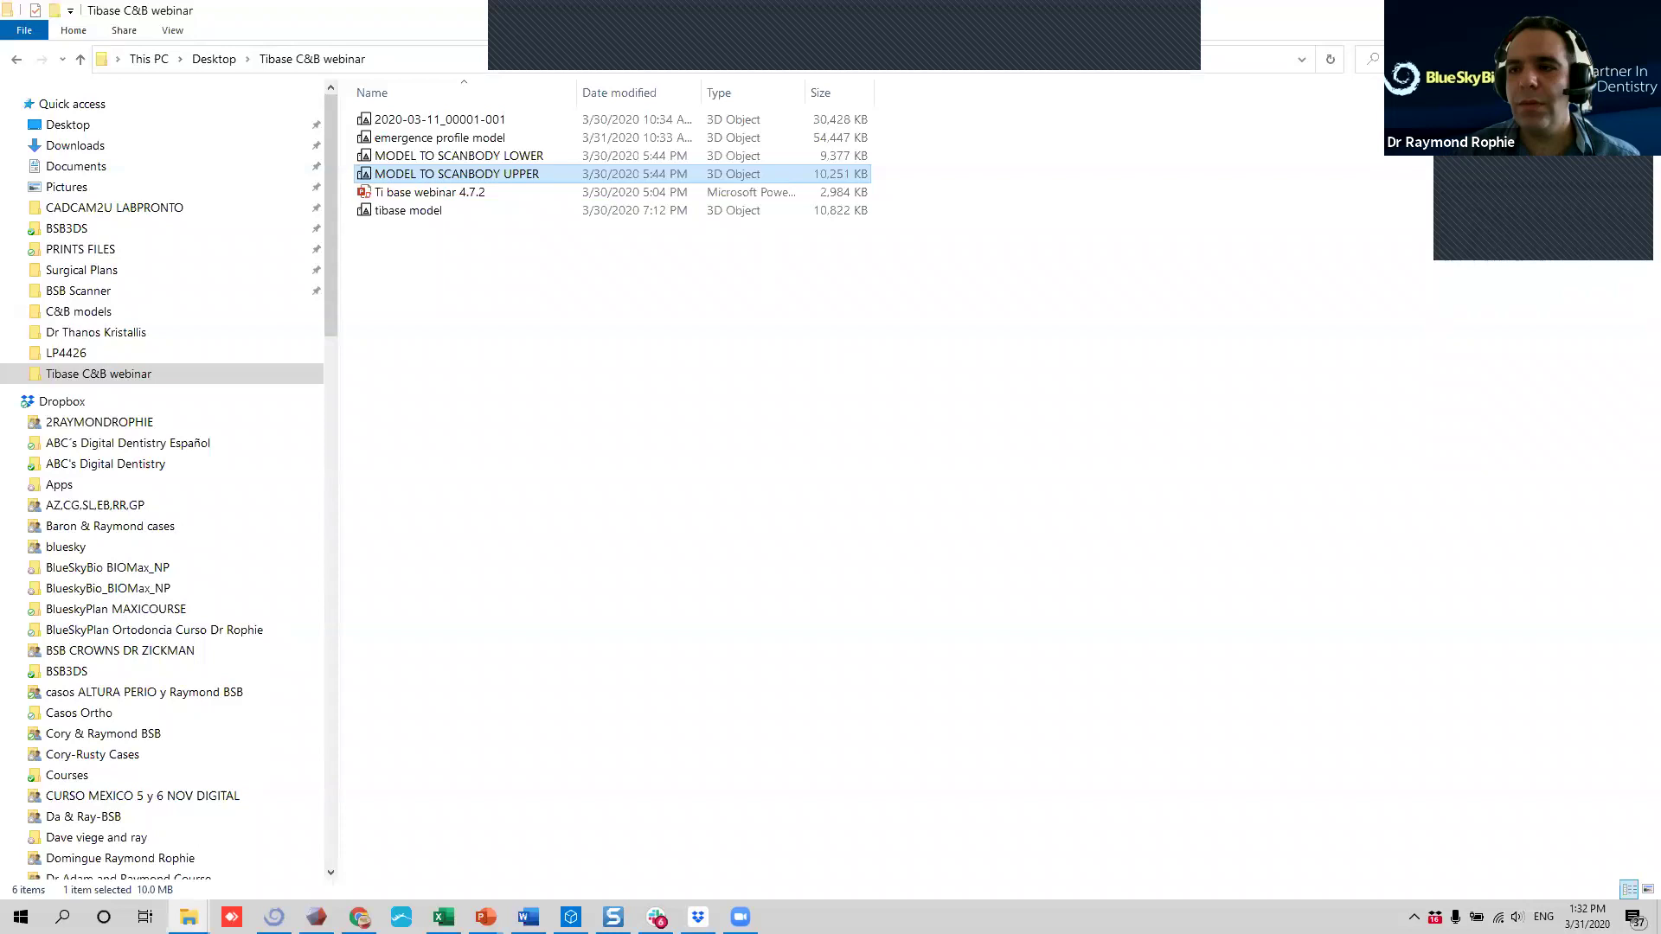
Switch to Blue Sky Plan and start a new Crown and Bridge project for a Crown for Titanium Base.
click(1561, 11)
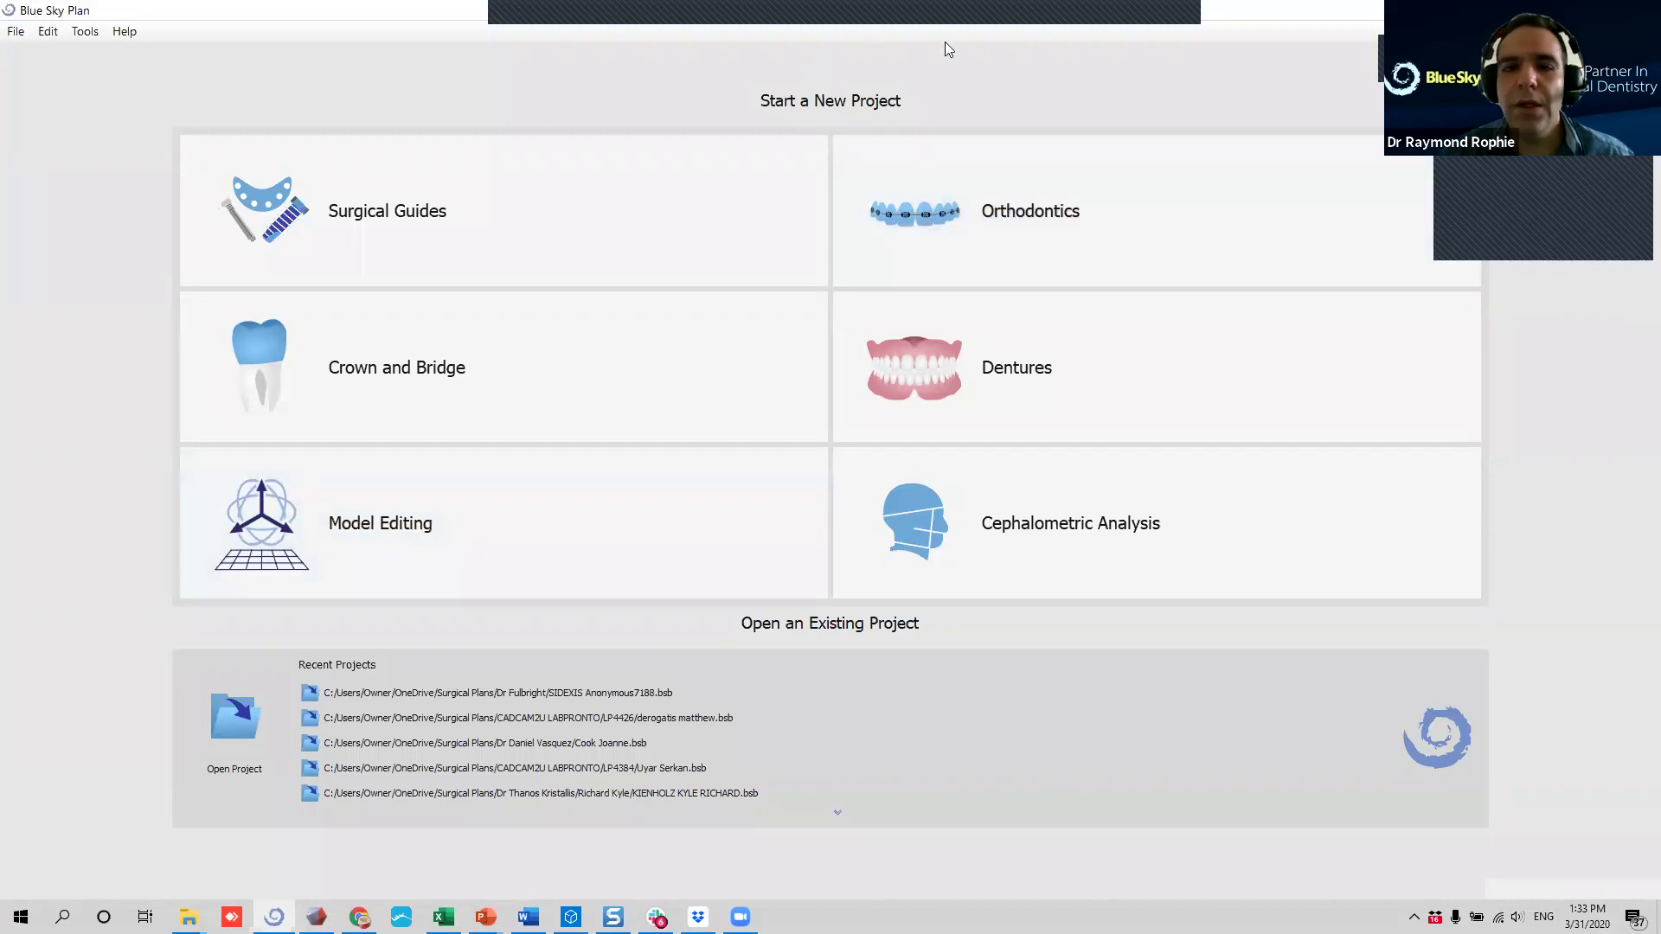
click(412, 367)
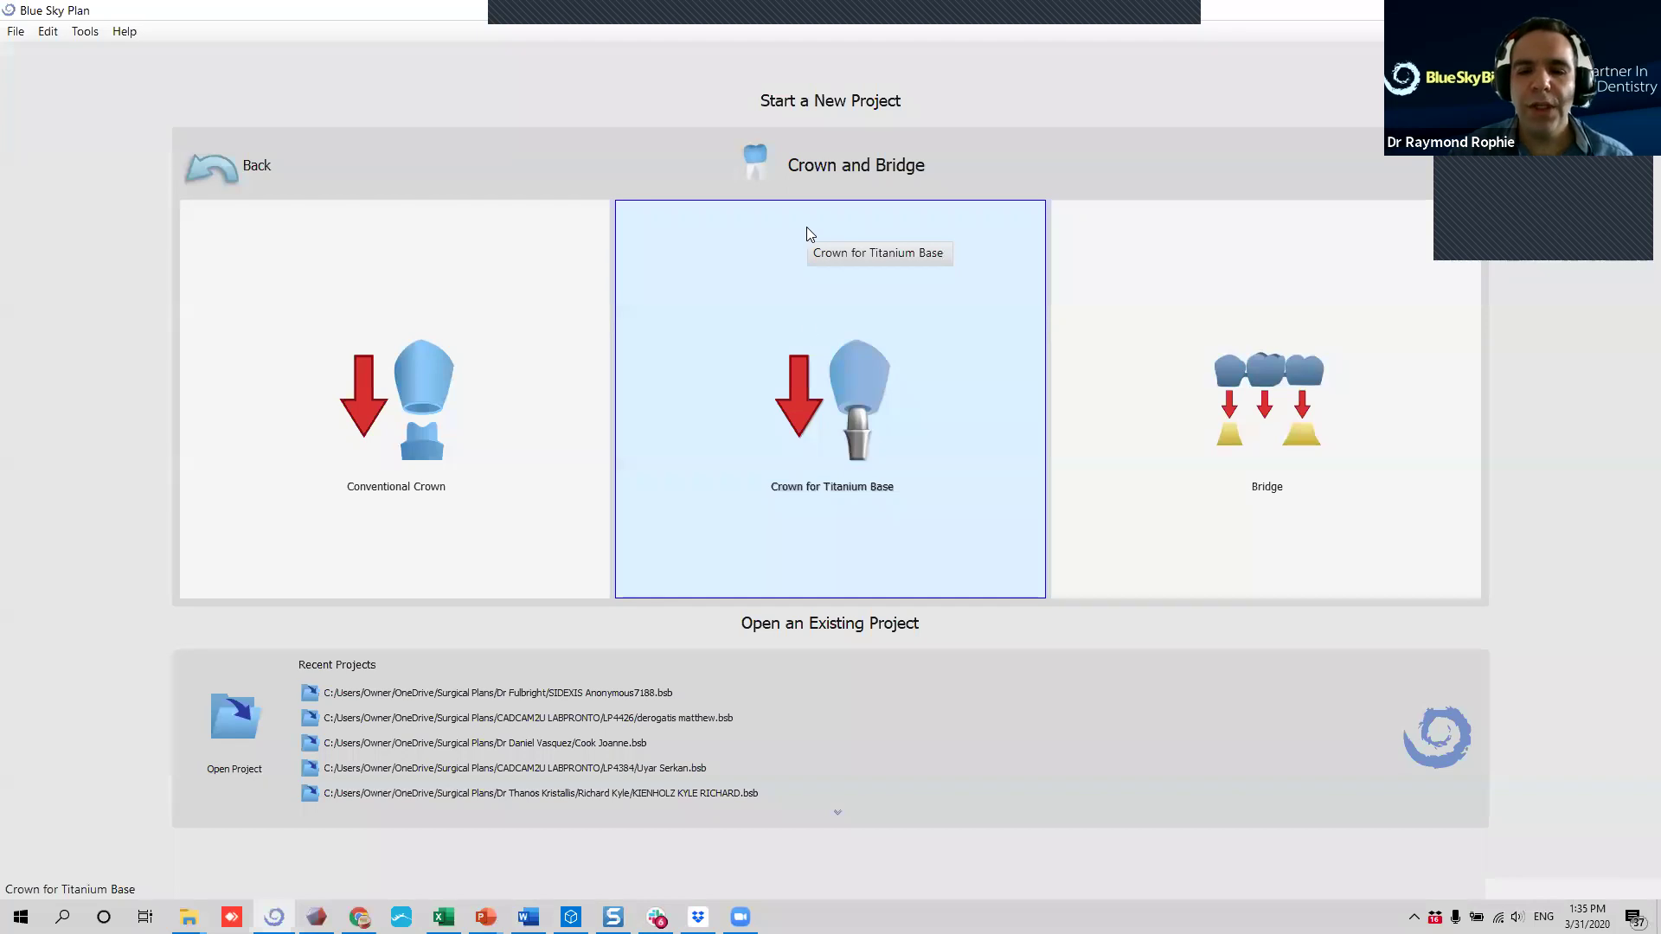
click(824, 405)
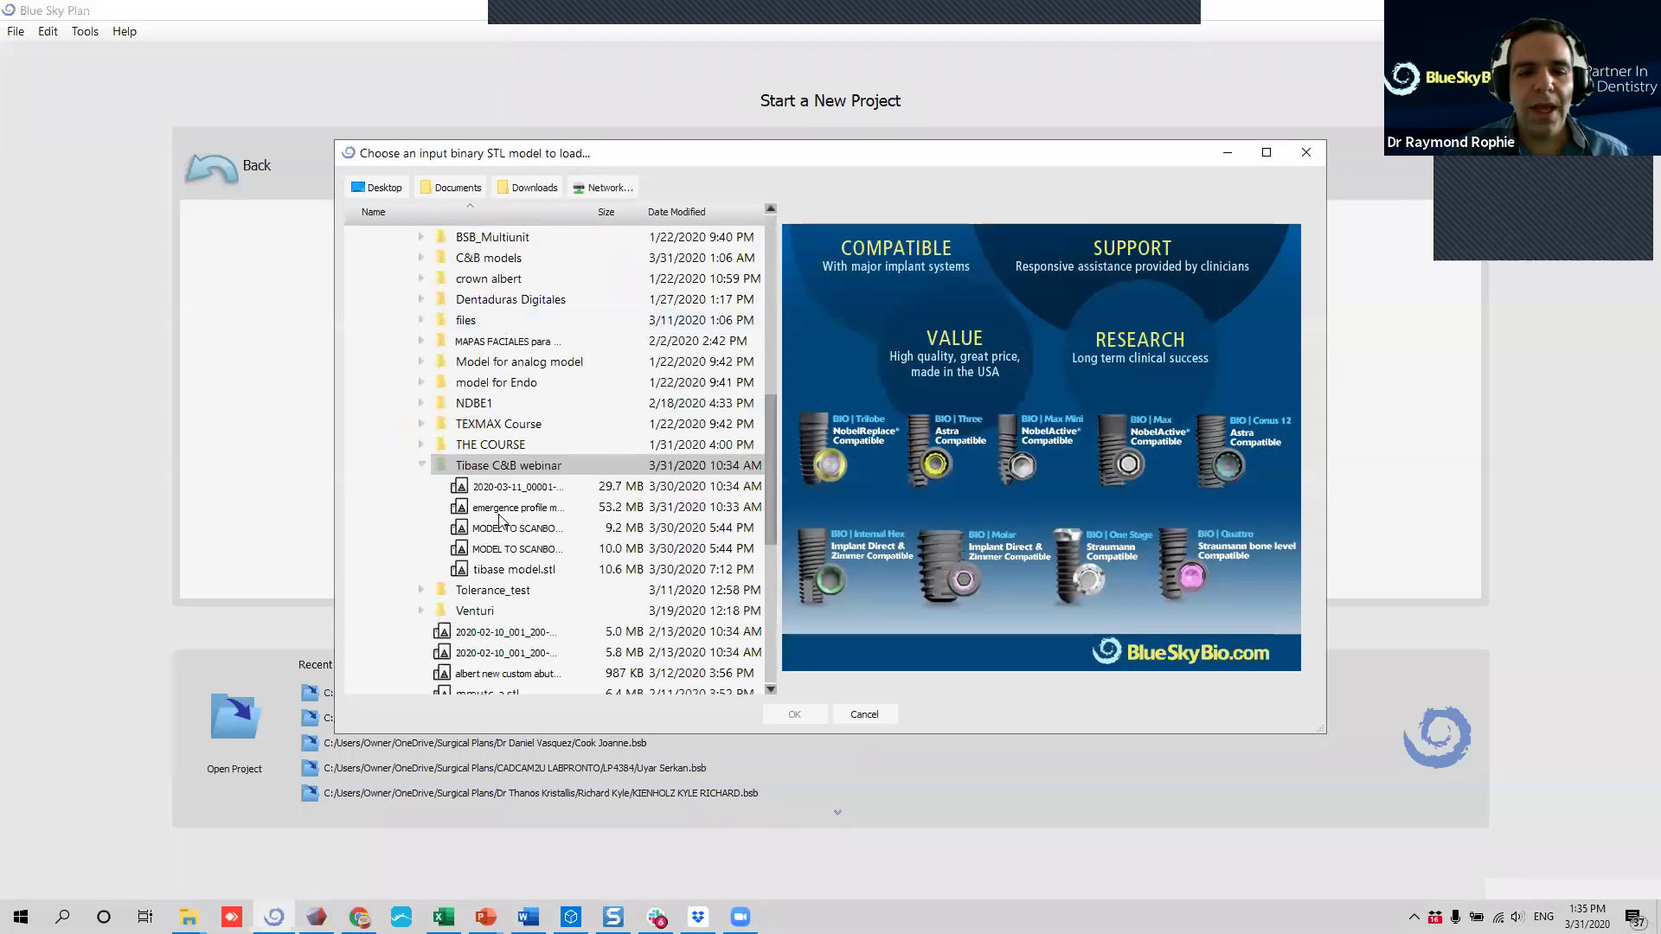
Load the emergence profile model, MODEL TO SCANBODY LOWER and MODEL TO SCANBODY UPPER from the Tibase C&B webinar folder.
scroll(465, 504, down, 1)
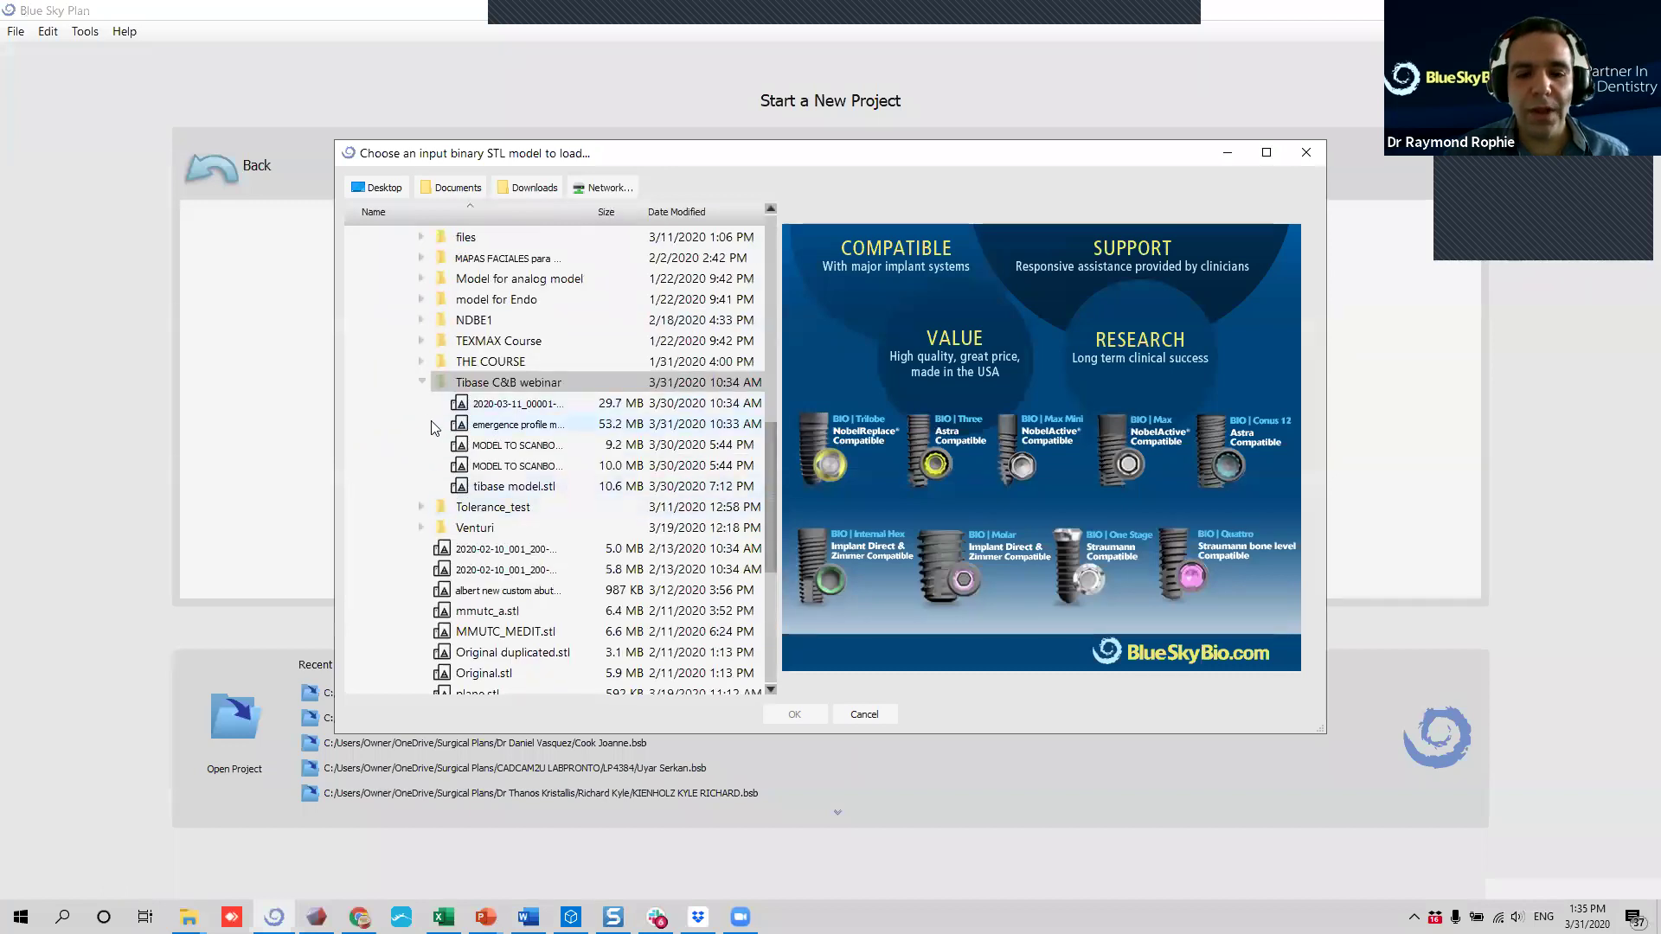
click(430, 423)
click(545, 465)
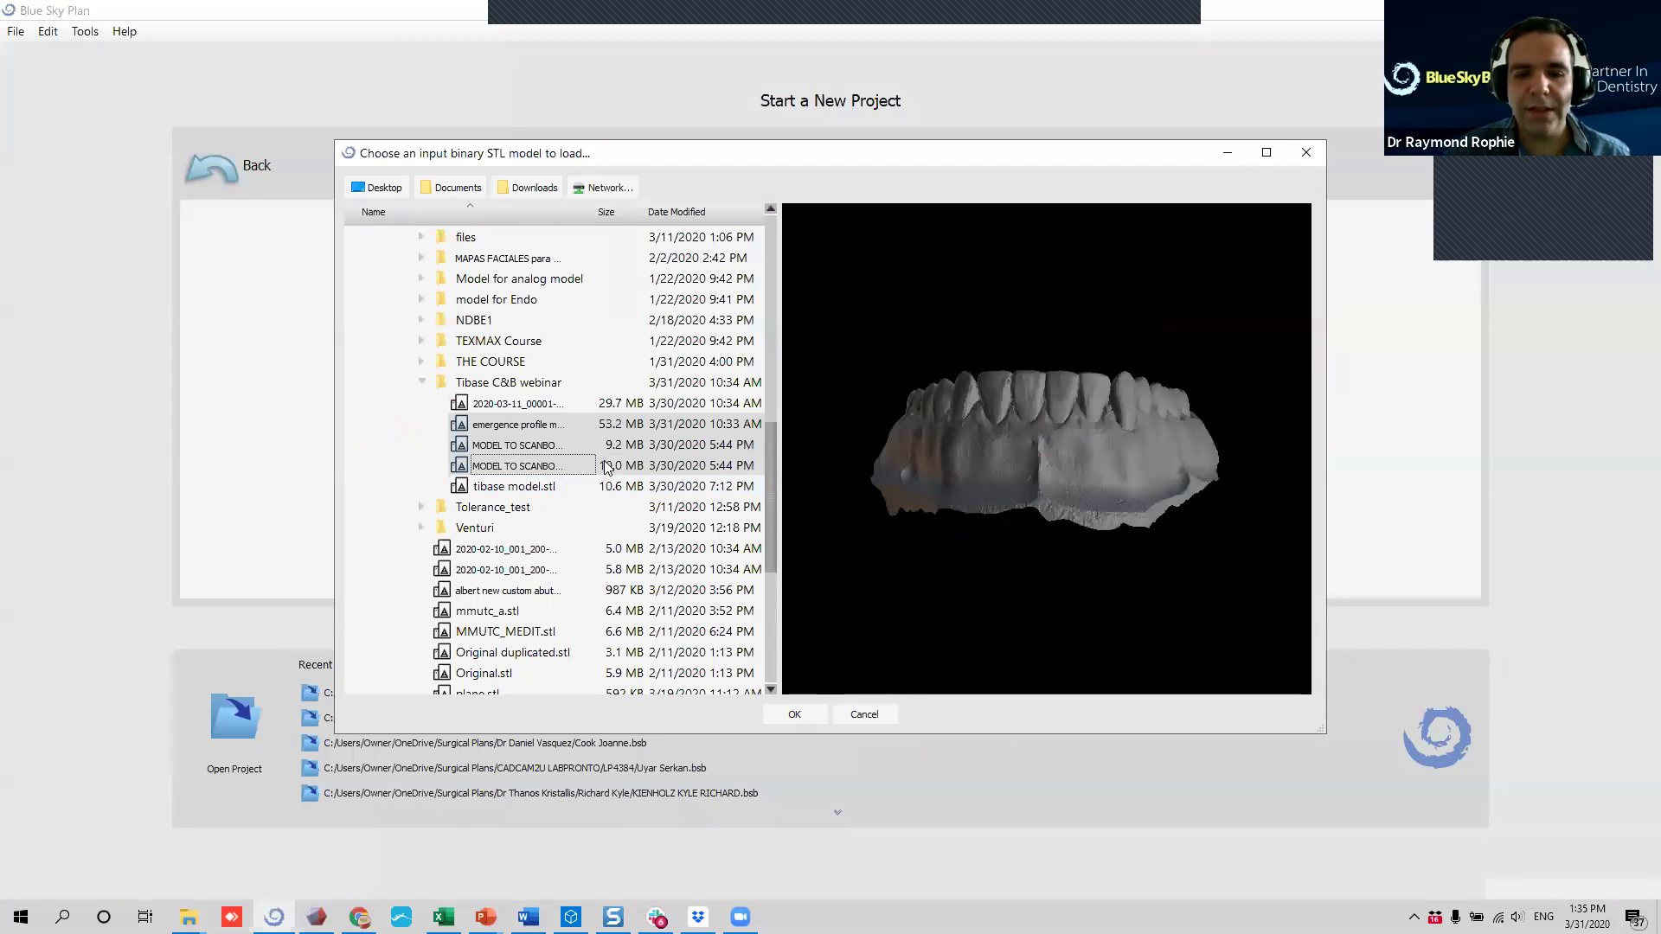
shift+click(563, 459)
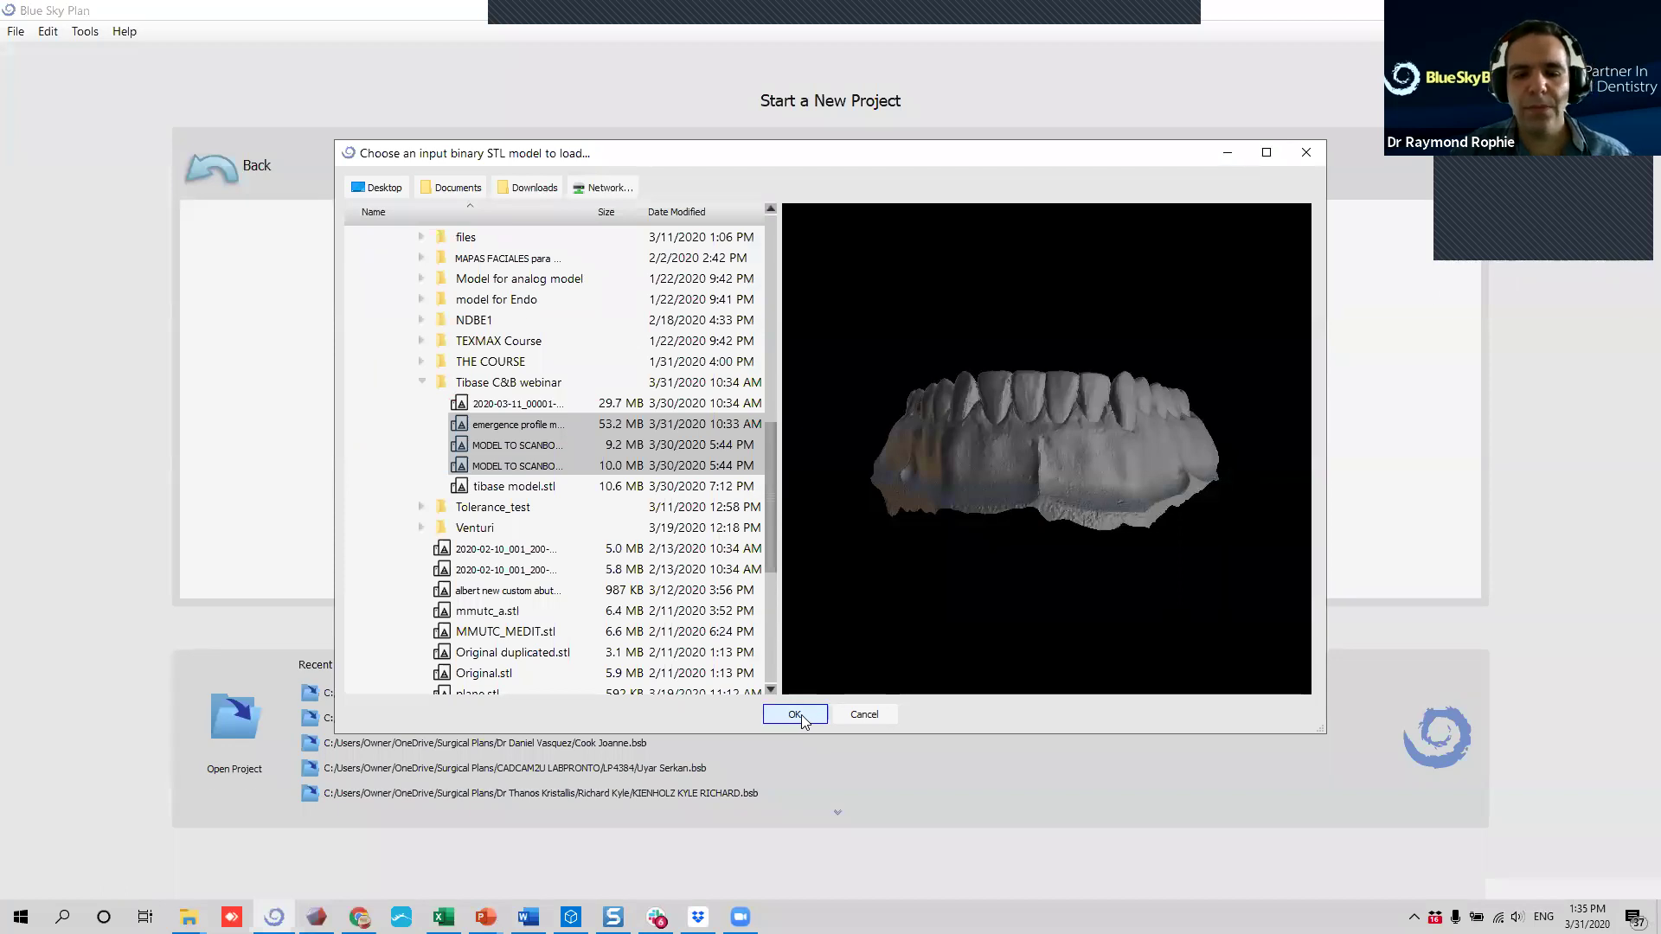
click(795, 715)
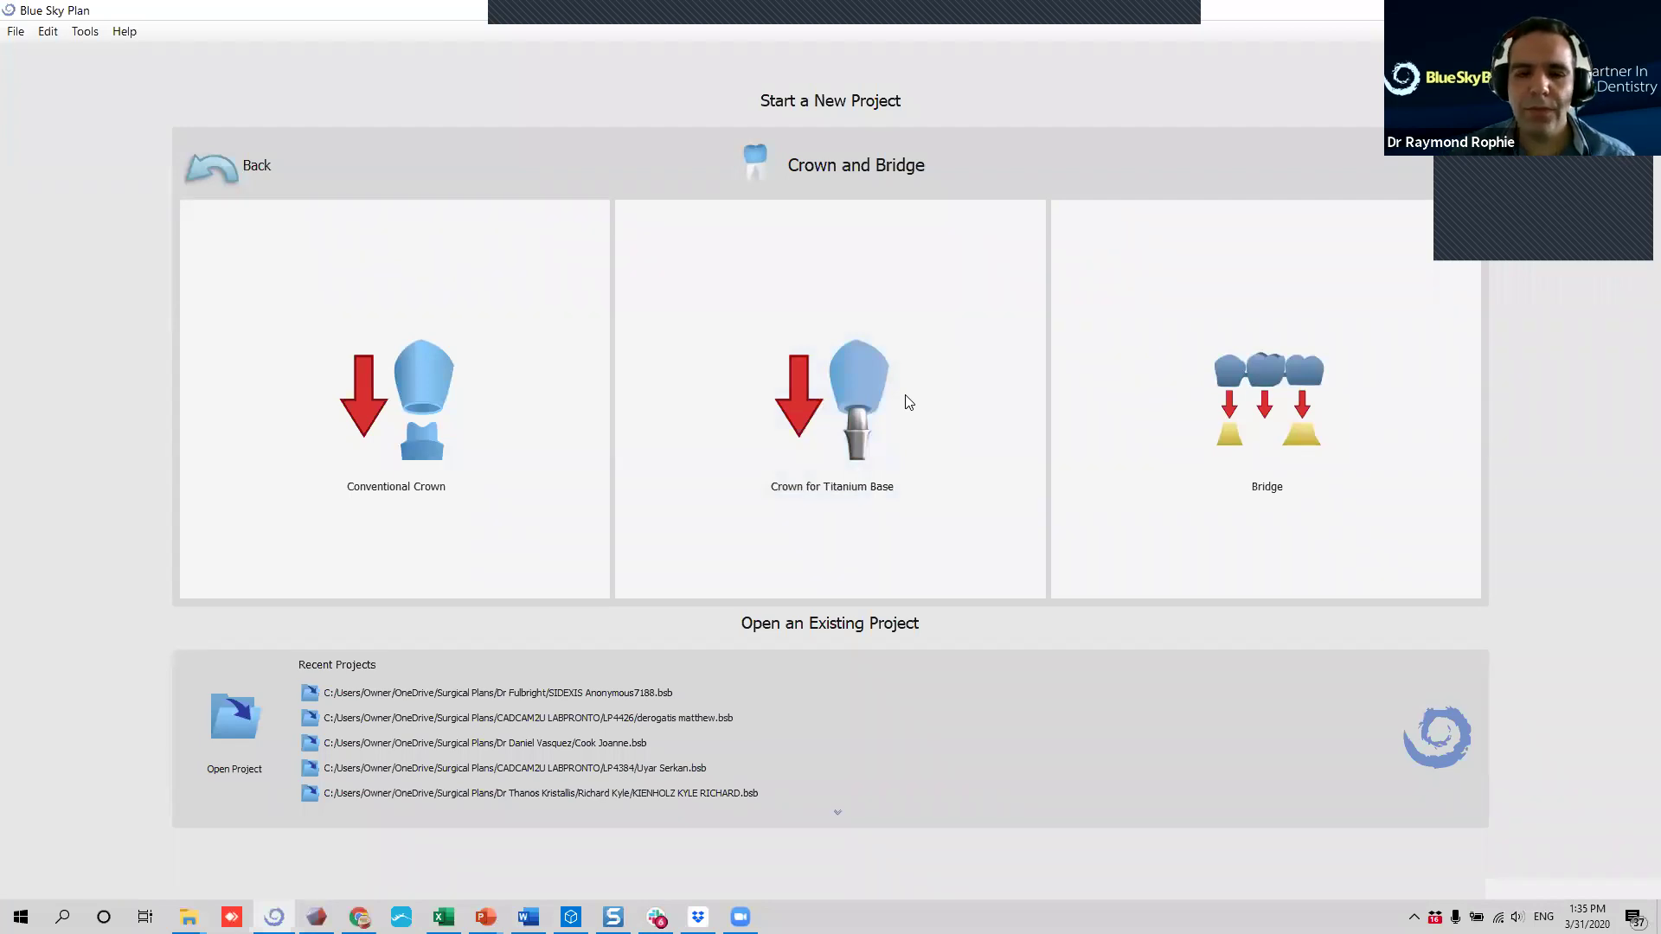
click(909, 403)
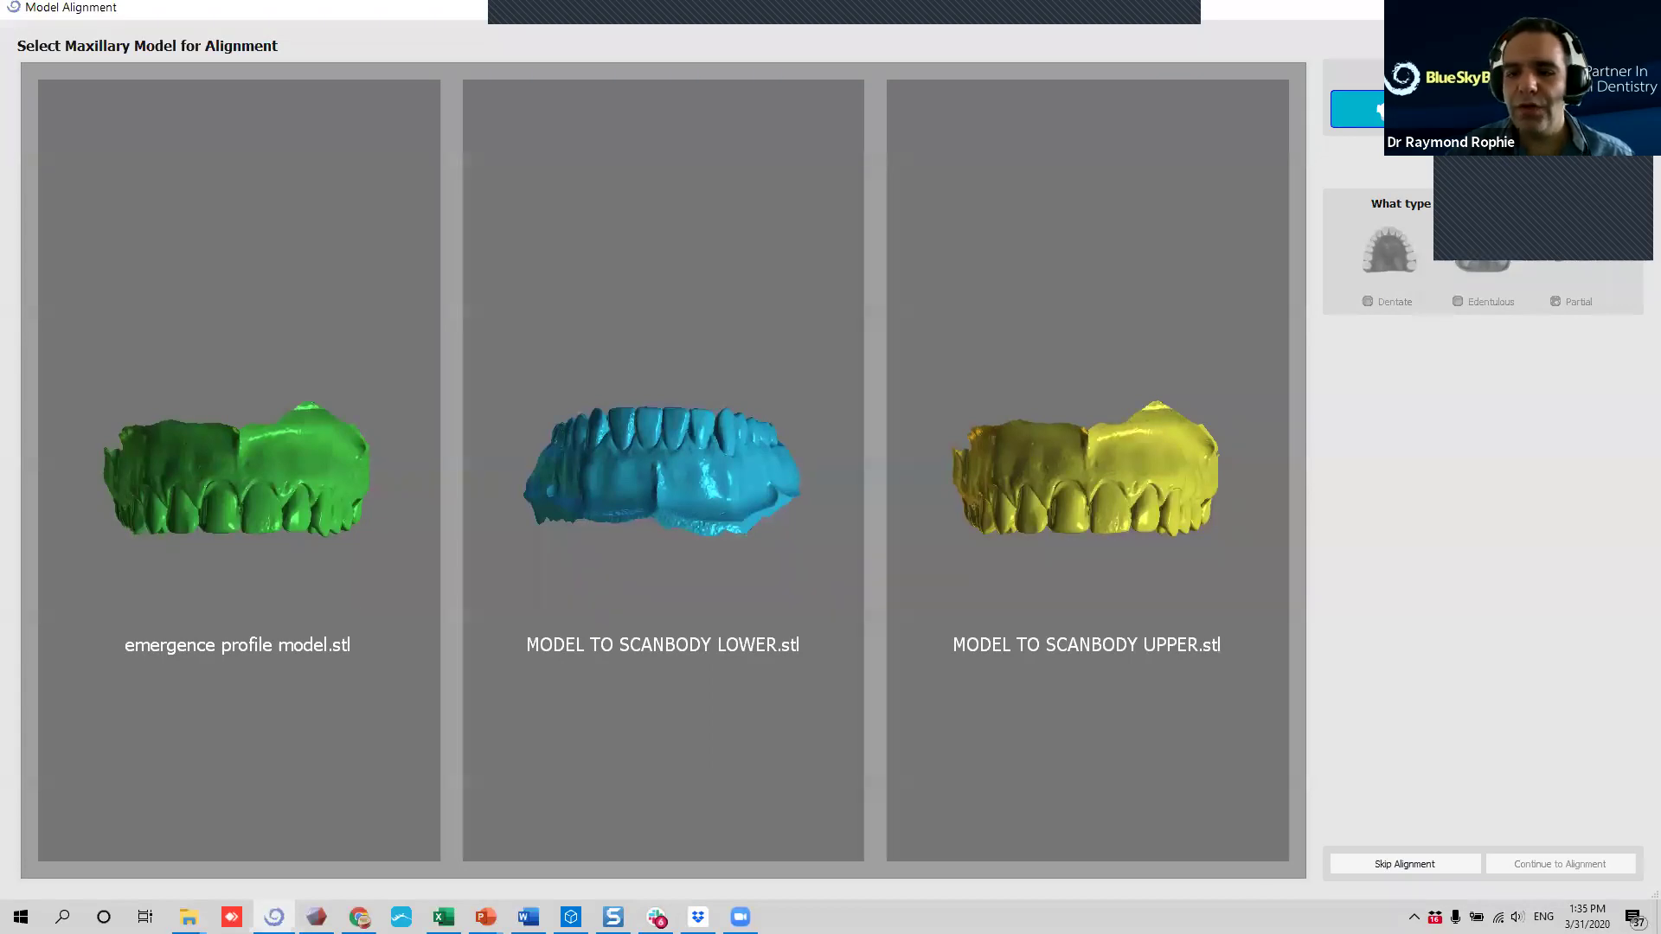
Choose MODEL TO SCANBODY UPPER as the maxillary model, classify it as Dentate, and continue to alignment.
click(1085, 568)
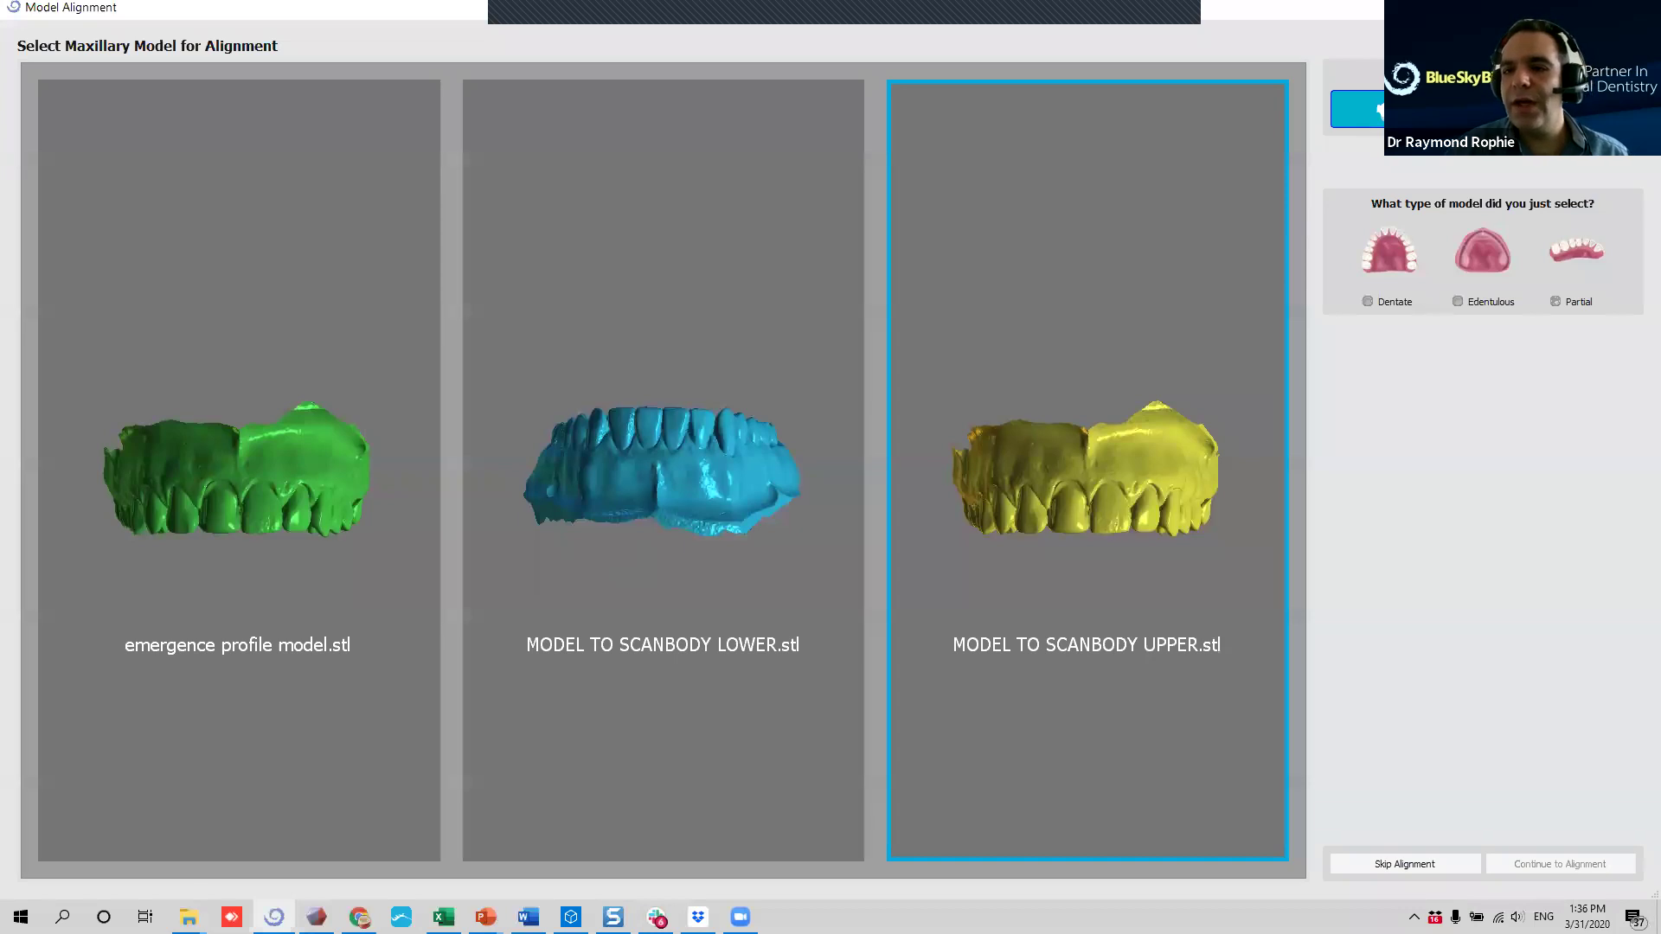
click(1367, 301)
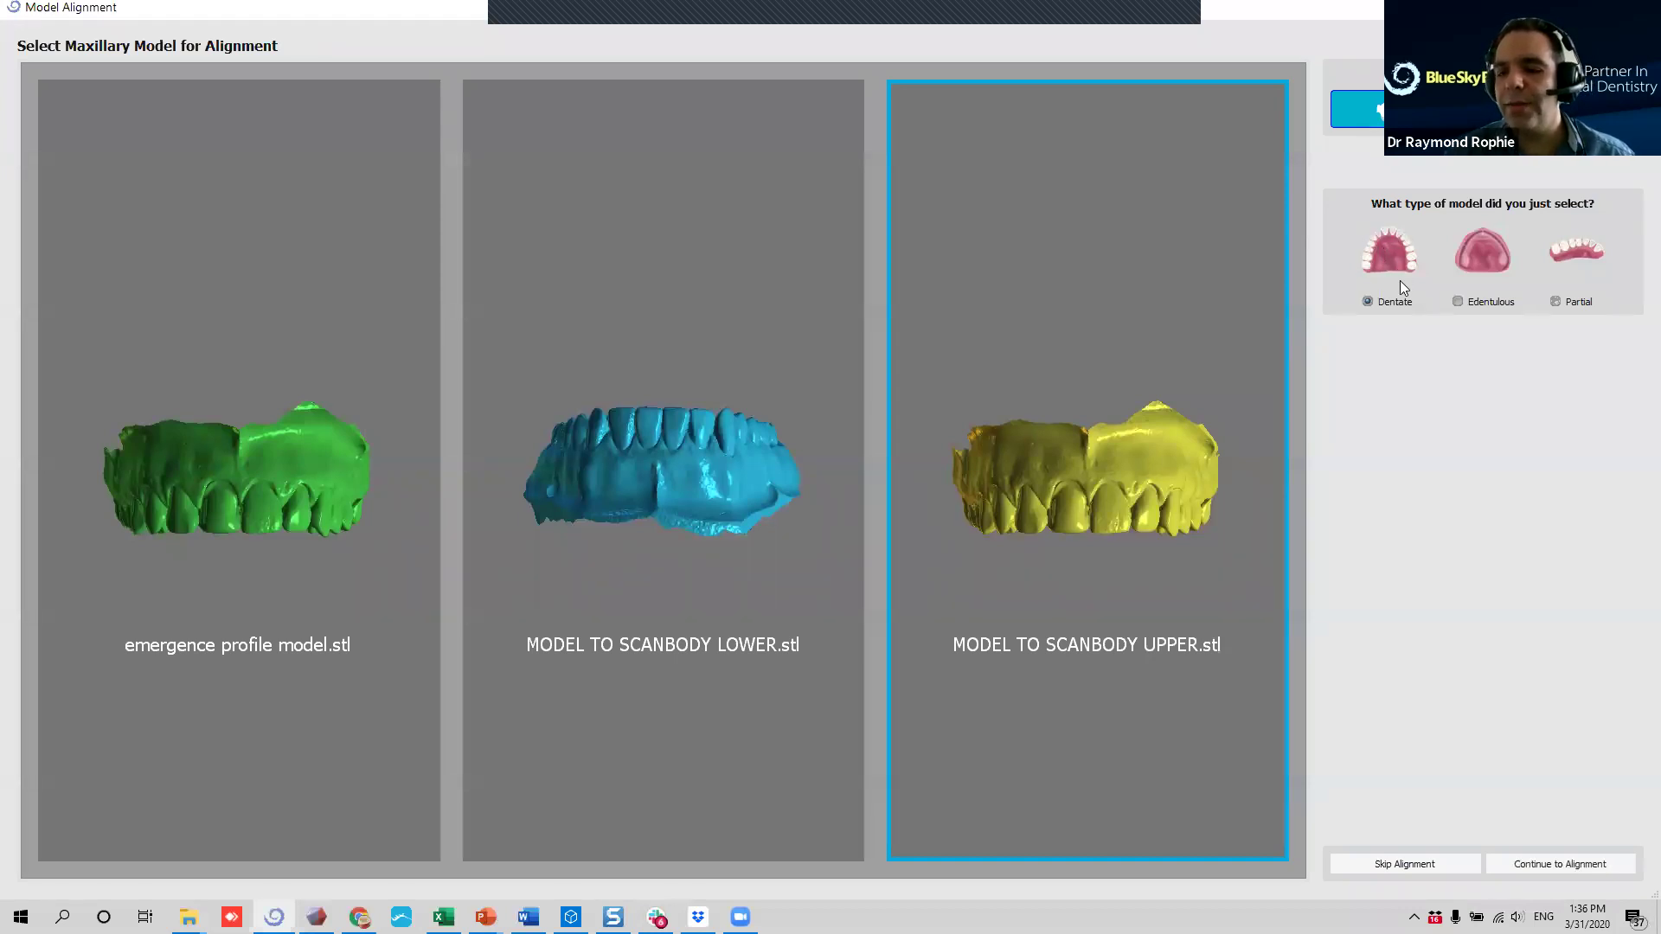
click(1611, 864)
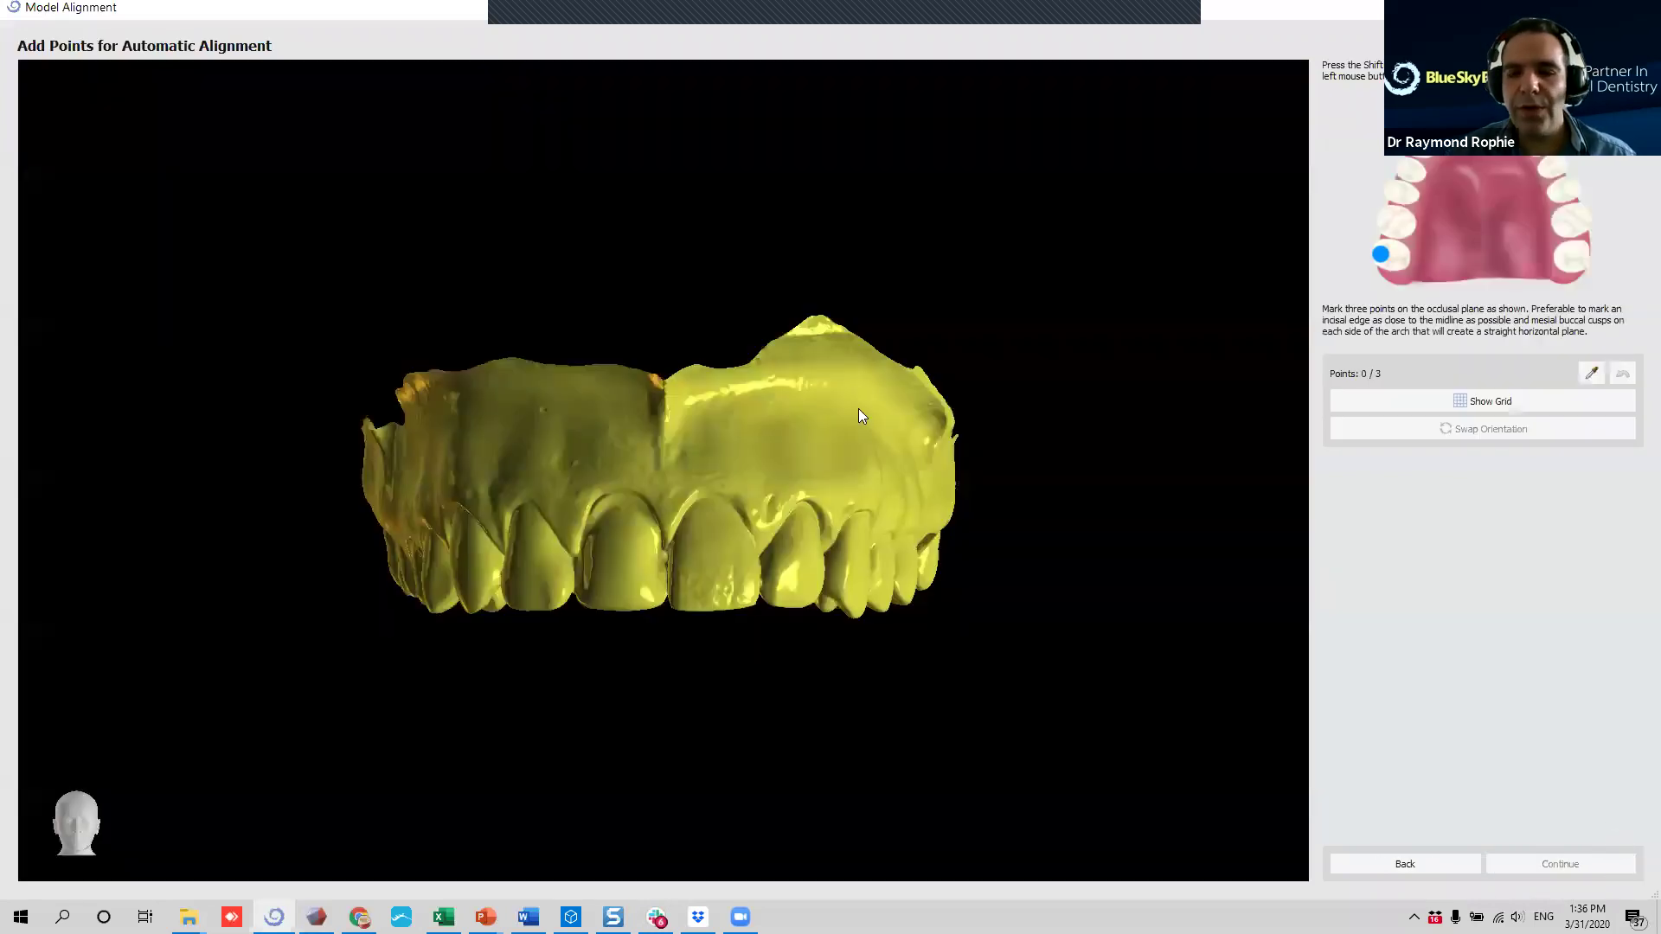
Mark the three occlusal plane points on the upper model: both rearmost molars and the incisal edge near the midline.
drag(638, 770, 626, 121)
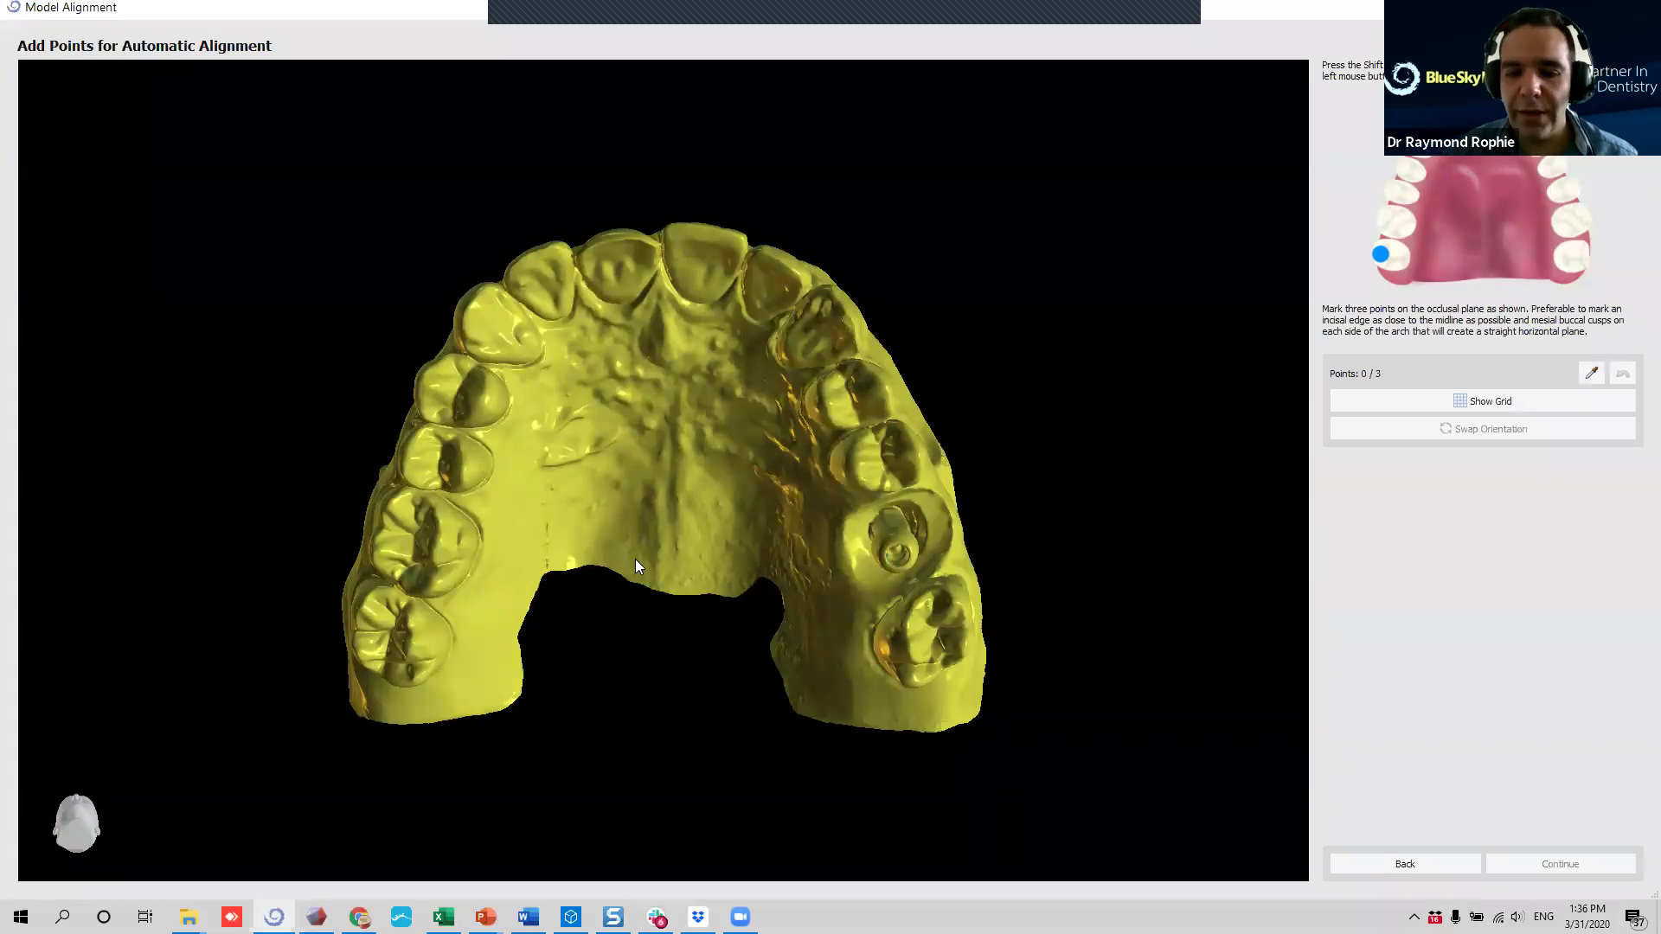
drag(681, 483, 671, 282)
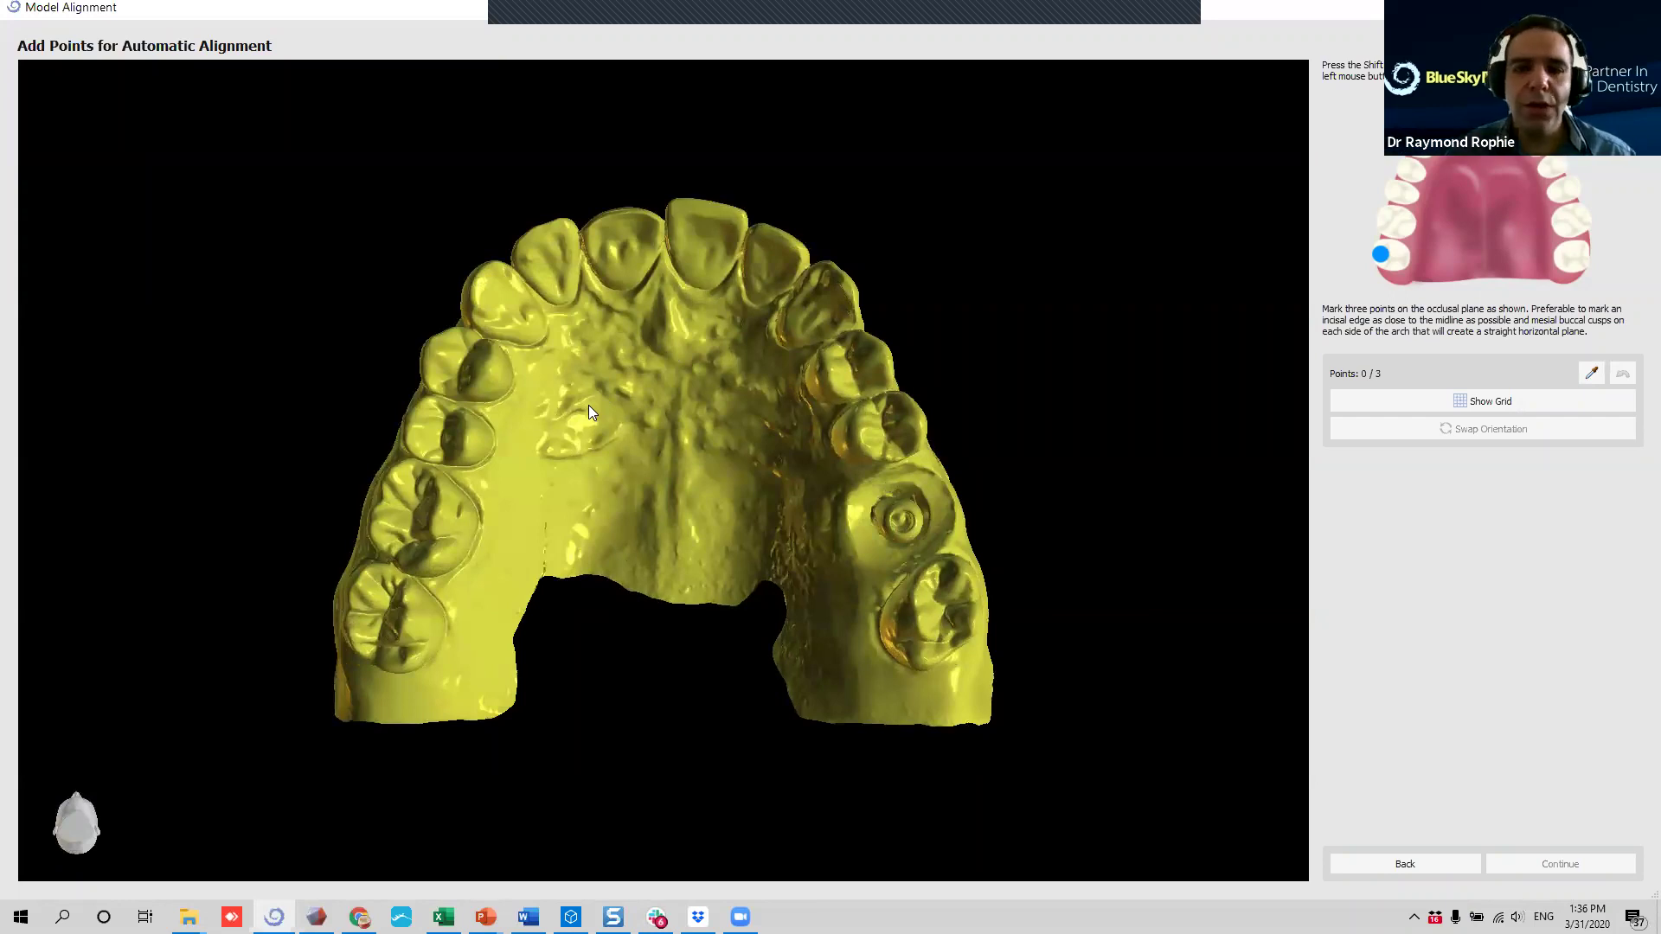
key(shift)
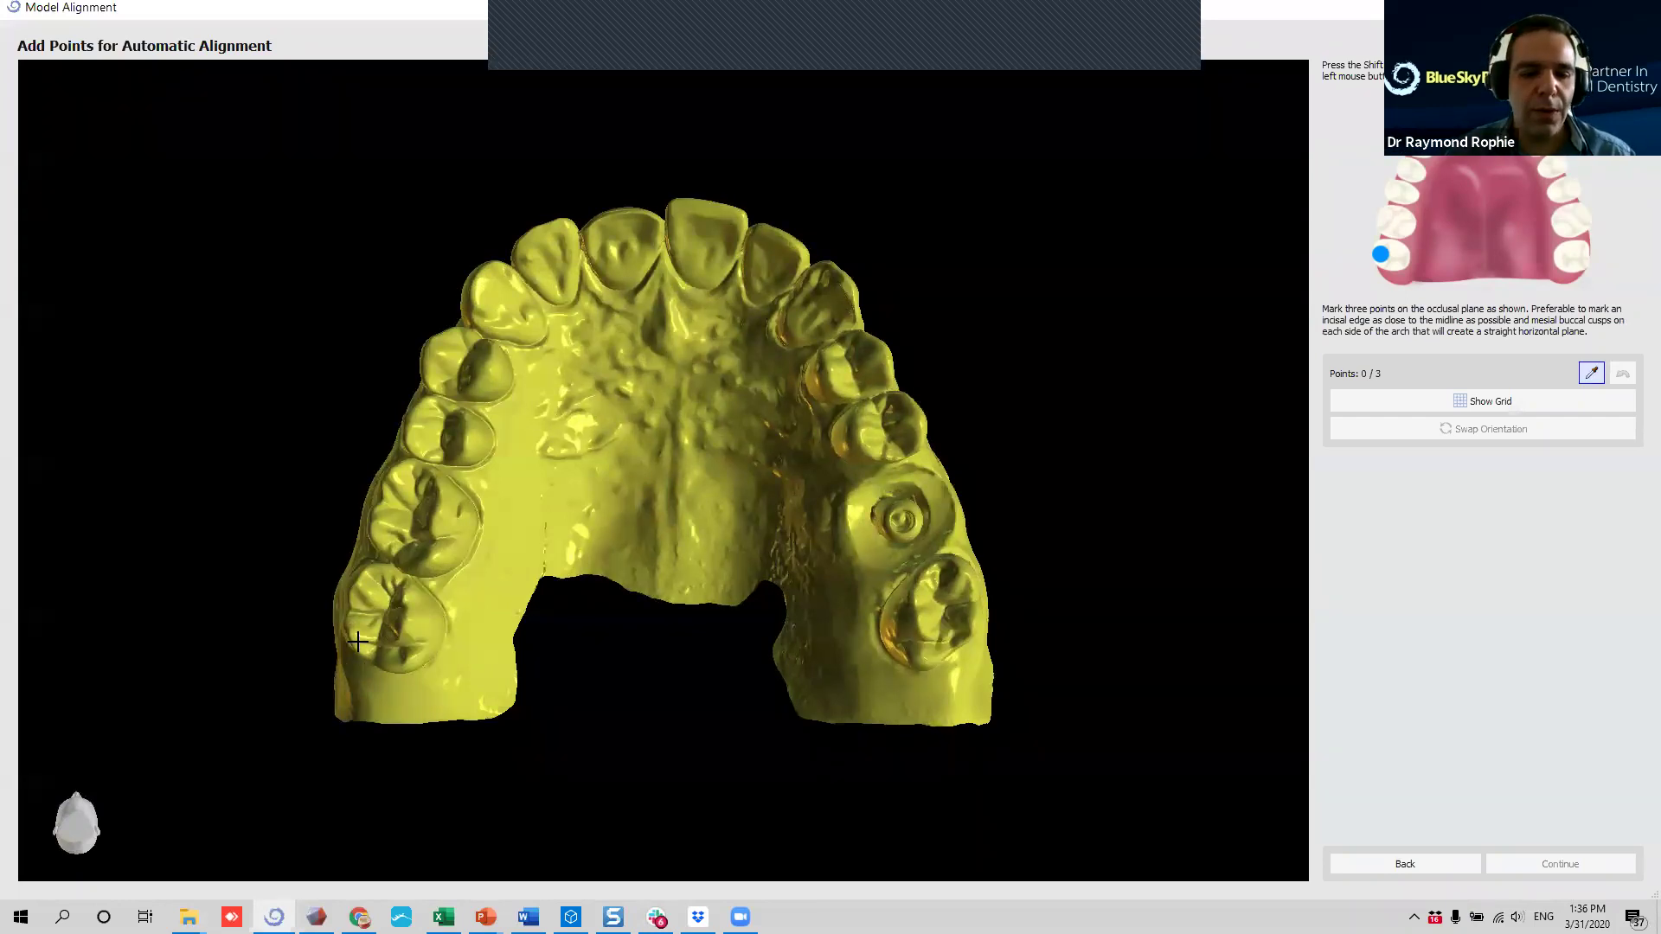
shift+click(401, 662)
key(shift)
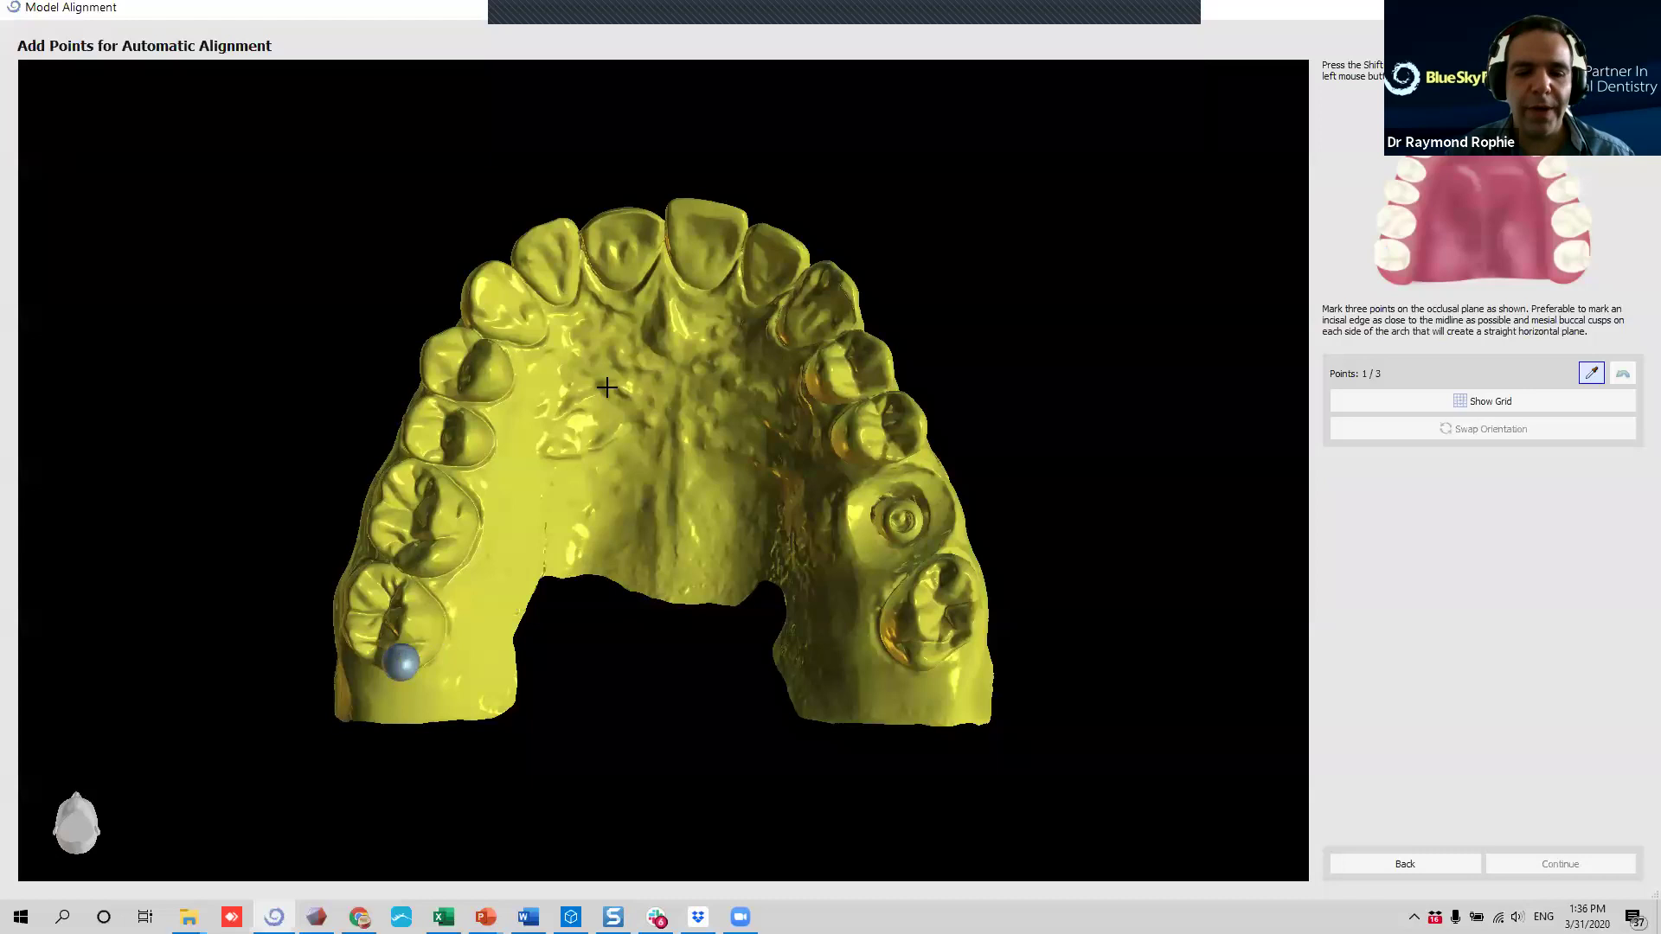
shift+click(672, 205)
shift+click(929, 655)
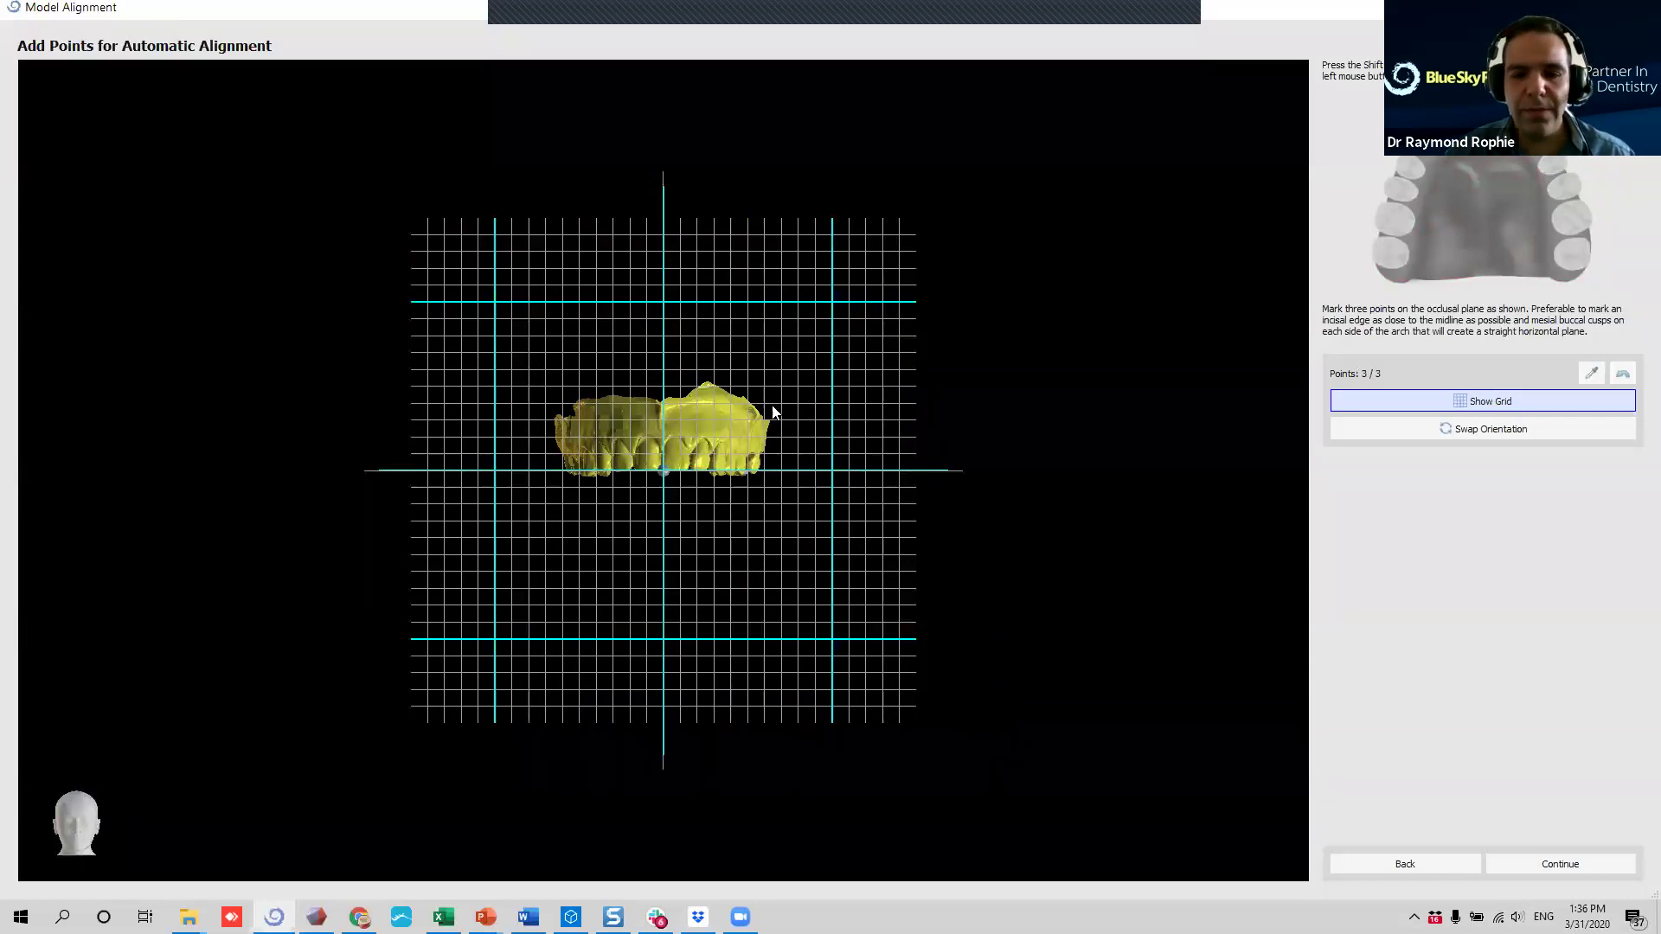
Check the upper model against the grid and try swapping its orientation, restoring the original orientation.
scroll(787, 481, up, 3)
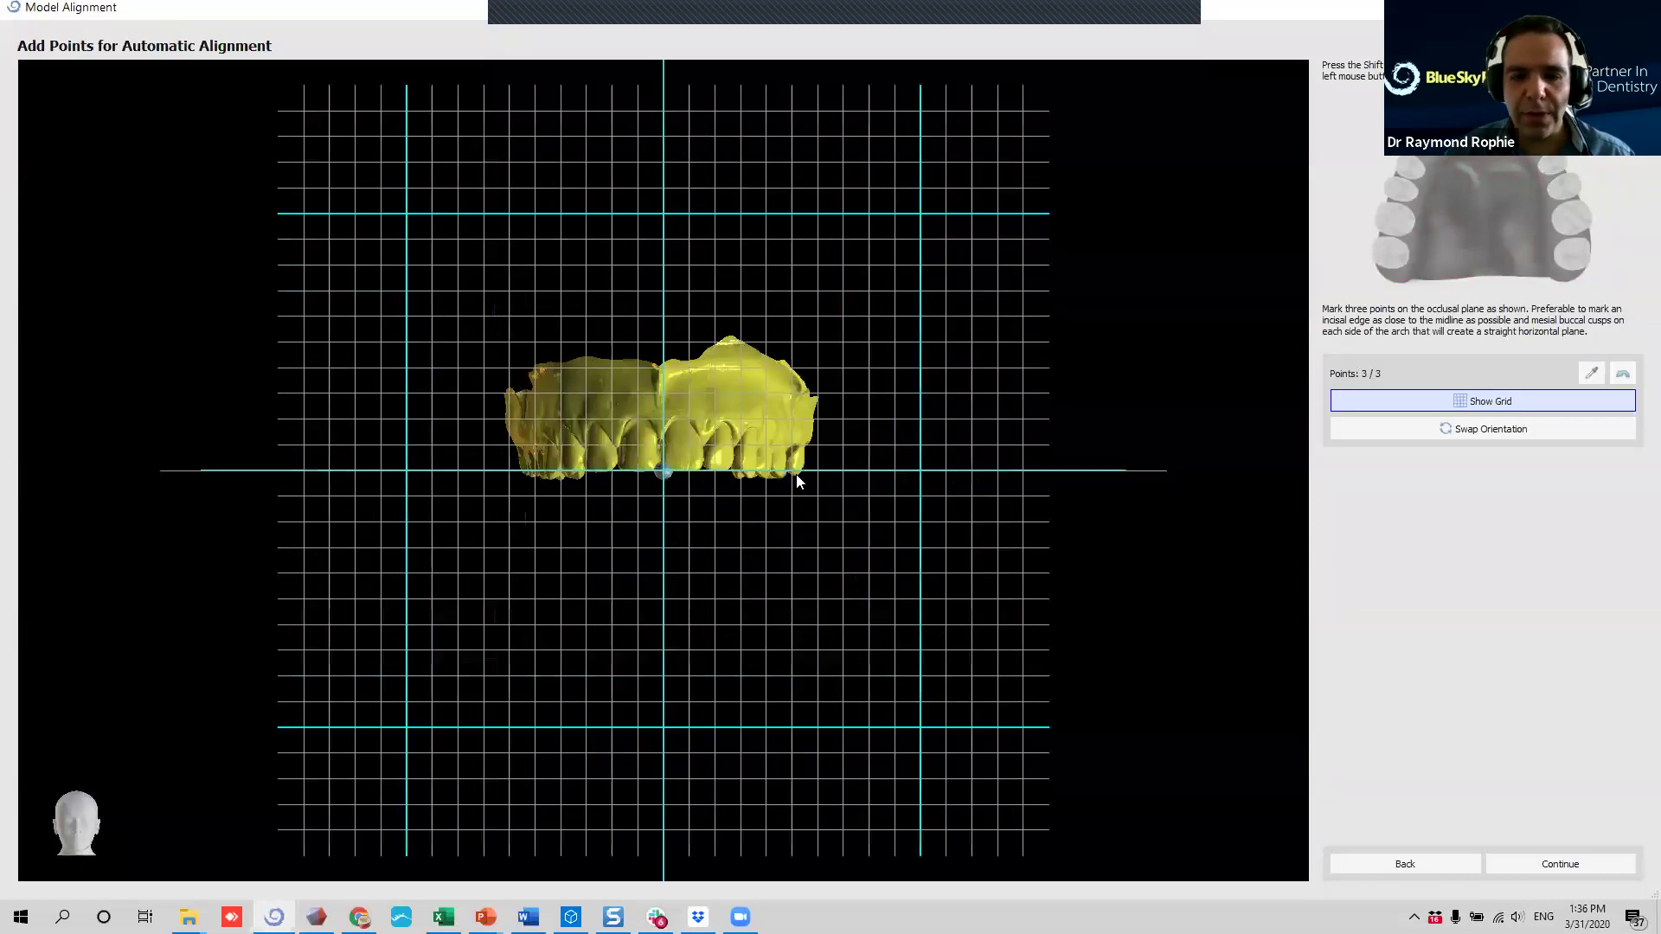
scroll(908, 450, up, 2)
drag(1061, 441, 930, 452)
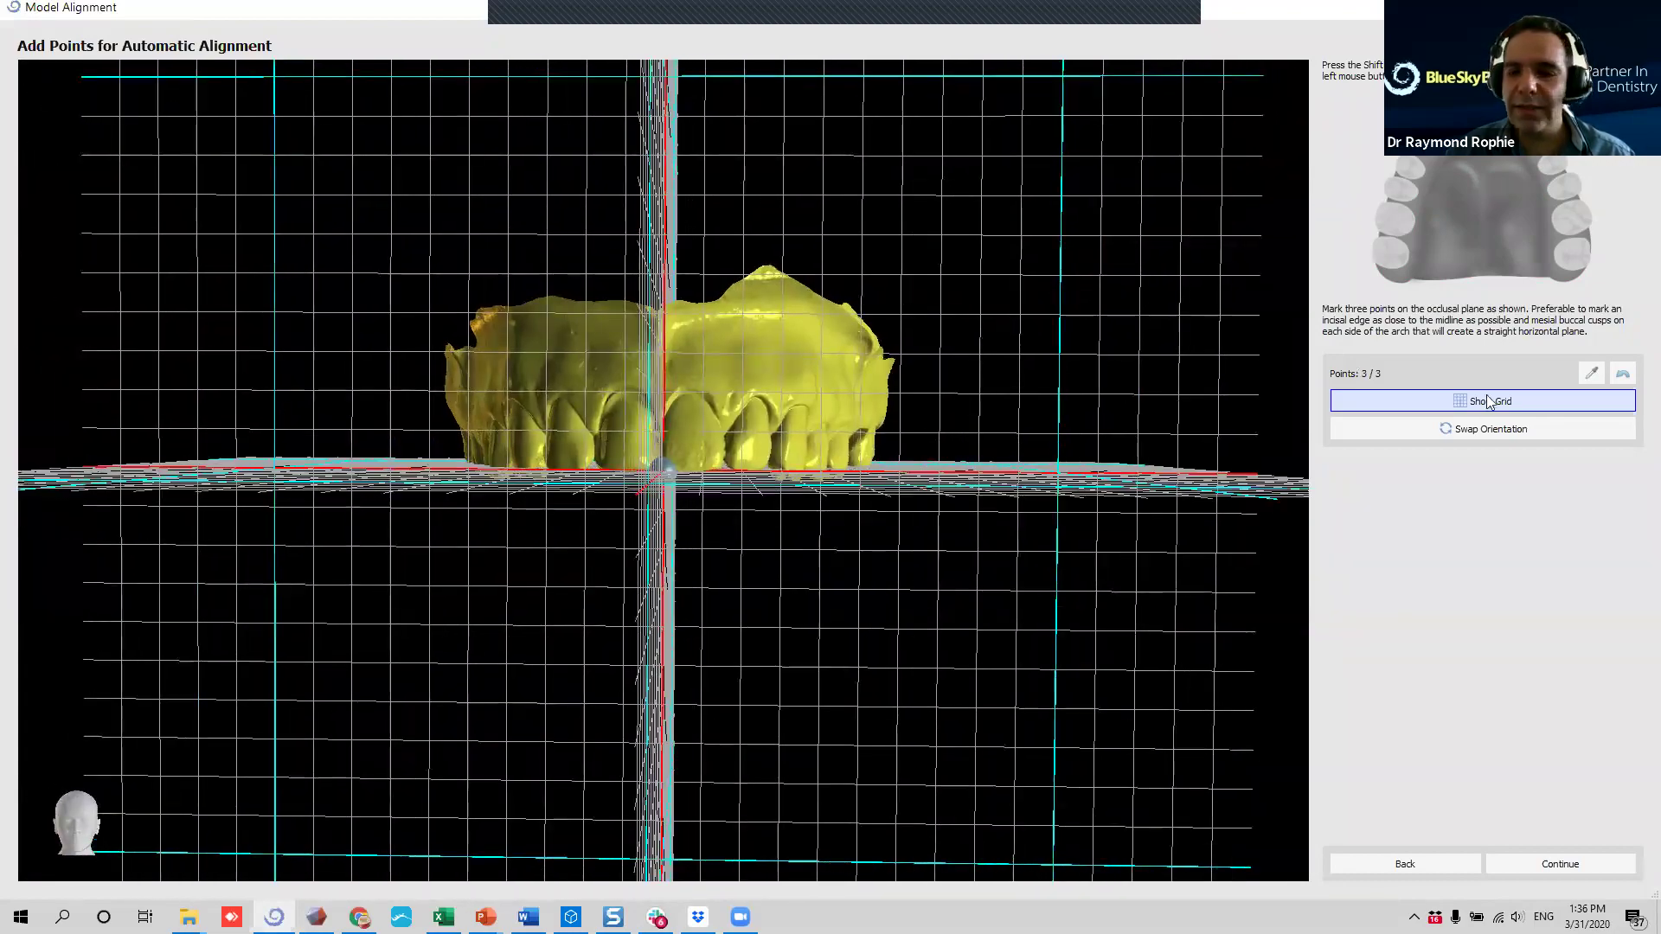
click(1490, 431)
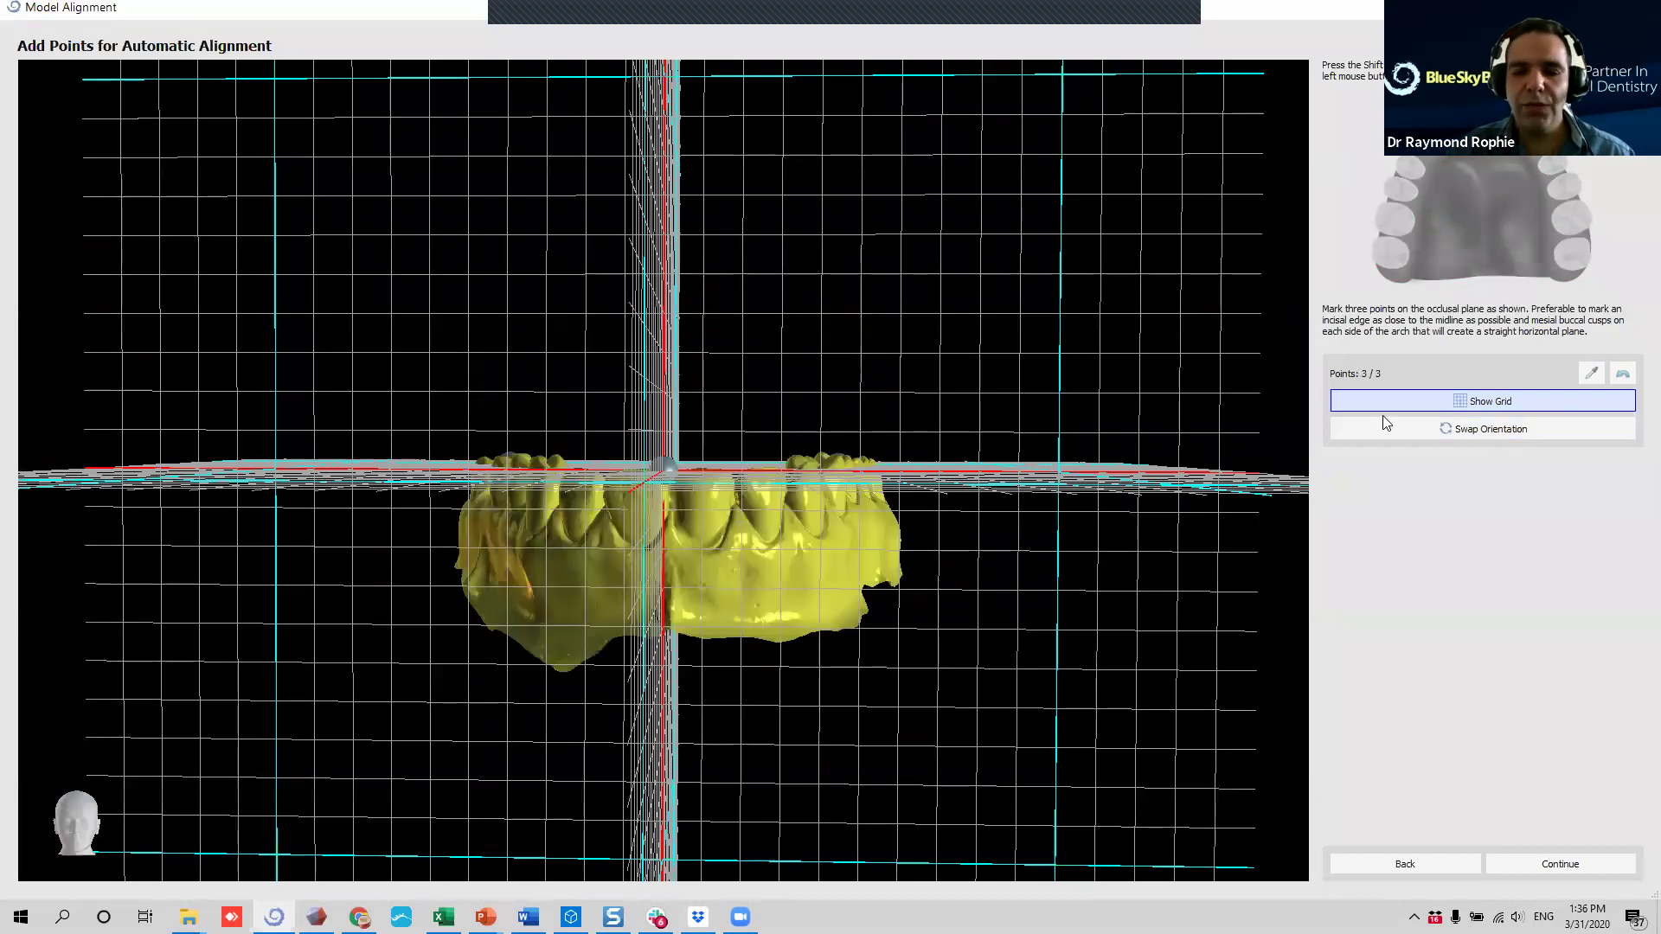
click(1605, 429)
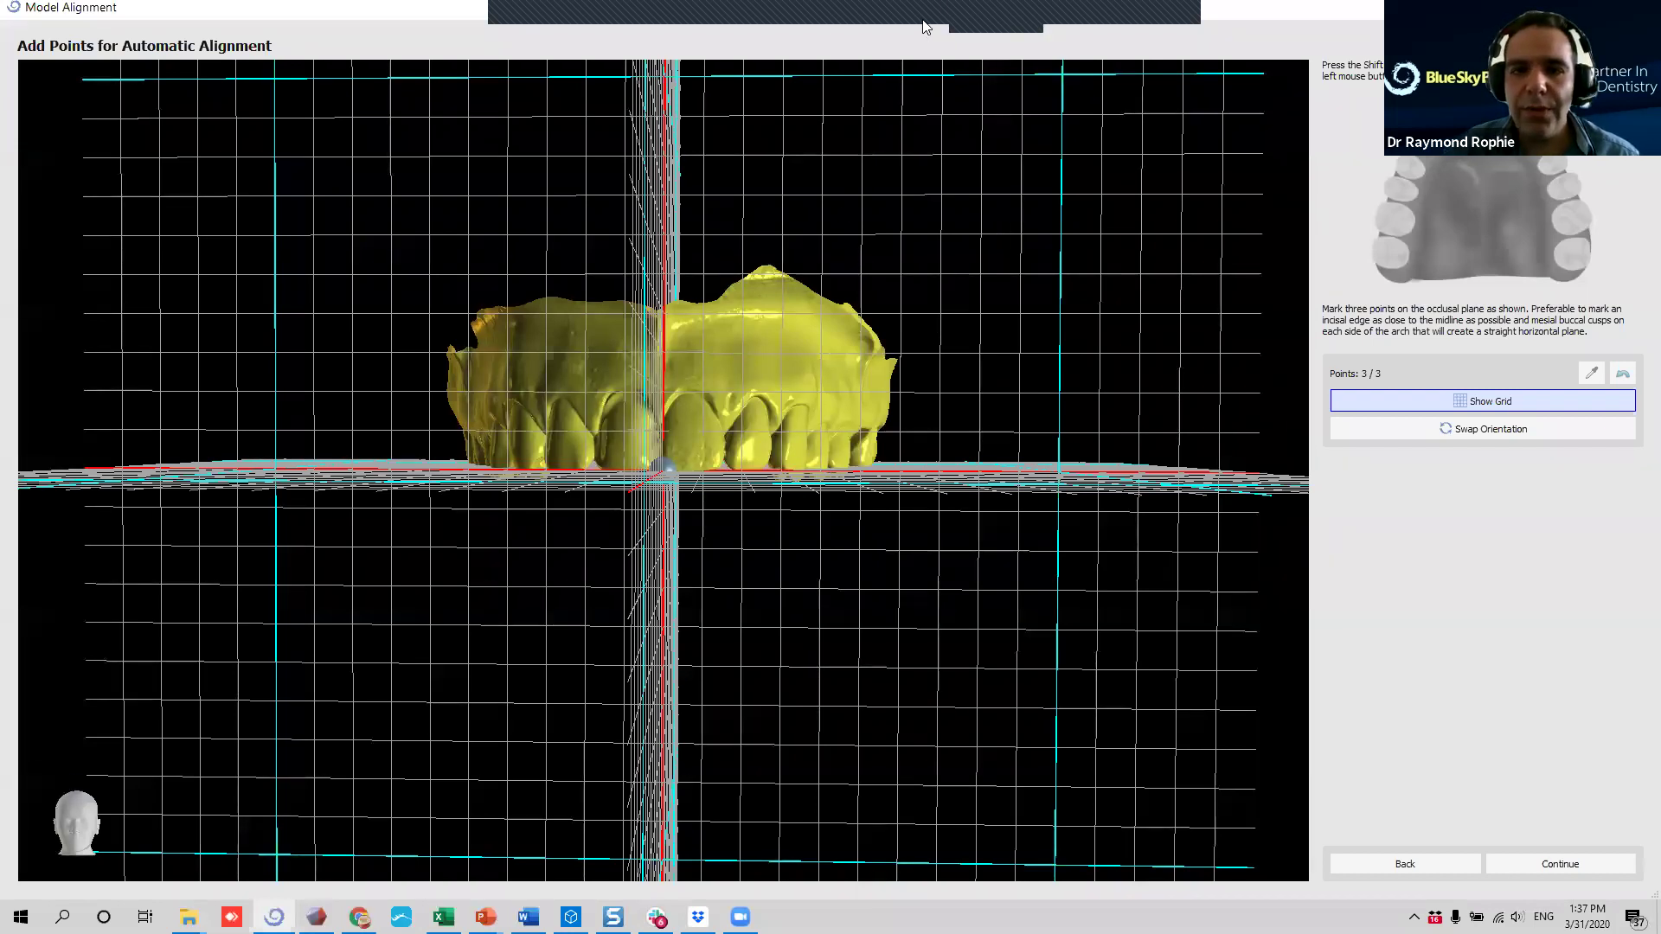
click(796, 21)
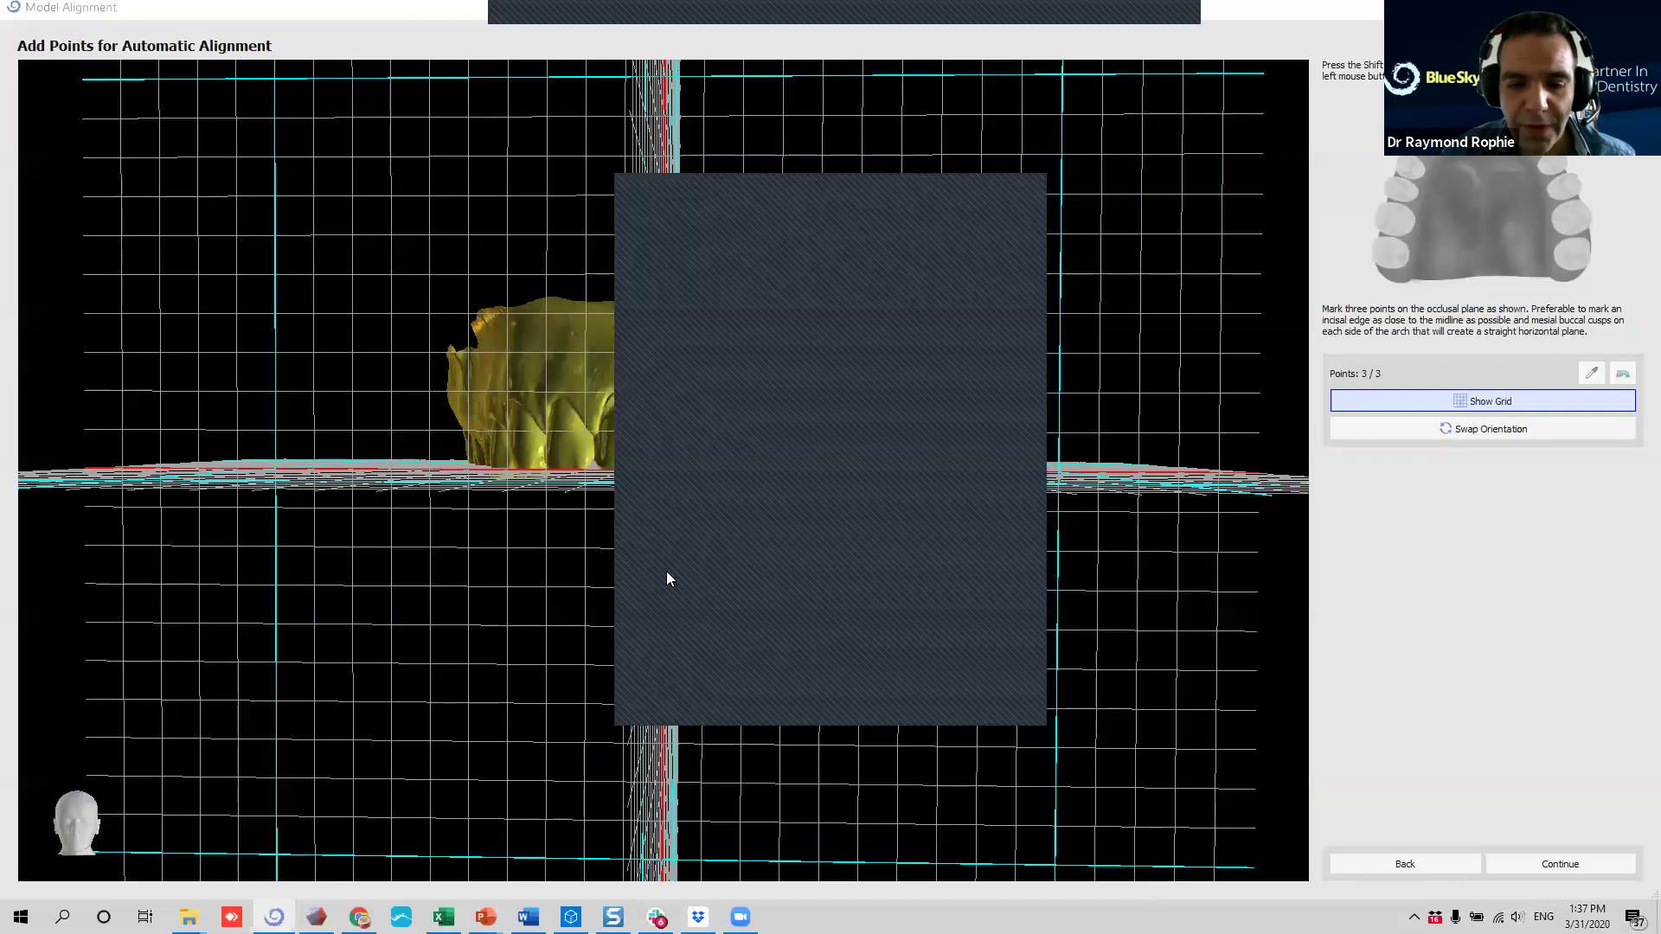
click(934, 189)
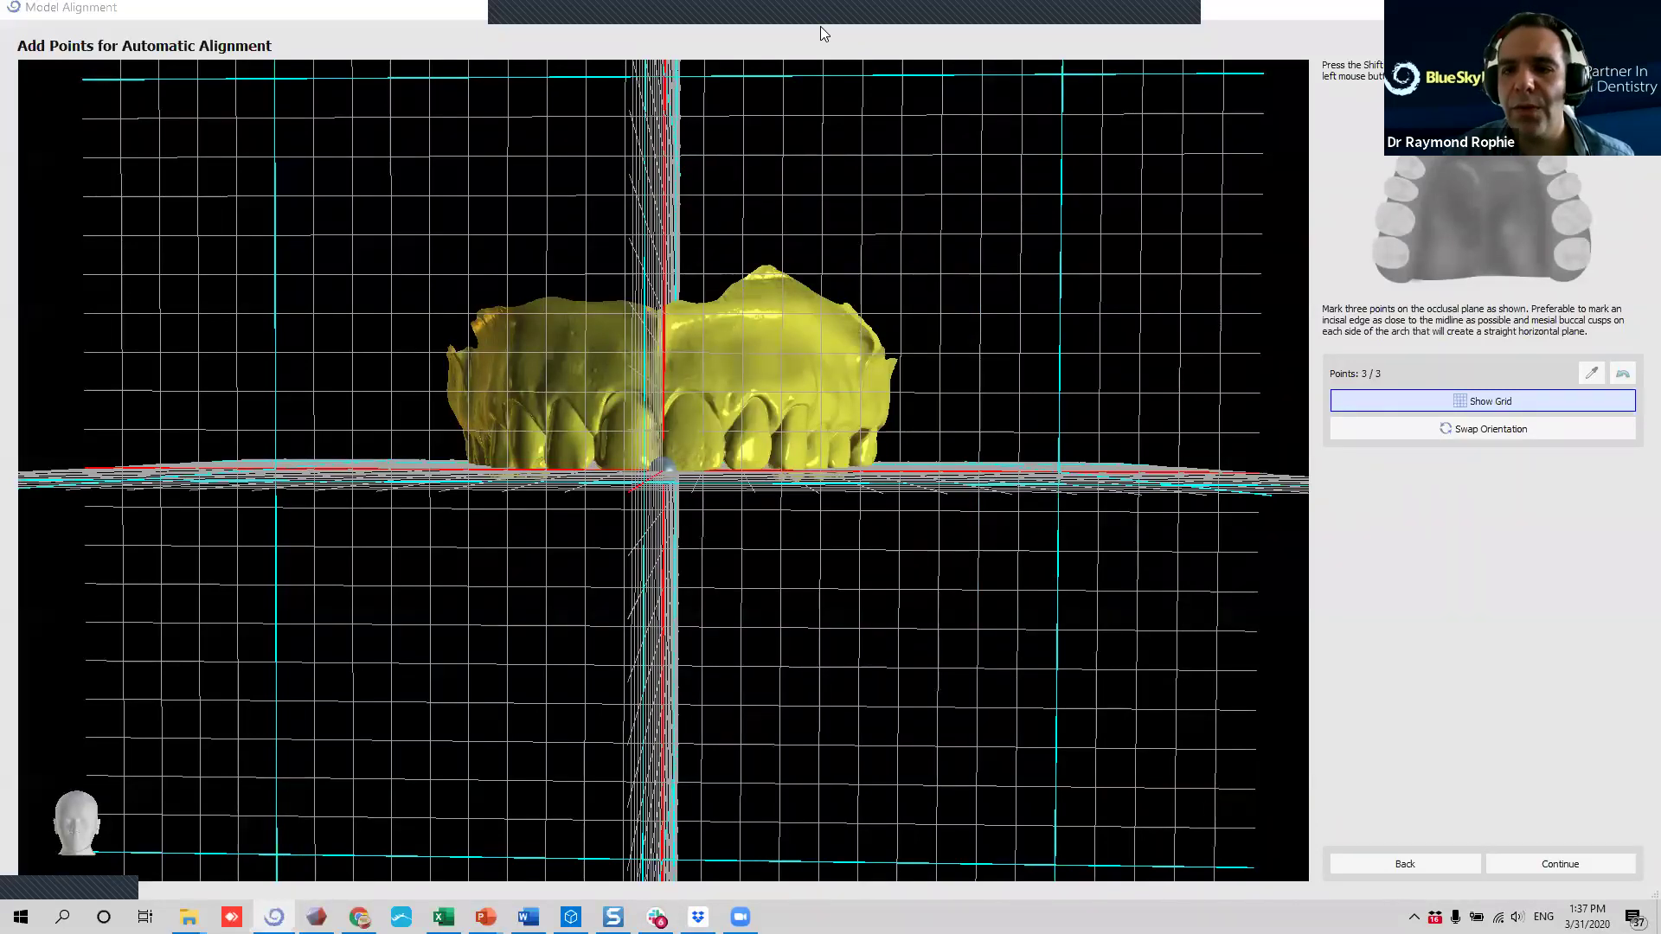
mouse_move(1146, 36)
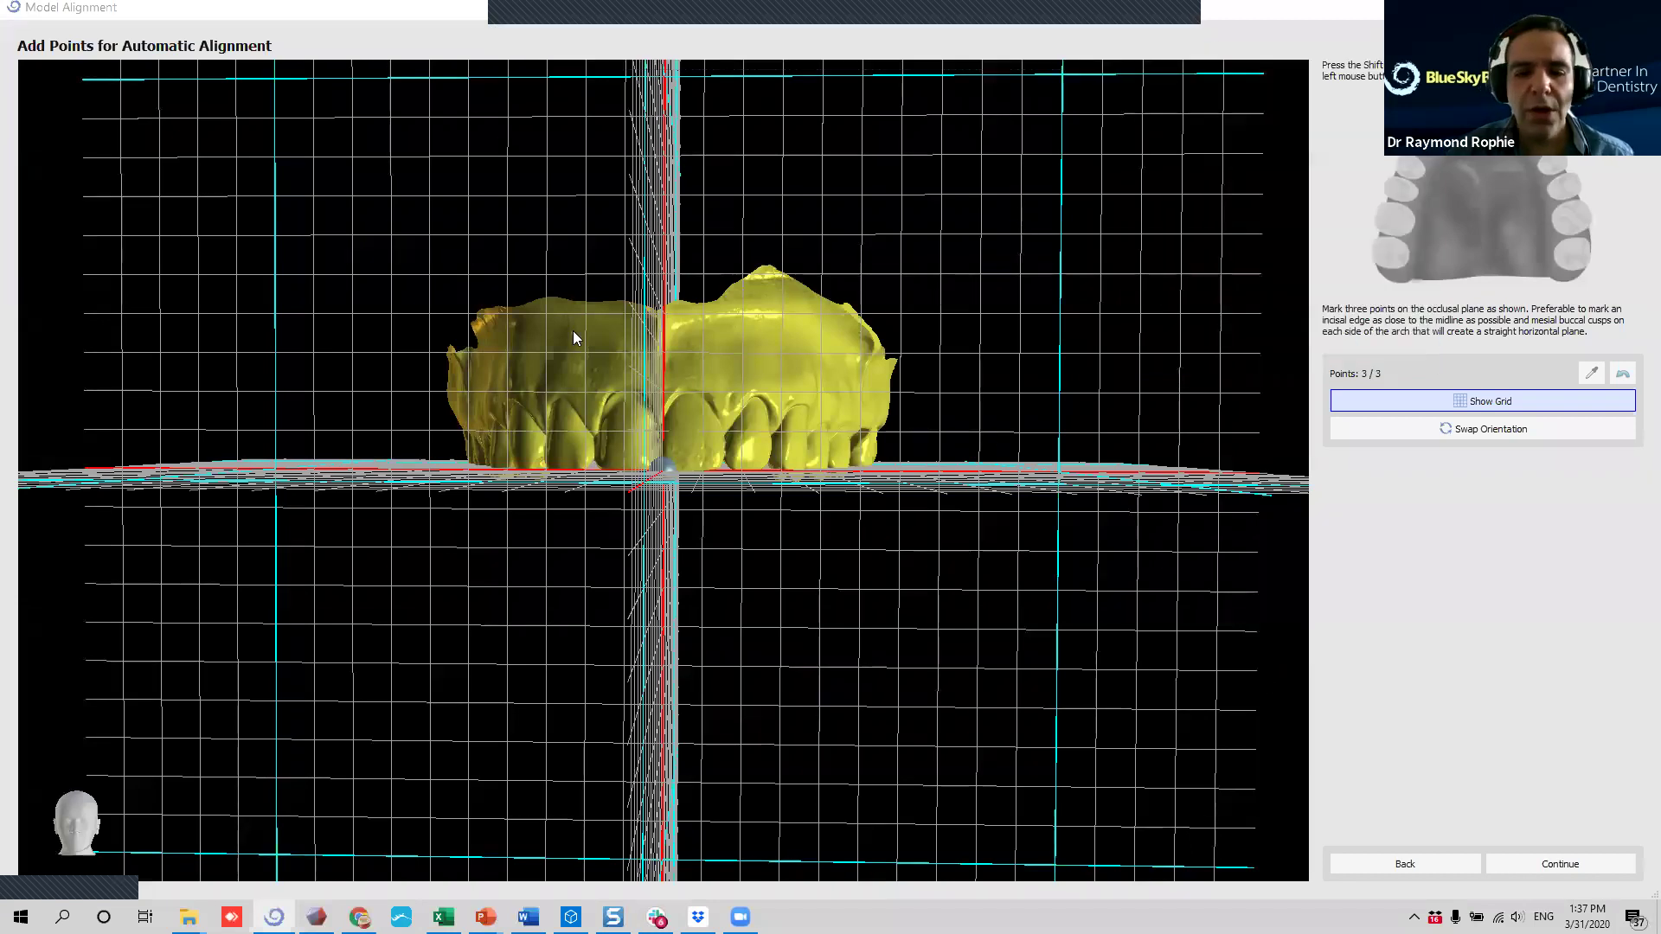
Continue to manual refinement, inspect the upper and lower models together on the grid, and finish the alignment.
click(1585, 860)
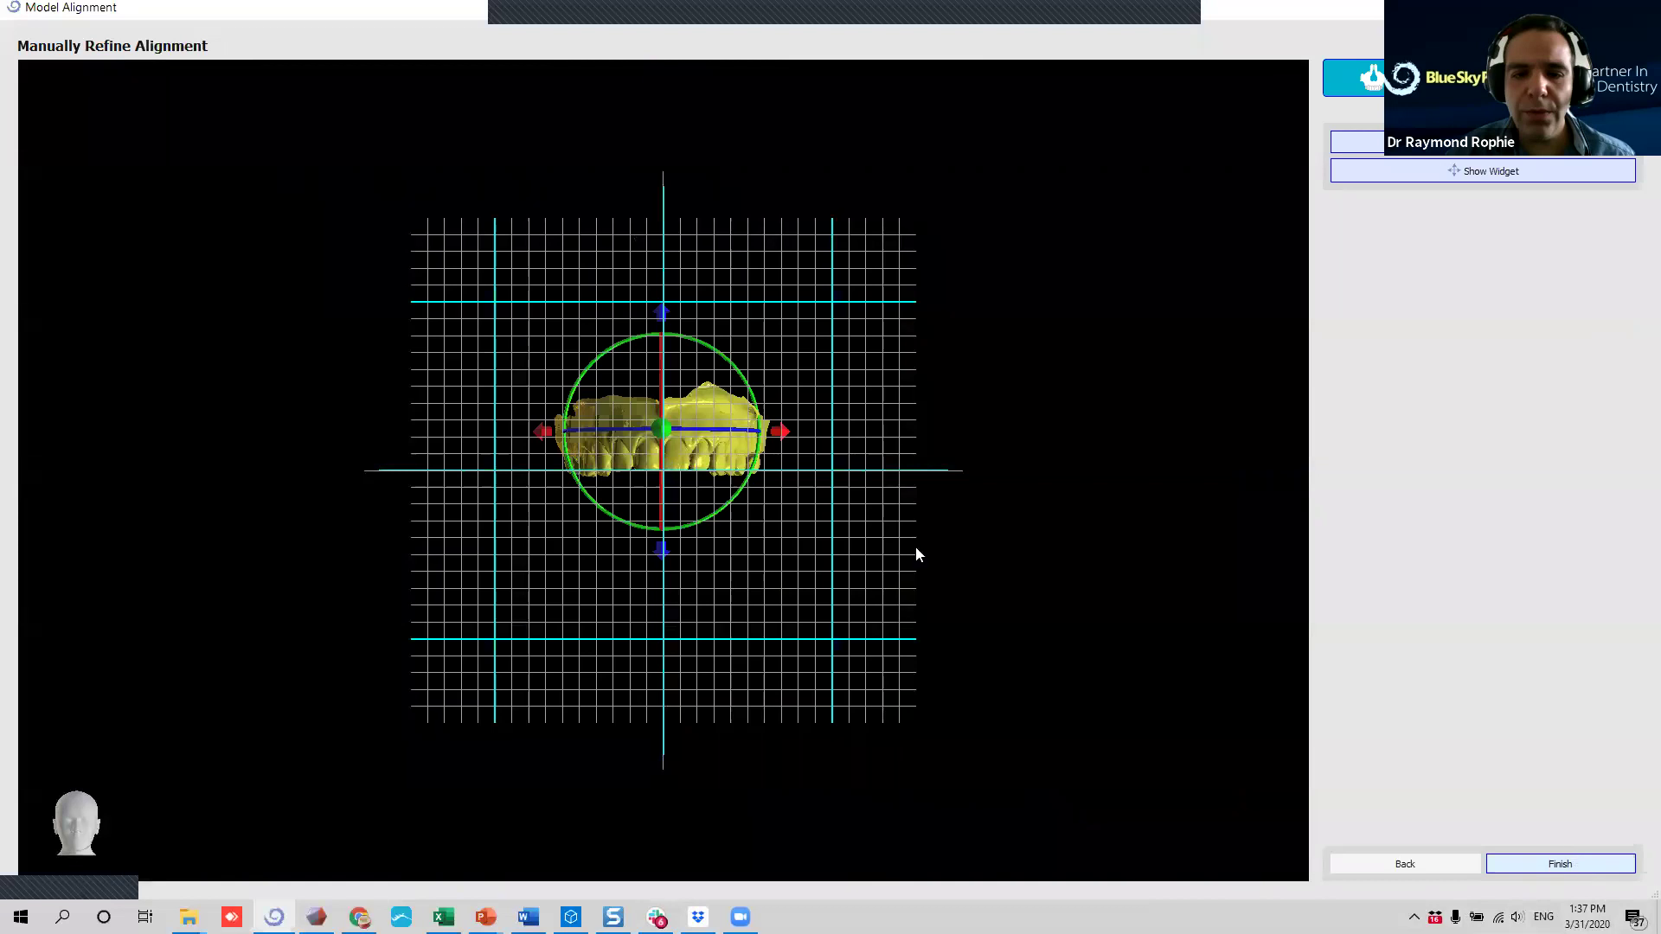
scroll(823, 445, up, 5)
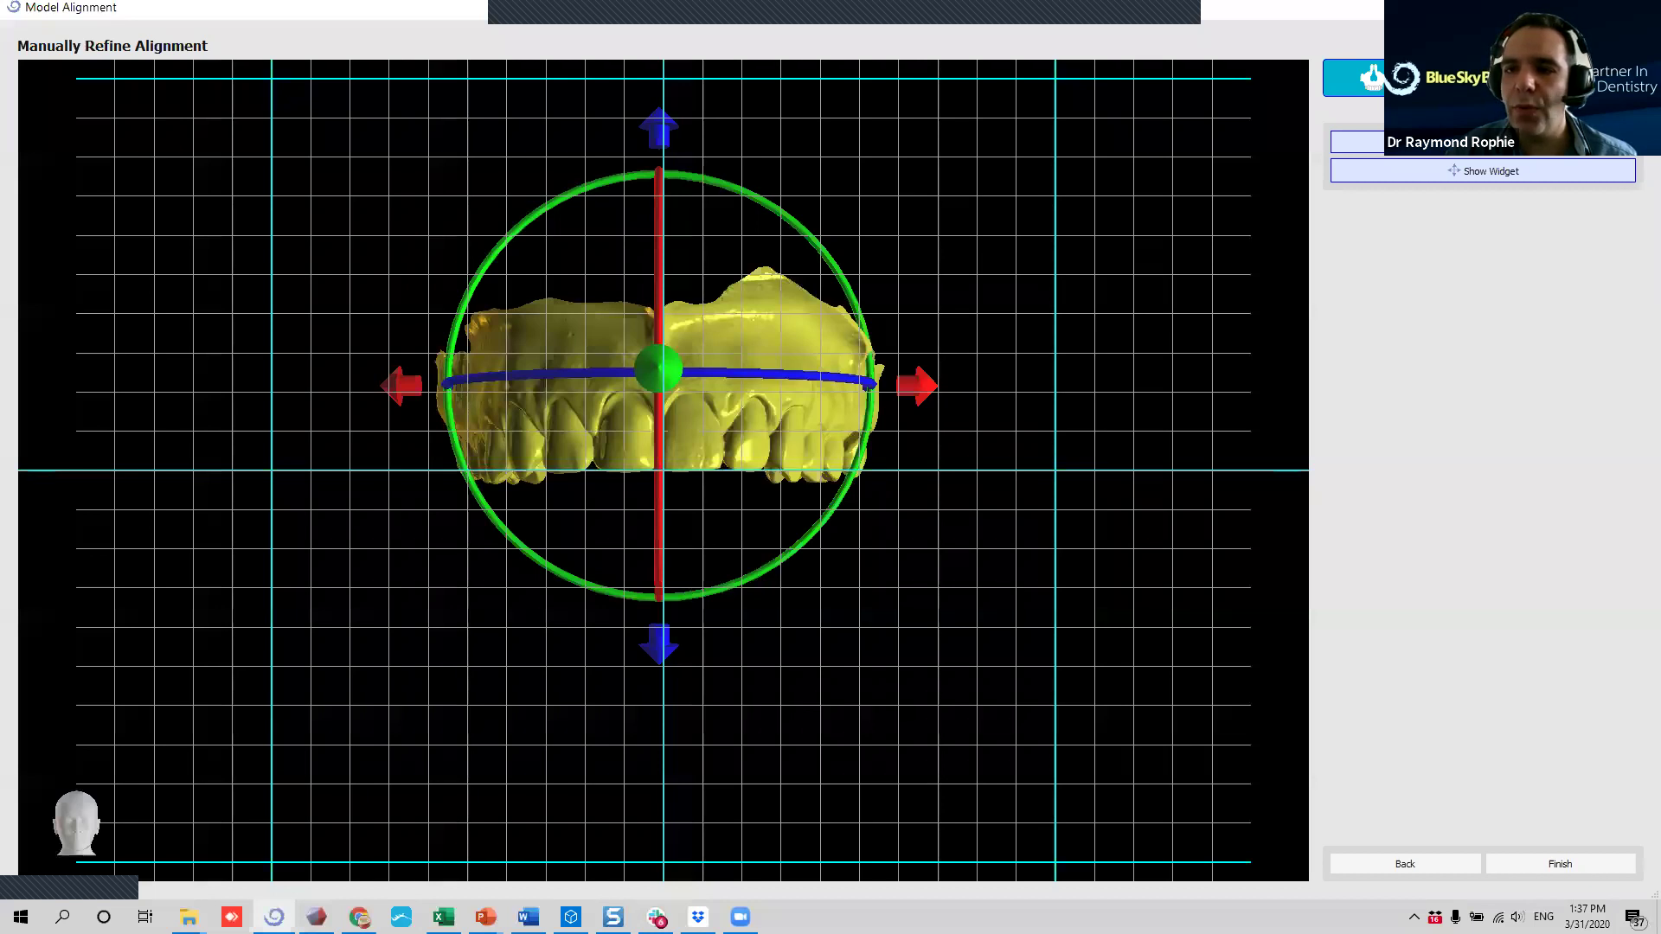
click(1591, 78)
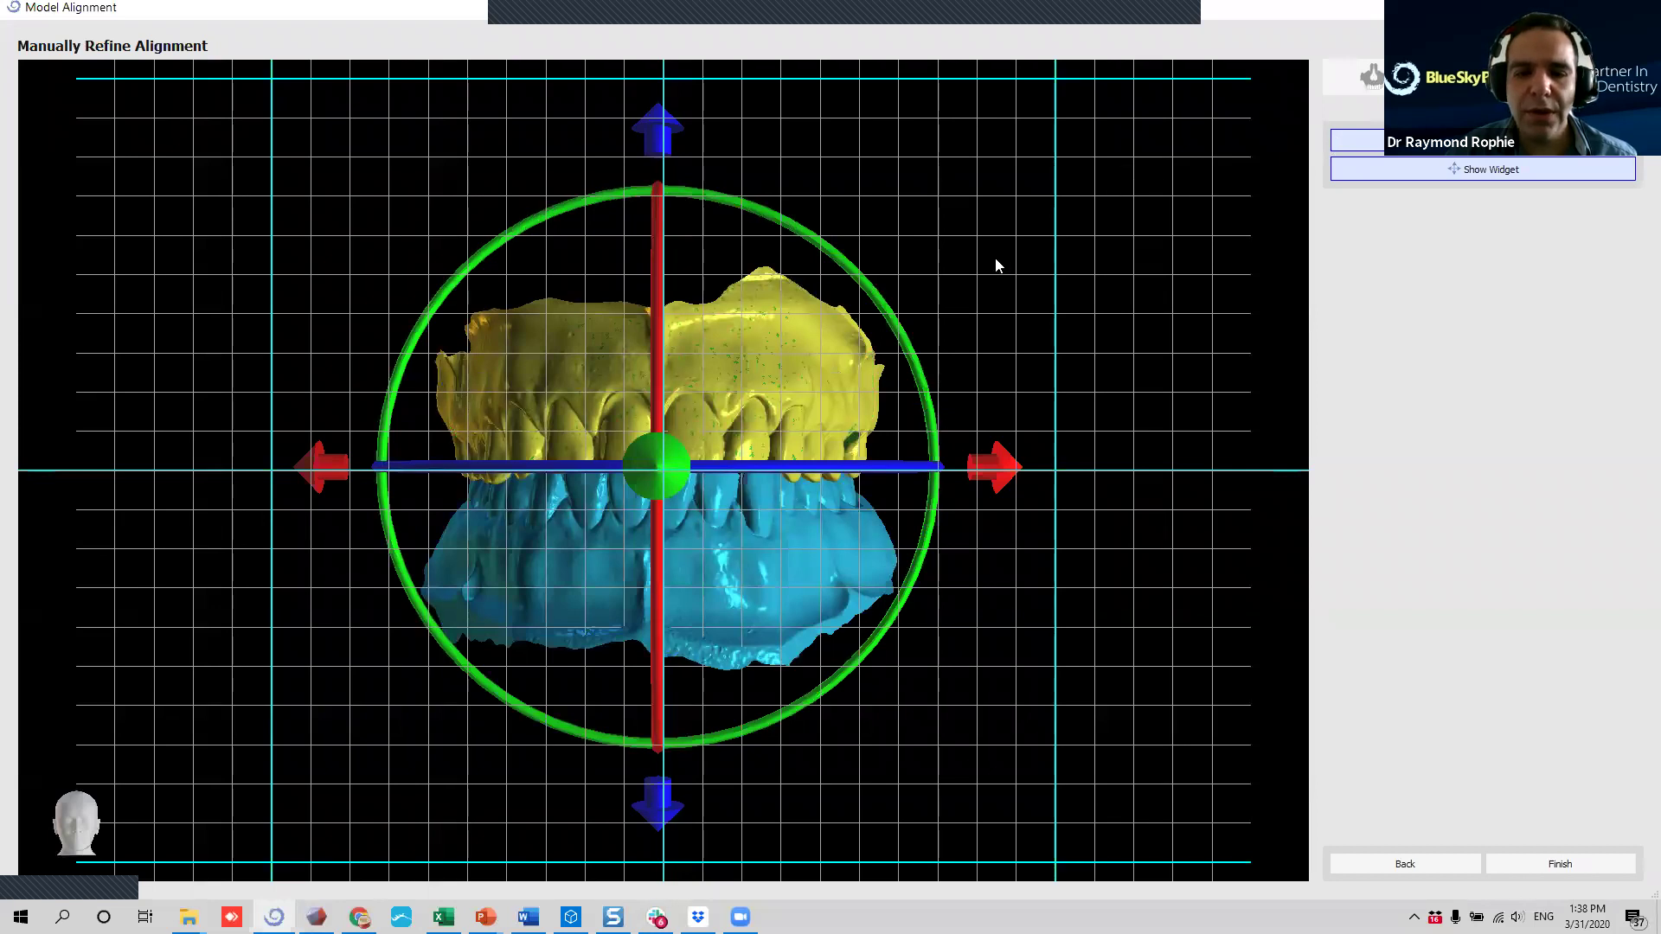
scroll(996, 260, down, 1)
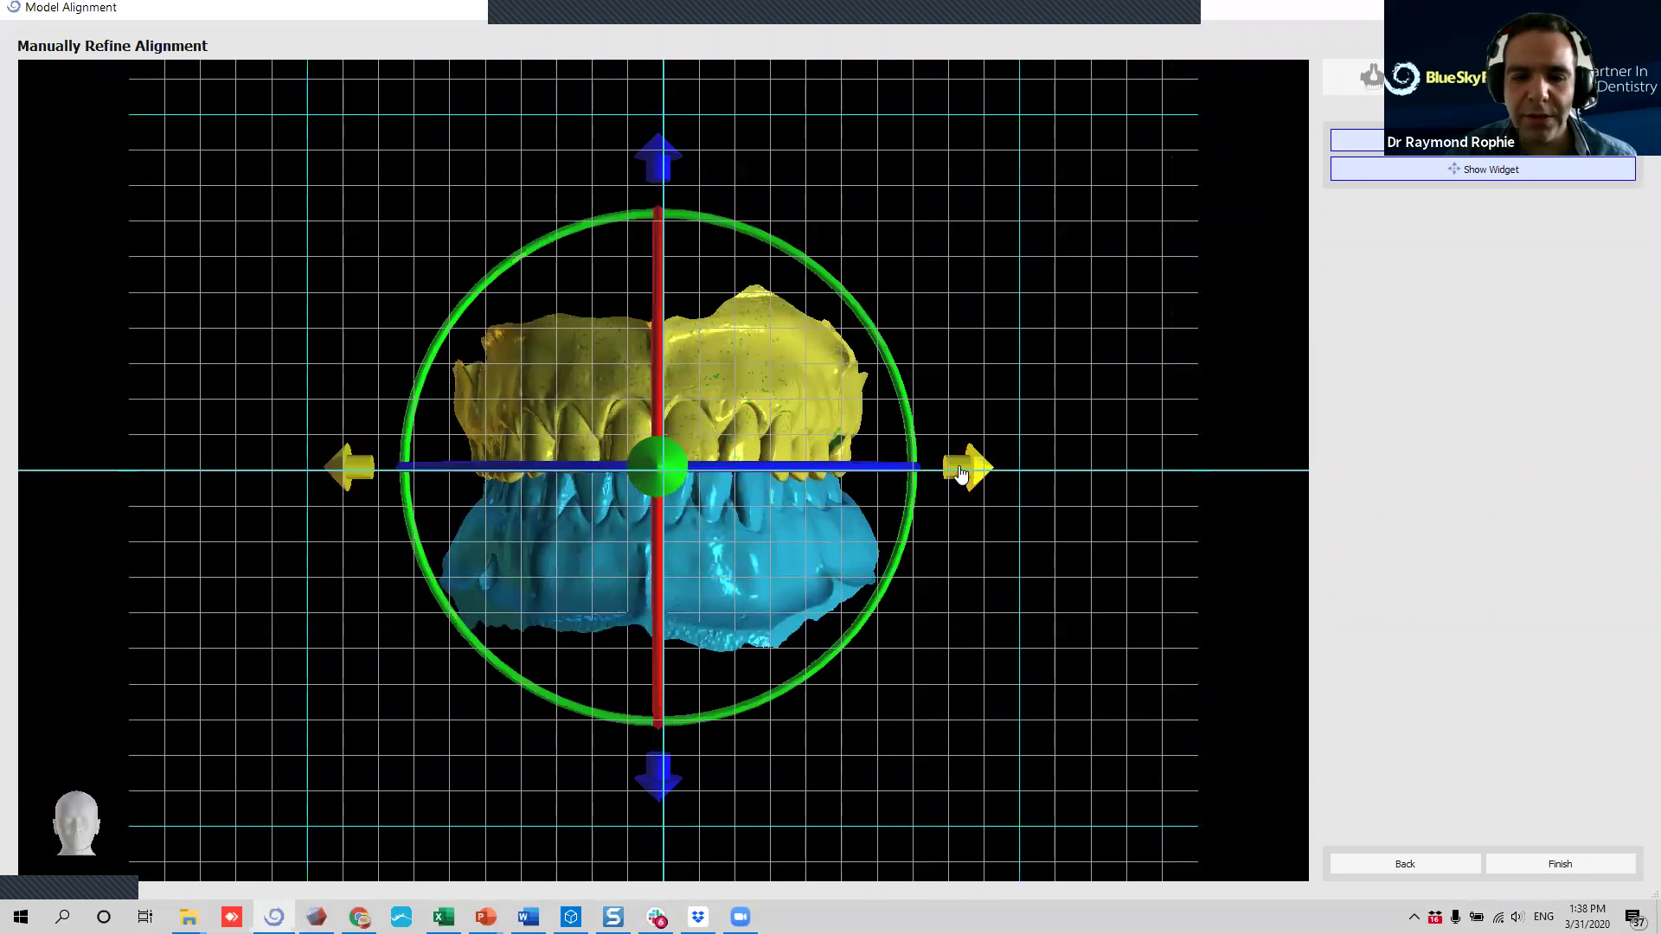
drag(545, 512, 447, 563)
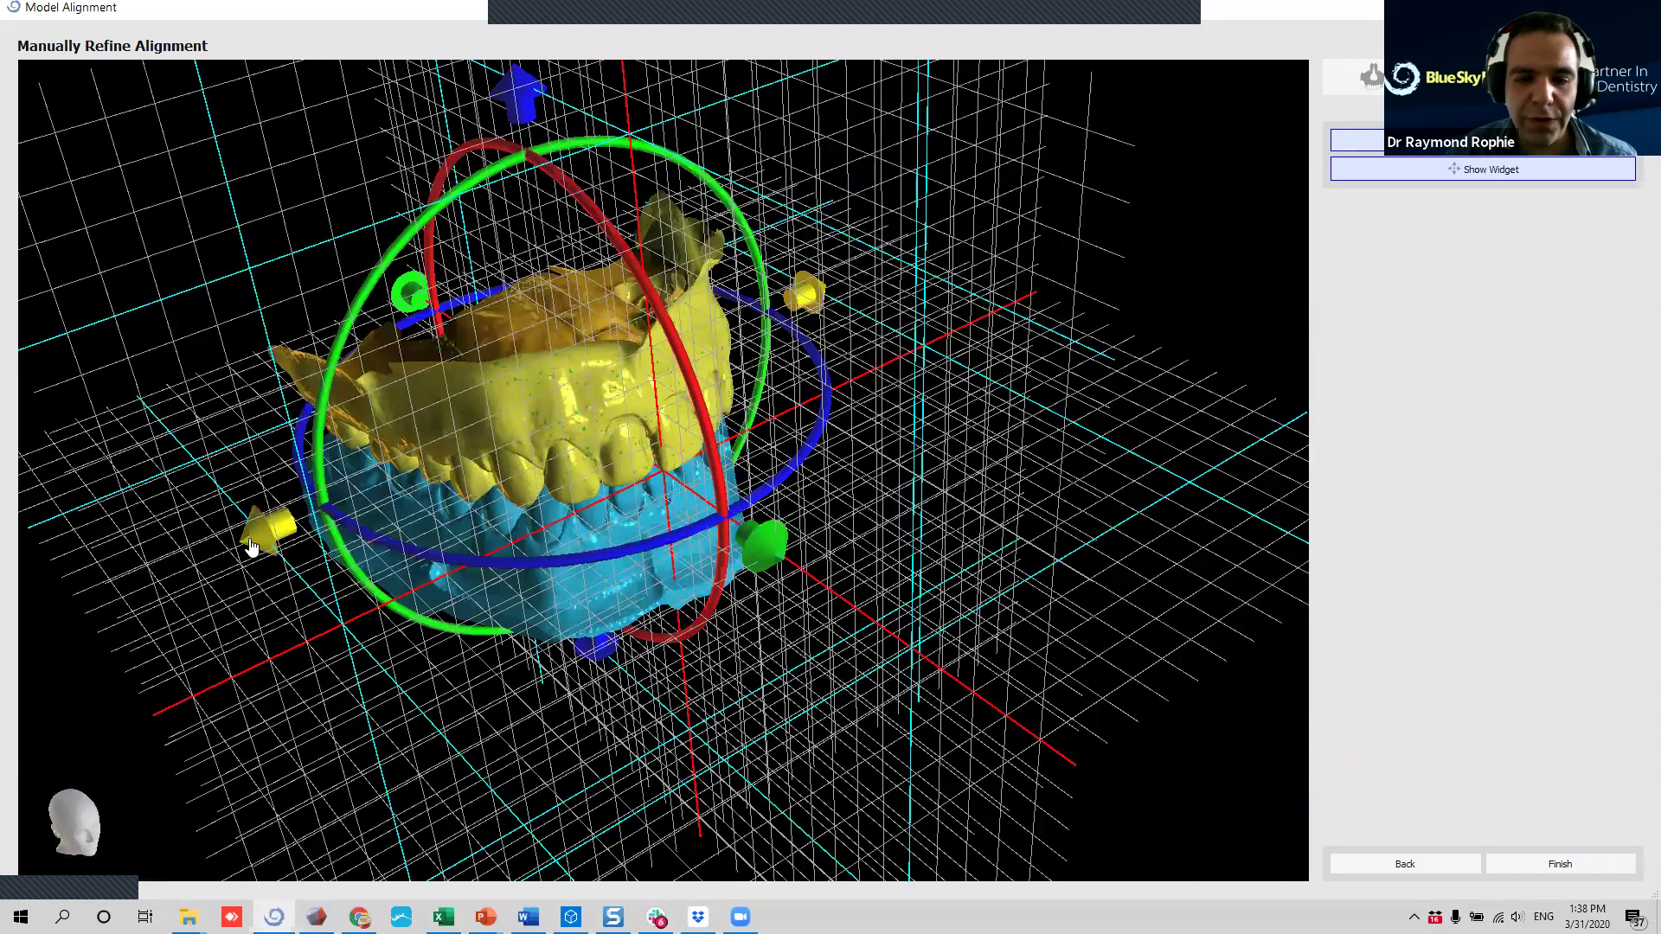
drag(448, 659, 991, 481)
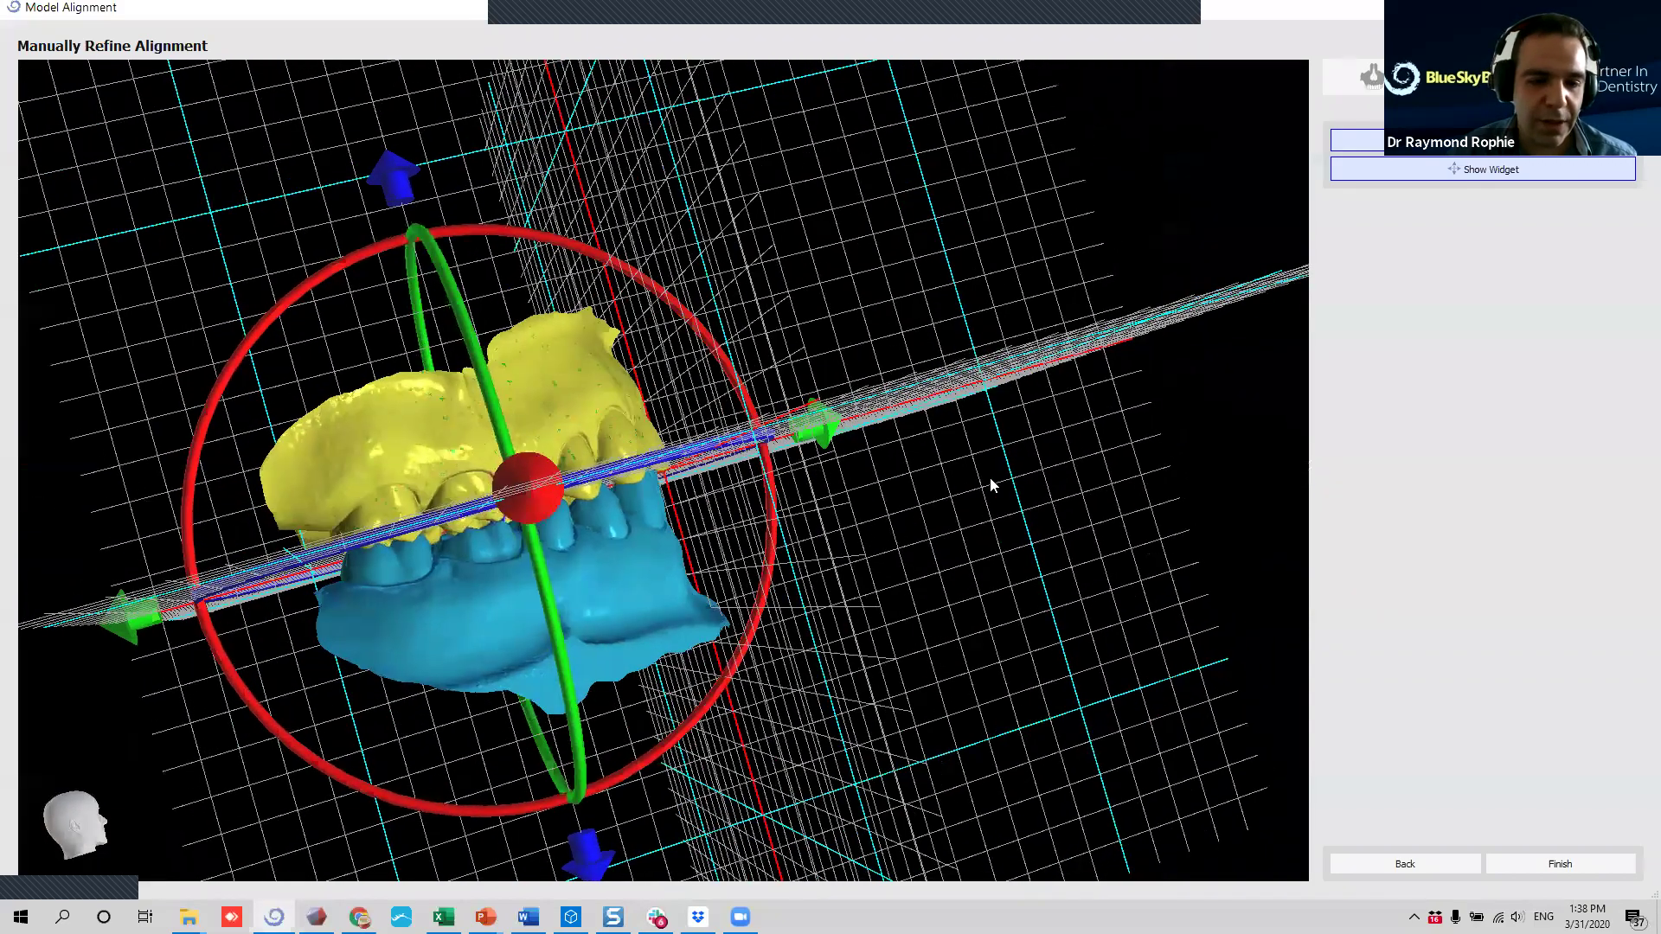
click(1574, 868)
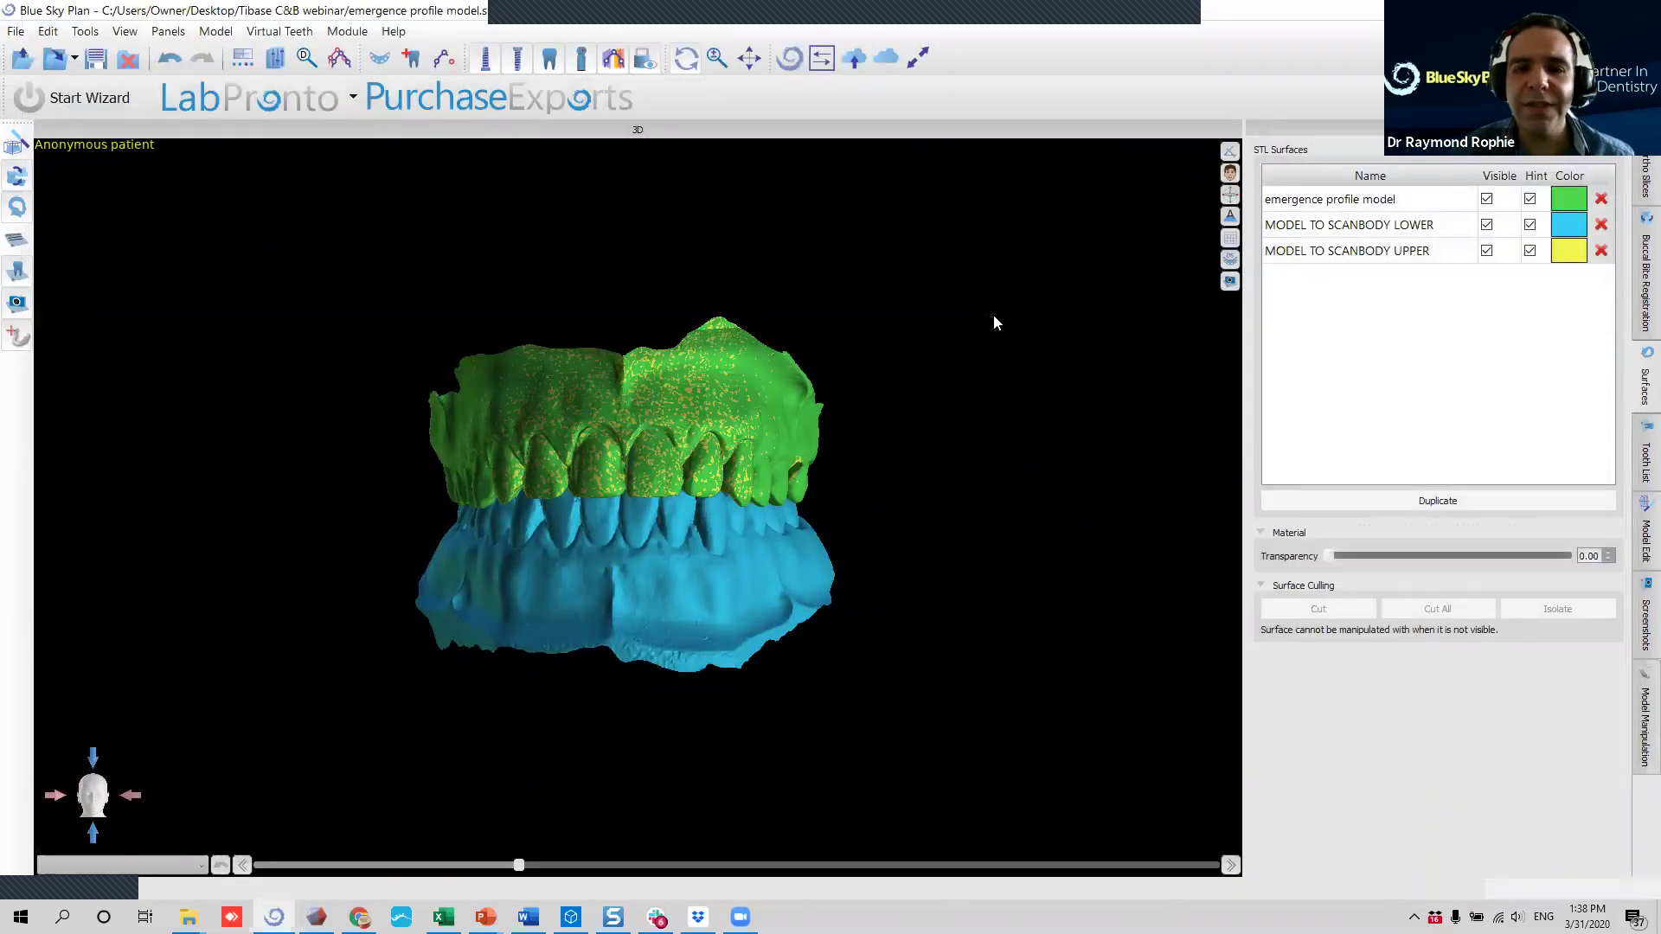
Hide MODEL TO SCANBODY LOWER and the emergence profile model so the scan body on the upper model can be examined.
scroll(995, 323, up, 1)
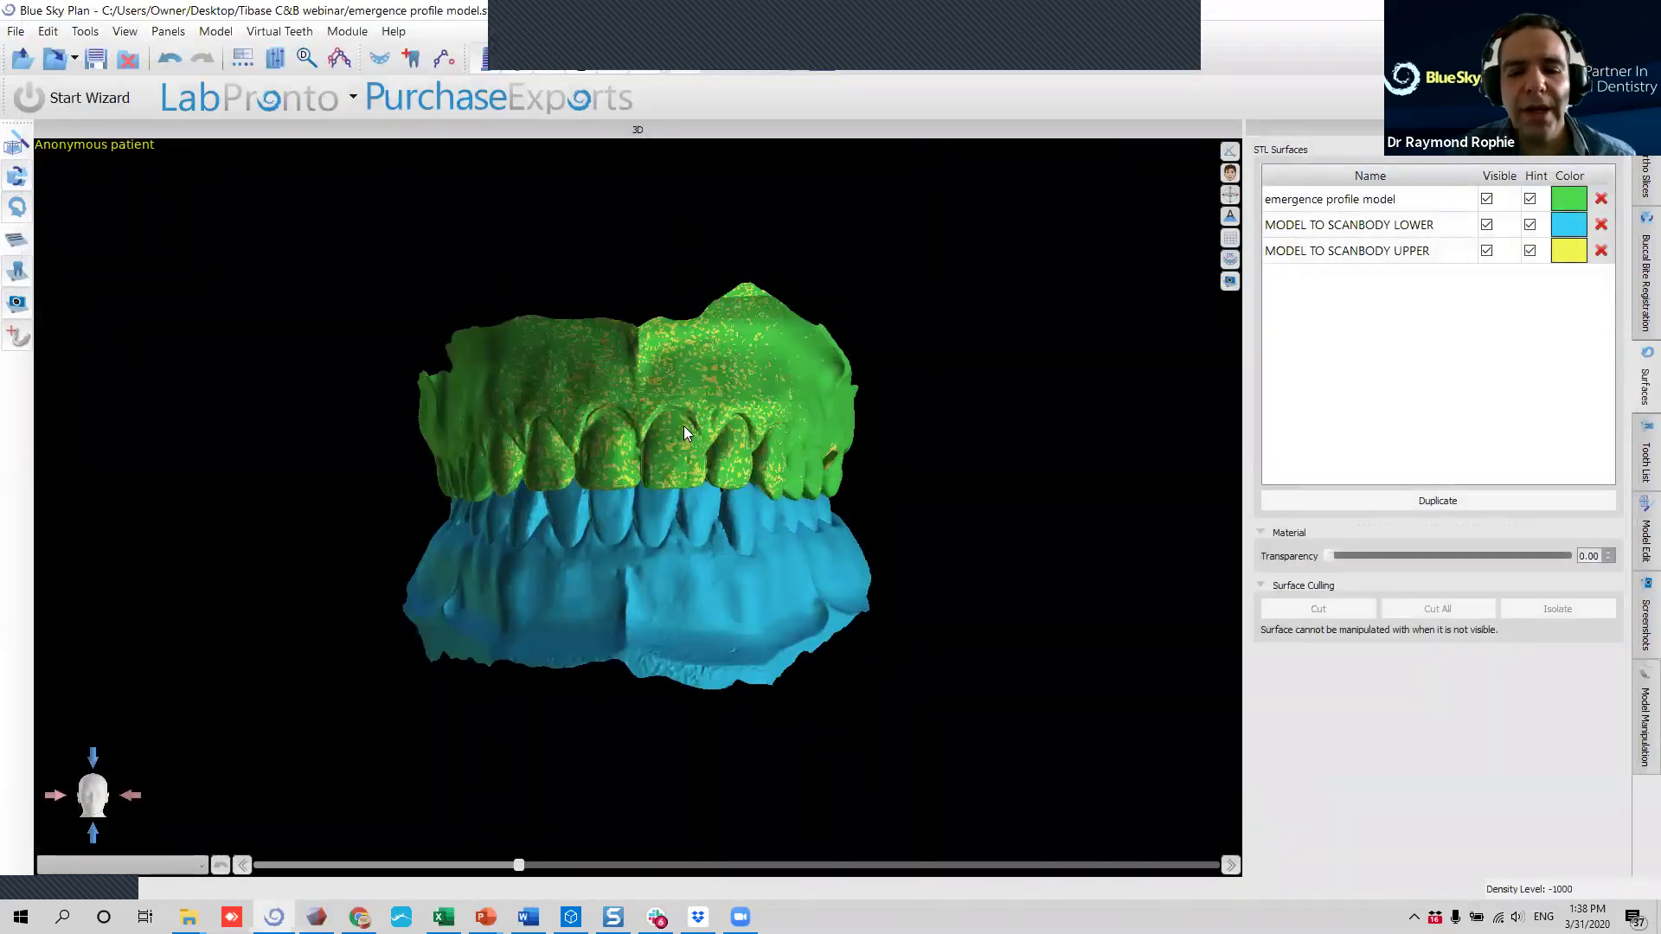
drag(964, 450, 520, 445)
drag(252, 496, 820, 446)
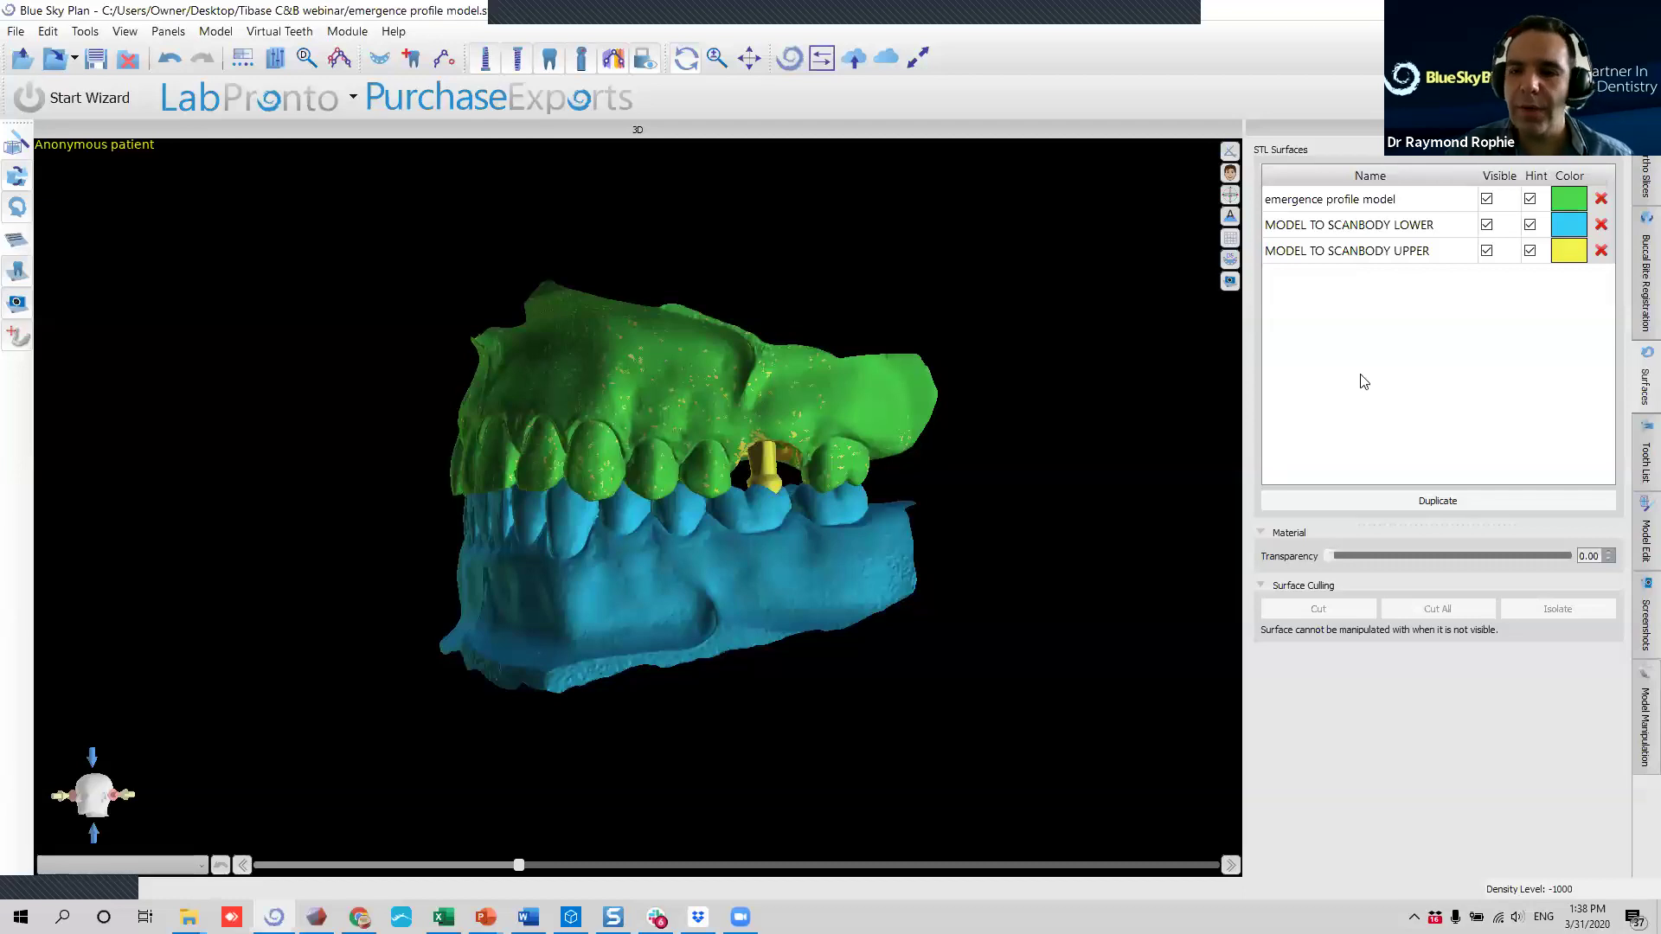
click(1487, 226)
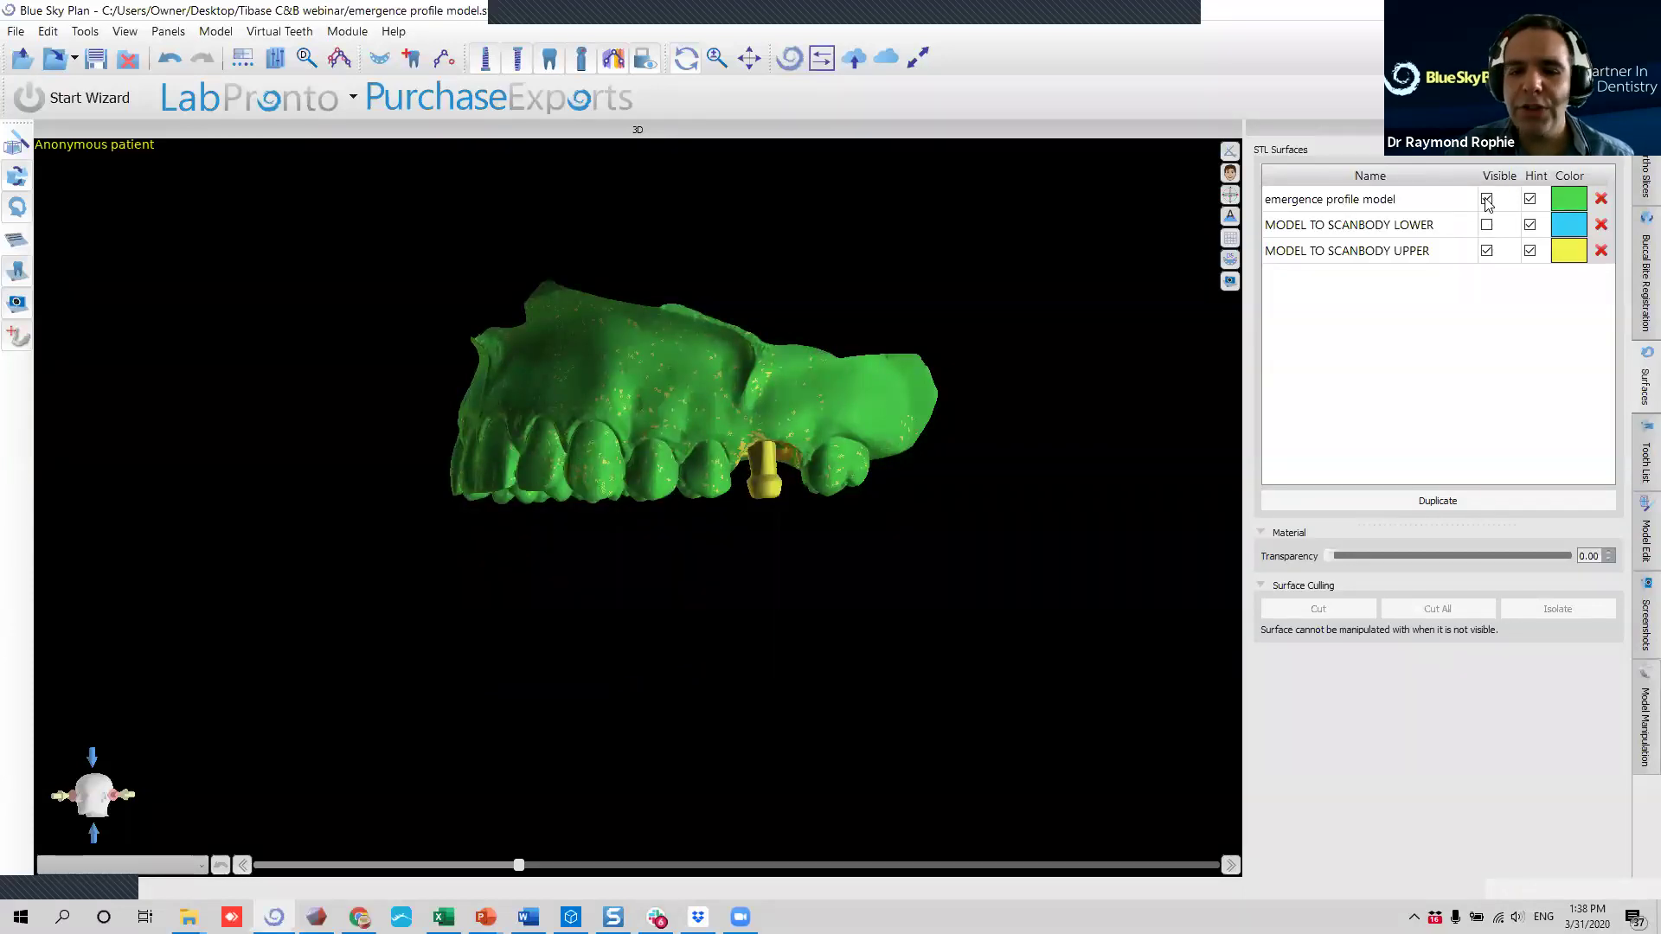
click(1487, 200)
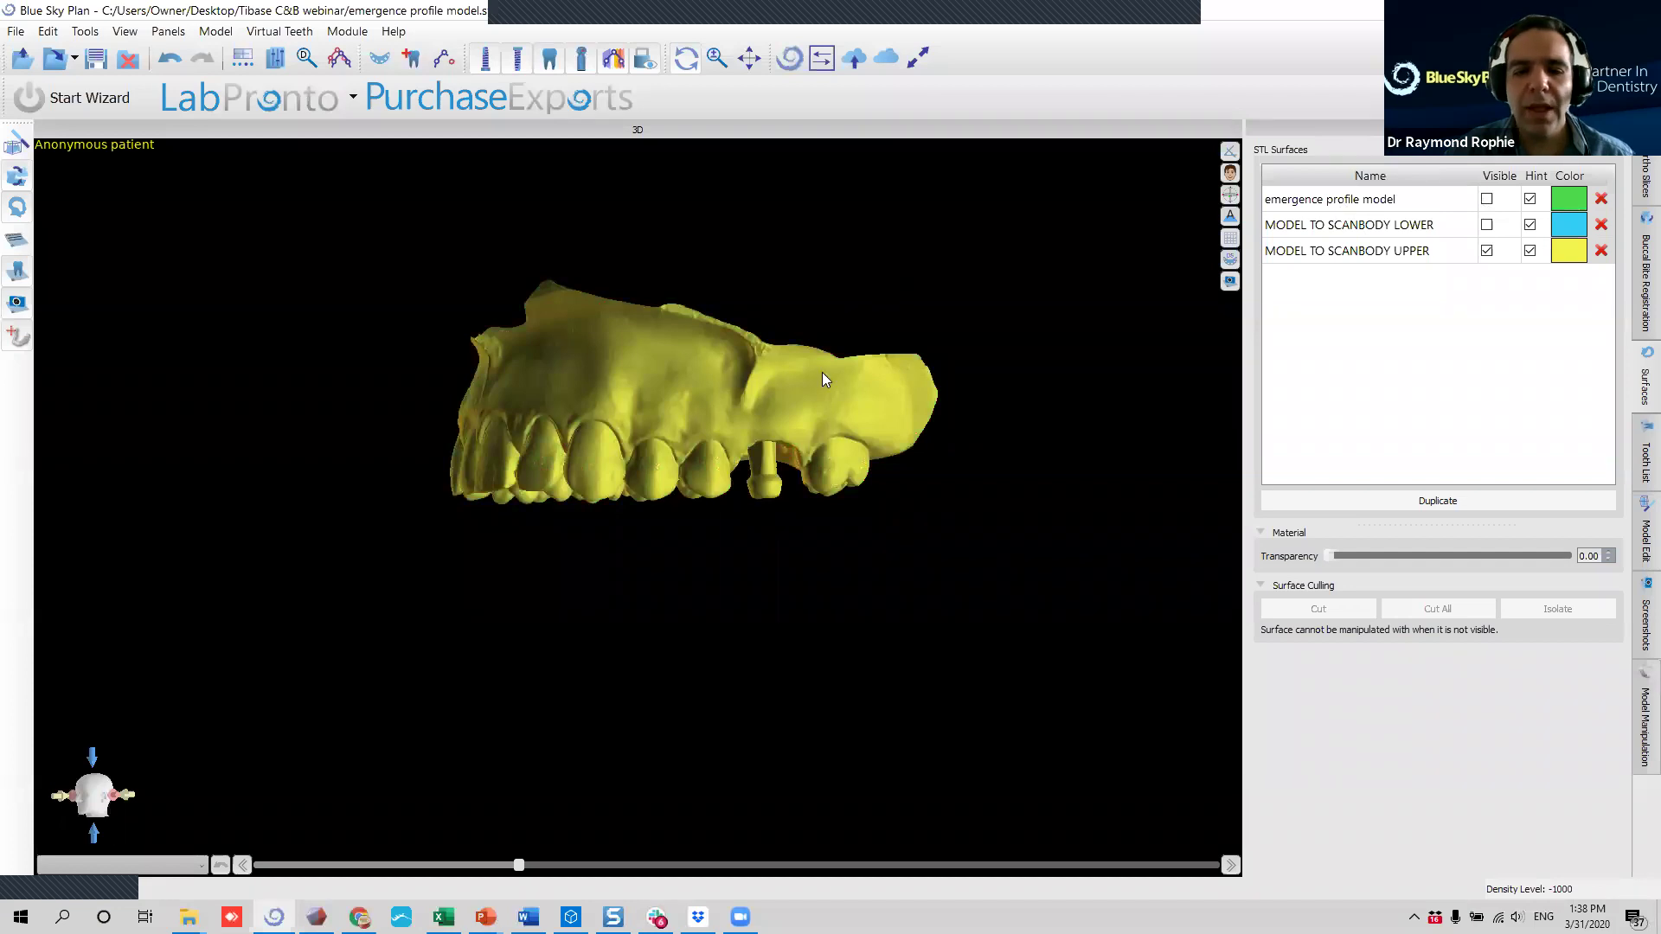
scroll(821, 372, up, 4)
middle_drag(993, 302, 739, 305)
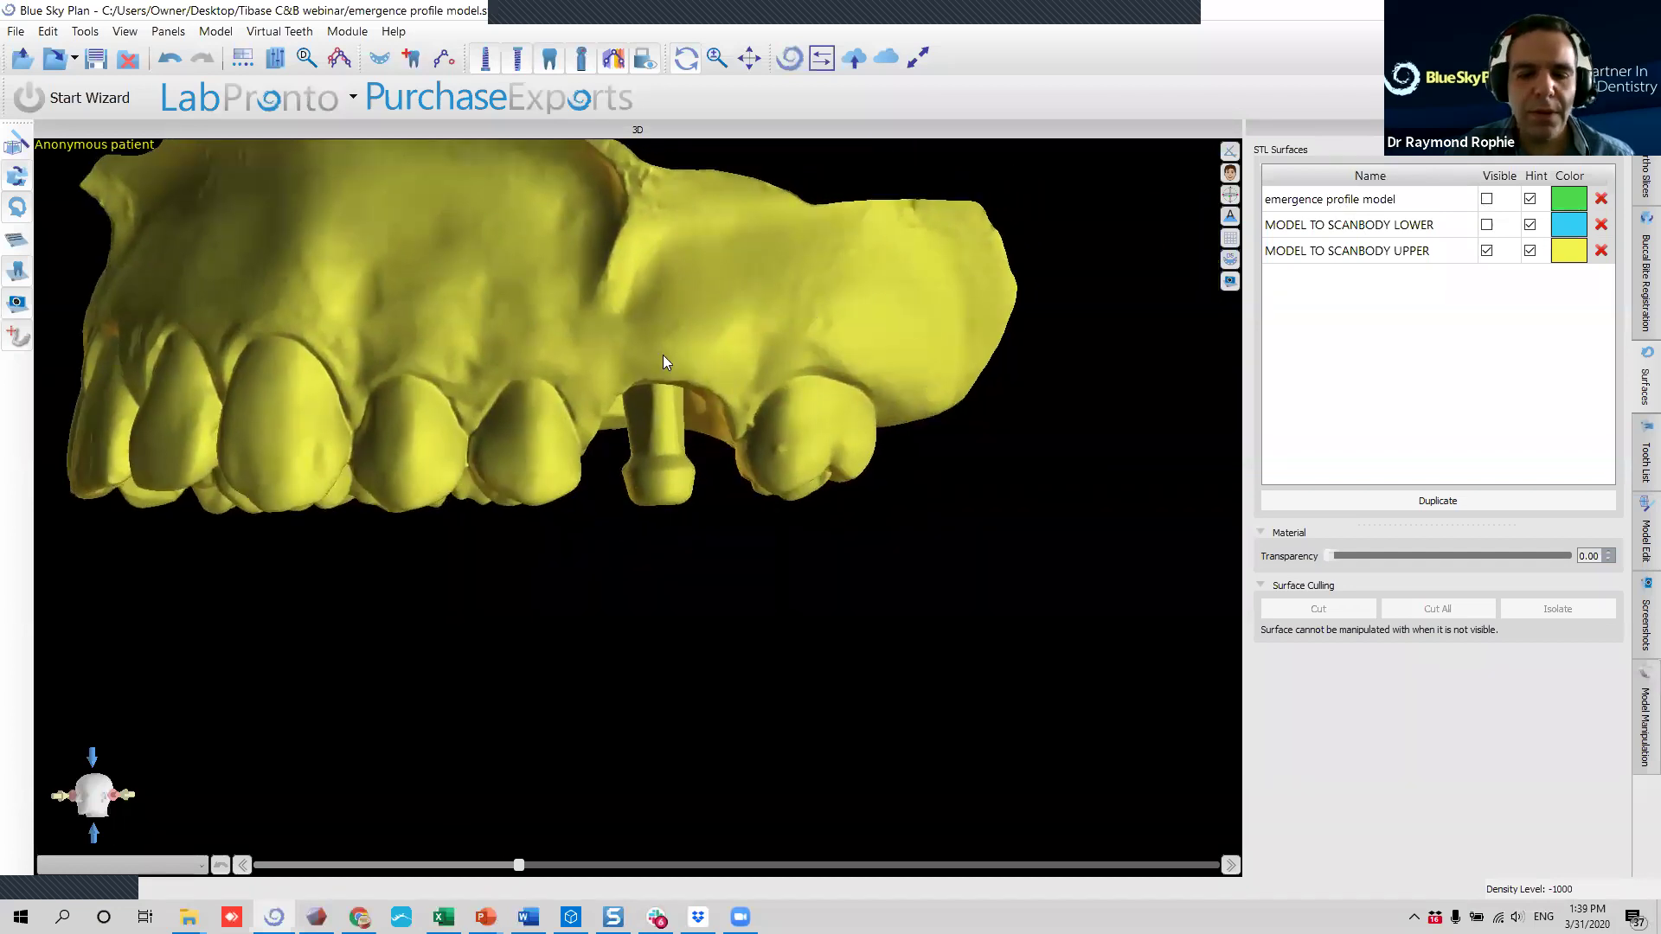
Center the scan body on the upper model in view and continue to the scan body stage.
scroll(633, 365, up, 6)
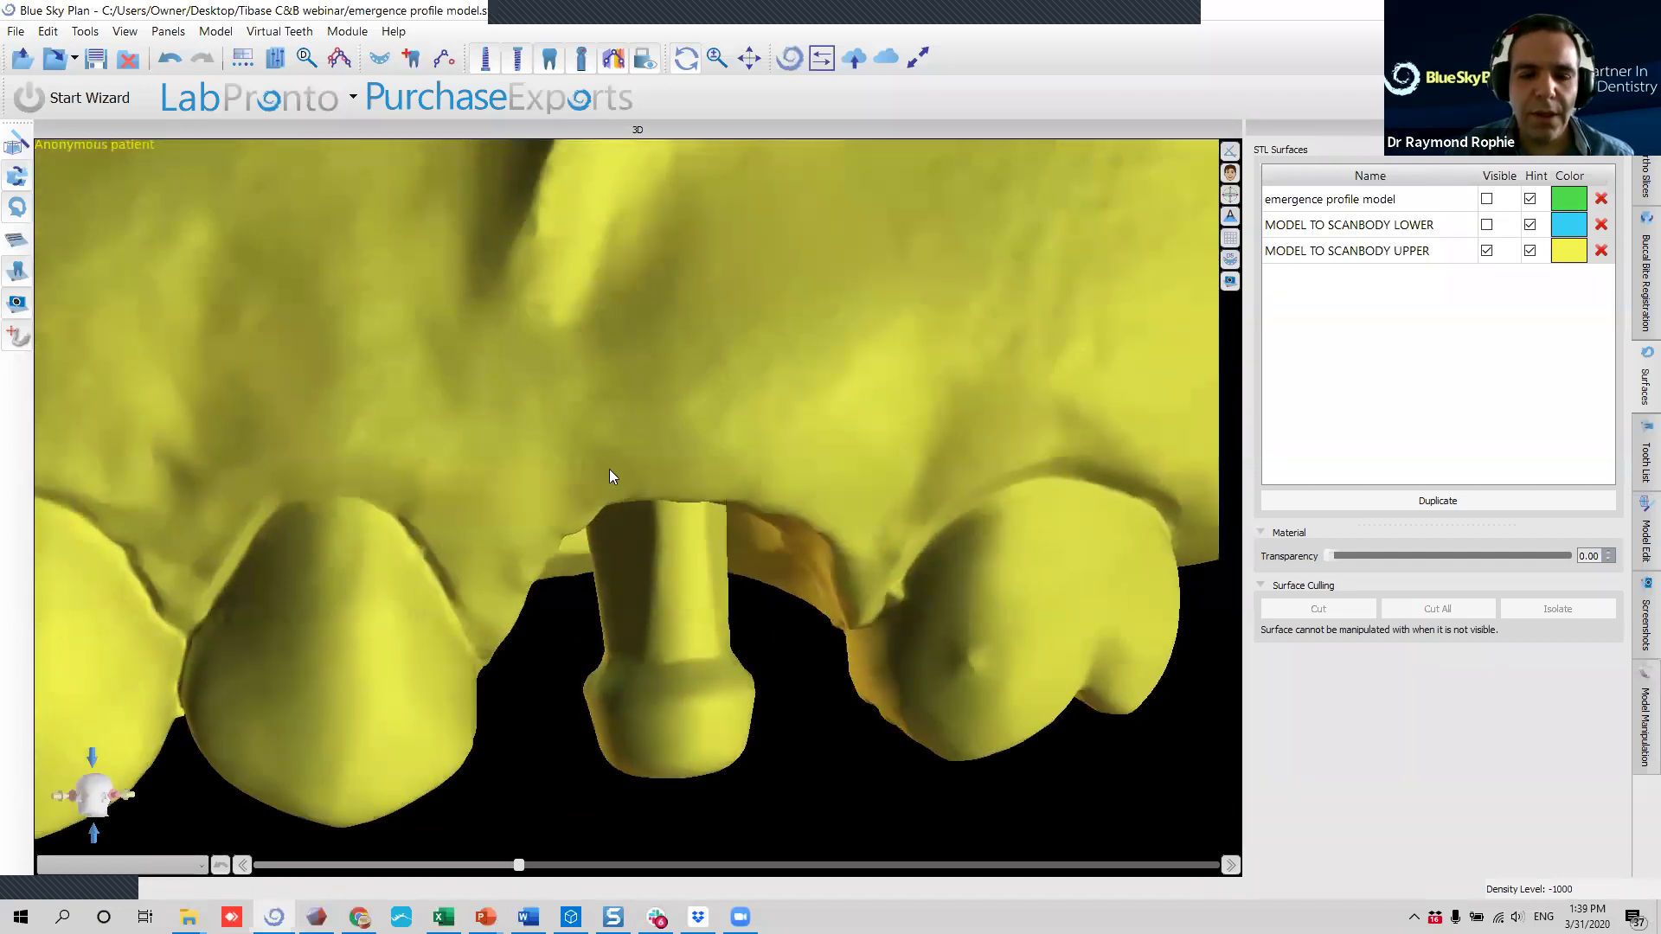
drag(609, 476, 621, 365)
scroll(888, 330, up, 5)
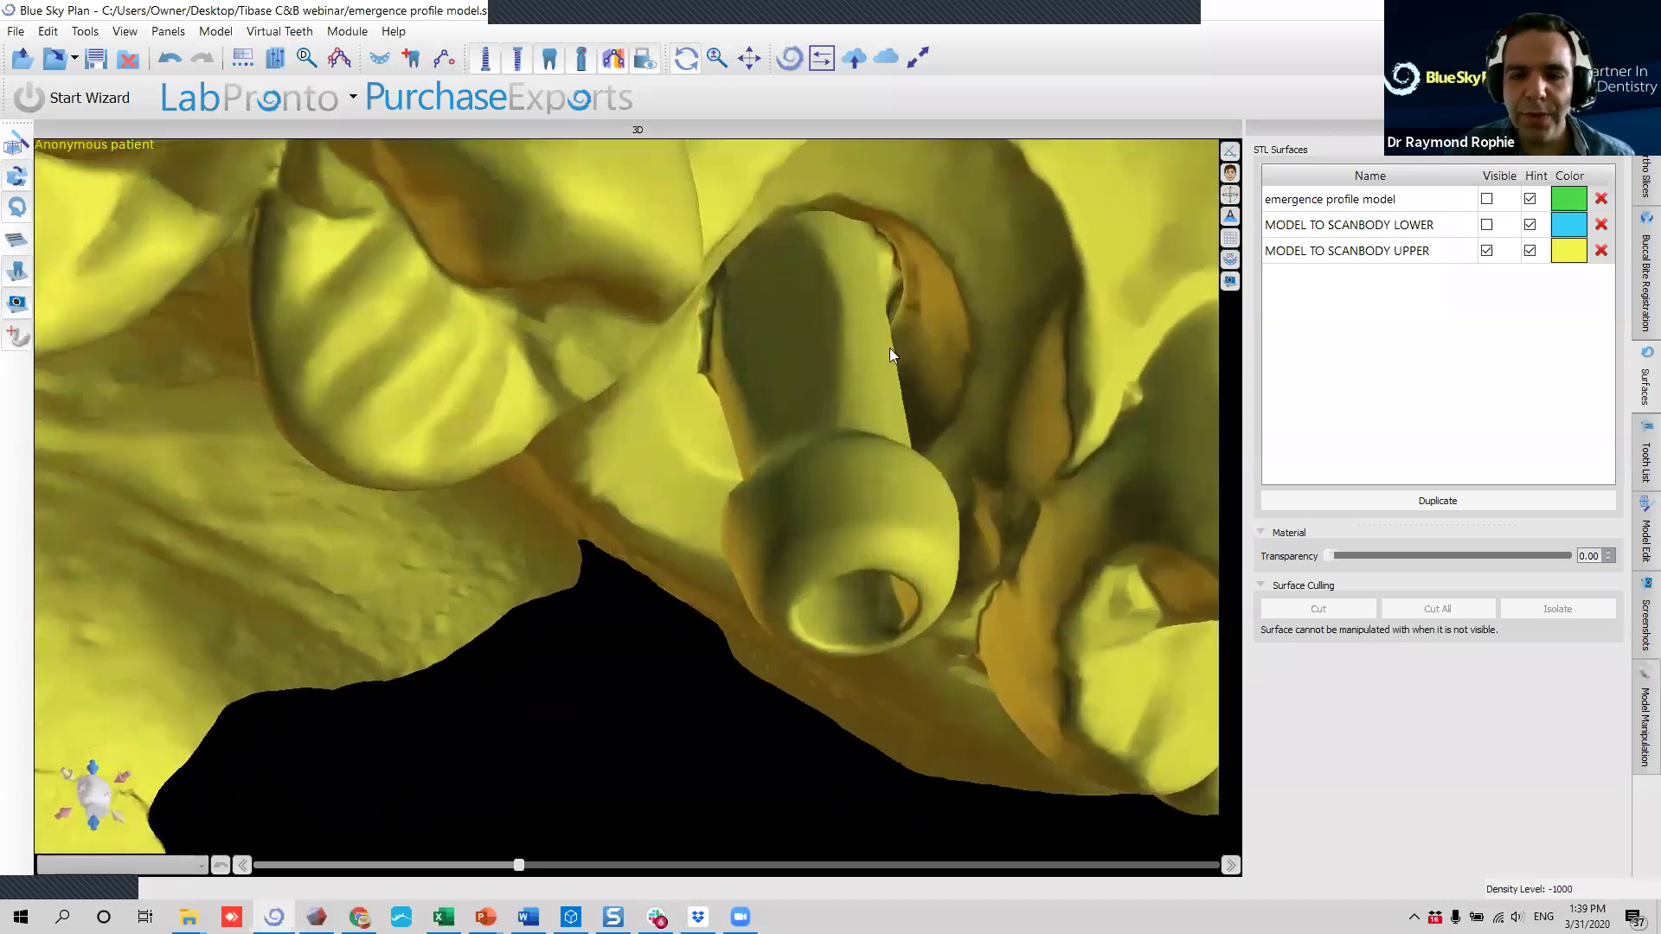
drag(891, 353, 711, 414)
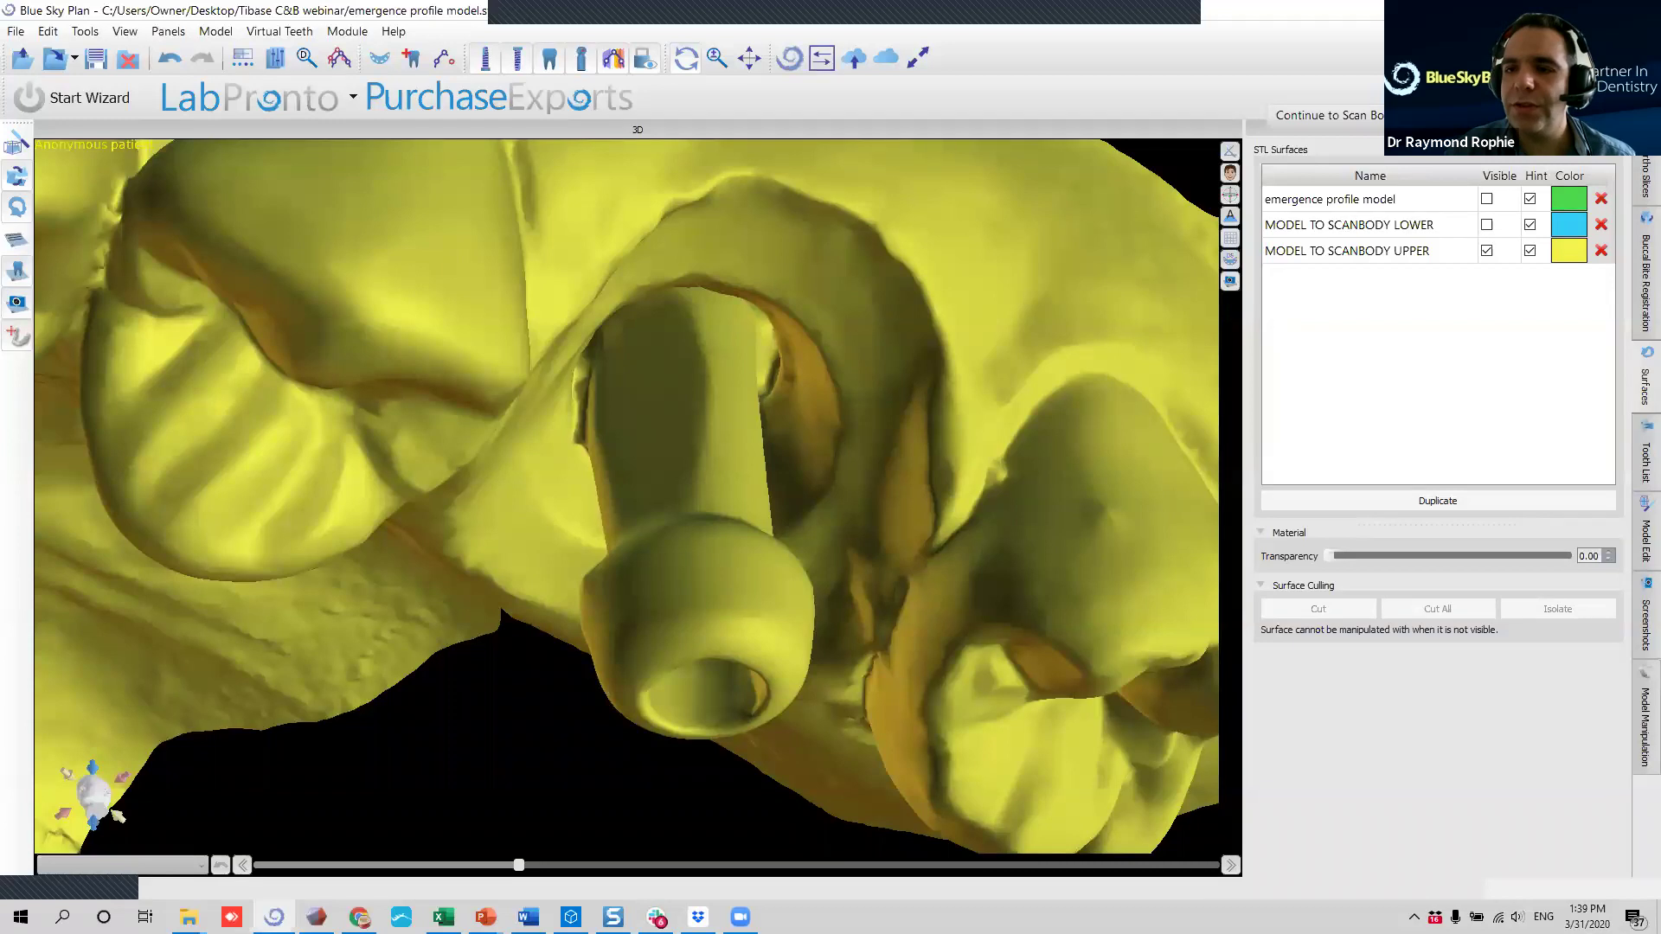
click(1328, 115)
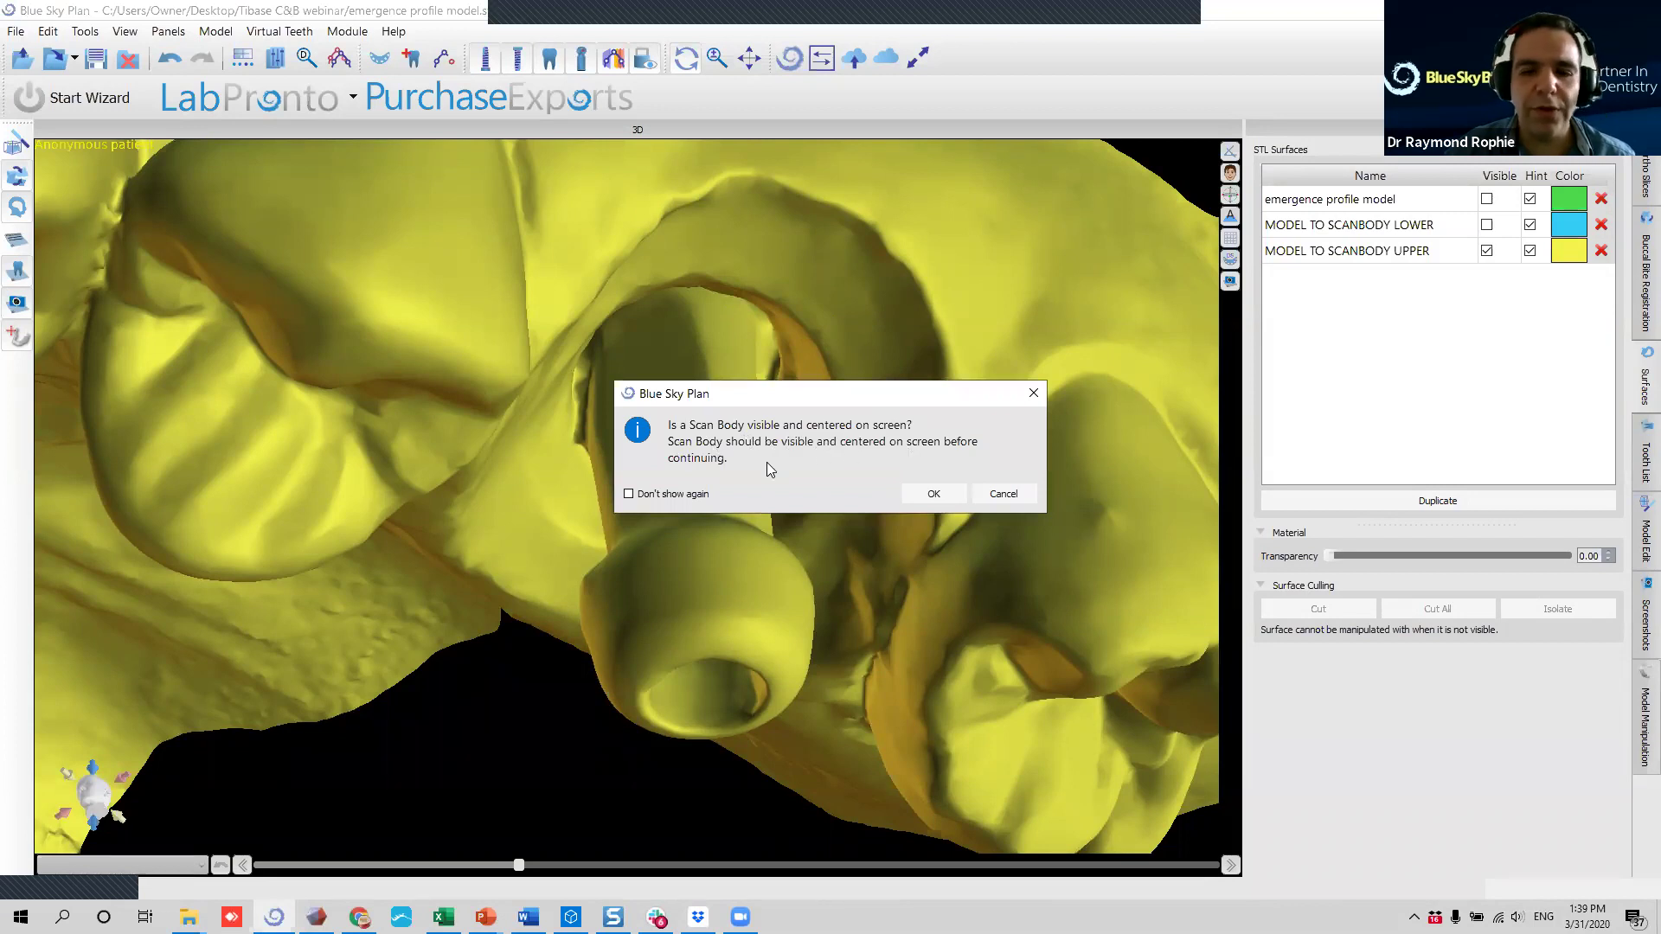
click(919, 495)
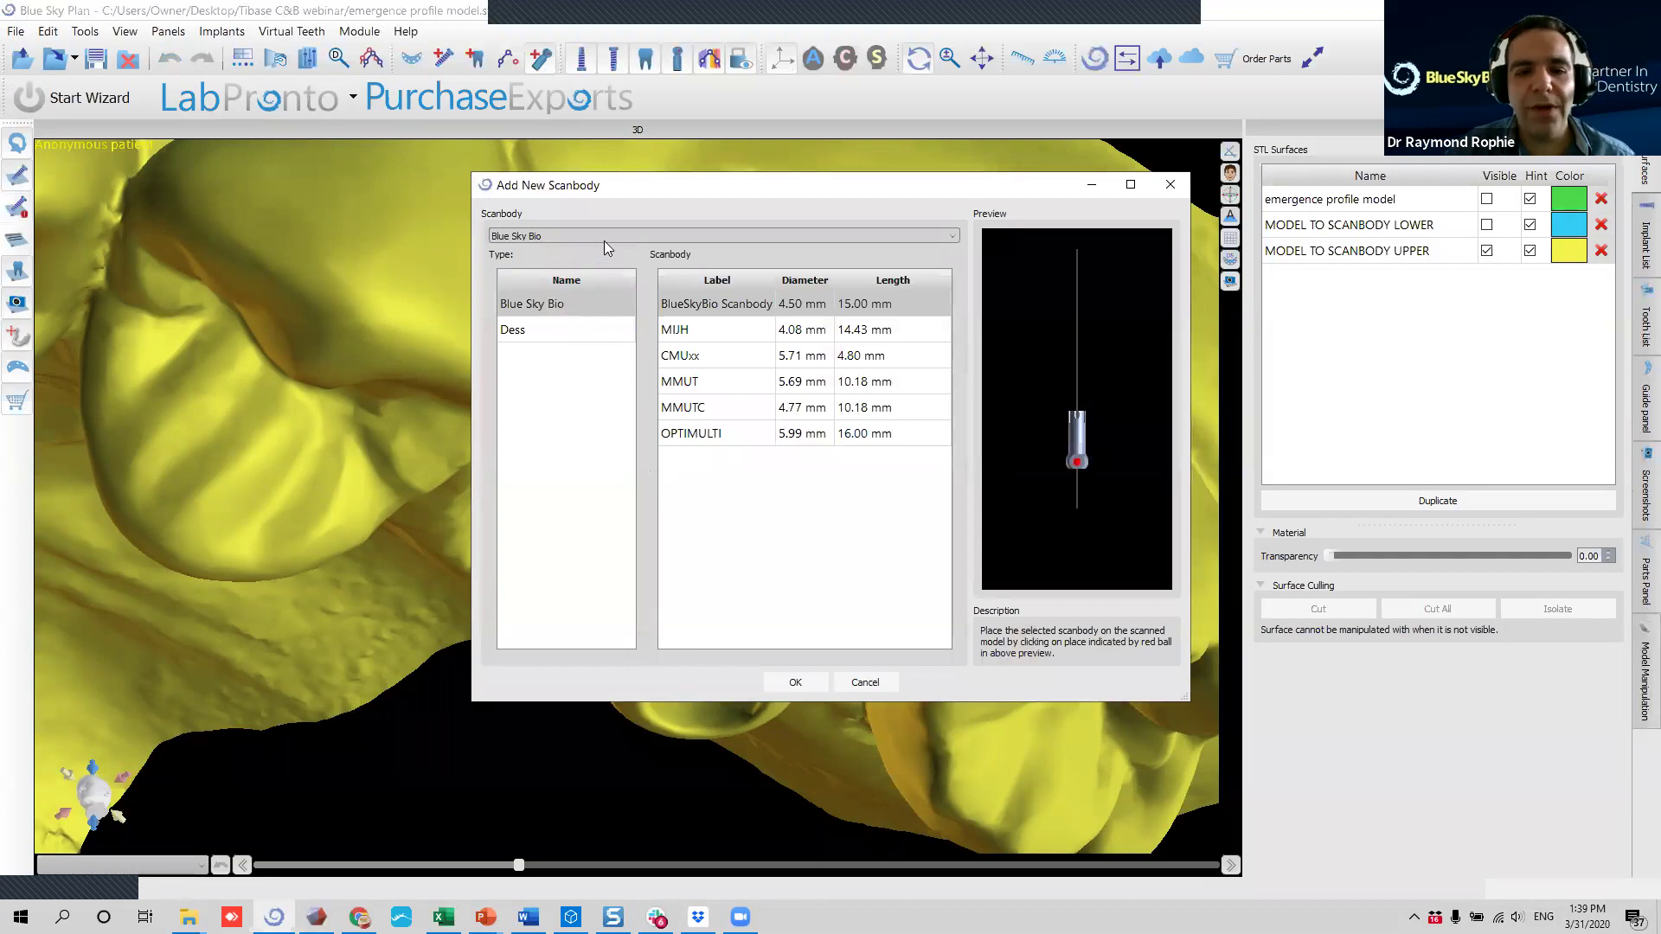
Browse the scanbodies offered by Bio3 Implants, JDentalCare and Dentium.
click(952, 237)
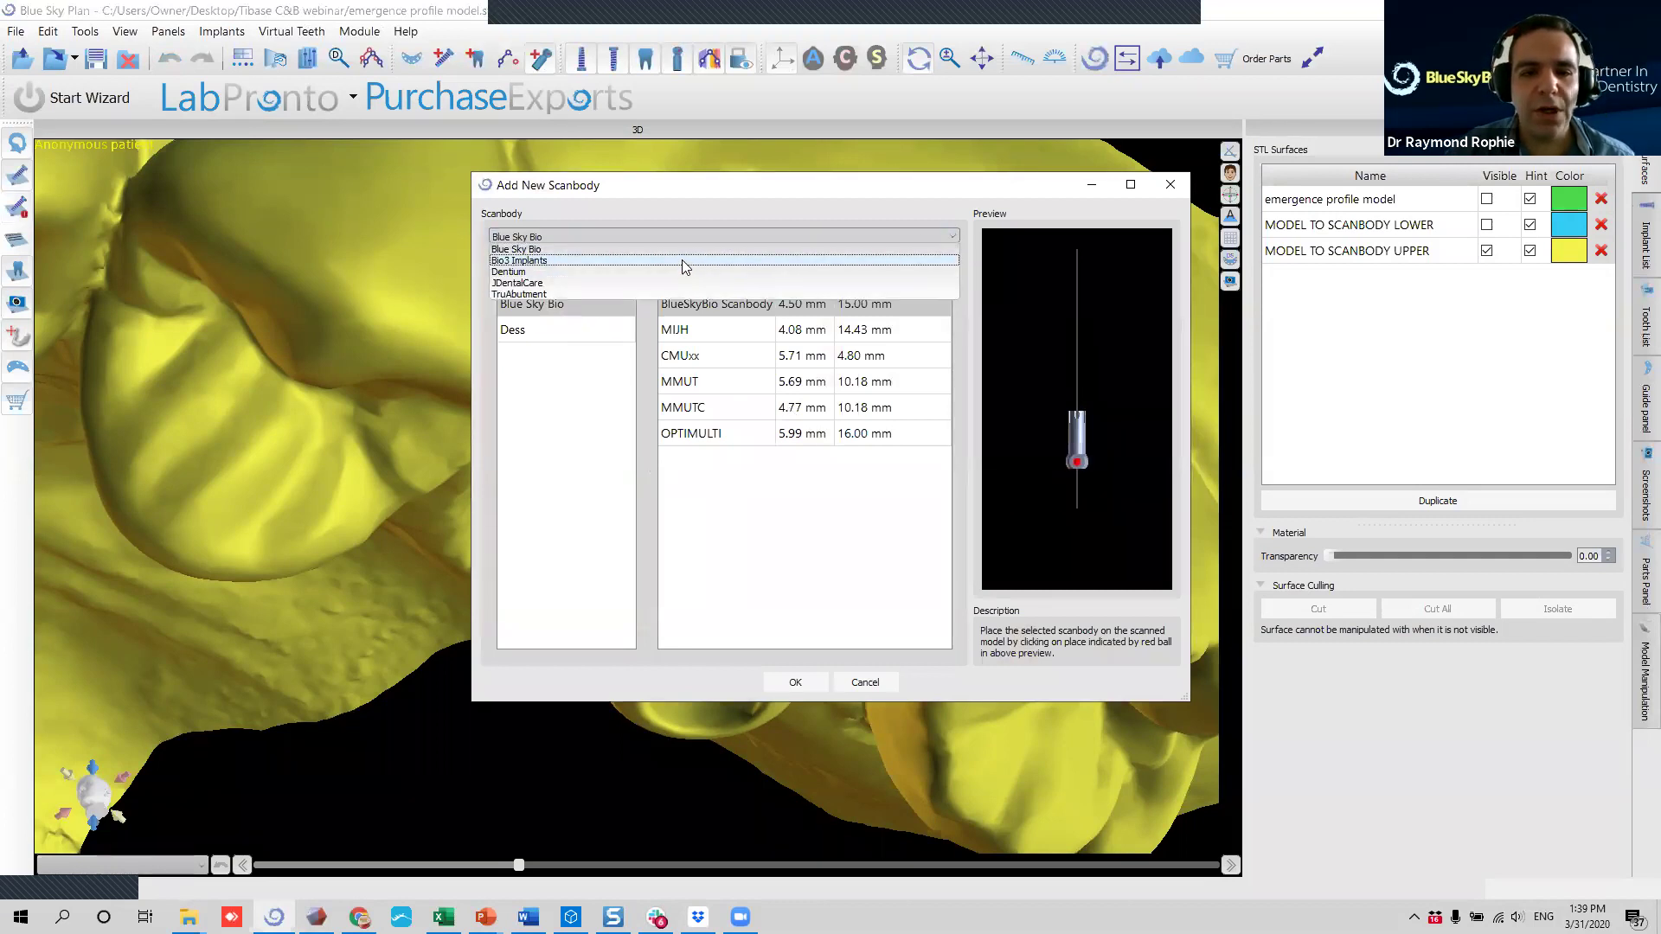
click(678, 259)
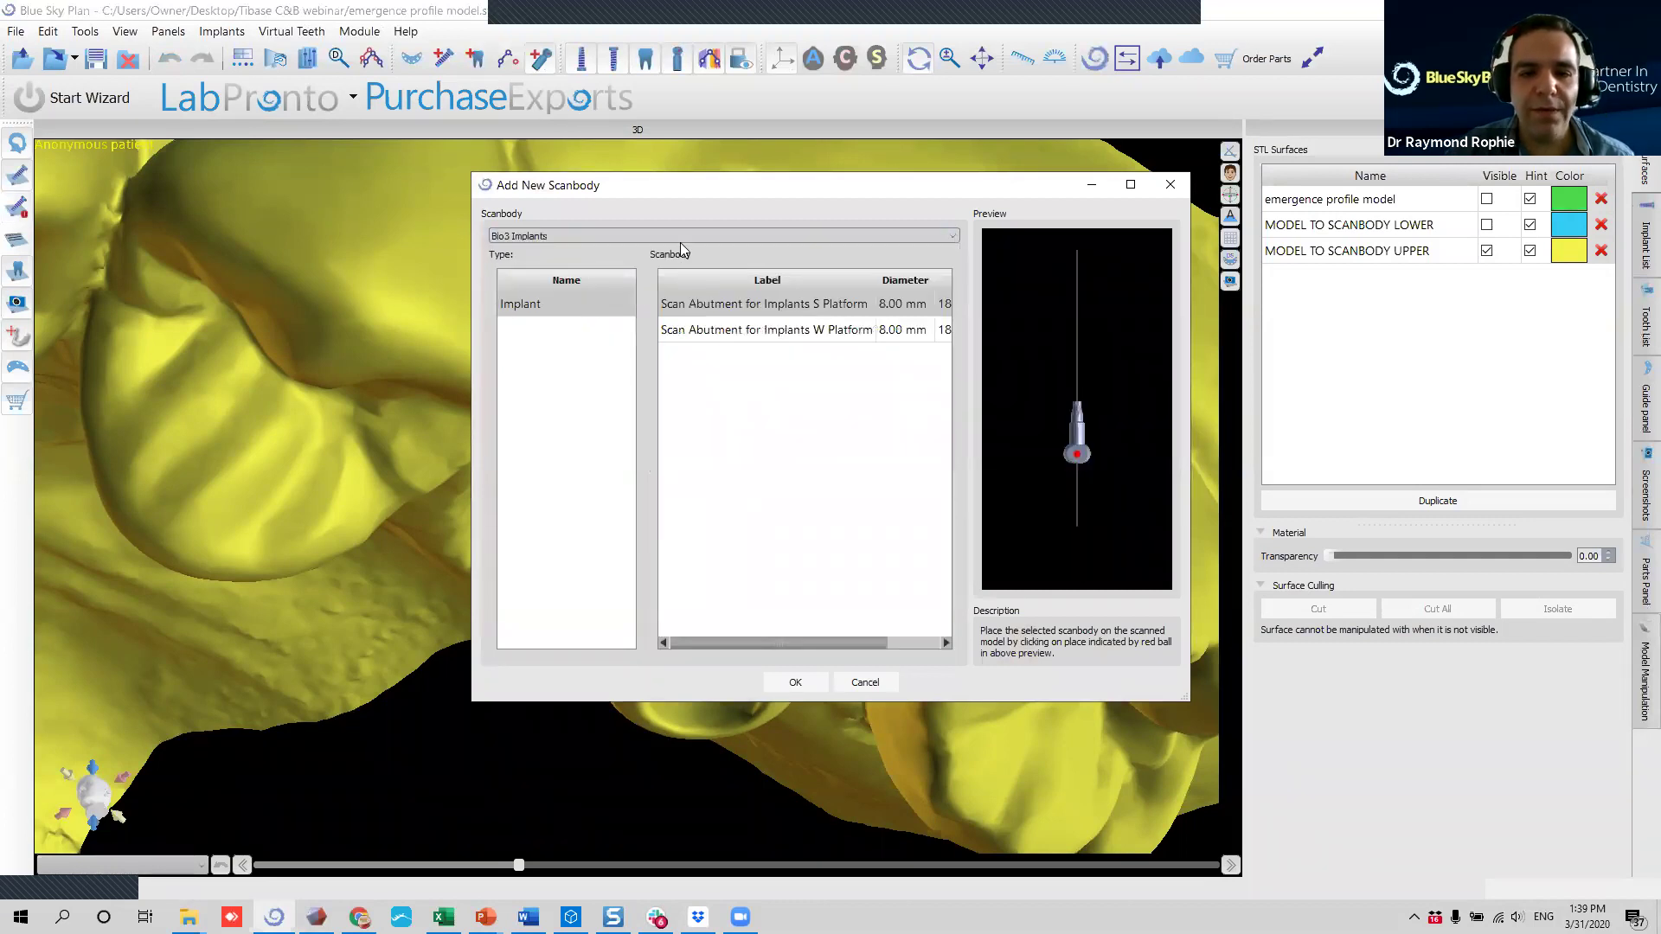
click(683, 237)
click(687, 283)
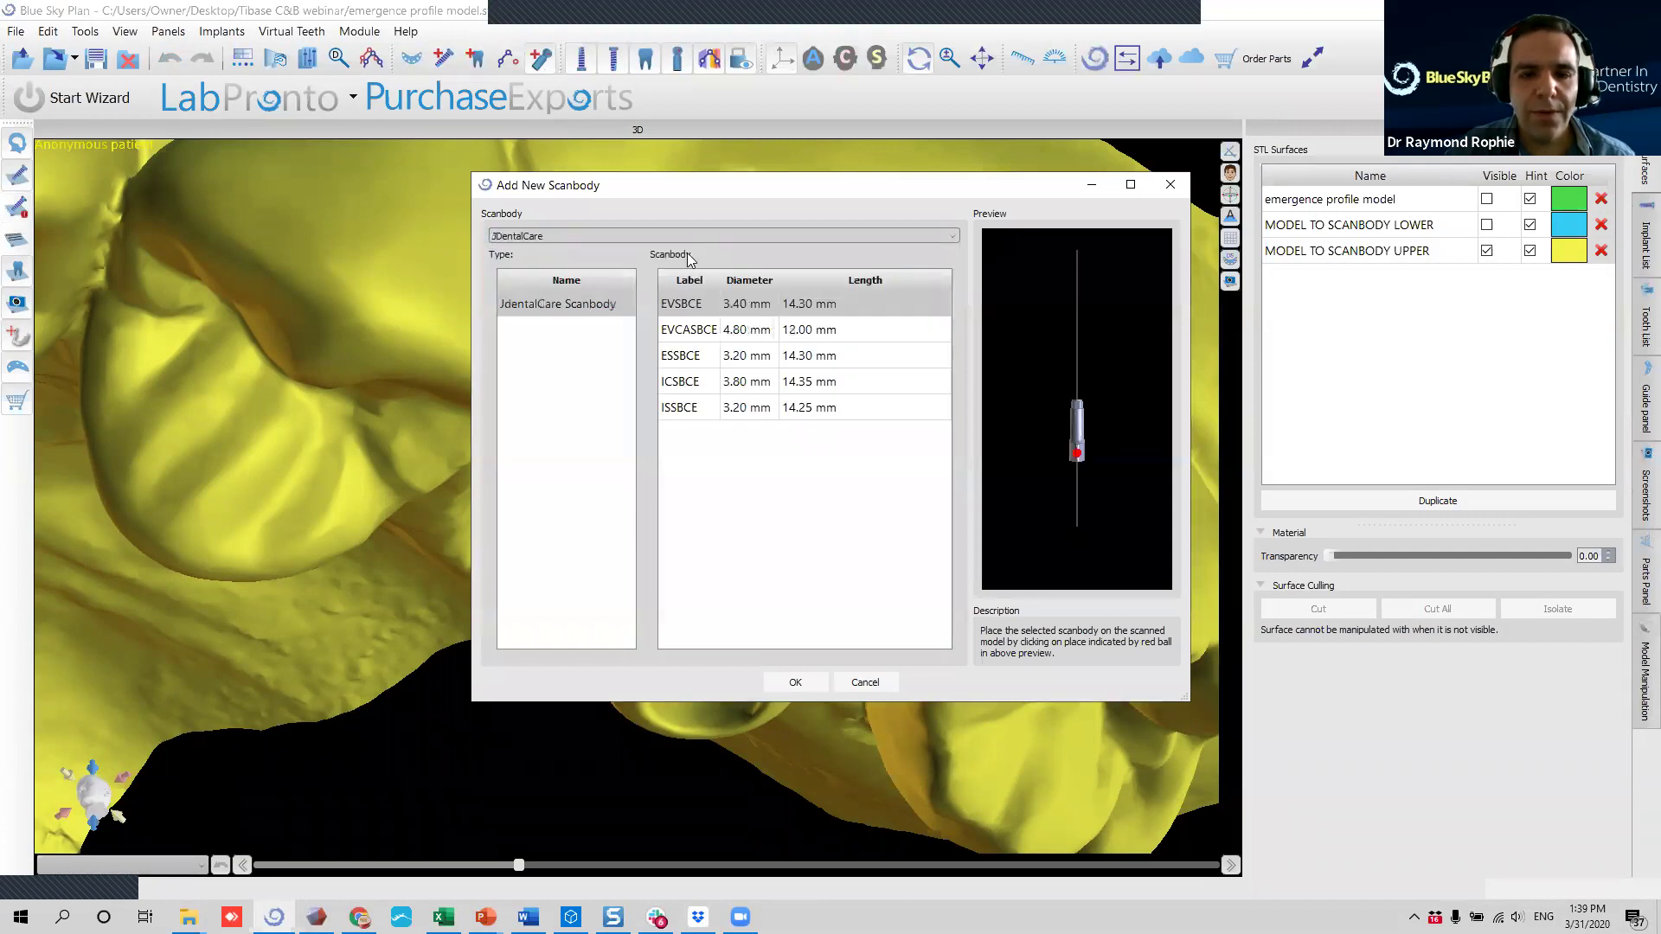
click(689, 237)
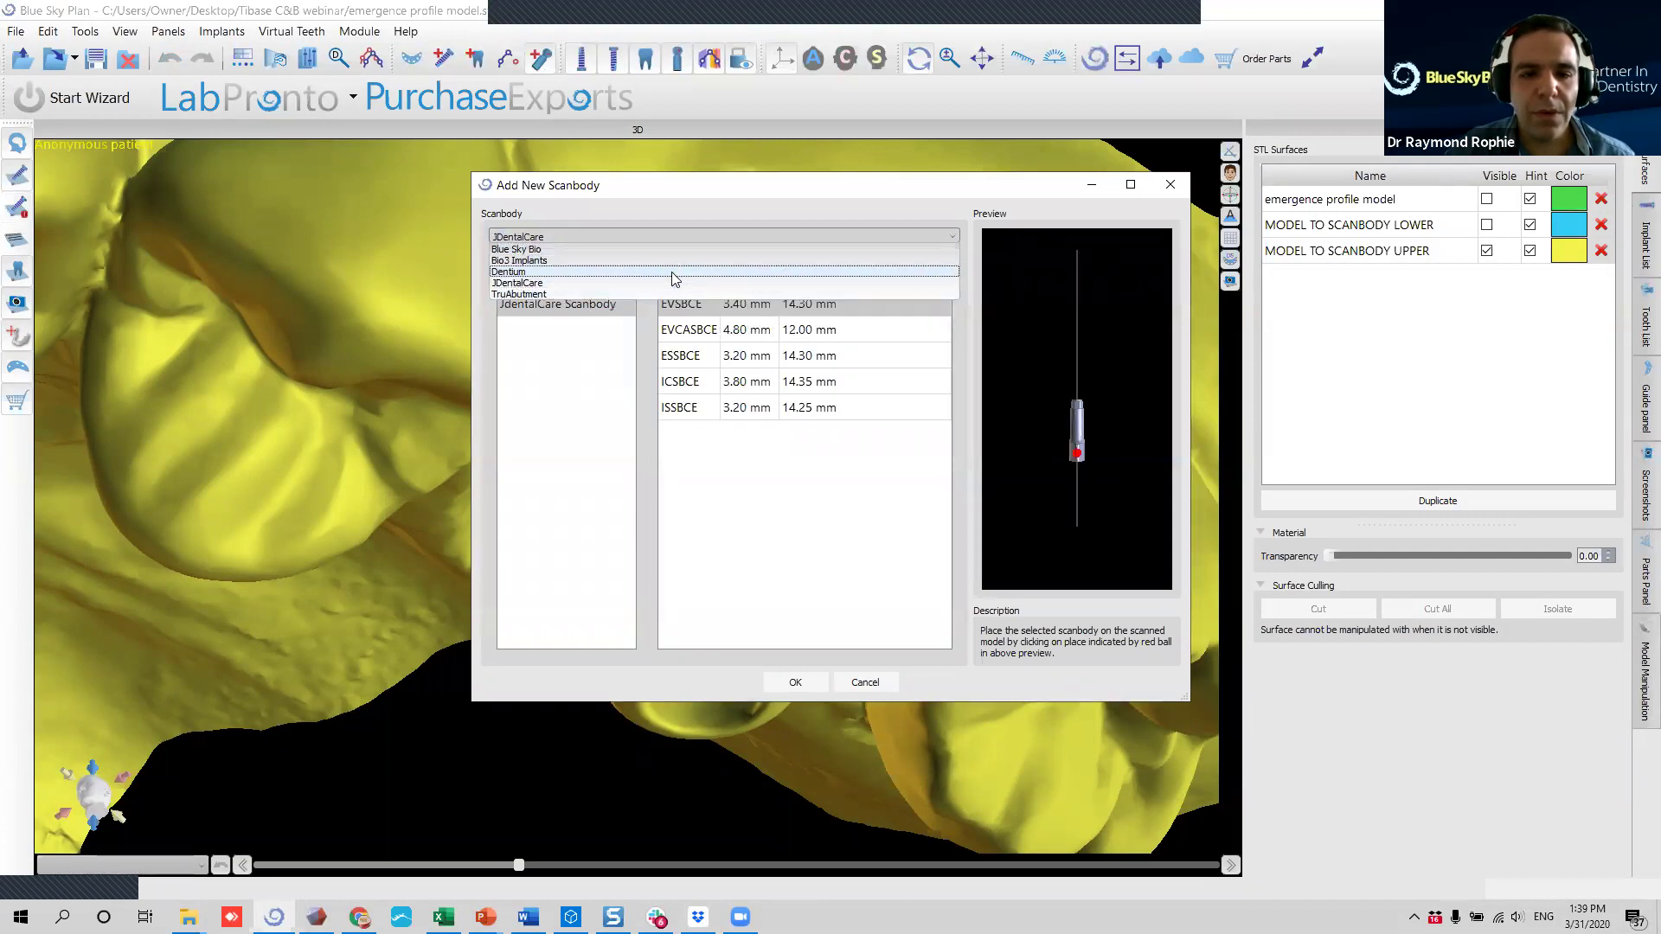
click(675, 273)
click(701, 230)
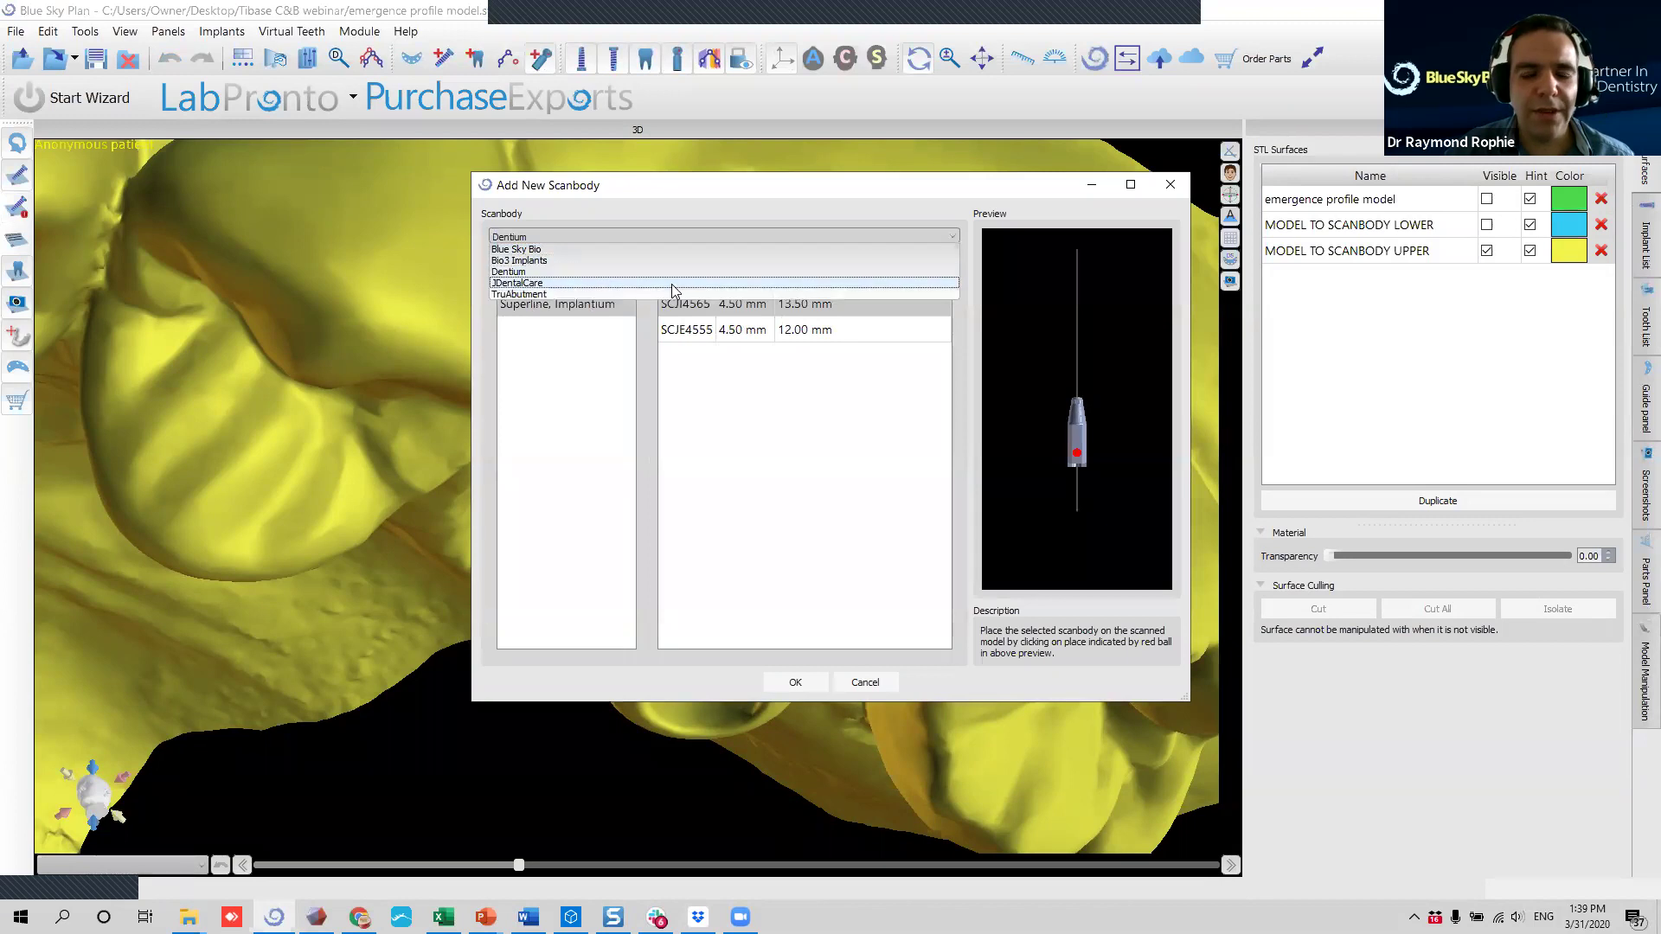
click(674, 284)
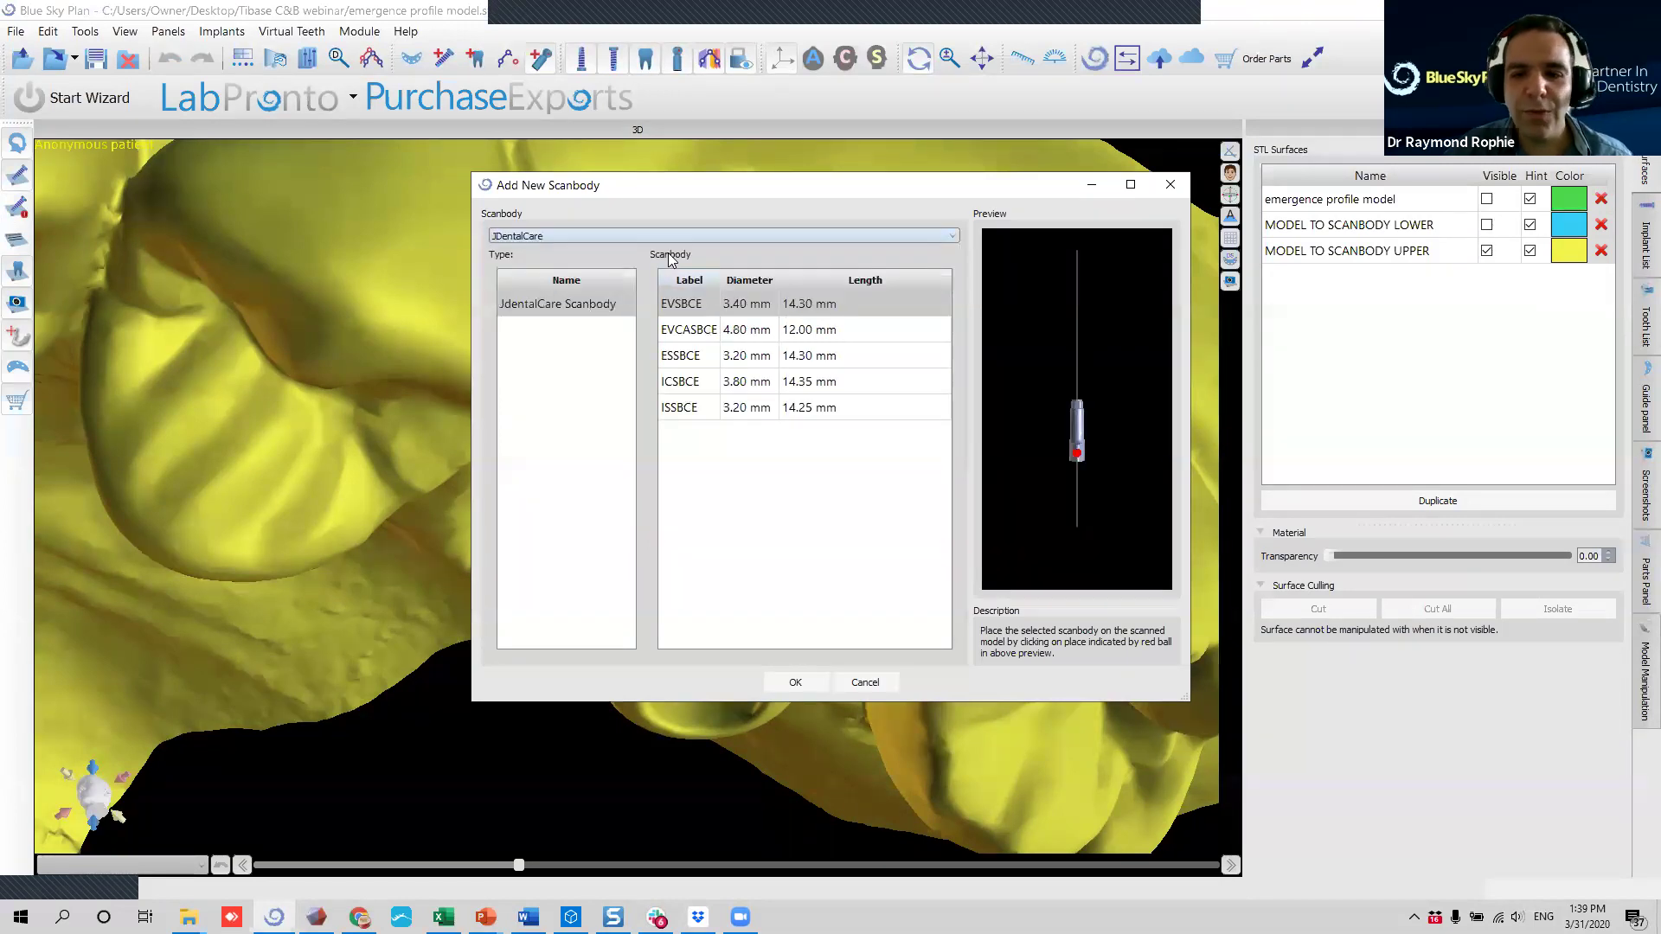
Look through the TruAbutment scanbody types, then return to the Blue Sky Bio library.
click(713, 240)
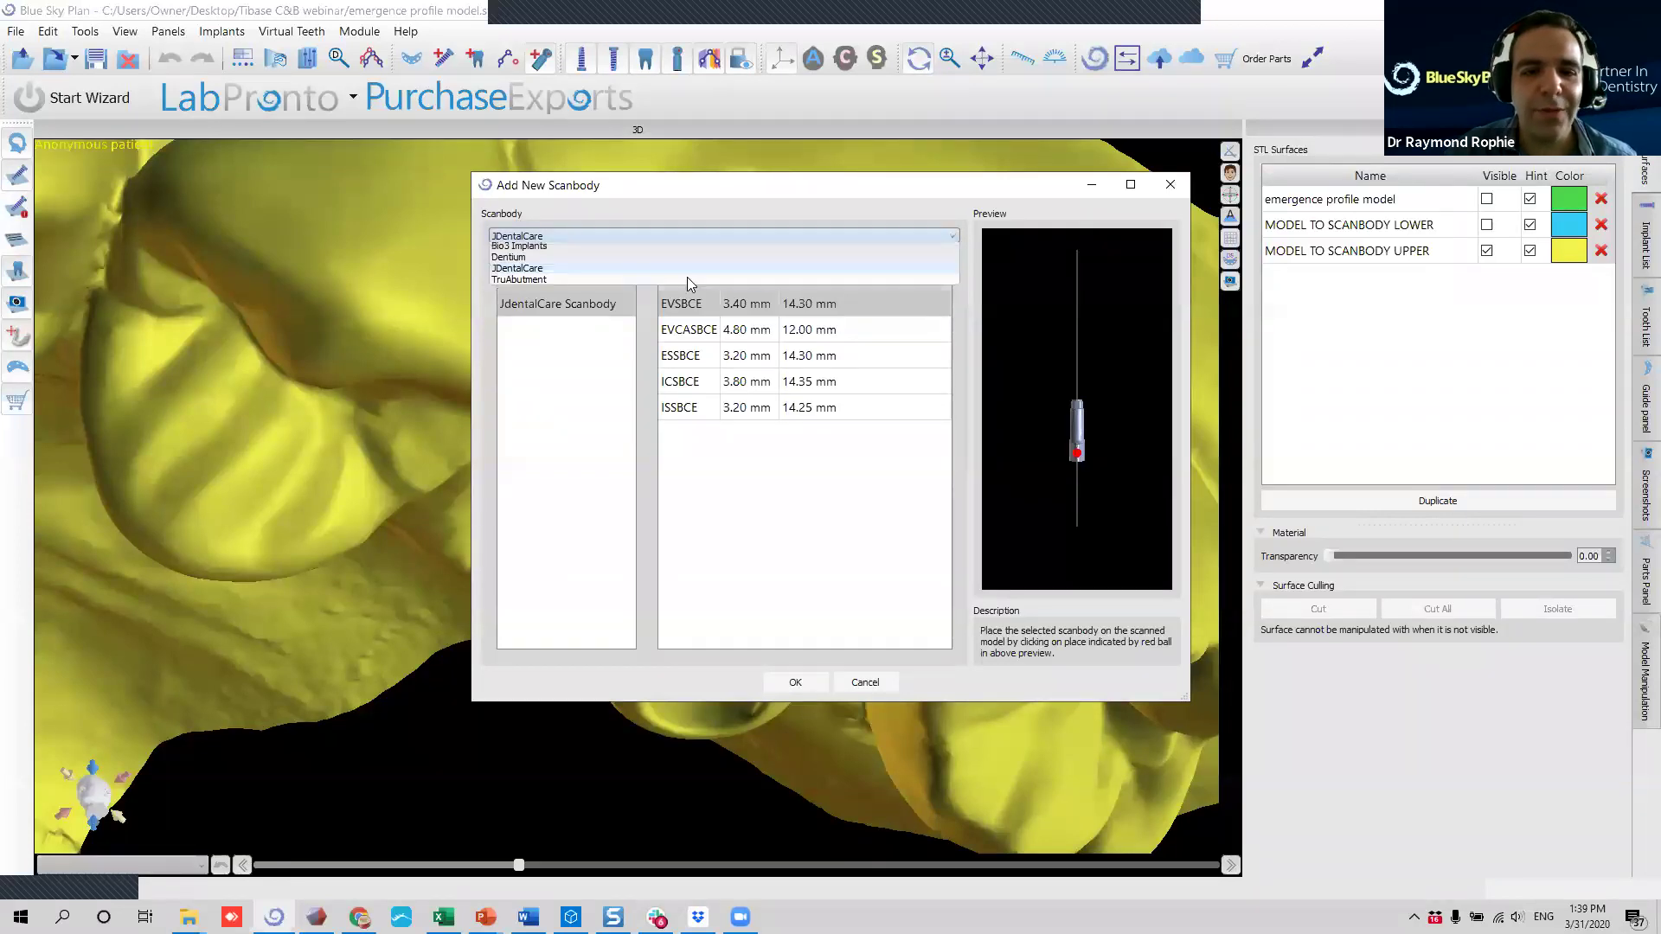
click(674, 301)
click(616, 237)
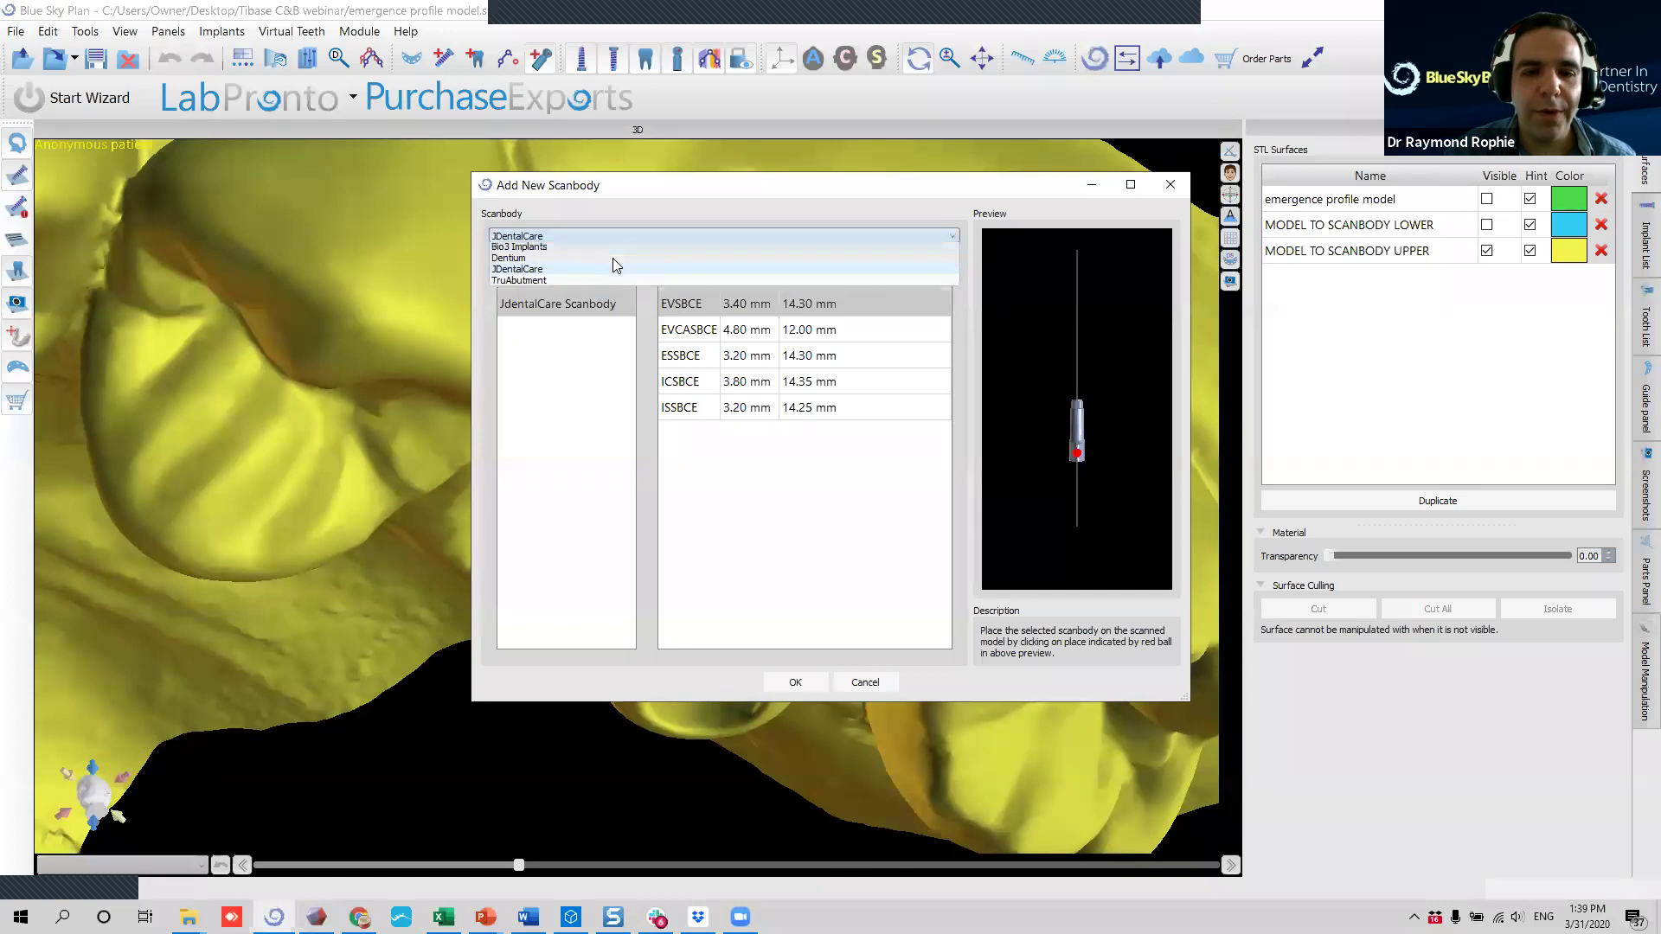
click(597, 295)
scroll(571, 459, down, 4)
scroll(605, 437, up, 4)
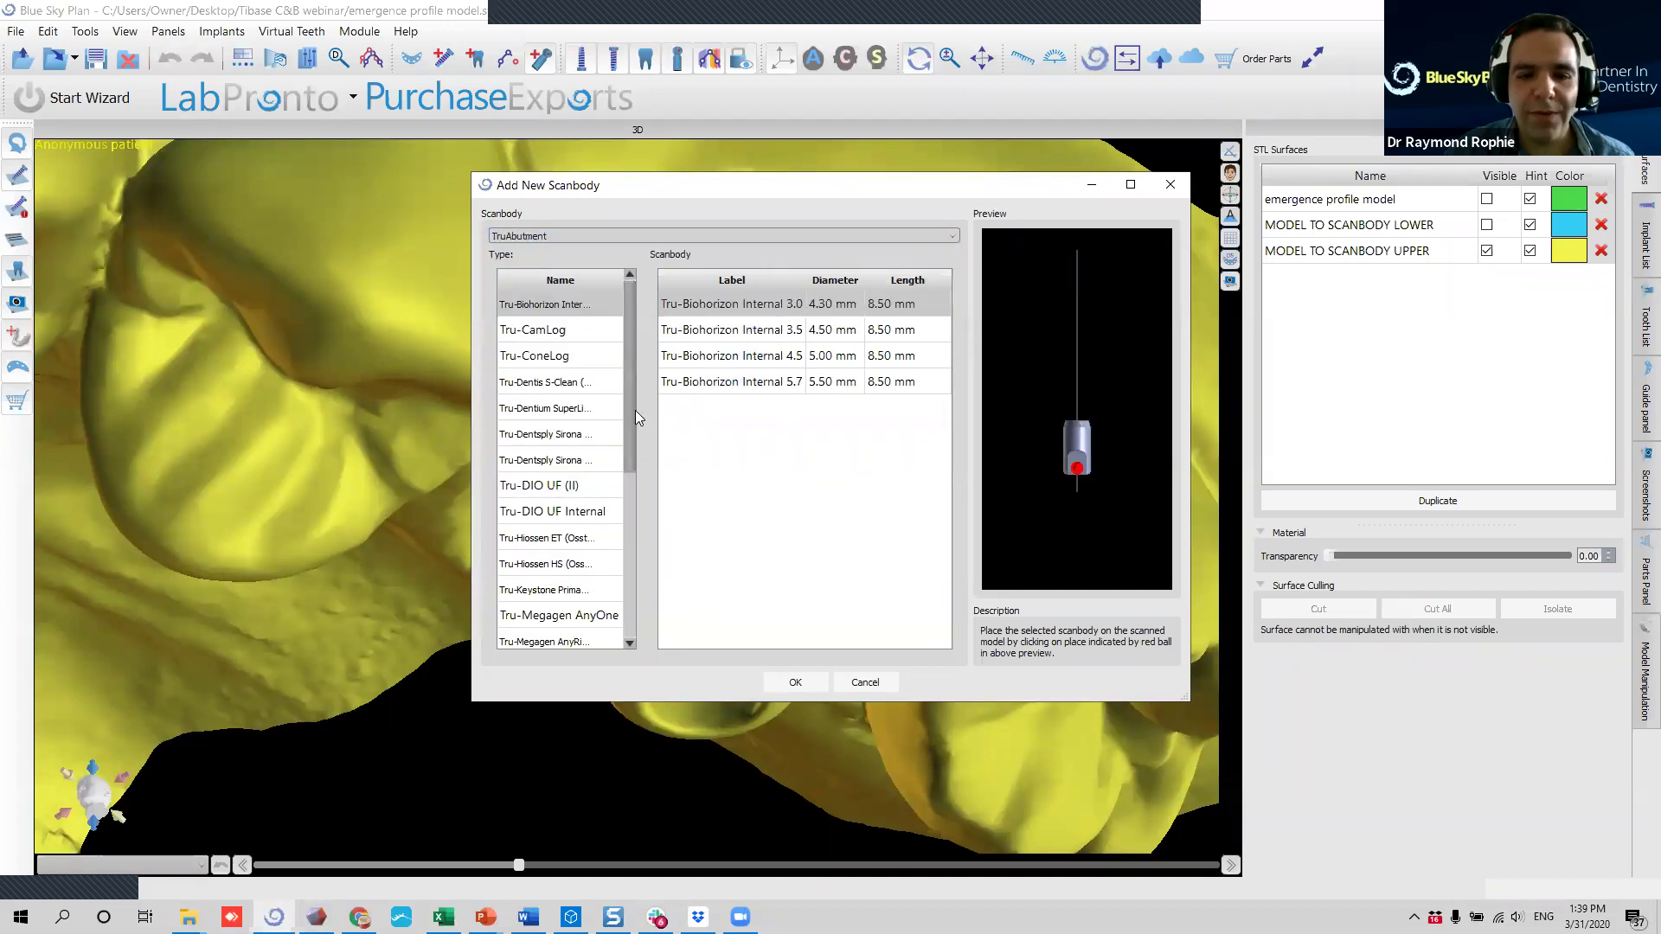
click(649, 237)
click(639, 250)
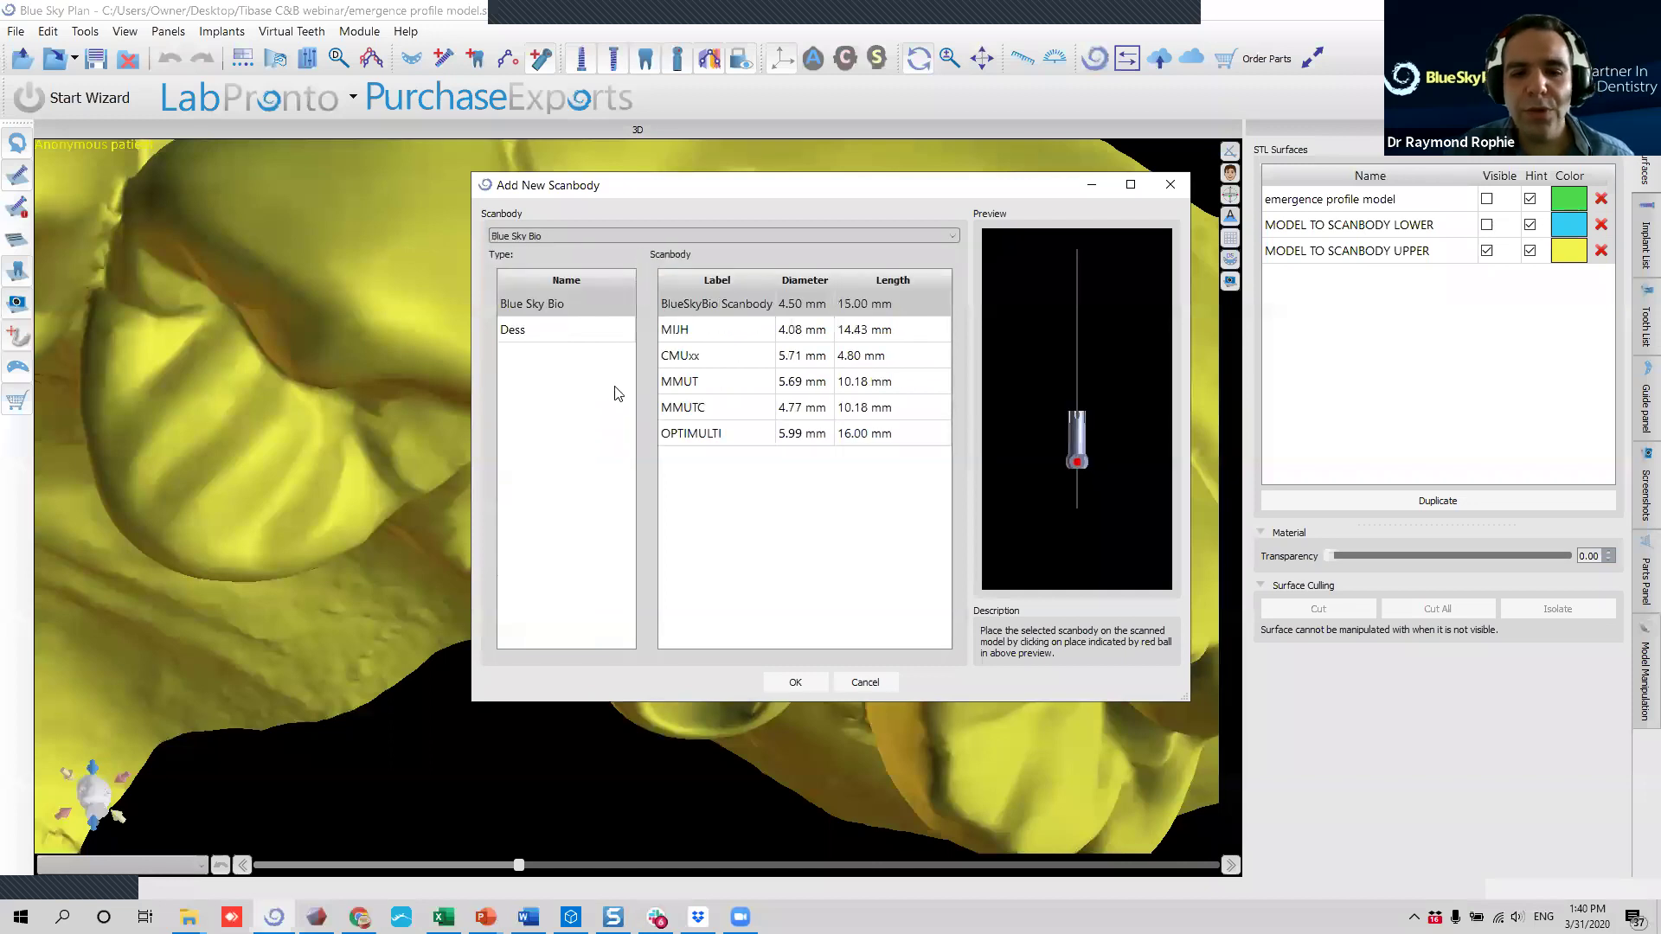
Compare the Dess and Blue Sky Bio scanbody types and examine the BlueSkyBio Scanbody preview up close.
click(604, 334)
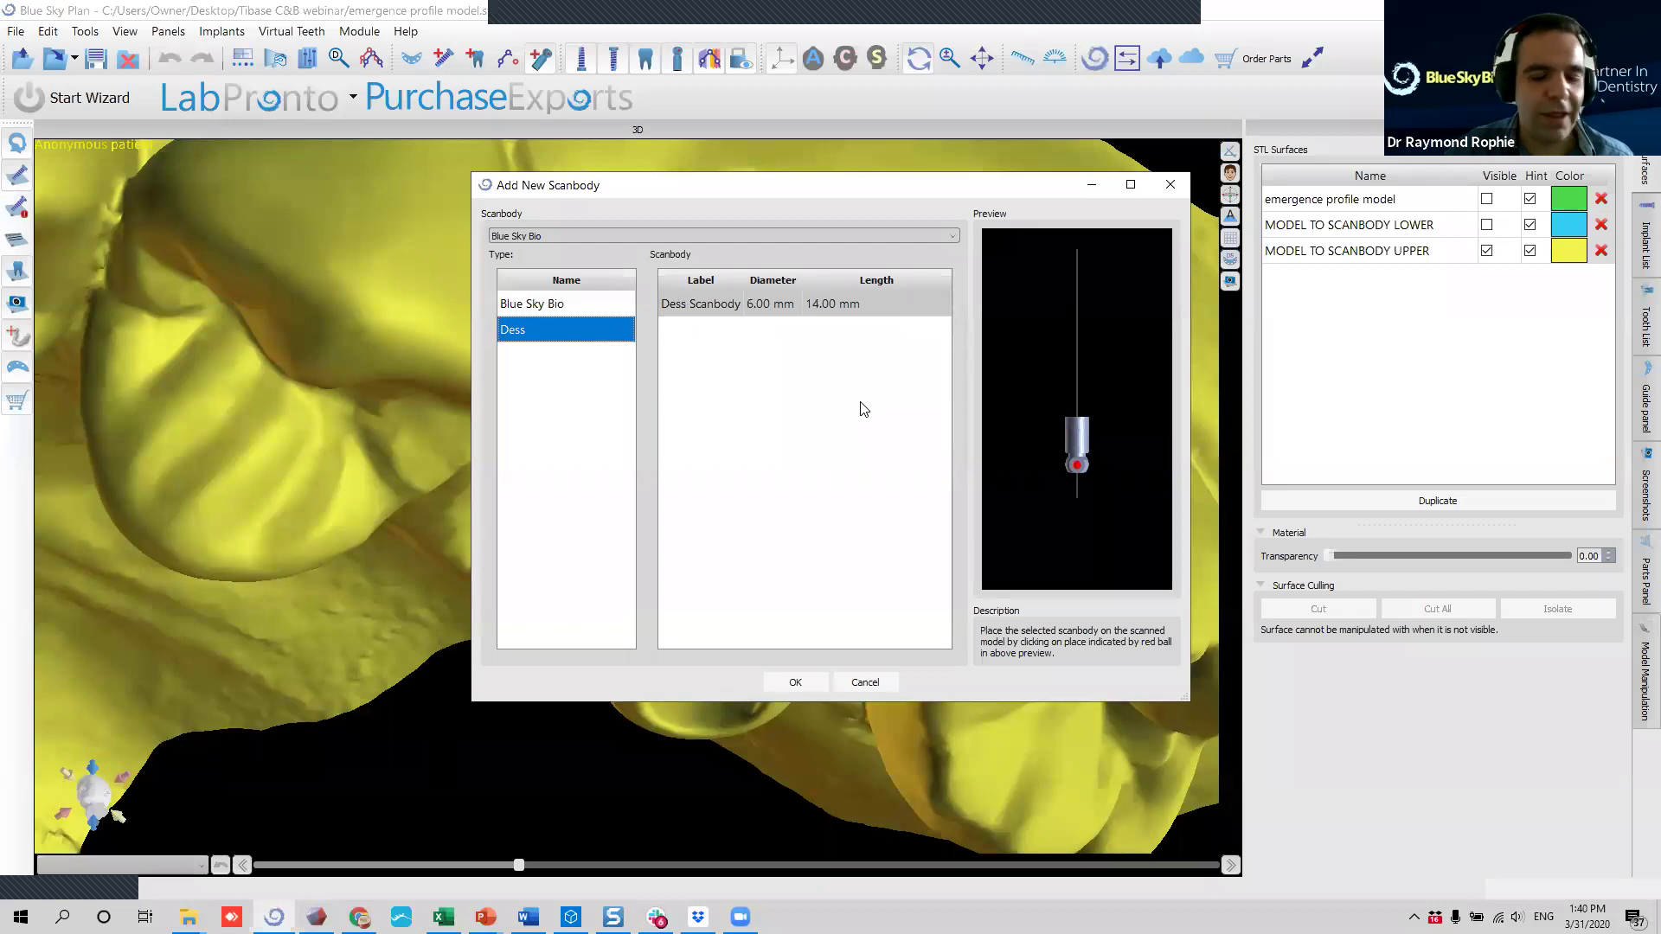
click(551, 311)
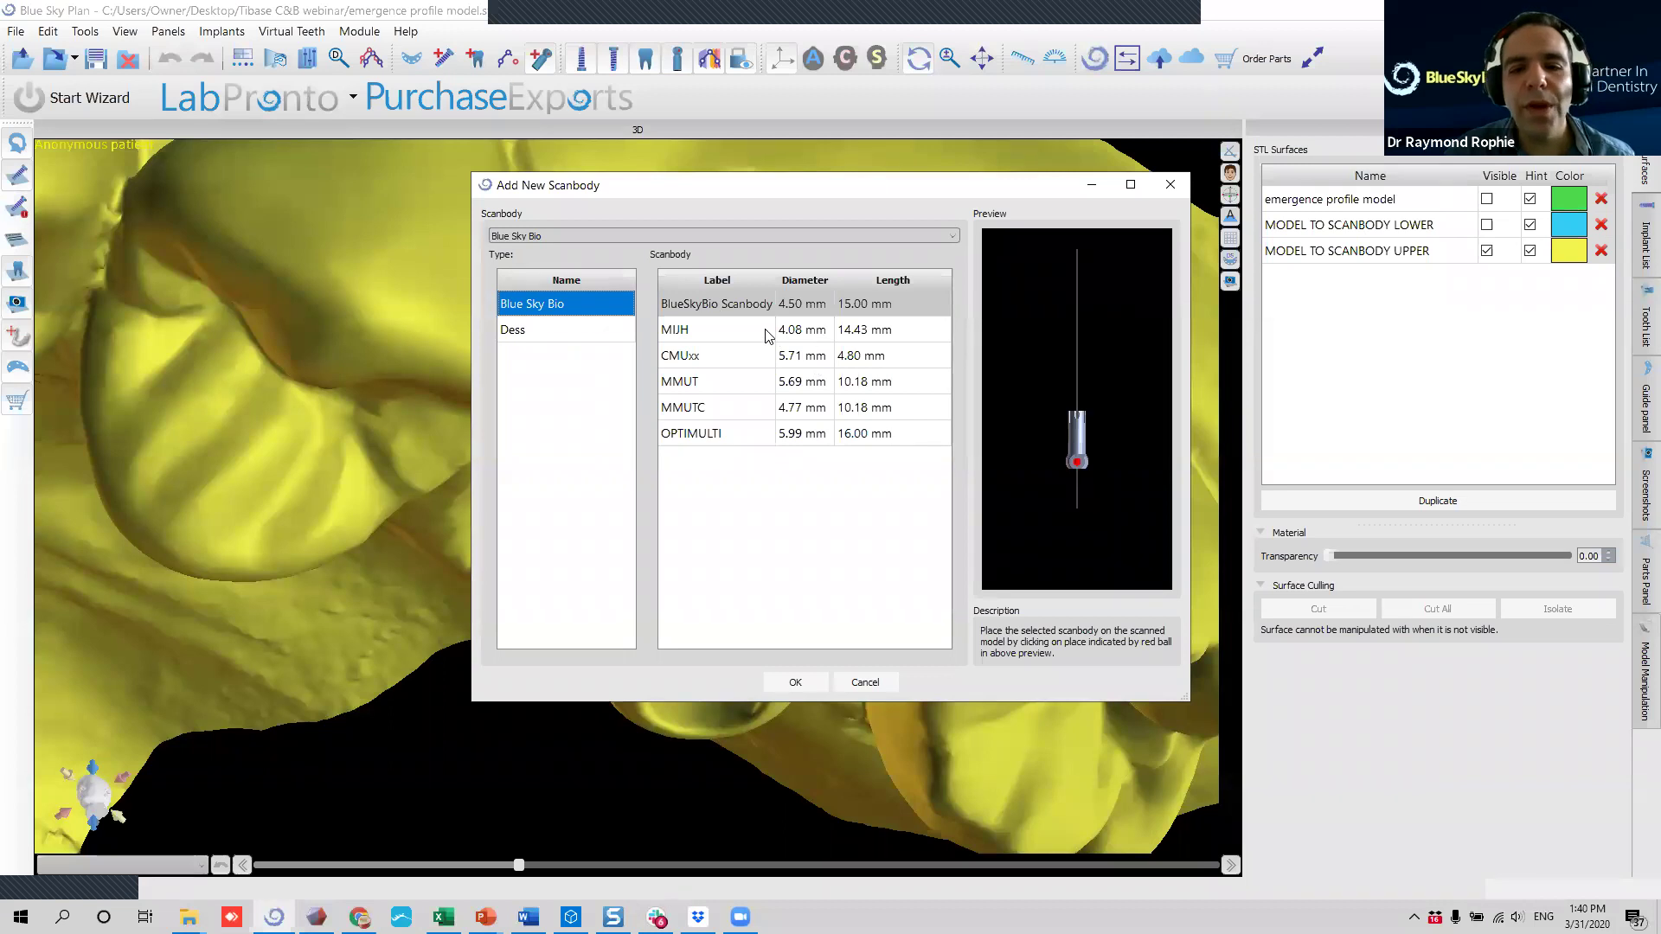
click(739, 306)
scroll(1120, 448, up, 5)
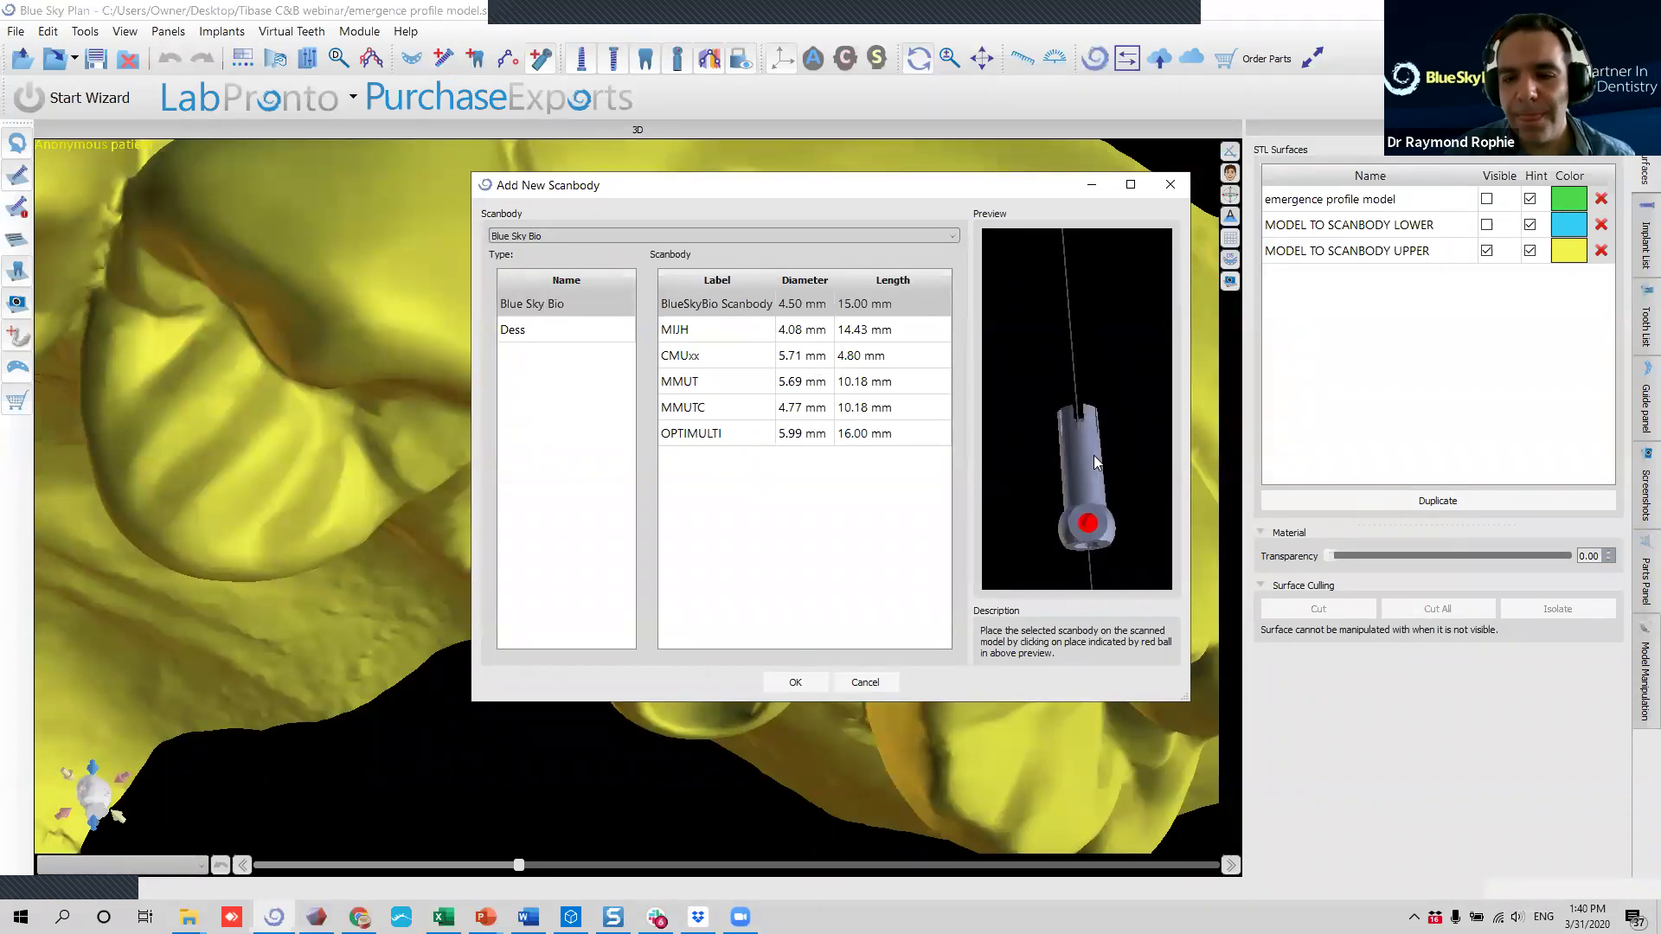
Preview the MIJH, CMUxx, MMUT, MMUTC and OPTIMULTI scanbodies beside the scanned model.
click(698, 331)
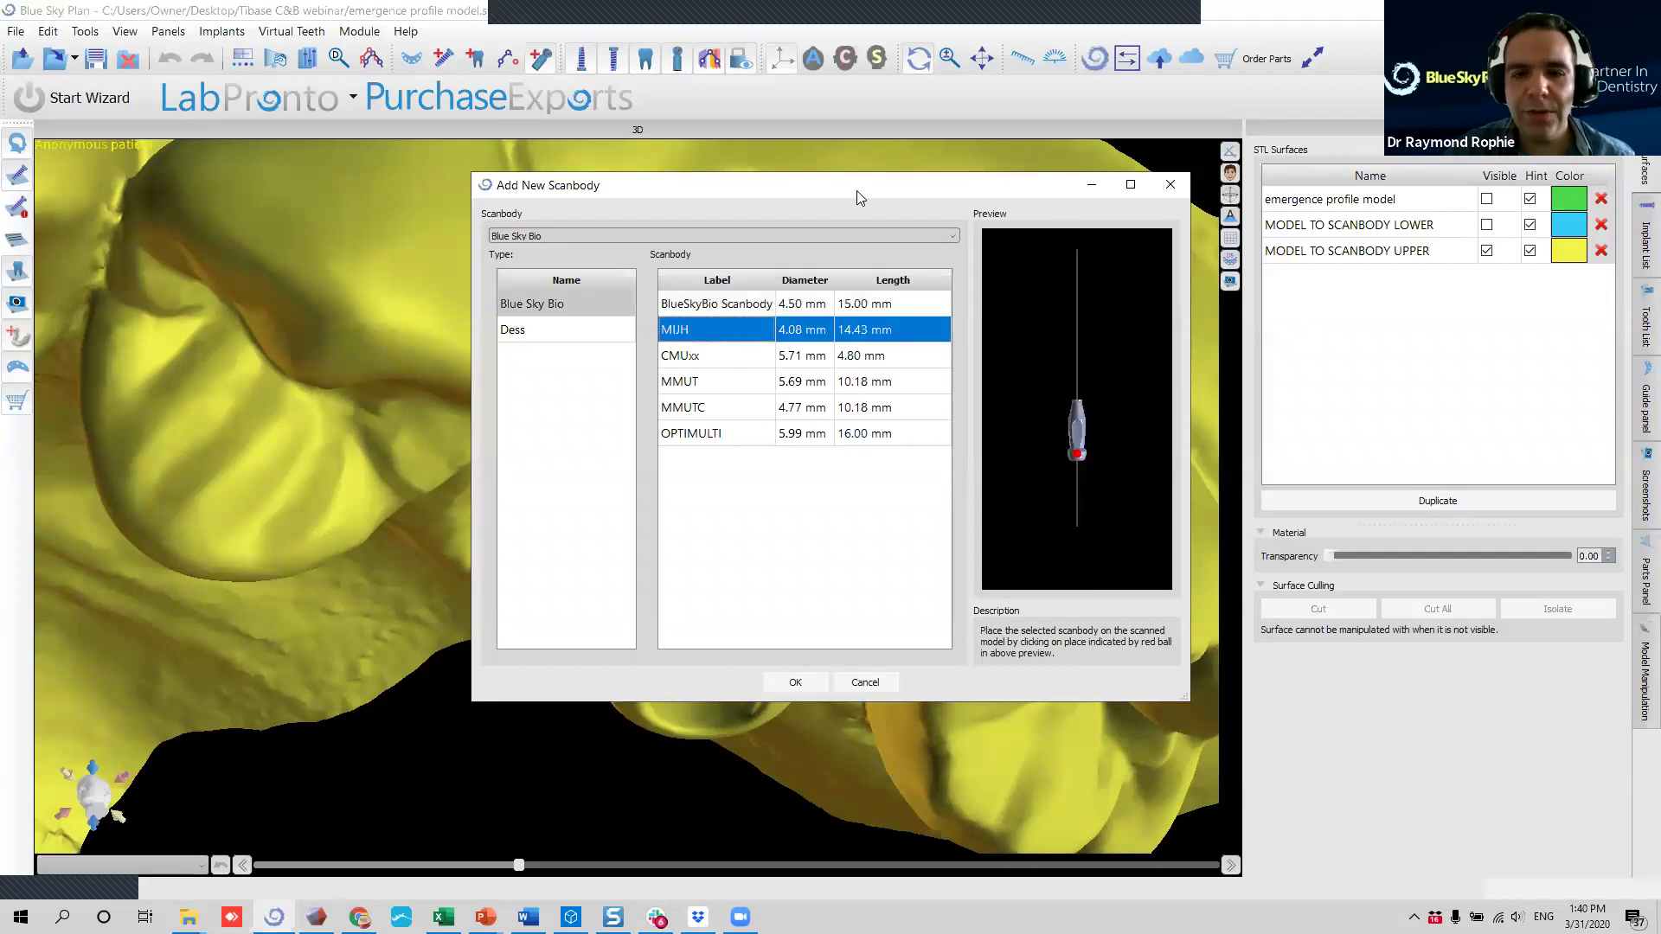
drag(844, 201, 1223, 201)
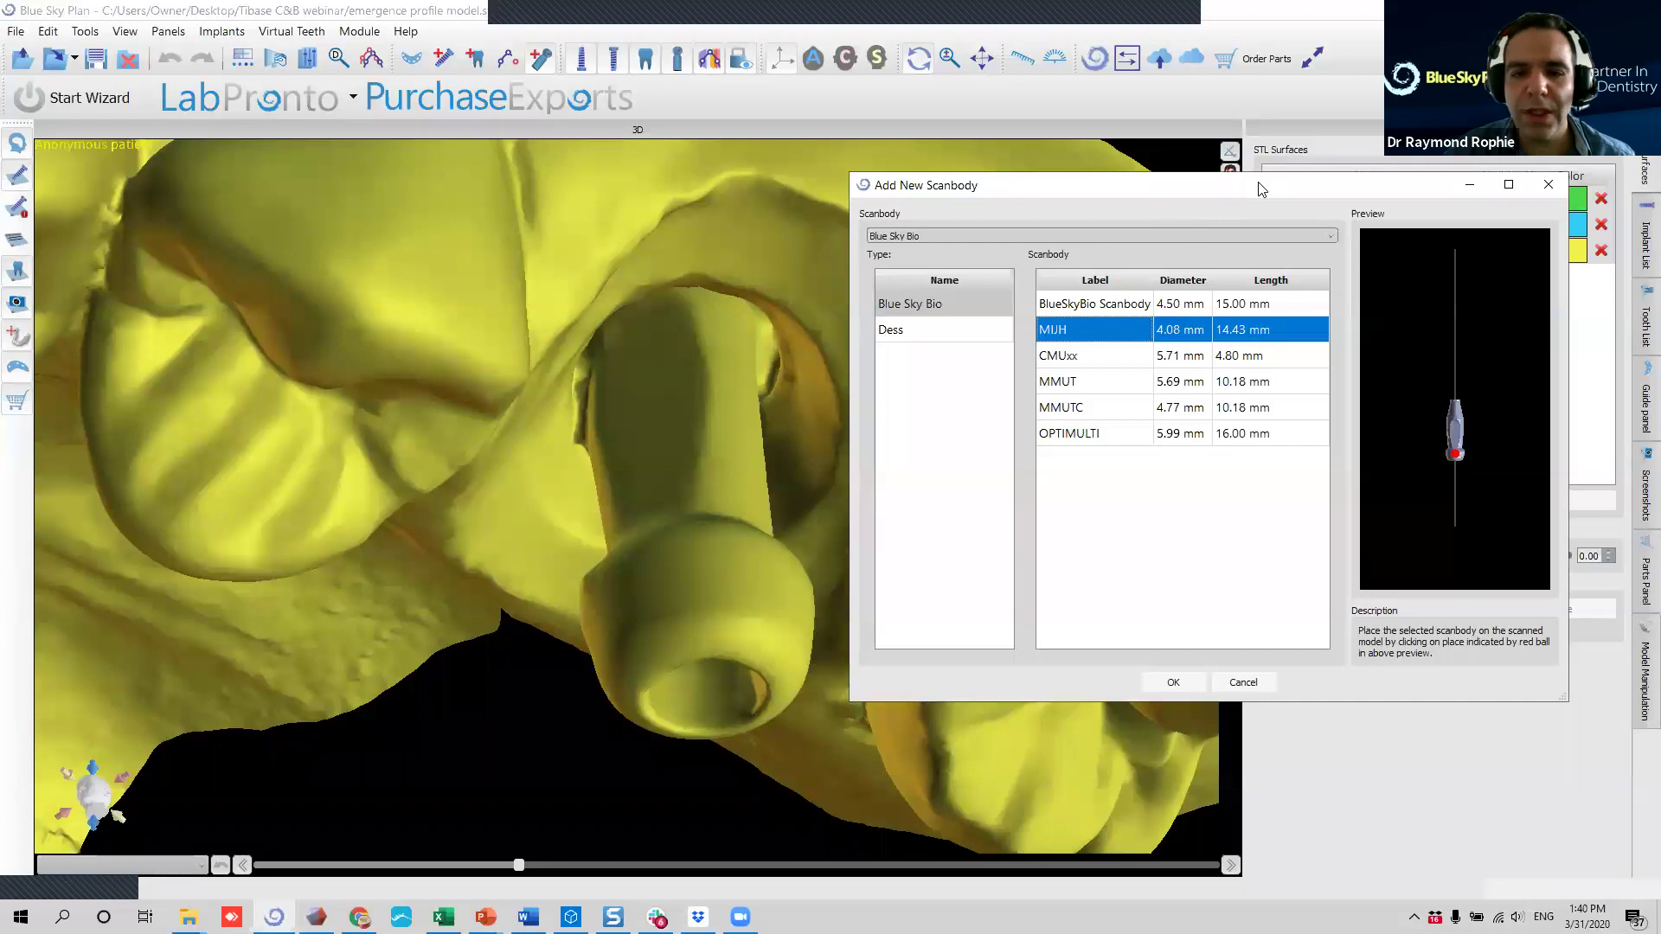
drag(1259, 188, 1056, 154)
click(908, 322)
click(1192, 374)
click(907, 348)
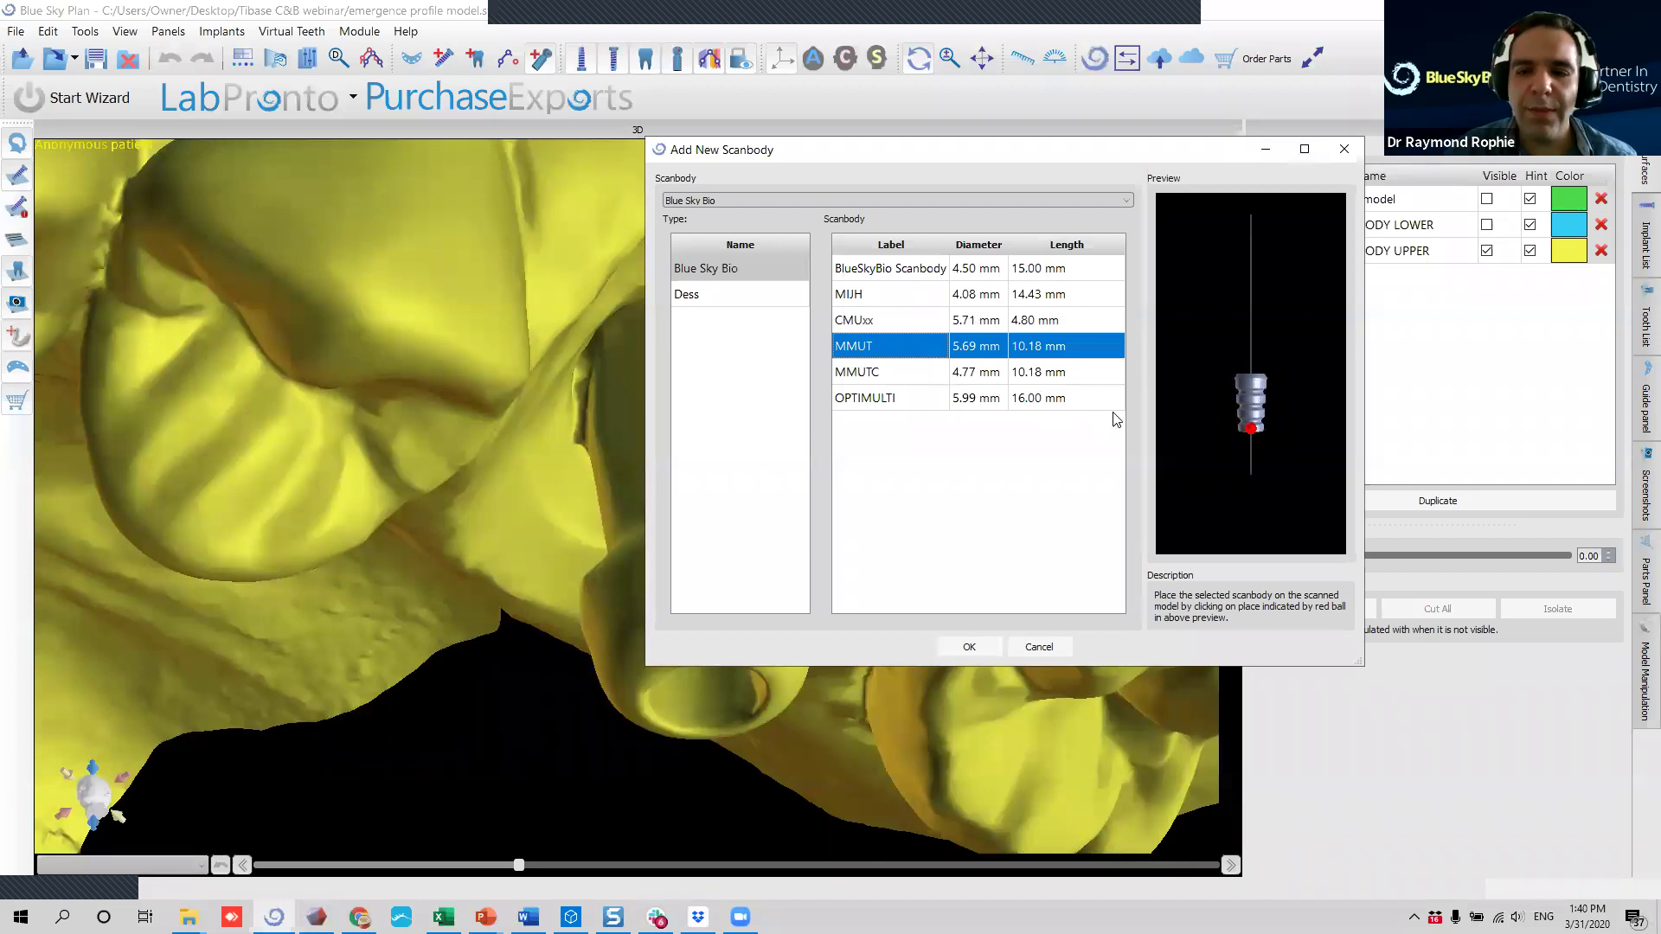
click(896, 373)
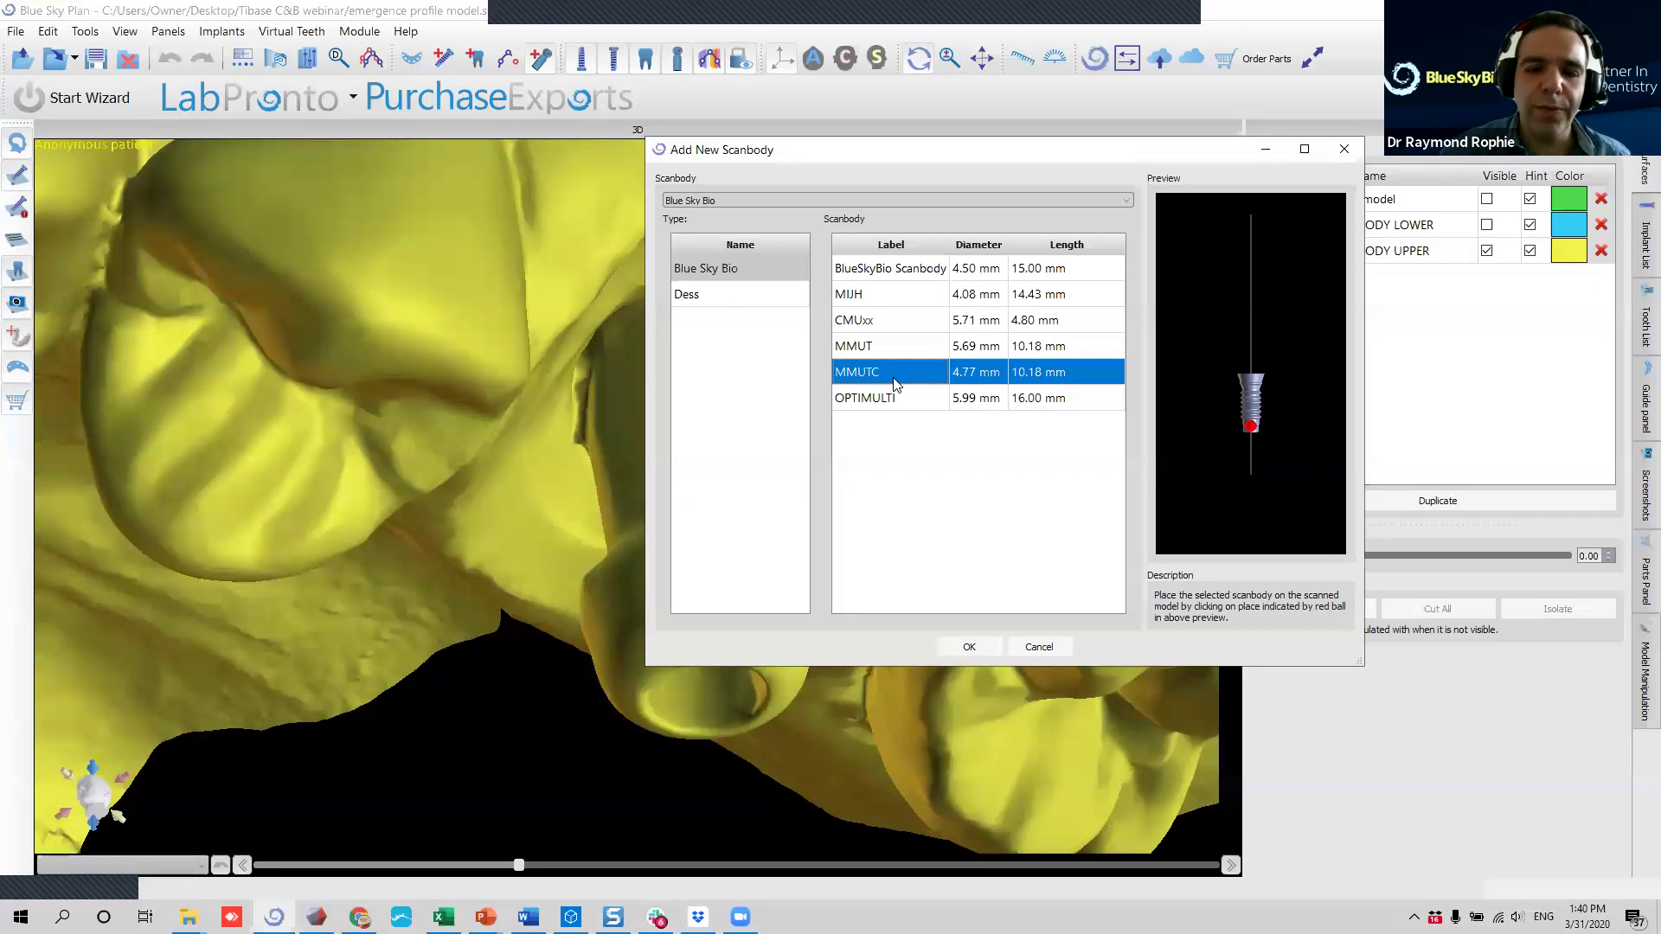
click(920, 400)
drag(1220, 457, 1305, 427)
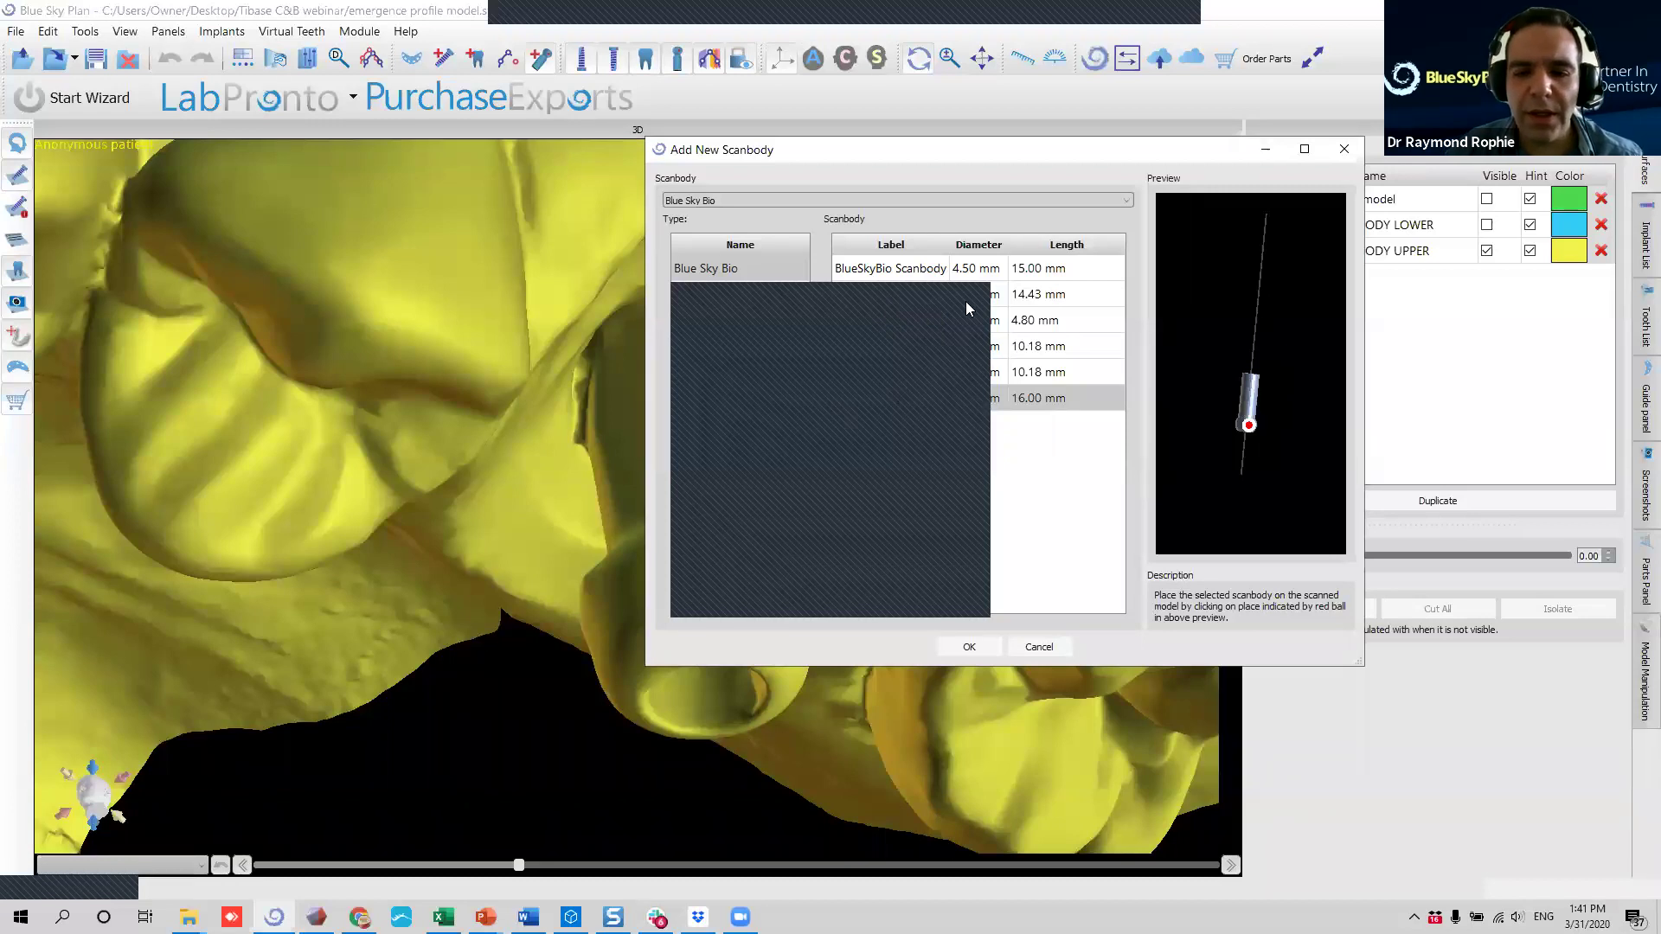
Choose the MIJH scanbody and place it on the rounded head of the scan body in the upper model.
click(898, 303)
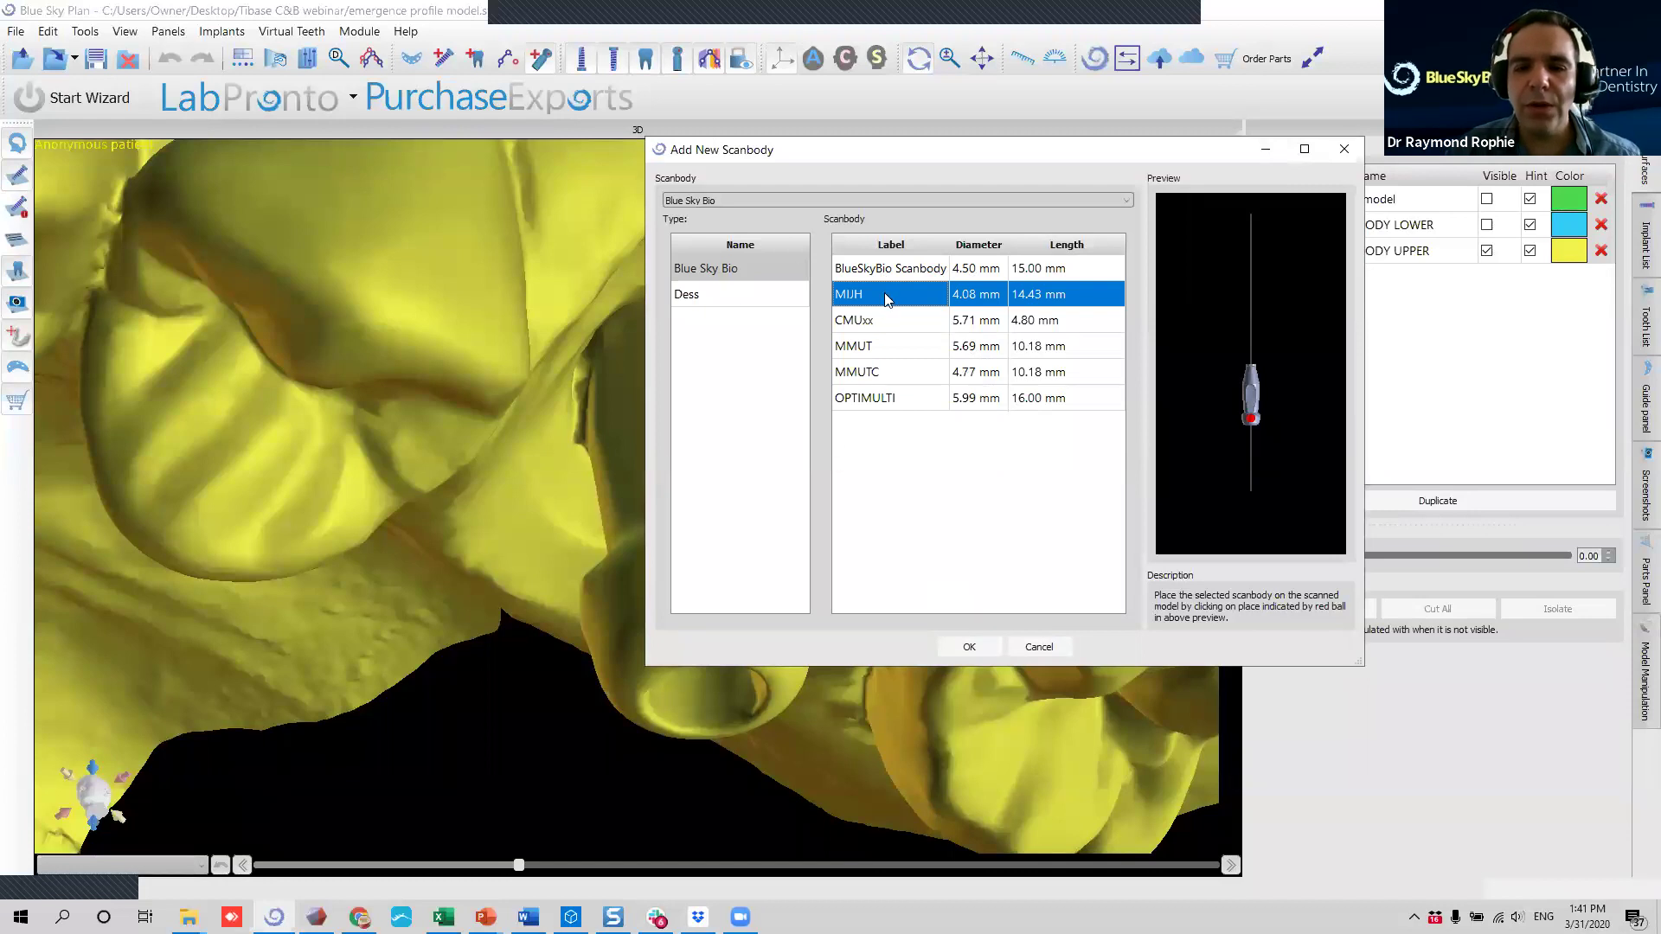
click(969, 649)
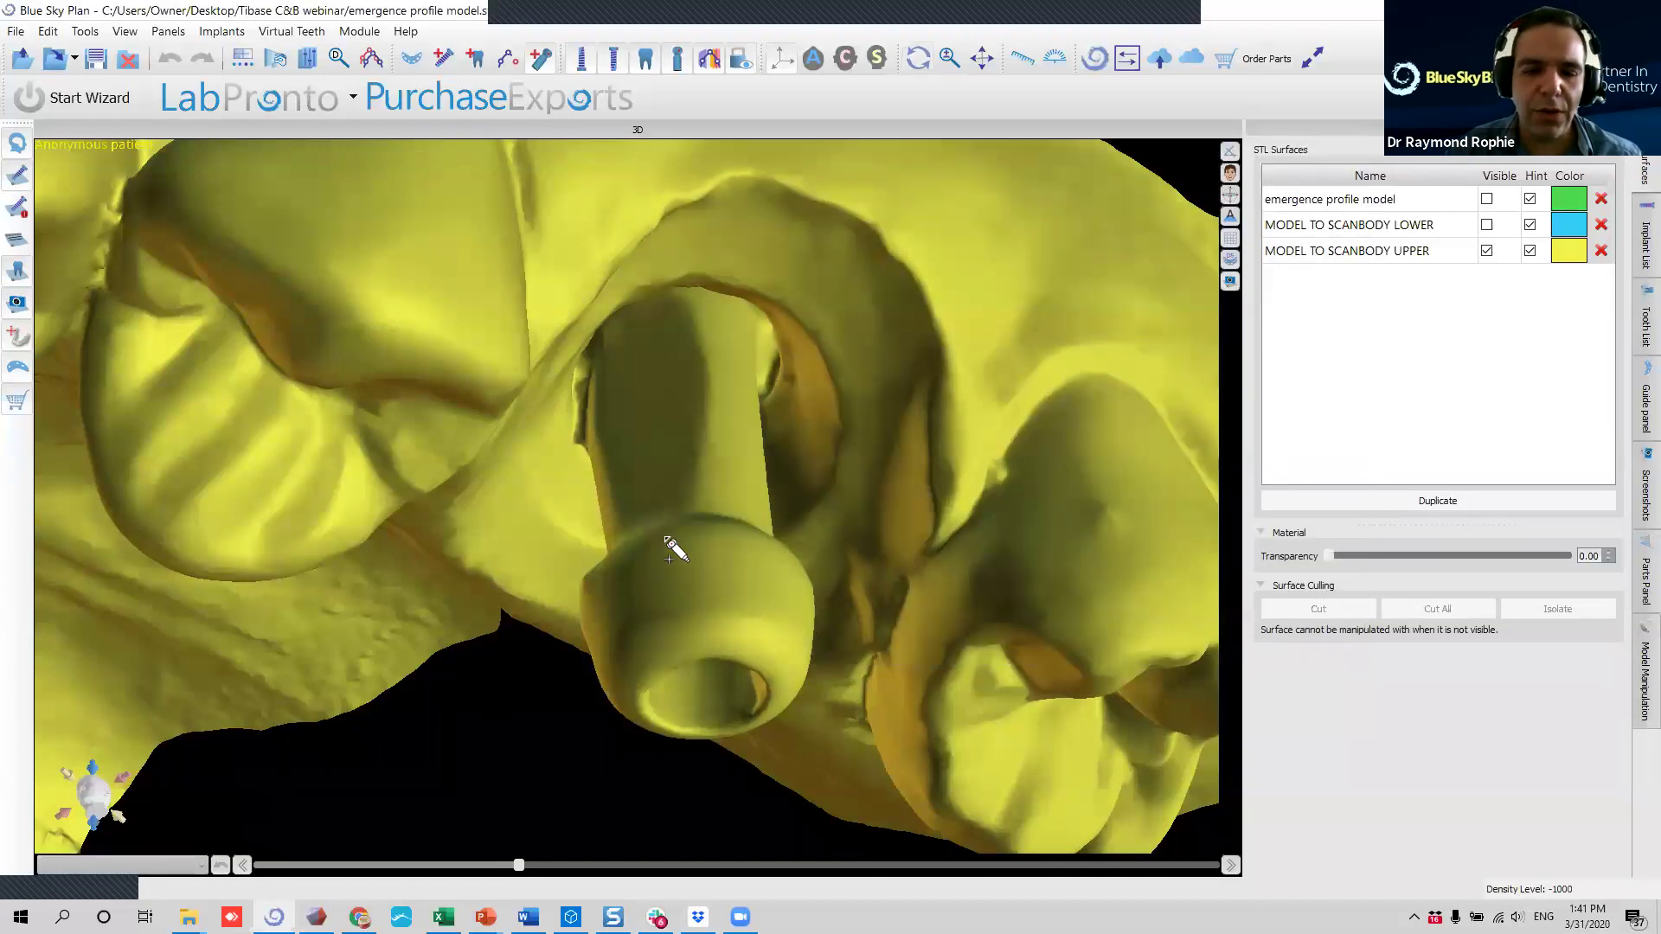
click(620, 571)
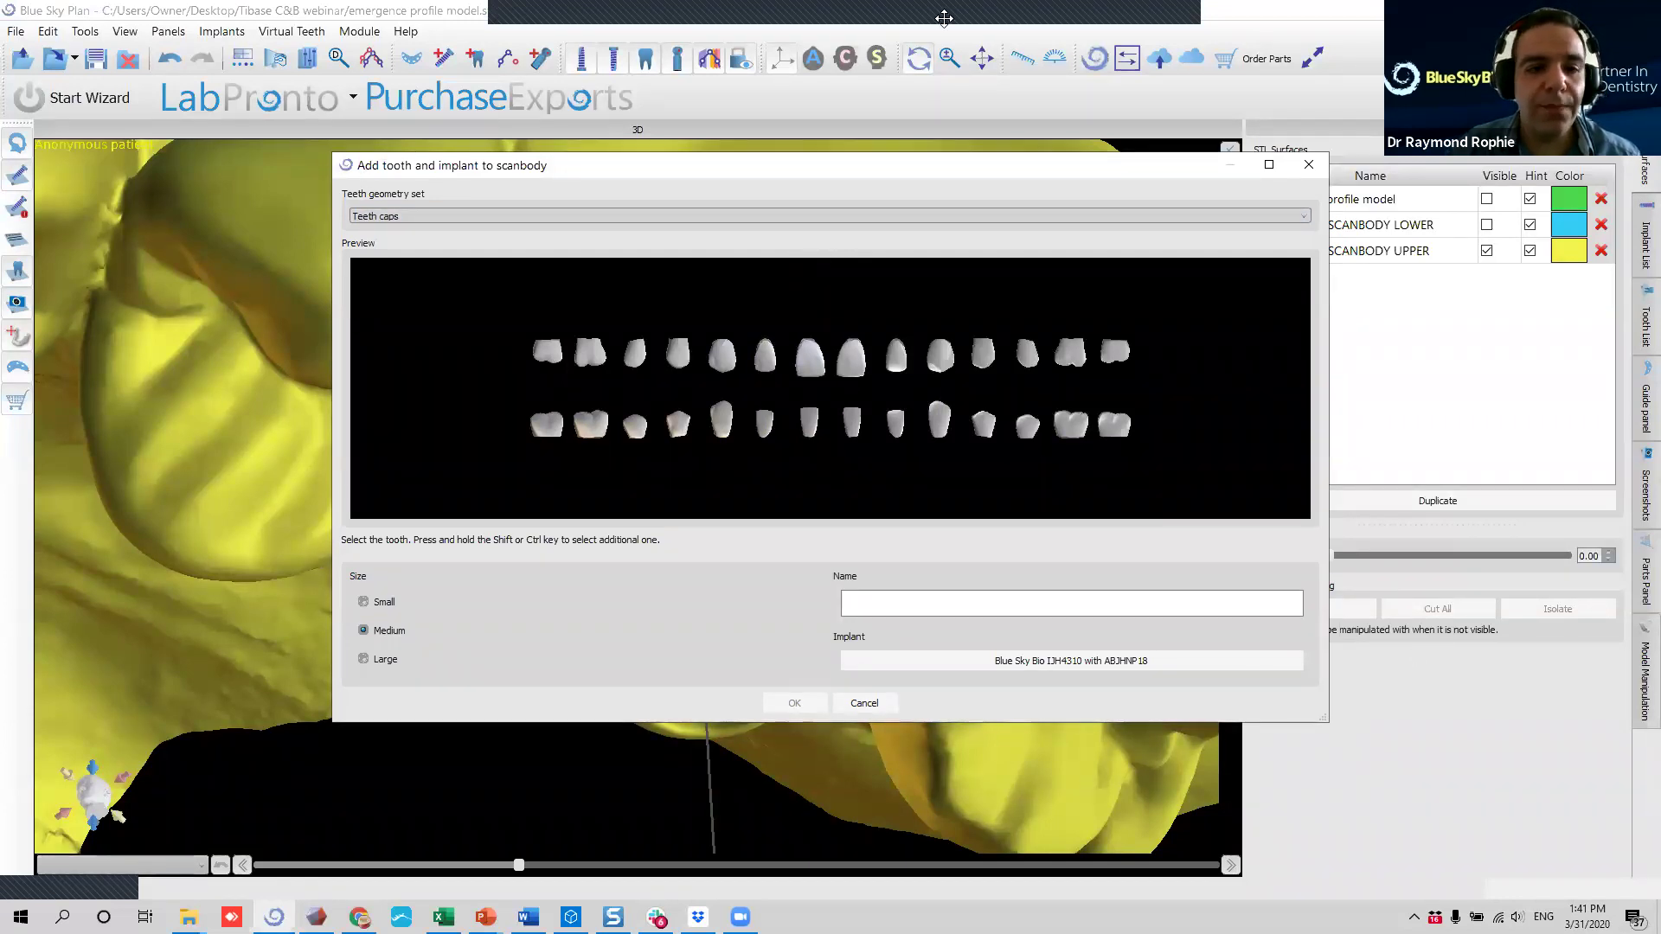
Select the Left Maxillary First Molar from the Mitch Hurst Pontic Library for the scanbody.
click(473, 216)
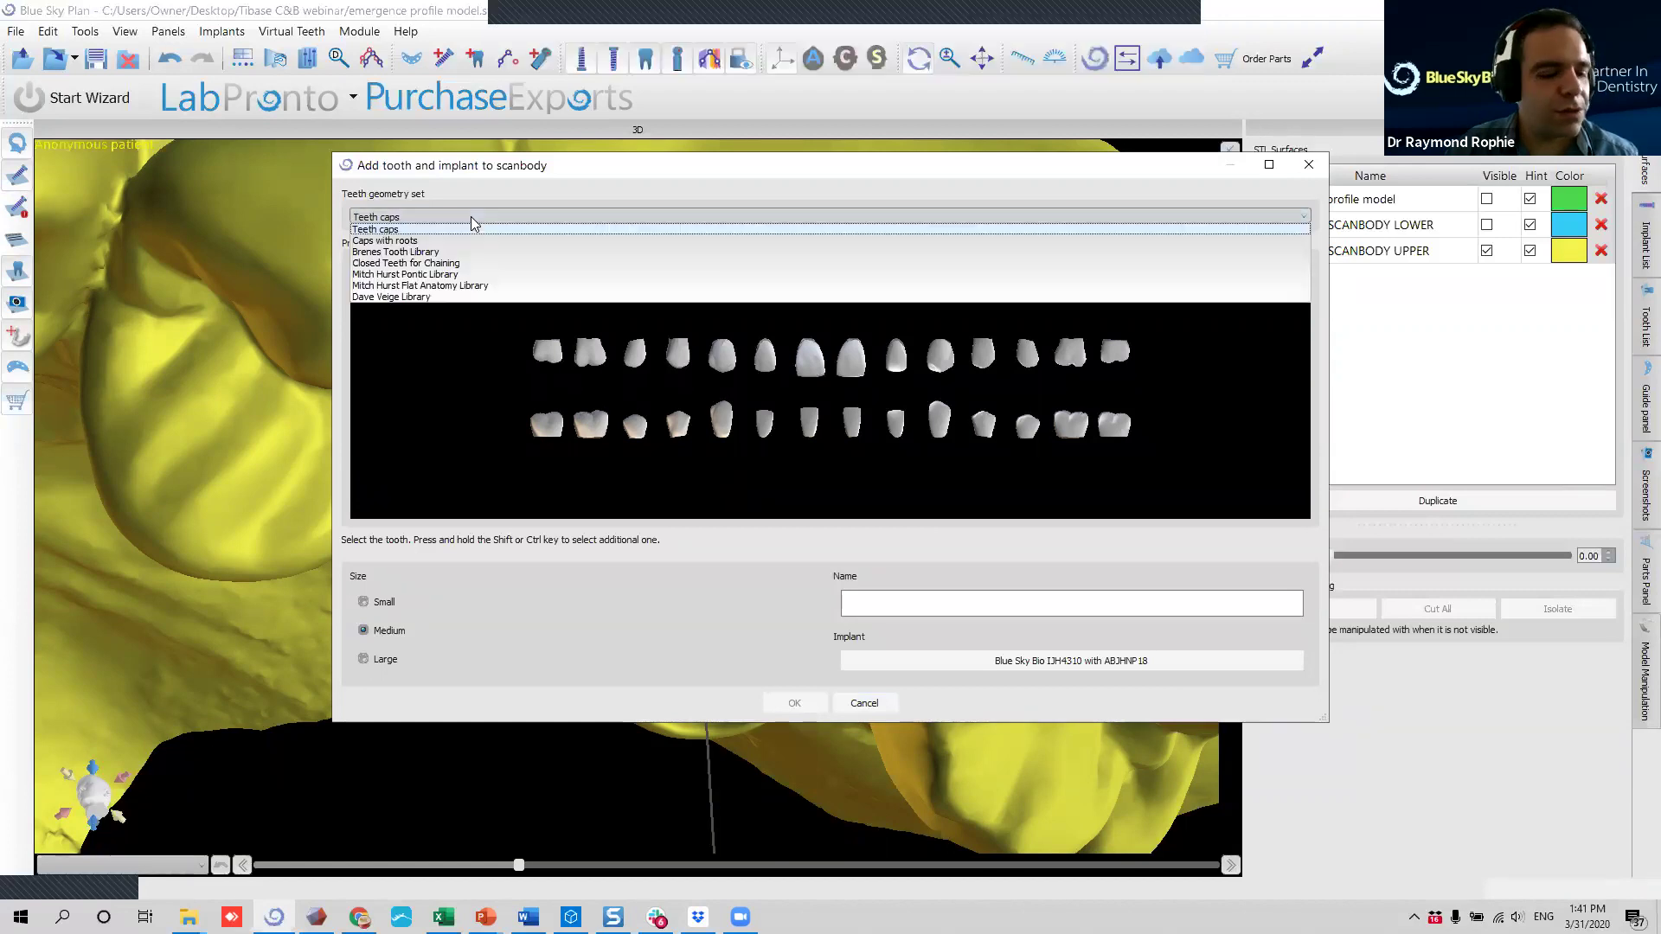
click(516, 274)
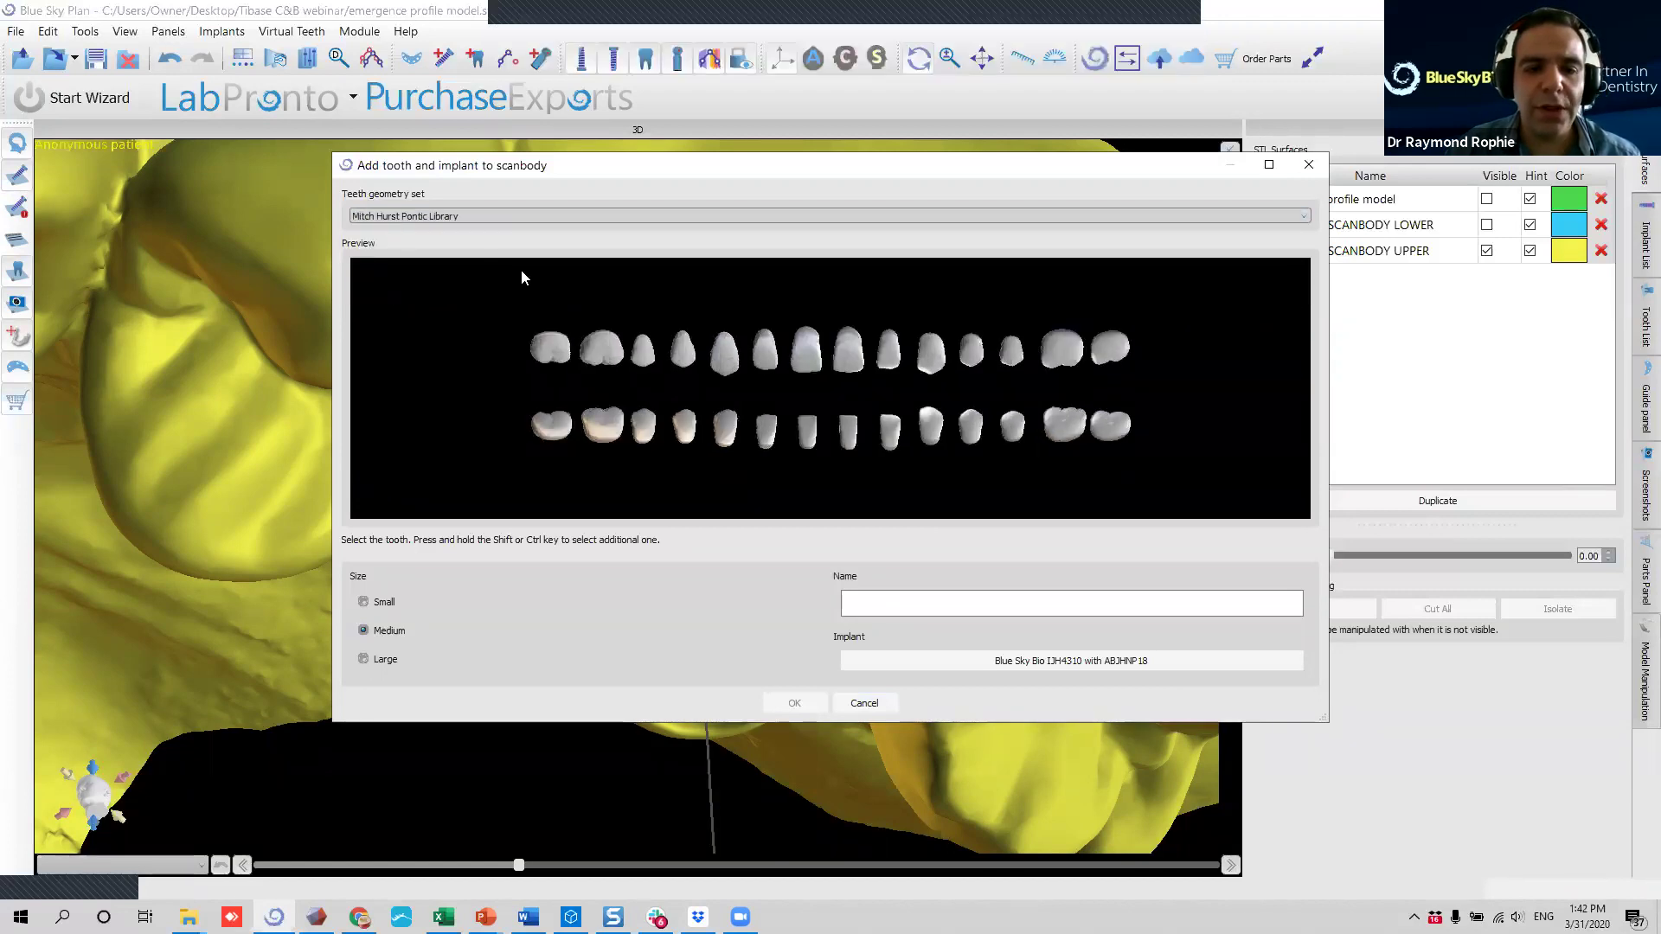
click(1073, 351)
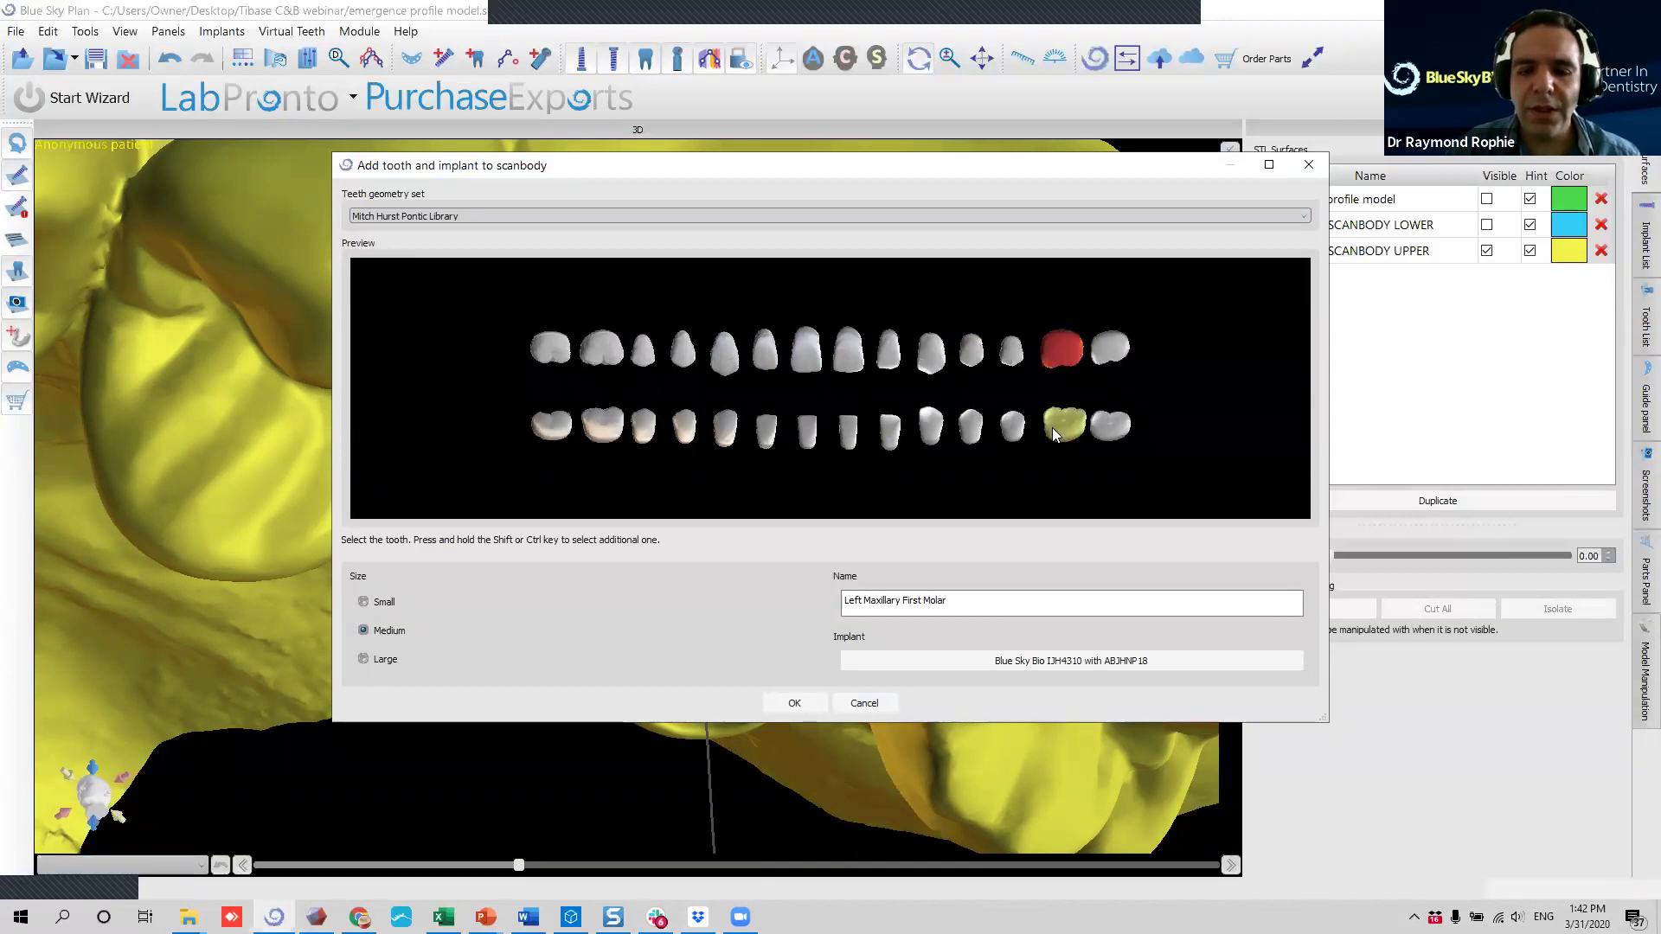
Specify the Blue Sky Bio BIO | Max implant with platform 4.30 and label IJH4310.
click(1093, 660)
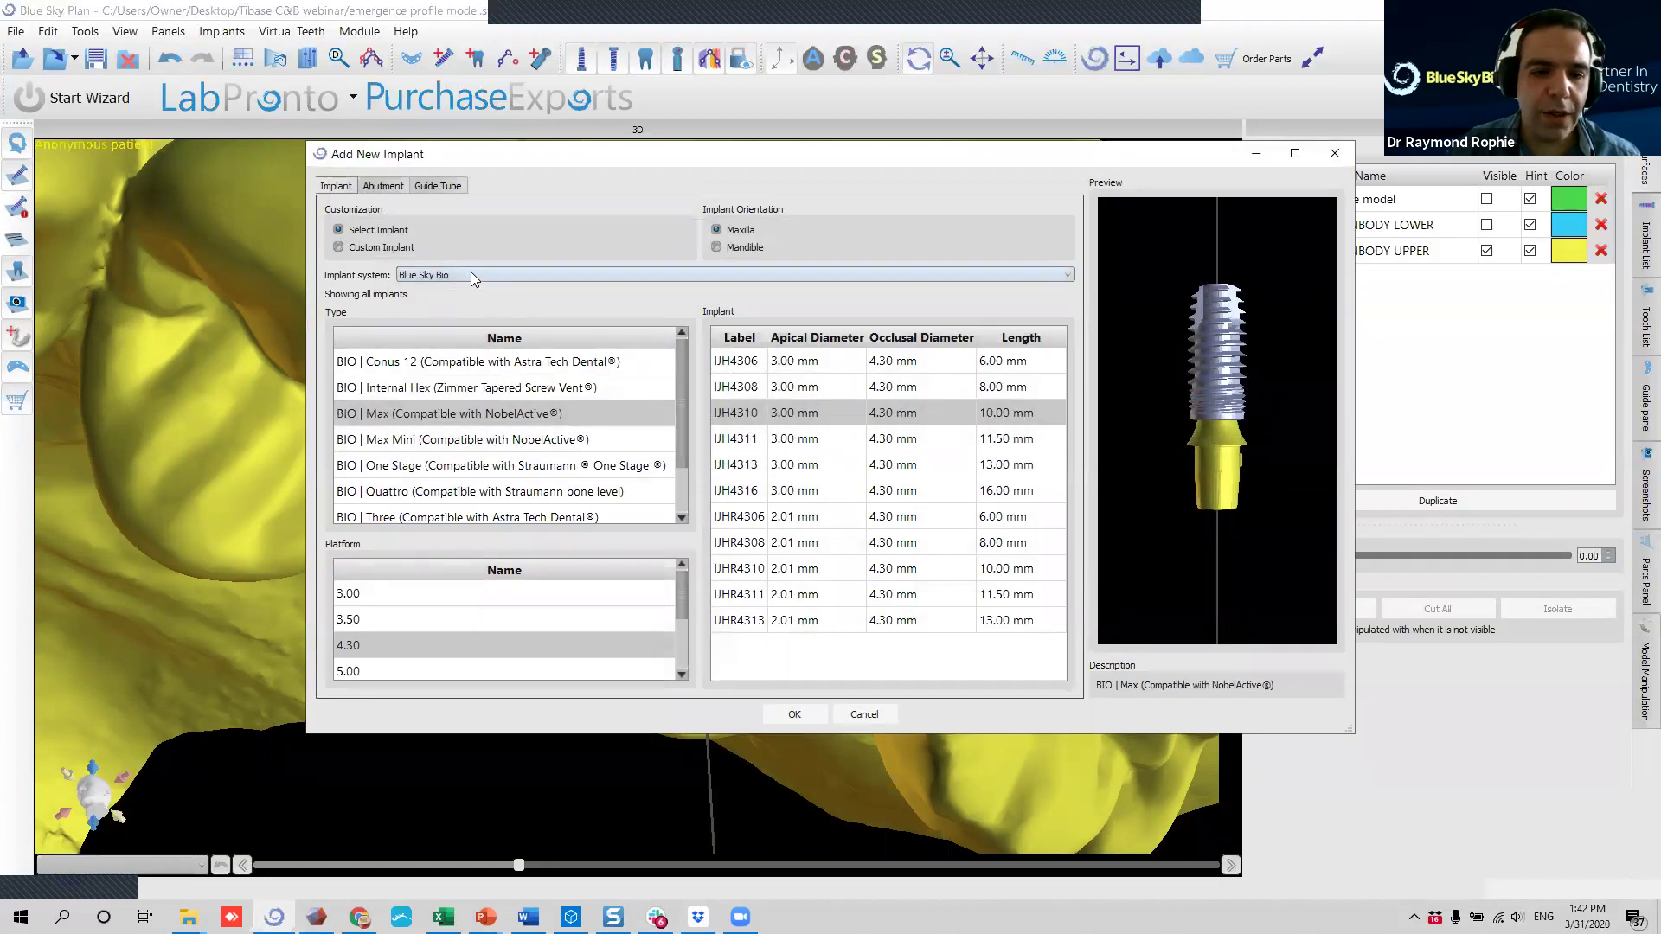
click(525, 645)
click(1010, 415)
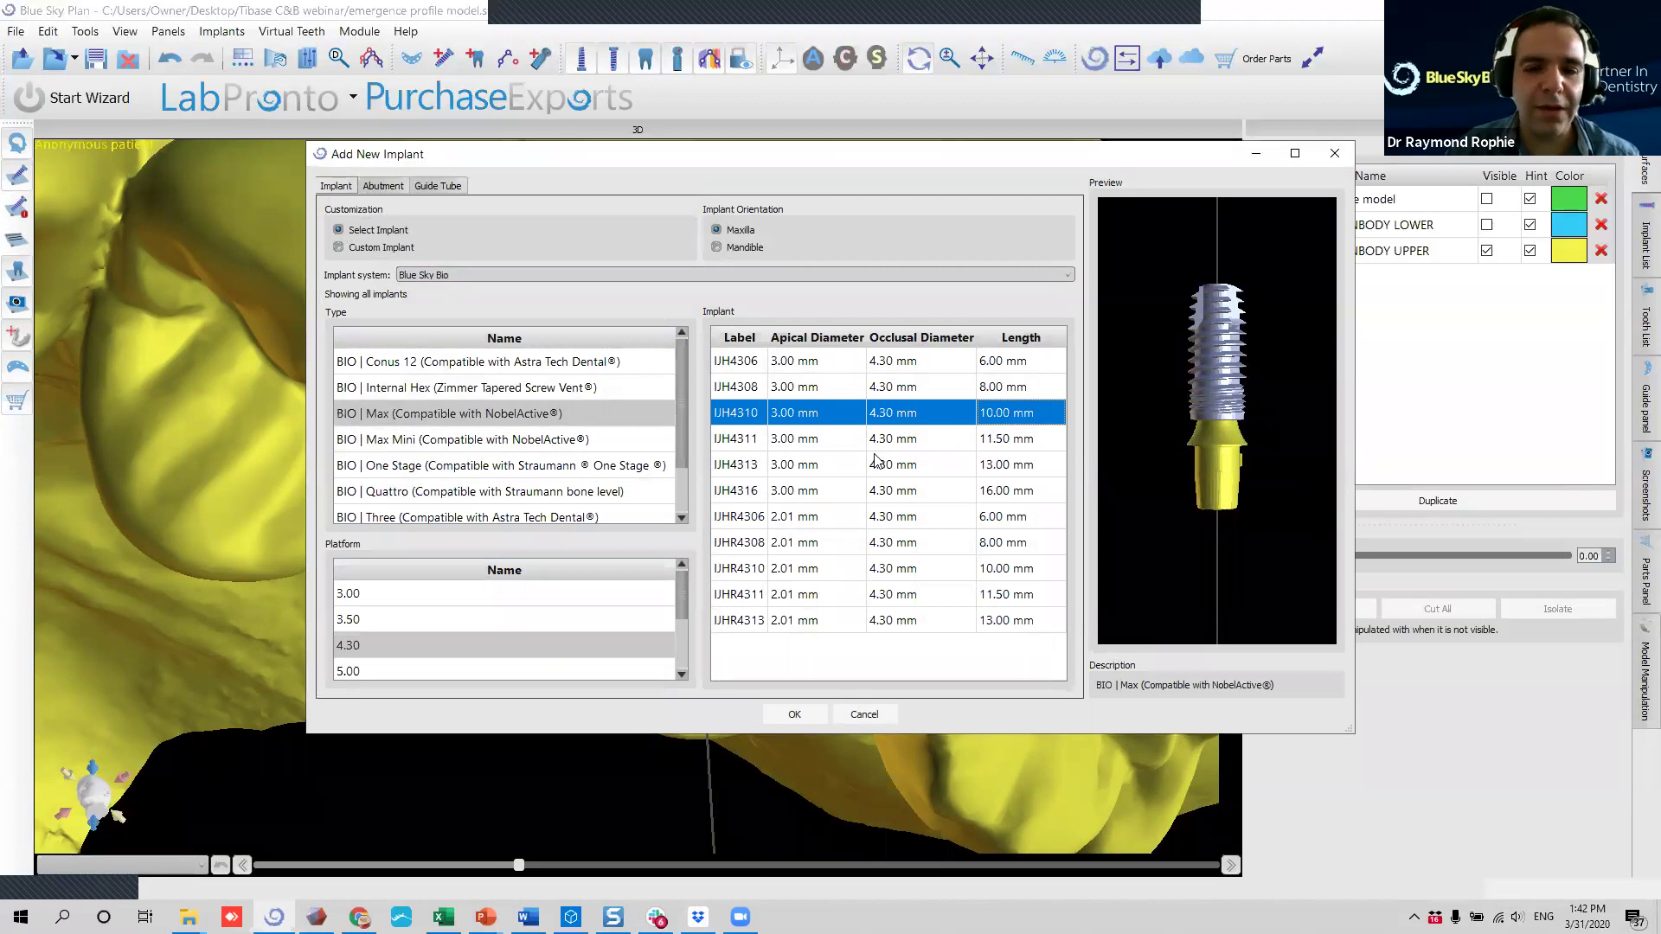
Compare the ABJHNP and ABJHNP18 titanium base abutments and select ABJHNP18 for the implant.
click(384, 185)
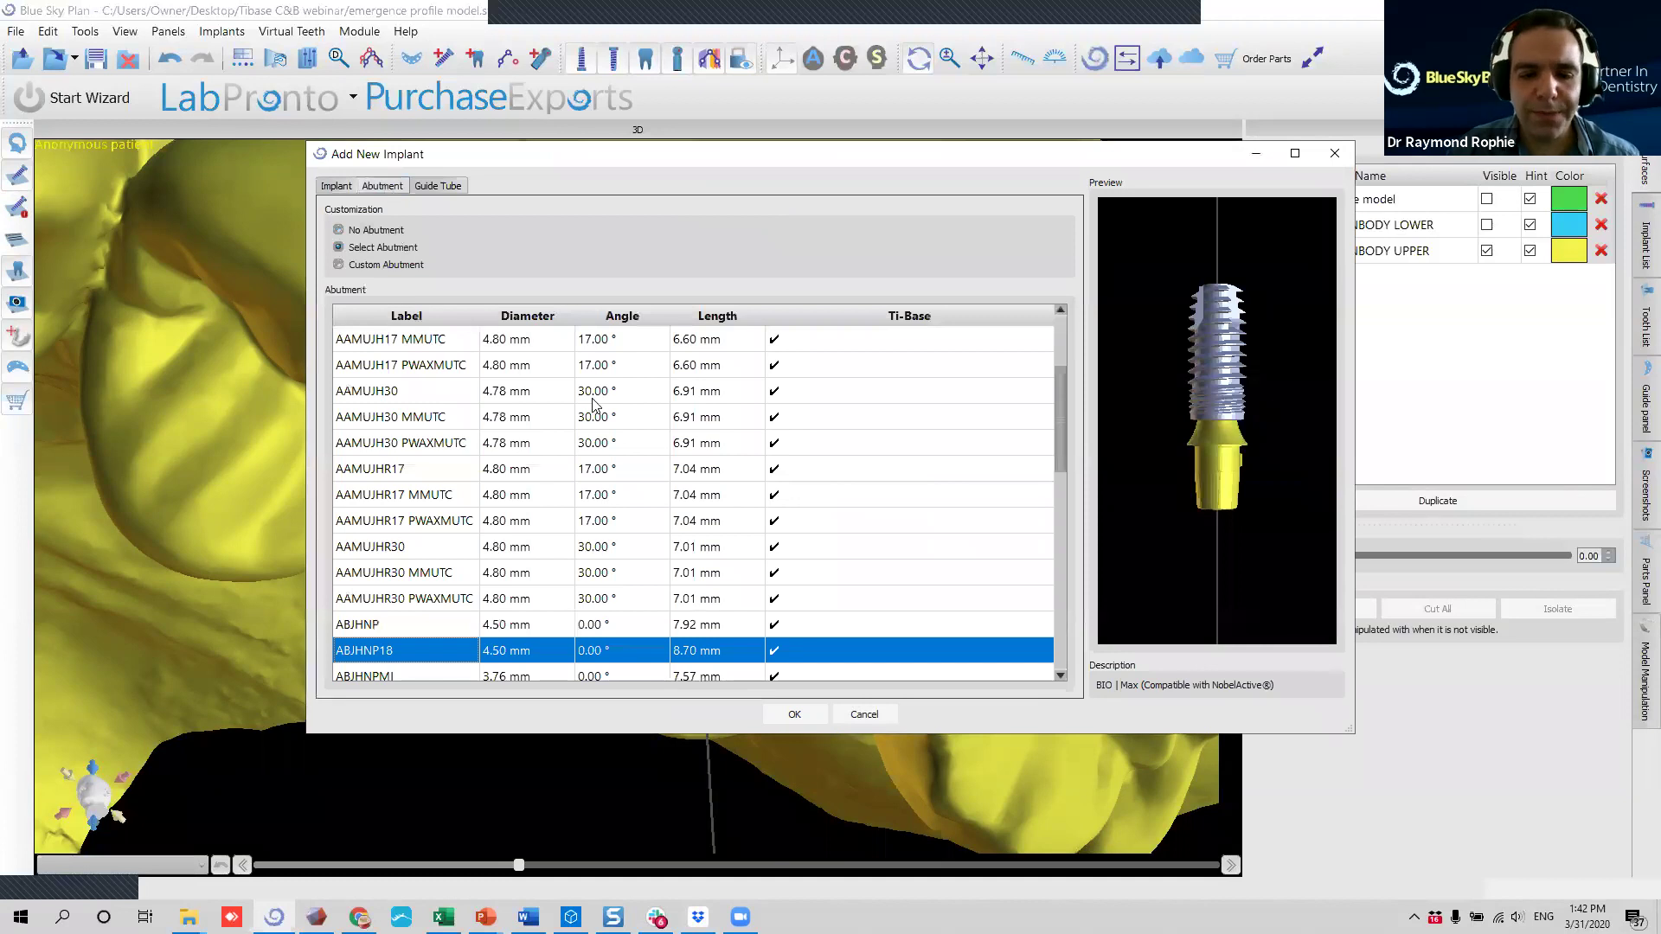
scroll(440, 626, down, 1)
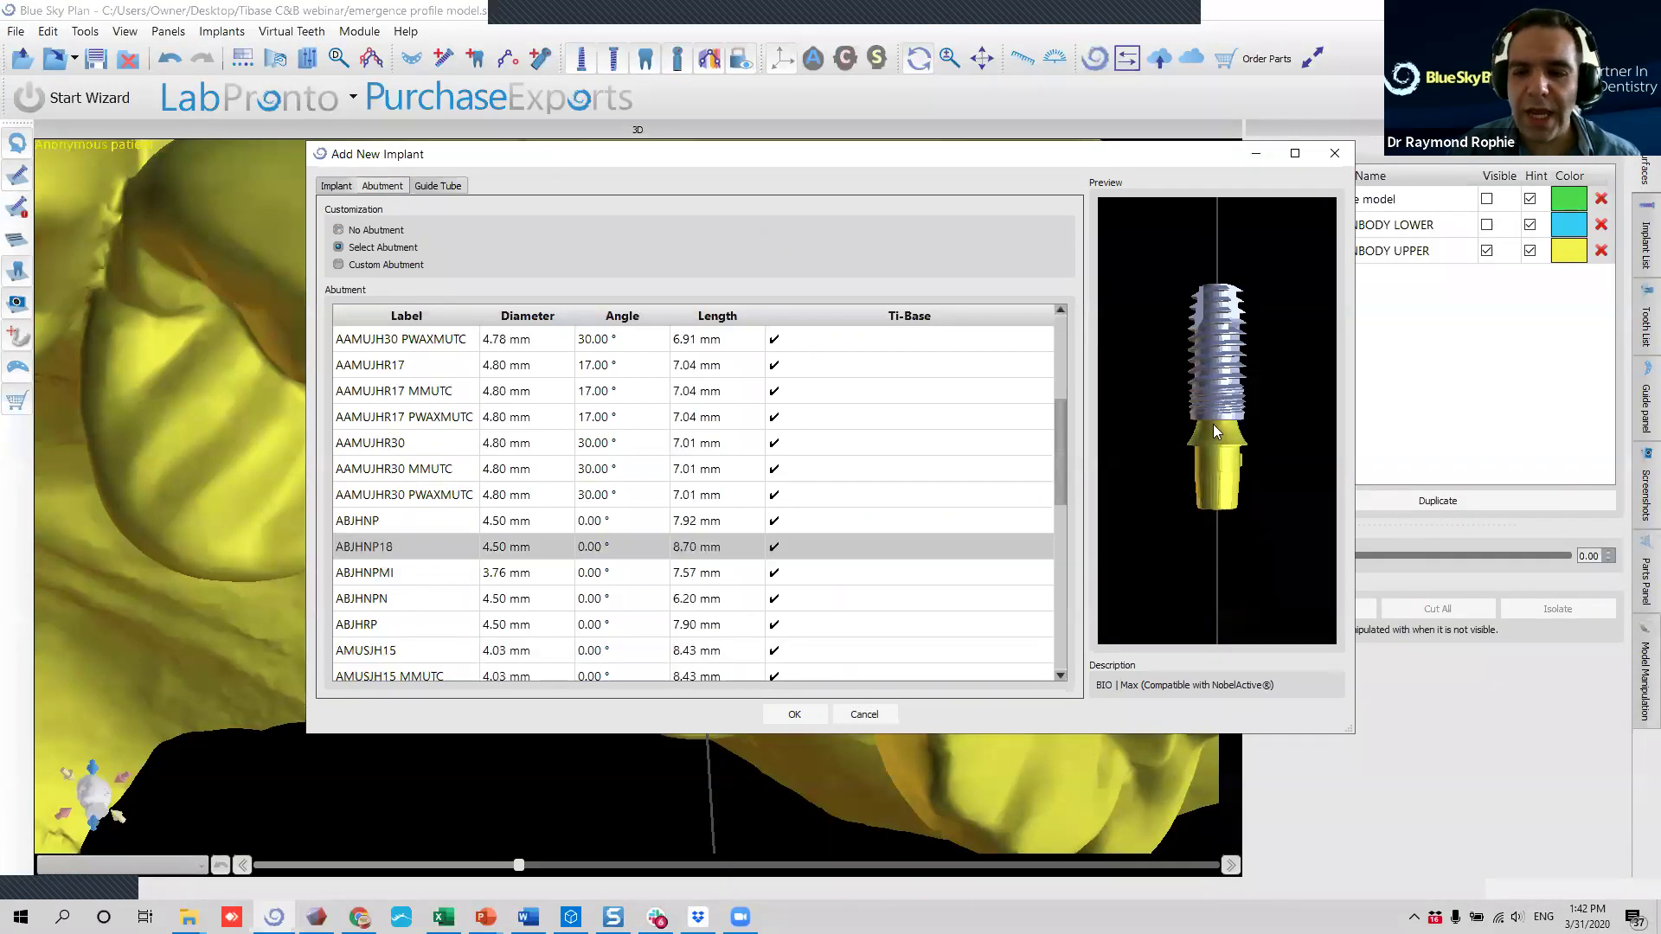
click(422, 521)
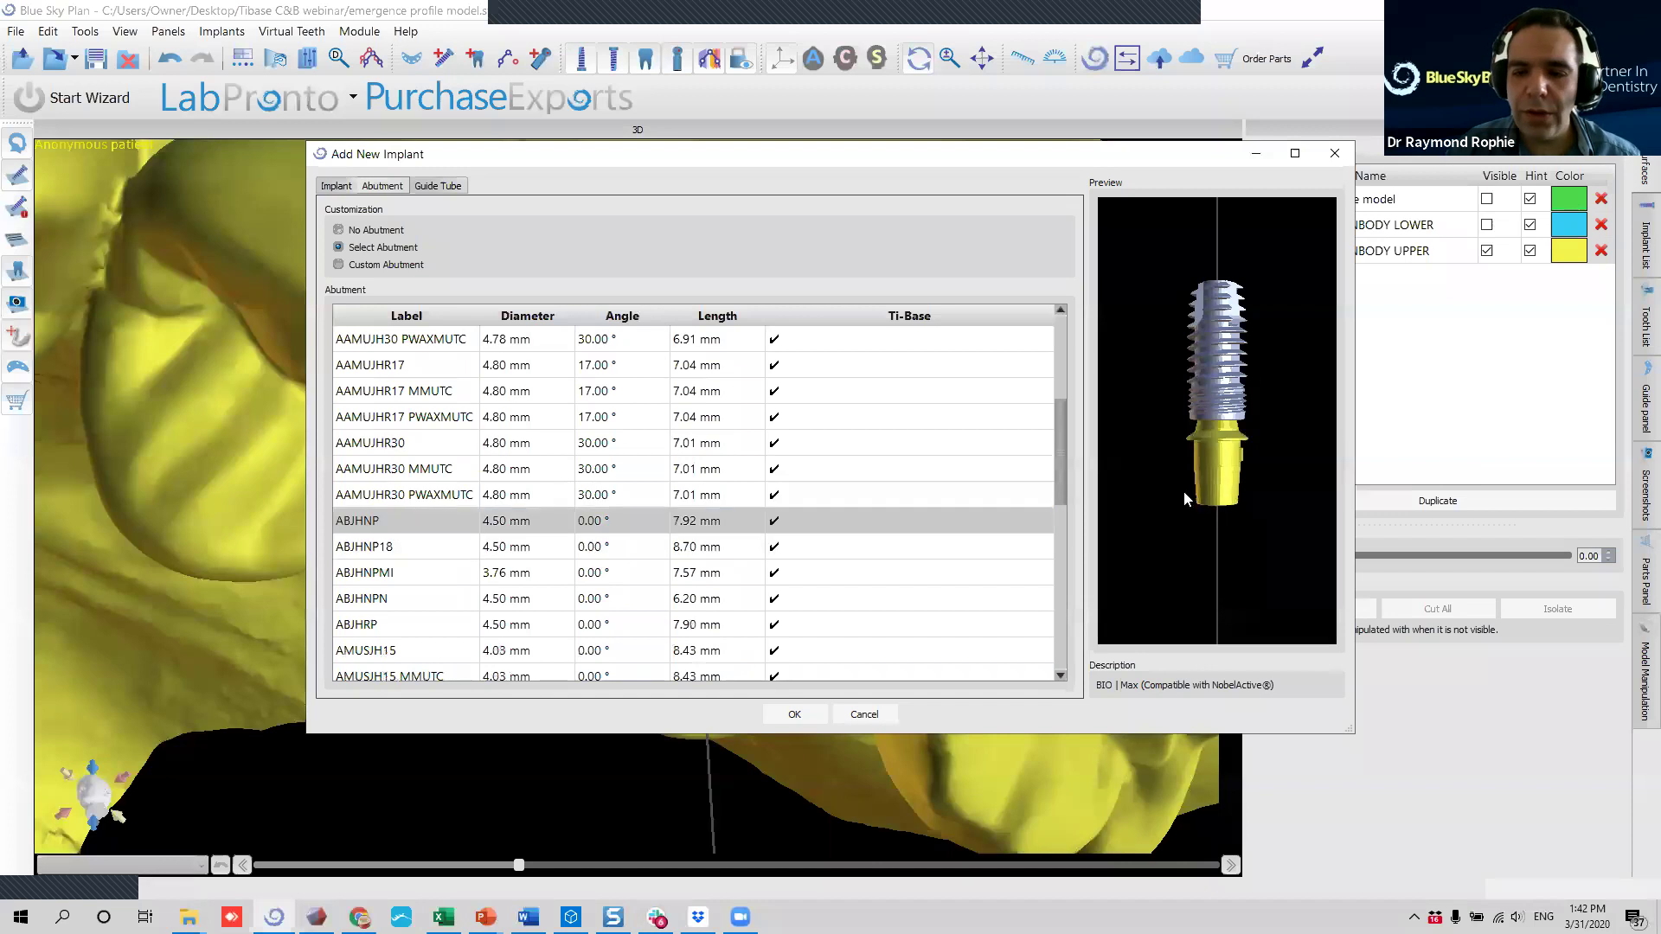
click(453, 549)
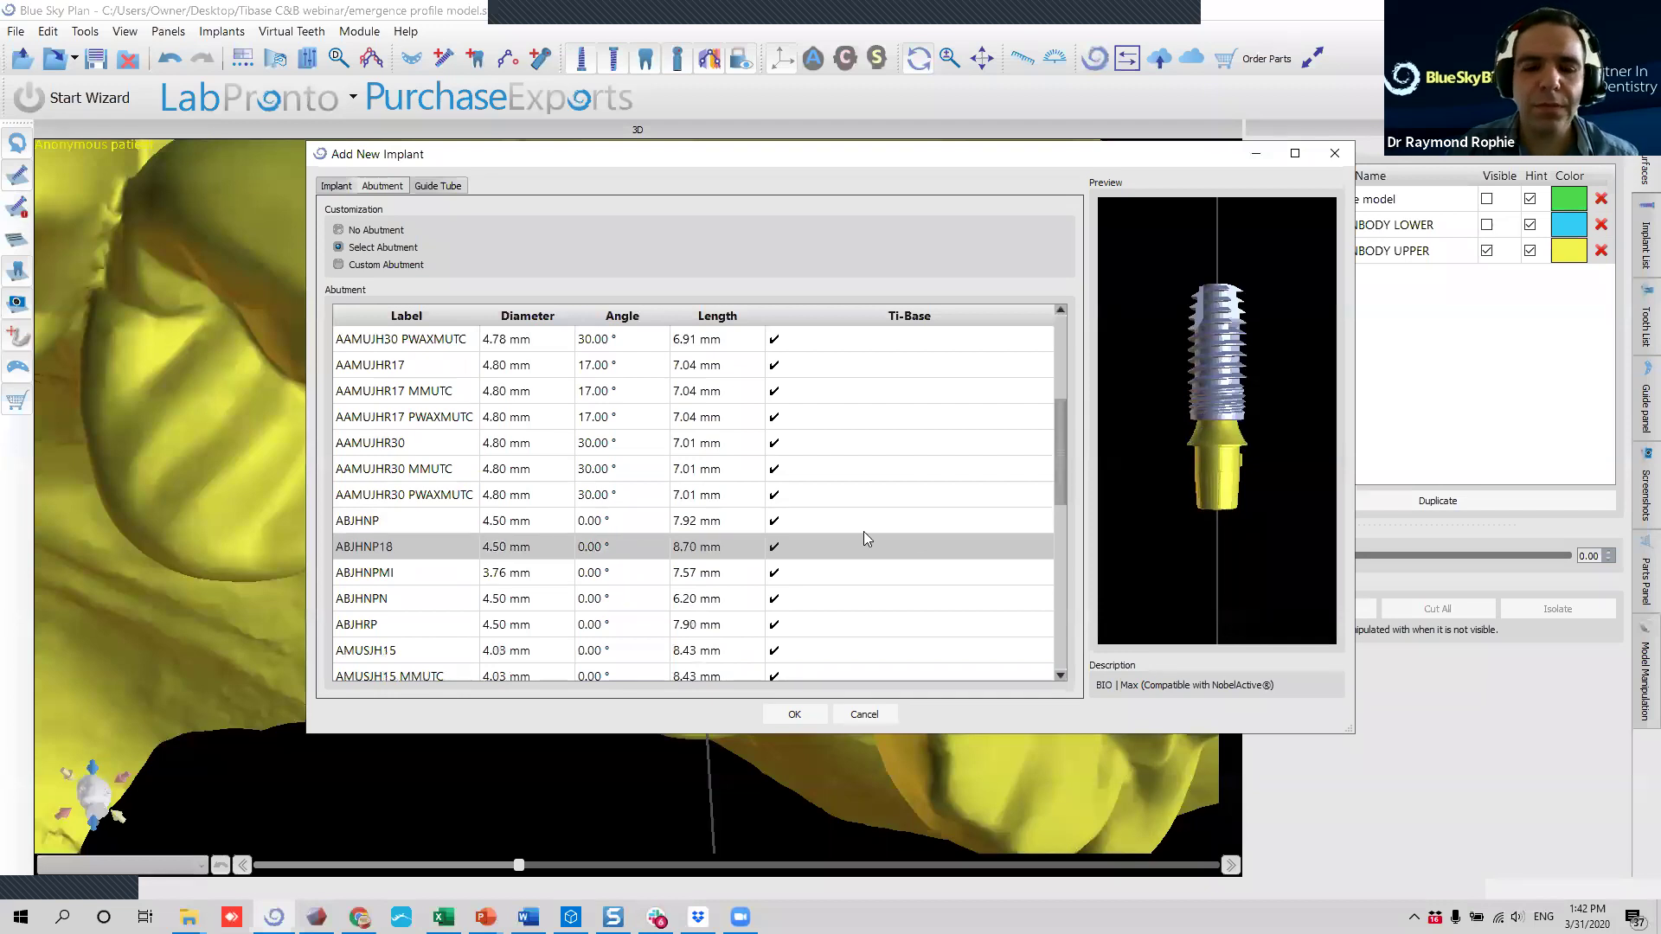
Compare the straight abutments ABJHNPMI, ABJHNPN and ABJHRP with the angled abutments AABJHNP, AABJHNPN and AABJHNPNC in the implant preview.
click(636, 575)
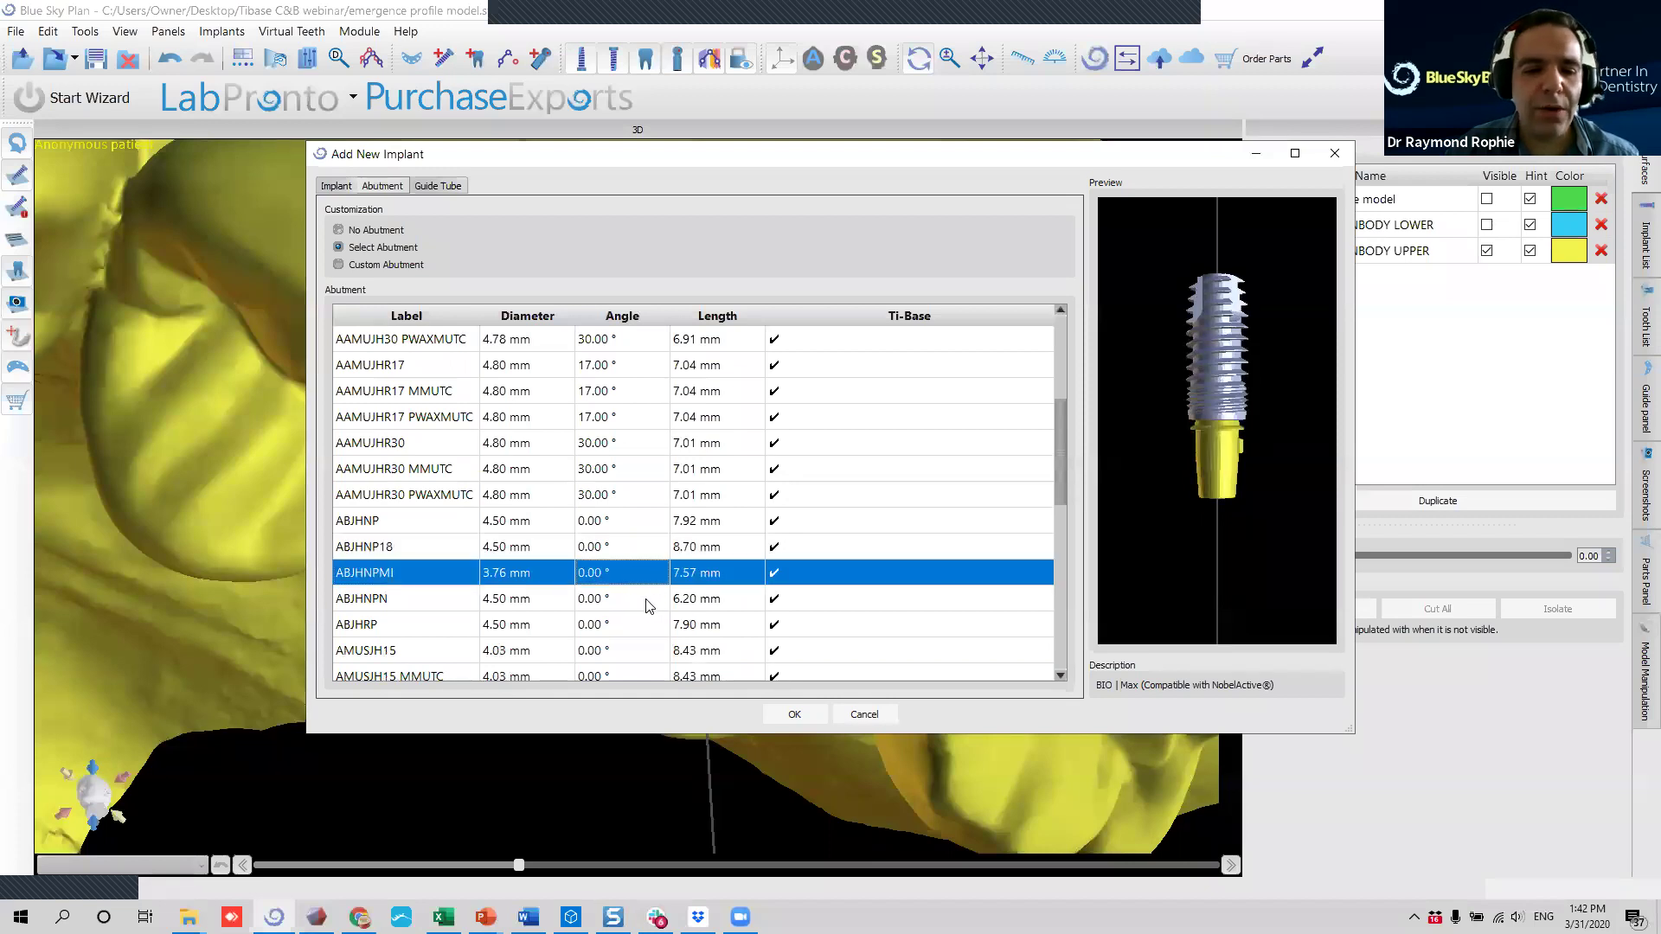
click(645, 602)
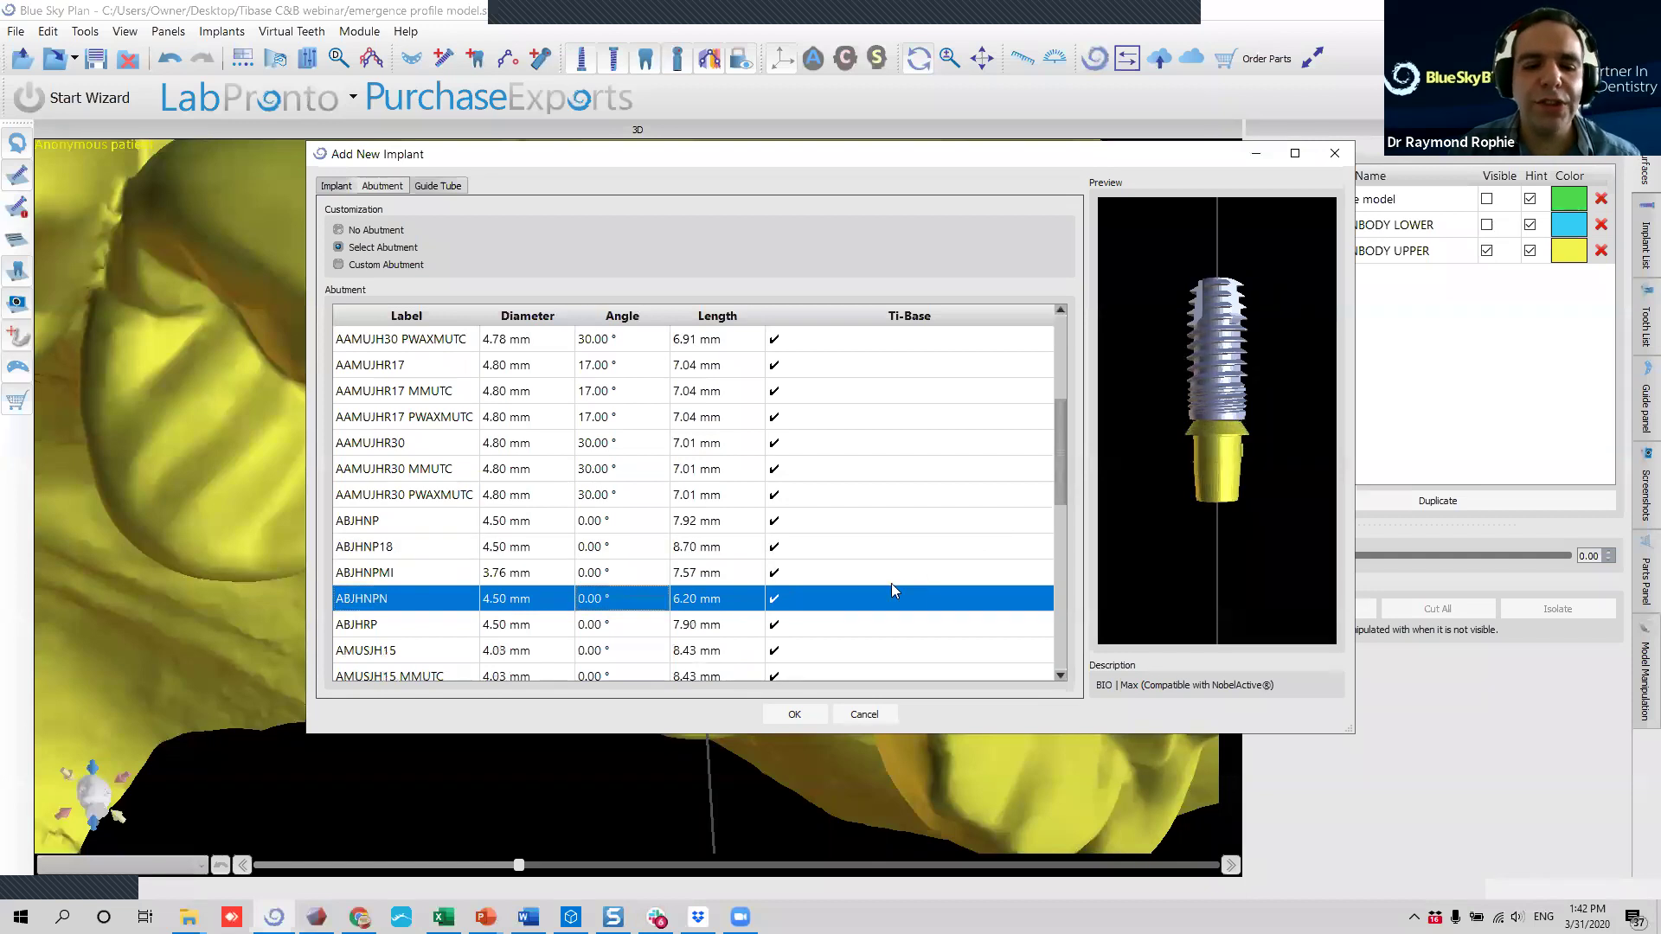
click(696, 630)
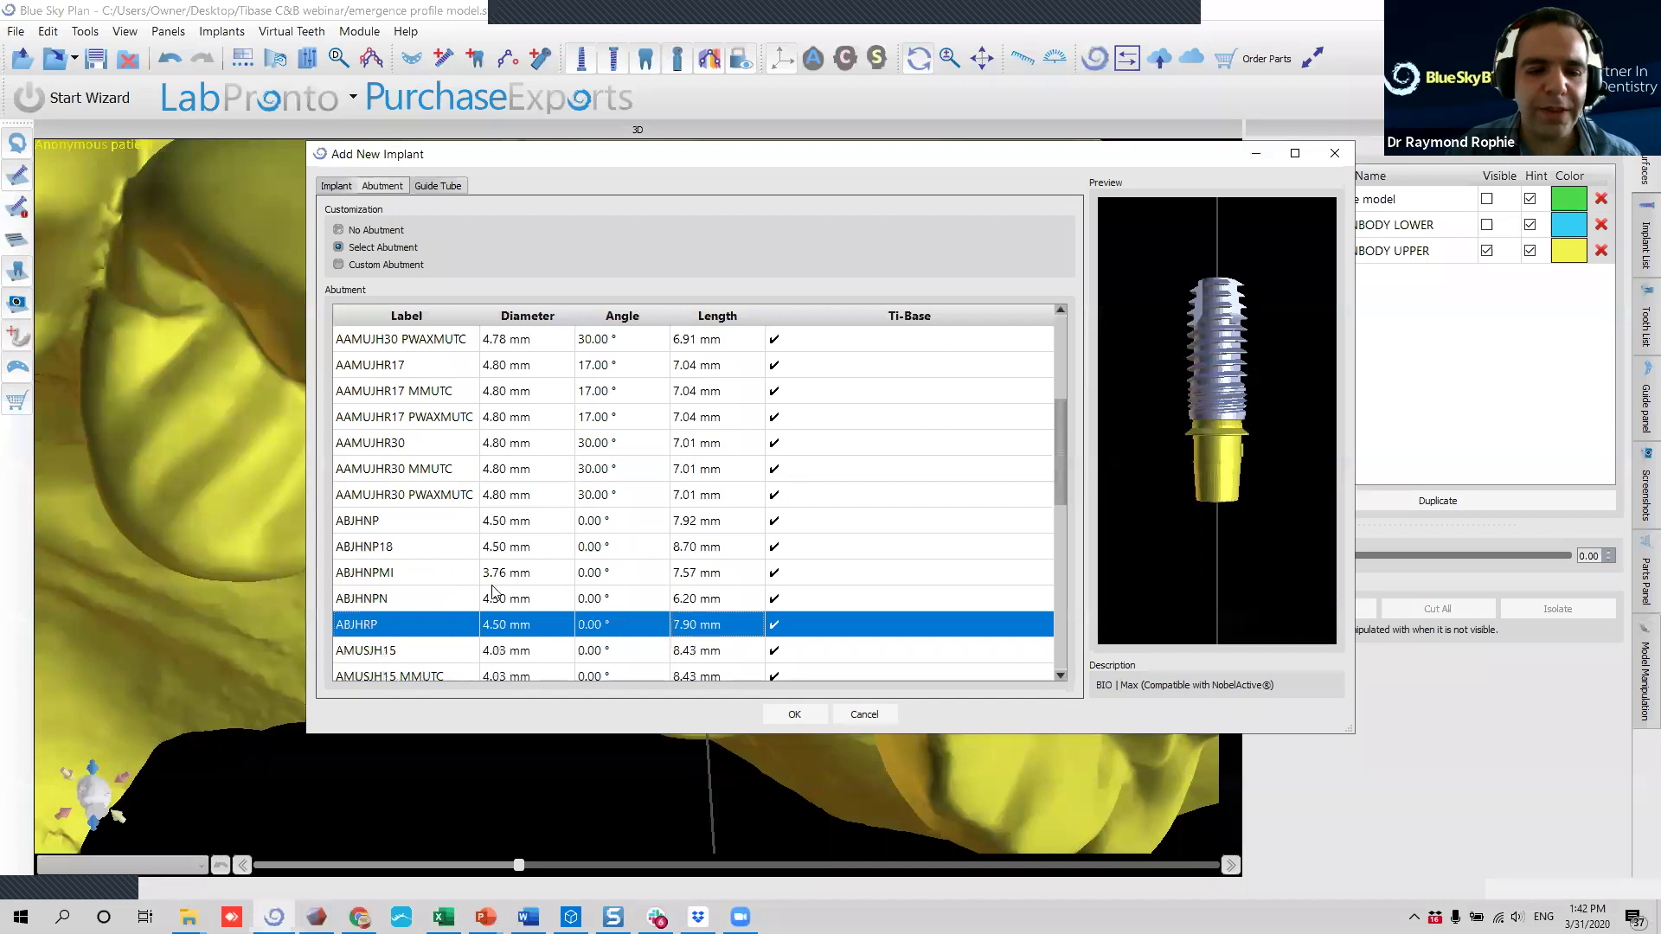
scroll(471, 545, up, 3)
click(476, 342)
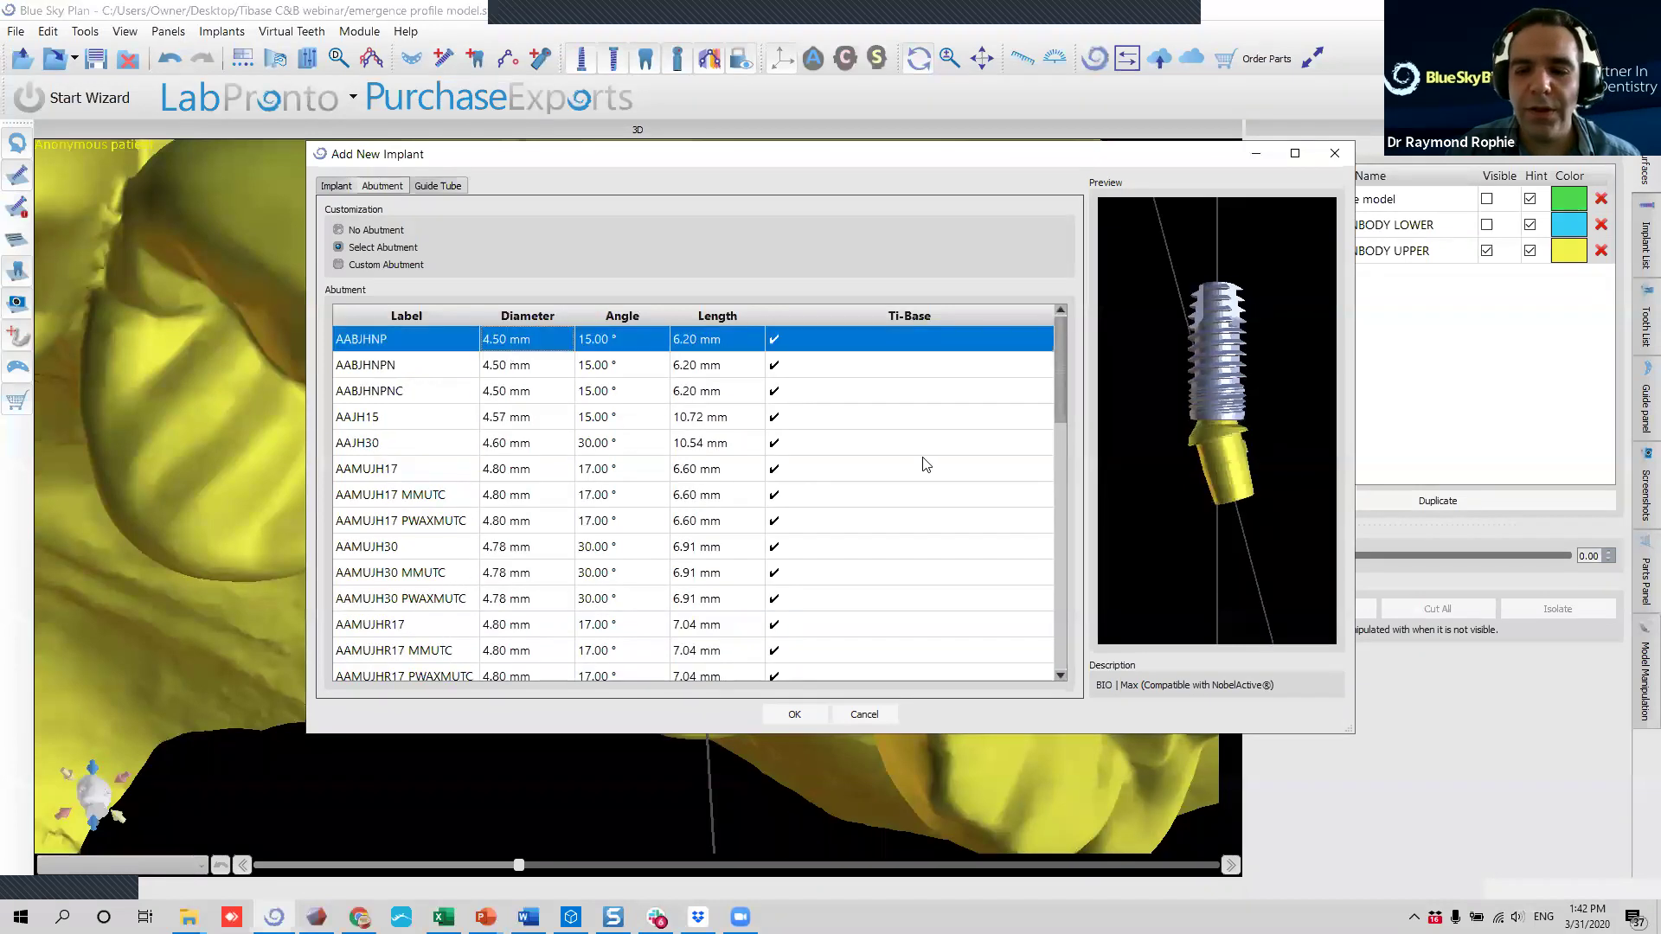
click(568, 363)
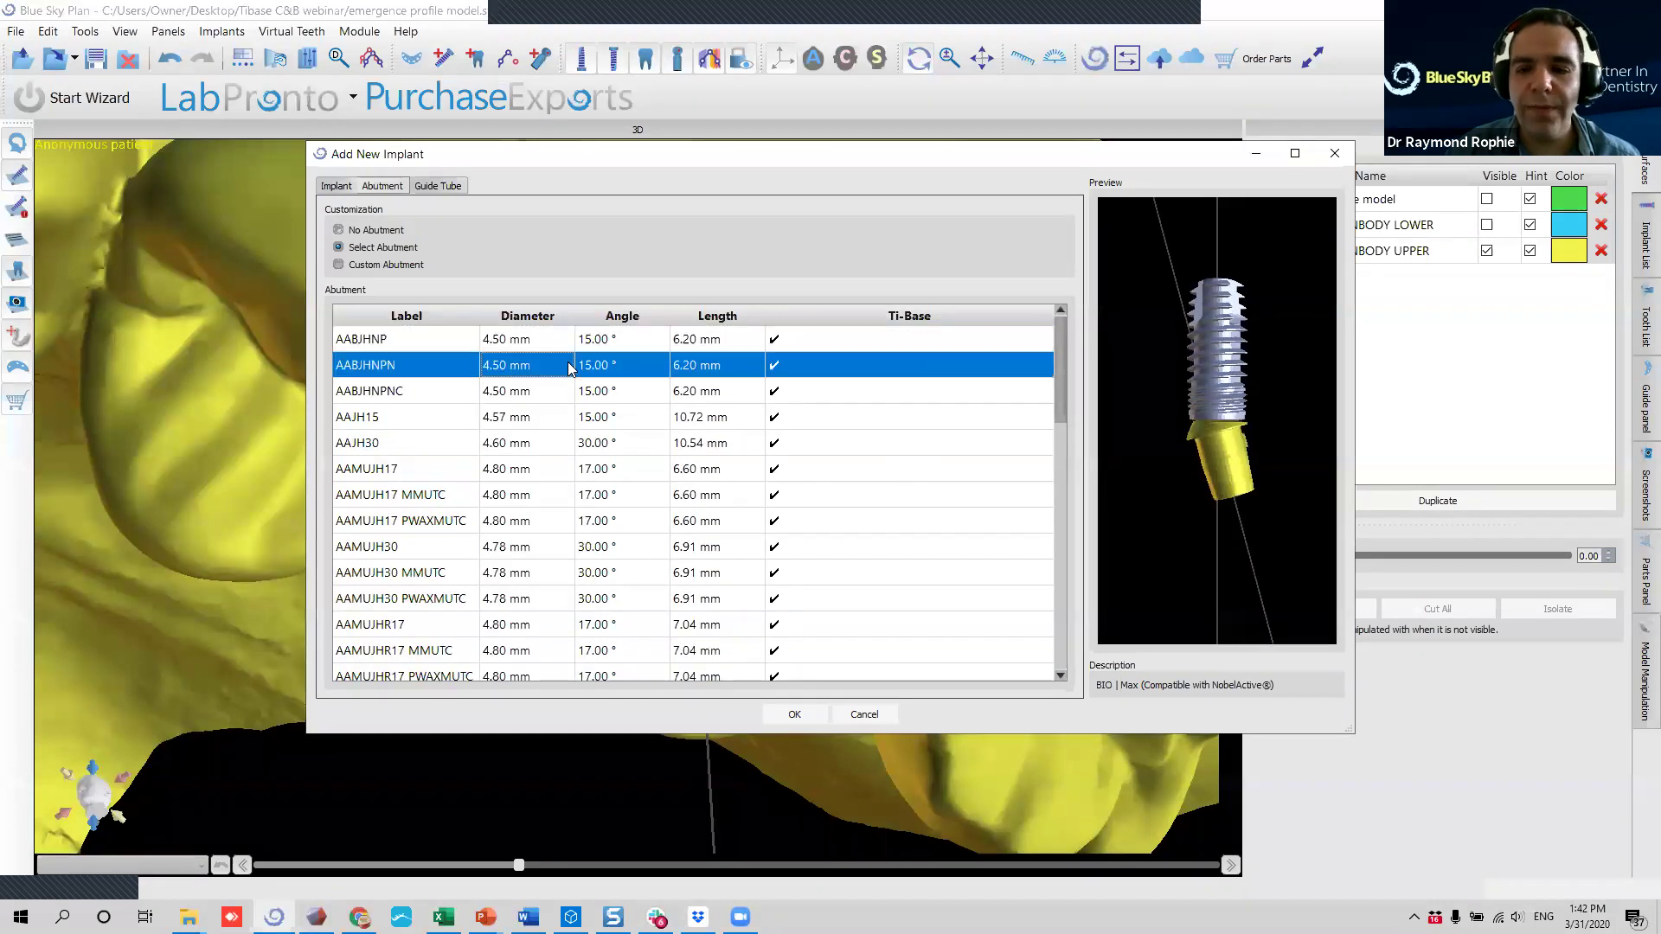
click(612, 398)
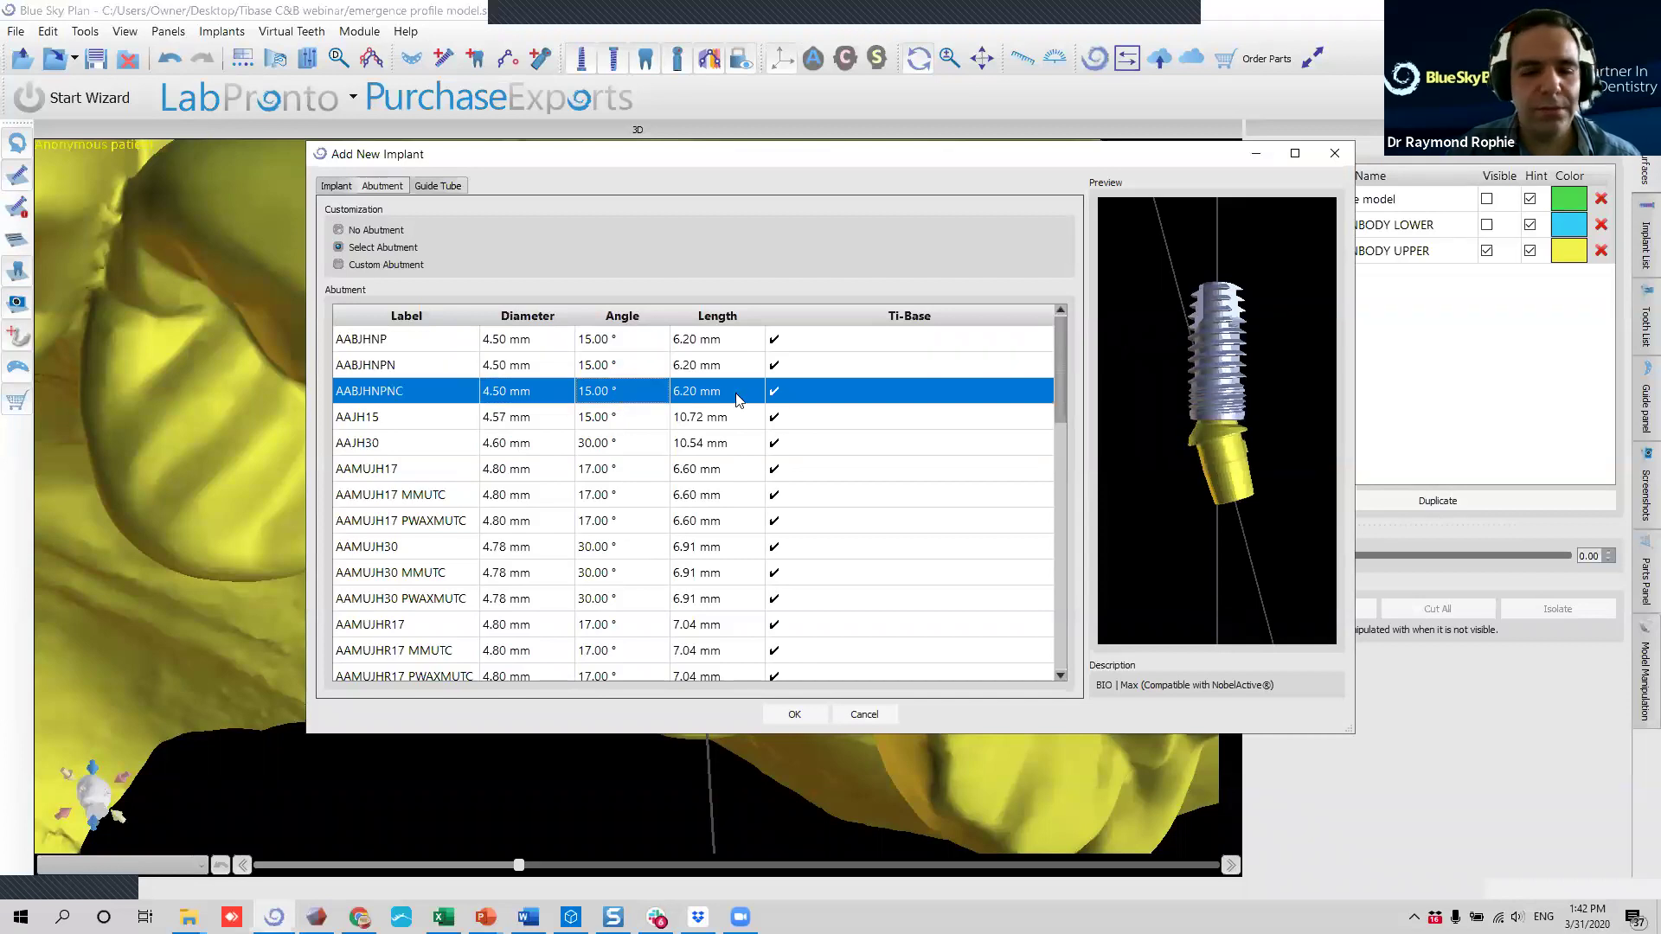
Choose the straight ABJHNP18 abutment for the implant and add the tooth and implant to the scanbody.
scroll(725, 403, down, 2)
scroll(725, 403, down, 4)
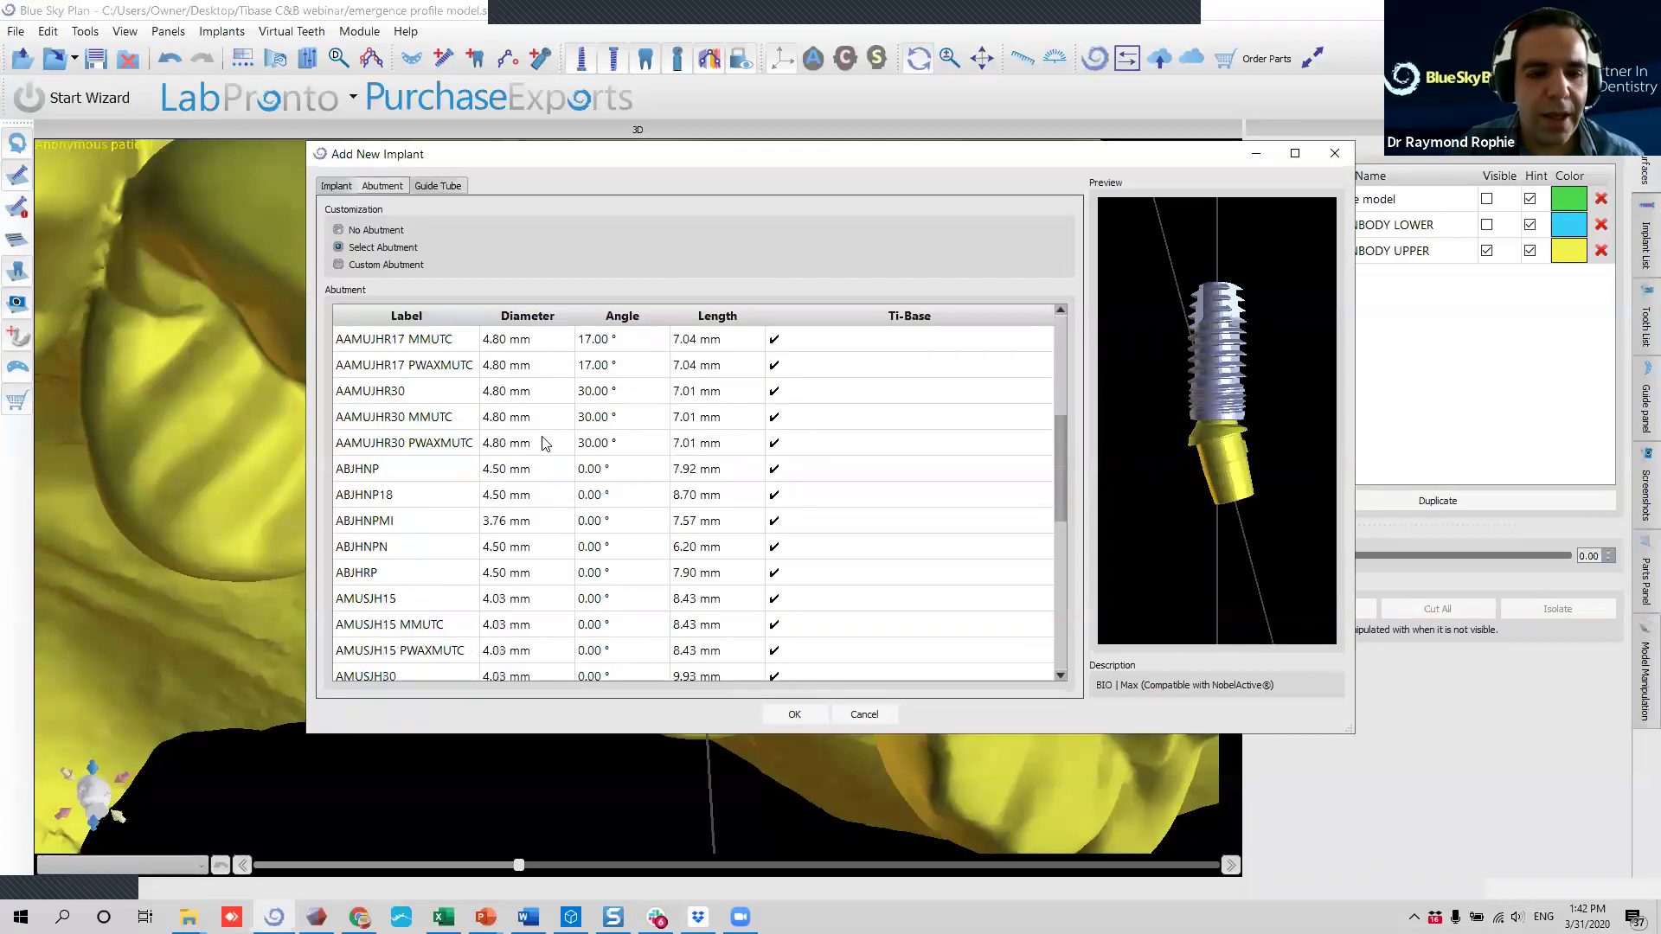
click(568, 474)
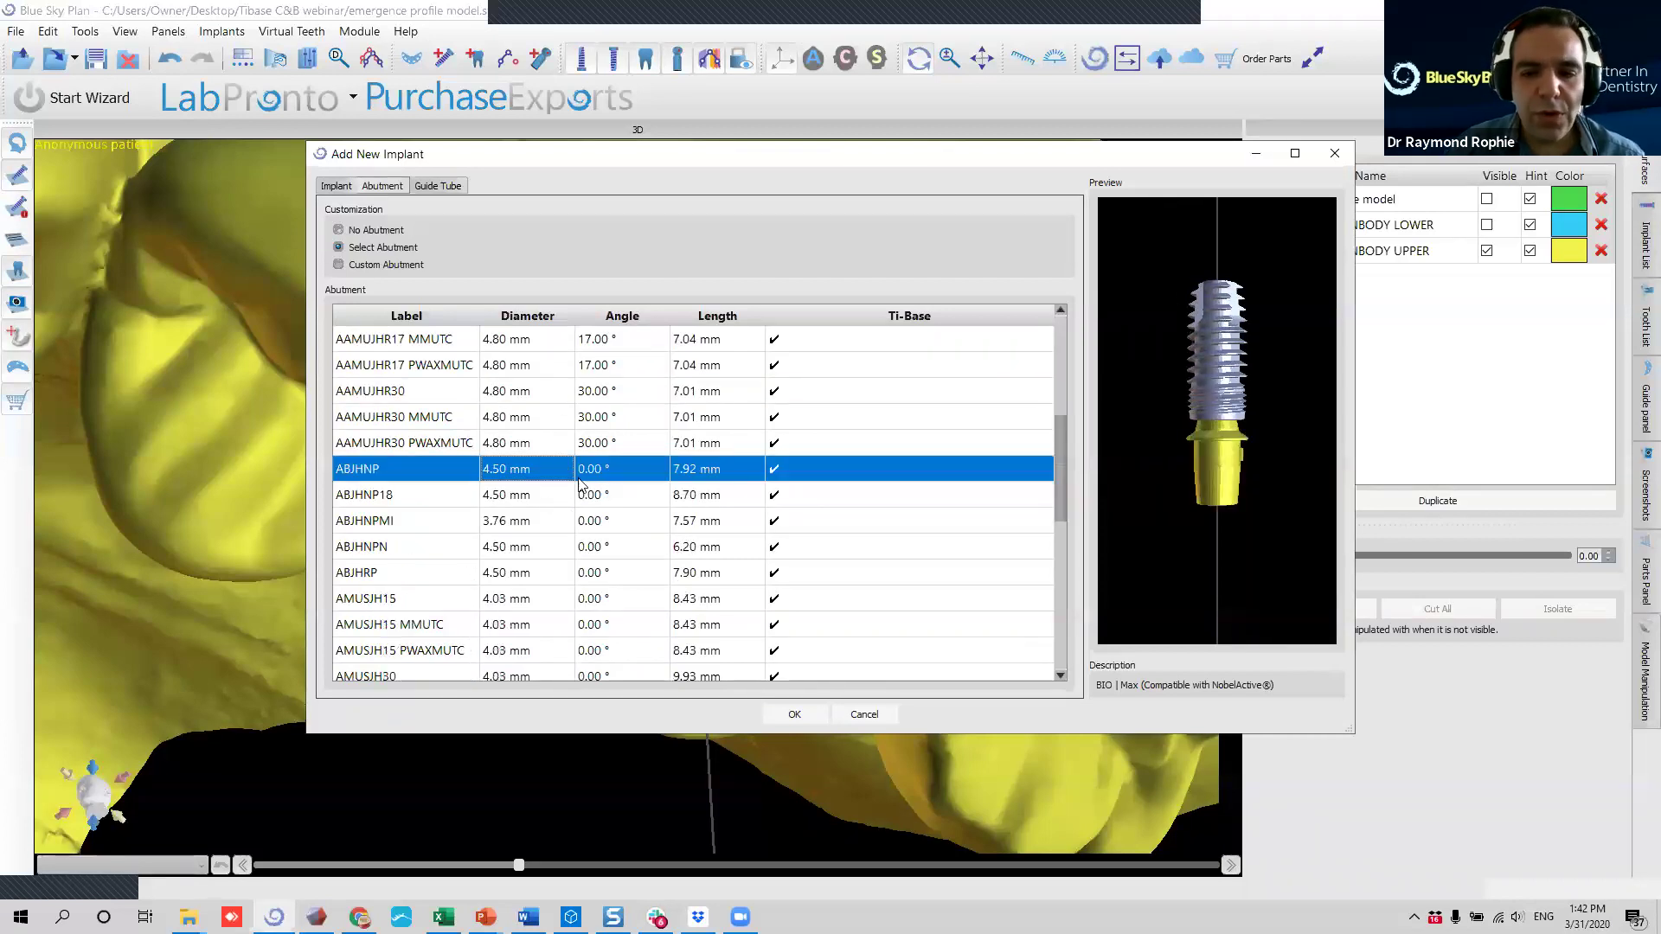
click(674, 493)
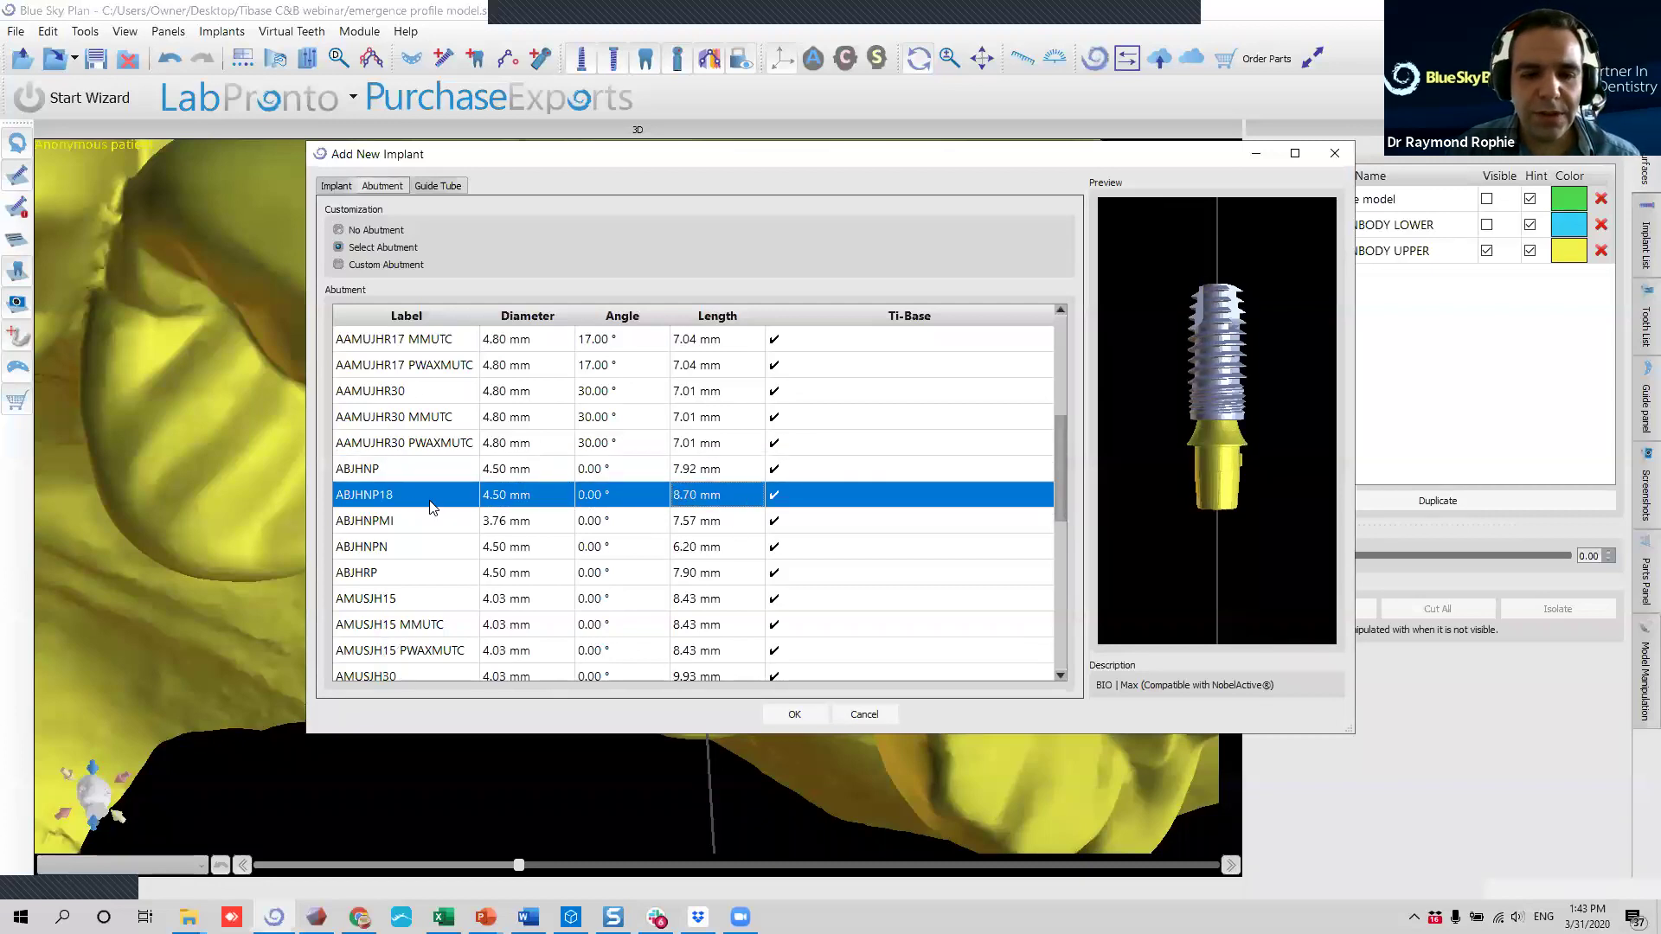
click(795, 715)
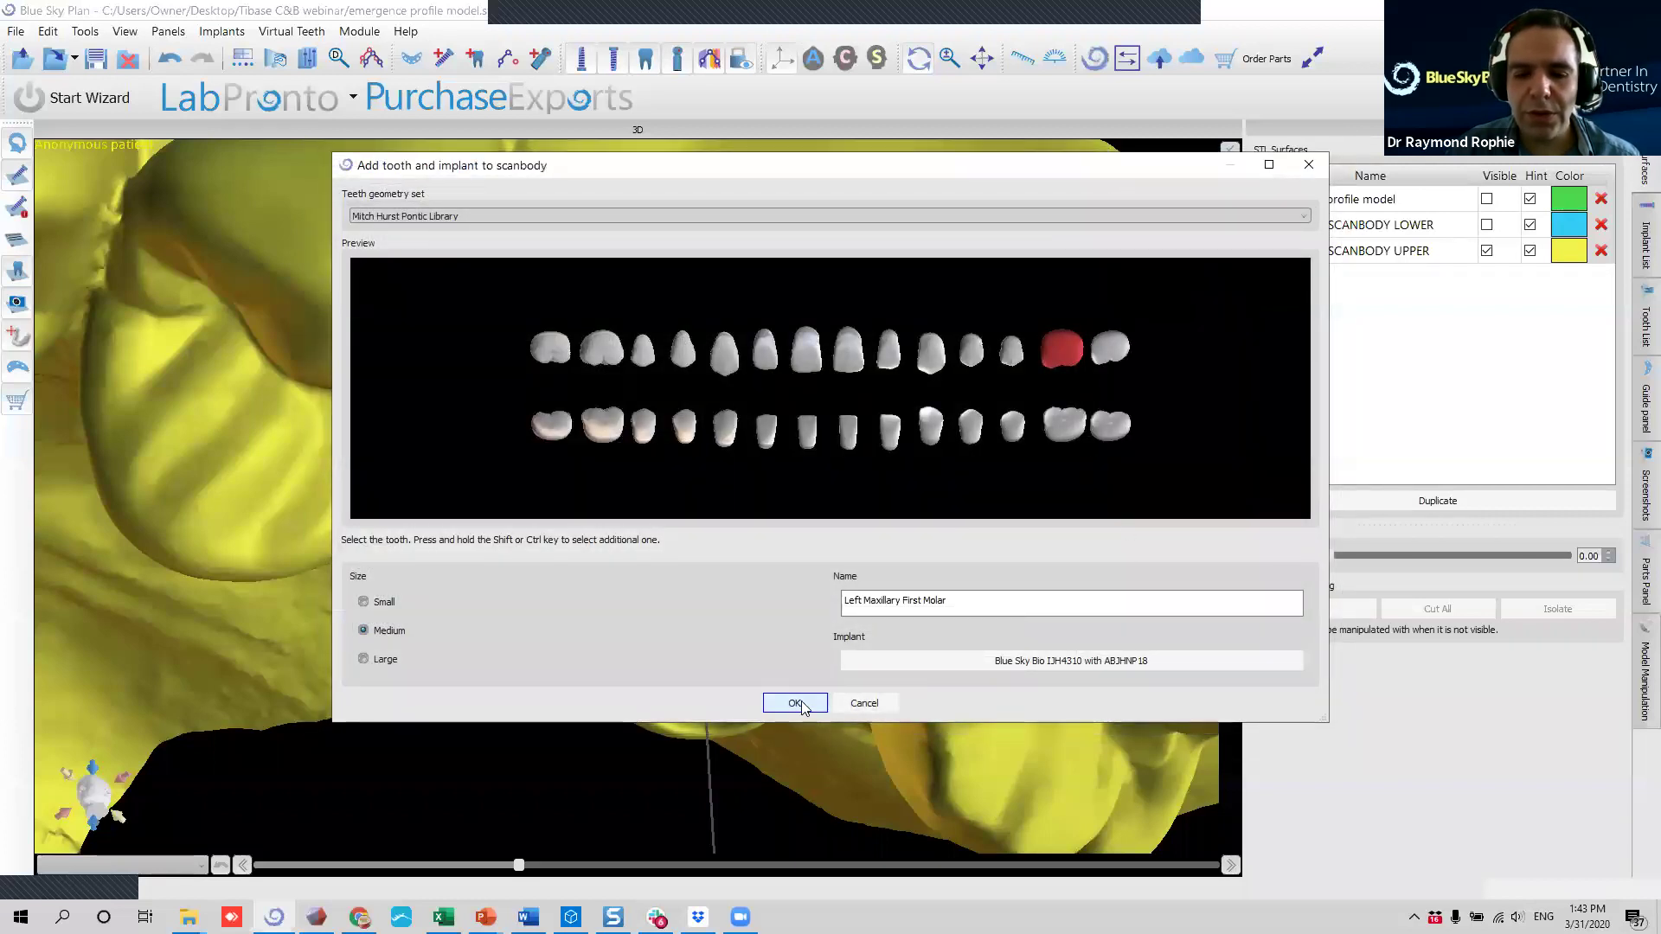
click(794, 704)
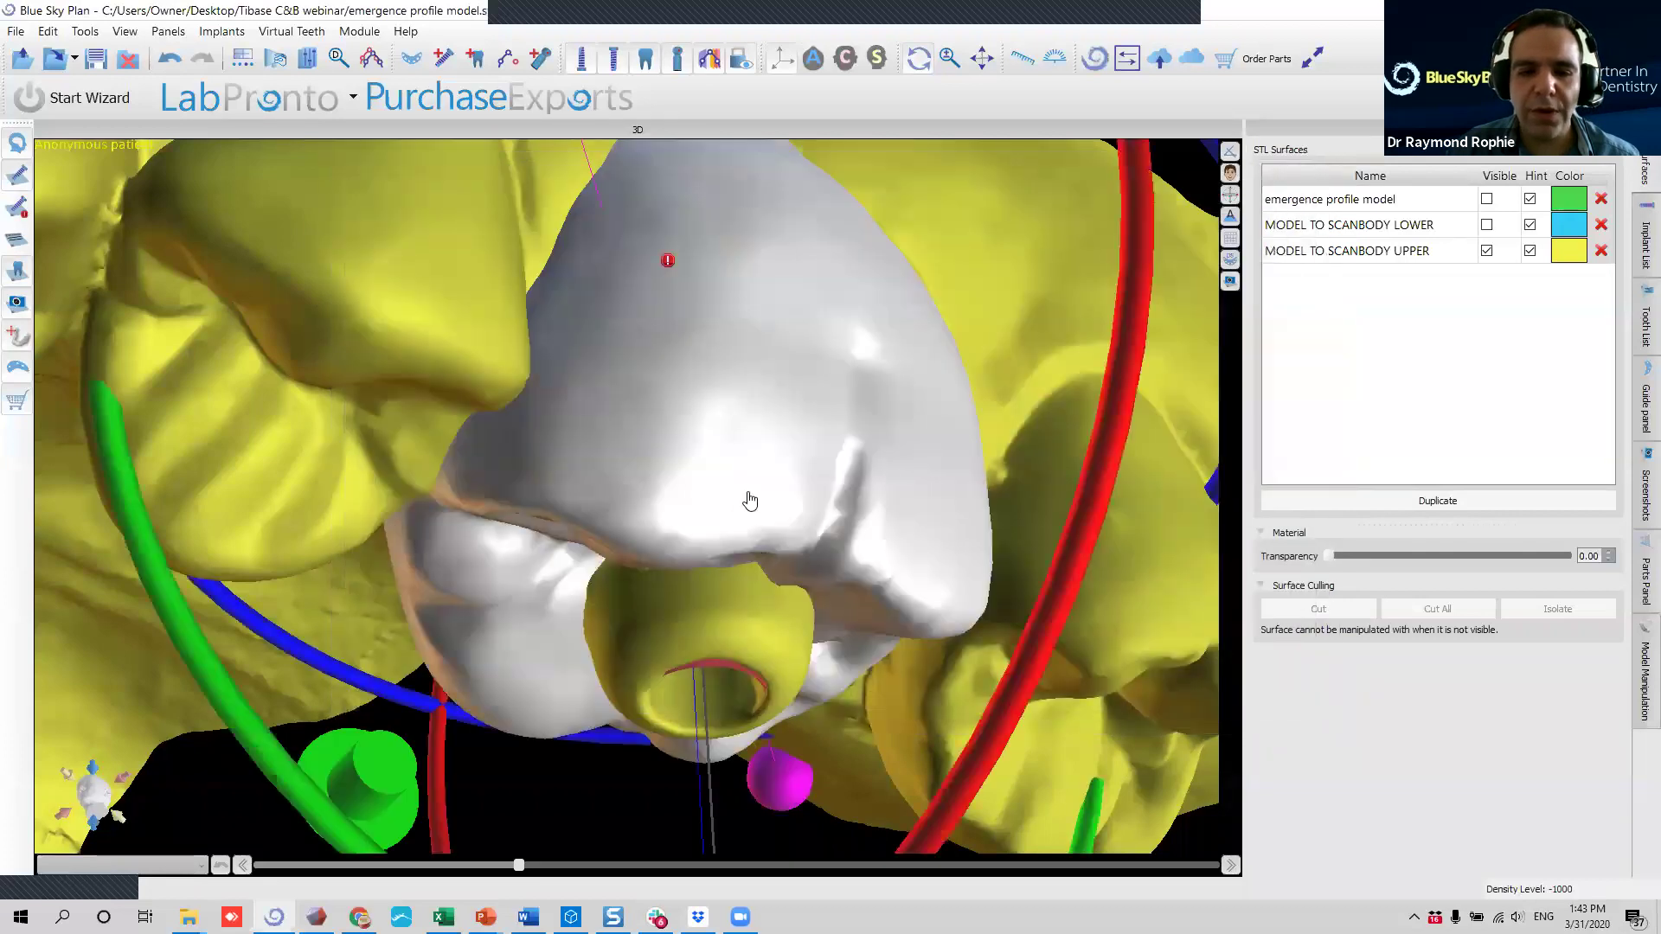
Check the new crown against the opposing arch by showing the MODEL TO SCANBODY LOWER surface, and hide that surface again.
scroll(749, 500, down, 2)
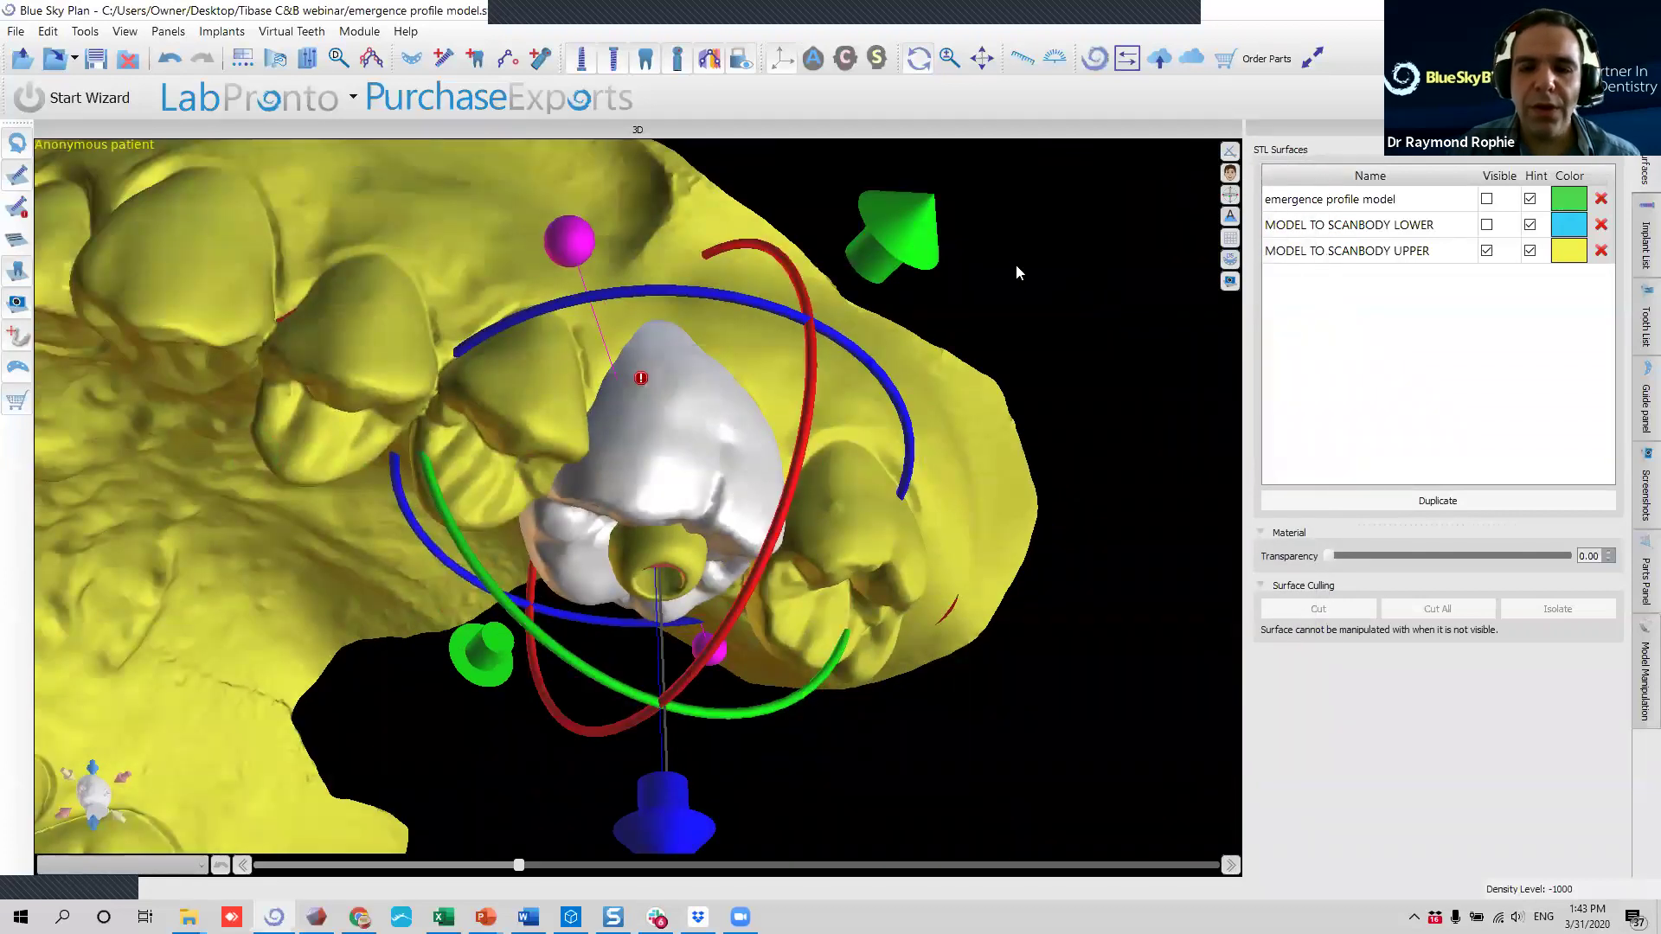
scroll(240, 367, down, 4)
drag(218, 375, 480, 256)
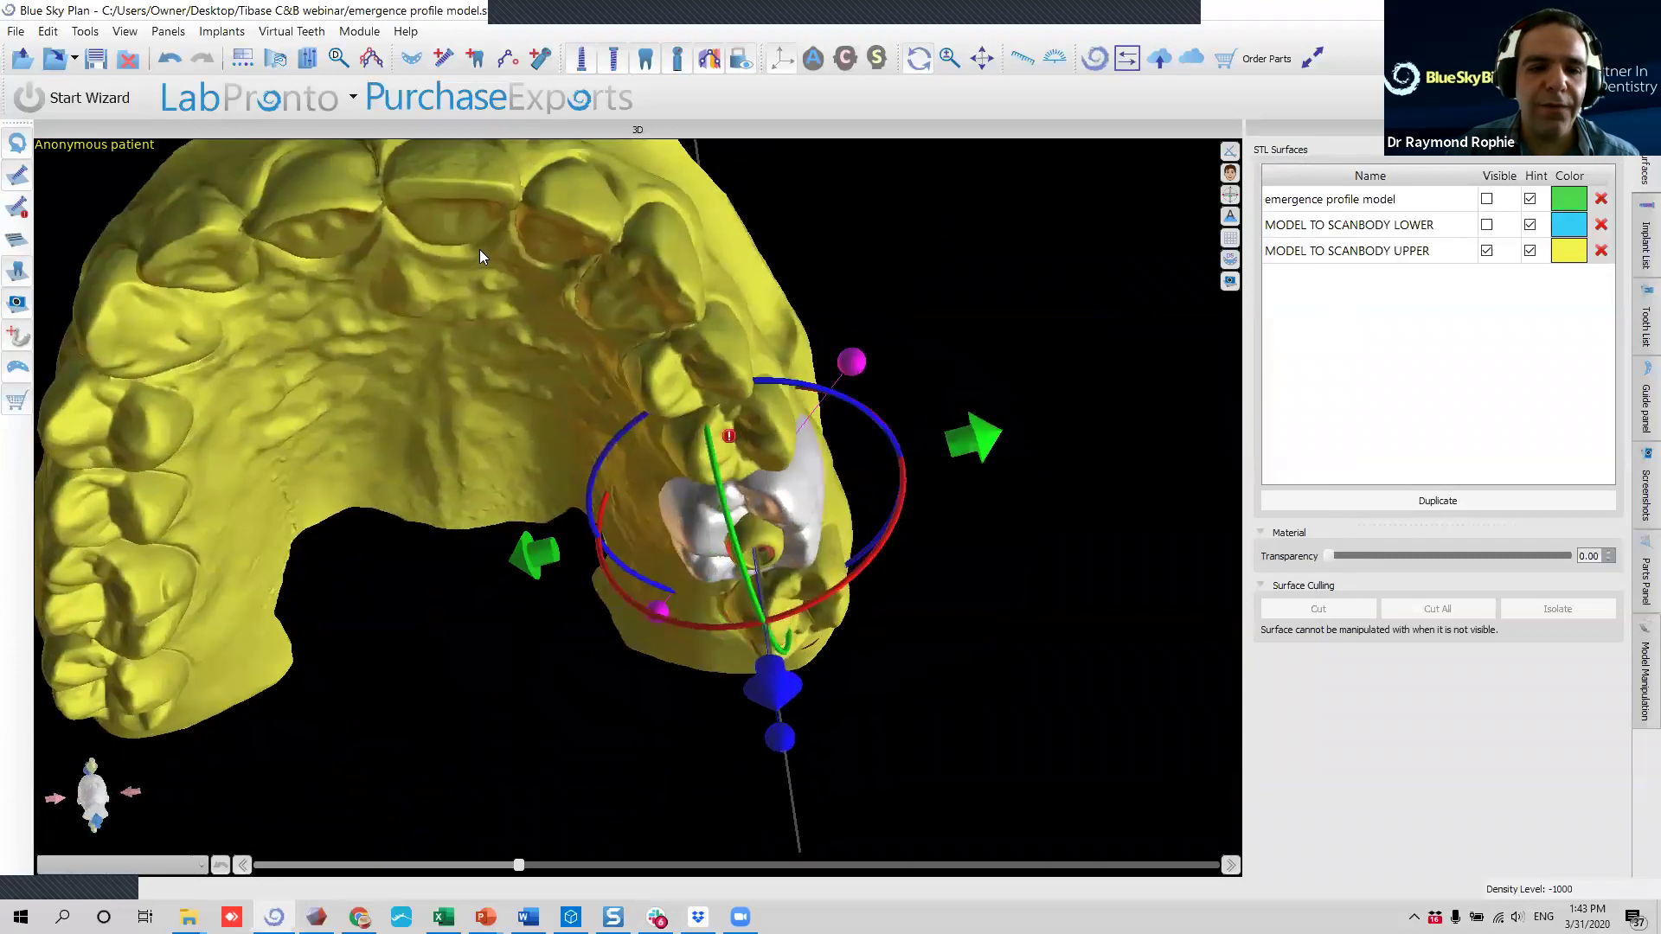
scroll(502, 286, down, 3)
drag(535, 318, 541, 583)
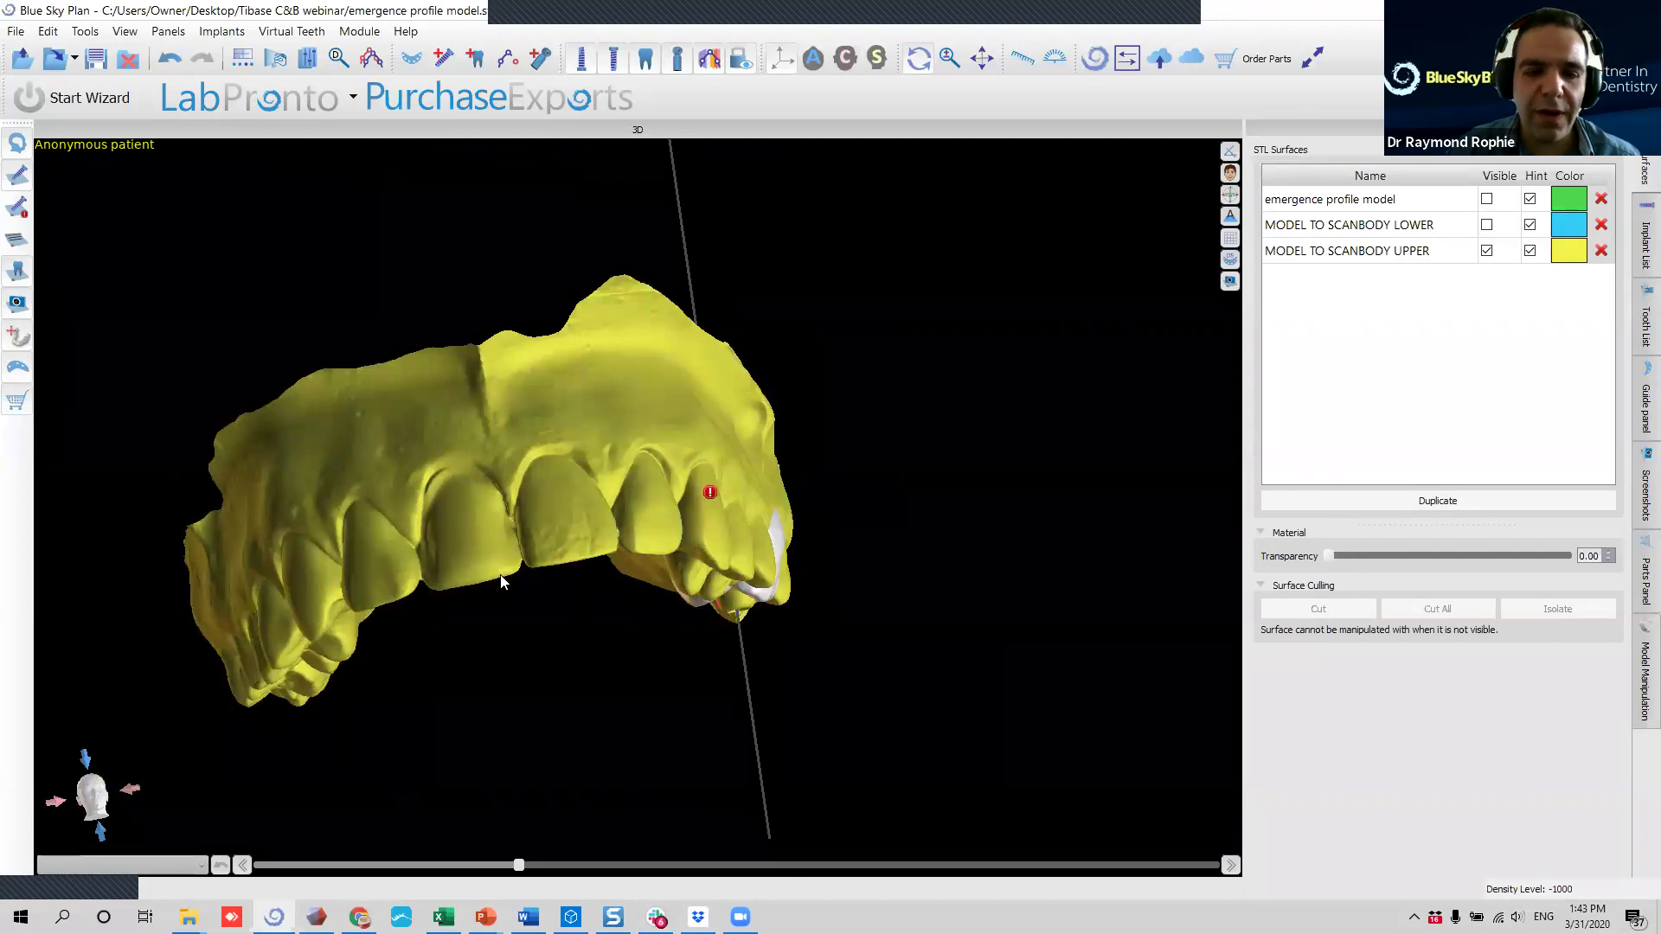
click(1487, 201)
click(1487, 203)
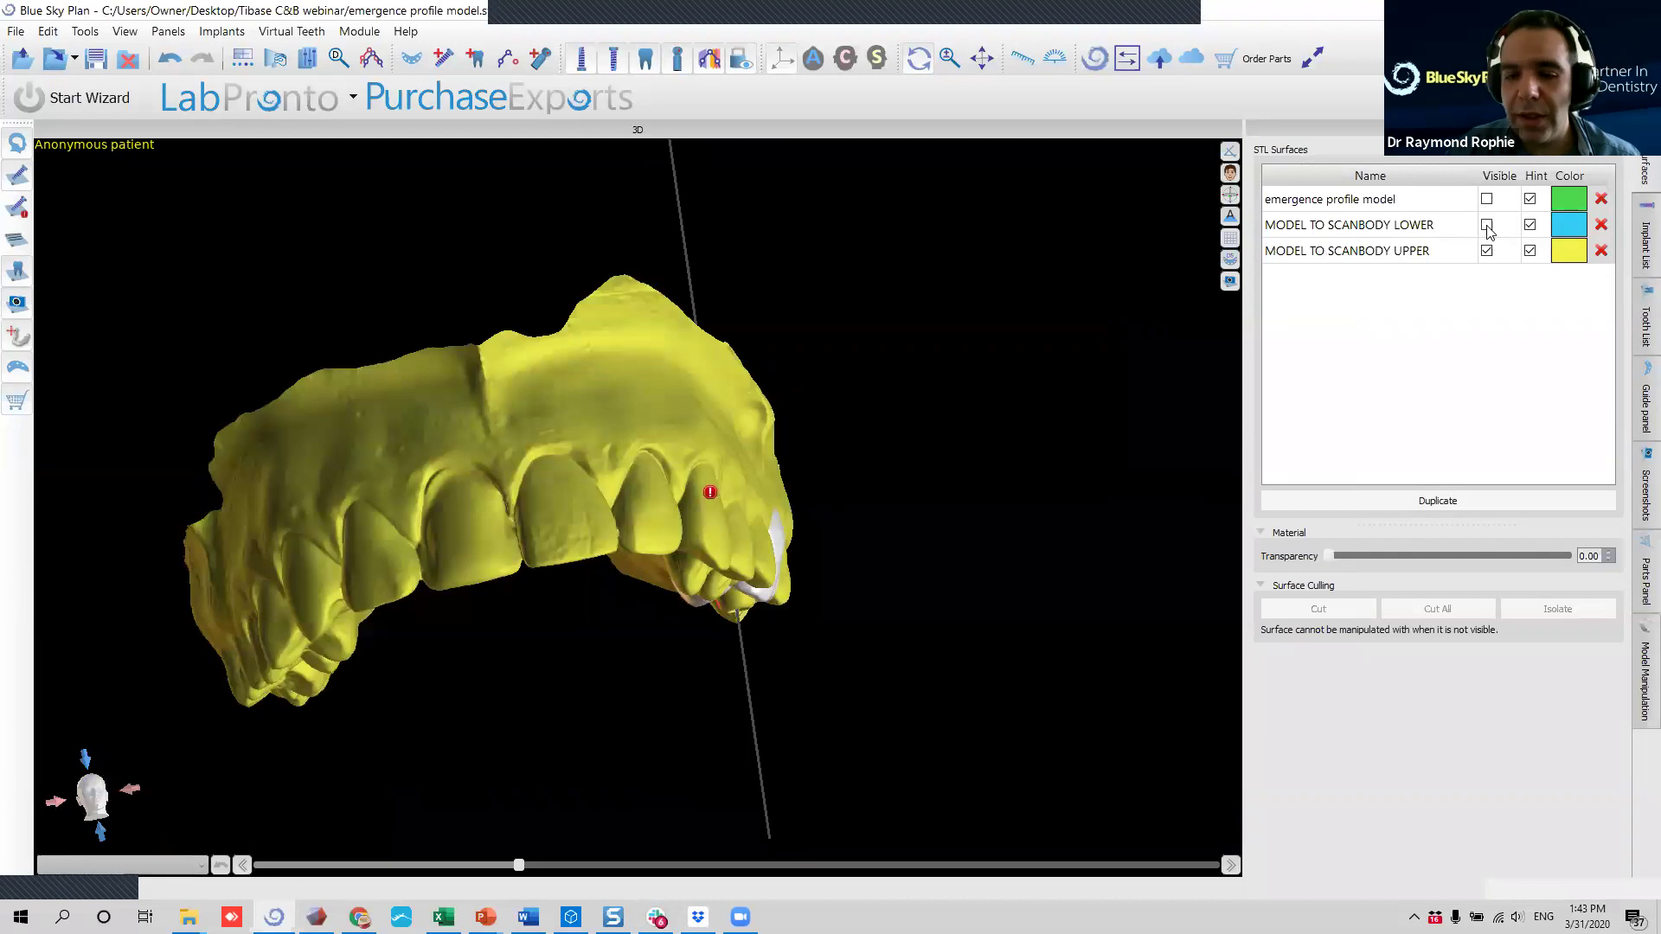
click(1487, 225)
drag(585, 517, 562, 244)
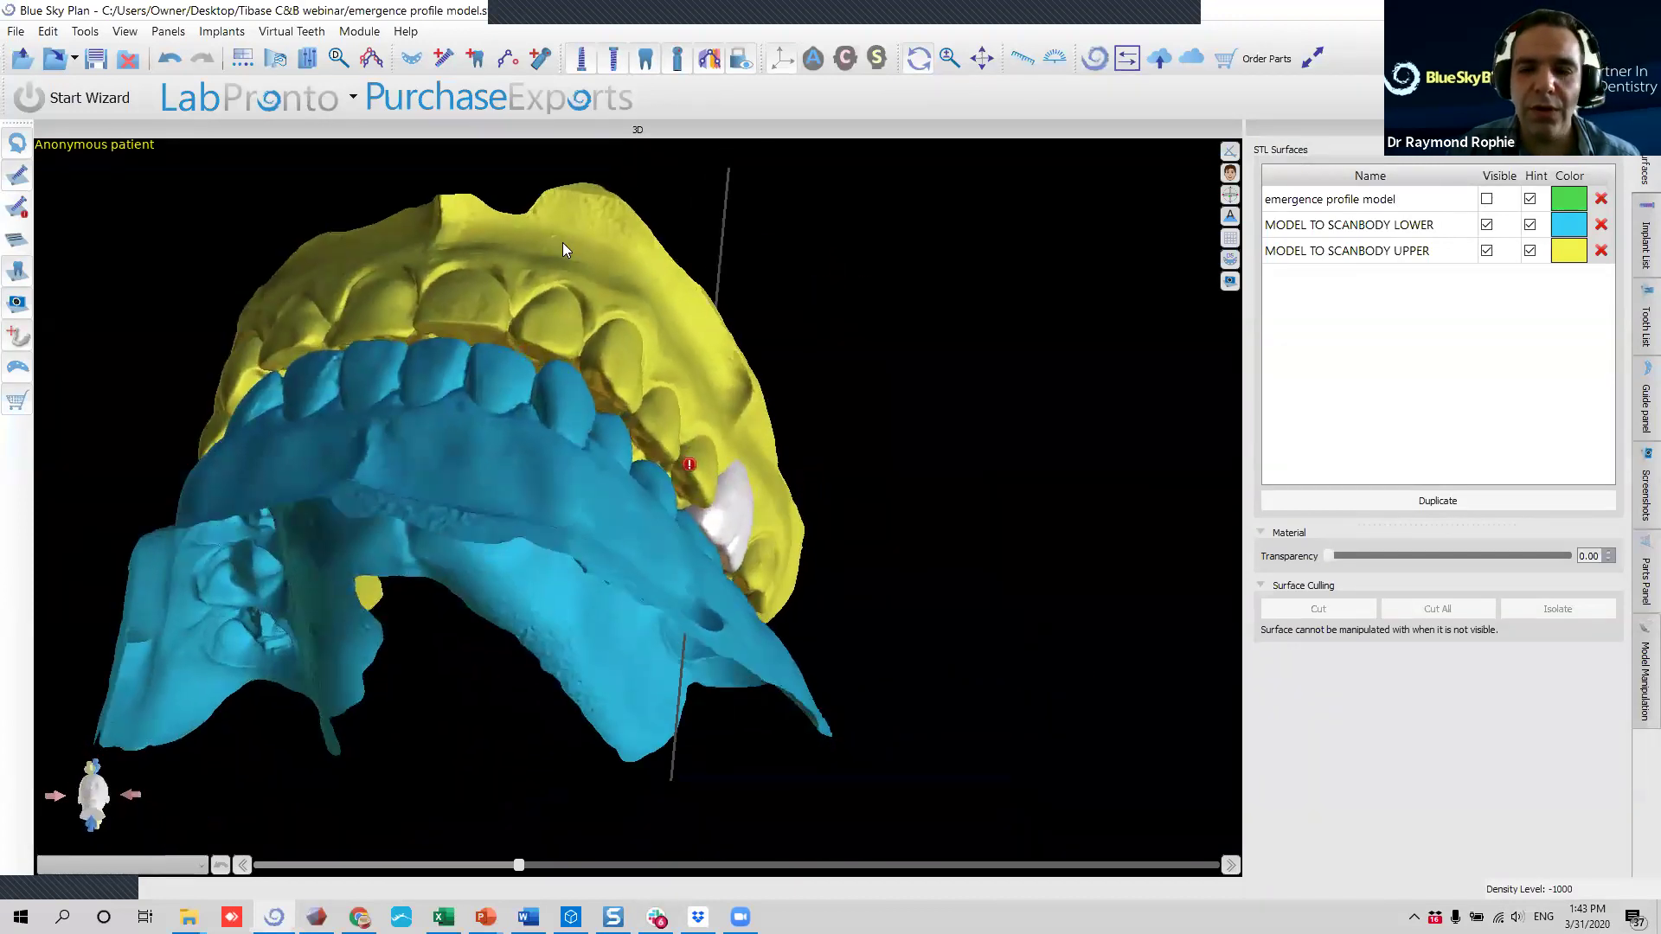
click(1487, 225)
Examine the crown's position over the scan body and between its neighbouring teeth from the occlusal and buccal sides.
drag(861, 335, 877, 190)
drag(1021, 699, 315, 502)
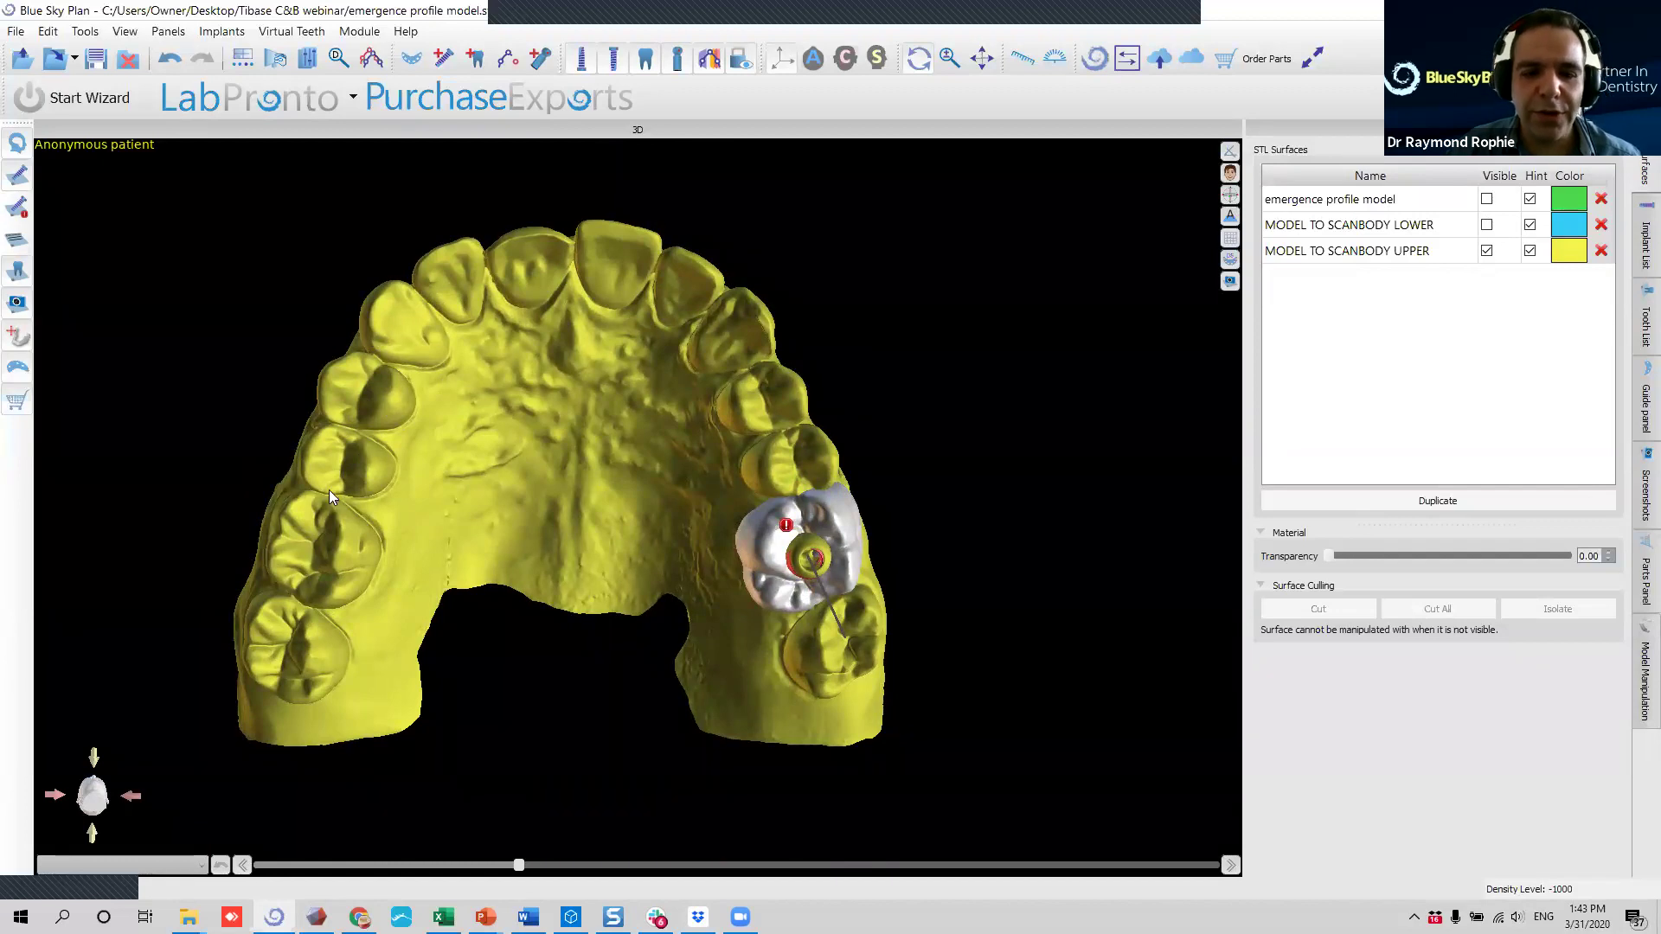
scroll(642, 494, up, 5)
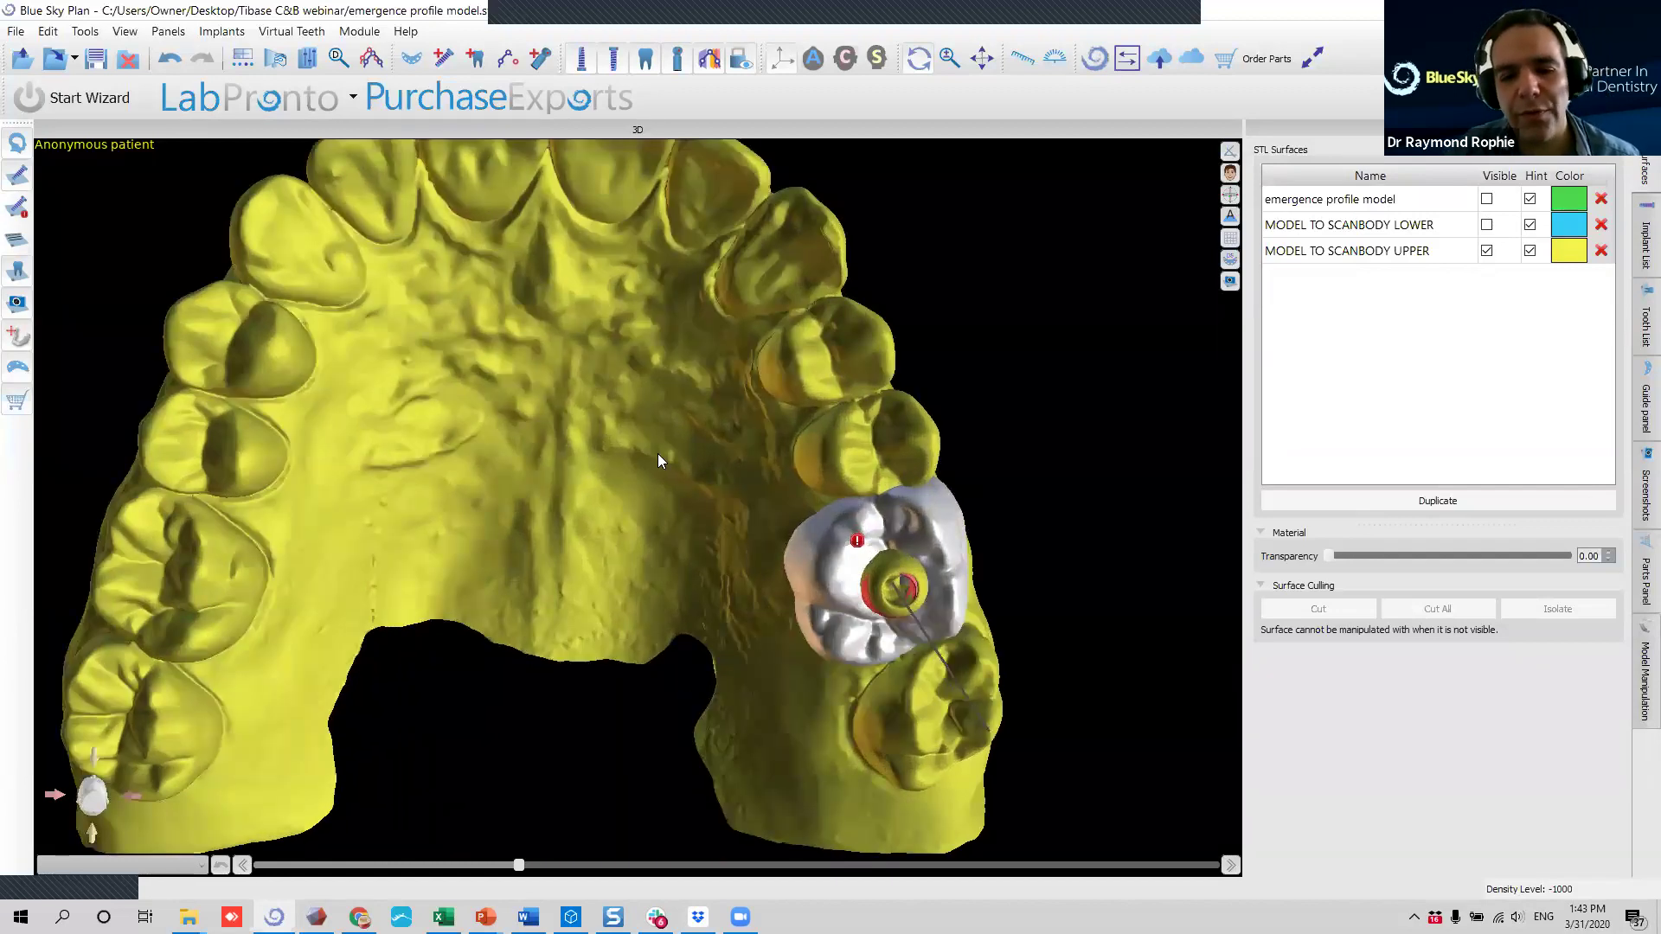
drag(464, 362, 604, 270)
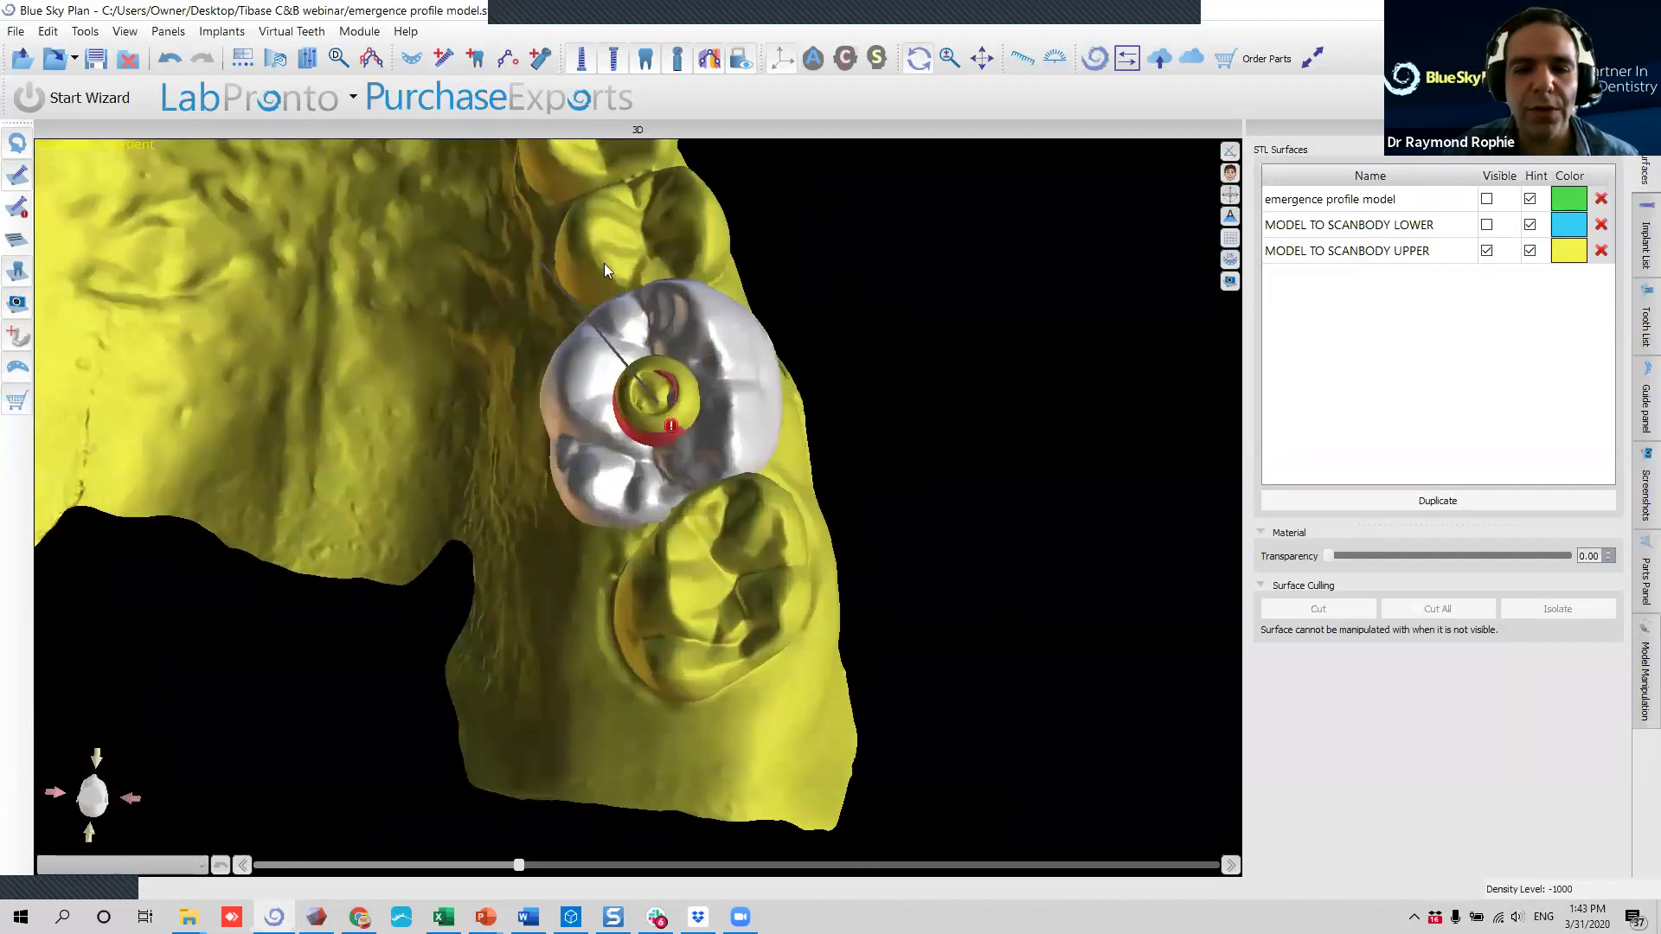
drag(946, 413, 787, 664)
drag(466, 387, 547, 630)
drag(685, 568, 683, 337)
drag(455, 246, 306, 411)
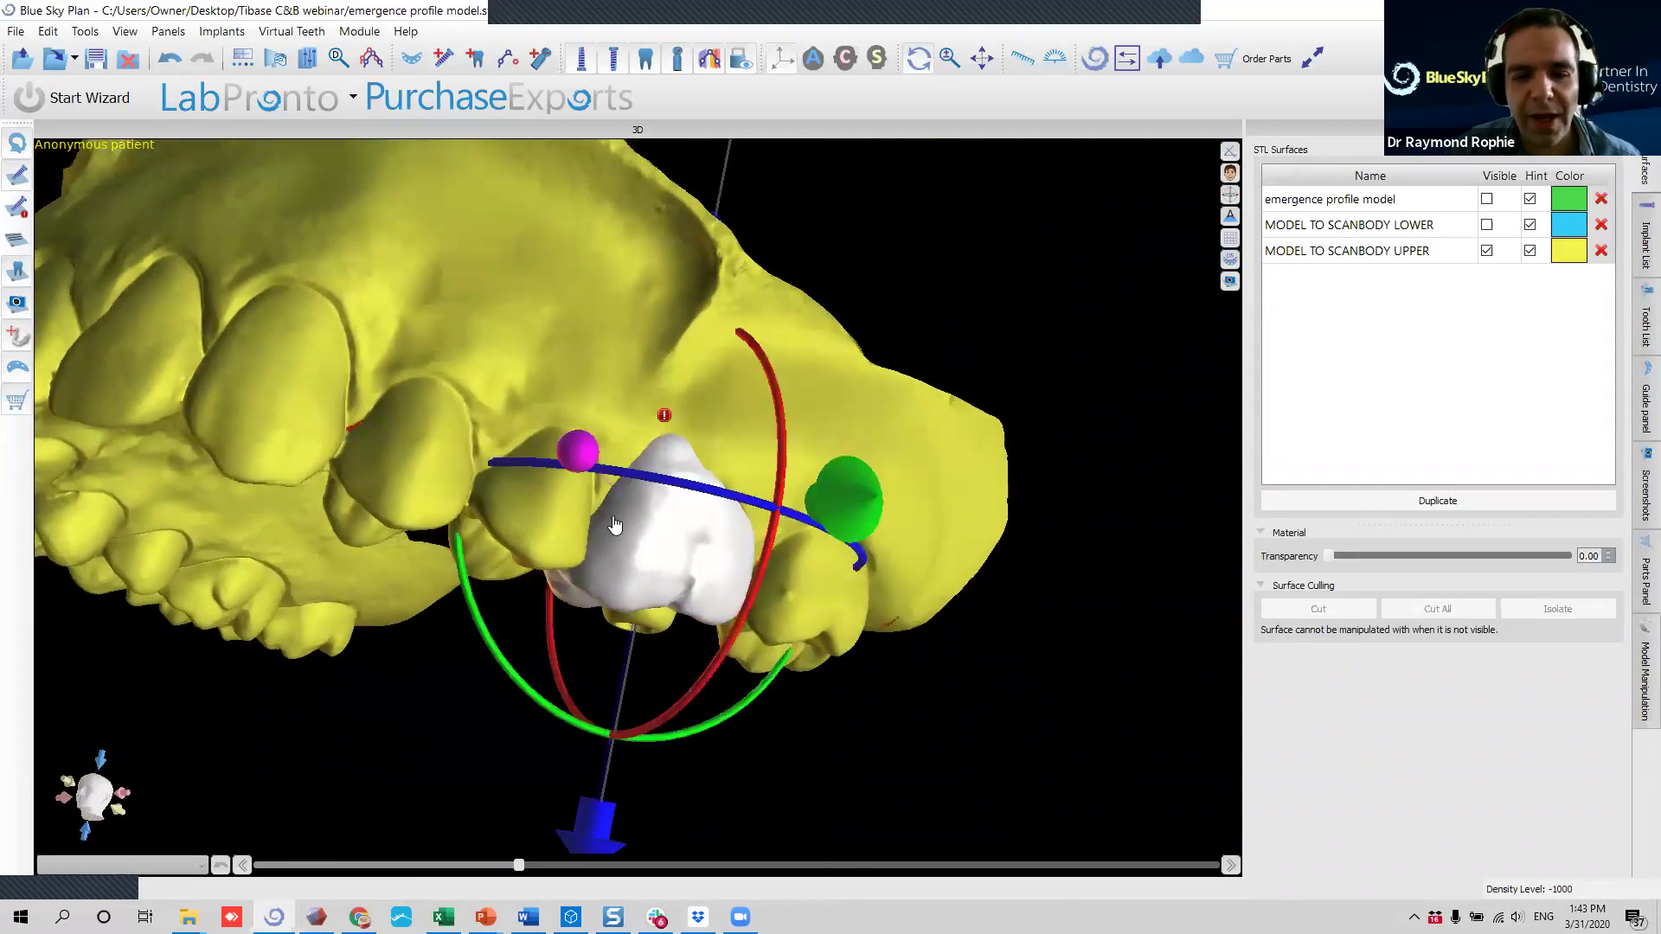
click(660, 618)
drag(1120, 341, 873, 377)
drag(424, 754, 691, 394)
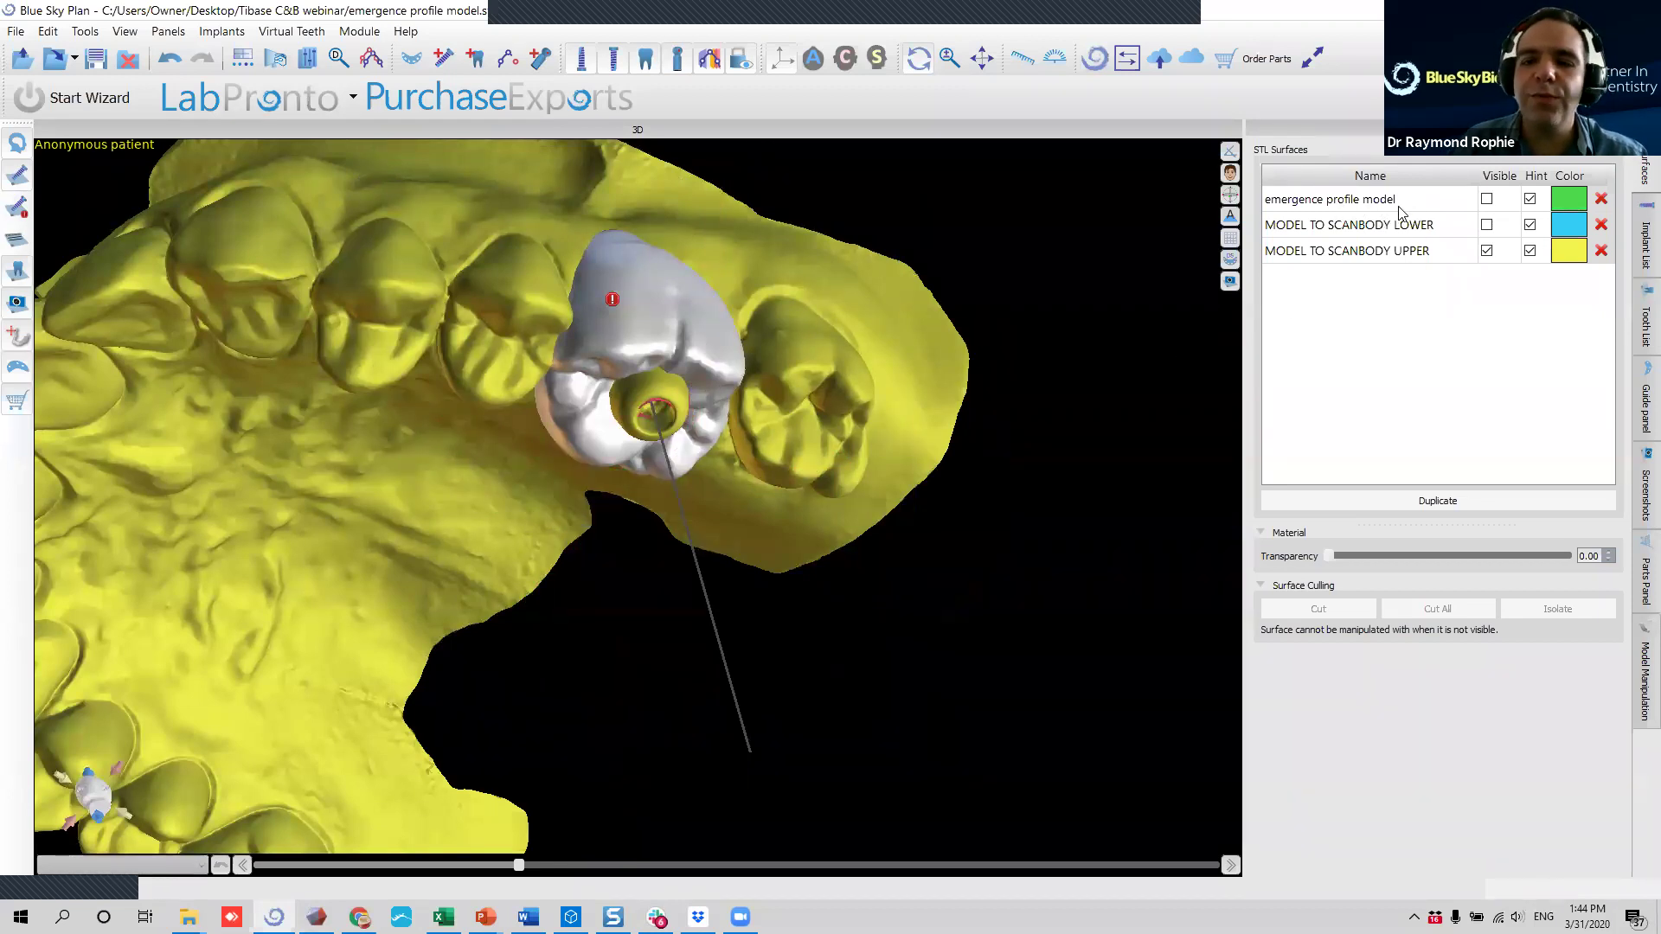
Show the emergence profile model in place of MODEL TO SCANBODY UPPER, and hide the scanbody so only the crown remains over it.
click(1487, 251)
click(1487, 199)
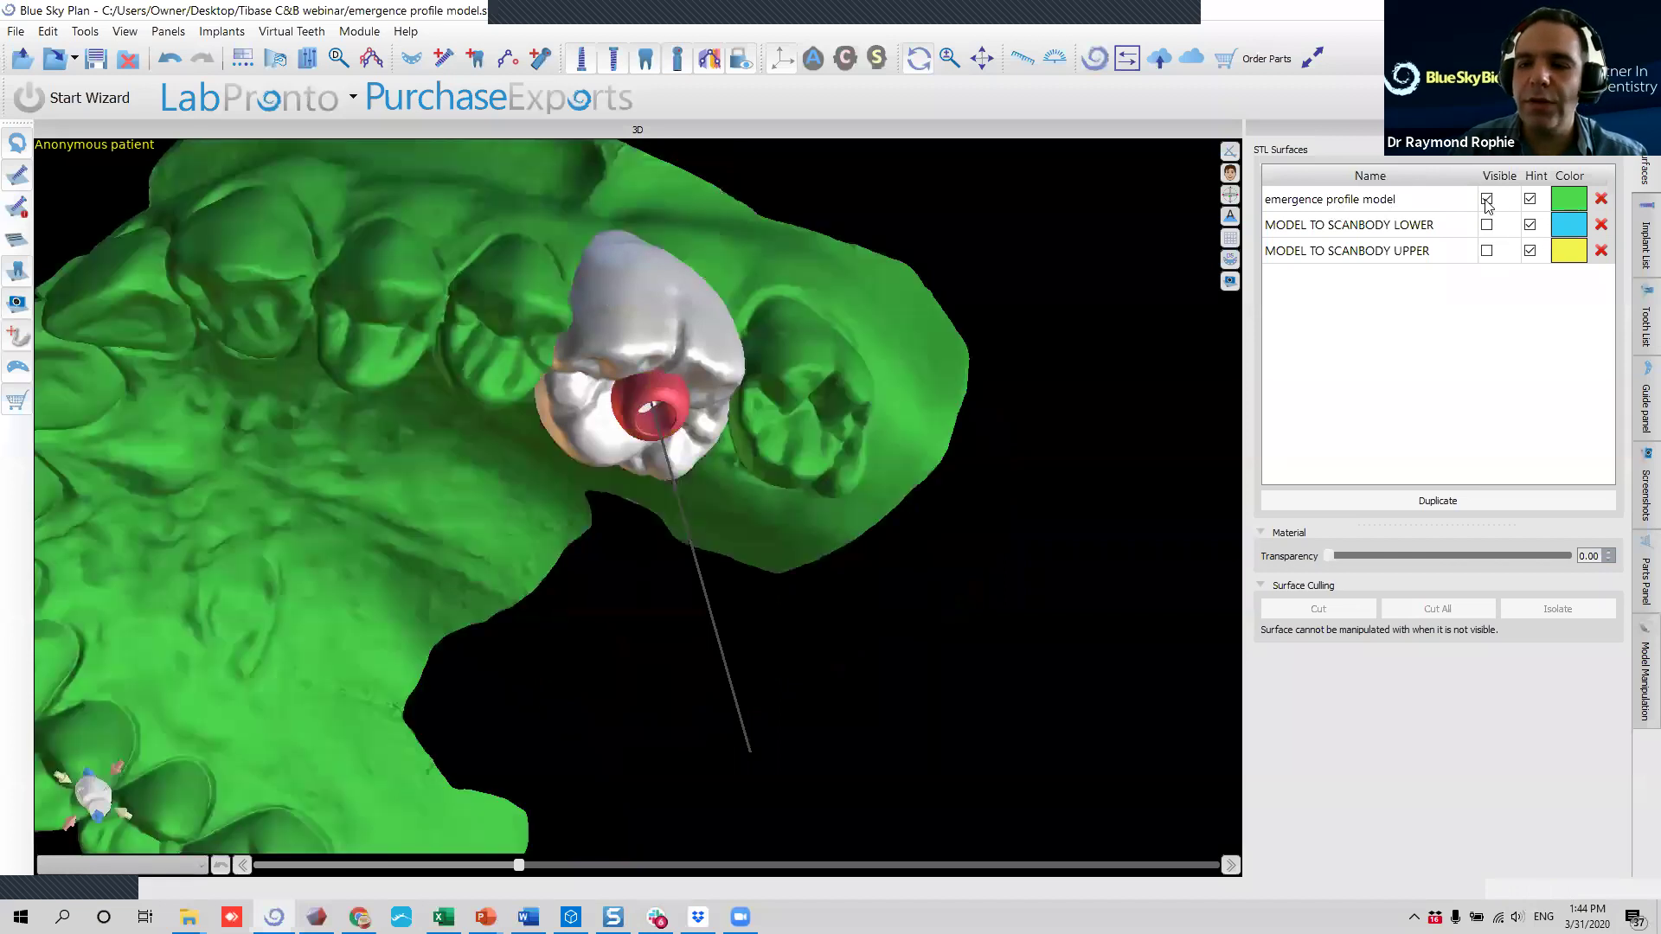
drag(874, 309, 741, 604)
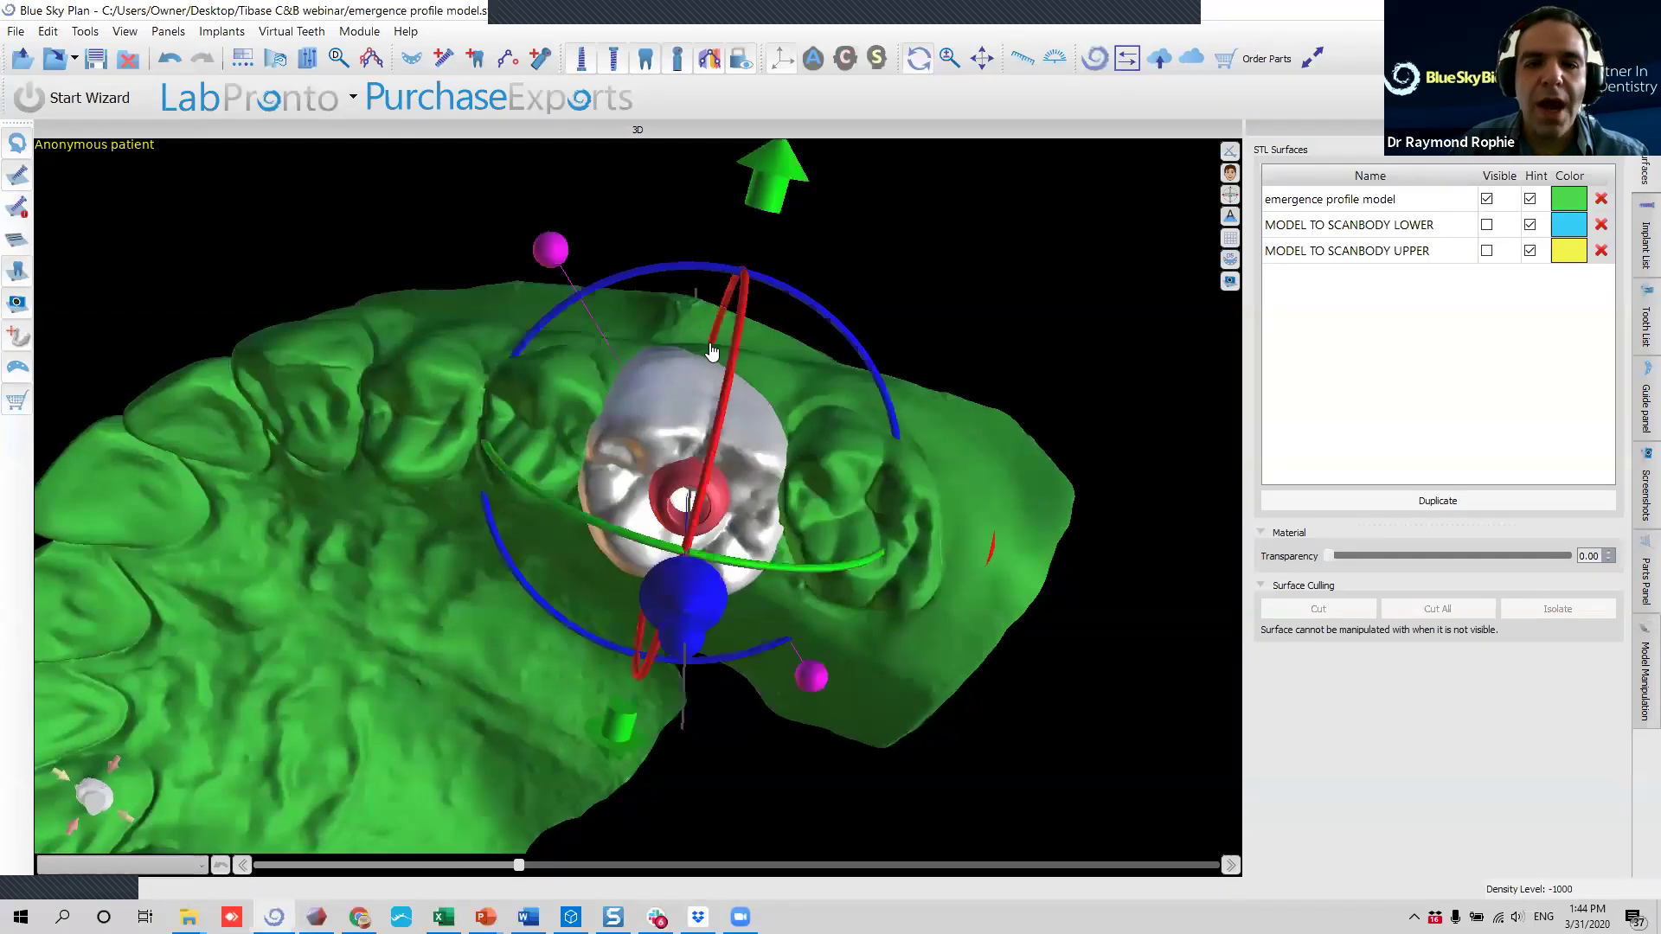
click(674, 68)
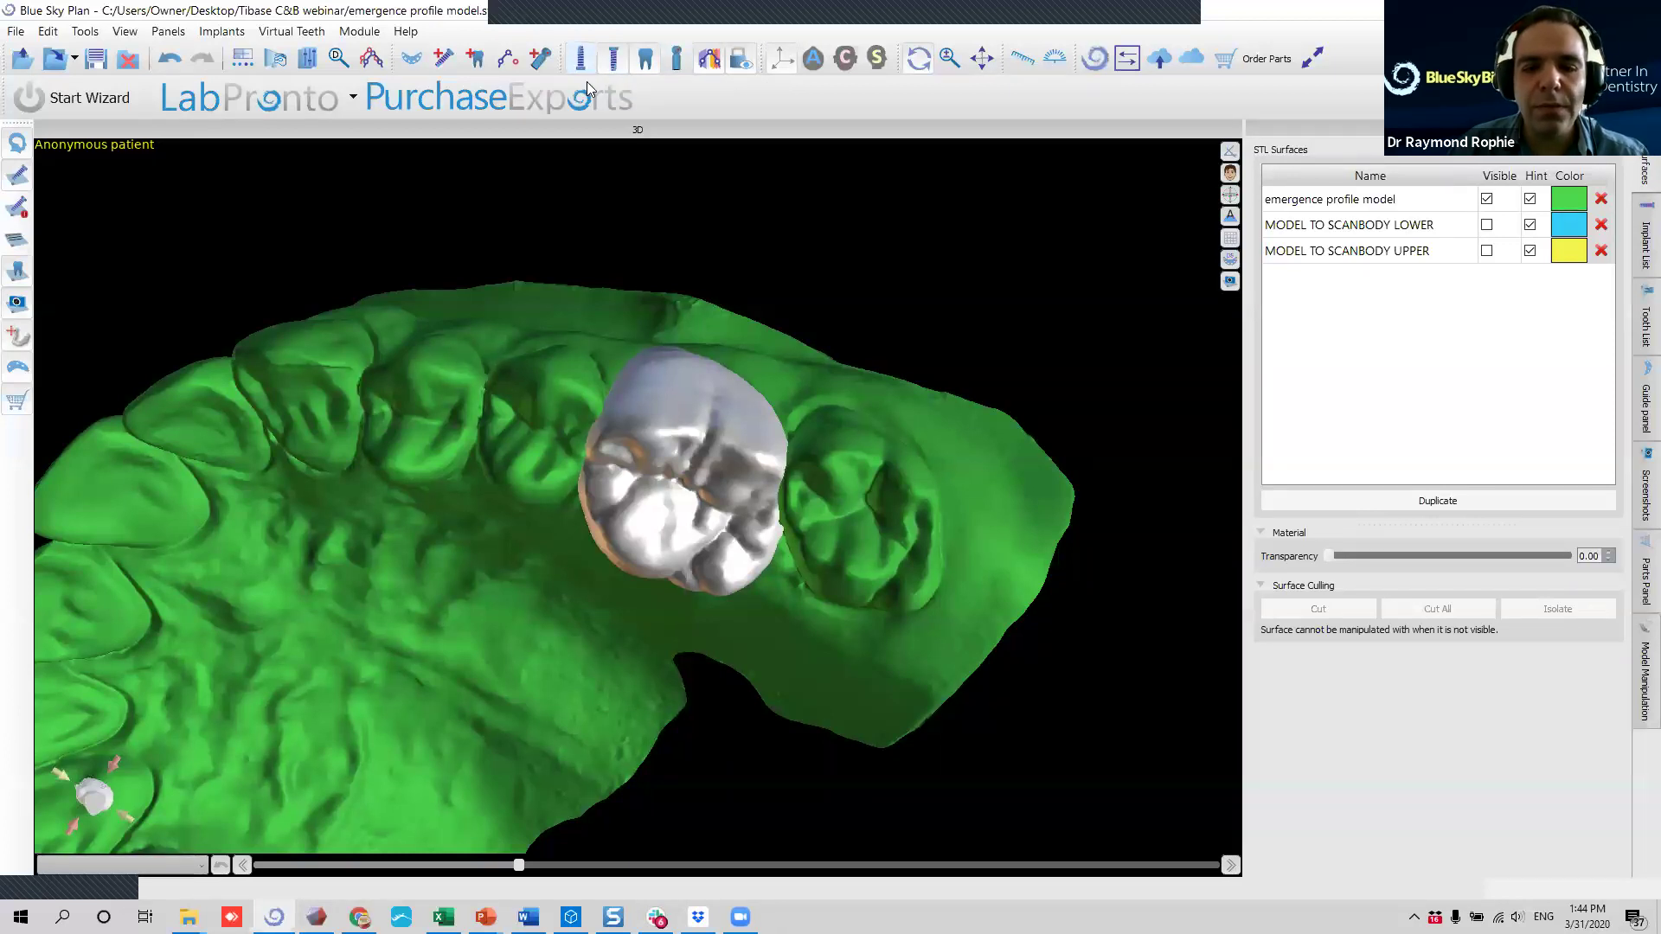
Examine the crown's fit in the emergence profile model and its height relative to the adjacent teeth from several angles.
drag(796, 240, 782, 751)
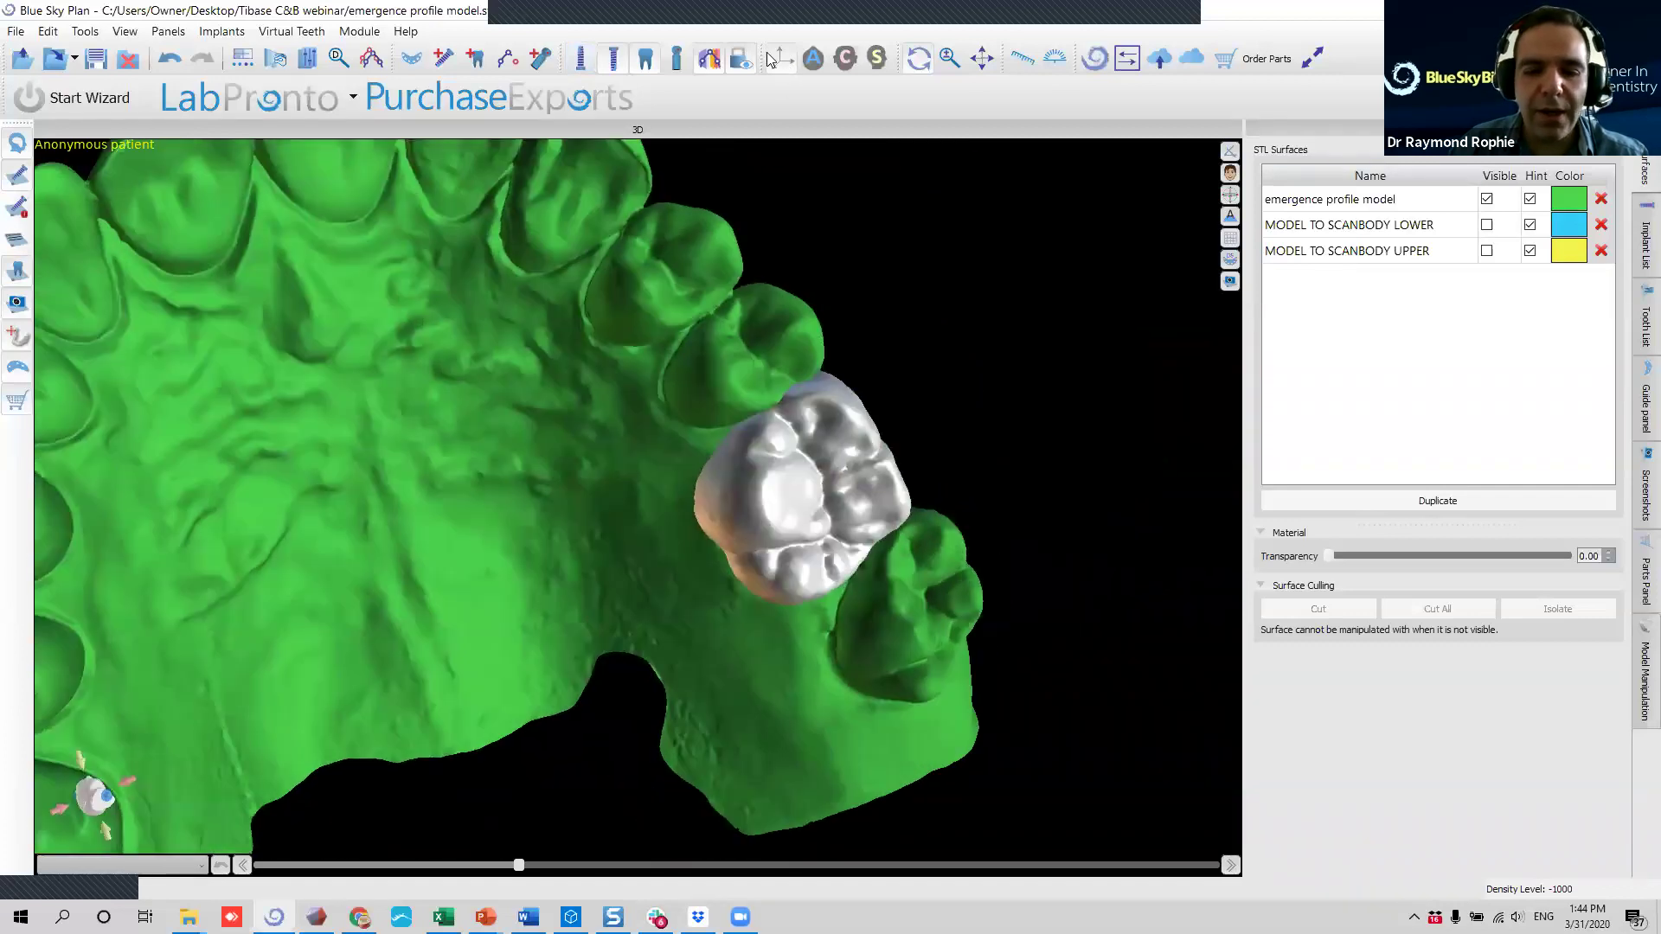
drag(717, 666, 771, 643)
mouse_move(831, 443)
drag(530, 637, 638, 567)
mouse_move(749, 500)
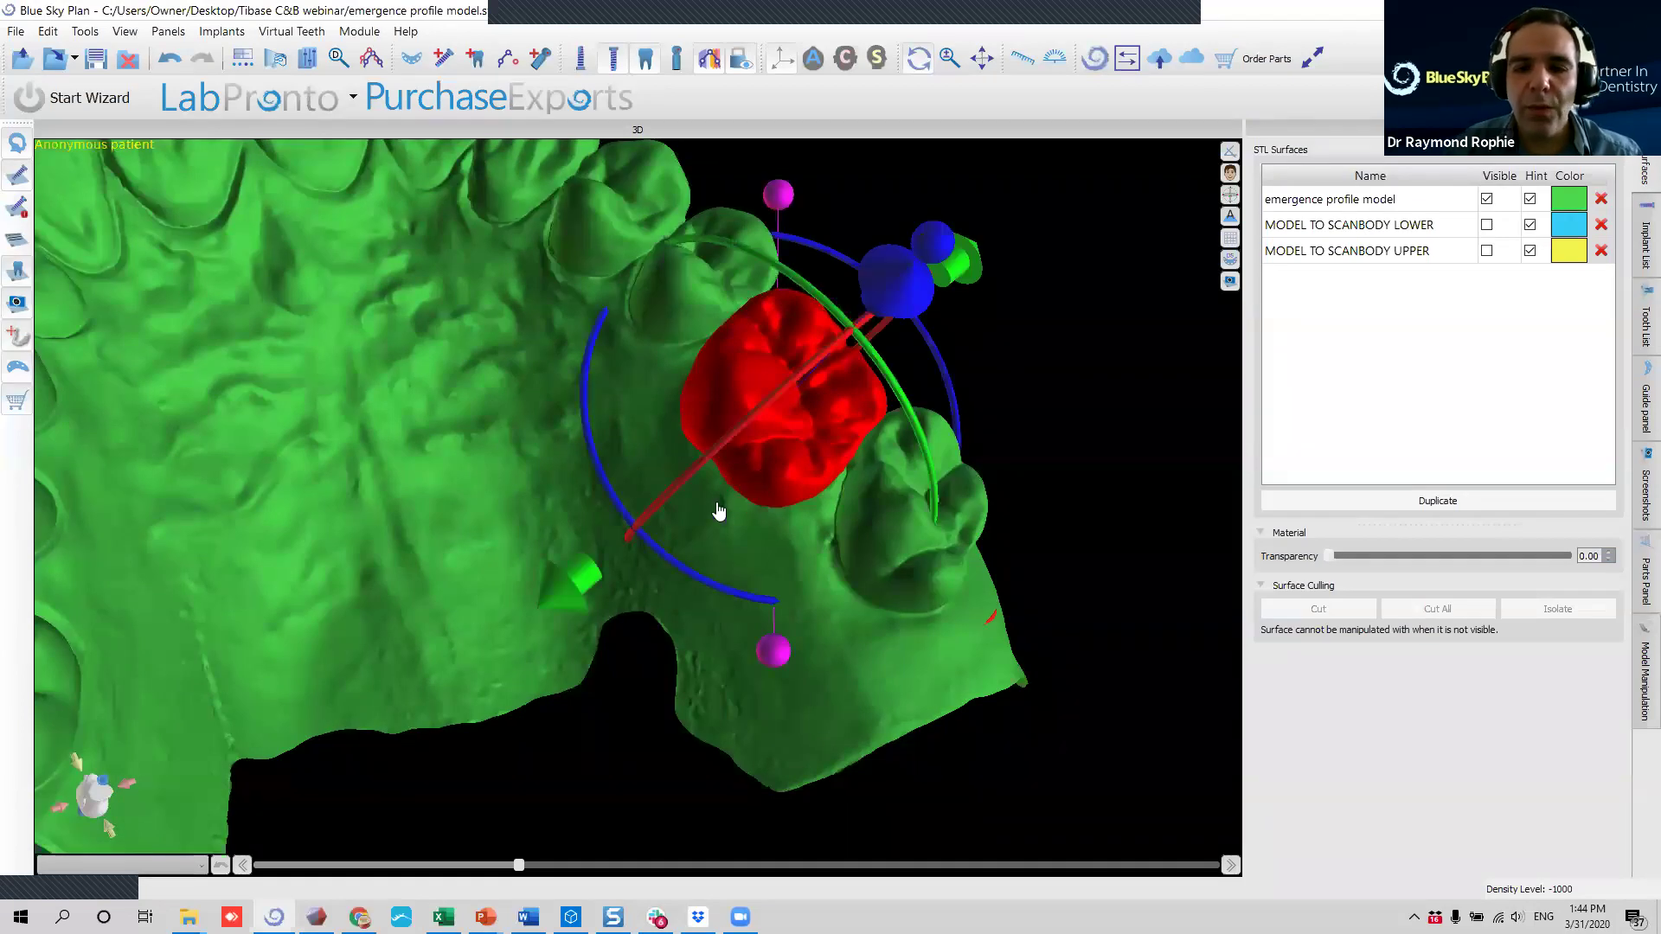
drag(1122, 420, 1053, 720)
mouse_move(765, 602)
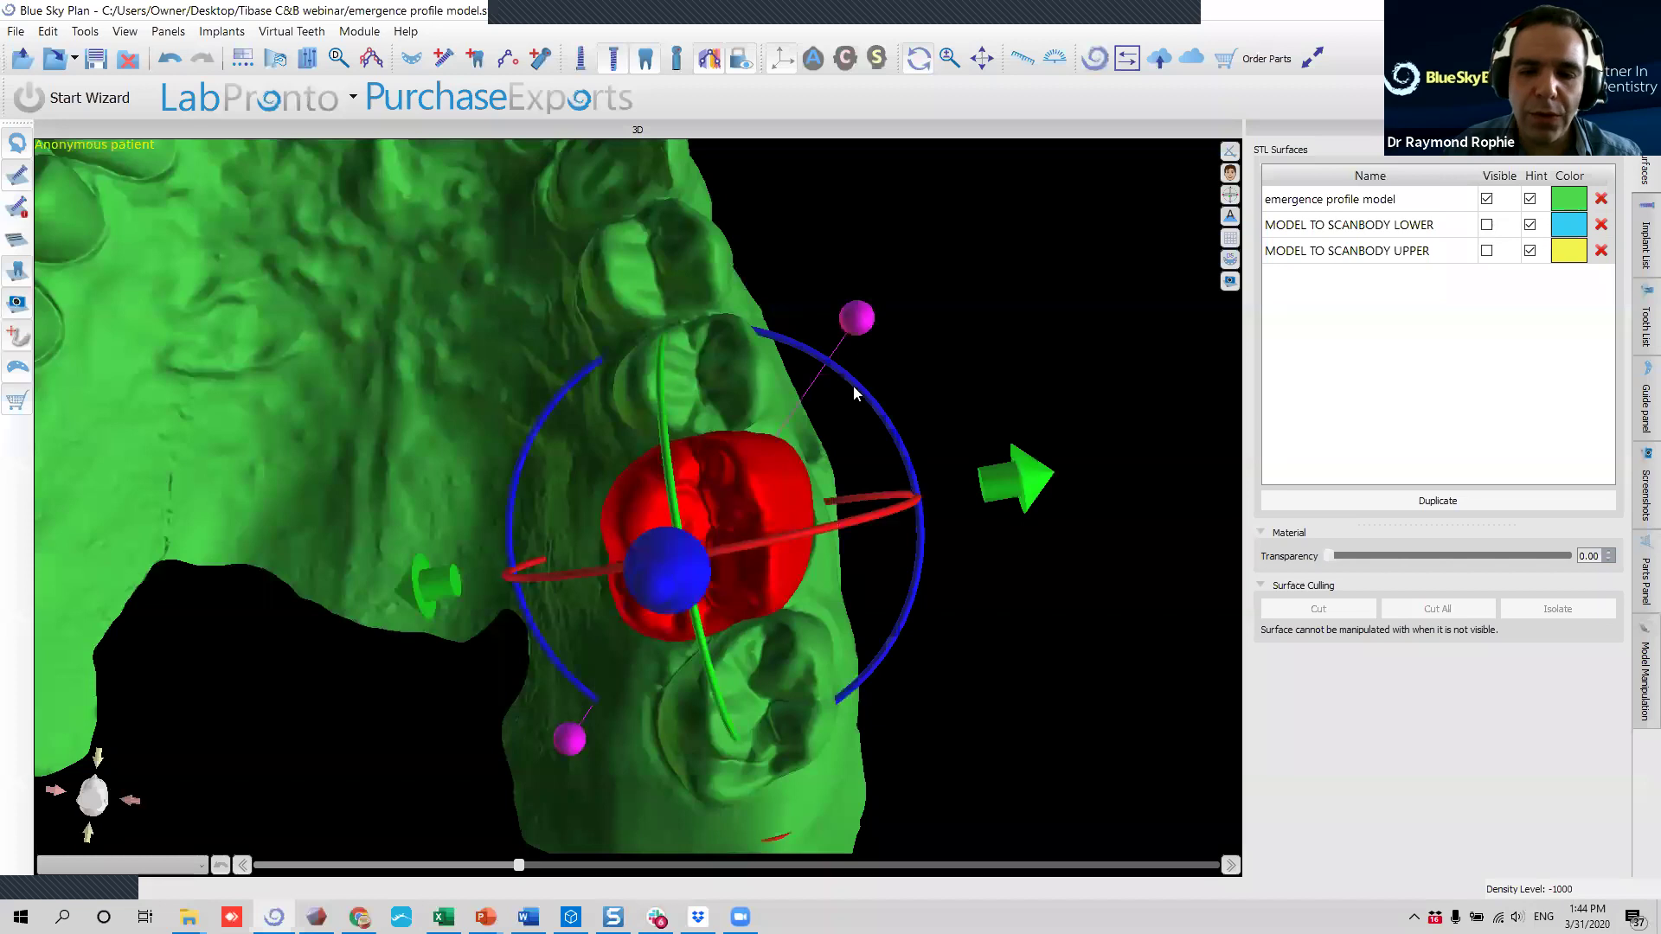
drag(476, 808, 817, 332)
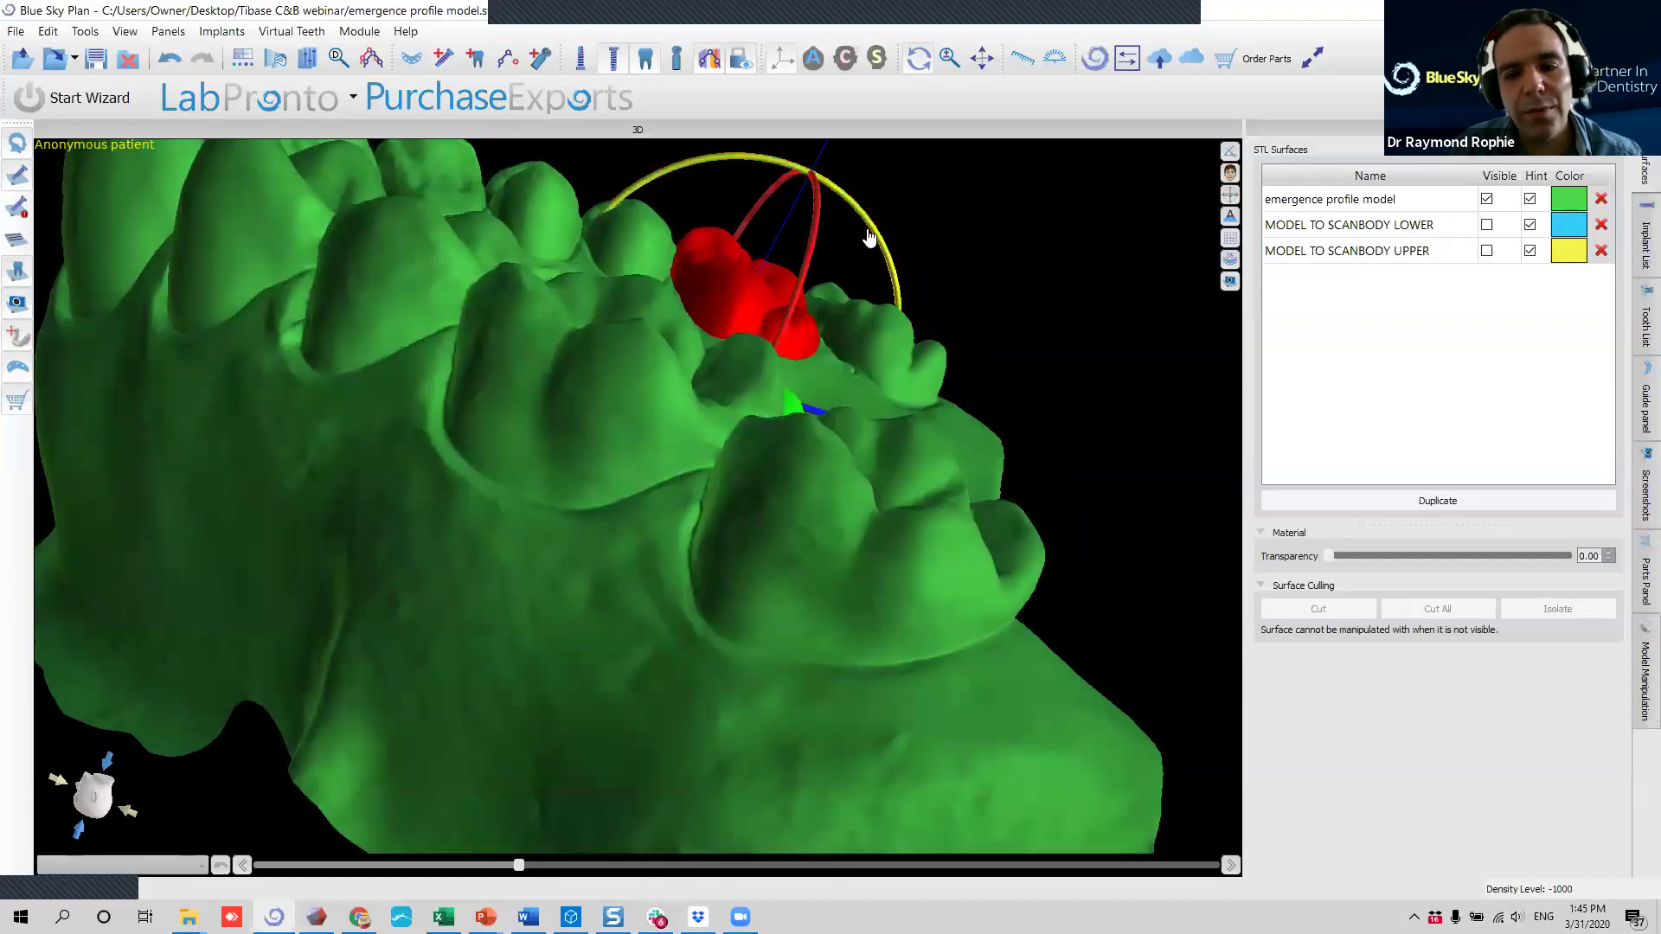
drag(1001, 263, 903, 694)
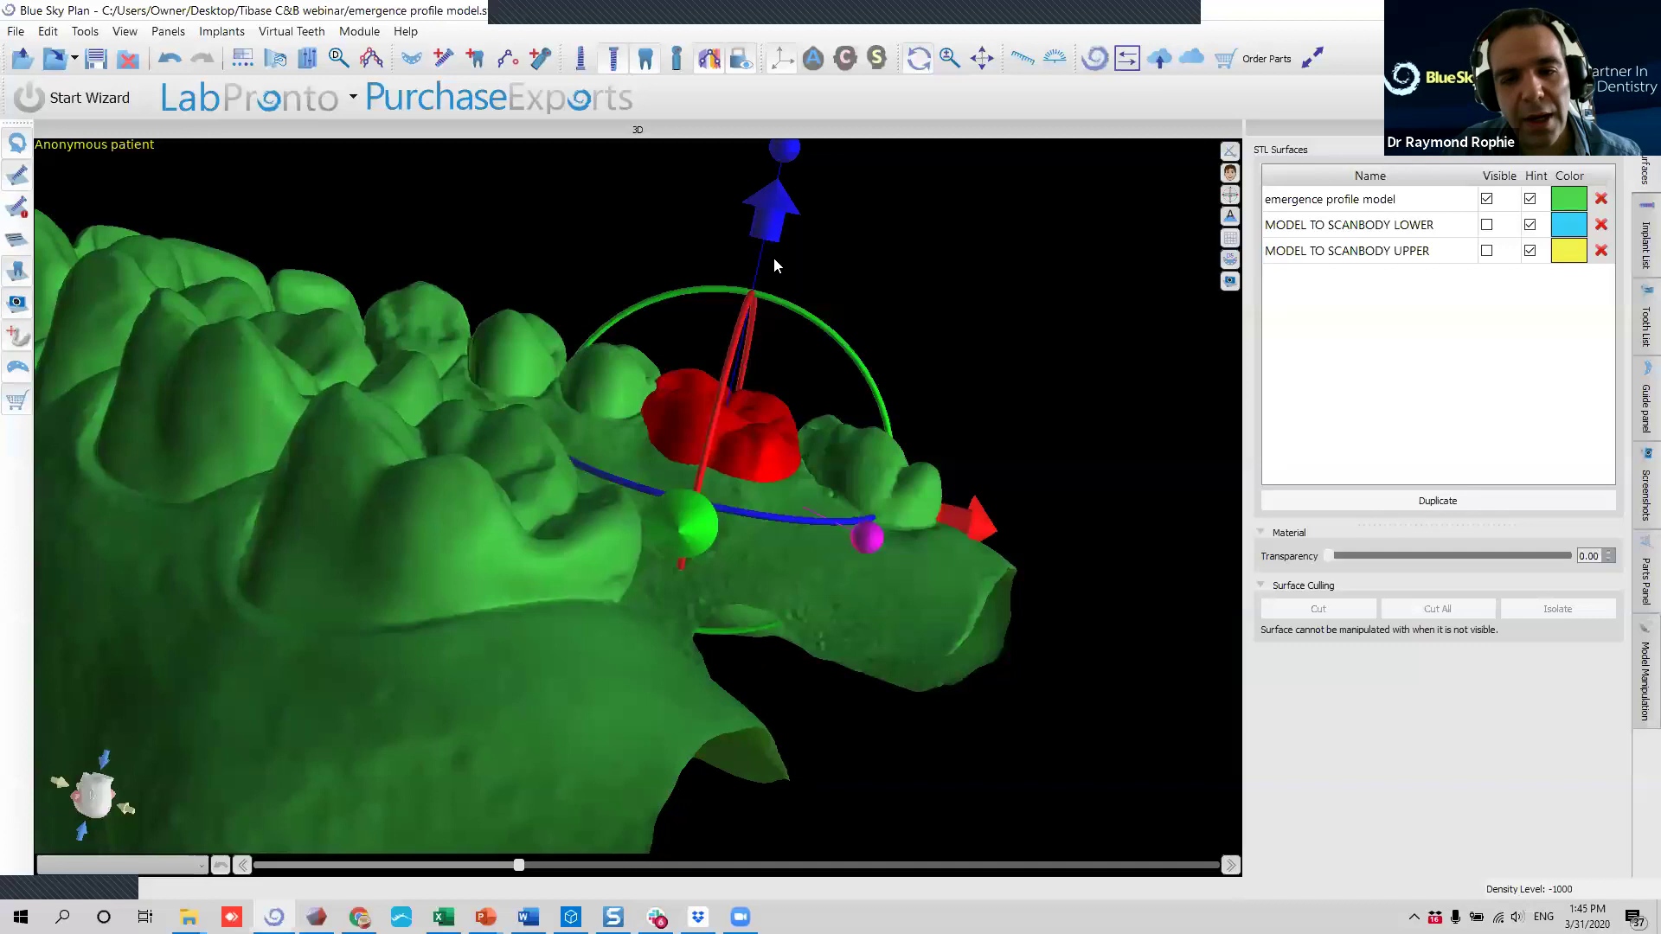
Nudge the crown slightly in the occlusal and distal directions, tilt its occlusal end buccally, and shift it slightly buccally.
drag(768, 231, 771, 223)
drag(959, 521, 965, 523)
drag(1028, 579, 578, 493)
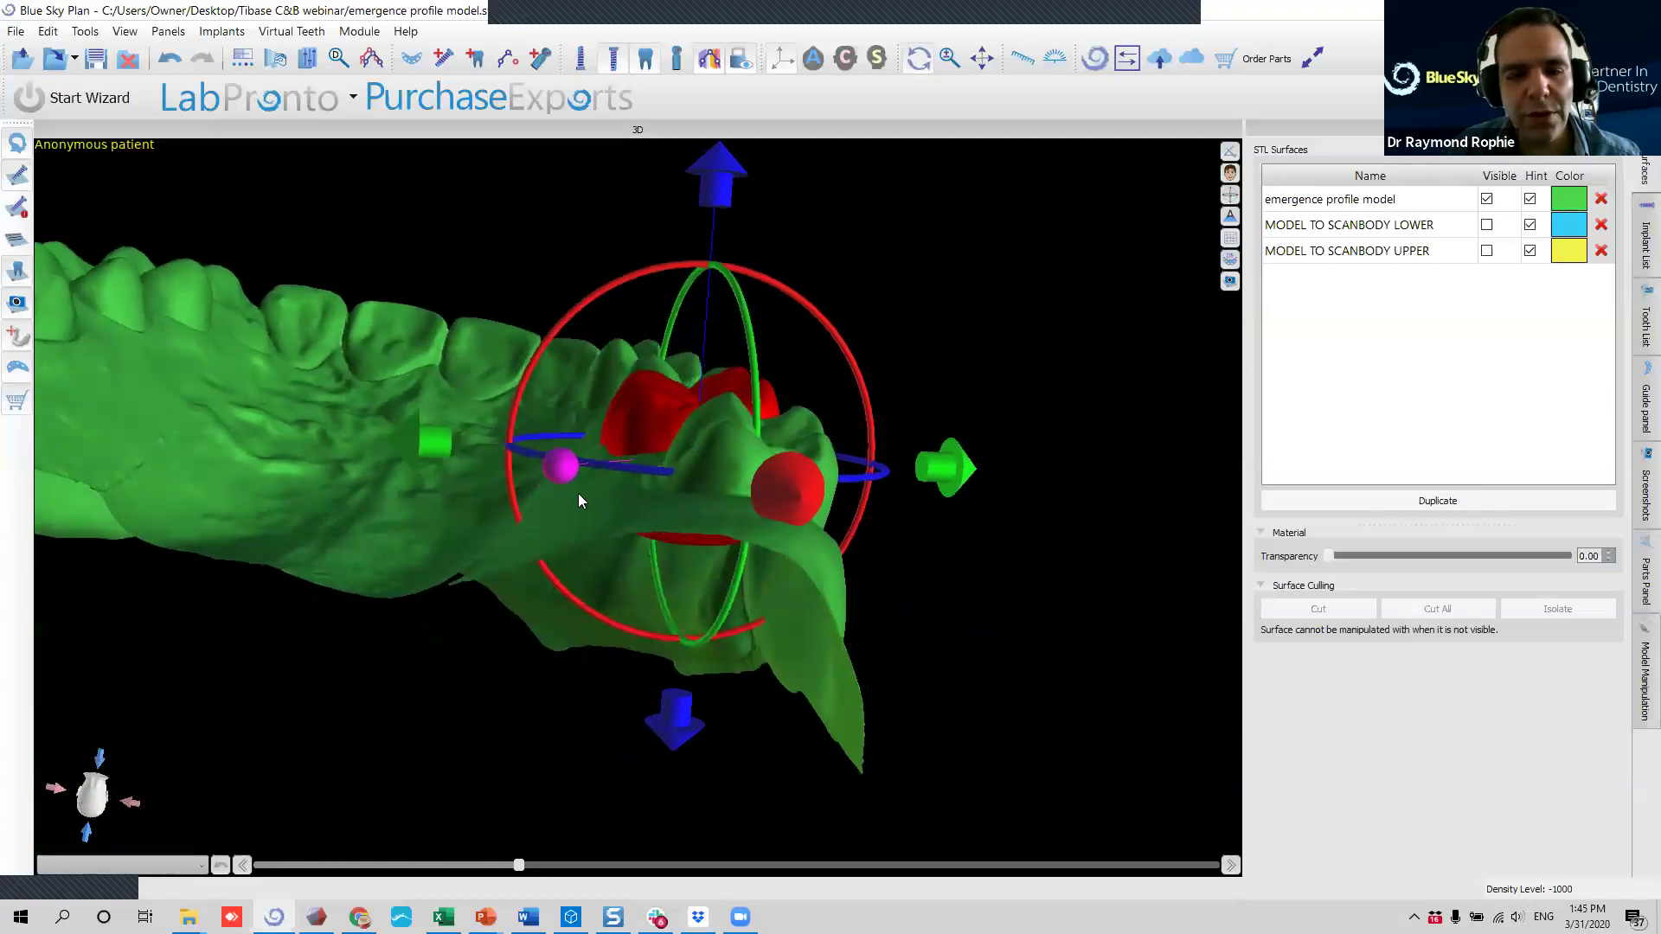
drag(829, 331, 870, 385)
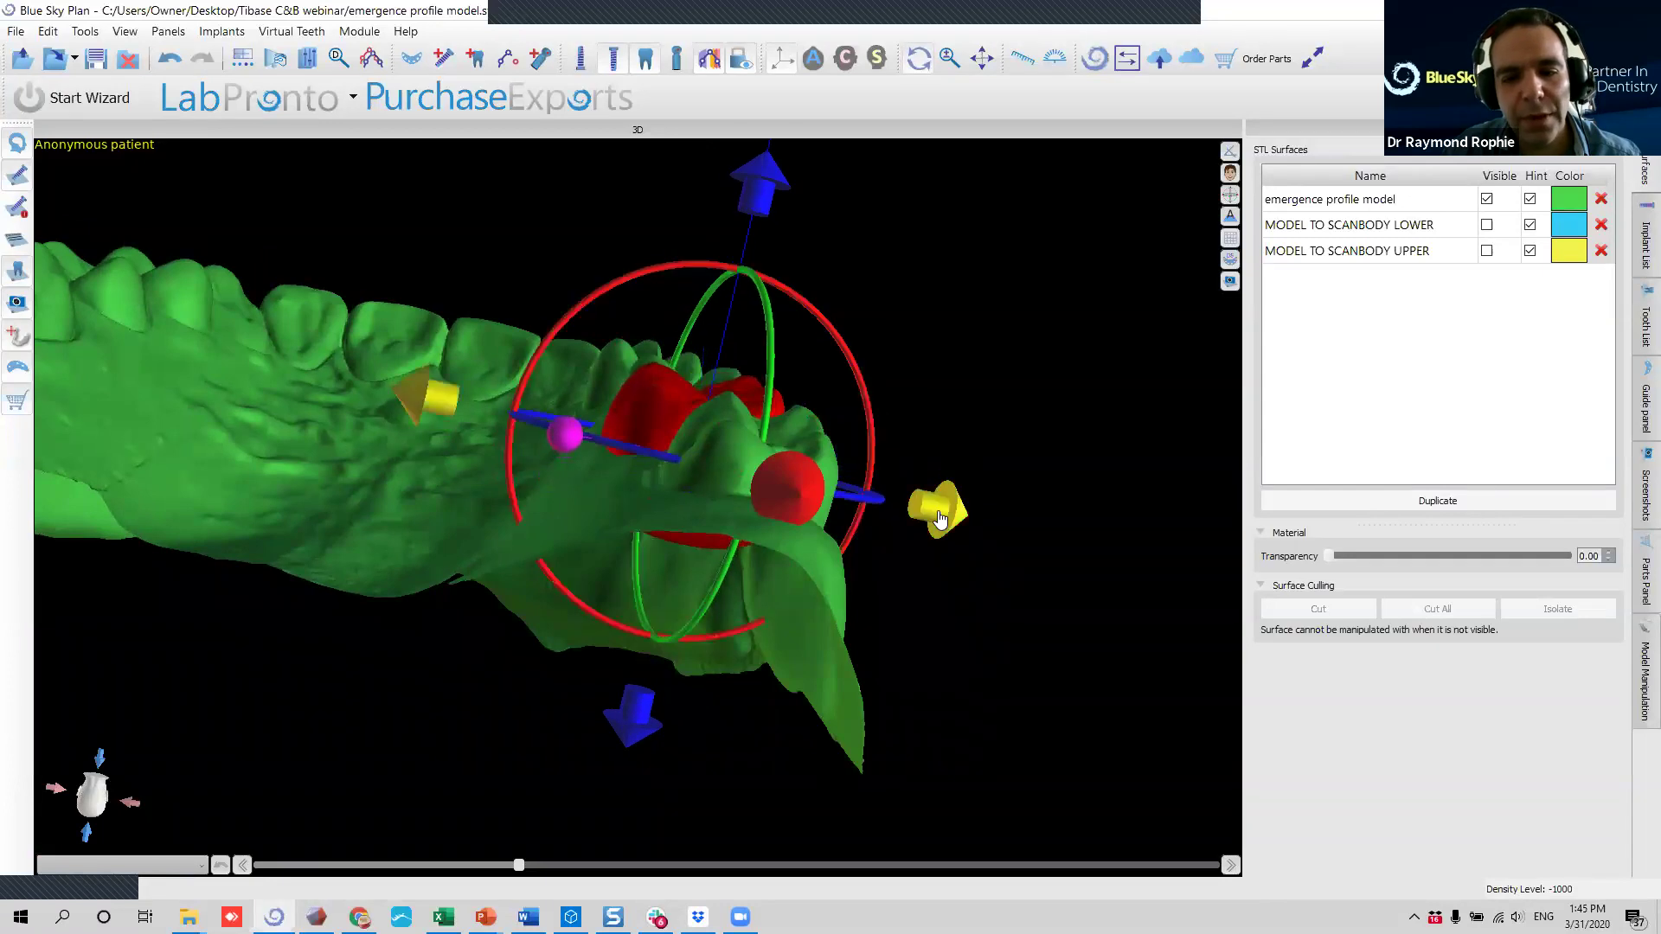
drag(940, 518, 949, 519)
drag(950, 308, 706, 665)
drag(922, 500, 822, 458)
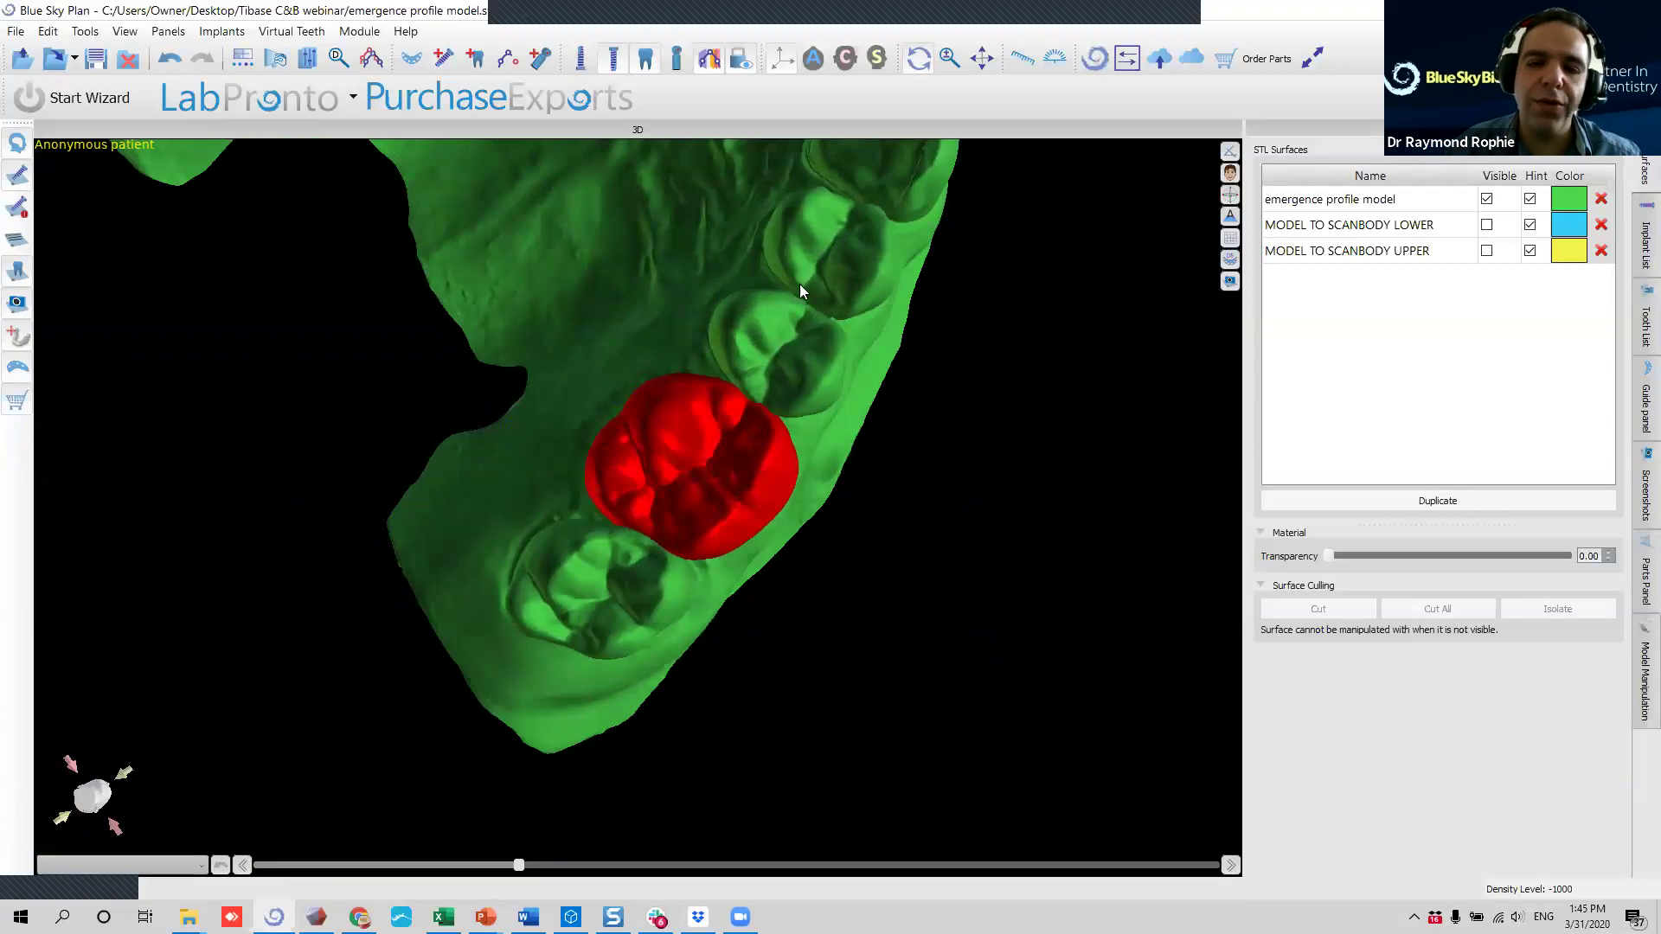
Rotate the crown slightly about its long axis and compare its alignment with the molars on the opposite side of the arch.
click(683, 454)
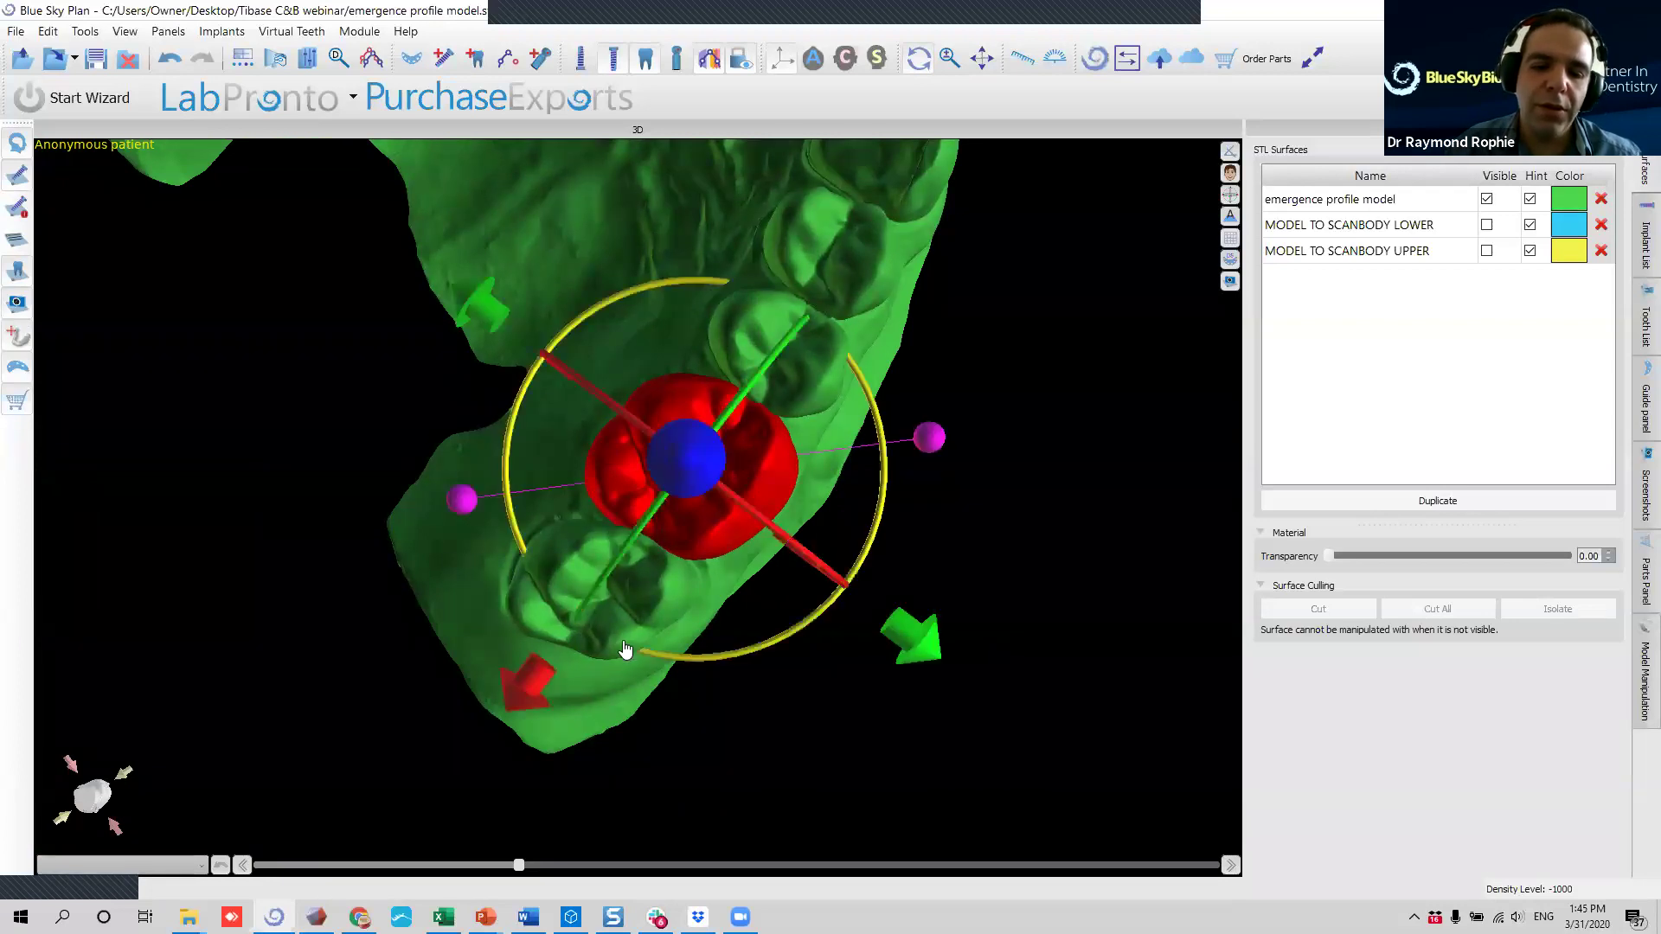
drag(658, 655, 640, 655)
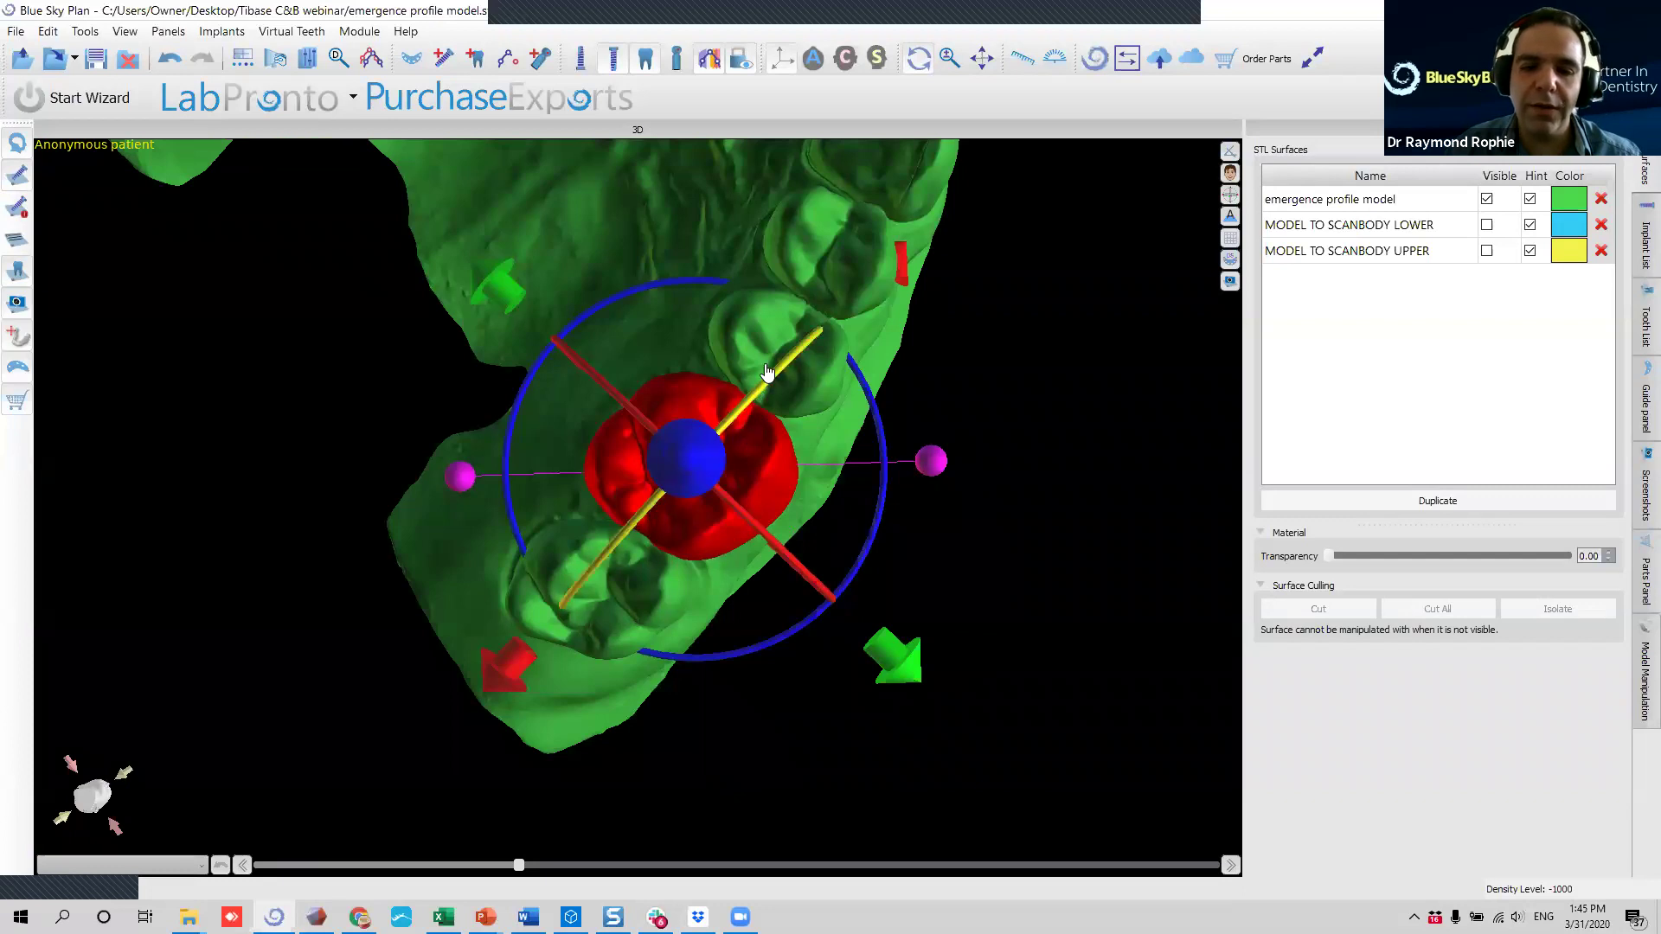
click(958, 268)
click(751, 460)
middle_drag(442, 290, 839, 774)
drag(761, 563, 843, 625)
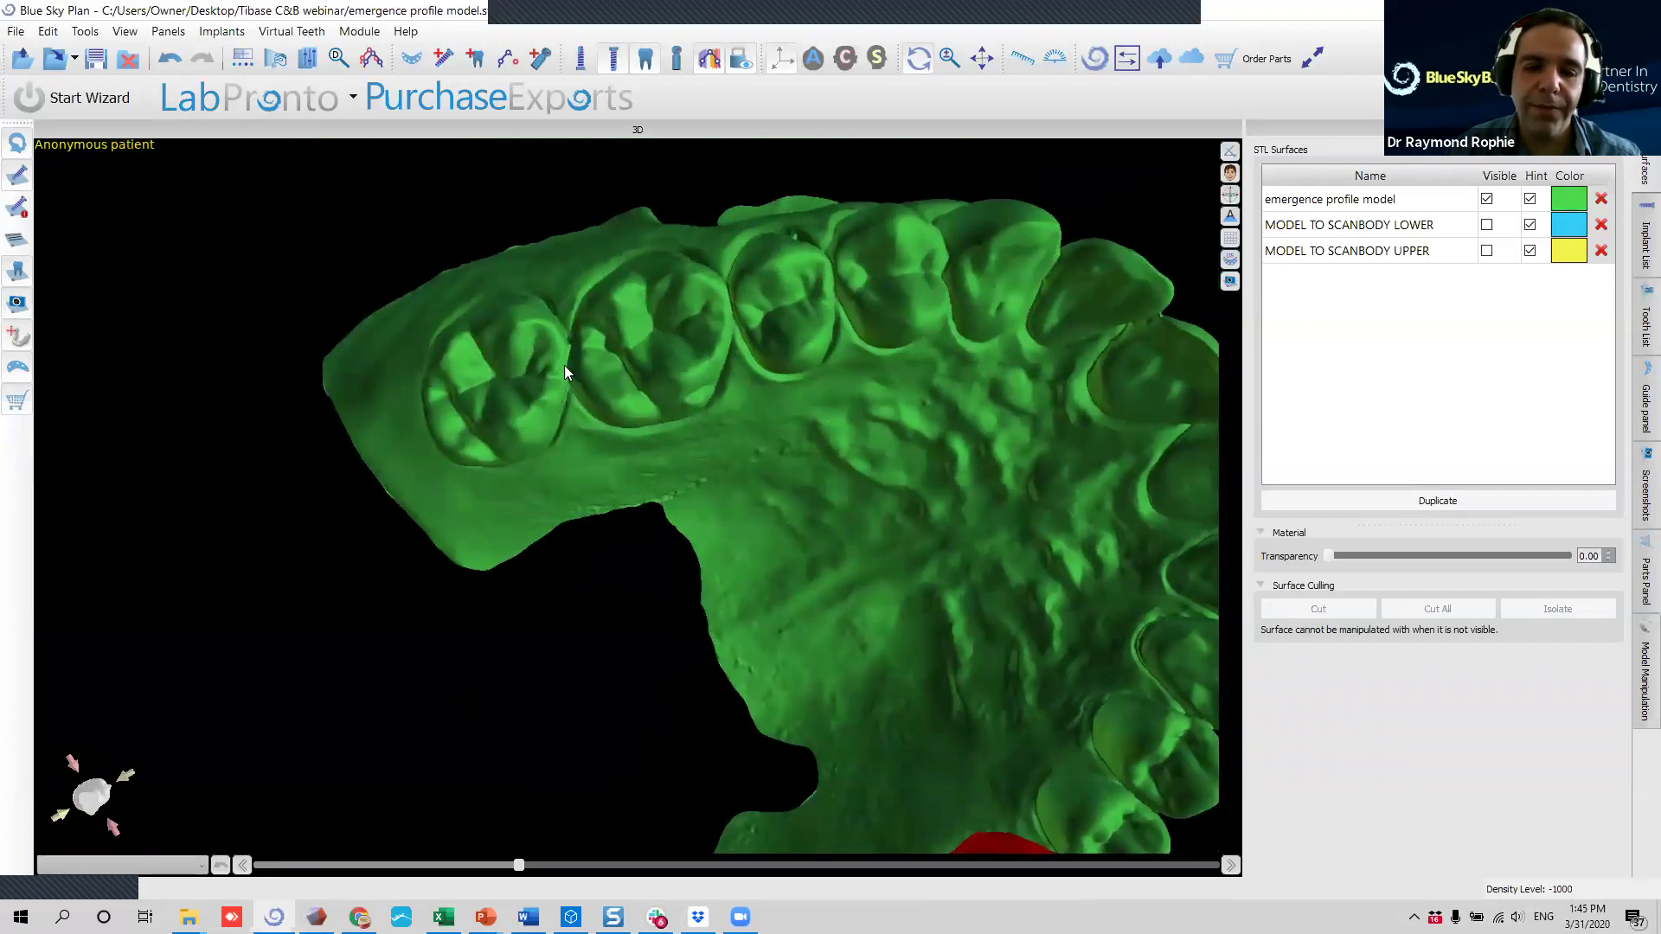
Select the crown and examine its alignment with the arch and its height relative to the adjacent teeth from the occlusal and buccal sides.
middle_drag(910, 500, 758, 355)
scroll(962, 560, down, 3)
drag(962, 450, 797, 441)
scroll(804, 439, up, 3)
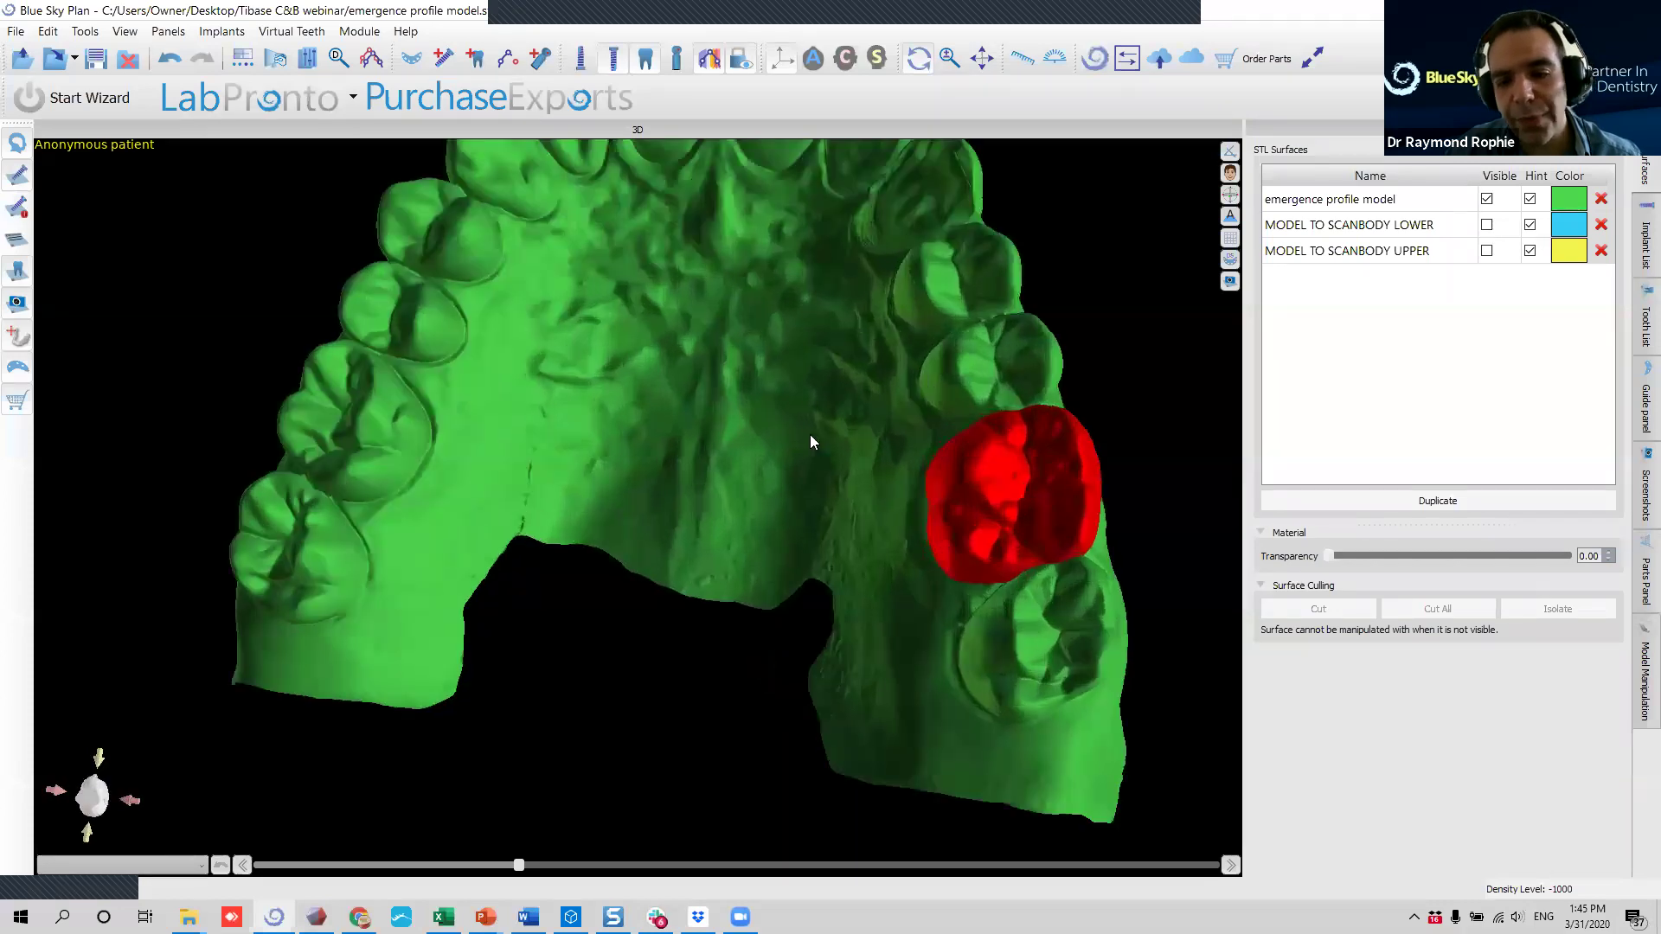
click(1084, 474)
drag(309, 397, 334, 296)
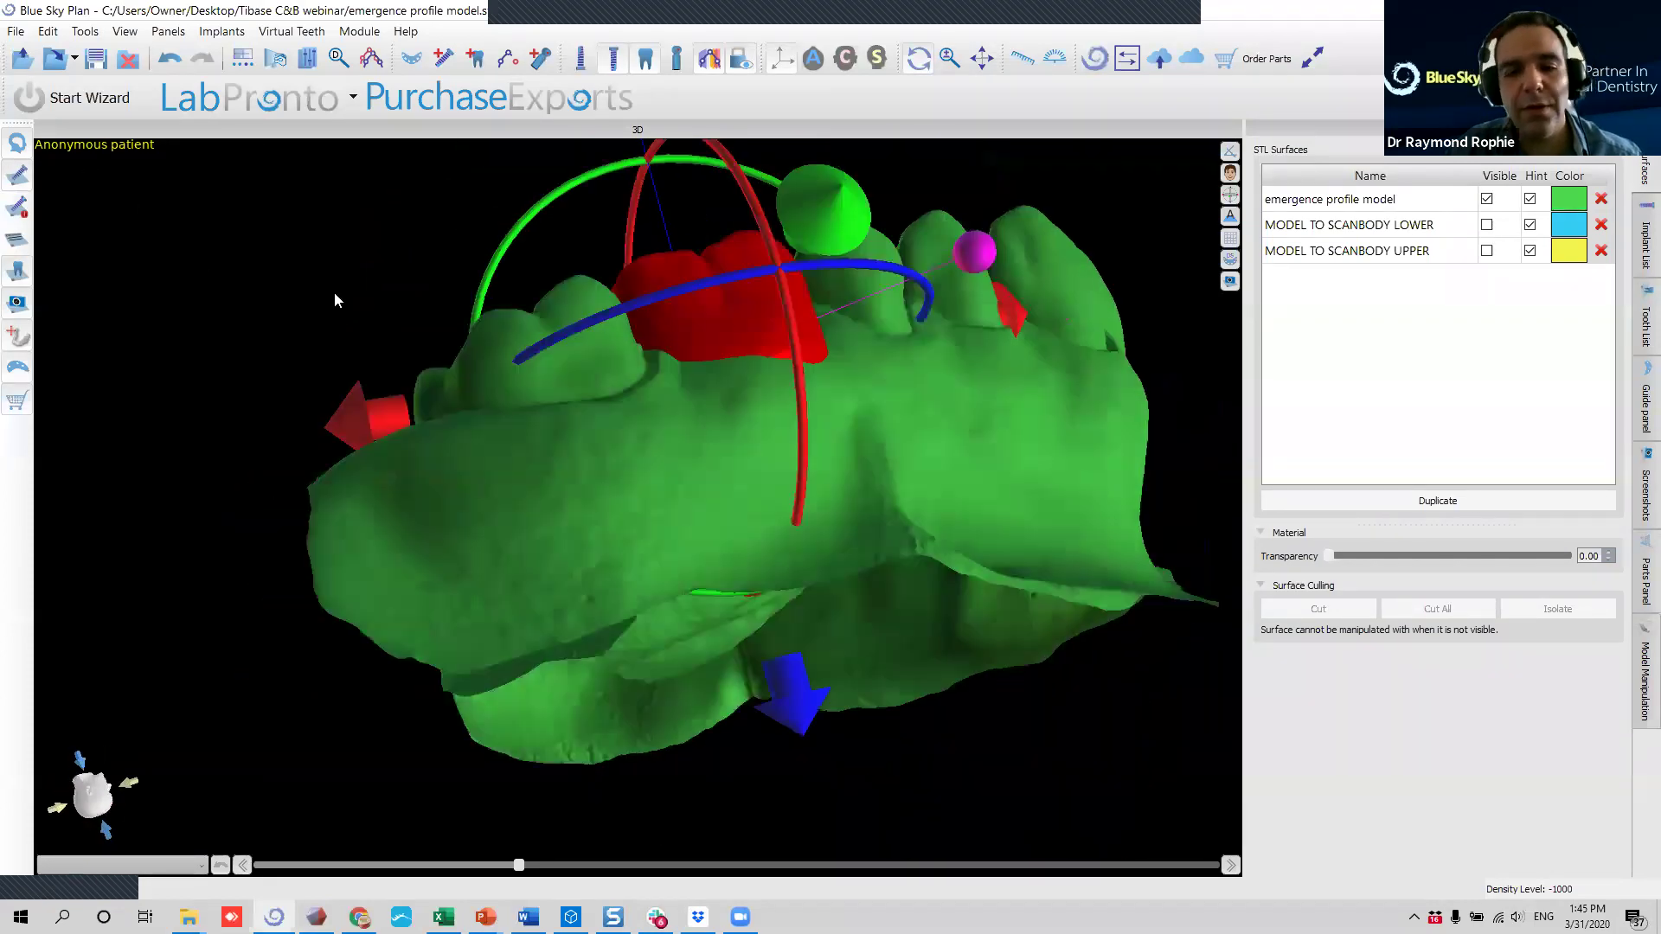
drag(1130, 207, 976, 459)
drag(602, 313, 571, 471)
click(557, 504)
drag(599, 581, 623, 588)
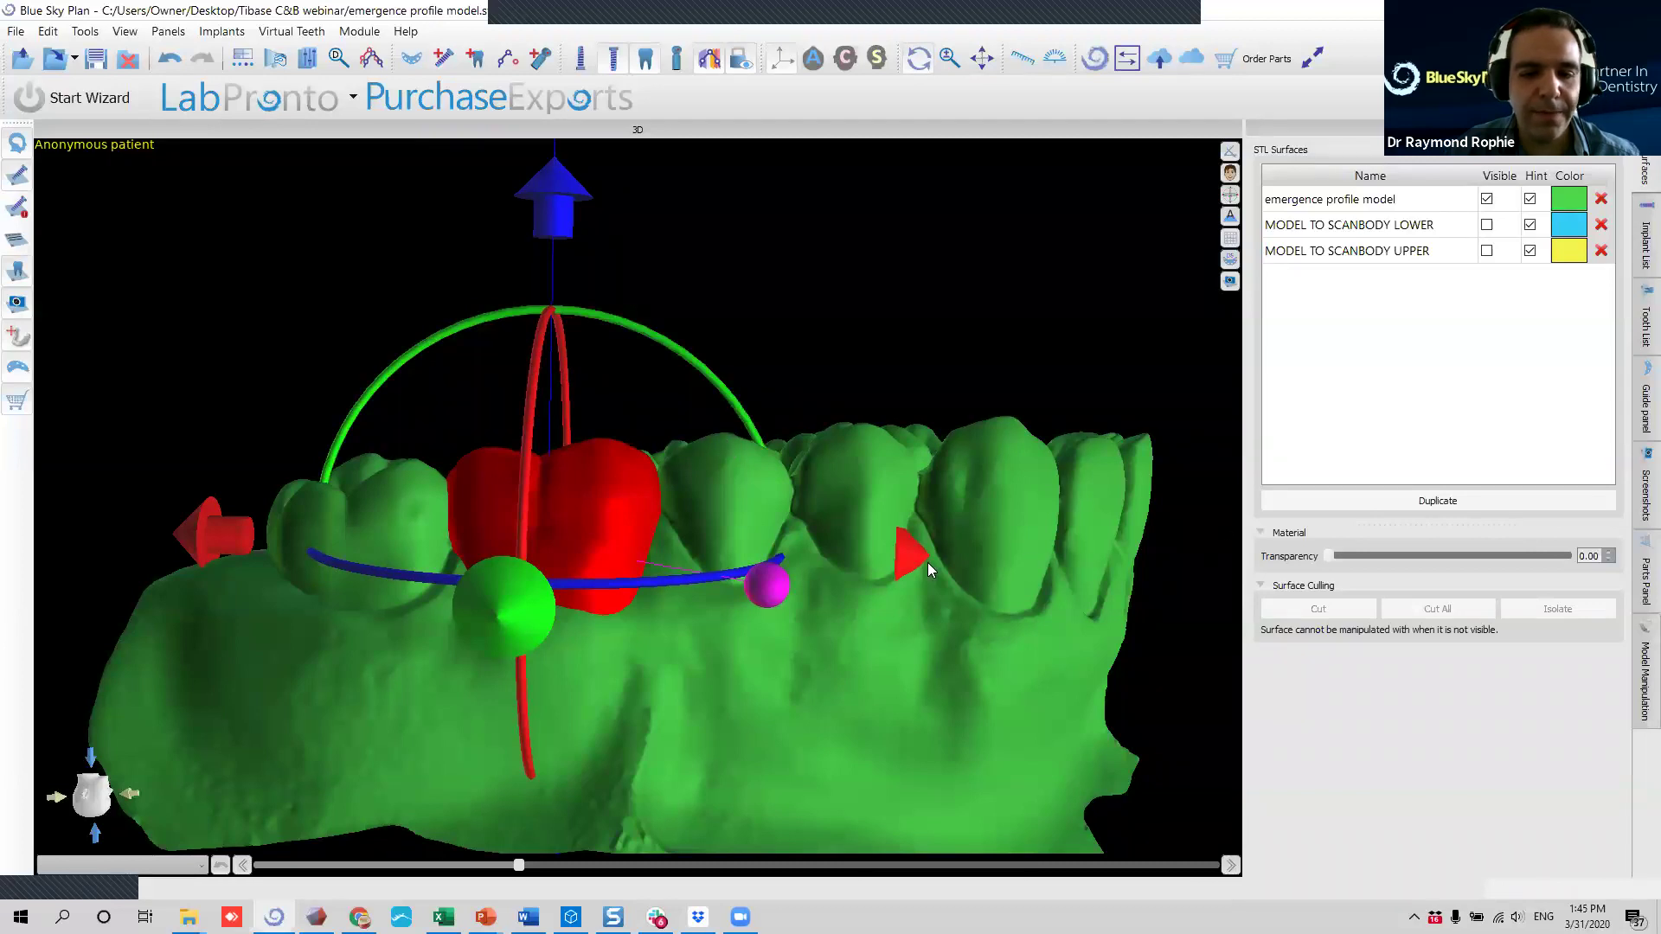
Tilt the crown slightly in the mesiodistal direction and check its fit from the buccal, palatal and occlusal sides.
drag(1016, 555, 526, 361)
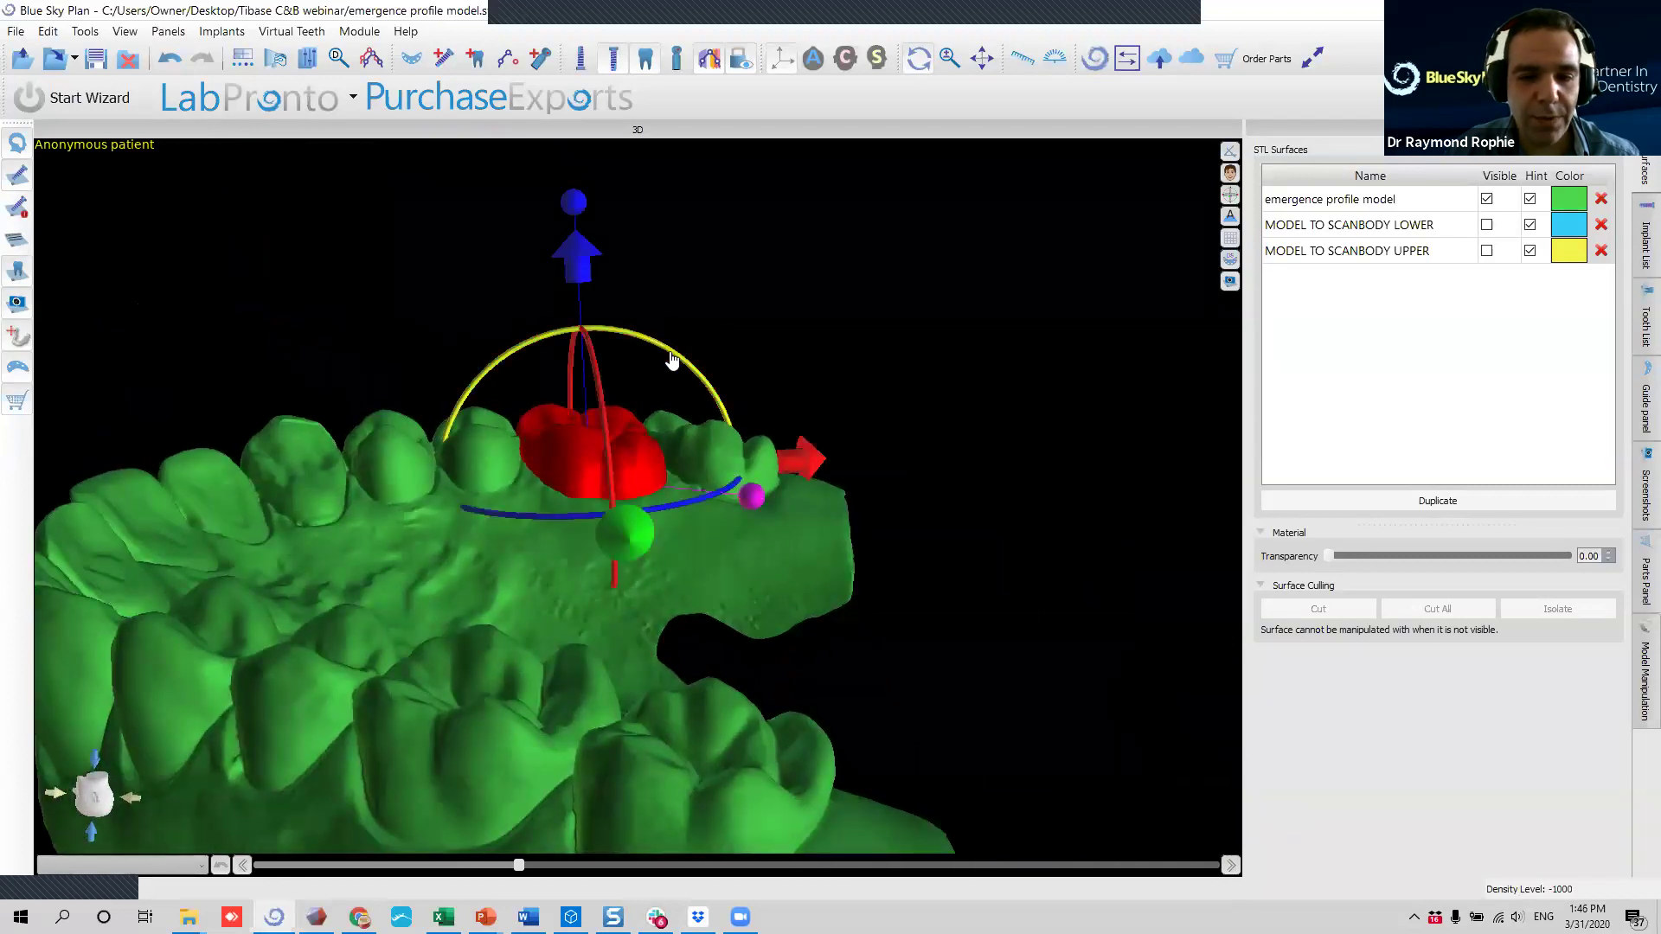
drag(175, 599, 704, 342)
click(645, 461)
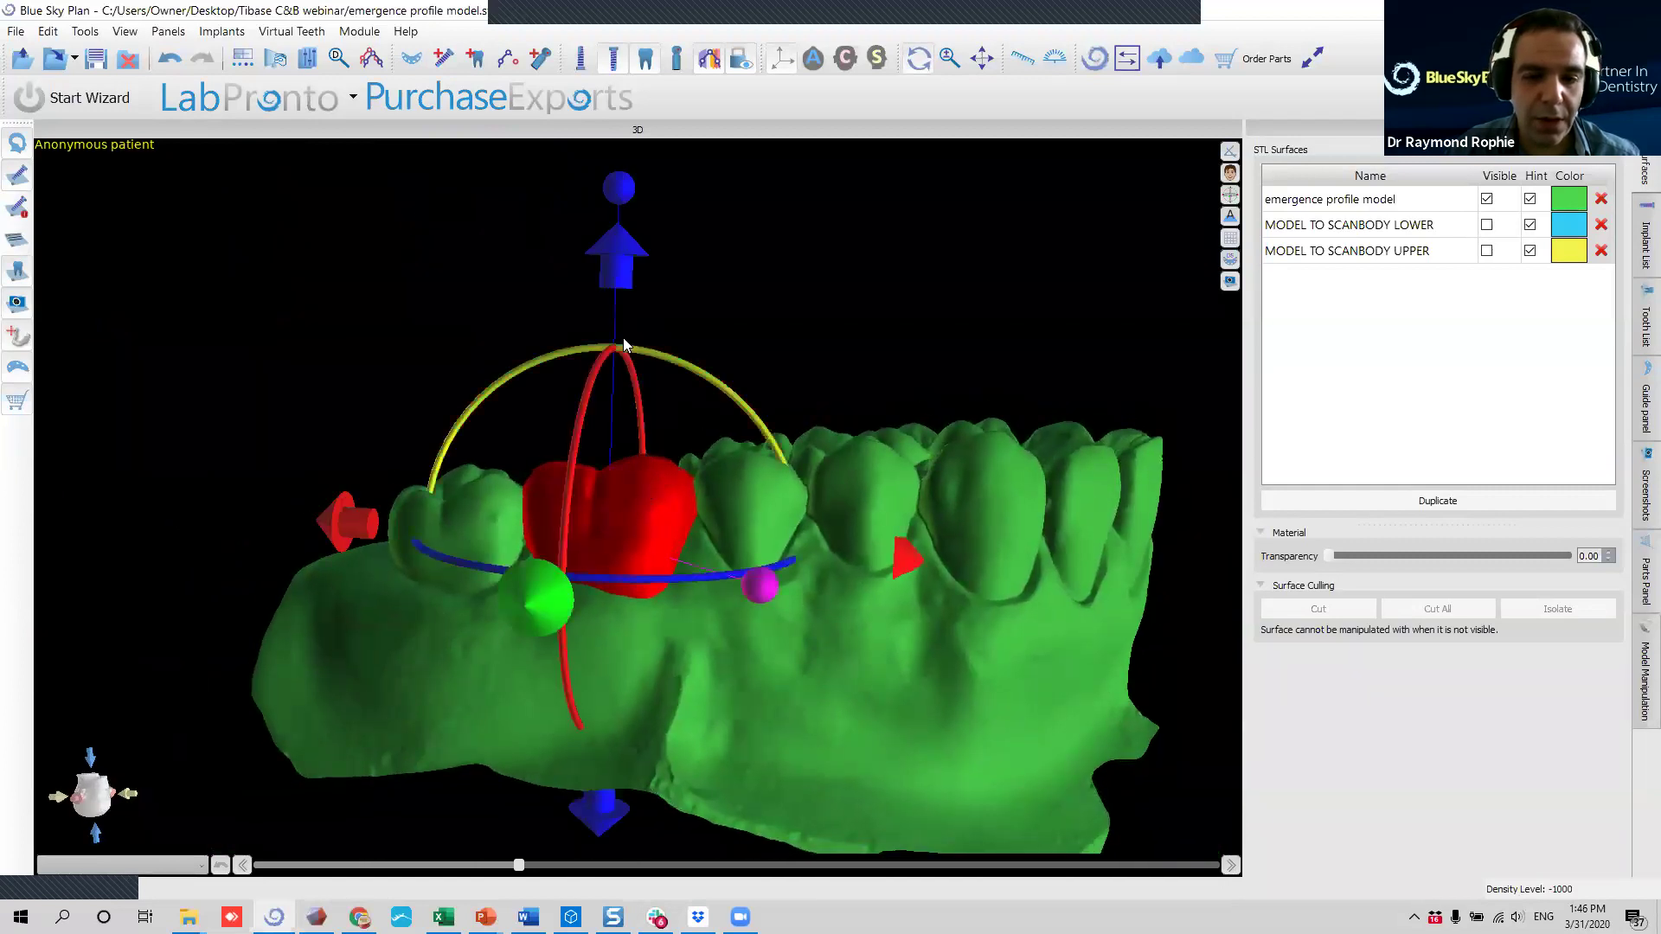
drag(1115, 538, 731, 547)
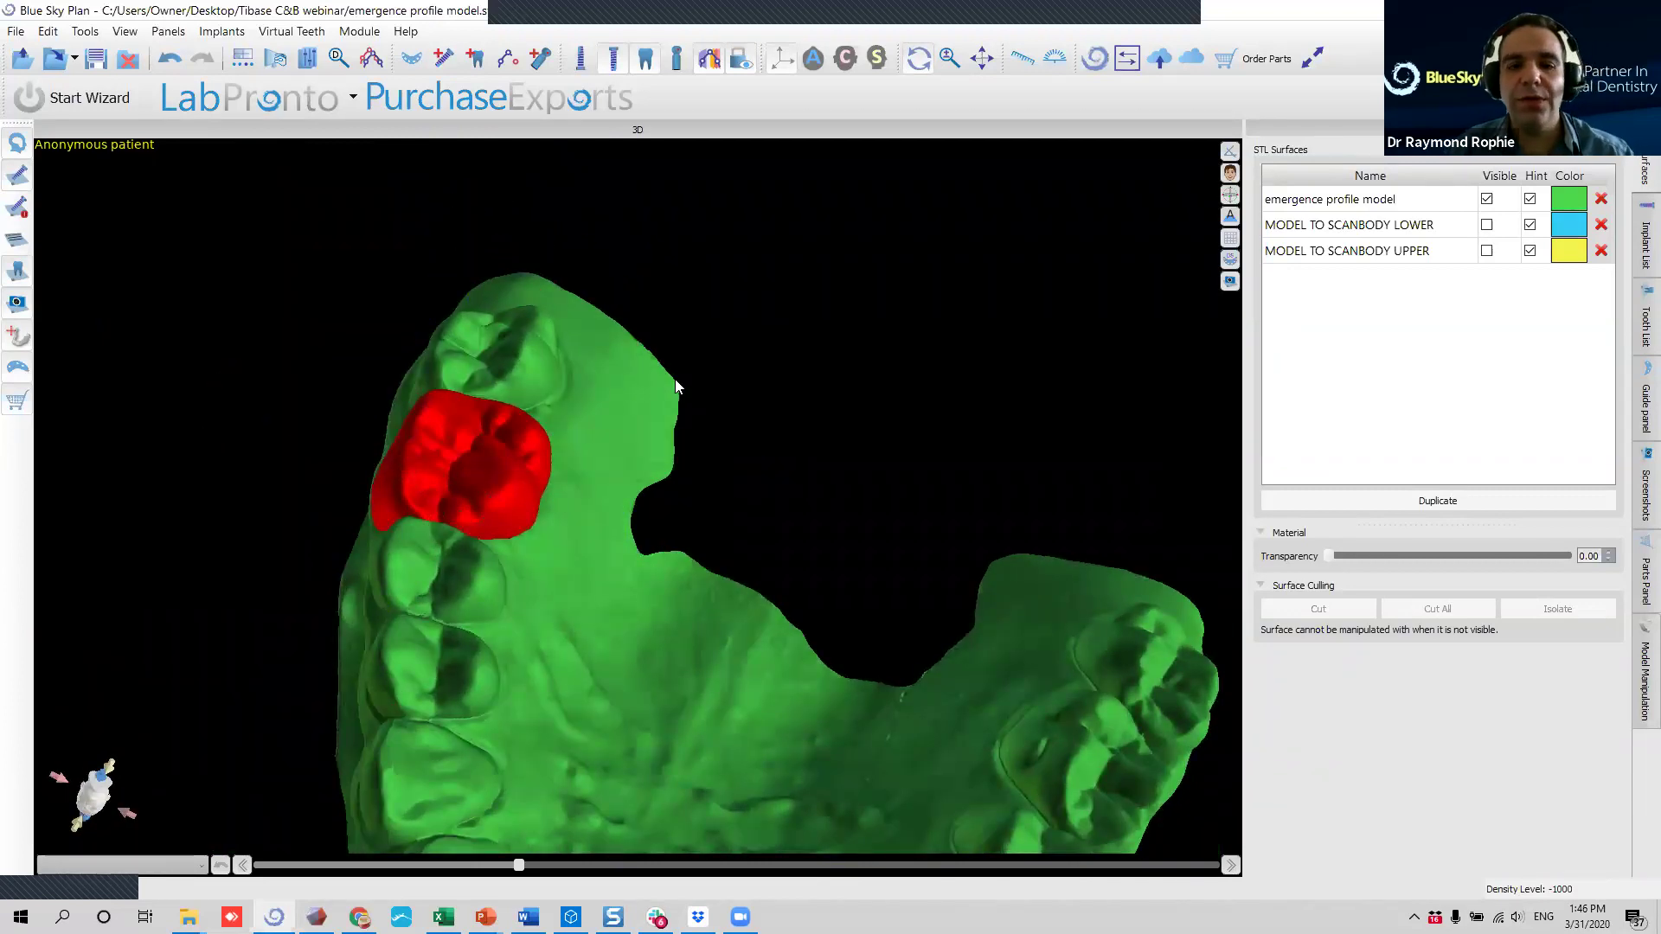
drag(876, 188, 495, 651)
drag(936, 378, 556, 548)
click(481, 330)
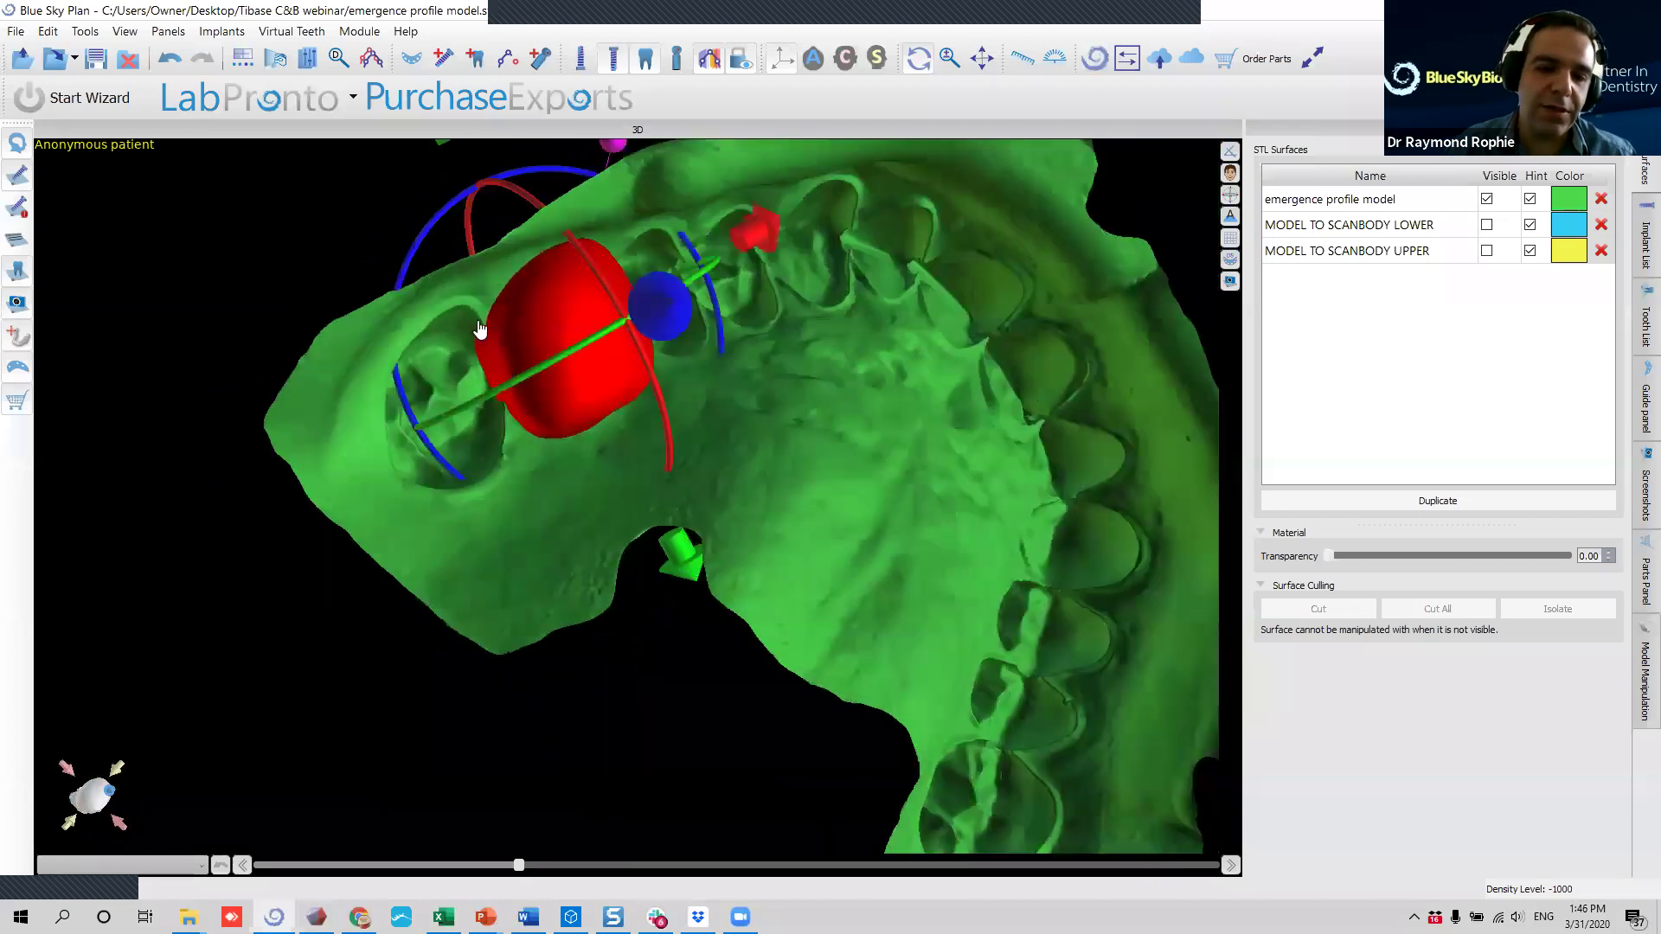
Adjust the crown's size slightly to fit the space between the second premolar and the second molar.
drag(195, 631, 761, 515)
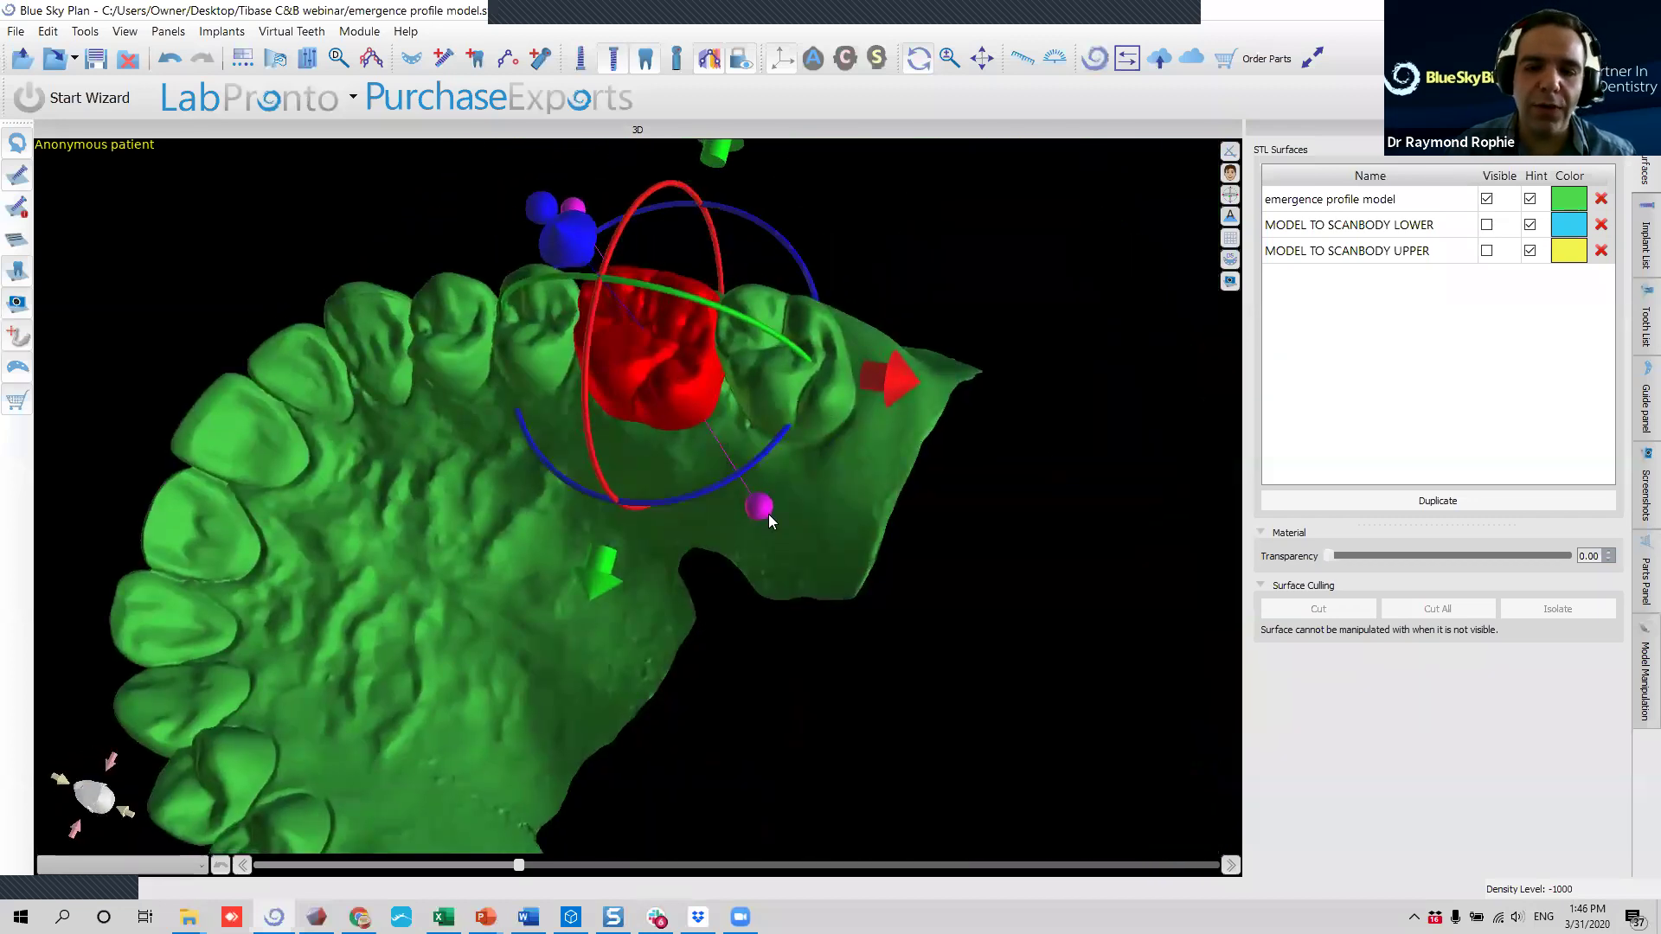
drag(489, 512, 644, 530)
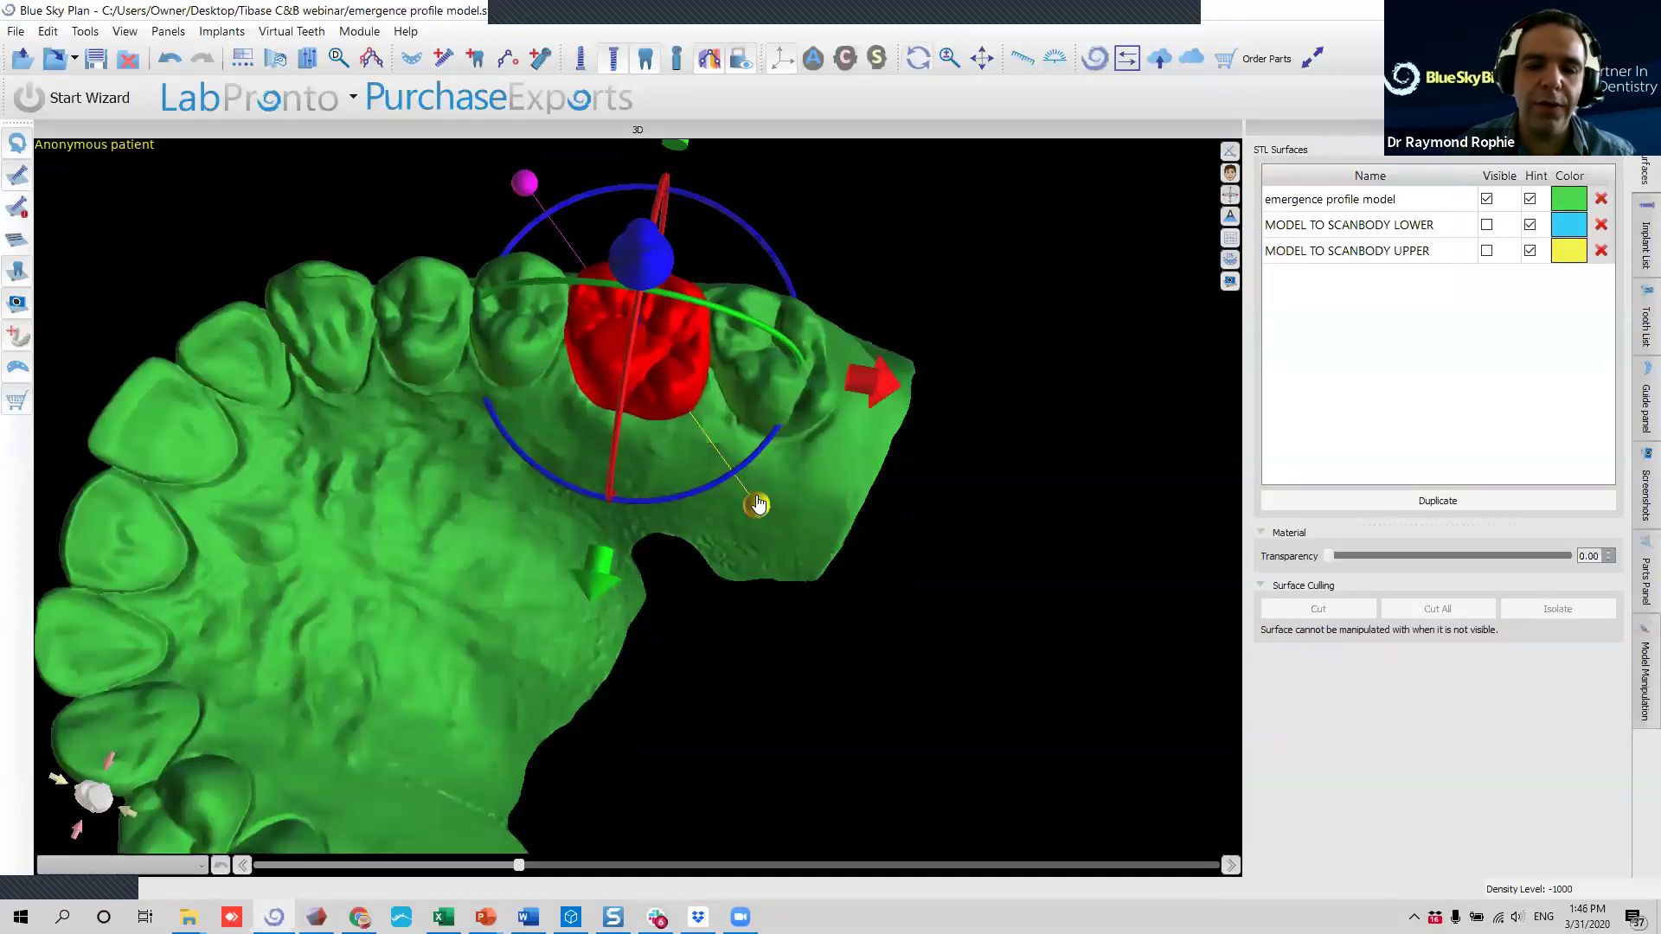
drag(1072, 326, 119, 545)
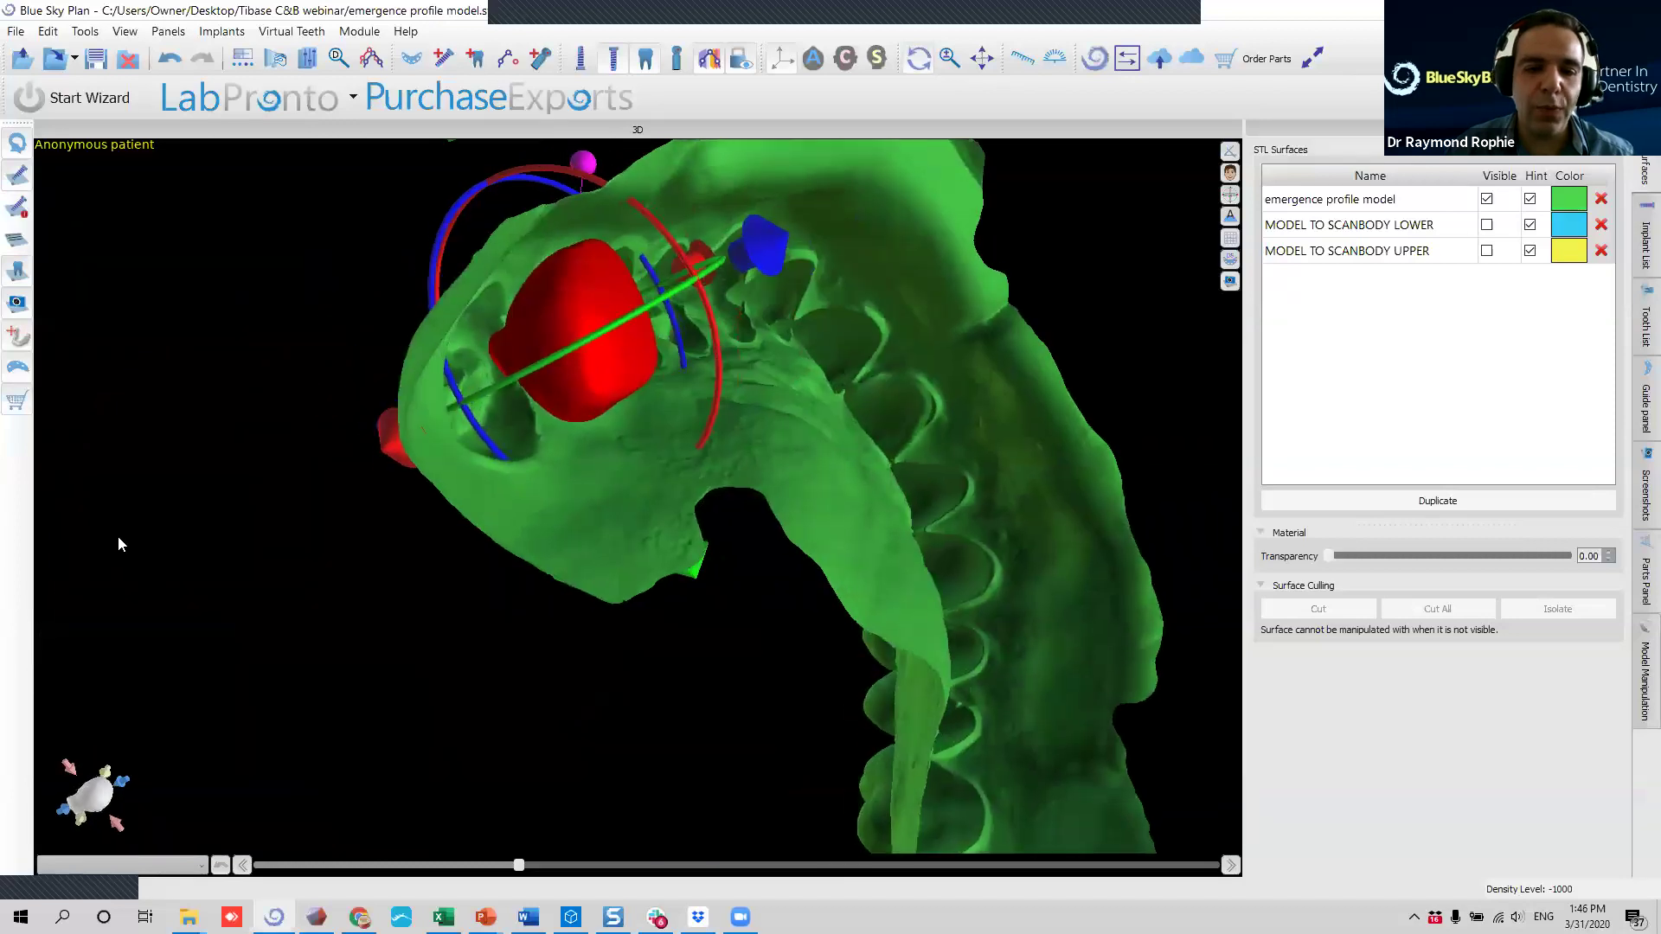
drag(304, 459, 659, 396)
click(659, 396)
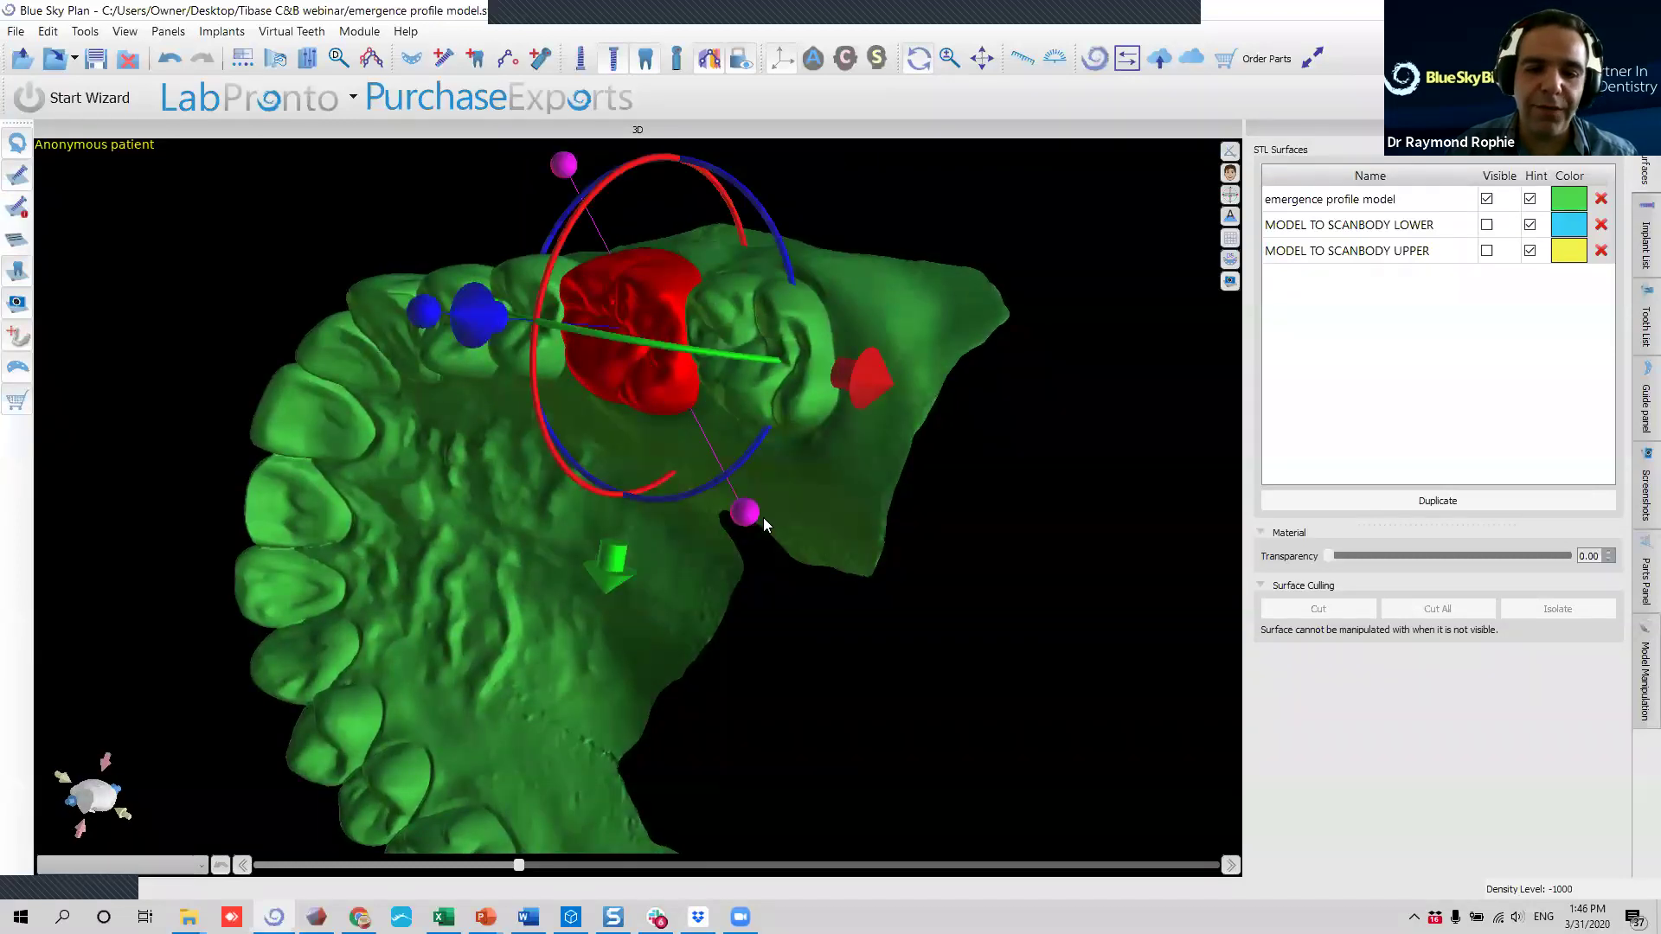
drag(735, 511, 677, 460)
drag(758, 517, 765, 529)
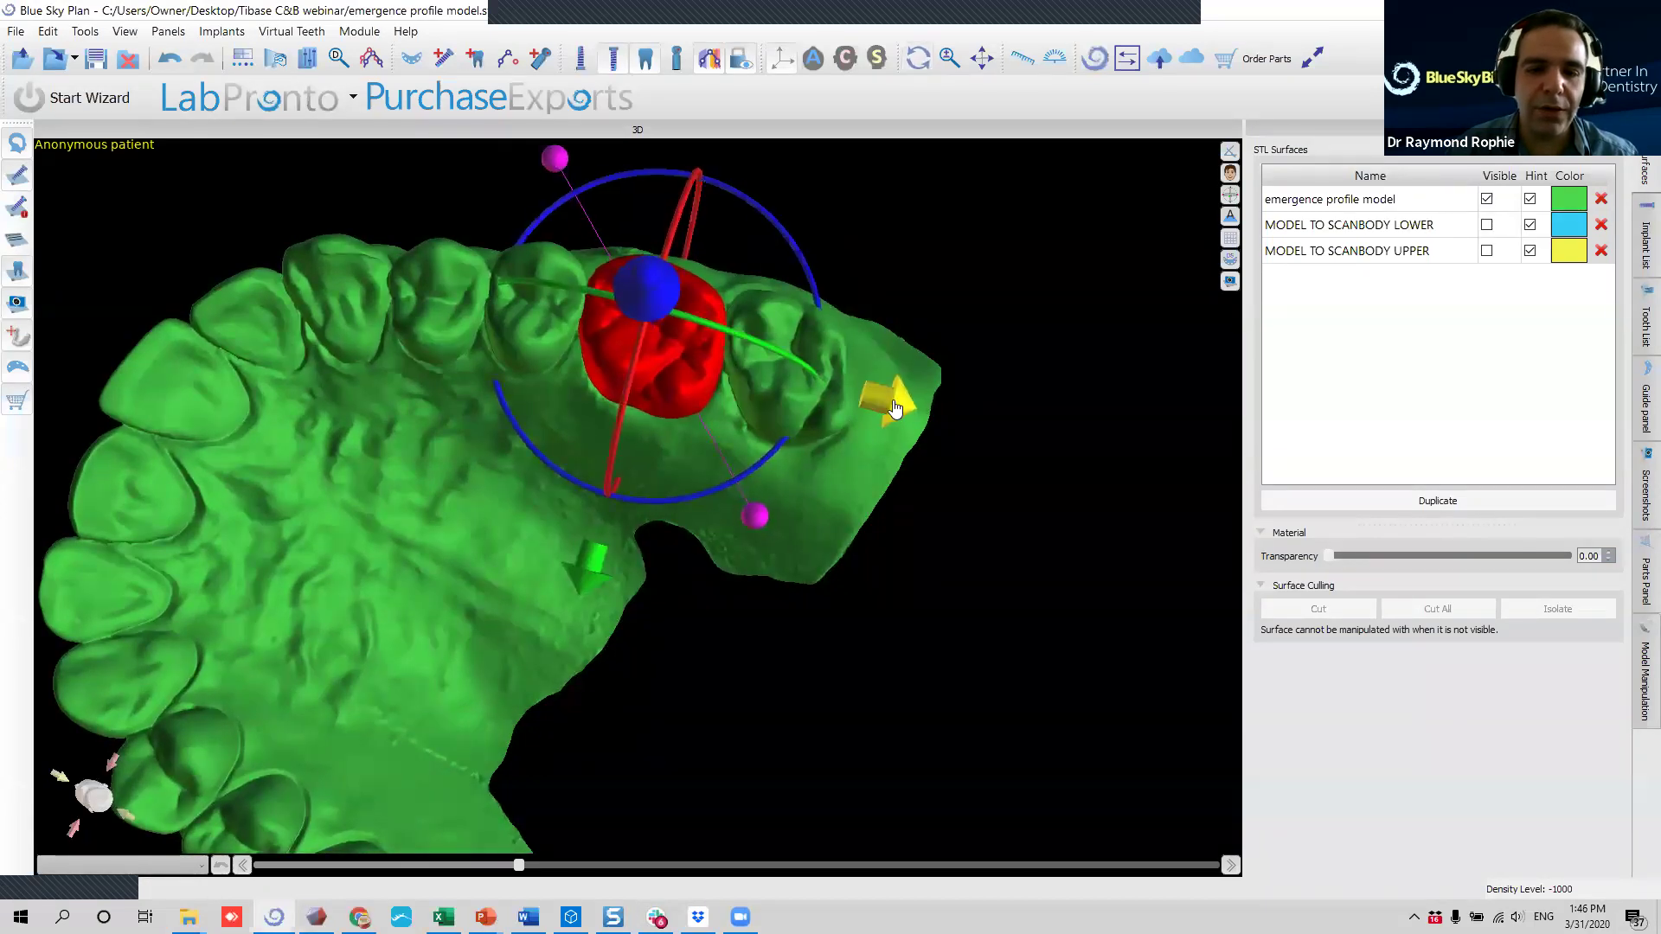
Fine-tune the crown's mesiodistal position and check its underside and its alignment across the whole arch.
right_drag(886, 367, 130, 432)
right_drag(896, 301, 606, 512)
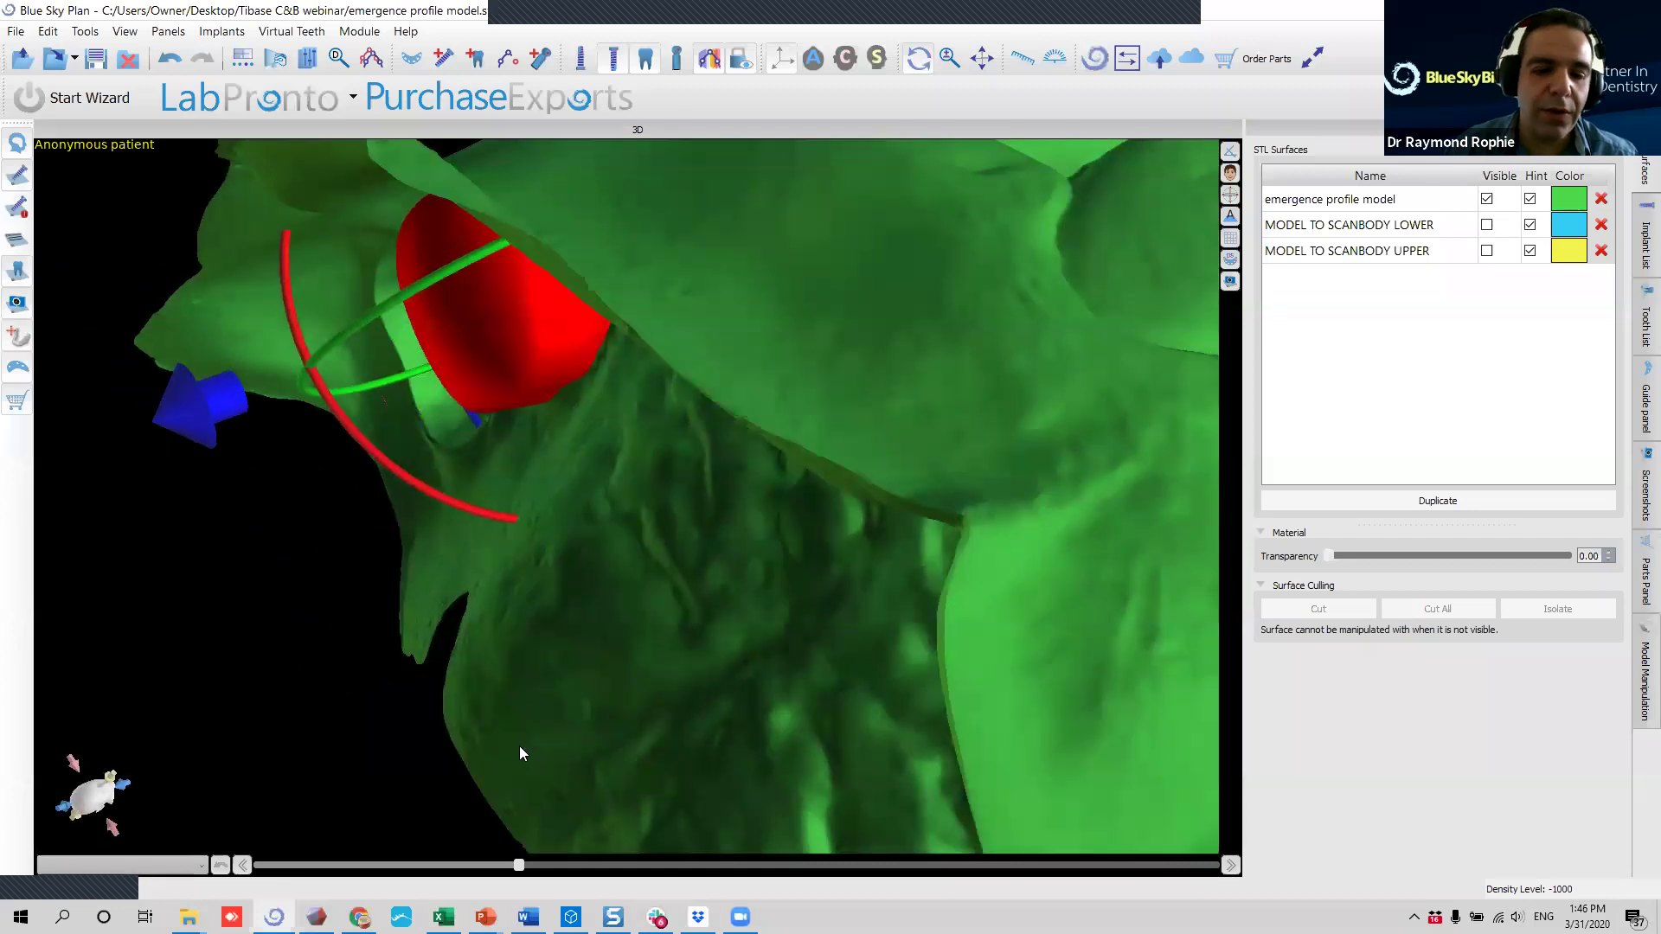
right_drag(520, 749, 549, 637)
right_drag(234, 564, 911, 438)
right_drag(305, 385, 592, 425)
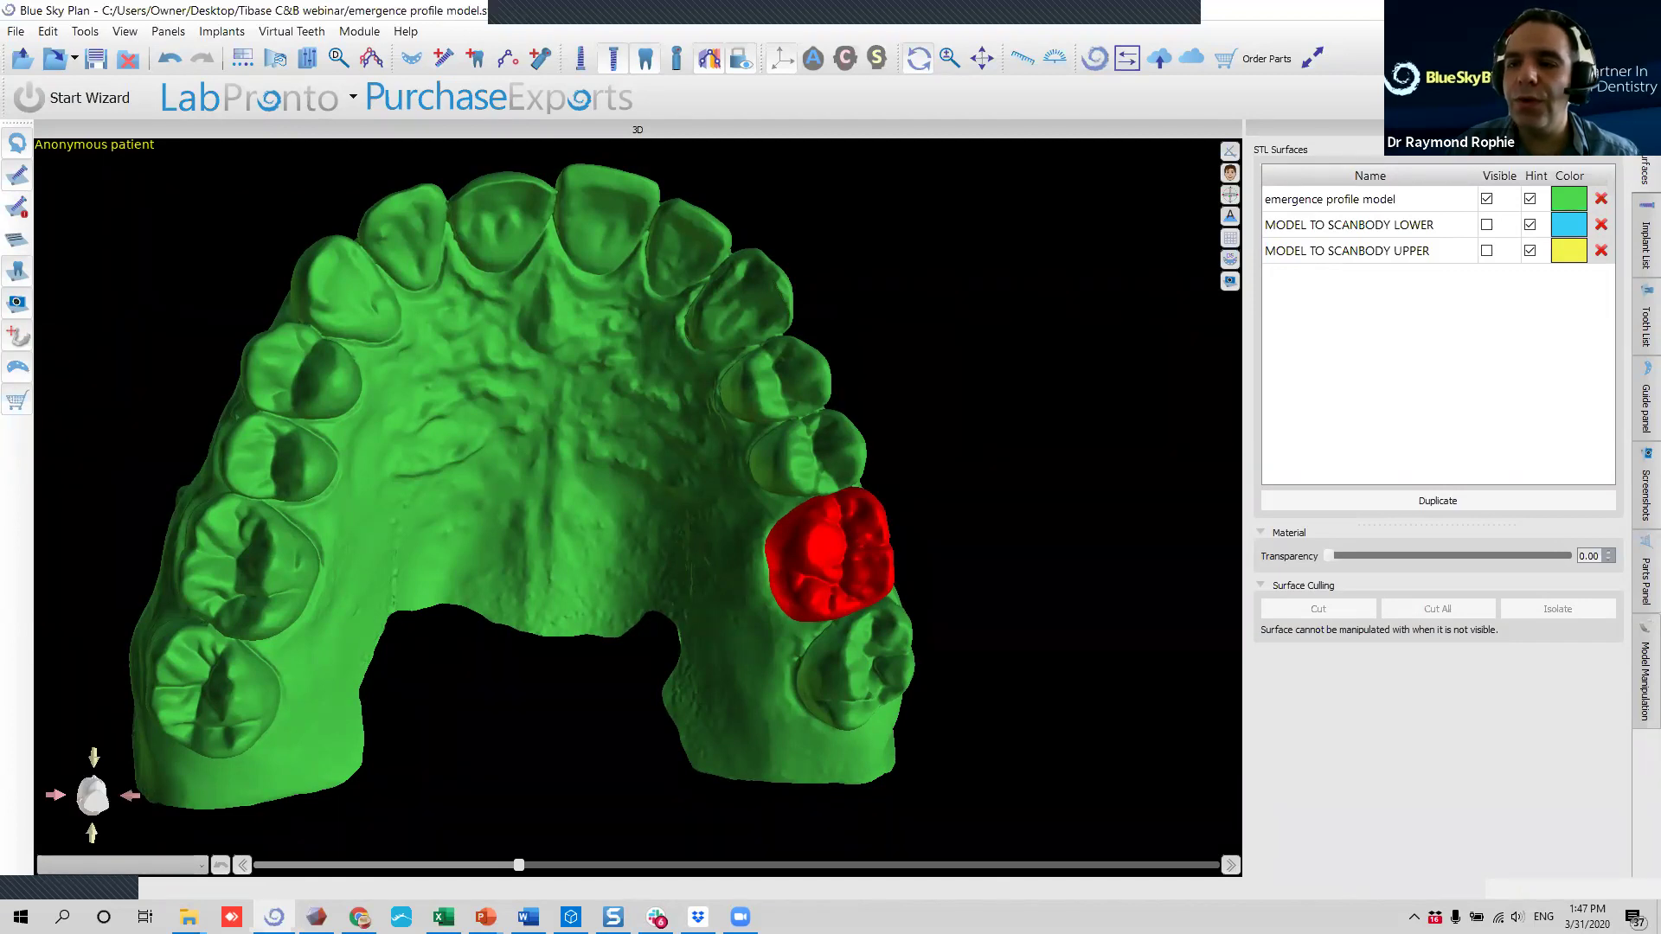
In the Crown and Bridge module, start a Crown on a Tibase restoration for the maxilla with MODEL TO SCANBODY LOWER as the antagonist.
click(1497, 97)
drag(793, 325, 1117, 277)
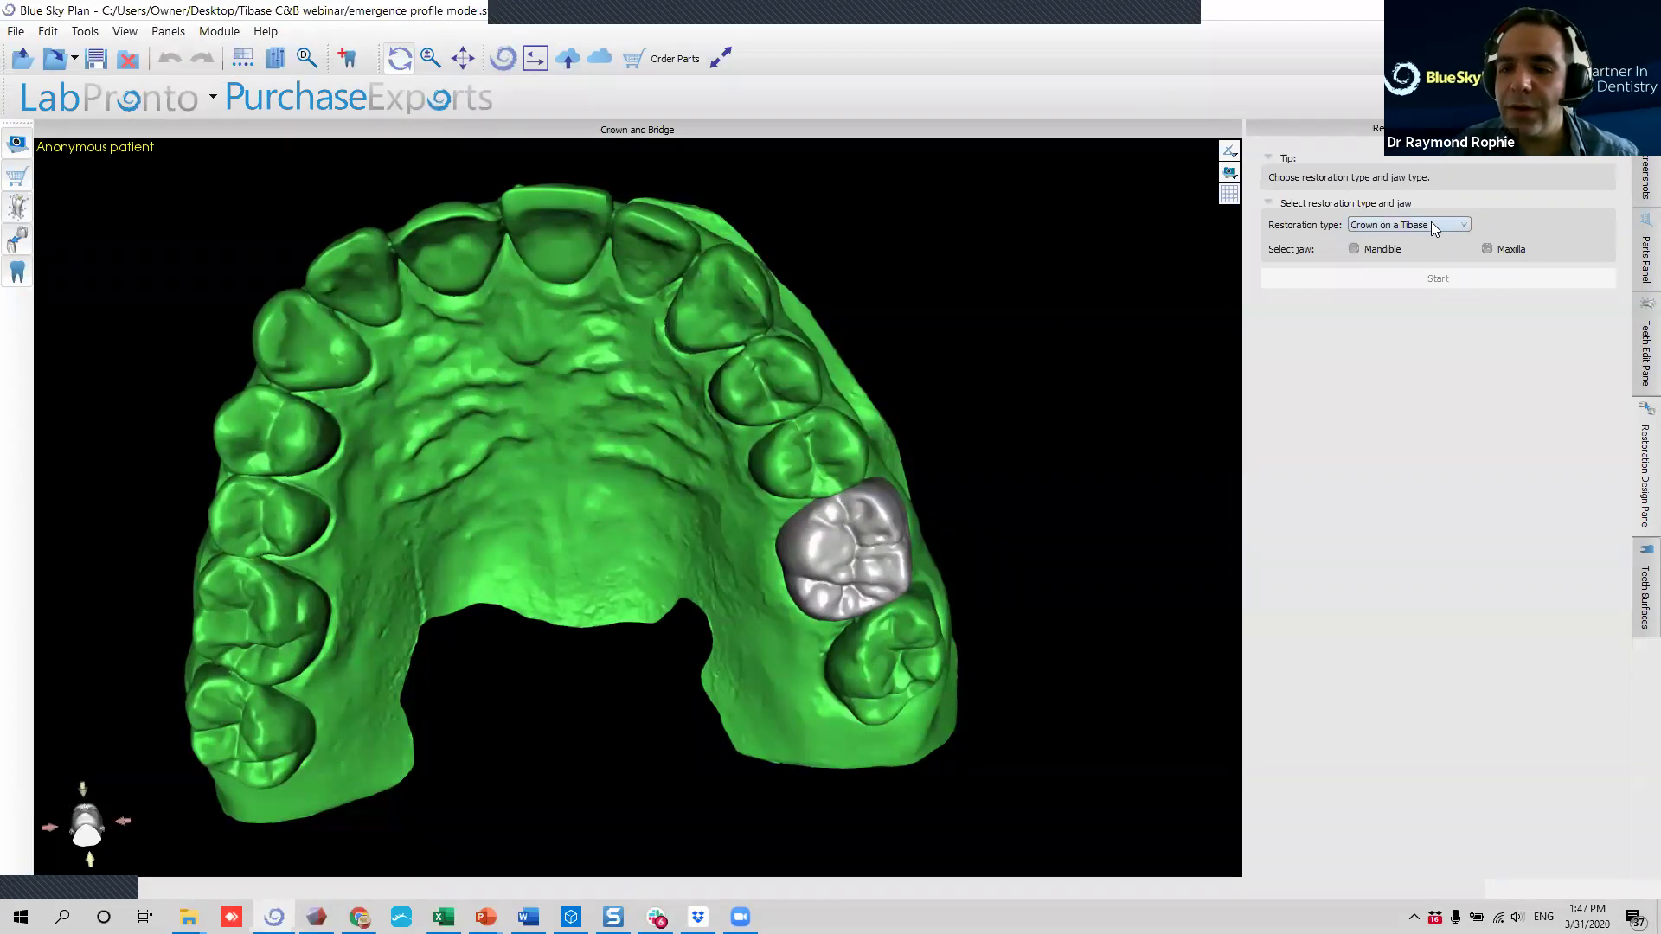
click(1487, 248)
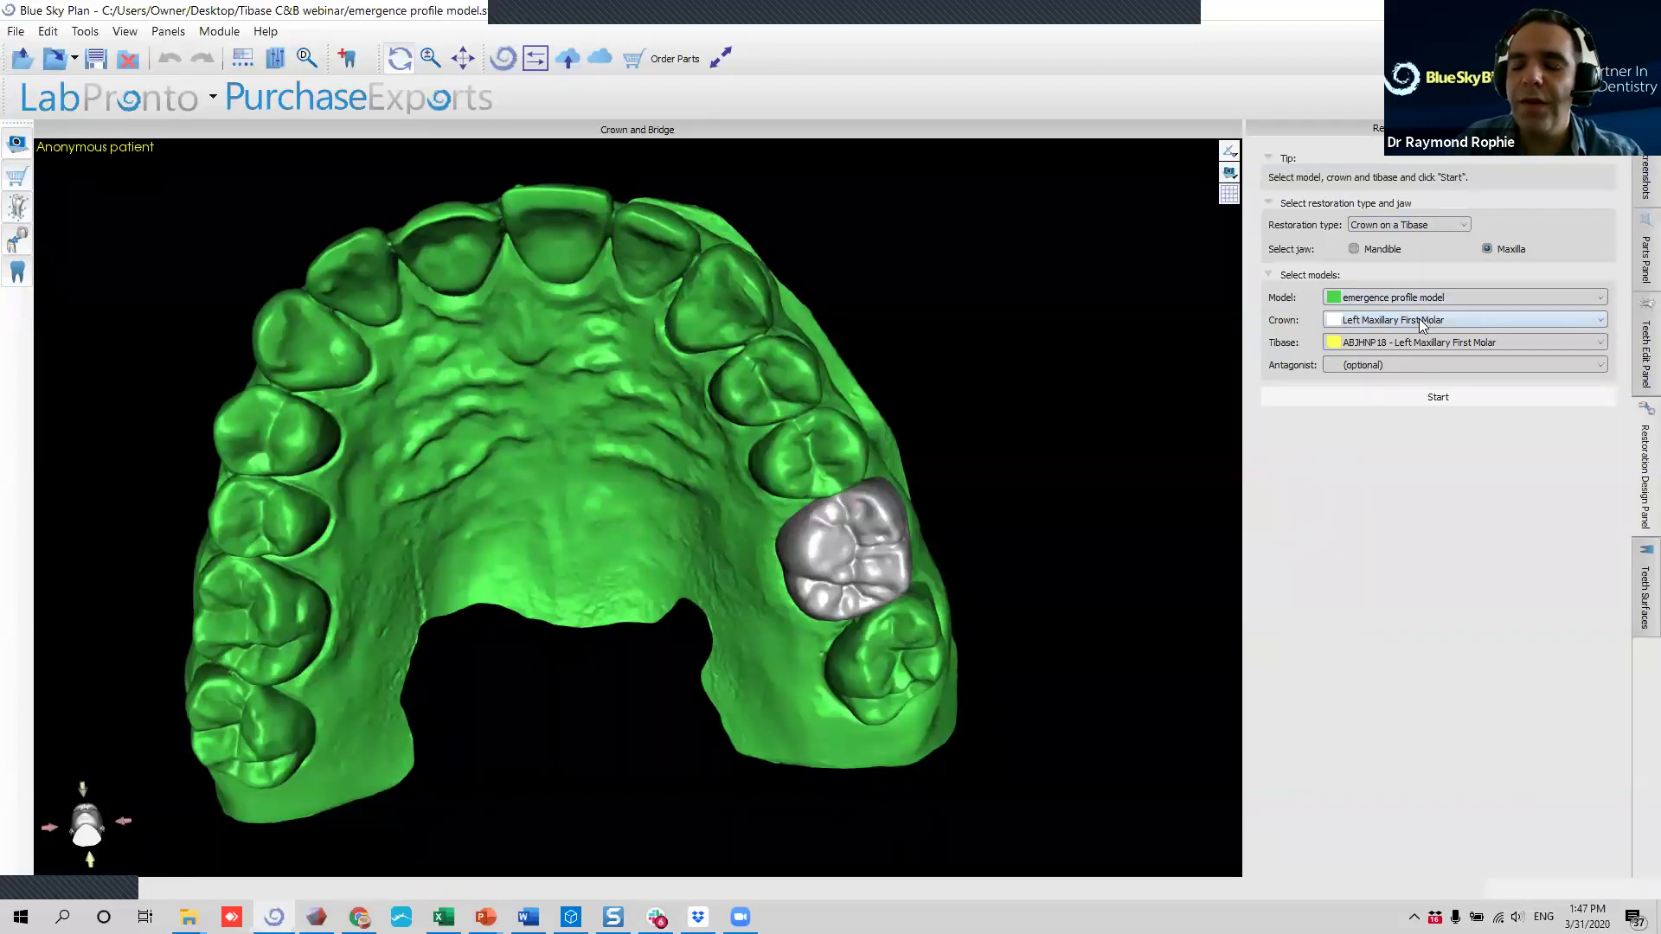
drag(625, 573, 590, 481)
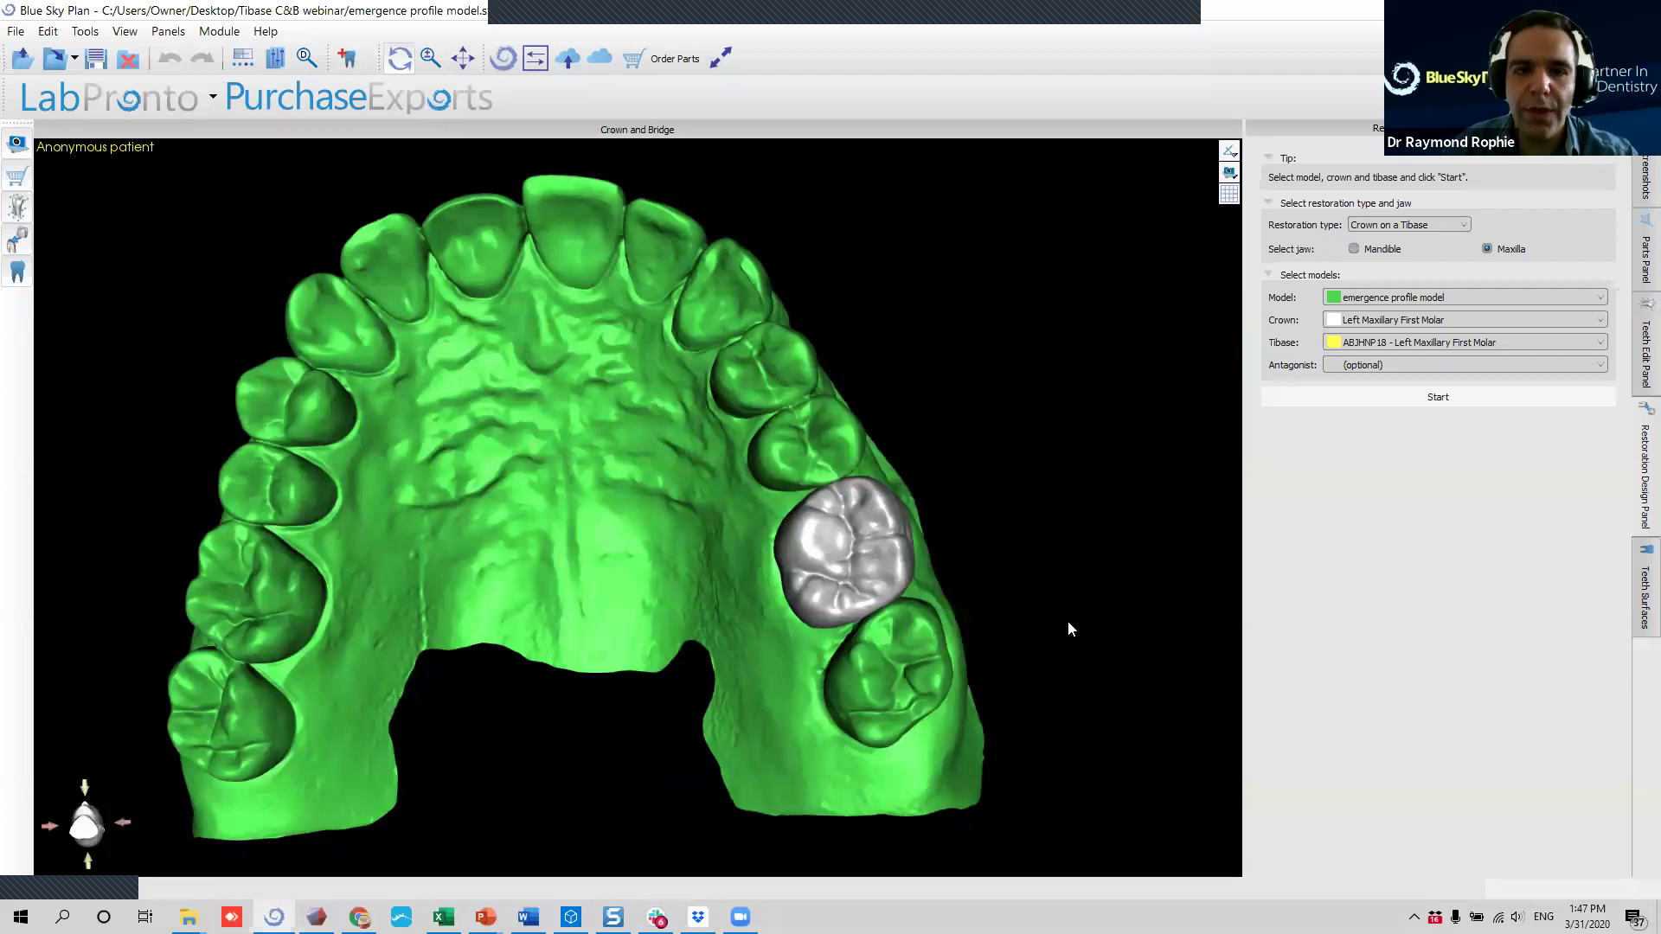
click(1354, 365)
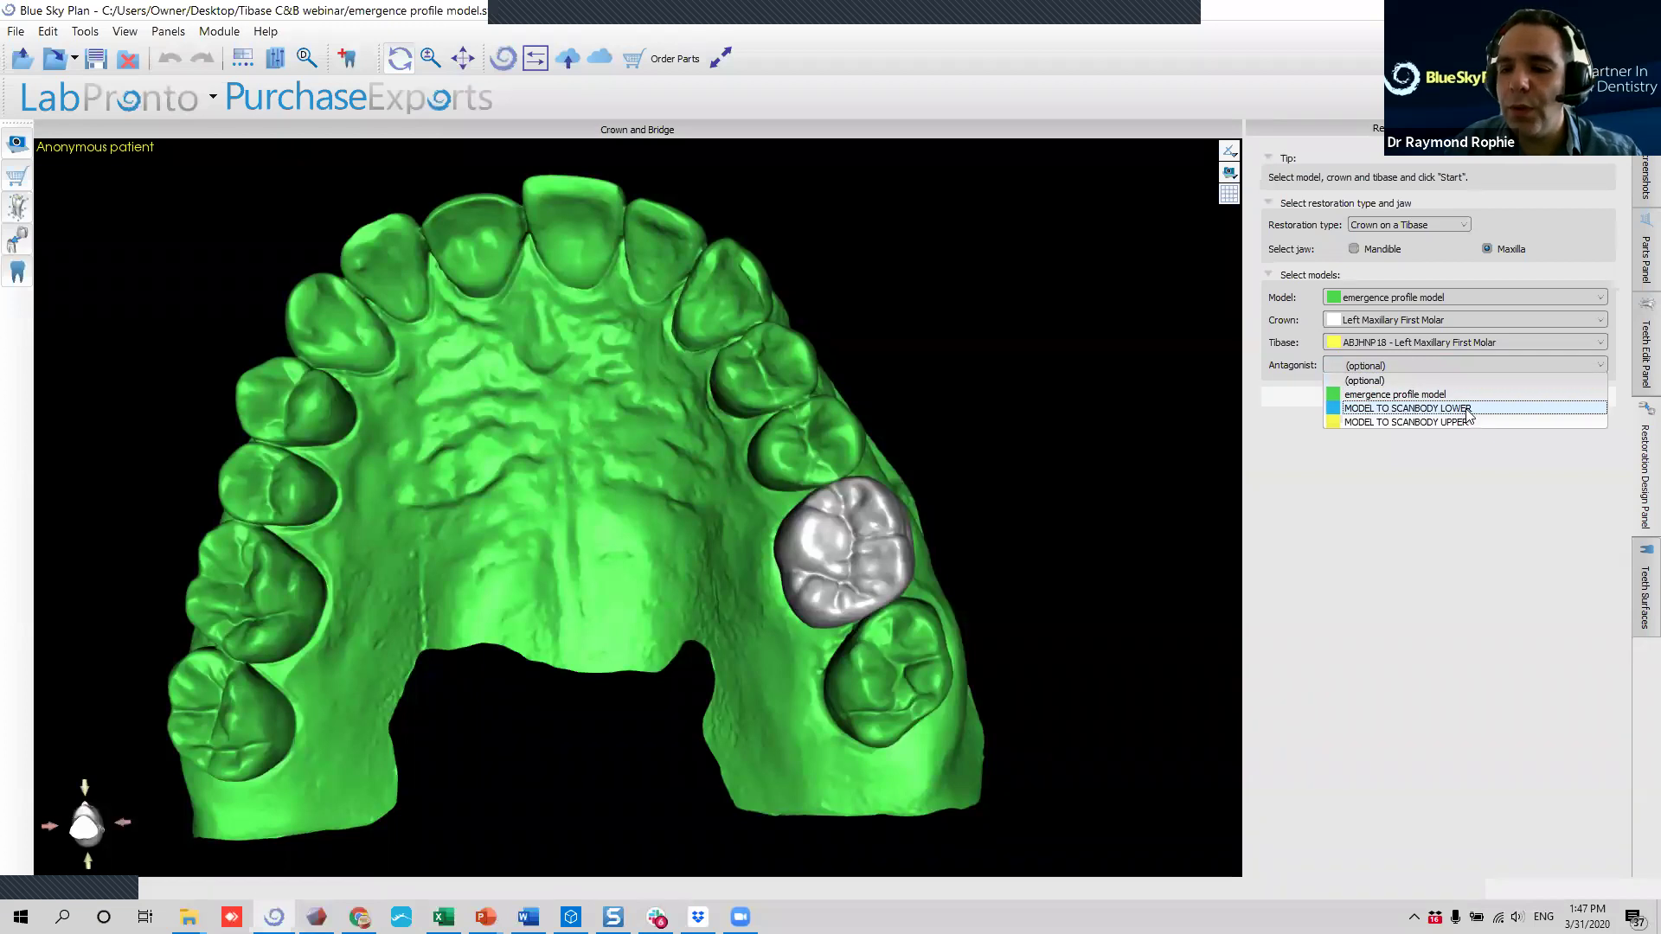
click(1493, 409)
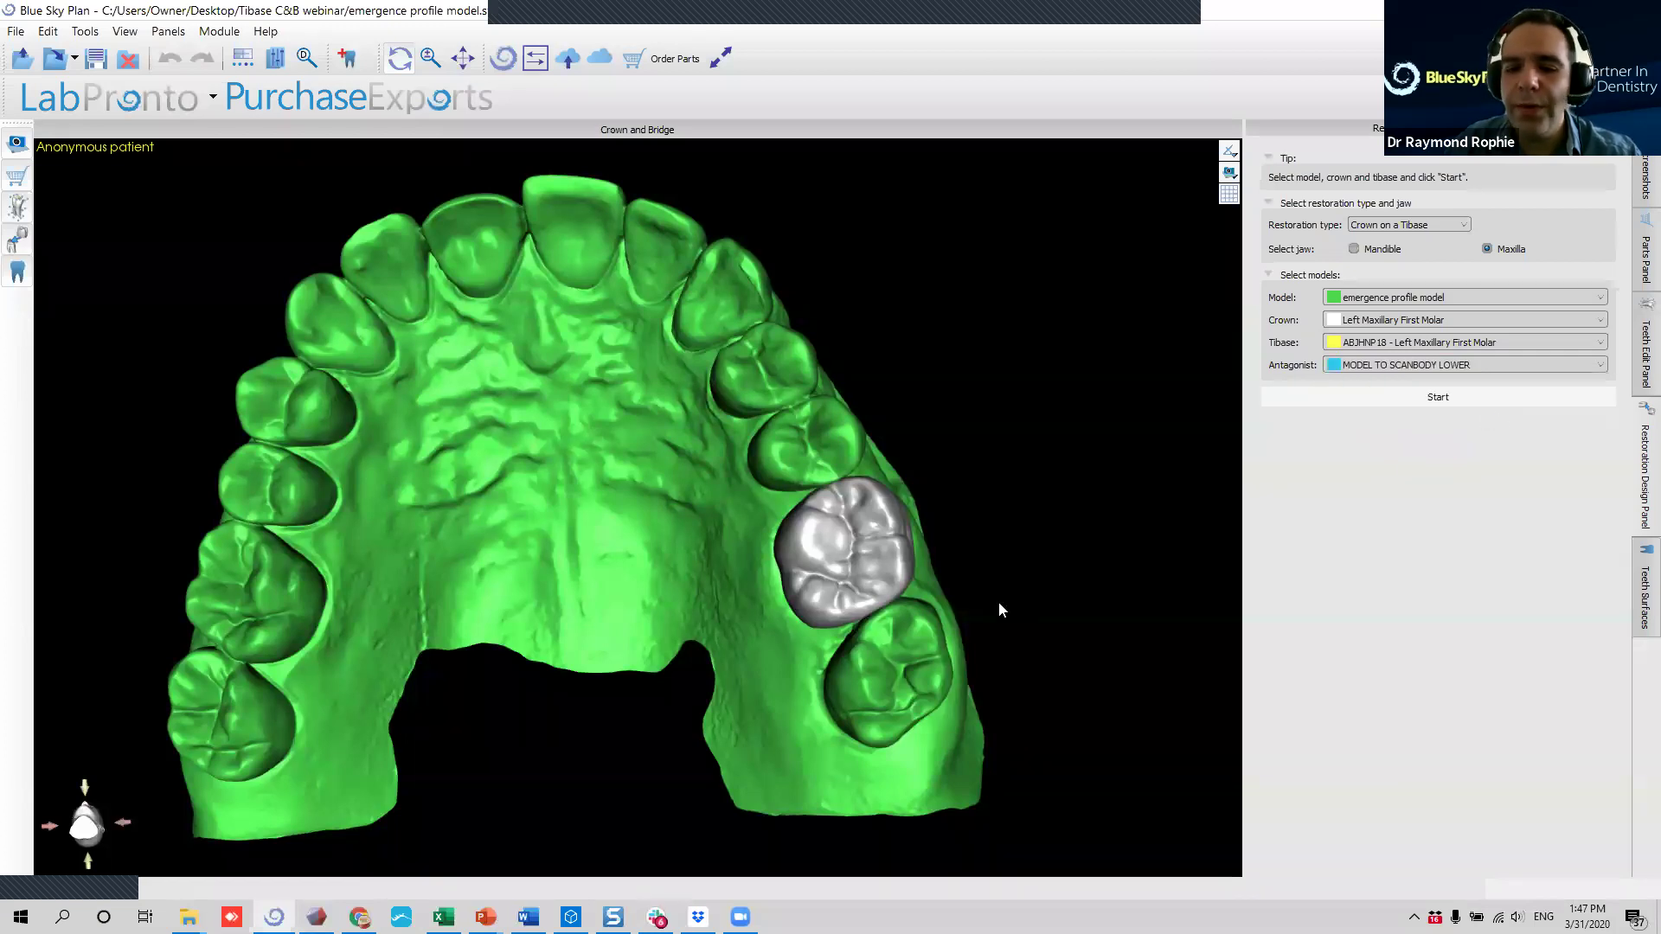
click(1400, 396)
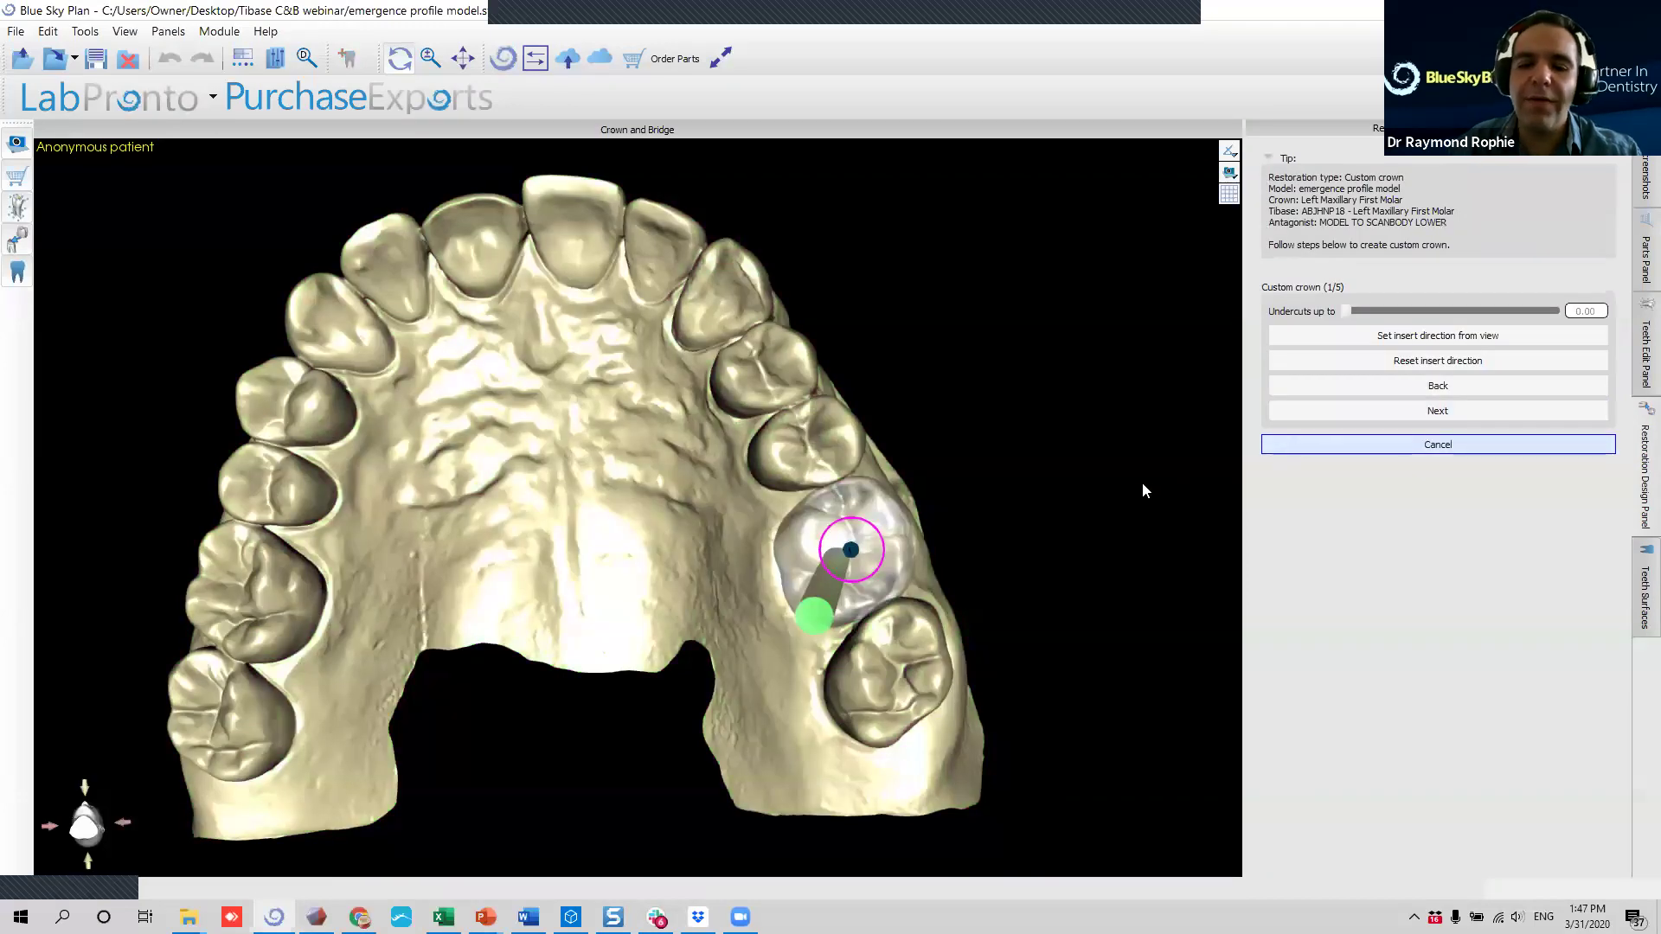
Examine the insertion direction and the screw channel through the crown relative to the adjacent teeth from several angles.
drag(703, 710, 712, 674)
drag(662, 607, 662, 601)
scroll(1066, 458, up, 3)
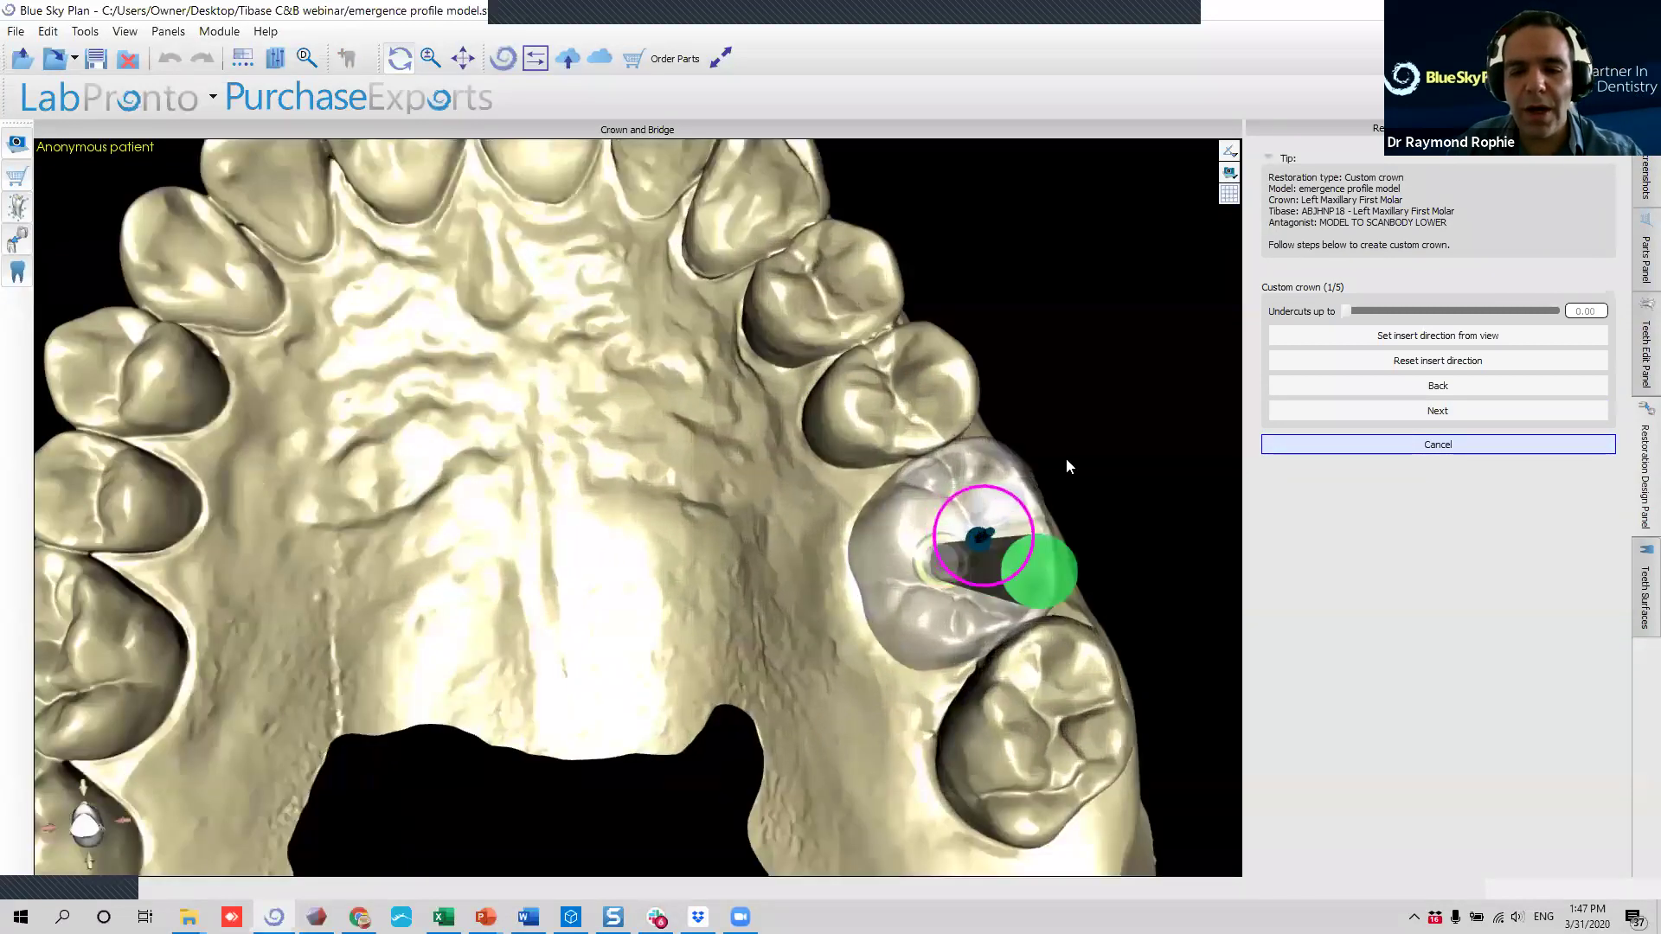
middle_drag(1052, 396, 942, 423)
mouse_move(746, 372)
mouse_down()
mouse_move(726, 368)
mouse_move(742, 363)
mouse_up()
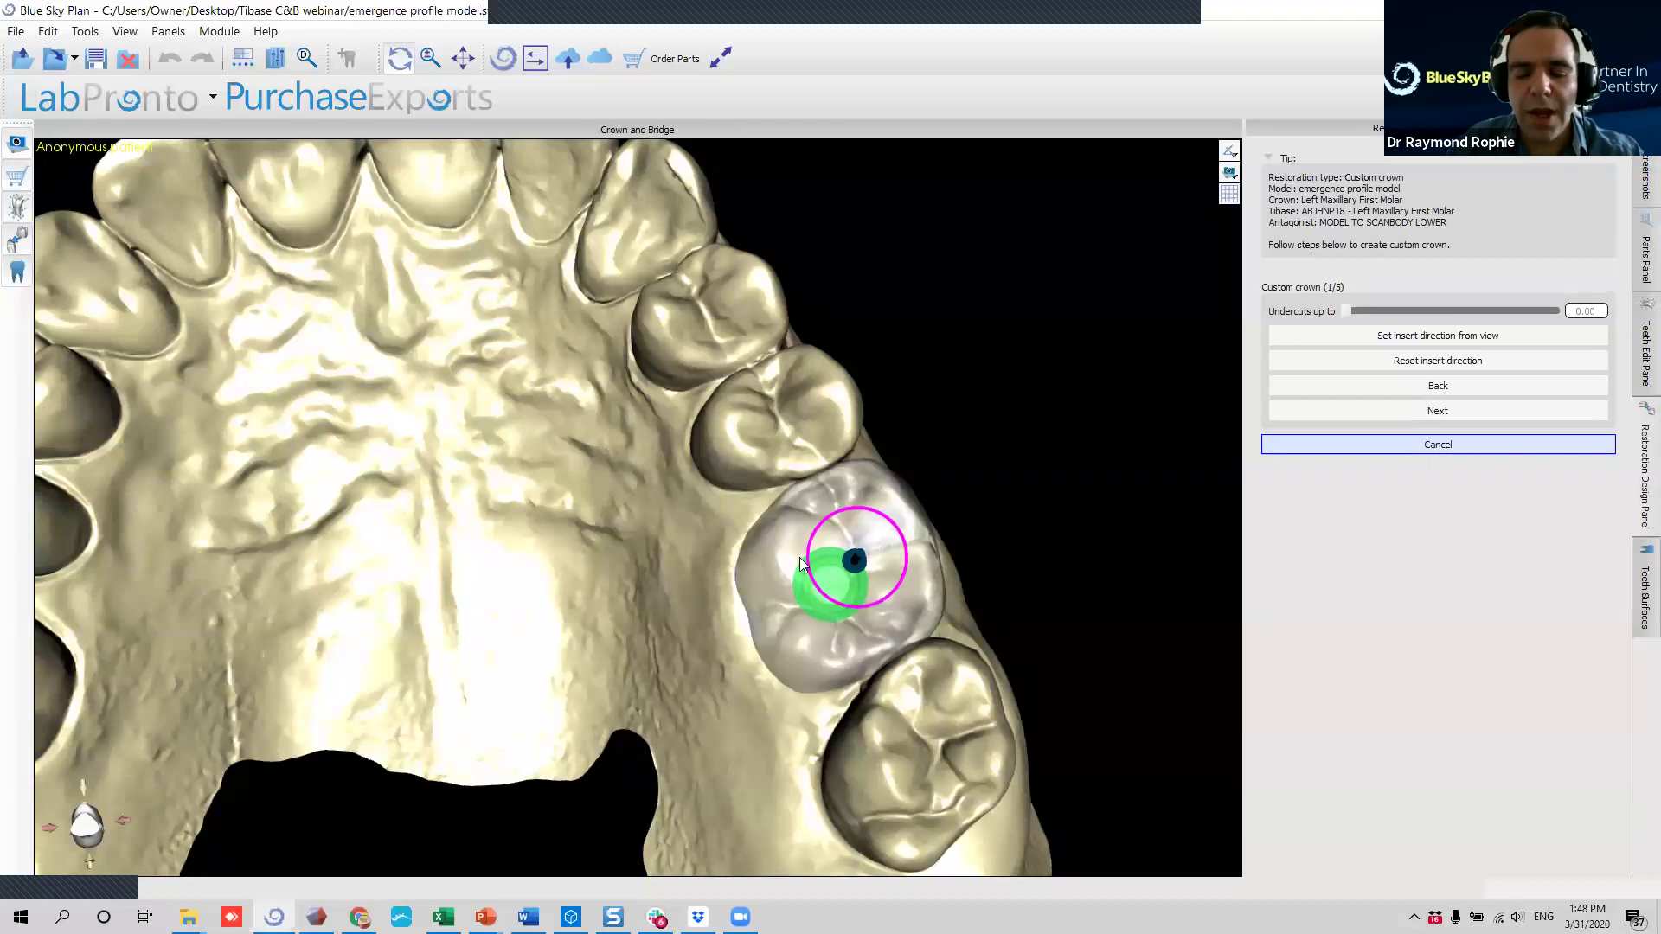
drag(1114, 703, 648, 371)
drag(443, 604, 688, 604)
drag(764, 494, 764, 494)
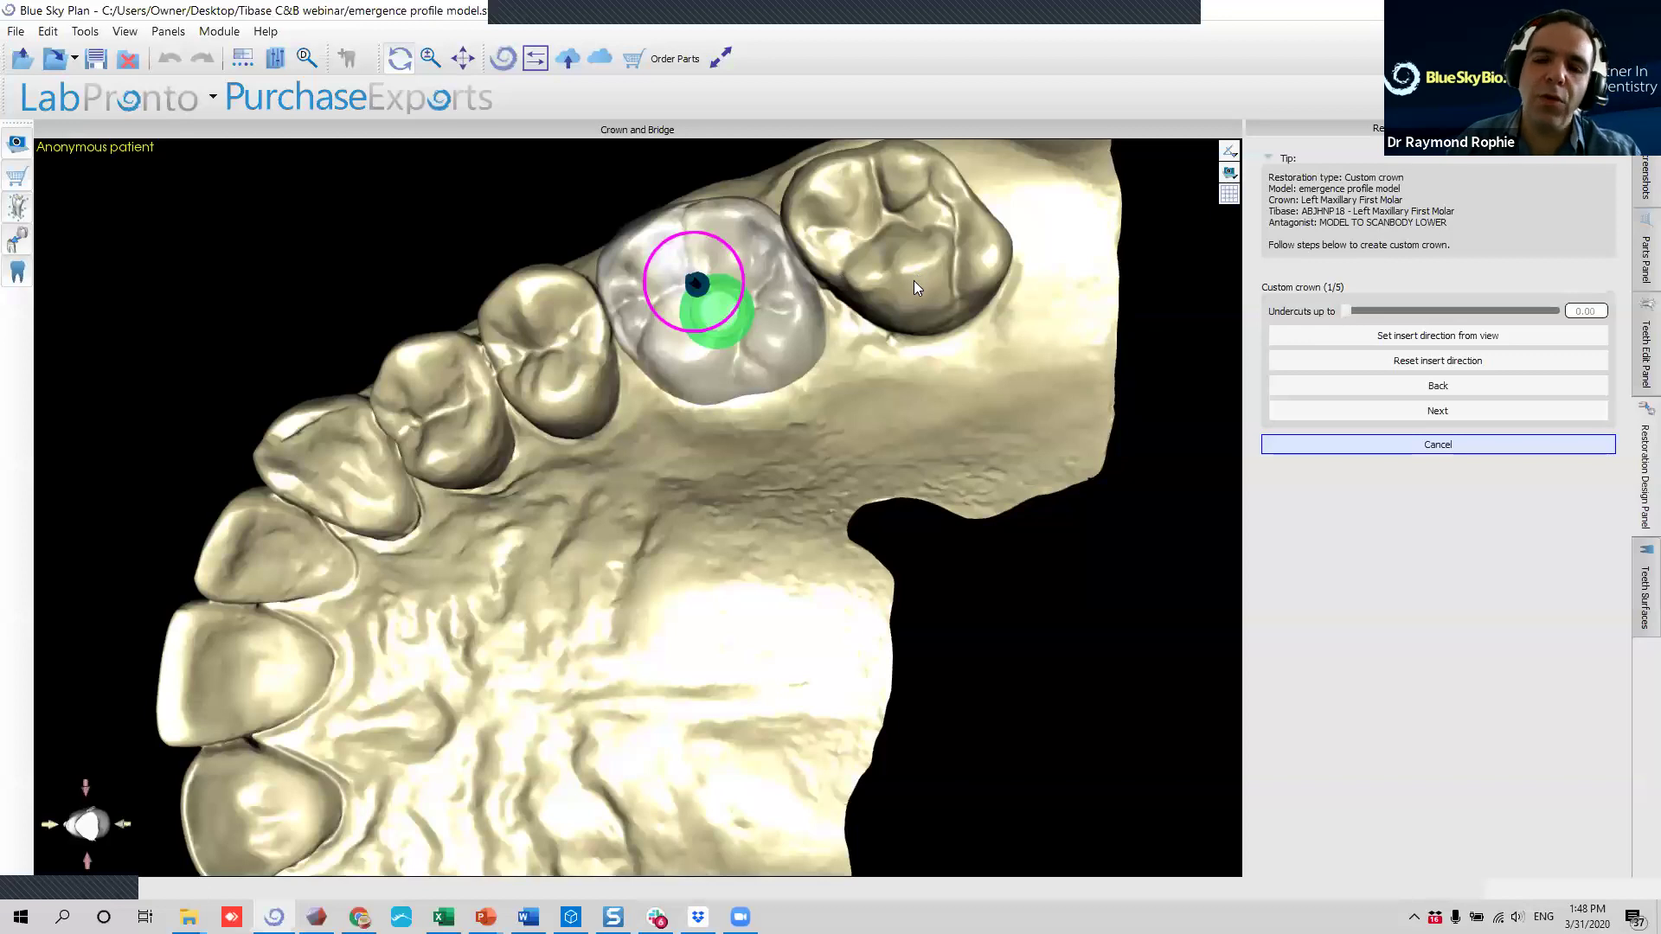
Set the crown's insertion direction from an occlusal view of the first molar site.
scroll(915, 282, up, 5)
middle_drag(930, 286, 783, 751)
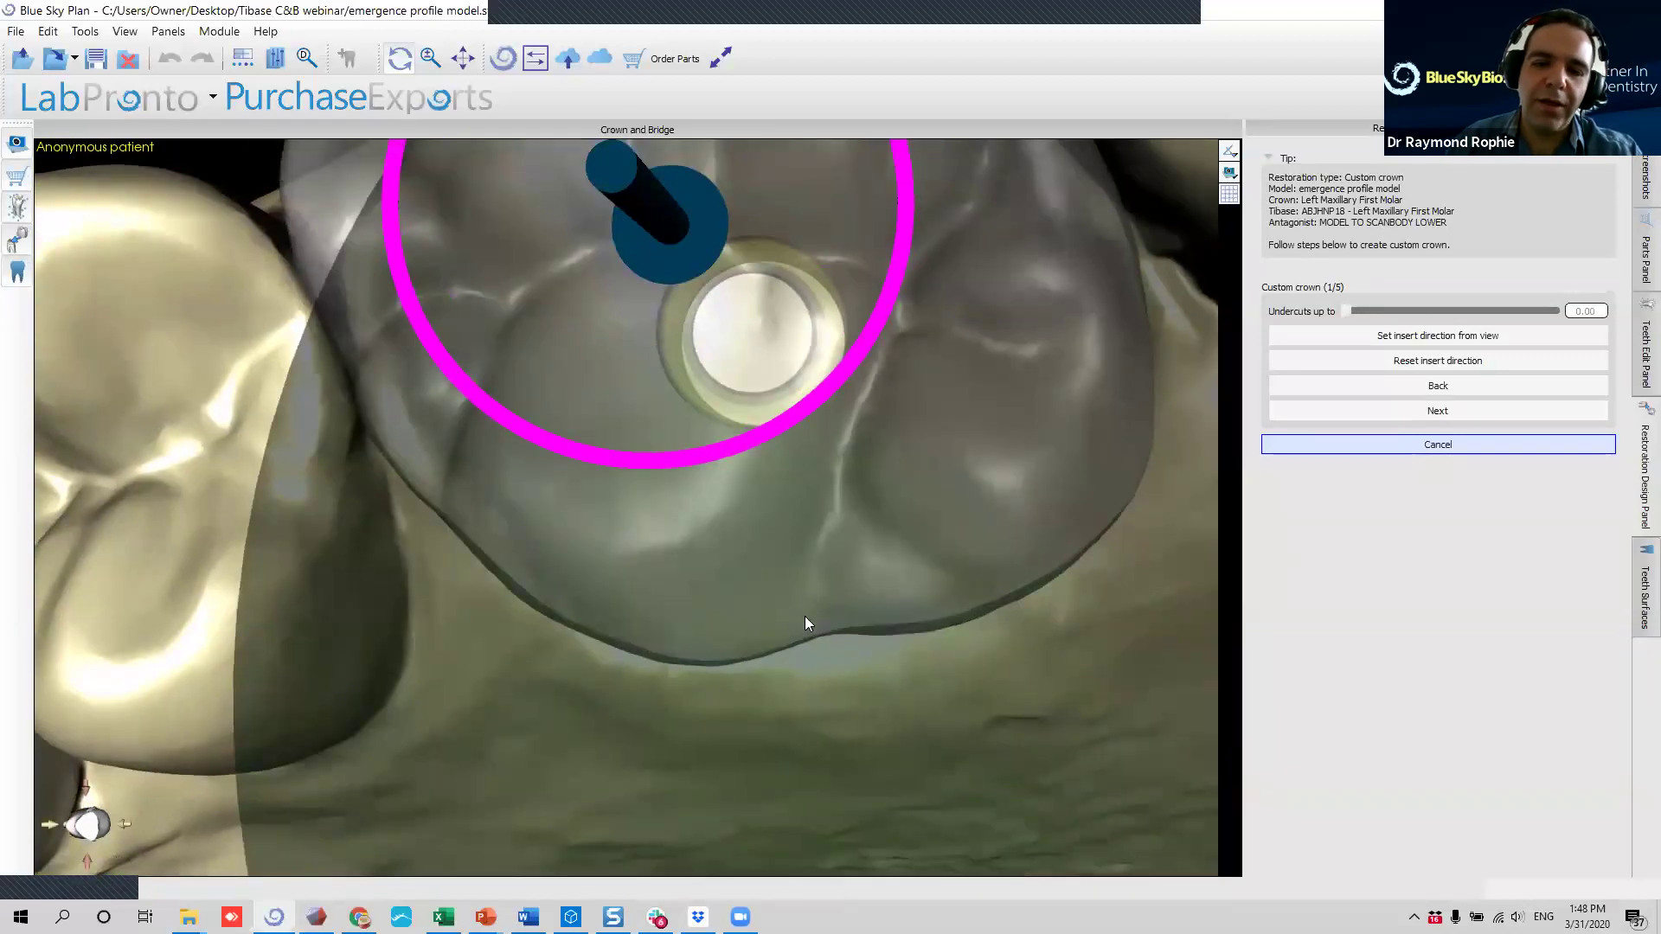
middle_drag(811, 542, 818, 536)
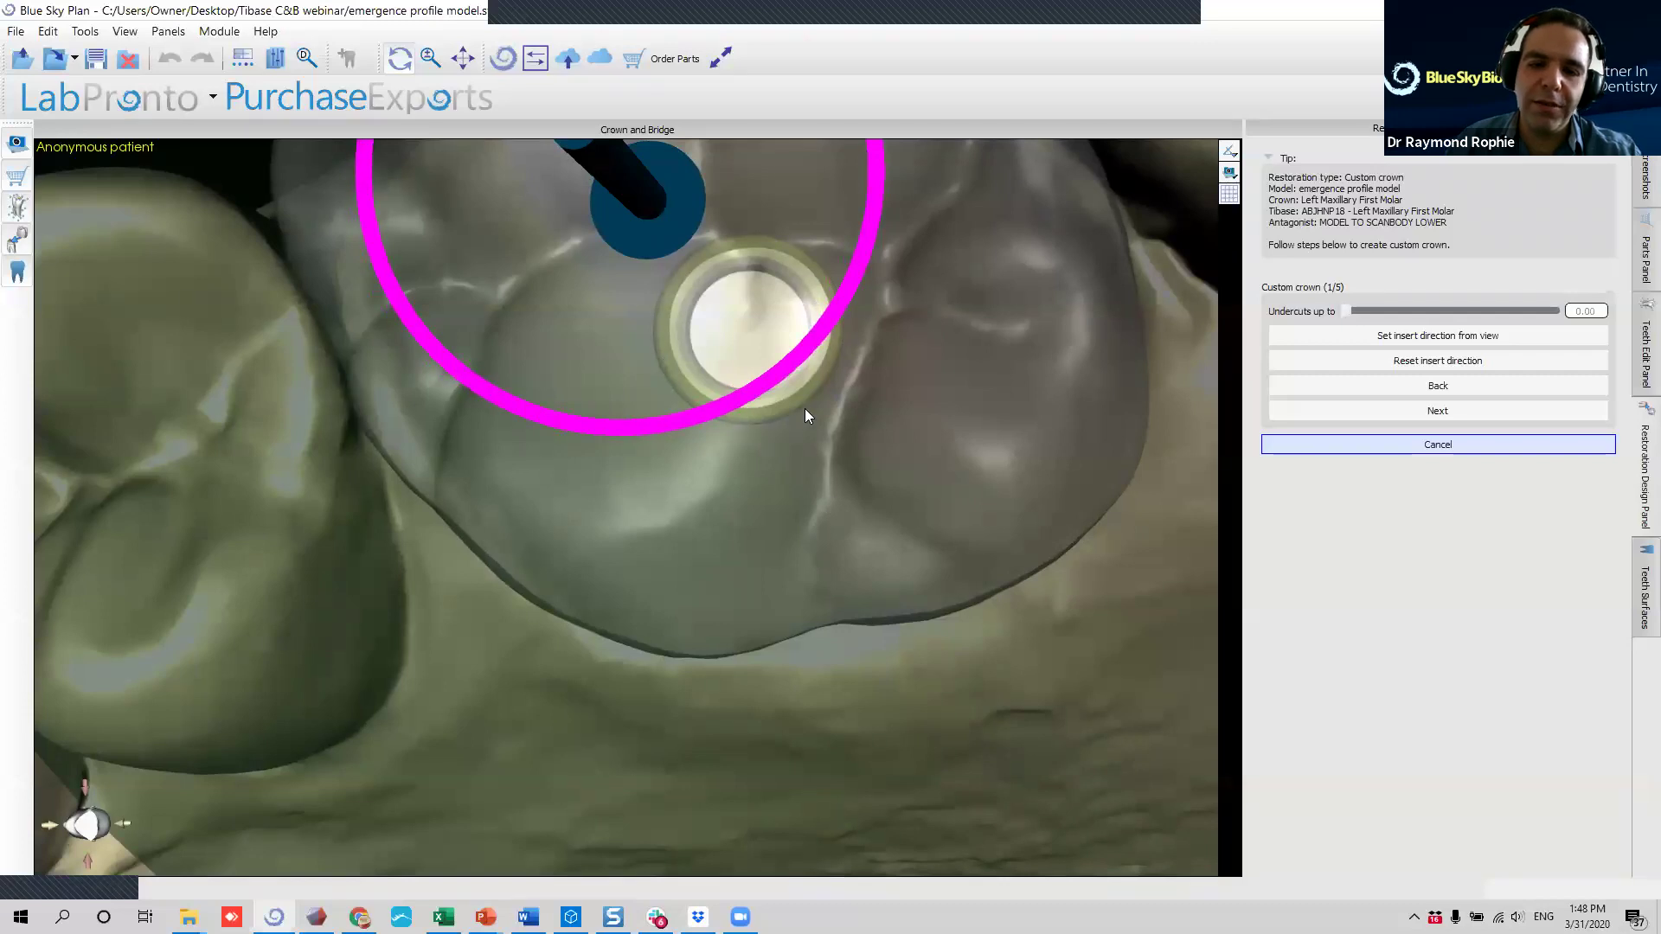
click(1438, 335)
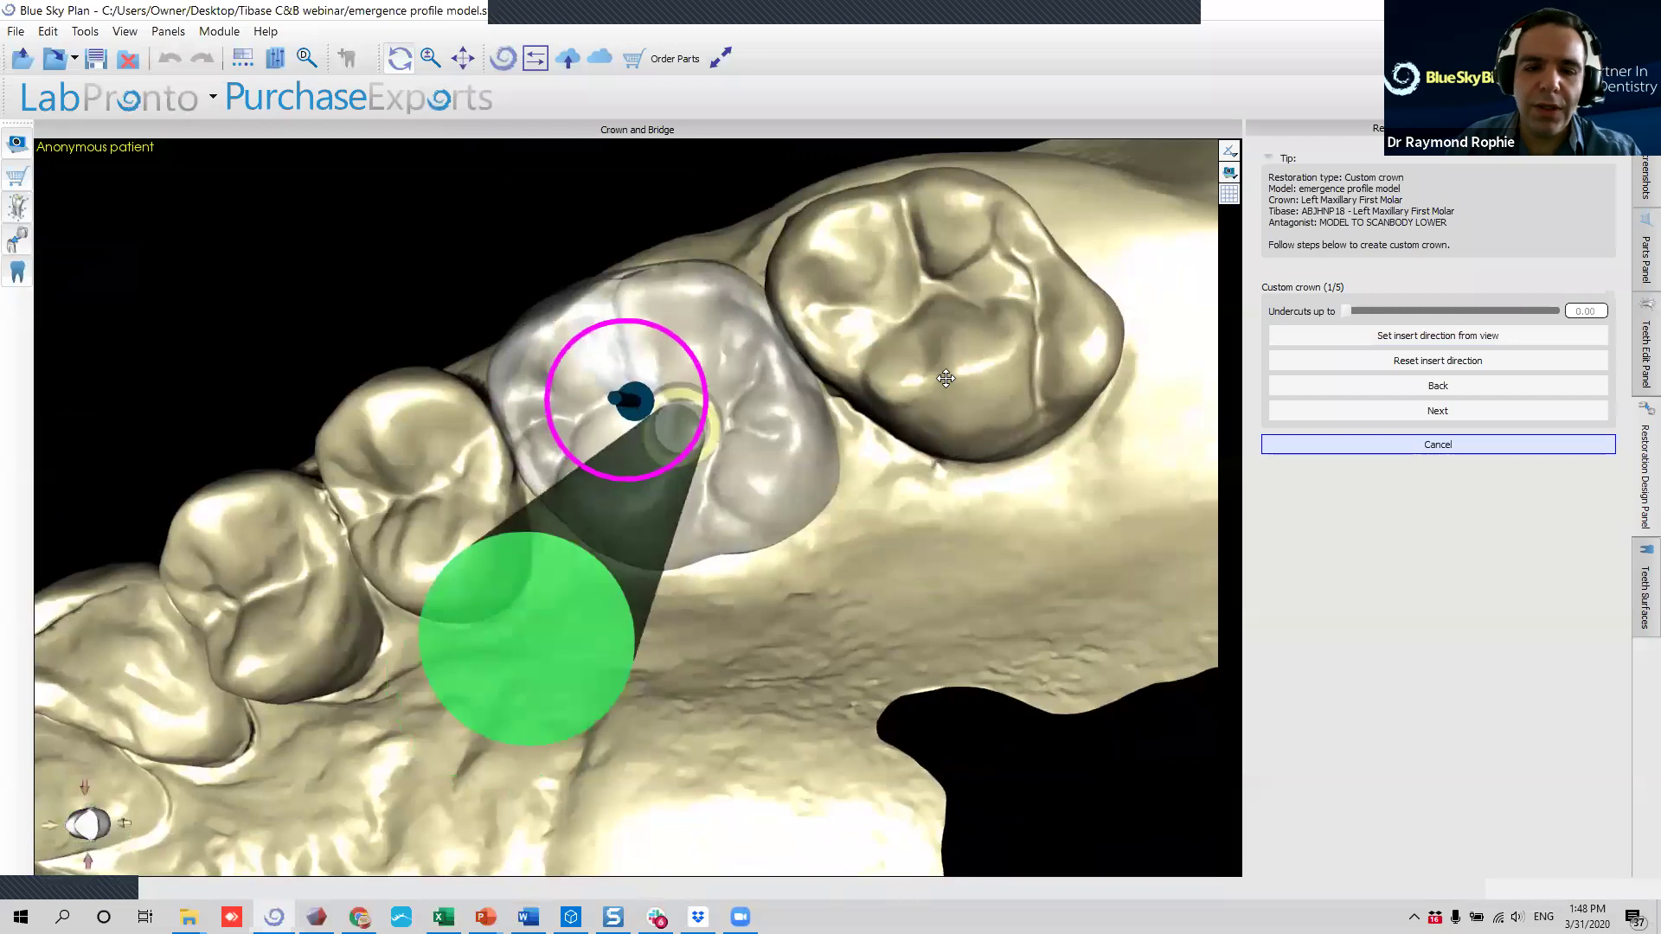
drag(945, 379, 961, 346)
drag(871, 382, 869, 378)
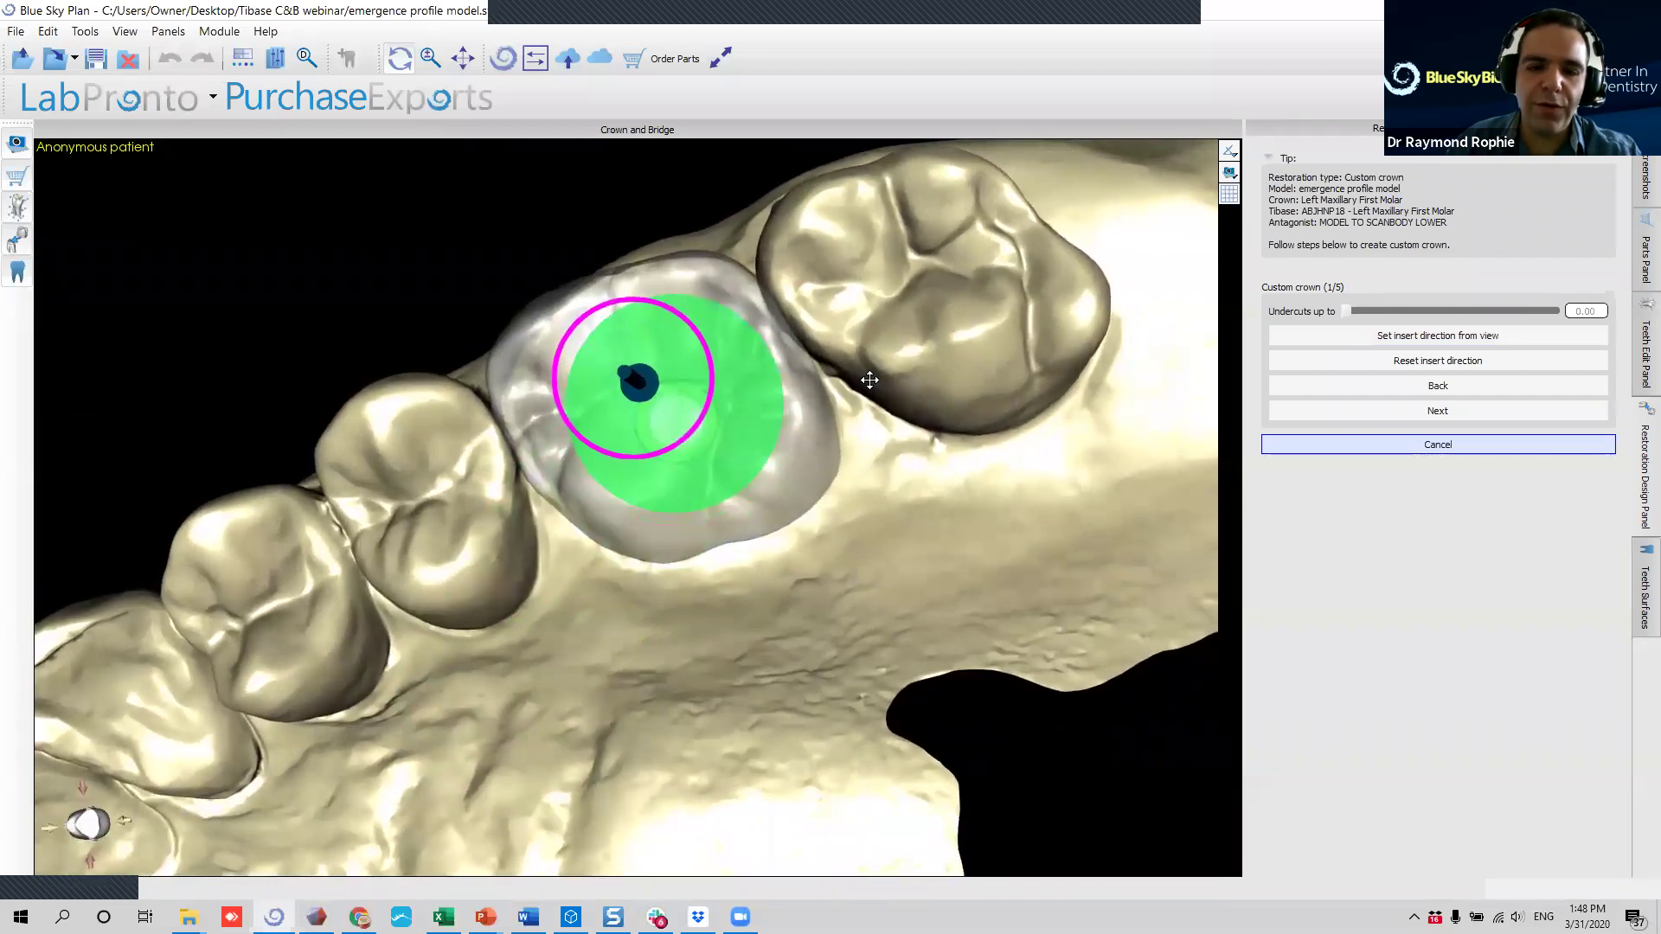
click(1369, 339)
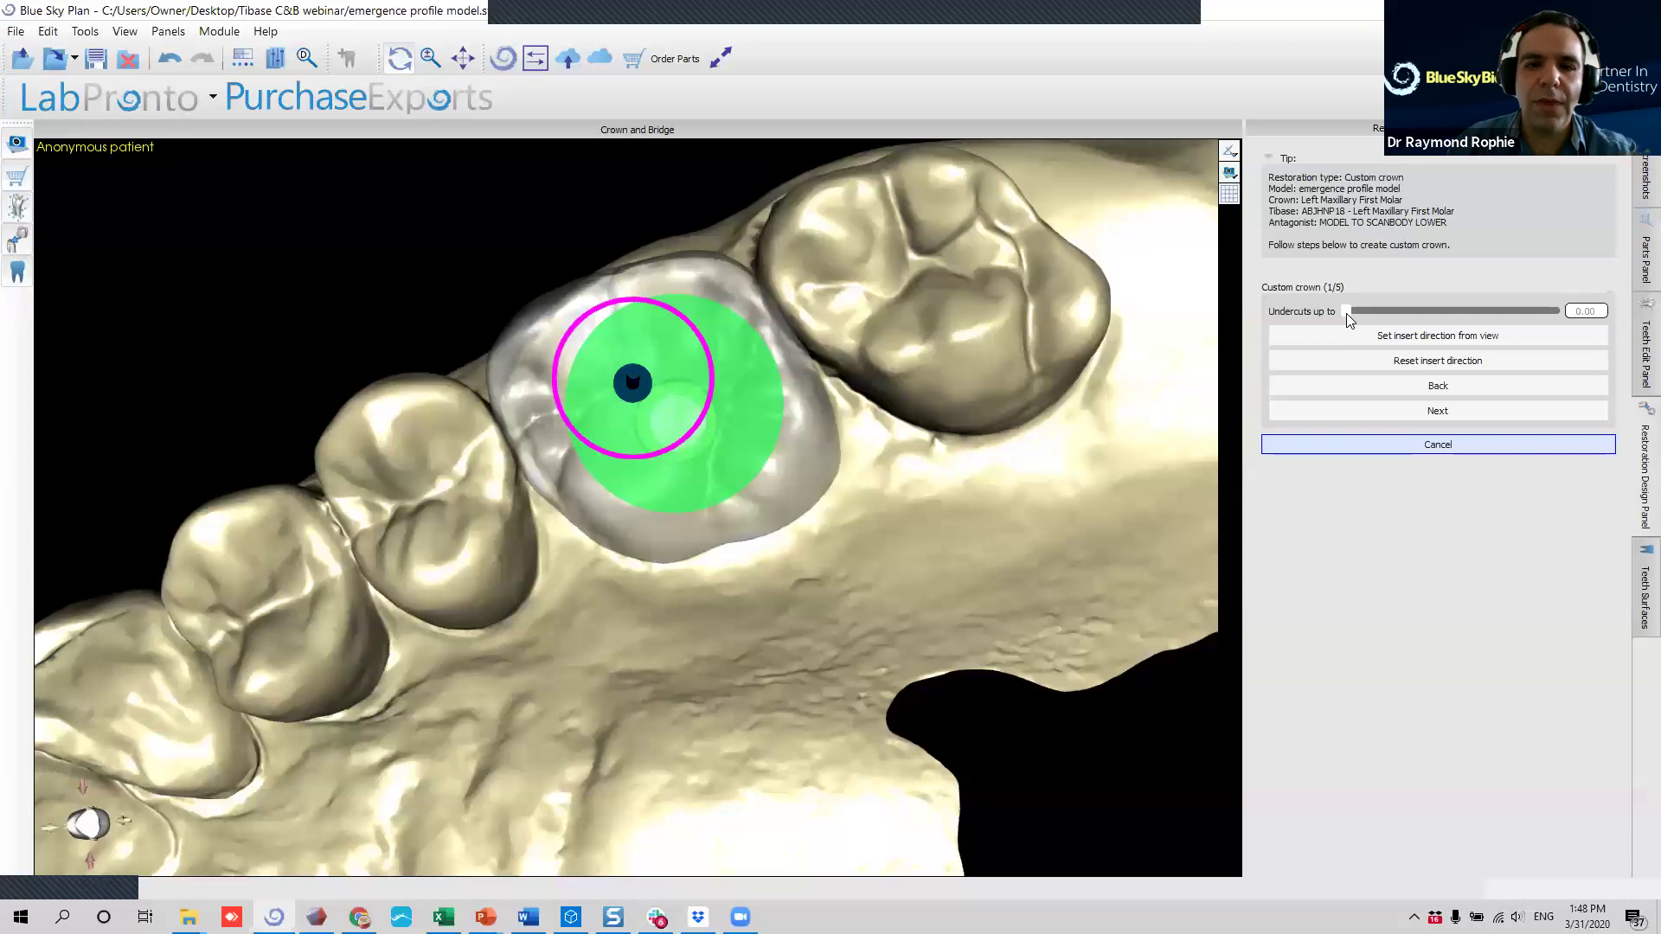
Set the allowed undercuts to 0.12 and continue to defining the approximal area.
drag(1346, 313, 1405, 324)
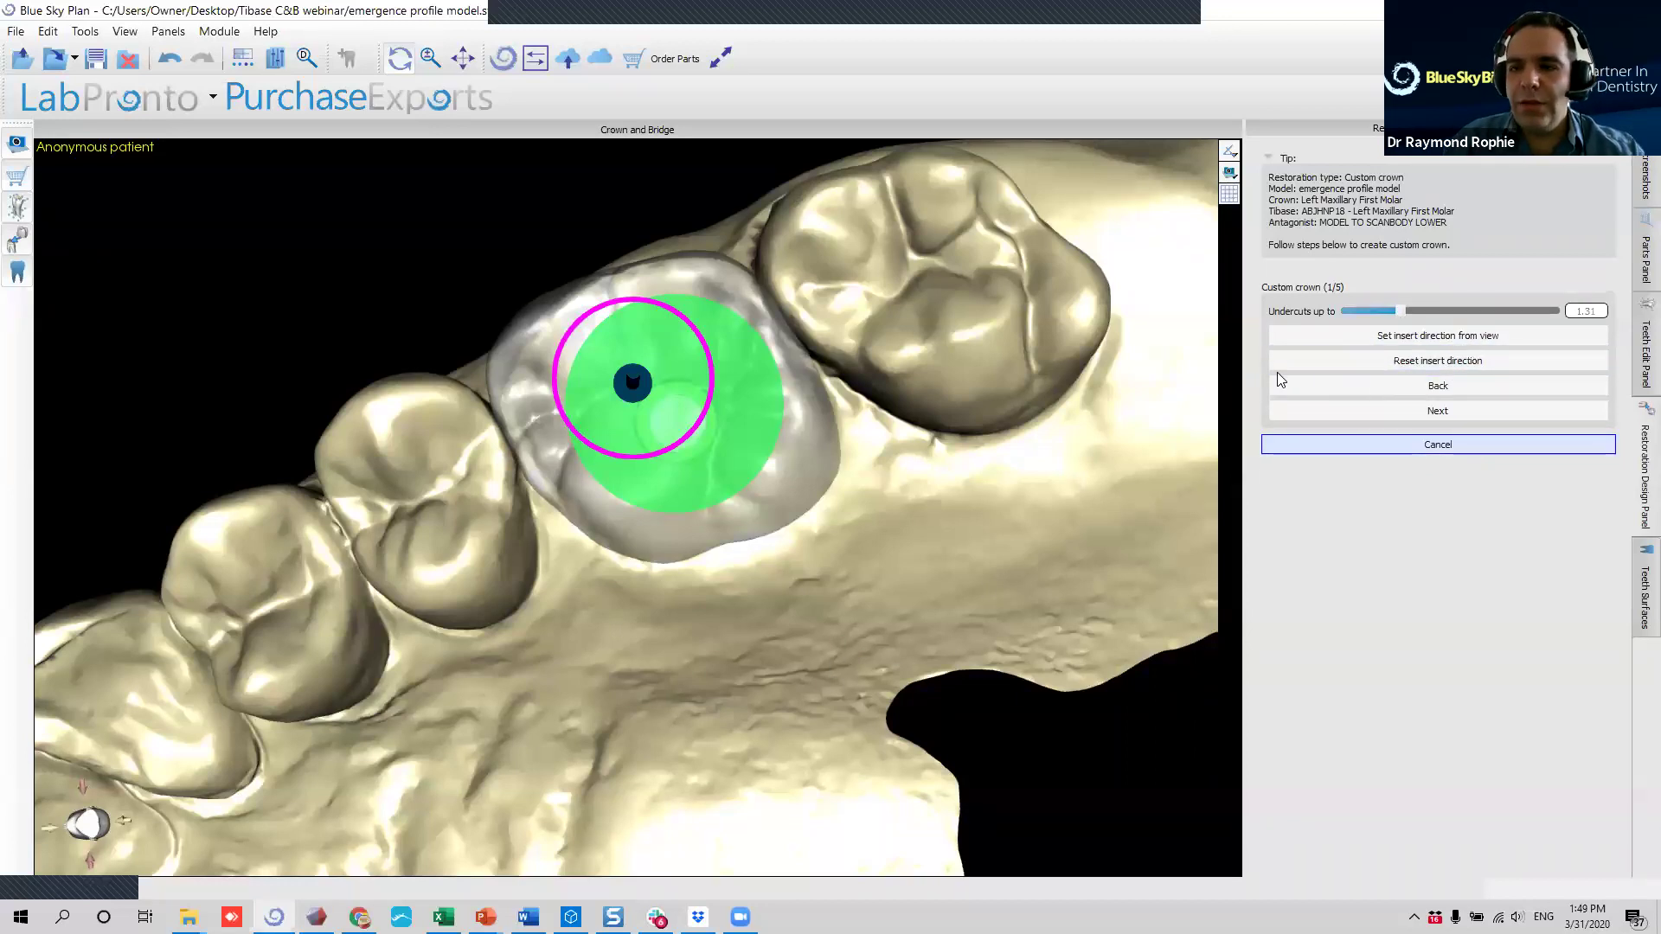
drag(1403, 323, 1345, 319)
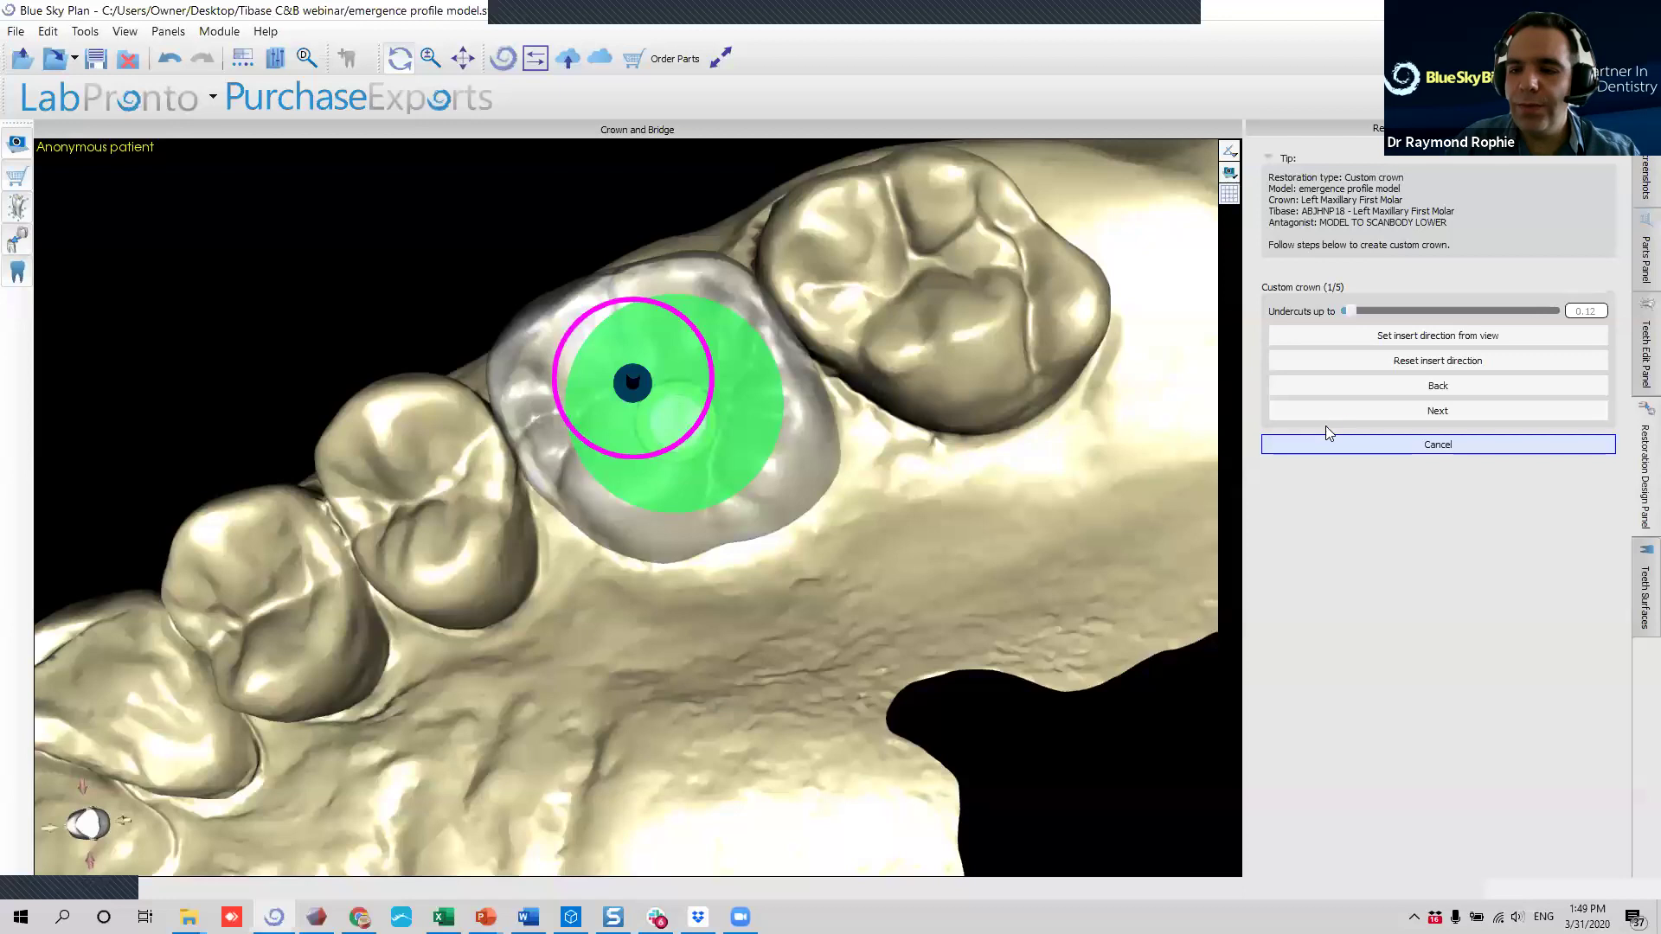
click(1349, 410)
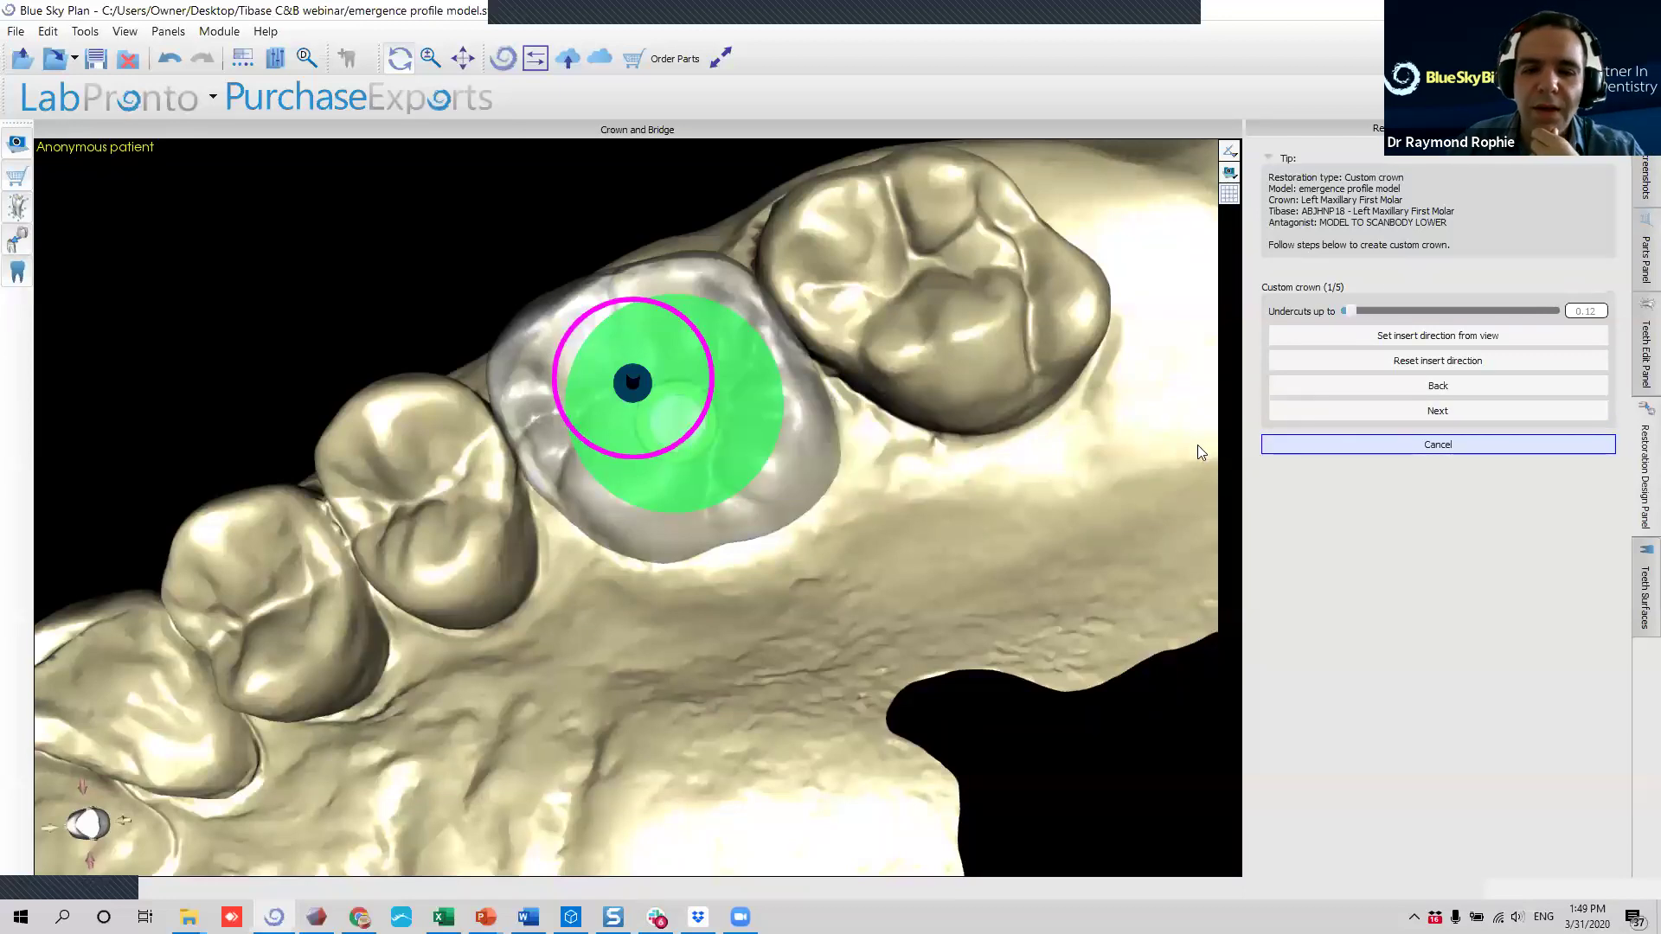
Examine the emergence profile socket, the crown and the neighbouring teeth's contact surfaces from the palatal and occlusal sides.
drag(741, 666, 729, 592)
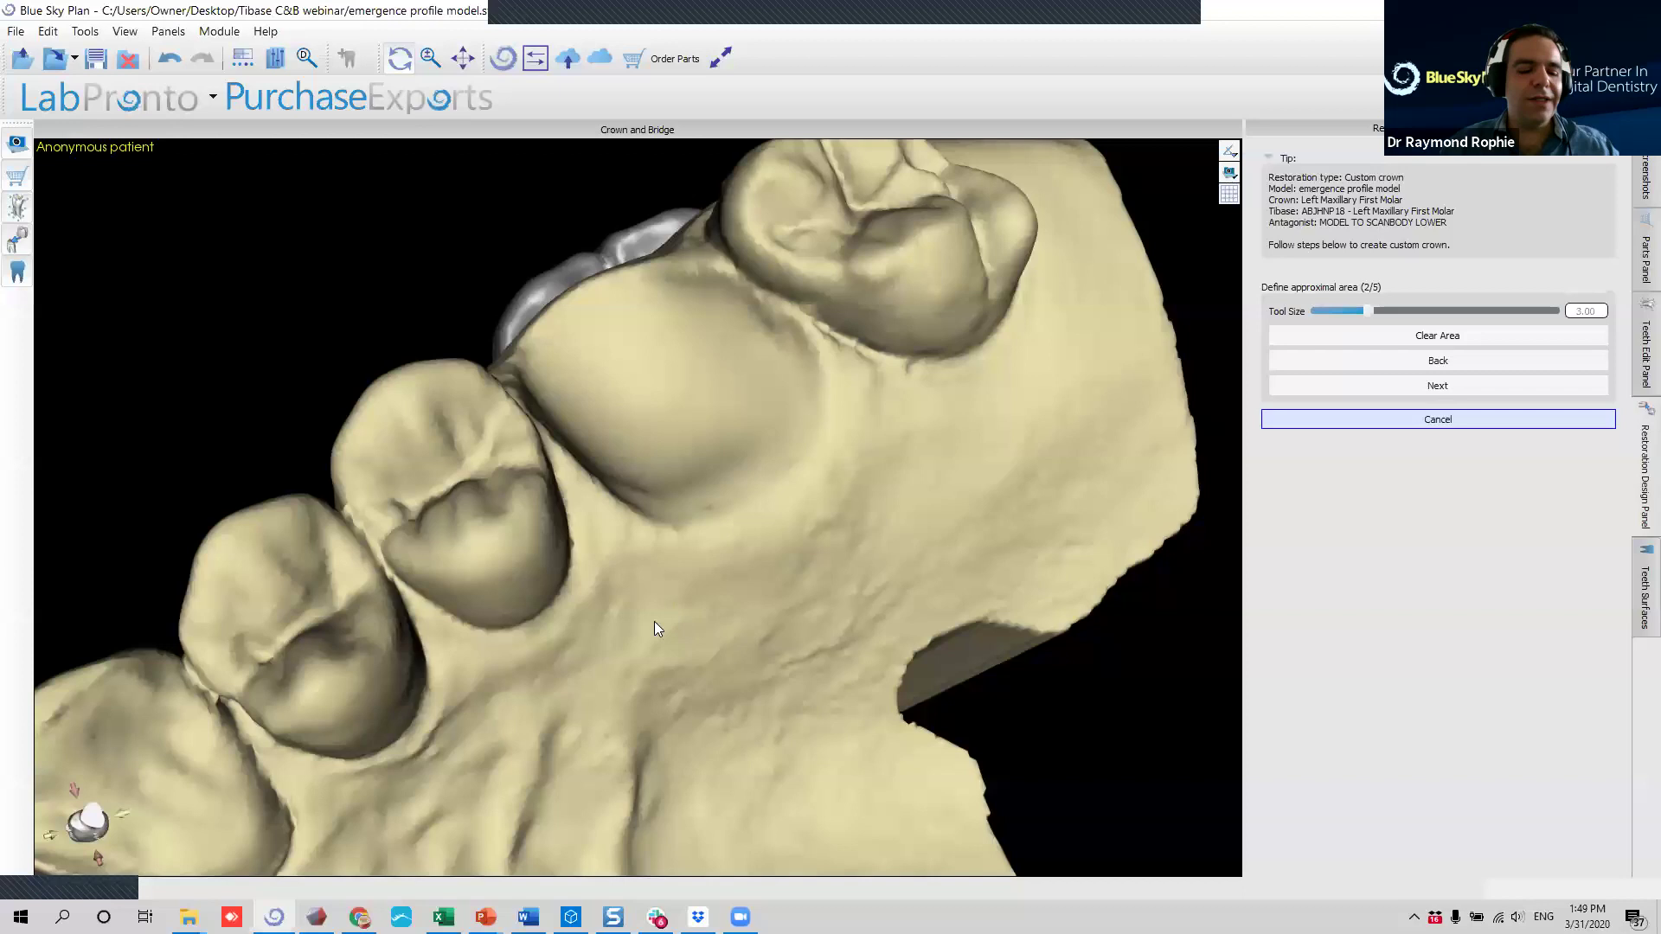
drag(421, 725, 352, 660)
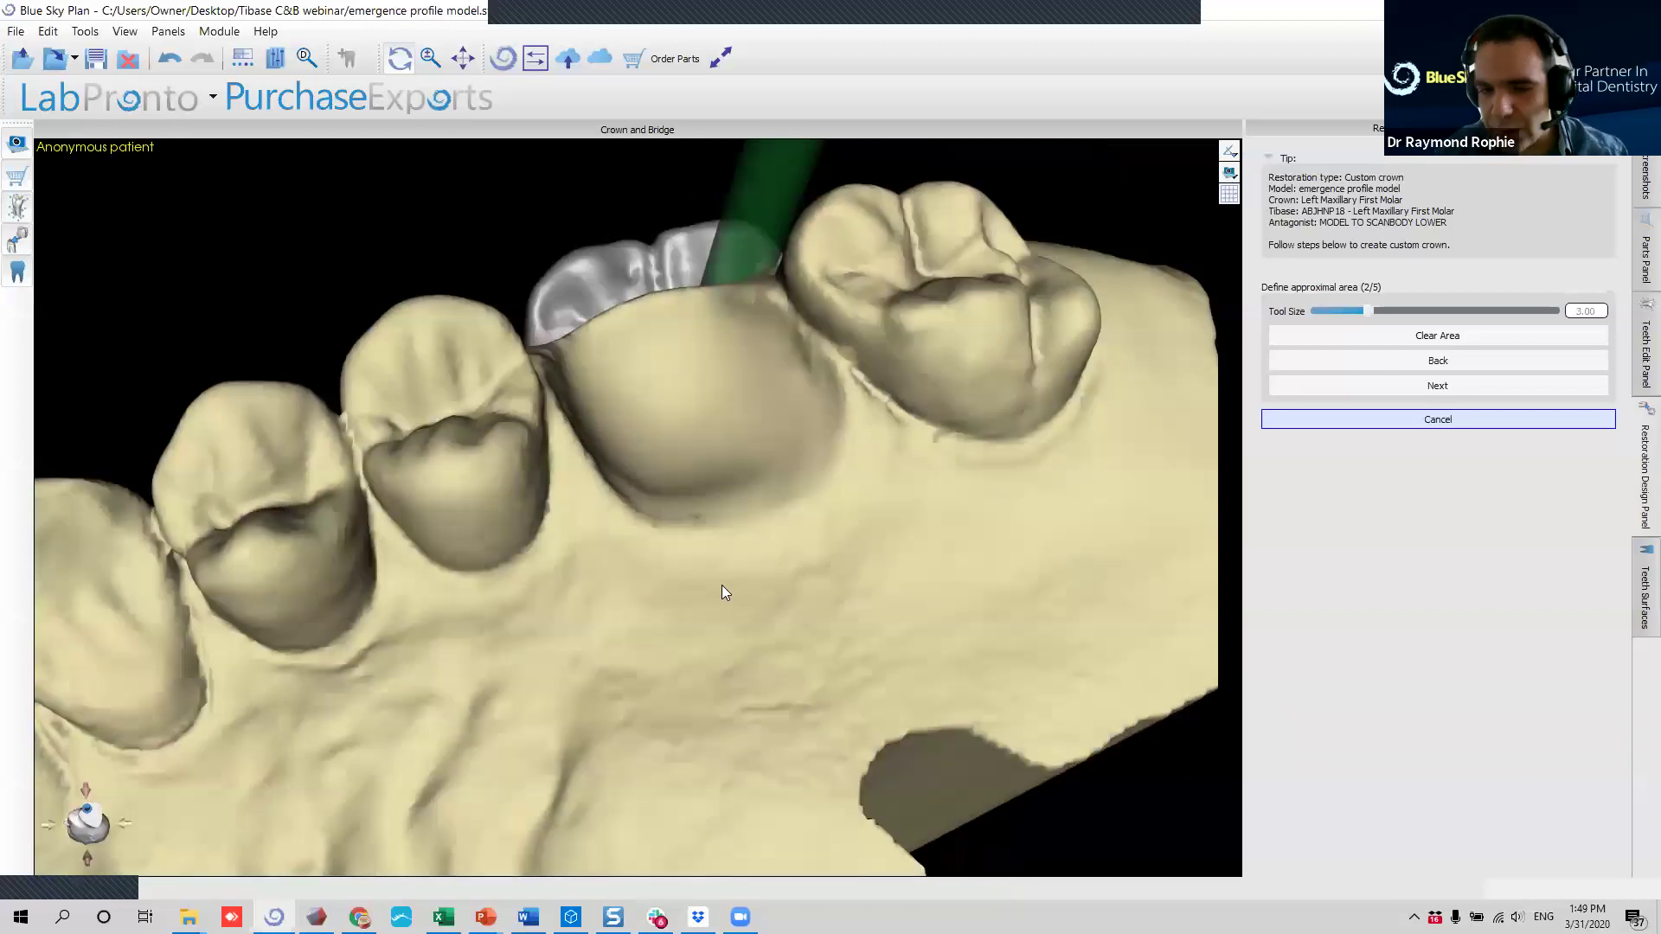
drag(641, 684, 559, 516)
drag(733, 595, 627, 571)
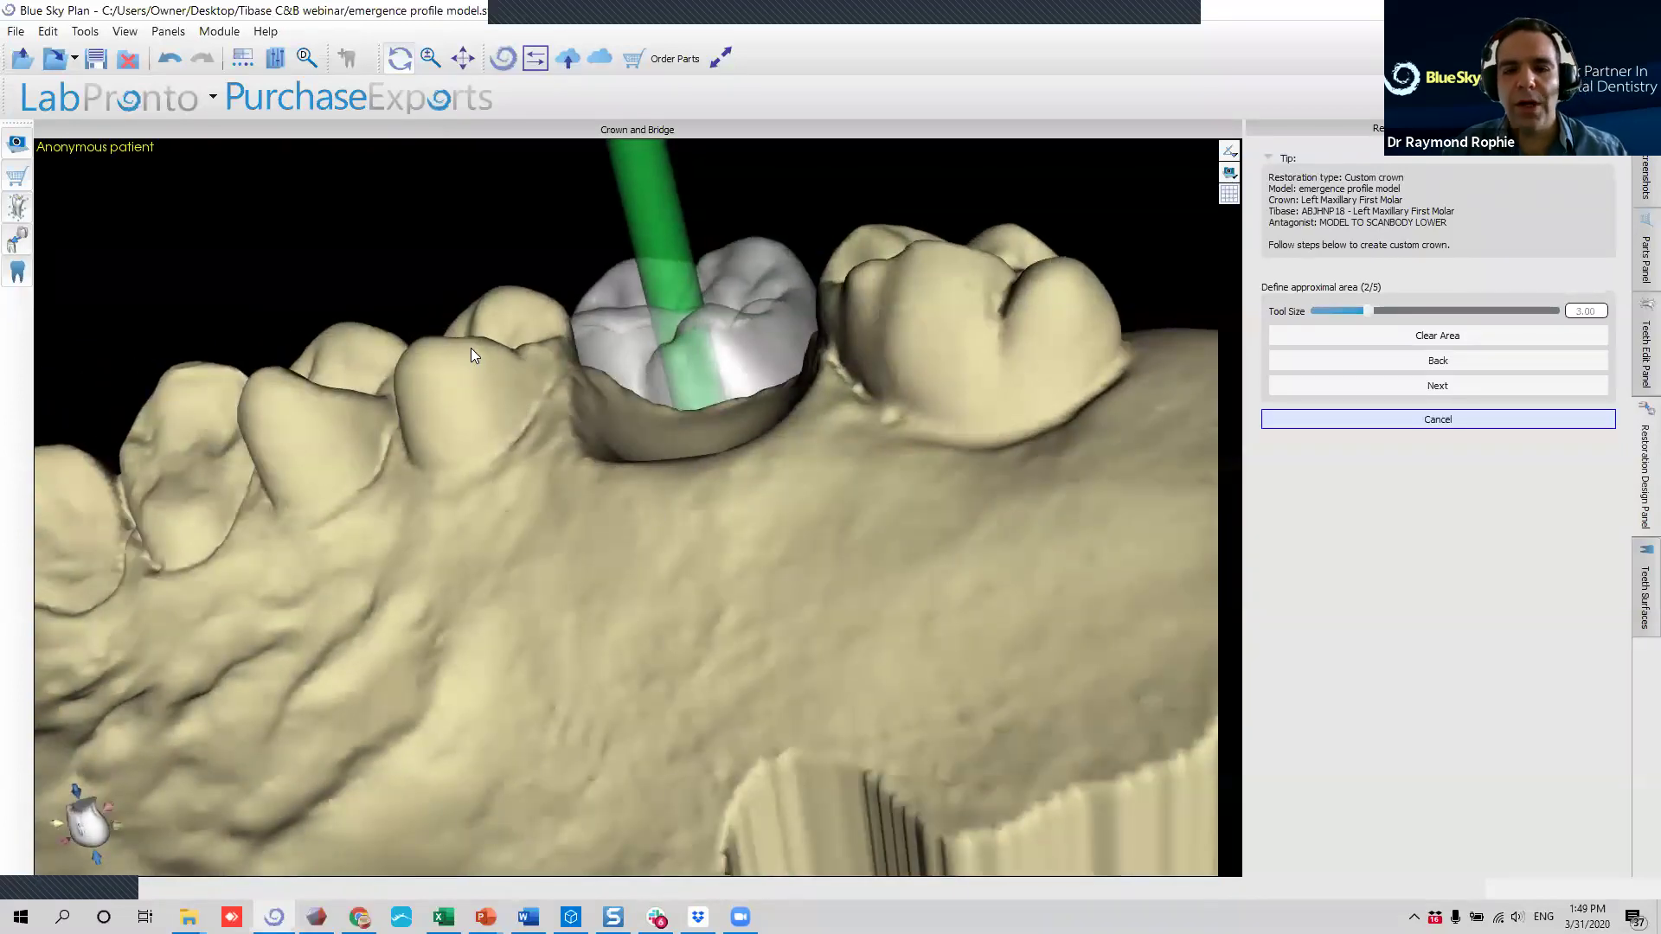
drag(505, 474, 720, 445)
drag(1012, 452, 921, 540)
drag(646, 616, 780, 533)
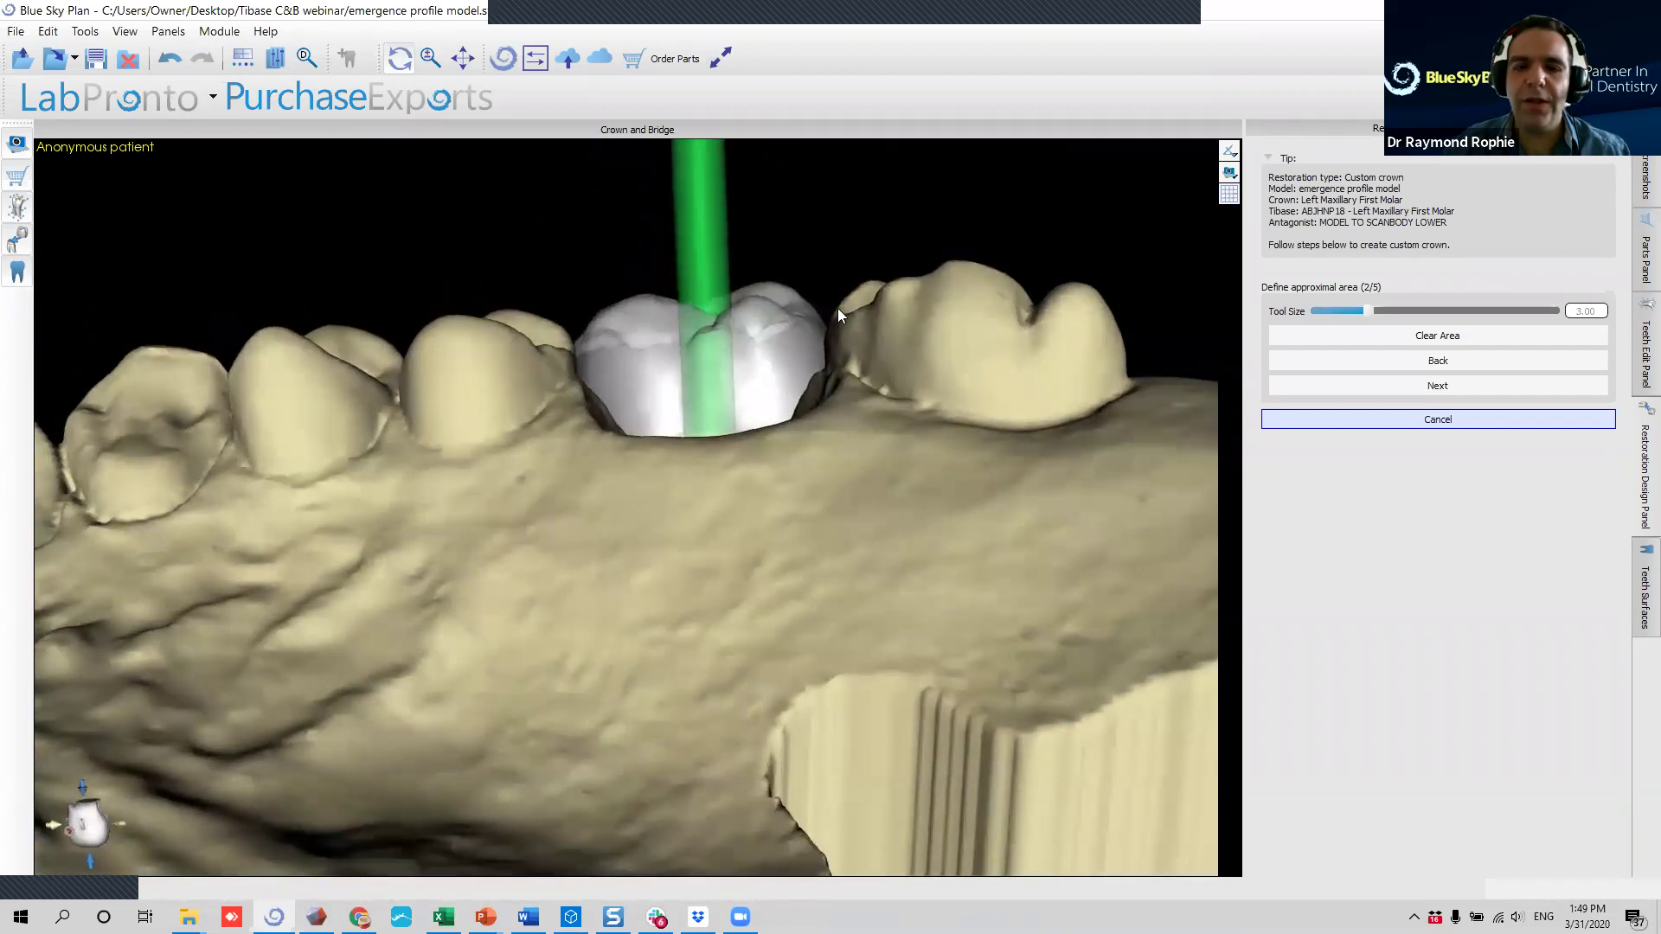
Paint a band-shaped approximal area on the second molar's mesial contact surface with tool size 1.00.
drag(894, 412, 571, 556)
scroll(773, 274, up, 3)
drag(707, 384, 716, 526)
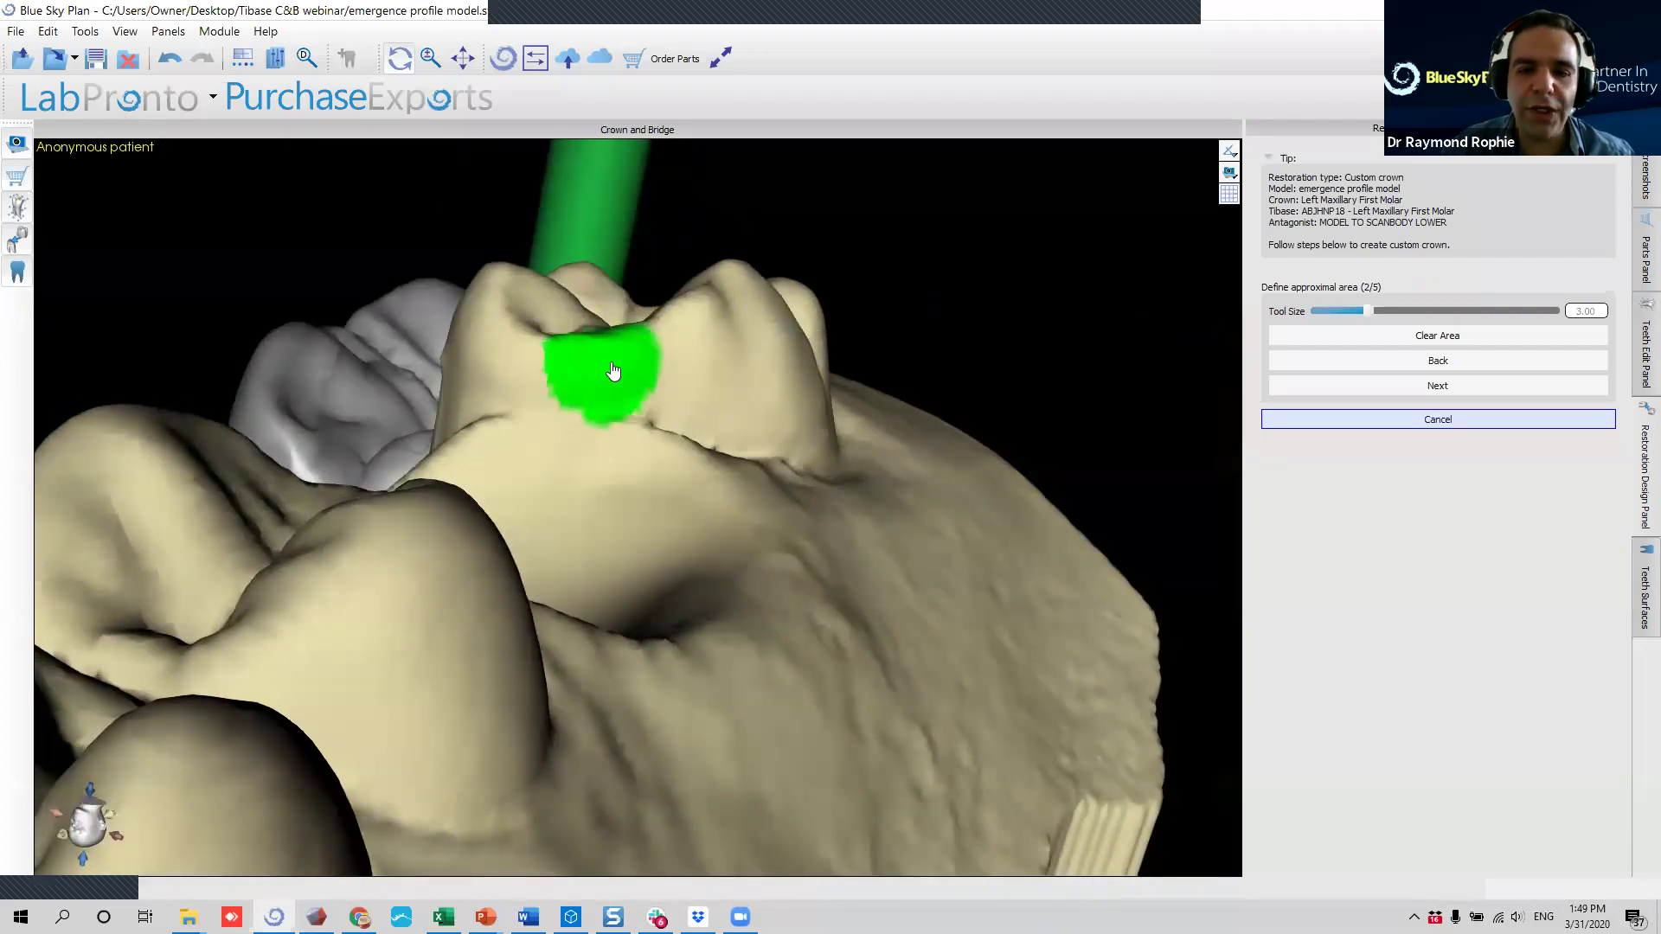
shift+scroll(613, 366, down, 1)
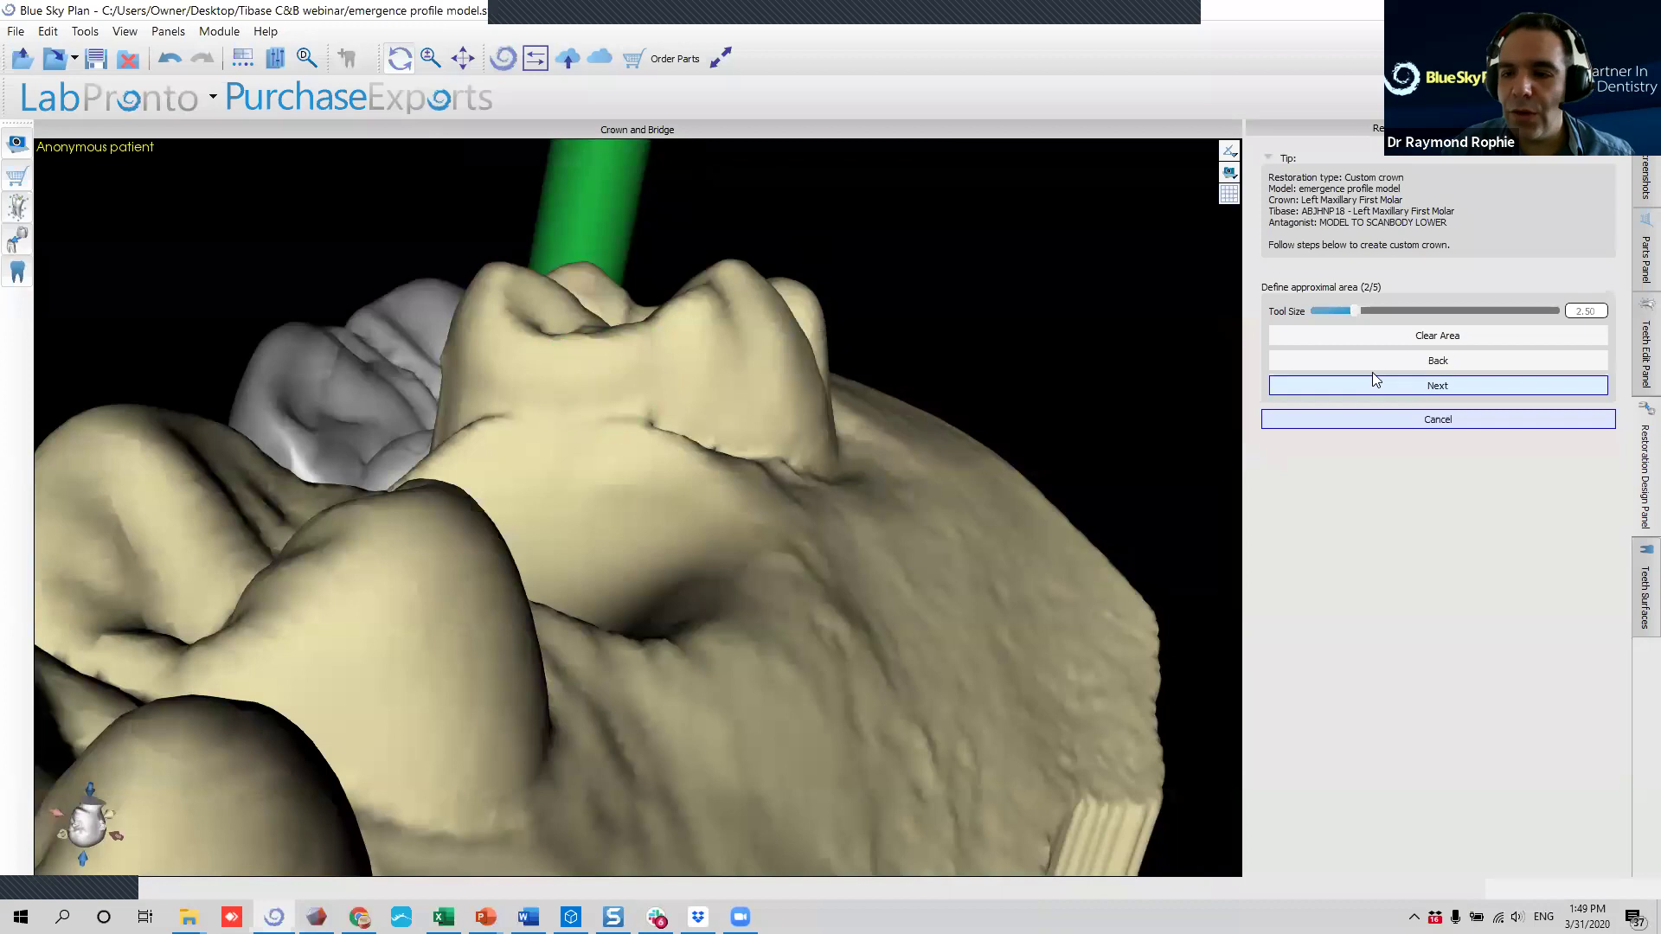
click(1342, 317)
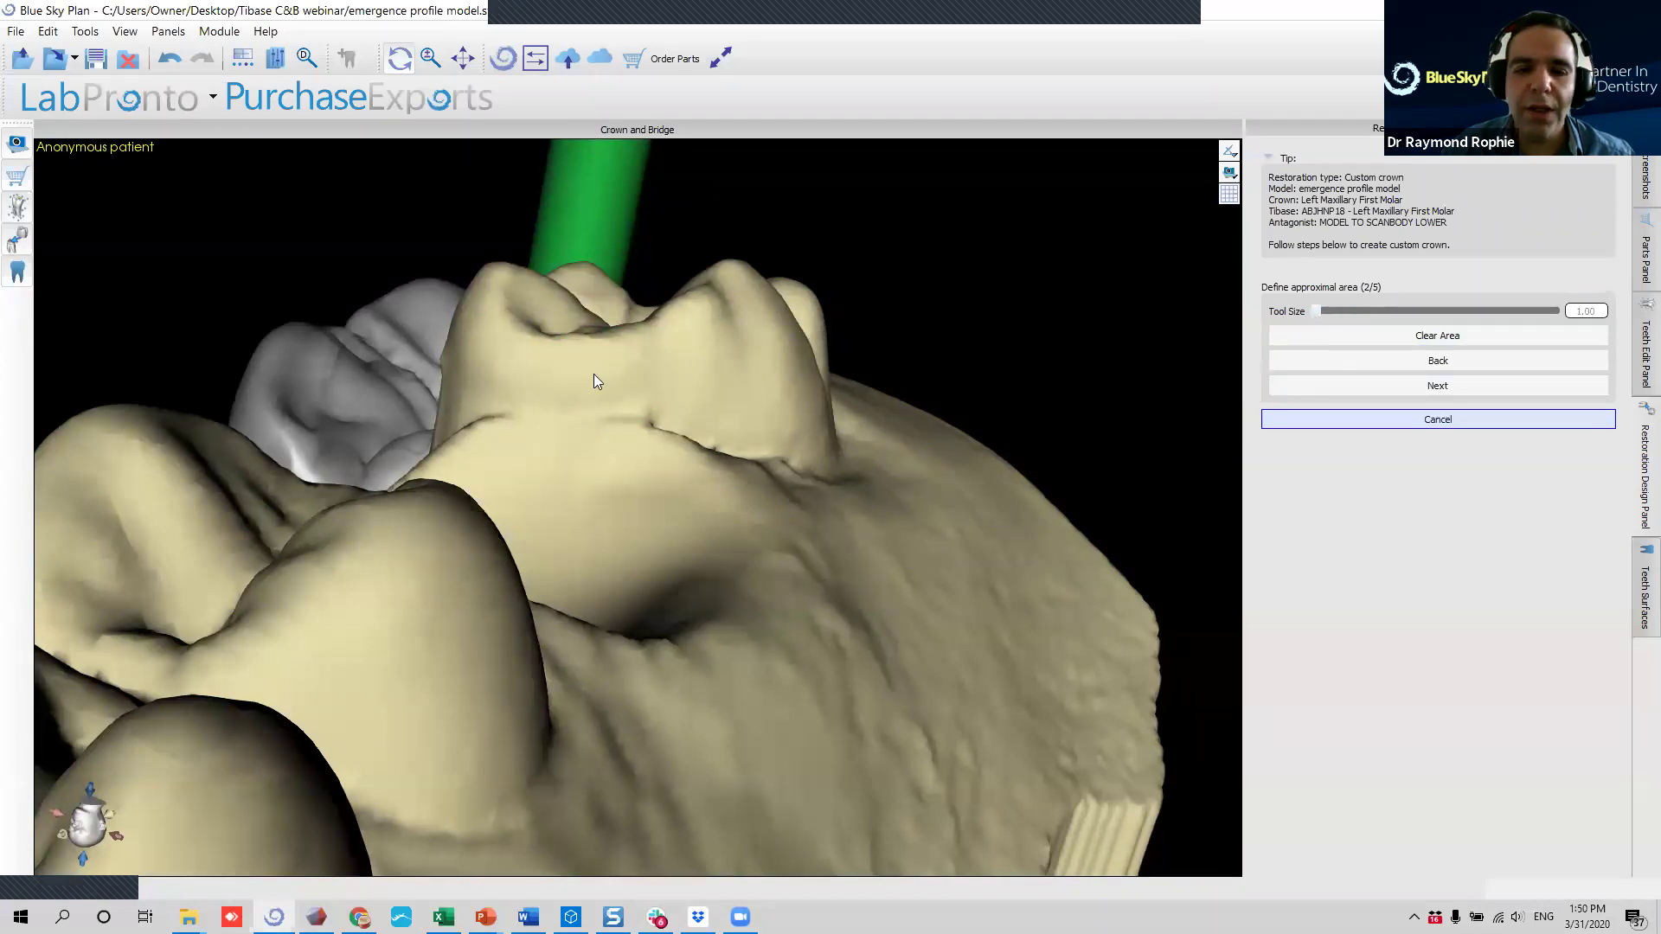
mouse_move(594, 370)
mouse_down()
mouse_move(646, 352)
mouse_move(603, 372)
mouse_move(489, 348)
mouse_up()
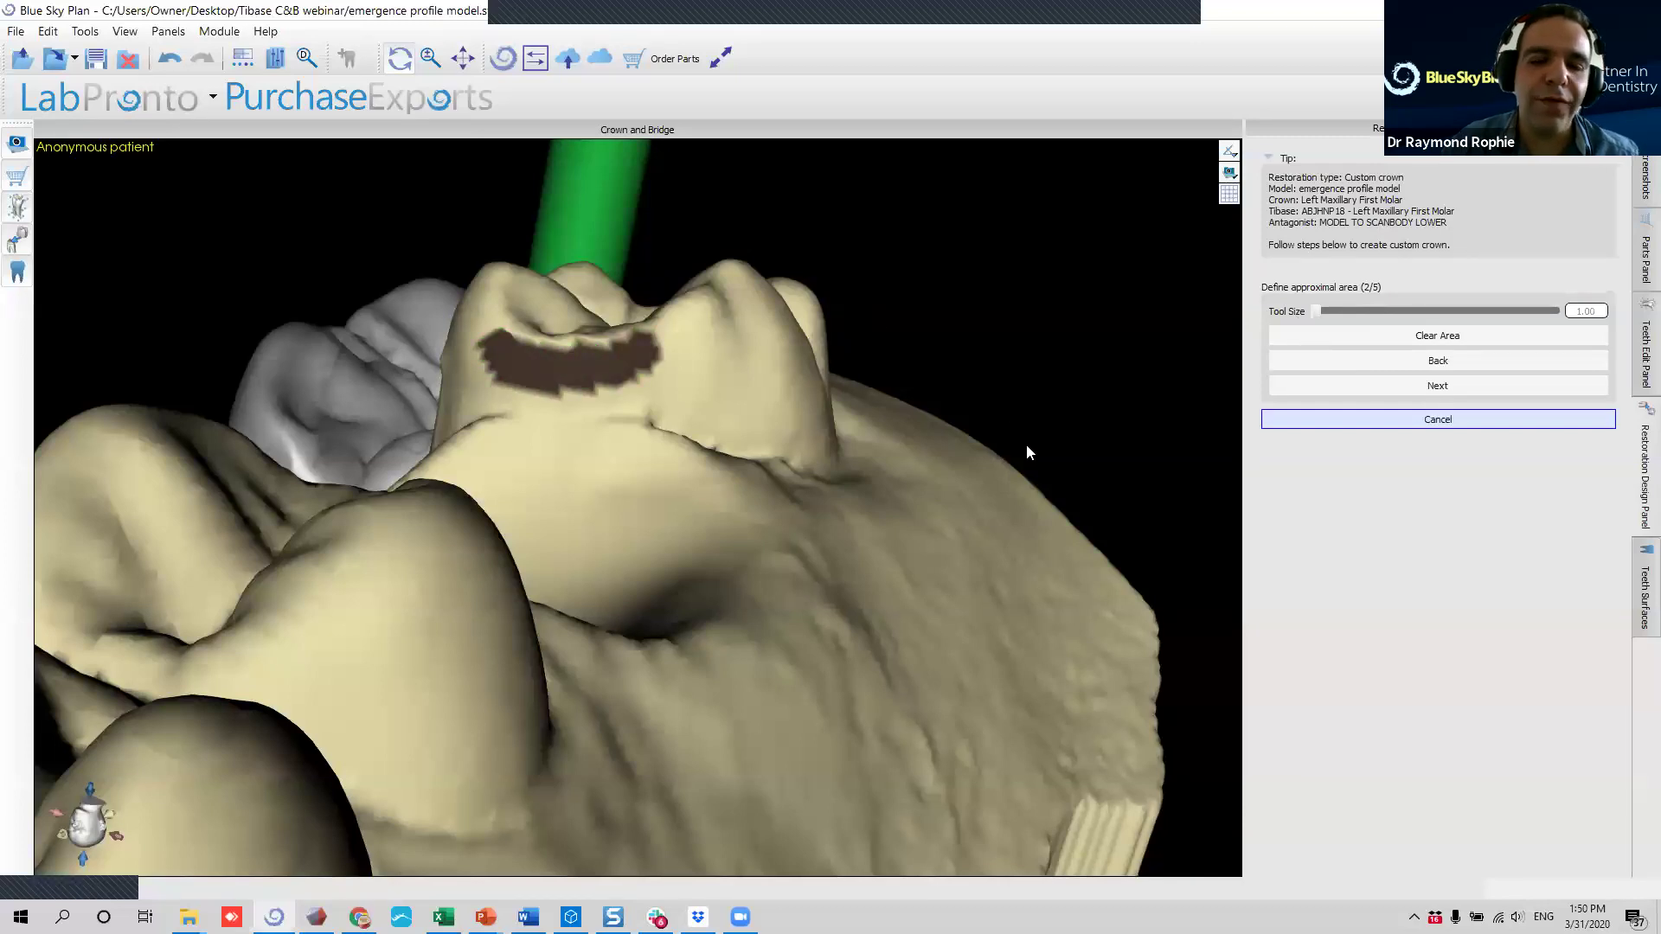
Paint the approximal area on the second premolar's distal contact surface facing the crown site.
mouse_move(1088, 511)
right_down()
mouse_move(708, 712)
mouse_move(696, 552)
right_up()
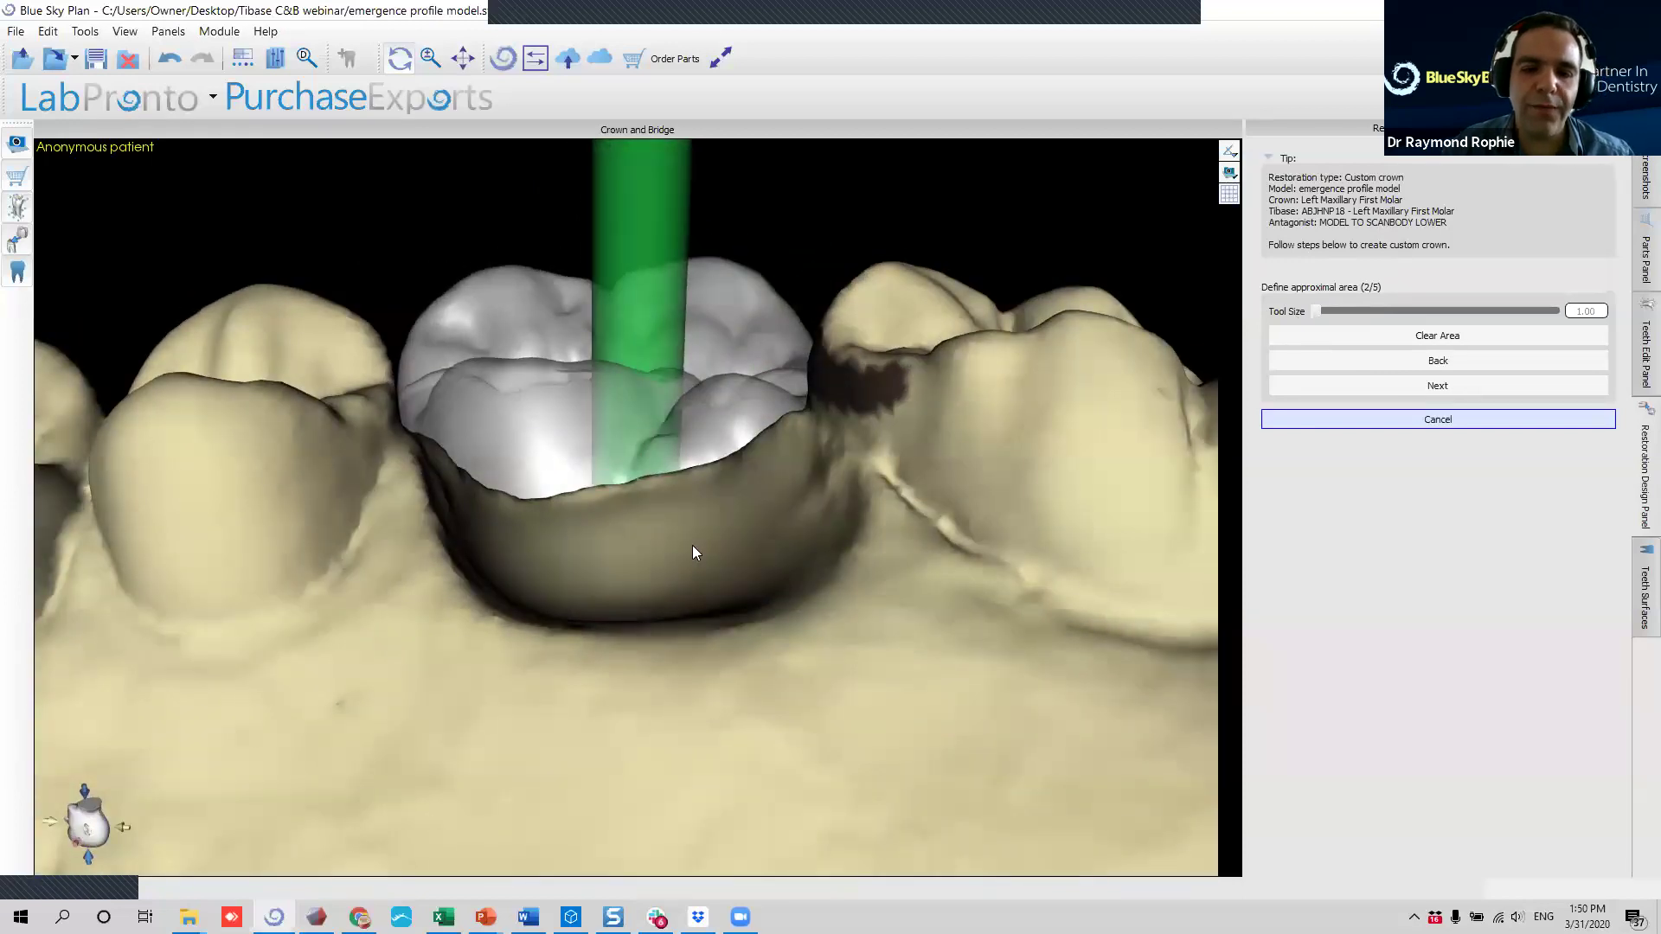
mouse_move(968, 516)
right_down()
mouse_move(703, 619)
mouse_move(628, 400)
right_up()
right_drag(632, 480, 652, 355)
mouse_move(662, 333)
mouse_down()
mouse_move(683, 312)
mouse_move(610, 341)
mouse_up()
Paint trial strokes in the emergence profile socket, away from the contact surfaces, and erase them.
right_drag(335, 414, 792, 643)
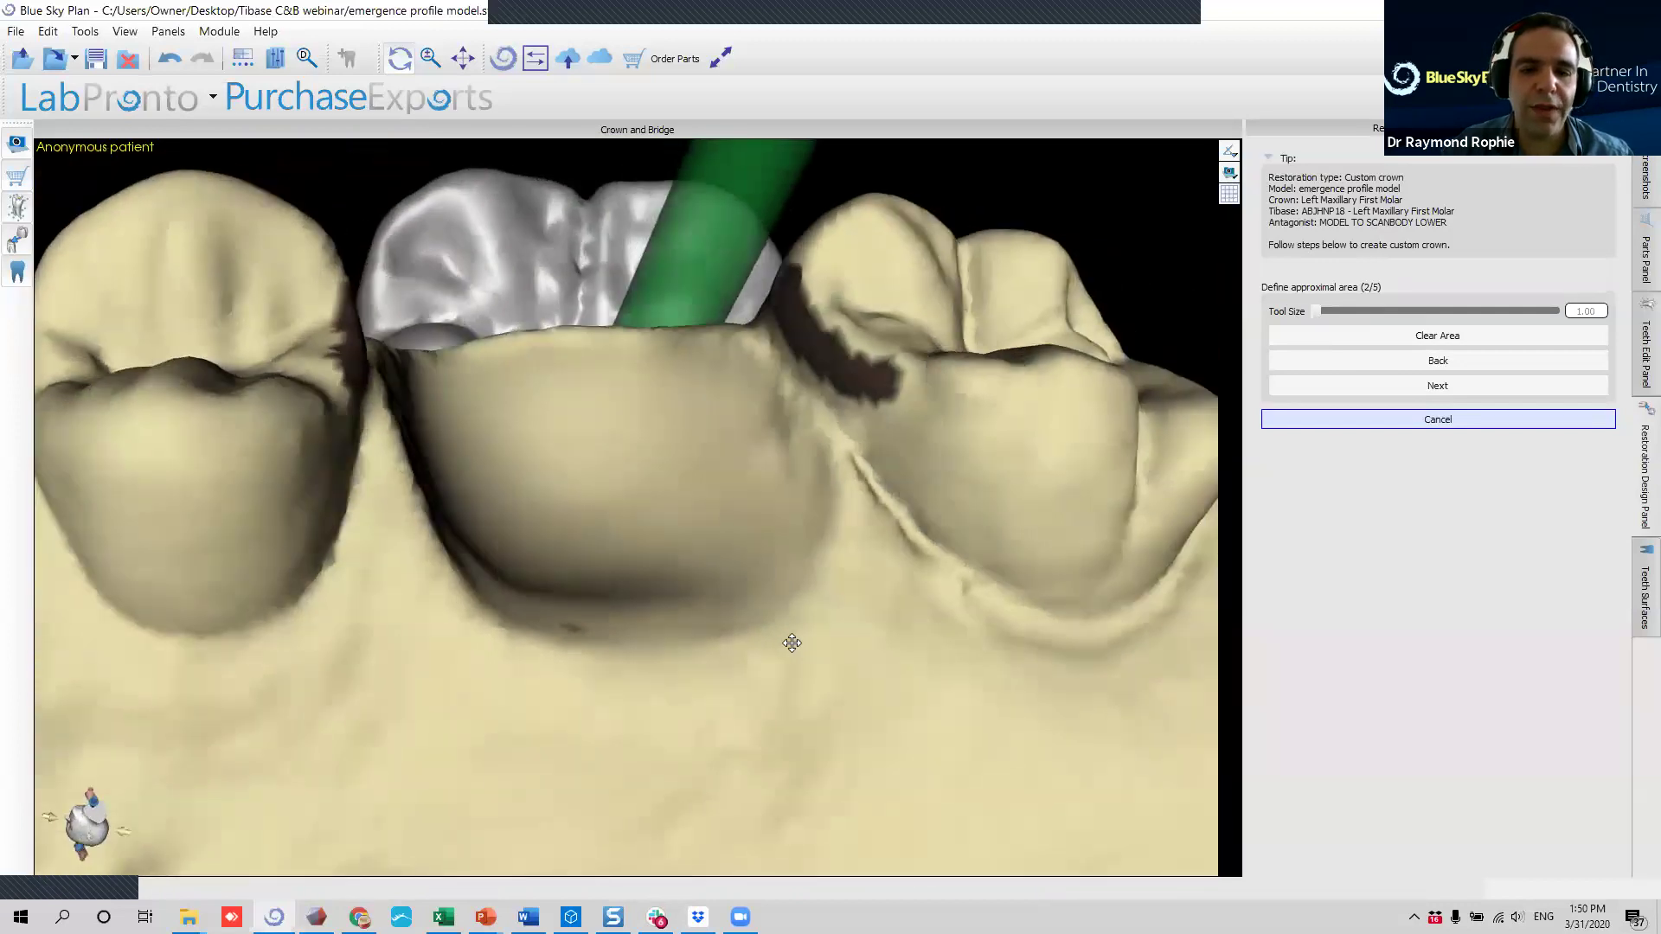
right_drag(740, 475, 868, 463)
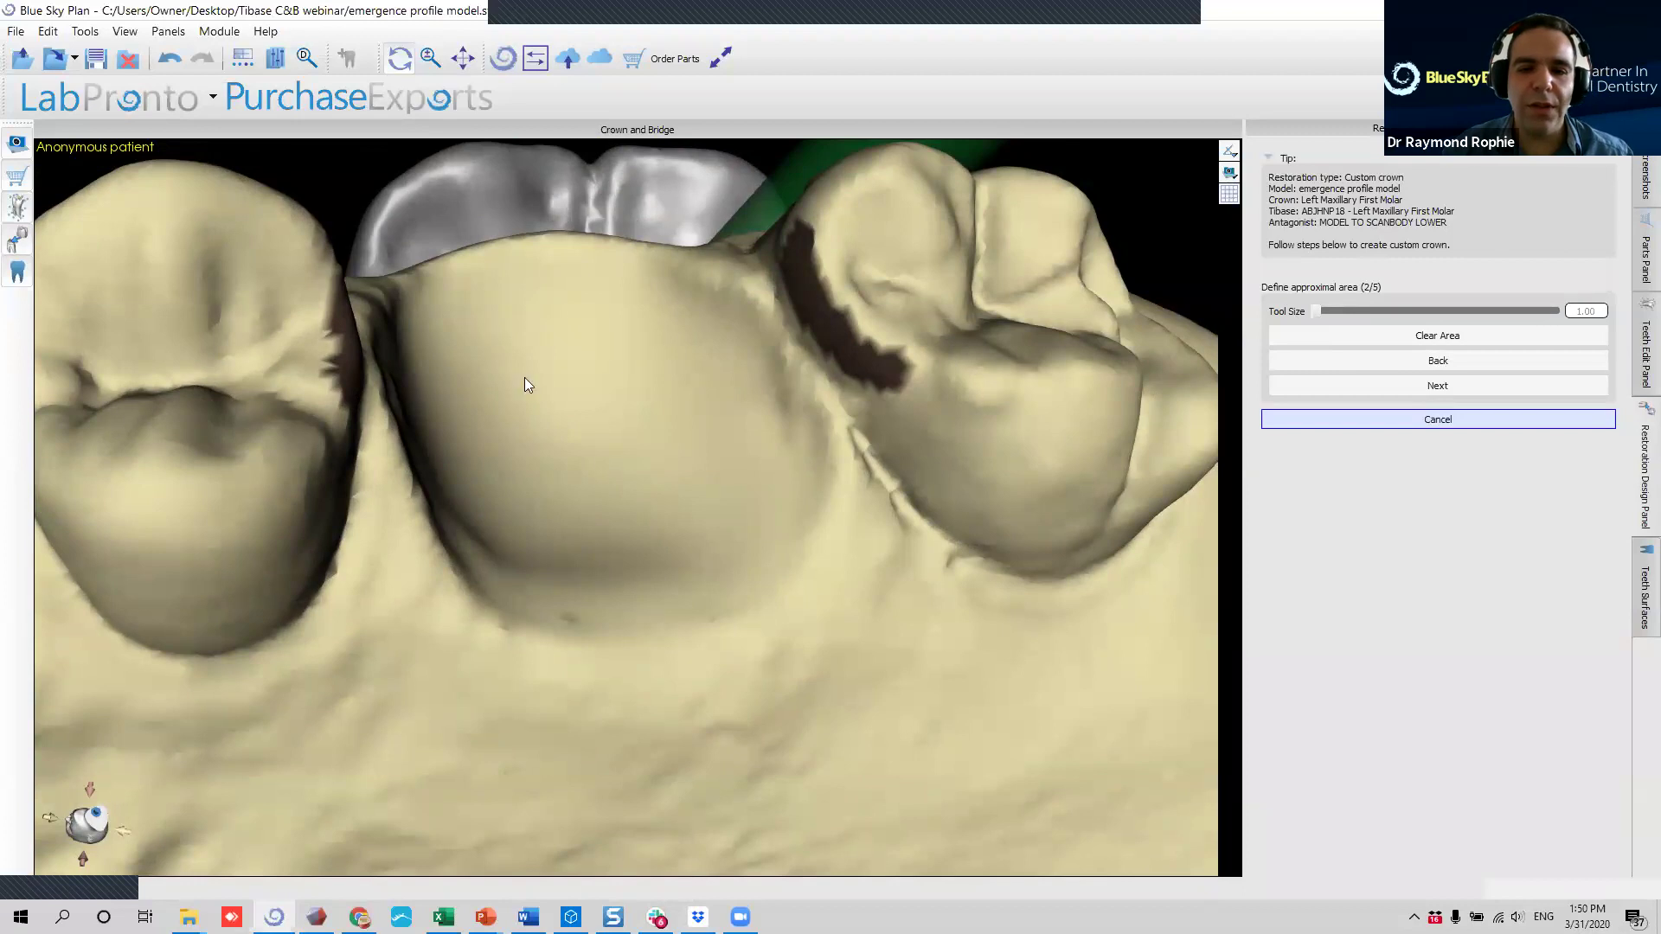
right_drag(738, 607, 820, 550)
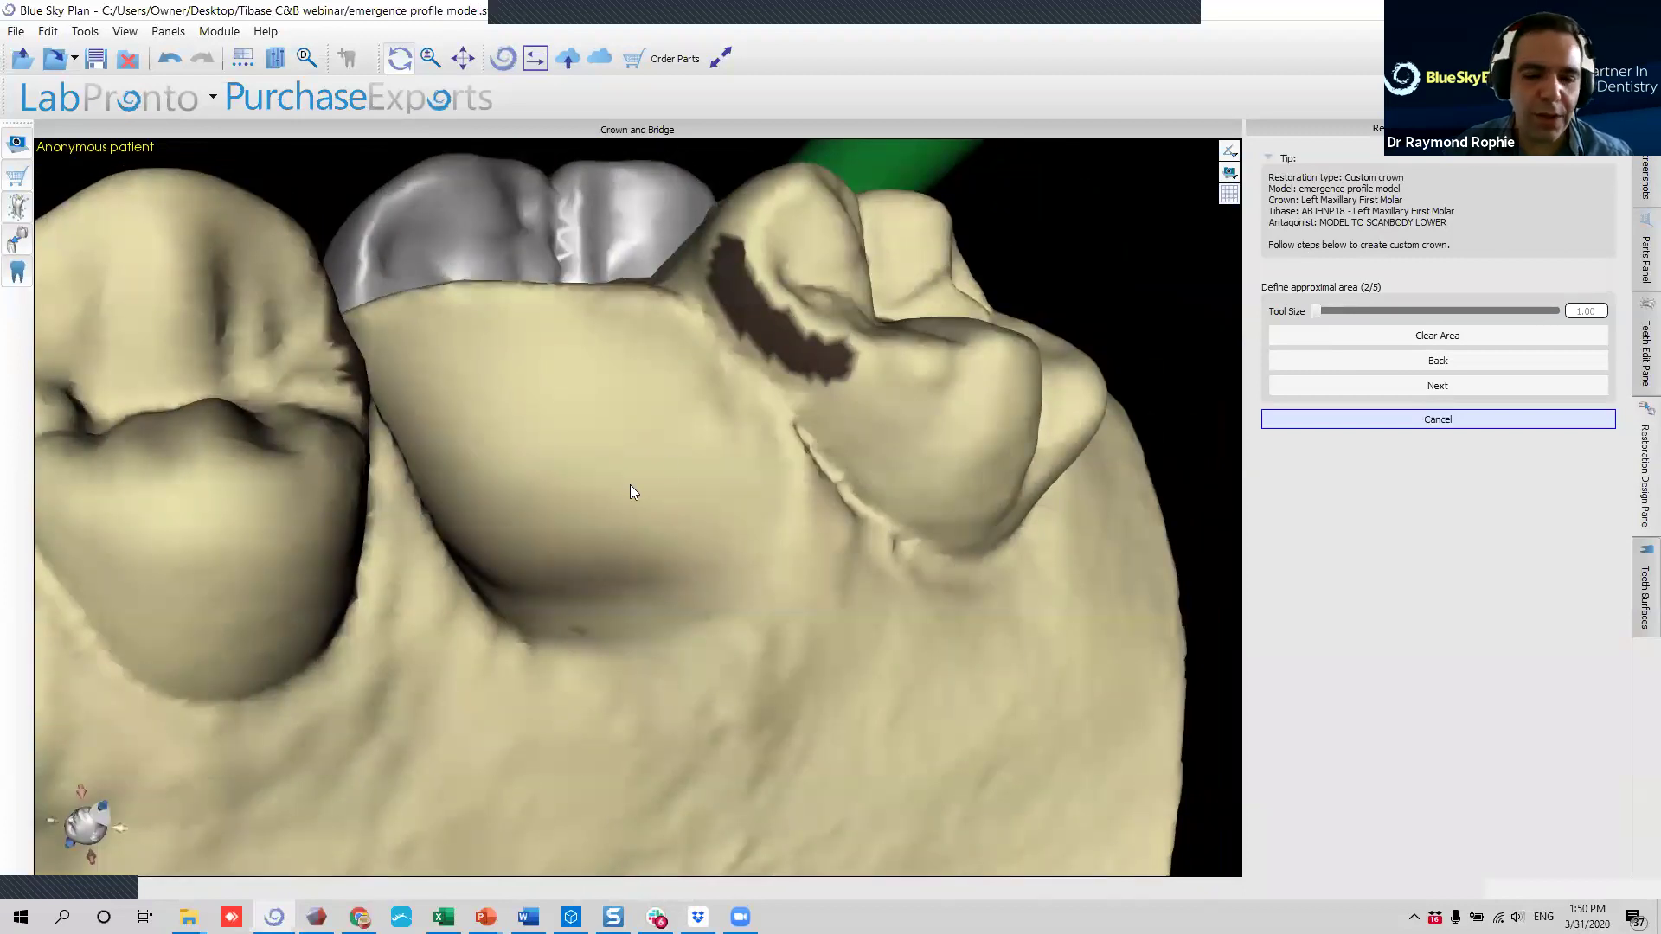
mouse_move(719, 526)
mouse_down()
mouse_move(679, 582)
mouse_move(745, 537)
mouse_up()
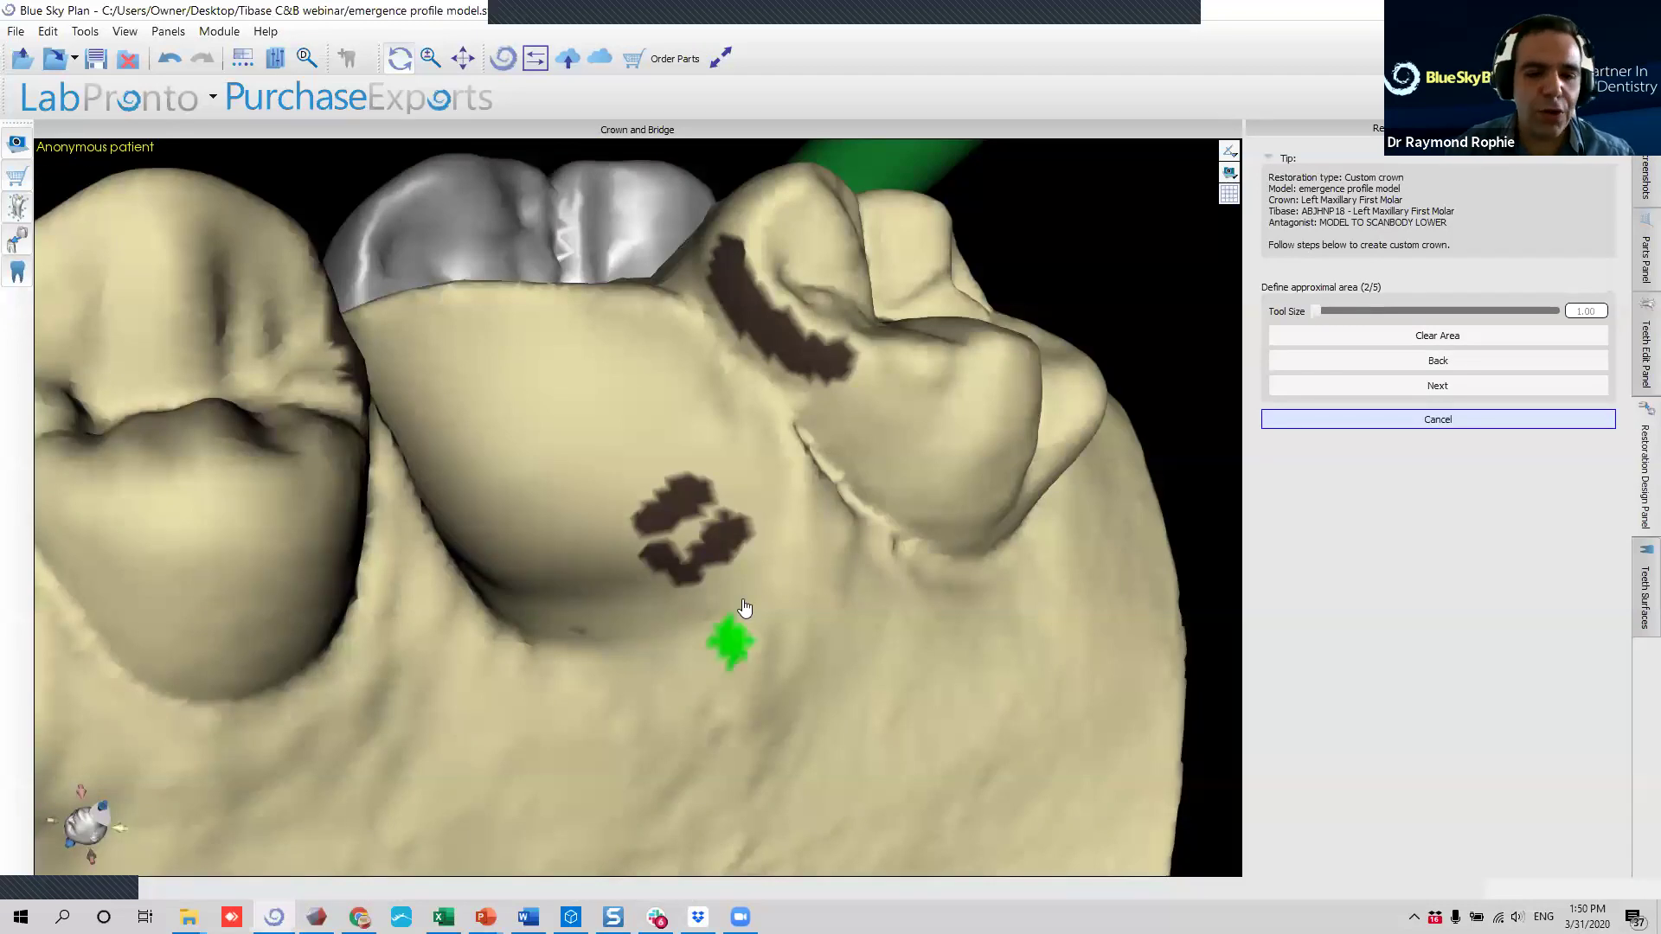
mouse_move(743, 524)
shift+mouse_down()
mouse_move(686, 478)
mouse_move(727, 545)
mouse_move(697, 506)
mouse_move(646, 541)
mouse_move(690, 582)
shift+mouse_up()
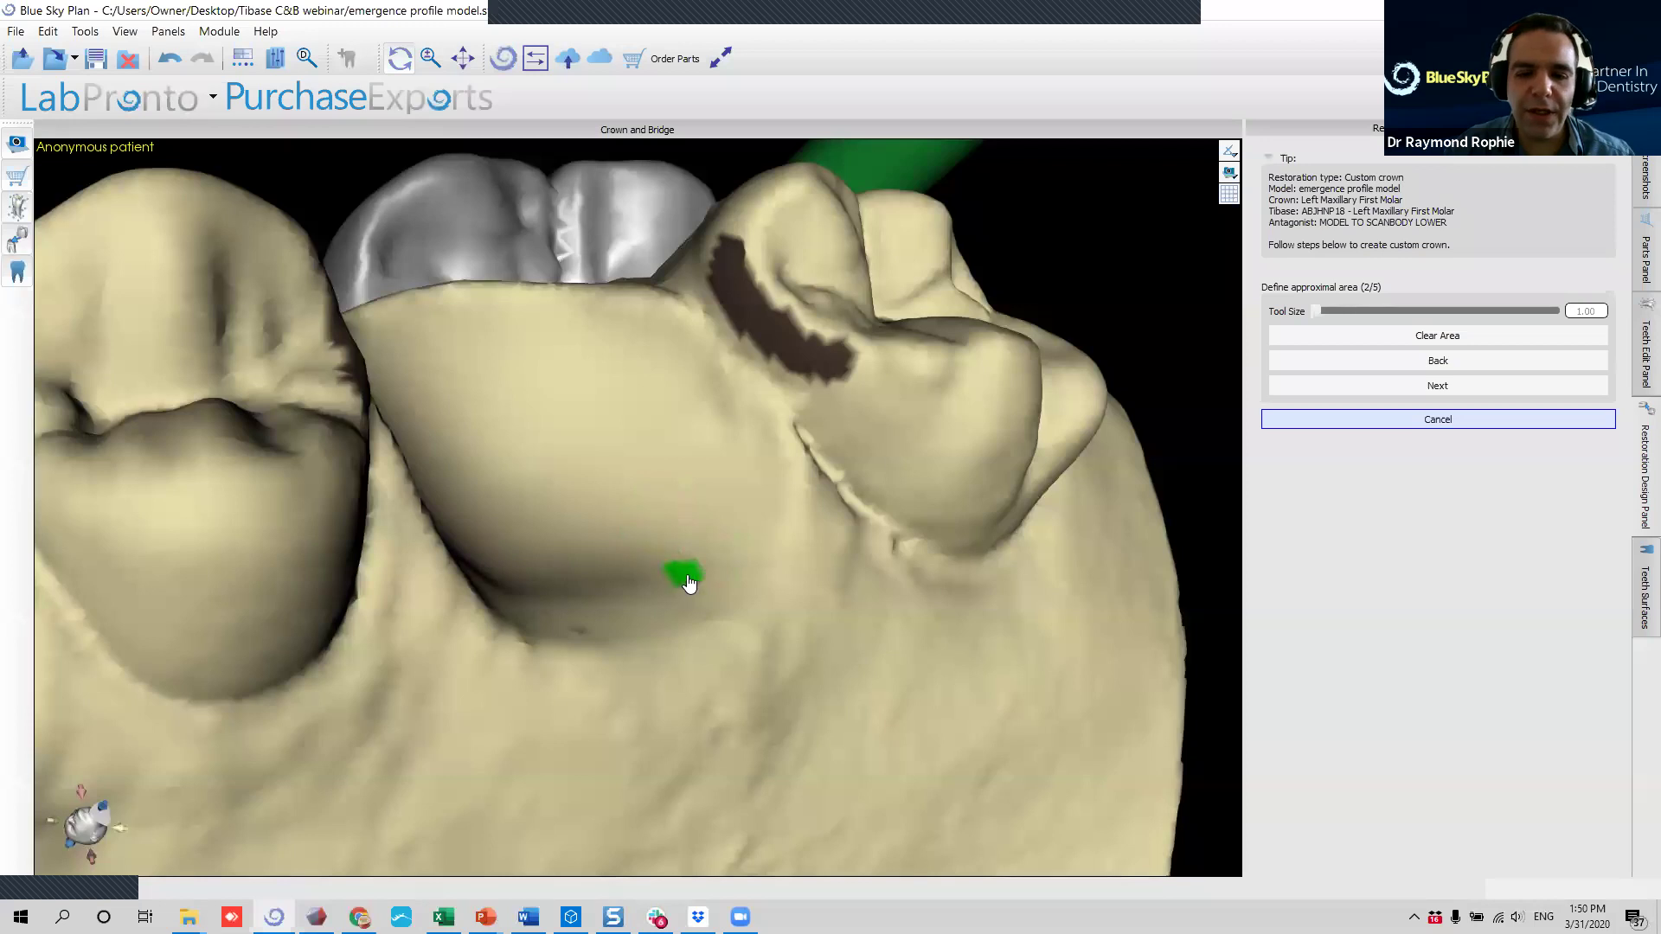
Erase the excess at the edge of the second molar's painted approximal area and continue to the crown margin stage.
mouse_move(843, 343)
shift+mouse_down()
mouse_move(848, 362)
mouse_move(812, 392)
shift+mouse_up()
mouse_move(809, 554)
mouse_down()
mouse_move(735, 594)
mouse_move(586, 575)
mouse_move(865, 511)
mouse_up()
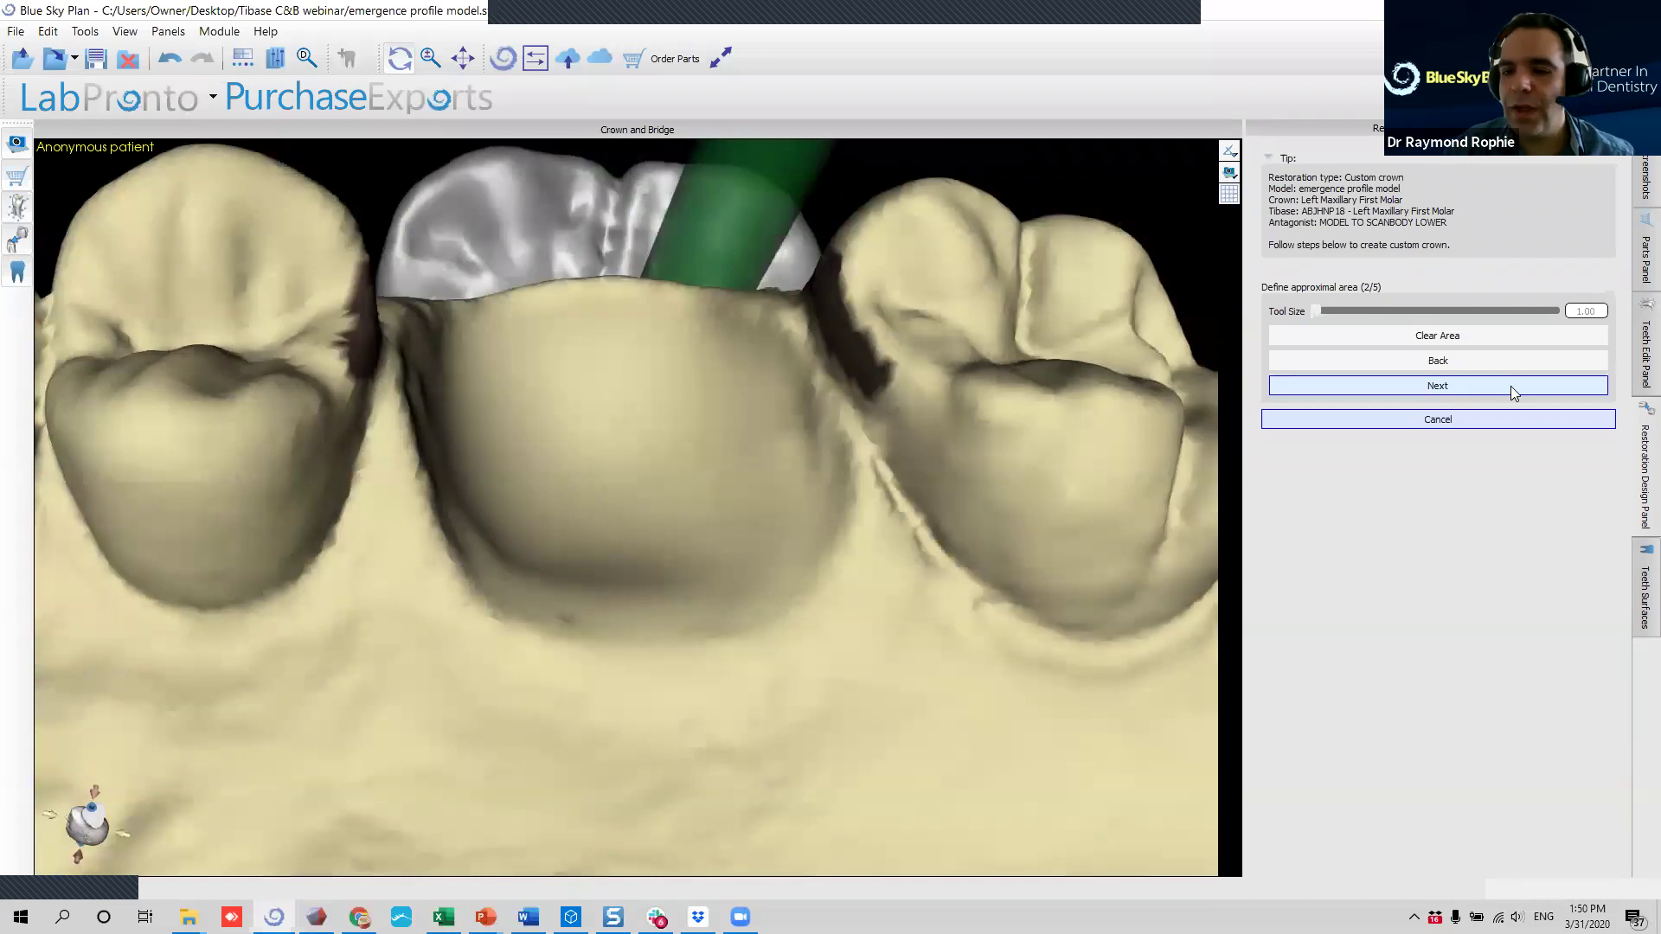
click(1511, 386)
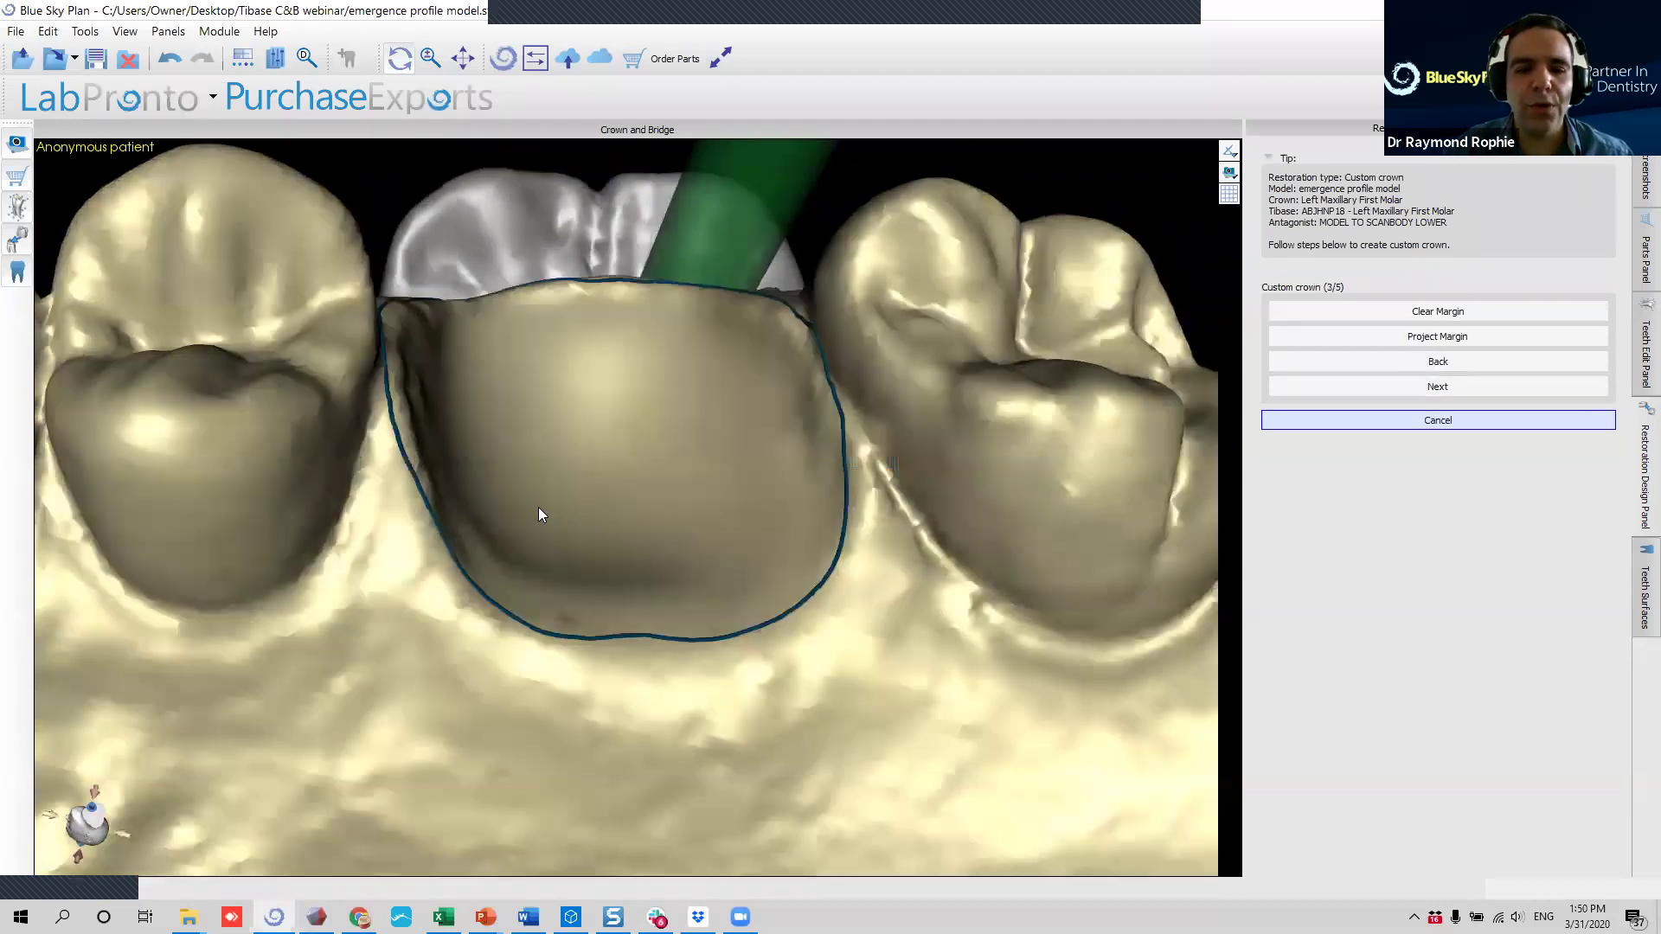
Examine the proposed crown margin line around the emergence profile socket from the palatal and occlusal sides.
scroll(599, 611, down, 3)
drag(598, 611, 540, 424)
scroll(700, 394, up, 5)
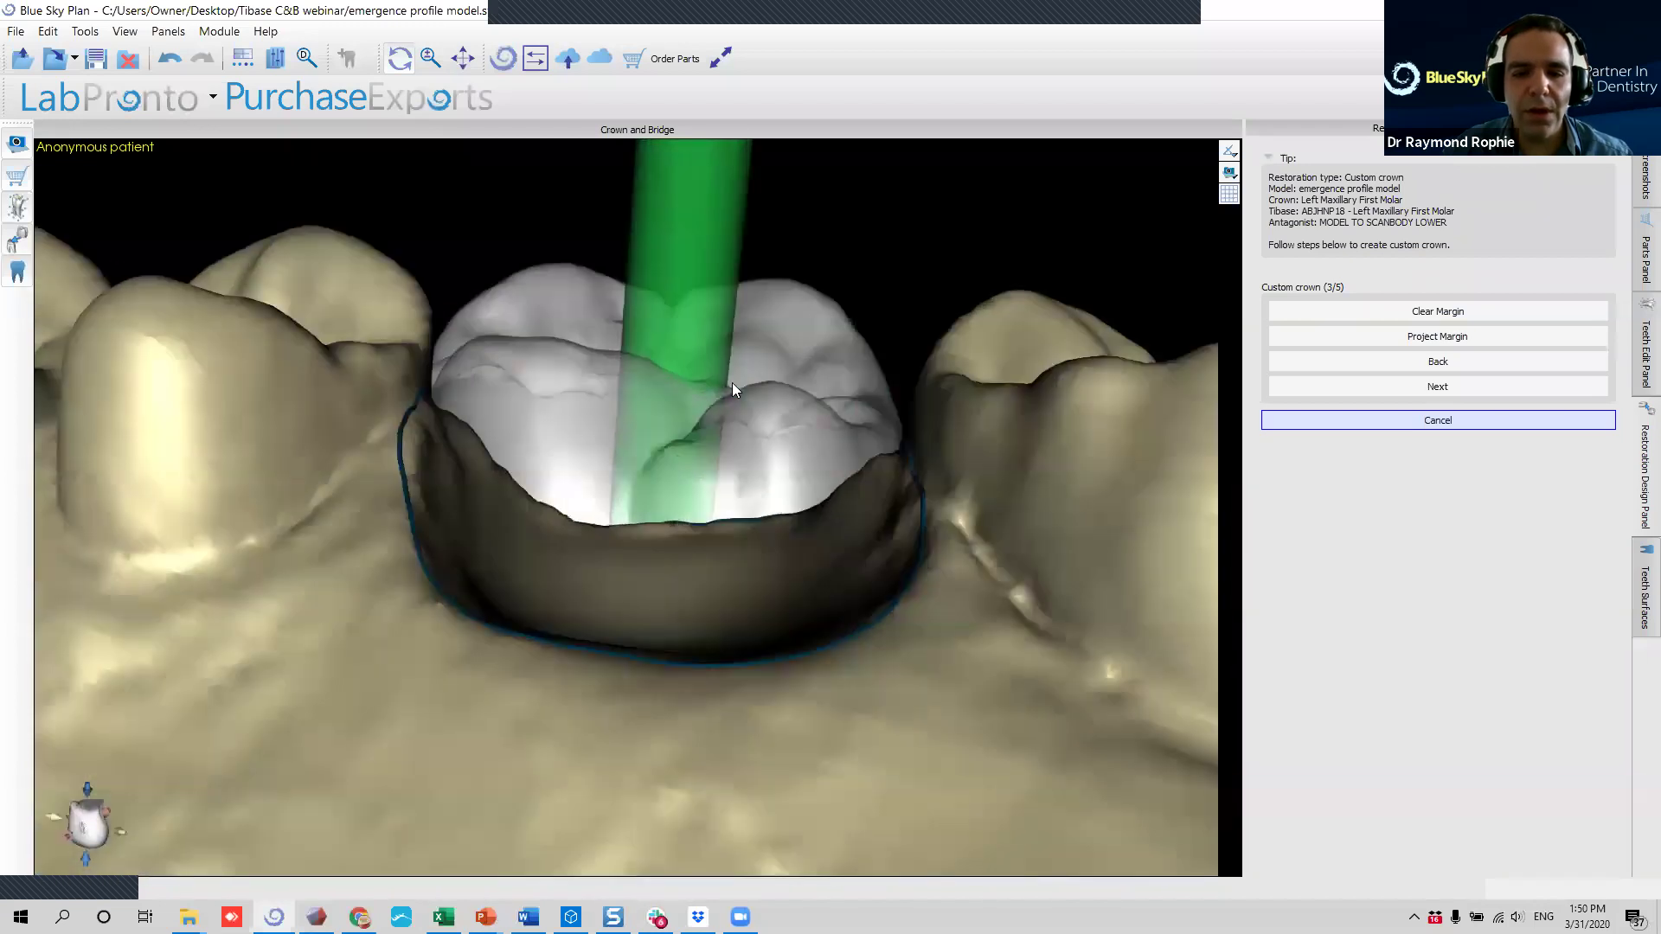
middle_drag(648, 368, 594, 349)
drag(594, 349, 647, 544)
scroll(749, 403, down, 4)
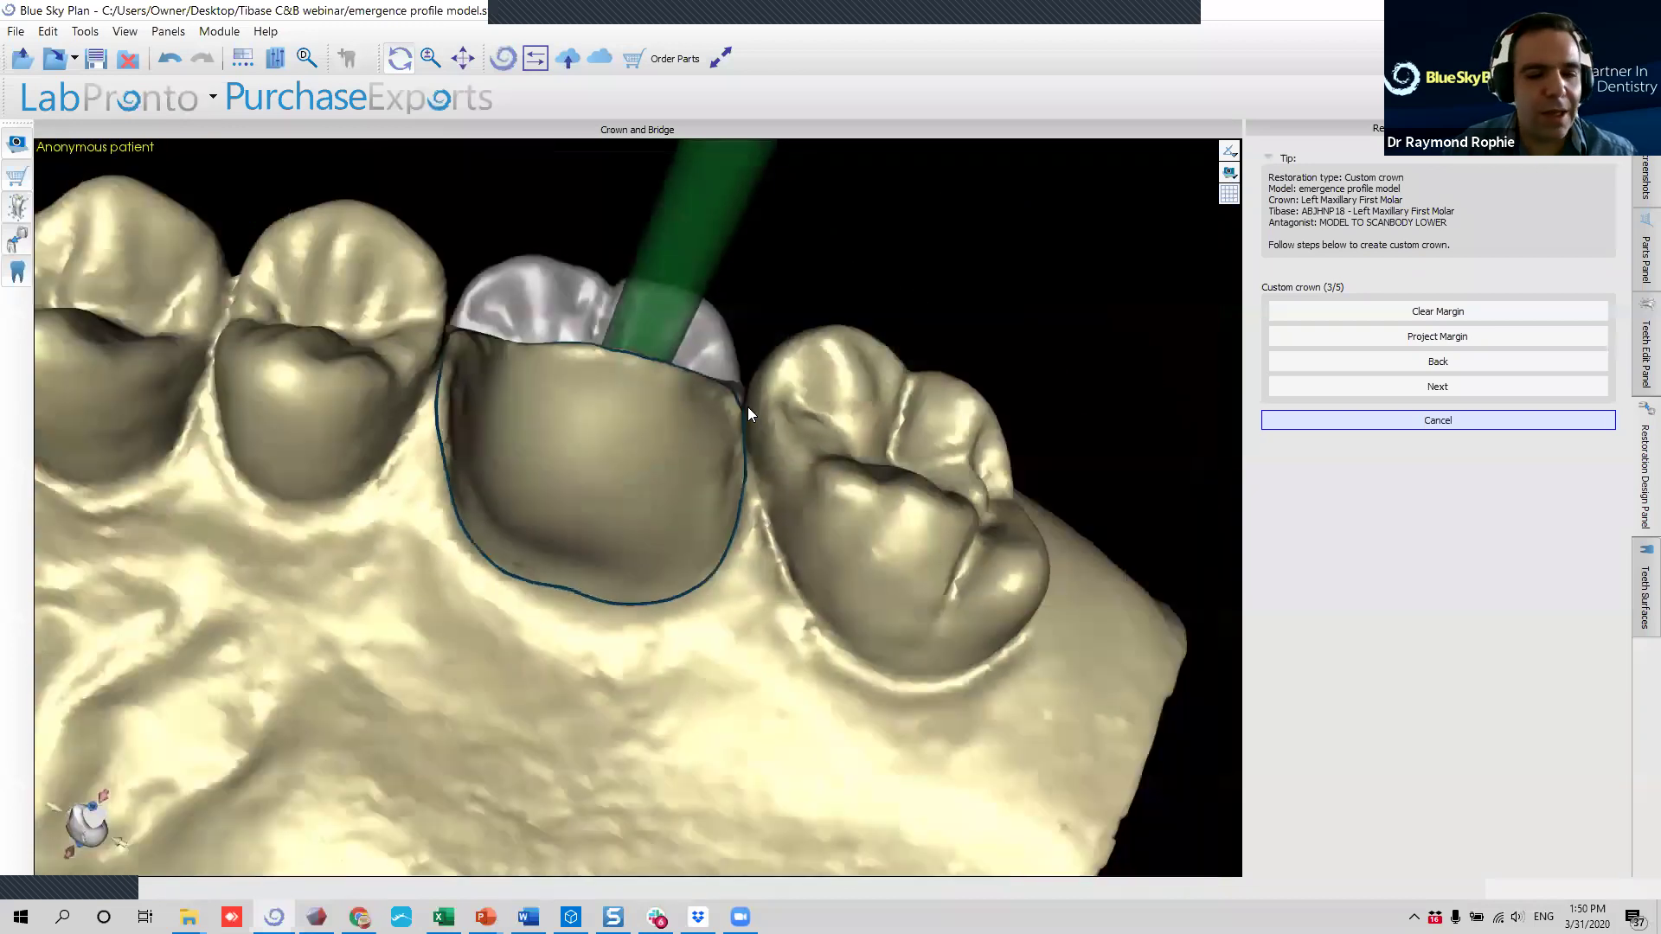
drag(721, 407, 714, 360)
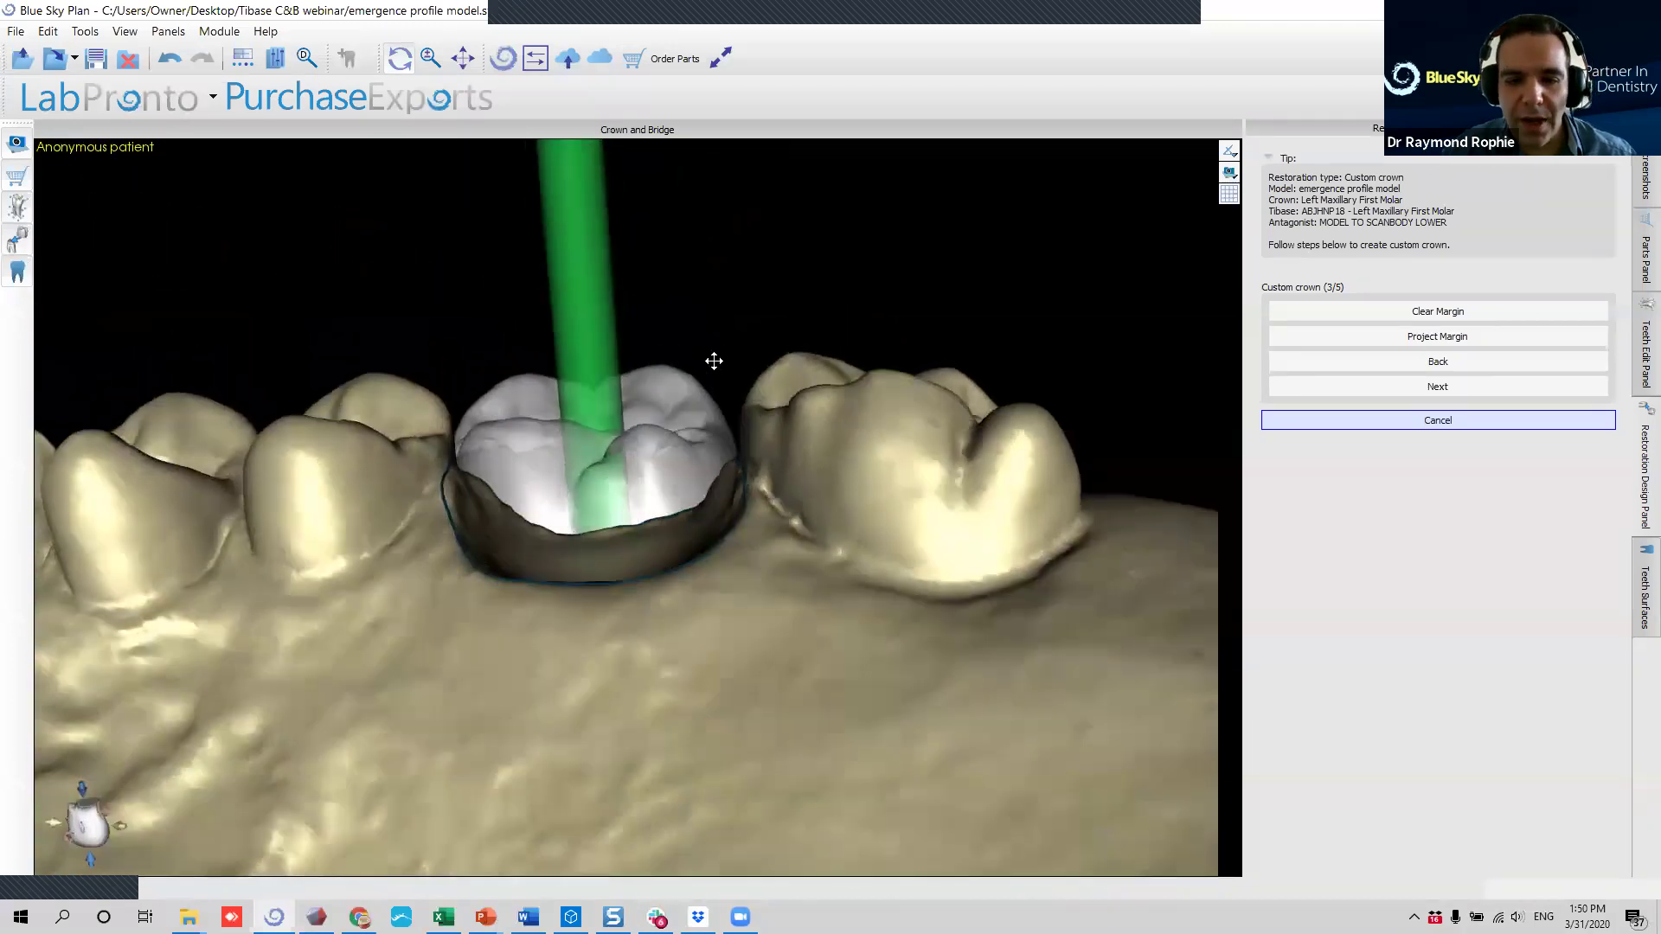
drag(495, 472, 595, 495)
drag(666, 374, 619, 597)
scroll(604, 440, up, 2)
mouse_move(606, 440)
mouse_down()
mouse_move(632, 485)
mouse_move(657, 398)
mouse_move(630, 458)
mouse_up()
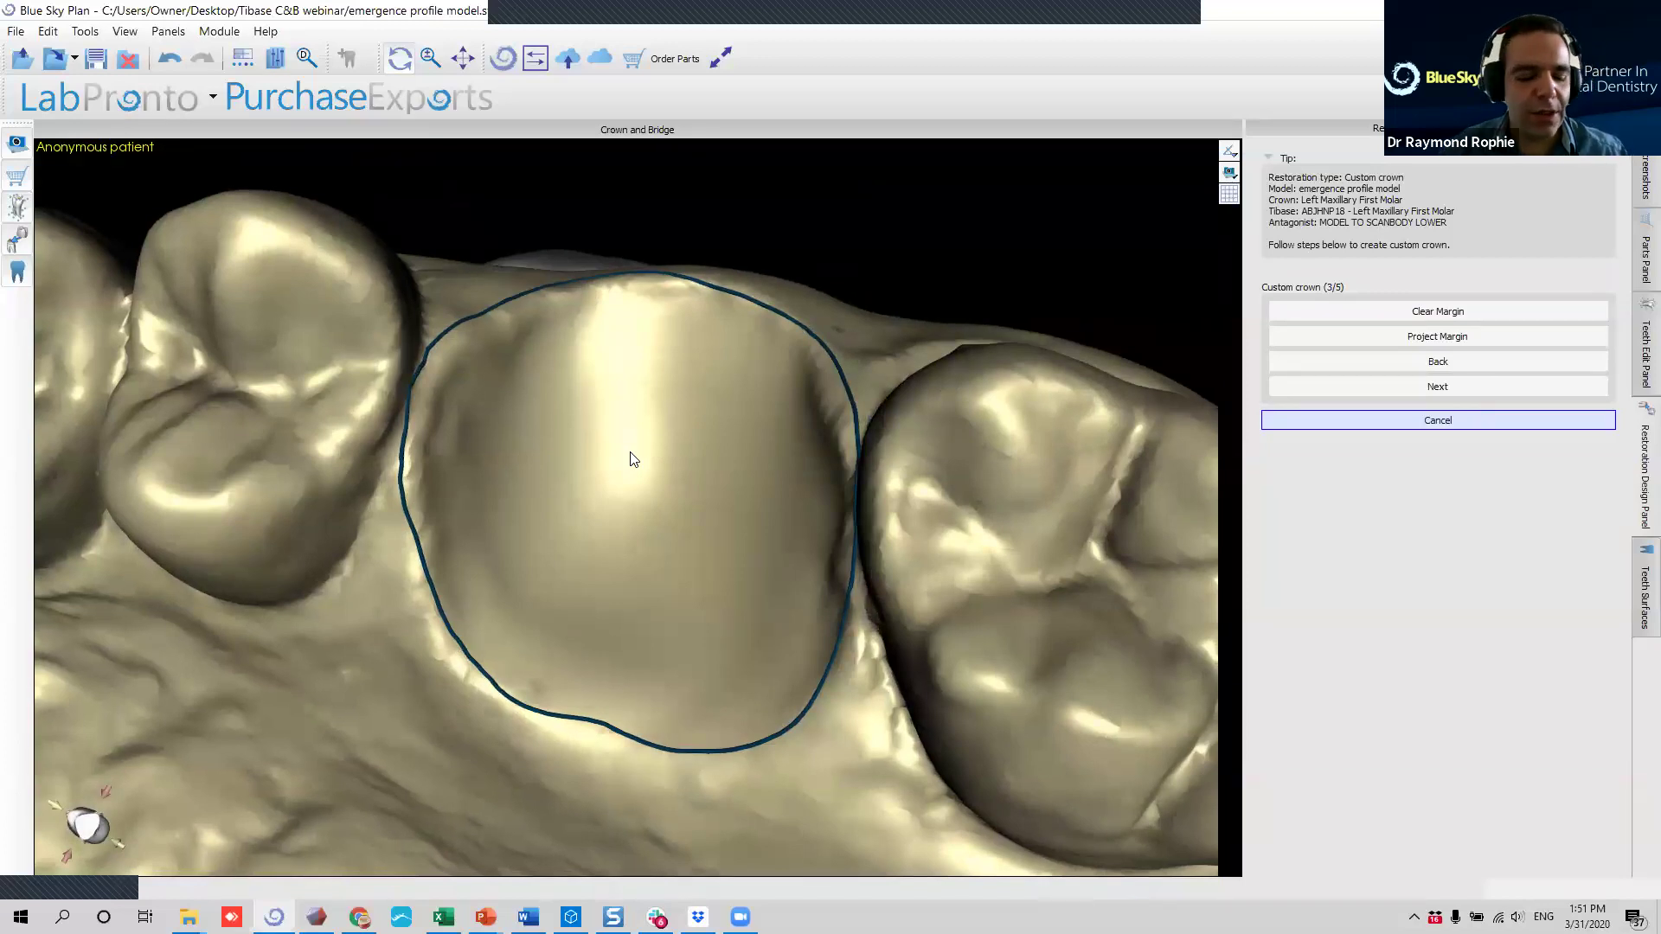
Pull the crown margin line inward along the mesial and palatal edges of the emergence profile socket.
drag(728, 609, 375, 468)
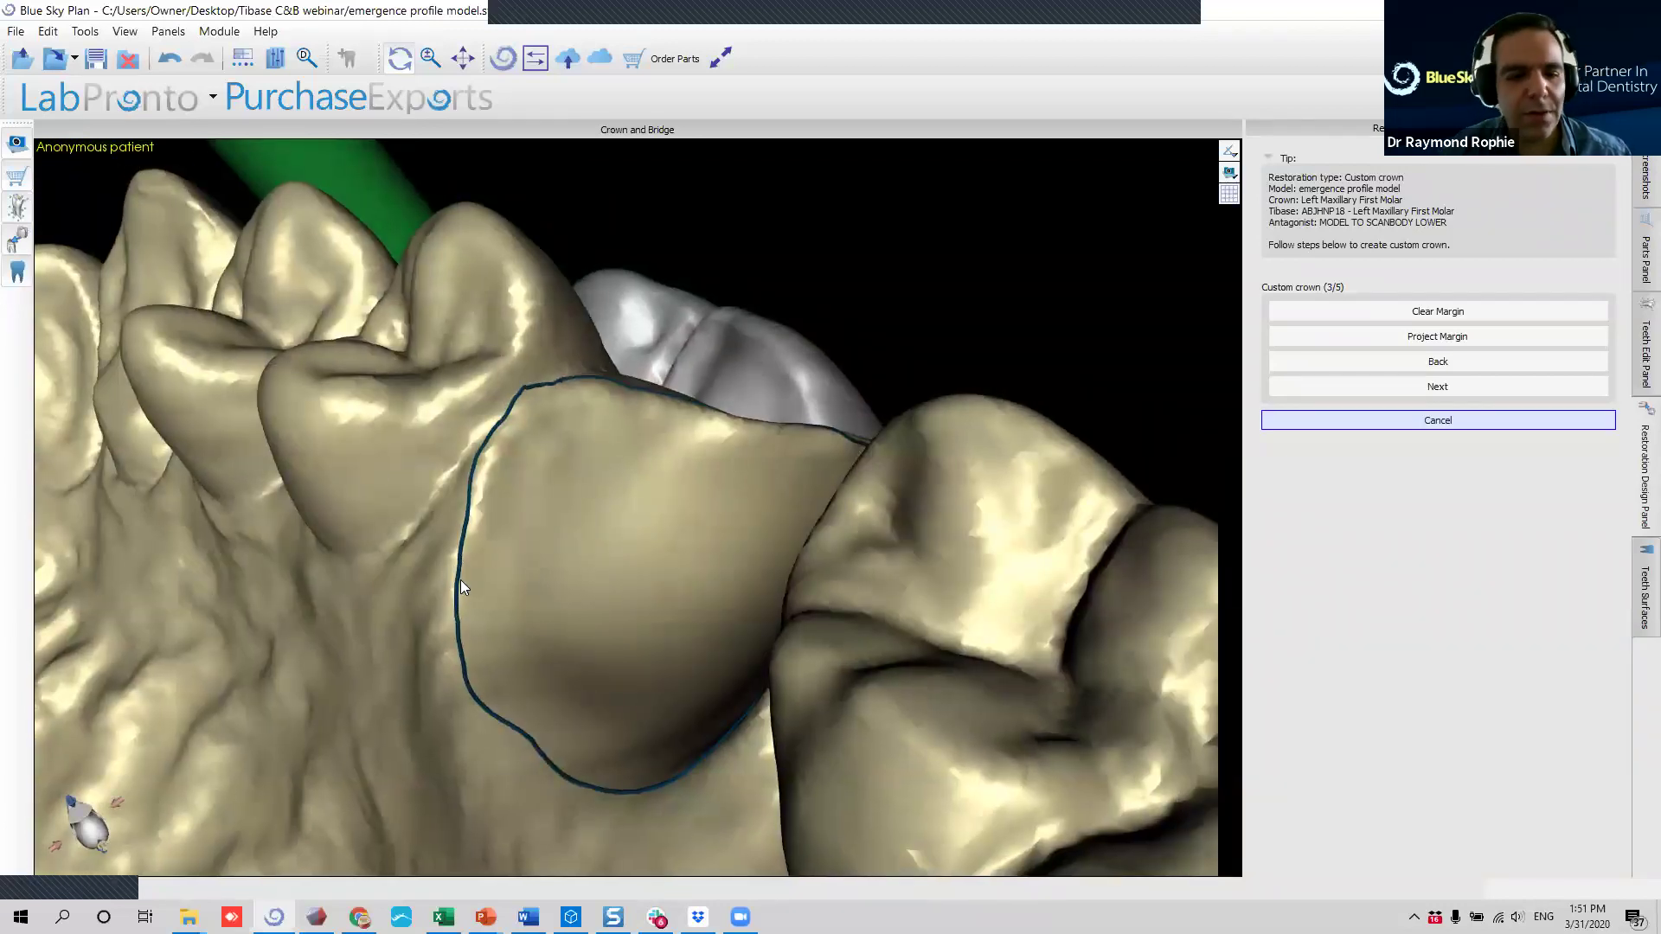
drag(460, 585, 516, 613)
drag(714, 746, 756, 690)
drag(364, 540, 445, 596)
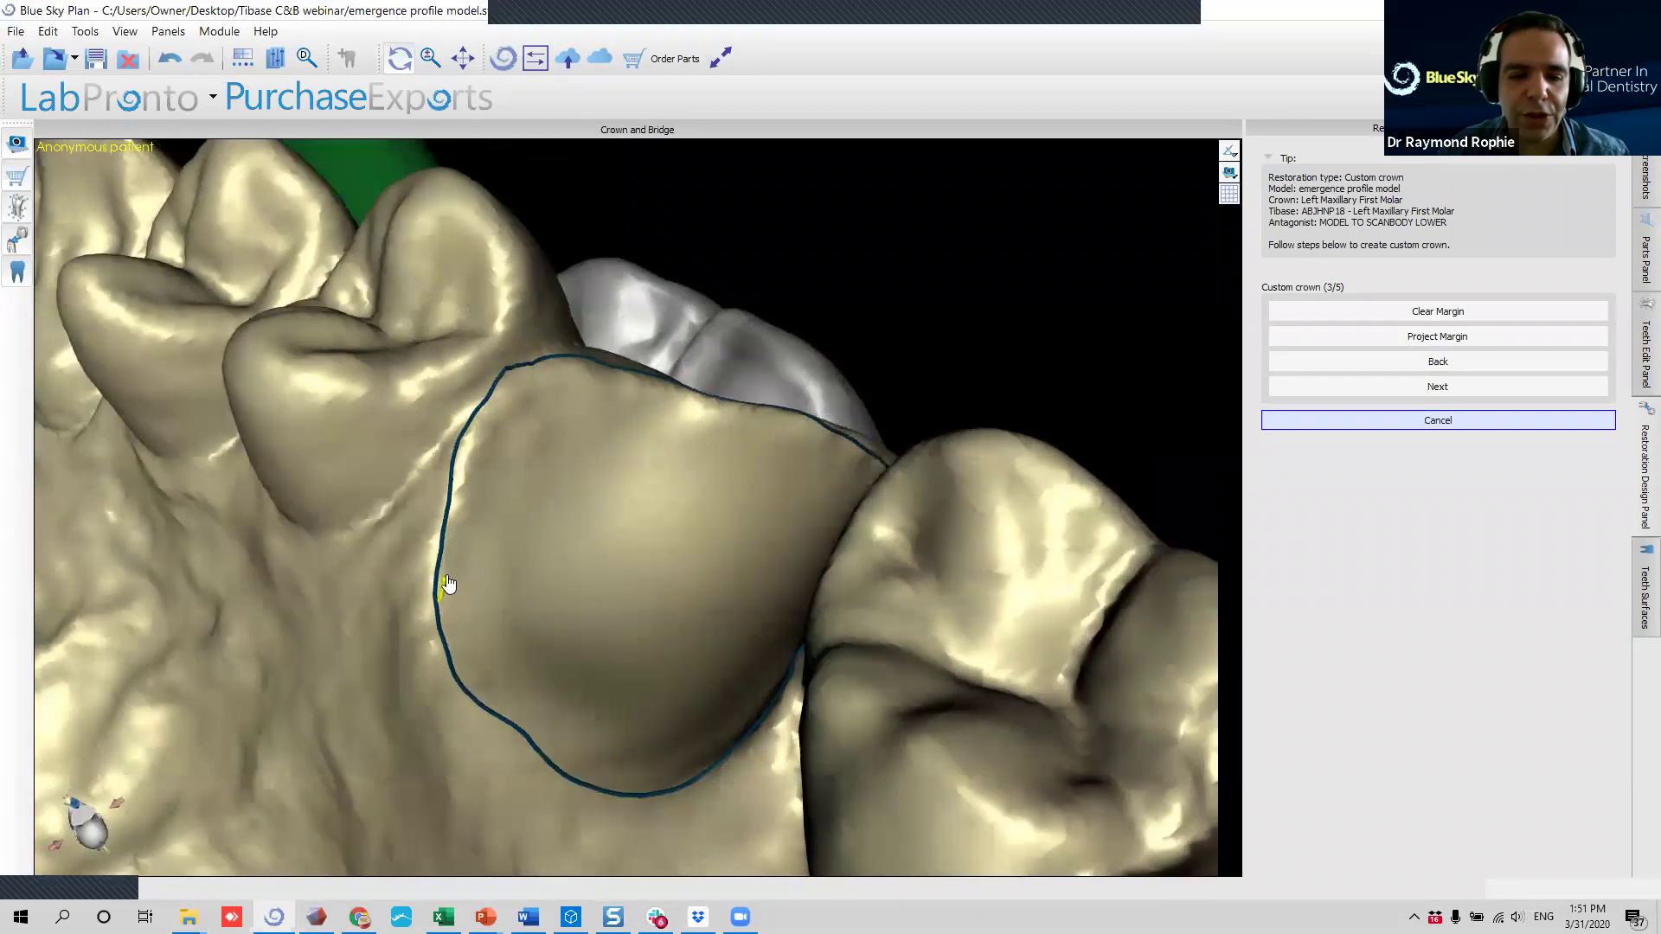
mouse_move(459, 556)
mouse_down()
mouse_move(526, 425)
mouse_move(607, 373)
mouse_up()
mouse_move(805, 614)
mouse_down()
mouse_move(768, 658)
mouse_move(701, 675)
mouse_up()
drag(490, 352, 720, 383)
mouse_move(694, 659)
mouse_down()
mouse_move(606, 519)
mouse_move(615, 489)
mouse_up()
Reshape the rest of the margin line so it runs inside the socket's buccal and distal edges.
drag(495, 468, 613, 491)
mouse_move(632, 715)
mouse_down()
mouse_move(600, 738)
mouse_move(581, 725)
mouse_up()
mouse_move(469, 443)
mouse_down()
mouse_move(671, 478)
mouse_move(767, 575)
mouse_move(788, 690)
mouse_up()
mouse_move(583, 656)
mouse_down()
mouse_move(718, 804)
mouse_move(1037, 671)
mouse_move(535, 463)
mouse_move(693, 493)
mouse_move(773, 552)
mouse_up()
mouse_move(491, 669)
mouse_down()
mouse_move(527, 571)
mouse_move(507, 467)
mouse_move(560, 450)
mouse_move(793, 507)
mouse_move(848, 561)
mouse_up()
drag(694, 660, 520, 490)
drag(684, 540, 1081, 597)
Smooth the jagged stretch of the margin line along the socket's palatal edge near the second molar.
click(551, 500)
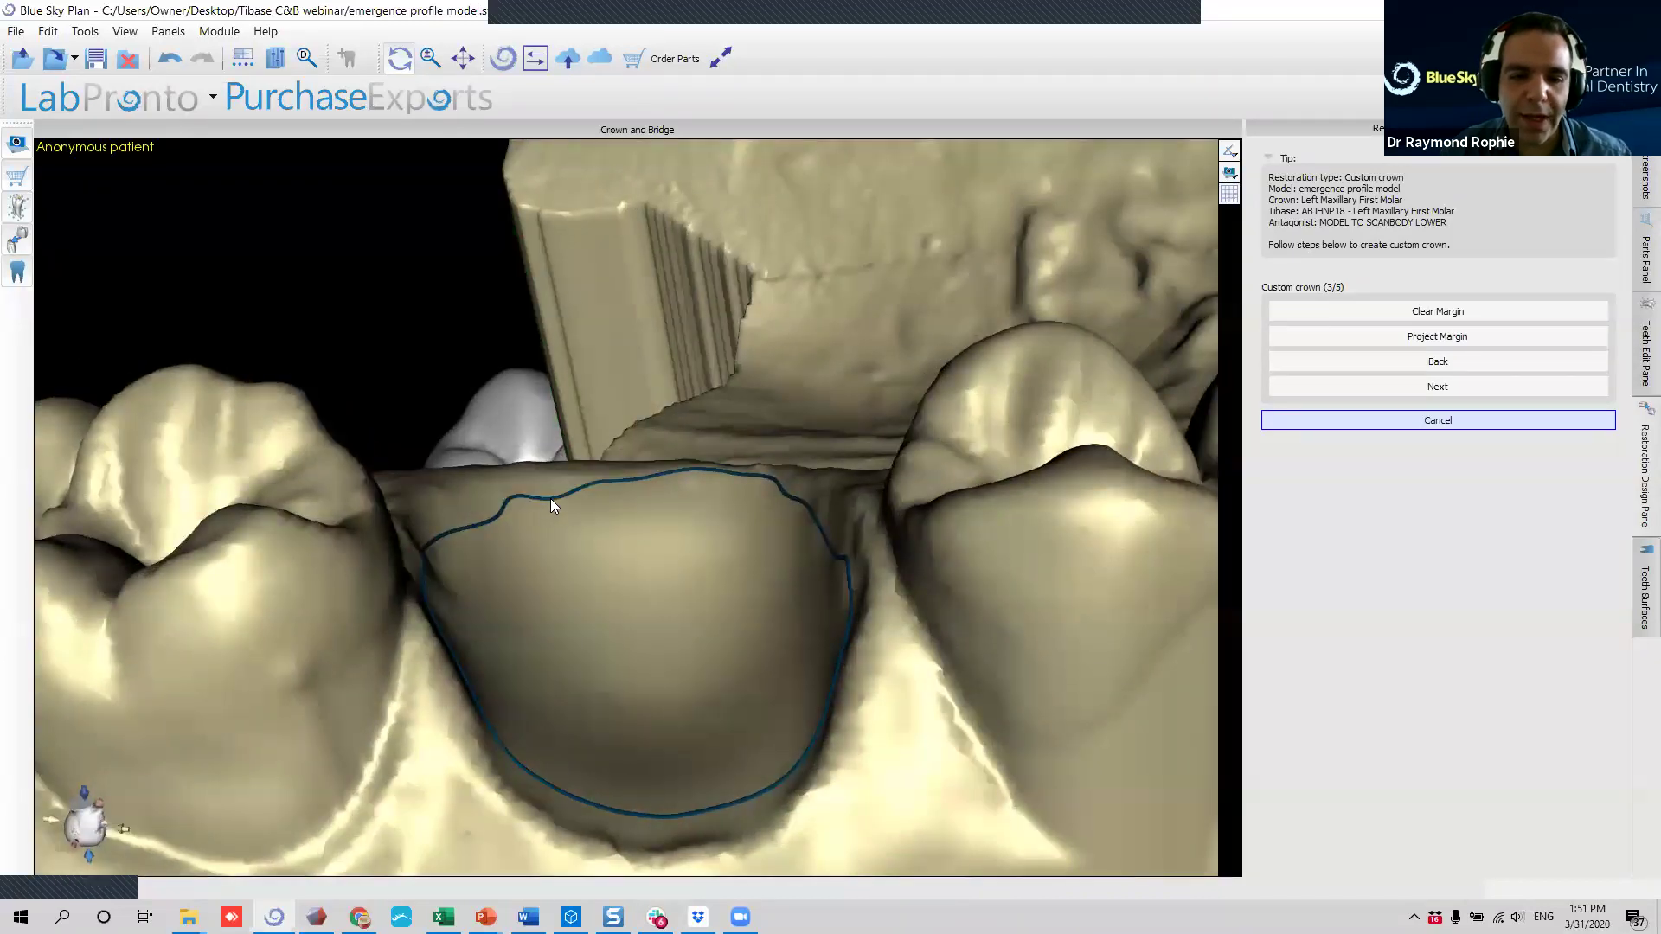
mouse_move(424, 575)
mouse_down()
mouse_move(454, 529)
mouse_move(504, 505)
mouse_move(597, 493)
mouse_move(463, 519)
mouse_move(420, 557)
mouse_up()
drag(568, 612, 640, 605)
mouse_move(515, 466)
mouse_down()
mouse_move(593, 443)
mouse_move(753, 456)
mouse_up()
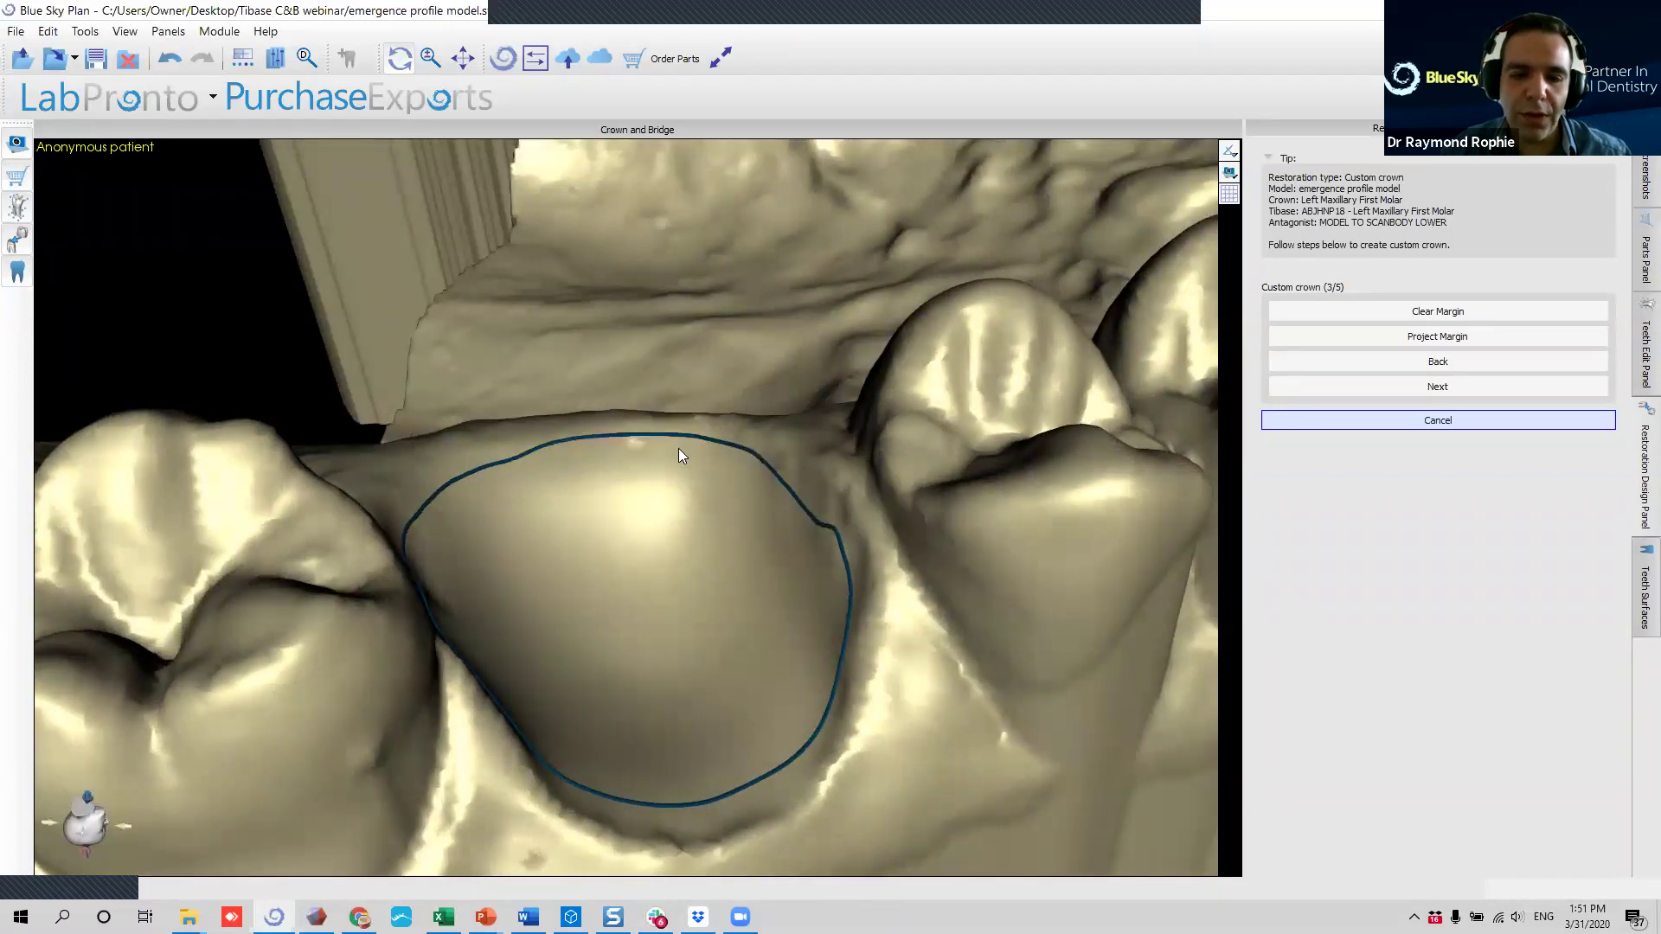
Even out the kink in the margin line at the socket's mesial corner beside the second premolar.
drag(777, 587, 773, 477)
drag(692, 429, 625, 436)
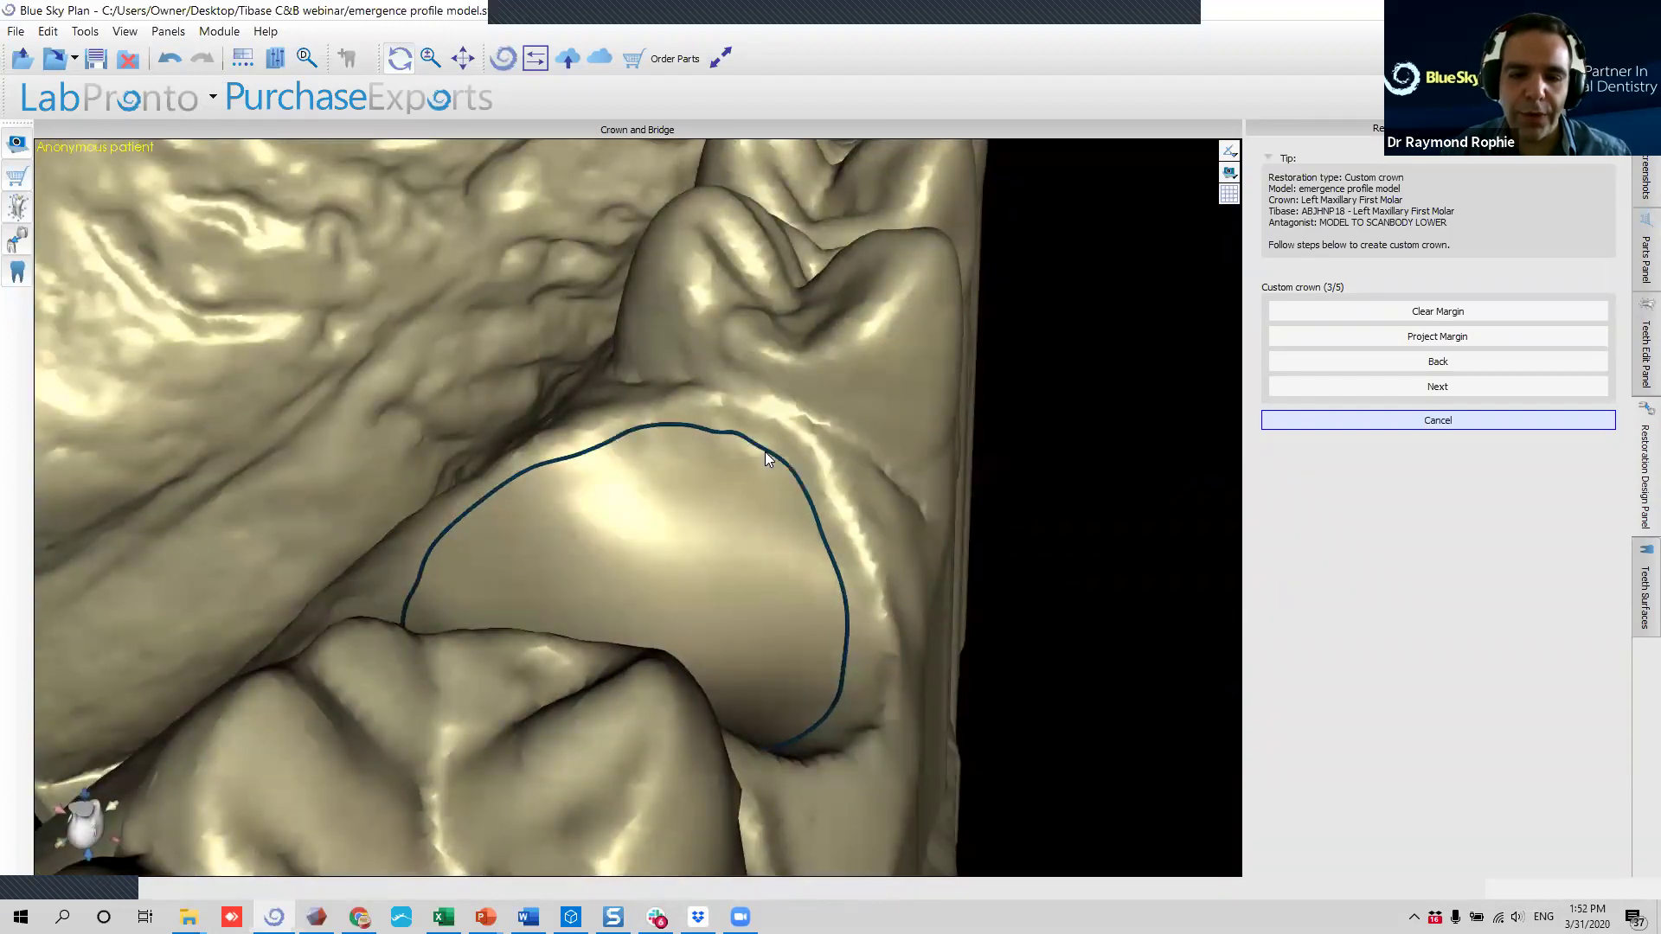
drag(495, 616, 696, 502)
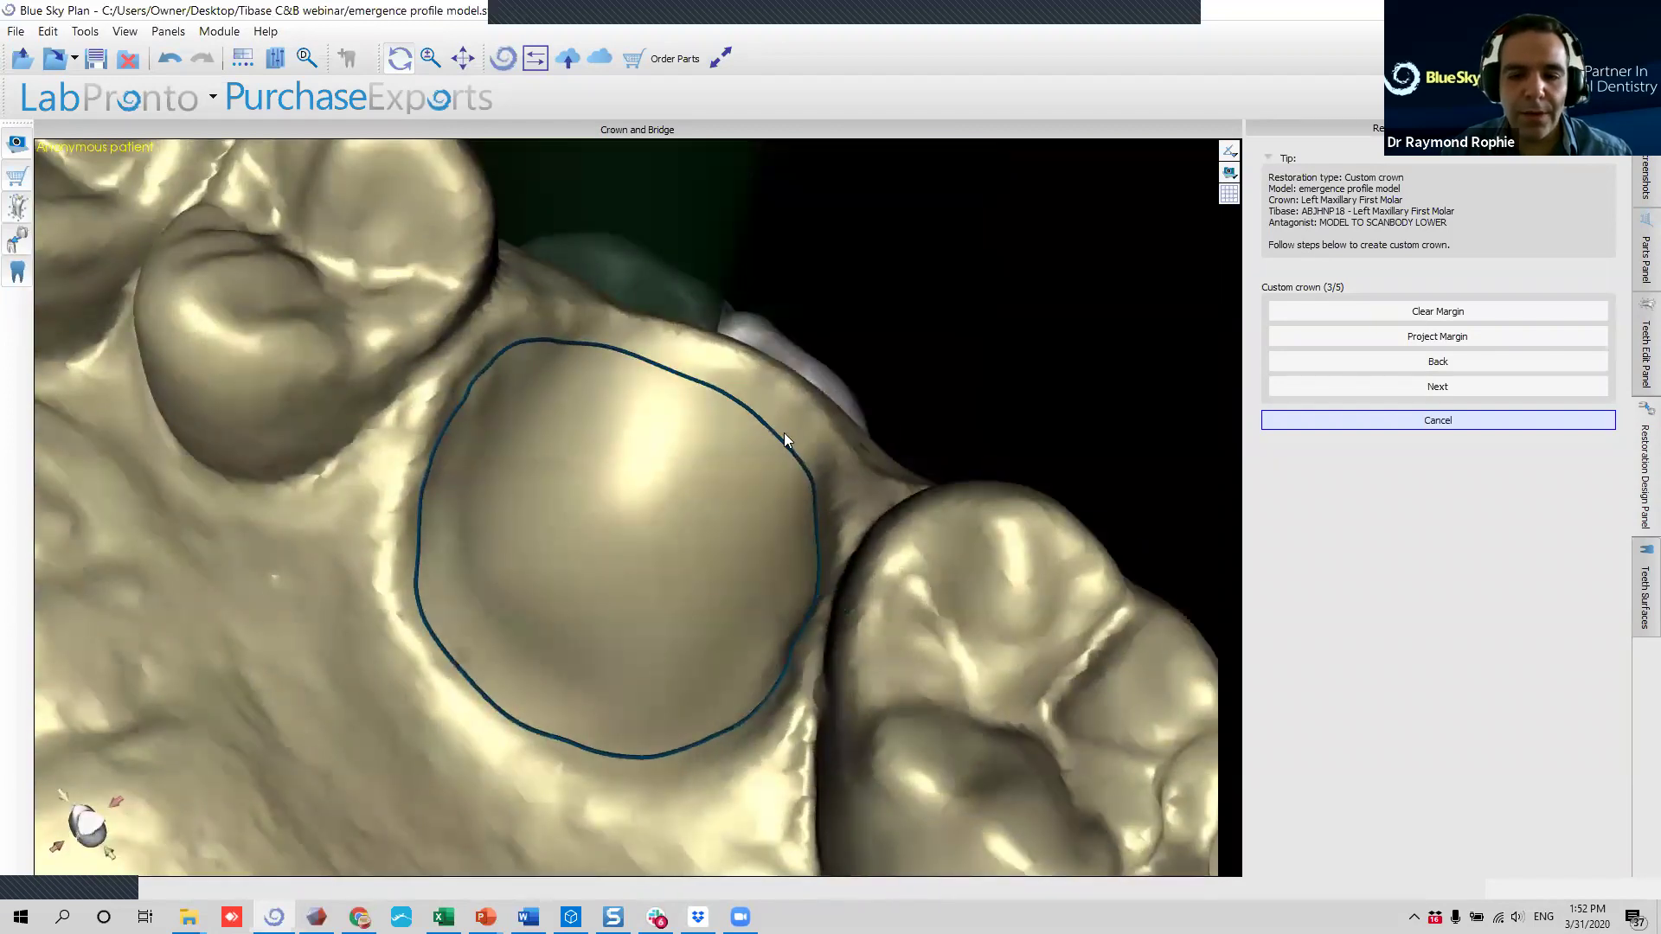
mouse_move(740, 387)
mouse_down()
mouse_move(558, 335)
mouse_move(530, 301)
mouse_move(611, 402)
mouse_up()
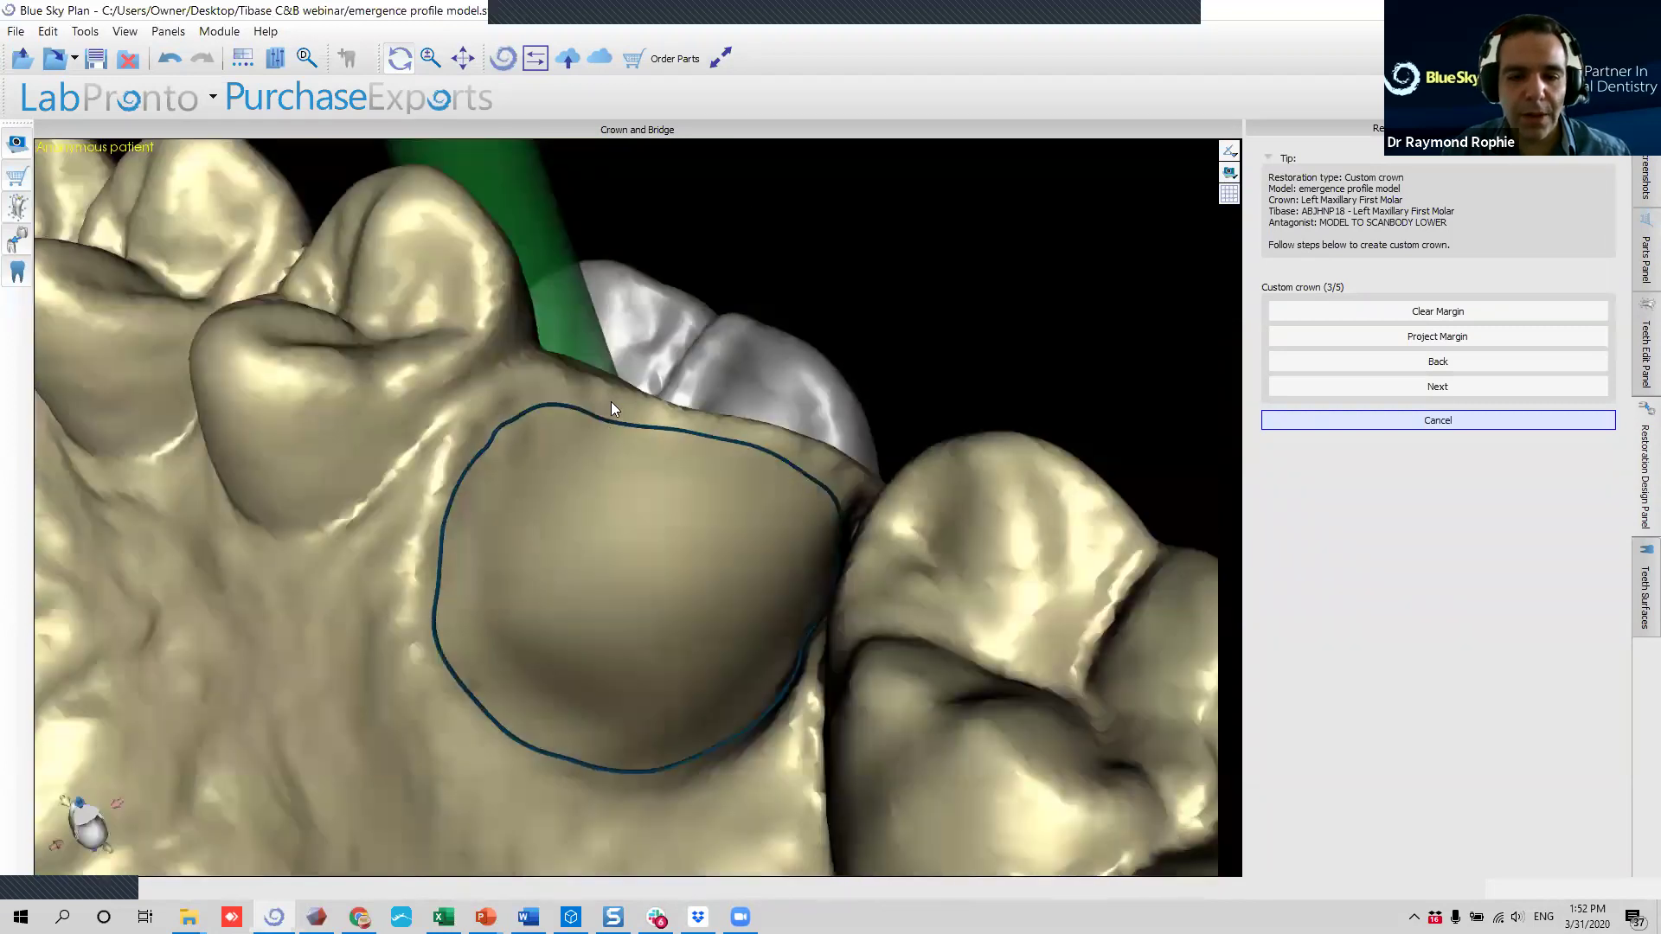
Check the refined margin outline from the occlusal side and accept it to generate the custom crown.
drag(566, 563, 1237, 484)
drag(358, 431, 656, 353)
scroll(647, 325, down, 3)
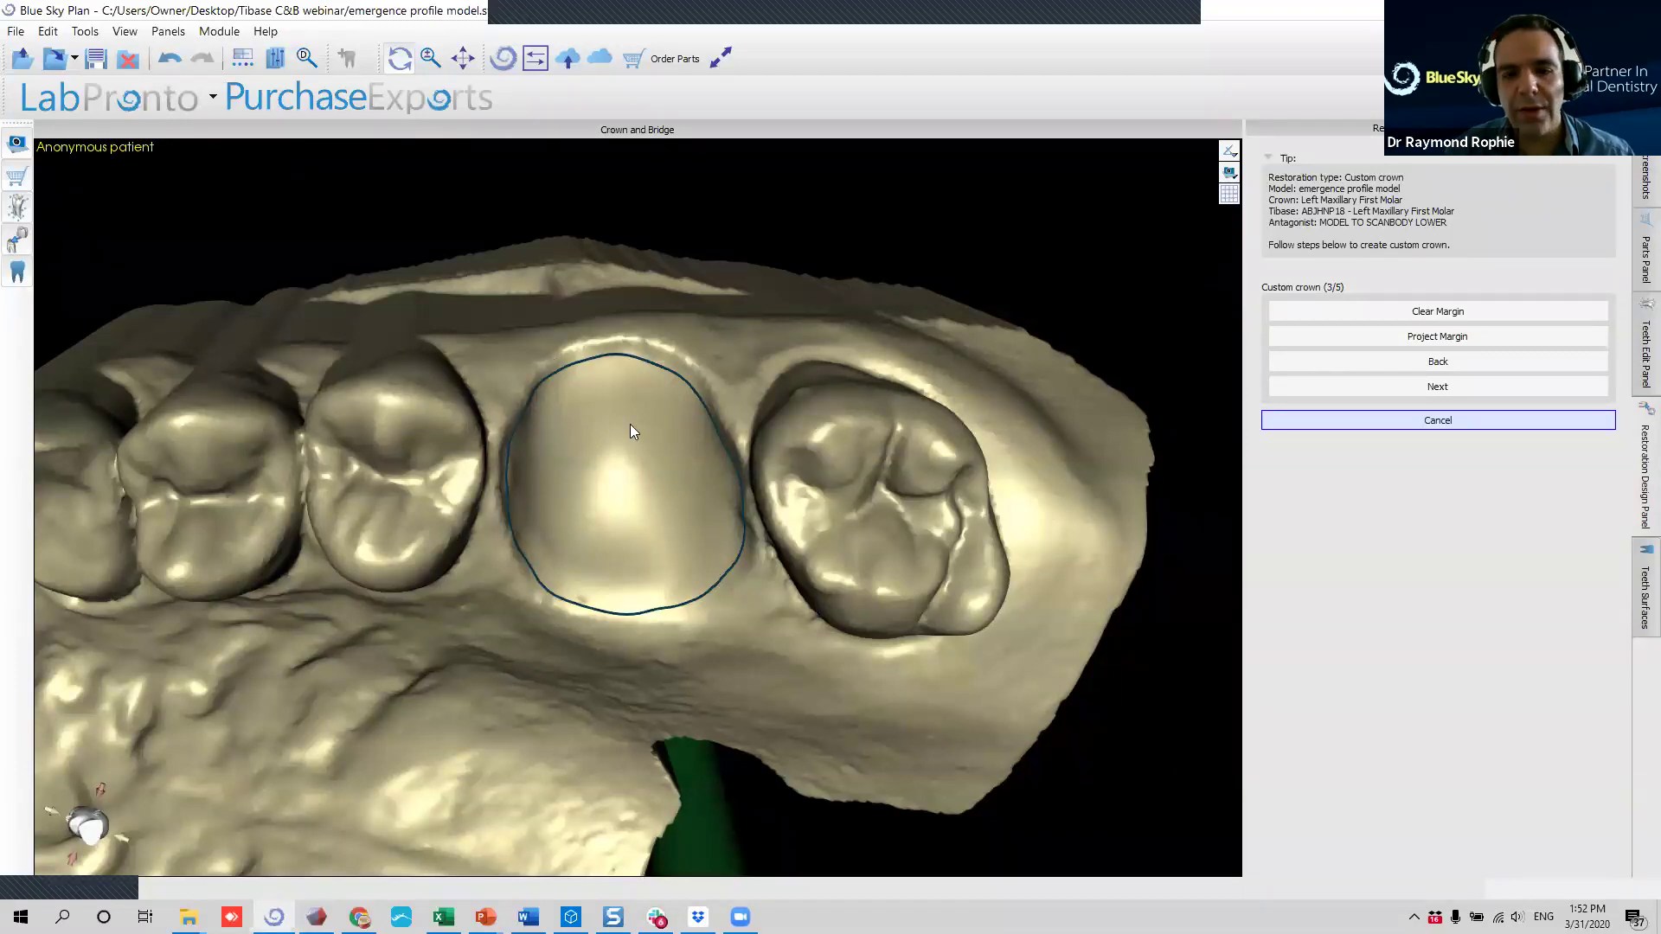
right_drag(603, 521, 702, 493)
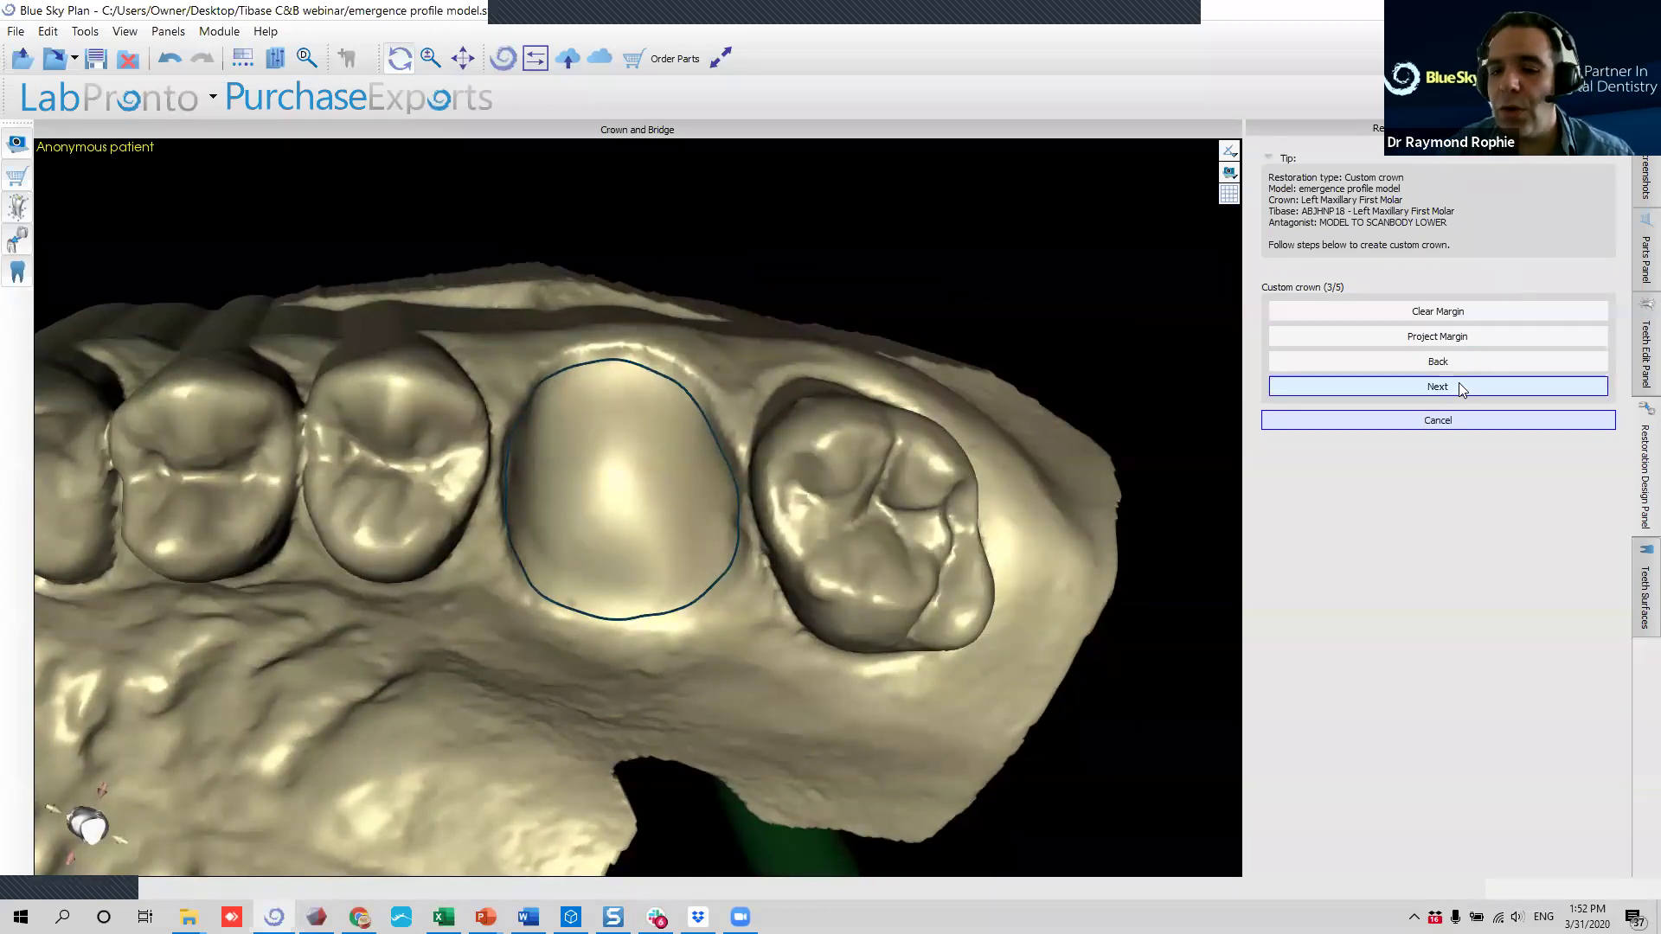
click(1348, 387)
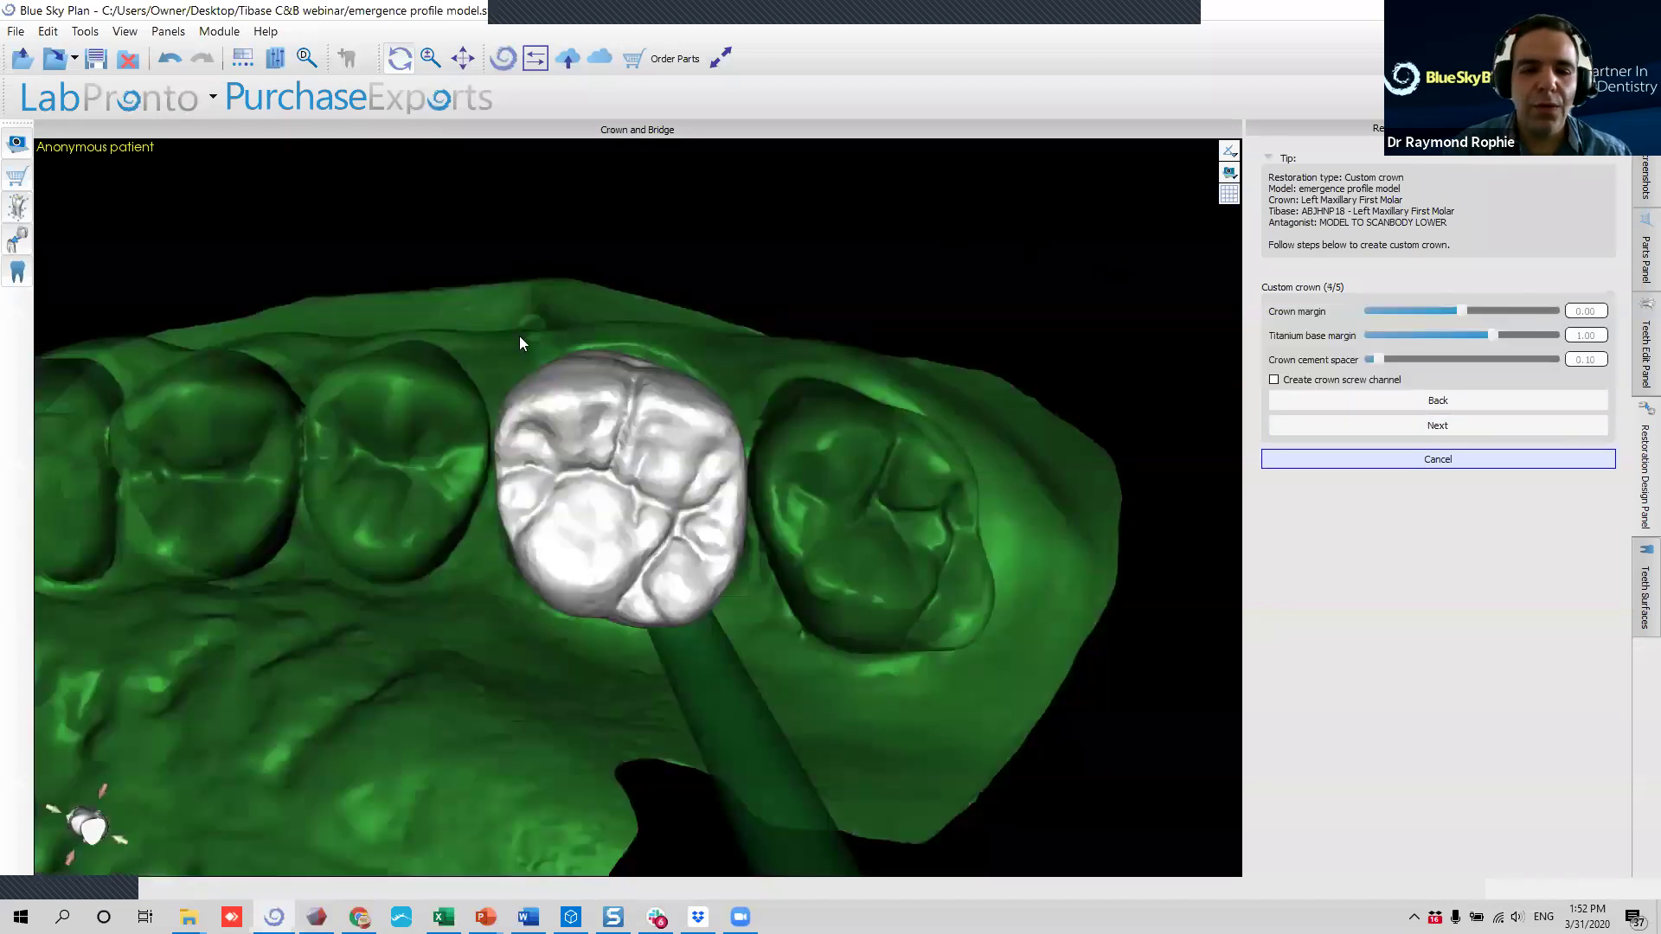
Examine the generated crown, its emergence profile and the titanium base connection from the occlusal and buccal sides.
drag(888, 343, 550, 409)
drag(1041, 518, 761, 575)
scroll(762, 575, up, 3)
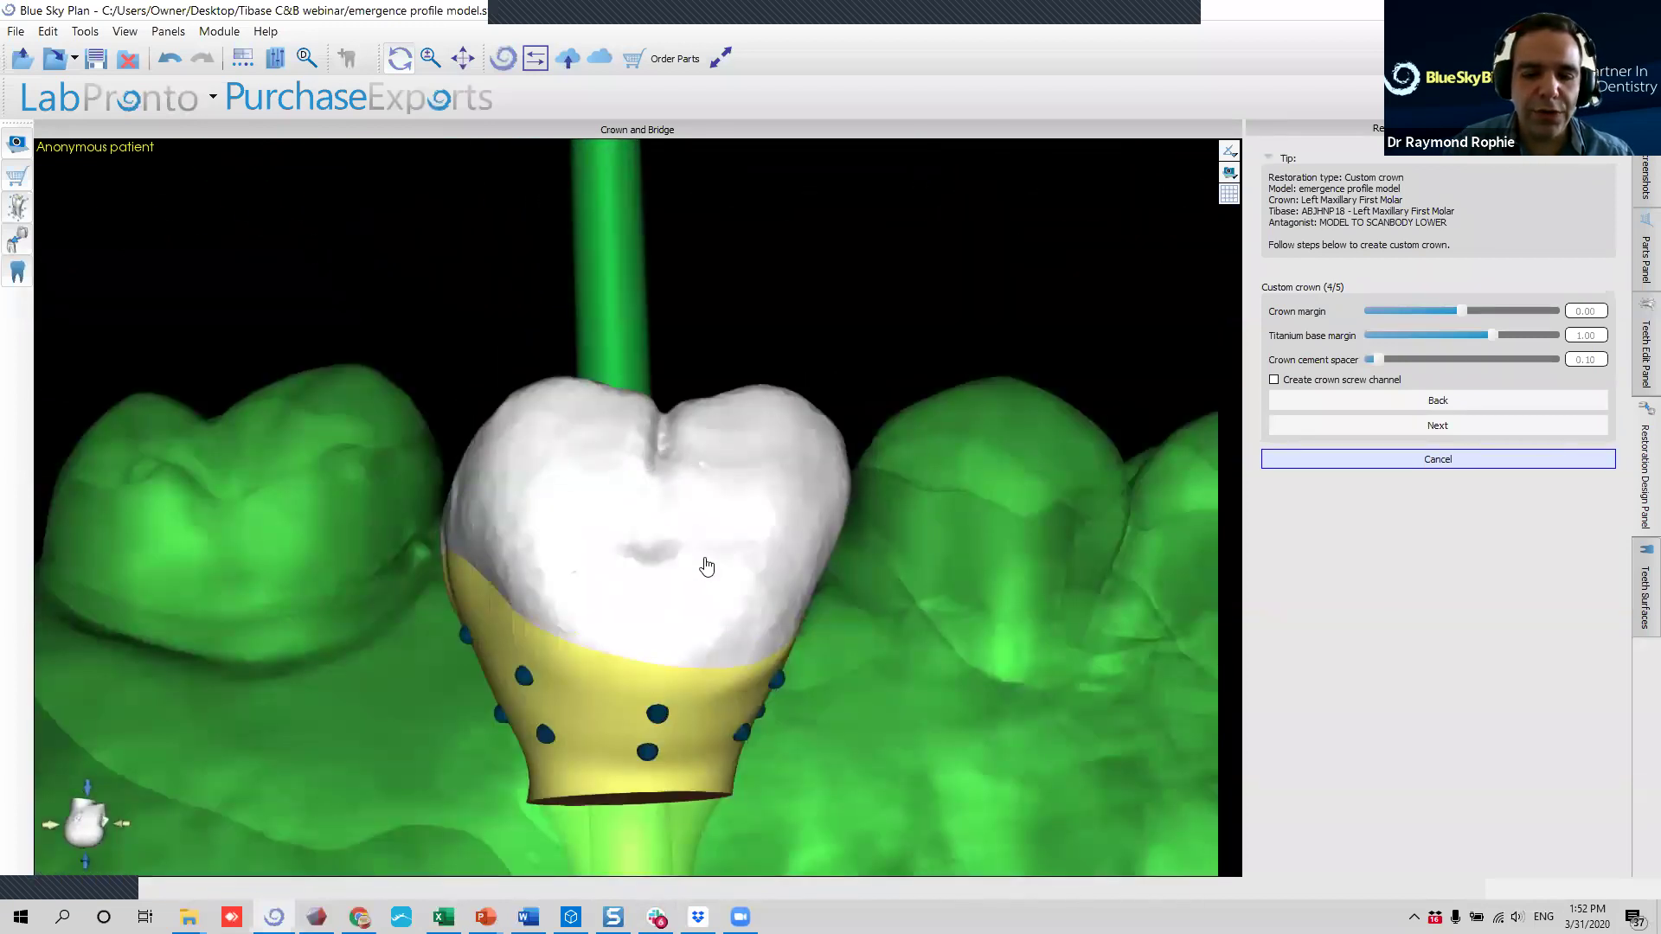
middle_drag(705, 567, 738, 397)
drag(738, 398, 647, 386)
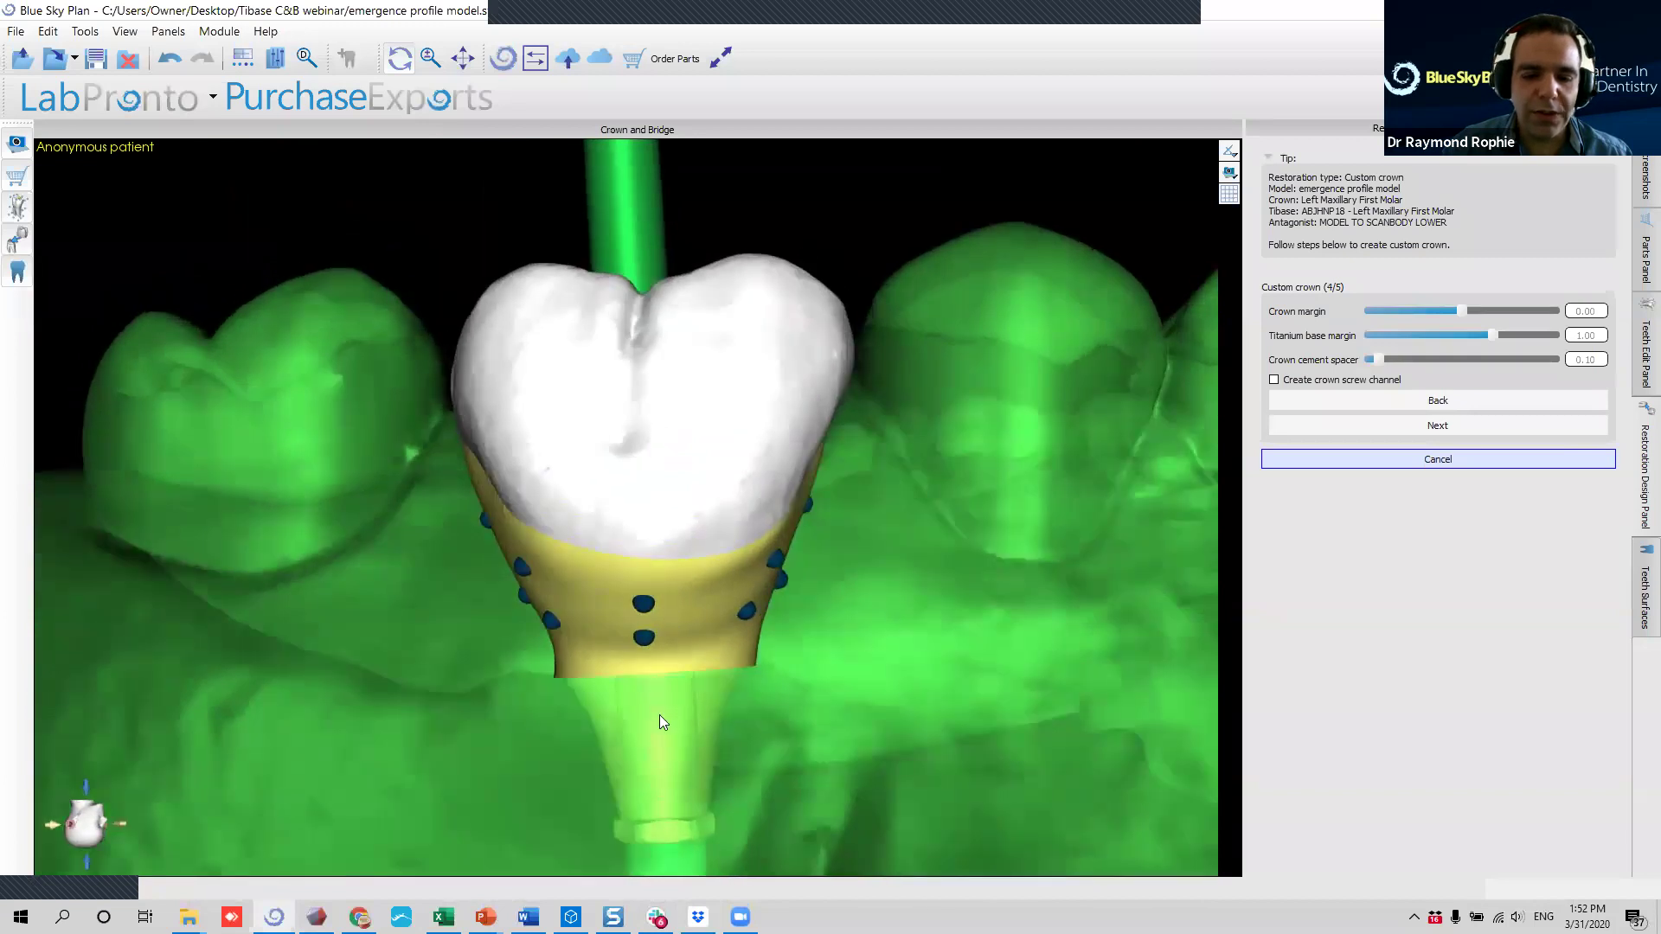
scroll(649, 639, up, 2)
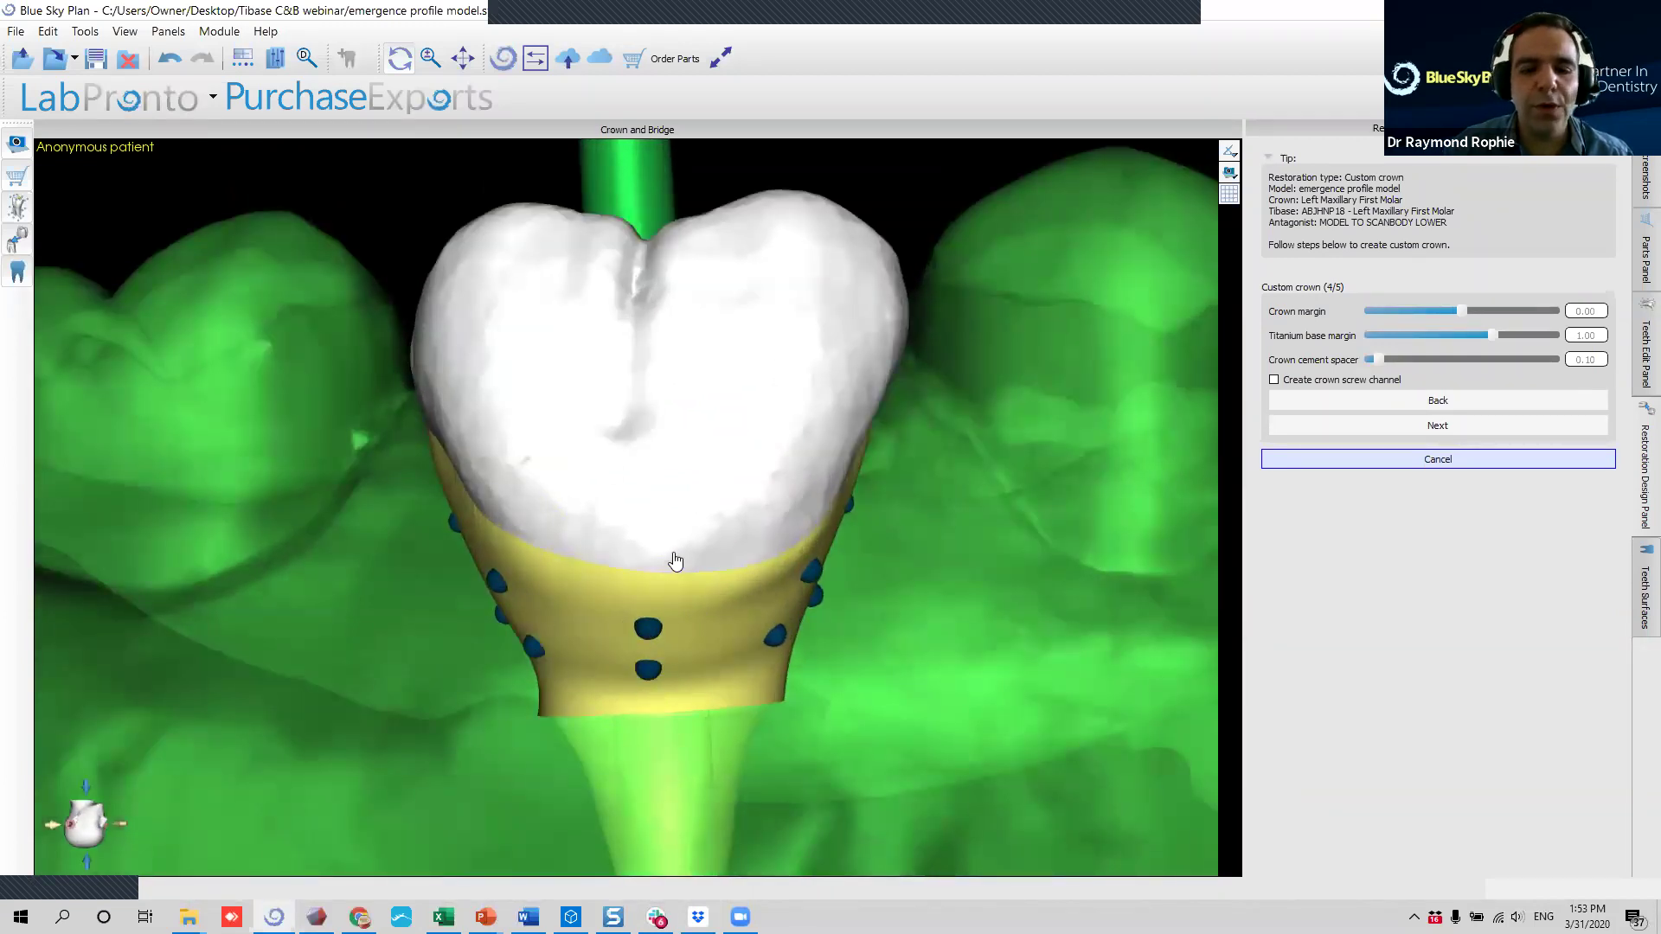
scroll(683, 519, up, 2)
middle_drag(693, 560, 564, 212)
drag(563, 211, 563, 233)
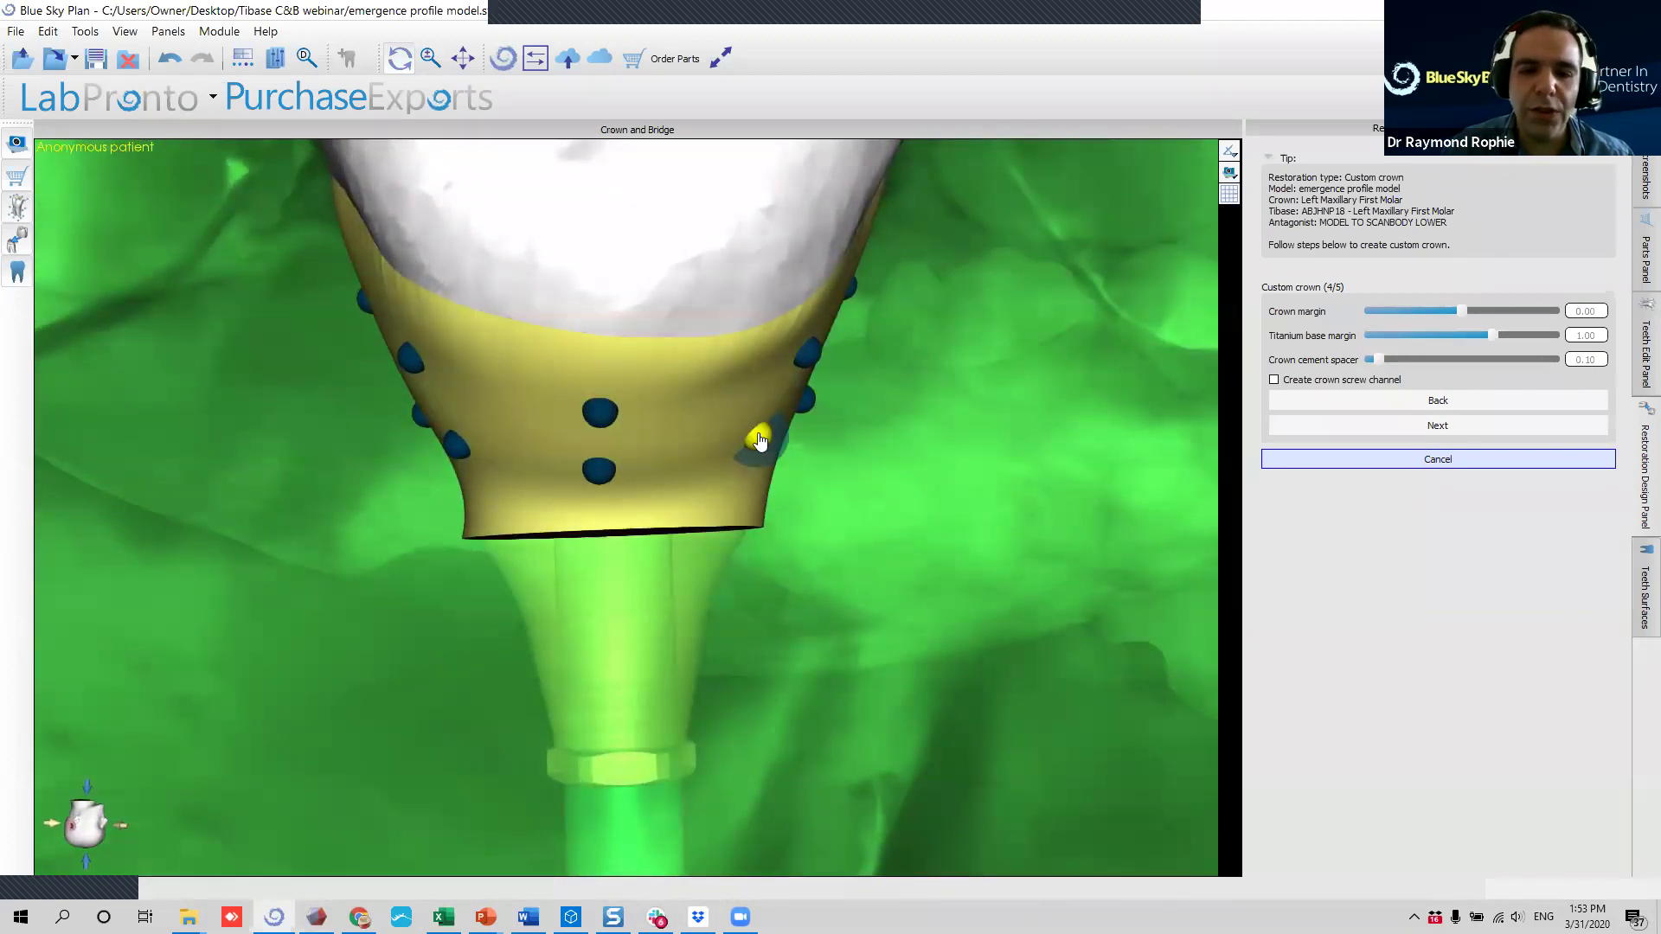
Pull the lower emergence-profile control points inward from the crown's buccal face around its mesial and palatal sides.
drag(759, 441, 753, 435)
drag(874, 445, 708, 449)
drag(759, 388, 755, 393)
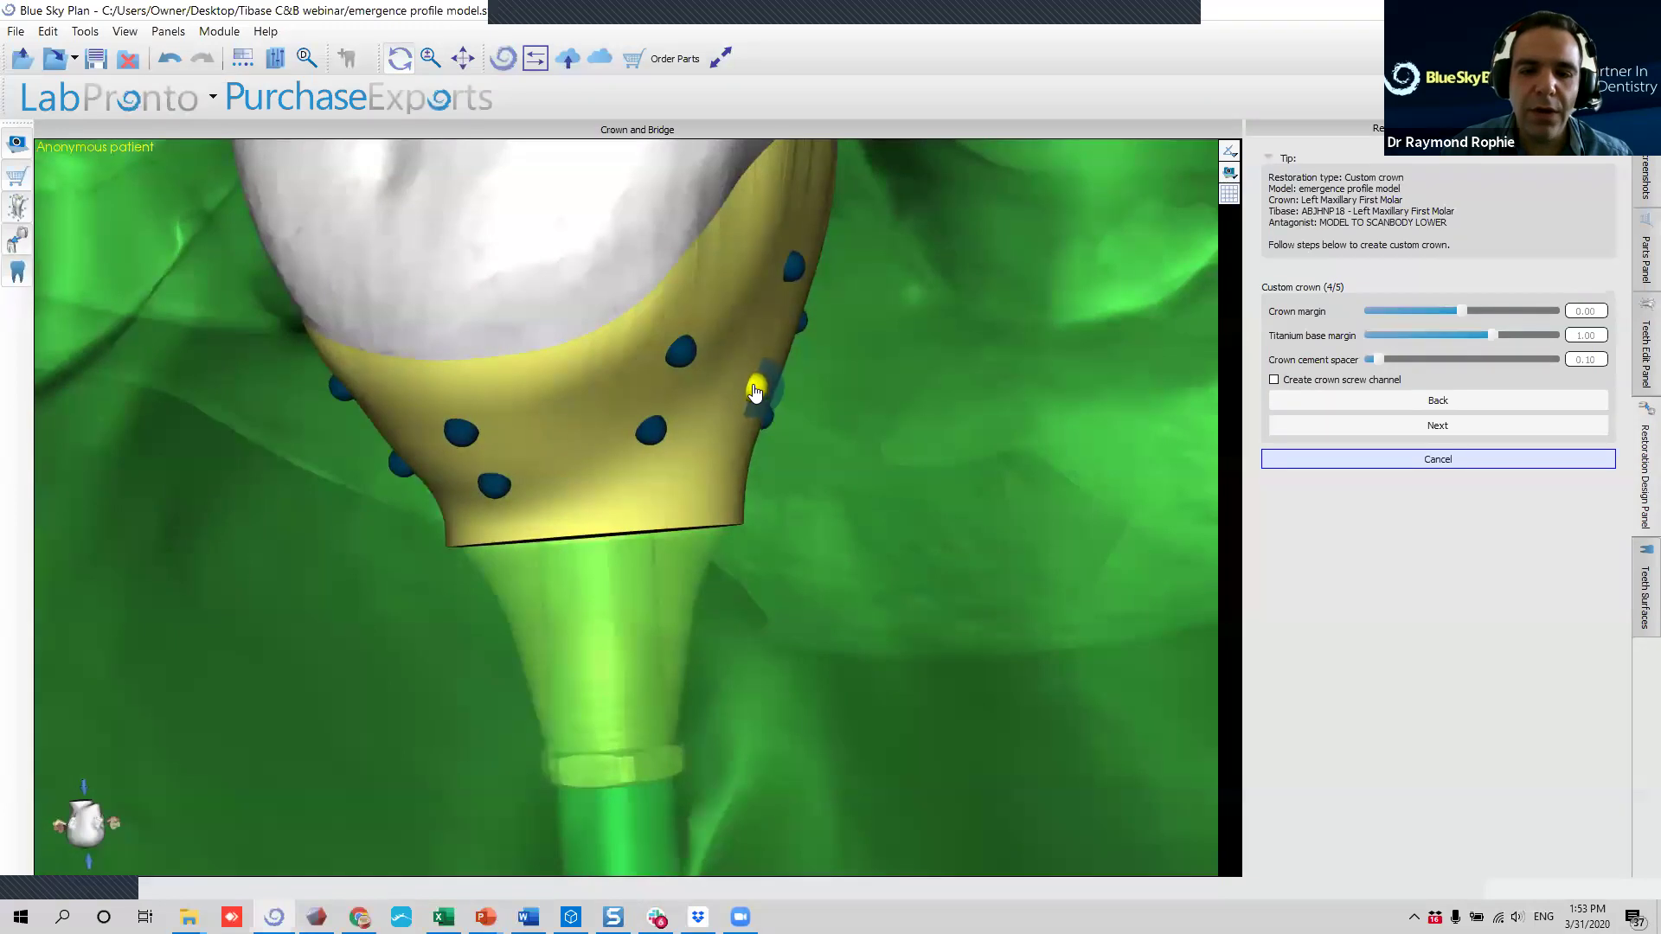
drag(889, 420, 683, 404)
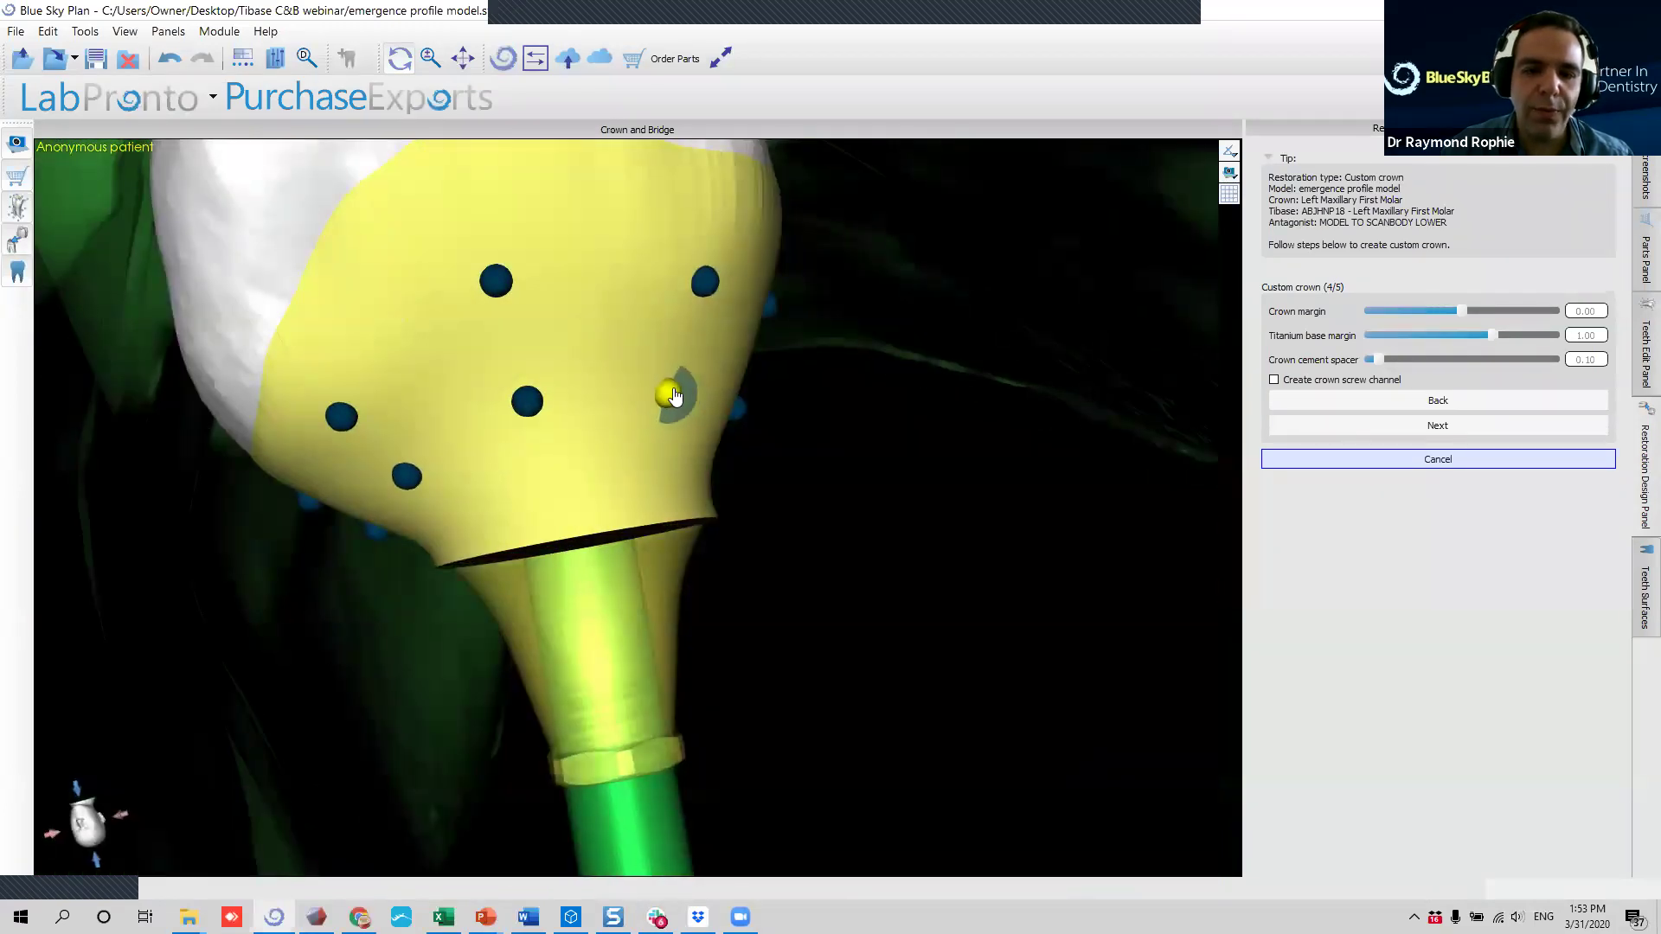
drag(911, 457, 742, 372)
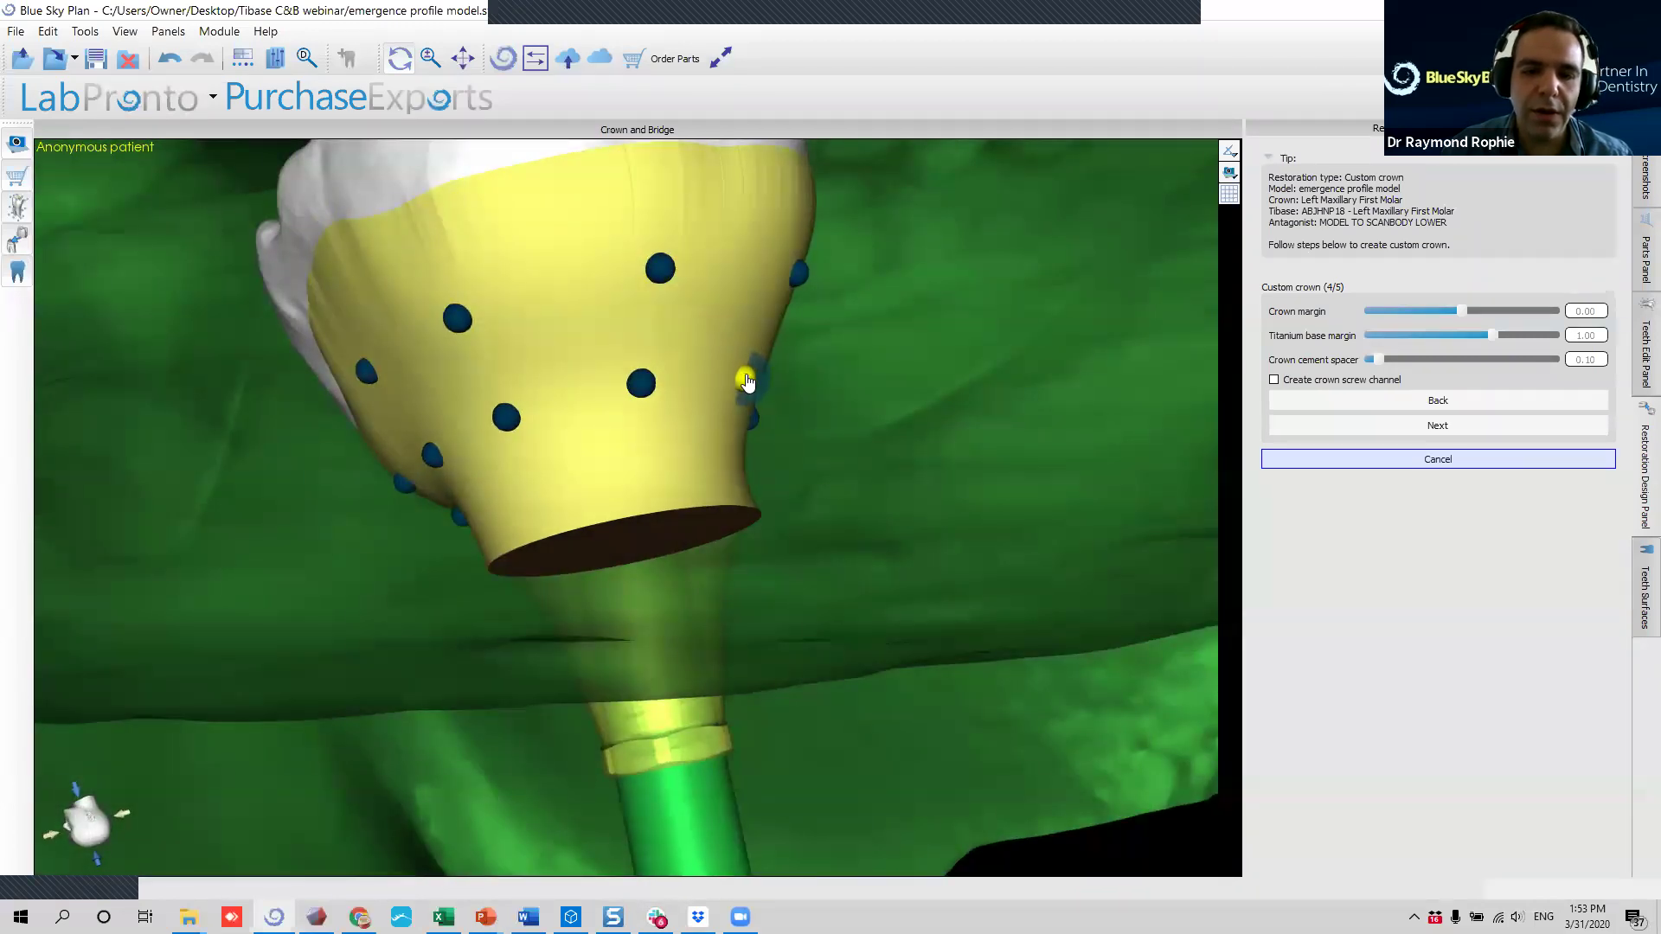
drag(875, 392, 705, 459)
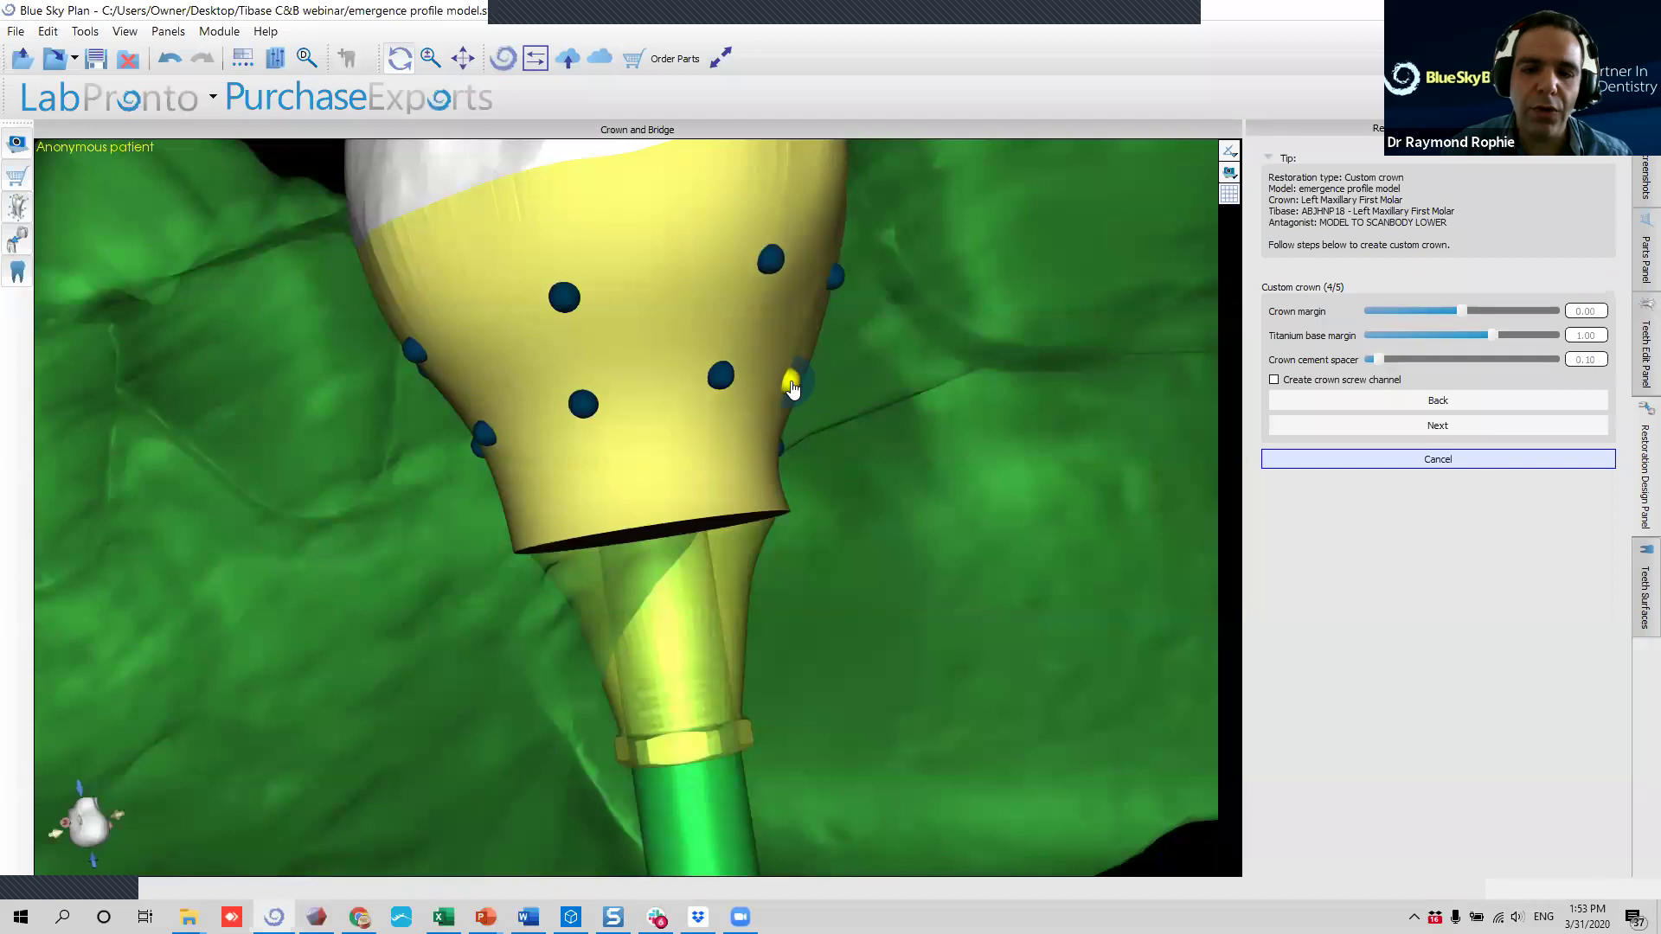
Pull in the emergence-profile control points around the crown's distal side, back to the buccal face.
drag(959, 431, 620, 456)
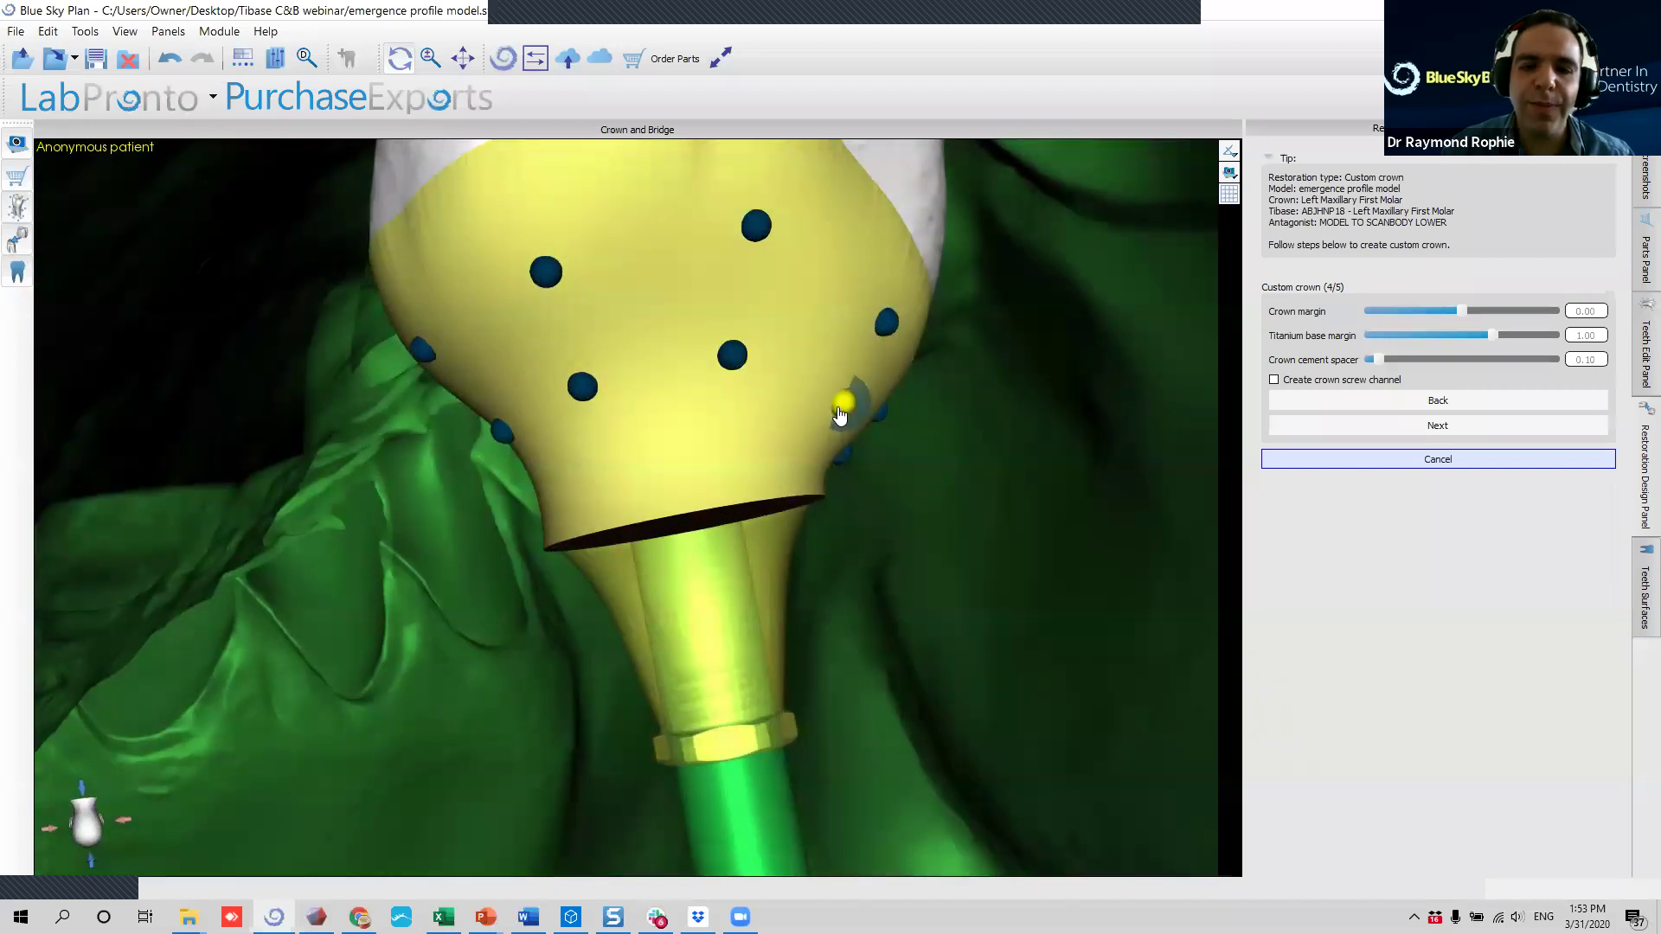
mouse_move(938, 385)
mouse_down()
mouse_move(845, 464)
mouse_move(1004, 459)
mouse_move(936, 447)
mouse_move(913, 374)
mouse_up()
drag(1022, 423, 807, 433)
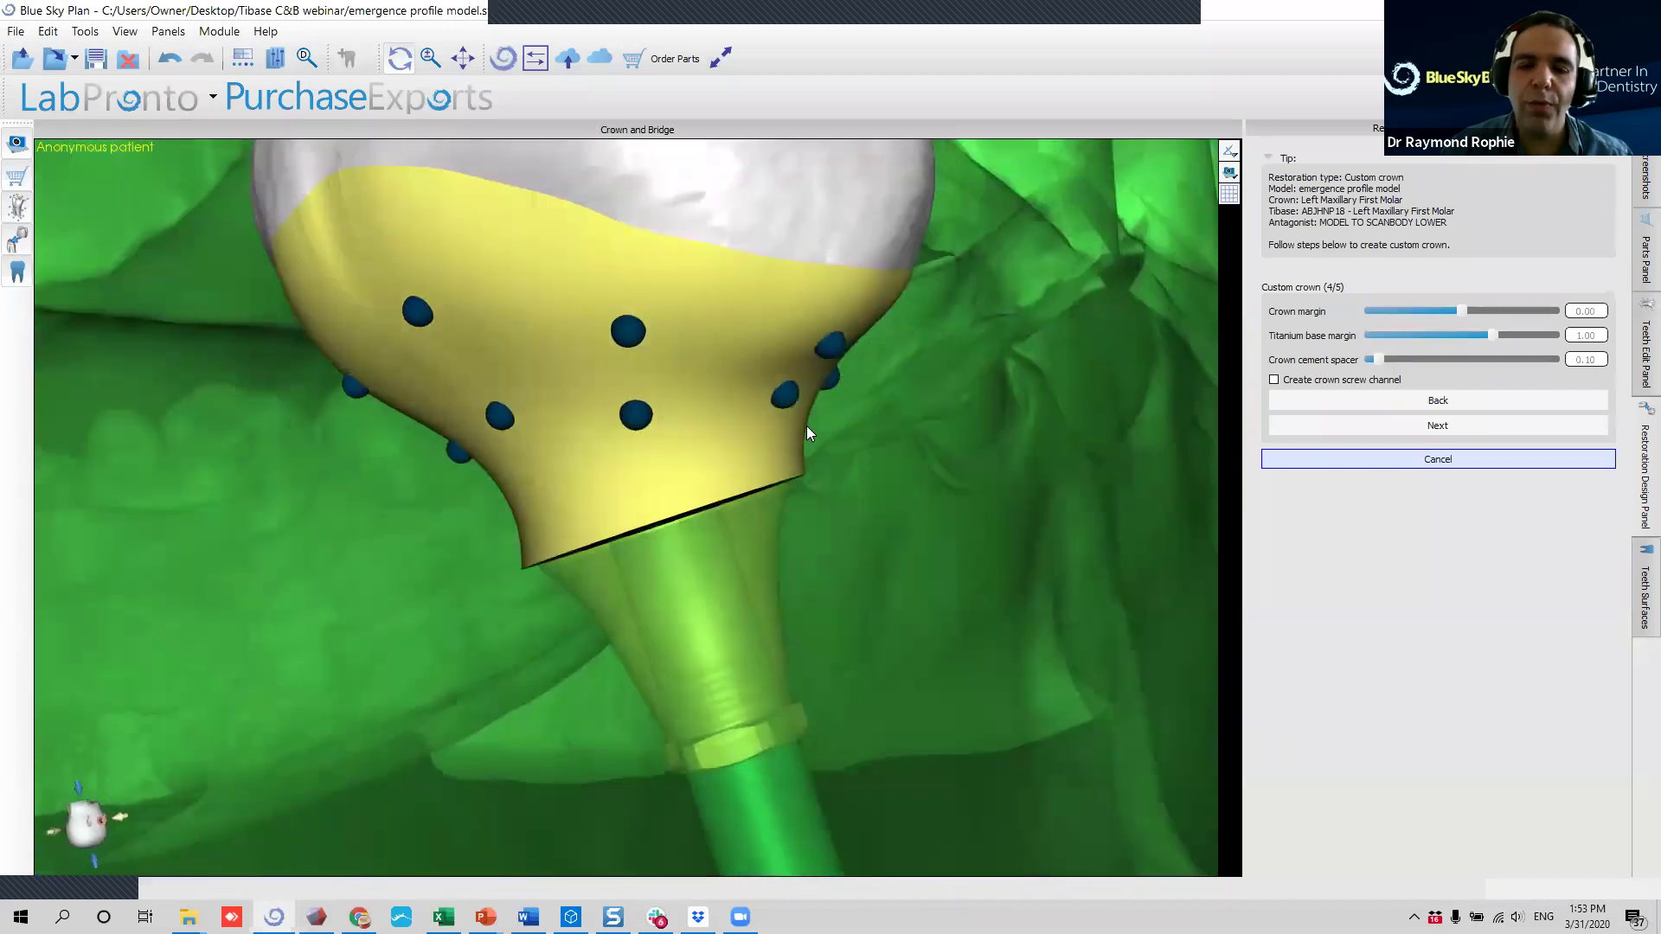
drag(942, 467, 779, 374)
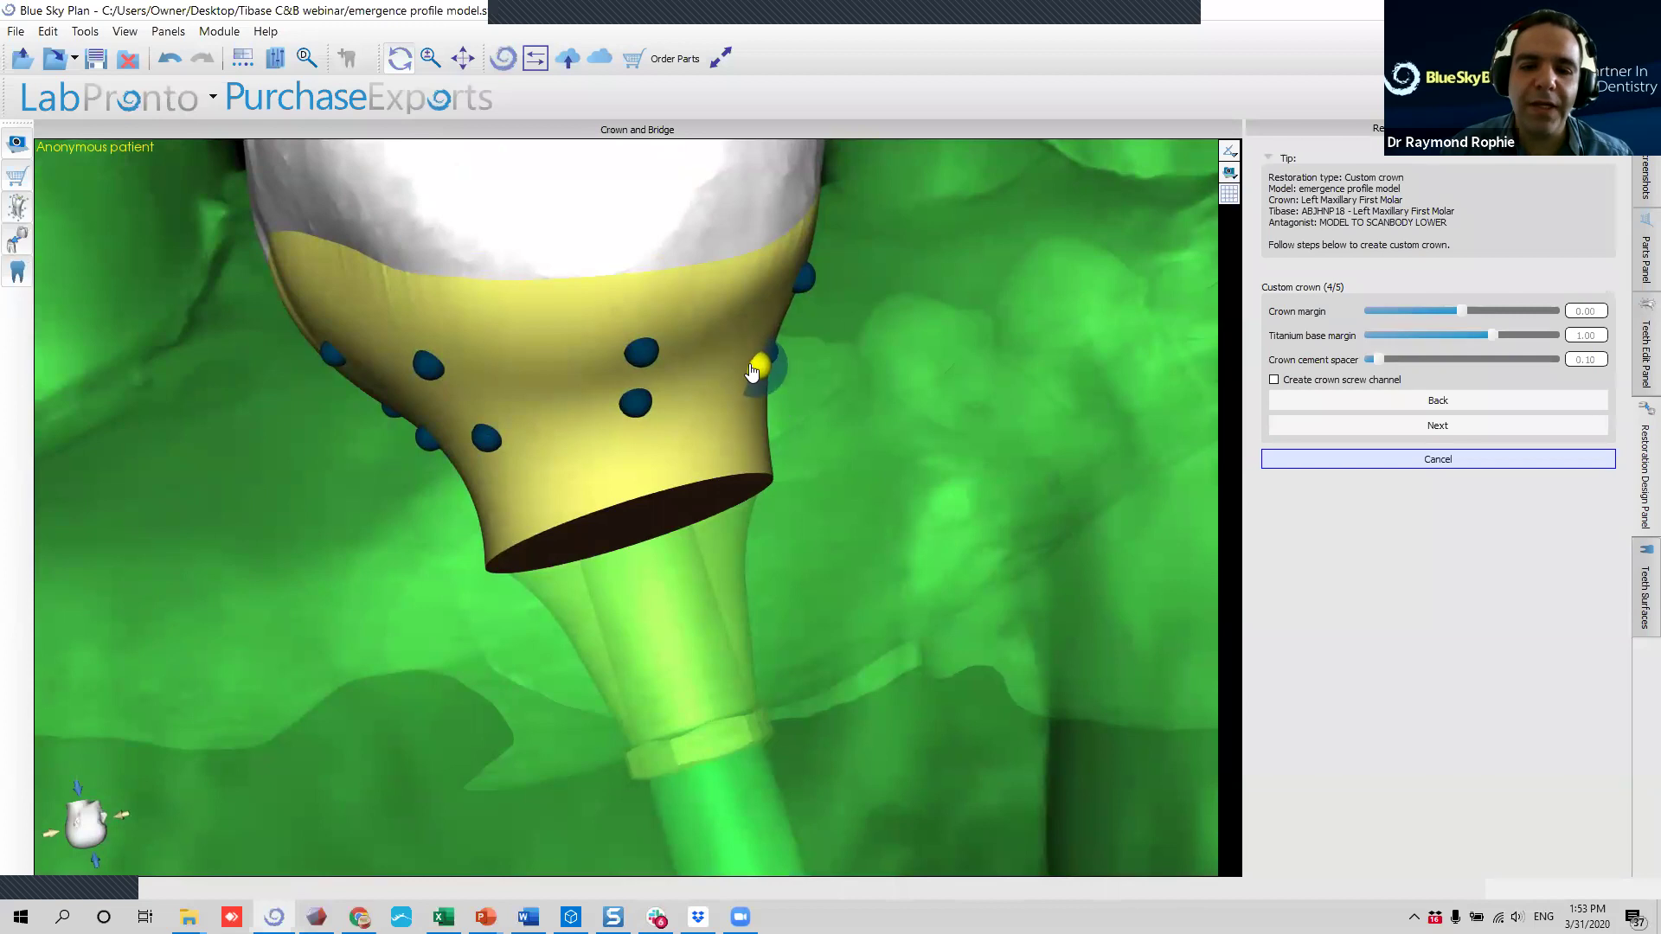
Fine-tune the lower emergence-profile control points on a second pass around the crown to even out its concave neck.
drag(897, 419, 703, 427)
drag(706, 358, 699, 361)
drag(804, 437, 597, 472)
drag(681, 387, 679, 389)
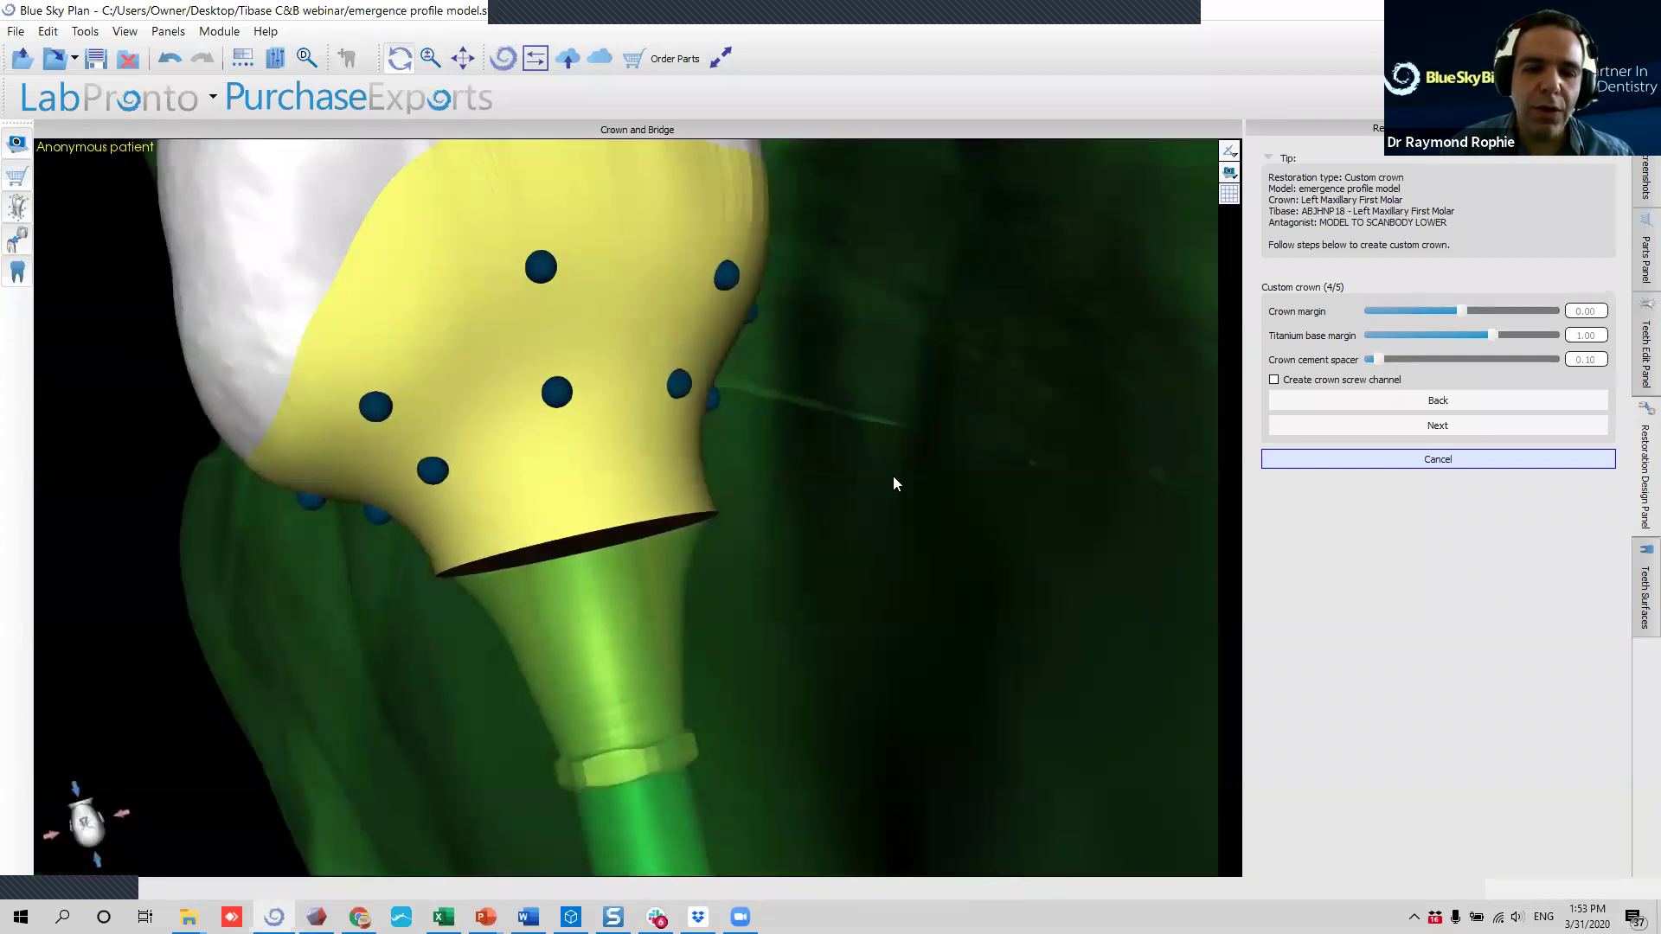
drag(894, 477, 831, 523)
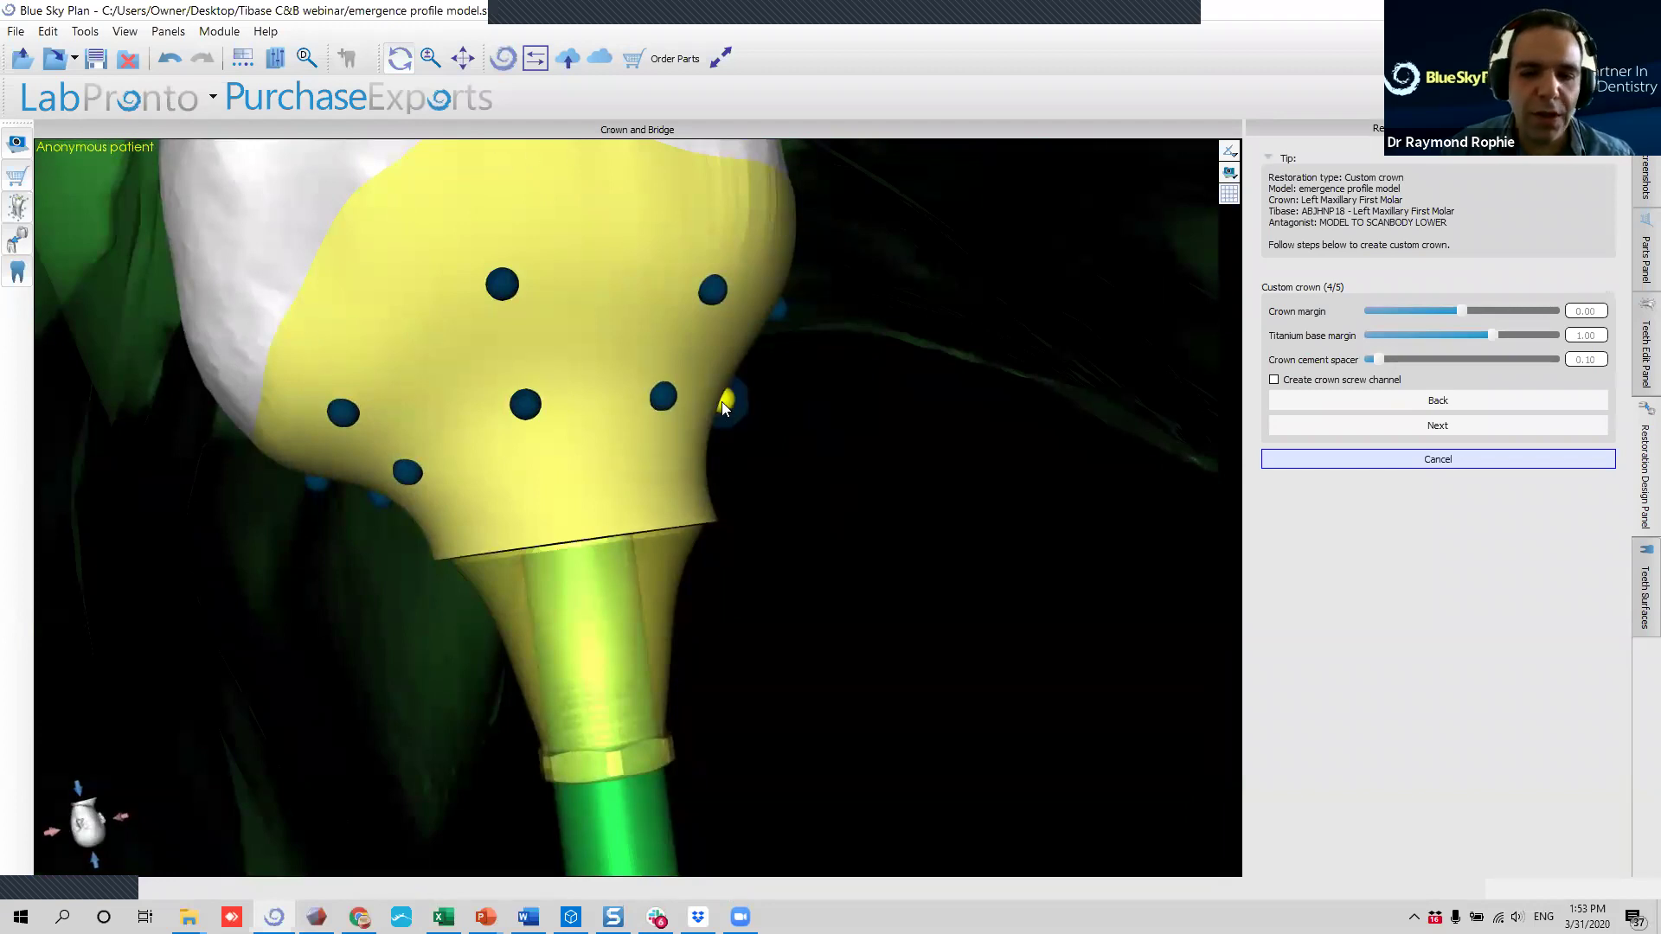
drag(898, 446, 716, 451)
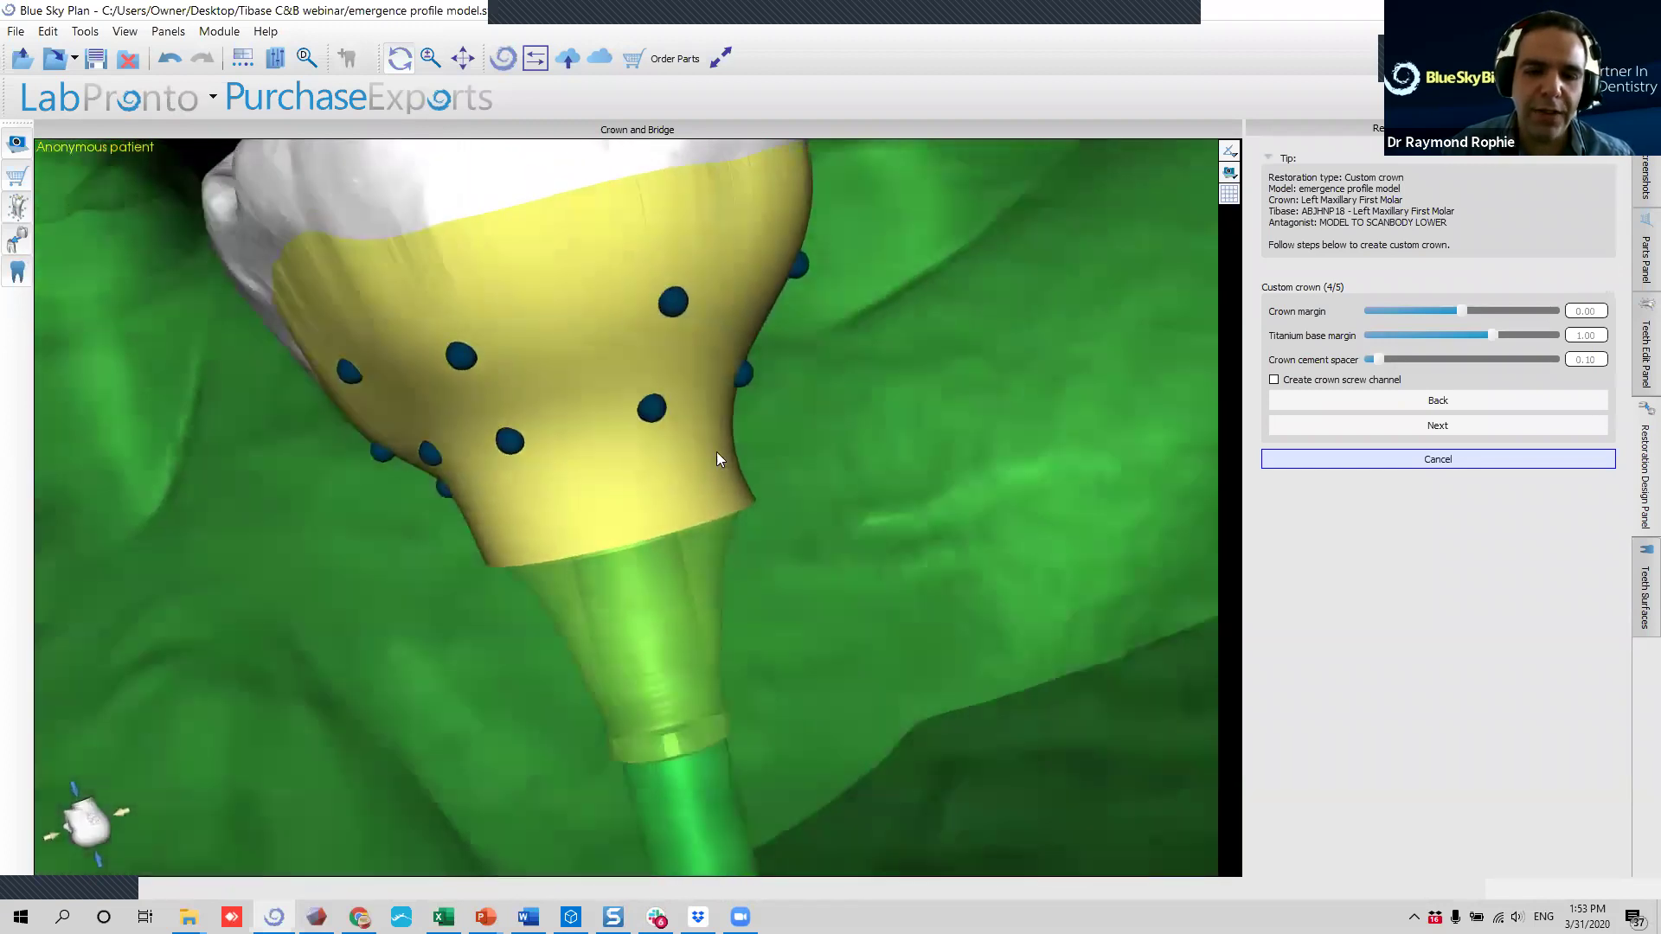
drag(891, 514, 794, 389)
drag(837, 549, 754, 501)
scroll(772, 638, down, 6)
scroll(751, 502, up, 6)
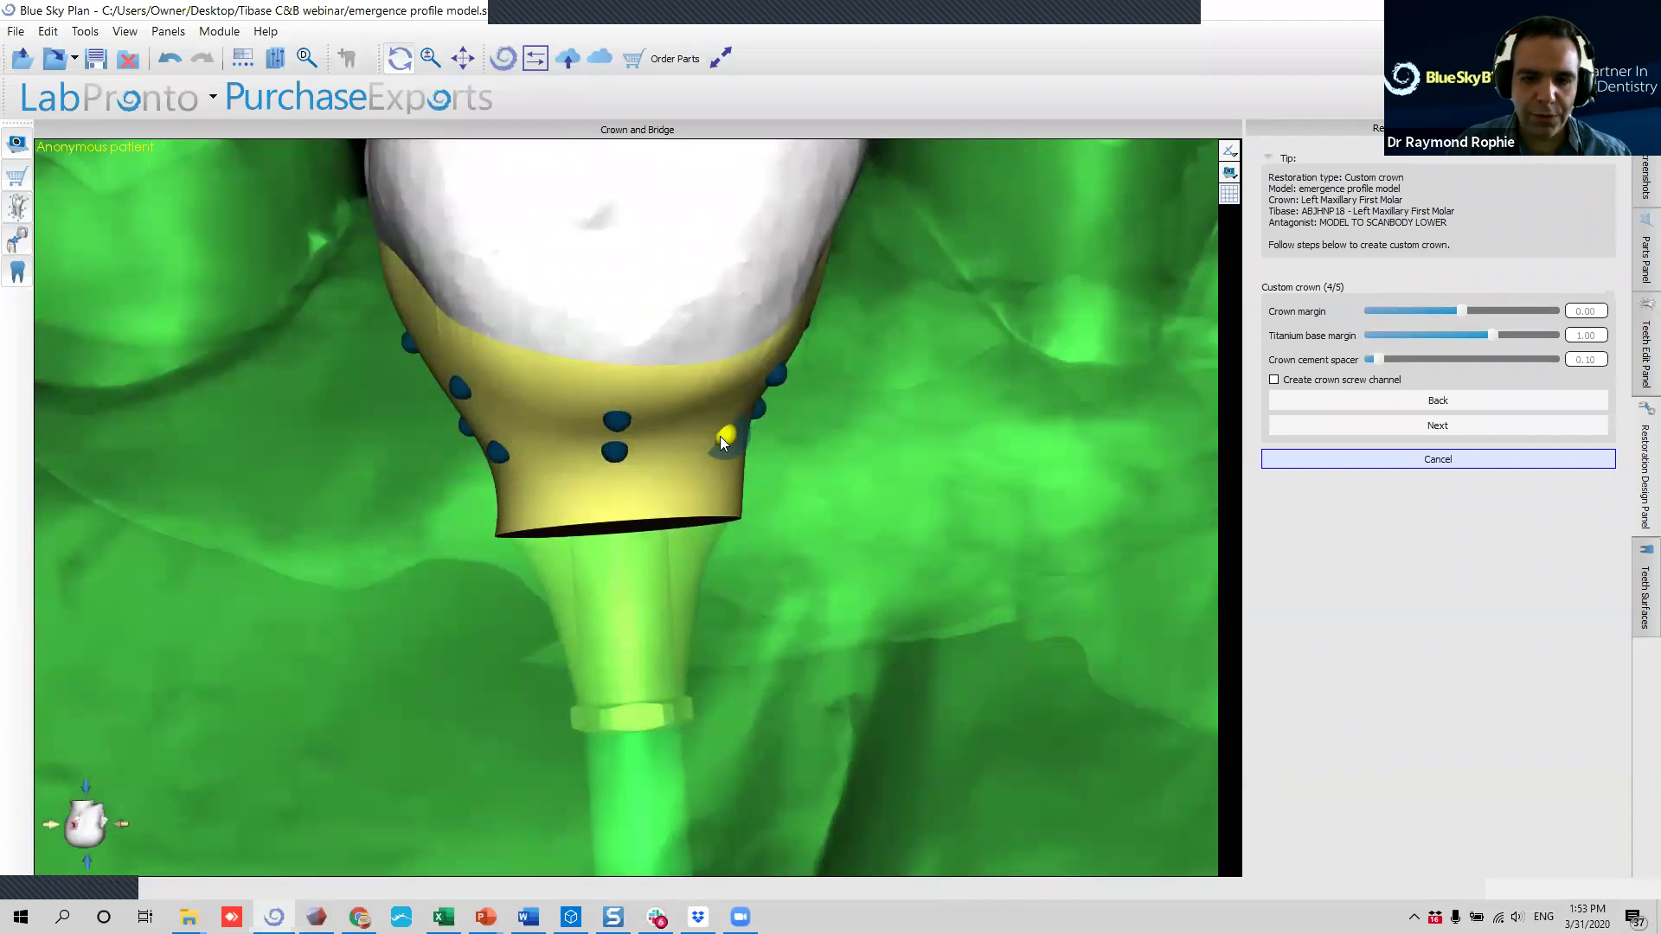
Examine the reshaped emergence profile and its transition to the titanium base from the proximal, palatal and buccal sides.
drag(872, 552, 370, 387)
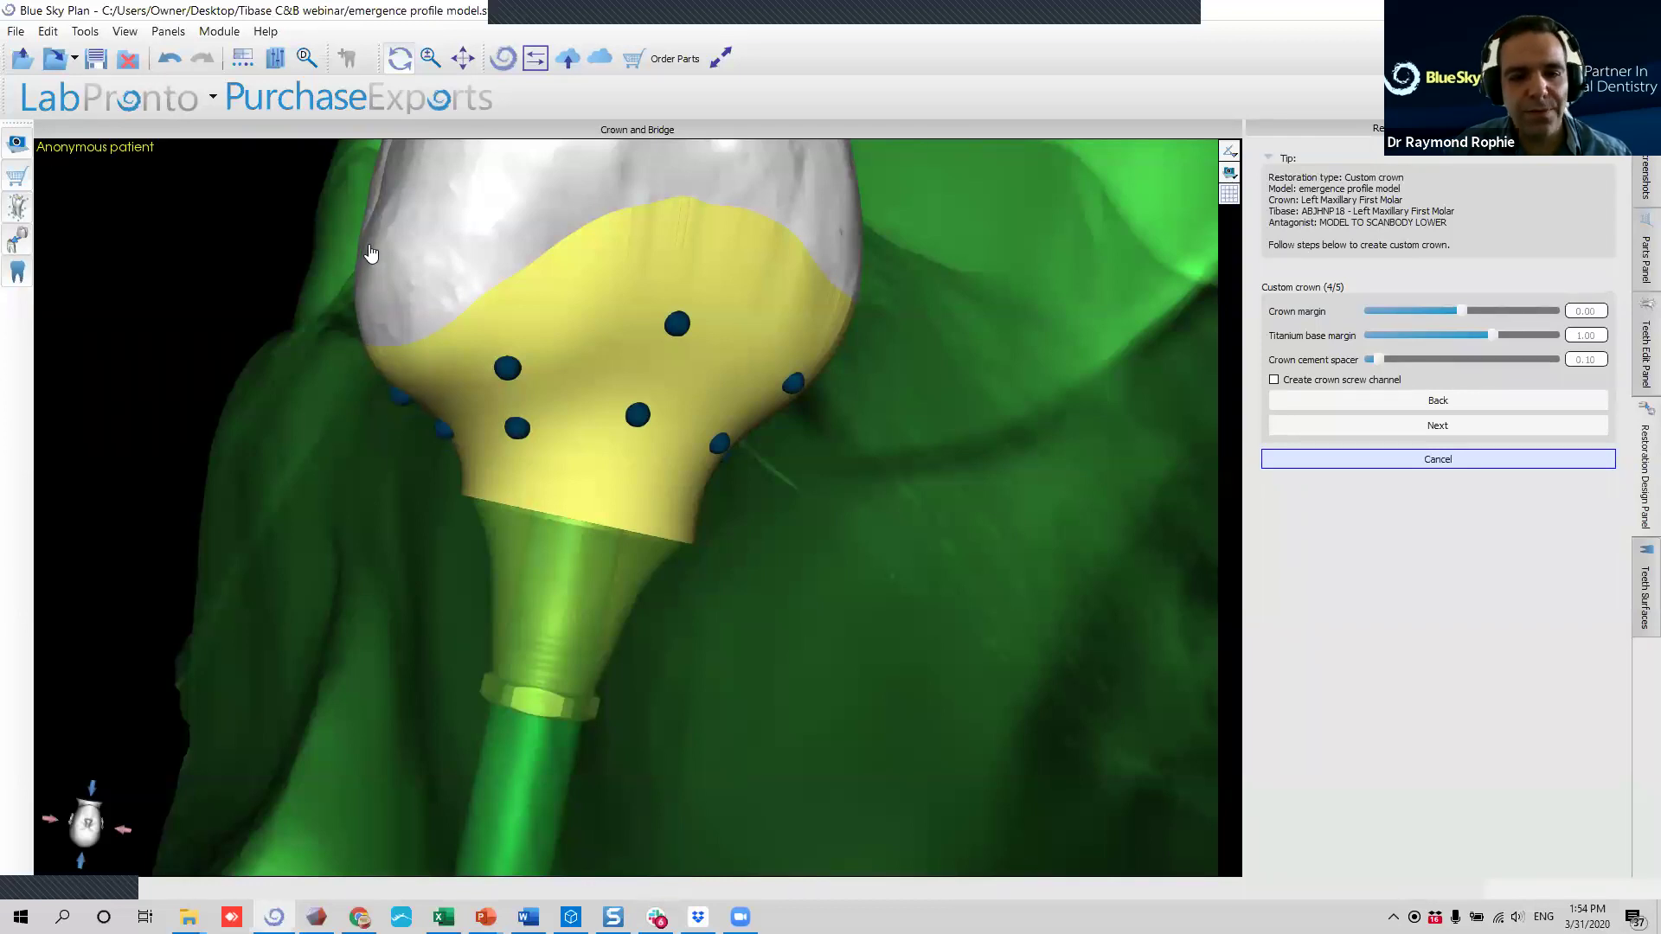
drag(334, 278, 1001, 567)
drag(214, 395, 844, 470)
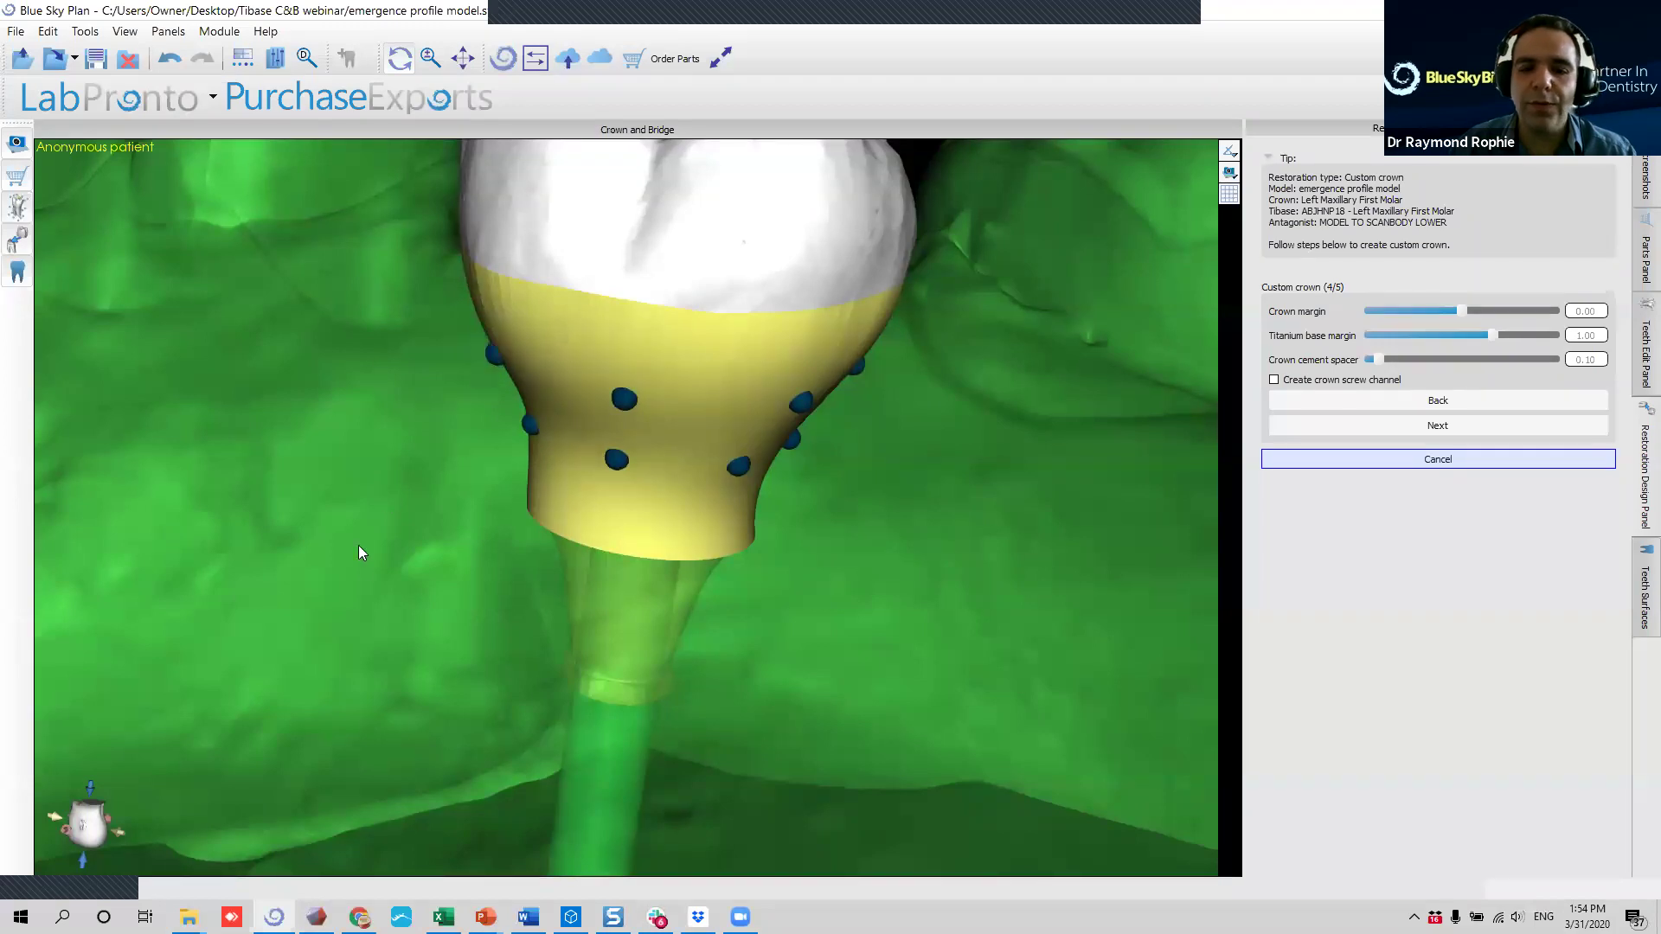
drag(359, 545, 649, 544)
drag(1197, 509, 882, 424)
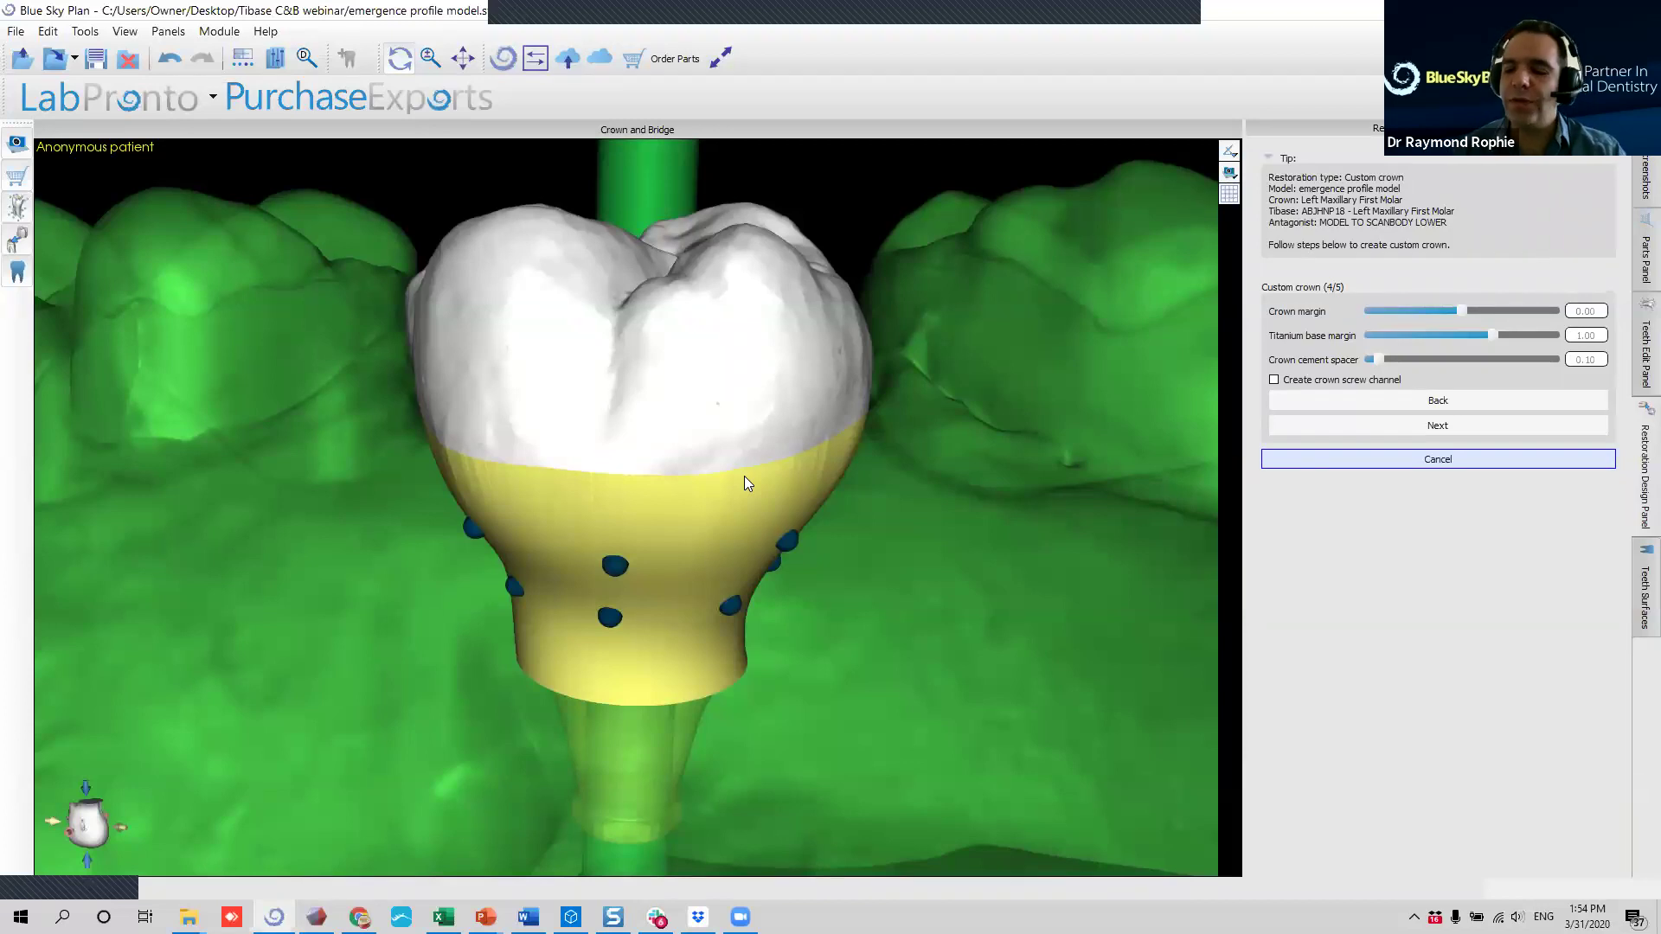
drag(634, 690, 725, 679)
mouse_move(744, 591)
mouse_down()
mouse_move(818, 655)
mouse_move(766, 592)
mouse_up()
drag(905, 626, 867, 661)
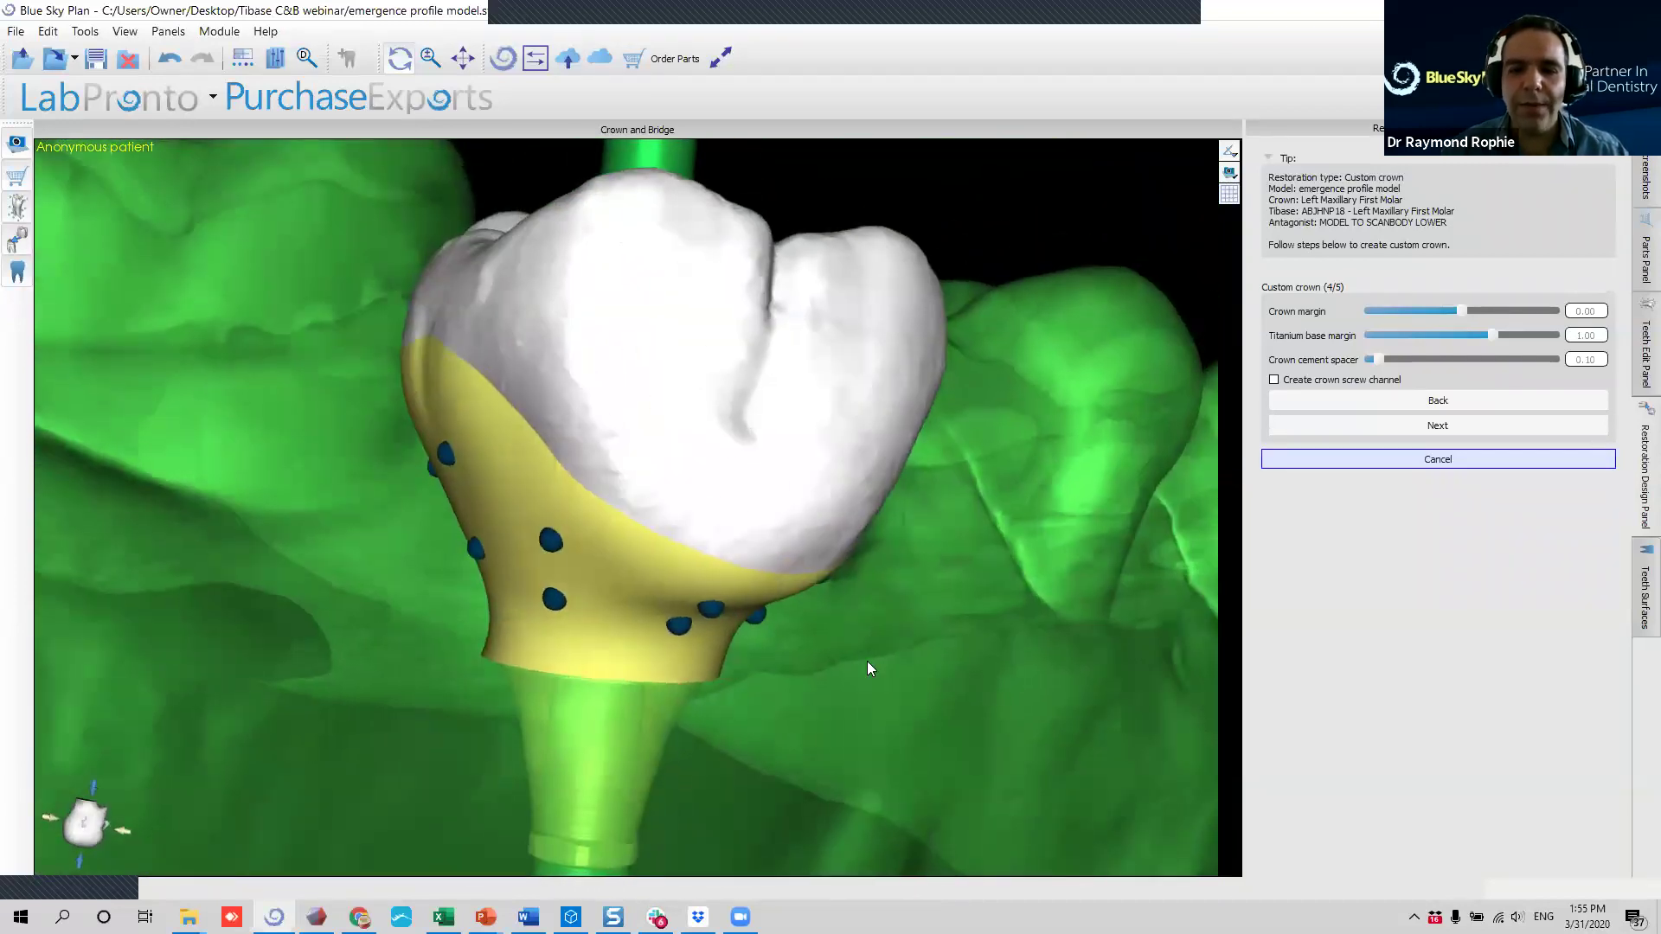
drag(1126, 344, 1043, 406)
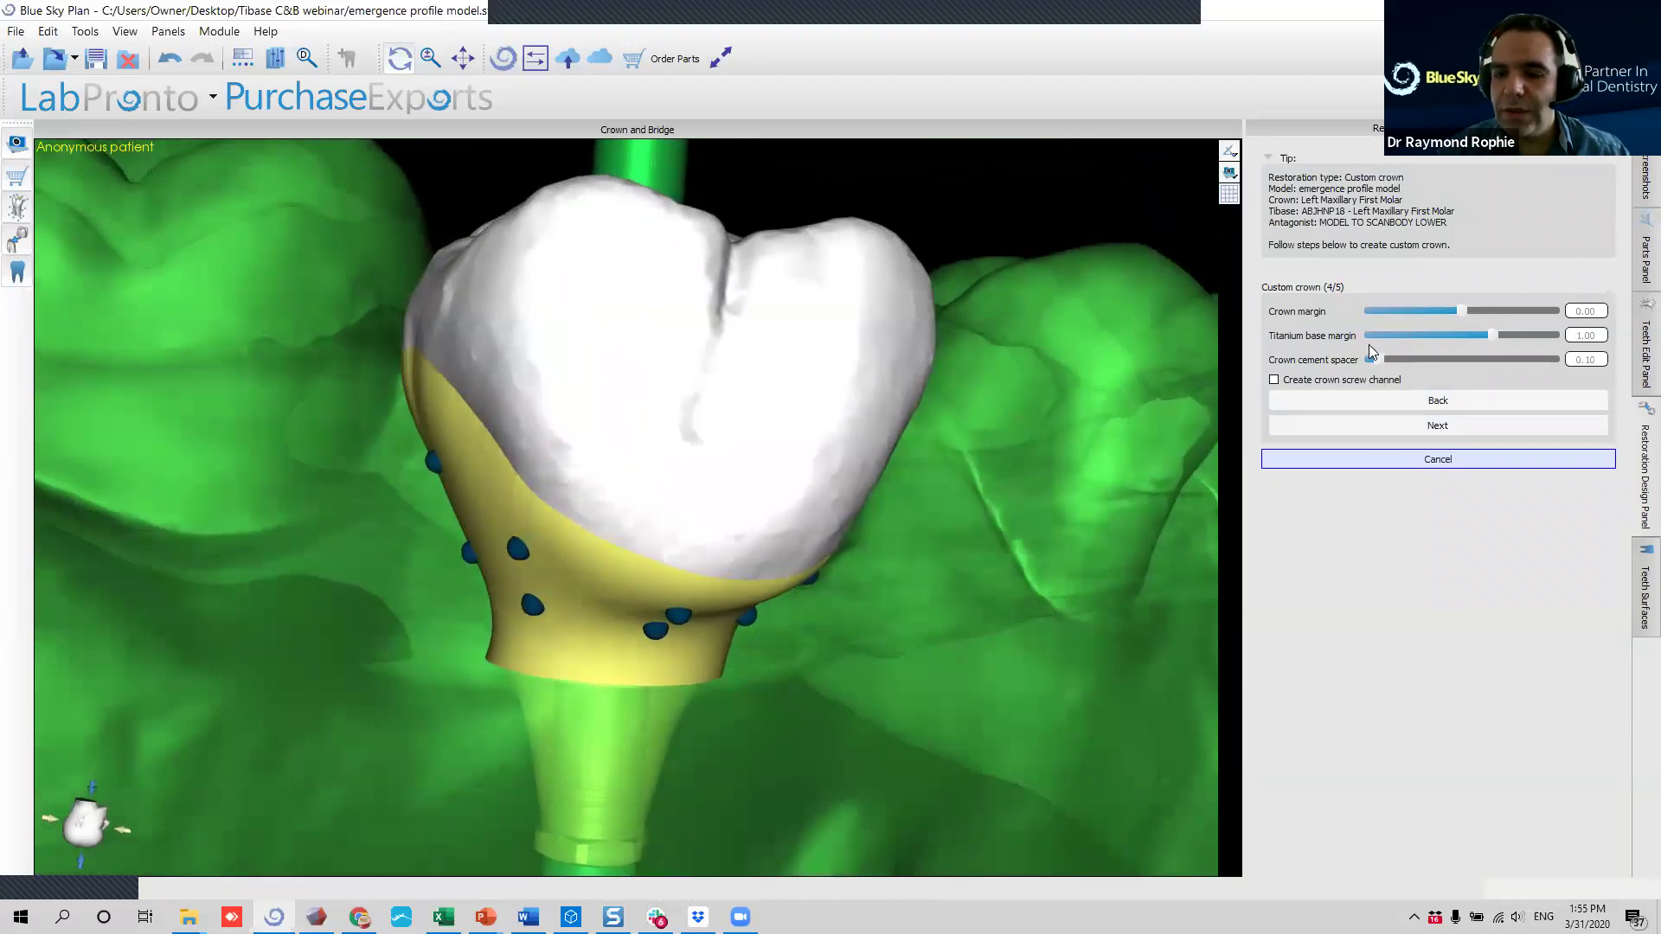
drag(1046, 504, 854, 489)
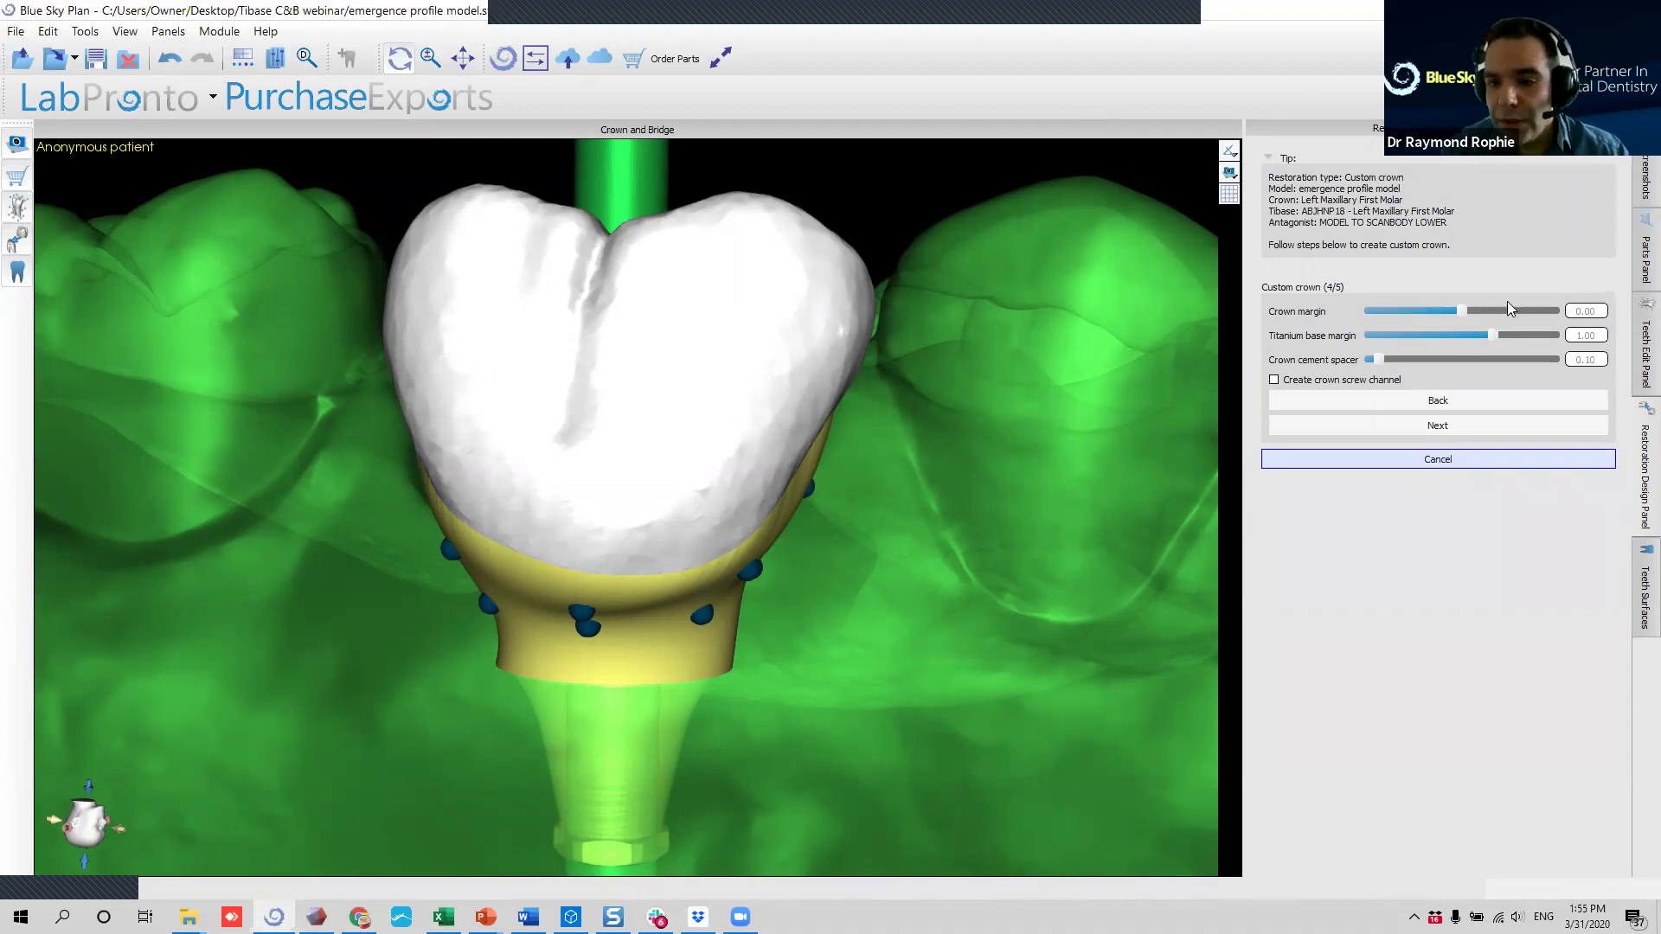
Set the titanium base margin to 0.25 and the crown margin to -0.50.
drag(1495, 335, 1470, 360)
drag(1024, 573, 1121, 524)
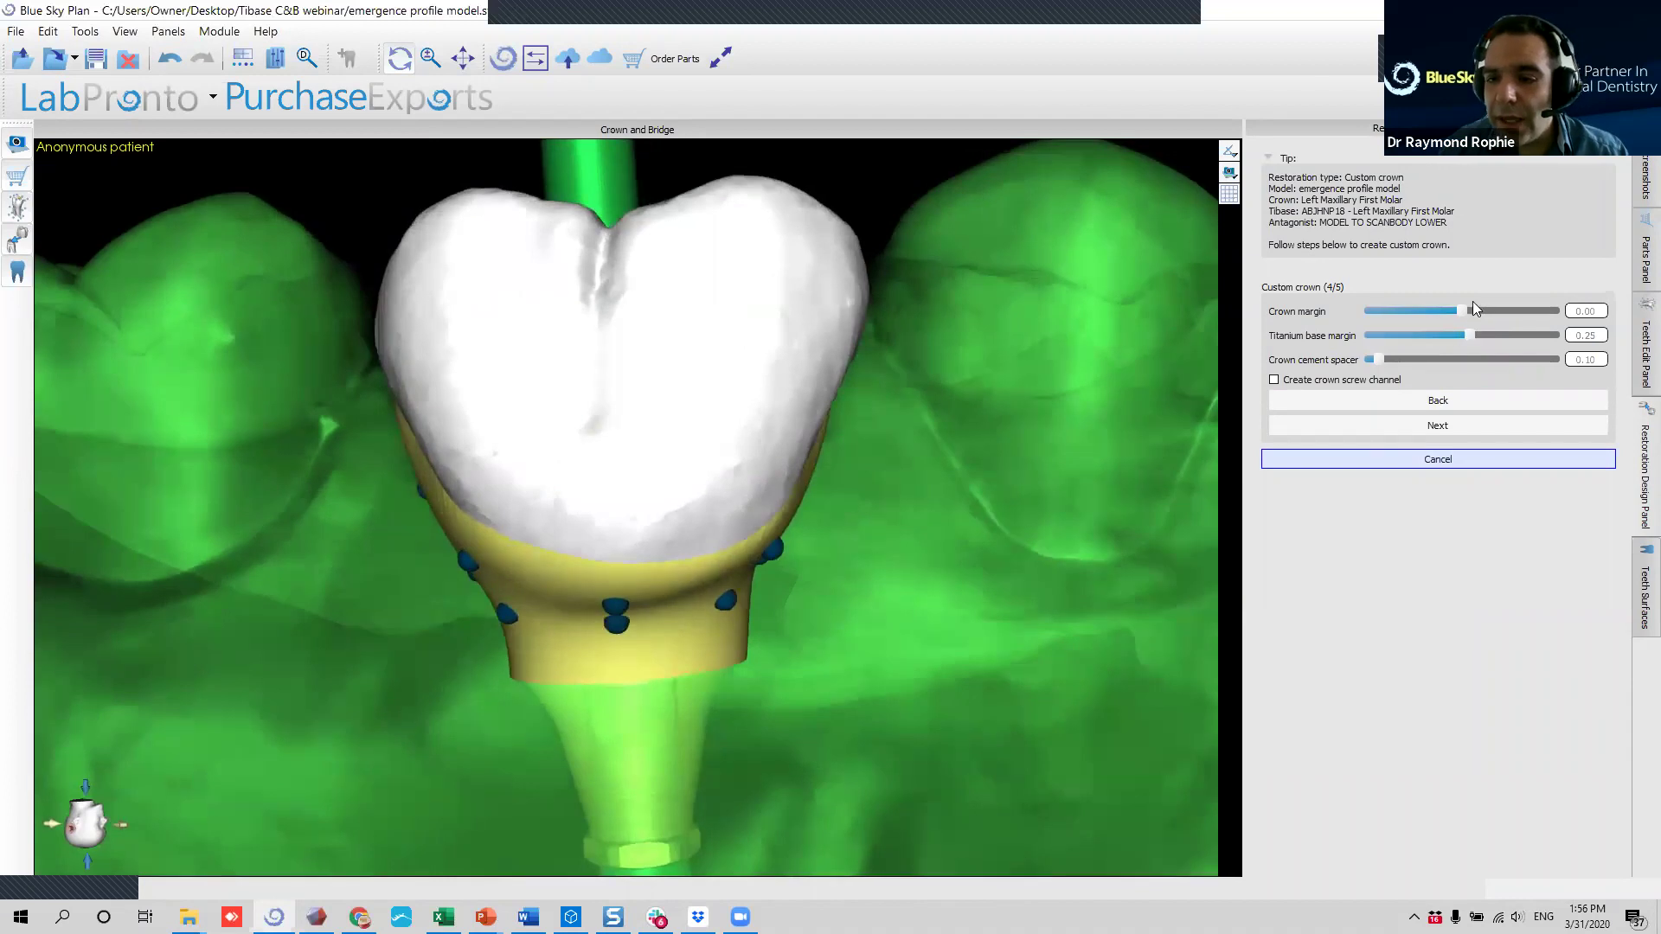
drag(1462, 308, 1443, 355)
drag(891, 660, 439, 422)
scroll(465, 482, up, 5)
drag(796, 403, 618, 423)
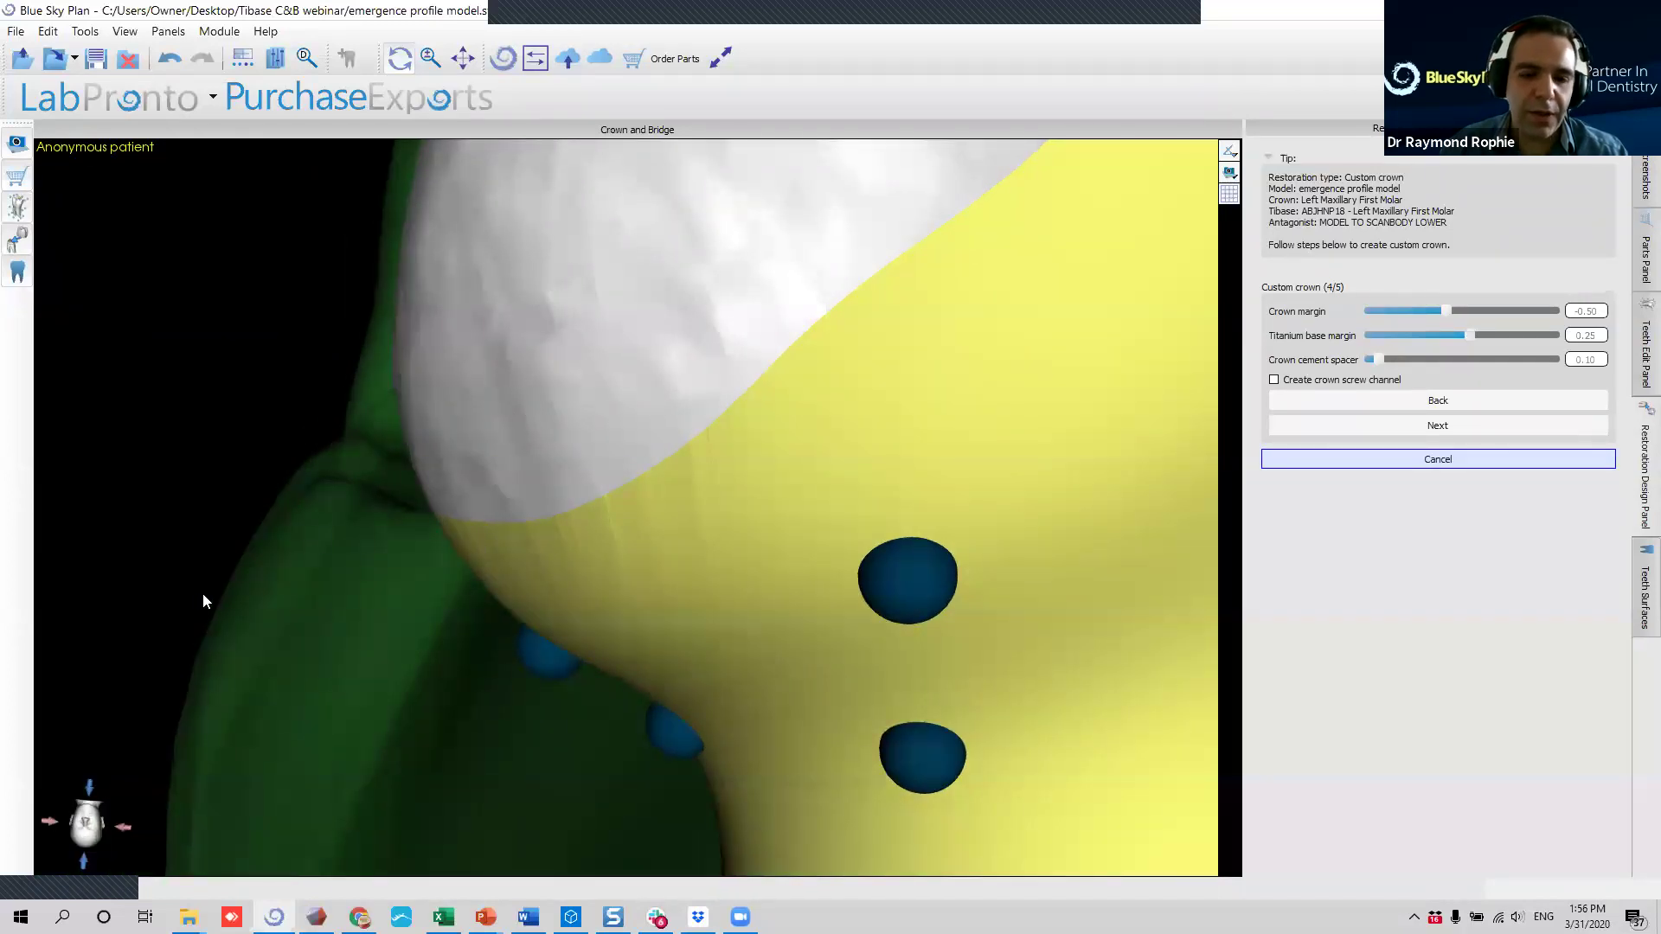
Try generating the crown without a screw channel, and return to the custom crown settings.
click(1419, 426)
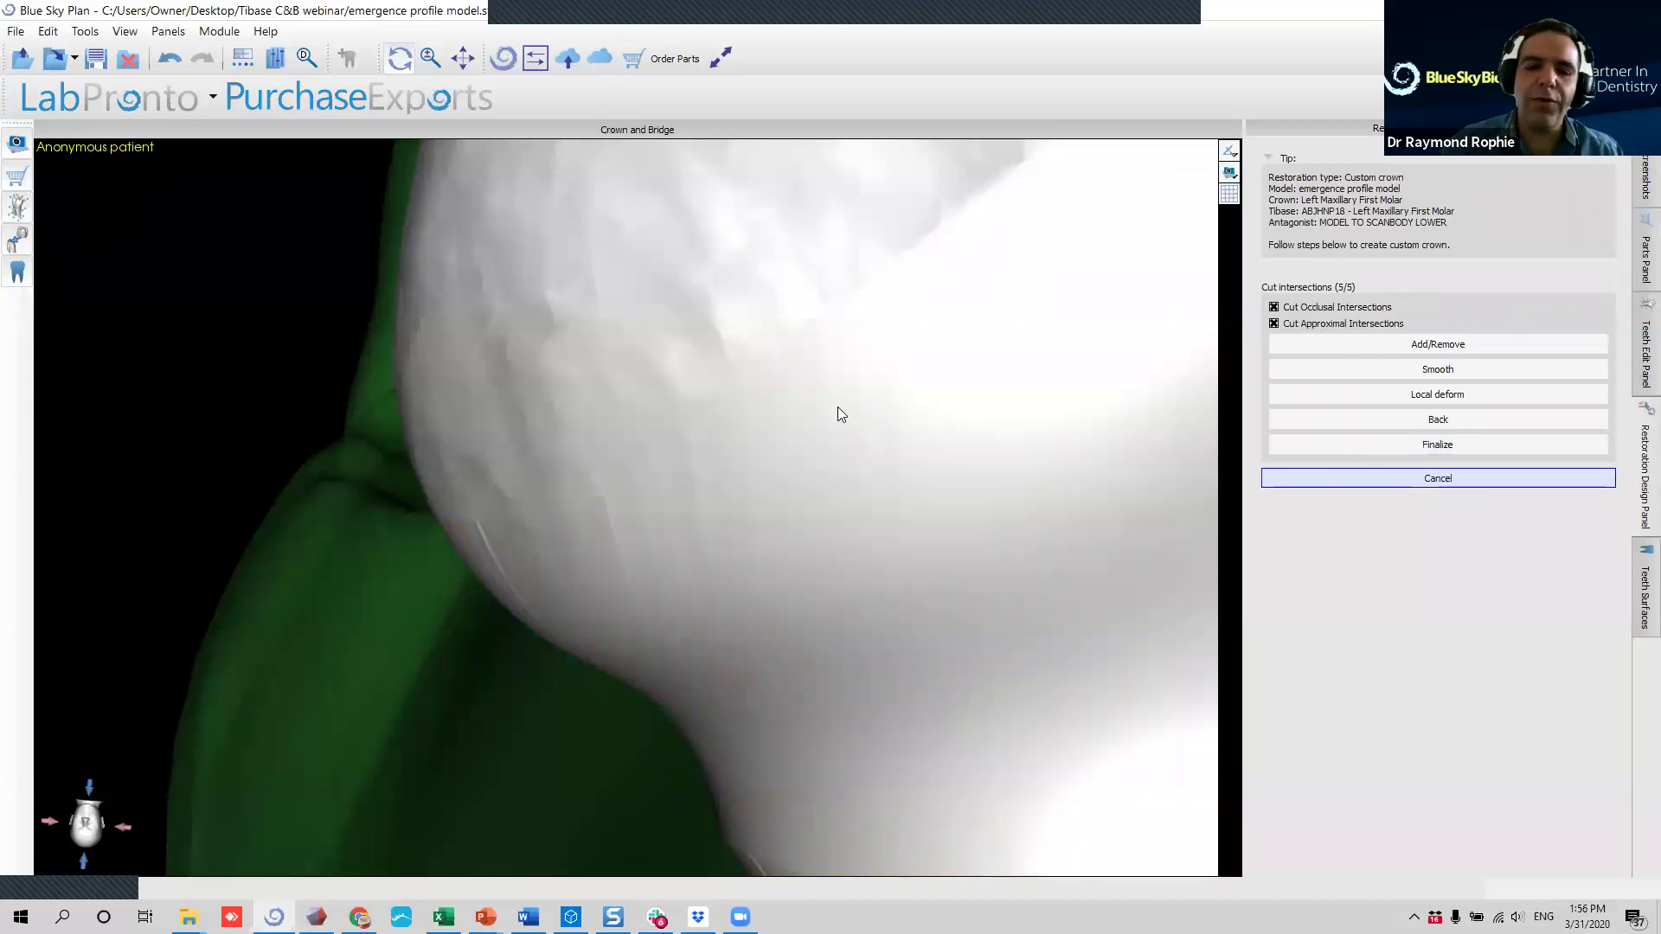
scroll(837, 408, down, 5)
drag(472, 430, 633, 379)
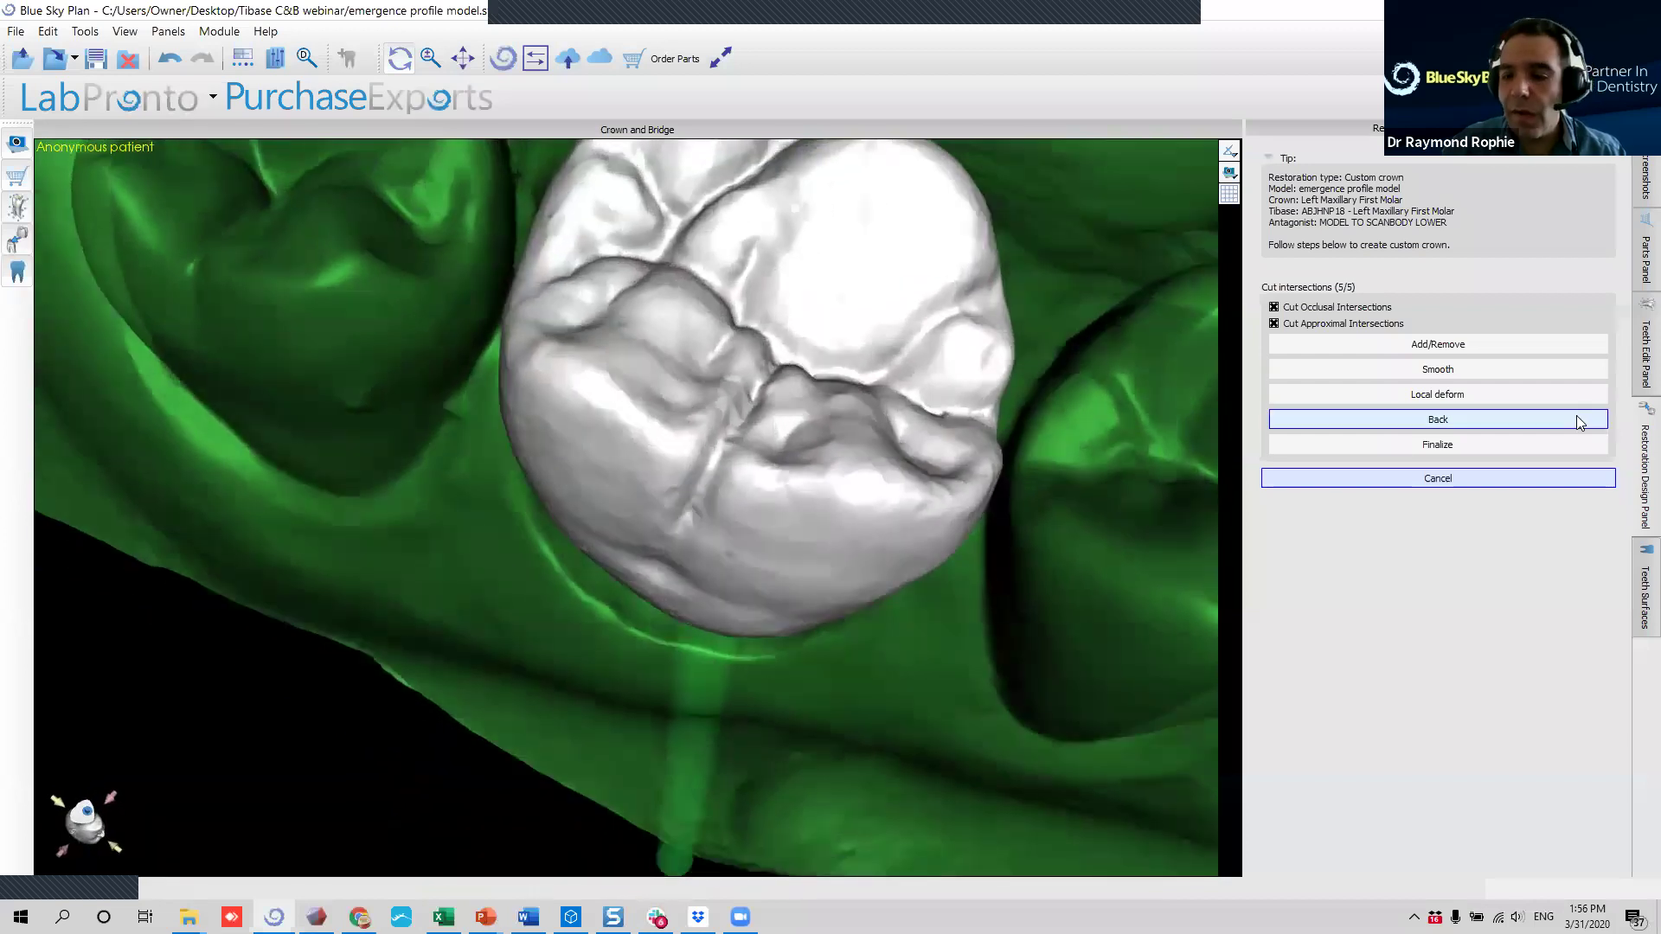
click(1364, 422)
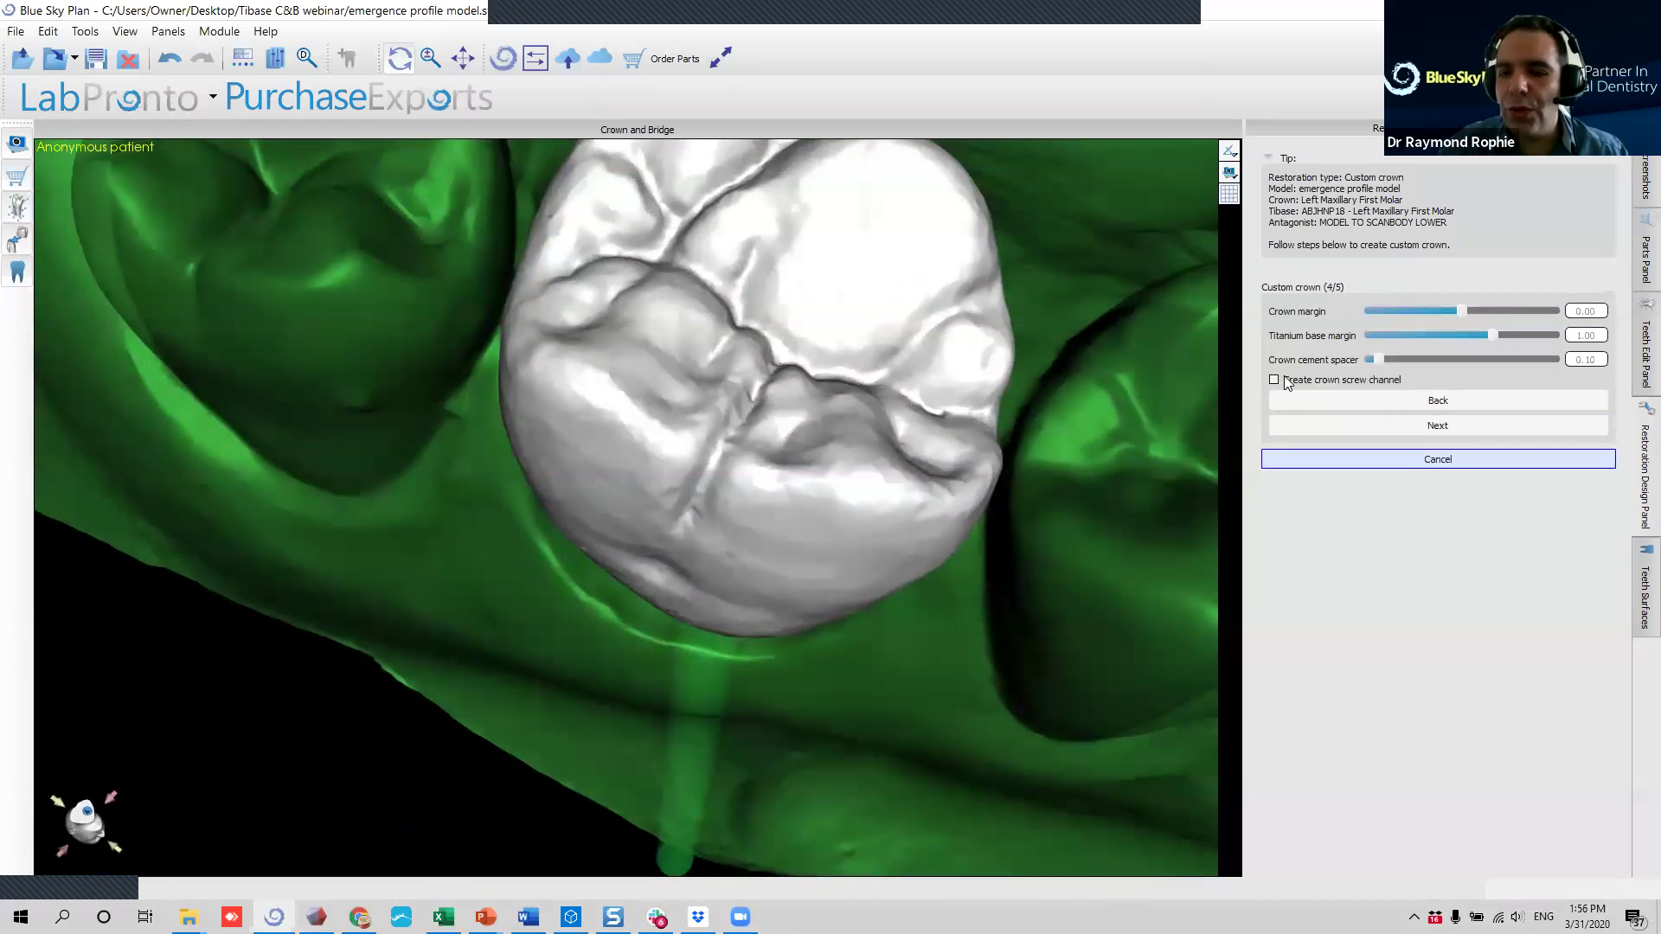
Enable the crown screw channel and pull in the lower emergence-profile control points from the buccal face around the mesial side.
drag(879, 622, 623, 263)
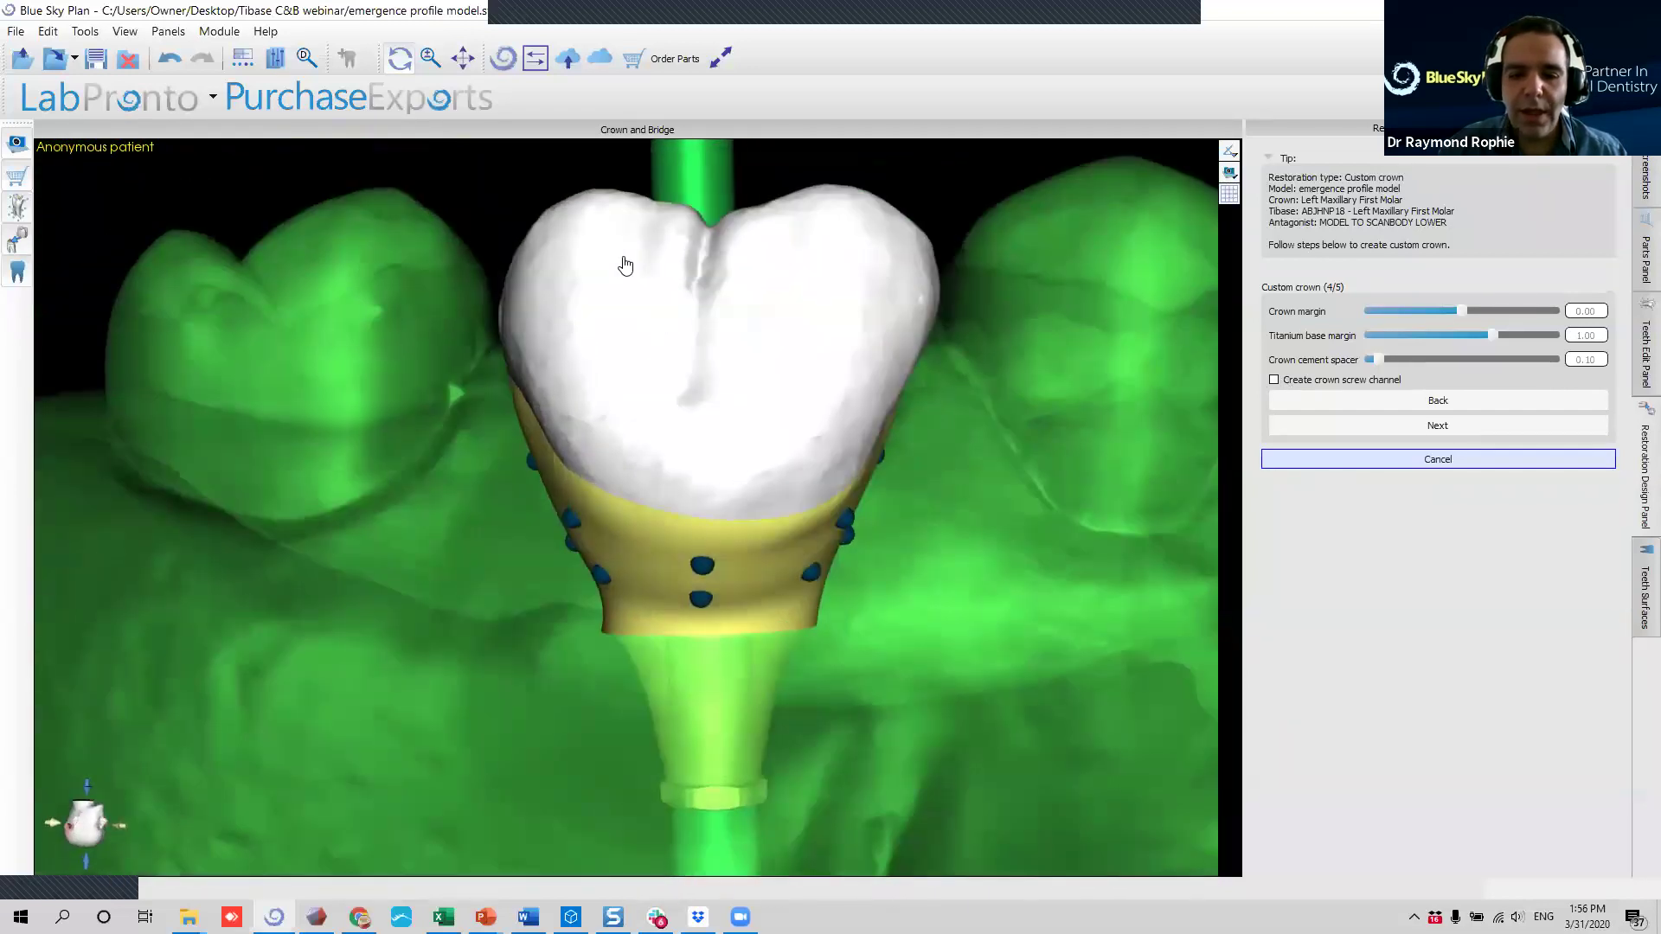
click(1274, 380)
click(701, 596)
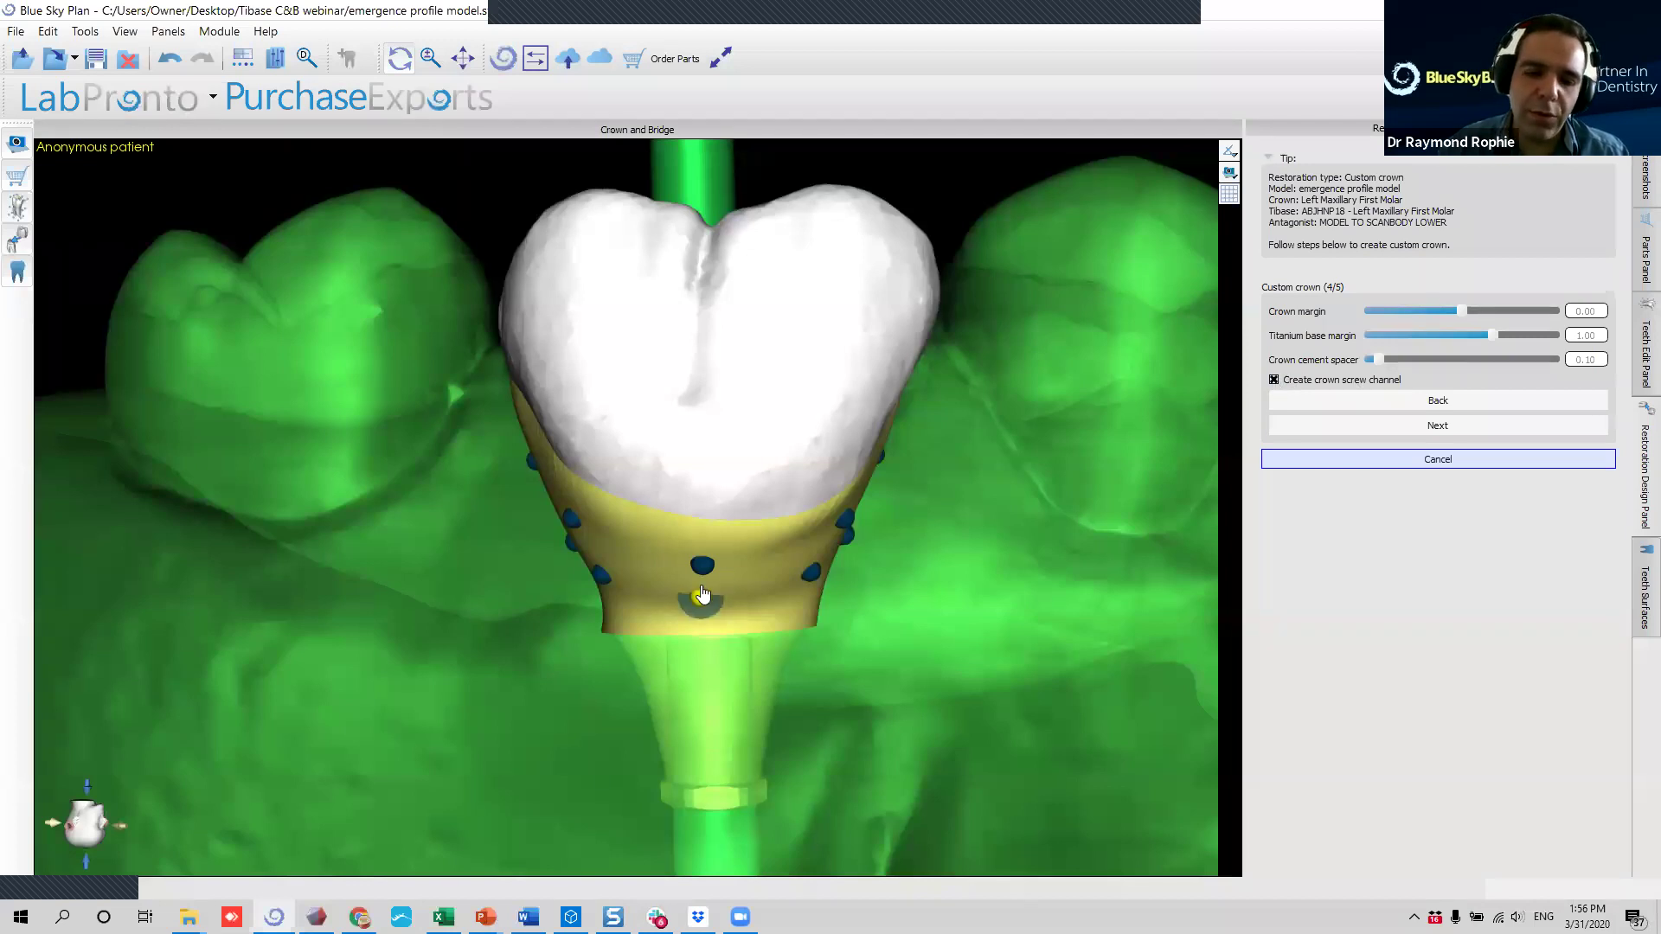
drag(1021, 597, 891, 584)
drag(790, 568, 671, 576)
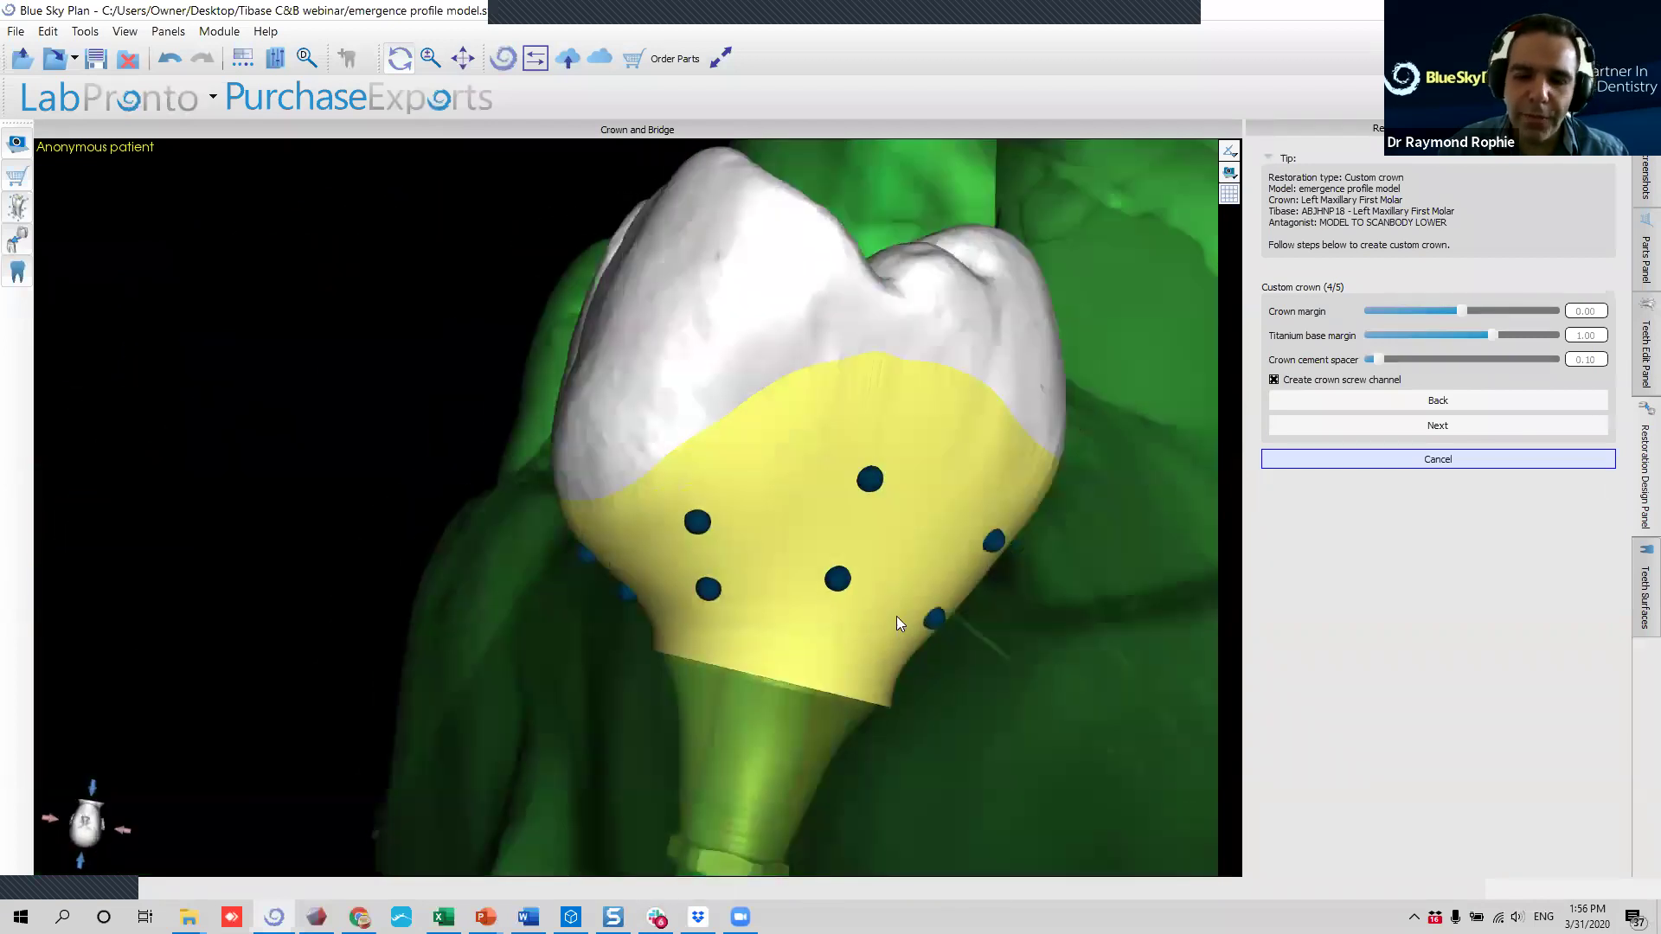
drag(929, 612, 914, 605)
drag(826, 578, 619, 574)
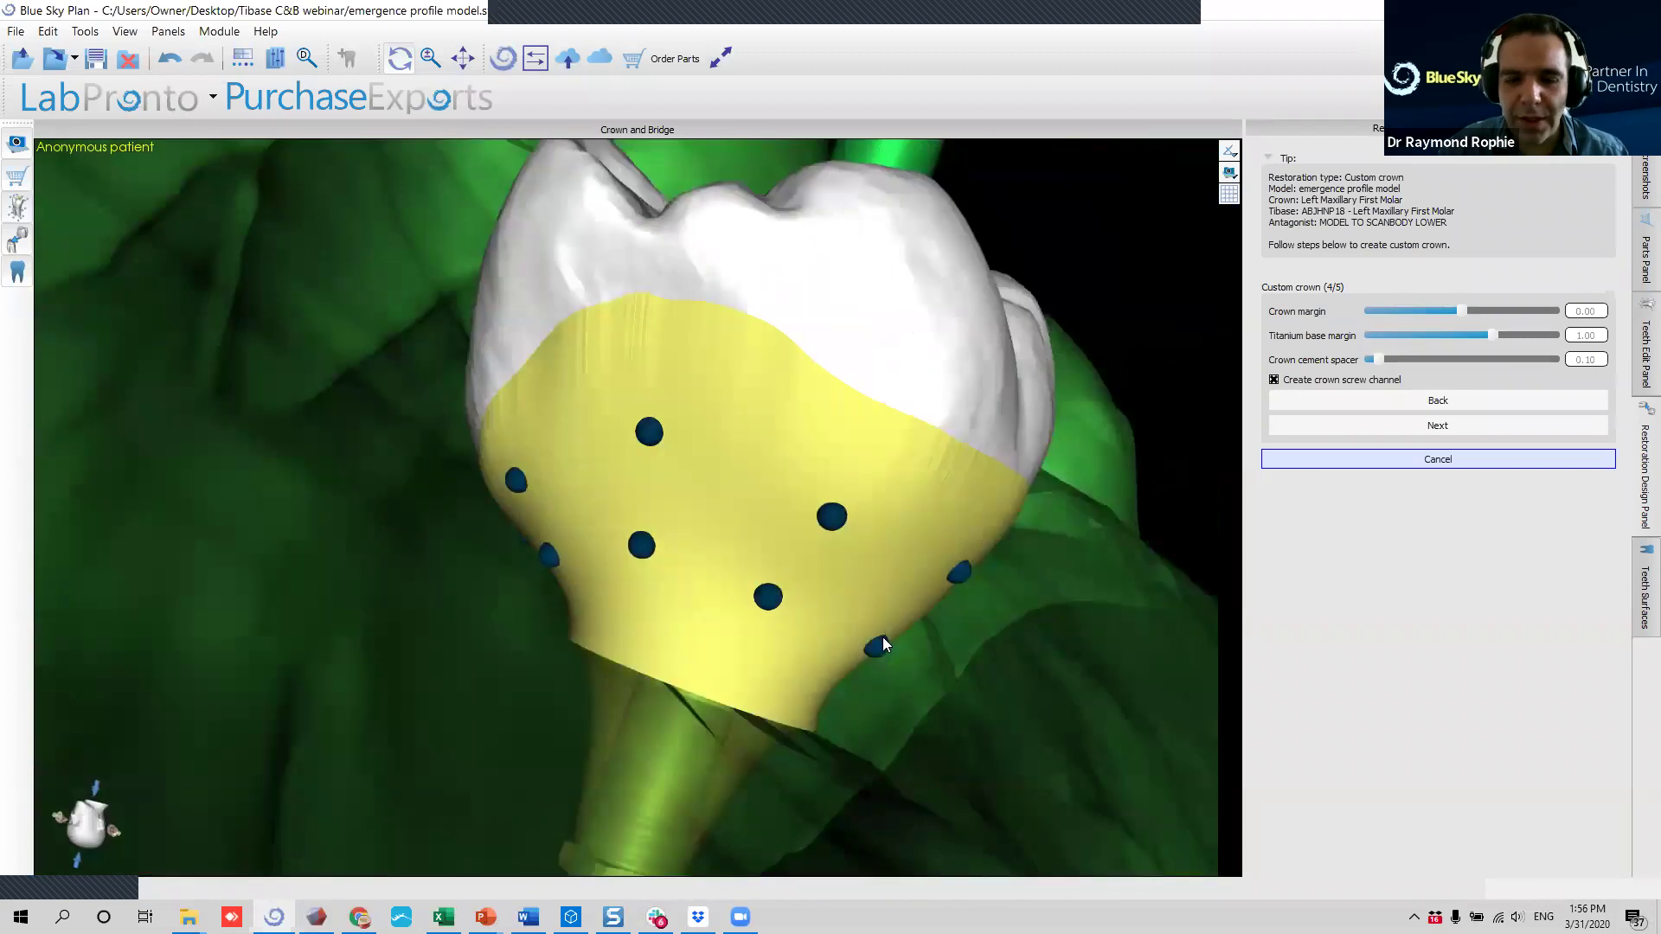
Pull the remaining lower emergence-profile control points inward along the crown's palatal and distal sides, back toward the buccal face.
drag(877, 645, 641, 542)
drag(686, 597, 557, 576)
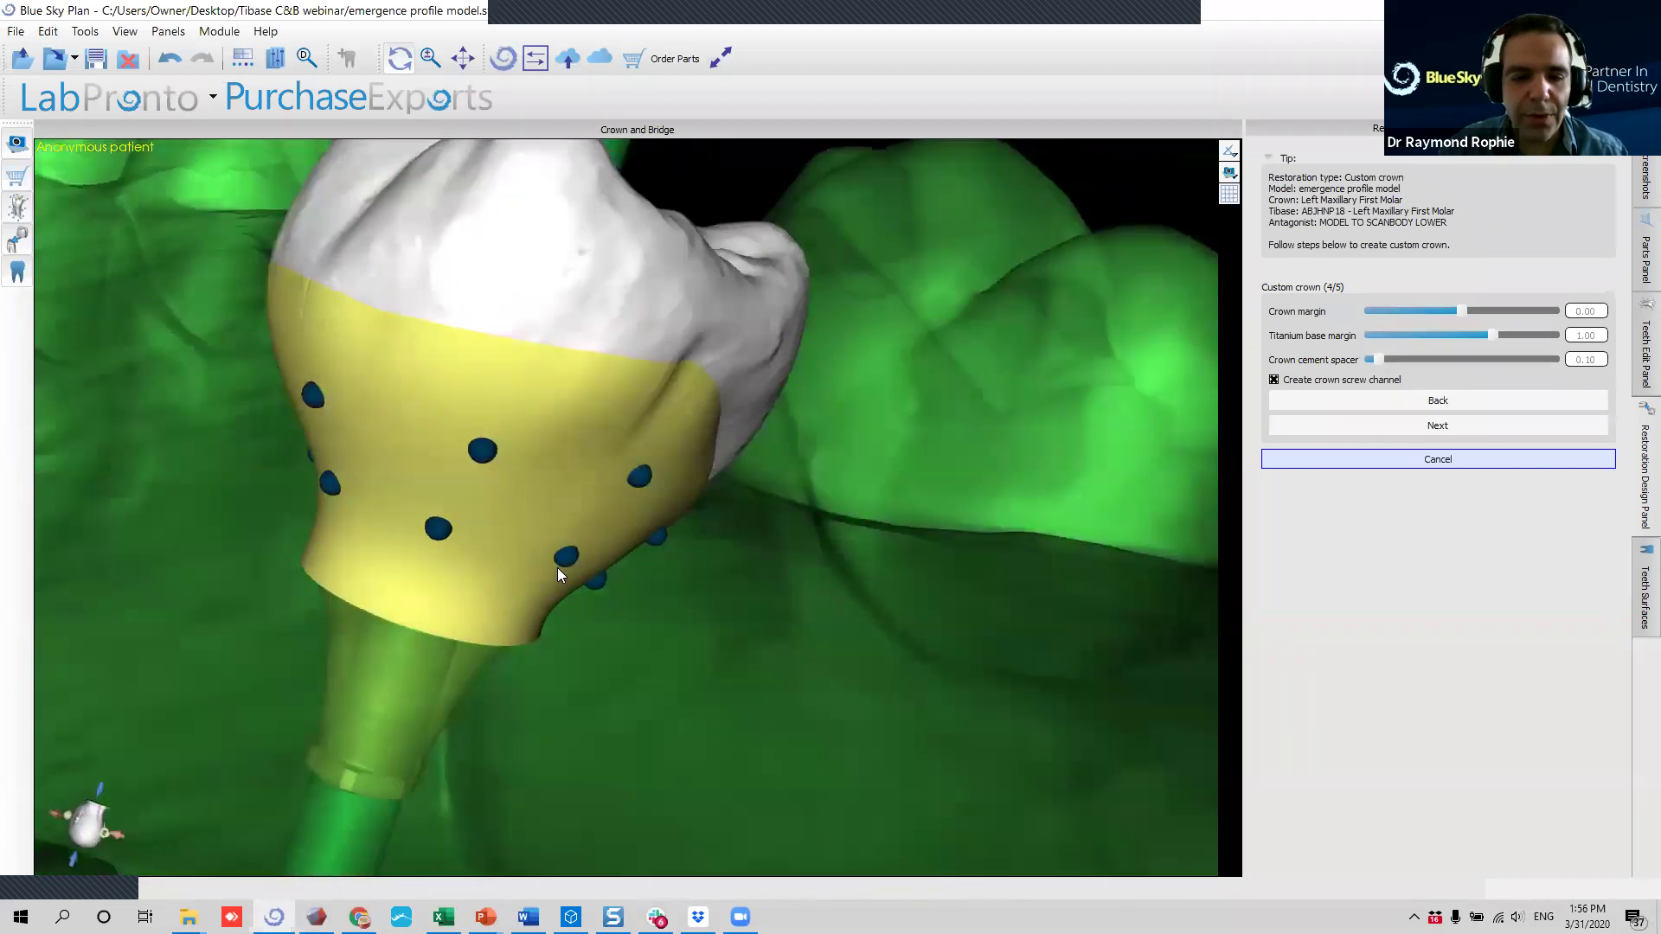
drag(880, 582, 641, 482)
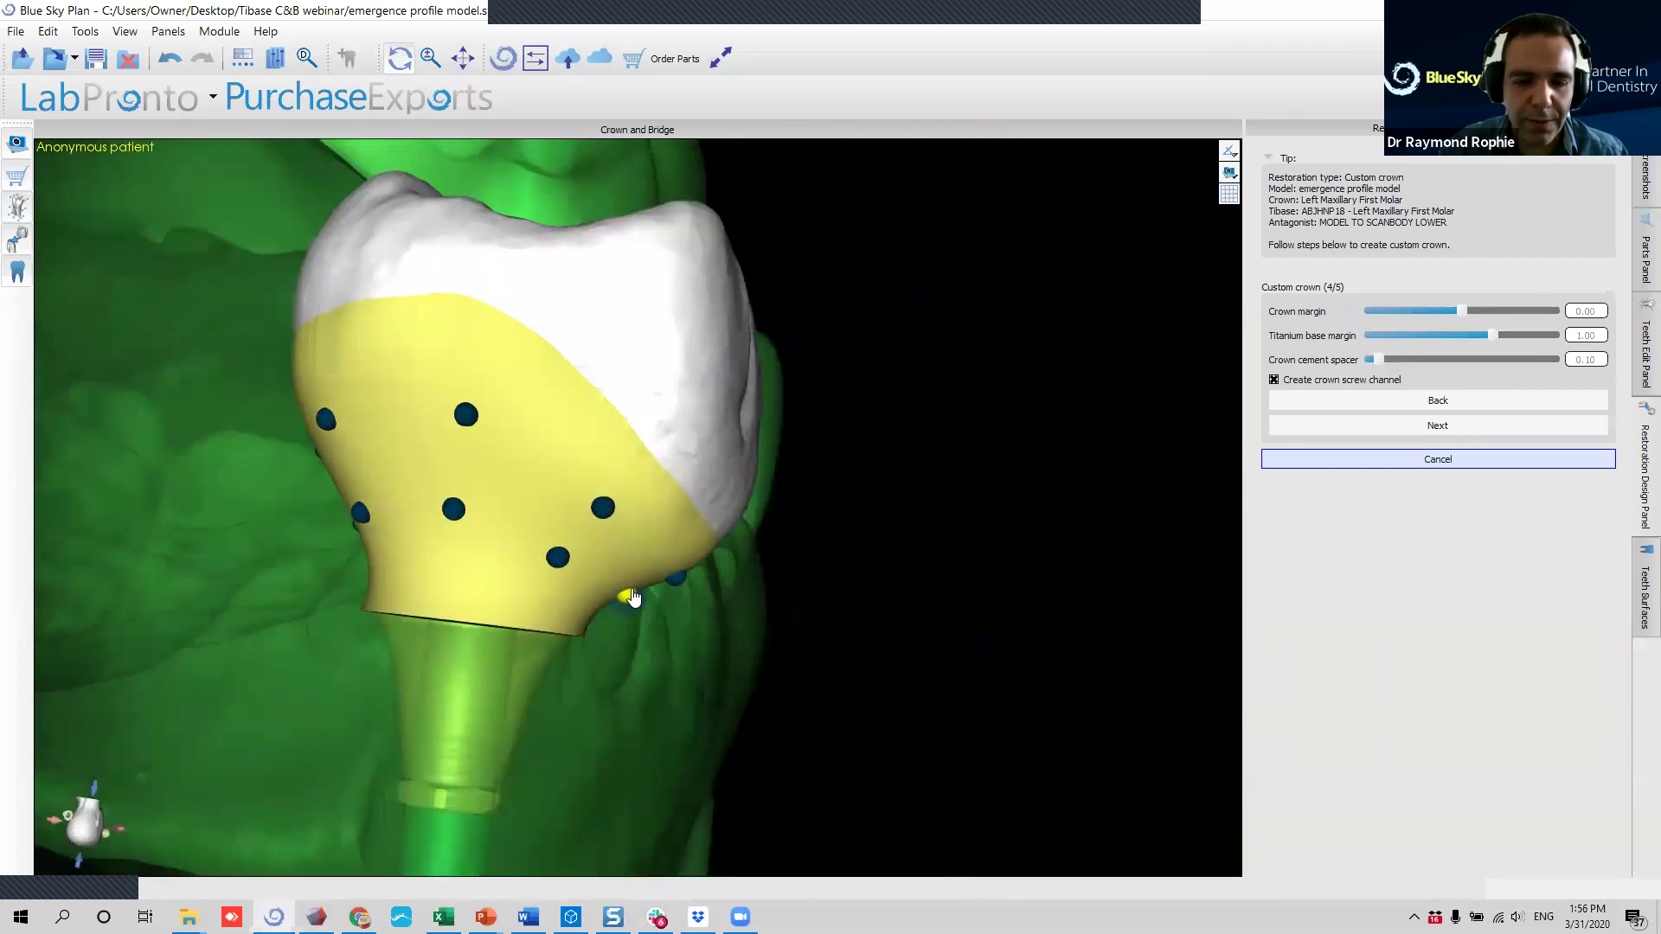
drag(729, 587, 753, 635)
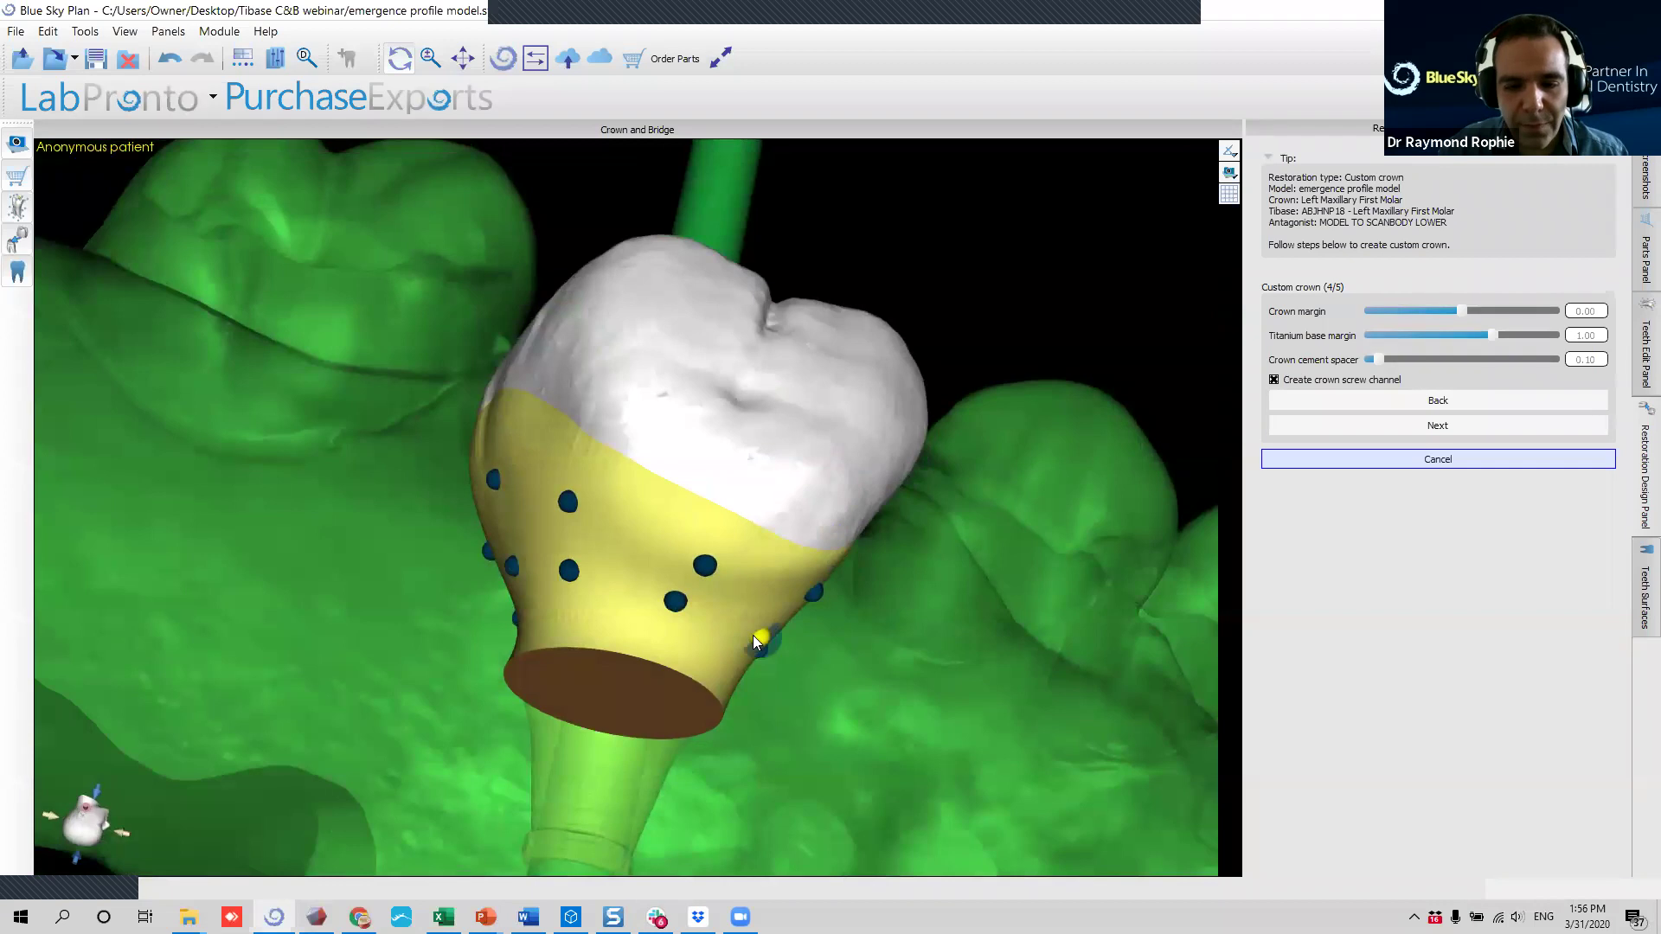
mouse_move(891, 632)
mouse_down()
mouse_move(547, 597)
mouse_move(522, 559)
mouse_move(314, 513)
mouse_move(865, 526)
mouse_up()
mouse_move(96, 541)
mouse_down()
mouse_move(511, 679)
mouse_move(619, 613)
mouse_up()
Generate the crown with its screw channel and inspect the access hole on the occlusal surface.
scroll(725, 543, down, 3)
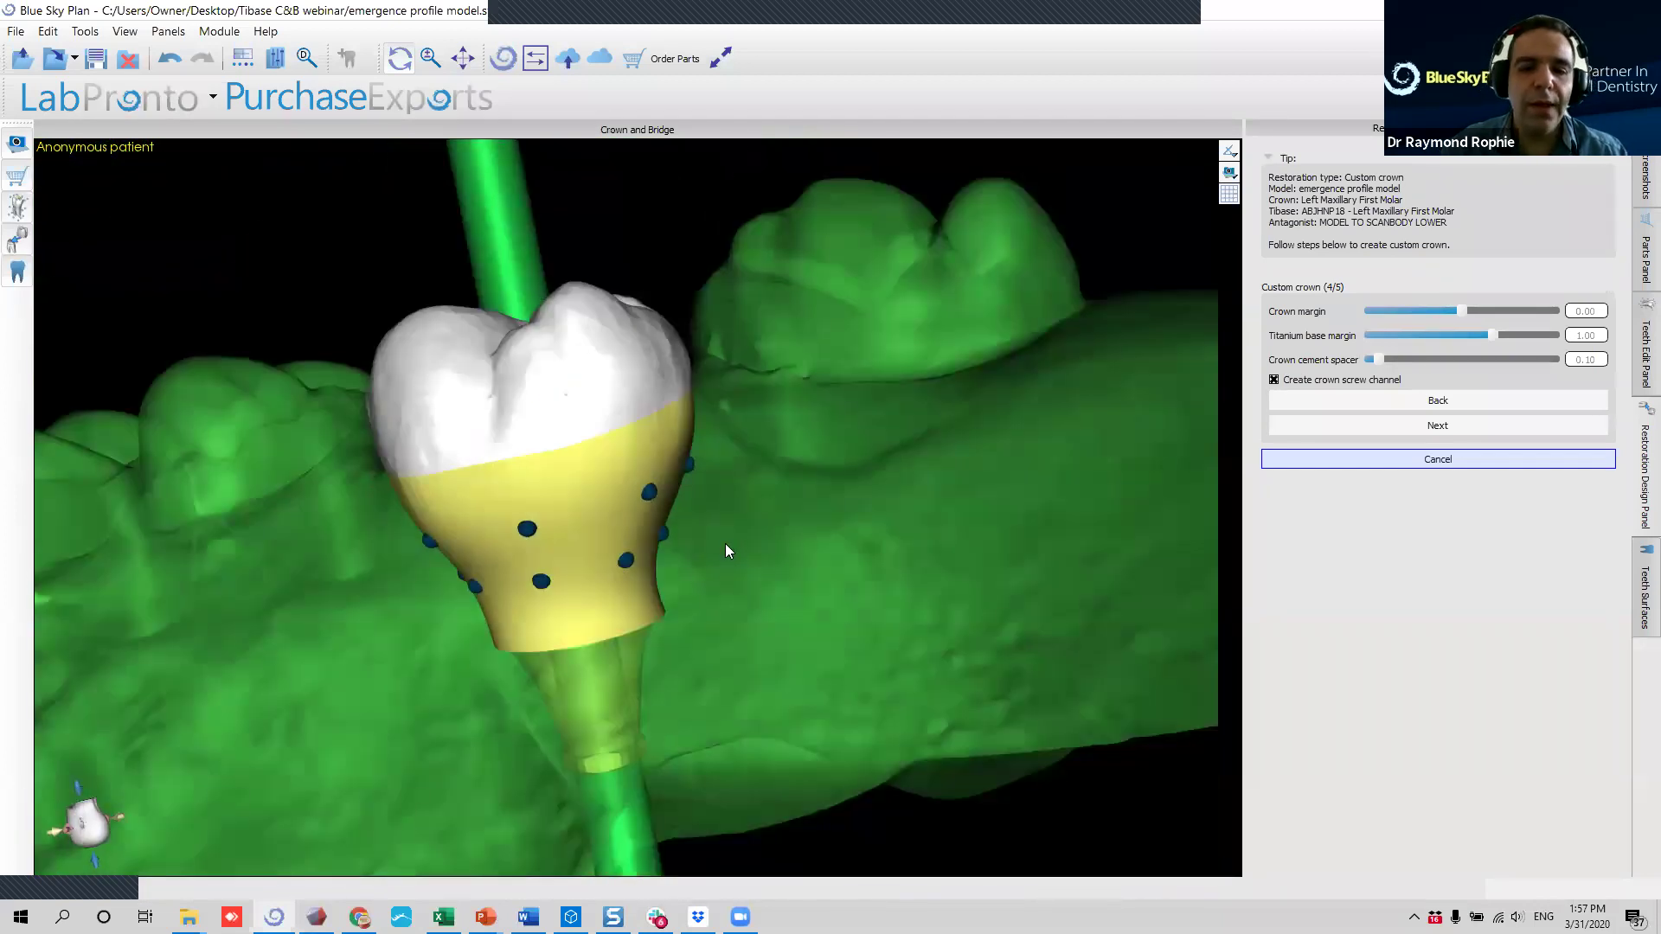
drag(725, 543, 819, 408)
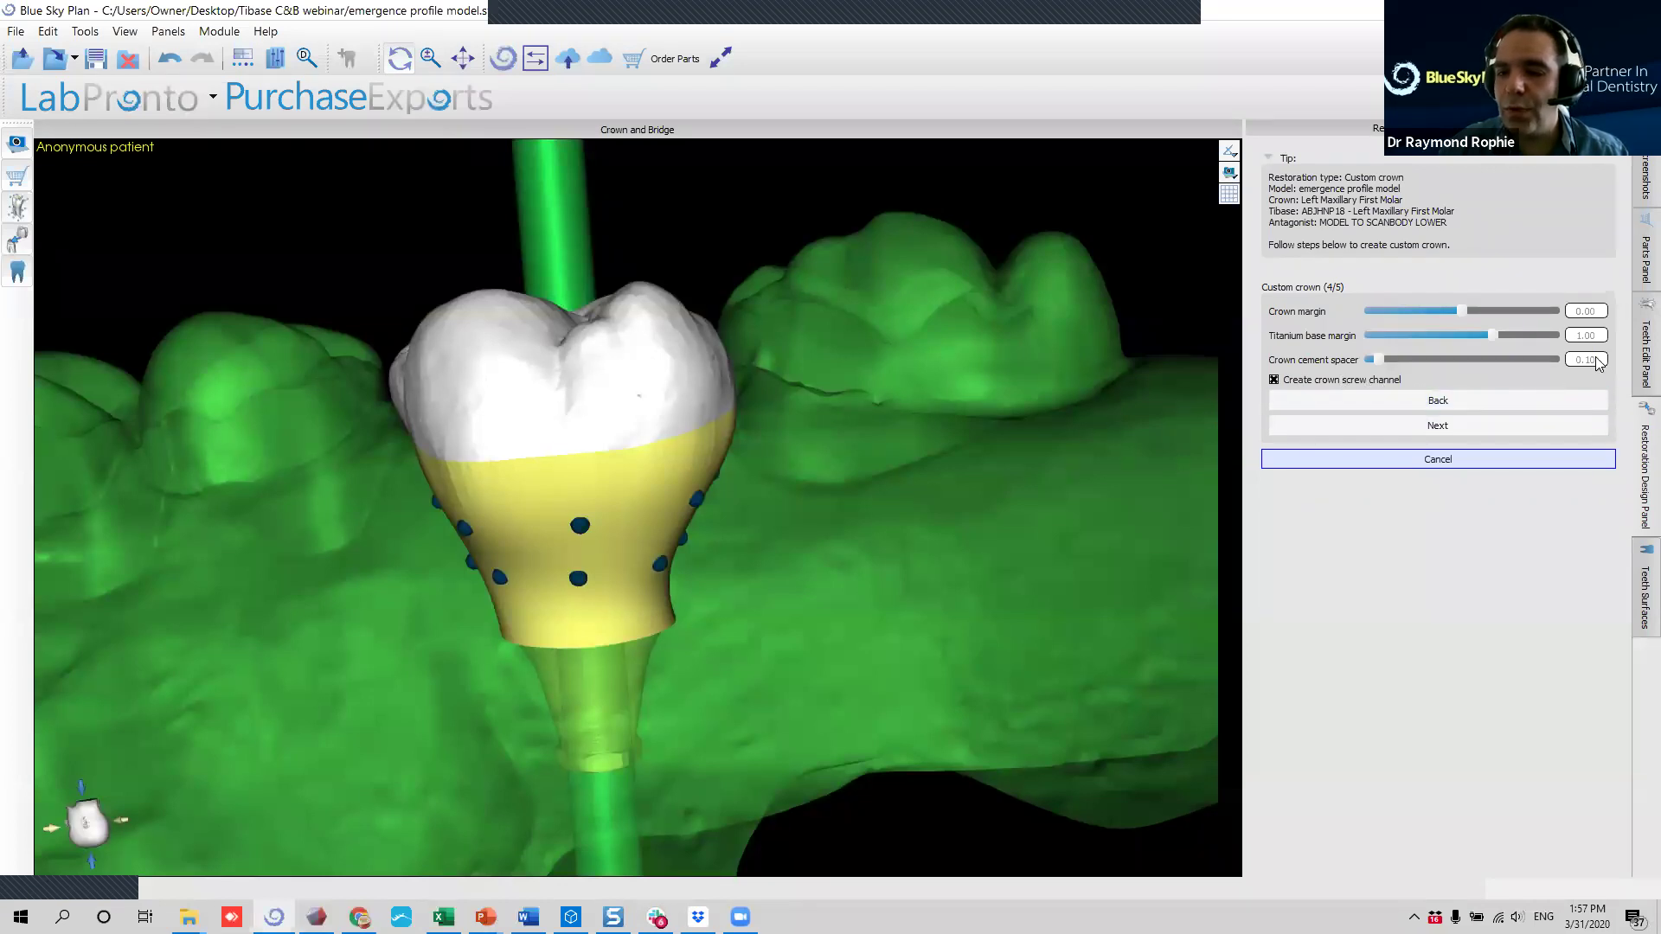
click(1476, 426)
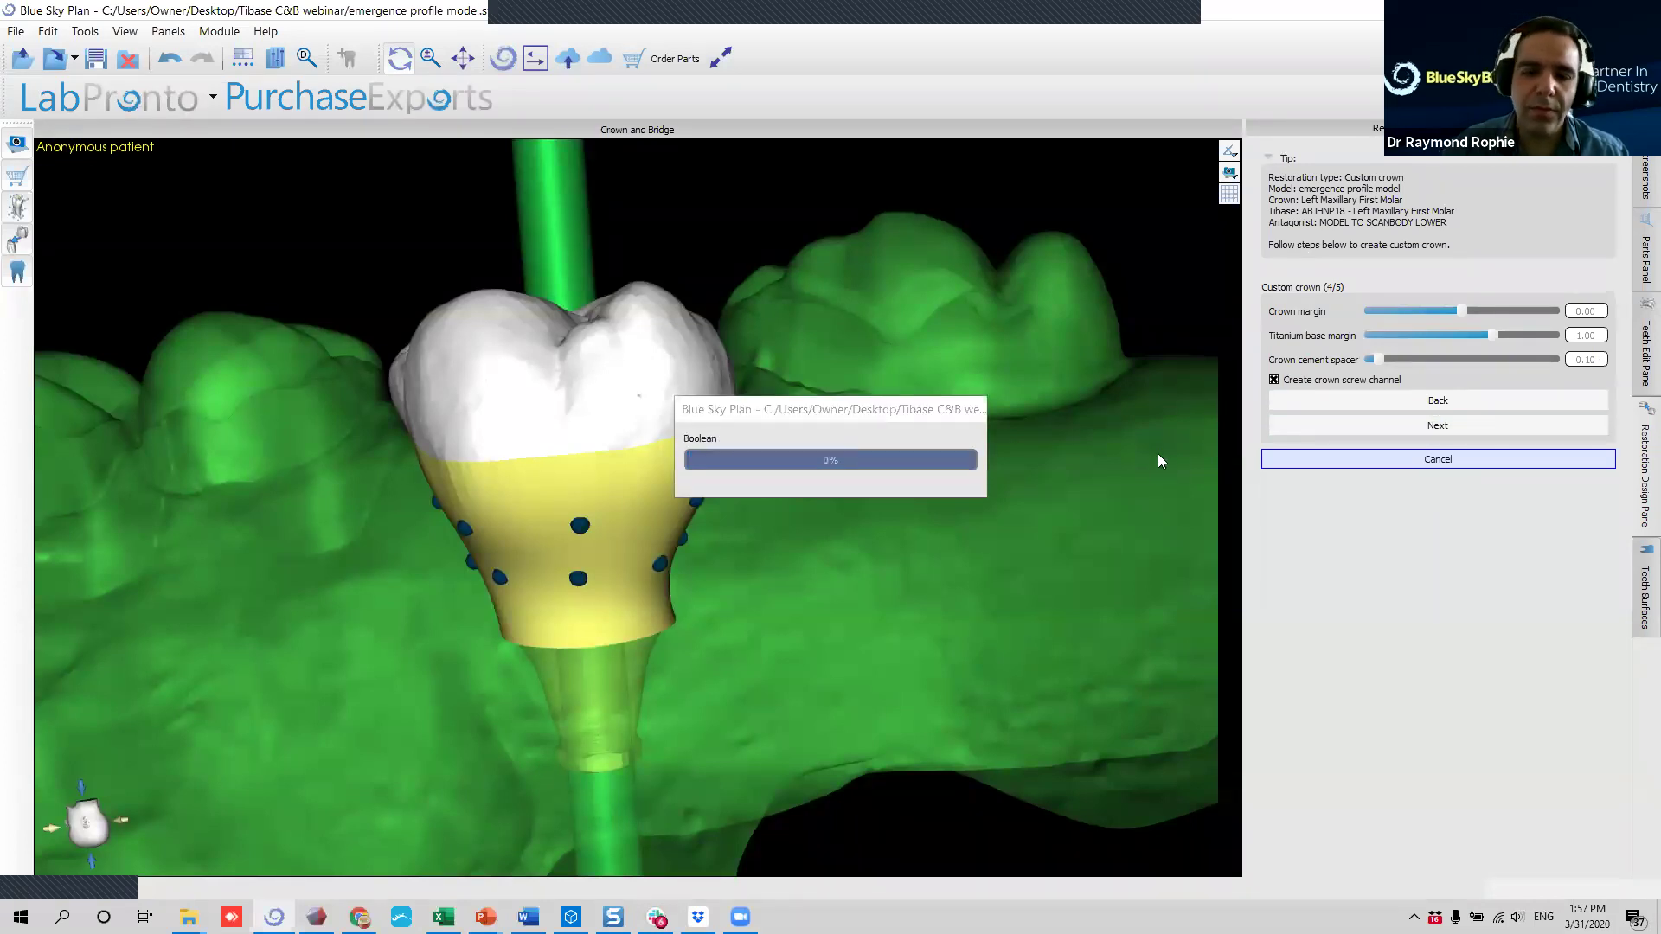
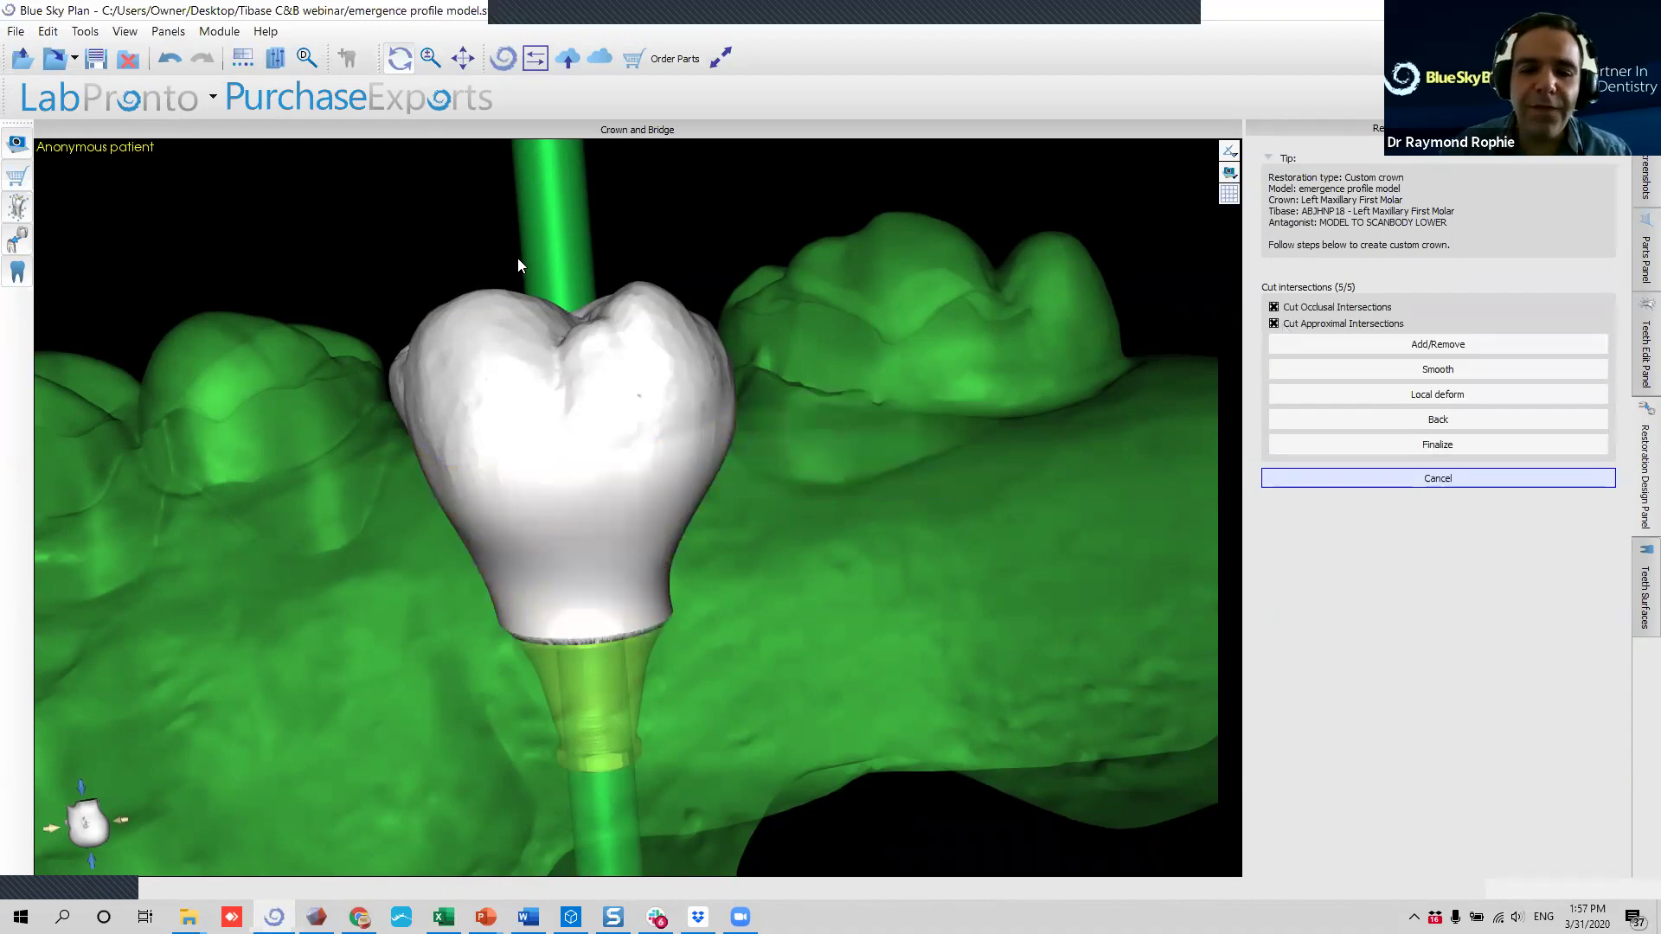
drag(615, 270, 667, 656)
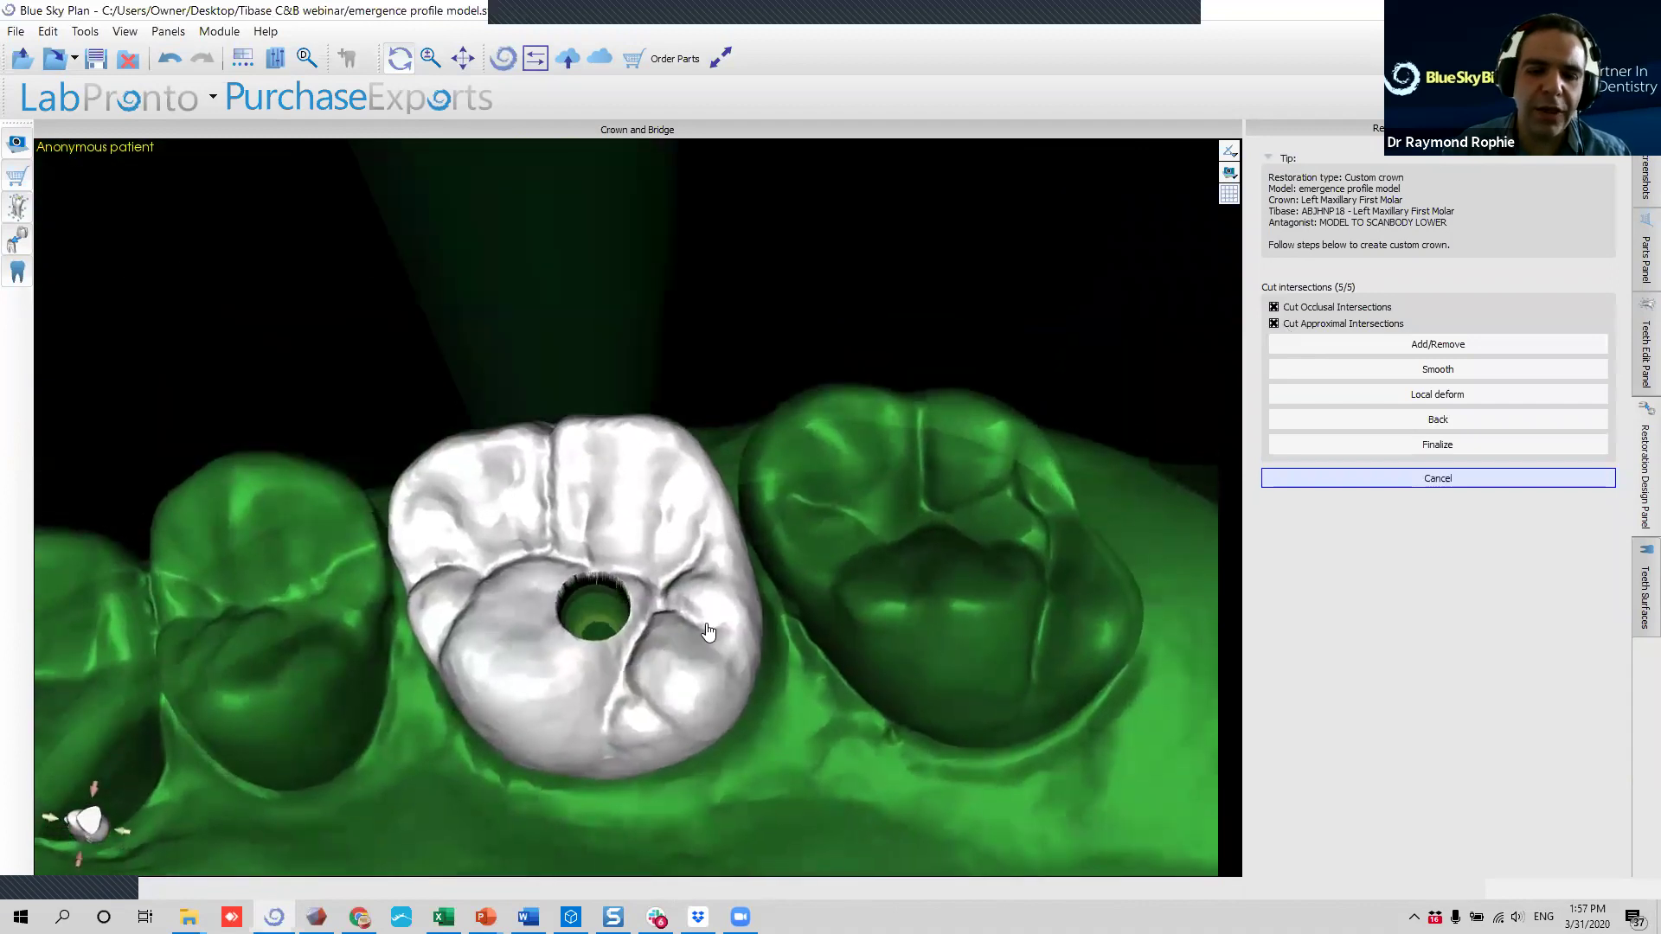
scroll(749, 538, up, 10)
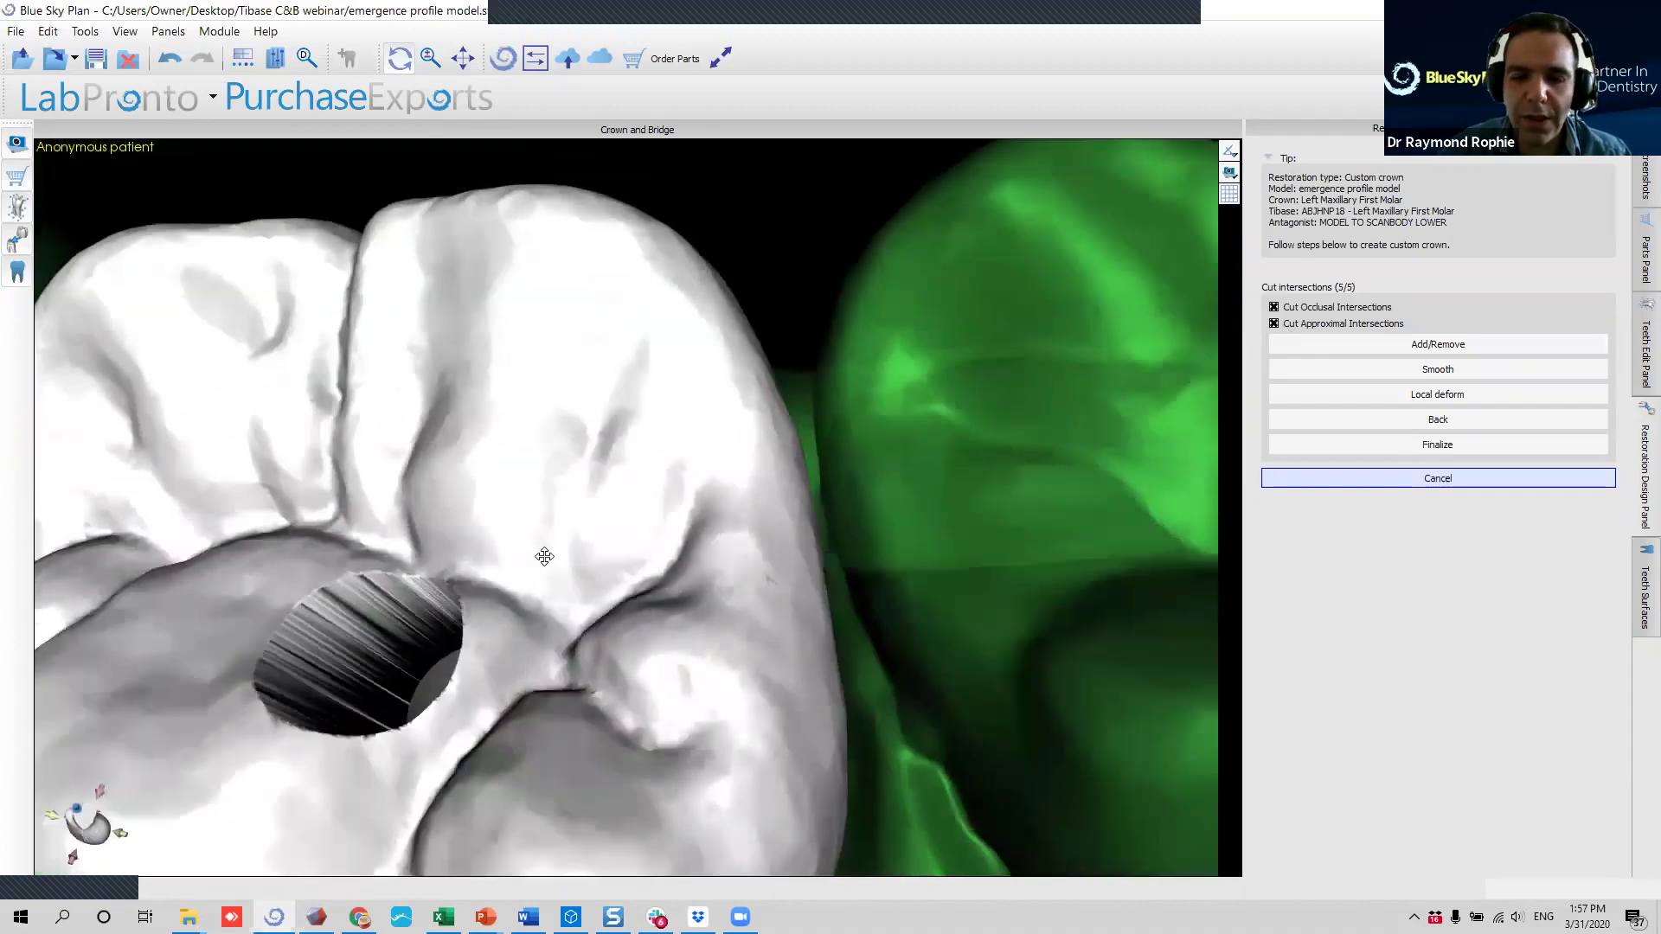
Start Local deform on the crown and vary the tool size between 20.00 and 0.50 to compare the affected area.
scroll(510, 427, down, 5)
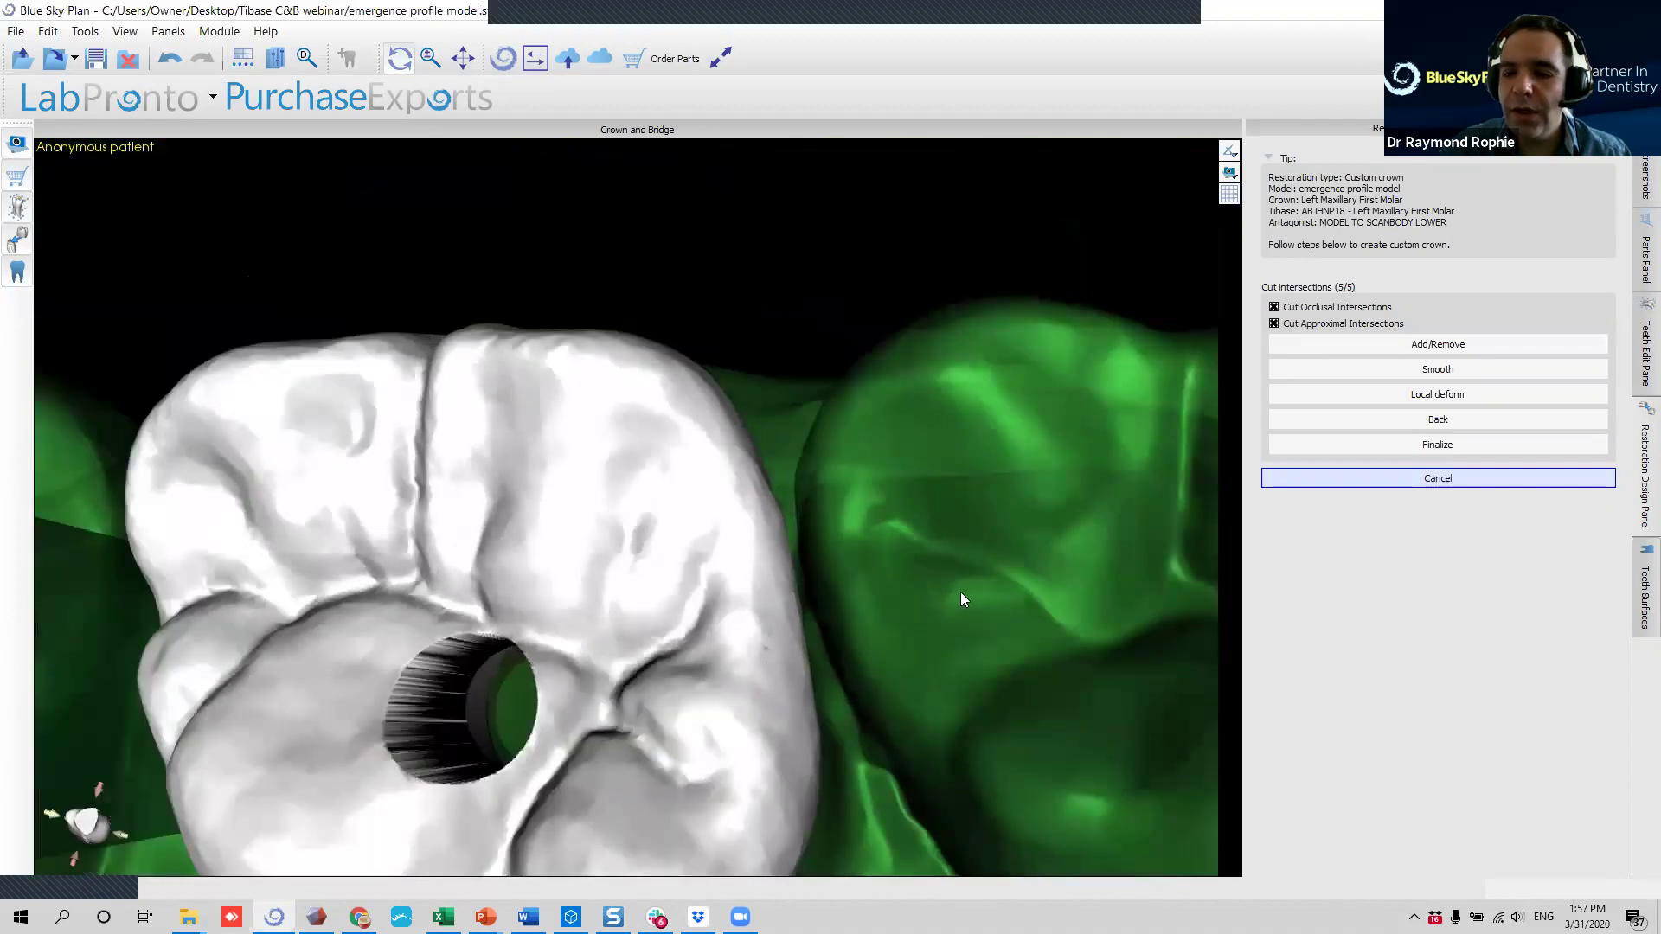
scroll(961, 592, down, 2)
click(1413, 398)
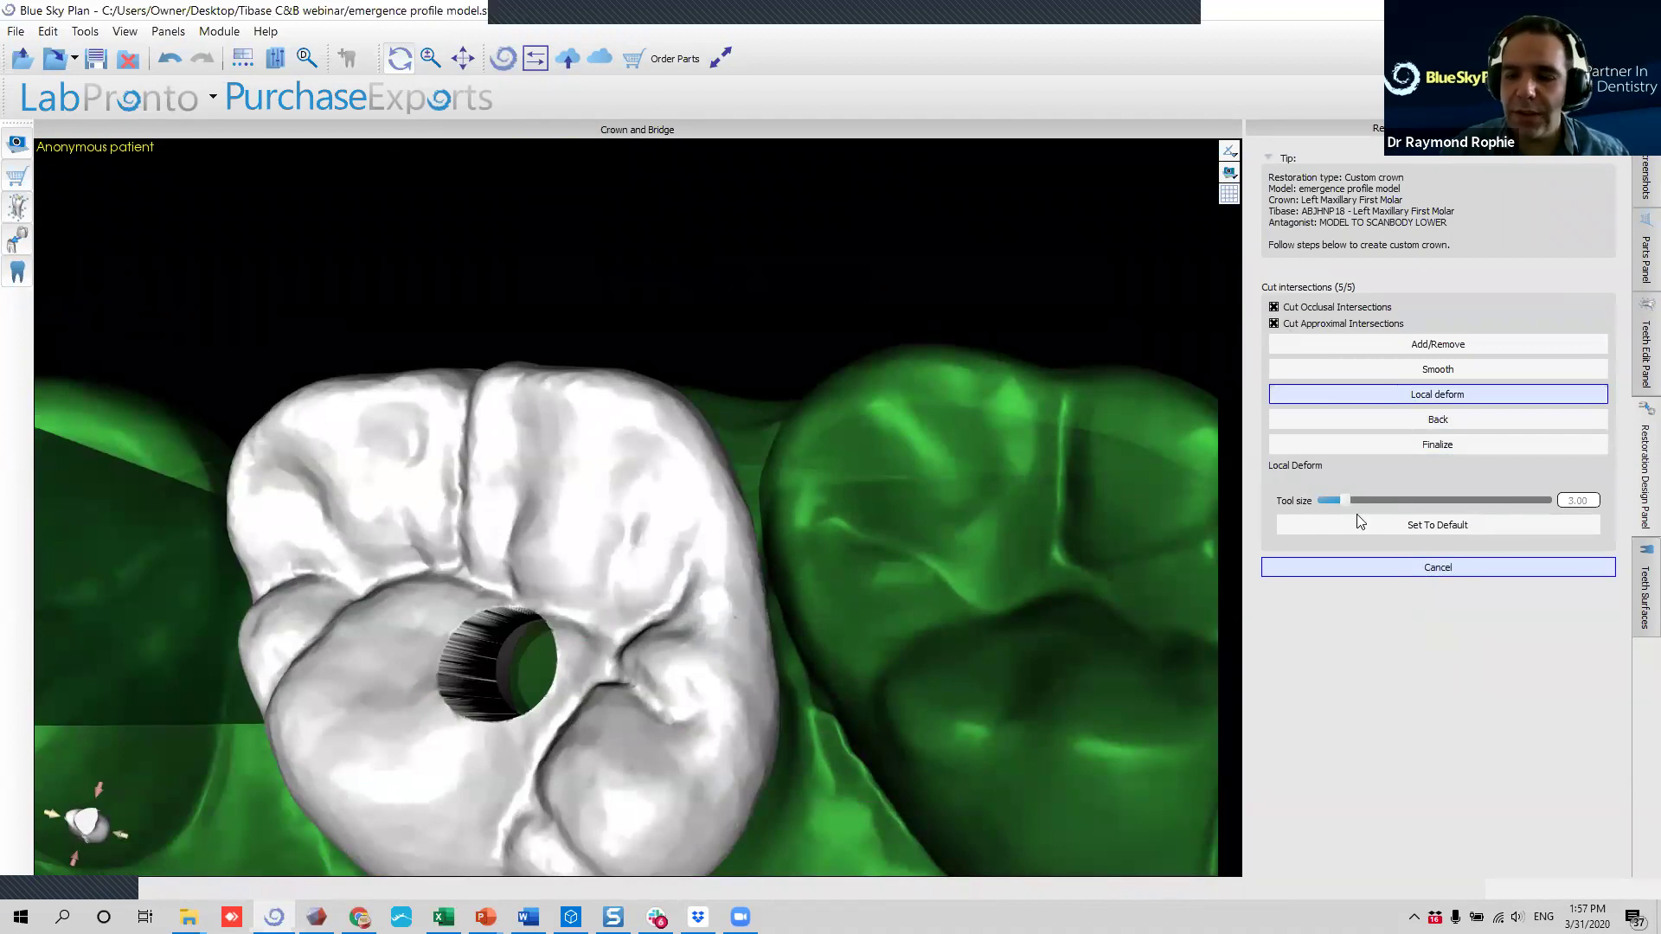
drag(1345, 502, 1397, 502)
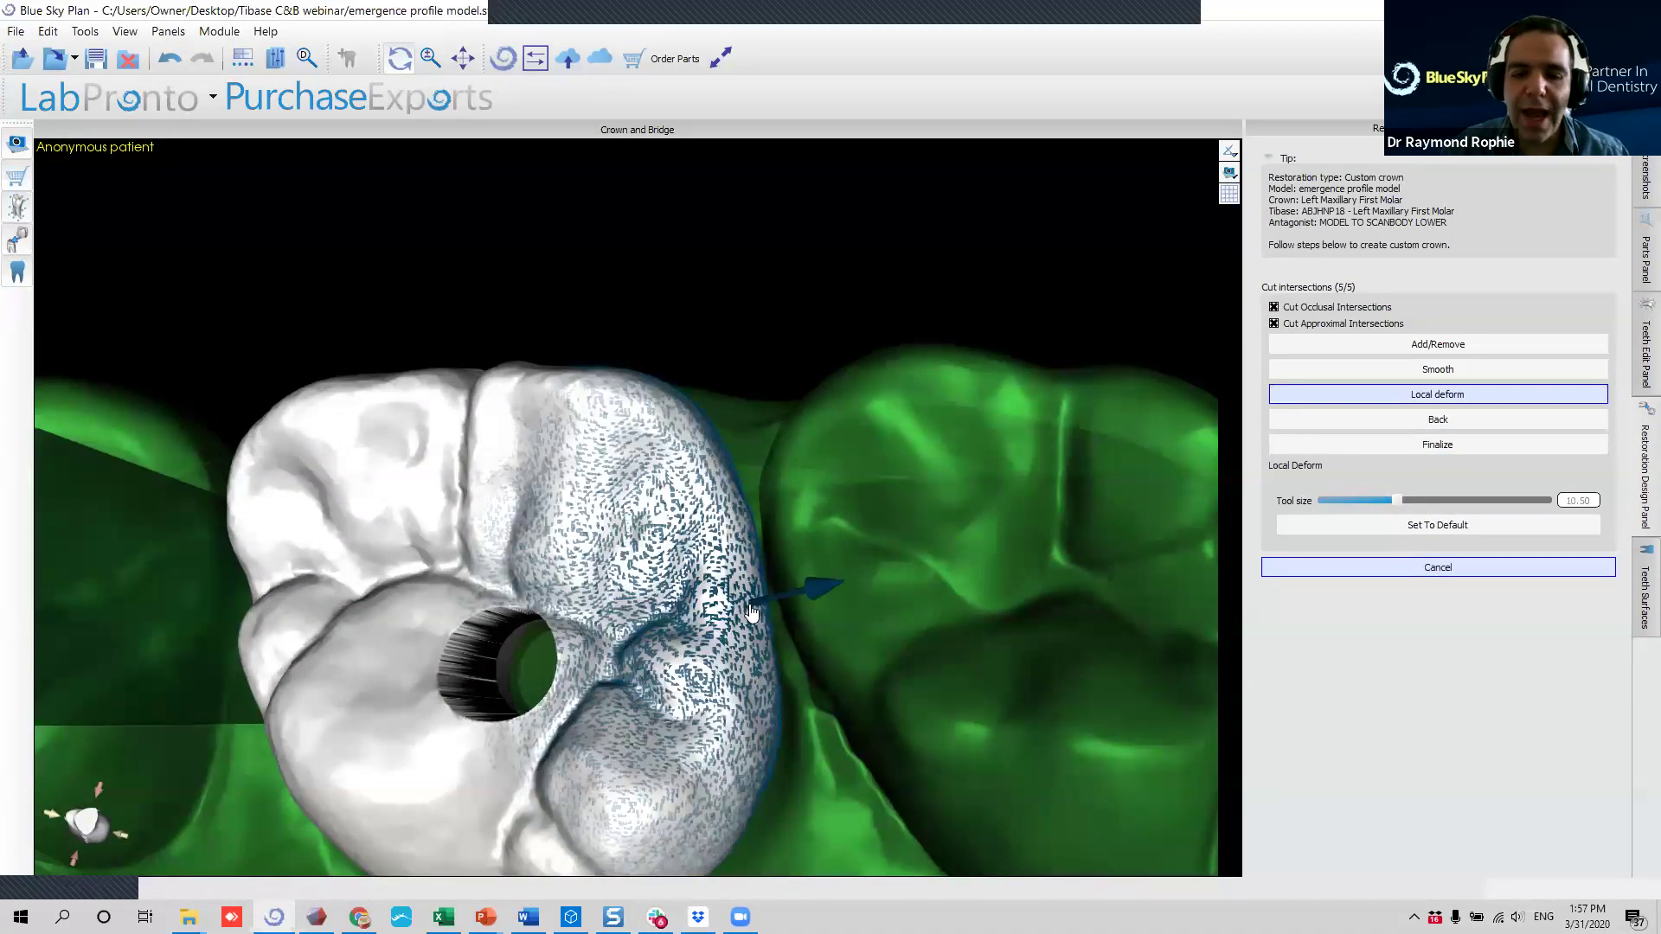
scroll(749, 616, up, 8)
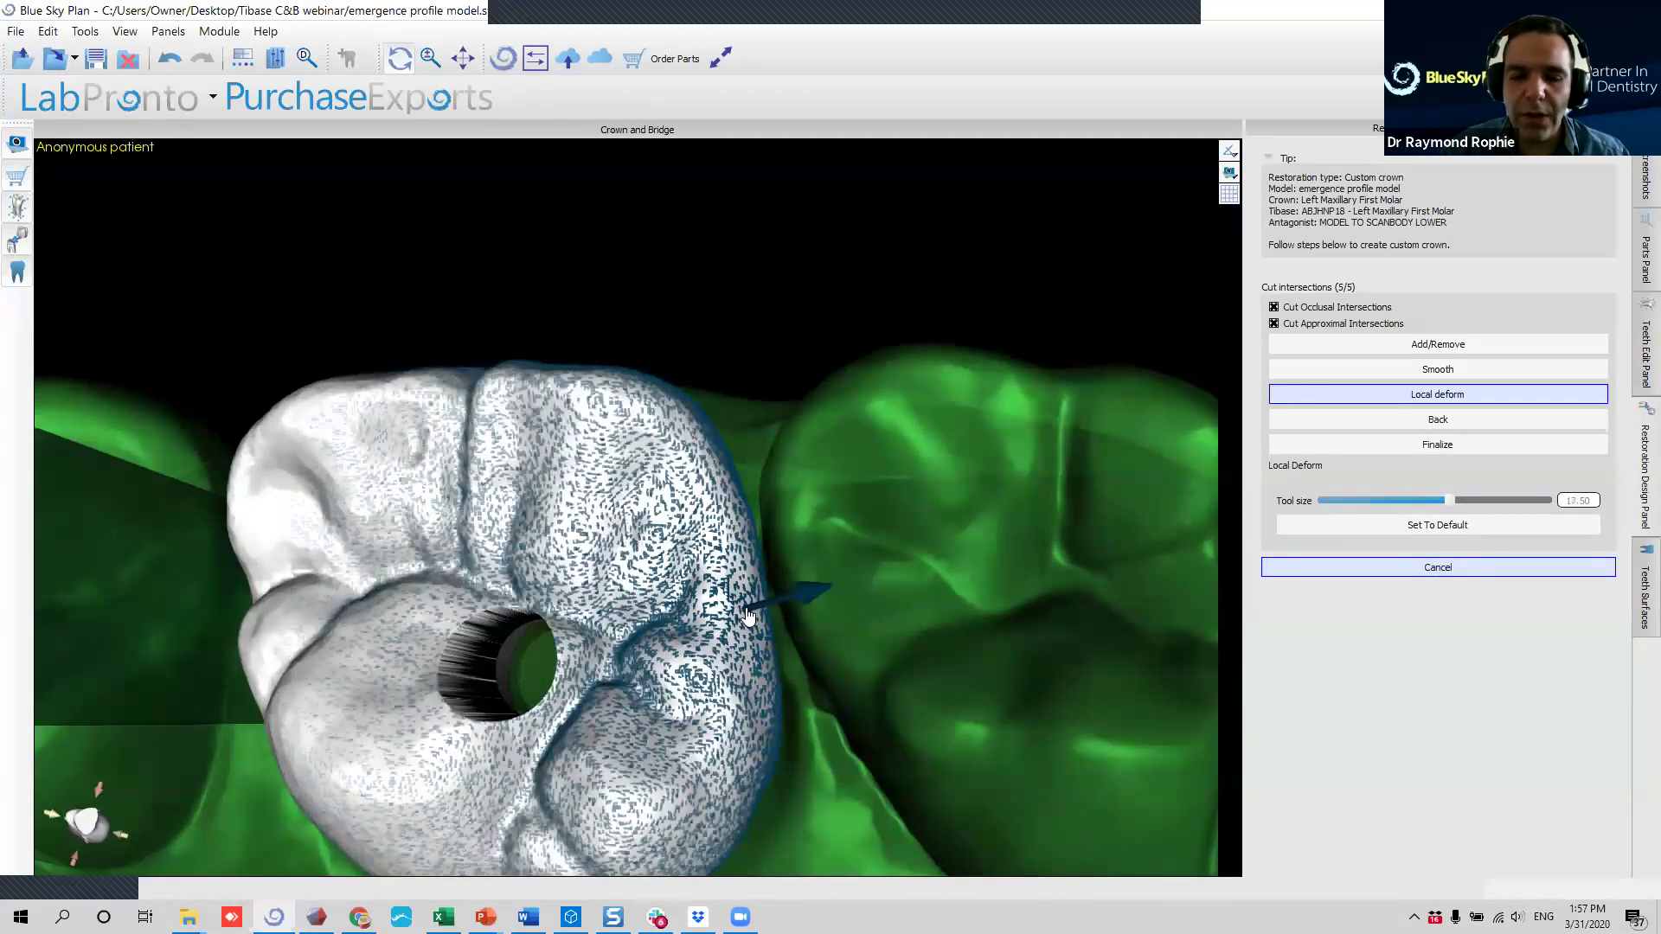
scroll(749, 616, up, 2)
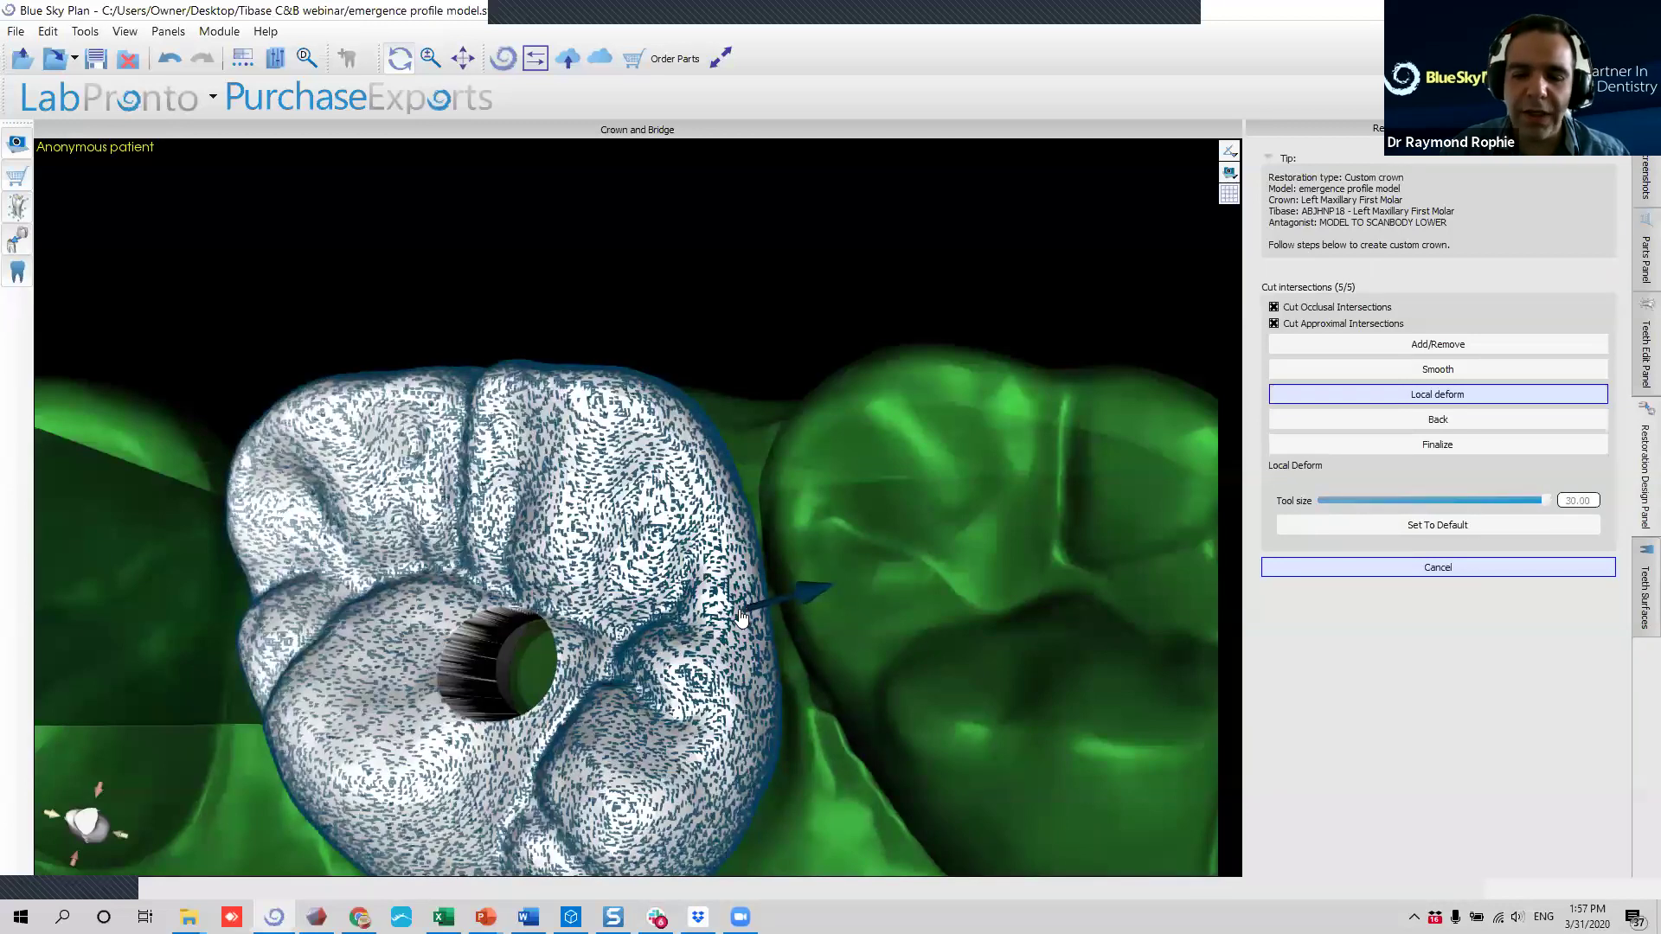
scroll(741, 616, down, 12)
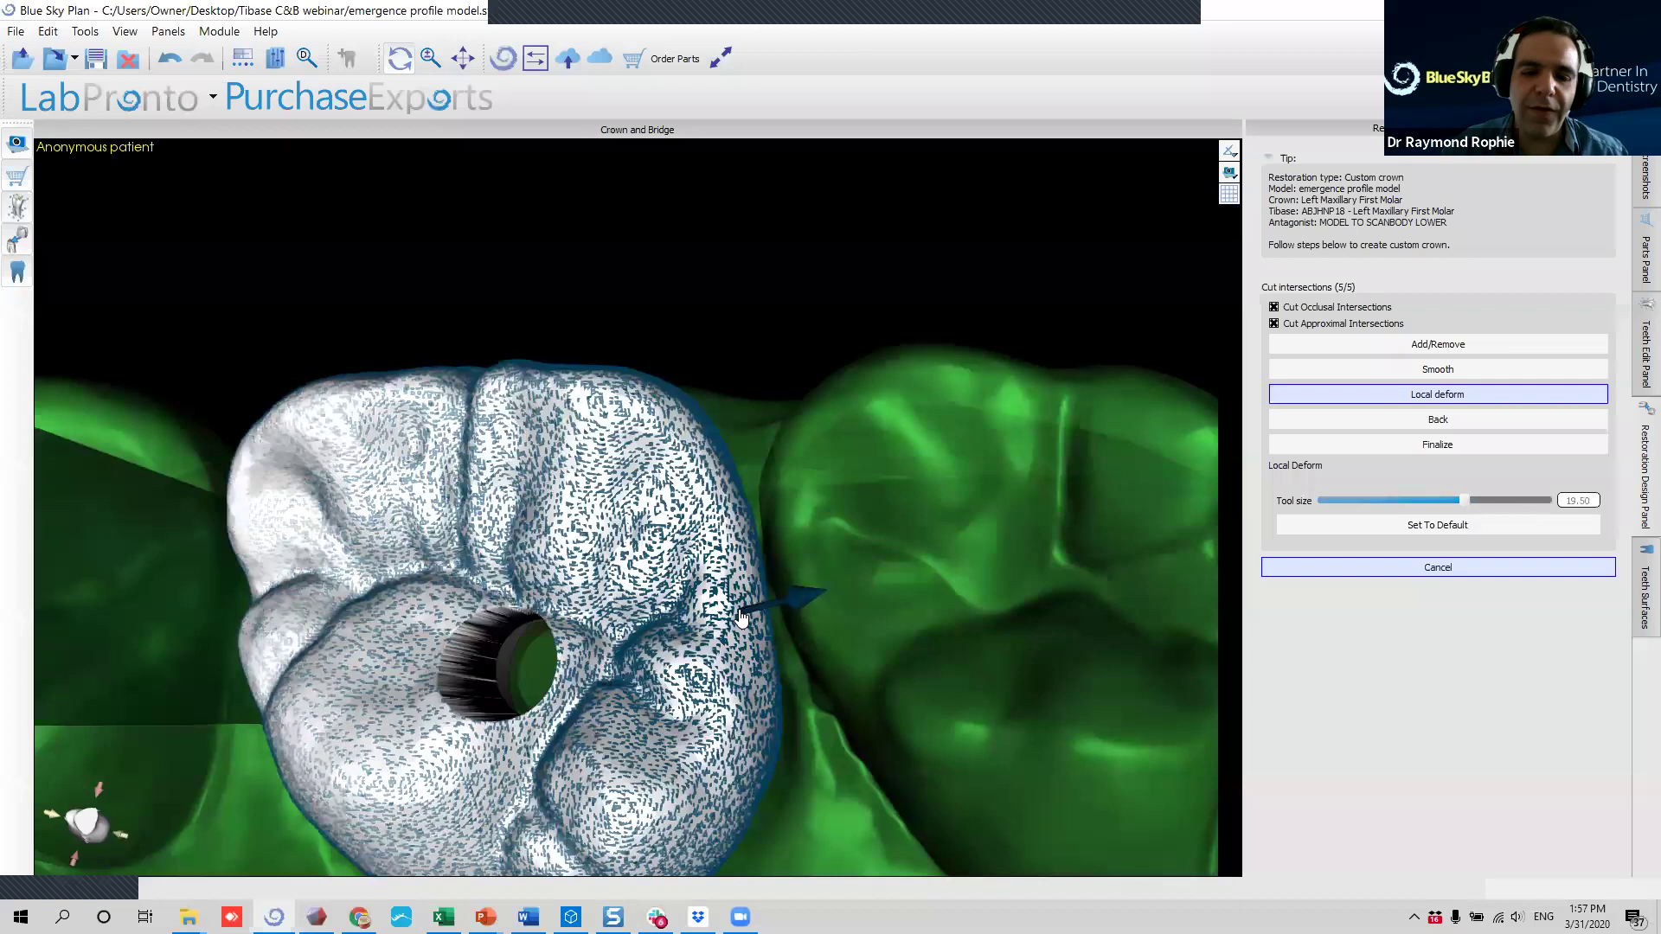
scroll(741, 616, down, 3)
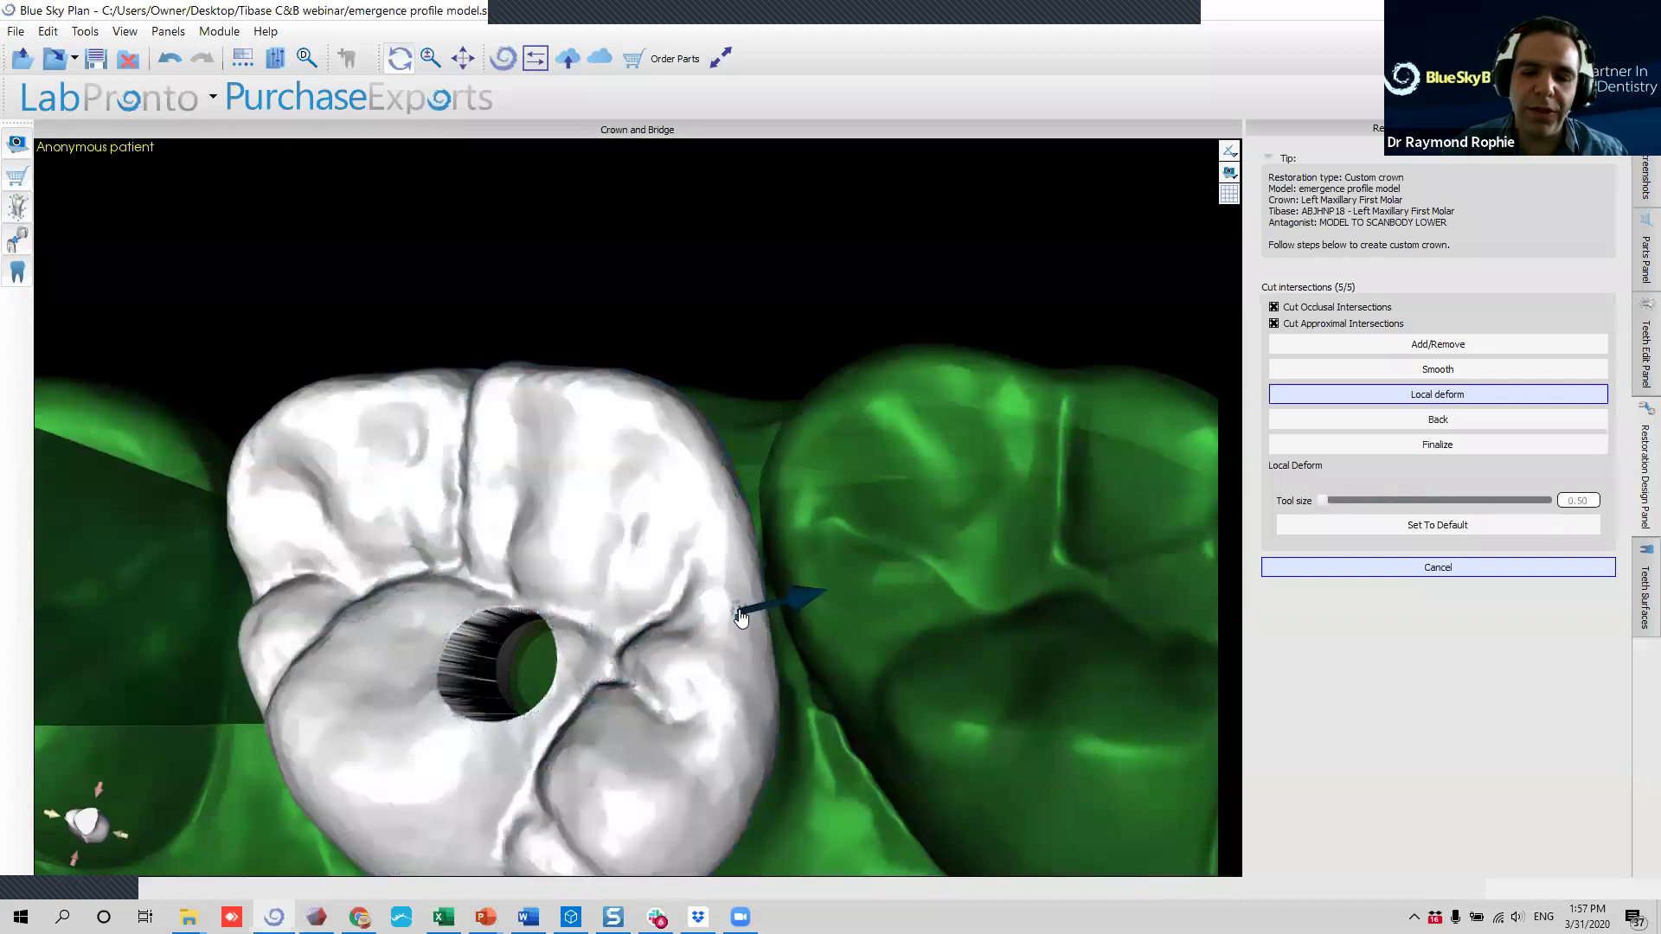
drag(780, 640, 788, 673)
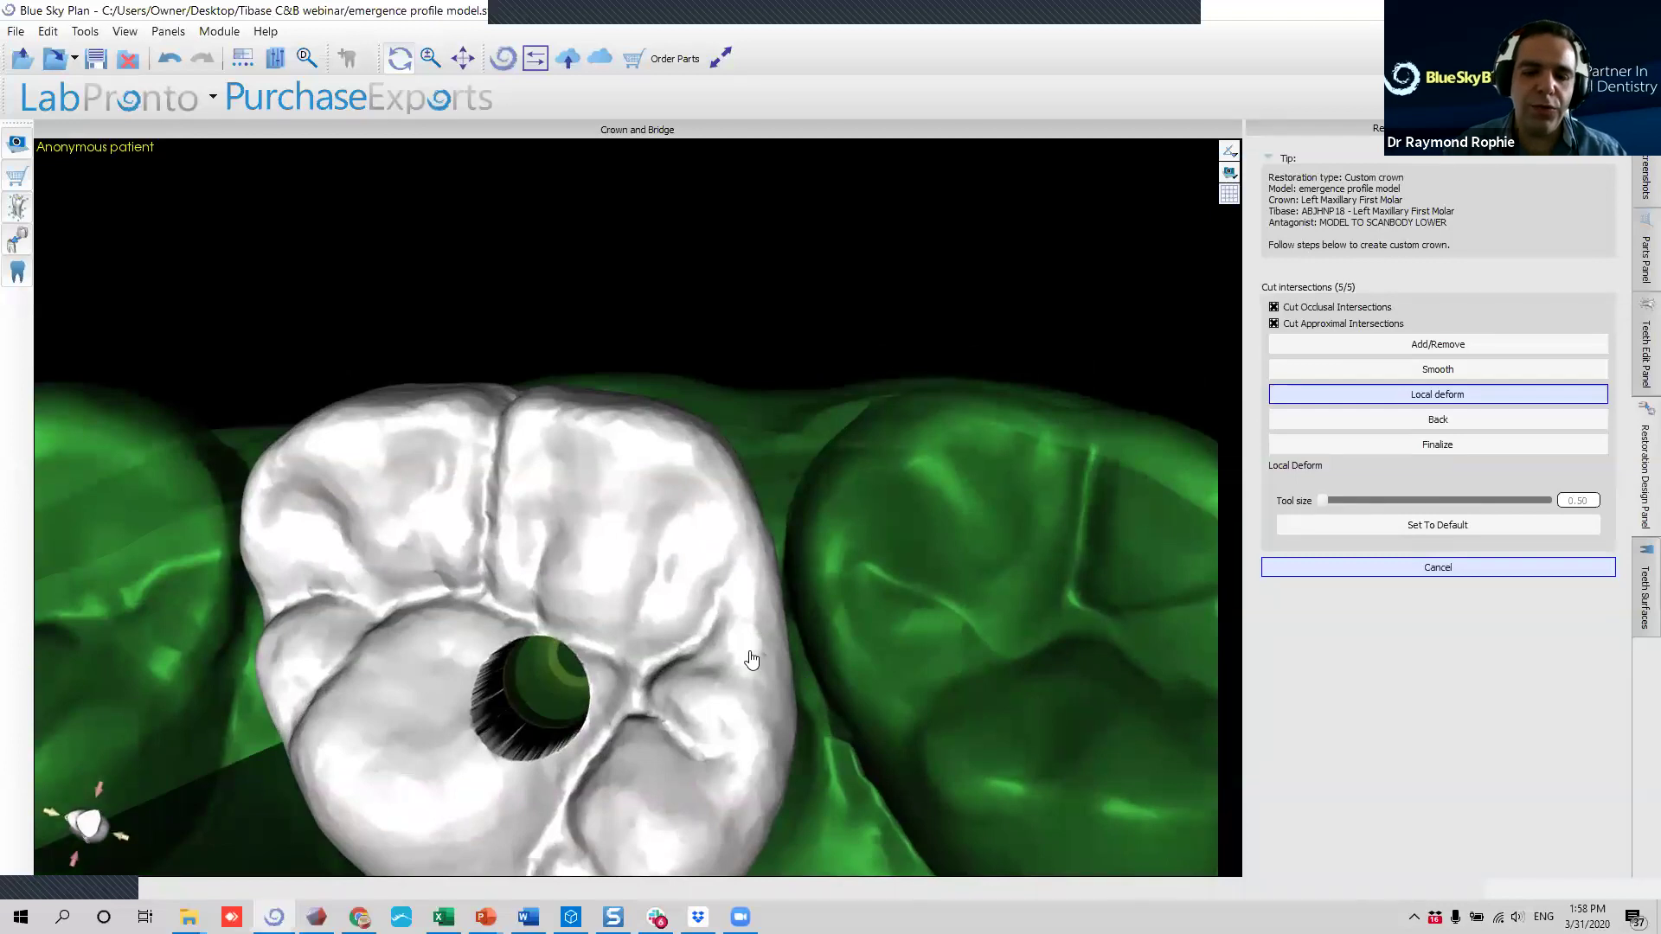
drag(491, 638, 473, 566)
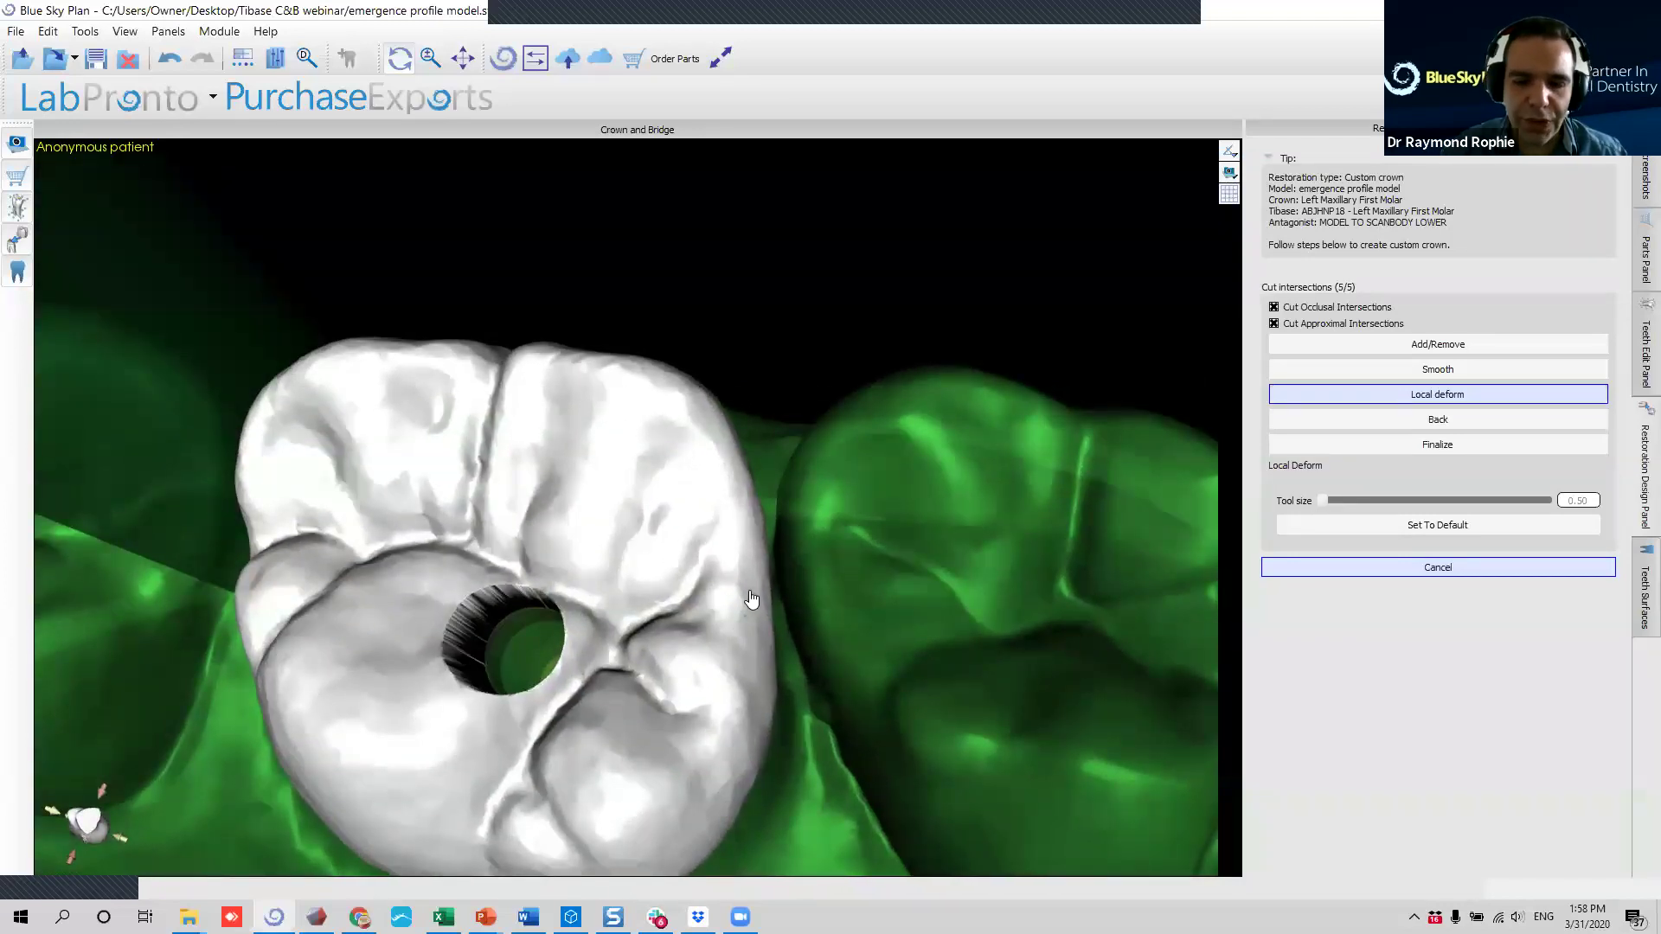
Set the Local deform tool size to 6.50 and pull the crown's distal surface outward toward the second molar.
ctrl+scroll(758, 581, up, 1)
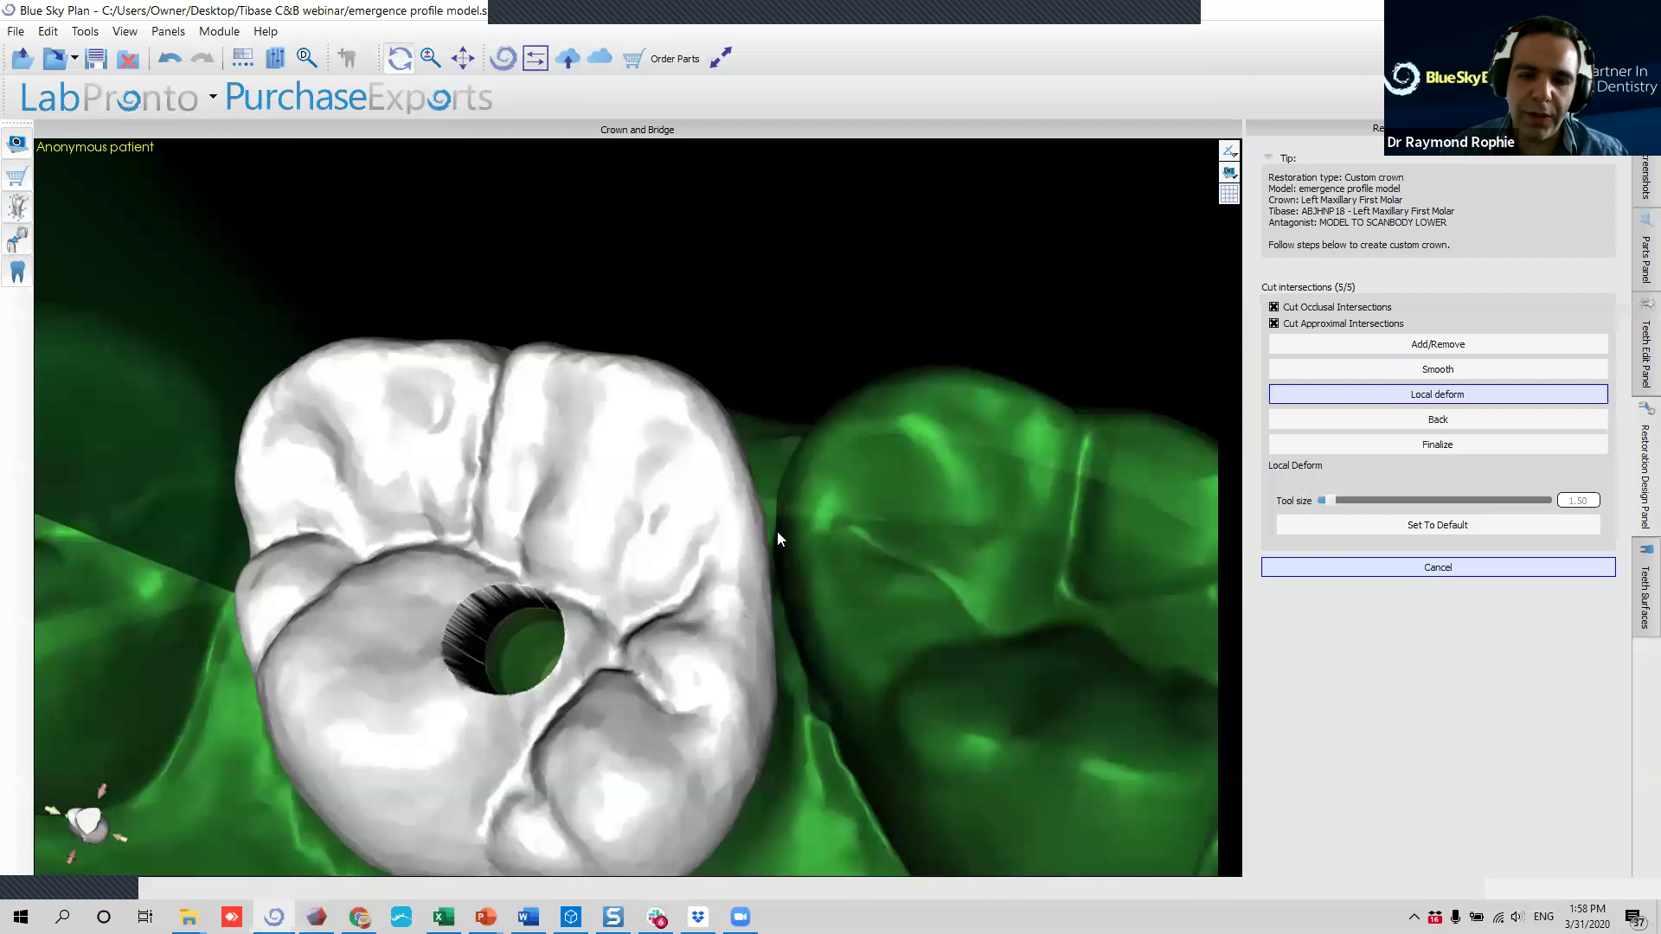
drag(748, 588, 764, 597)
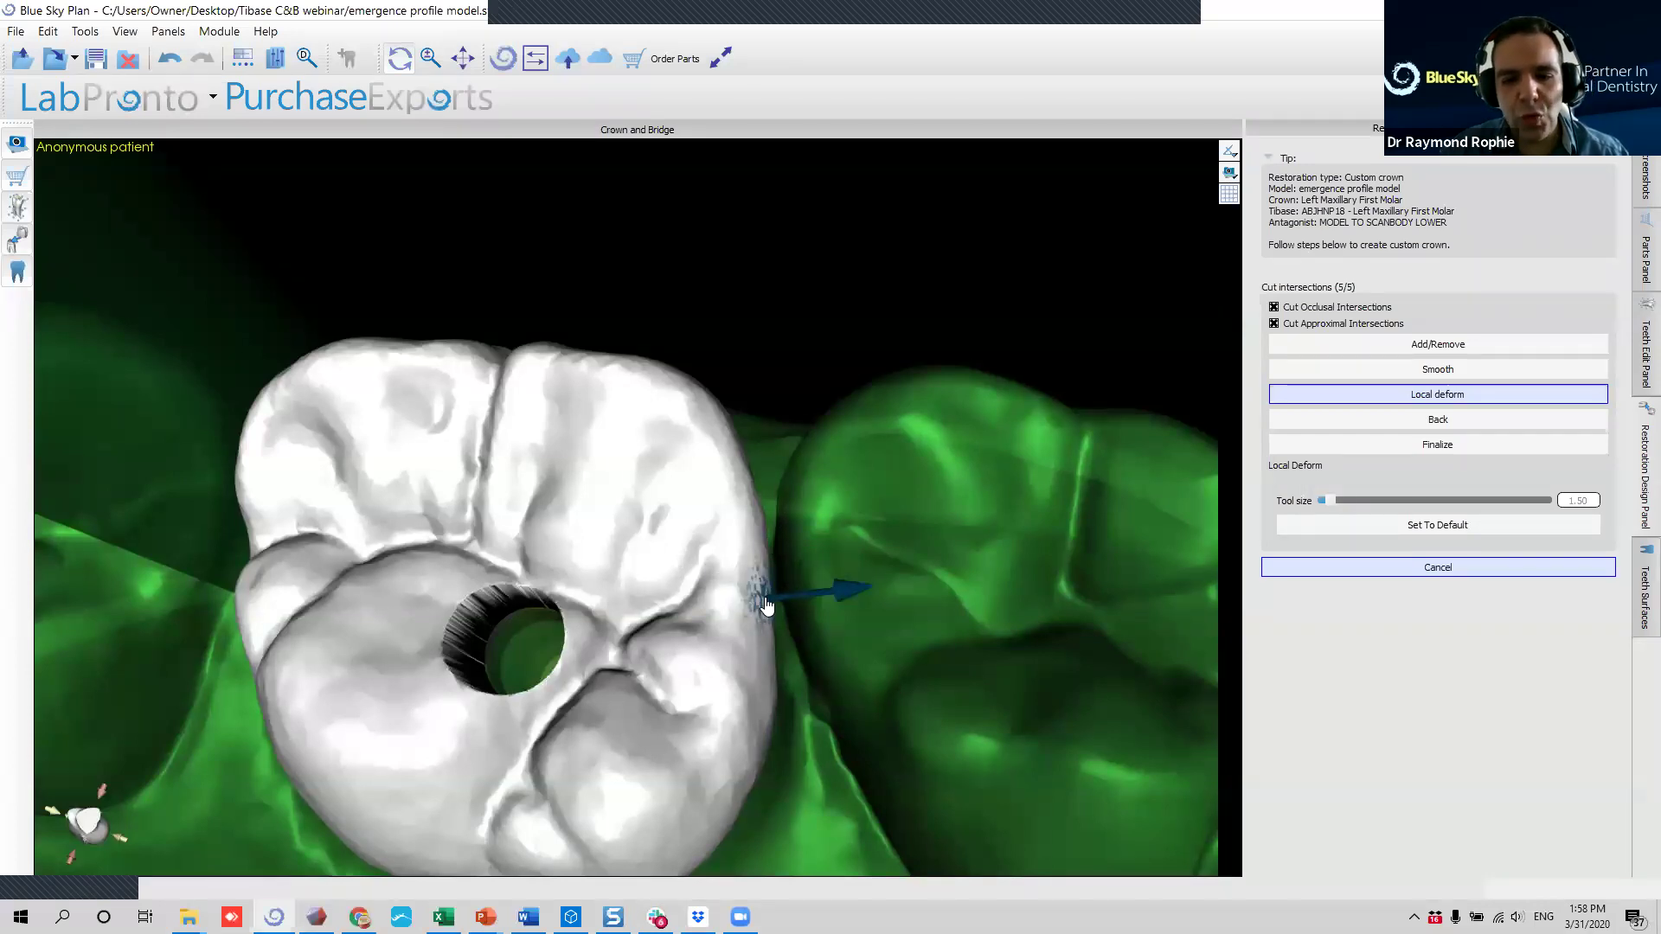
ctrl+scroll(768, 607, up, 4)
ctrl+scroll(764, 594, up, 1)
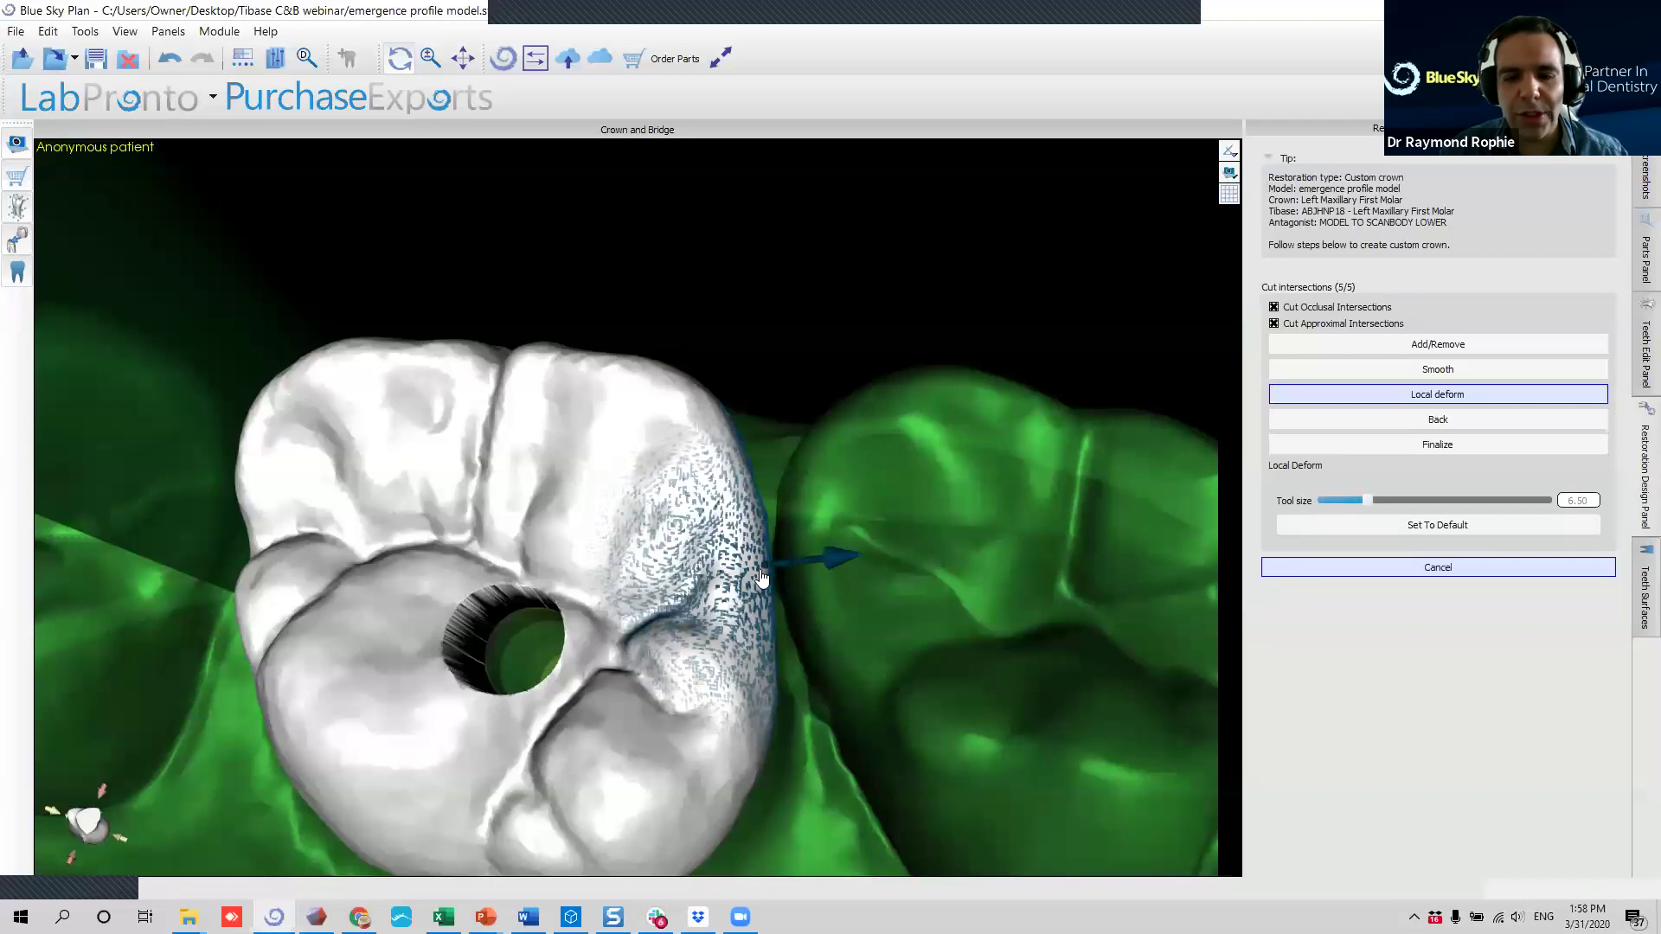
mouse_move(773, 586)
mouse_down()
mouse_move(822, 537)
mouse_move(767, 550)
mouse_move(788, 579)
mouse_up()
mouse_move(792, 712)
mouse_down()
mouse_move(792, 534)
mouse_move(774, 570)
mouse_move(776, 520)
mouse_move(801, 701)
mouse_up()
Pull the crown's mesial surface outward toward the neighbouring premolar with Local deform.
scroll(796, 761, down, 5)
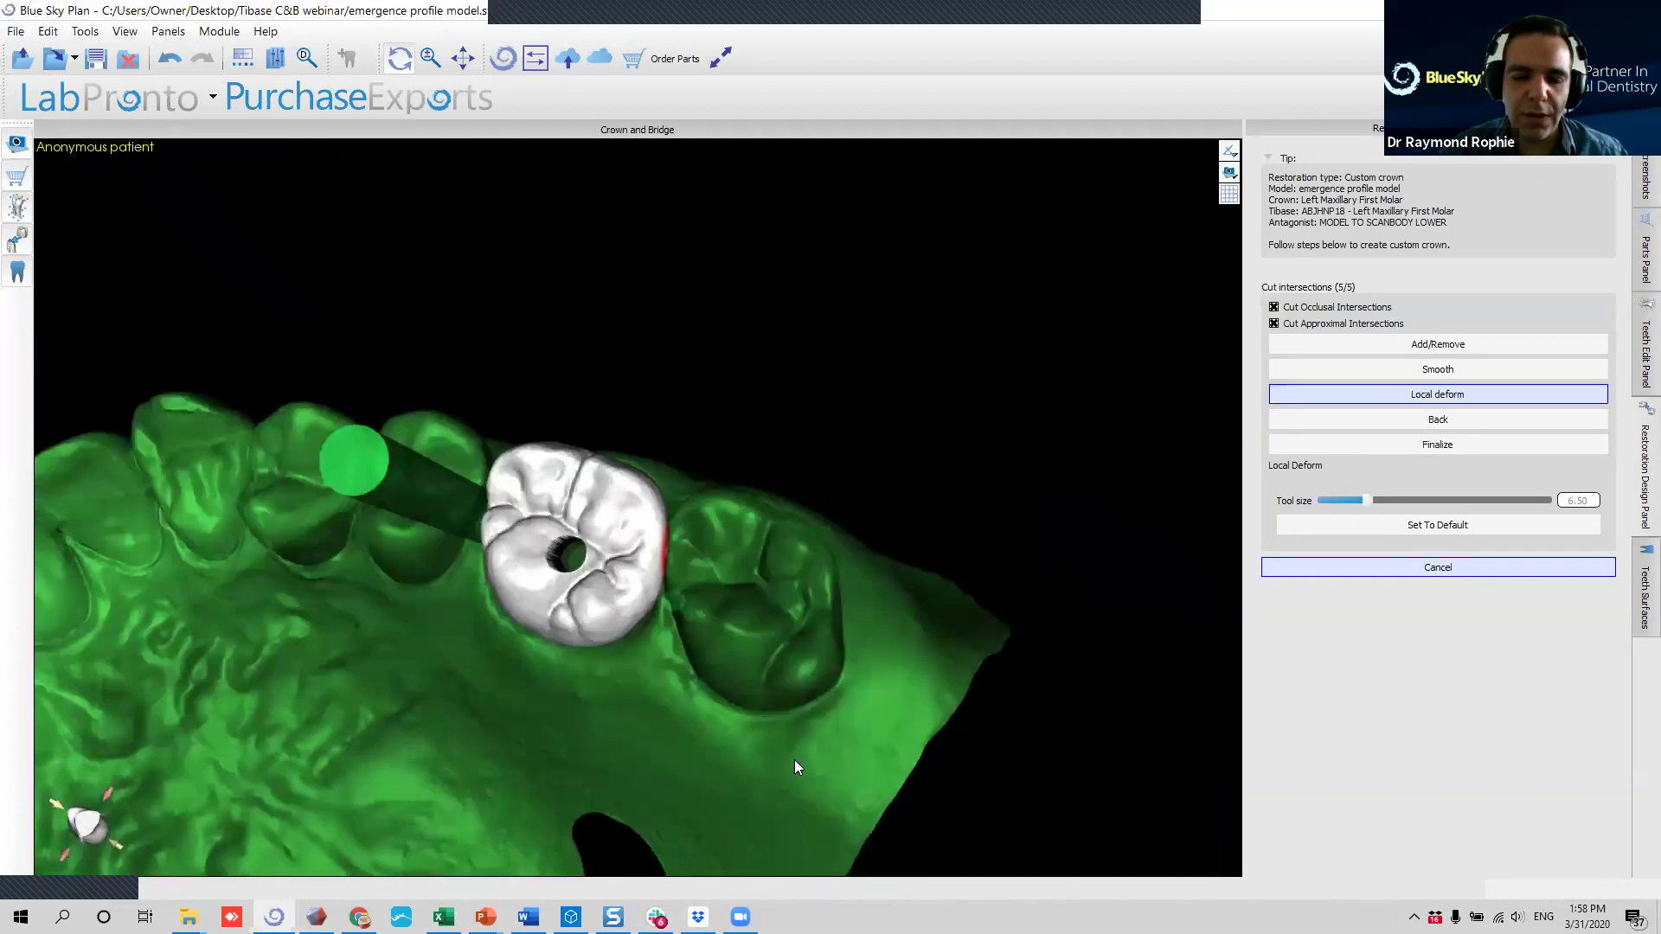
drag(543, 727, 517, 513)
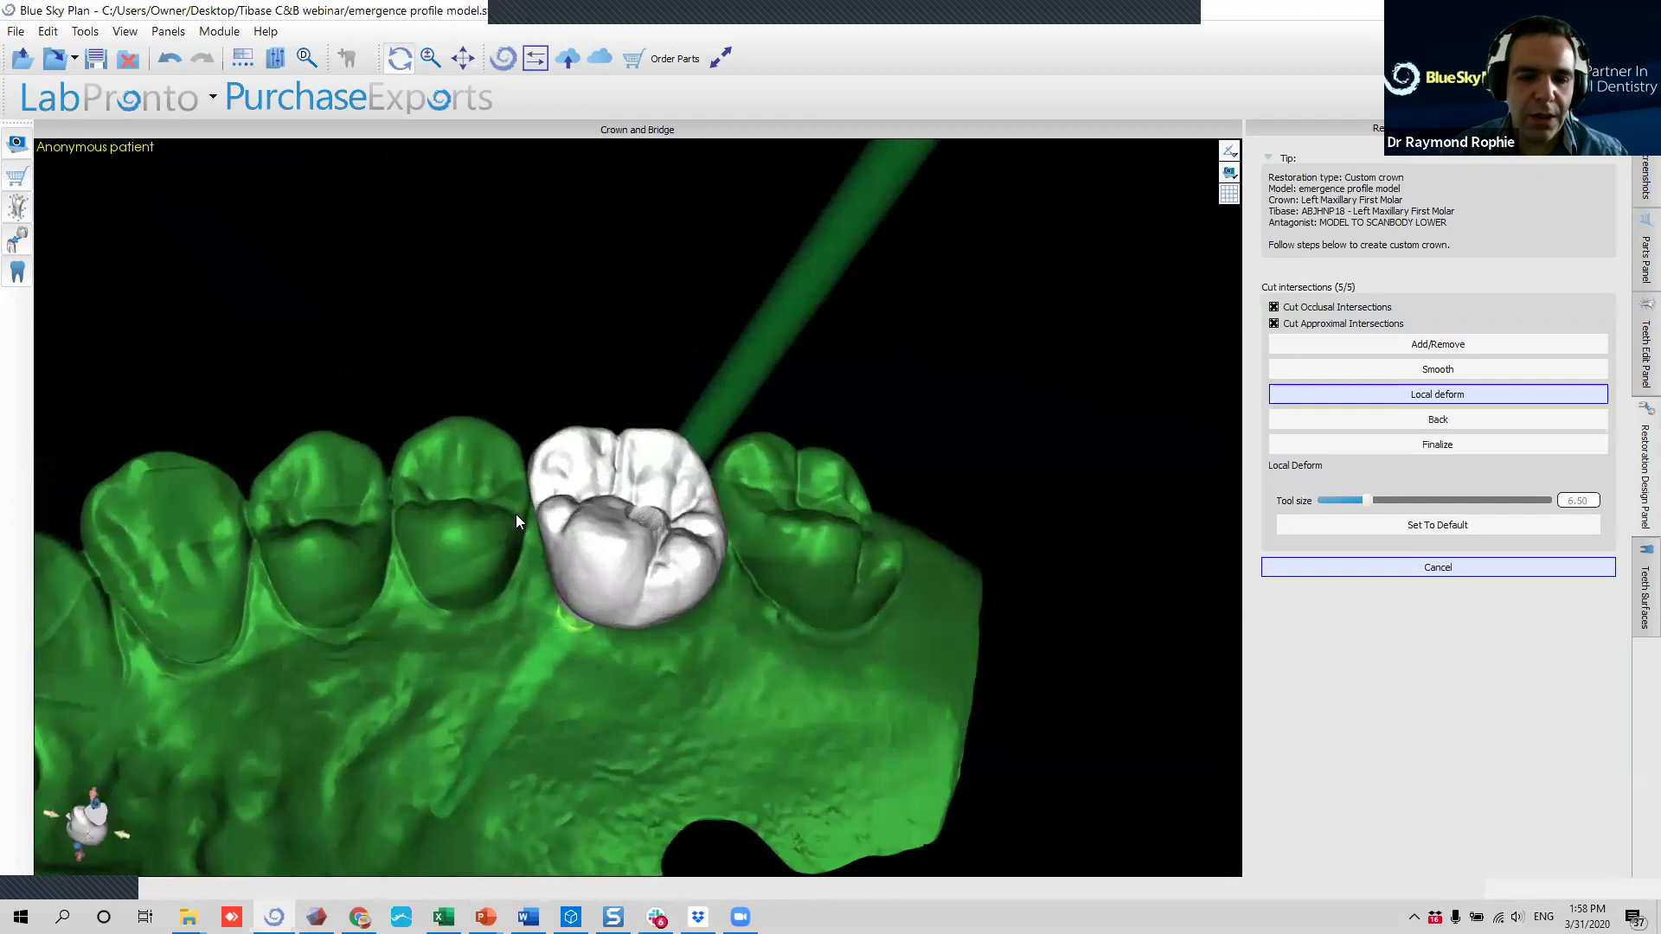
scroll(518, 512, up, 6)
drag(248, 528, 322, 520)
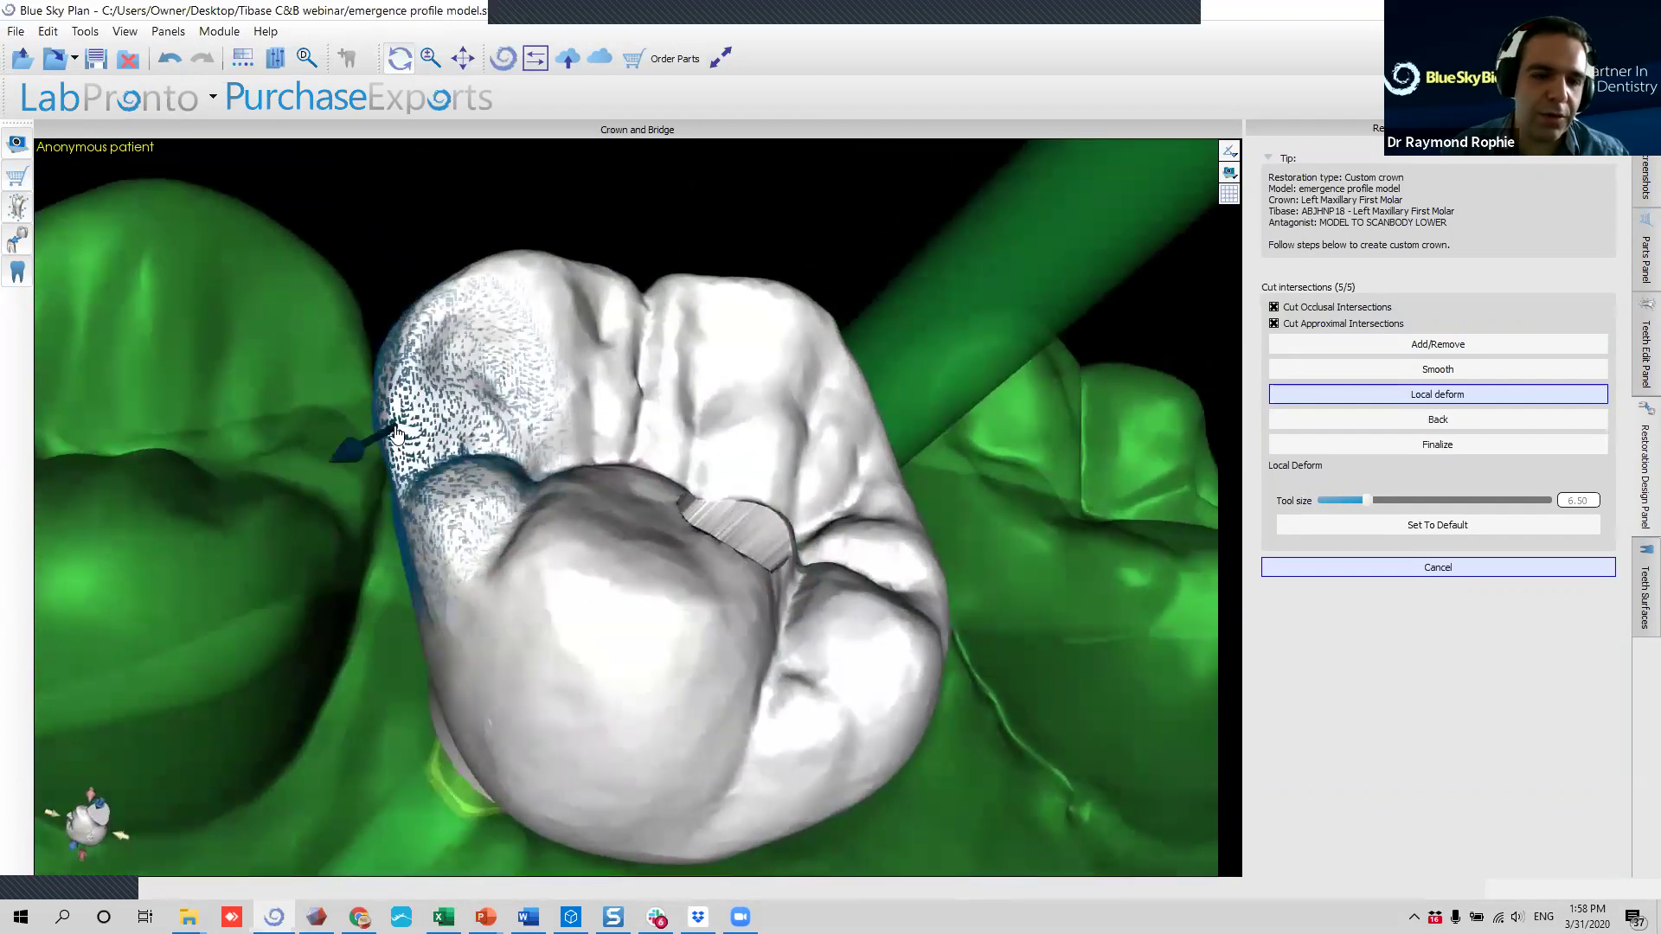
drag(377, 415, 367, 415)
drag(409, 513, 397, 513)
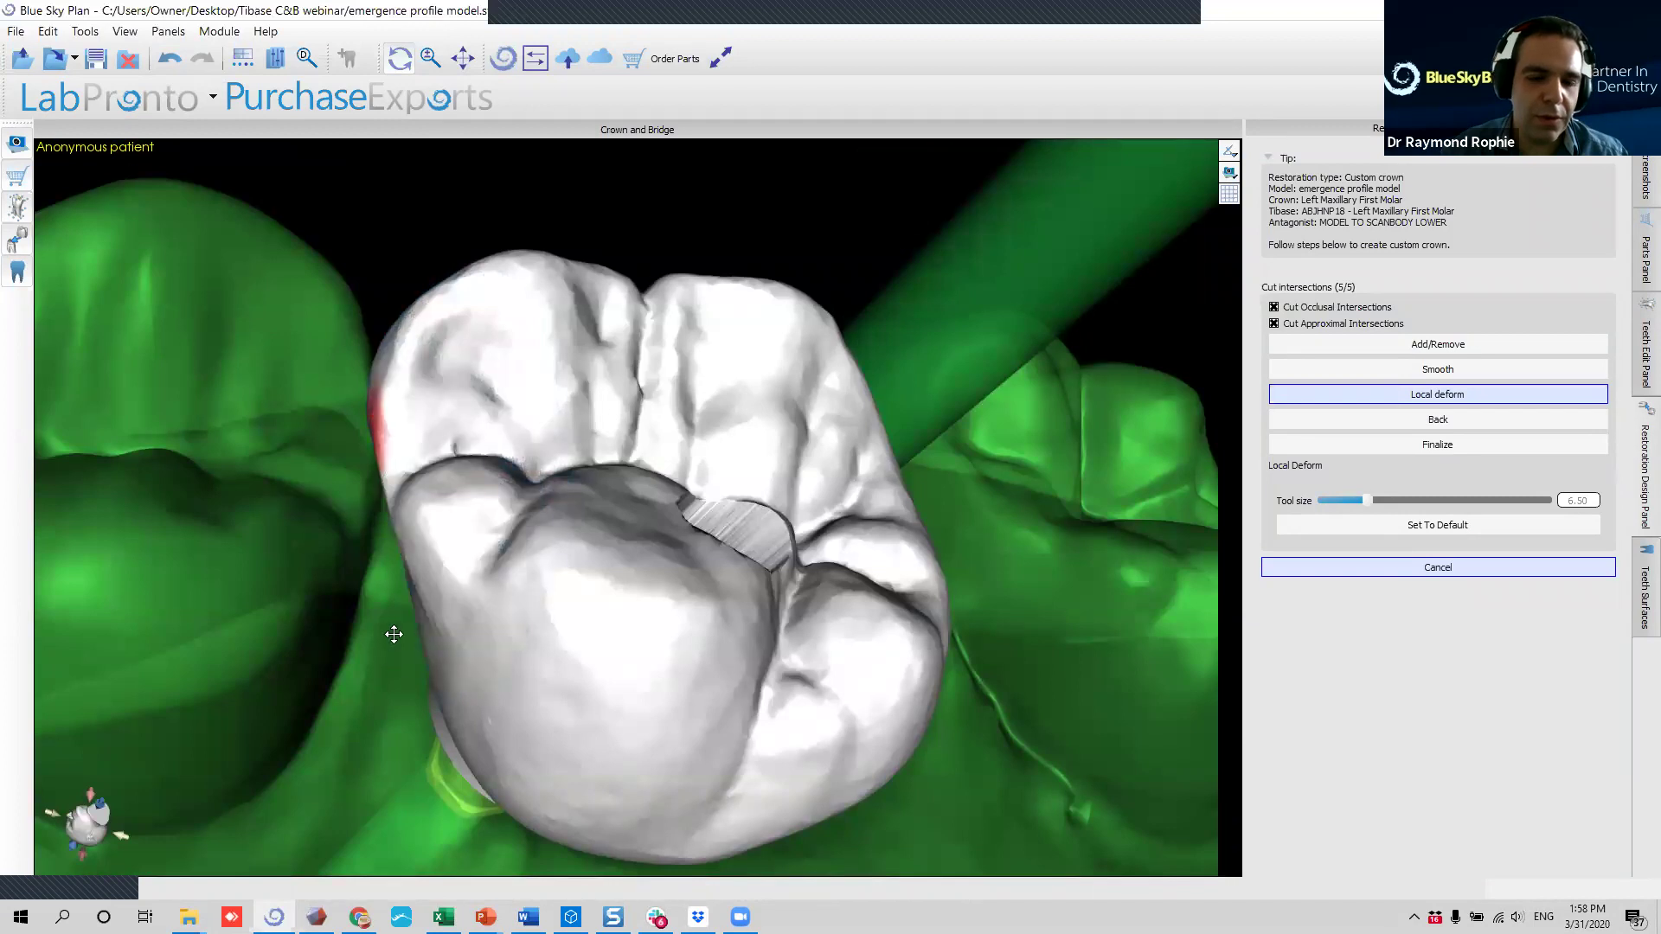
Bulge the crown's mesiopalatal corner and adjoining palatal surface slightly outward with Local deform.
drag(393, 634, 490, 441)
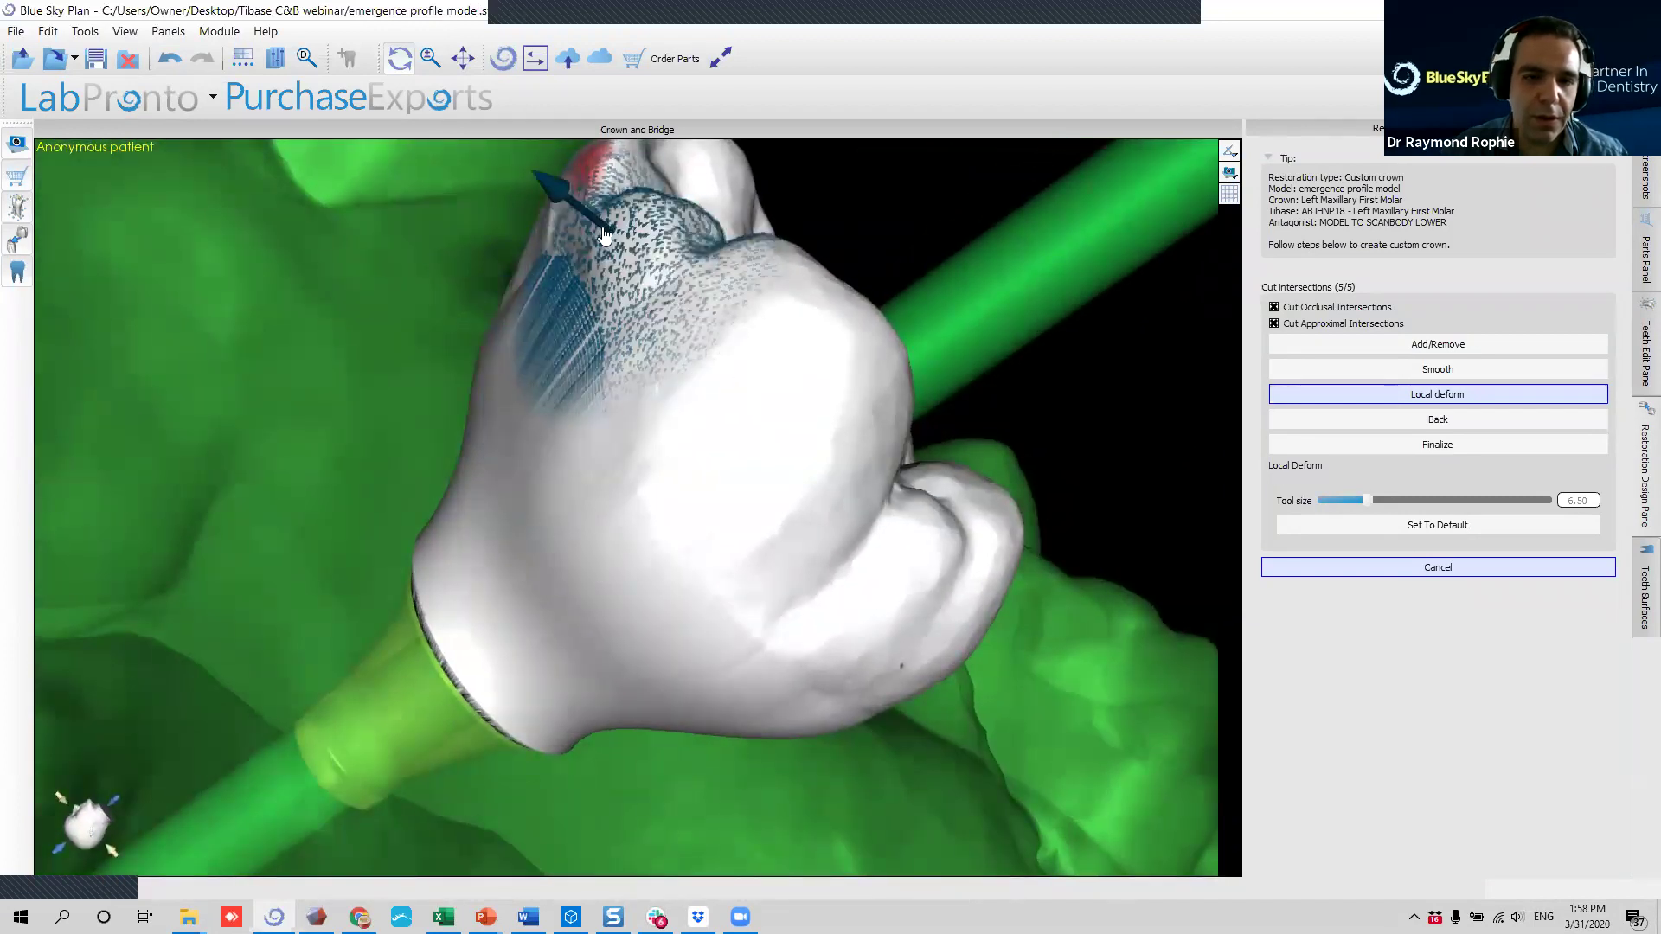
drag(544, 261, 536, 264)
drag(1144, 459, 516, 578)
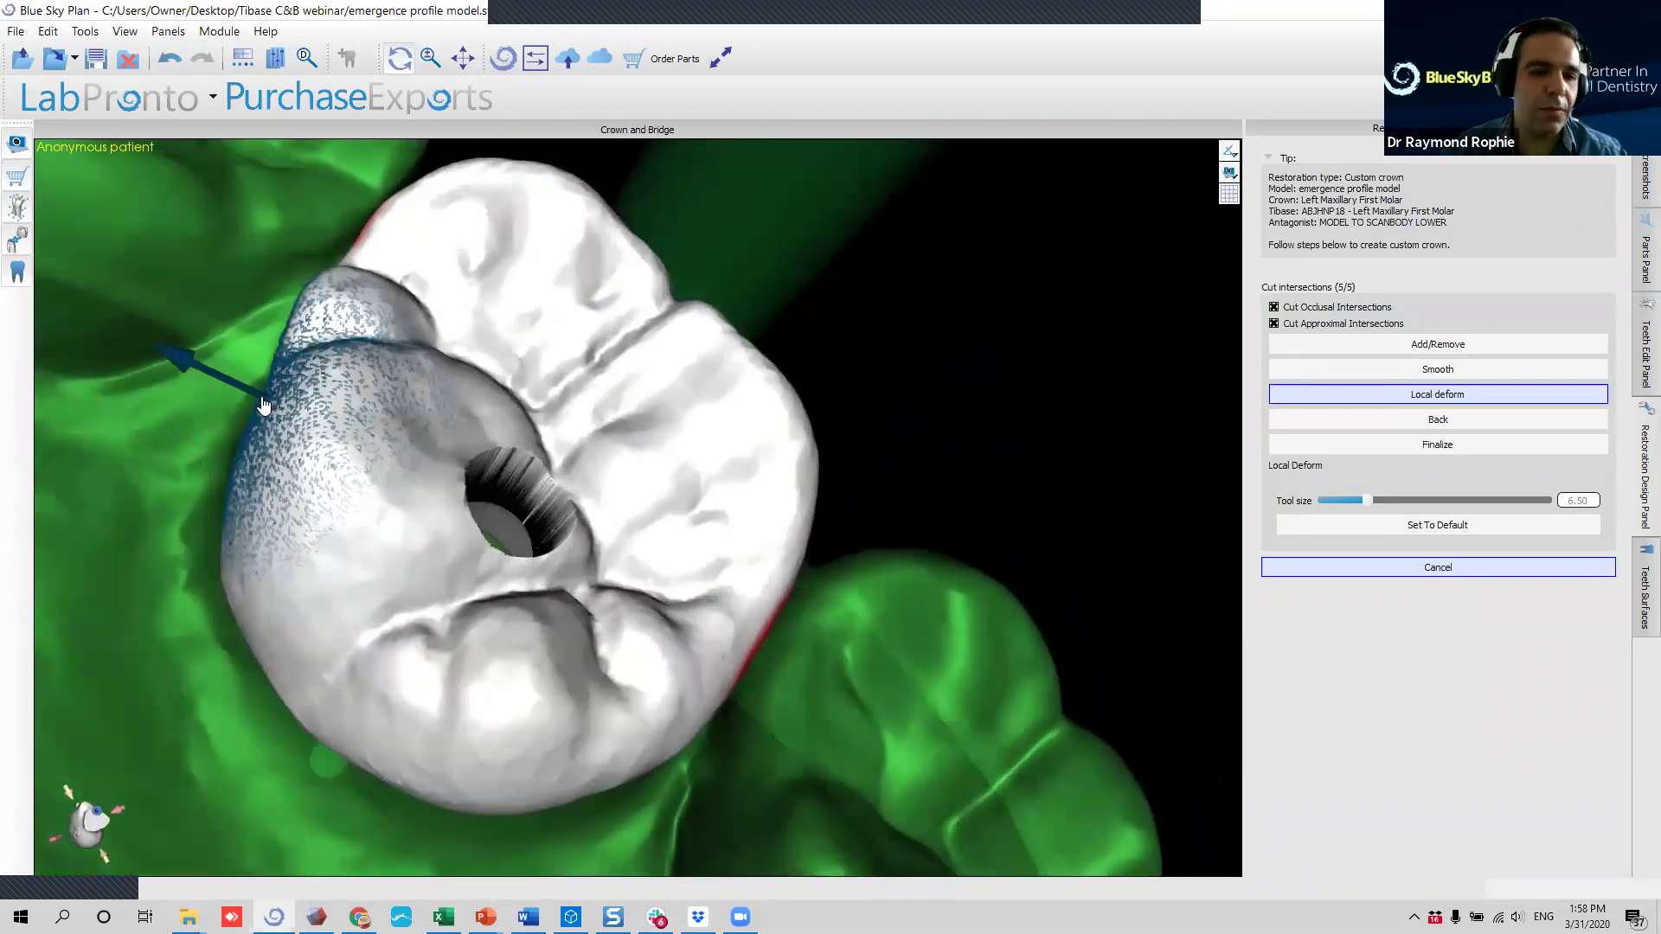
drag(267, 403, 260, 400)
Enlarge the Local deform tool size to 8.50 over the palatal cusp and undo the last deformation.
scroll(450, 465, down, 5)
middle_drag(450, 465, 662, 372)
scroll(662, 372, down, 3)
drag(821, 699, 214, 512)
drag(457, 364, 630, 487)
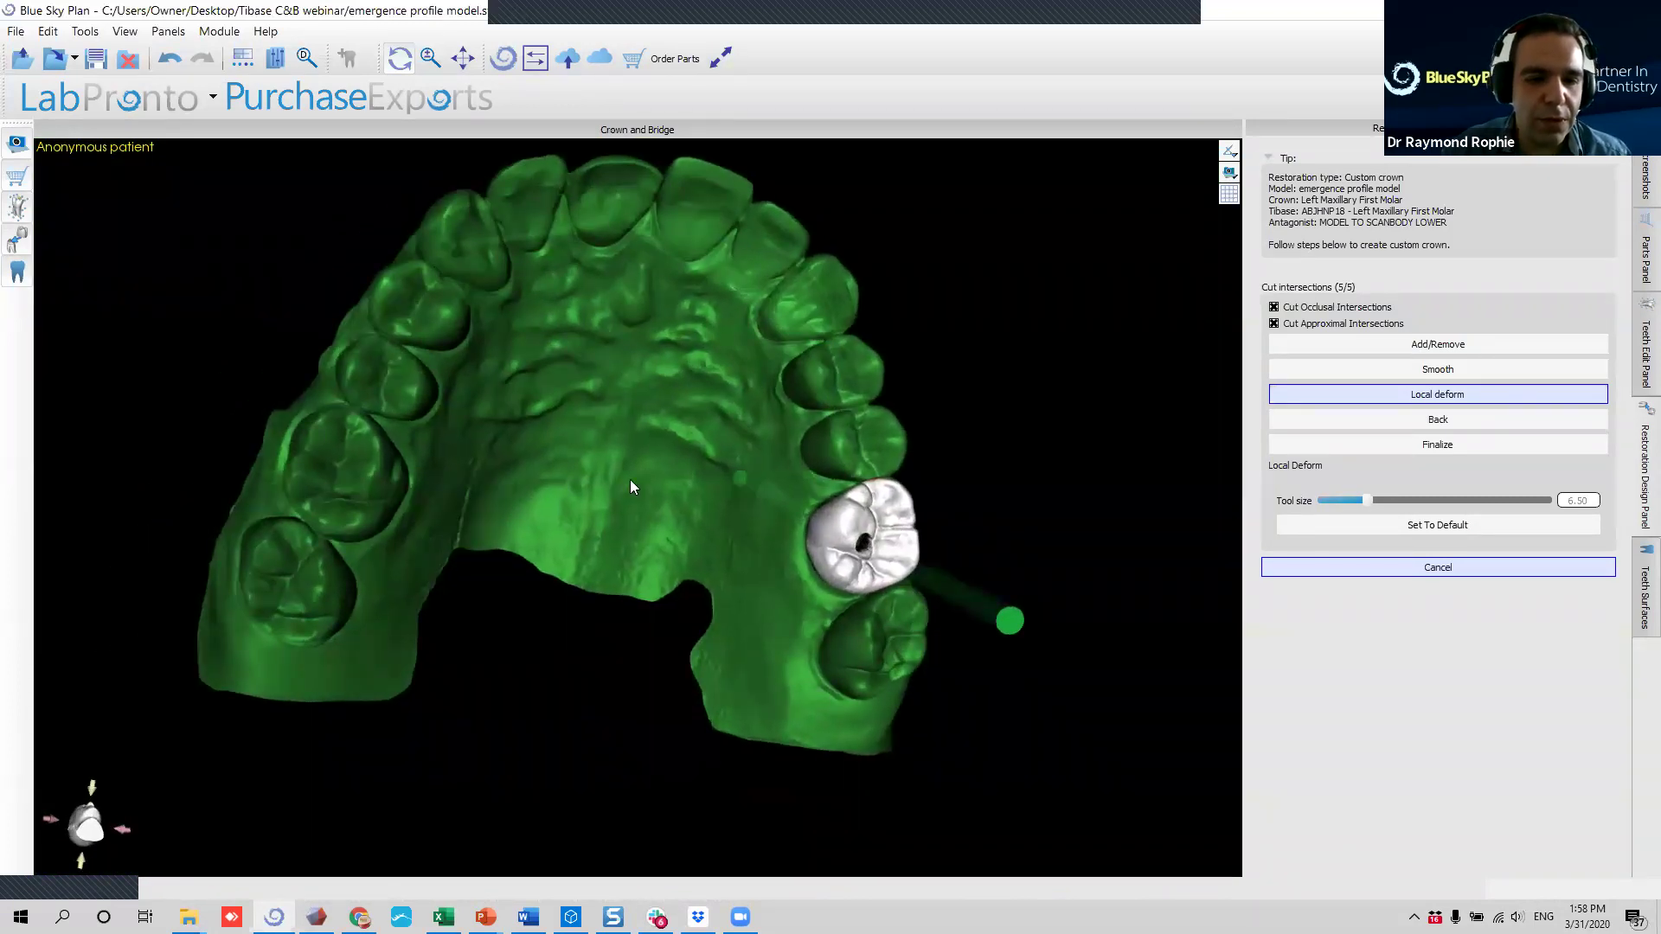
scroll(802, 523, up, 3)
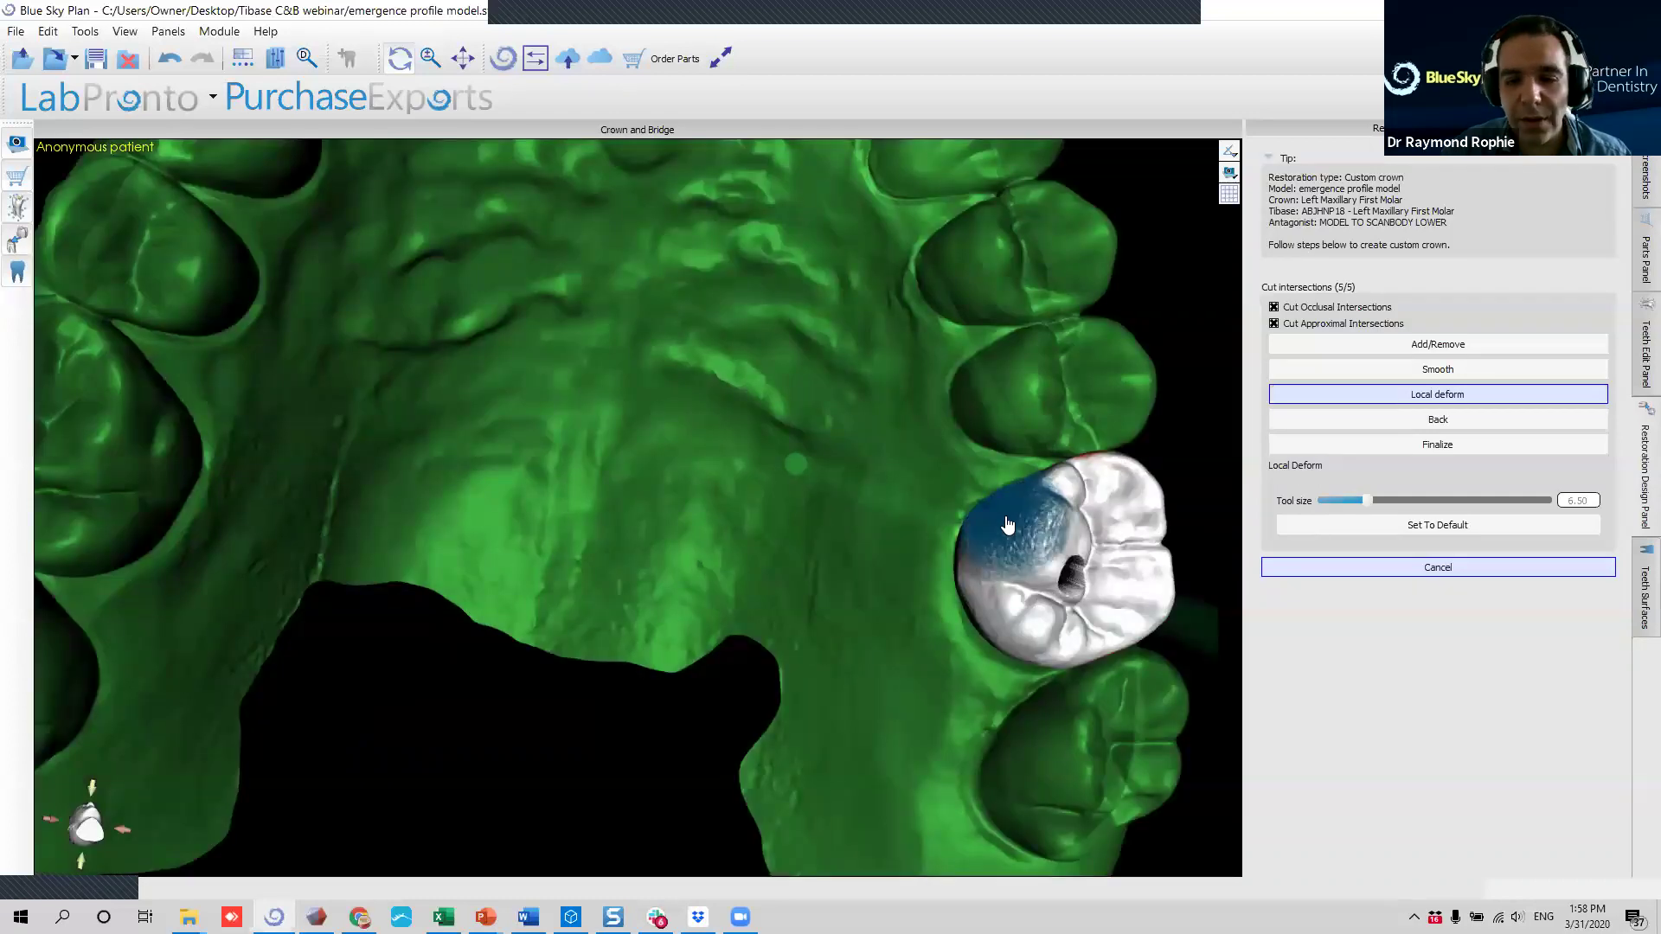
ctrl+scroll(1003, 522, up, 2)
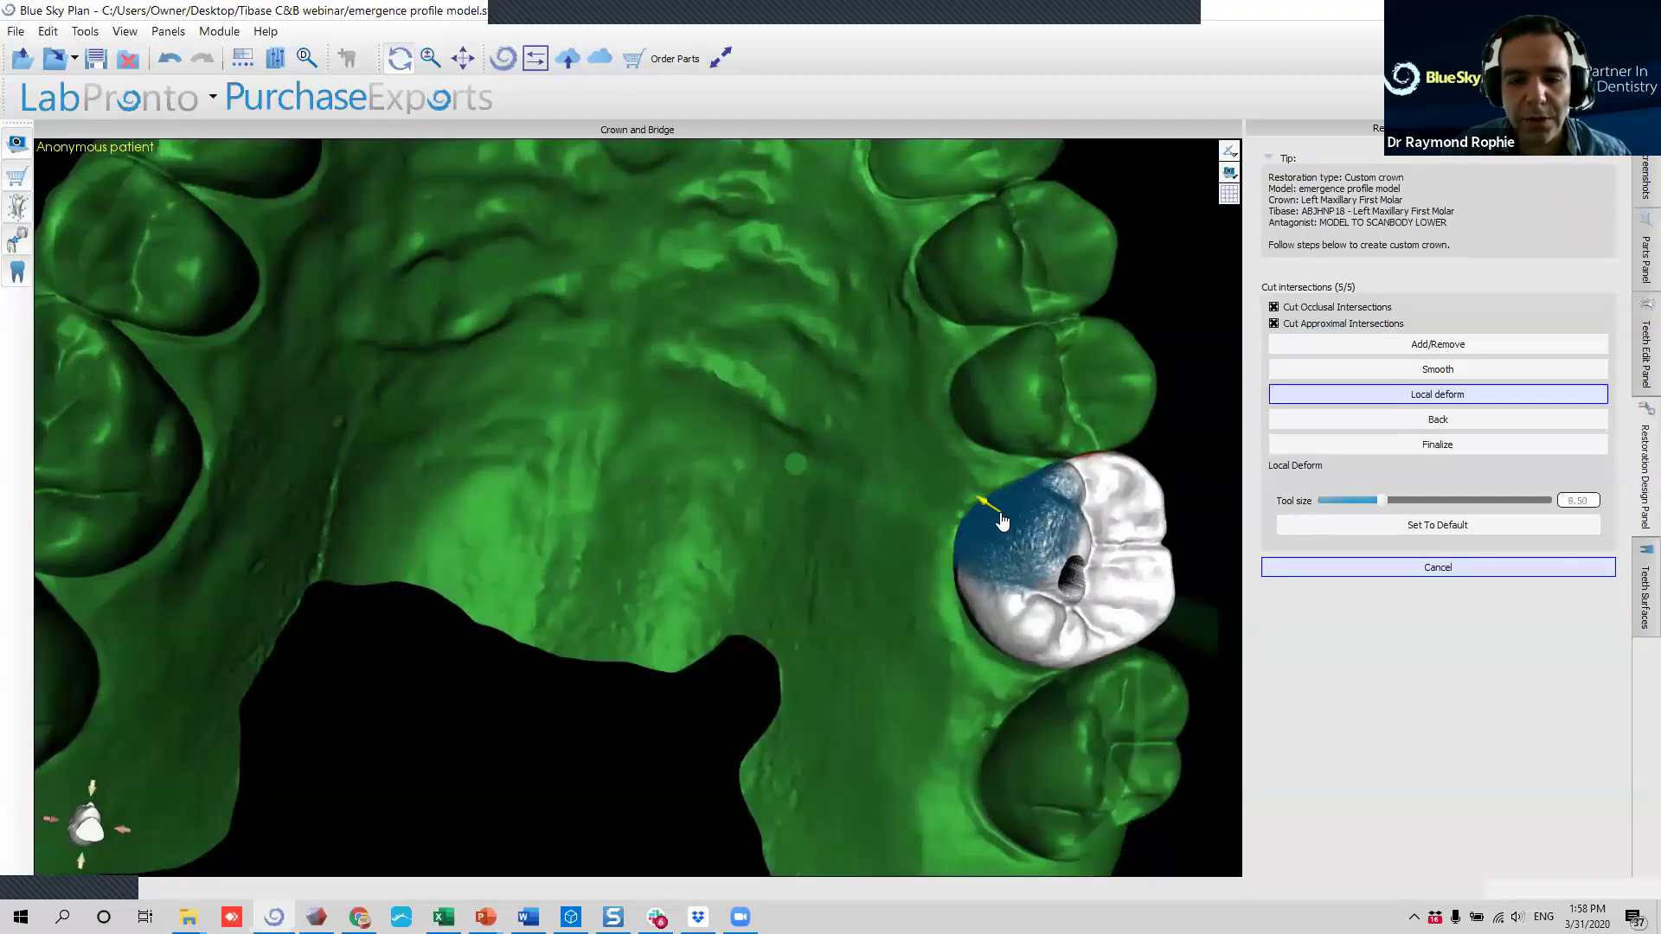
drag(789, 443, 605, 438)
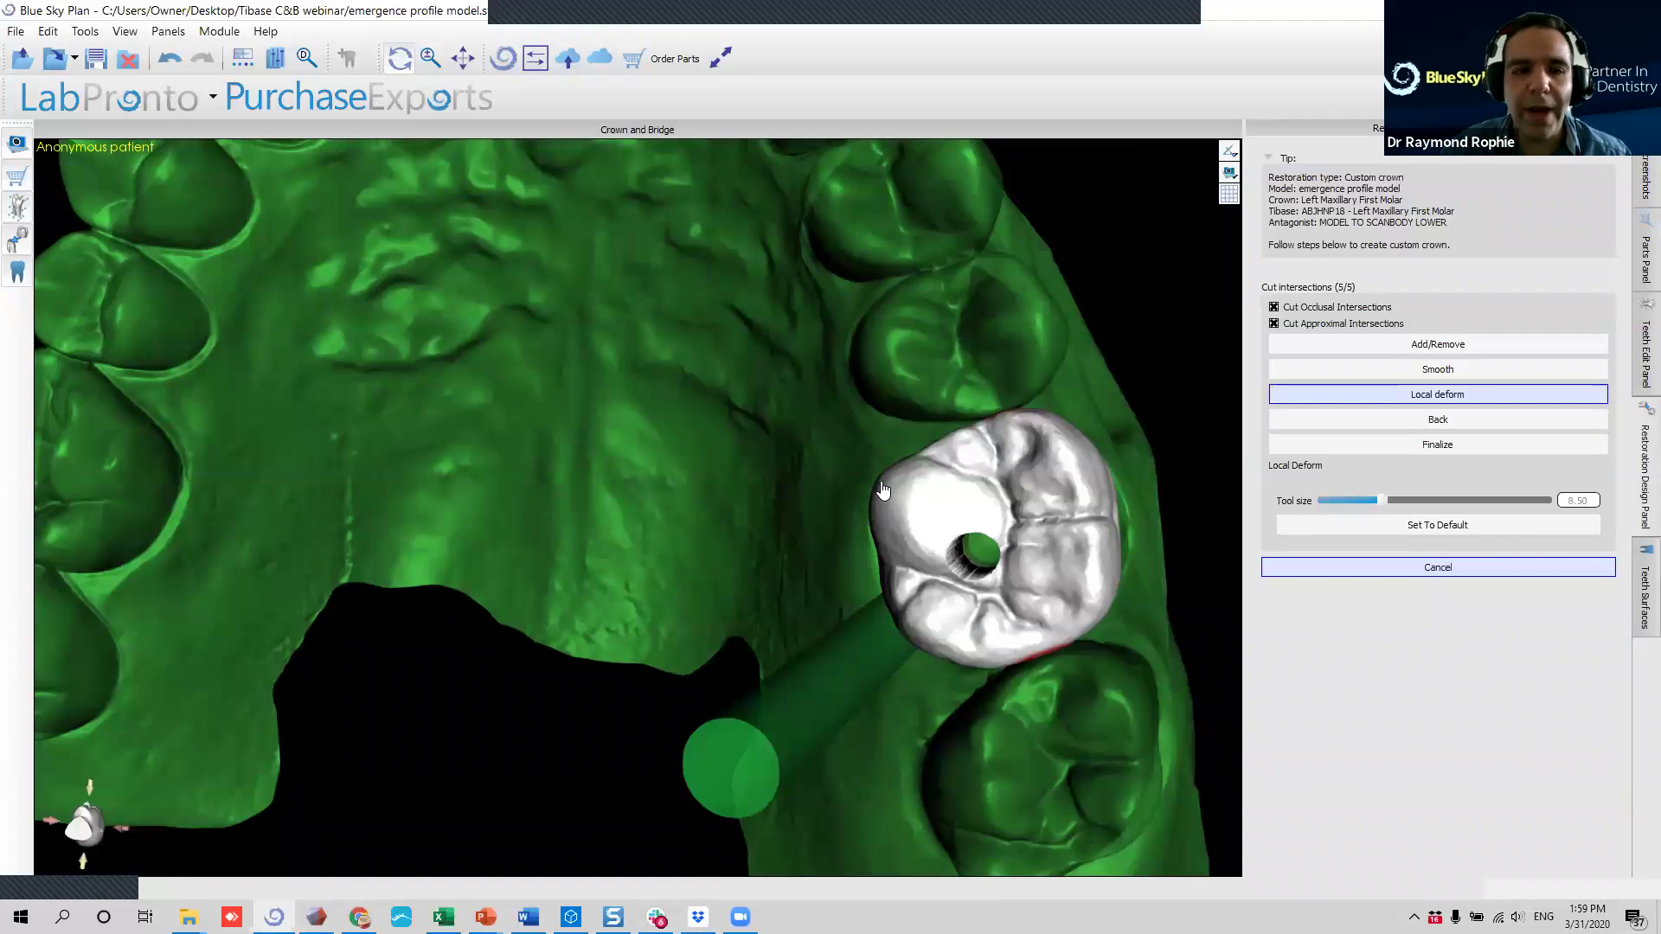
click(175, 59)
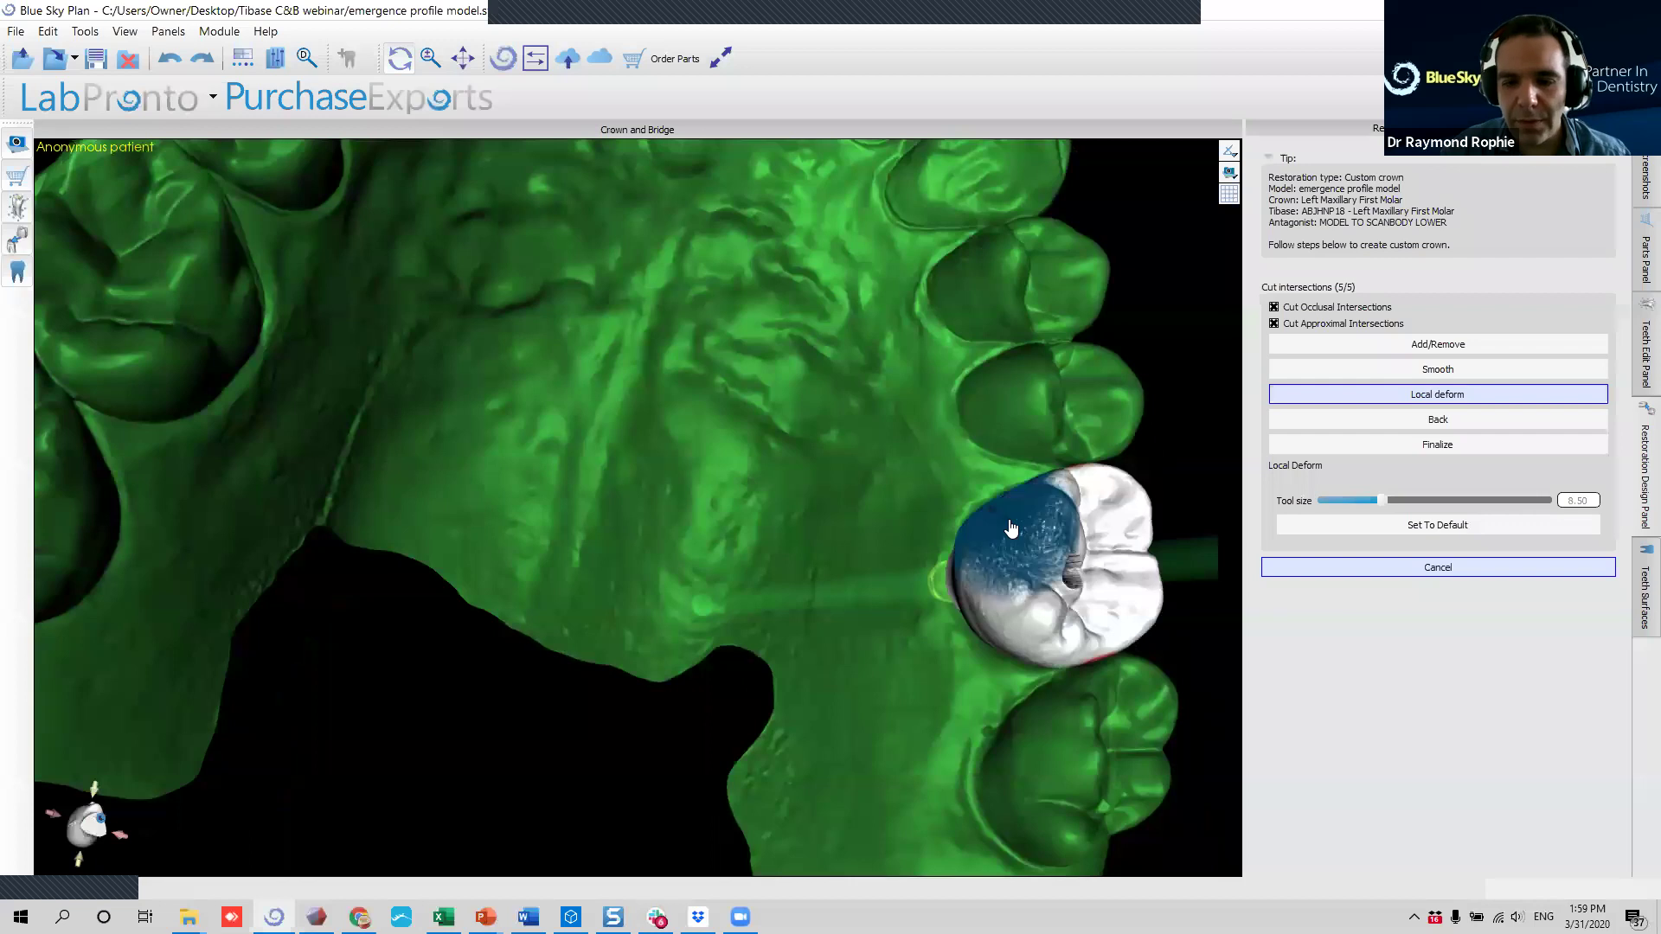
Pull the crown's distopalatal cusp slightly outward and upward with Local deform.
drag(965, 501, 801, 566)
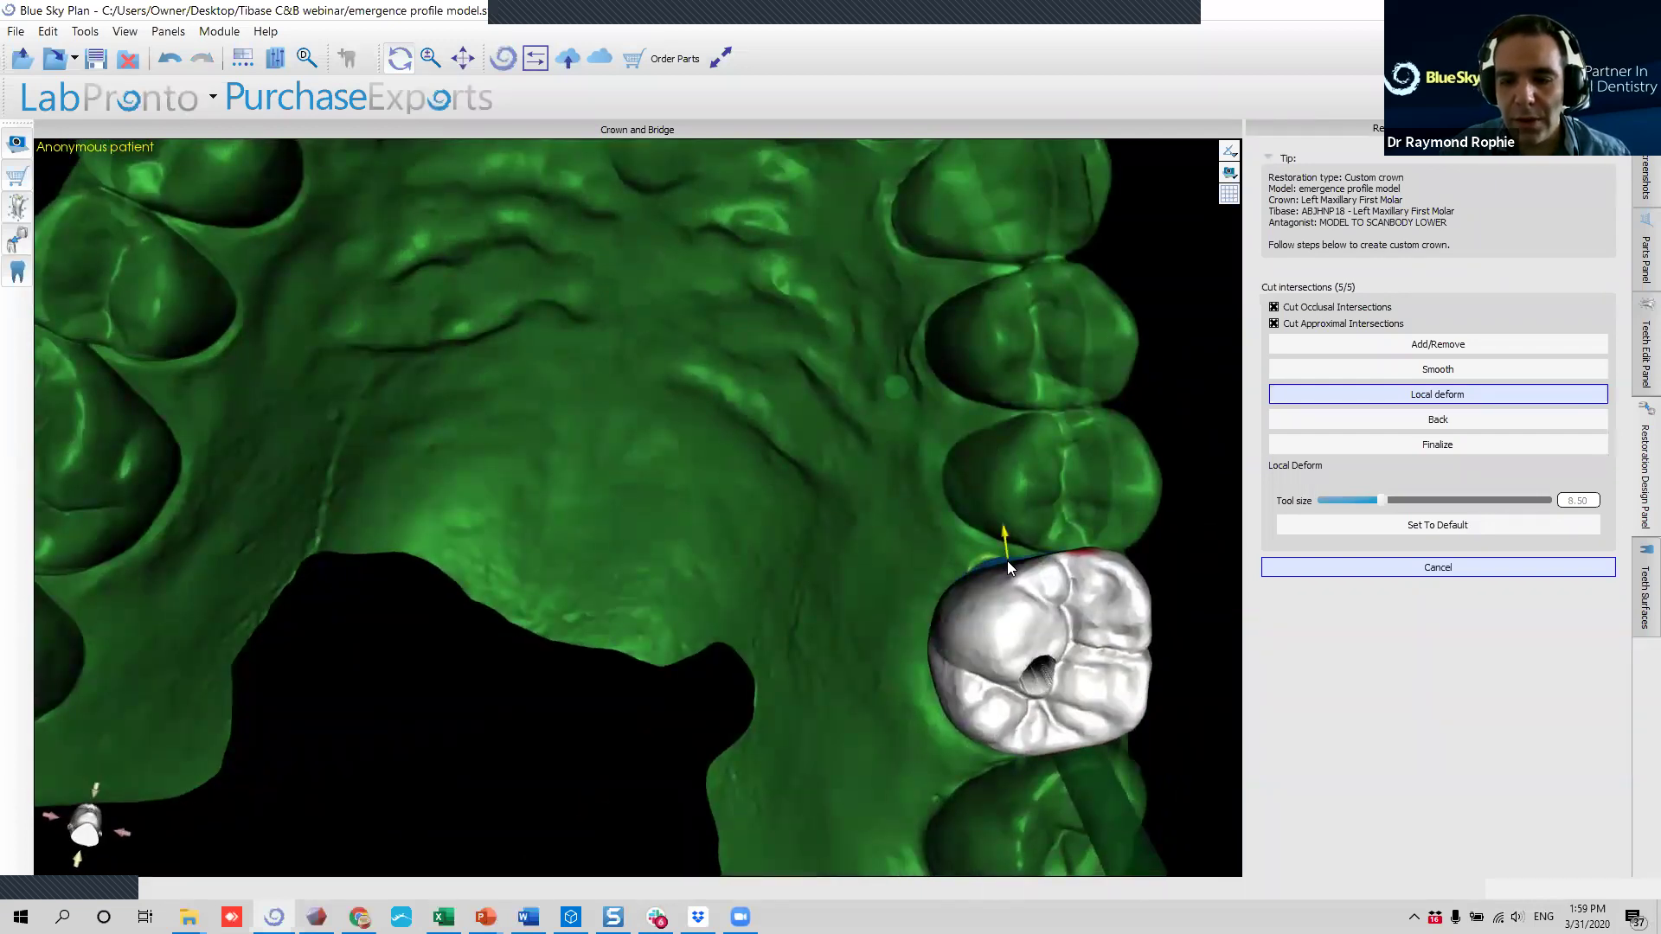
drag(952, 485, 953, 416)
scroll(856, 410, up, 6)
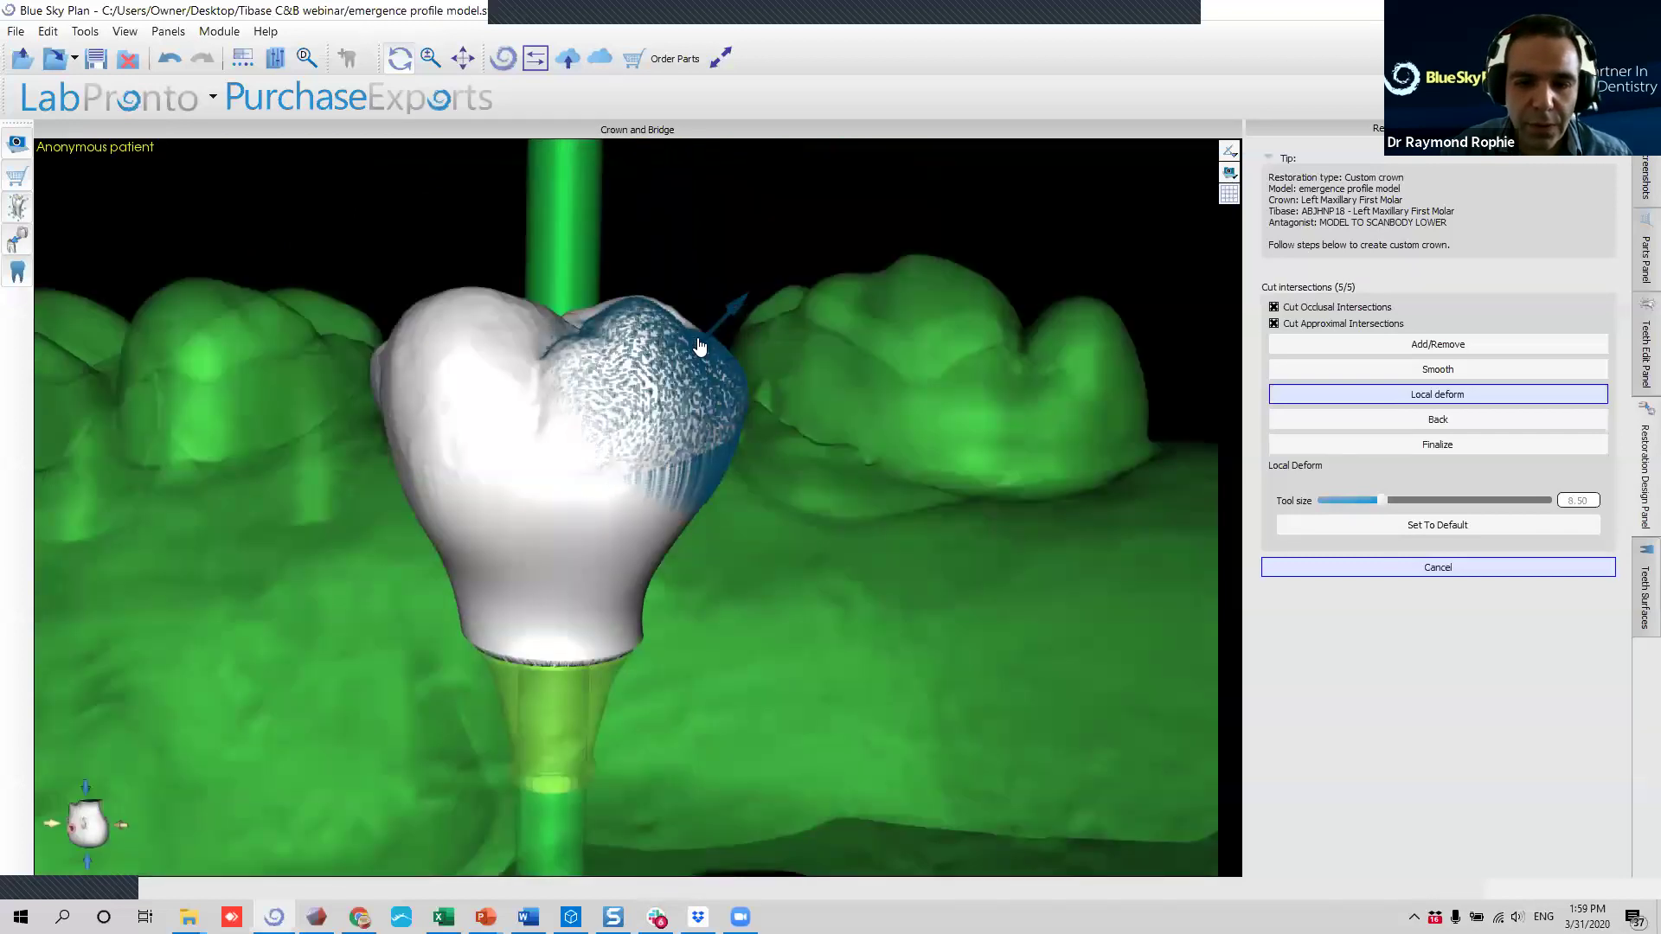
drag(690, 346, 702, 331)
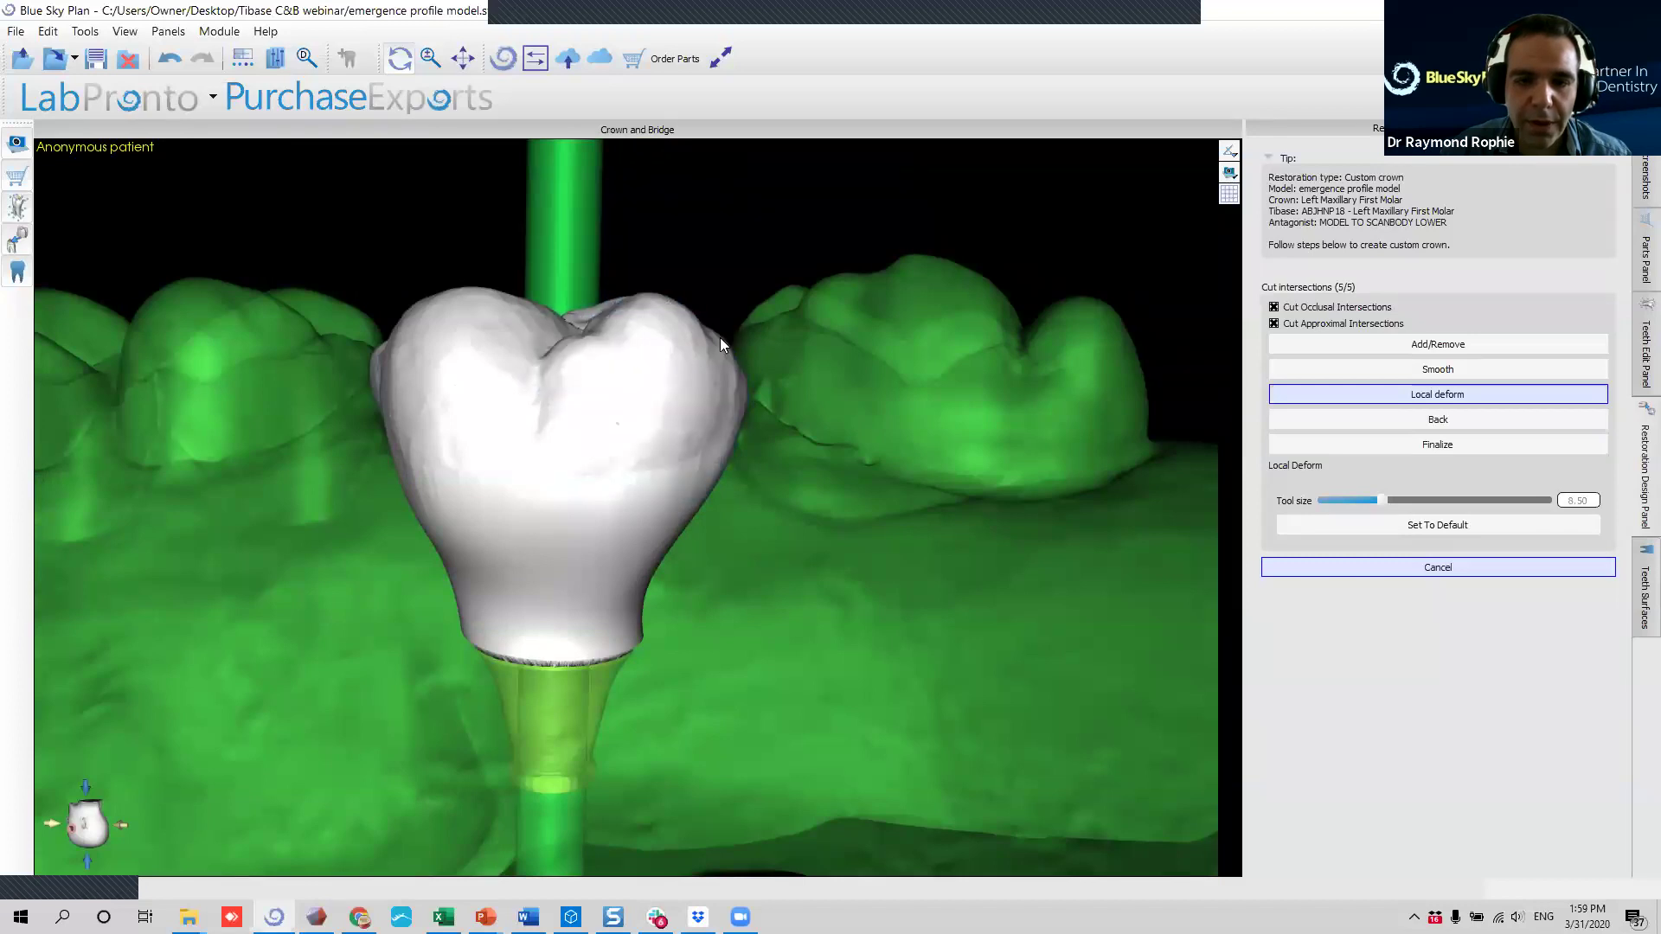
Raise the cusp beside the distal contact area with Local deform, working from the crown's distal side.
mouse_move(878, 367)
mouse_down()
mouse_move(433, 593)
mouse_move(461, 693)
mouse_move(371, 401)
mouse_move(507, 459)
mouse_move(653, 652)
mouse_move(852, 431)
mouse_up()
mouse_move(891, 334)
mouse_down()
mouse_move(771, 652)
mouse_move(589, 640)
mouse_move(605, 627)
mouse_up()
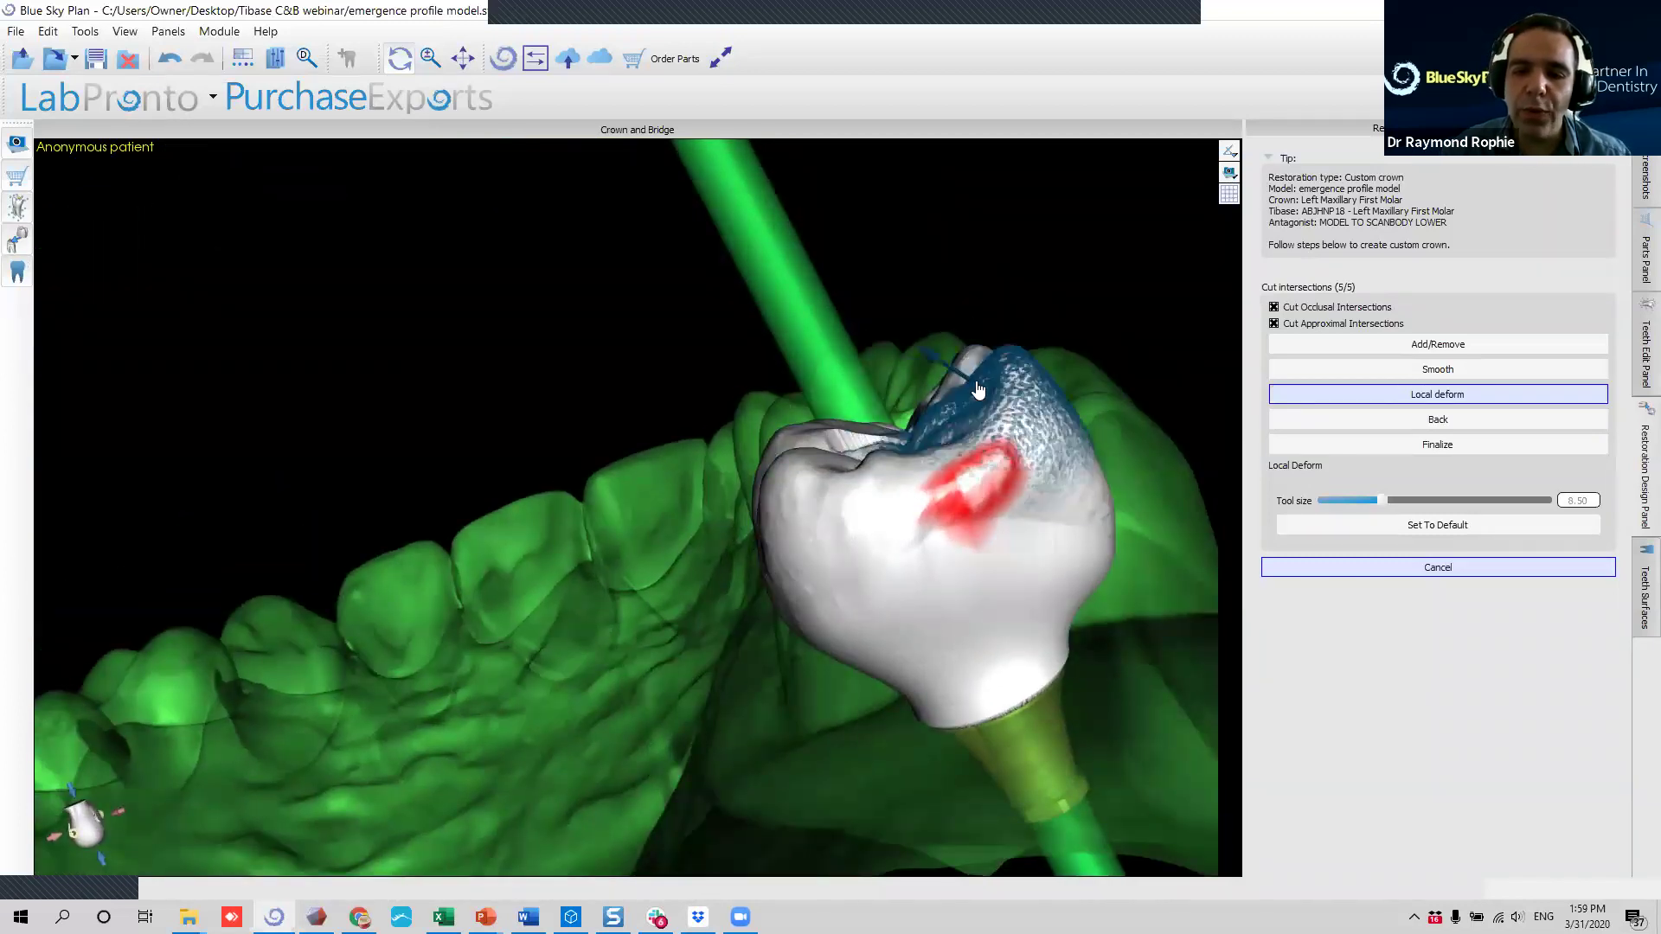
drag(982, 384, 965, 362)
Pull the large palatal cusp up toward the antagonist, and push its tip back down to relieve the contact.
mouse_move(876, 308)
mouse_down()
mouse_move(901, 400)
mouse_move(949, 440)
mouse_move(857, 849)
mouse_move(1164, 449)
mouse_up()
drag(719, 419, 710, 389)
drag(686, 646, 724, 343)
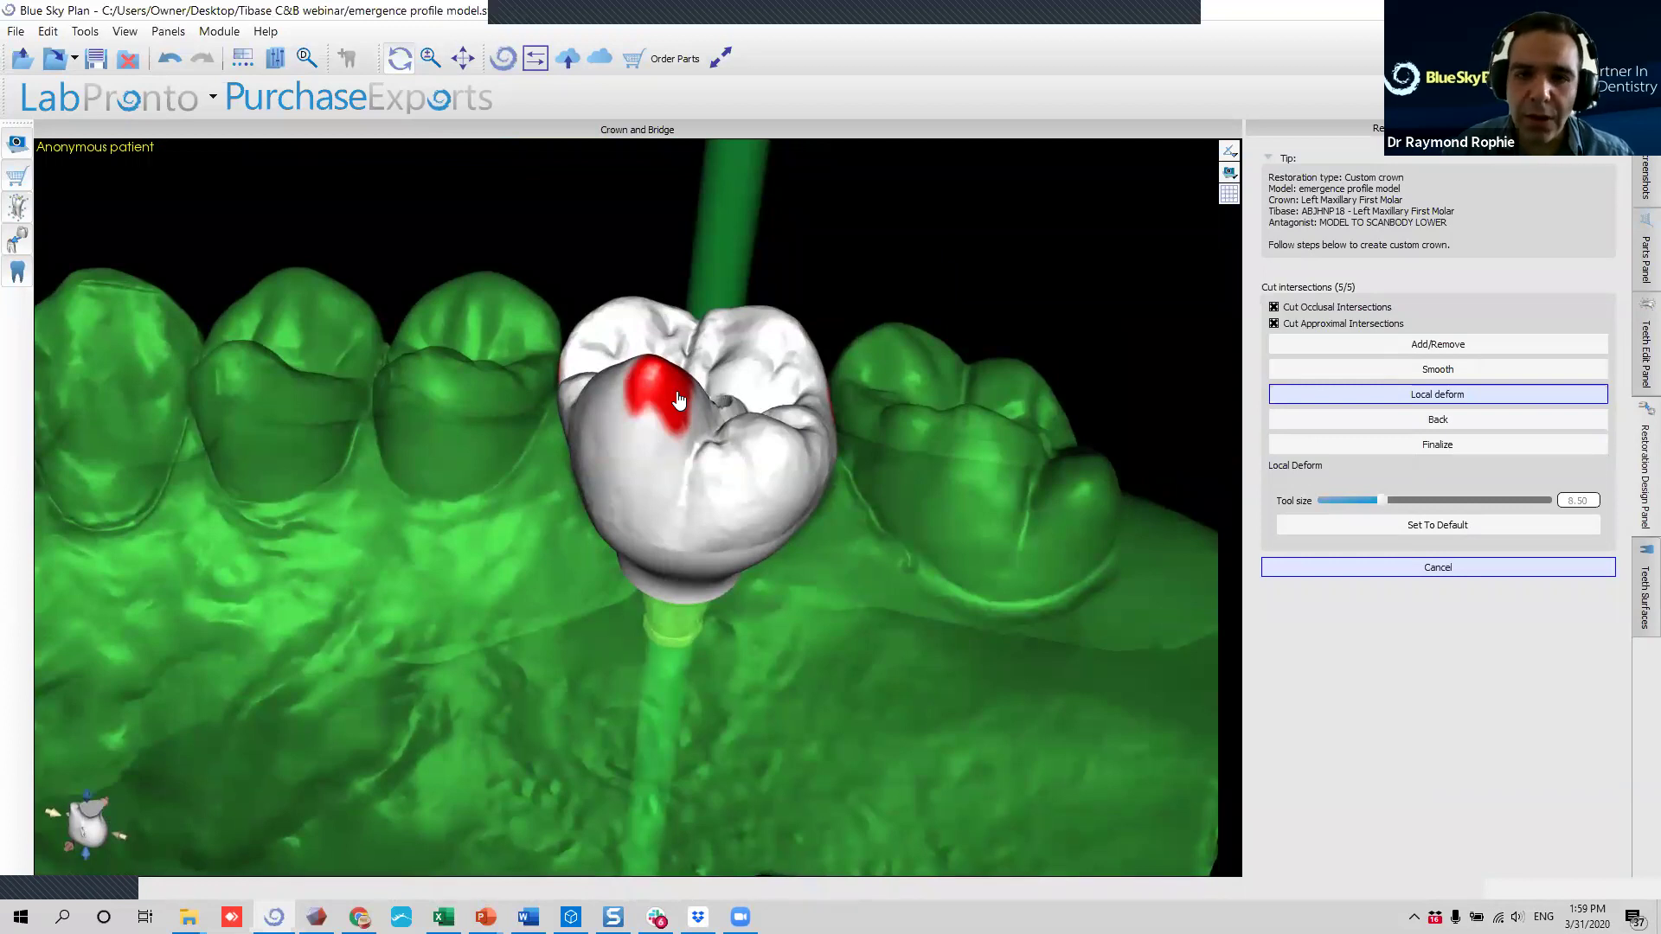
mouse_move(669, 397)
mouse_down()
mouse_move(655, 367)
mouse_move(651, 419)
mouse_up()
Examine the reshaped crown from the palatal, distal and occlusal sides, checking its contacts and screw access hole.
right_drag(526, 514, 605, 458)
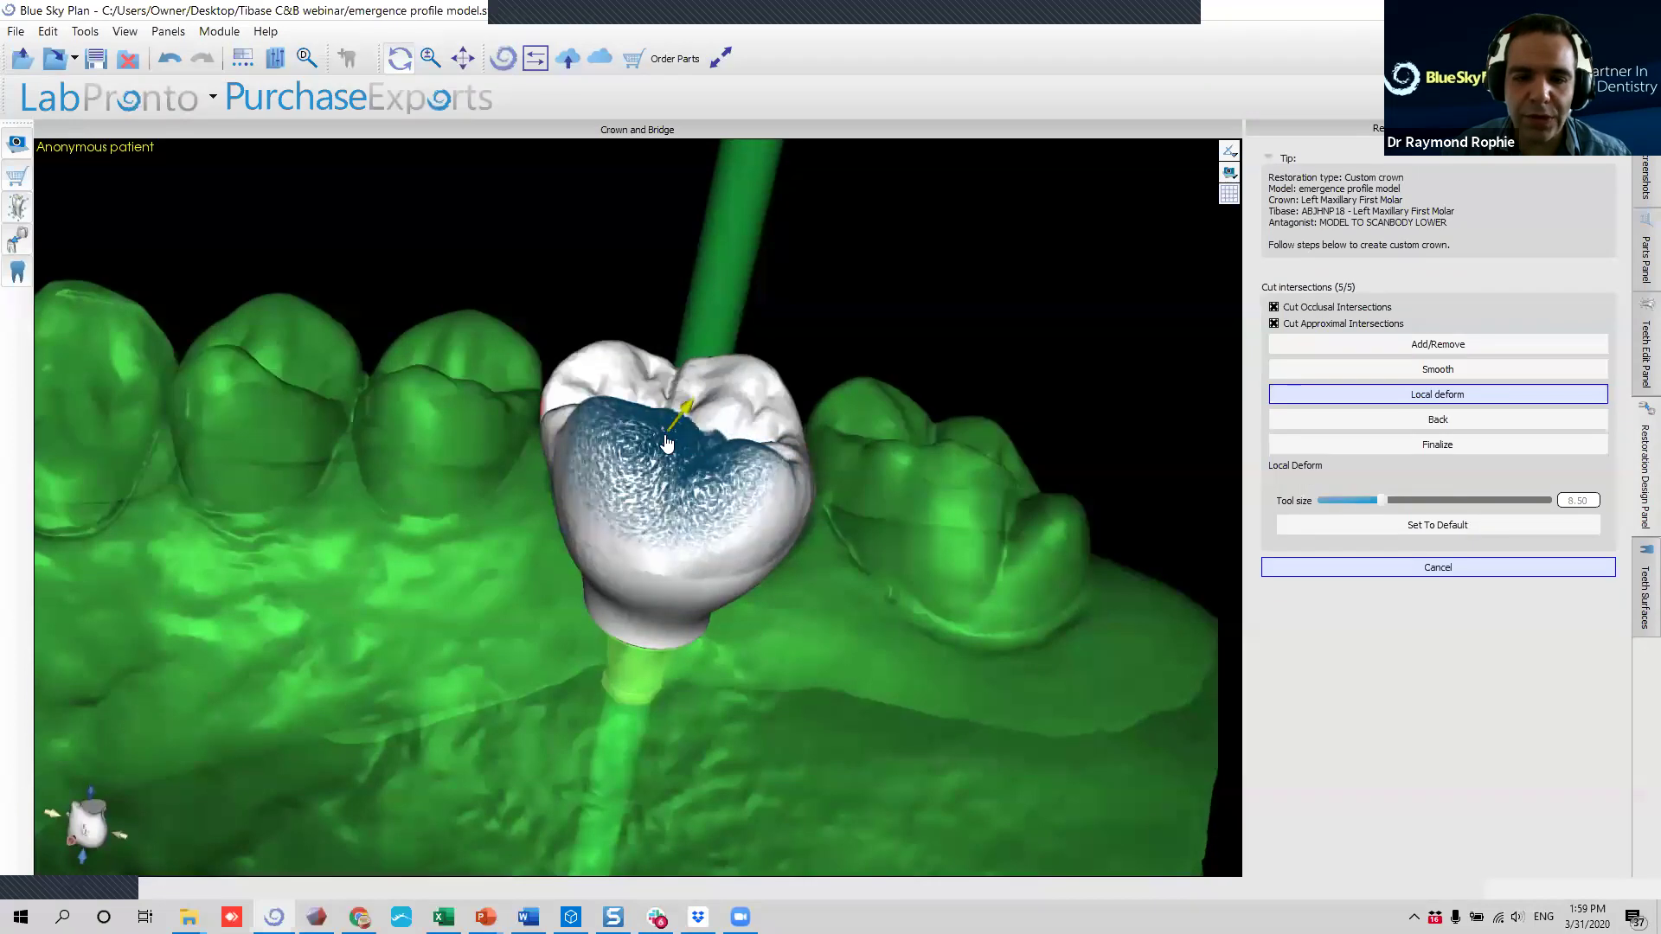
right_drag(463, 623, 854, 688)
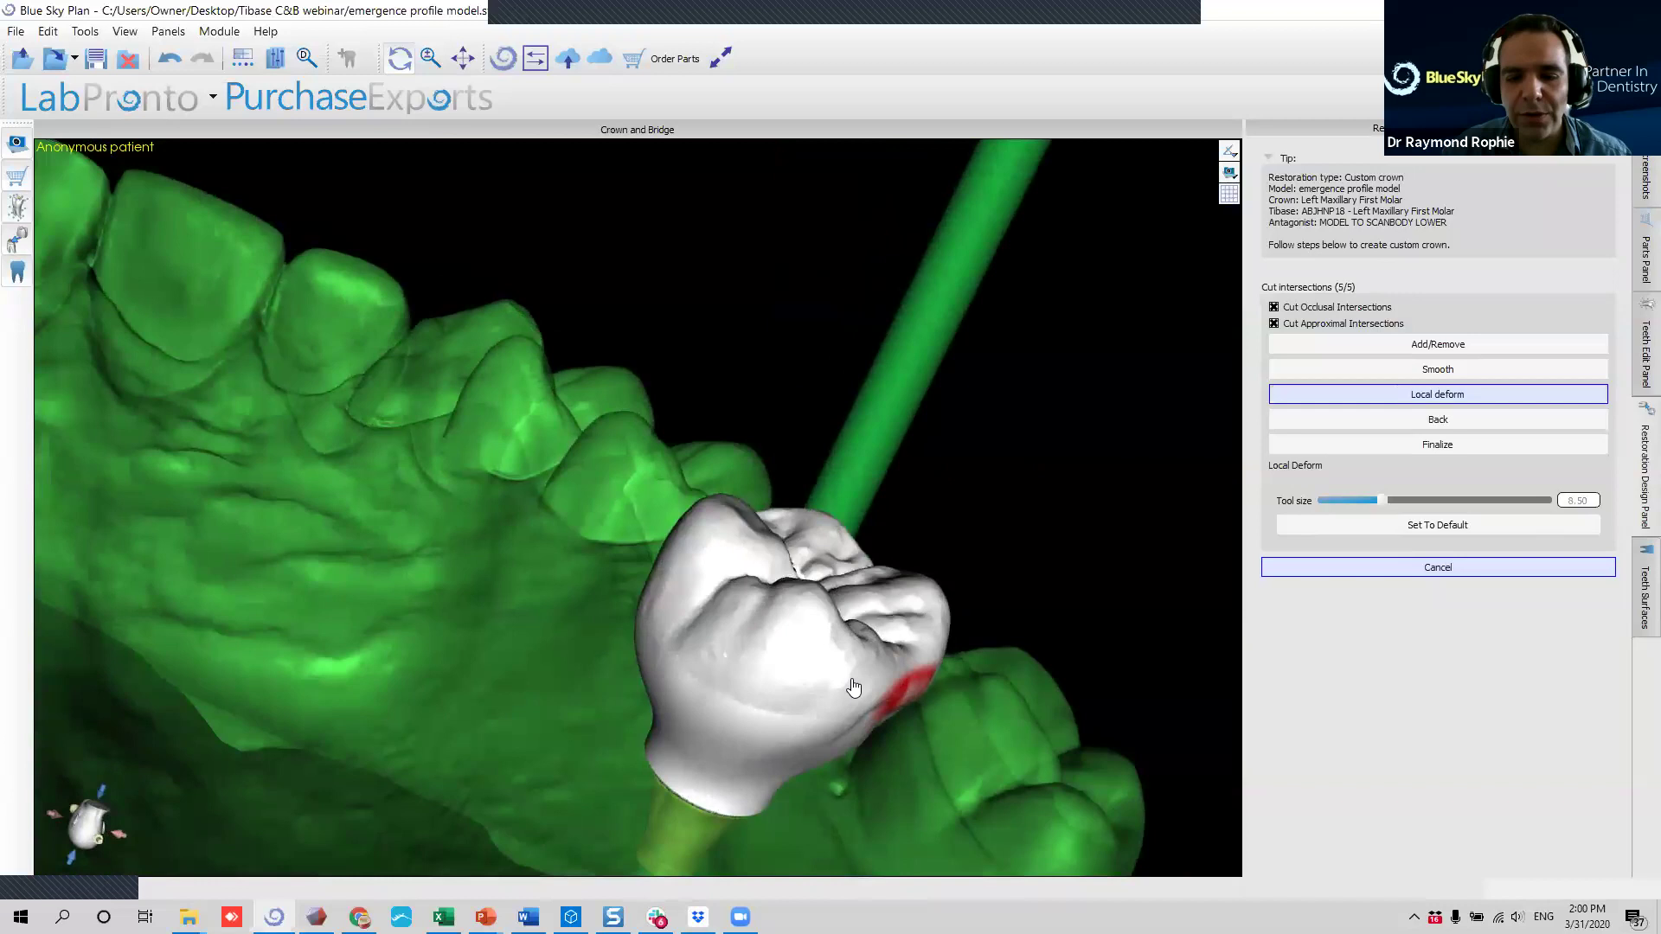
right_drag(1079, 542, 1021, 627)
right_drag(1106, 460, 621, 478)
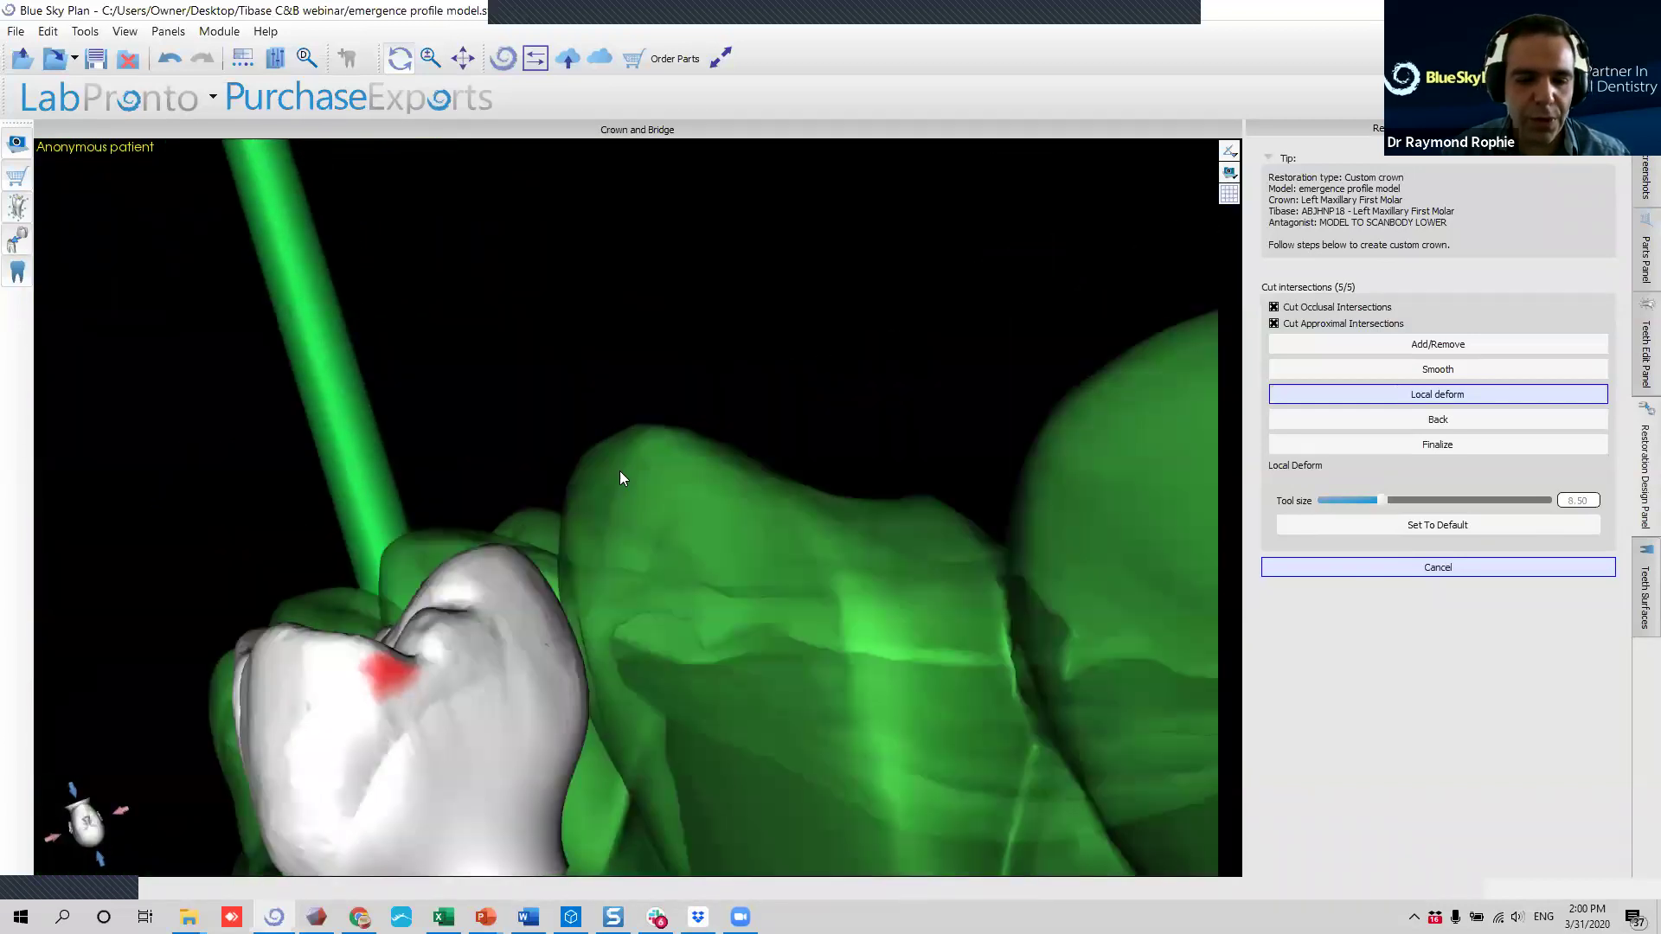
right_drag(437, 687, 917, 679)
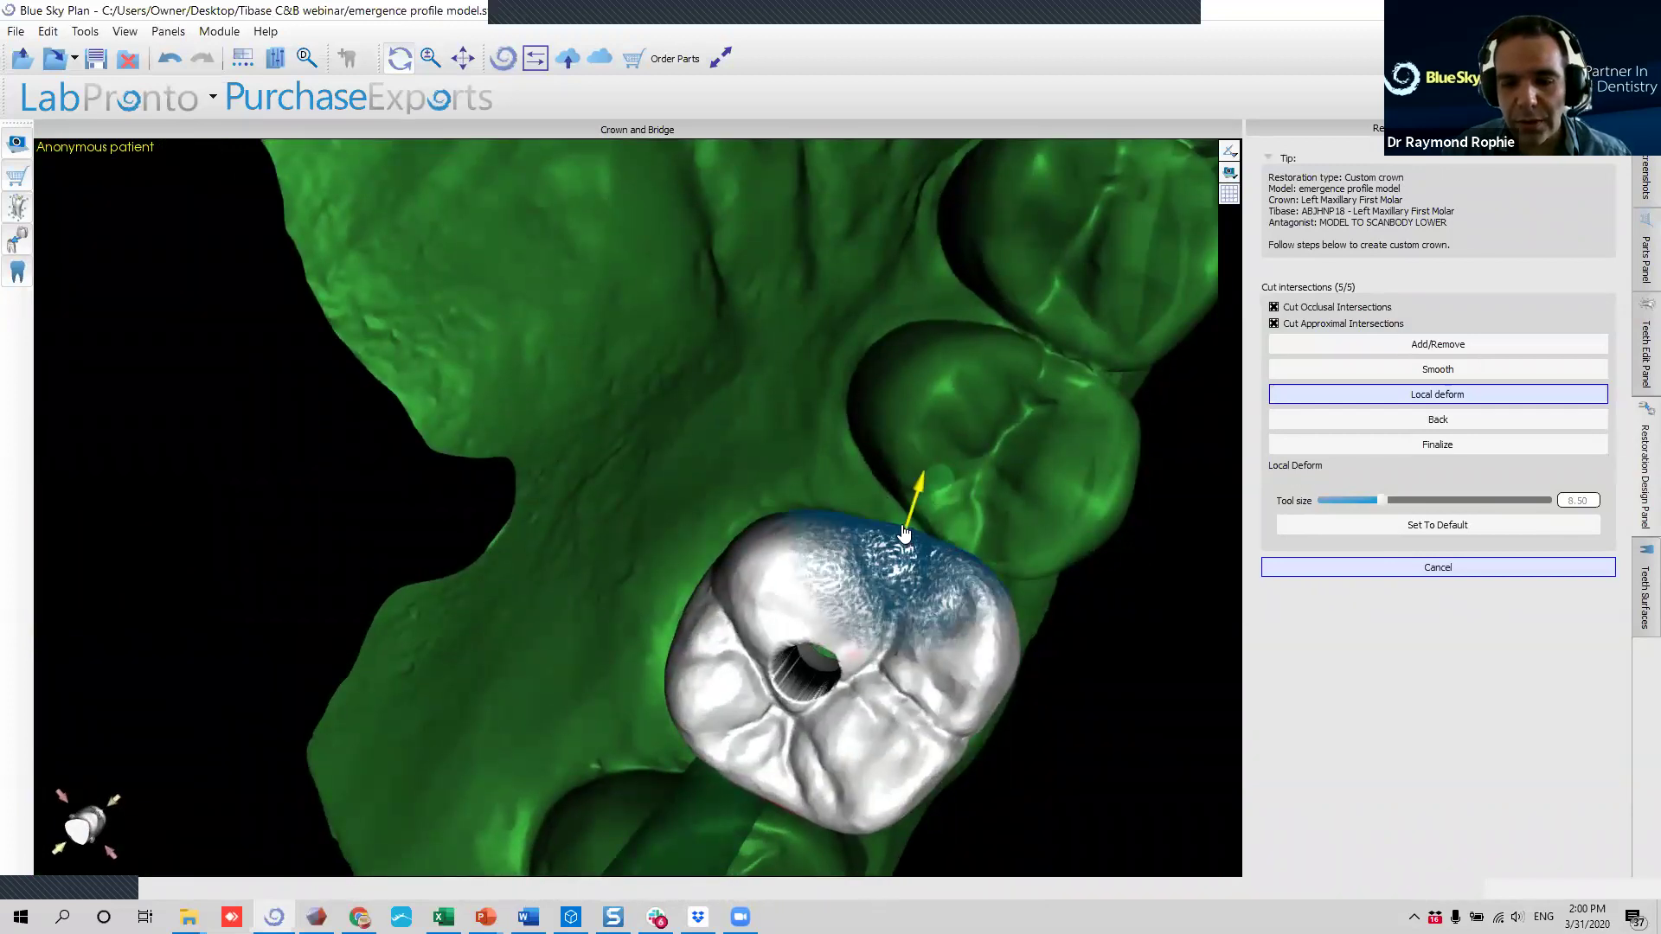
right_drag(995, 692, 1092, 437)
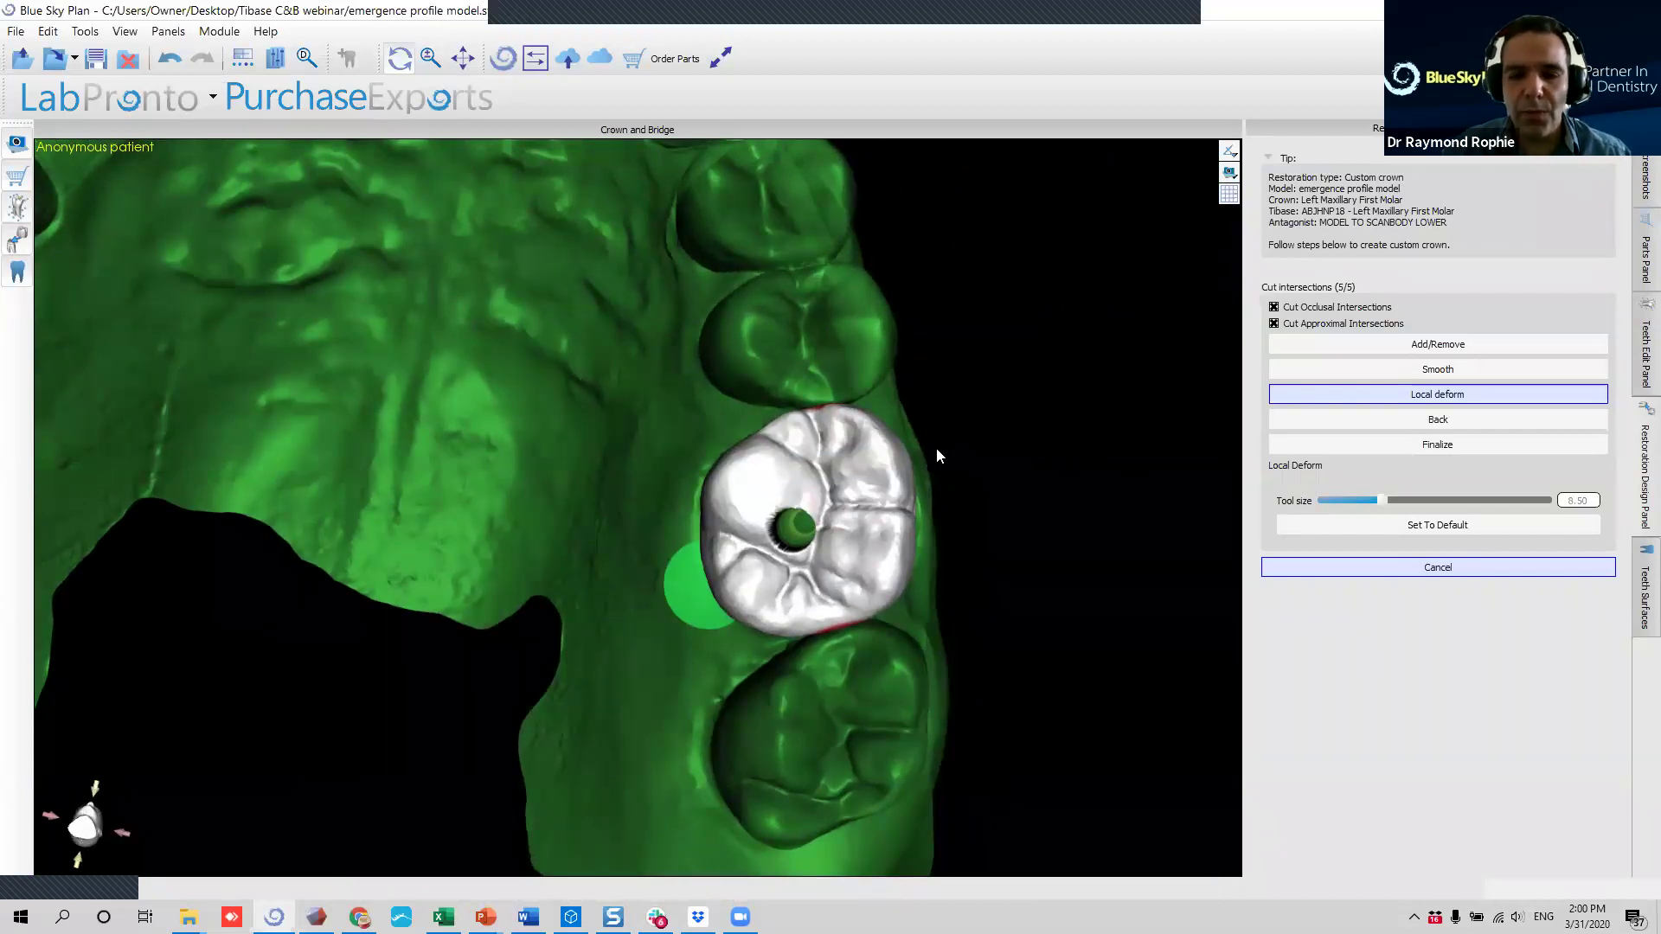
right_drag(721, 713, 852, 571)
scroll(891, 519, up, 6)
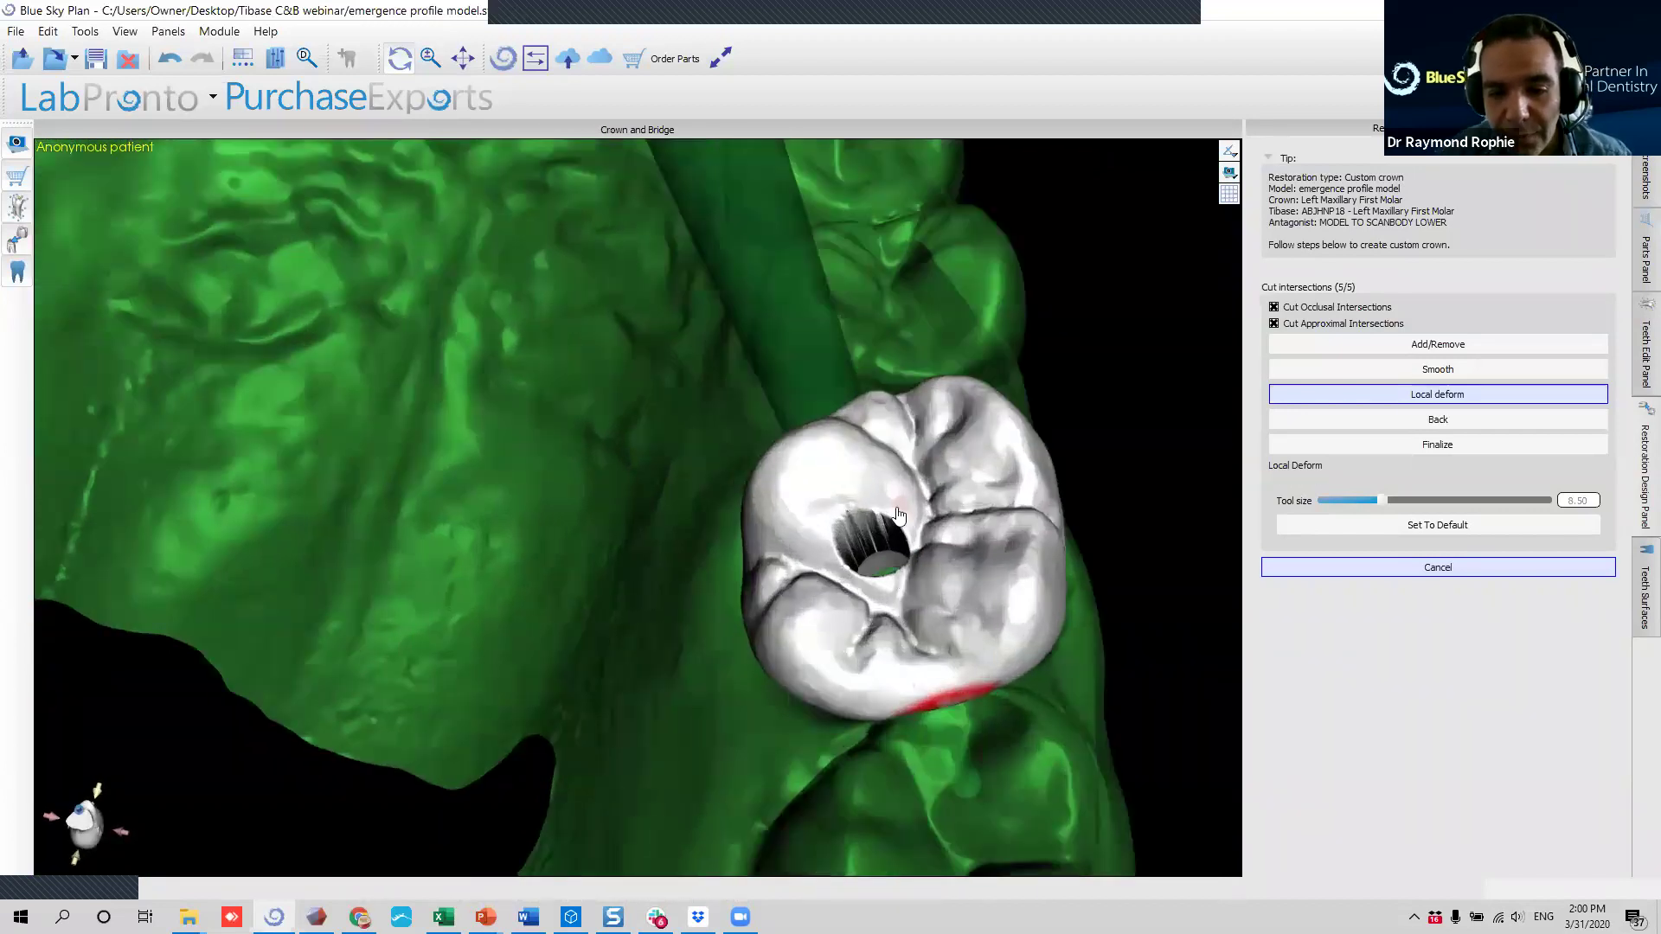
click(1052, 499)
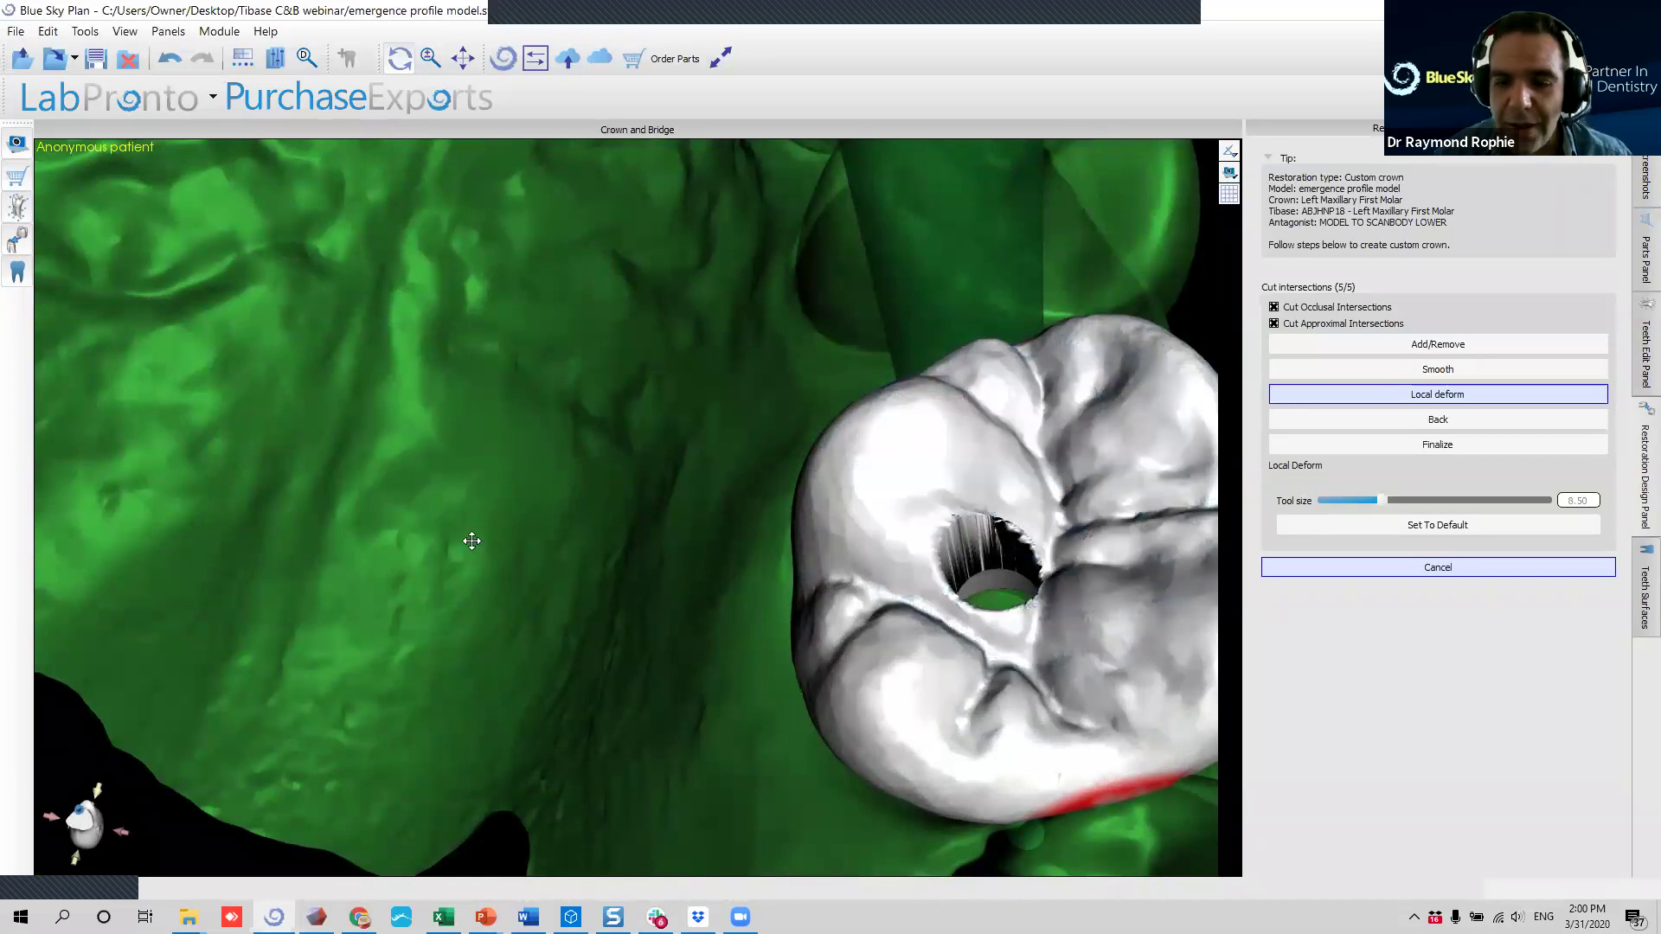
Examine the crown's mesial and distal contact areas from several sides within the arch.
right_drag(472, 541, 596, 384)
scroll(597, 384, down, 6)
right_drag(519, 320, 642, 339)
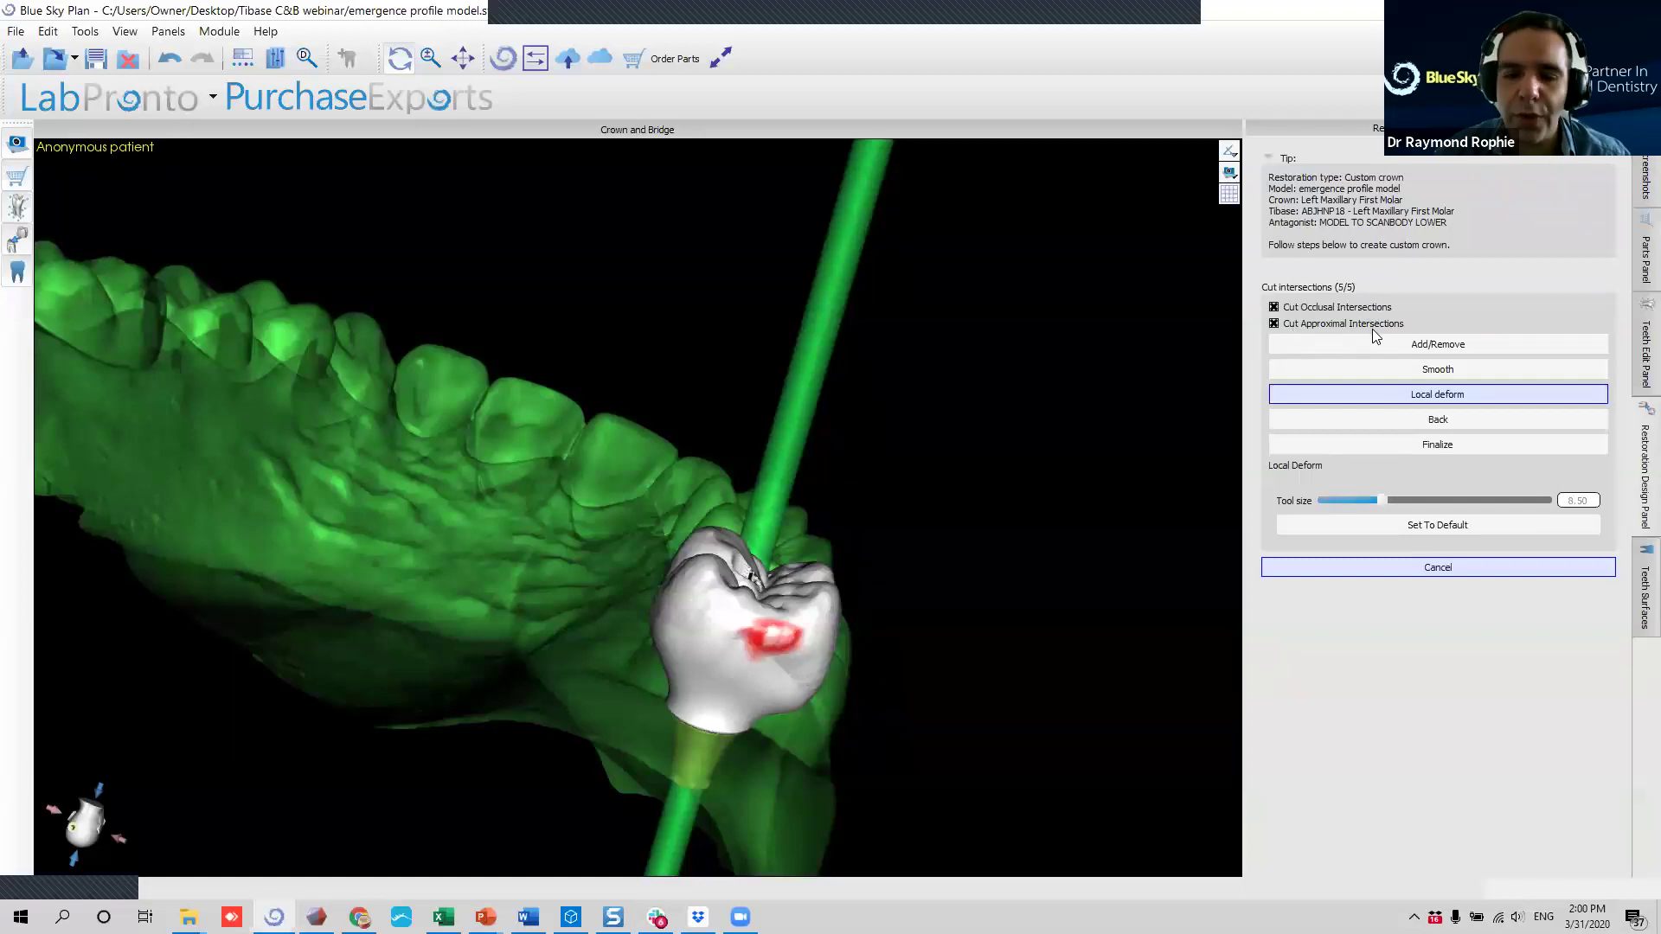
right_drag(1063, 456, 500, 594)
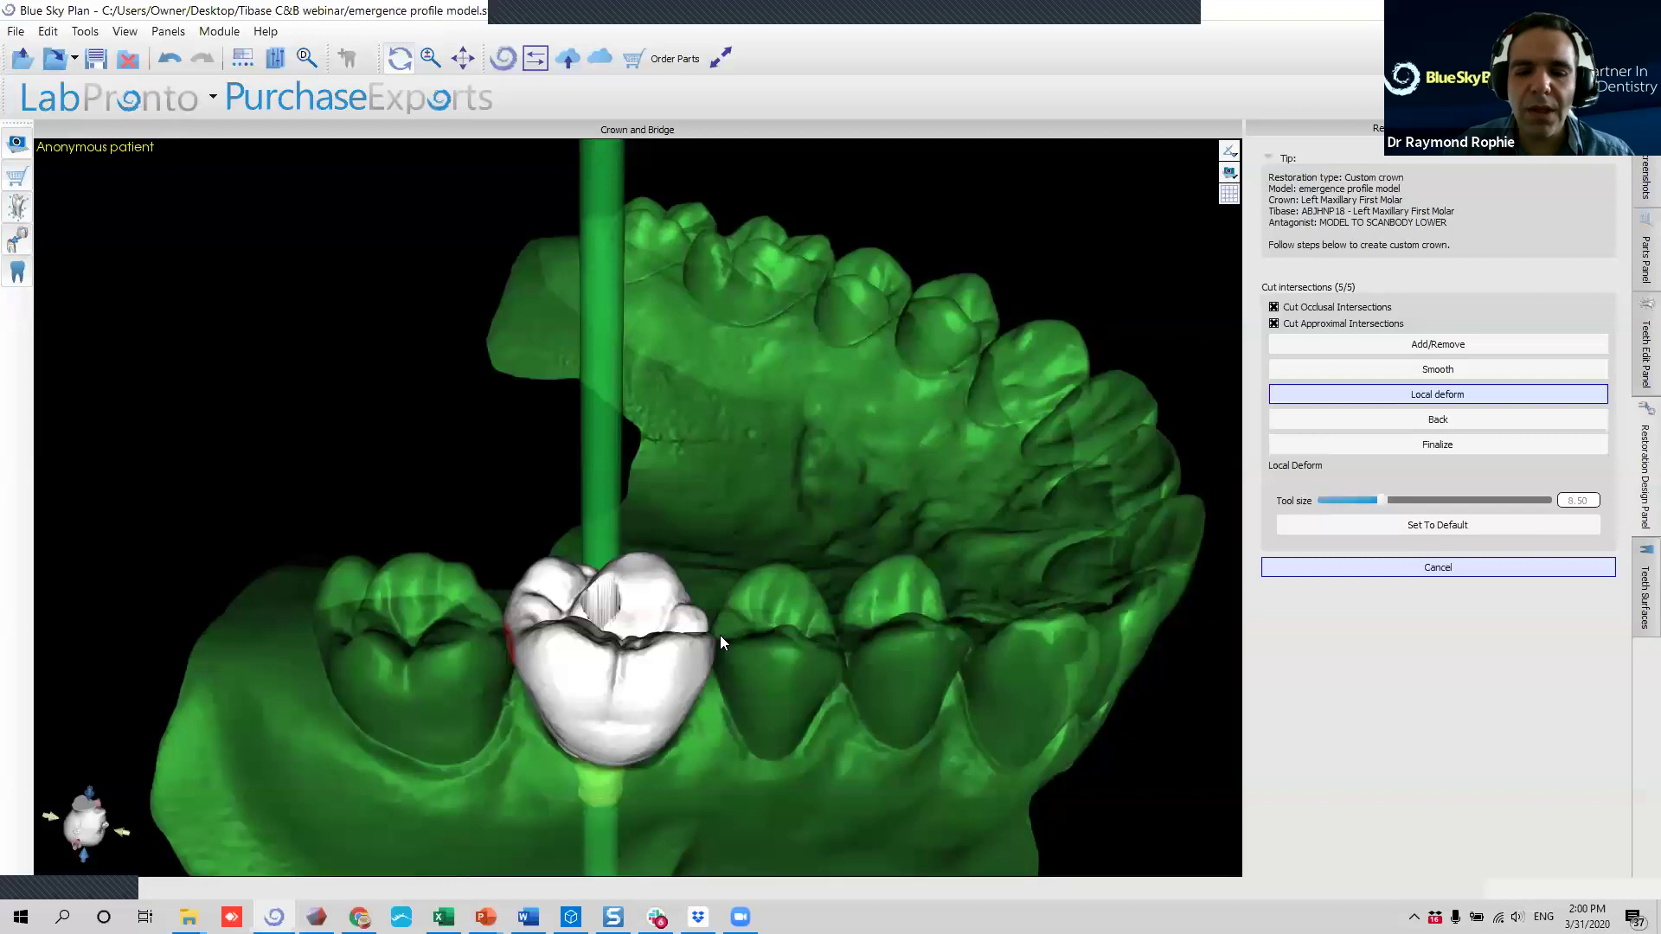
right_drag(768, 704, 681, 550)
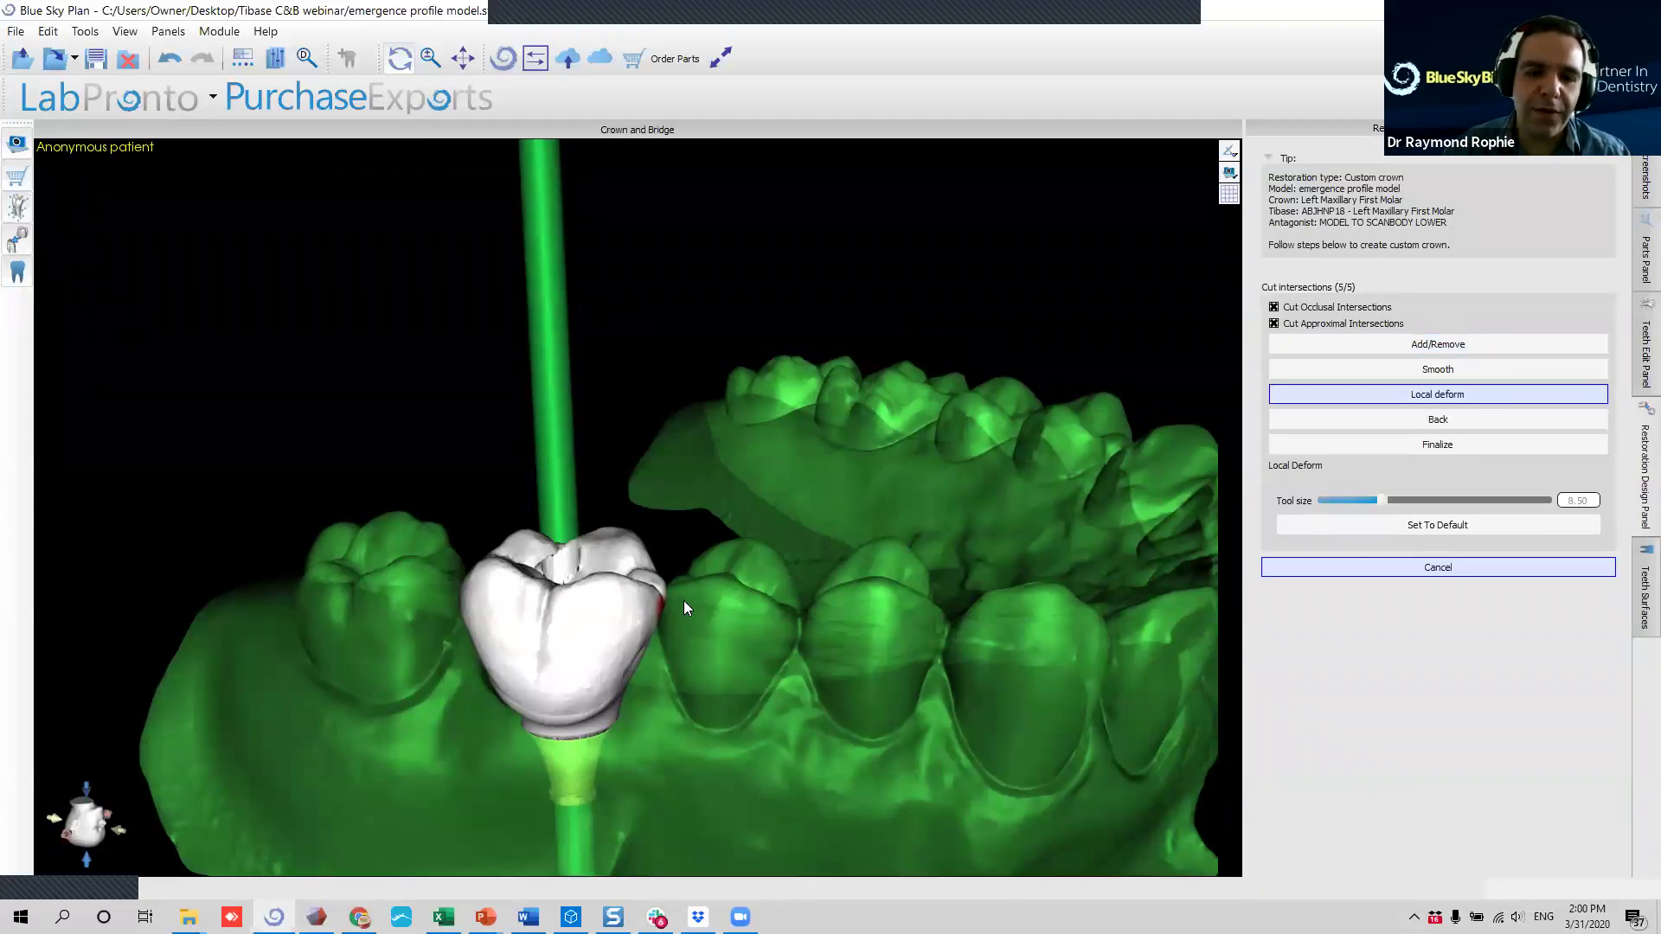
right_drag(684, 609, 648, 627)
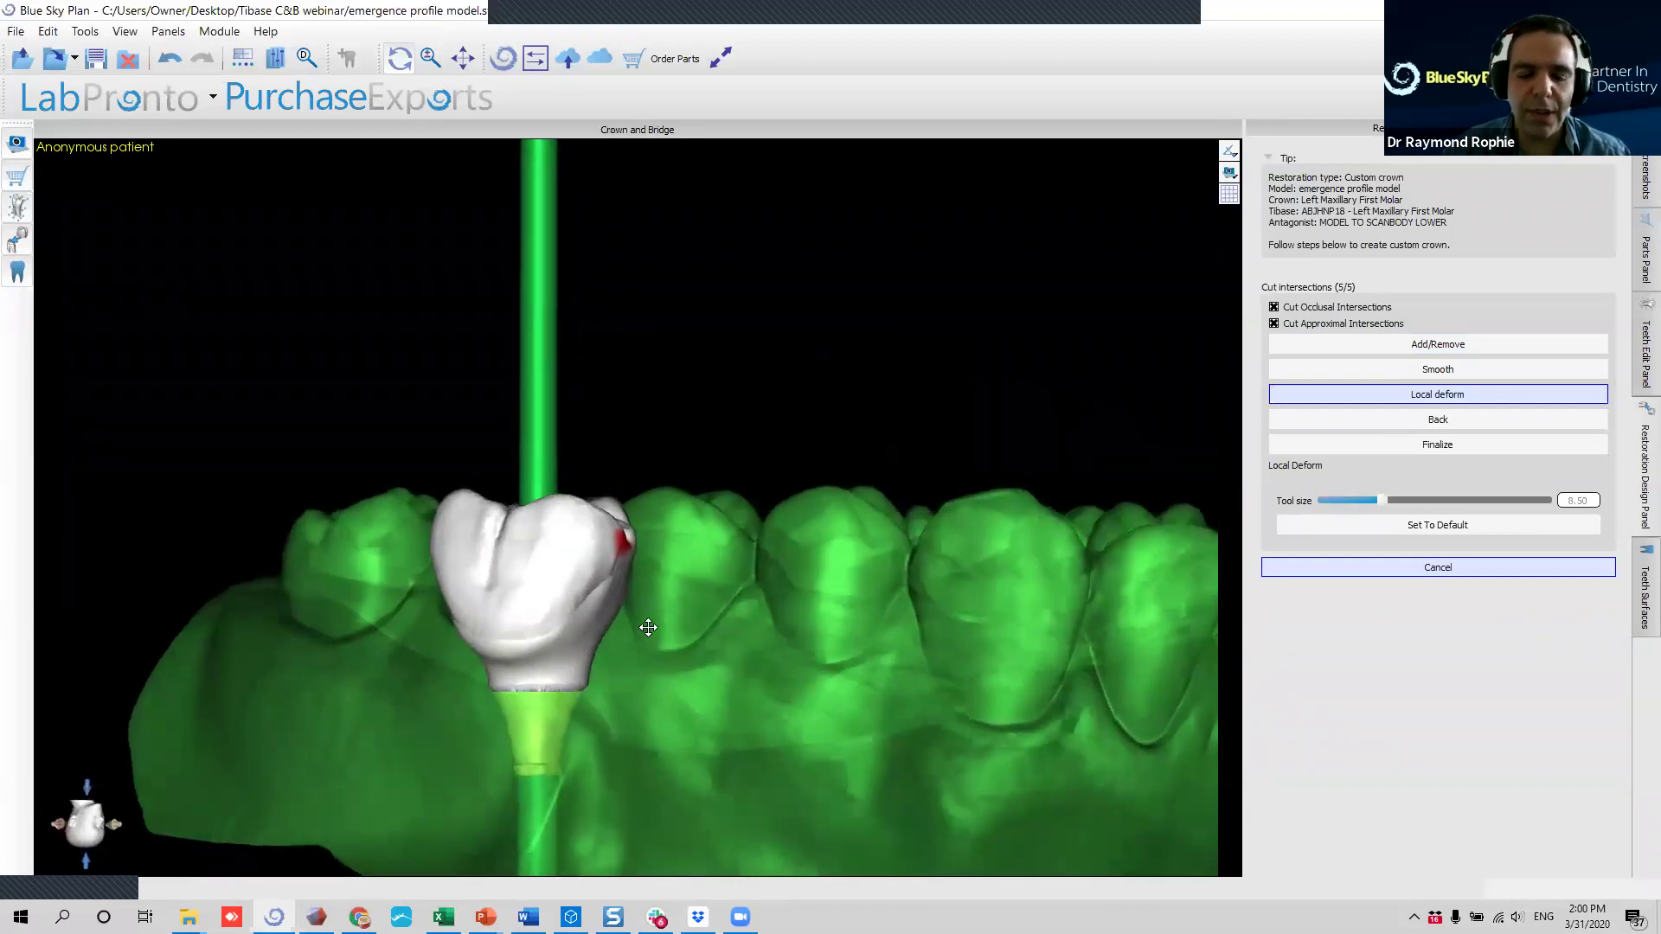
Smooth the crown's side surface below the mesial contact area, using the Smooth tool at size 2.50.
click(1436, 370)
scroll(605, 619, up, 4)
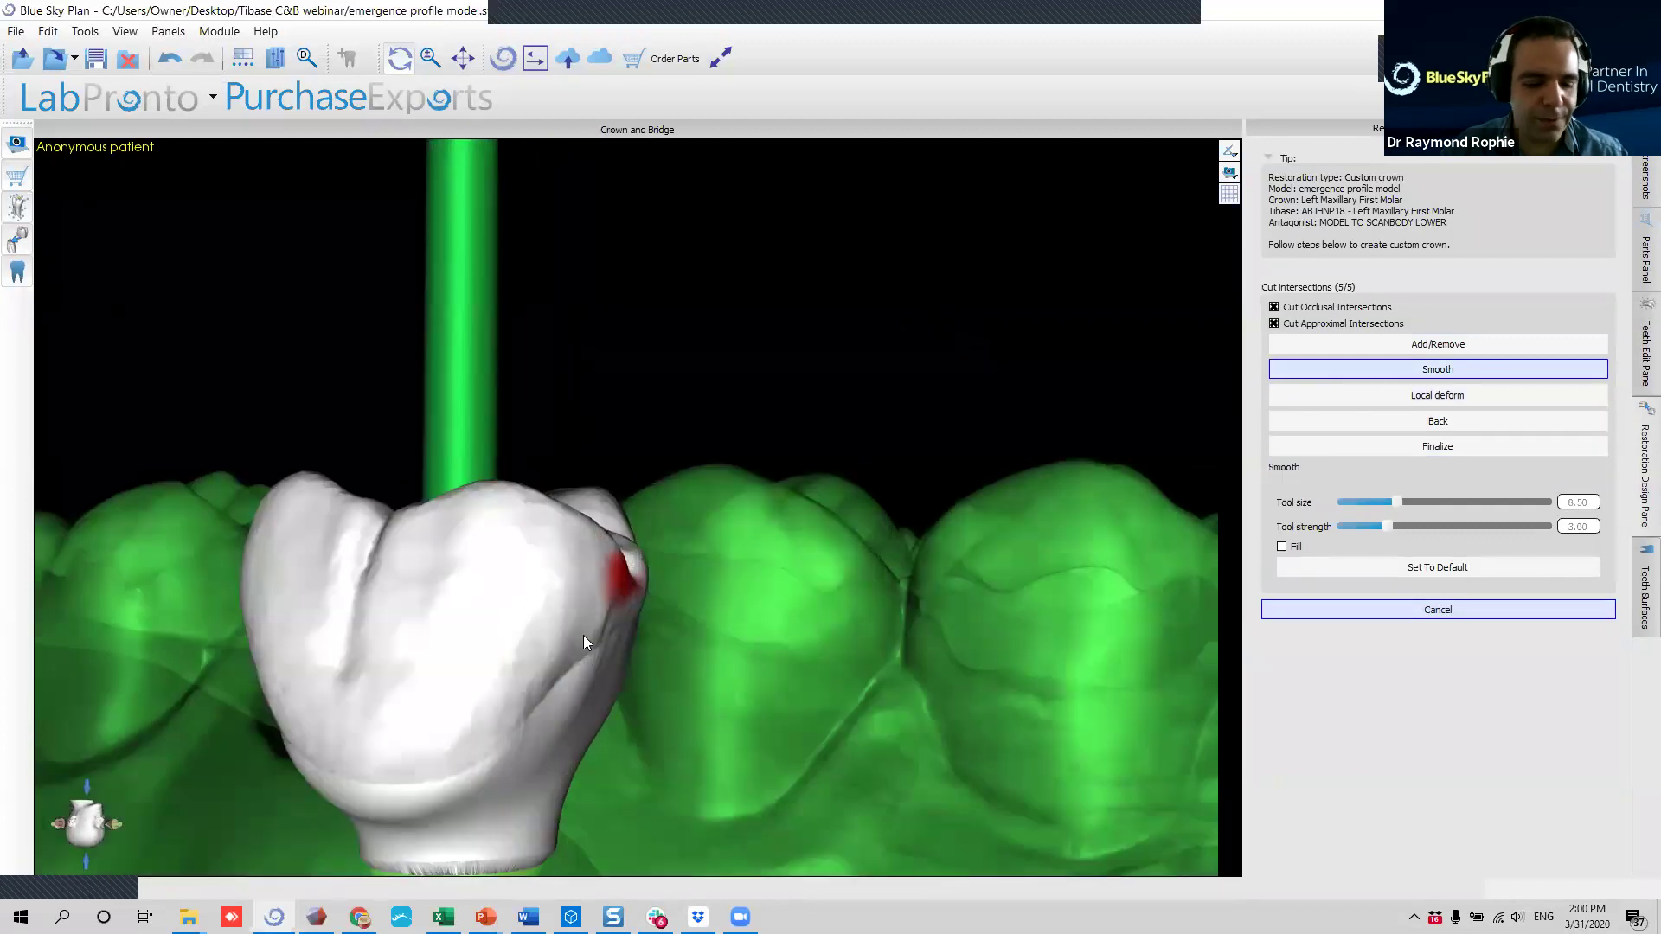
ctrl+scroll(524, 688, down, 8)
ctrl+scroll(519, 683, up, 2)
mouse_move(496, 761)
mouse_down()
mouse_move(342, 771)
mouse_move(301, 752)
mouse_move(371, 771)
mouse_move(549, 686)
mouse_move(610, 684)
mouse_up()
drag(839, 678, 438, 612)
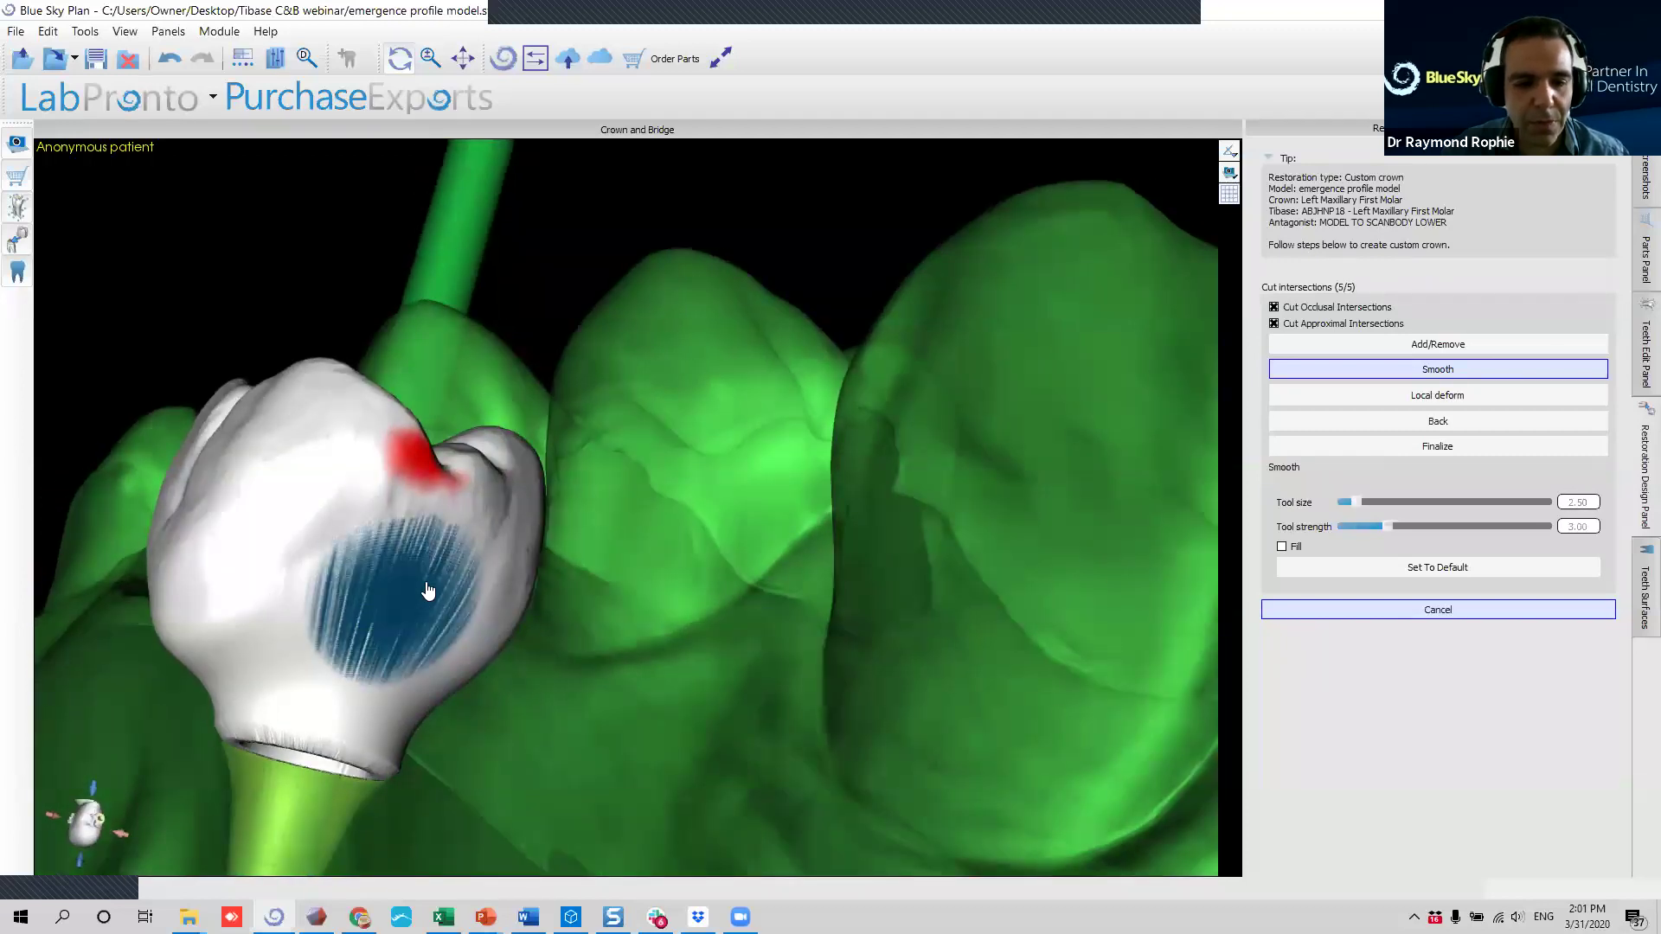
drag(860, 569, 500, 567)
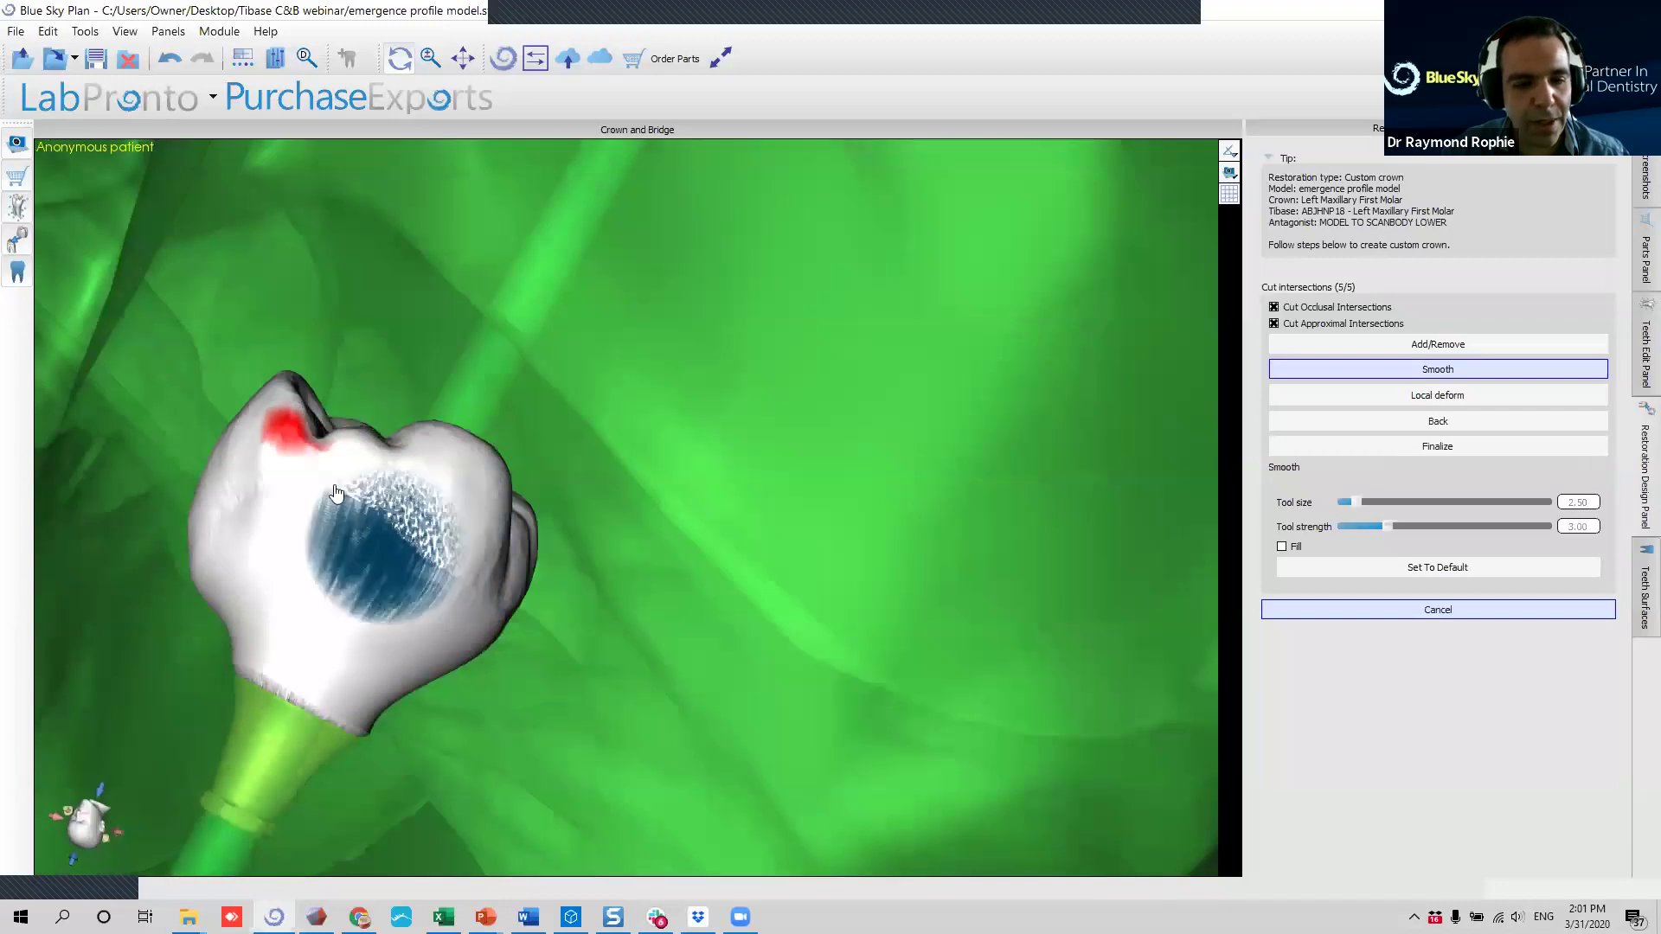
mouse_move(505, 648)
mouse_down()
mouse_move(517, 532)
mouse_move(499, 556)
mouse_up()
Check the smoothed crown from the occlusal and buccal sides, and finalize it.
mouse_move(846, 716)
mouse_down()
mouse_move(831, 692)
mouse_move(785, 771)
mouse_move(880, 760)
mouse_move(901, 783)
mouse_move(871, 777)
mouse_move(974, 781)
mouse_up()
ctrl+scroll(903, 783, down, 2)
mouse_move(1152, 732)
mouse_down()
mouse_move(367, 586)
mouse_move(632, 599)
mouse_up()
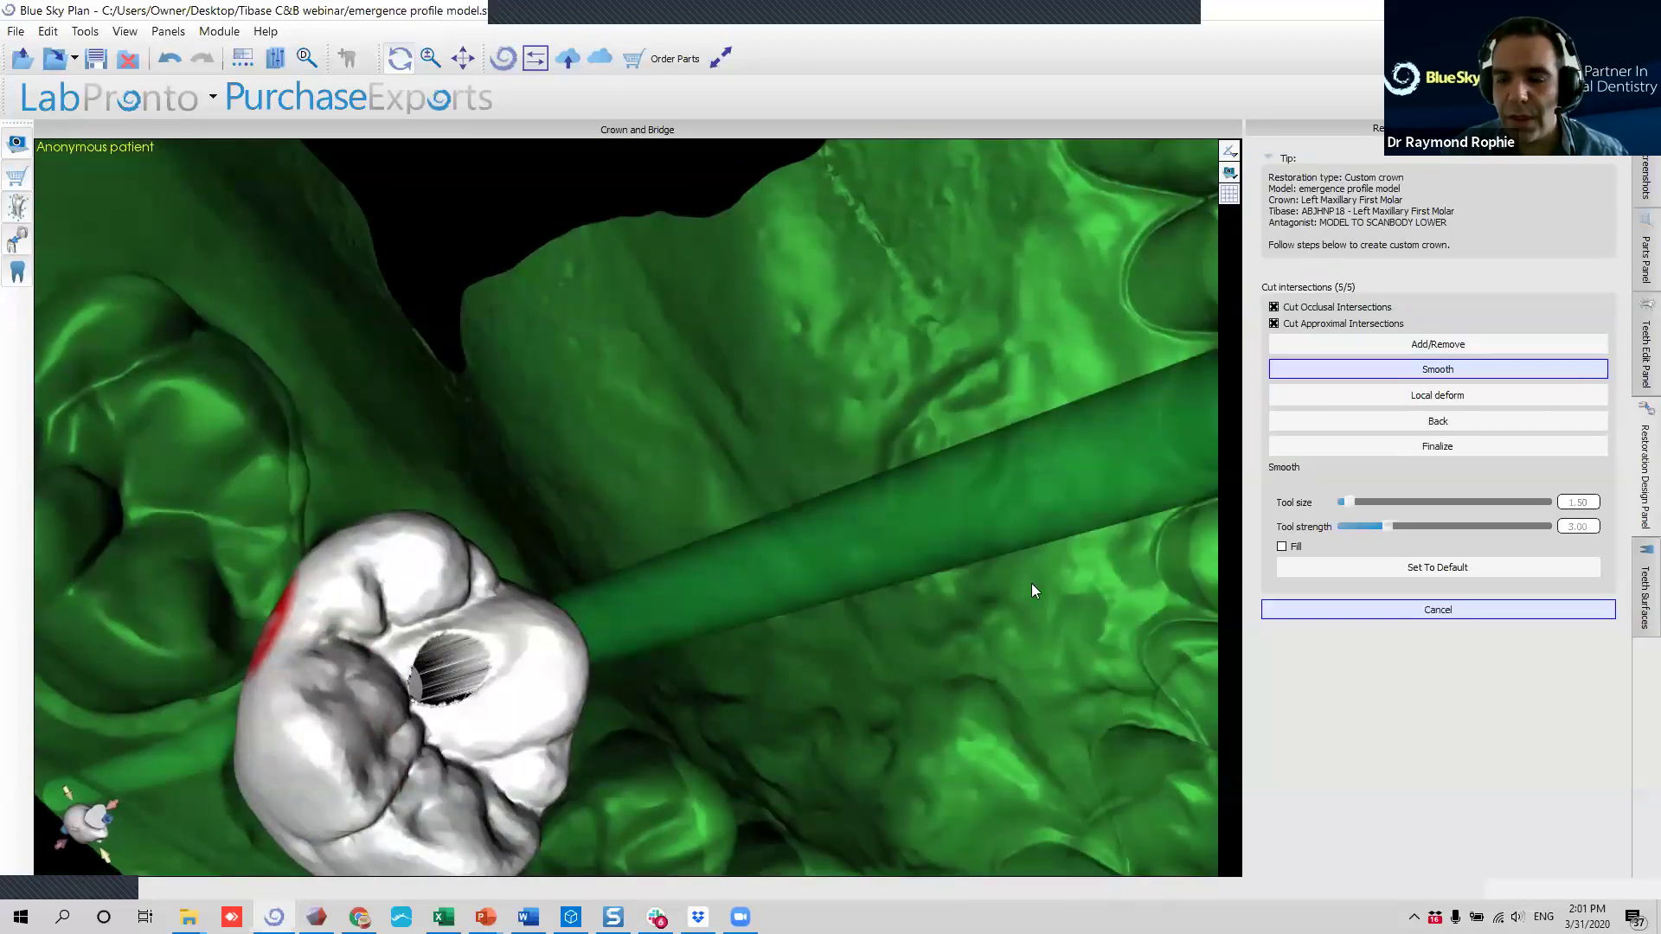
drag(775, 674, 1108, 381)
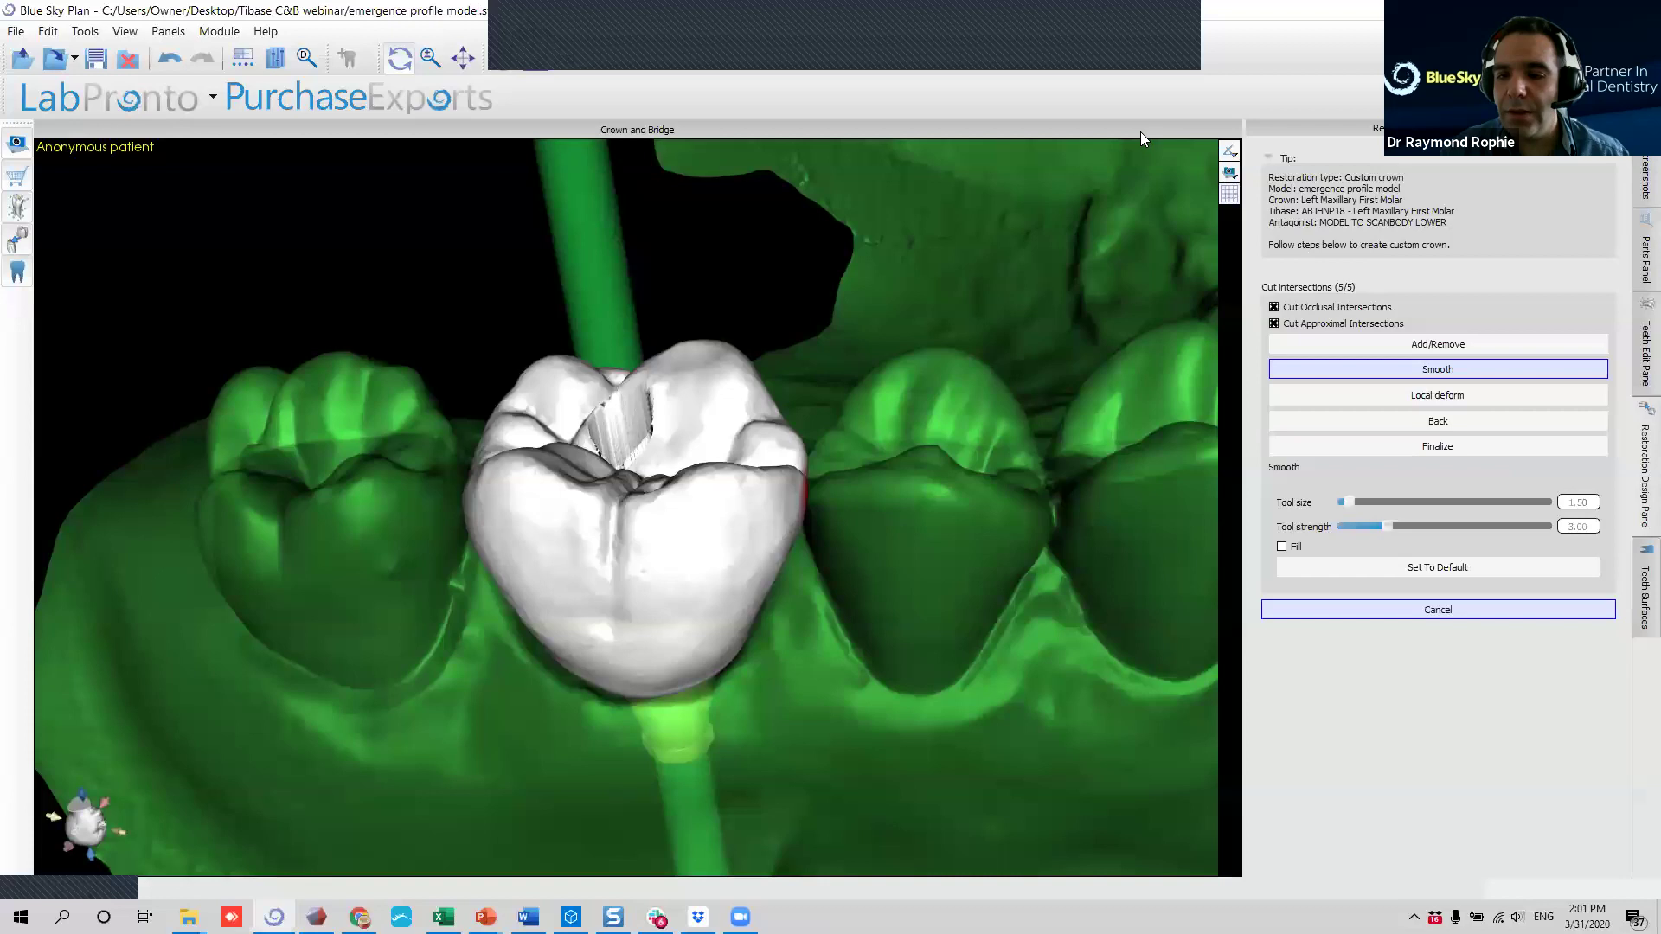
click(1427, 444)
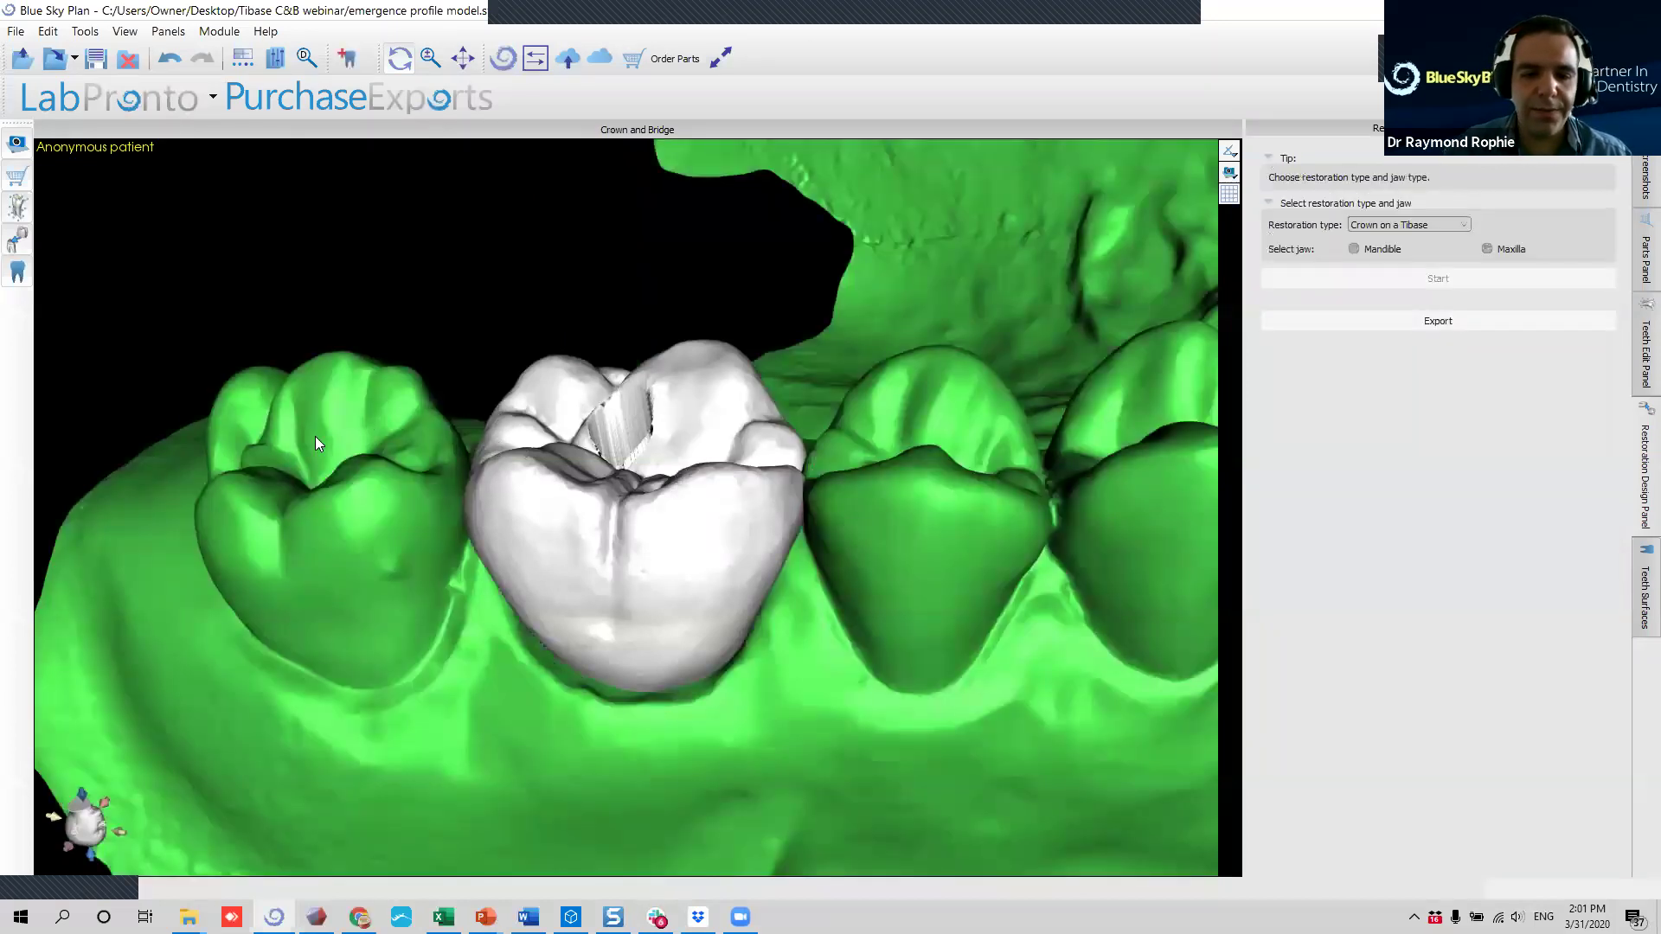
Hide the emergence profile model and inspect the finished custom crown's approximal contact surfaces.
drag(313, 438, 669, 413)
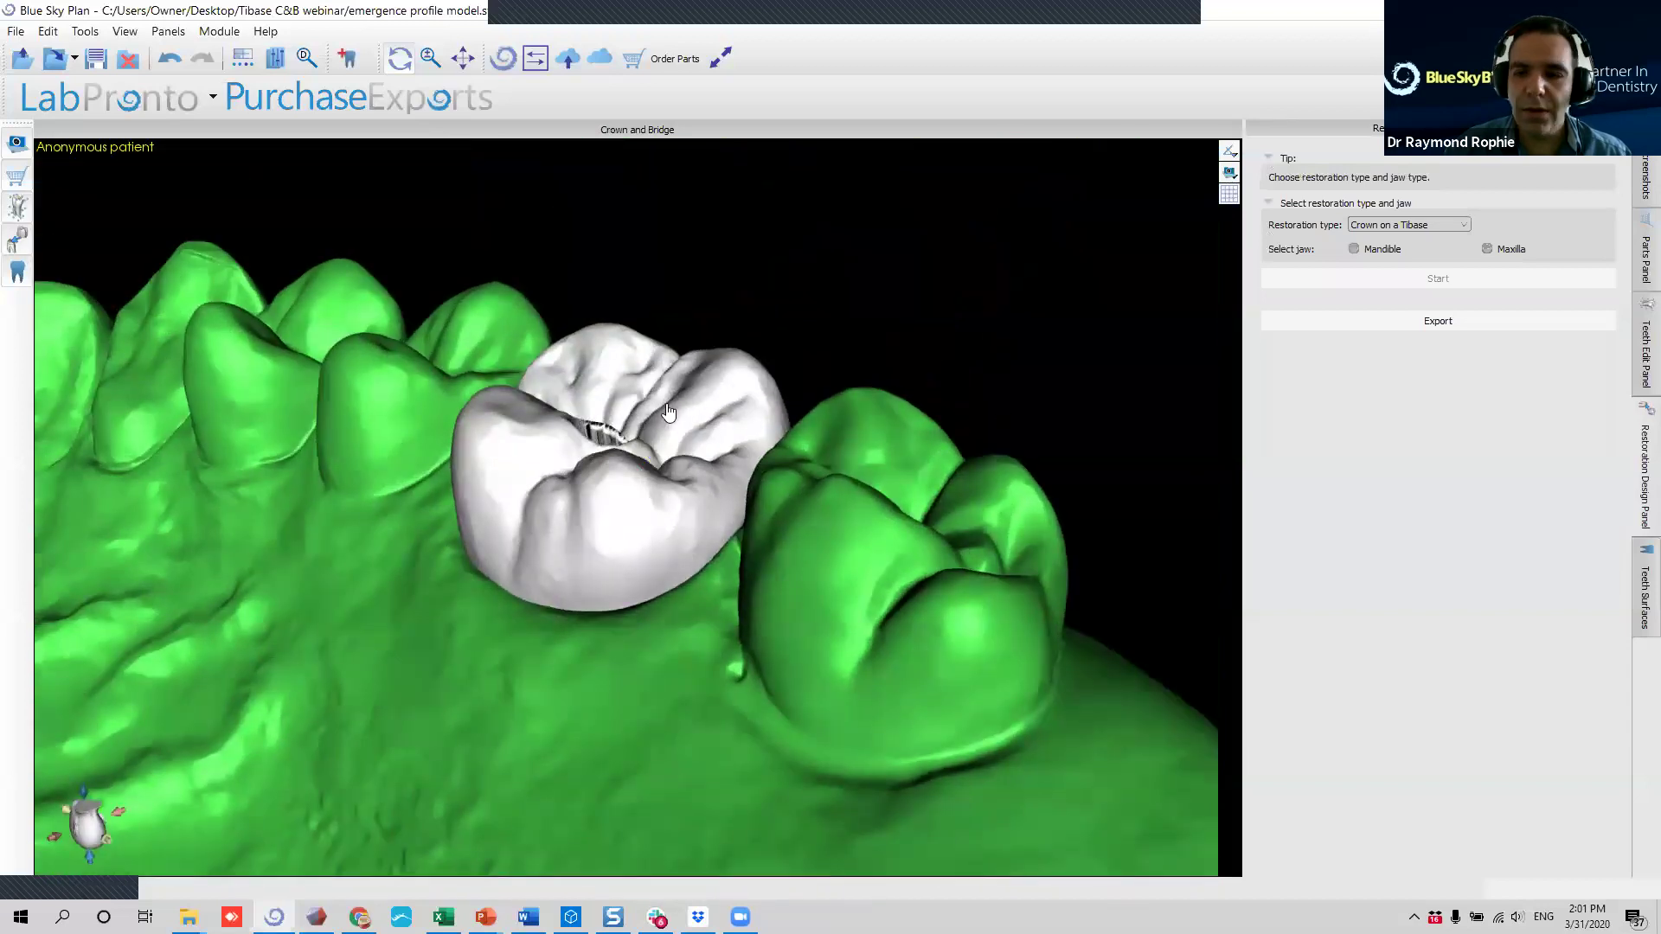
drag(358, 517, 619, 433)
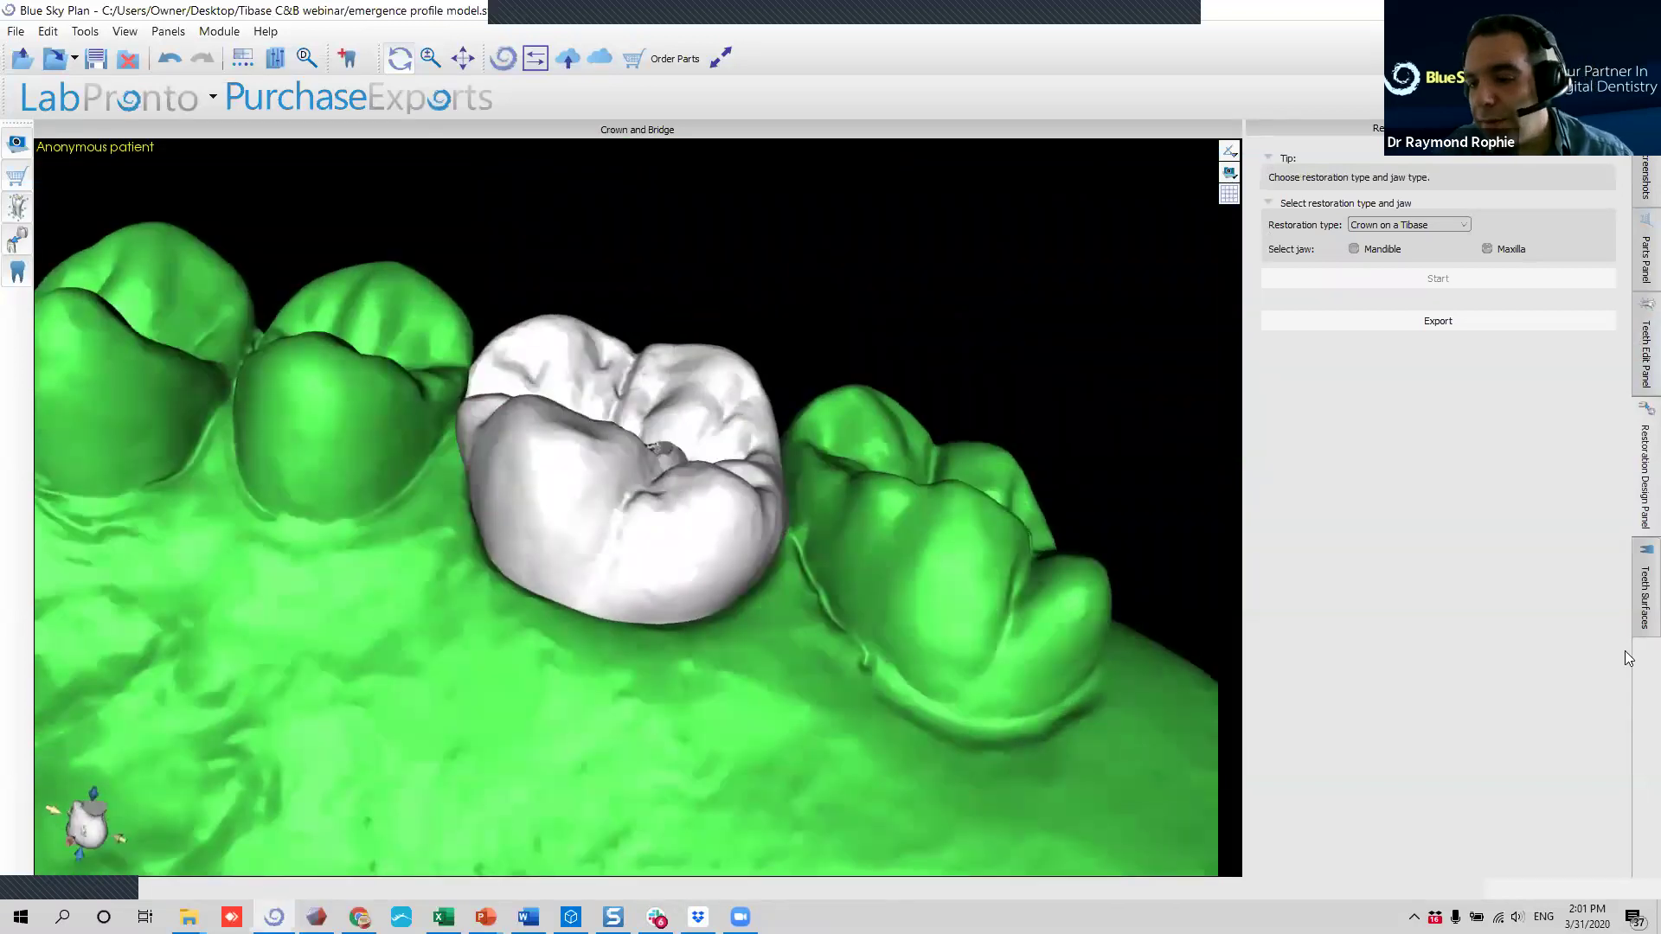
click(1645, 597)
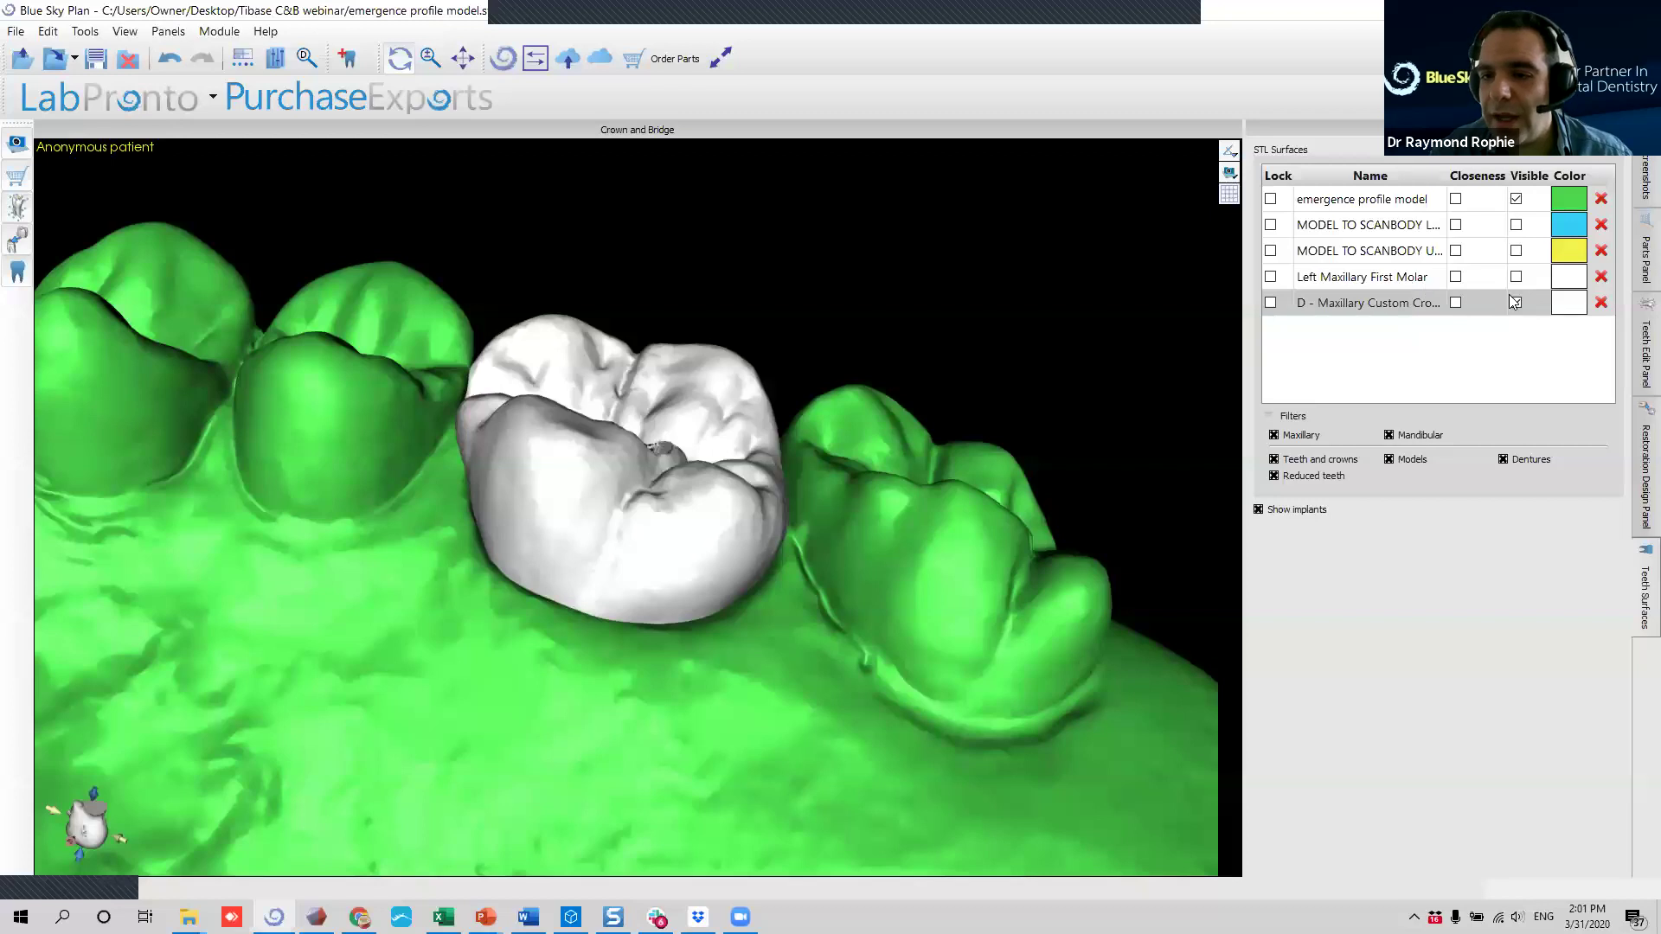
click(1517, 202)
drag(841, 662, 796, 402)
scroll(901, 506, up, 5)
scroll(900, 506, down, 5)
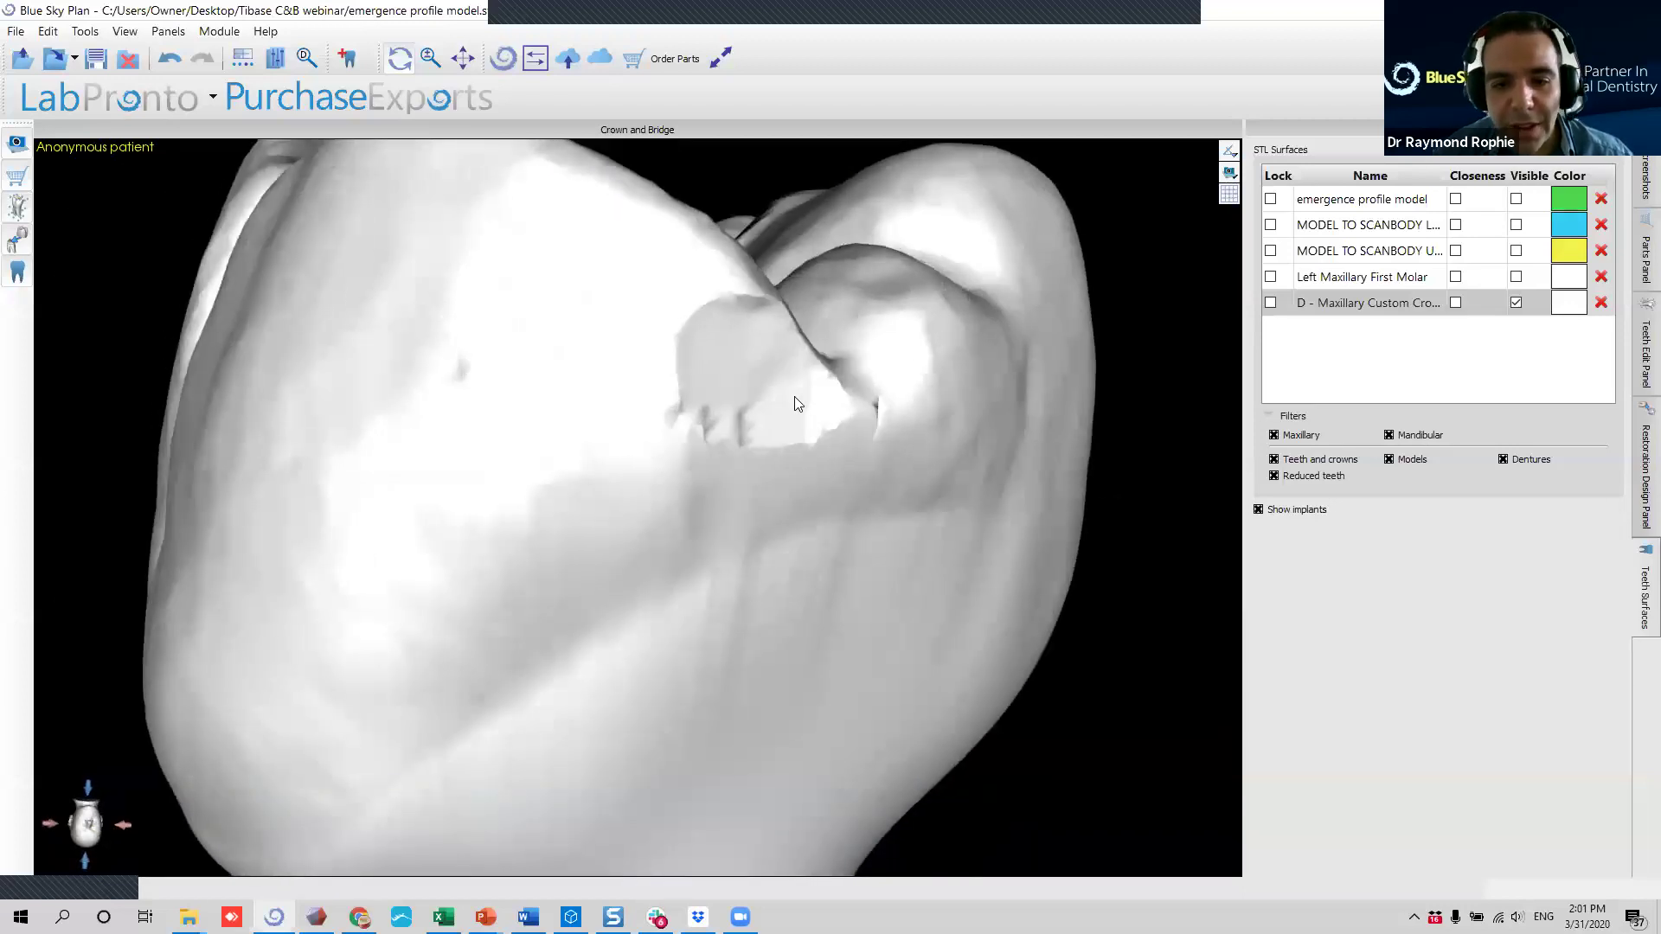
drag(718, 503, 1040, 509)
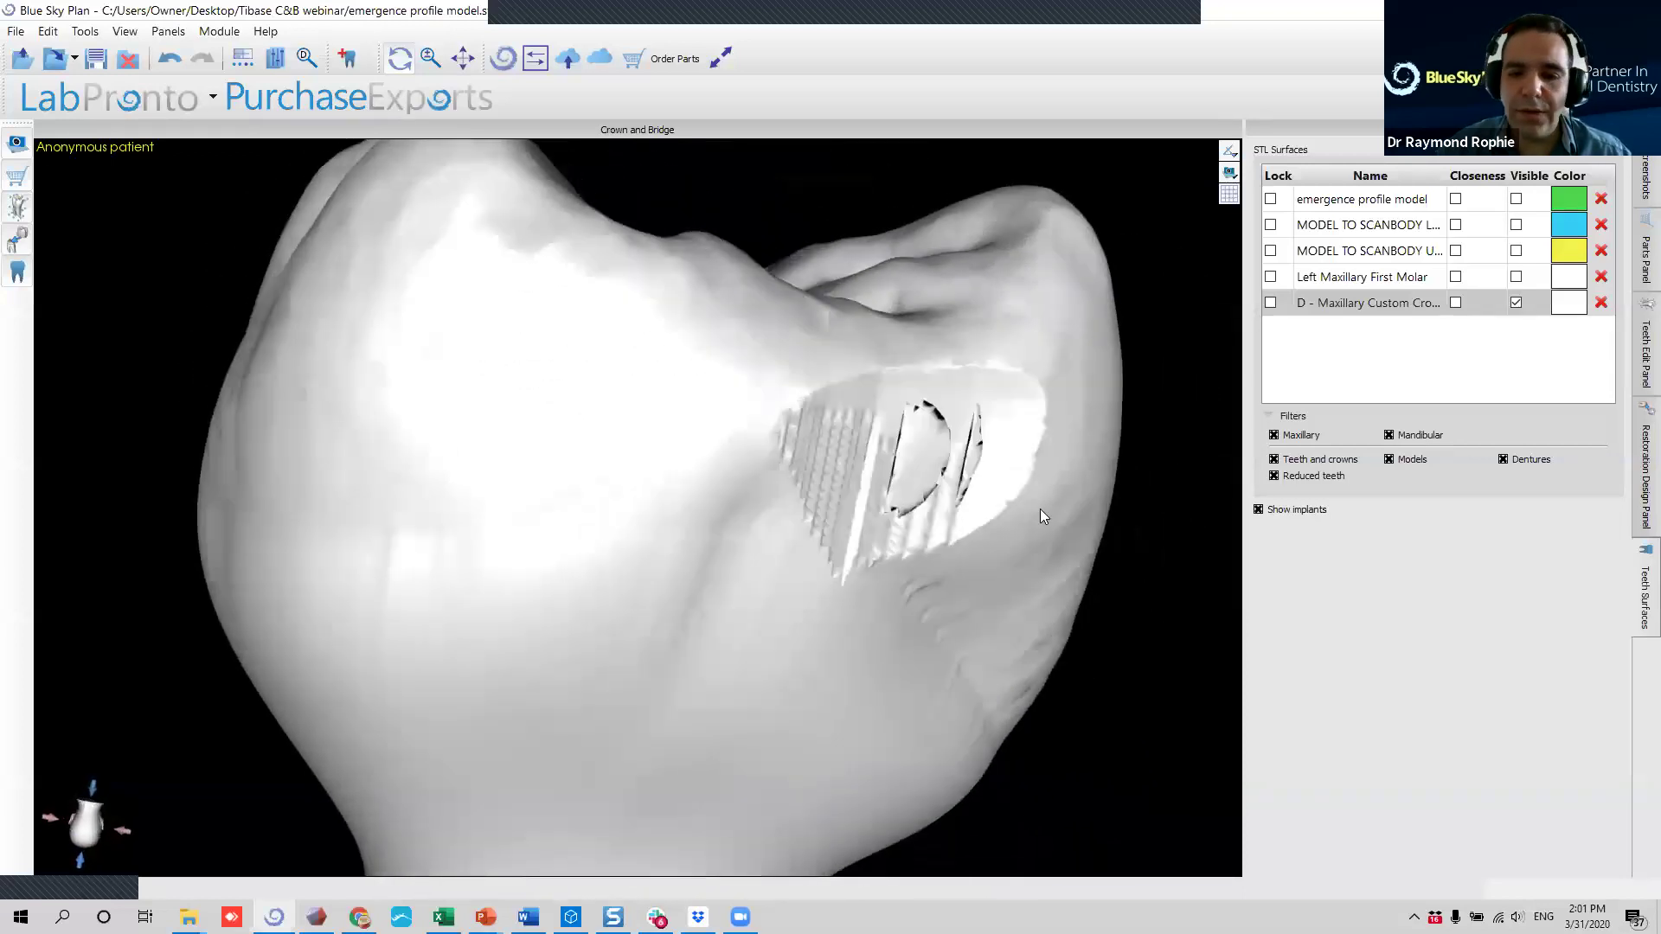
Activate Smooth for the custom crown and set its tool size to 1.50 for the ridged contact area.
click(1637, 346)
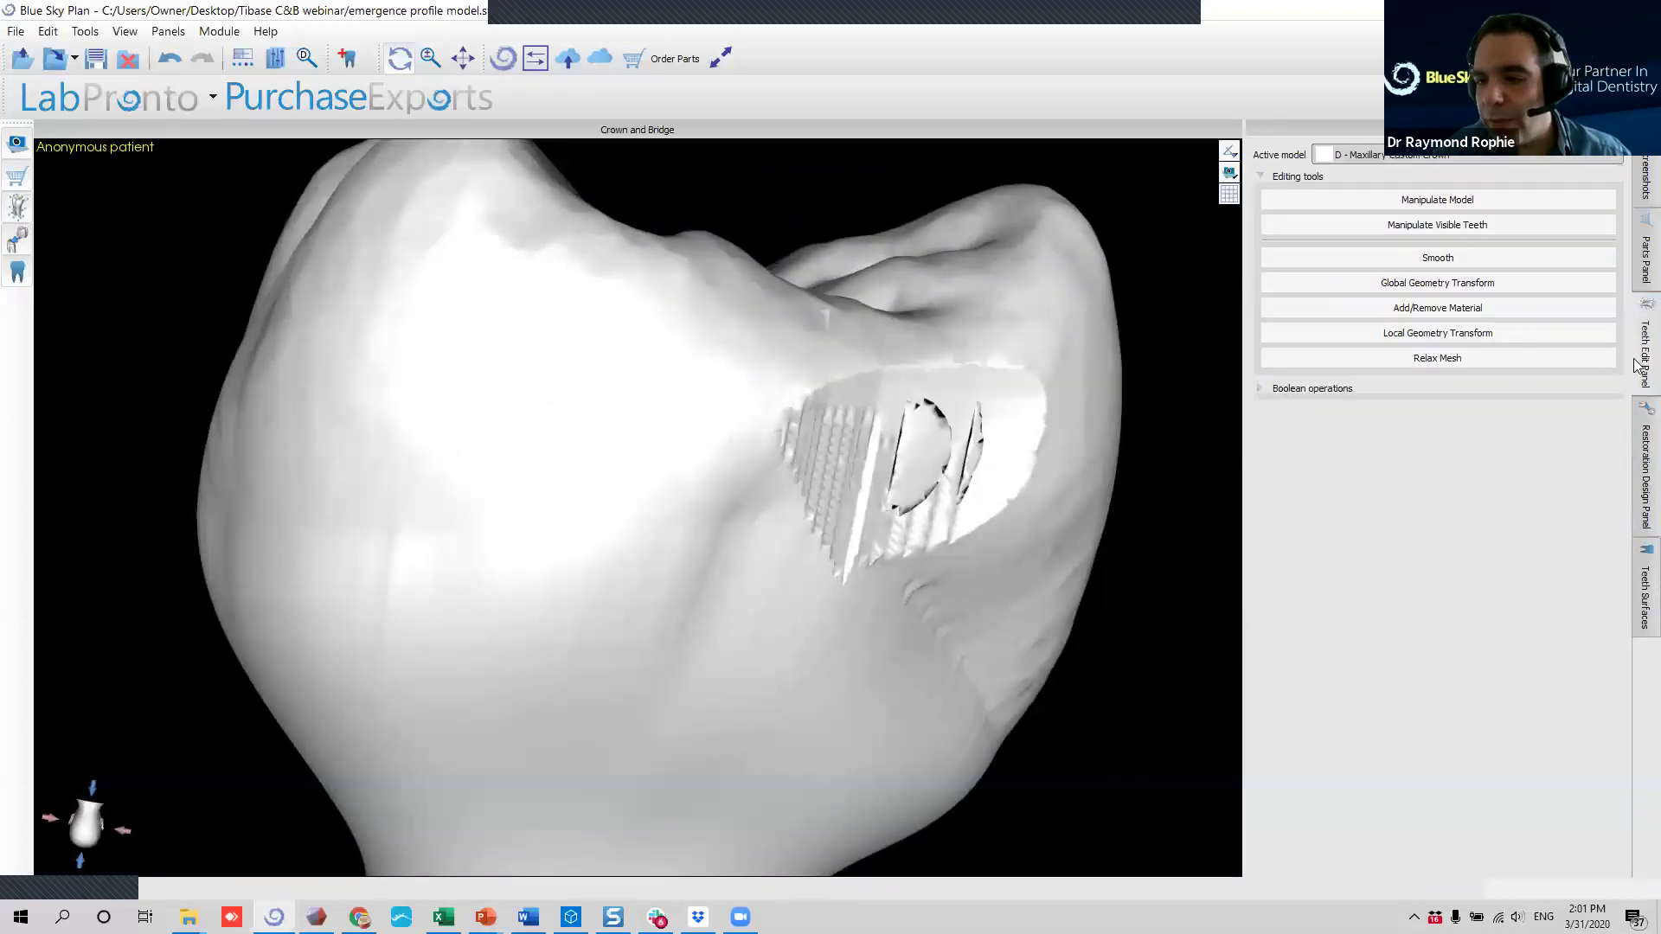
click(1429, 258)
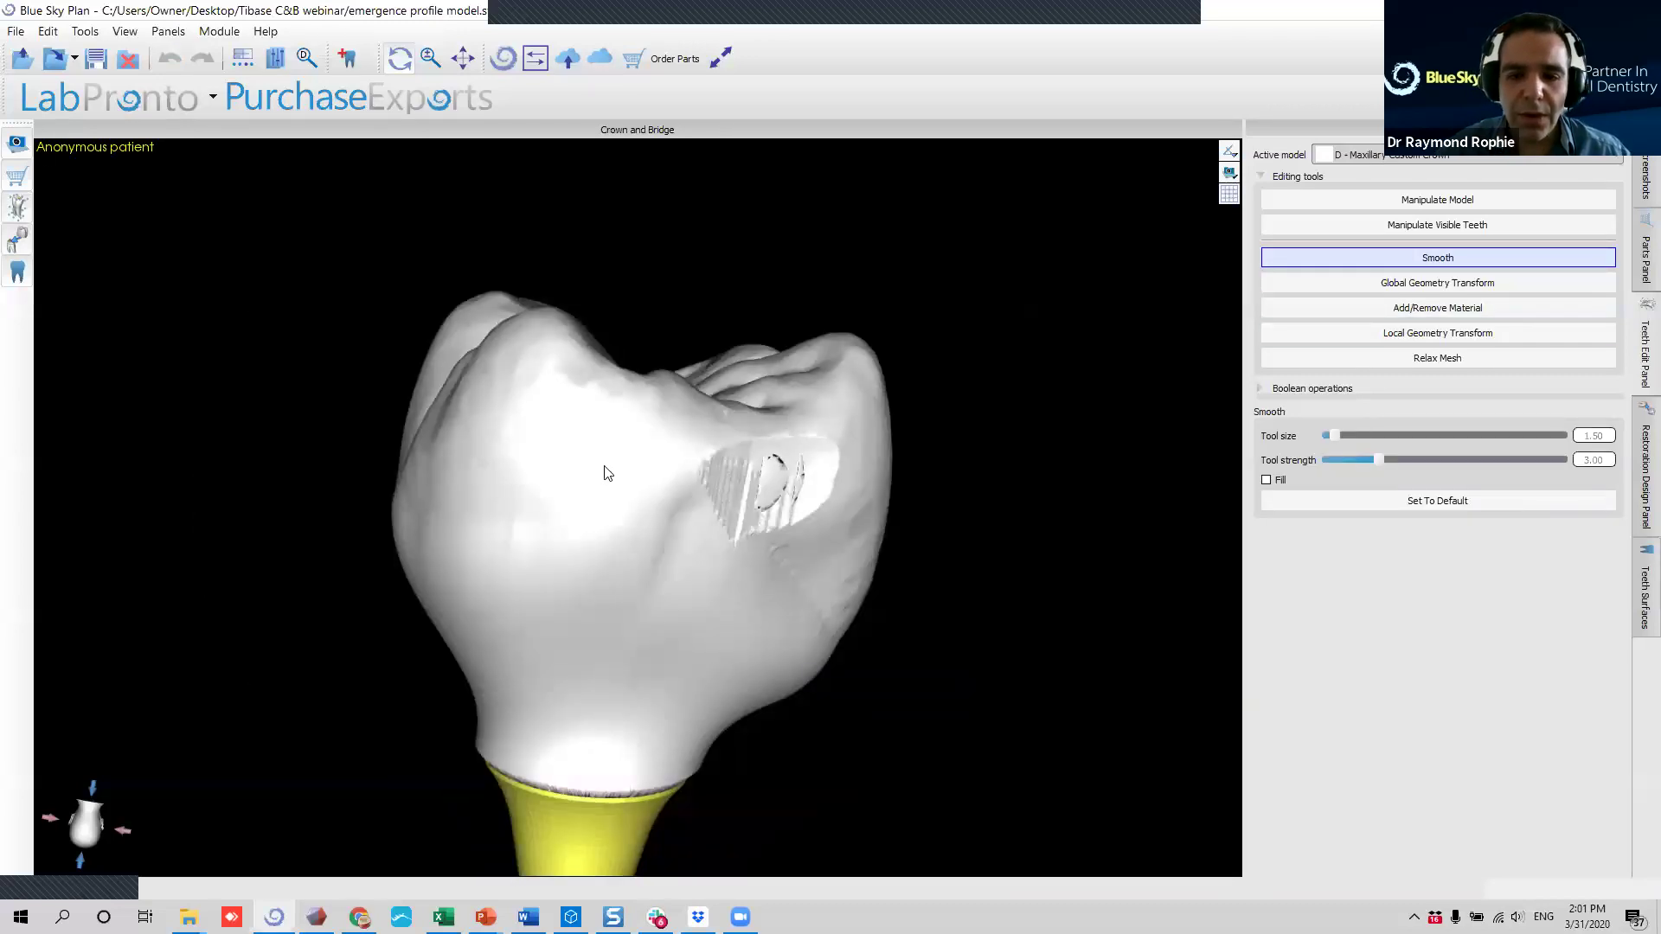
right_drag(851, 458, 796, 496)
ctrl+scroll(822, 505, up, 4)
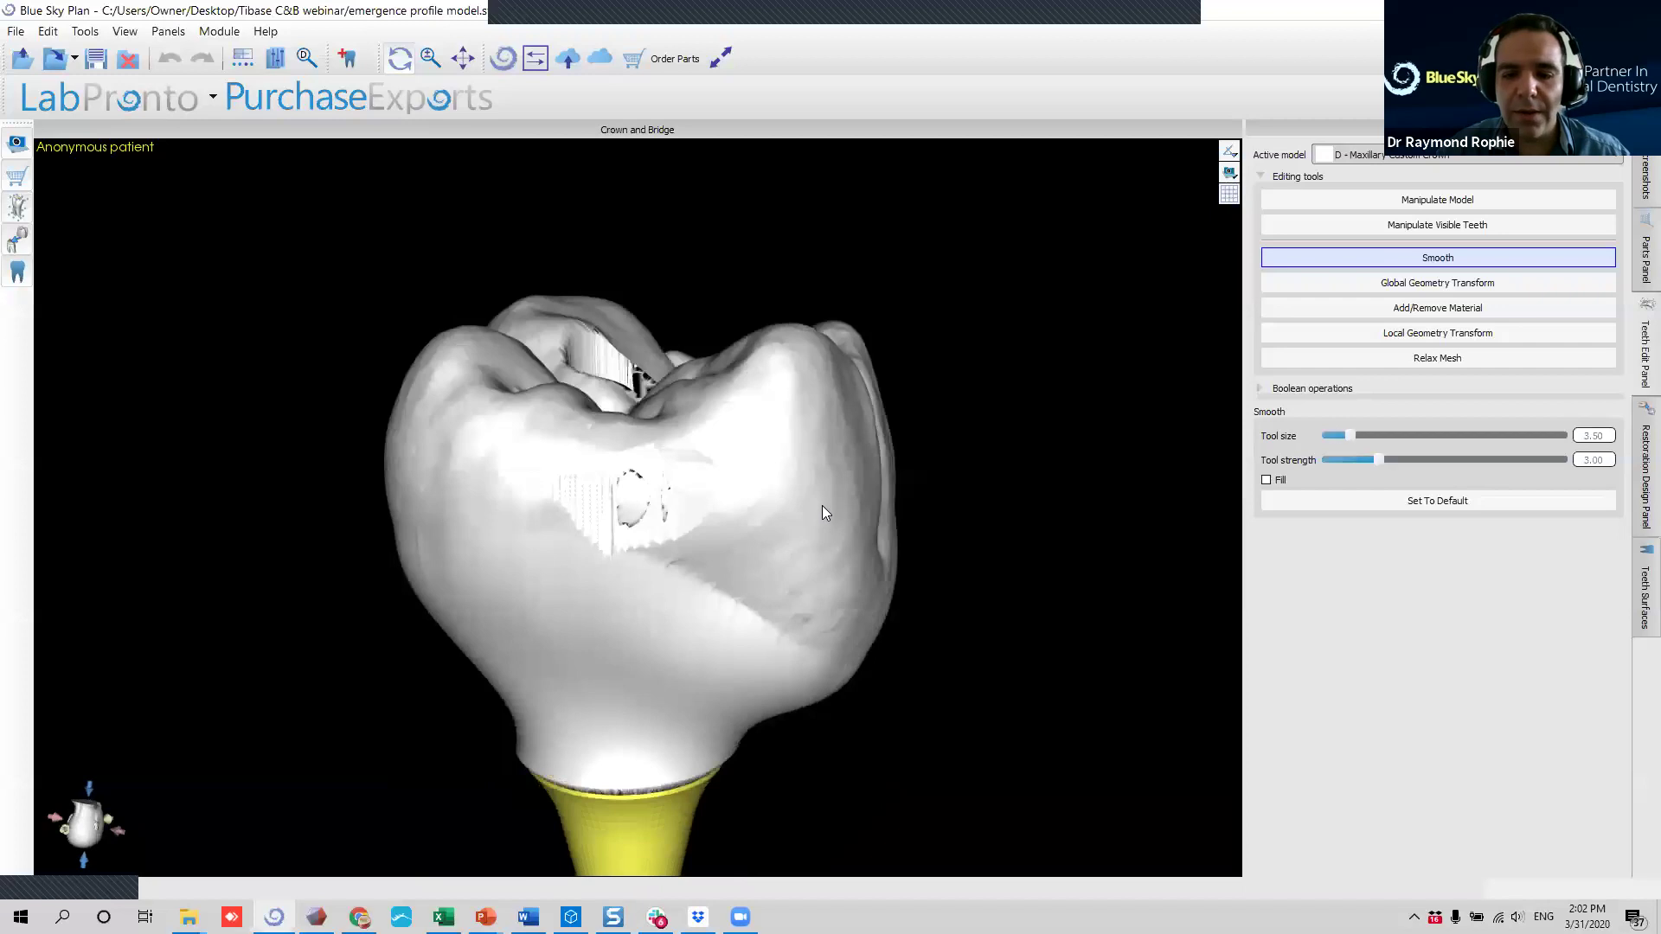
ctrl+scroll(822, 517, up, 8)
ctrl+scroll(796, 512, up, 6)
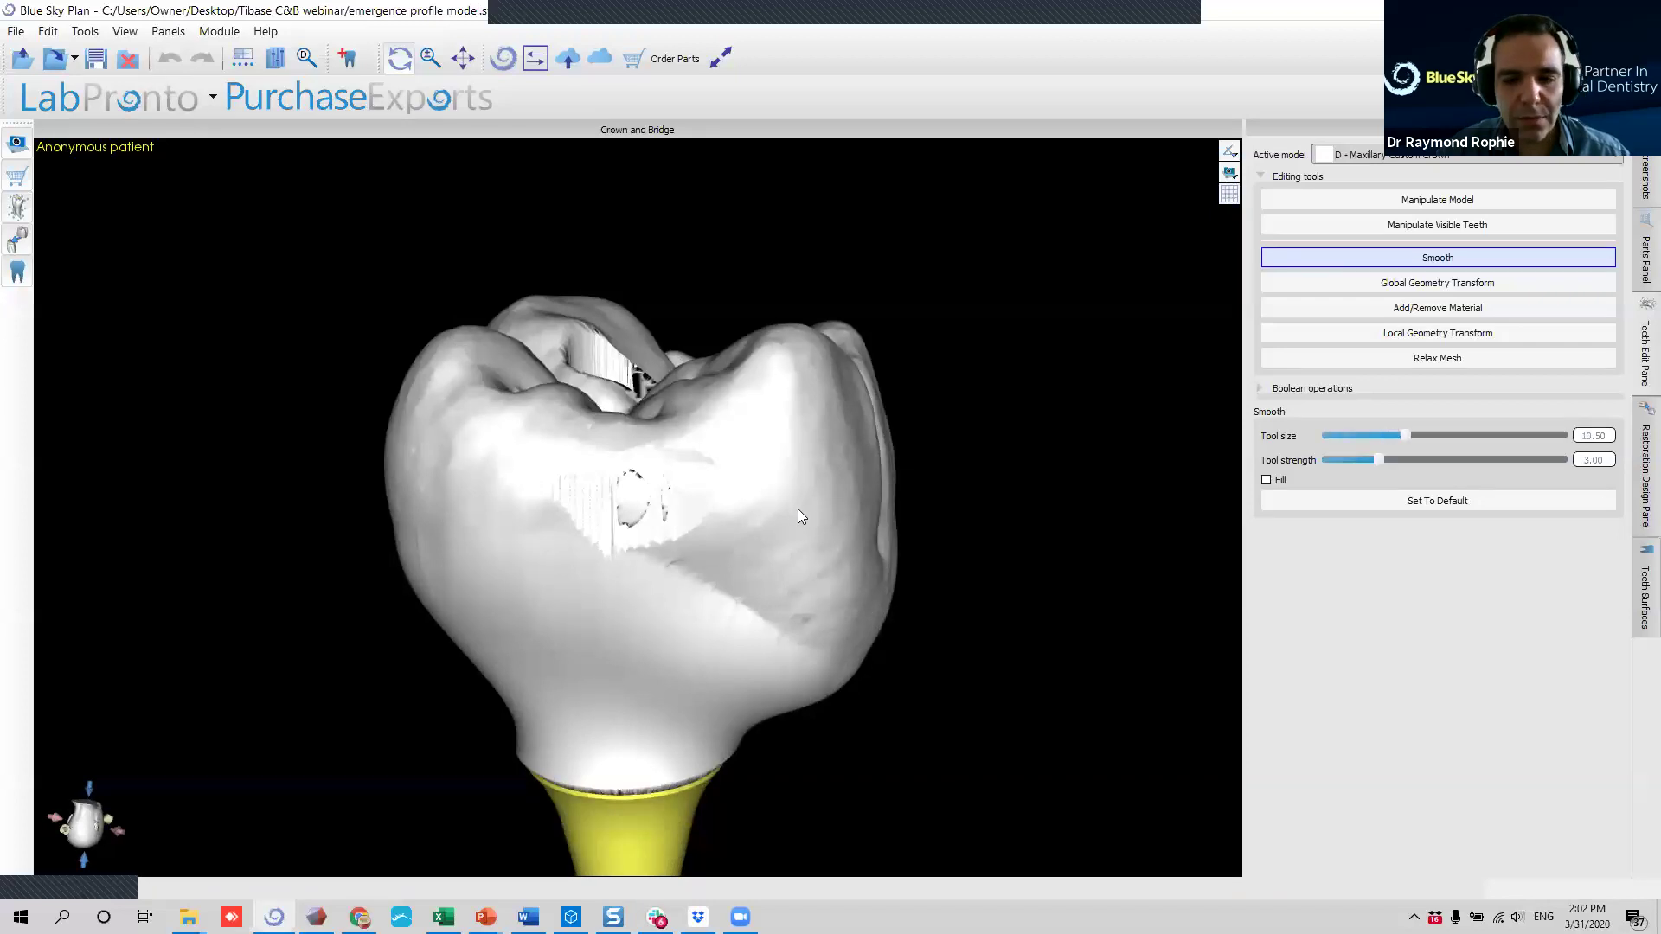
right_drag(798, 509, 649, 545)
mouse_move(649, 545)
mouse_down()
mouse_move(818, 538)
mouse_move(572, 504)
mouse_up()
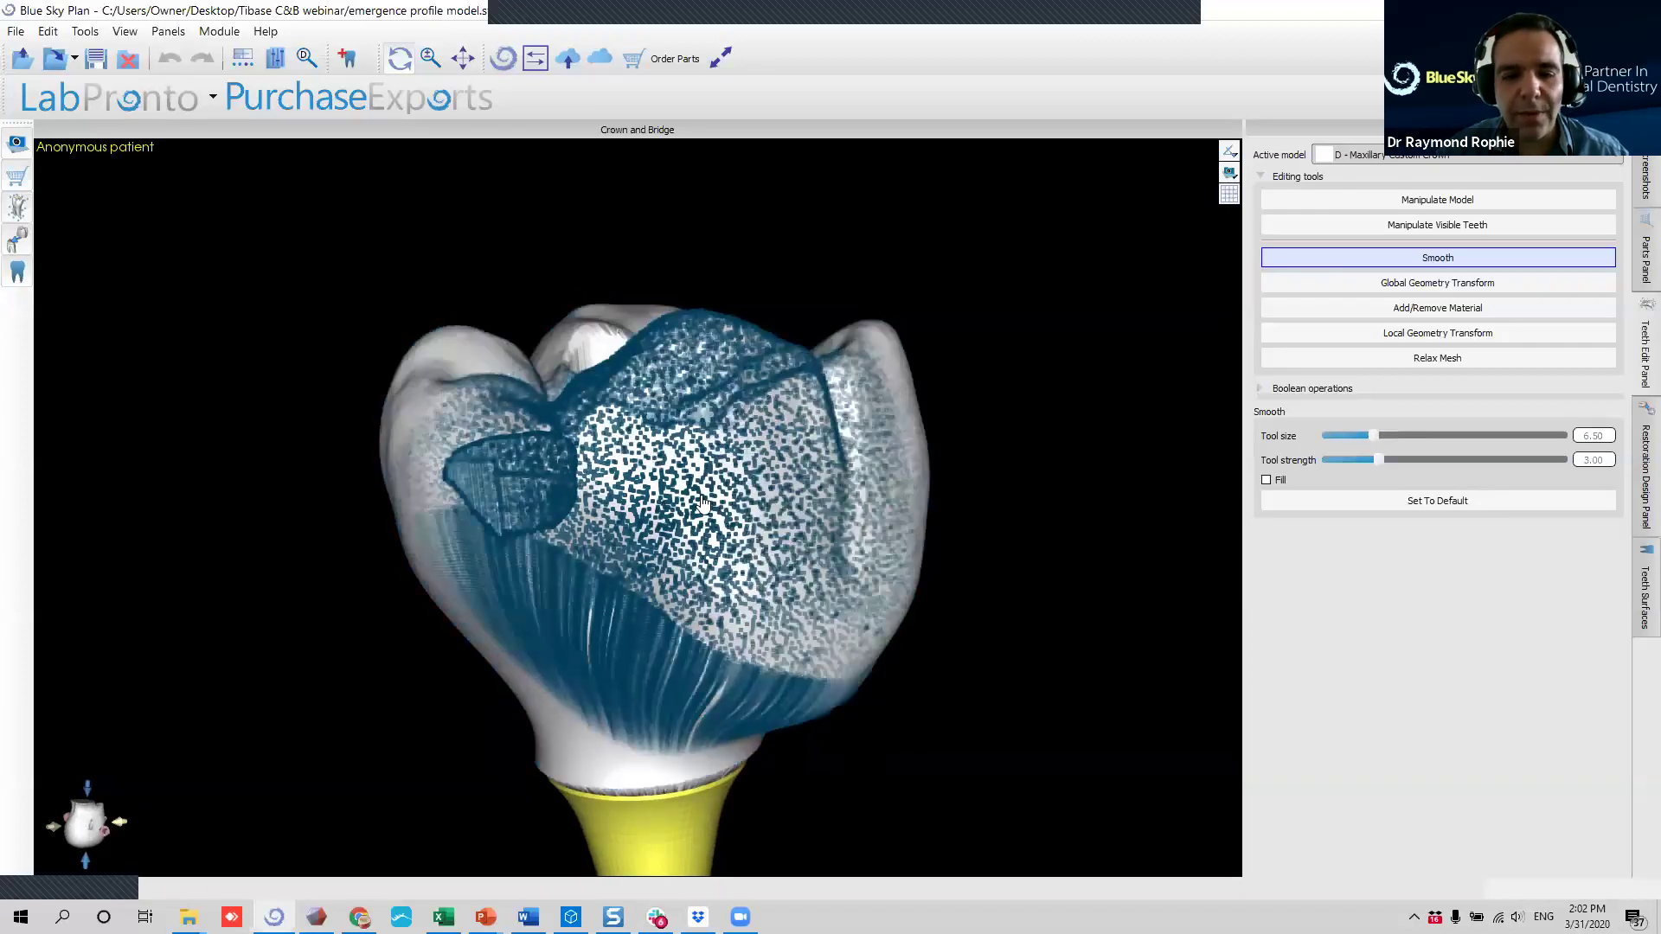
ctrl+scroll(573, 504, down, 18)
Smooth out the ridges and small gaps in the crown's approximal contact surface with short strokes of the 1.50 tool.
scroll(572, 501, up, 10)
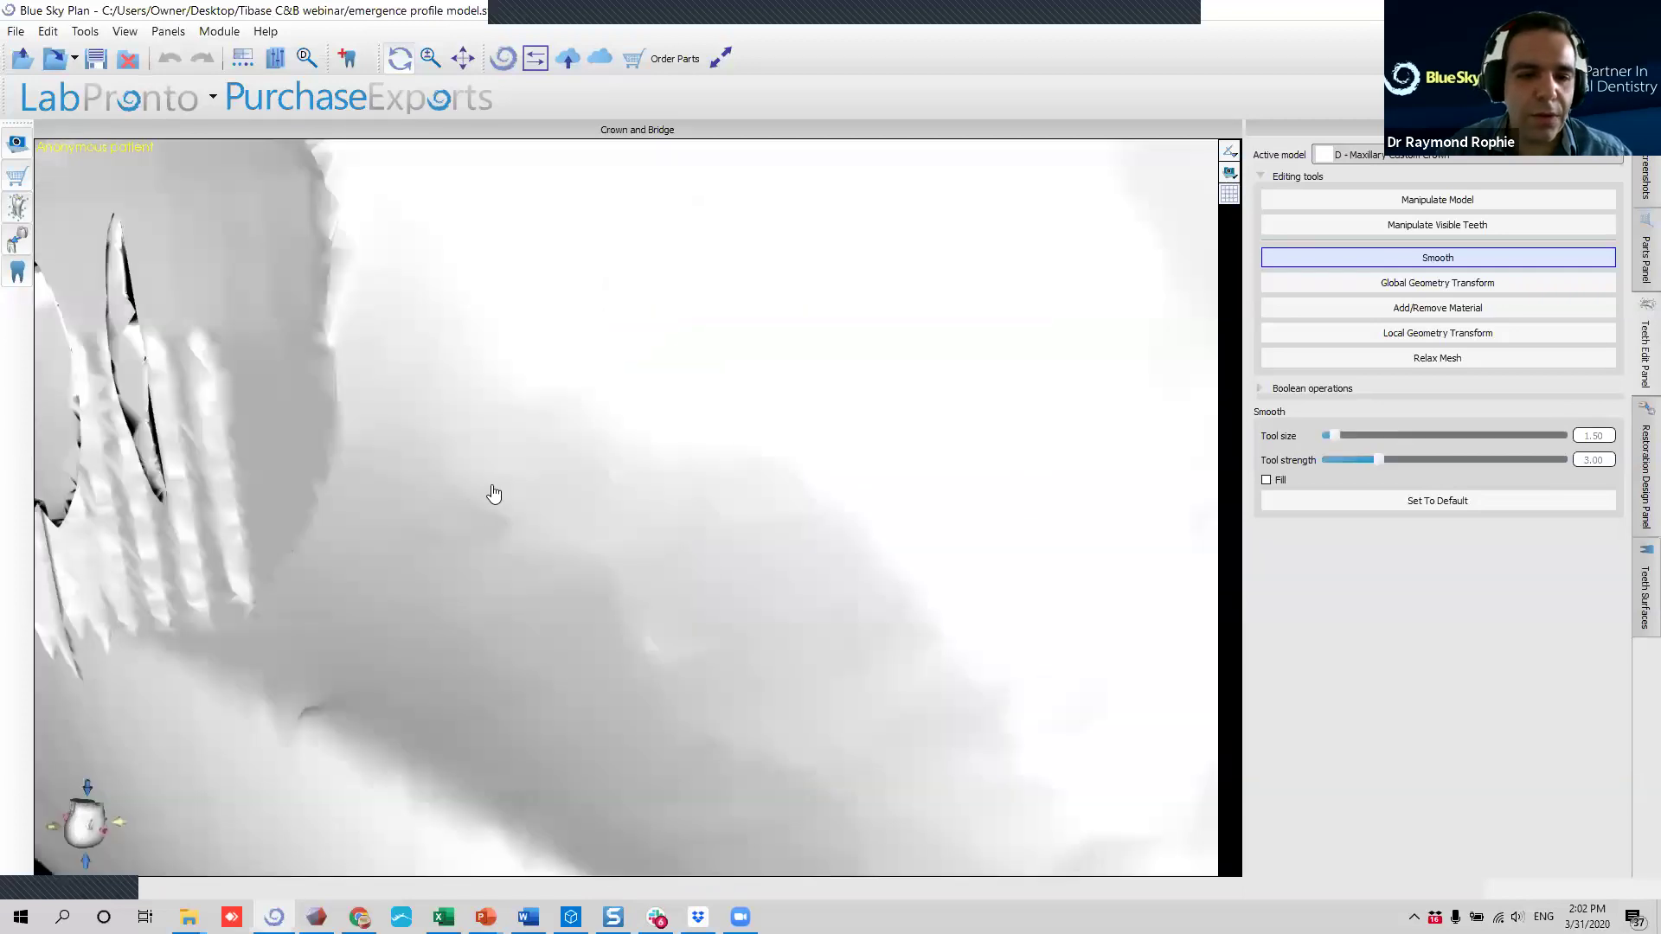
right_drag(458, 461, 502, 474)
middle_drag(502, 475, 789, 411)
mouse_move(742, 419)
mouse_down()
mouse_move(724, 419)
mouse_move(721, 365)
mouse_move(745, 380)
mouse_up()
drag(878, 351, 884, 351)
mouse_move(924, 251)
mouse_down()
mouse_move(661, 322)
mouse_move(579, 478)
mouse_move(558, 407)
mouse_move(1000, 394)
mouse_move(1097, 317)
mouse_up()
scroll(1097, 316, down, 5)
mouse_move(981, 416)
right_down()
mouse_move(760, 475)
mouse_move(901, 519)
mouse_move(548, 545)
right_up()
mouse_move(548, 545)
mouse_down()
mouse_move(479, 445)
mouse_move(381, 447)
mouse_move(562, 446)
mouse_up()
scroll(588, 445, down, 4)
right_drag(588, 445, 651, 648)
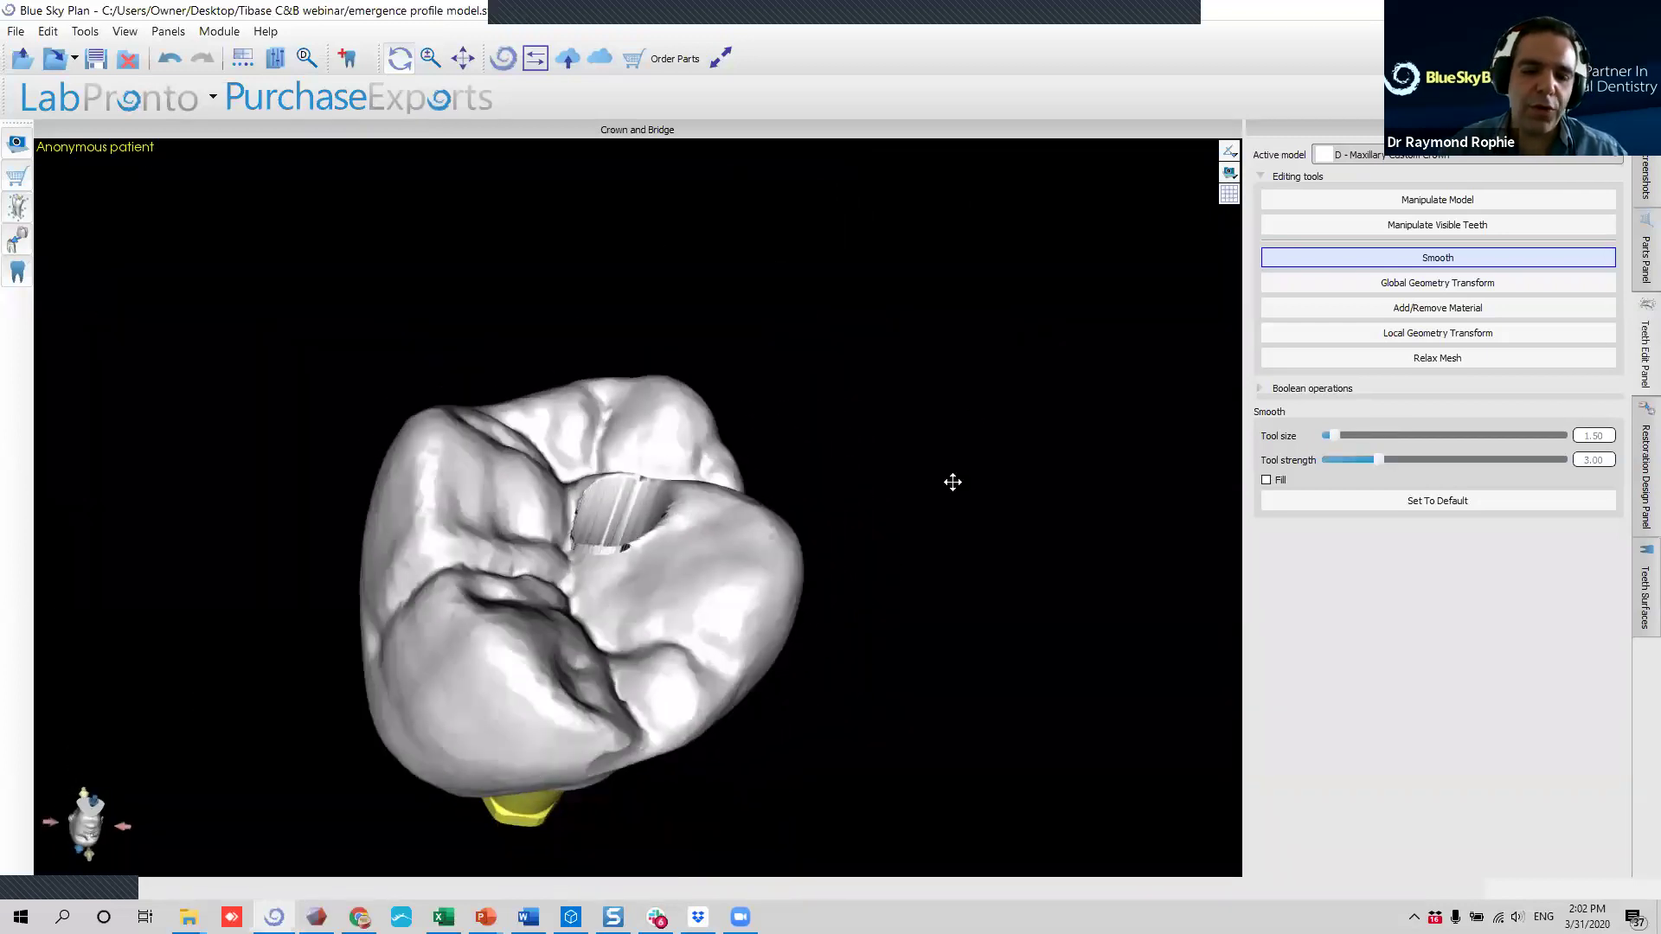
Examine the smoothed crown from all sides, including the occlusal screw access hole and the titanium base margin.
right_drag(953, 482, 557, 649)
right_drag(811, 414, 657, 471)
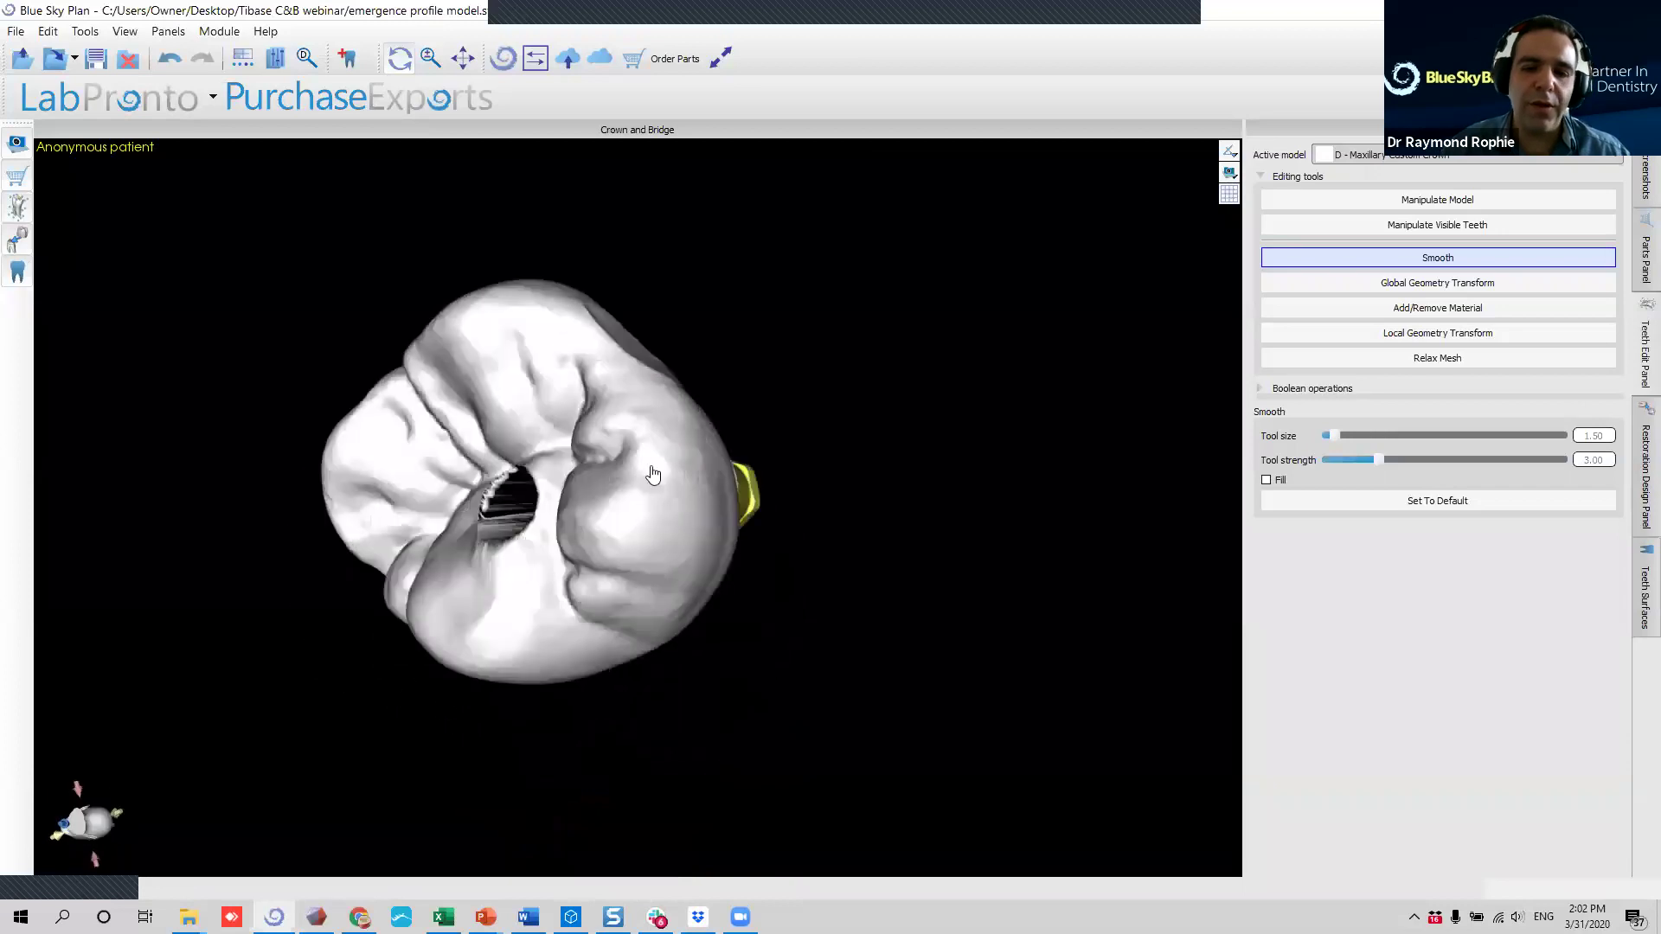
mouse_move(679, 338)
right_down()
mouse_move(896, 468)
mouse_move(553, 660)
mouse_move(680, 343)
right_up()
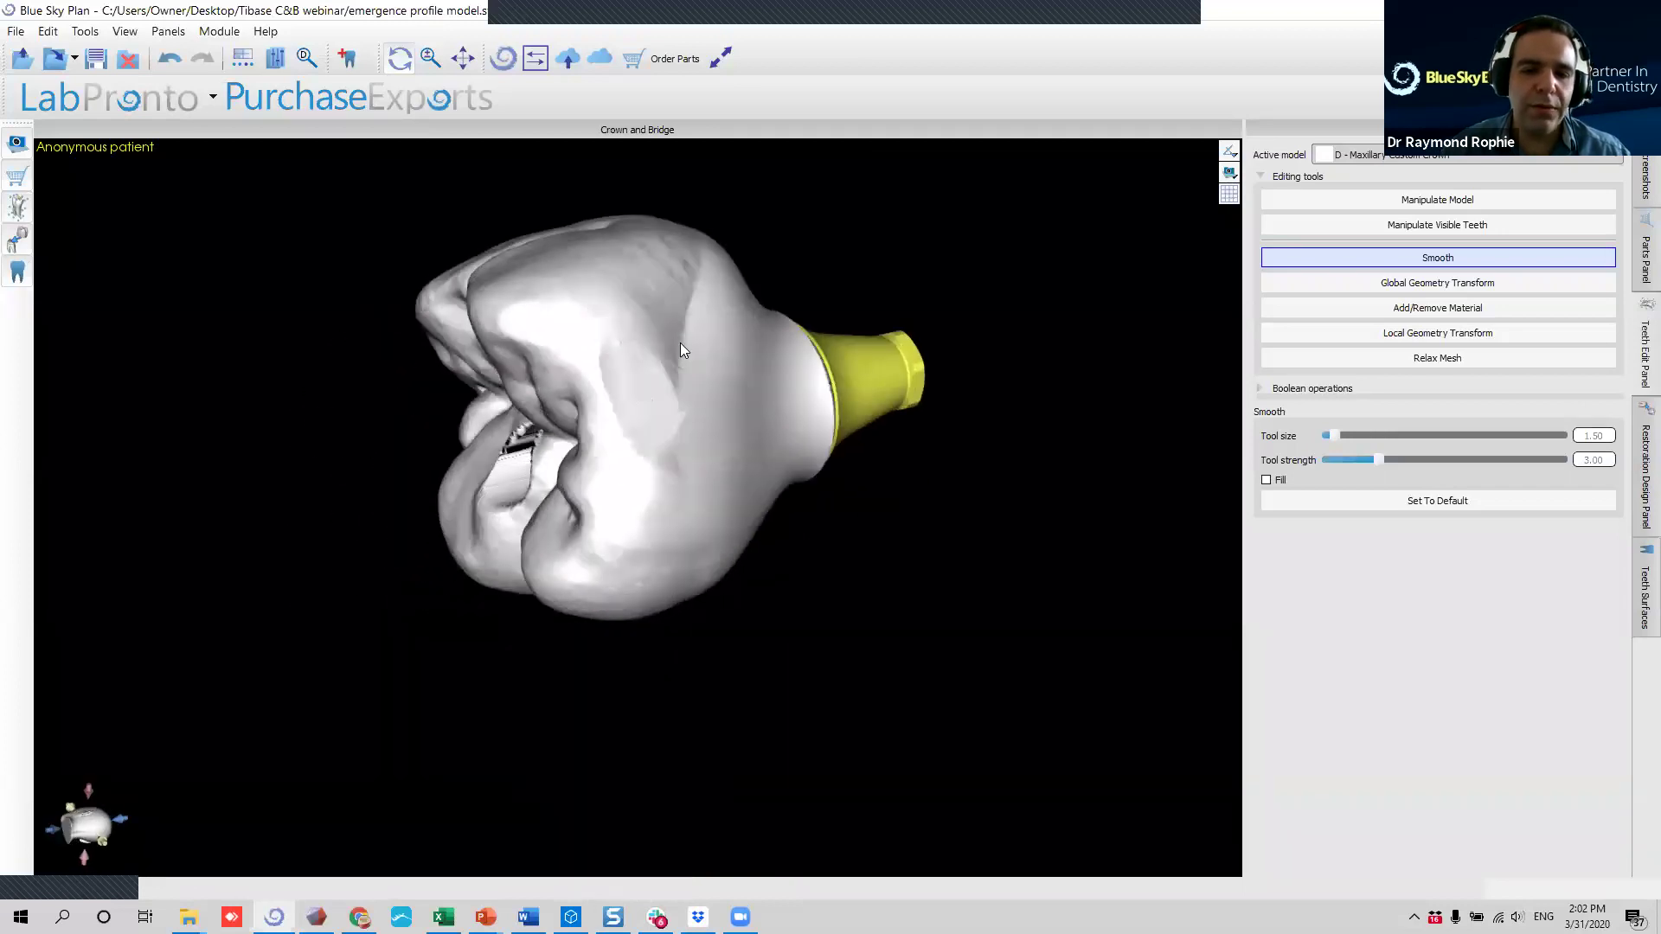
right_drag(502, 437, 1082, 501)
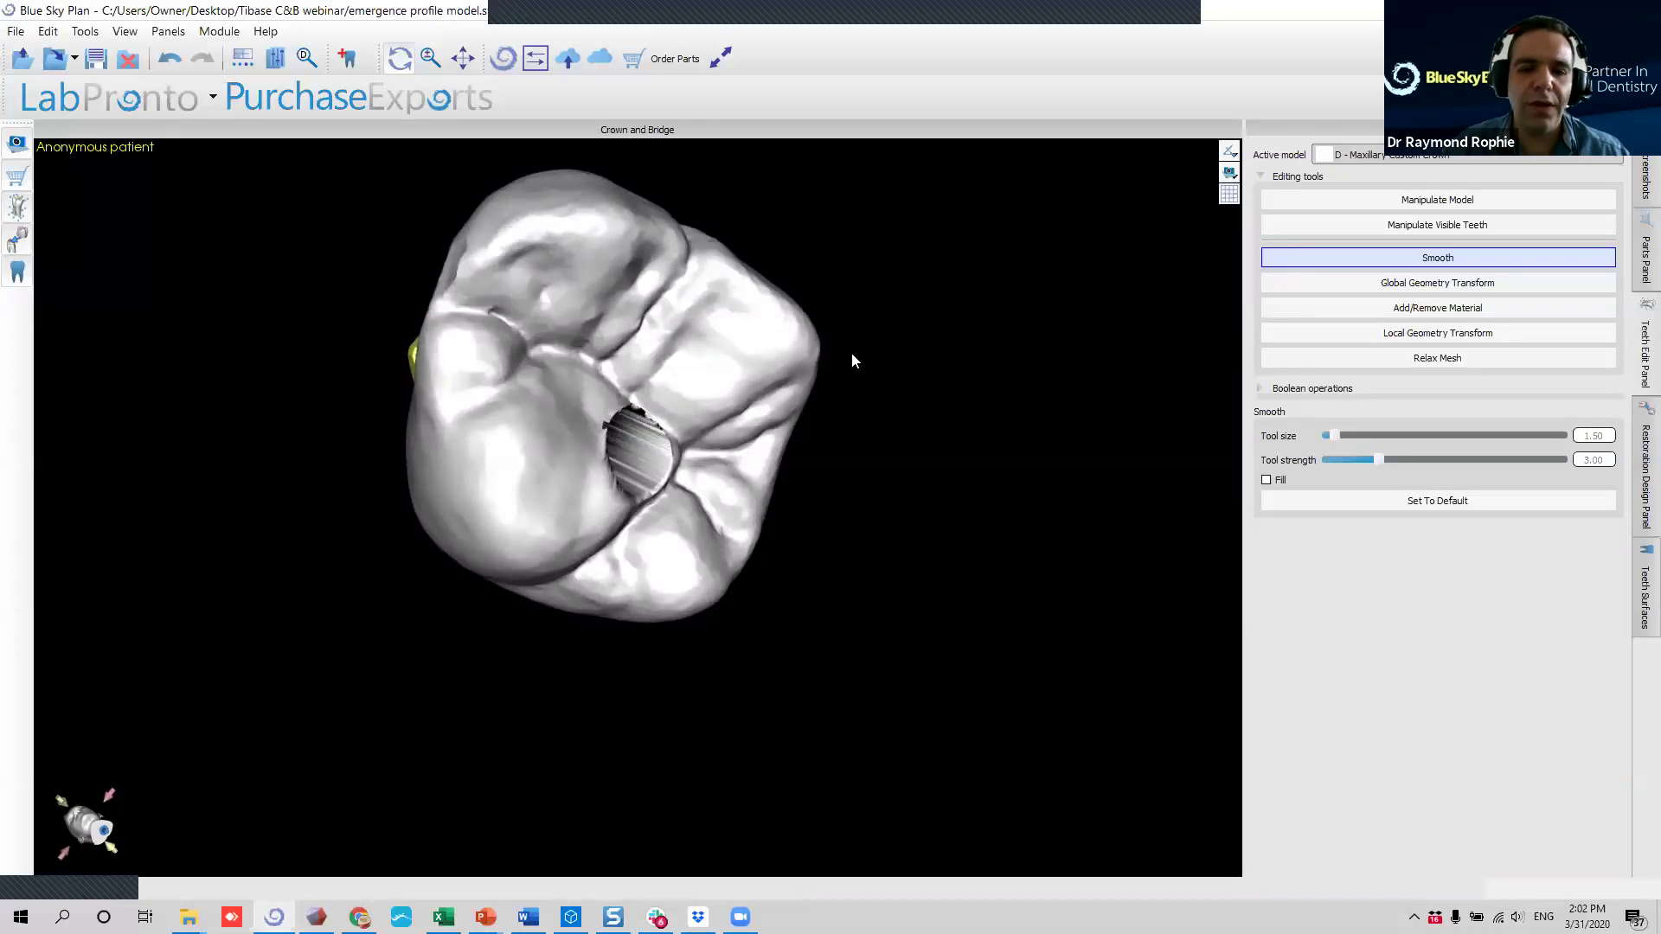
right_drag(852, 353, 817, 304)
right_drag(775, 567, 905, 270)
right_drag(889, 408, 823, 395)
right_drag(895, 552, 714, 628)
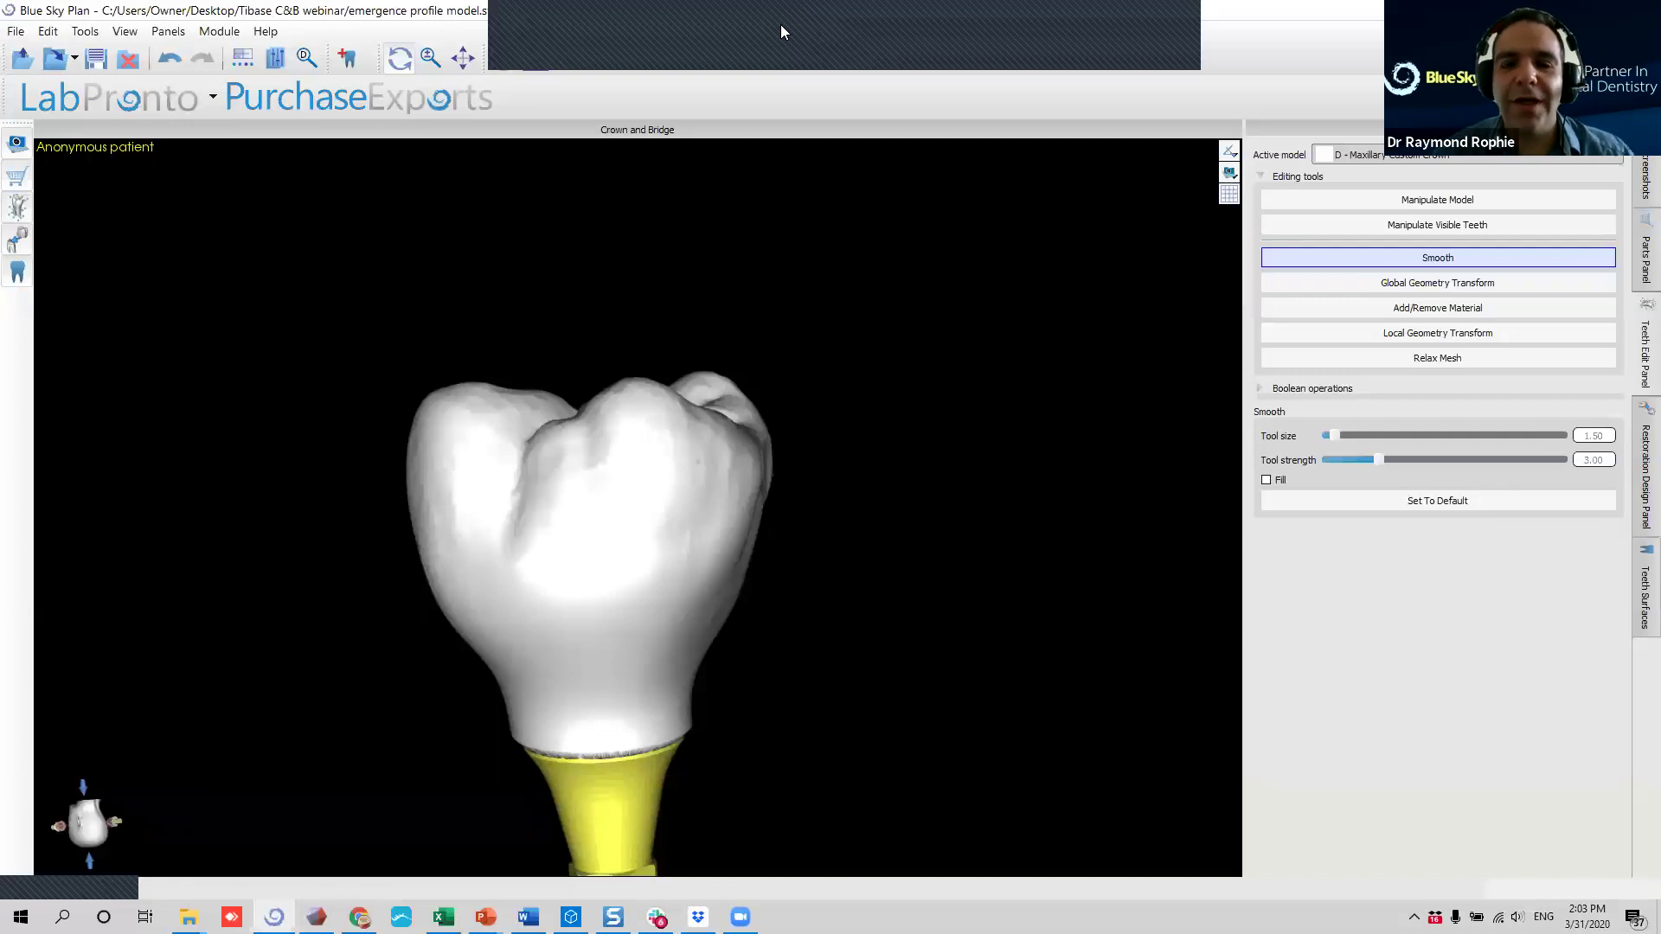
click(780, 24)
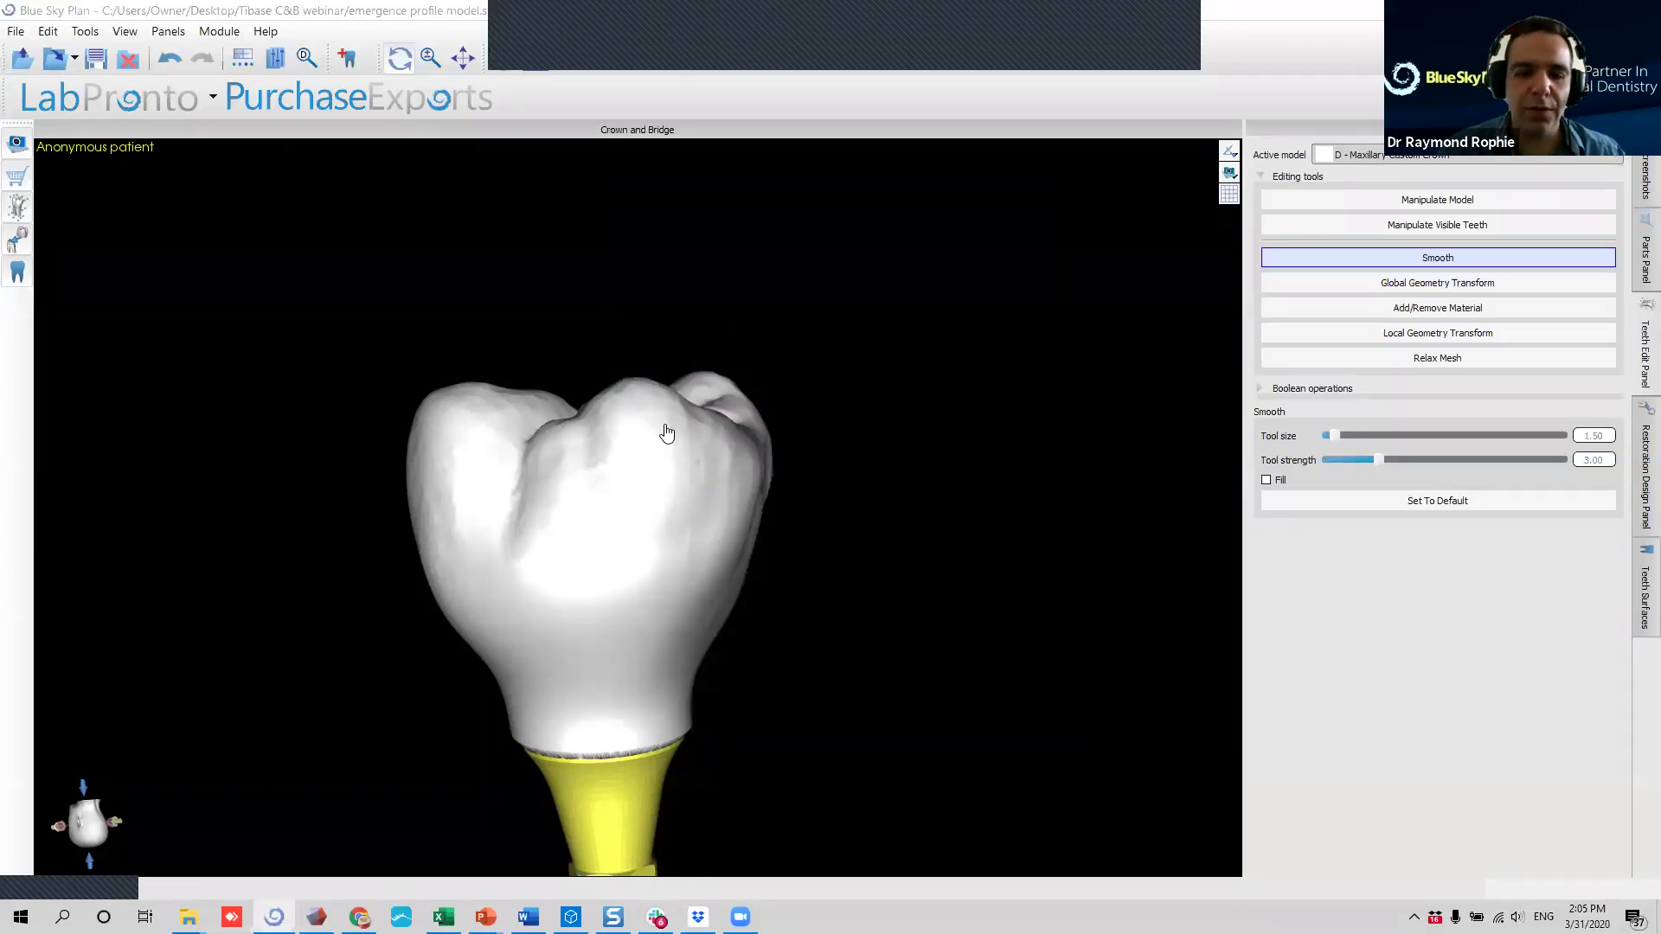
Show the emergence profile model again and view the custom crown seated between its neighbouring teeth.
scroll(645, 471, up, 4)
right_drag(645, 470, 700, 453)
right_drag(514, 675, 697, 719)
mouse_move(367, 610)
right_down()
mouse_move(946, 548)
mouse_move(1234, 404)
right_up()
right_drag(566, 645, 891, 597)
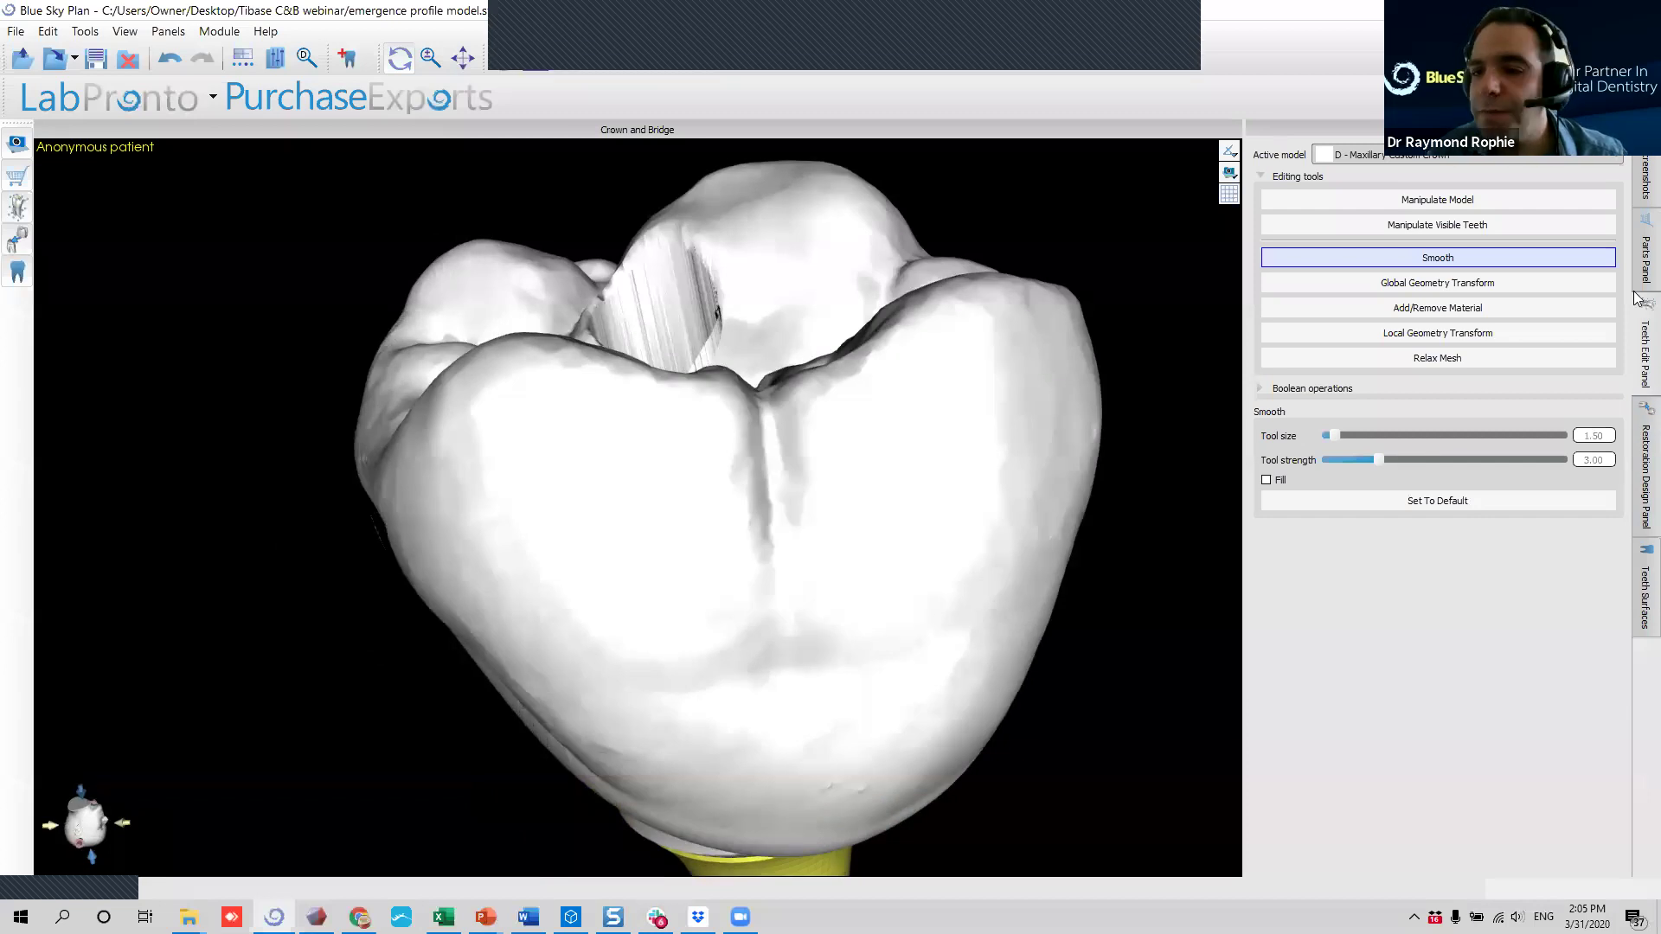
click(1644, 575)
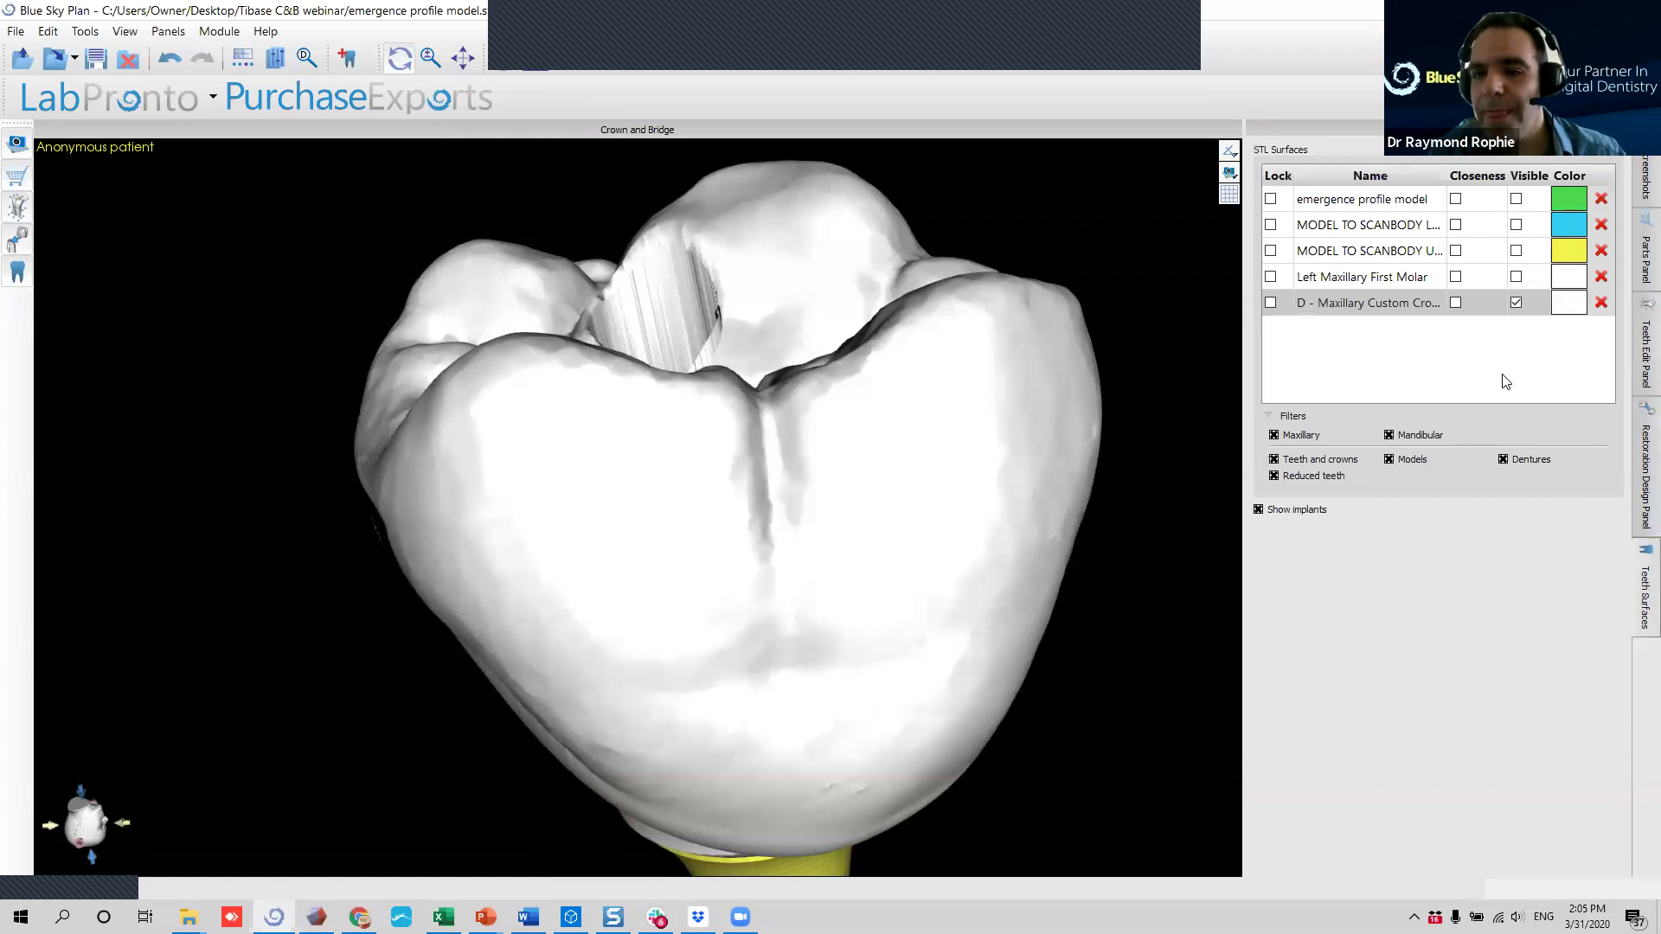
click(1517, 200)
scroll(900, 403, down, 5)
drag(836, 646, 262, 575)
drag(786, 496, 606, 689)
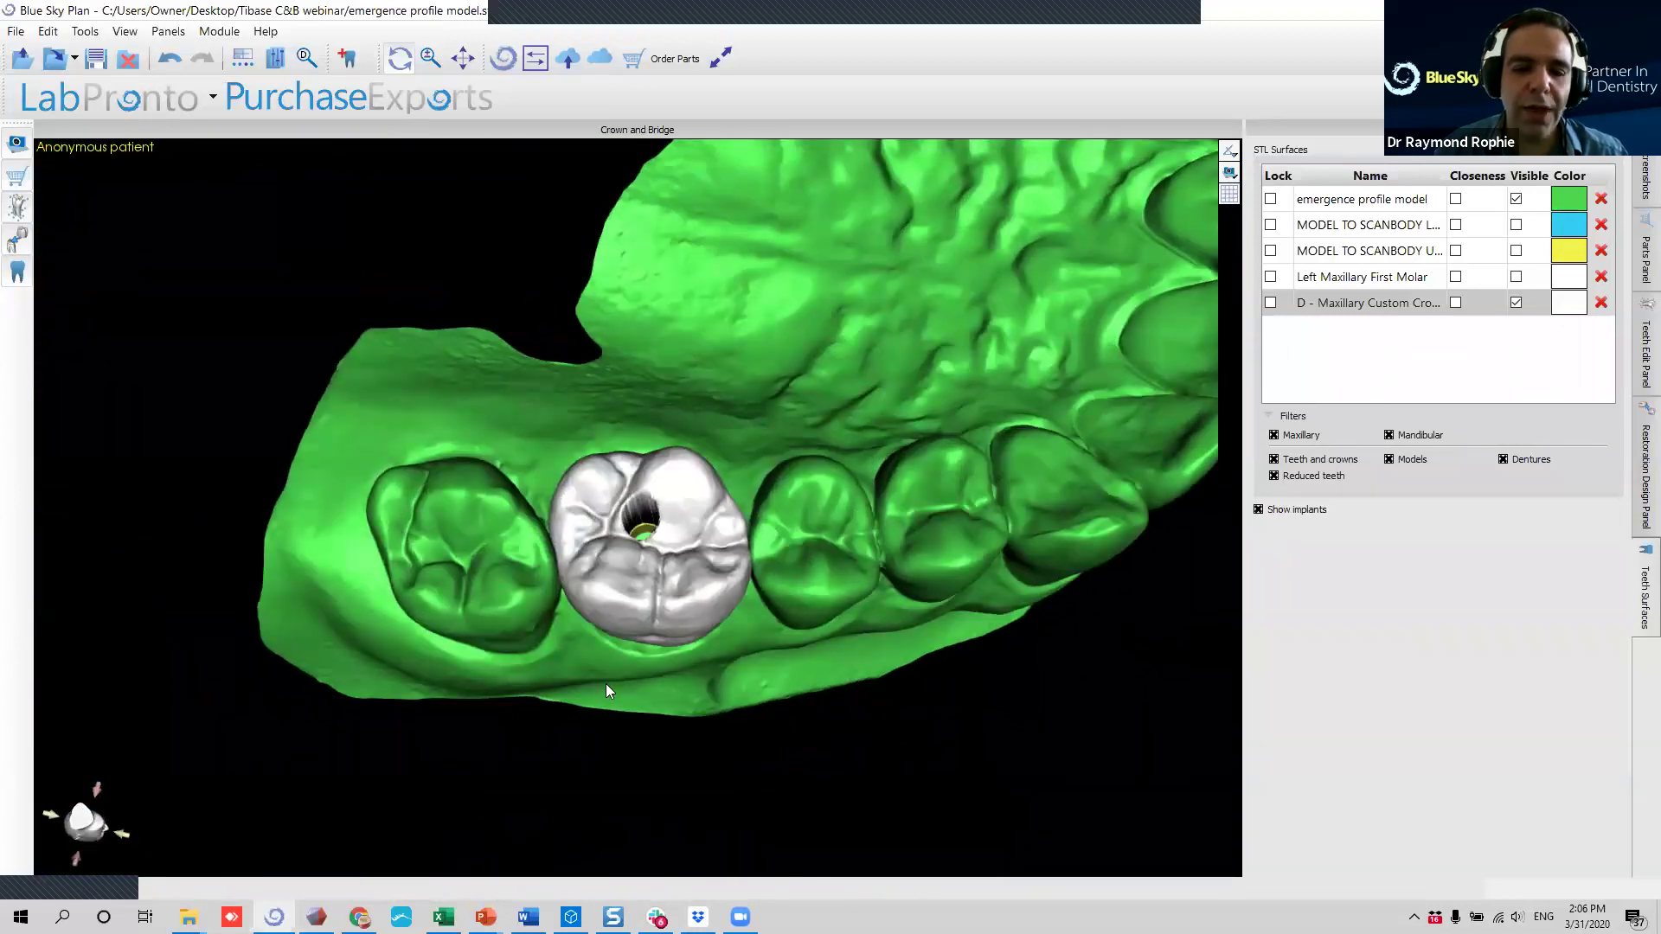
drag(644, 621, 604, 597)
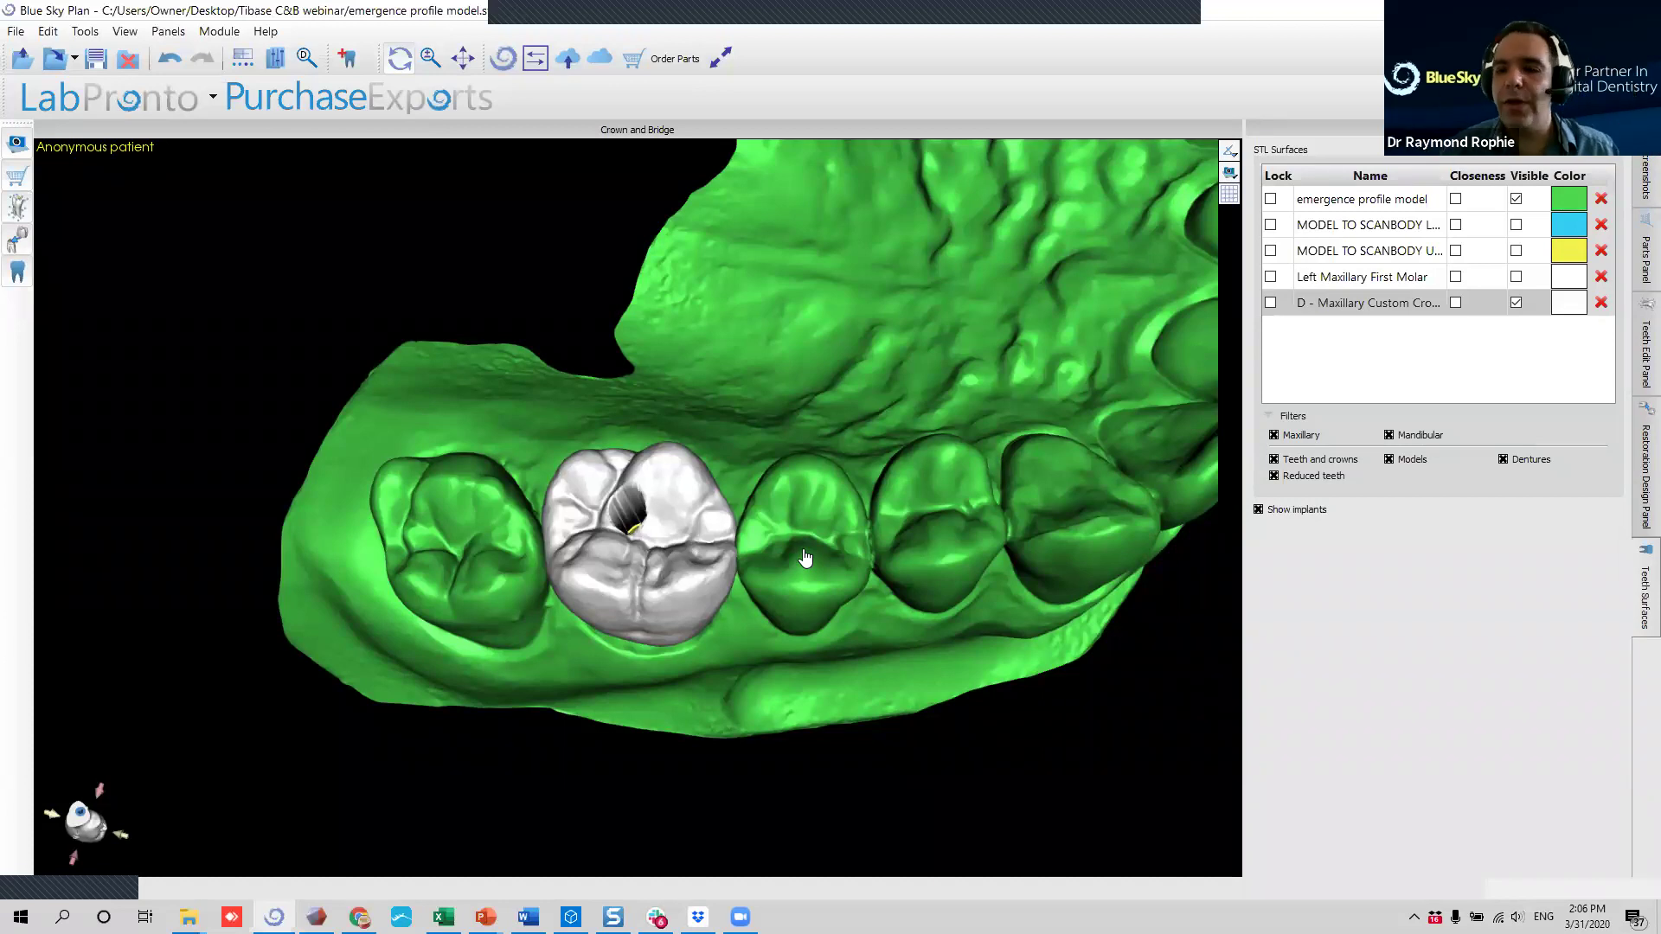
Apply a Boolean Intersection between the custom crown and the emergence profile model with a 0.00 mm offset.
click(1635, 465)
click(1636, 338)
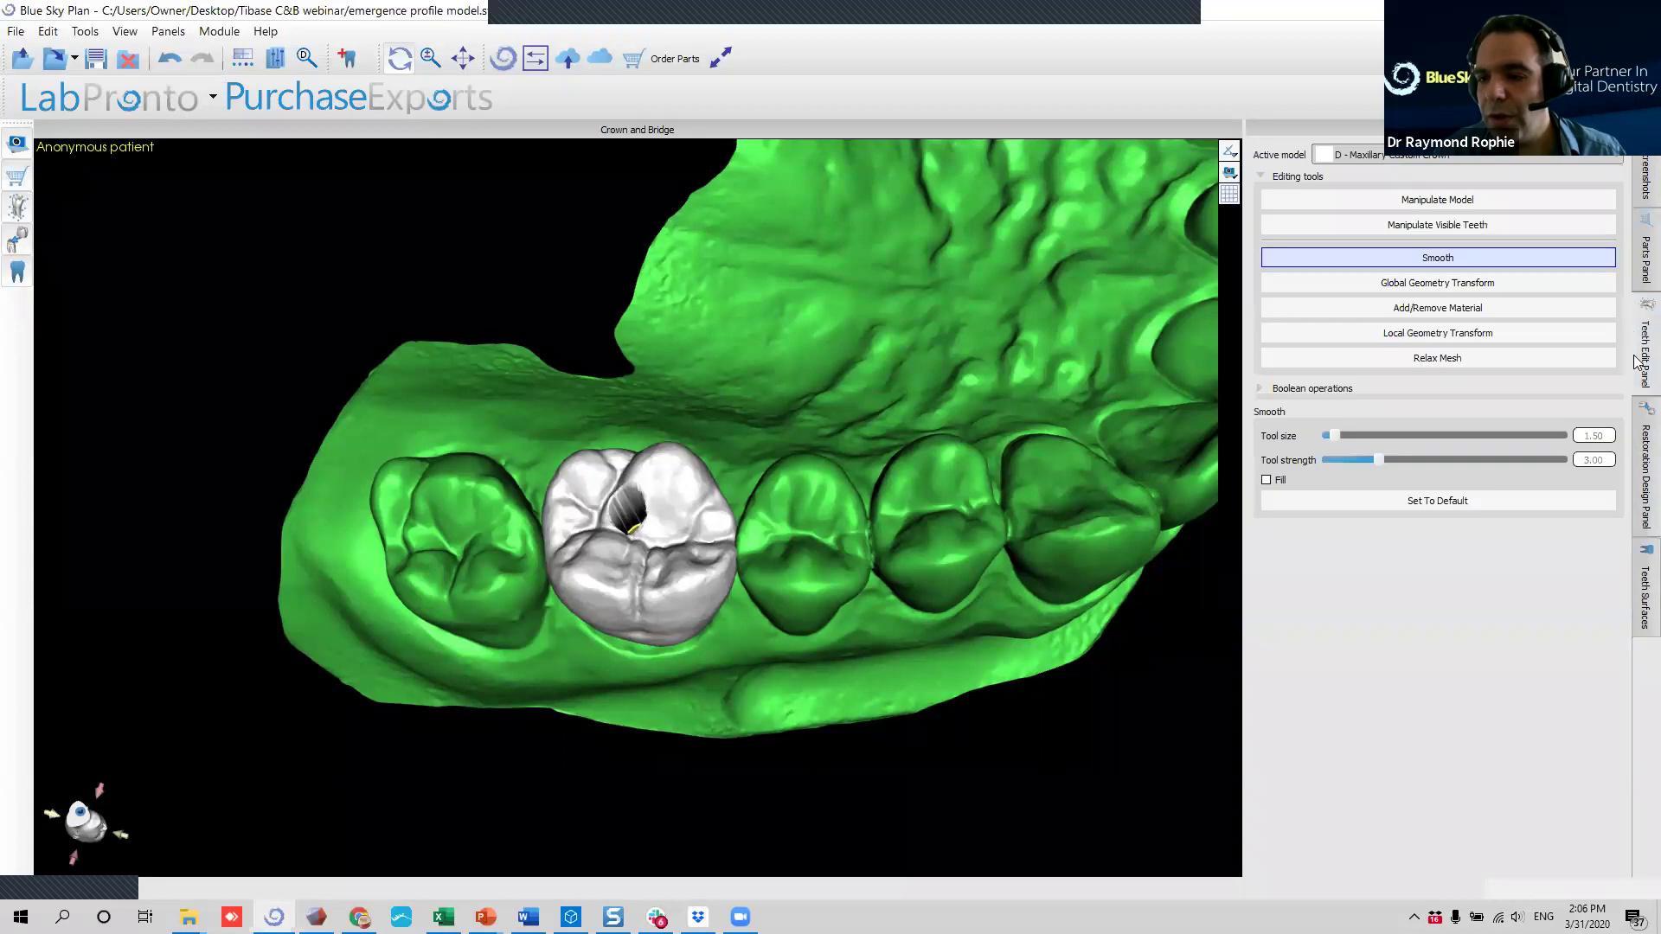
click(1261, 389)
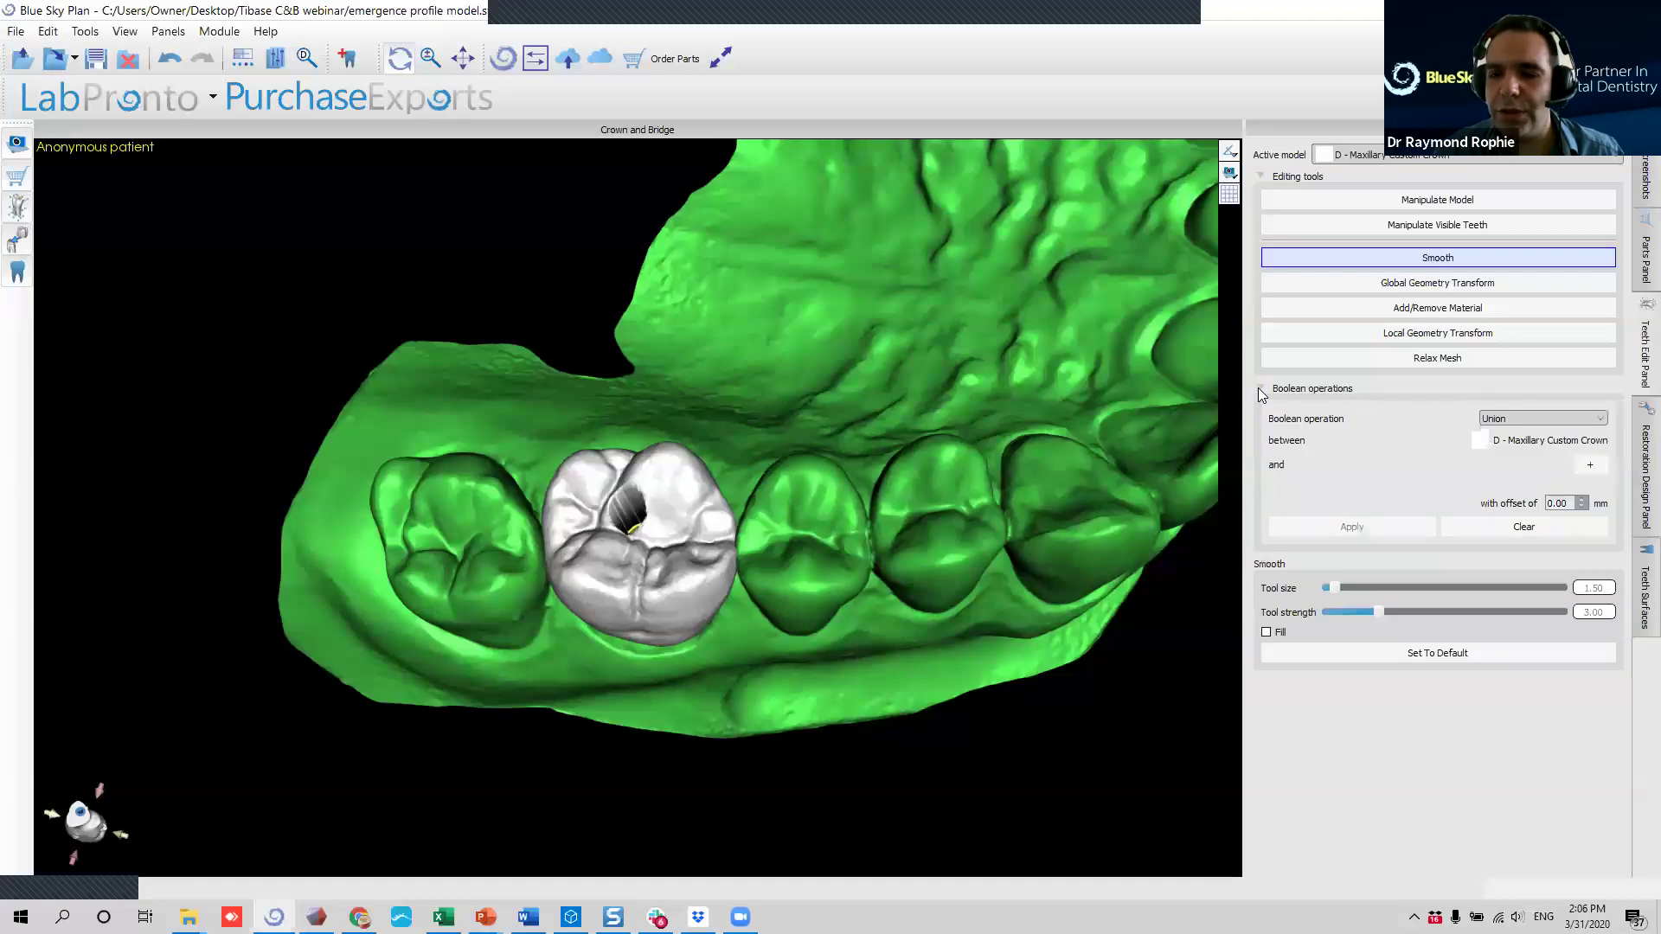
click(1583, 417)
click(1559, 441)
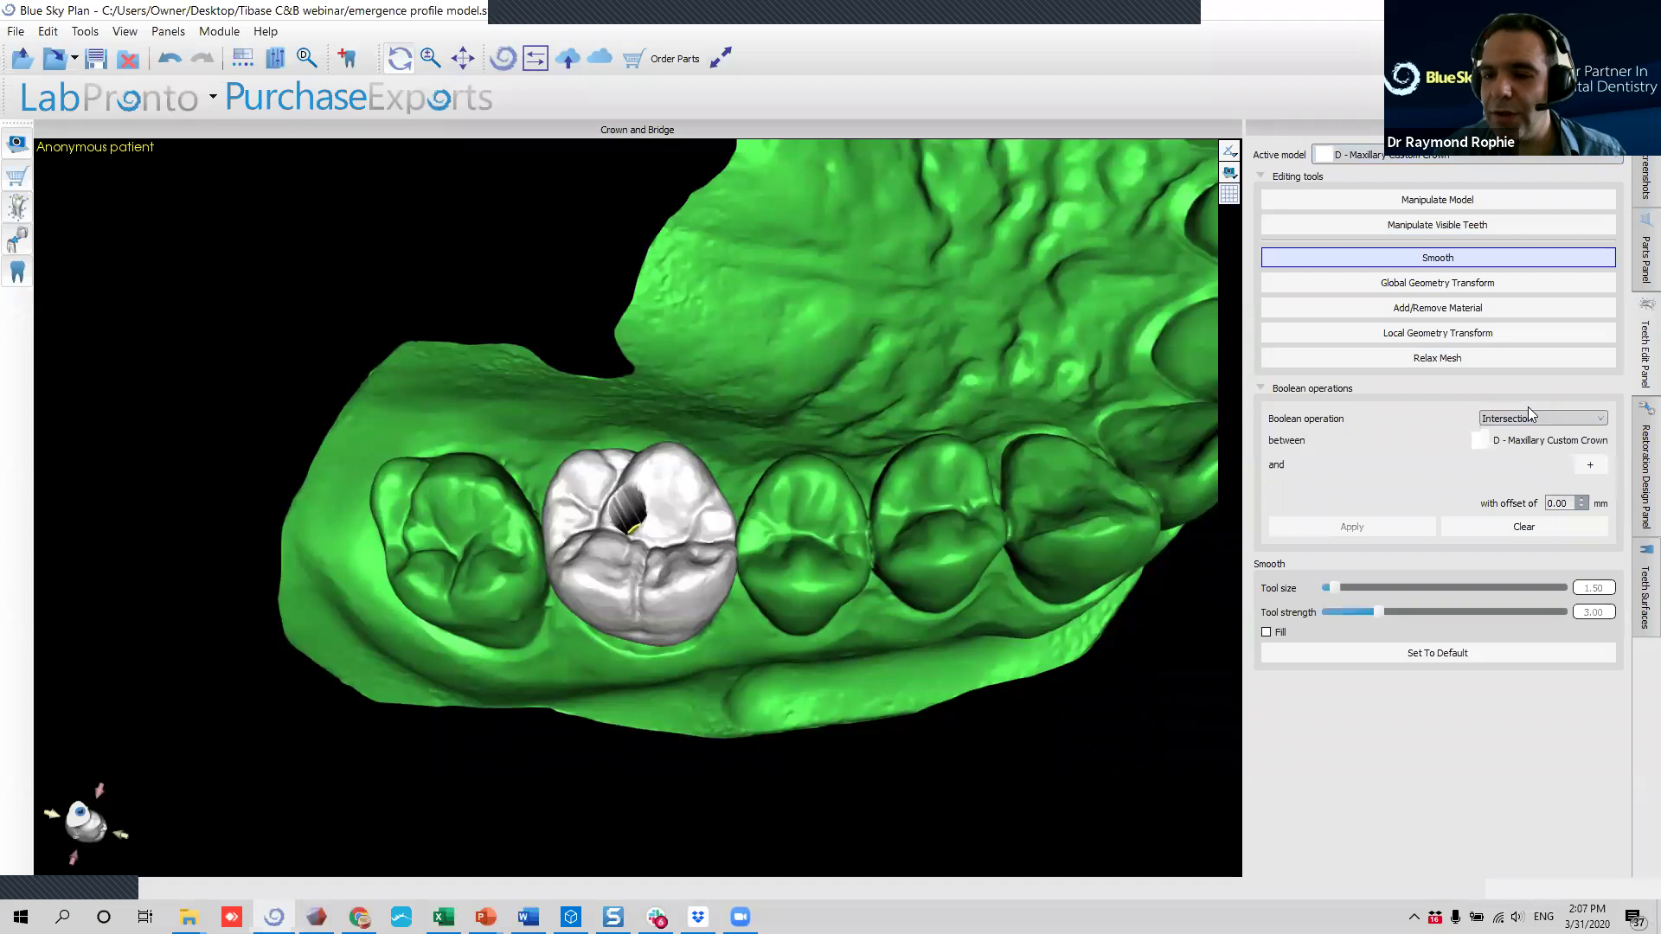
click(1592, 469)
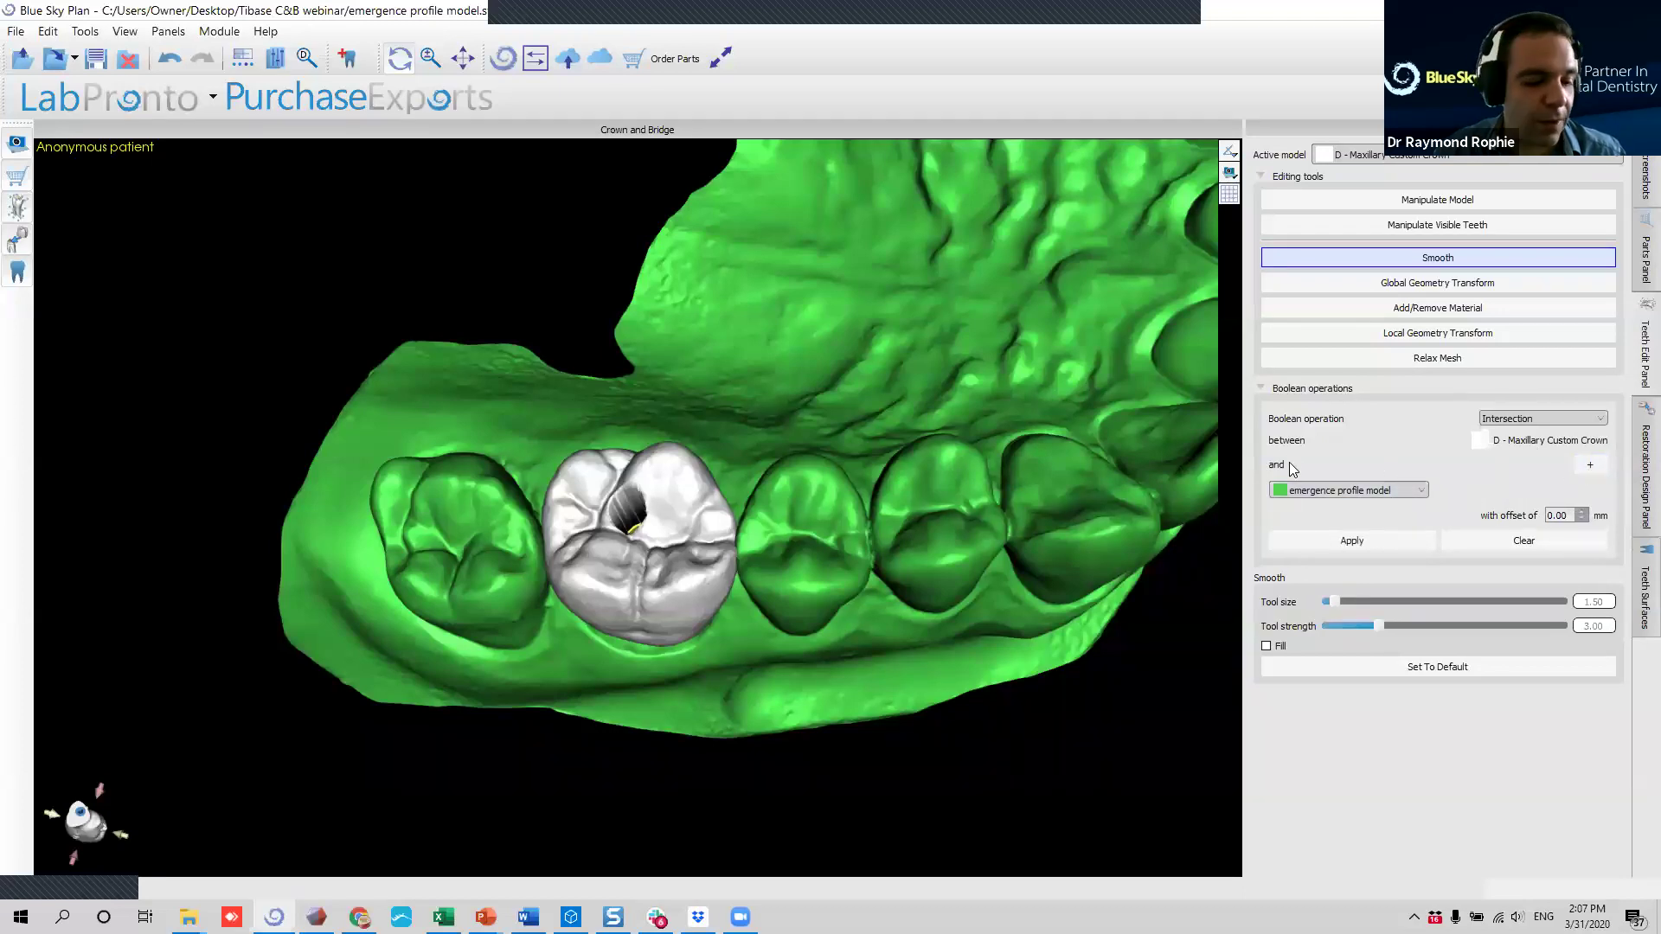
click(1391, 542)
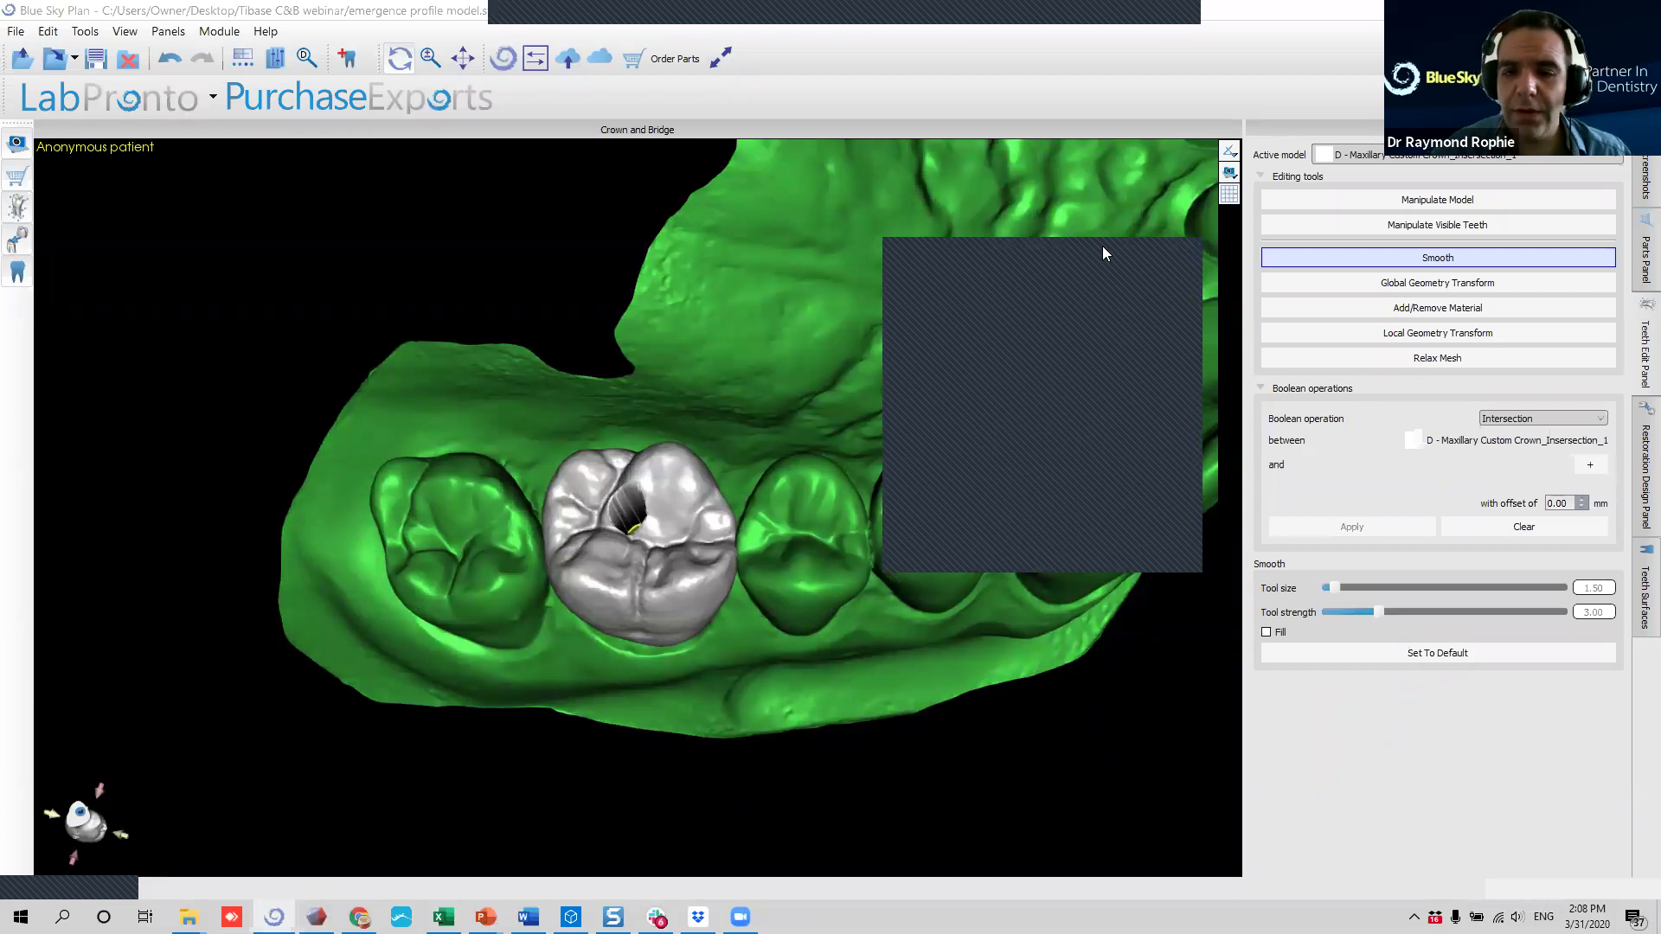
Hide the original custom crown and the emergence profile model, leaving only the Boolean result surfaces and the titanium base shown.
drag(526, 651, 417, 386)
click(1635, 568)
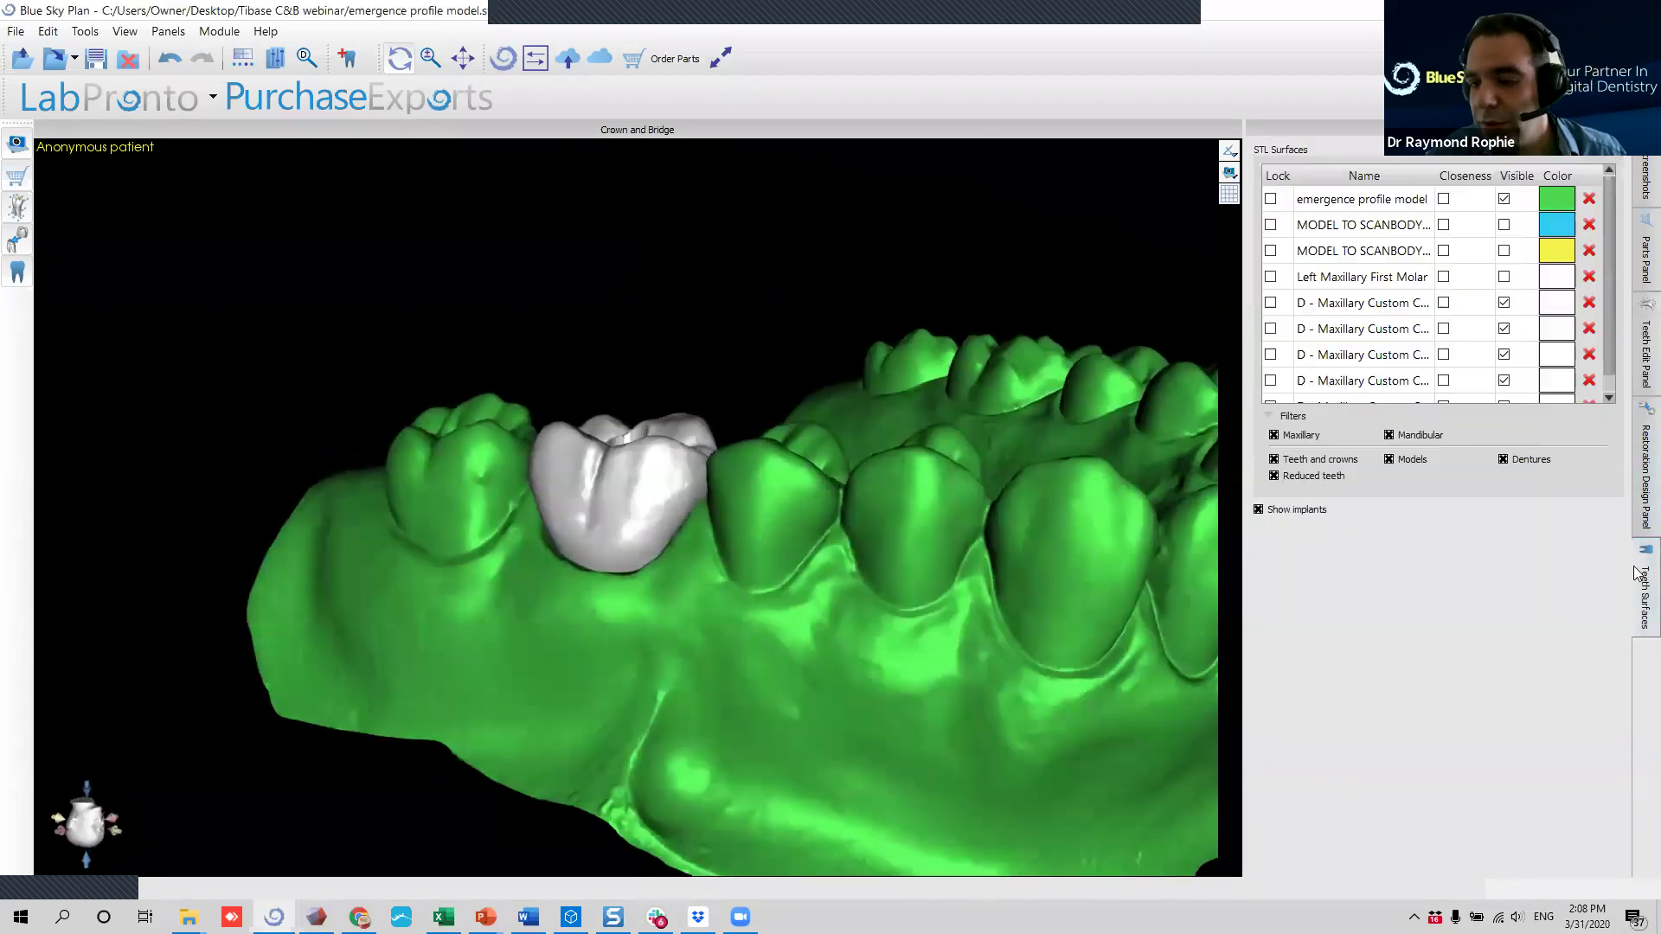
scroll(1483, 344, down, 1)
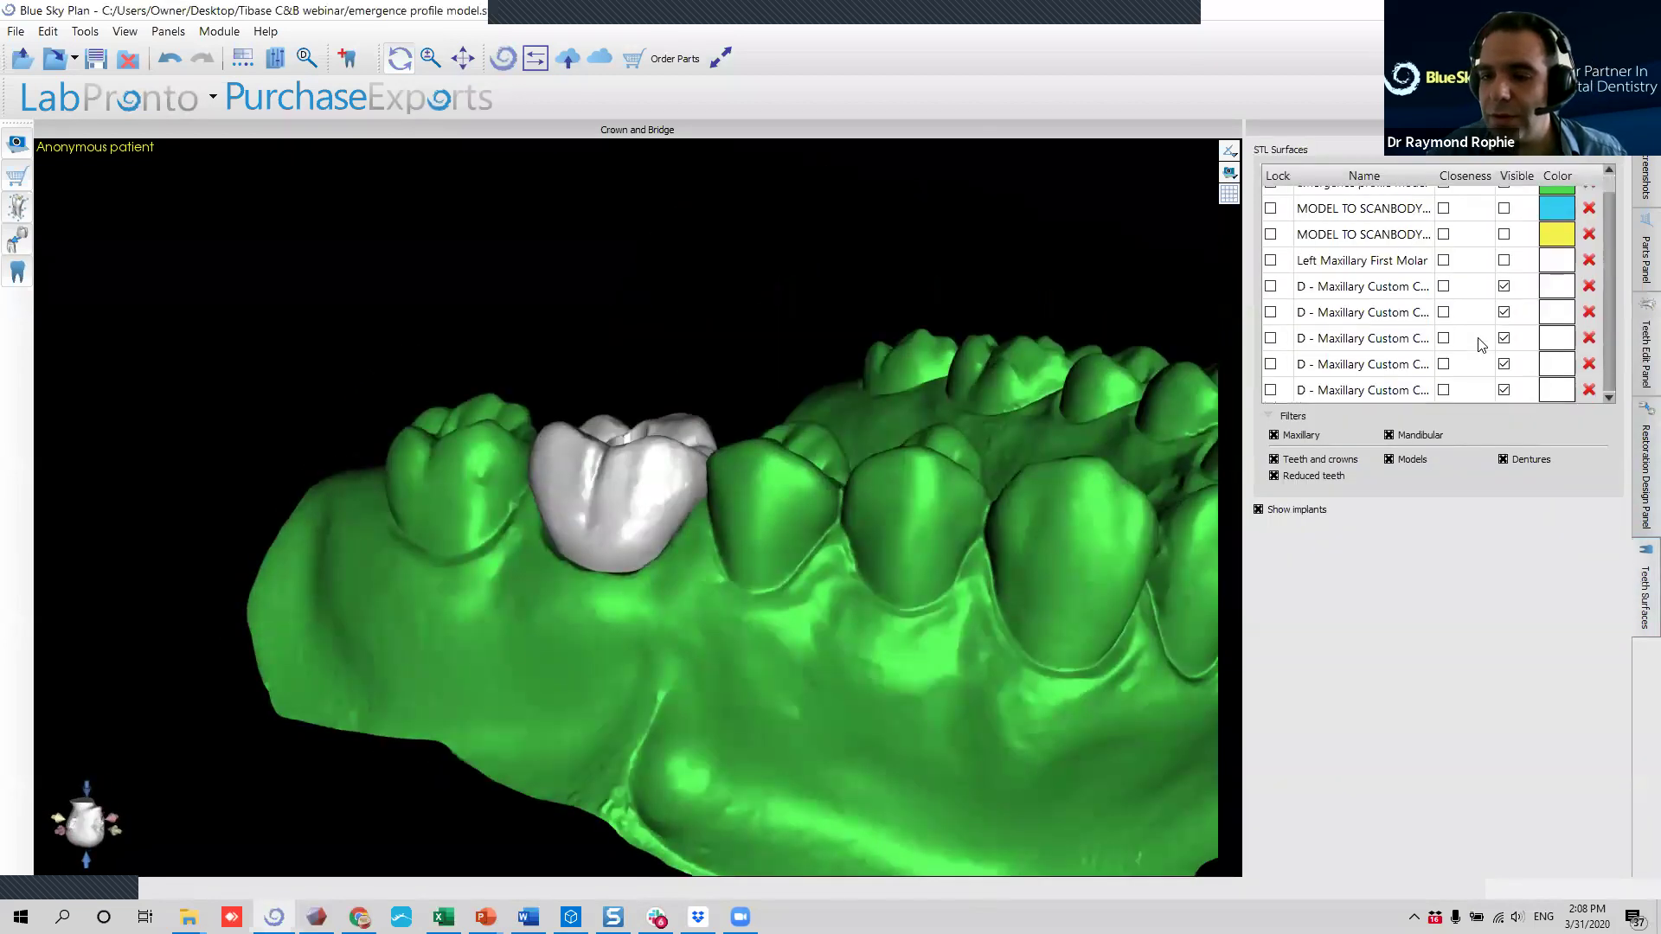
click(1504, 286)
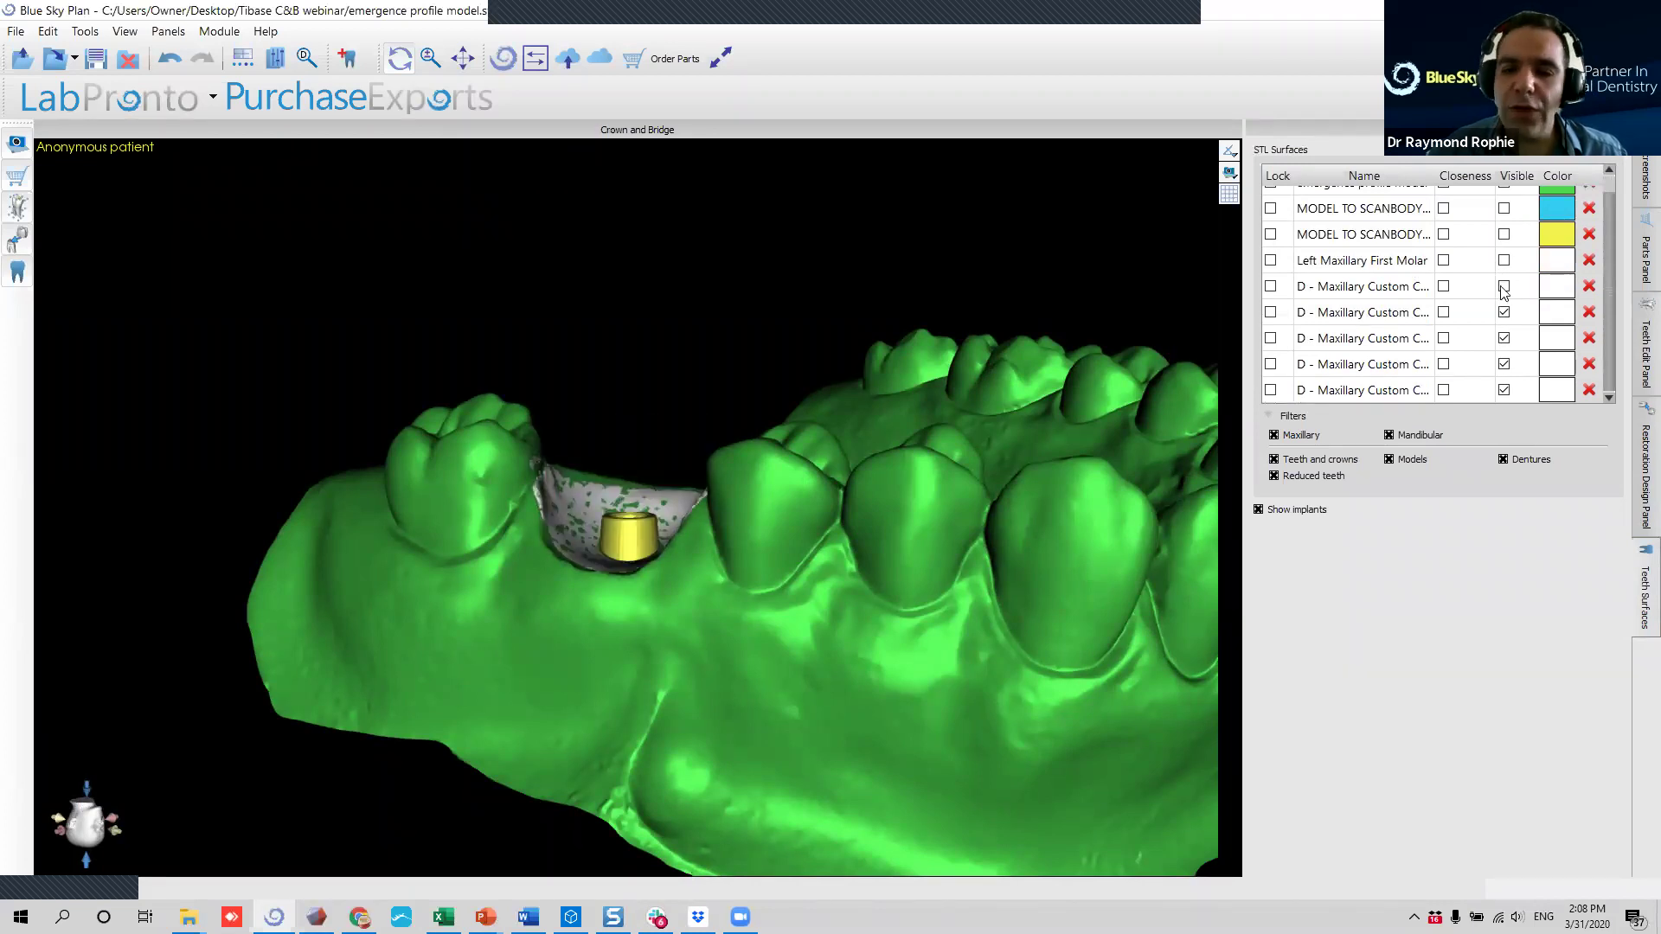
scroll(1509, 242, up, 1)
click(1504, 199)
Examine the intersection surface around the titanium base from several angles and check which models are available for editing.
drag(777, 647, 766, 571)
scroll(552, 491, up, 5)
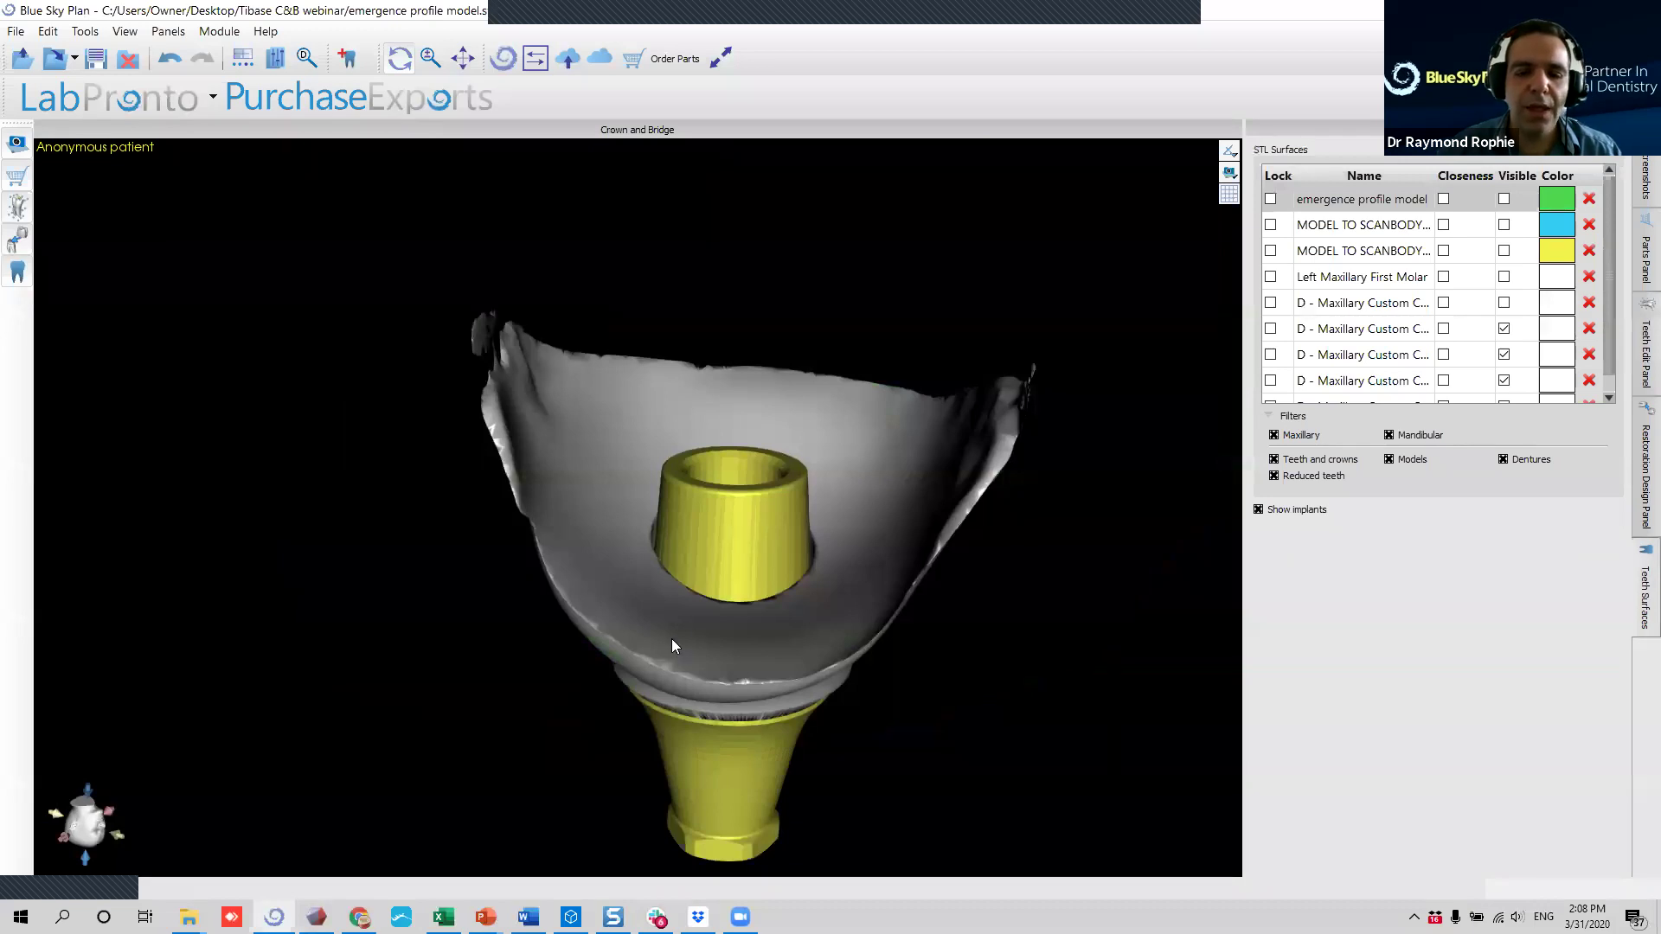
drag(673, 641, 761, 852)
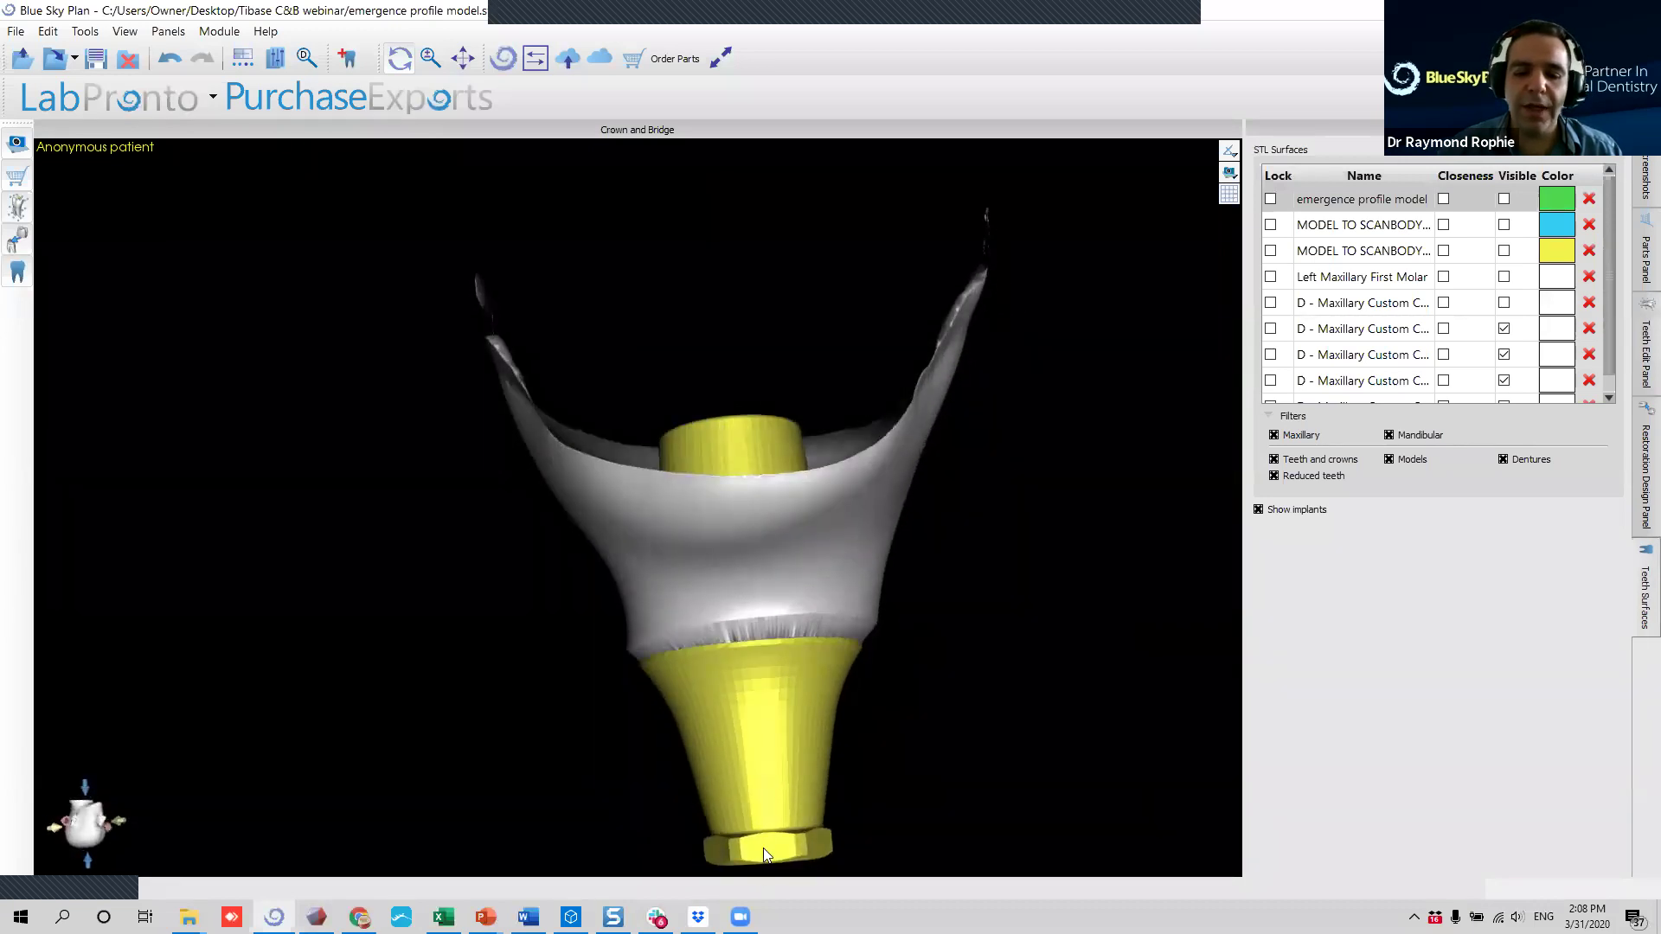
middle_drag(725, 726, 747, 542)
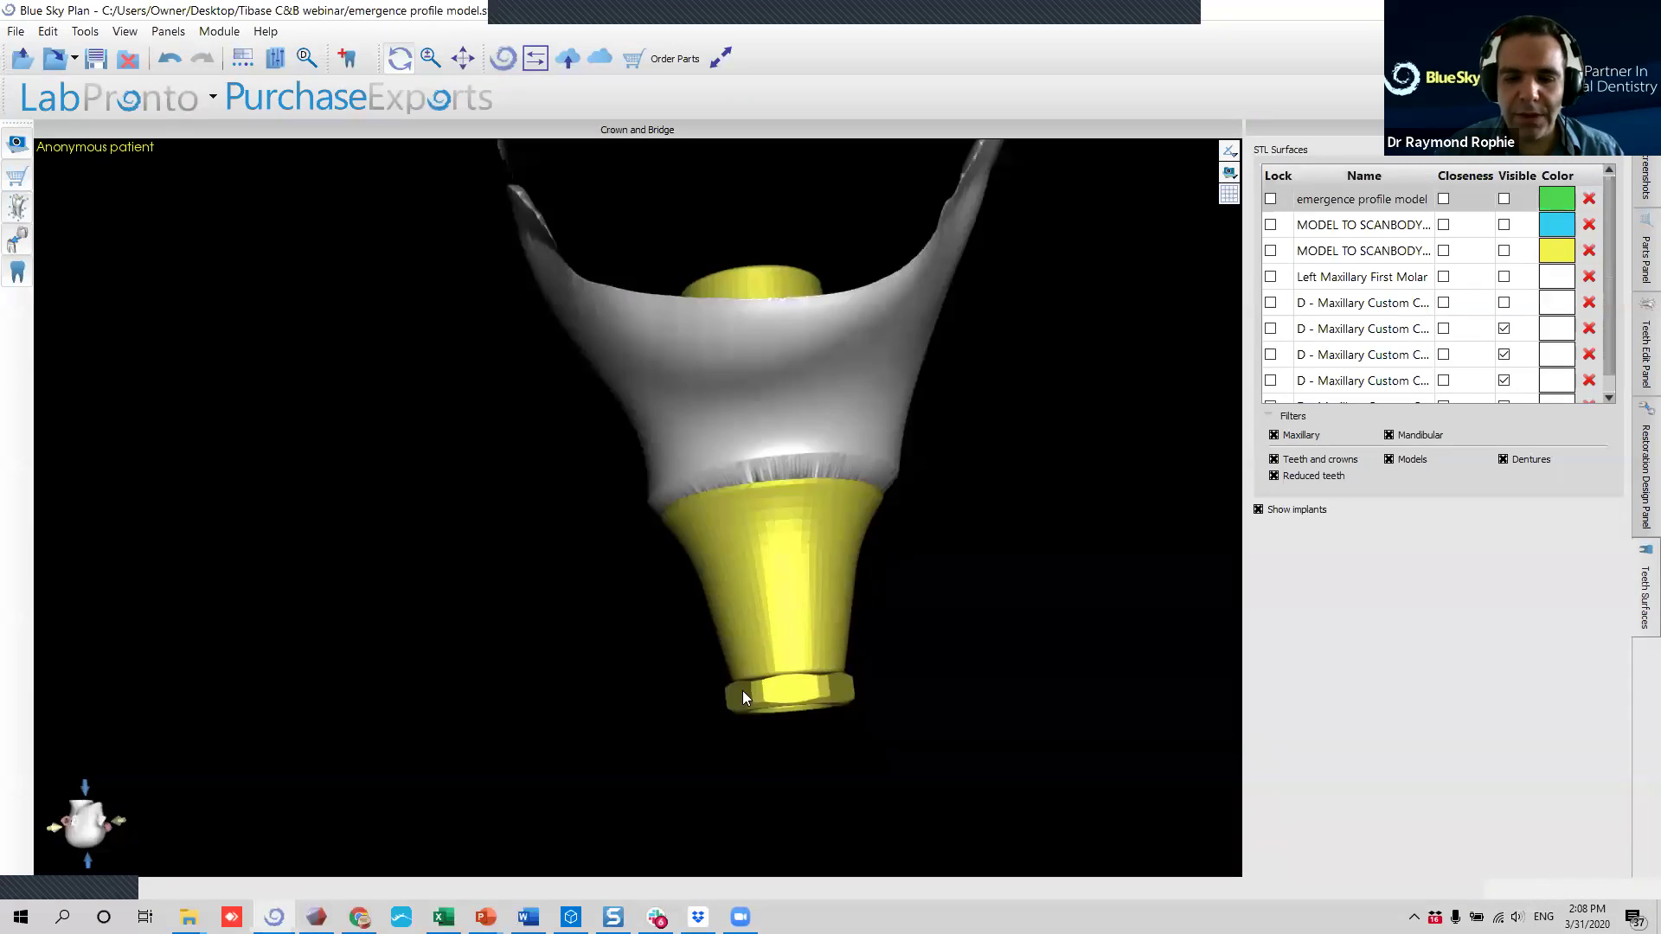
drag(800, 550, 795, 833)
drag(620, 580, 822, 361)
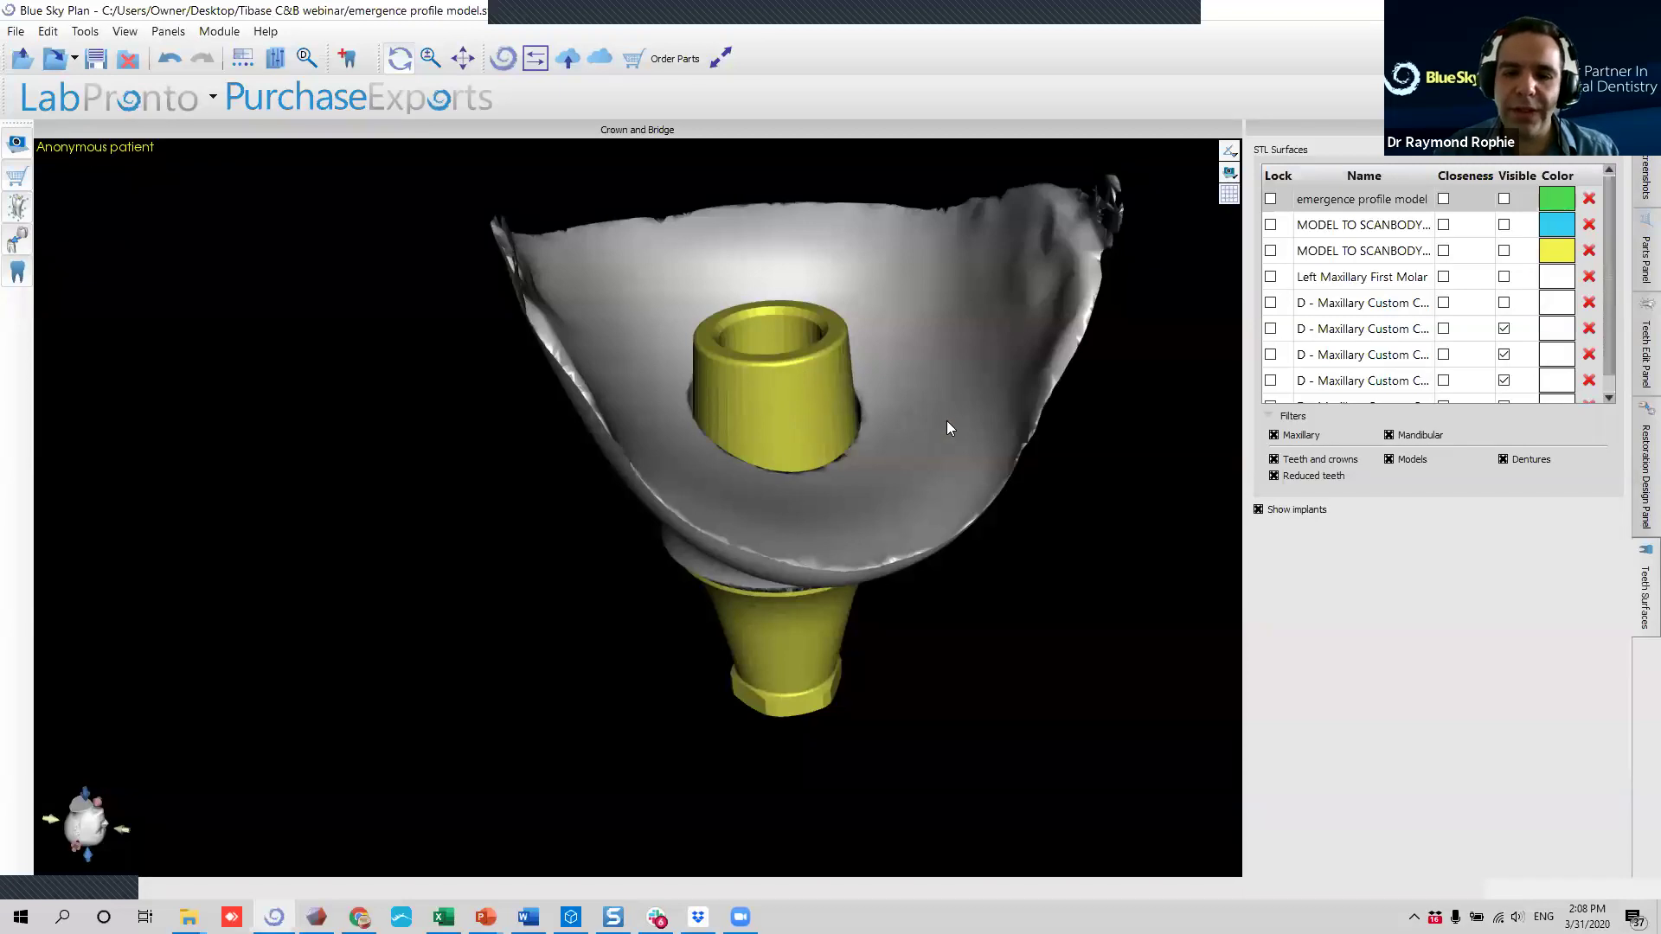
click(1646, 355)
click(1454, 160)
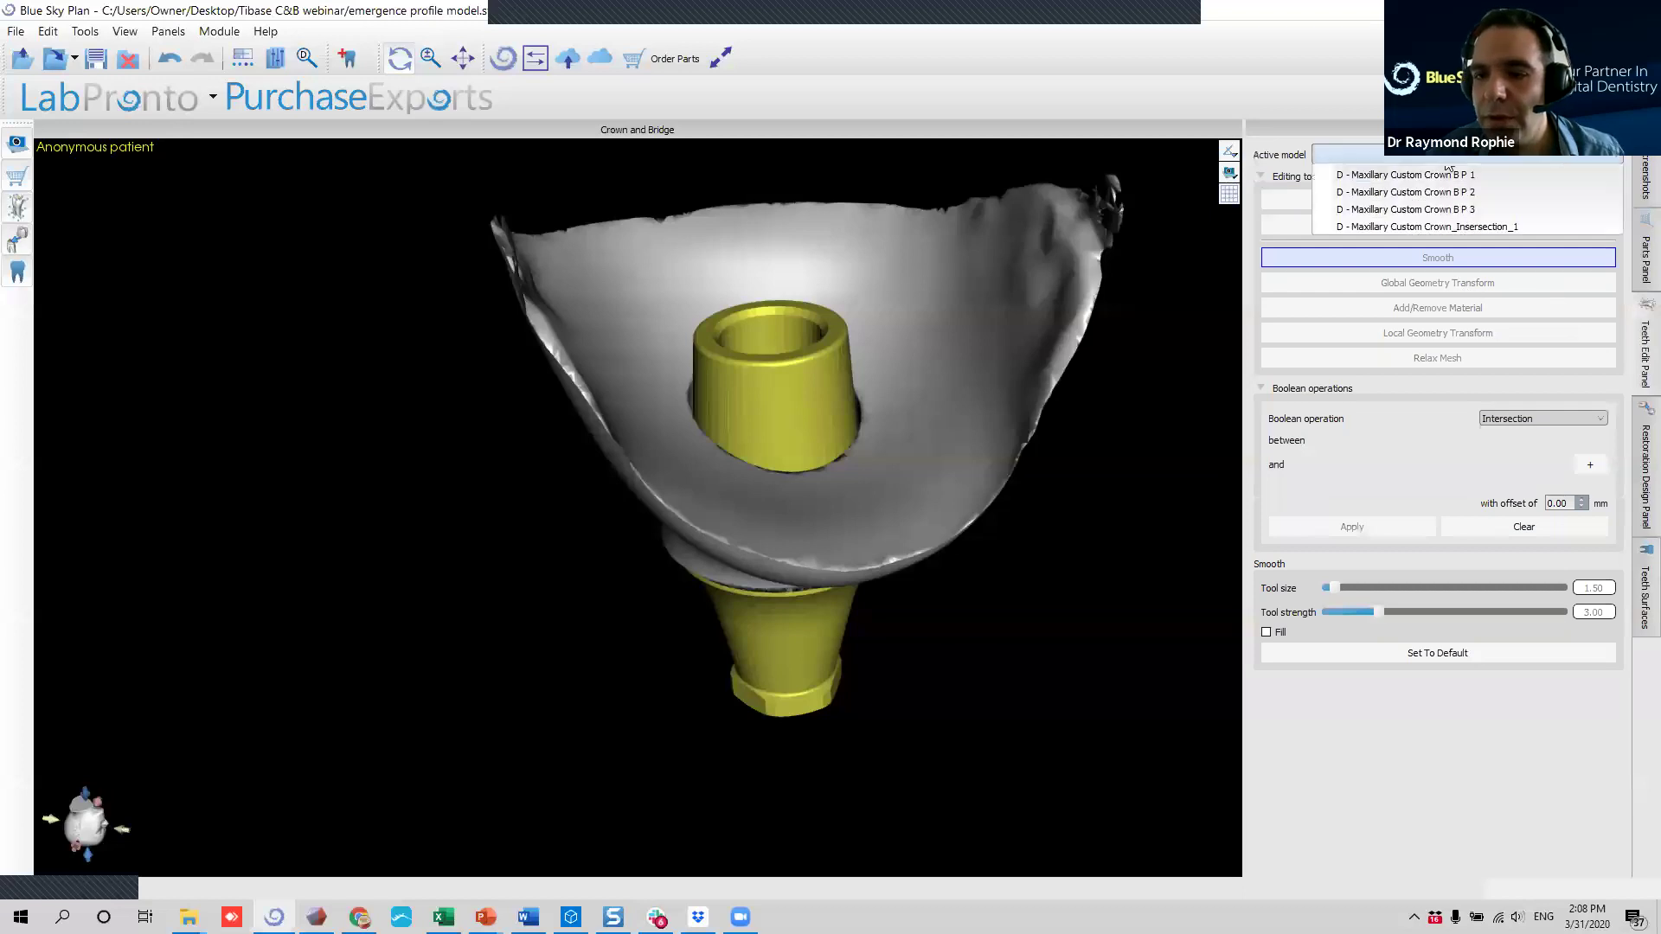
click(1457, 161)
Rename the surface listed directly after the hidden original custom crown as "Emergence profile".
click(1640, 623)
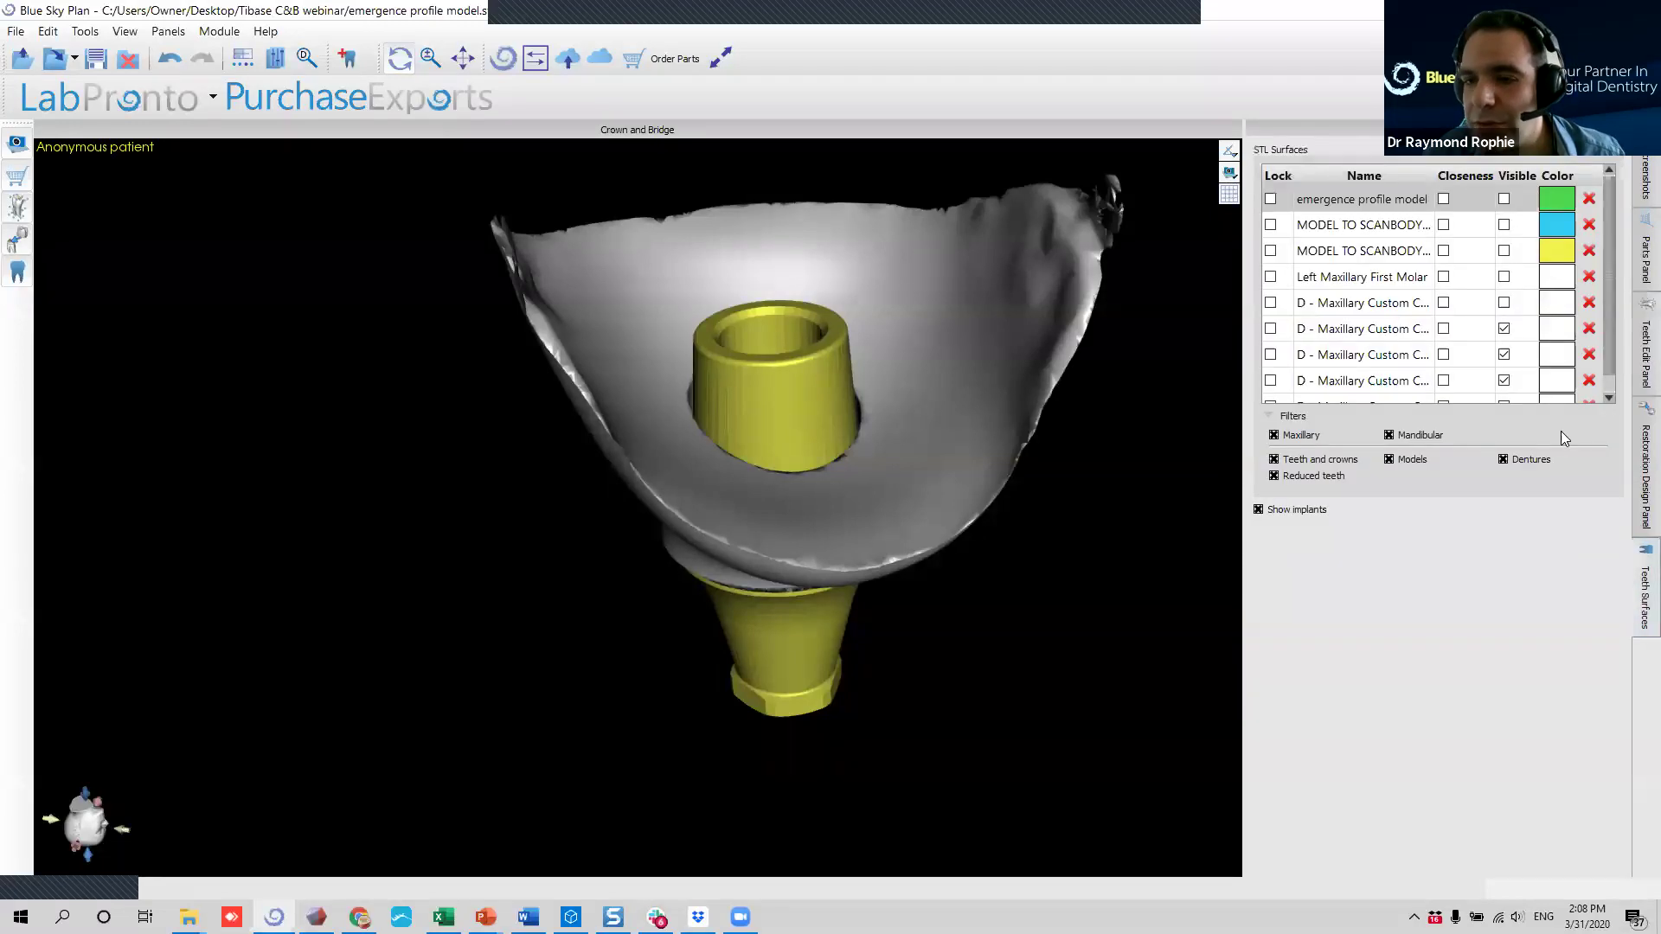
click(1406, 333)
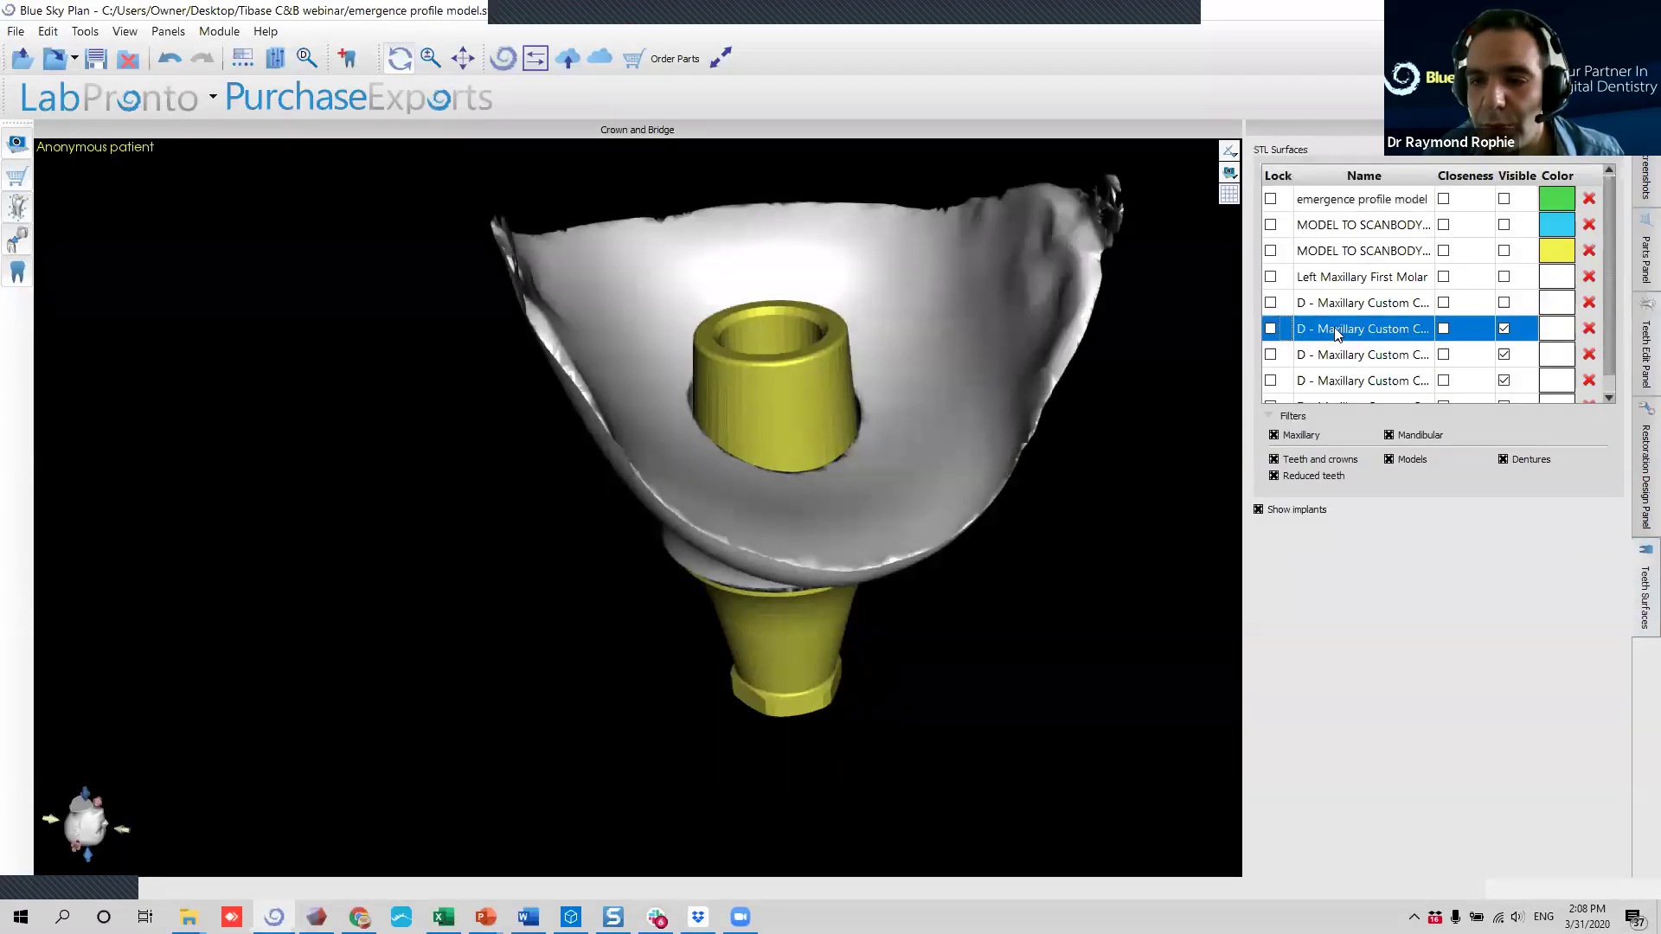
double_click(1337, 331)
drag(1413, 331, 1490, 334)
click(1464, 436)
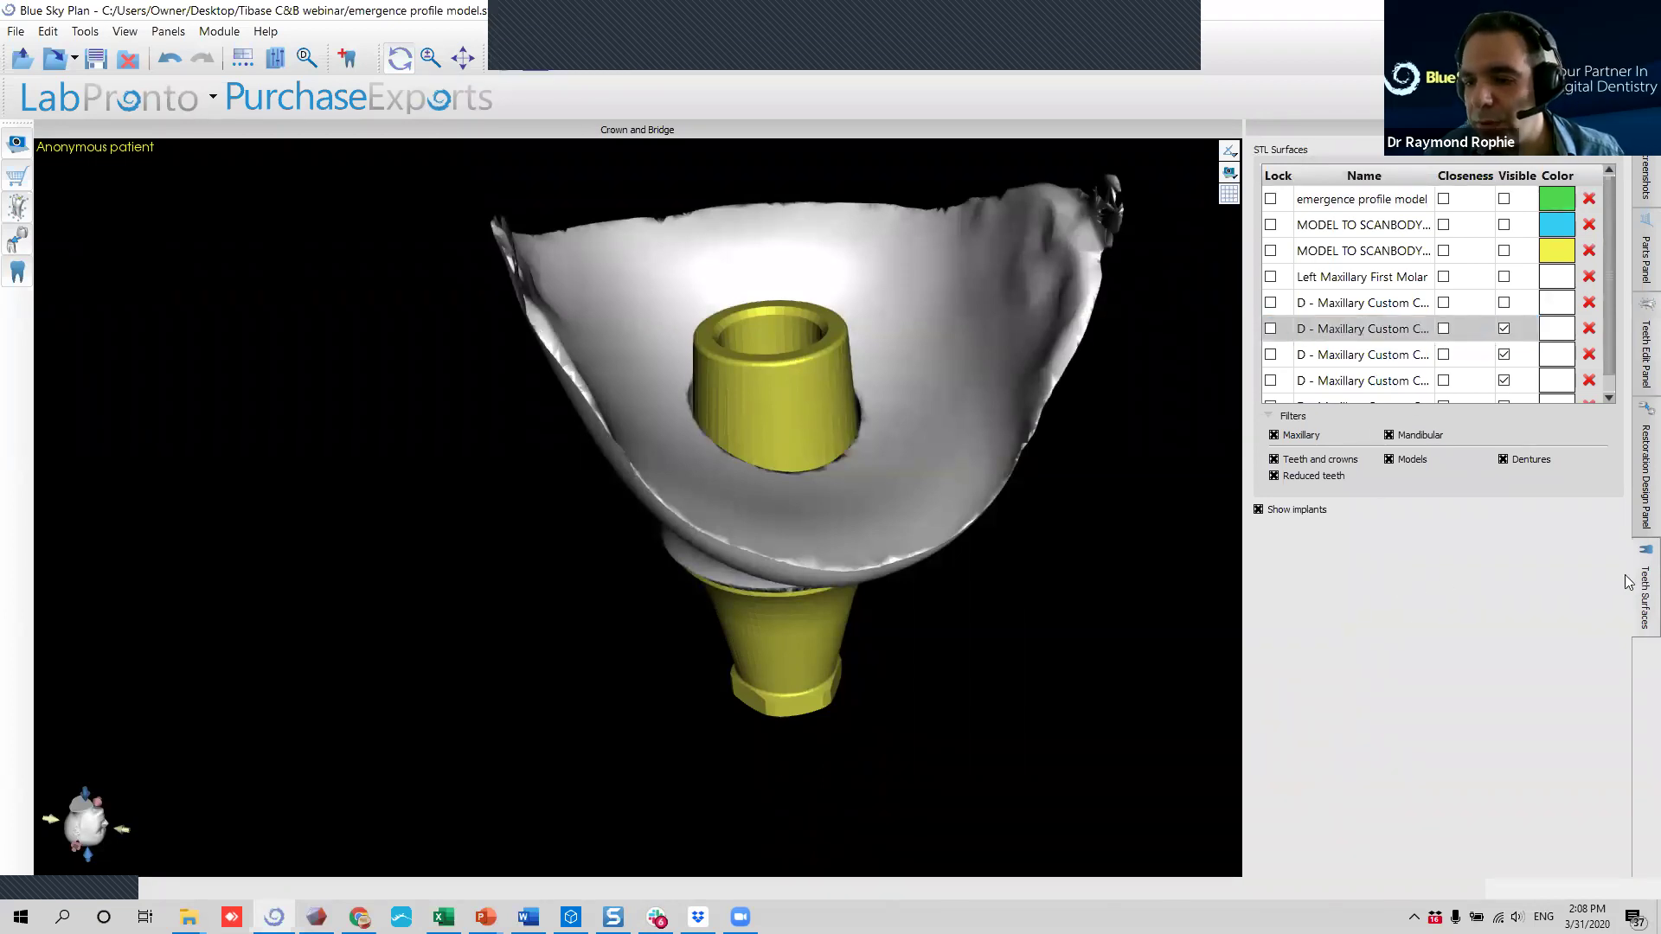
click(1333, 331)
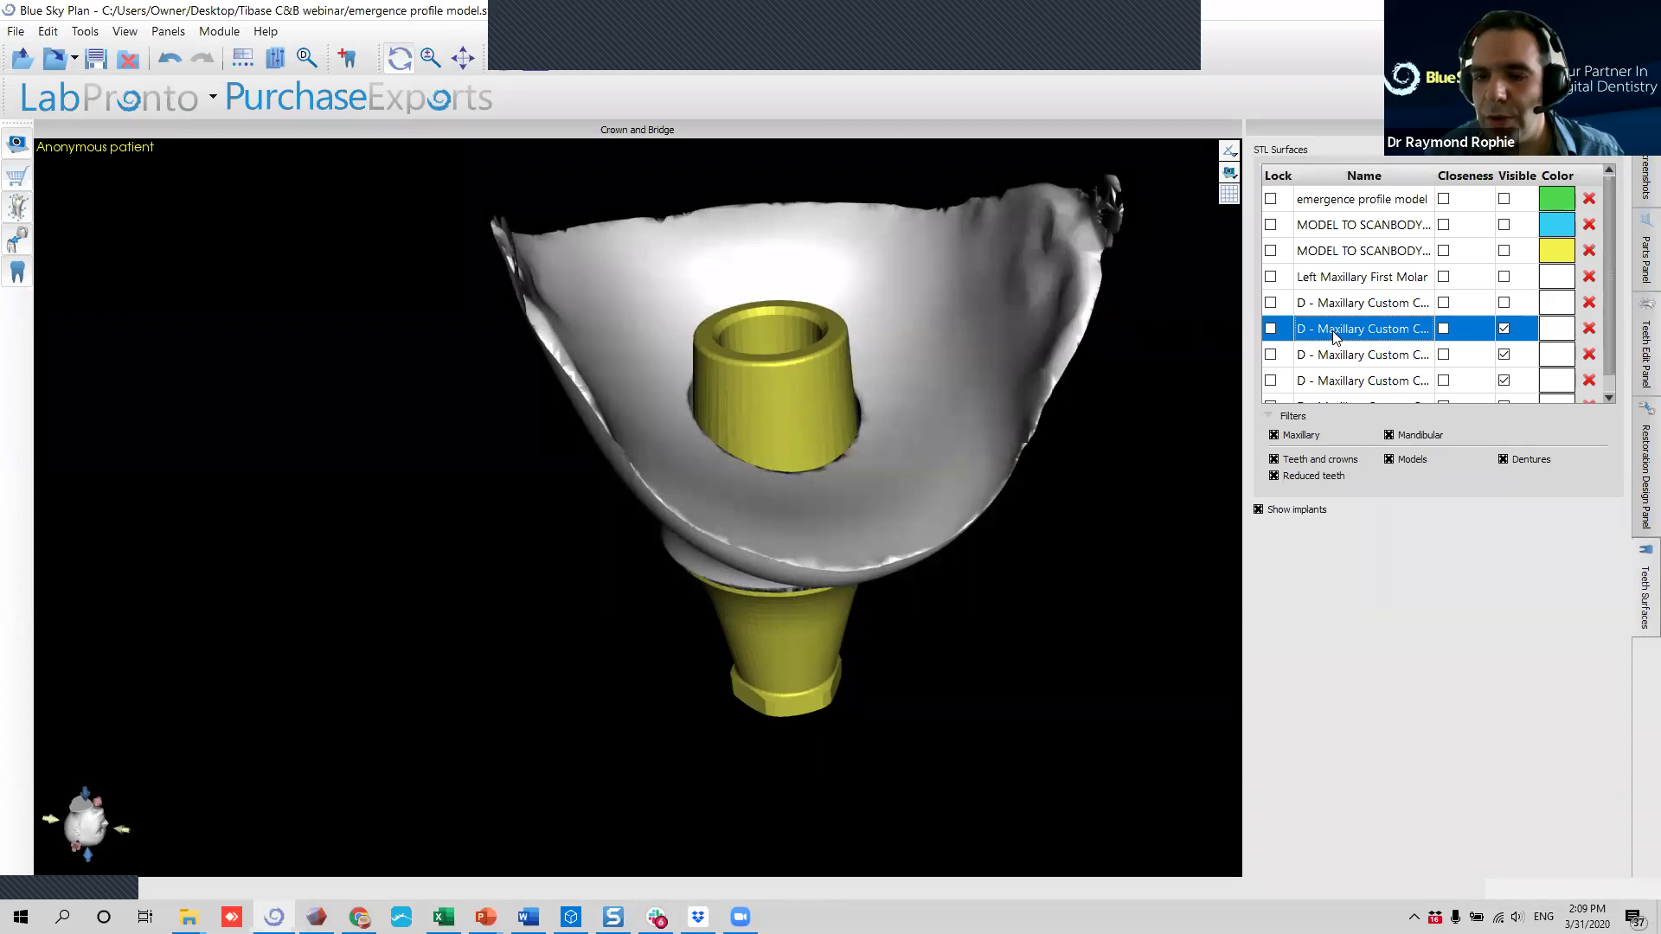
double_click(1335, 333)
text(Emer)
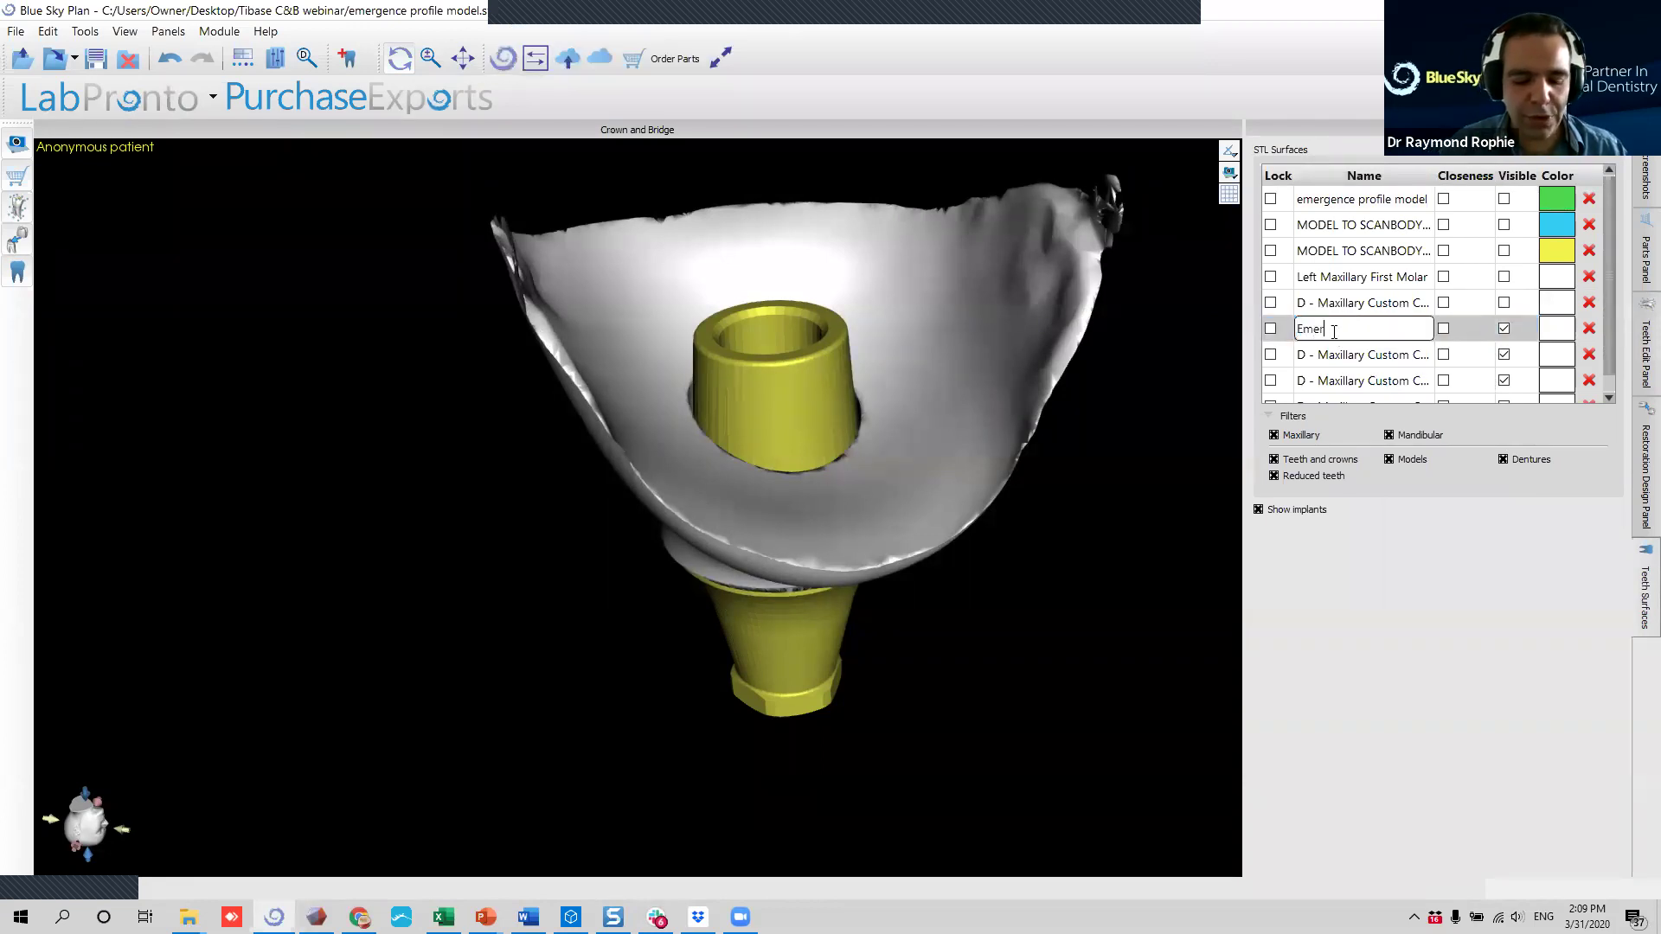
text(gence profile)
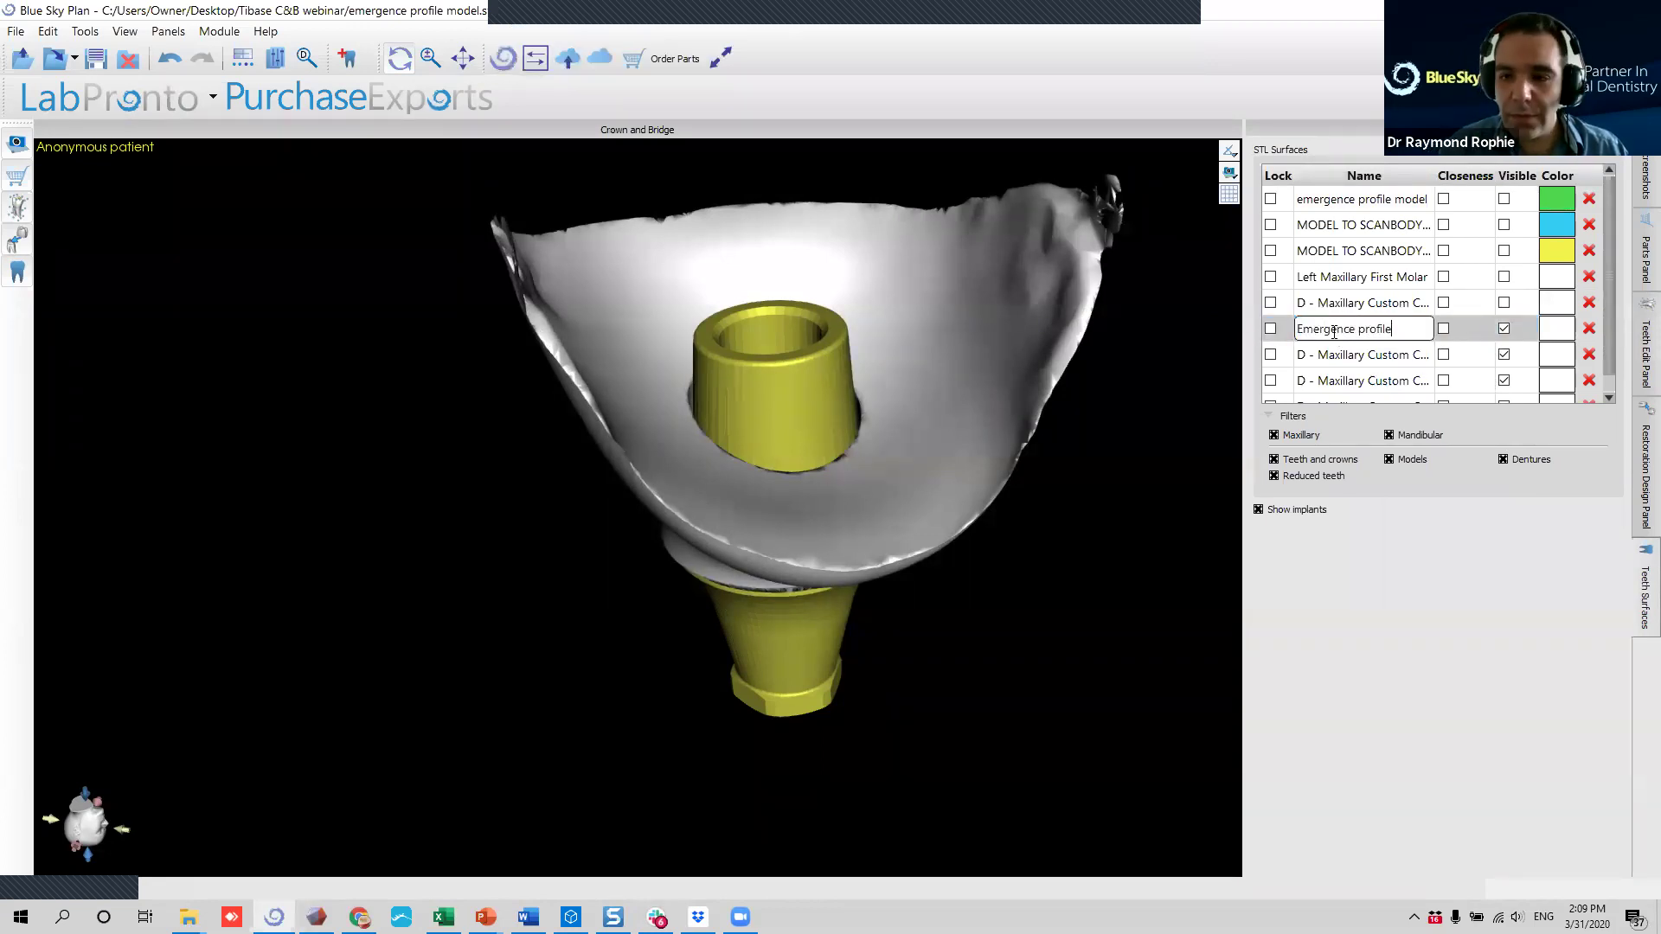
key(Return)
click(1374, 337)
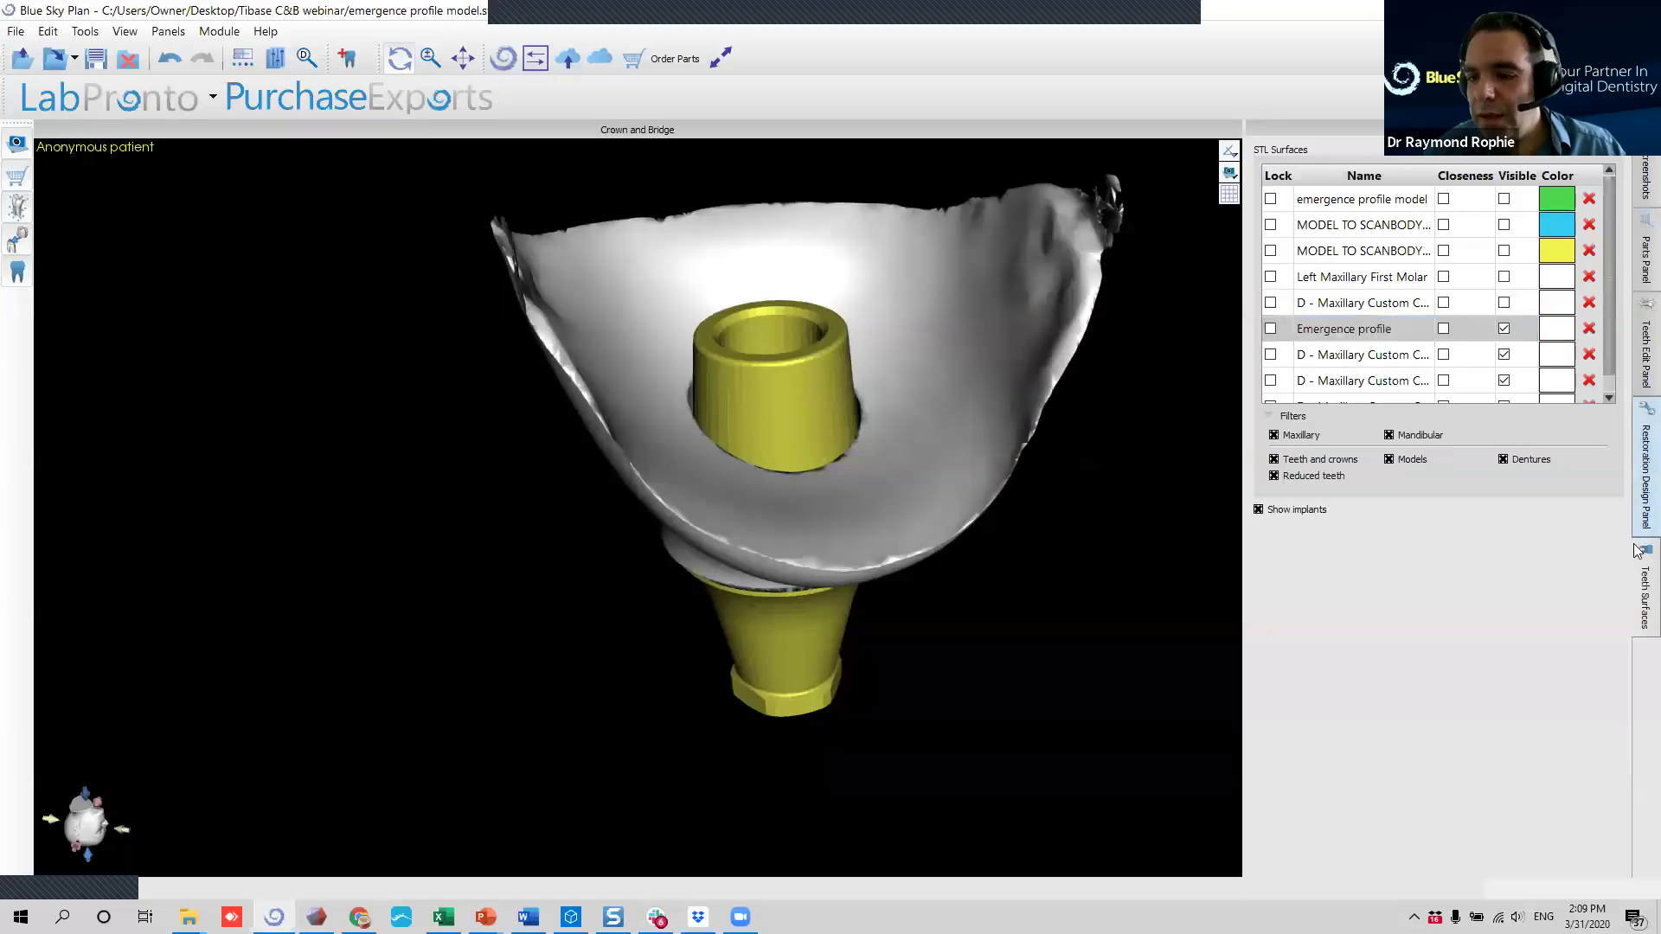
Try deforming D - Maxillary Custom Crown B P 1 beside the Tibase with Local Geometry Transform at tool size 10.50.
click(1645, 471)
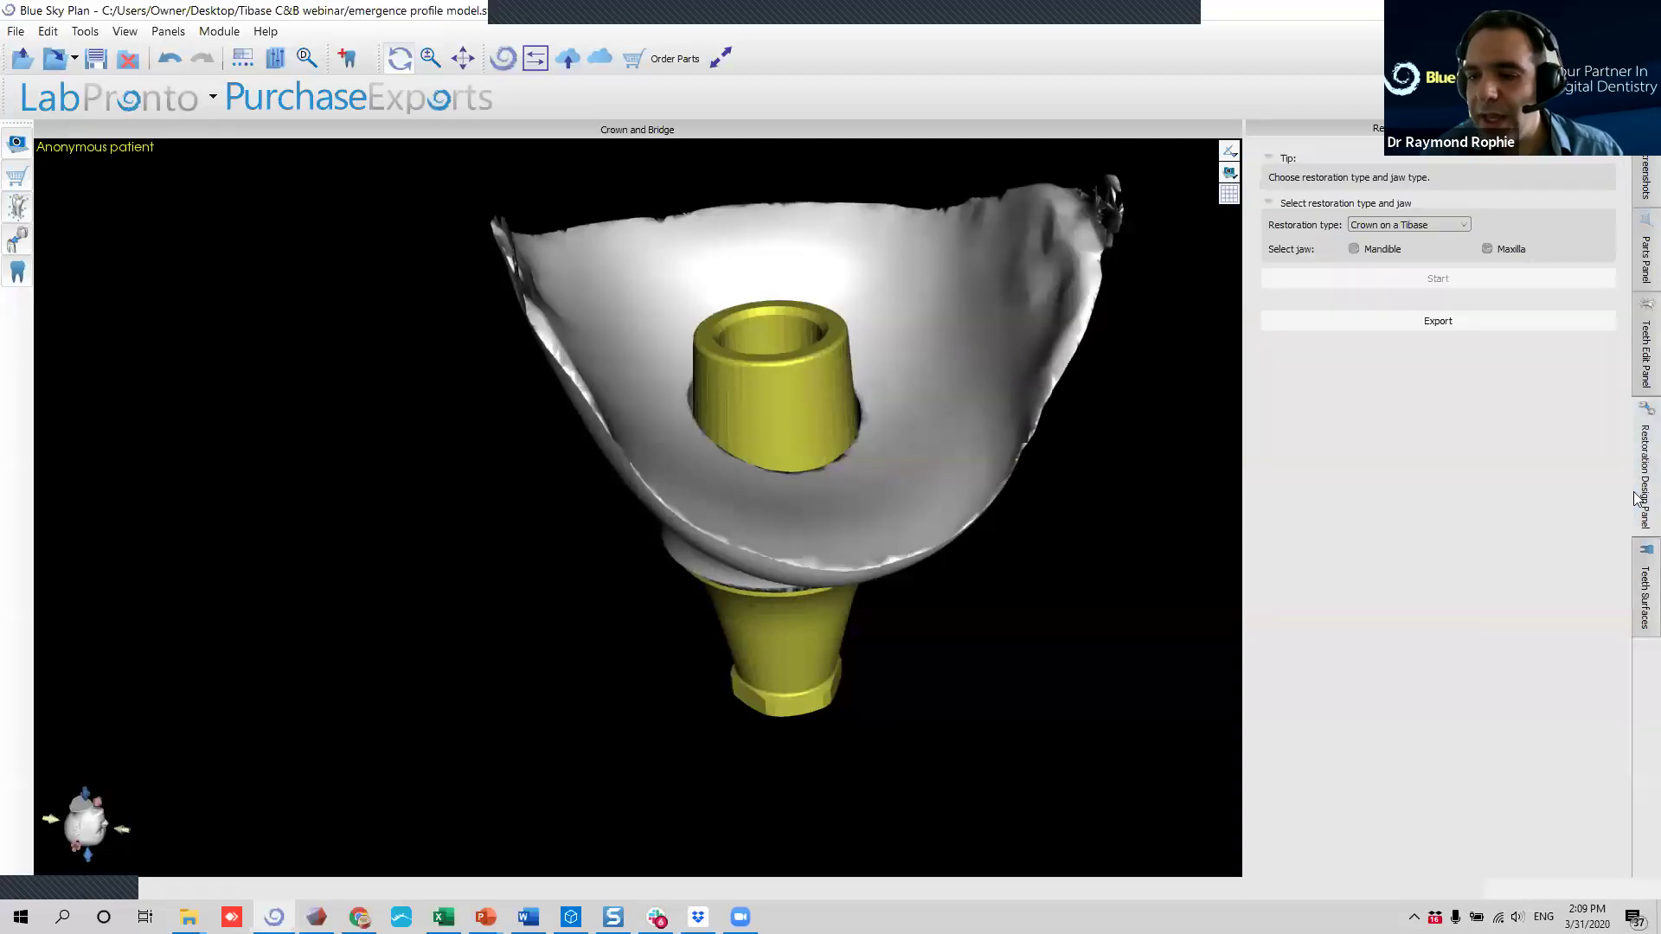
click(1645, 355)
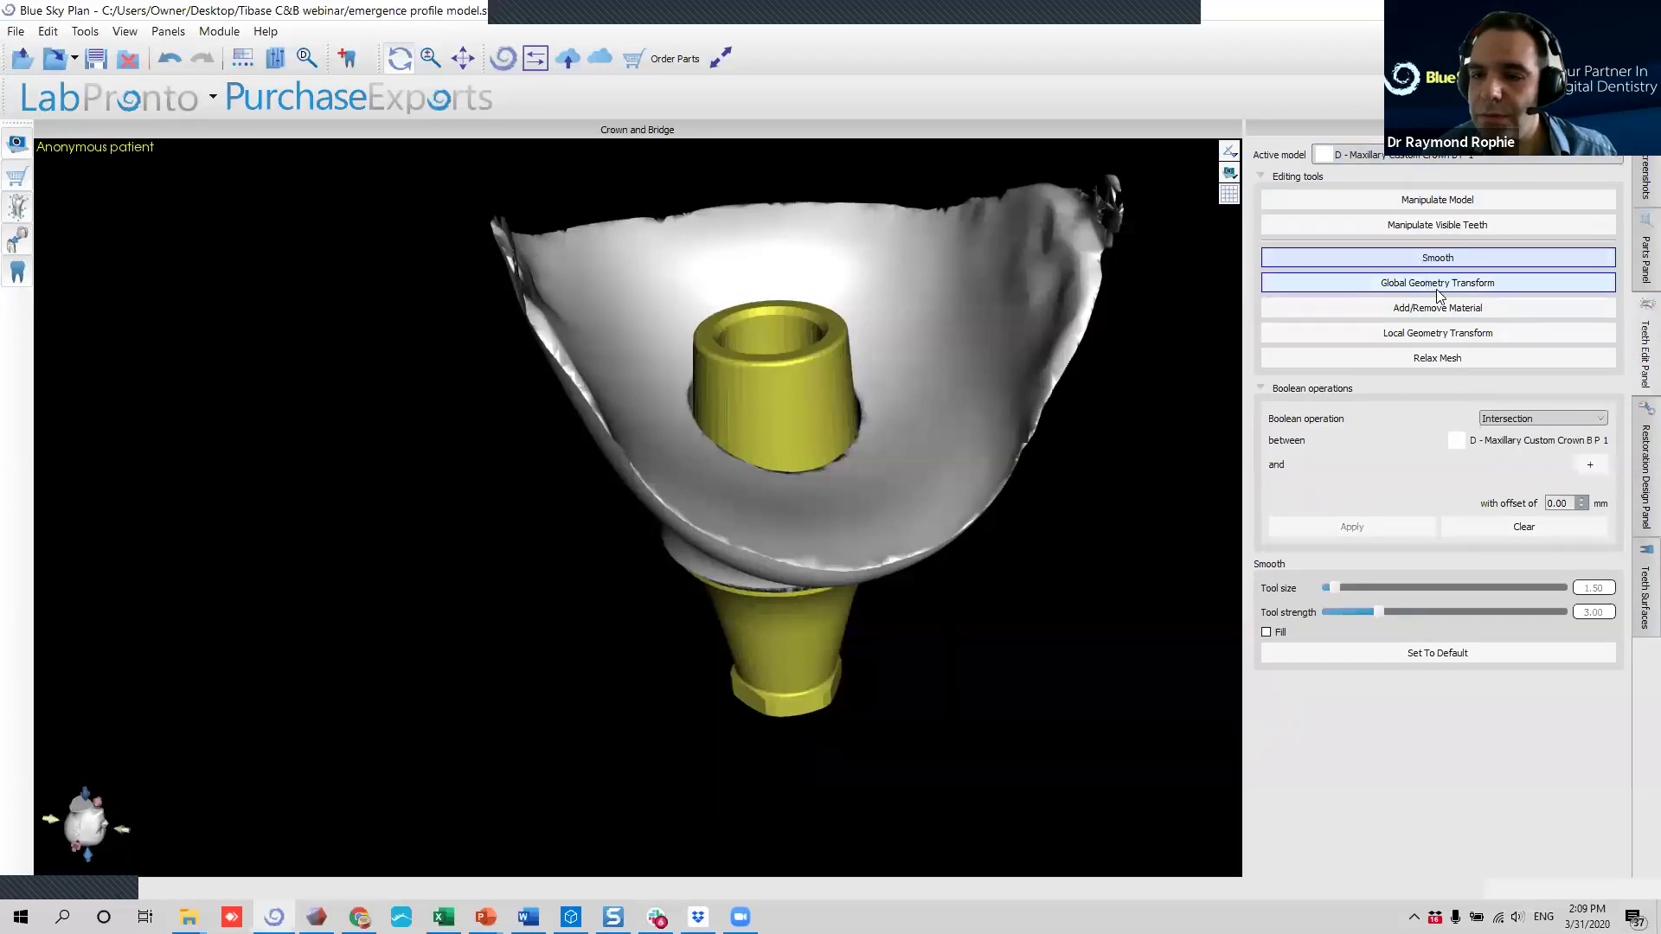
click(1451, 337)
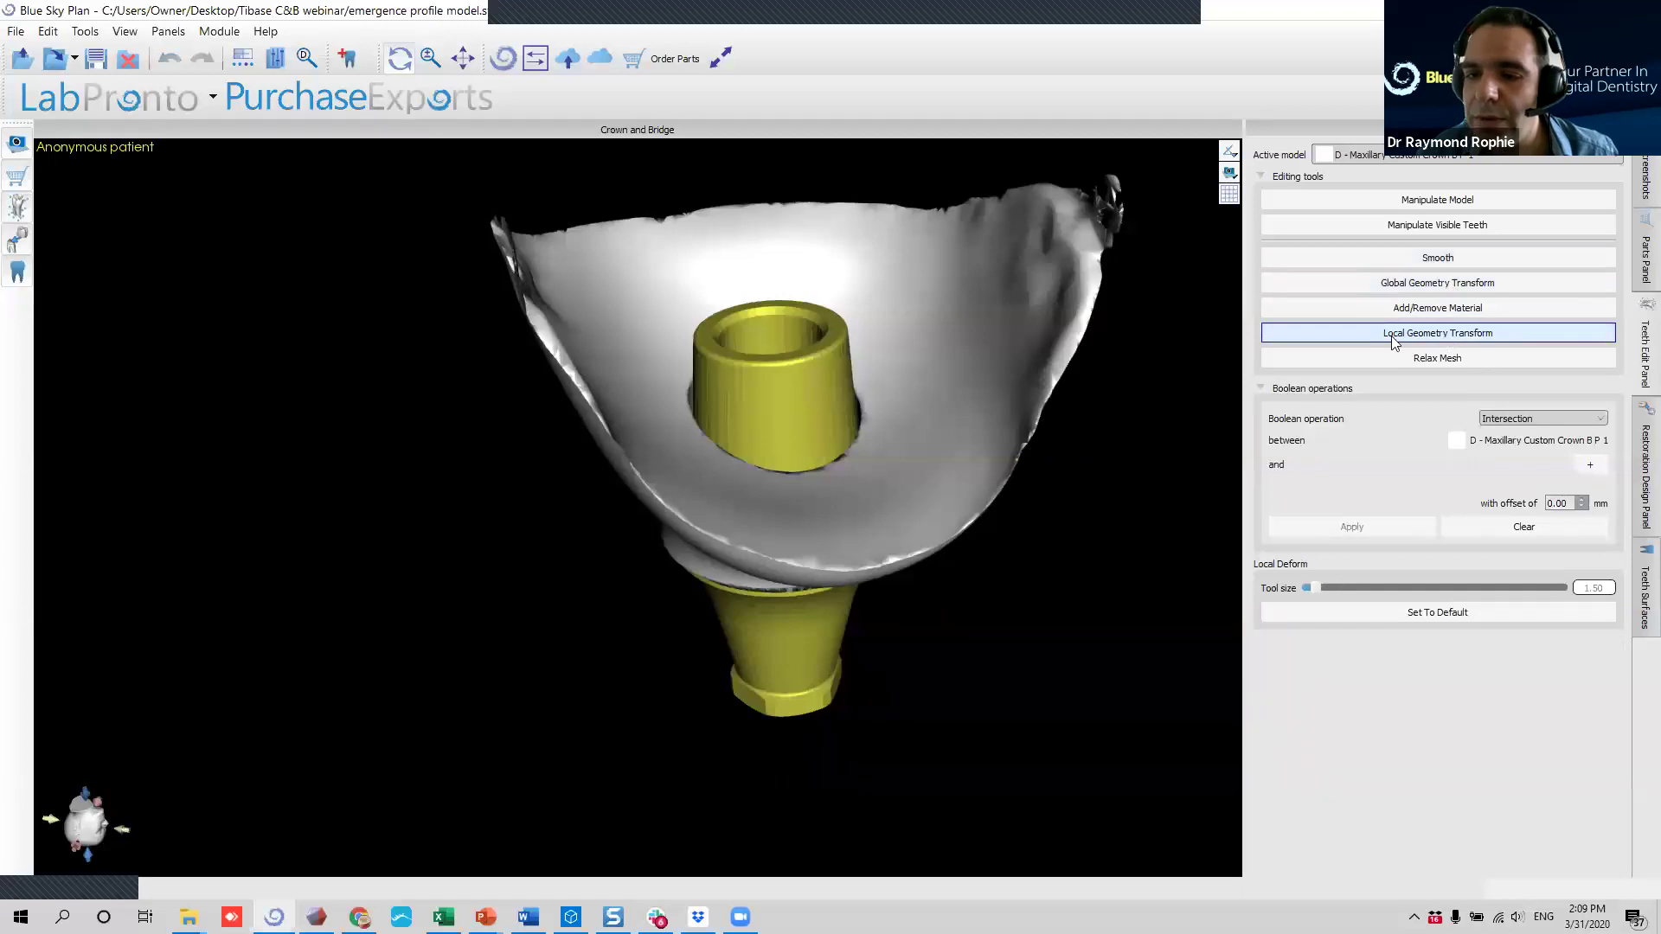
scroll(947, 359, up, 9)
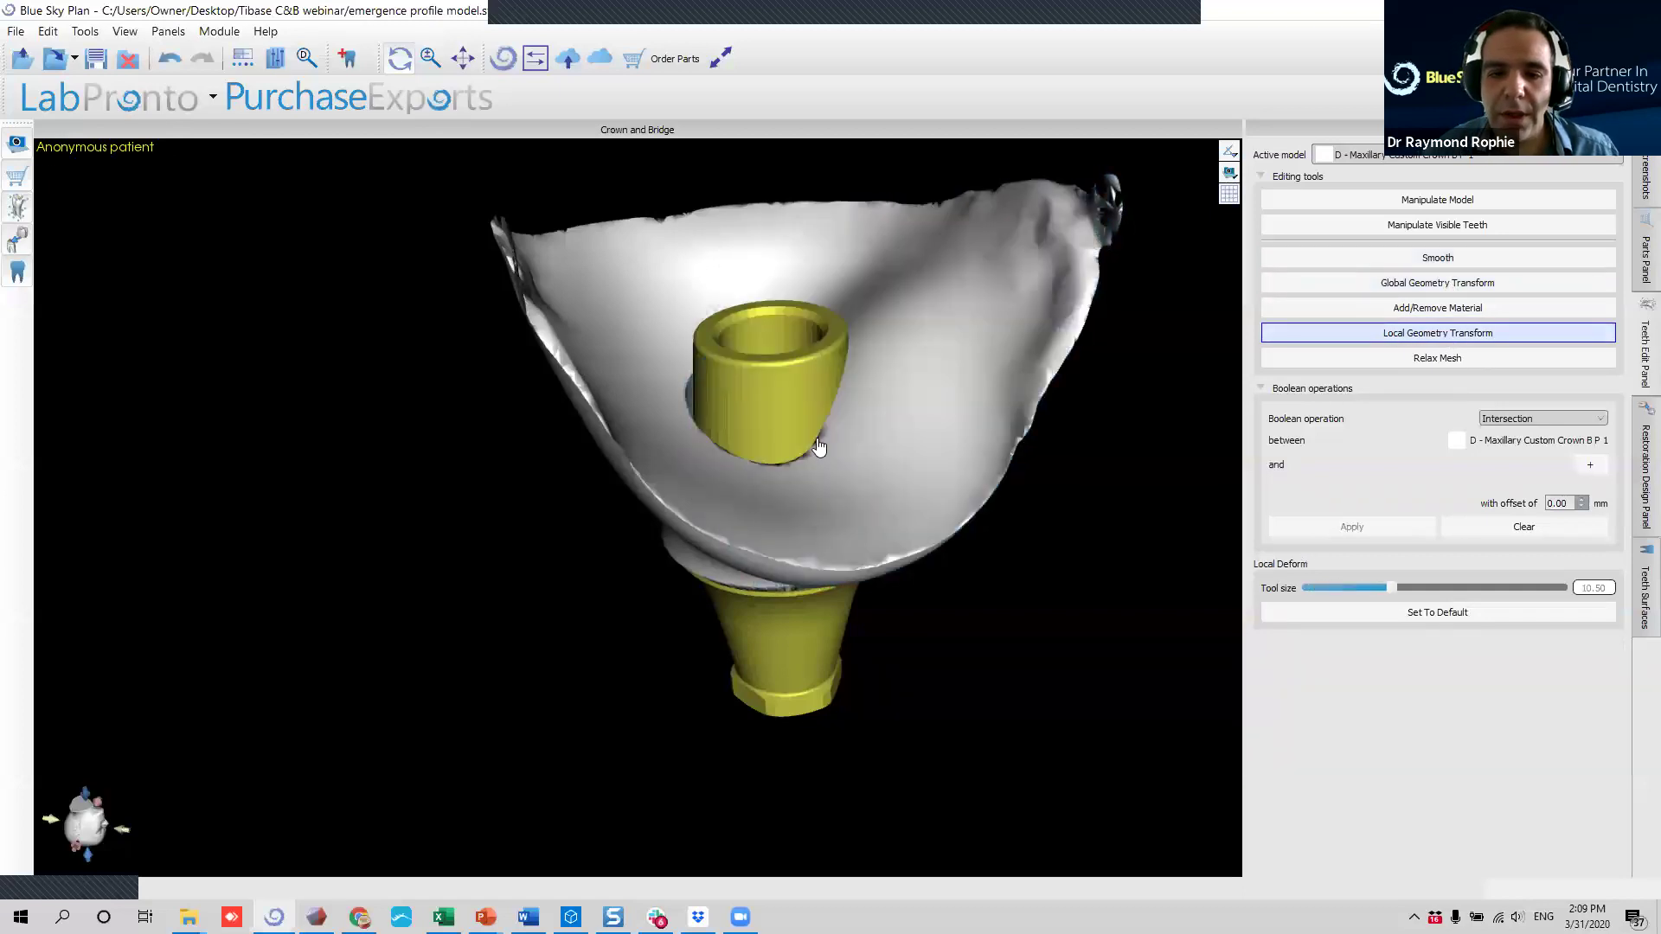
right_drag(783, 431, 689, 410)
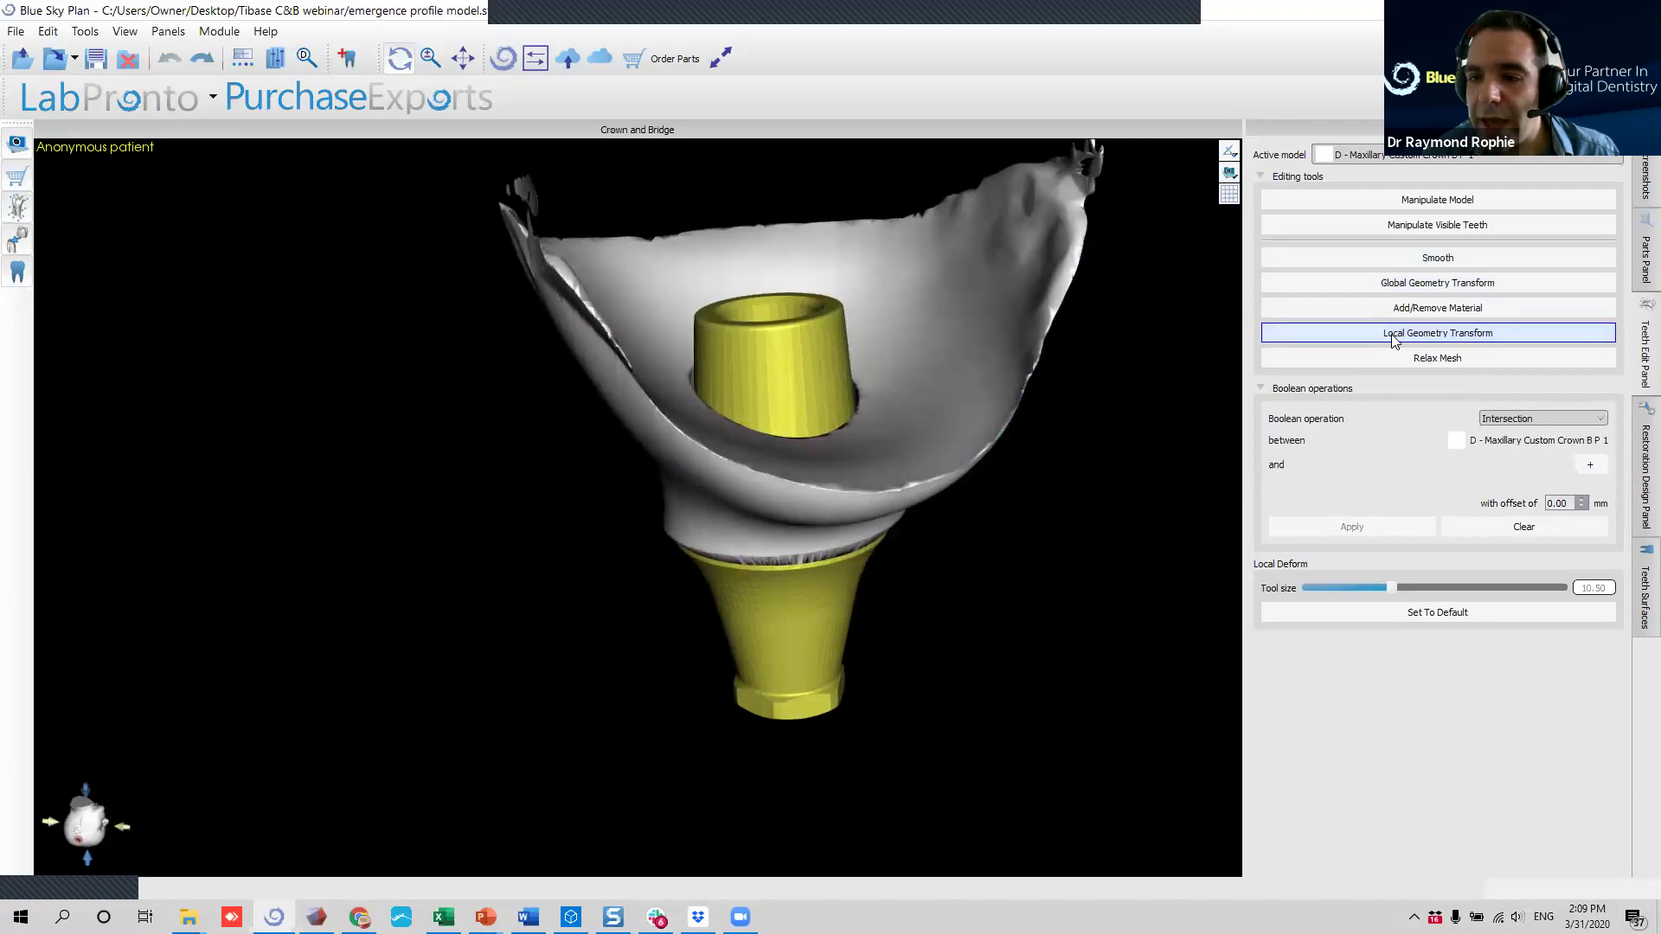
Rework the D - Maxillary Custom Crown B P 1 surface around the Tibase with Add/Remove Material at tool size 3.50.
click(1397, 308)
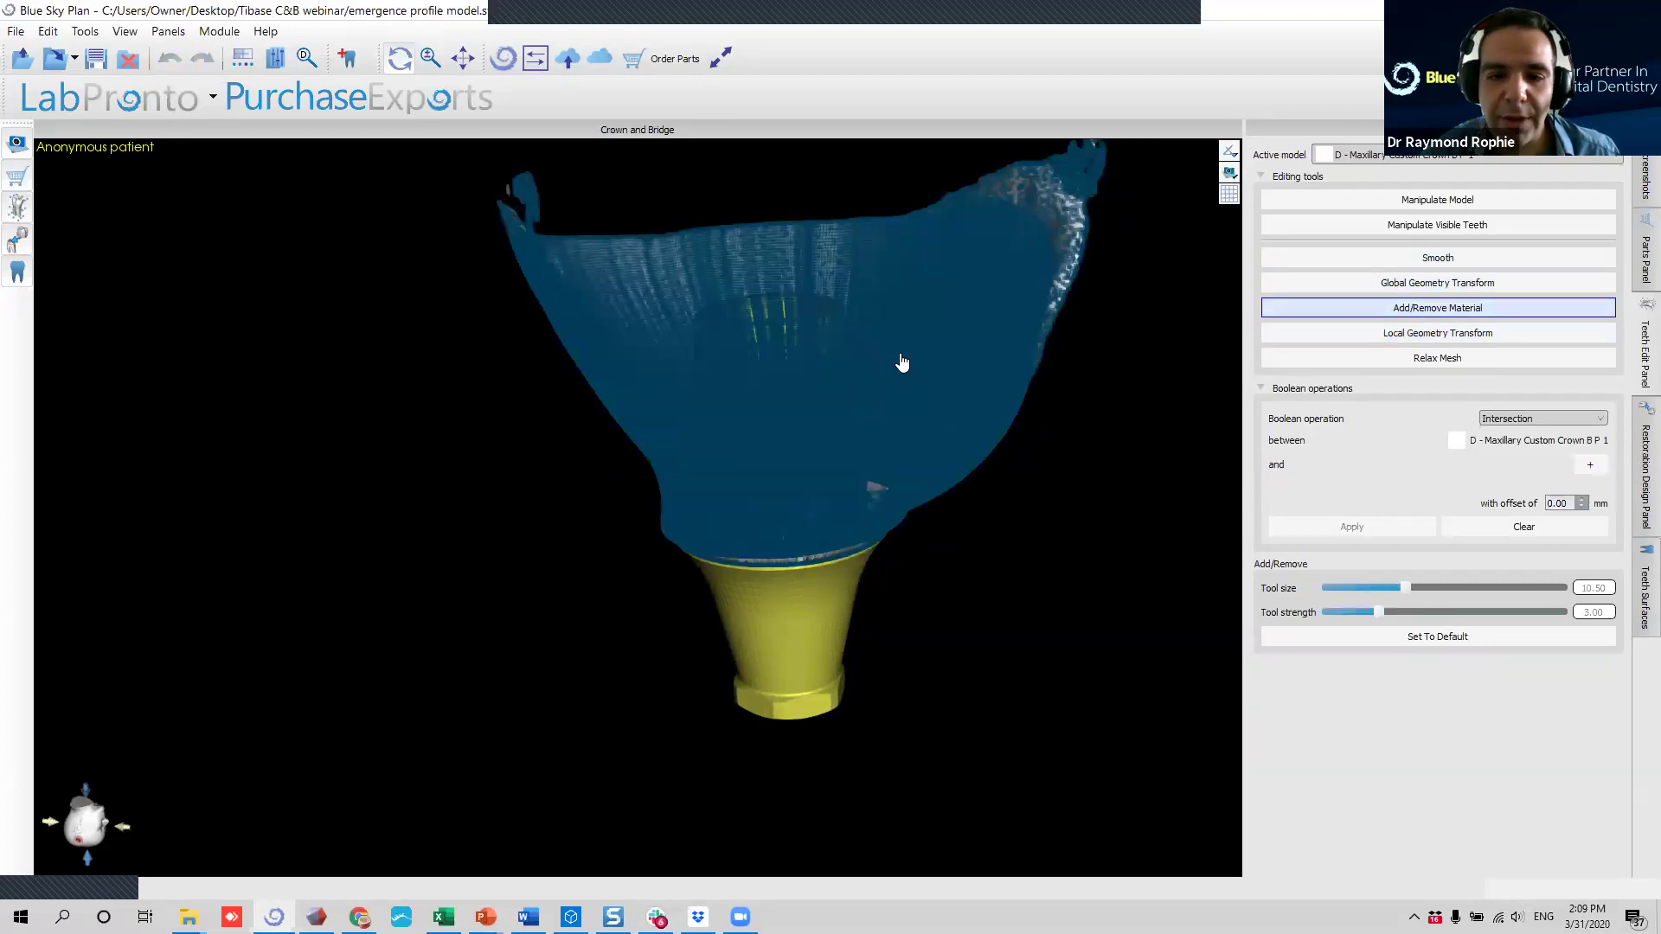
scroll(901, 363, down, 10)
scroll(897, 371, up, 3)
mouse_move(910, 392)
mouse_down()
mouse_move(875, 308)
mouse_move(802, 285)
mouse_up()
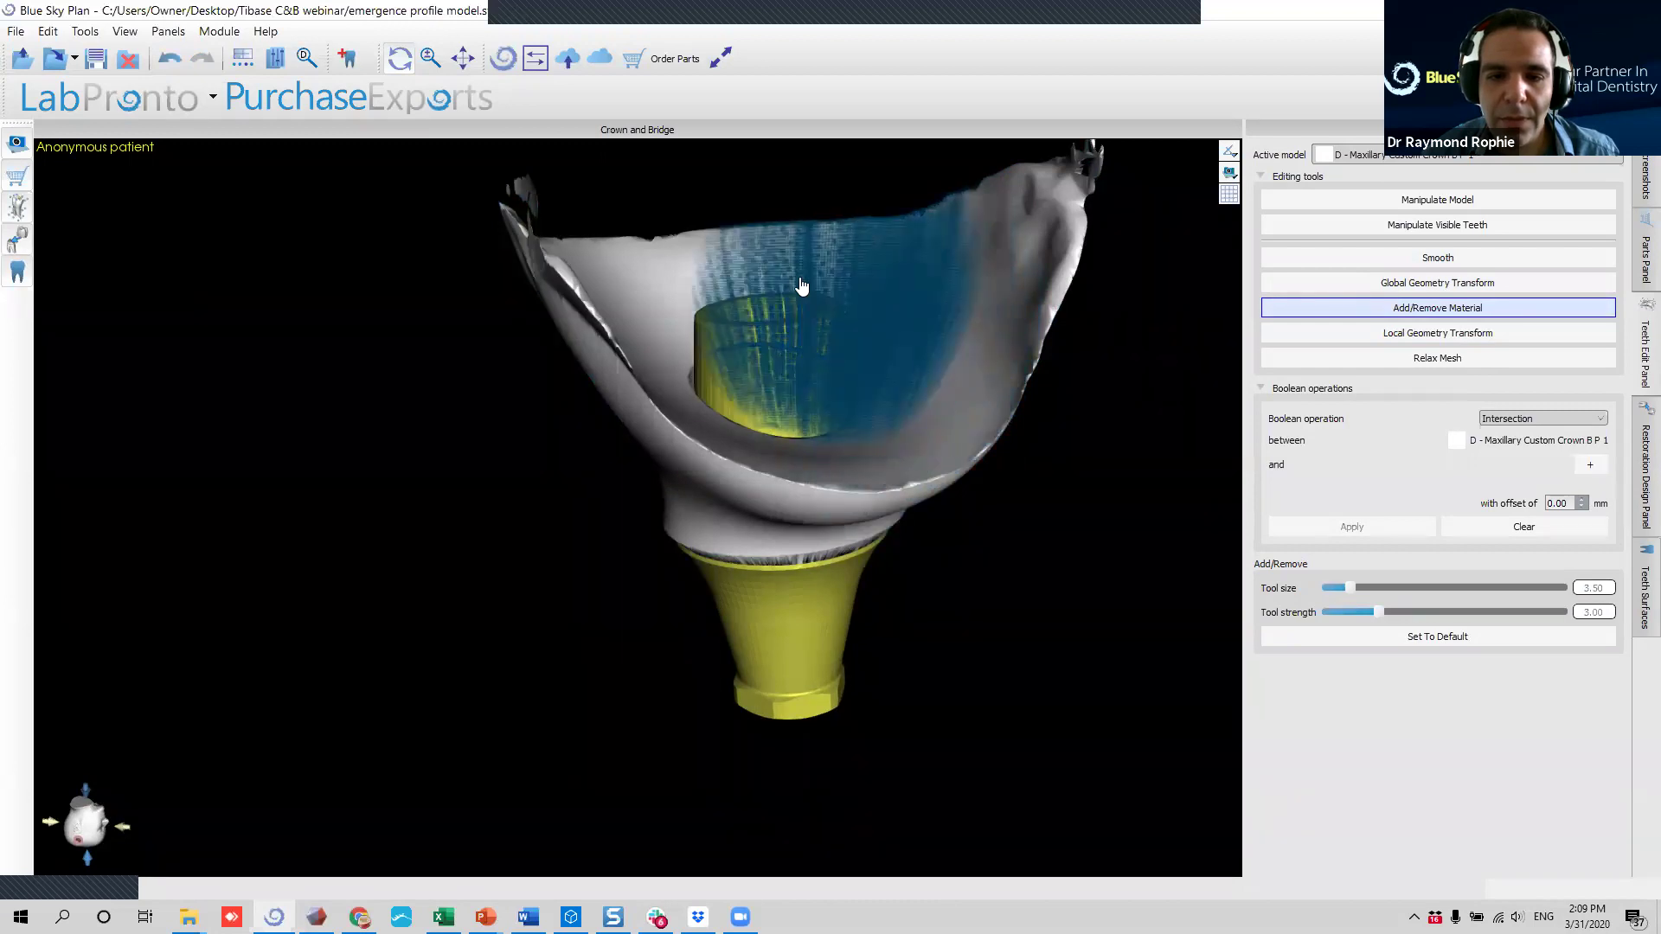
right_drag(857, 286, 746, 544)
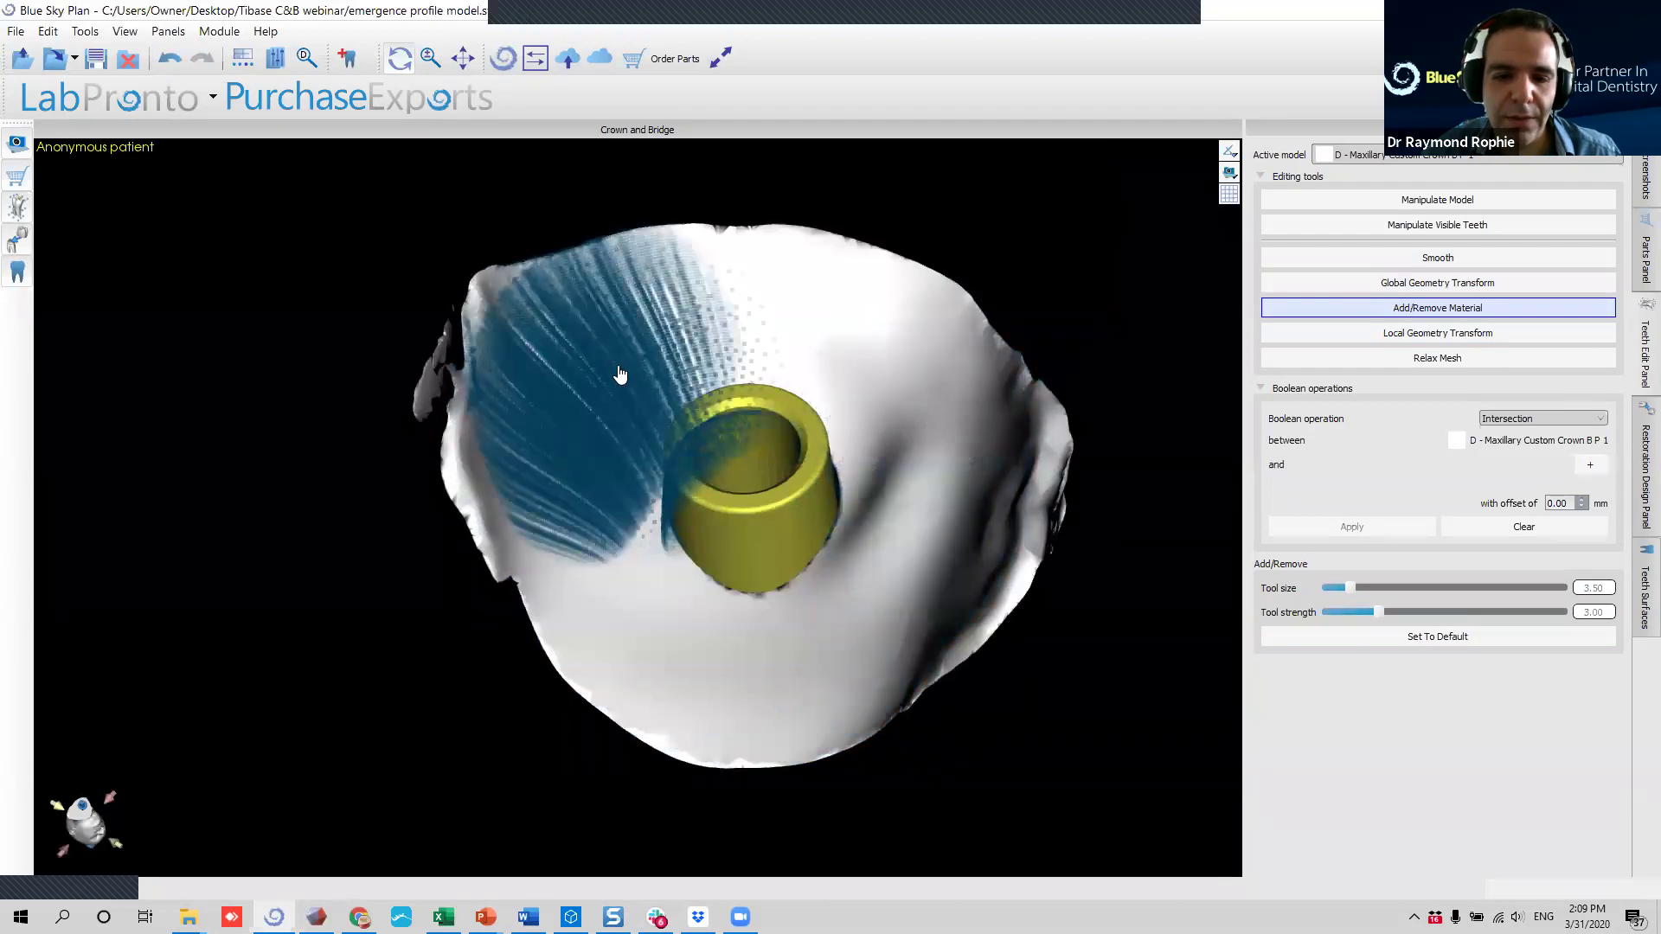
right_drag(727, 618, 717, 322)
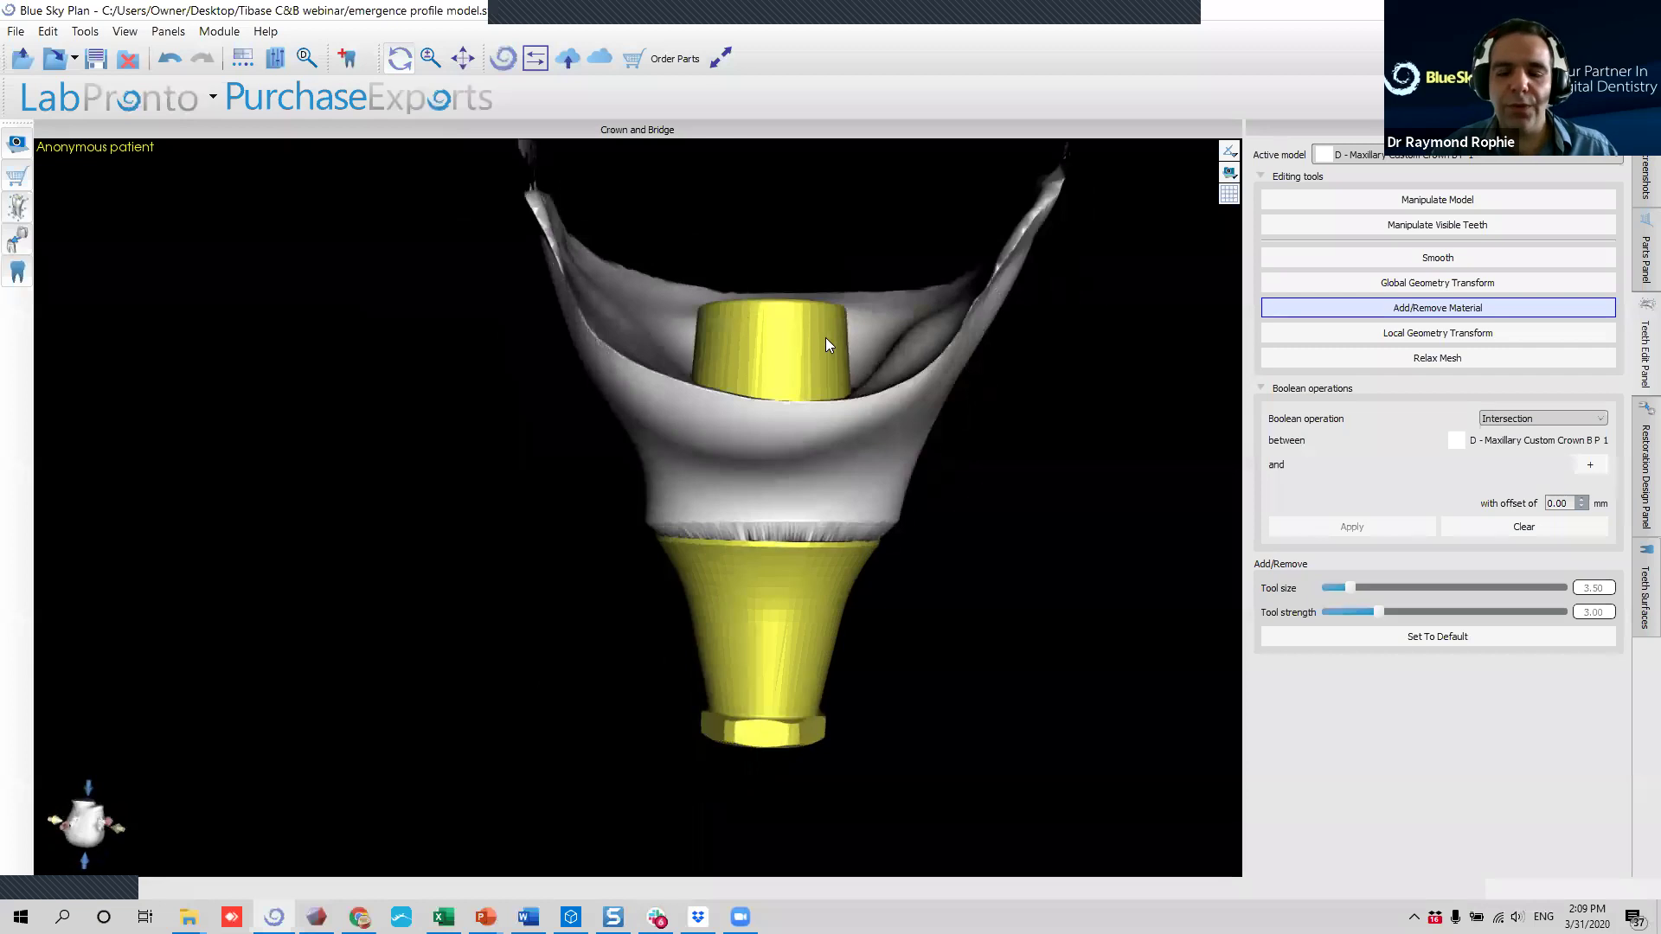
Make the D - Maxillary Custom Crown surface visible and leave the Left Maxillary First Molar hidden.
click(1638, 588)
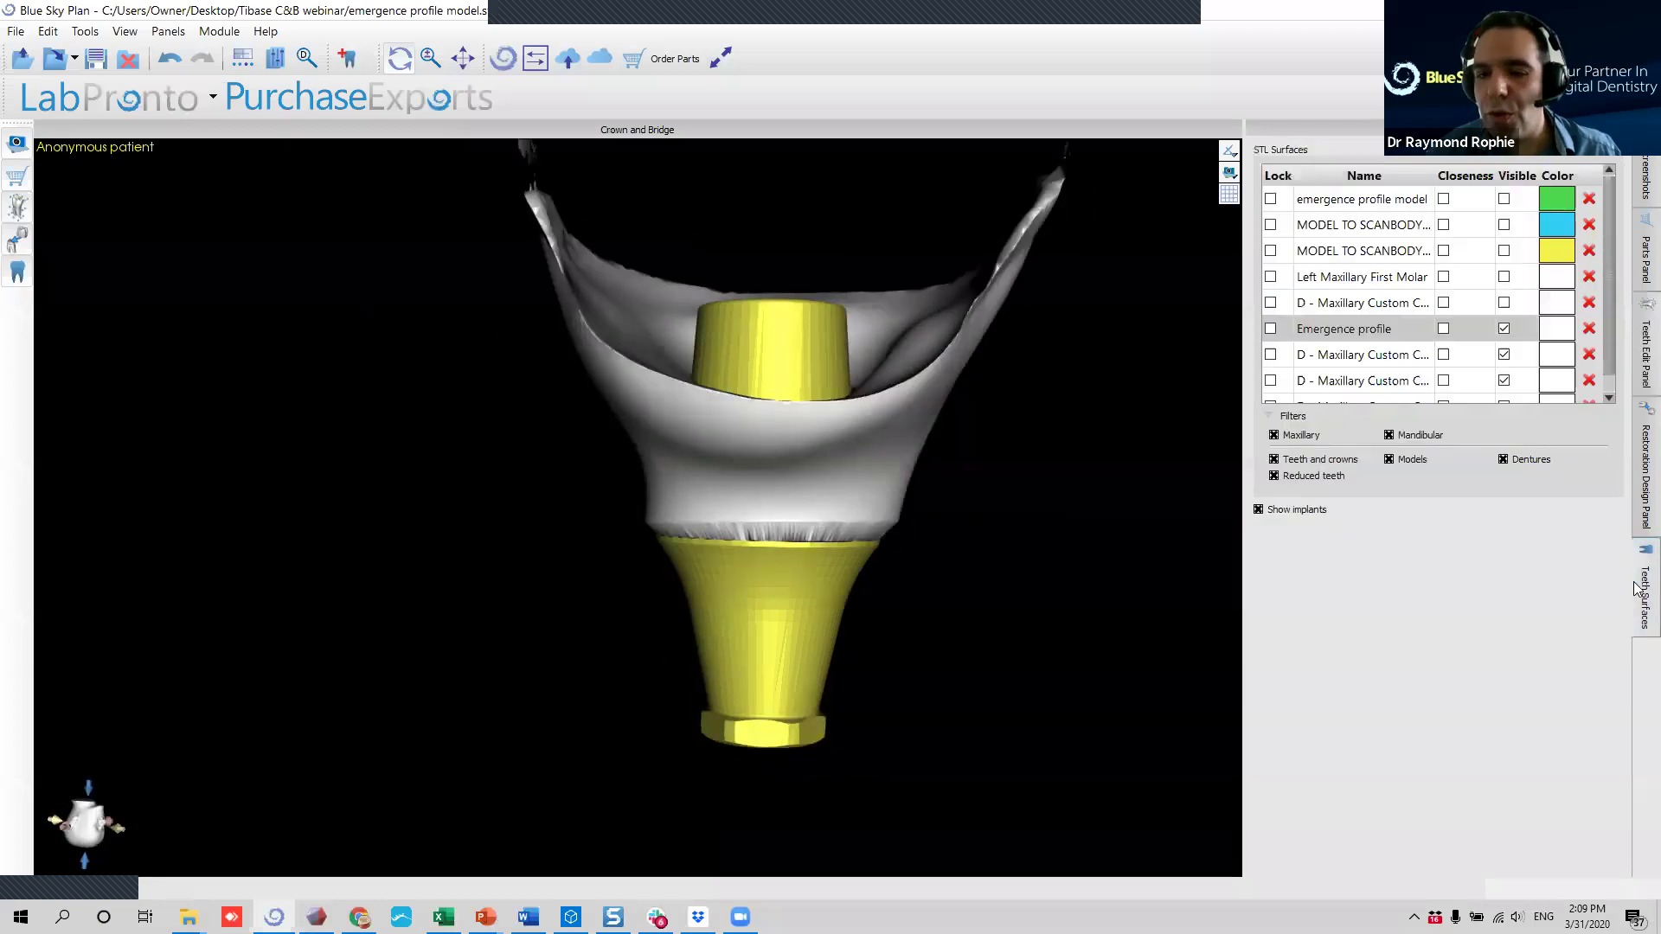
click(1506, 286)
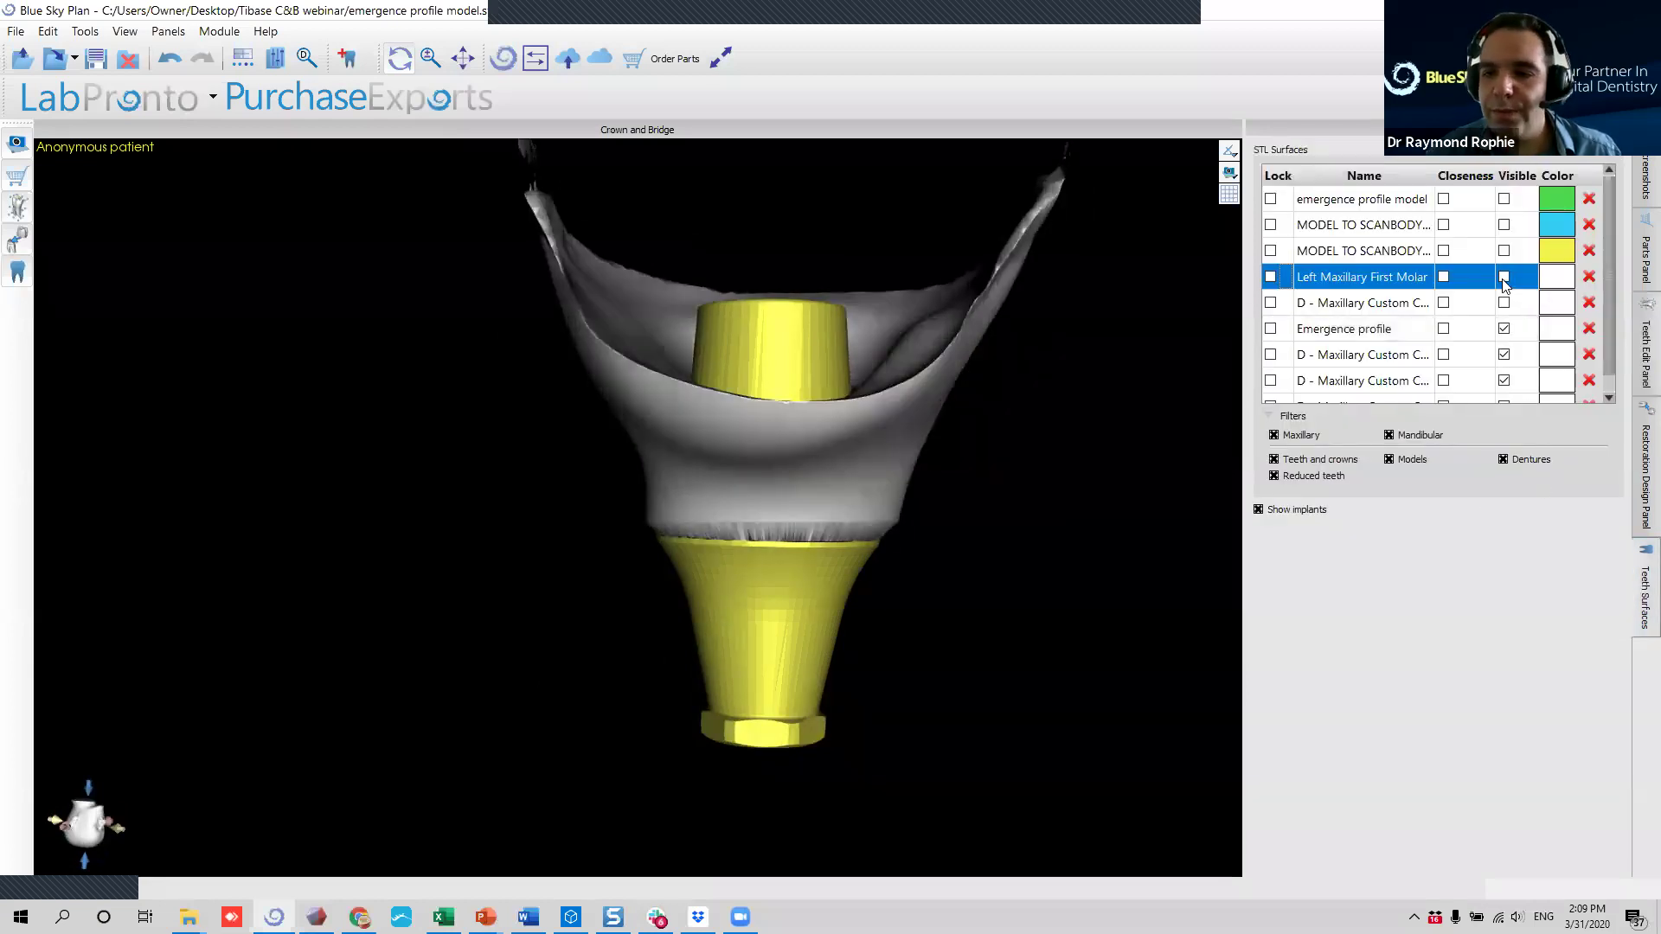
click(1504, 278)
click(1504, 276)
click(1504, 303)
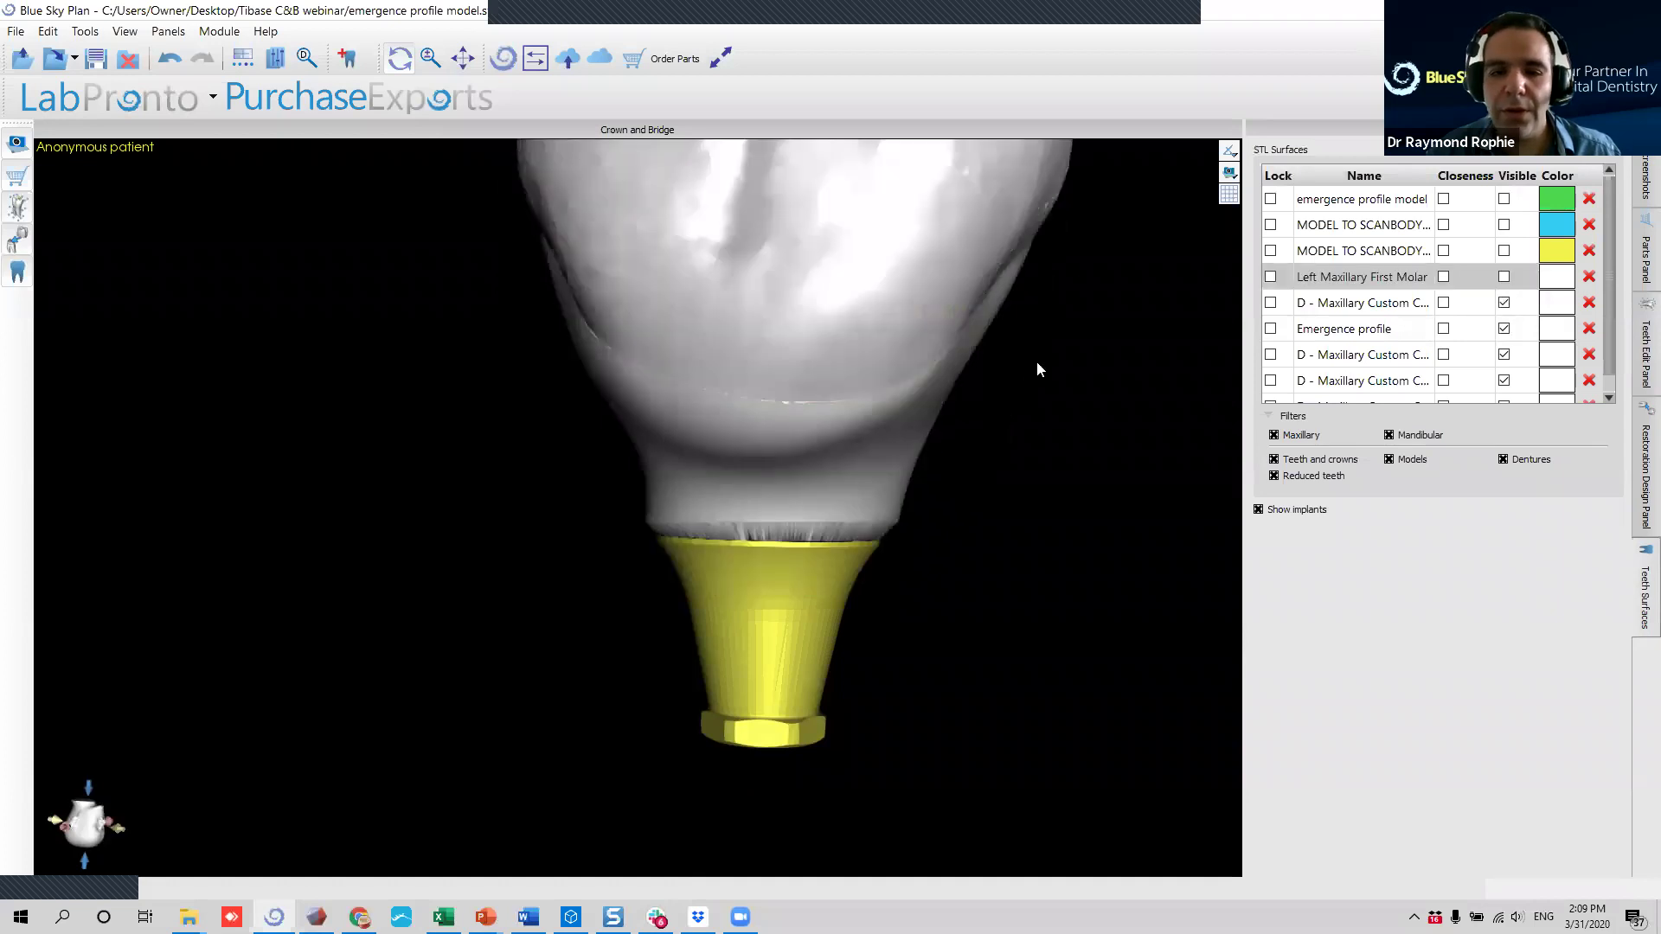
Examine the assembled crown and Tibase from all sides, including the occlusal surface with its screw access hole.
scroll(793, 353, down, 3)
drag(732, 524, 649, 435)
drag(788, 473, 658, 456)
drag(966, 456, 549, 495)
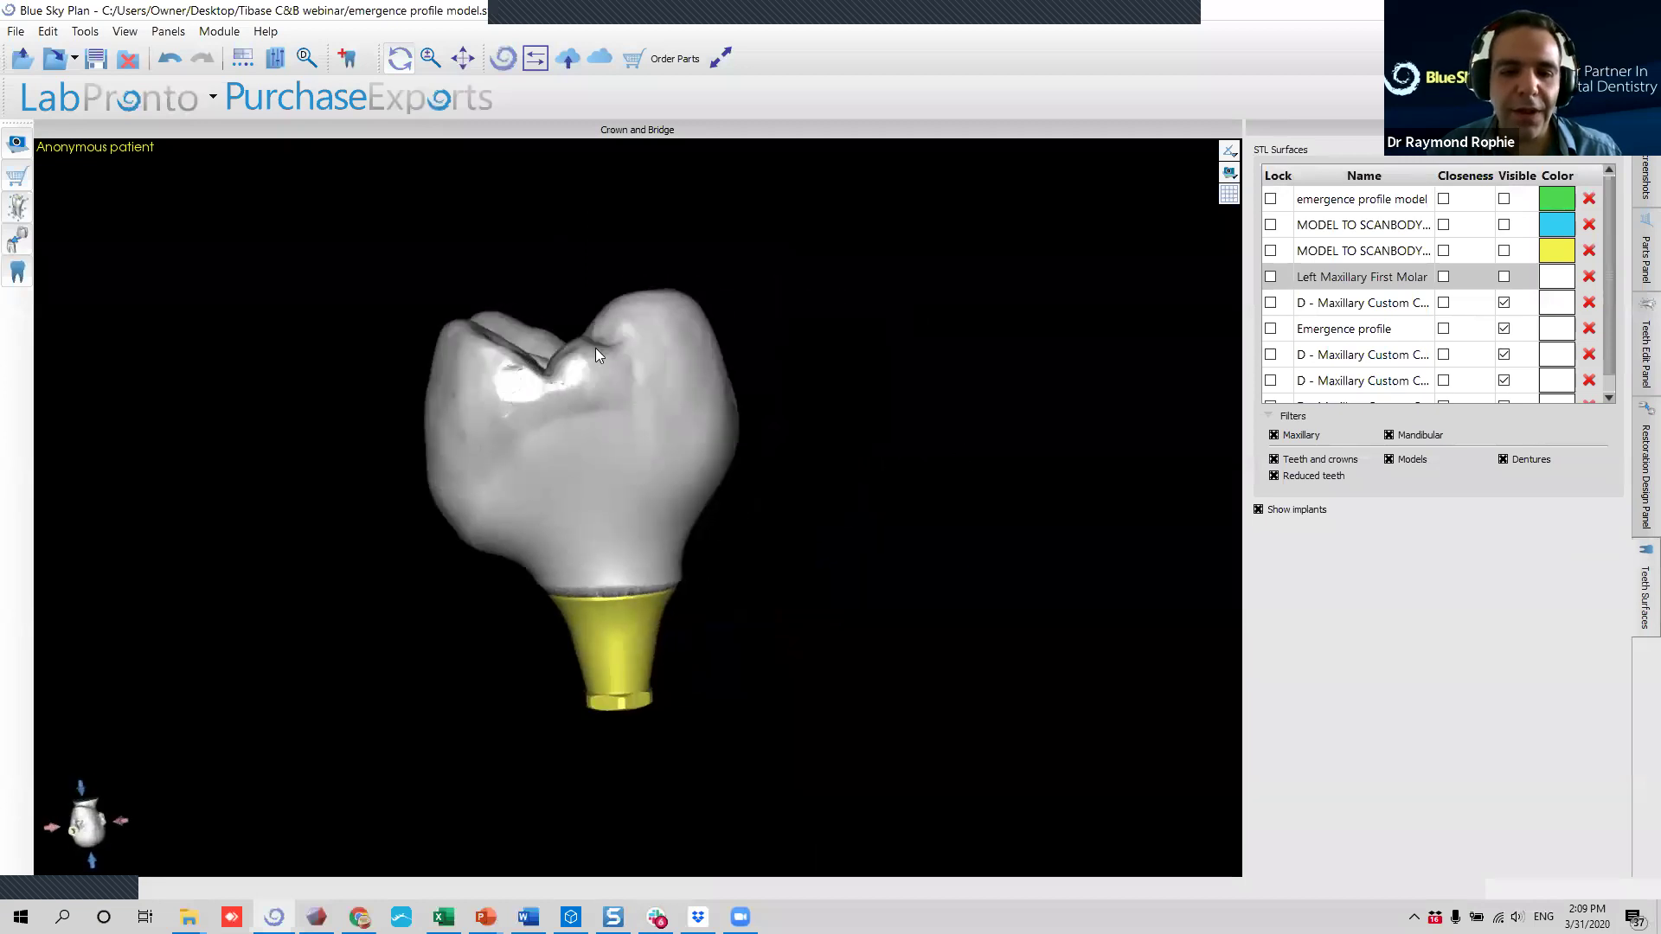
drag(775, 478, 453, 465)
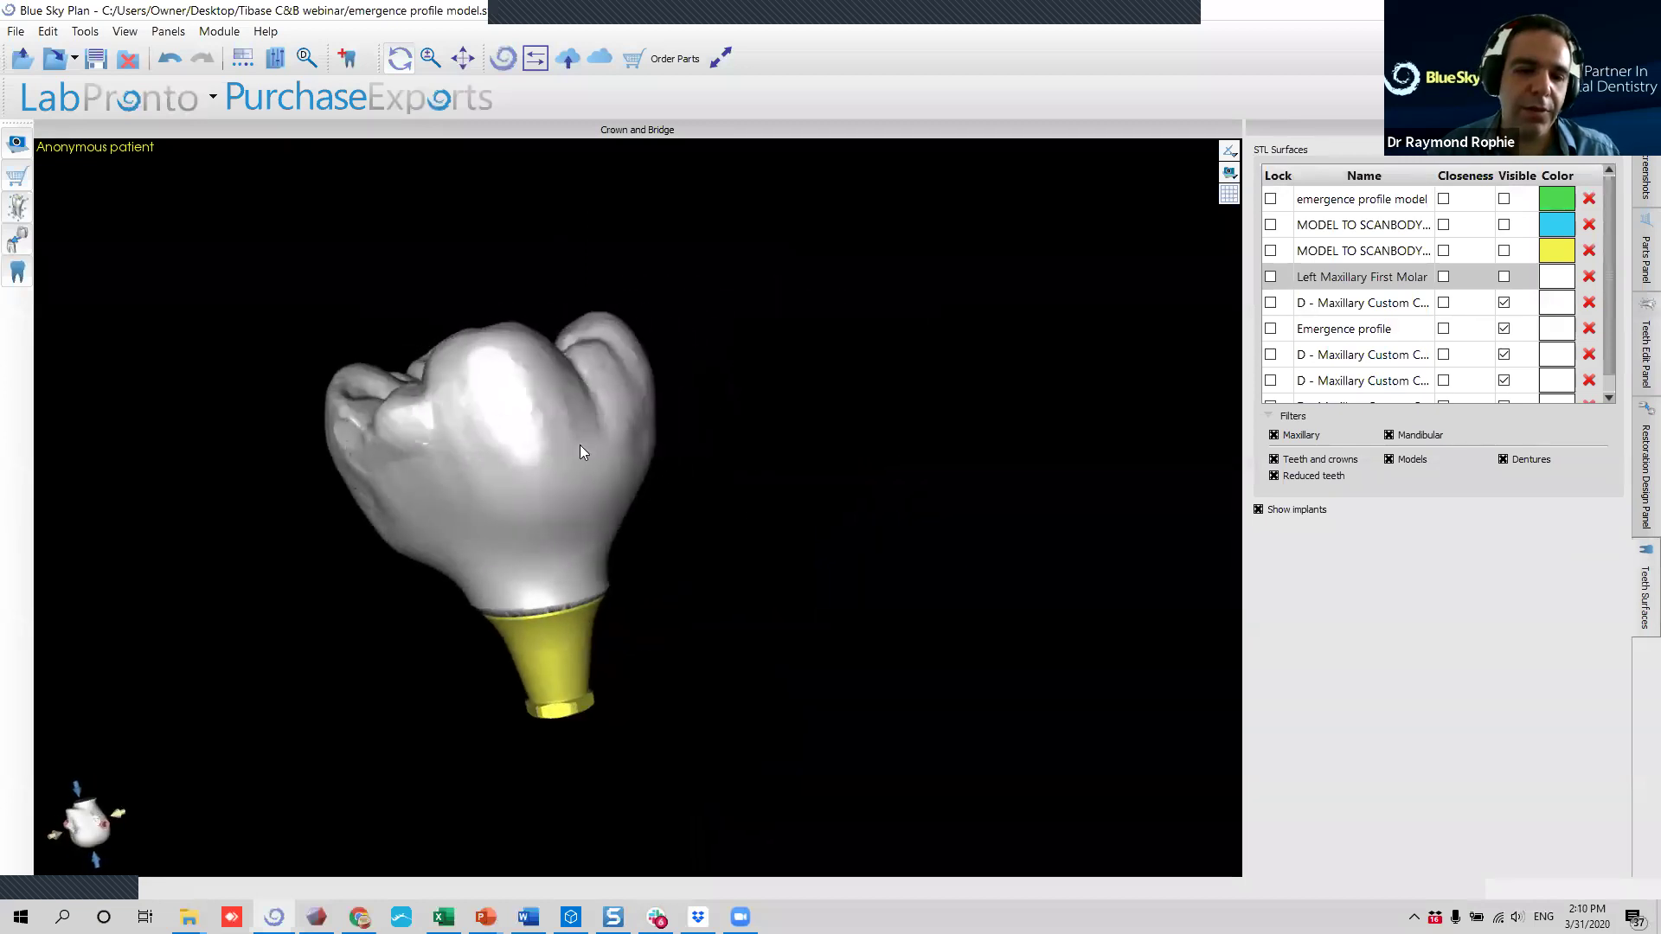
drag(686, 522, 566, 491)
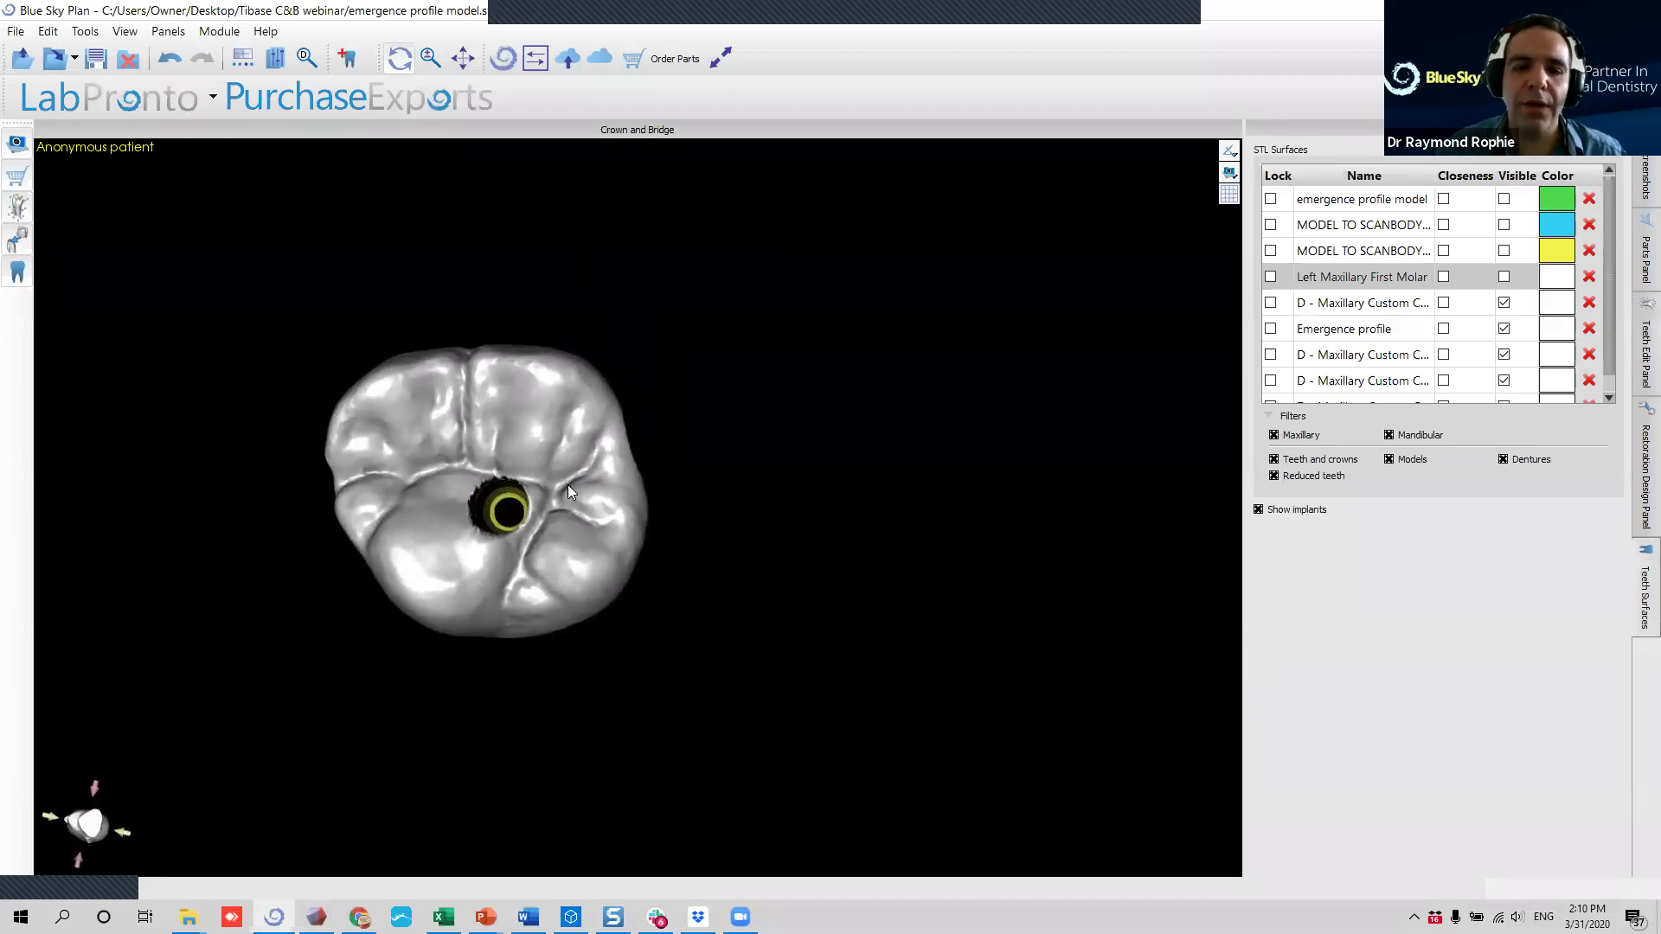
scroll(477, 499, up, 2)
right_drag(434, 488, 677, 492)
drag(705, 610, 627, 205)
drag(636, 587, 791, 420)
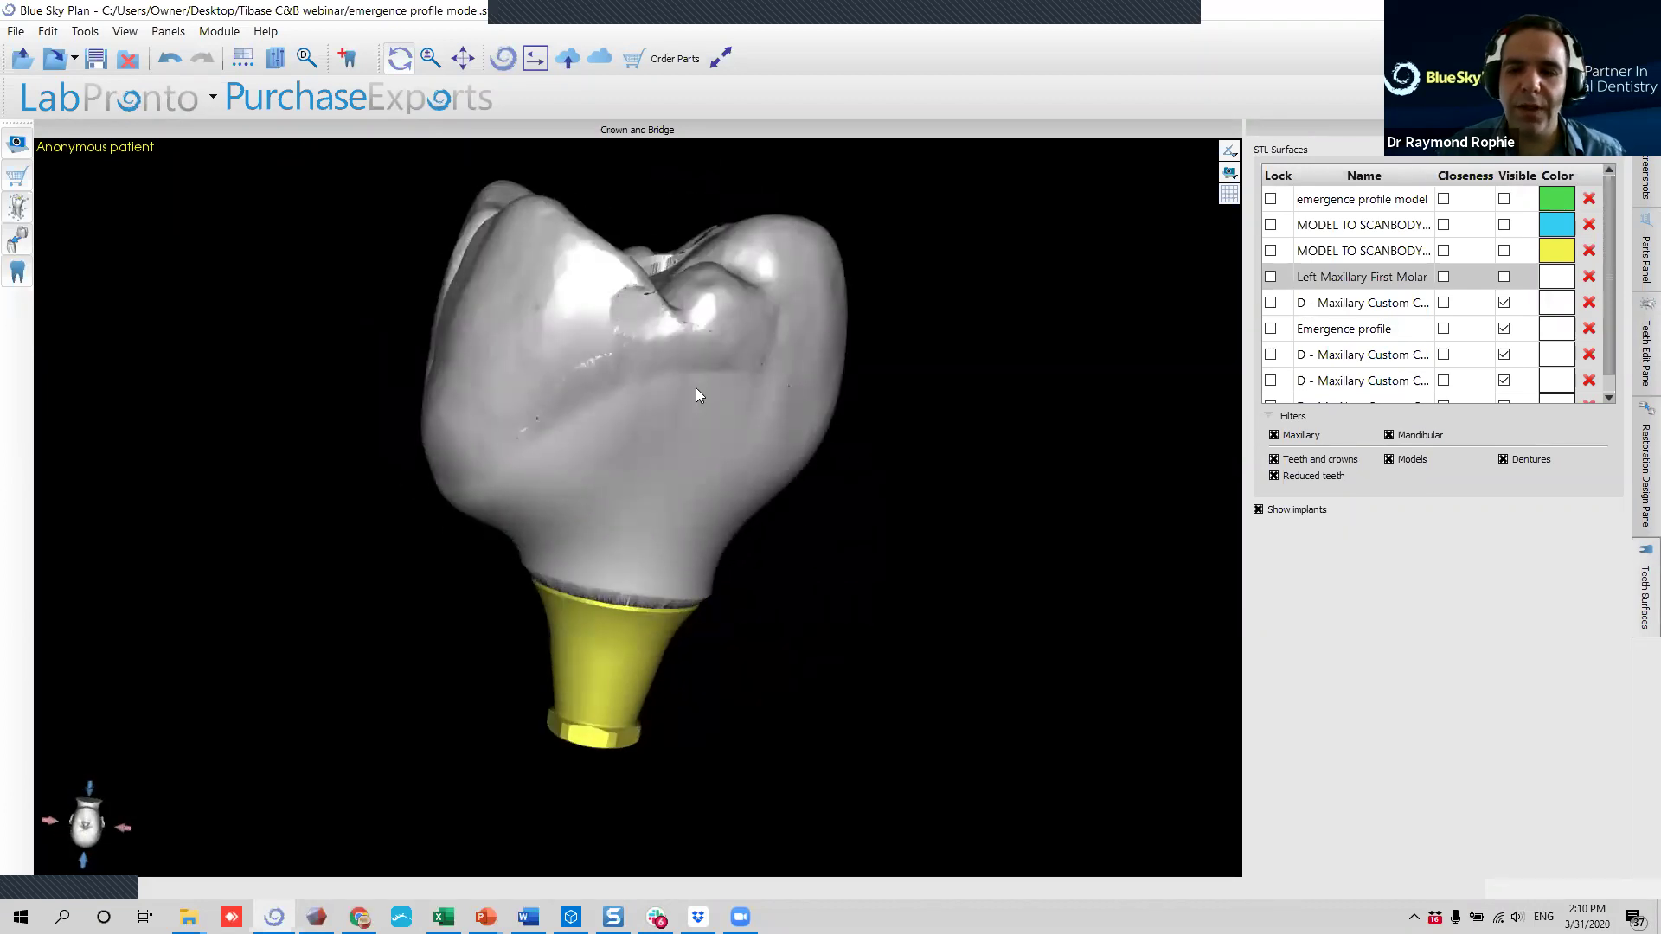
scroll(1376, 333, down, 1)
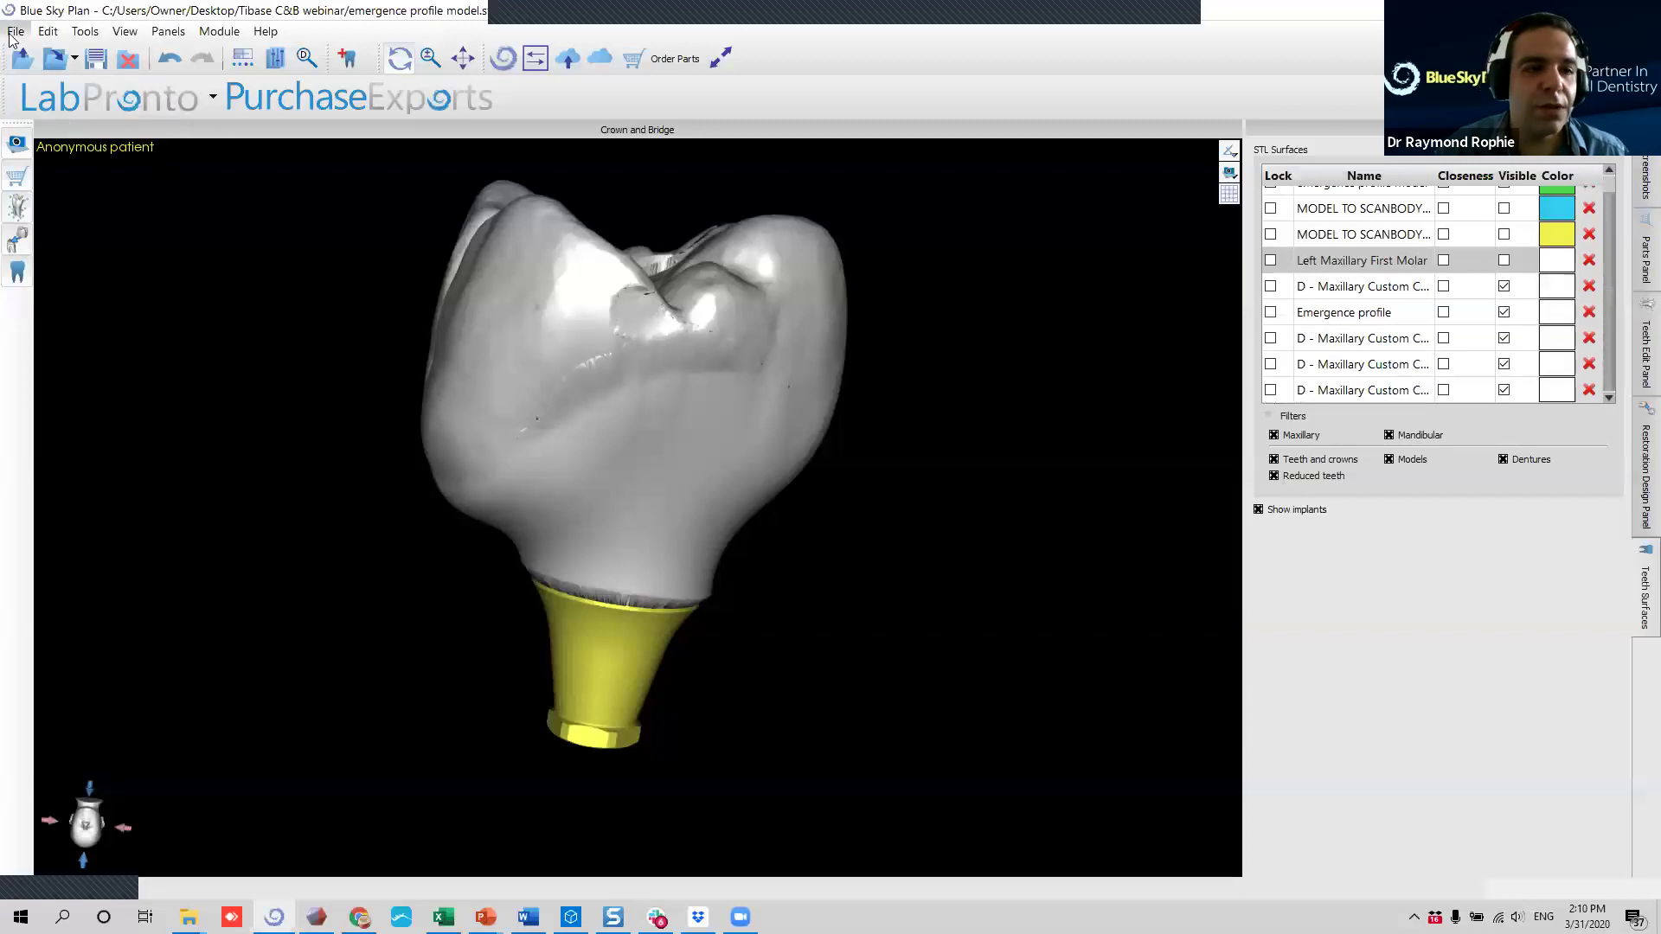
Open the restoration's export settings and keep only D - Maxillary Custom Crown and D - Maxillary Custom Crown B P 1 marked for export.
click(1638, 450)
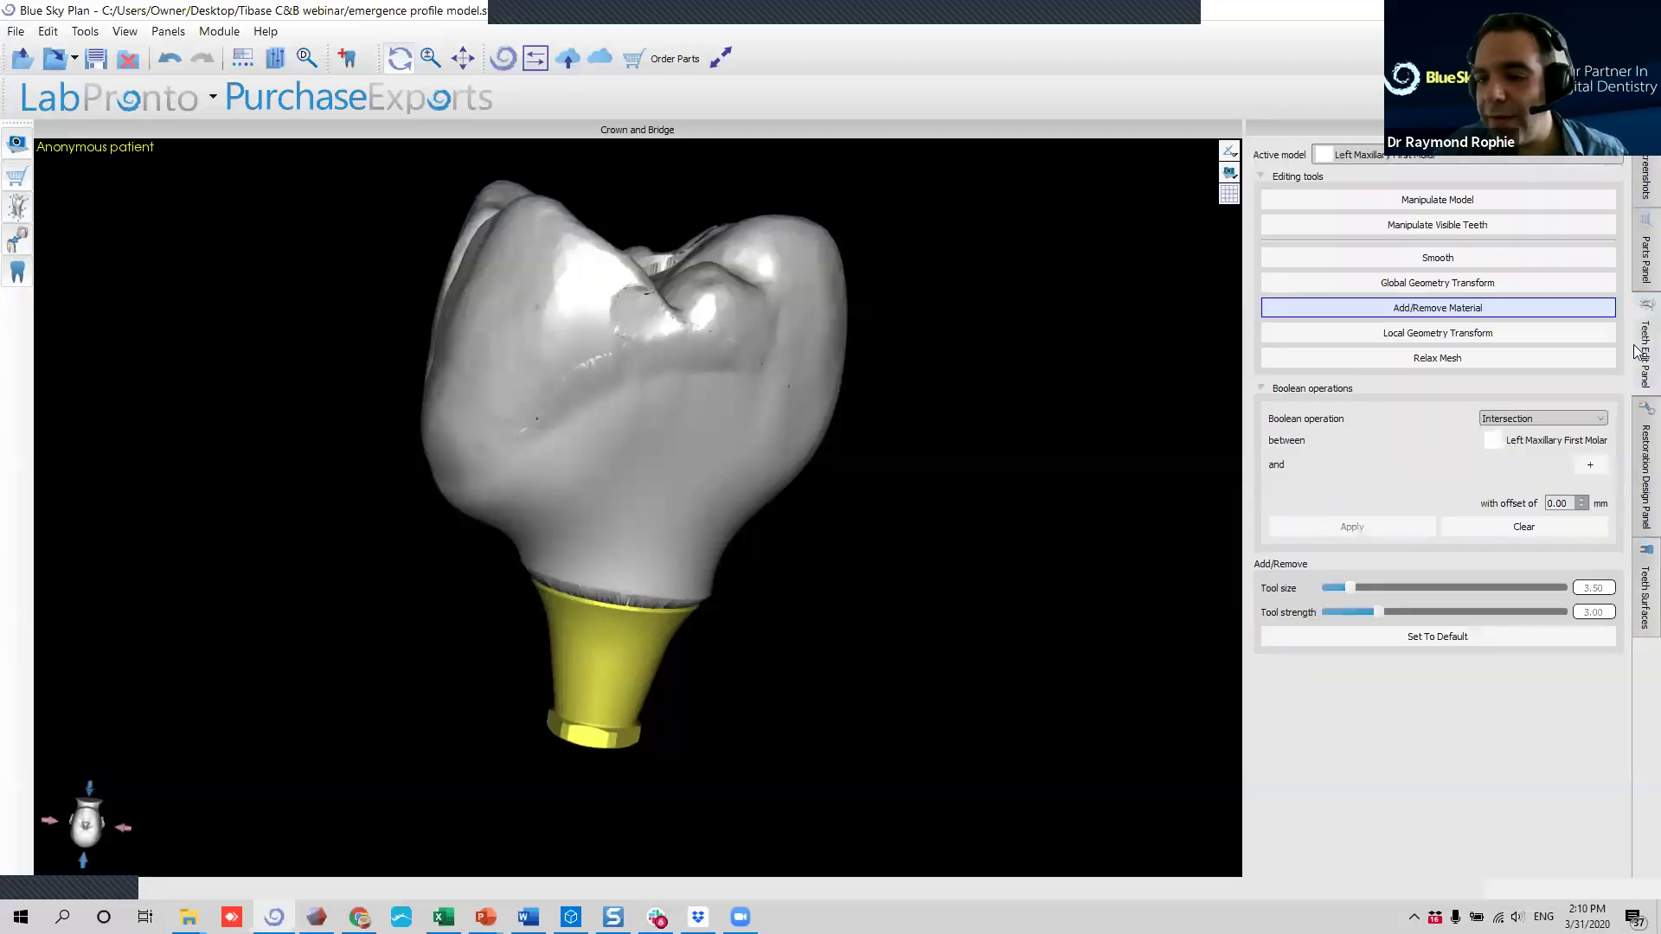
click(1637, 444)
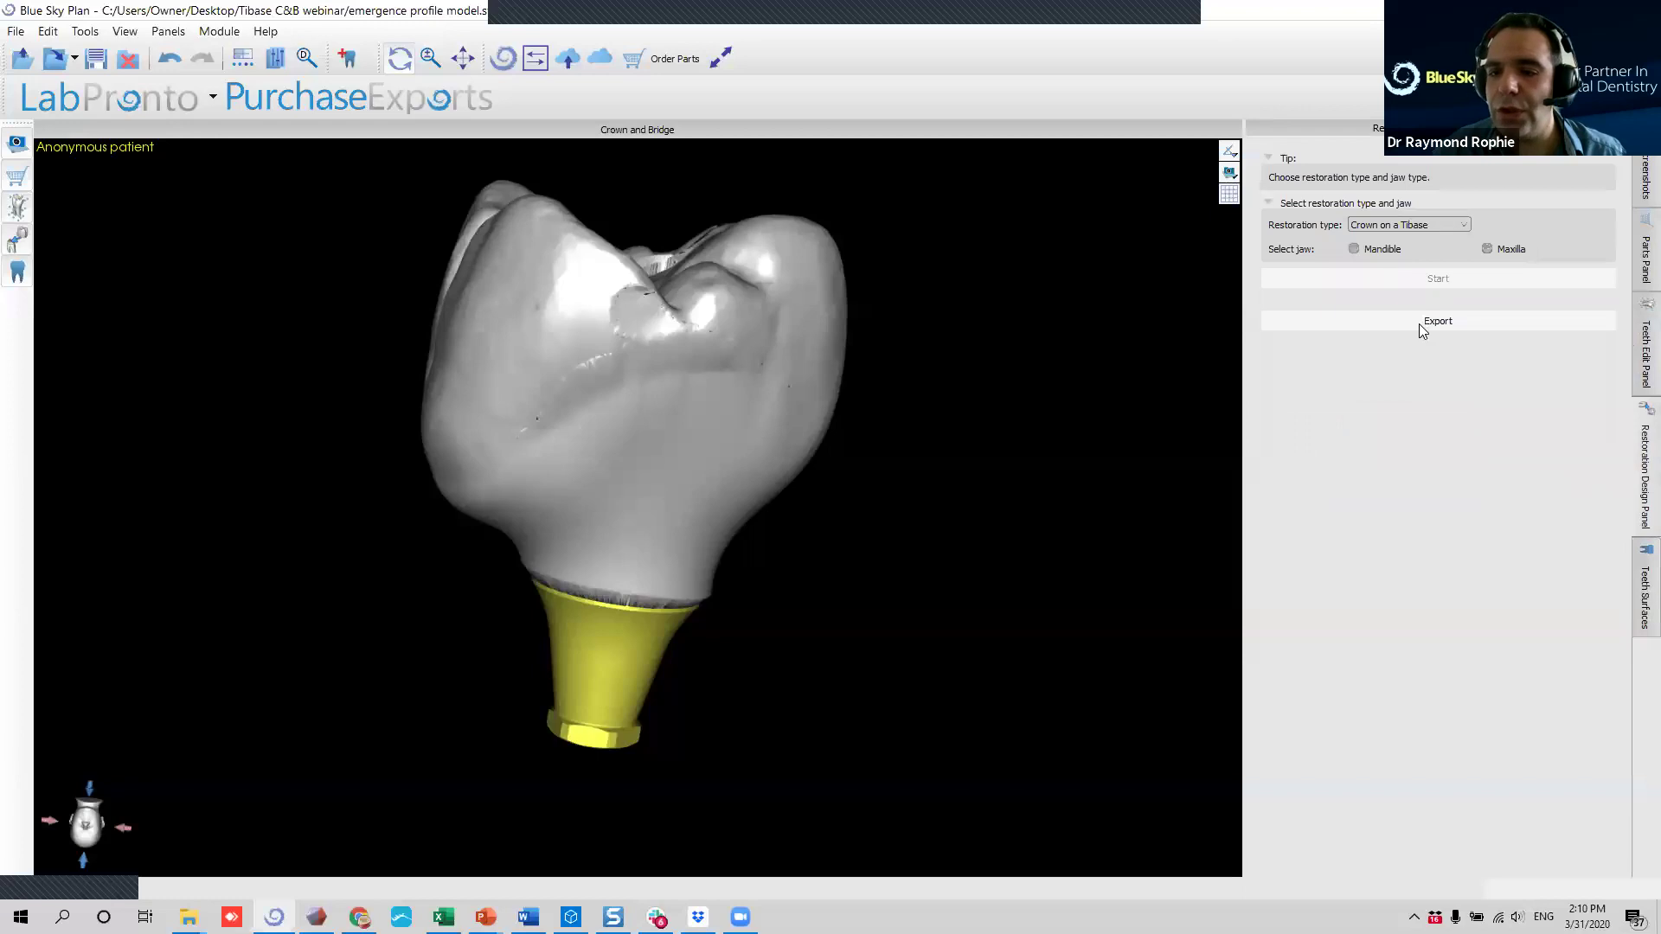
click(1265, 325)
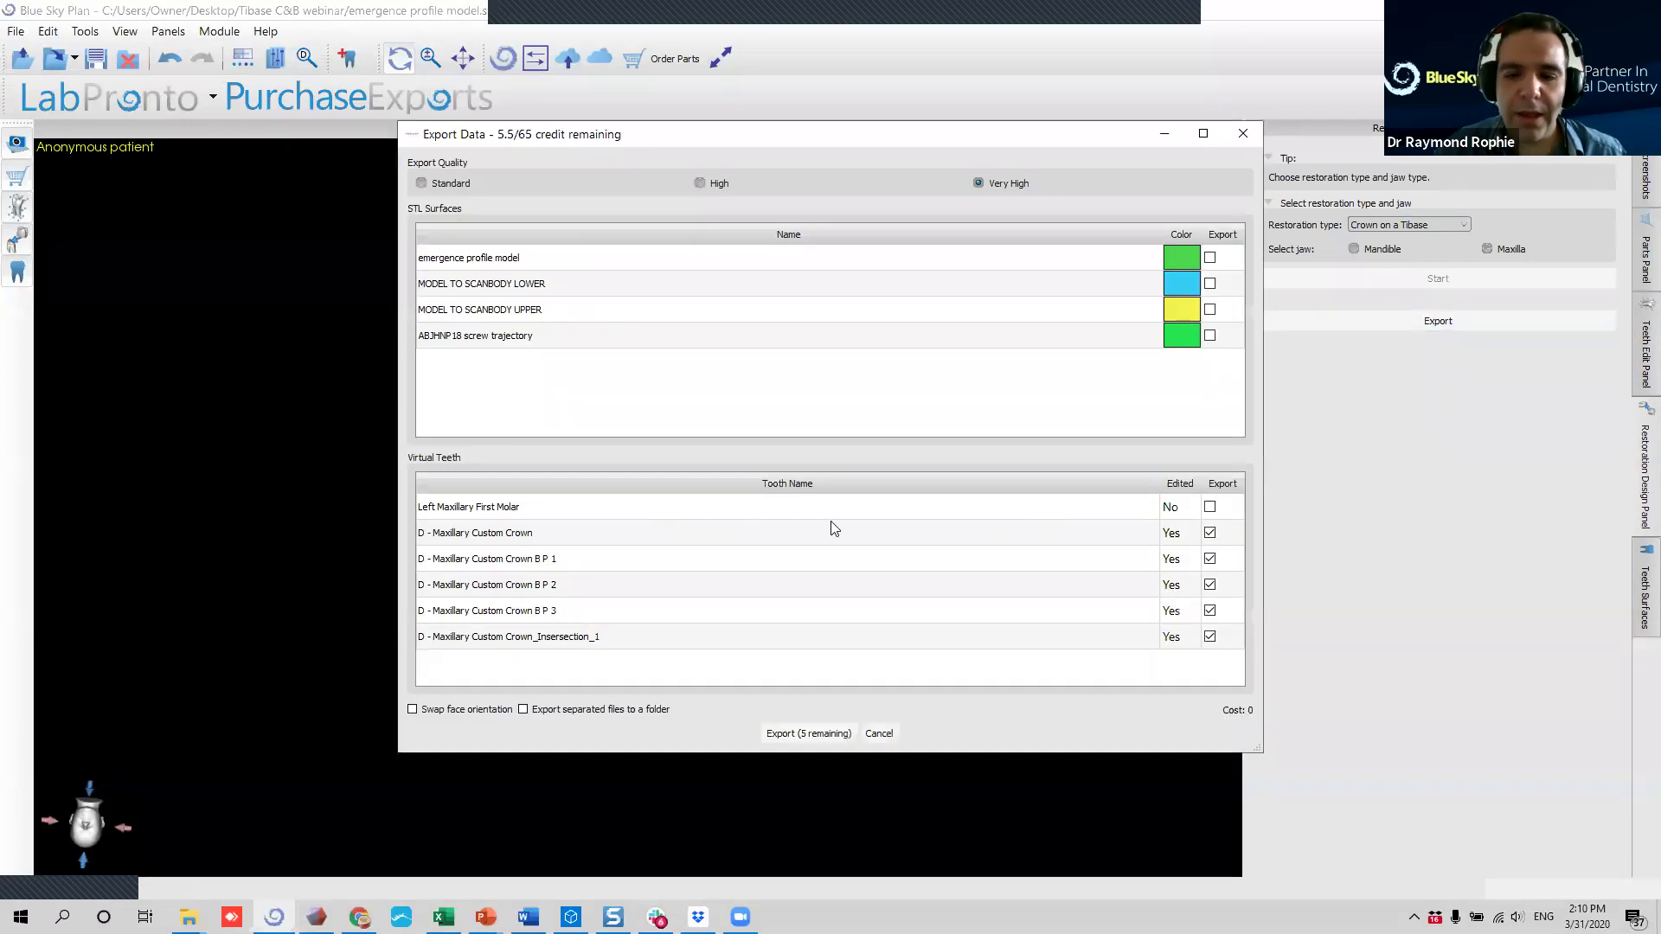
click(669, 541)
click(706, 552)
click(1219, 558)
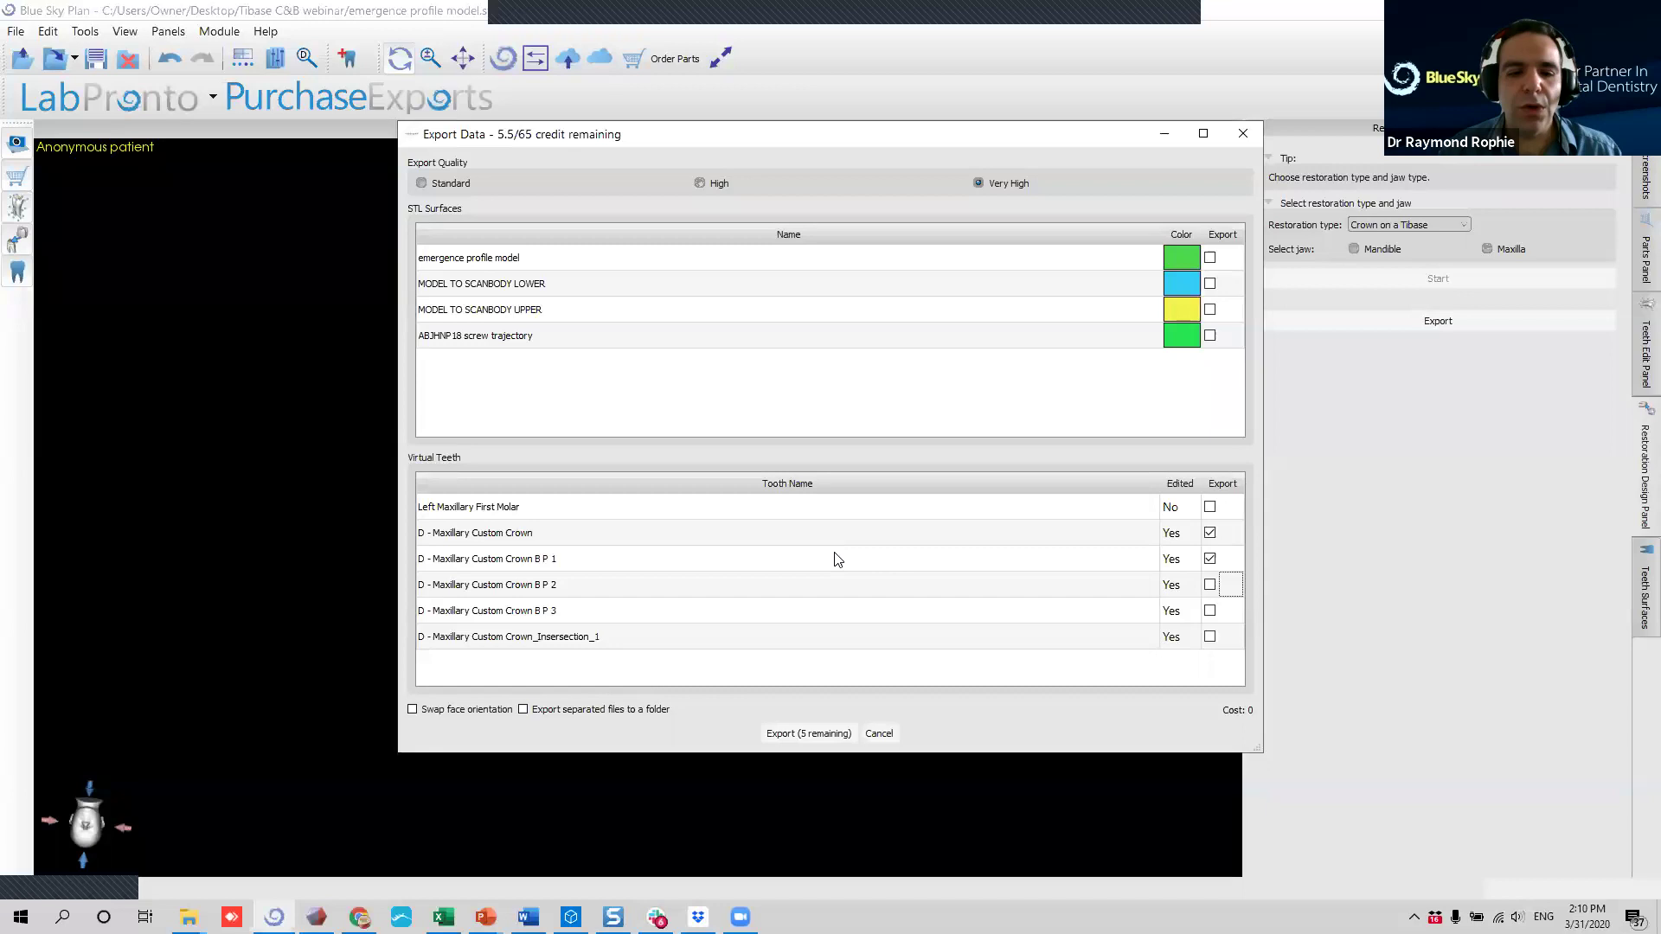
click(711, 556)
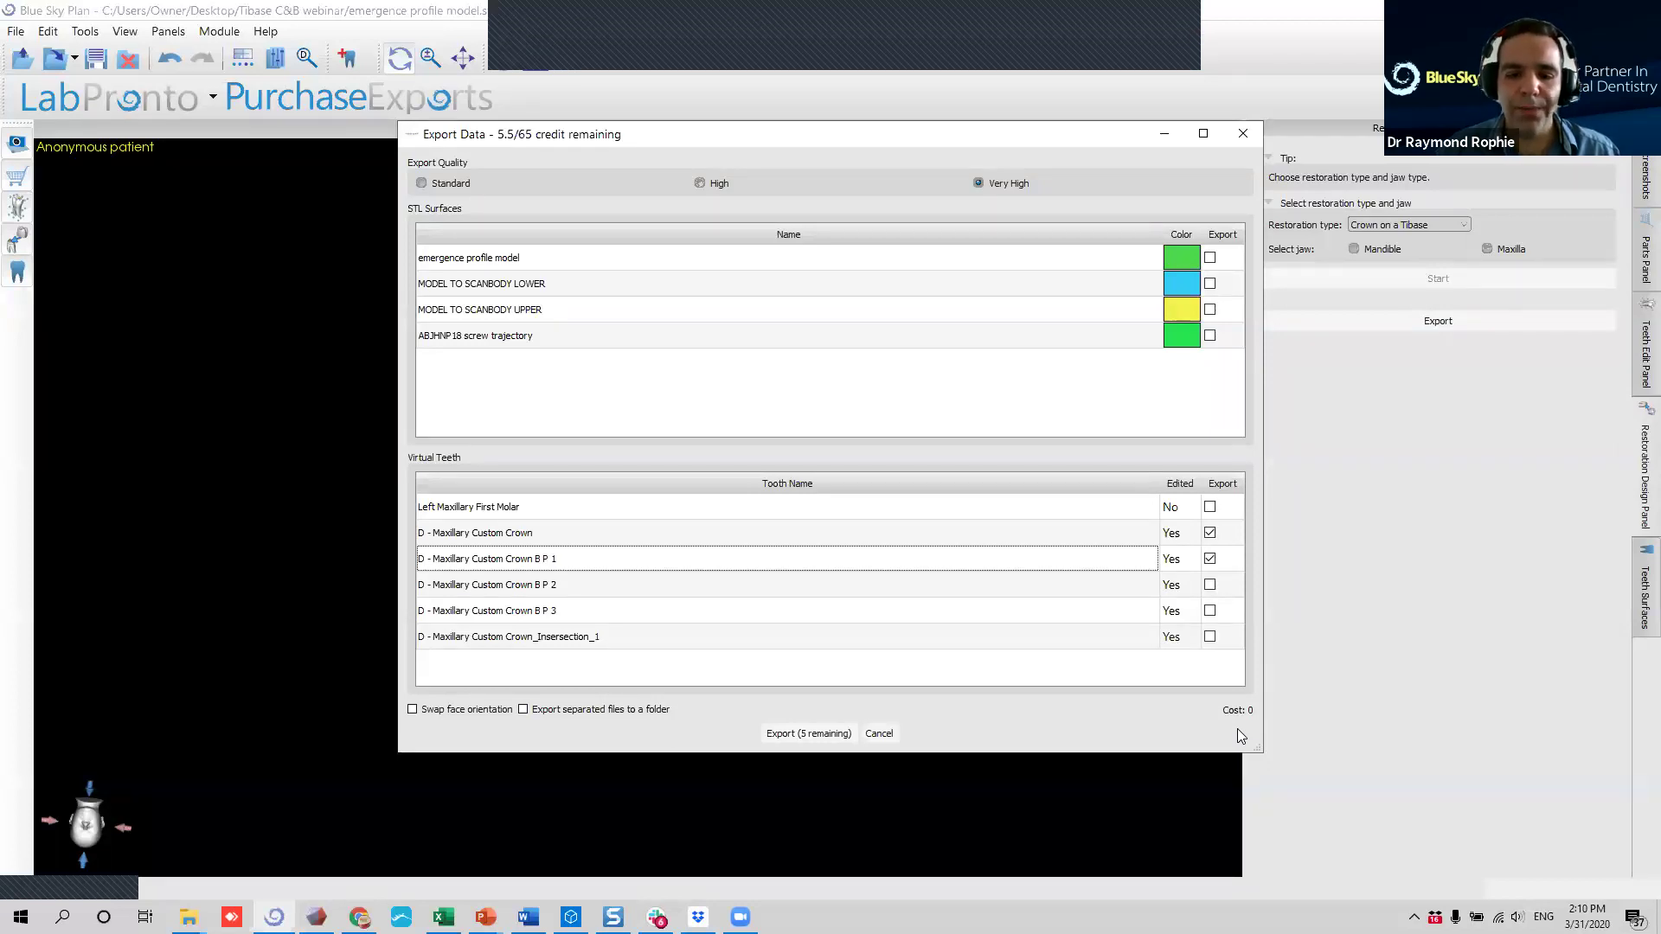
Export the two marked crown parts as separate files to the Tibase C&B webinar folder, allowing existing files to be overwritten.
click(808, 733)
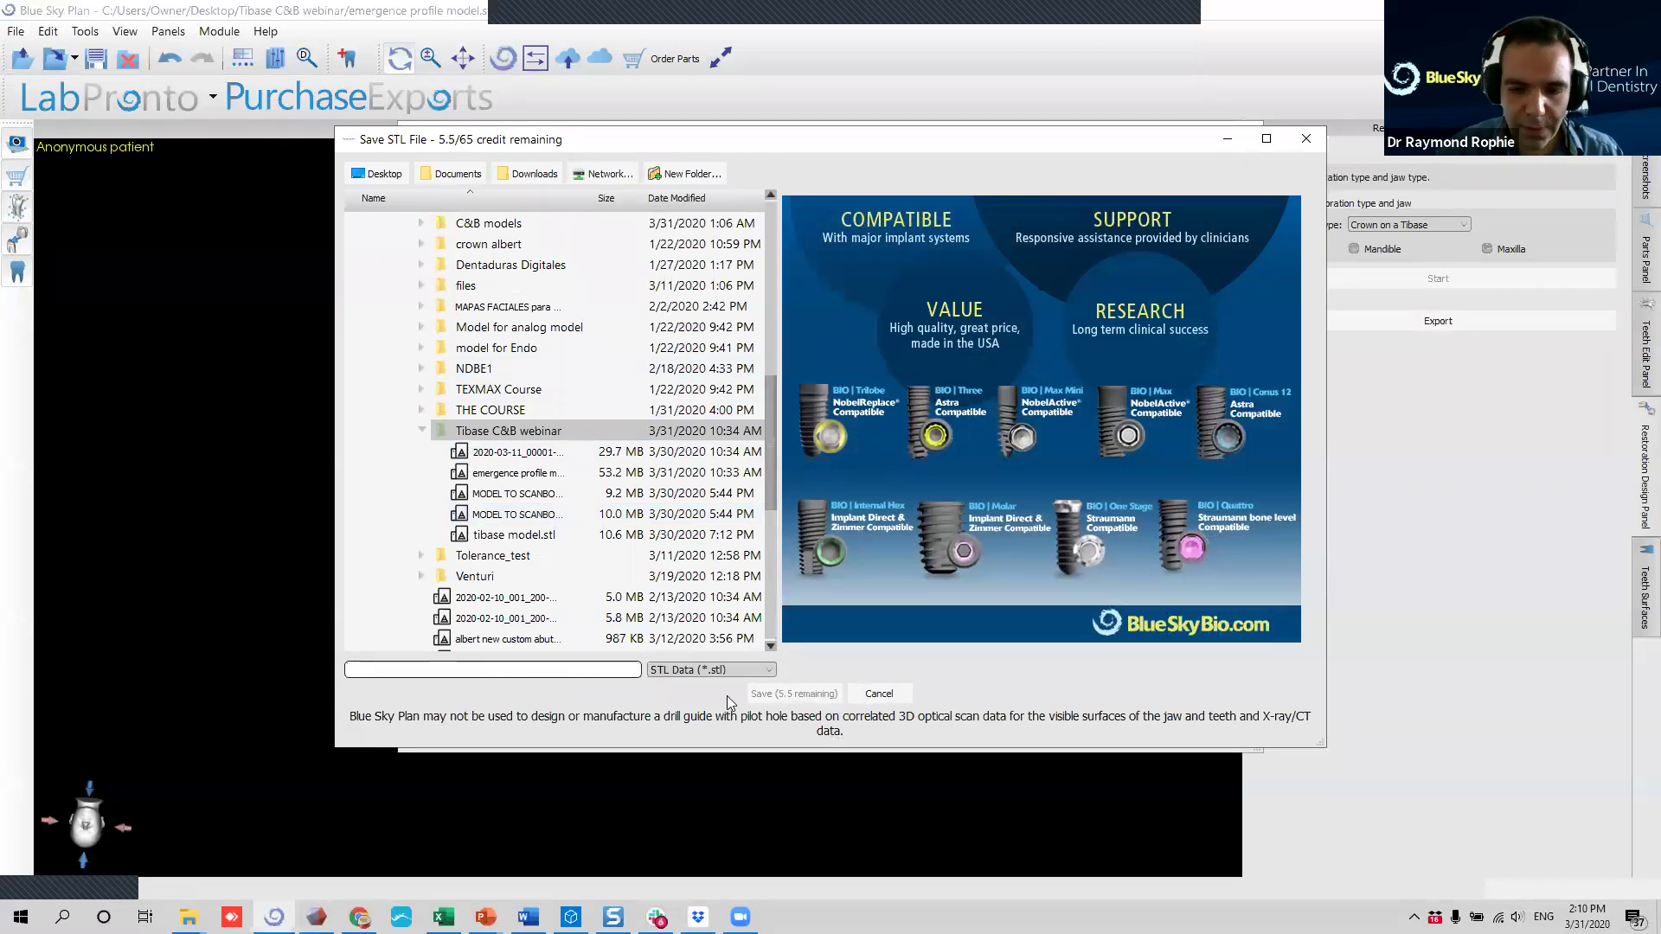
click(879, 694)
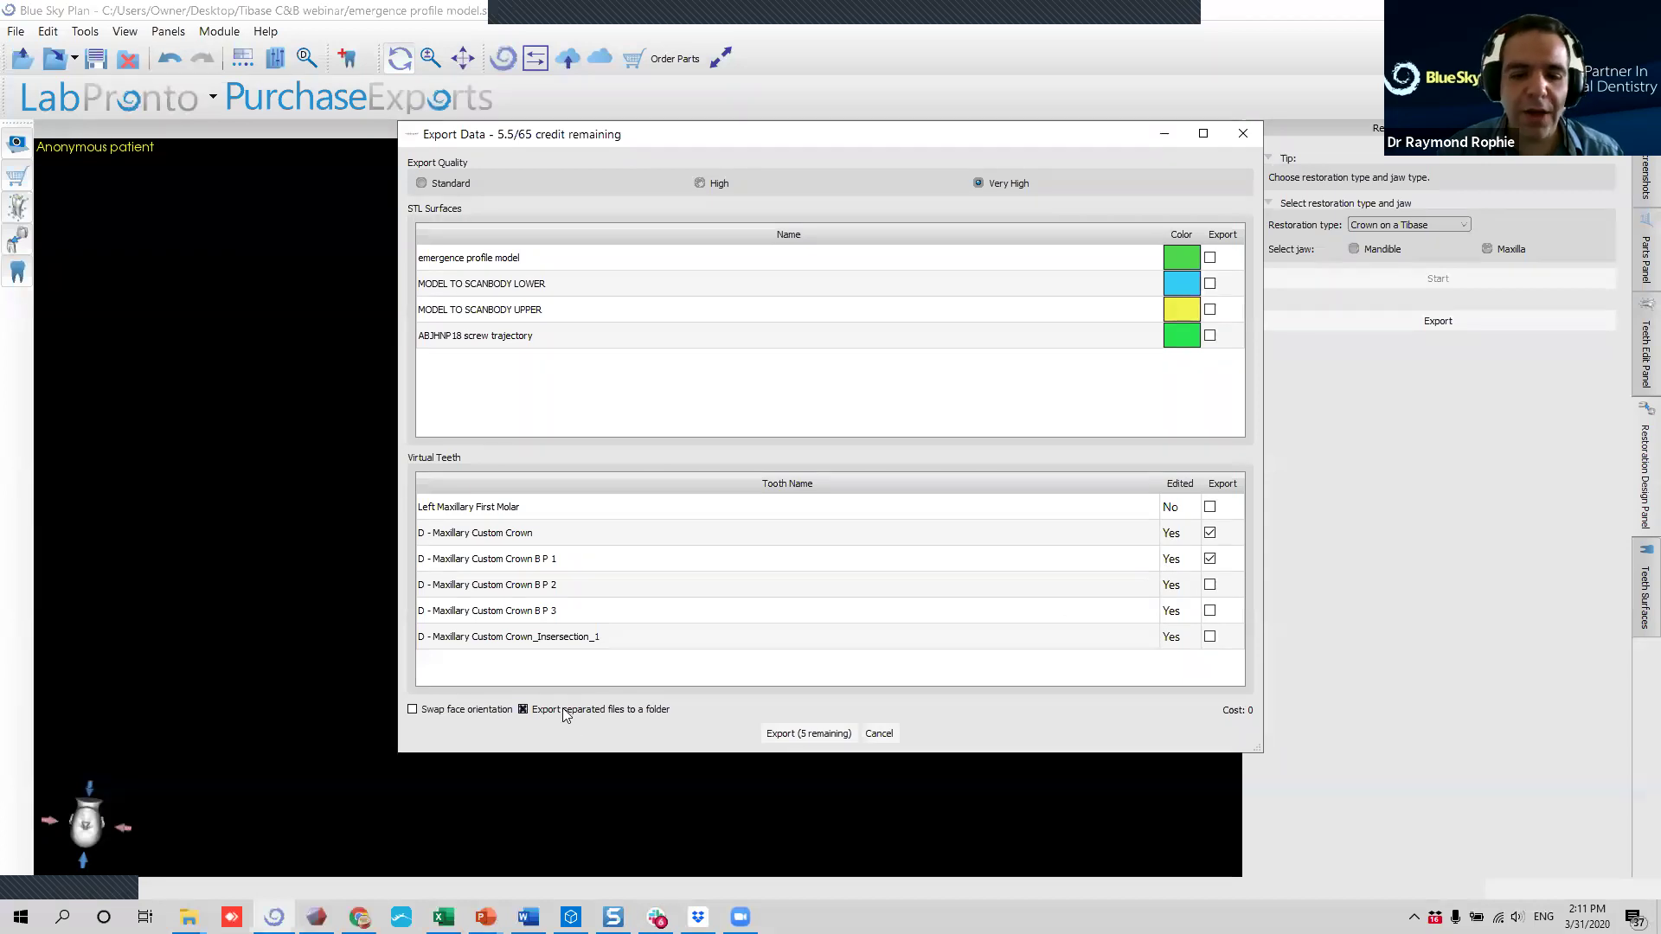
click(812, 733)
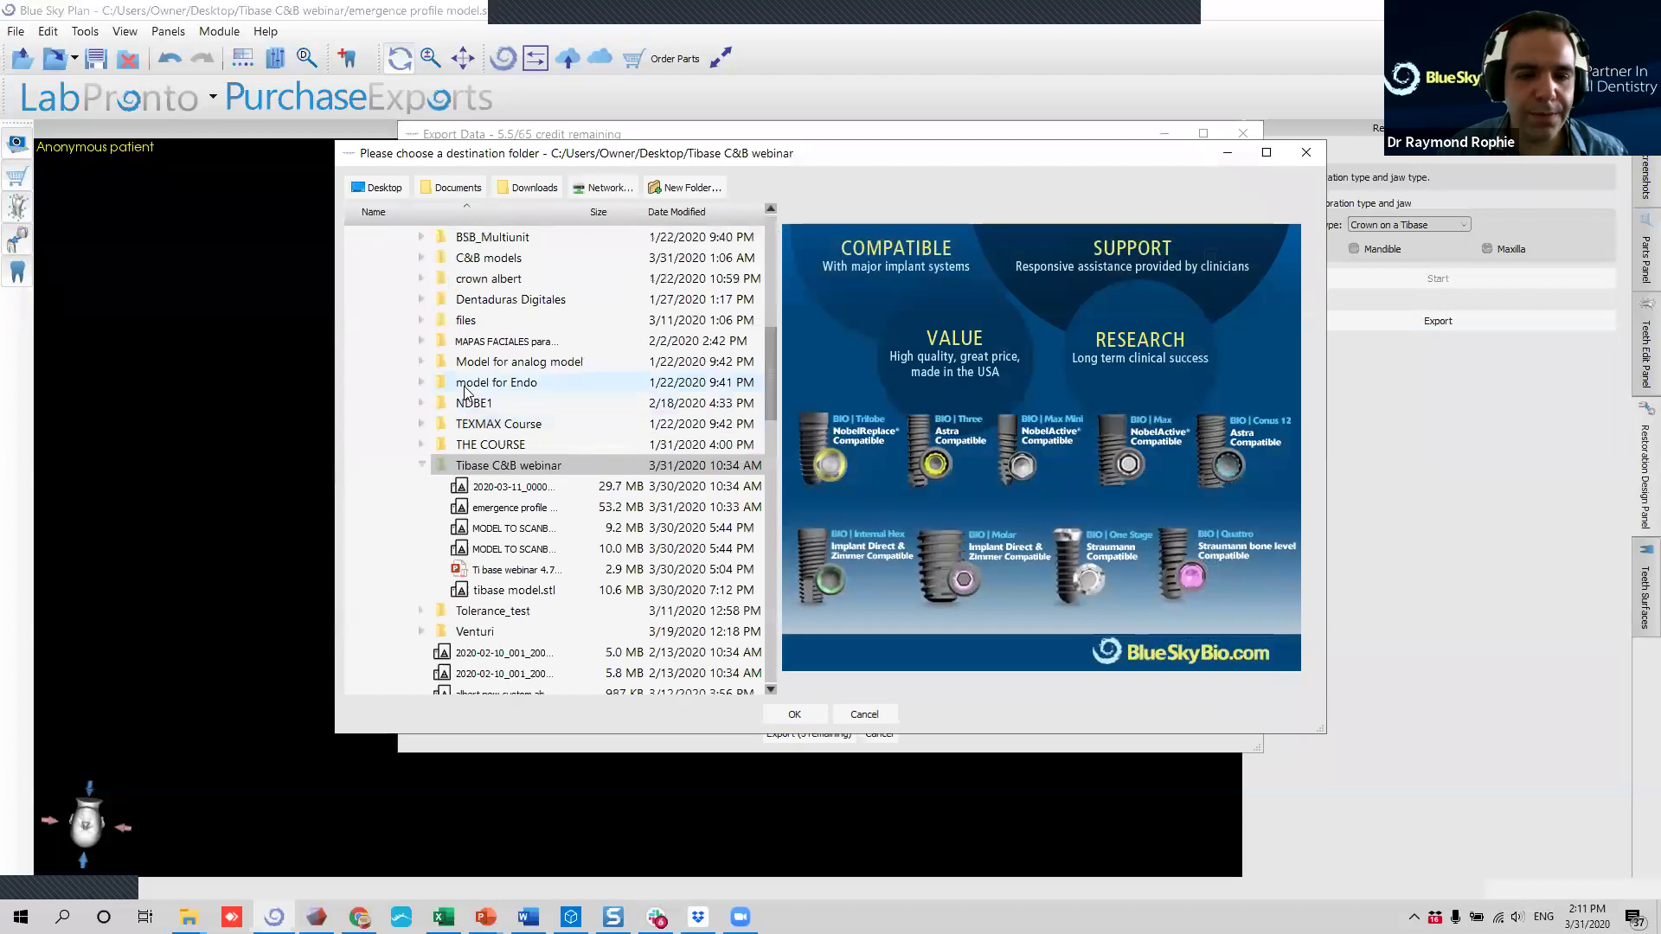
click(789, 714)
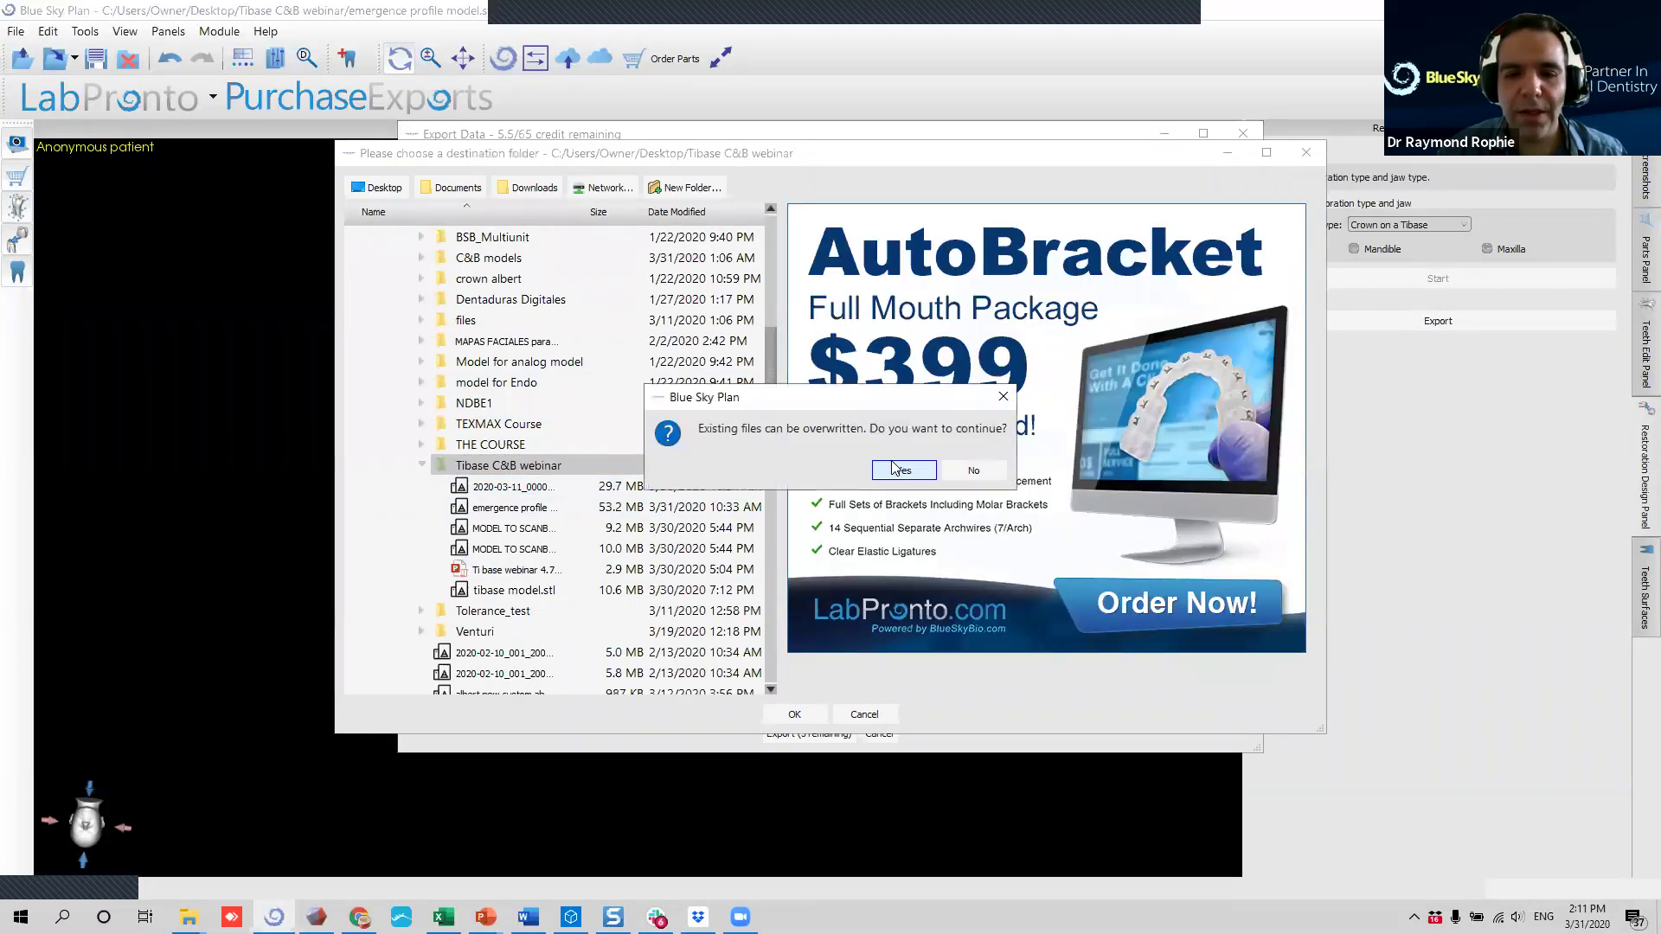
click(902, 472)
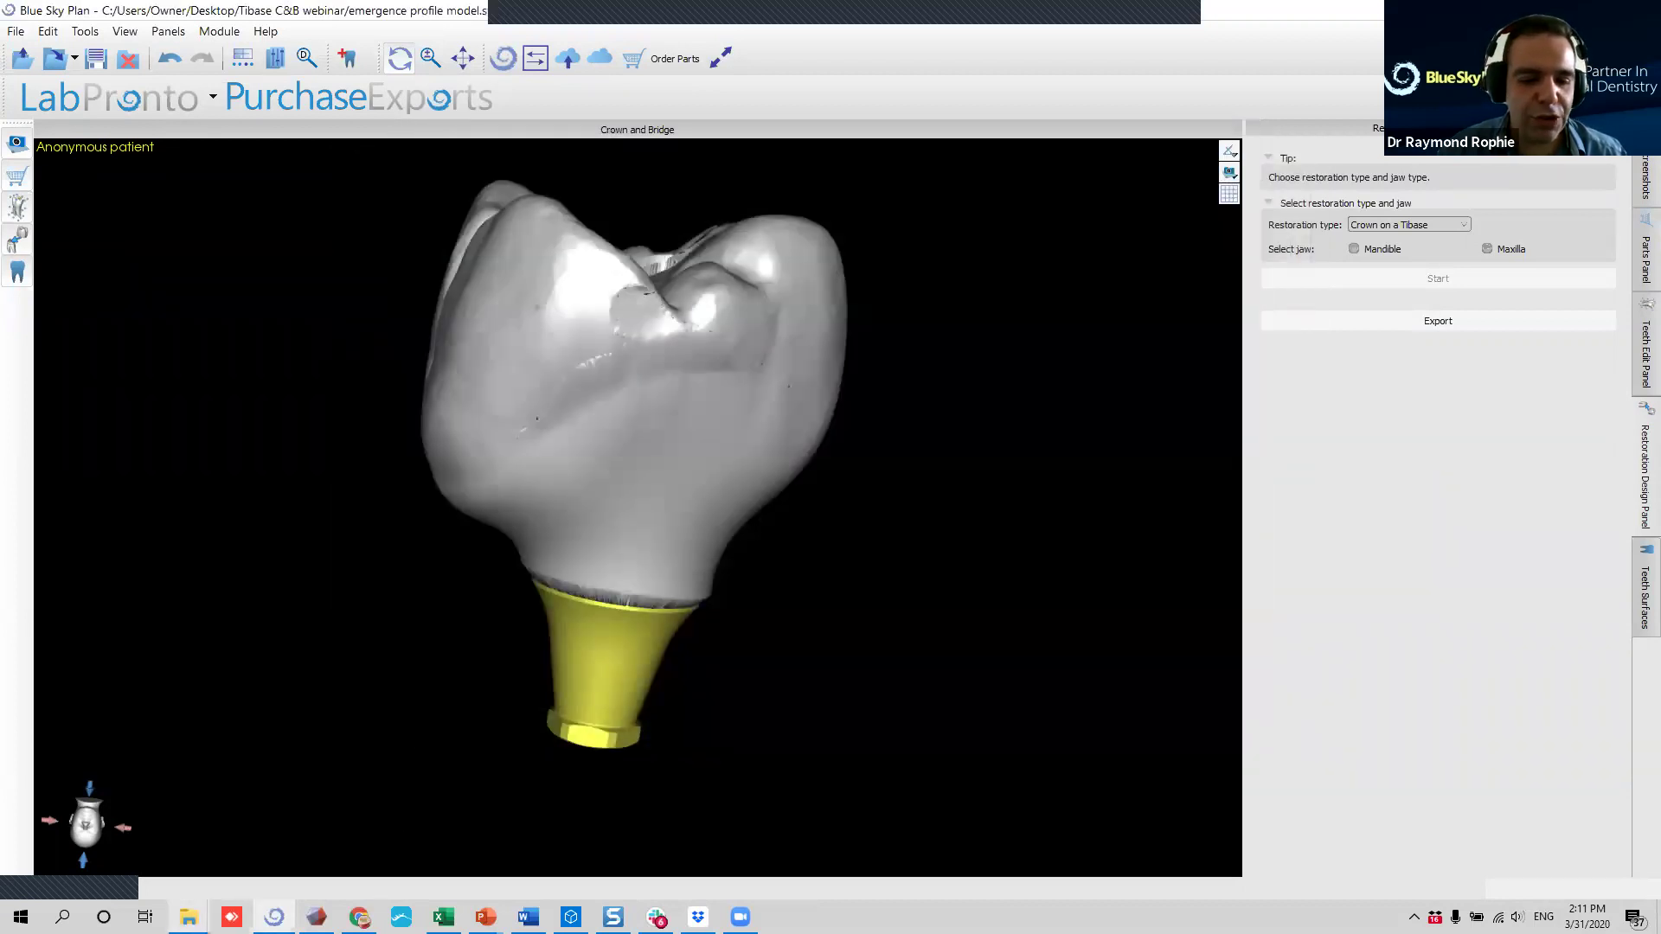
Switch to the Tibase C&B webinar folder in File Explorer, sort it by date modified and select the two exported crown files.
mouse_move(188, 917)
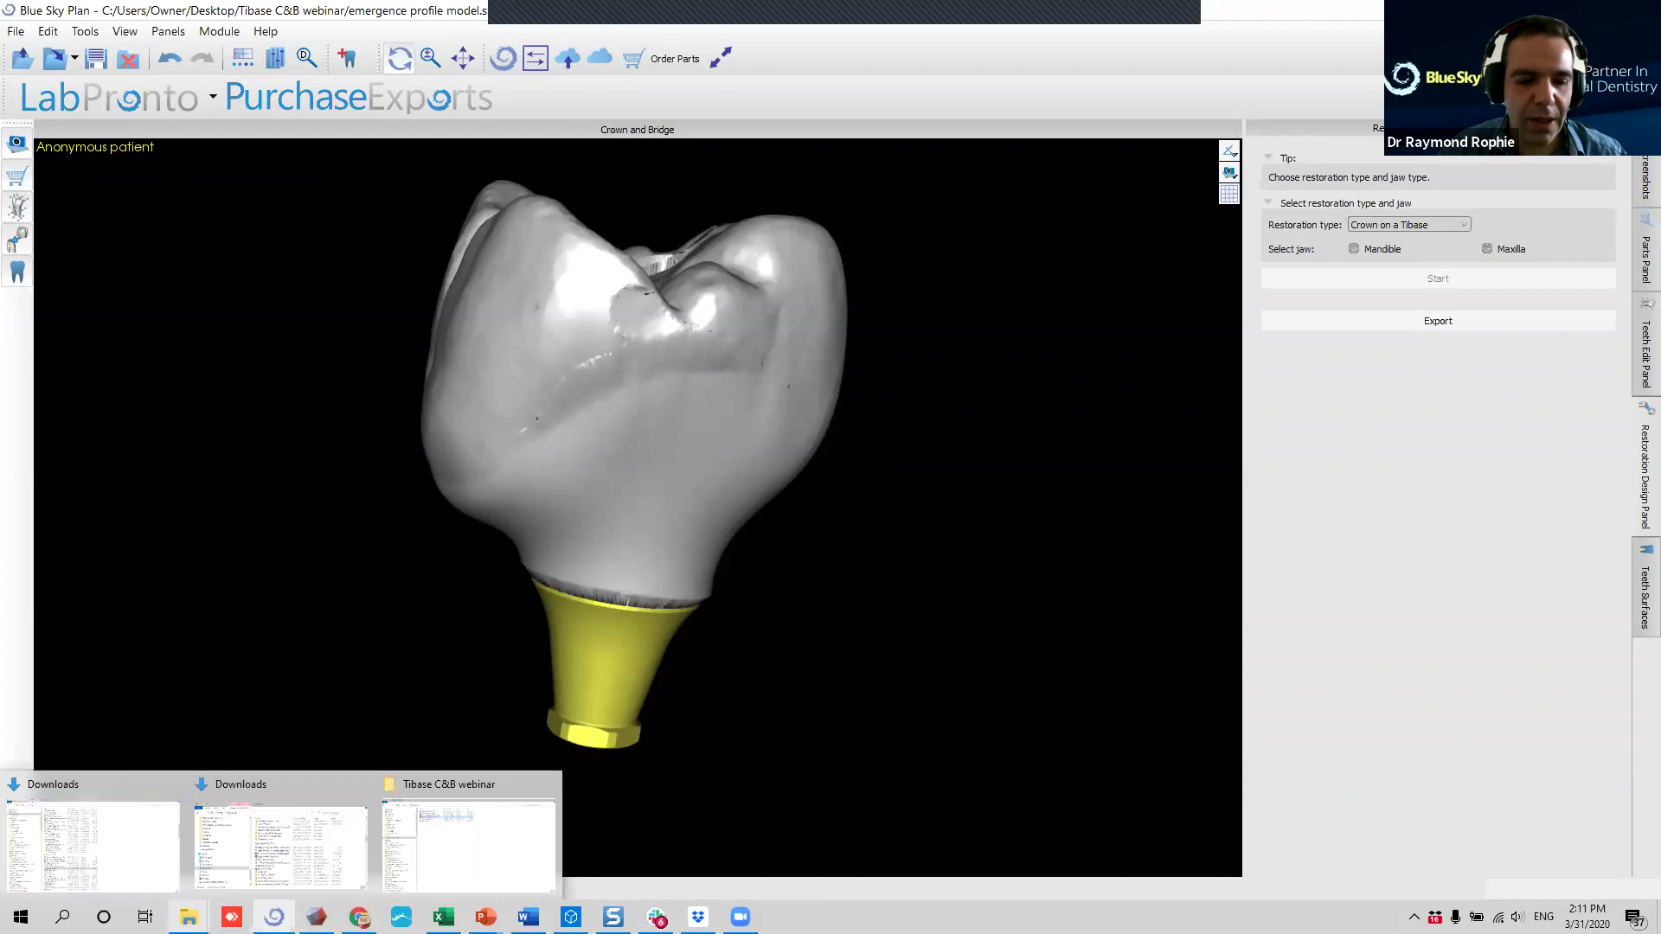
click(484, 840)
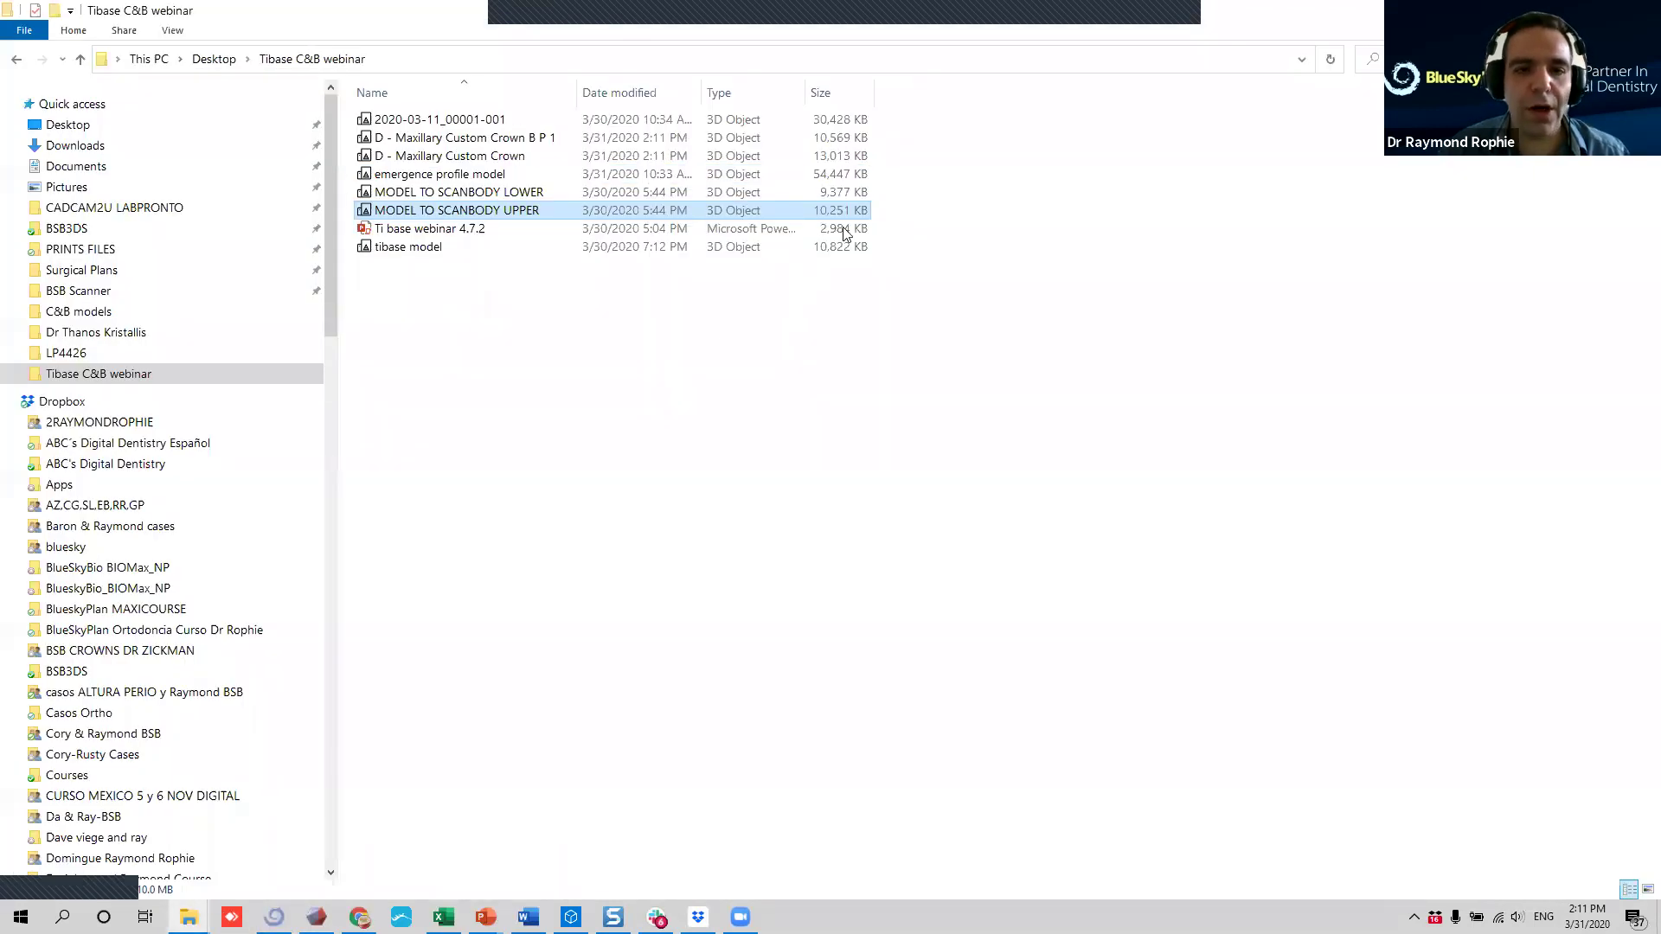
click(658, 93)
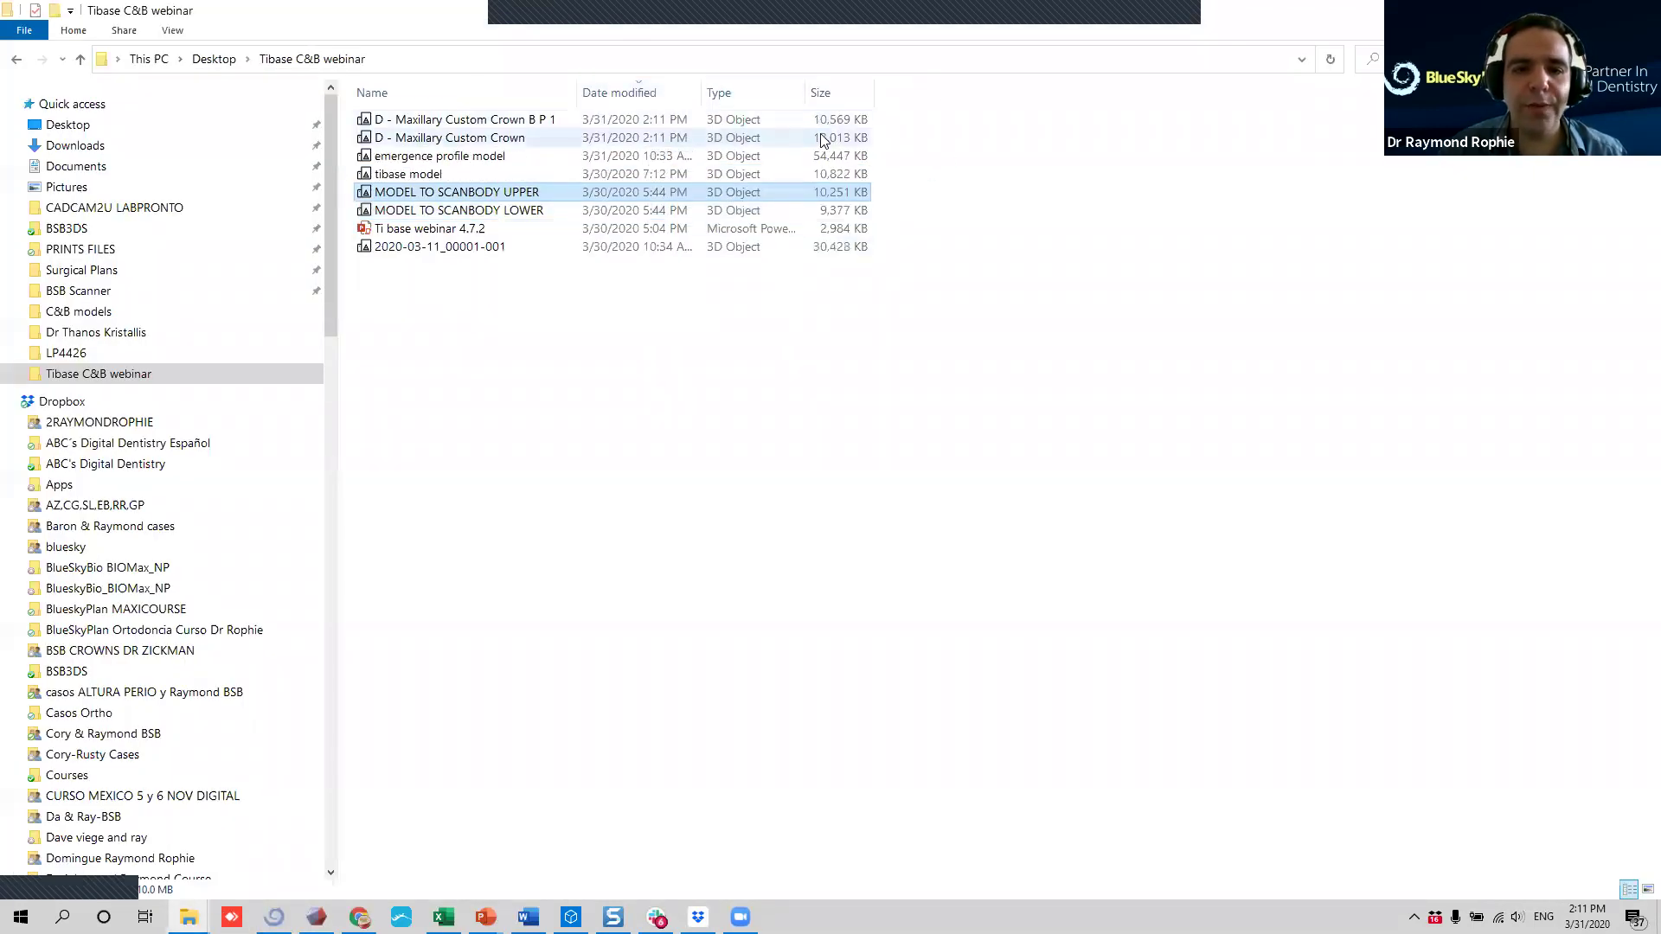
drag(967, 119, 612, 145)
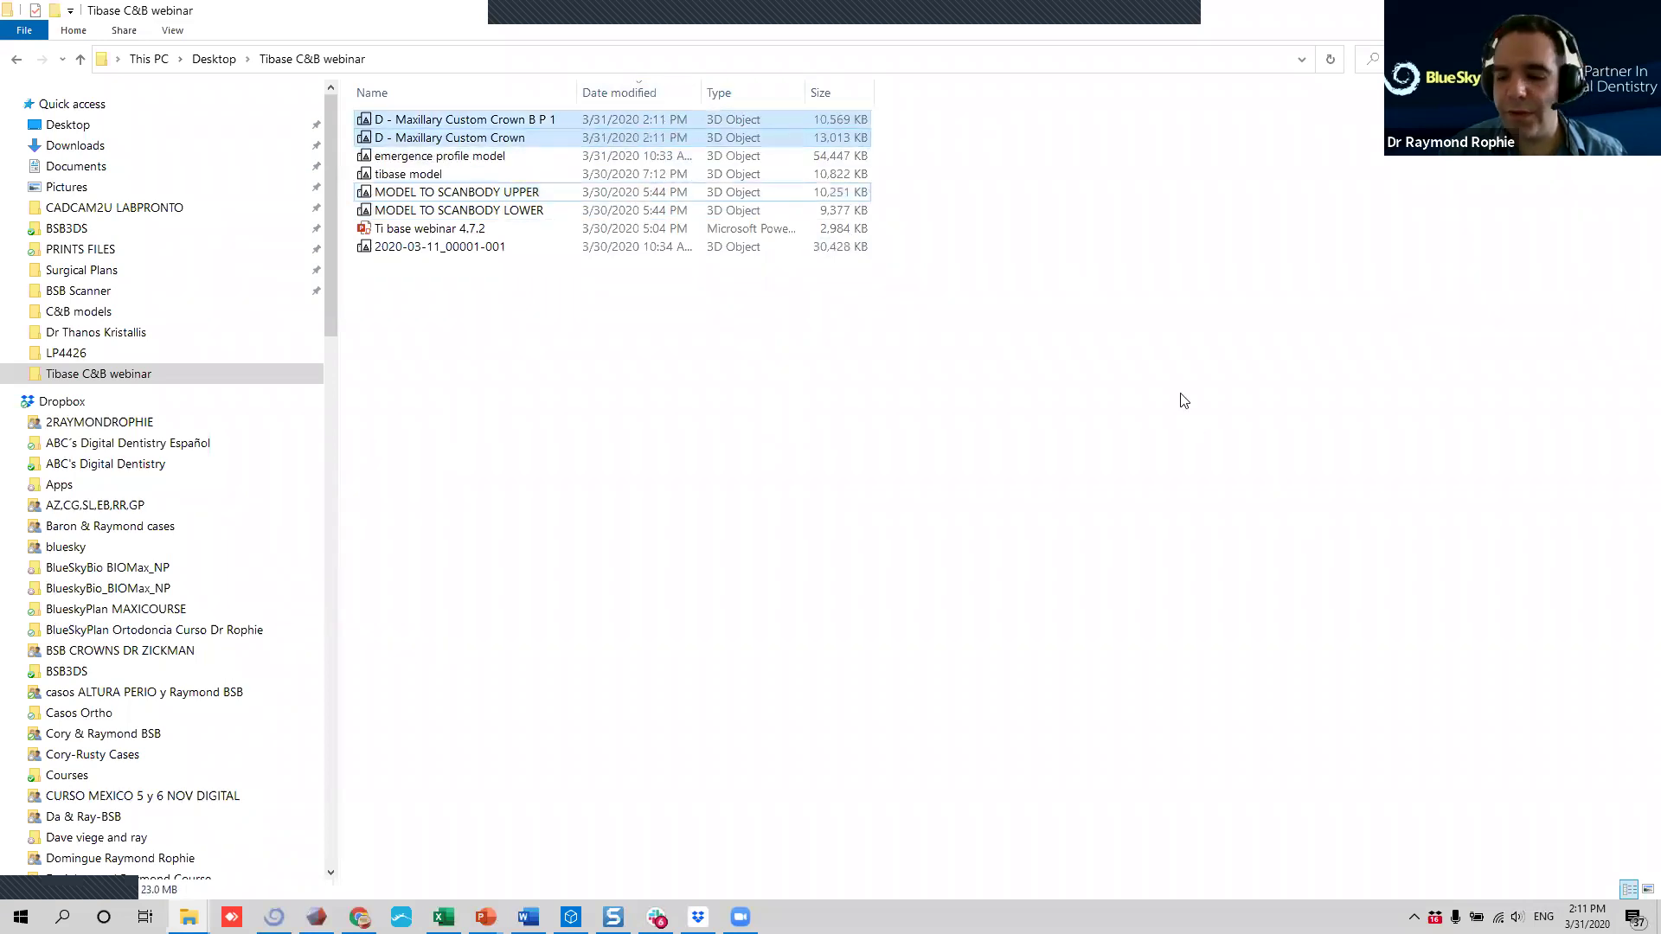
Open the exported D - Maxillary Custom Crown B P 1 and D - Maxillary Custom Crown files in Print 3D and inspect each model's shape.
click(539, 119)
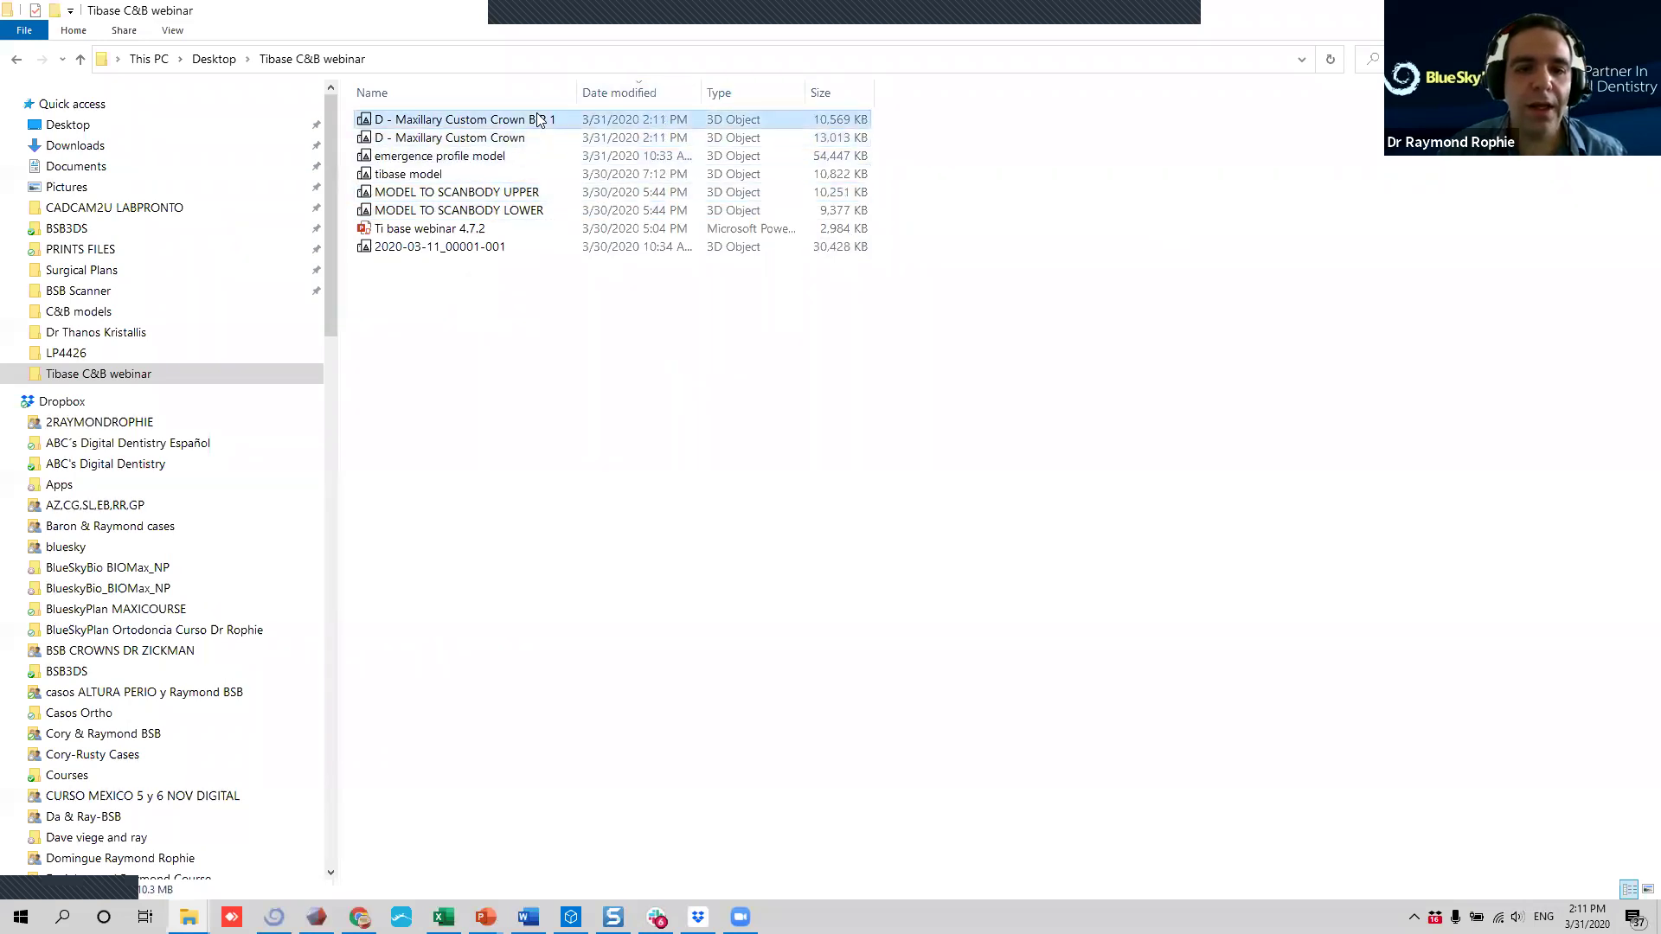
double_click(538, 119)
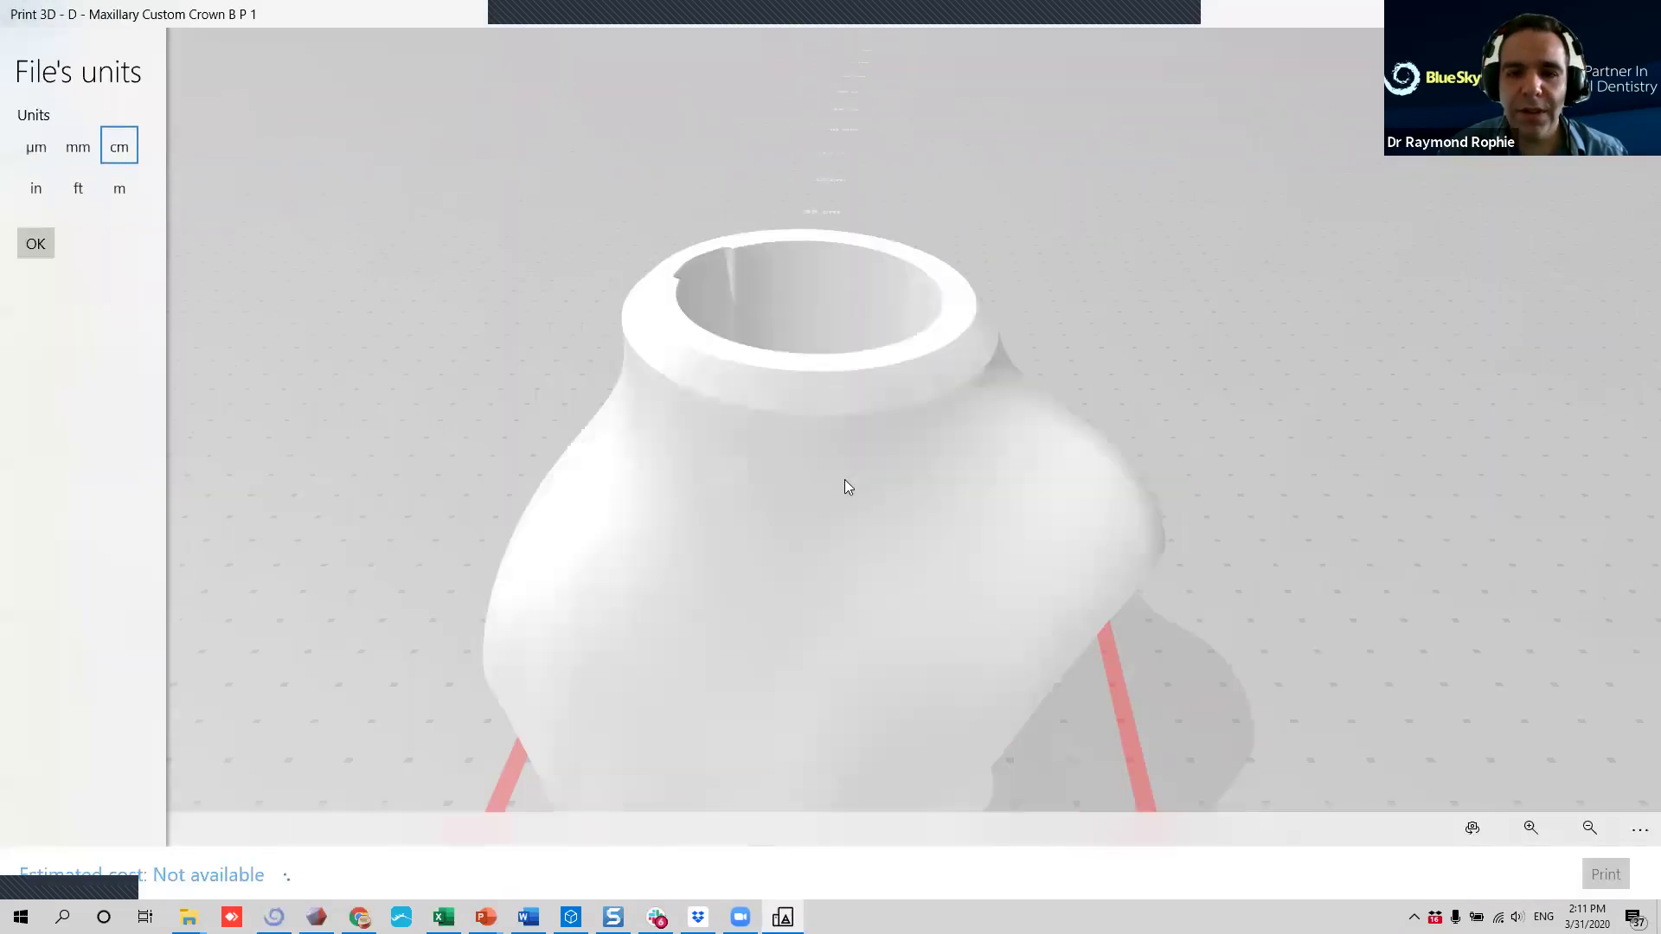
drag(922, 409, 1481, 169)
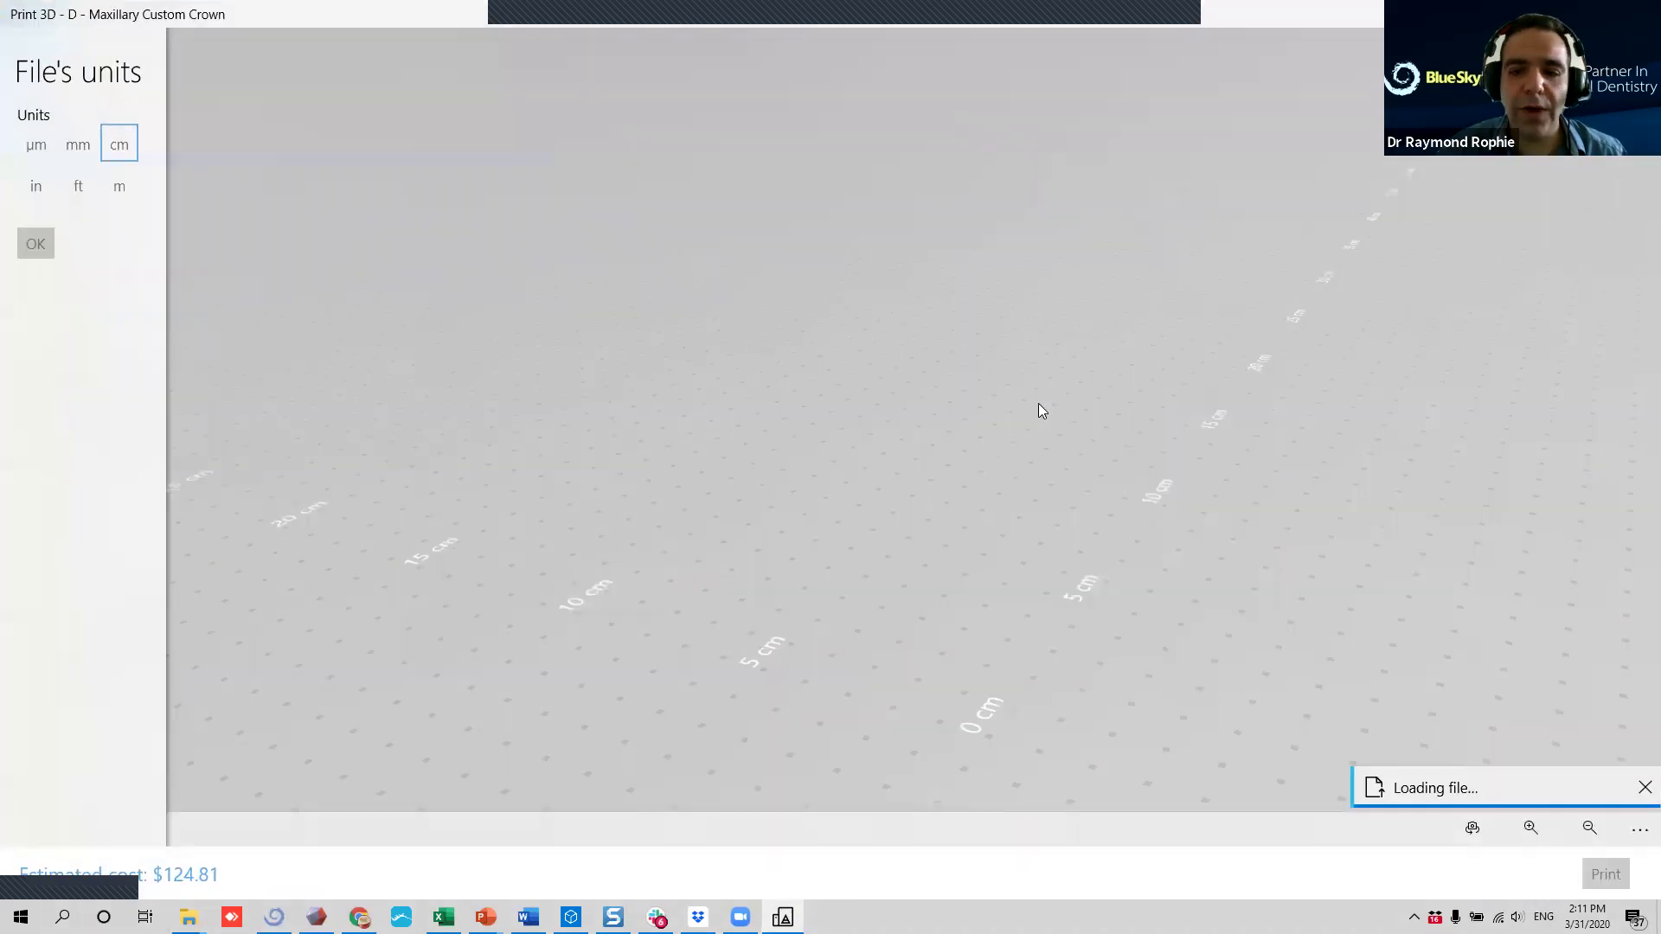
drag(961, 300, 1265, 610)
drag(1019, 500, 1249, 256)
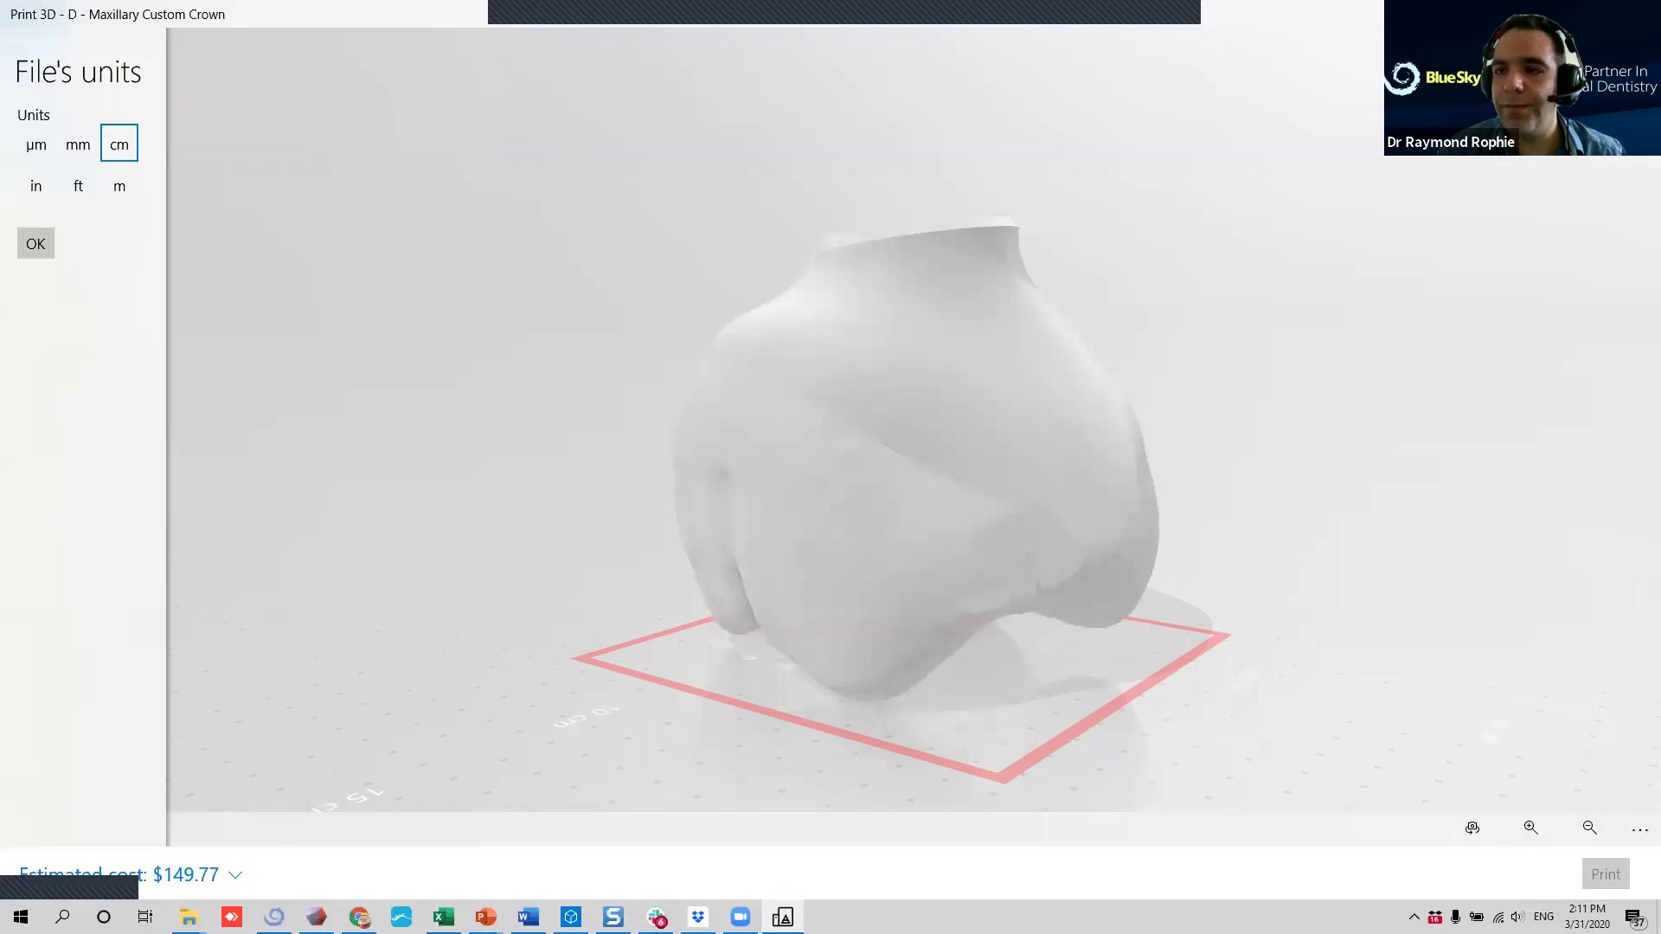
Switch back to Blue Sky Plan and examine the crown on its Tibase from the side and the occlusal surface around the screw channel.
key(alt+Tab)
click(1560, 10)
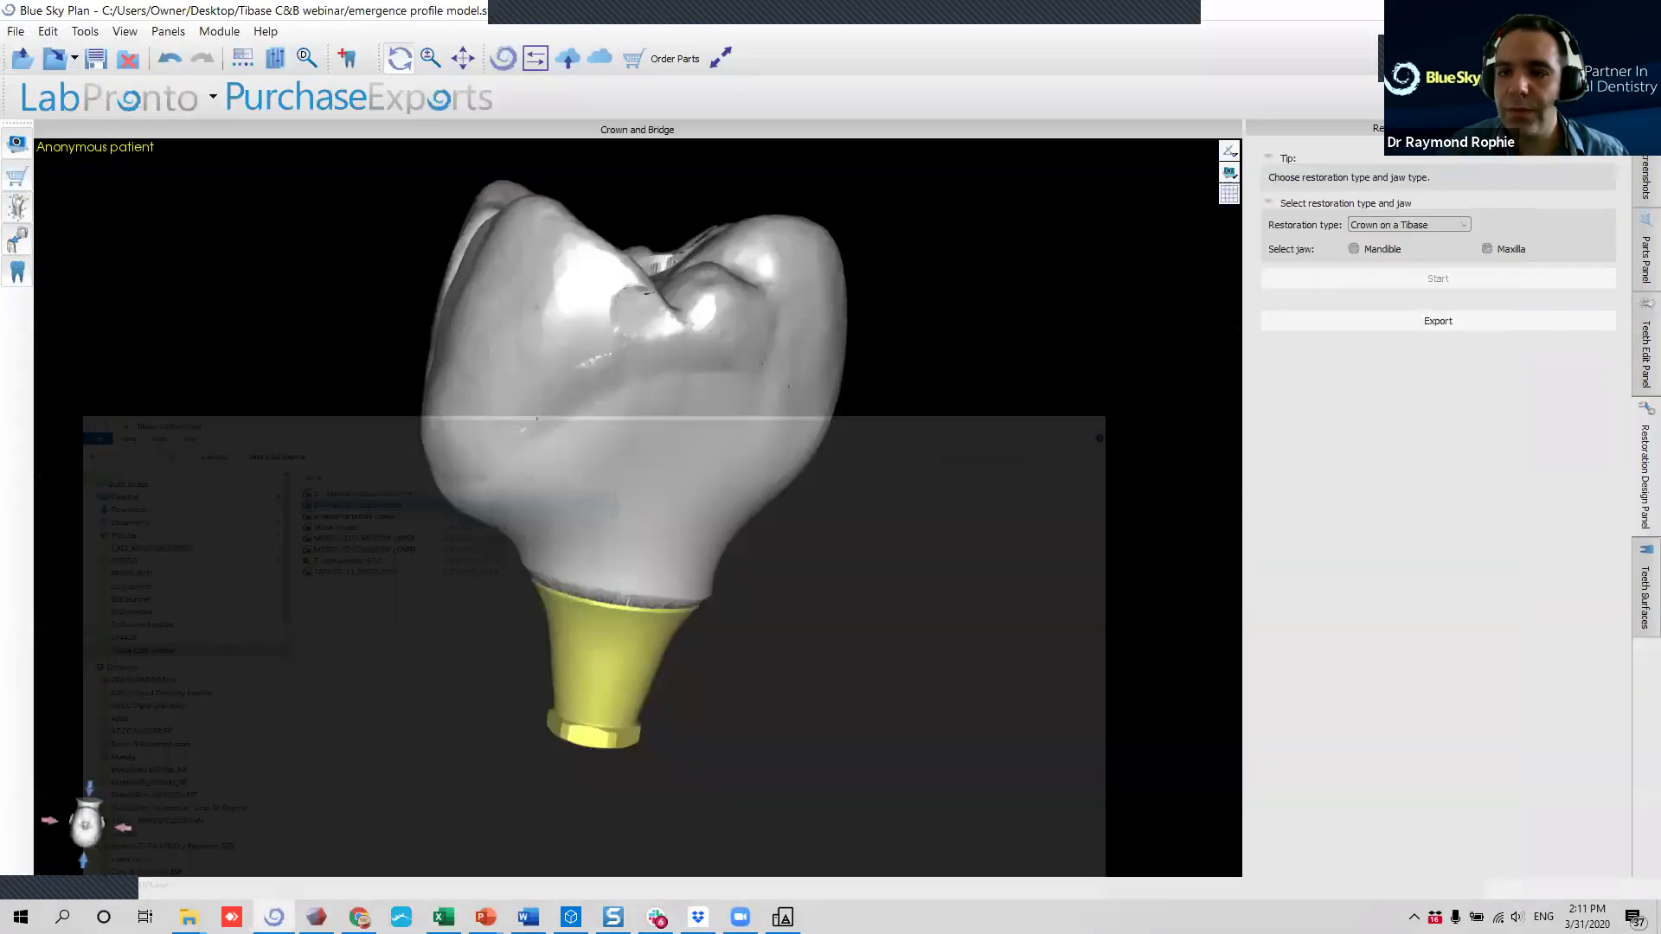
drag(450, 389, 712, 789)
drag(815, 445, 482, 489)
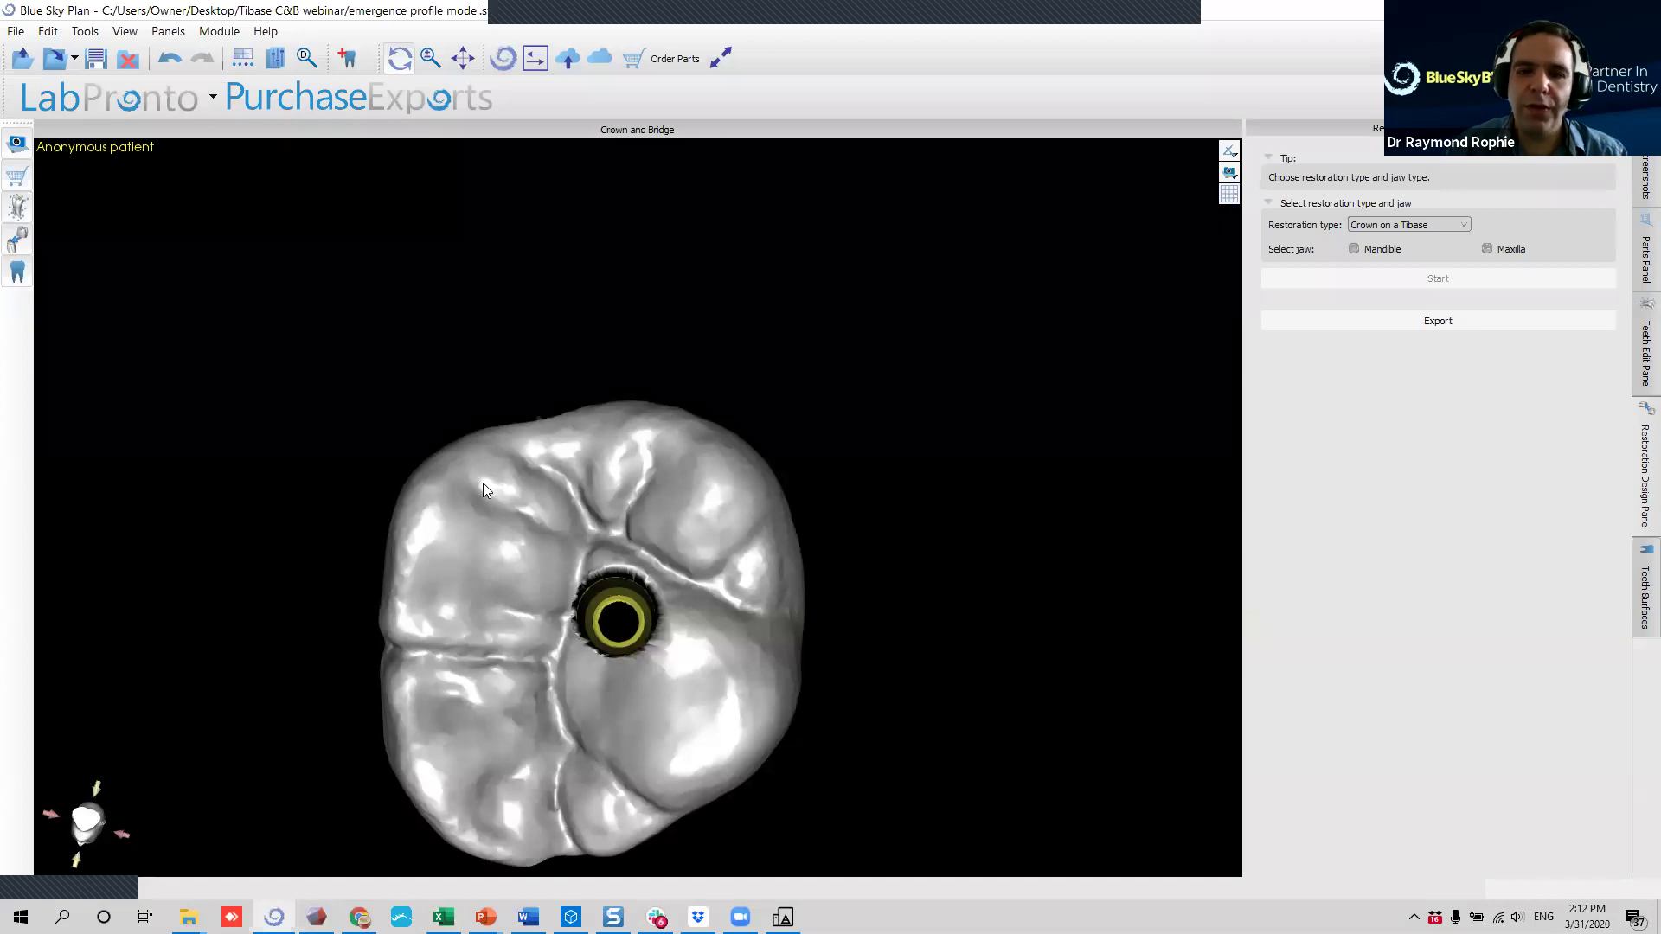
drag(482, 483, 957, 264)
drag(676, 307, 751, 482)
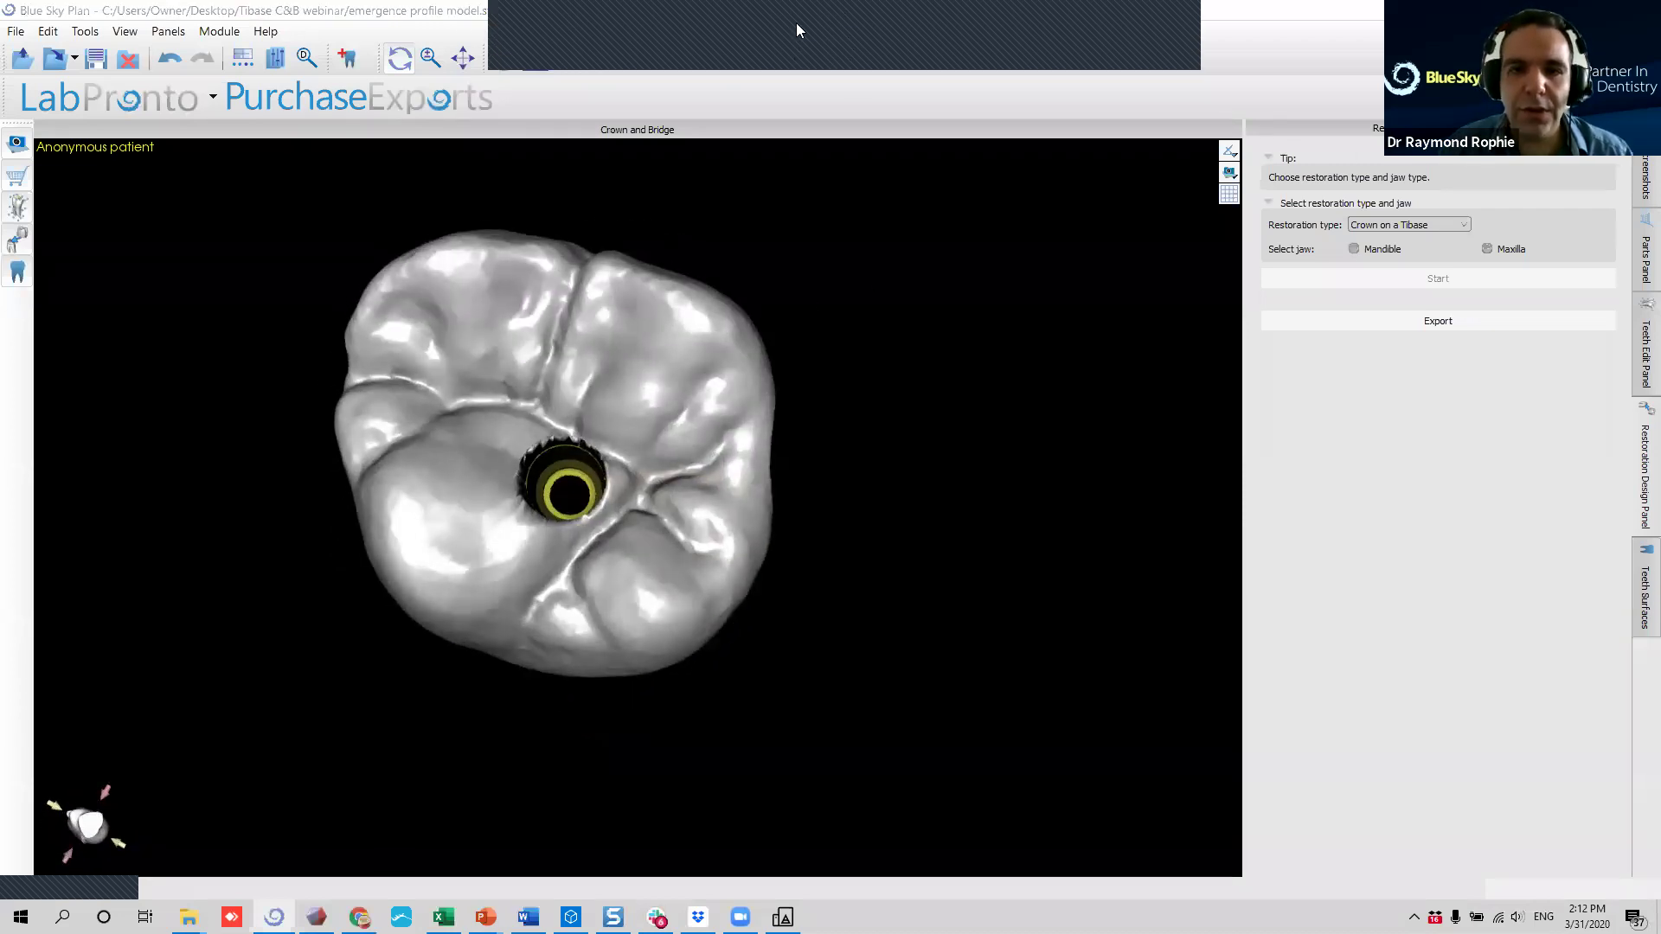
click(798, 24)
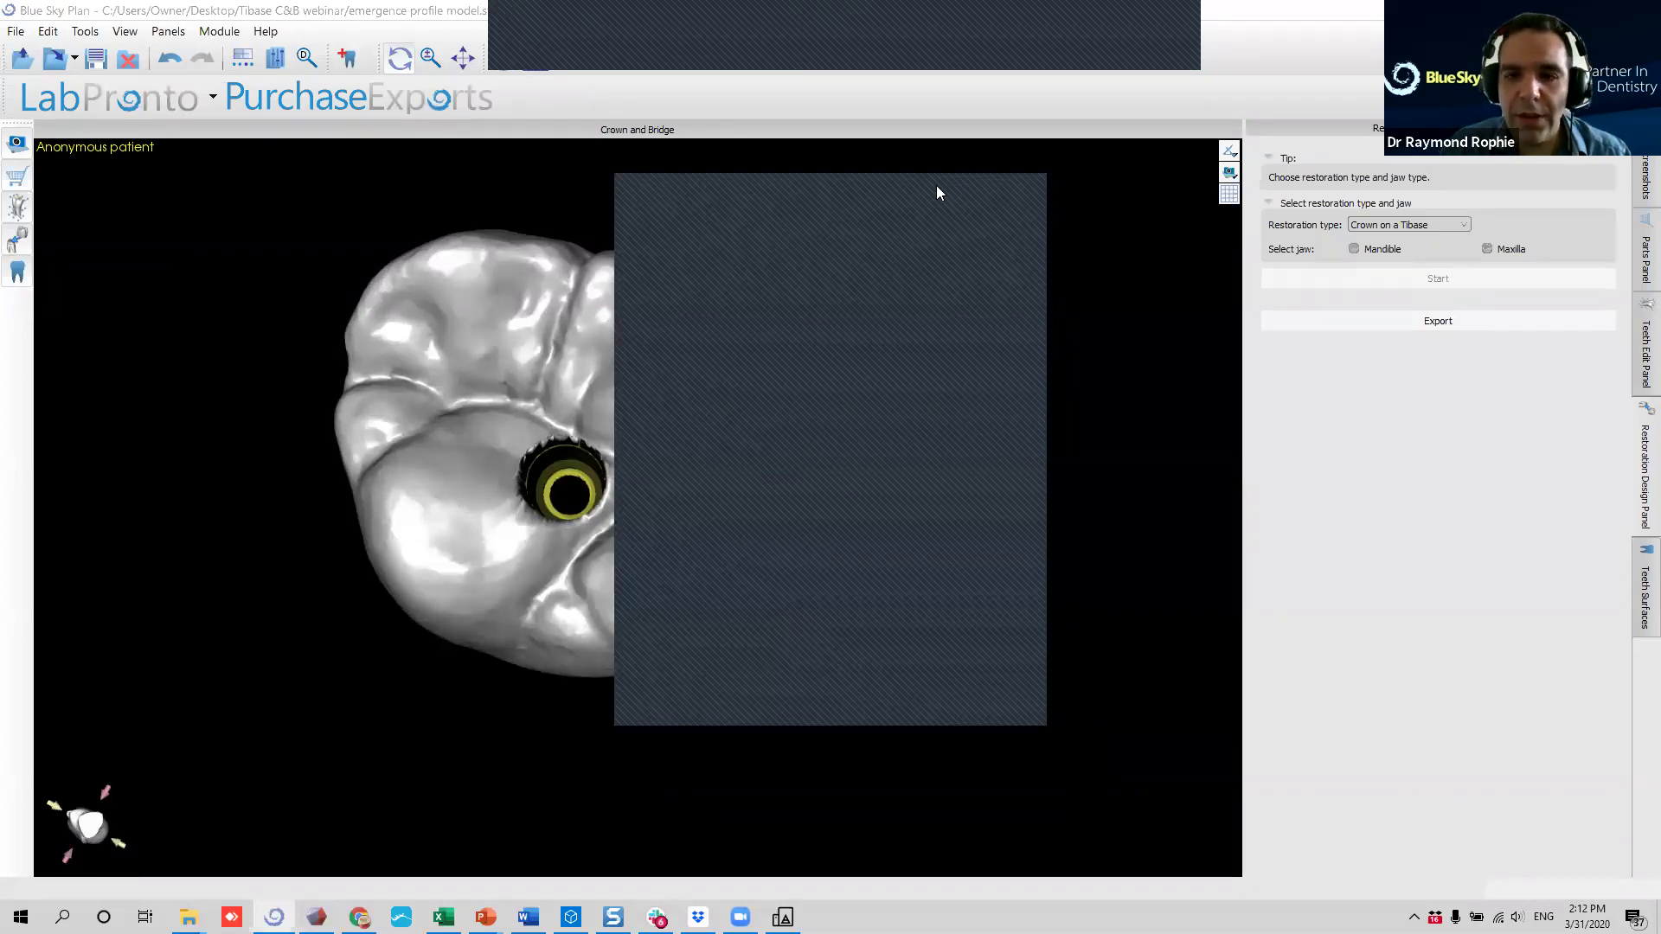
click(835, 435)
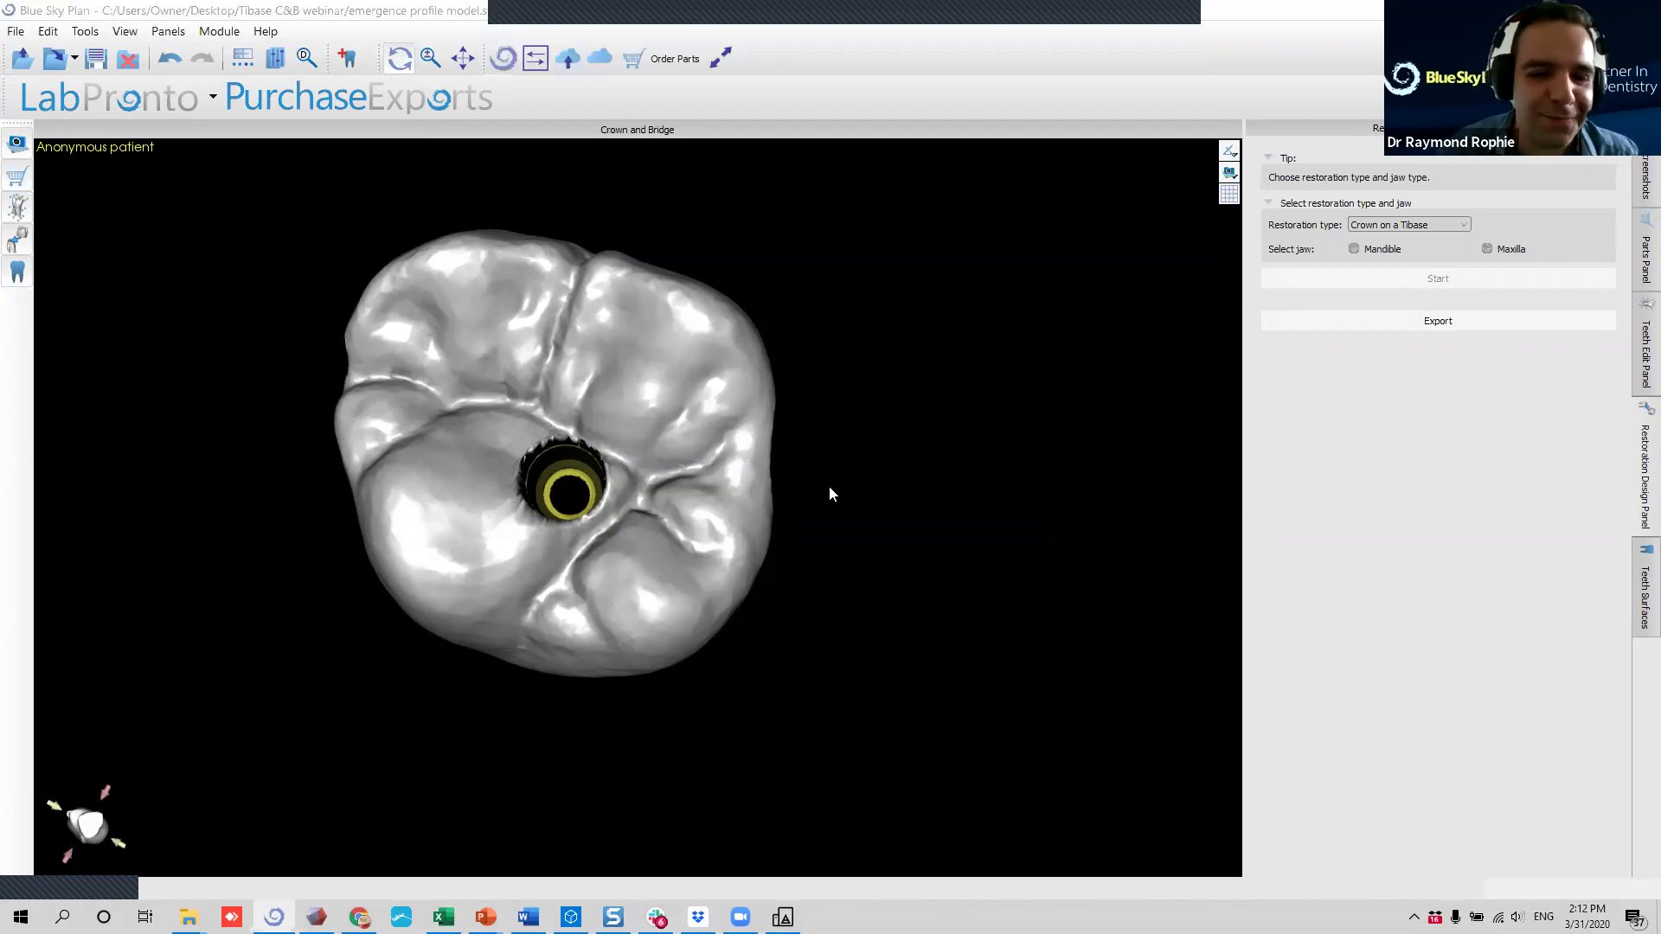
drag(614, 531, 639, 566)
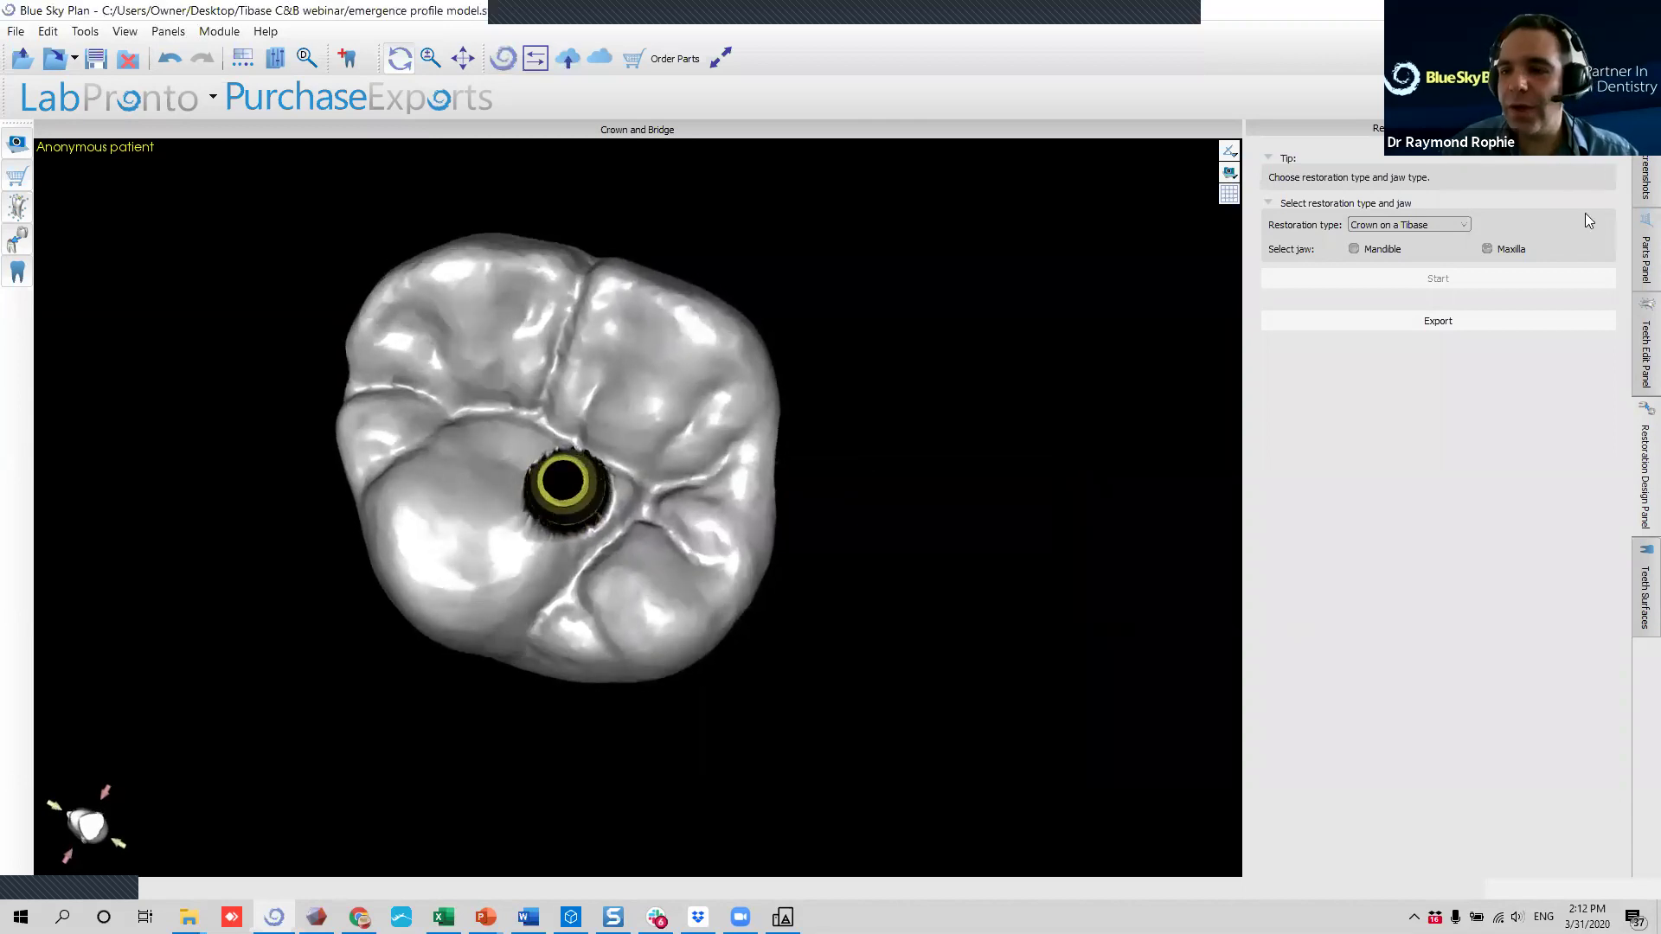
Hide all STL surfaces except Left Maxillary First Molar and inspect that unmodified tooth over the Tibase.
click(1646, 597)
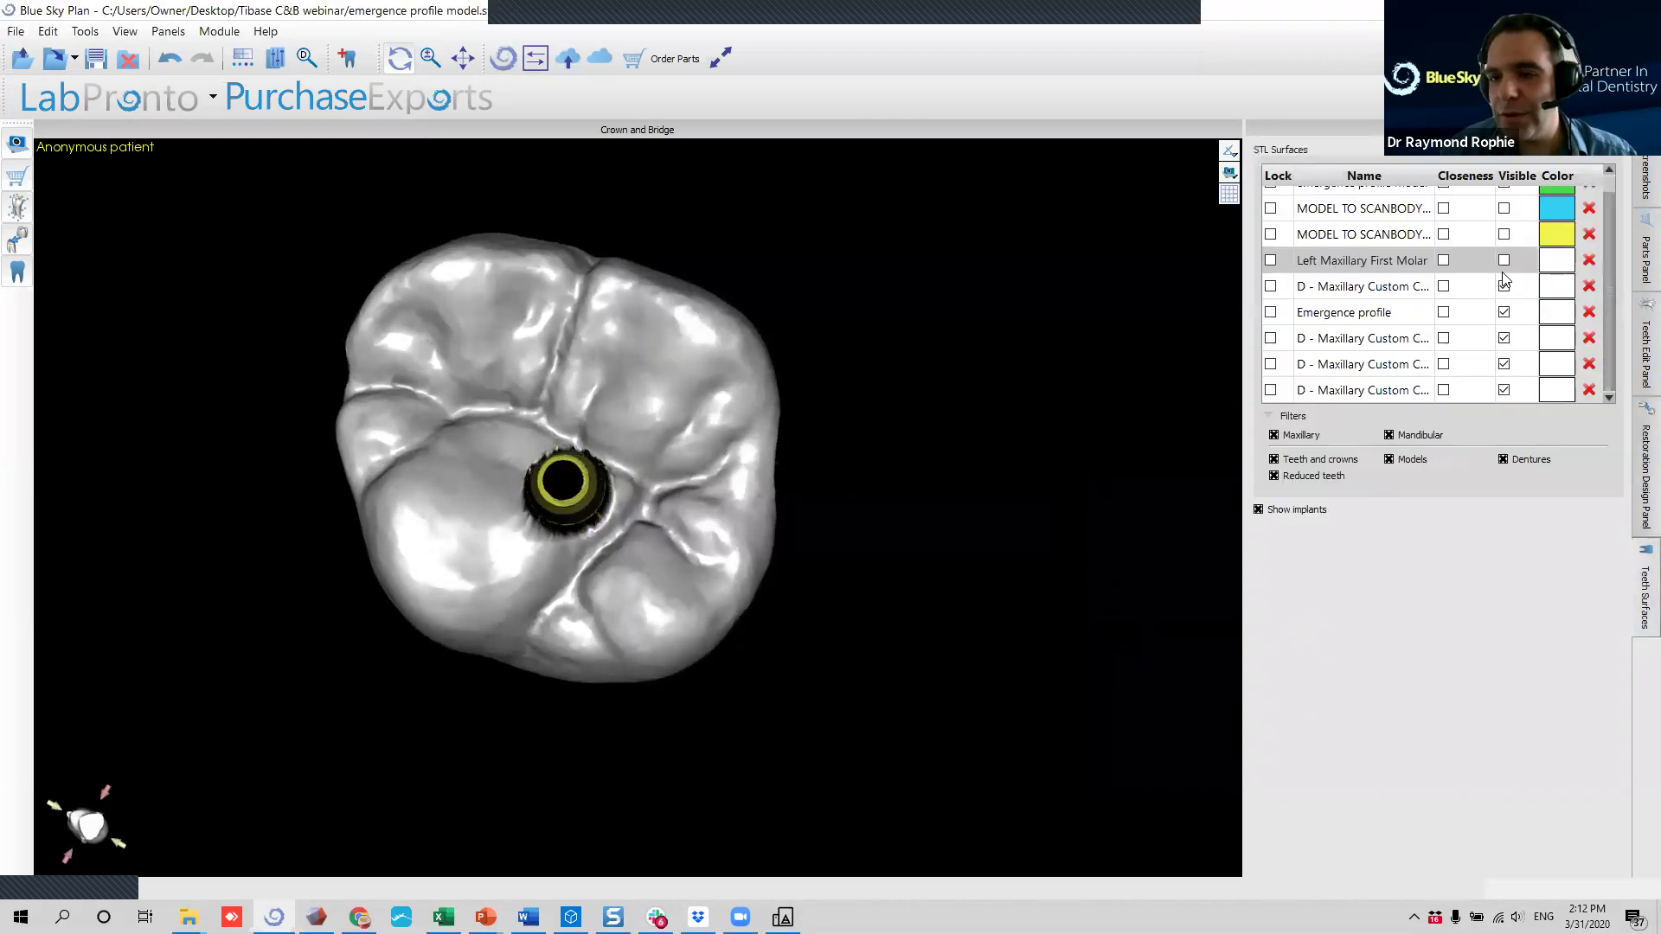
click(1517, 177)
click(1517, 177)
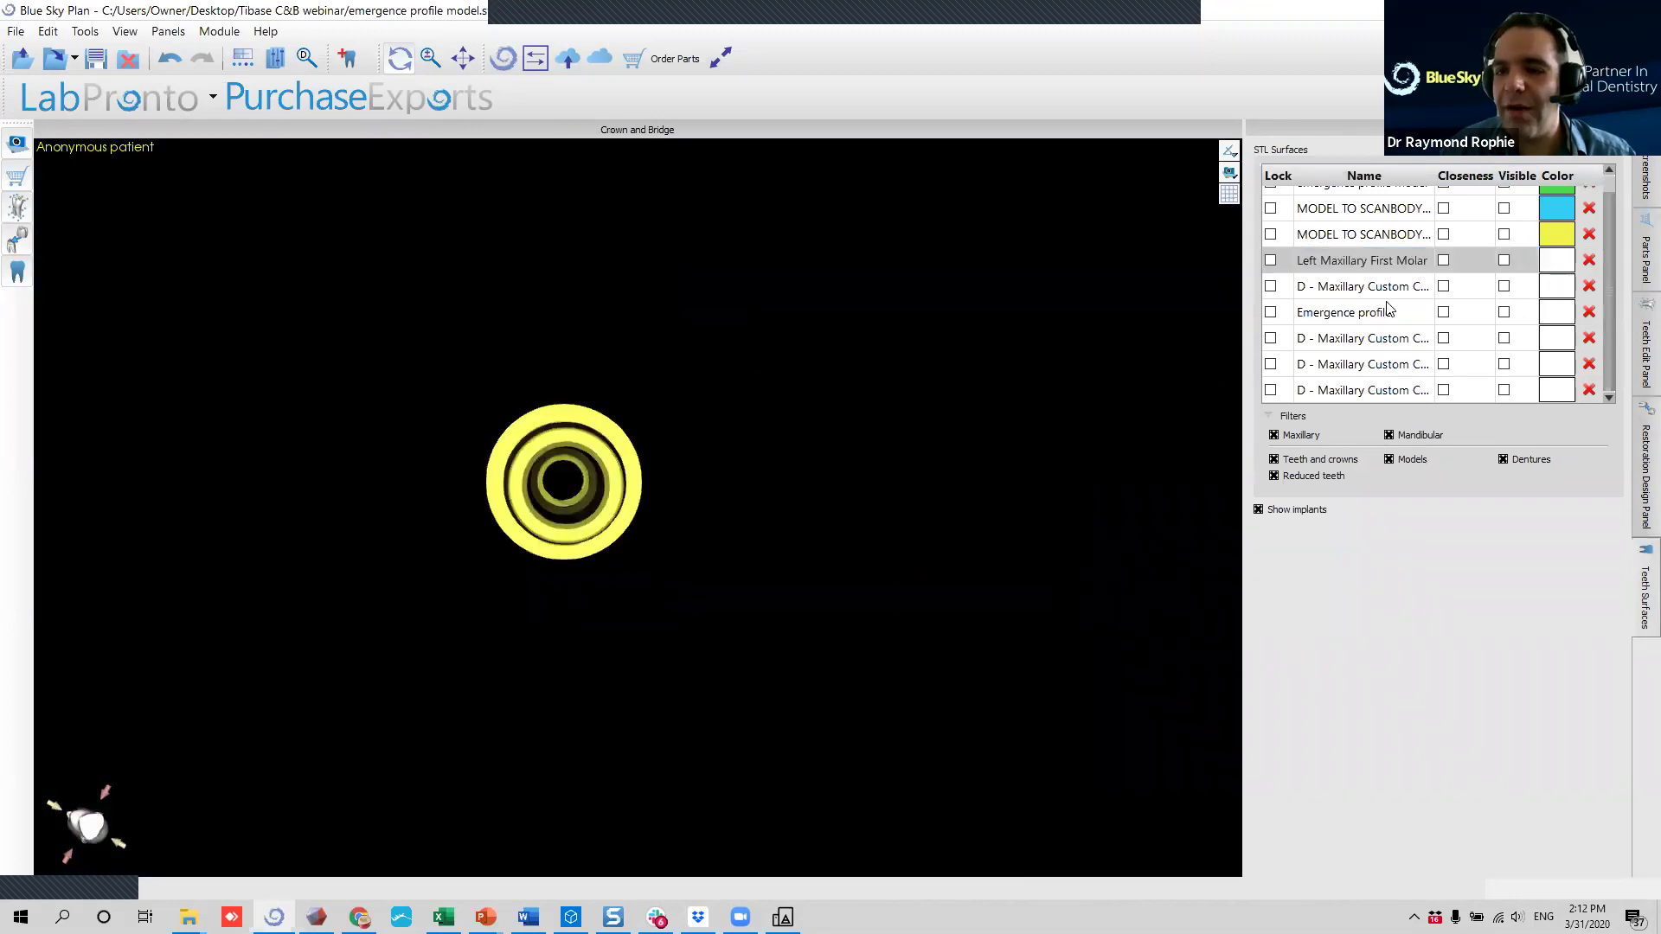
click(1384, 269)
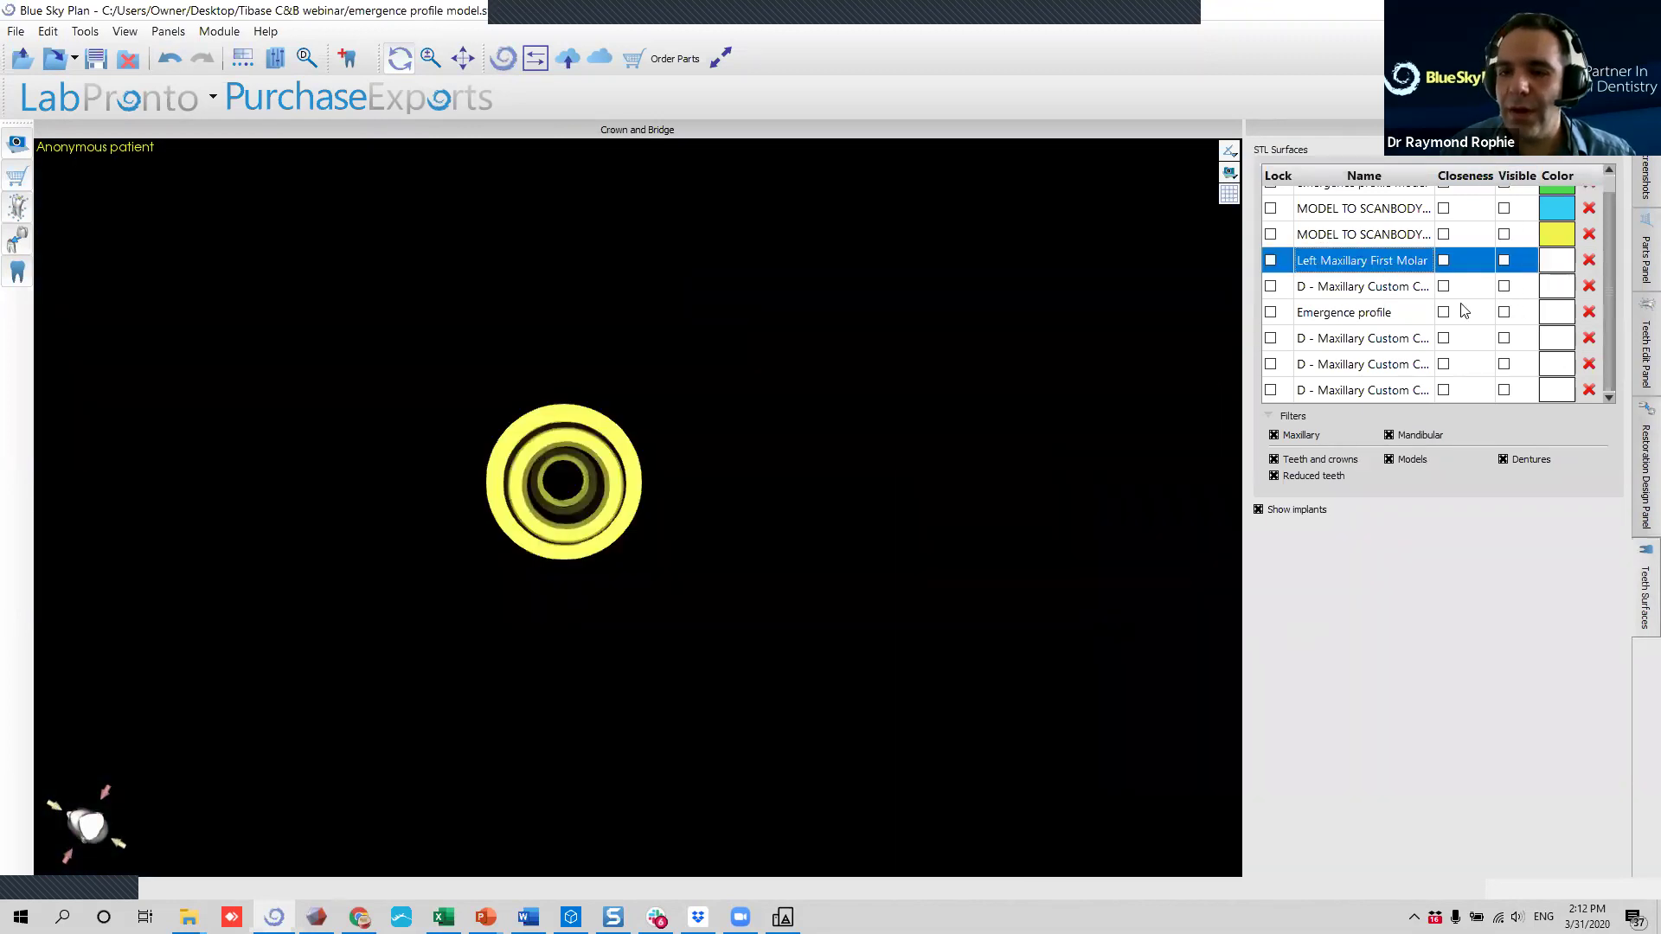
click(1504, 260)
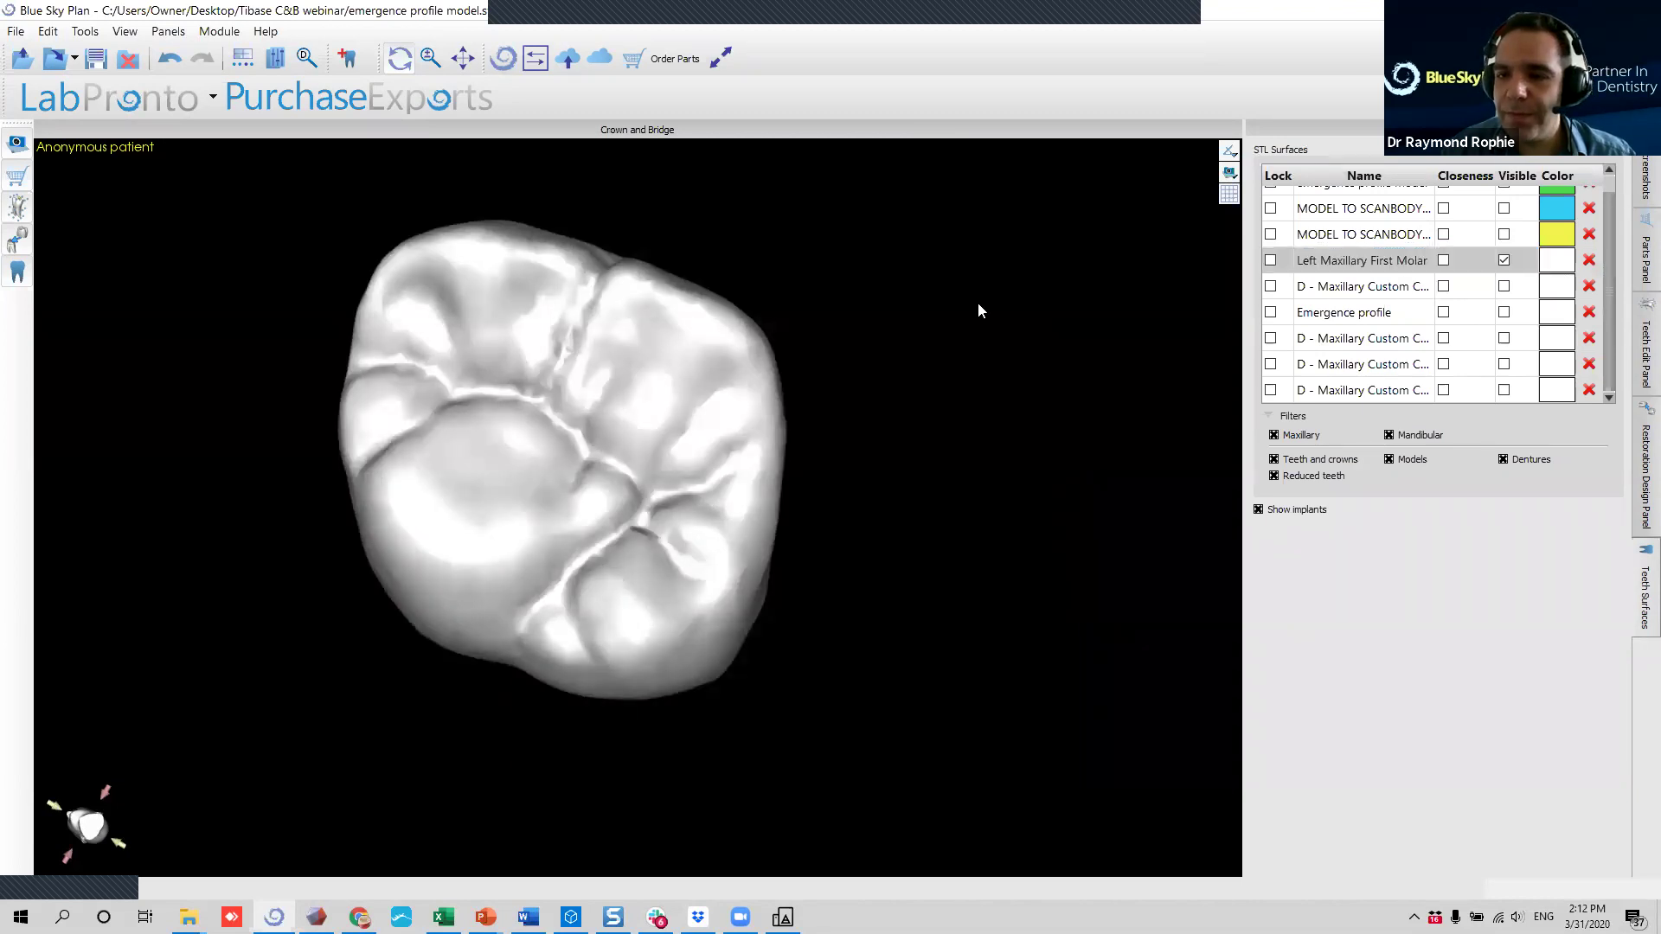
scroll(924, 333, down, 2)
drag(638, 630, 551, 373)
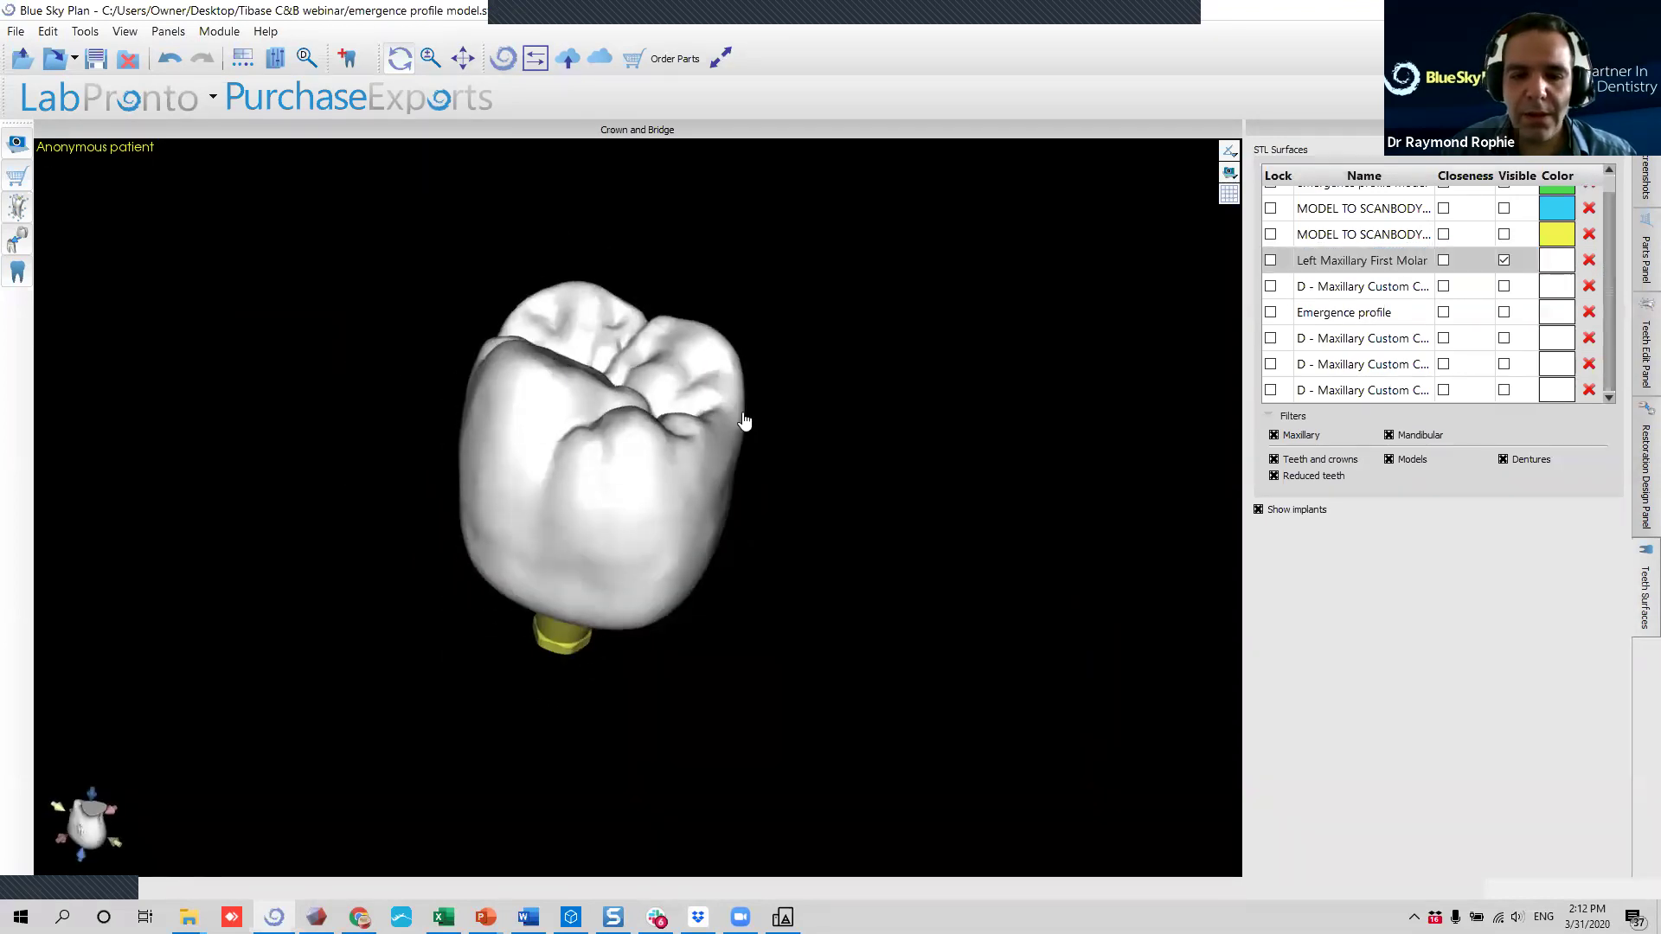
Choose to save the changes to the project and enter tibase crown as its file name.
key(ctrl+s)
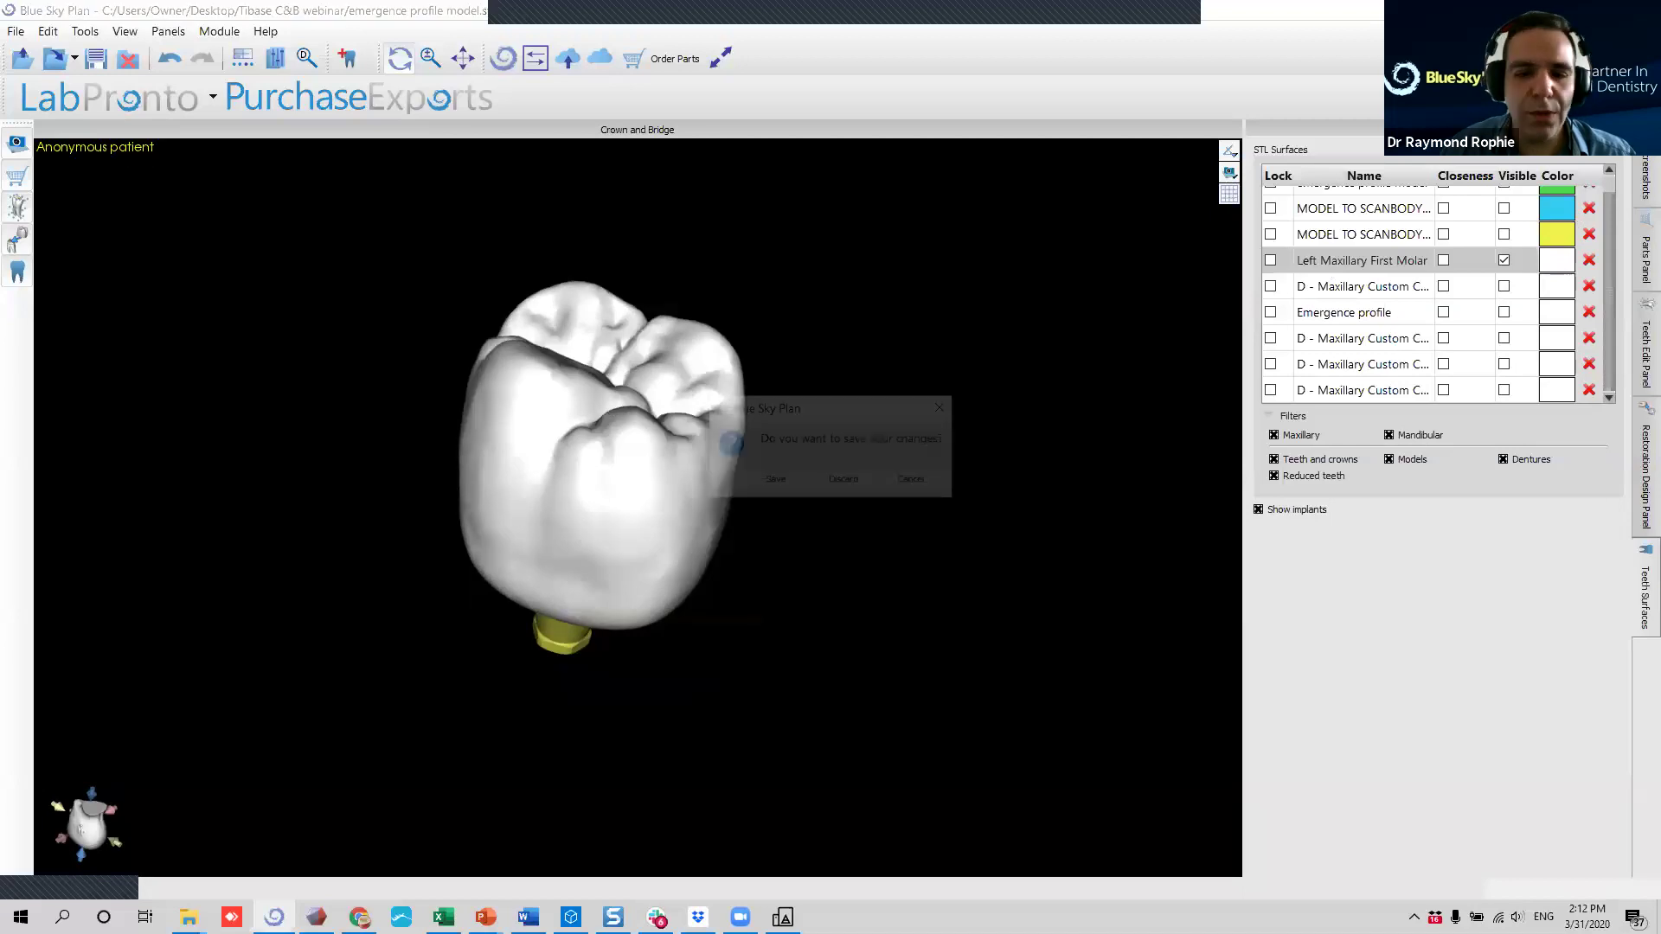
click(772, 475)
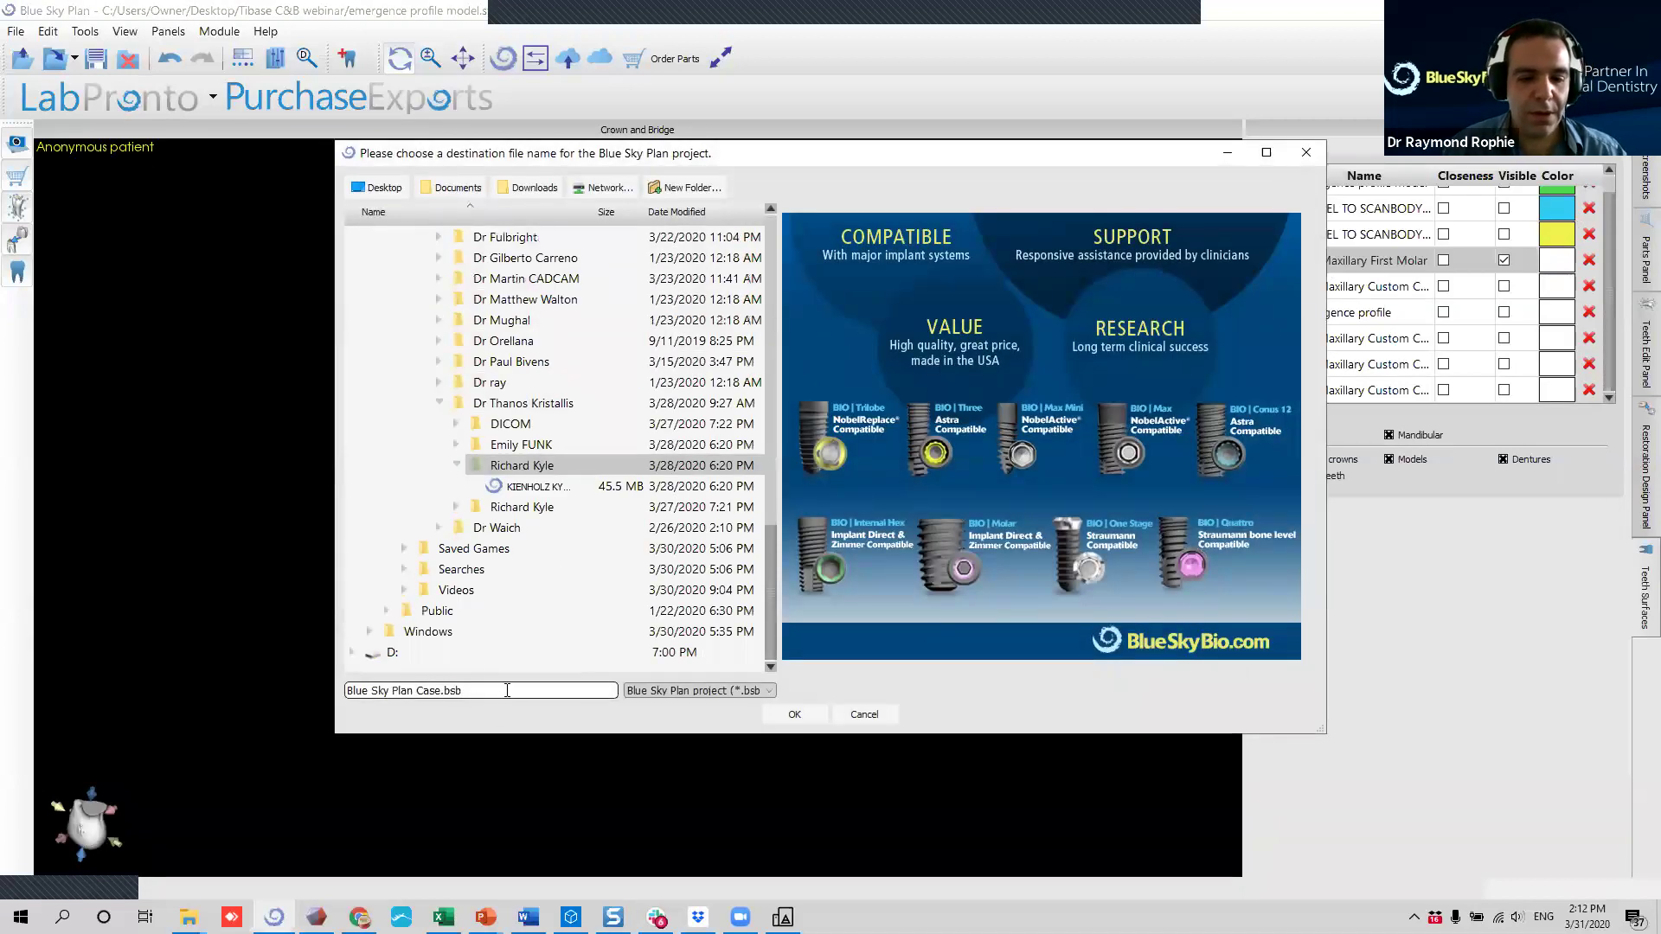
drag(484, 690, 361, 691)
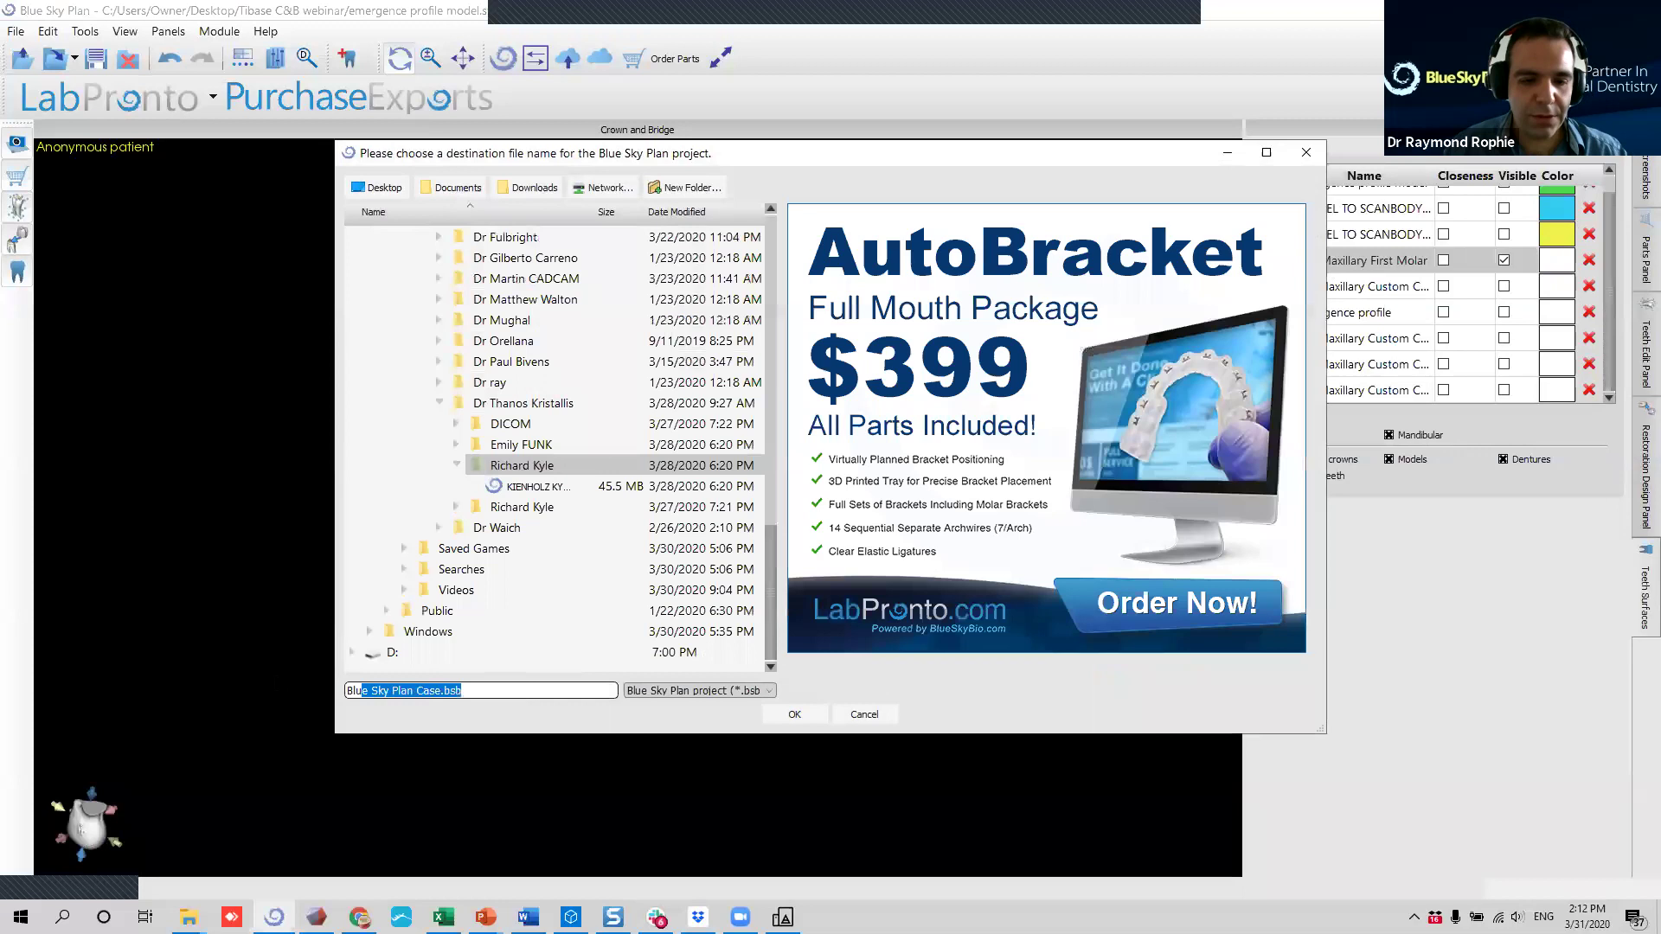
text(tibase crown)
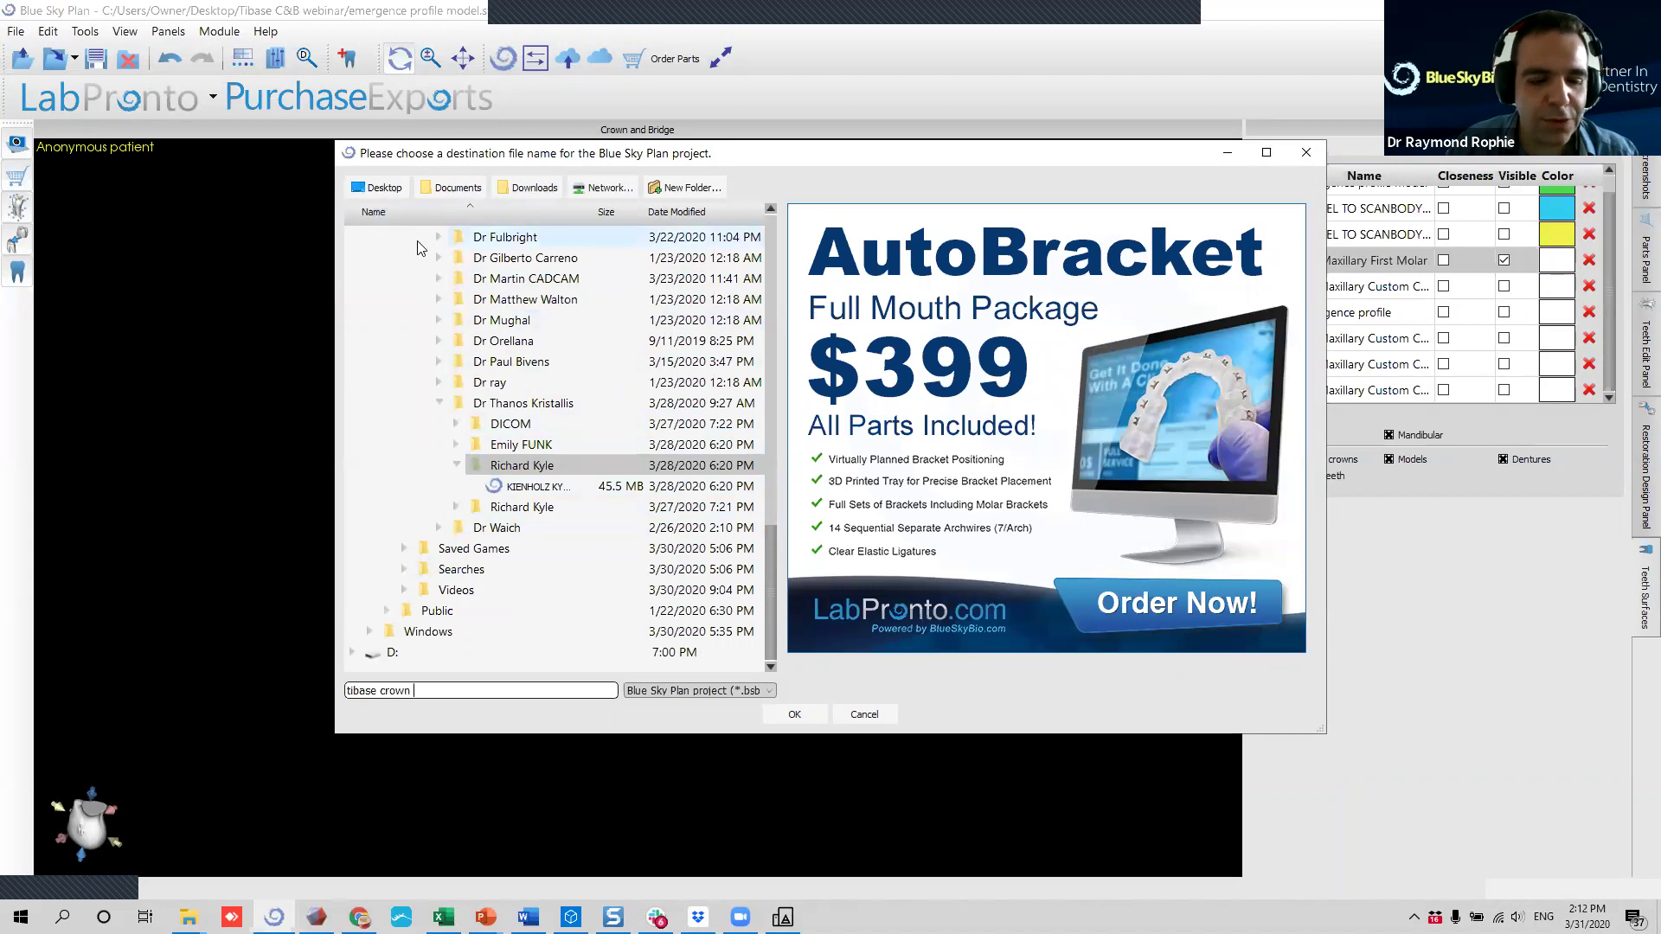
Save the project as tibase crown case in the Tibase C&B webinar folder on the Desktop.
click(382, 188)
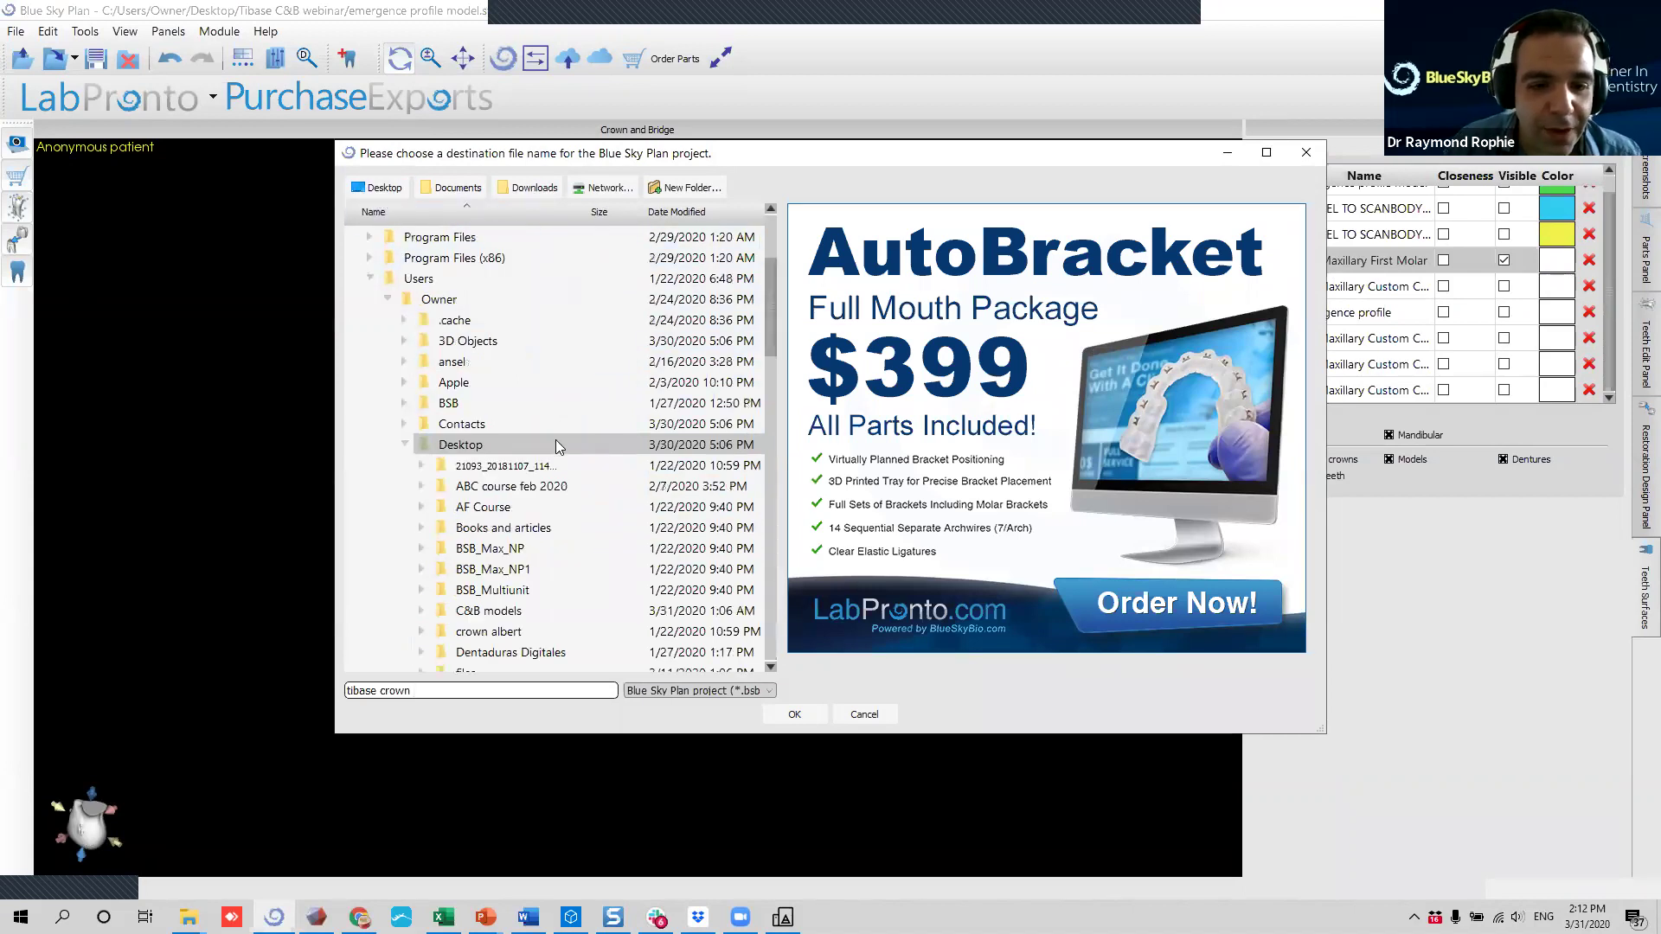
scroll(540, 476, down, 15)
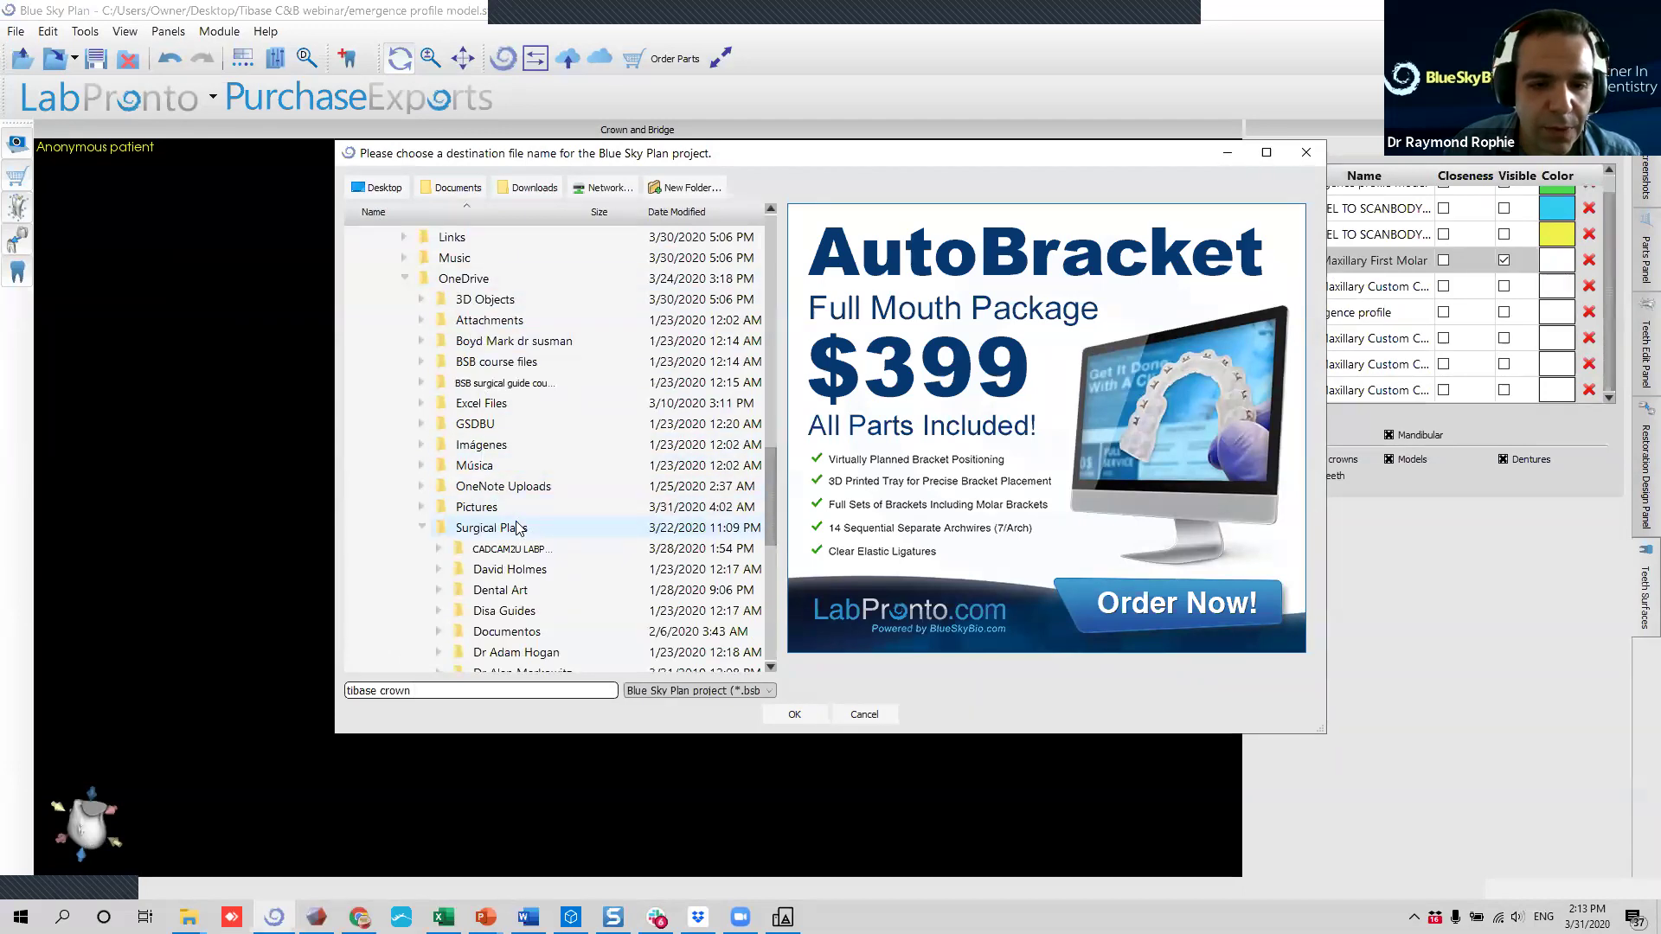
scroll(563, 532, down, 9)
scroll(562, 519, up, 20)
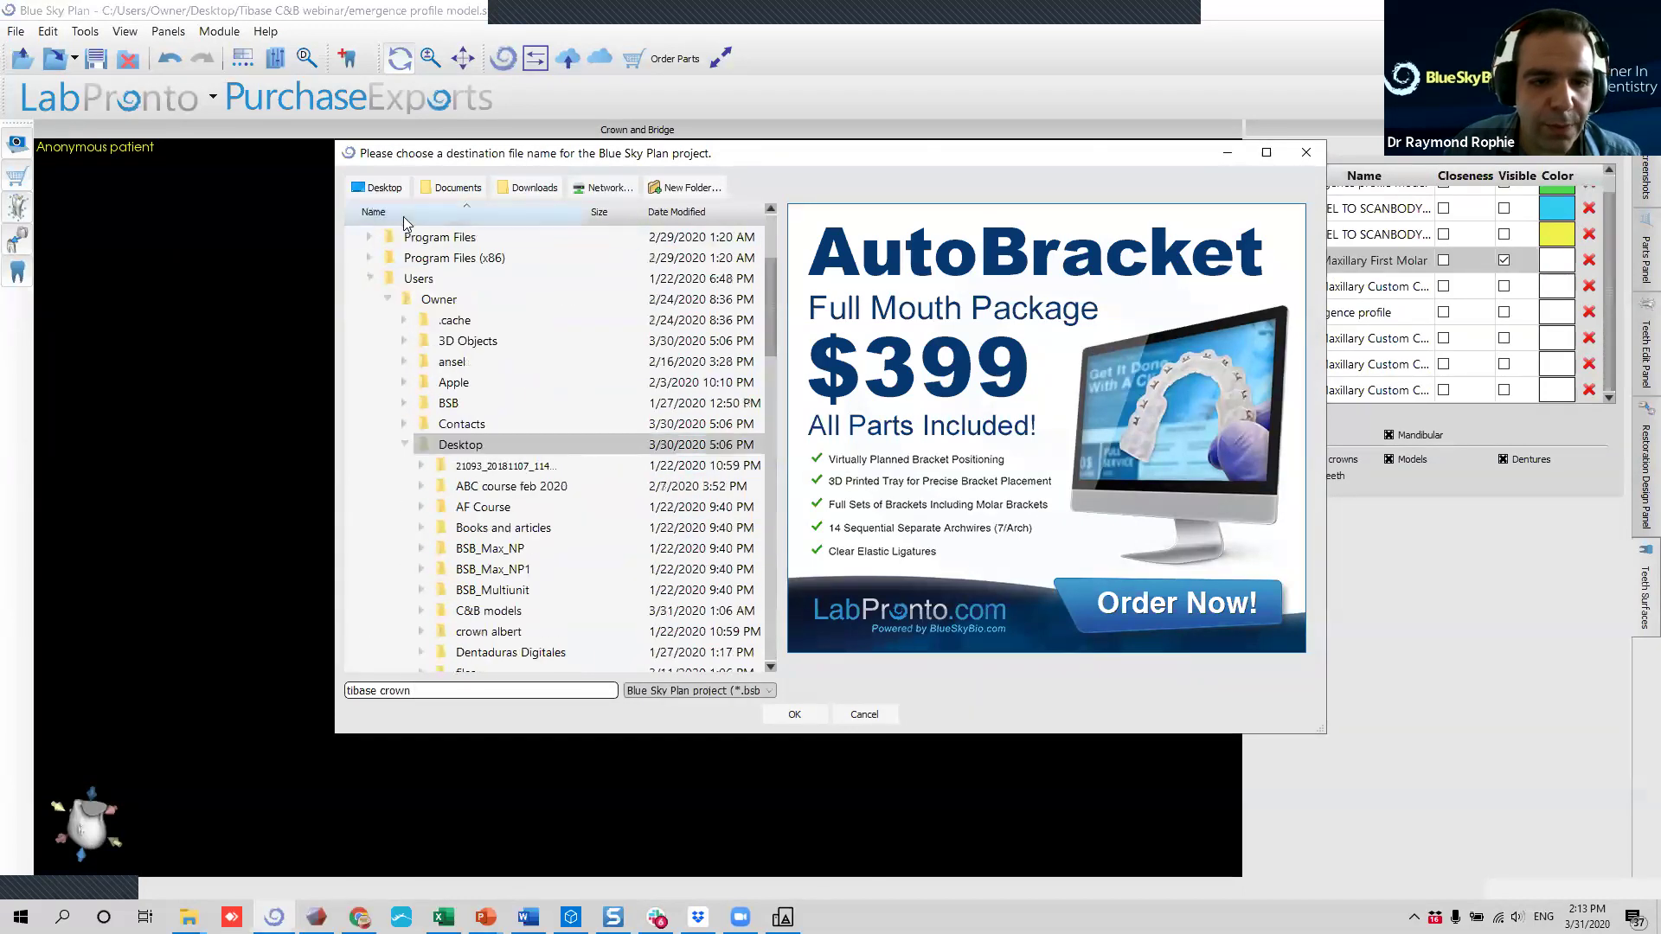
click(407, 445)
click(426, 446)
scroll(537, 482, down, 5)
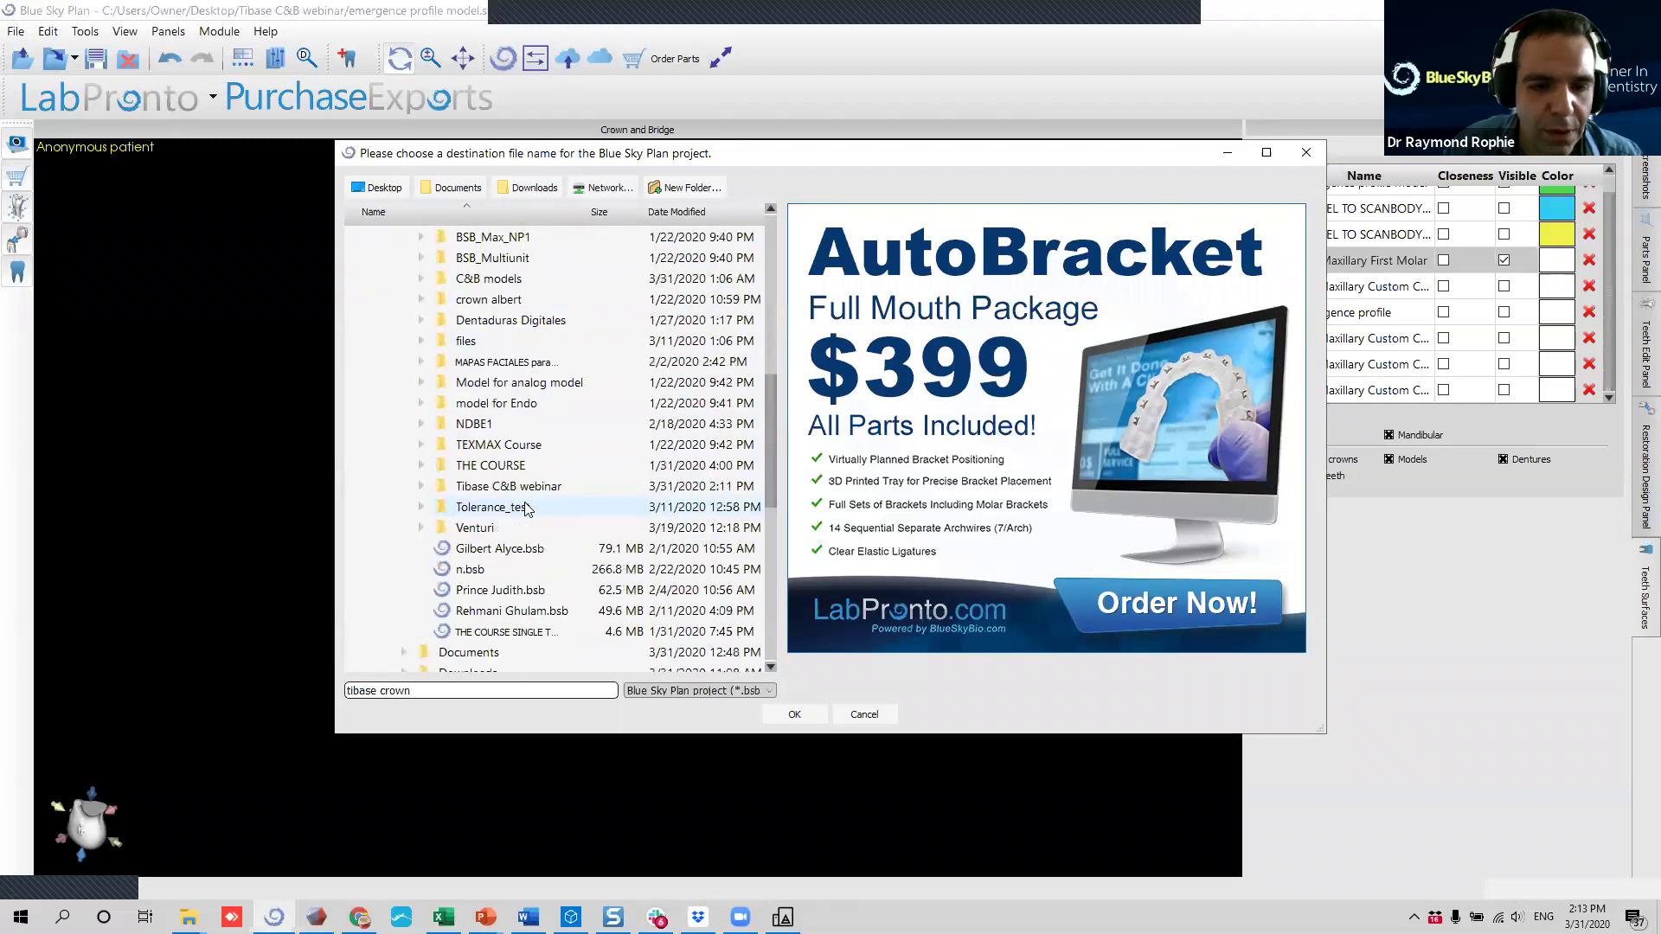
click(536, 485)
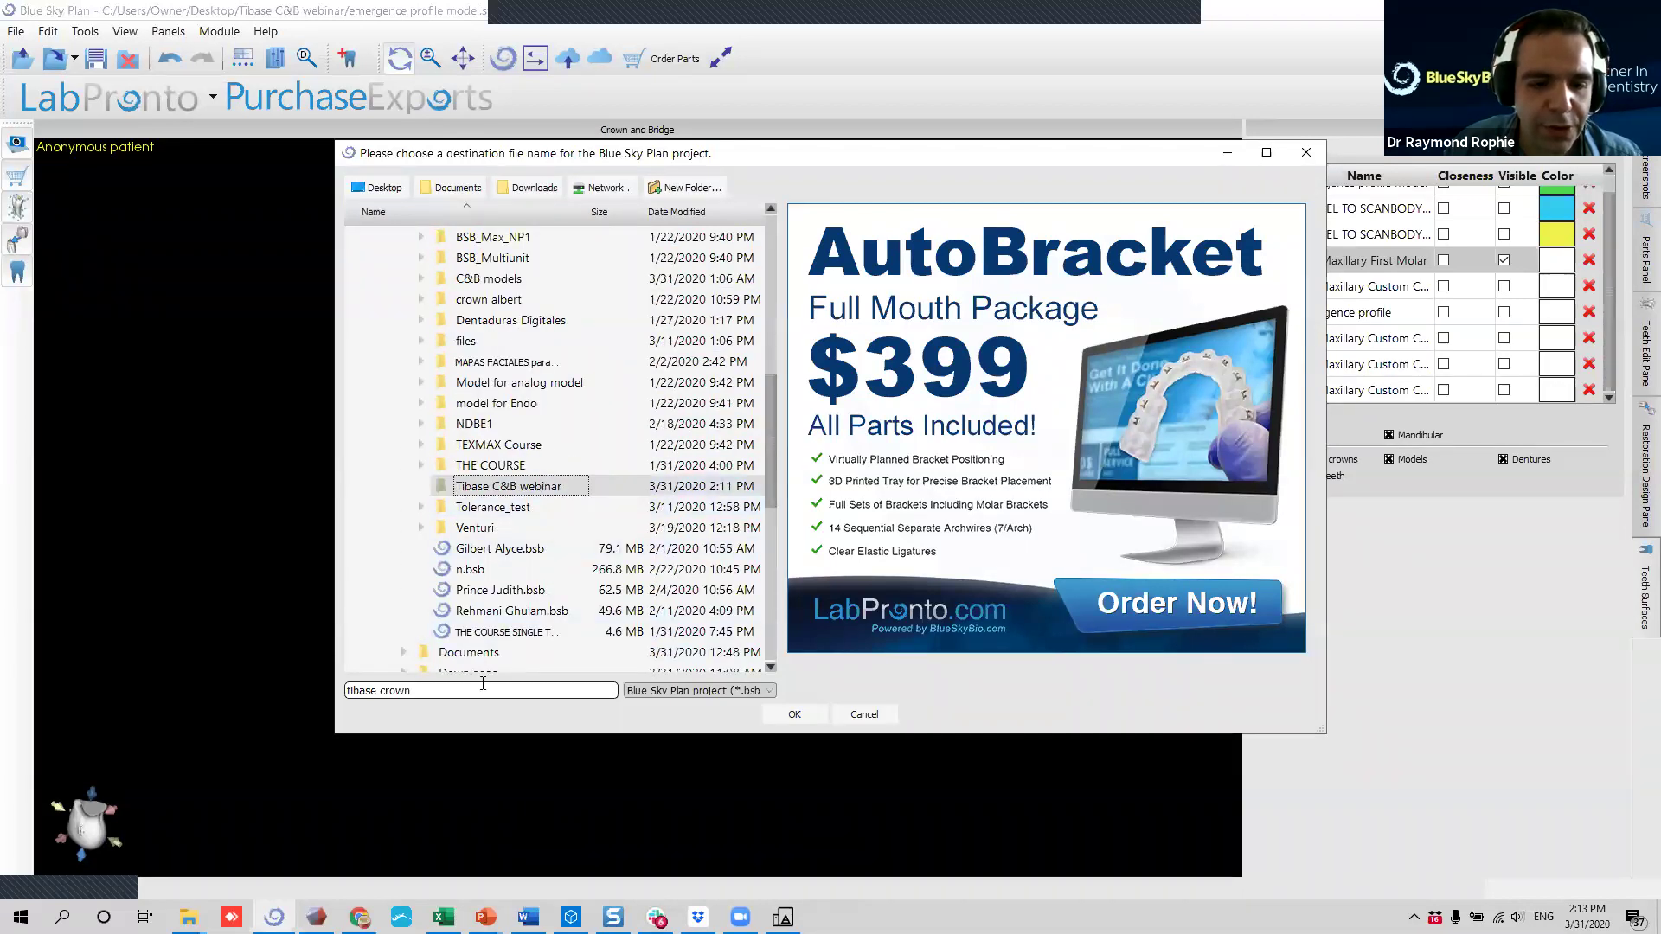
click(483, 686)
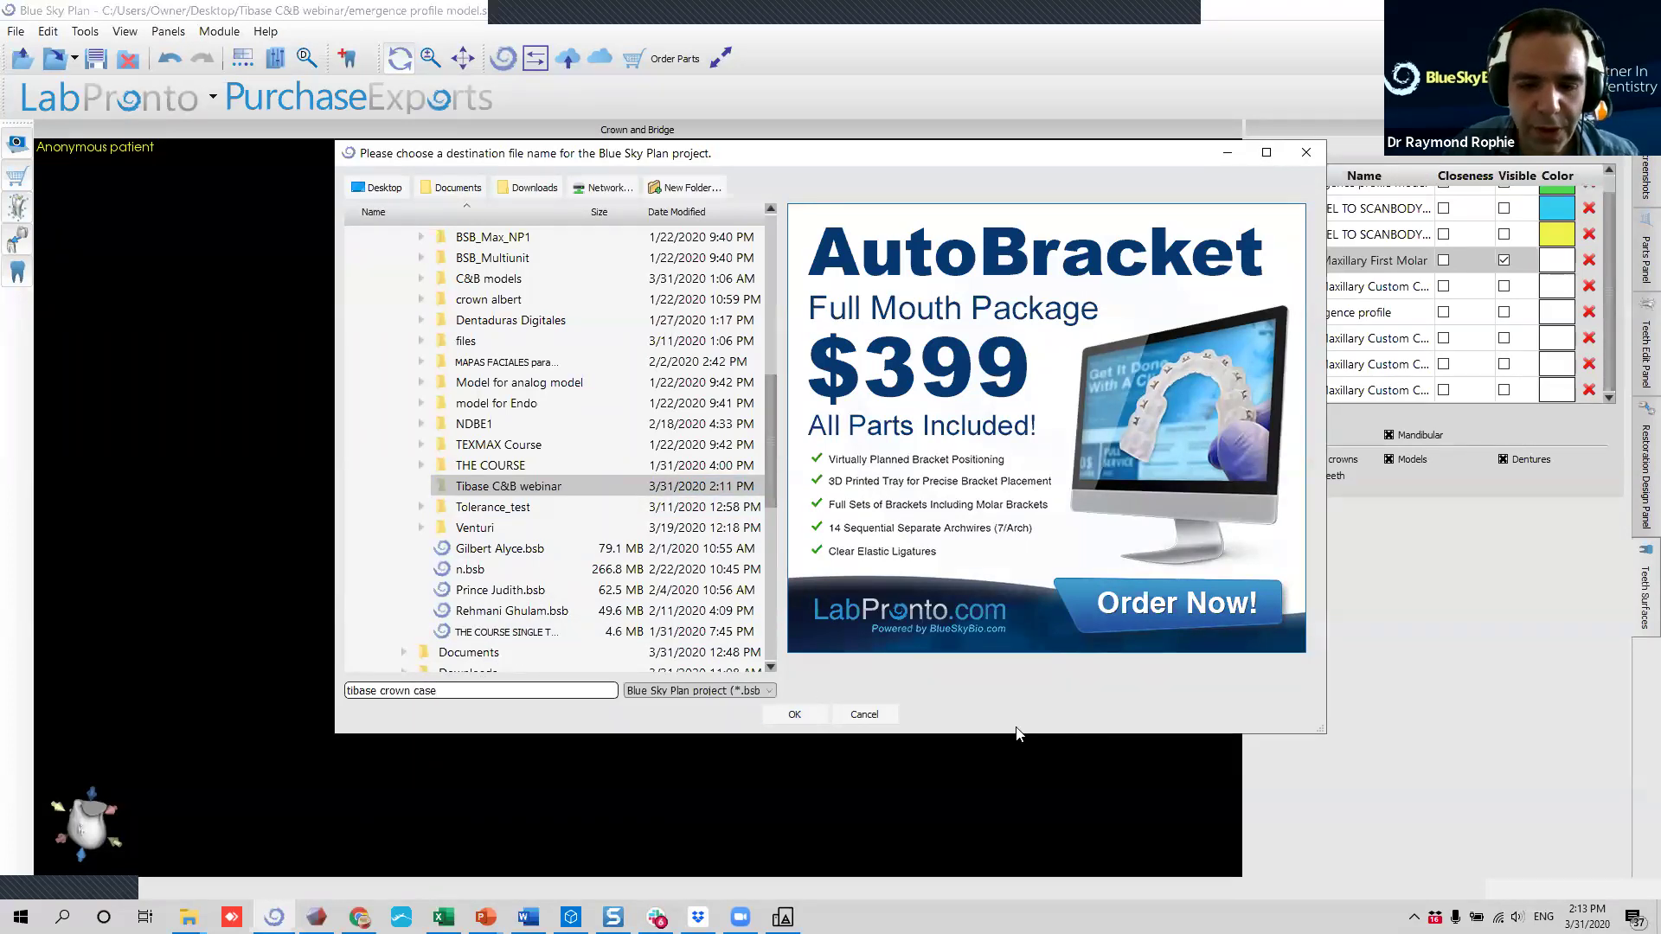
click(789, 714)
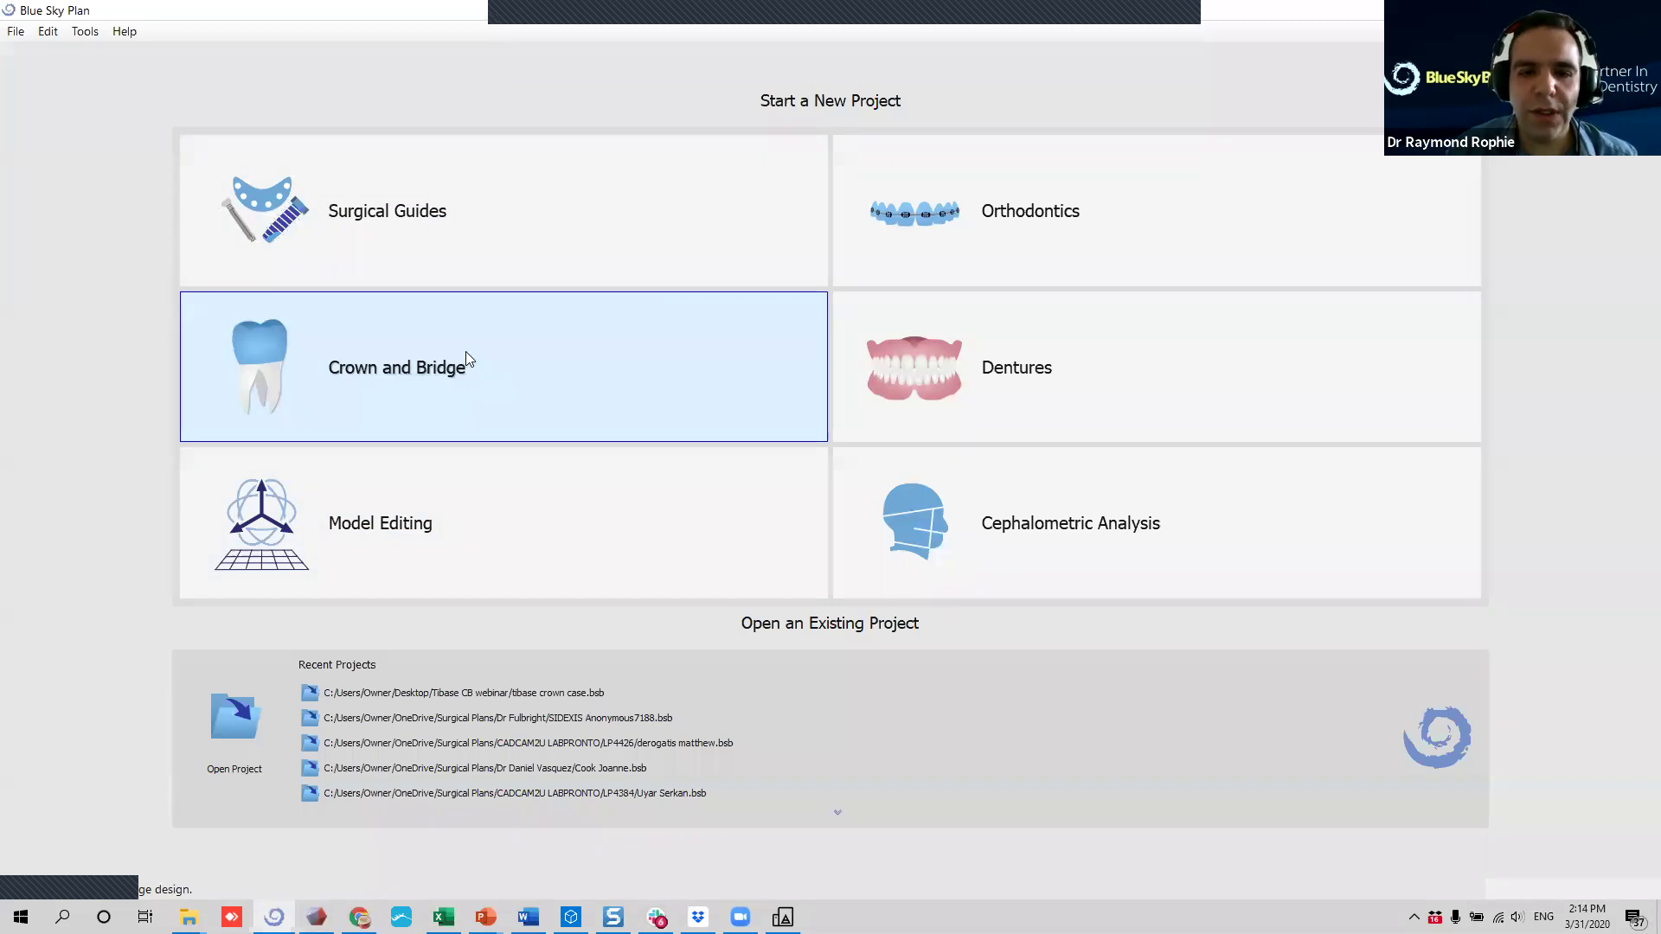
Start a new Crown for Titanium Base project with the emergence profile model, MODEL TO SCANBODY LOWER and MODEL TO SCANBODY UPPER files.
click(435, 374)
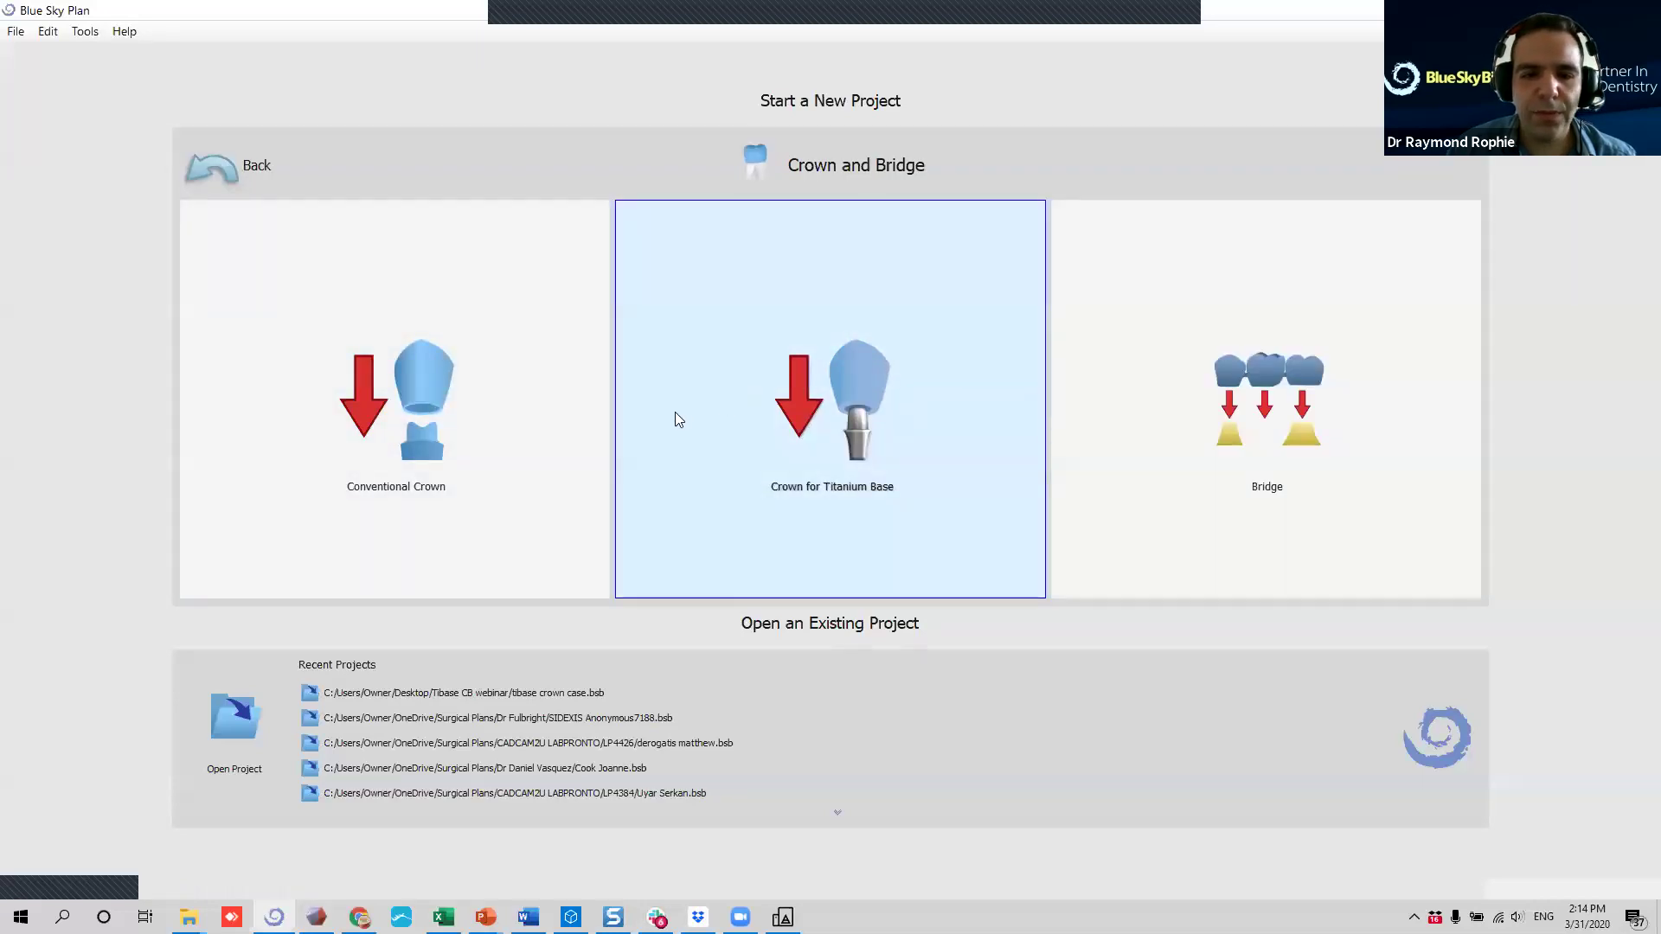
click(216, 169)
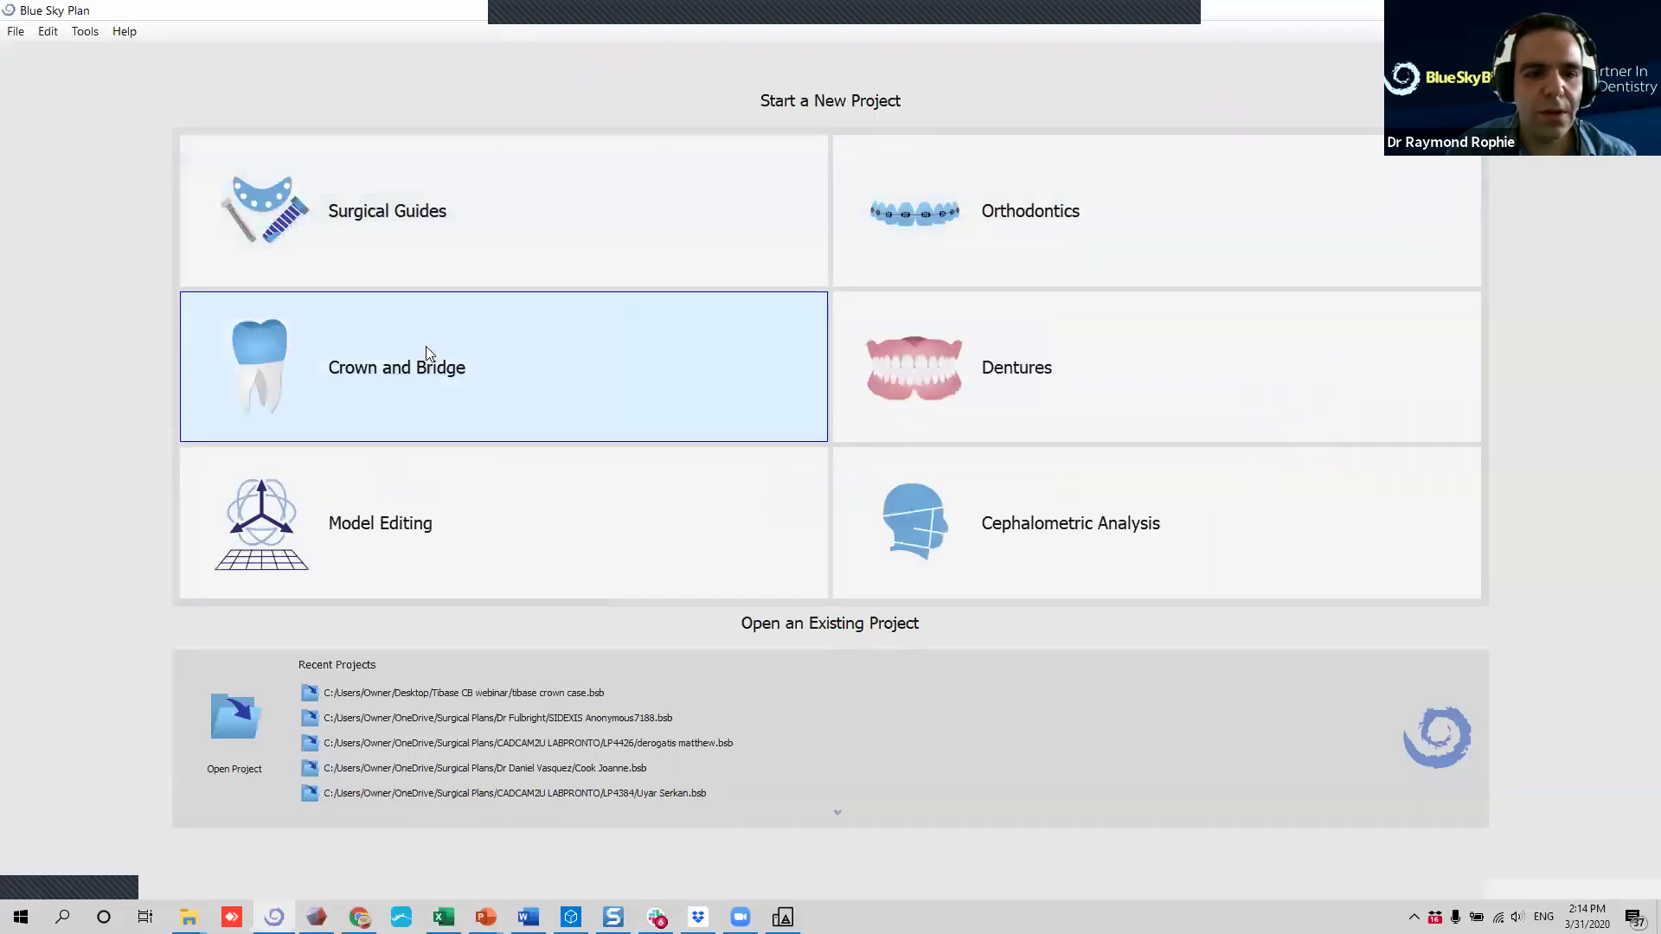
click(426, 355)
click(796, 406)
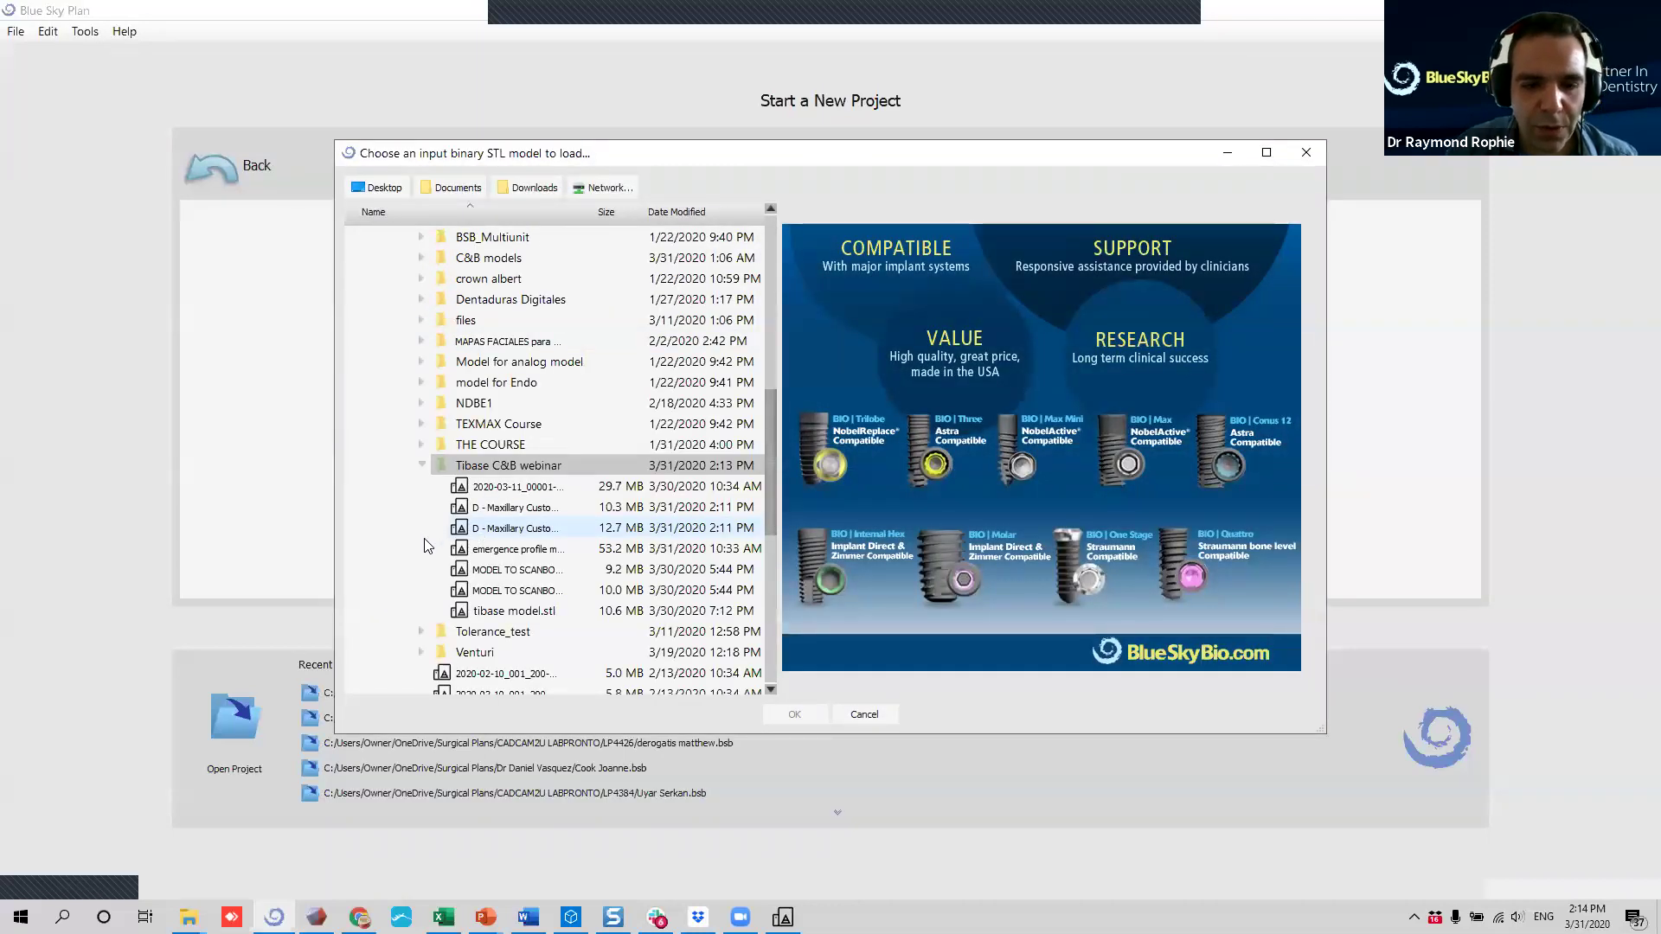
click(426, 548)
click(490, 569)
click(507, 590)
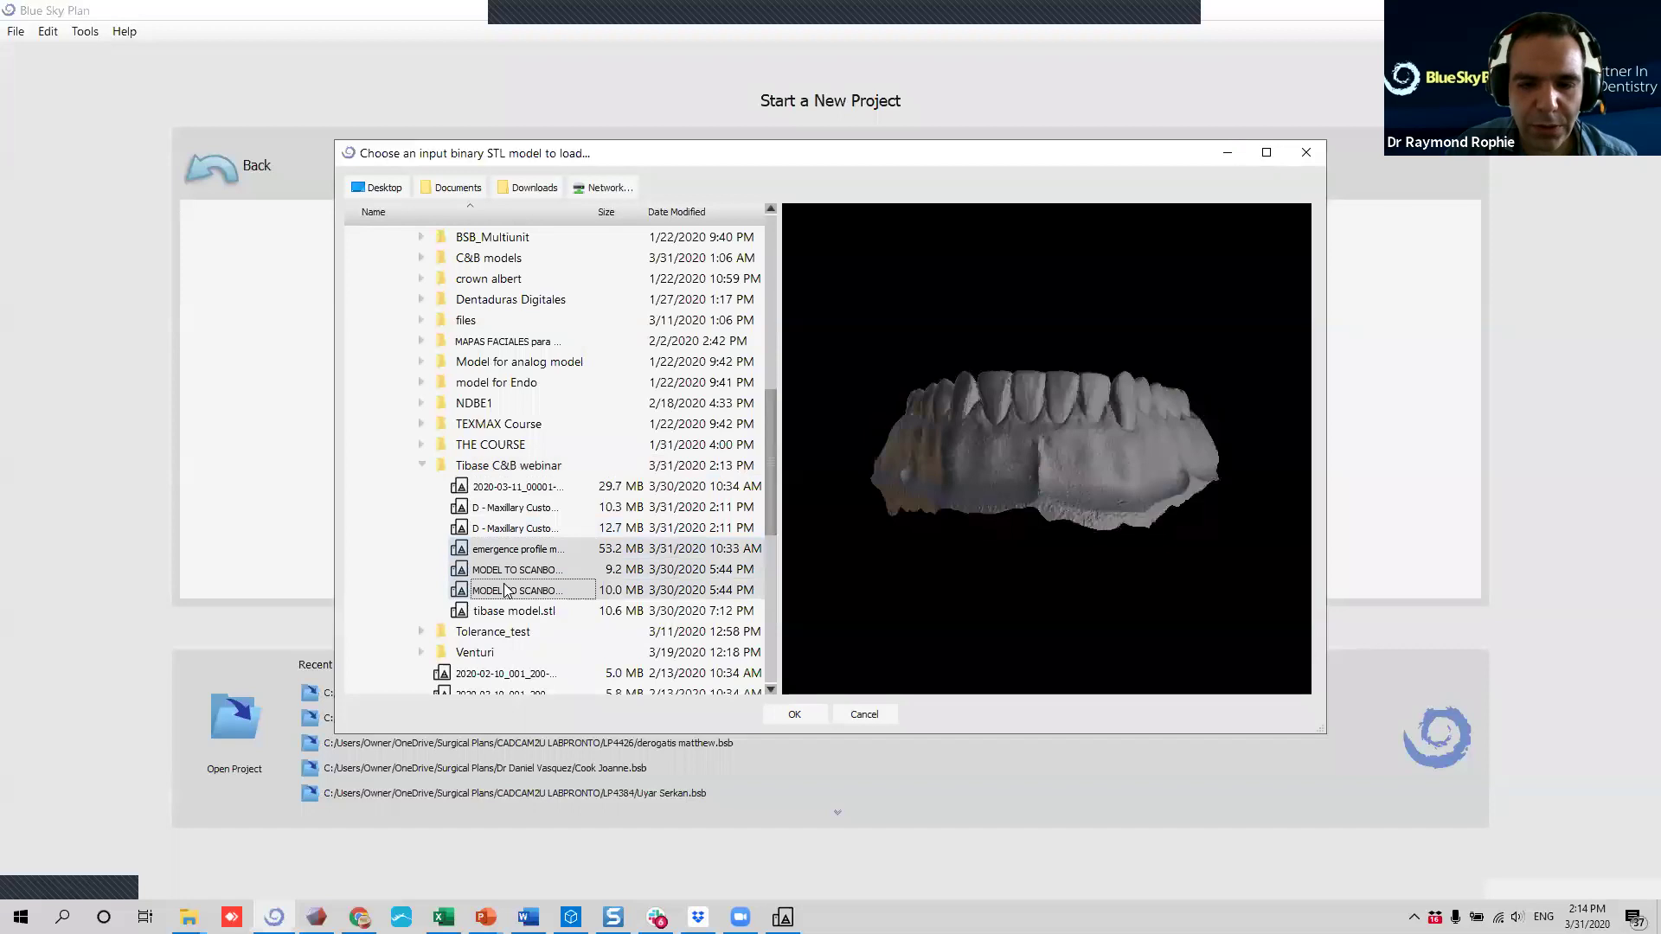
click(792, 713)
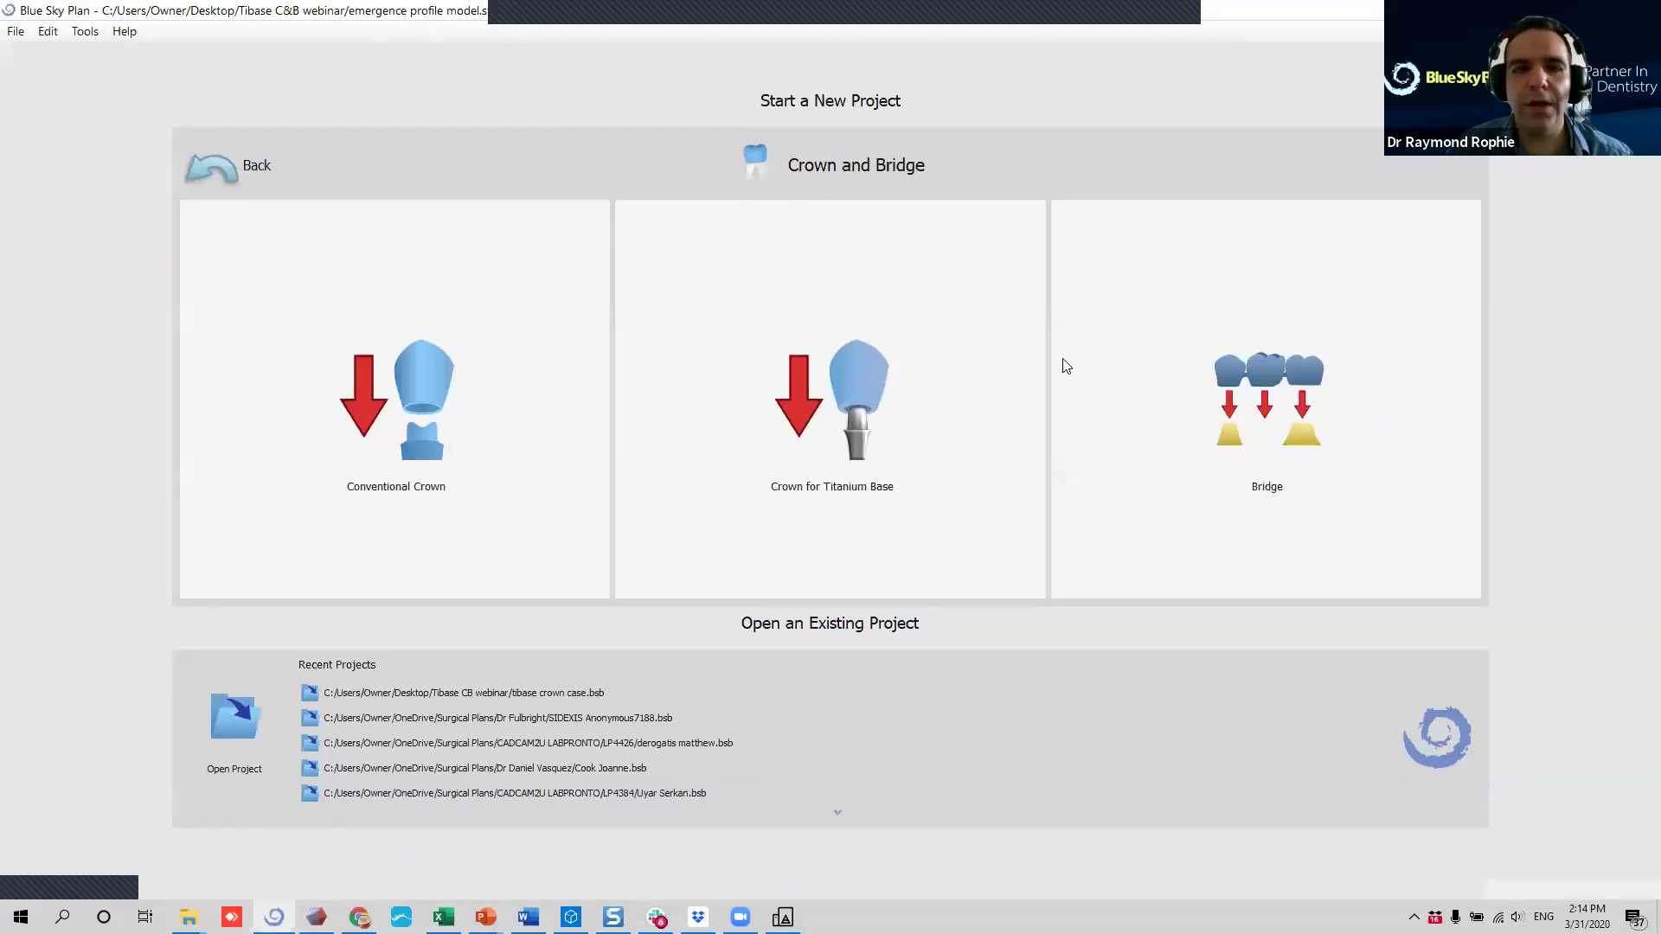
Set emergence profile model.stl as the maxillary model for alignment, classify it as Dentate and continue to the alignment.
click(723, 441)
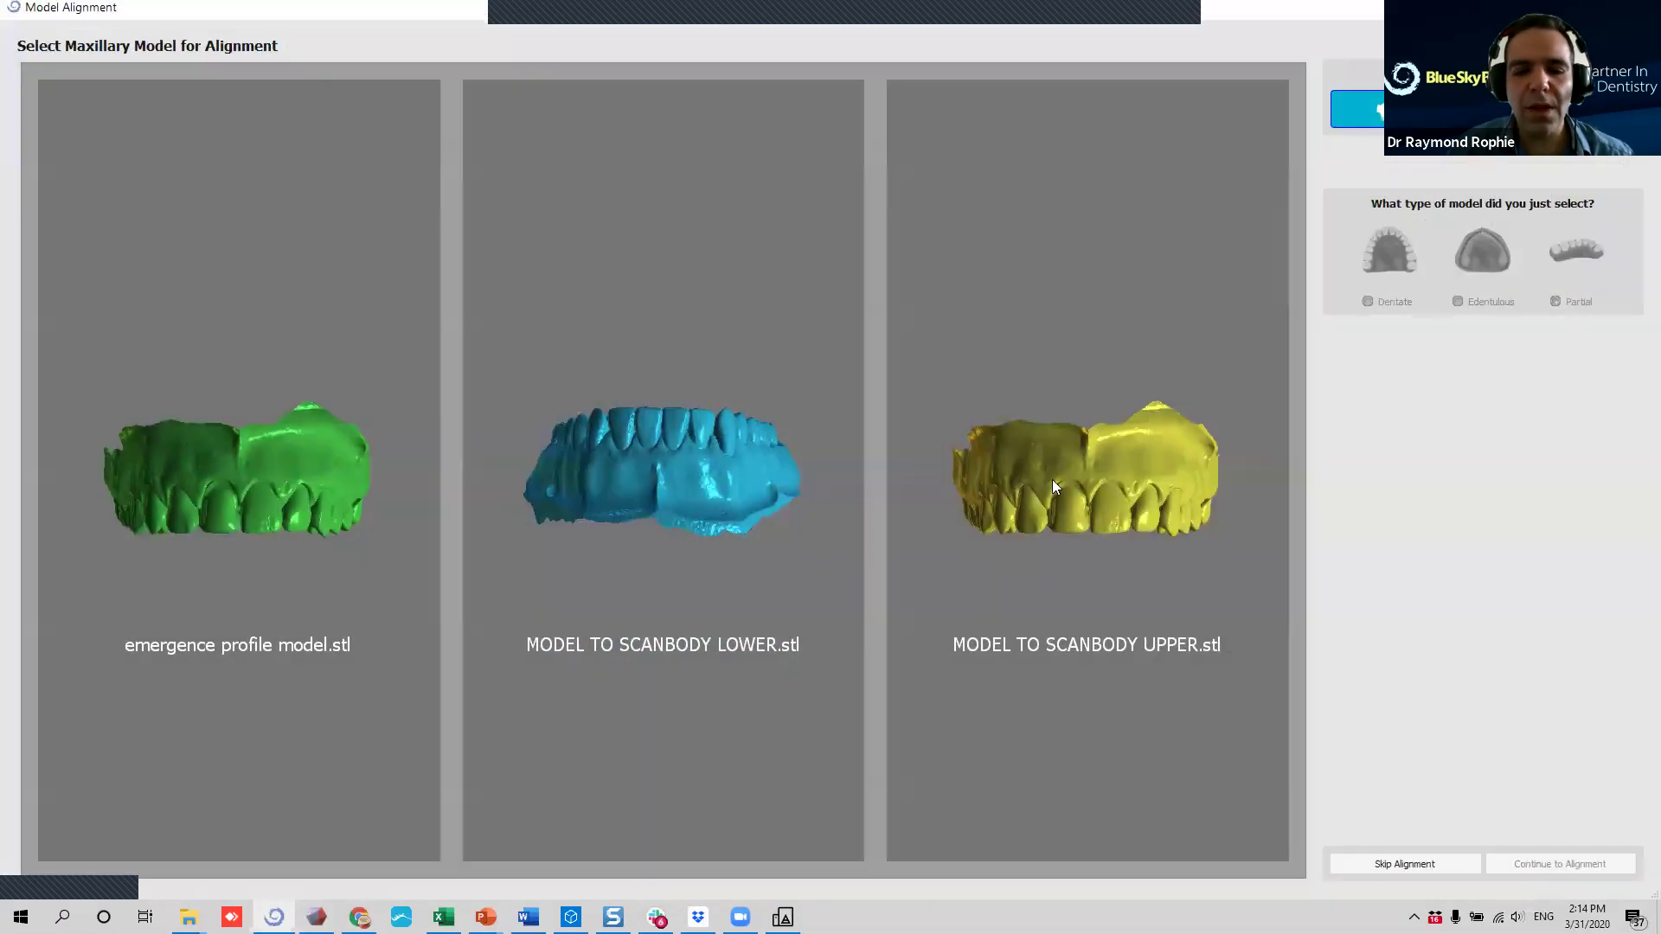
click(95, 517)
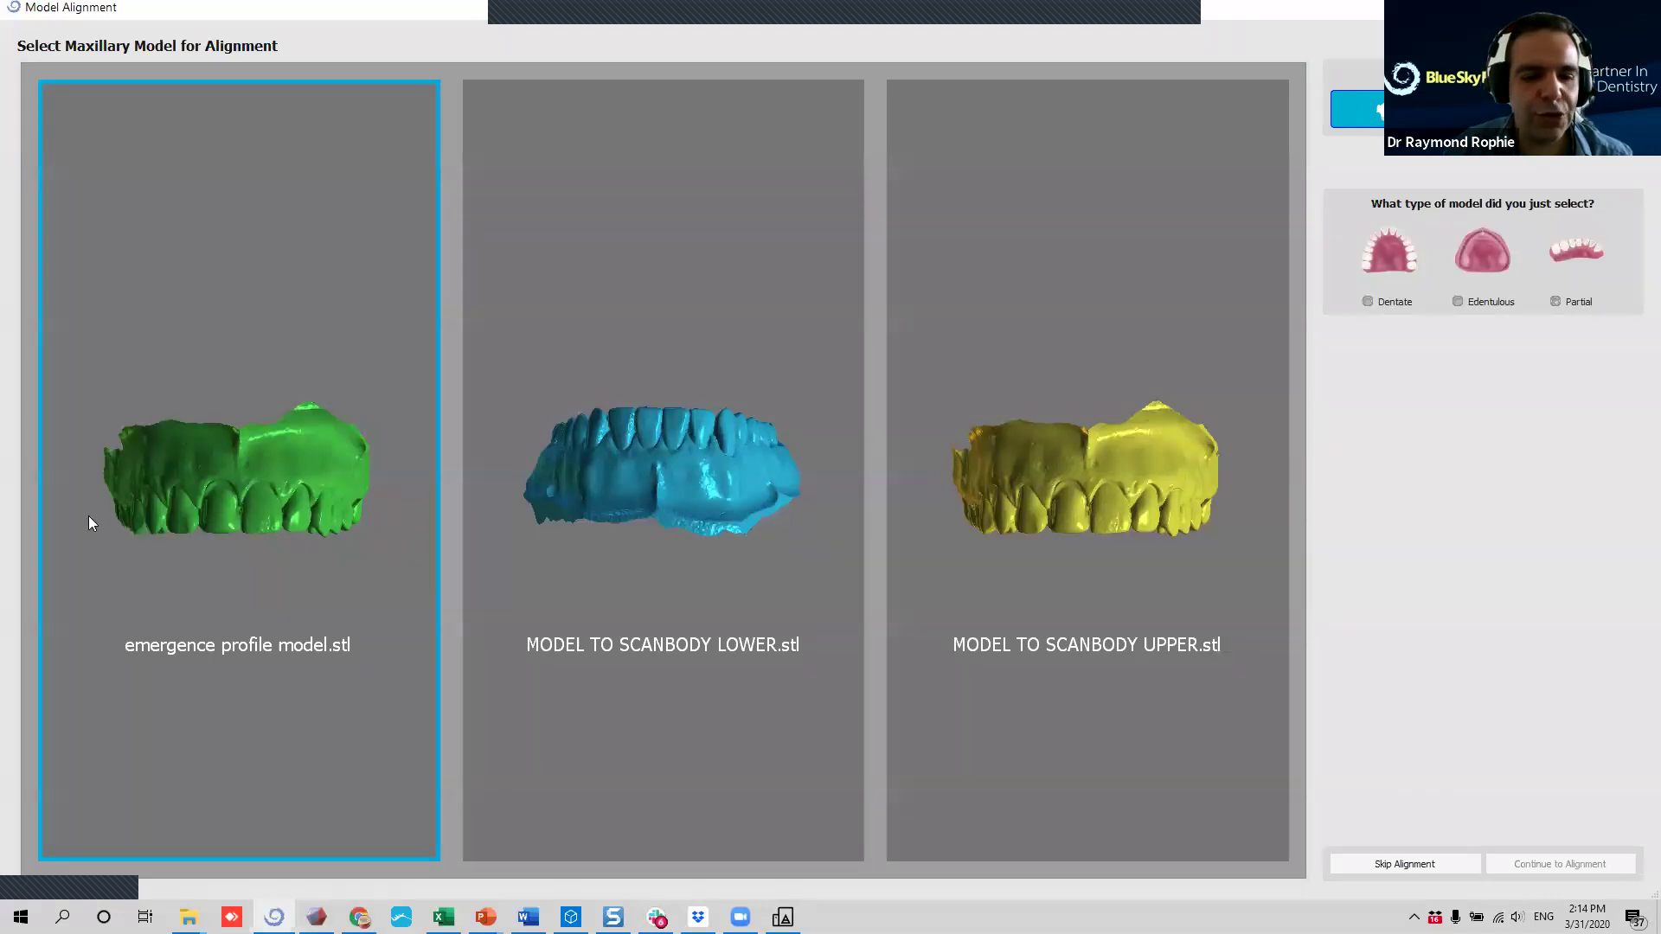
click(1393, 272)
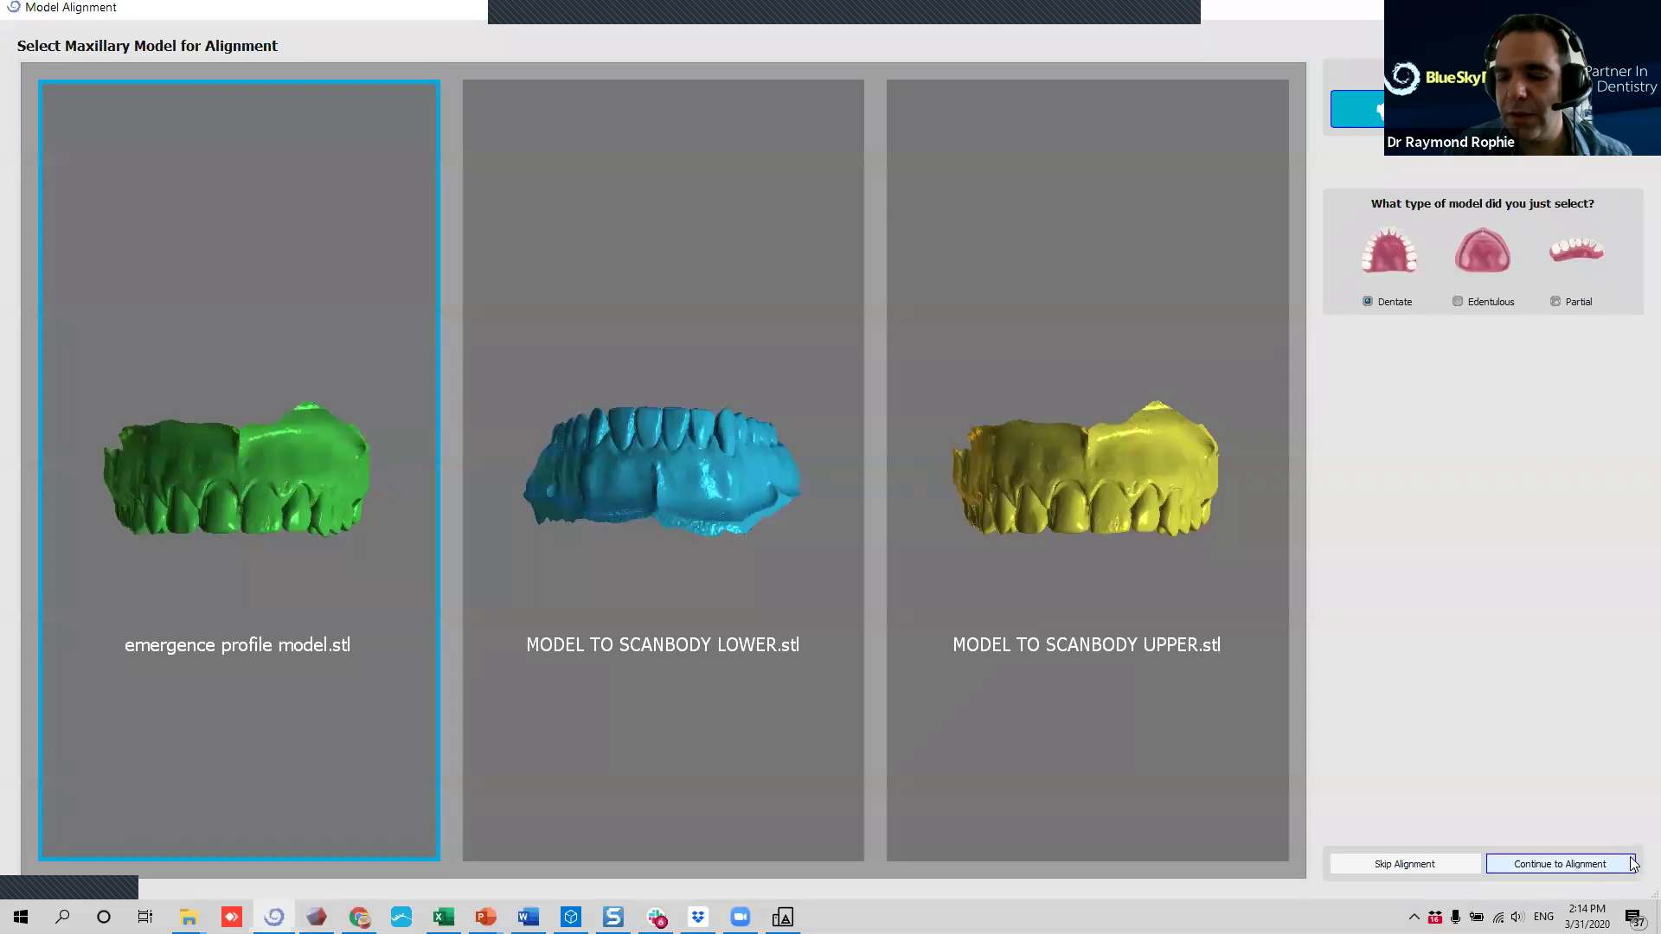
click(1614, 866)
Mark three occlusal-plane points on the maxillary model, at both rearmost molars and the incisor midline, and accept the automatic alignment.
drag(733, 660, 604, 404)
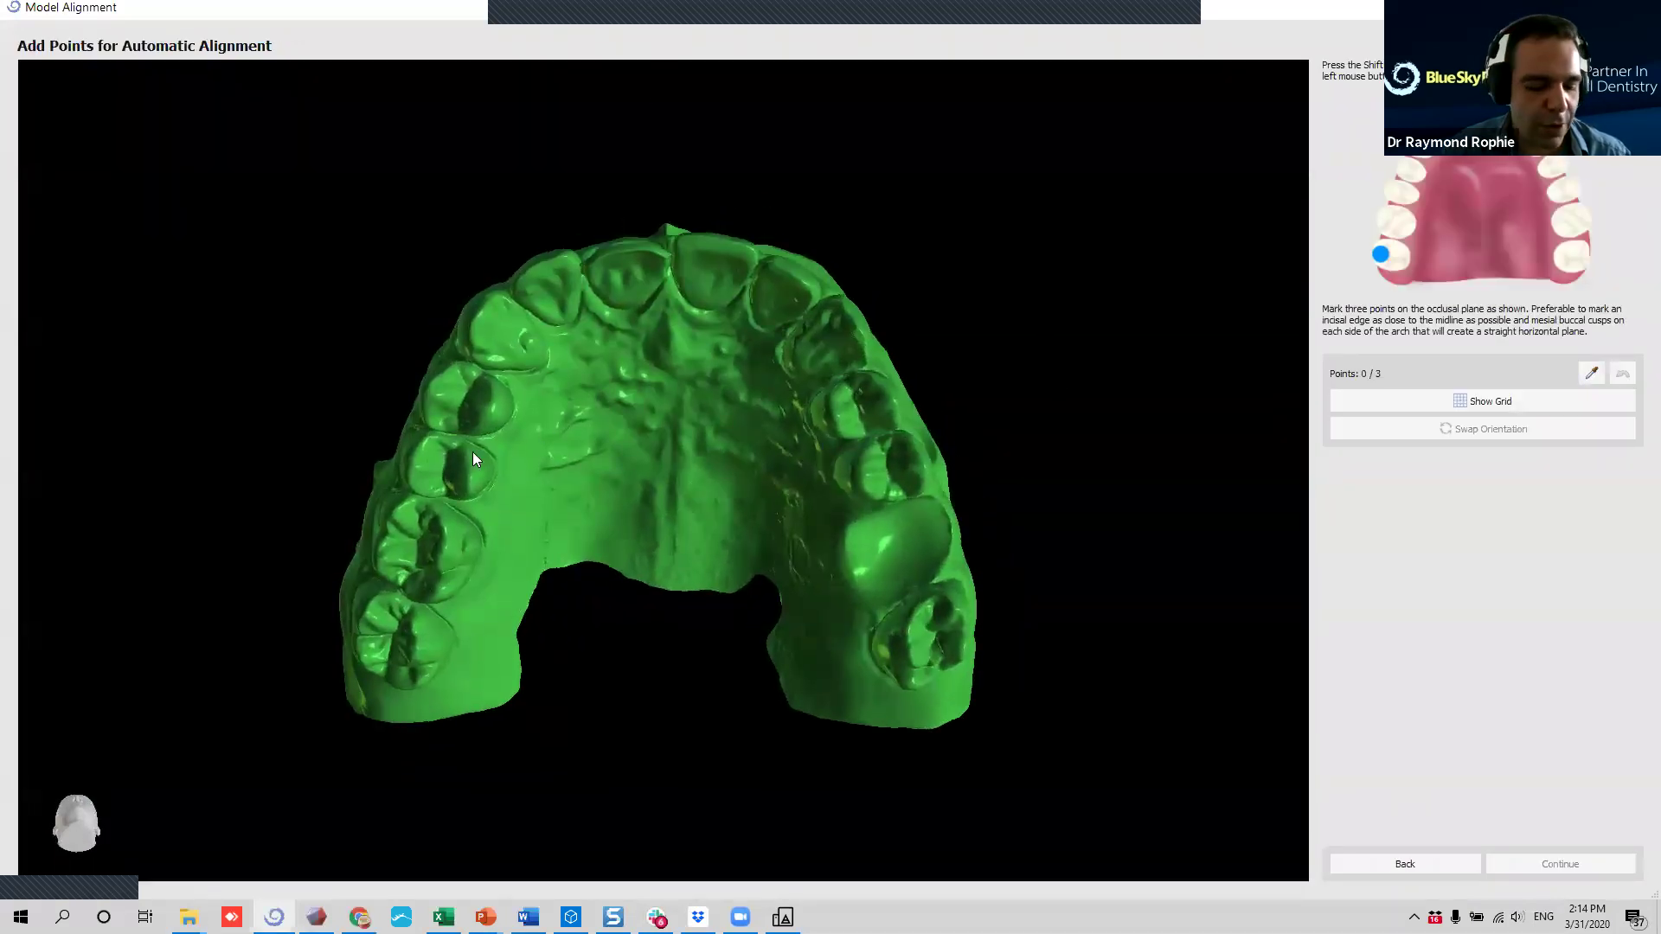
shift+click(381, 671)
shift+click(671, 232)
shift+click(939, 675)
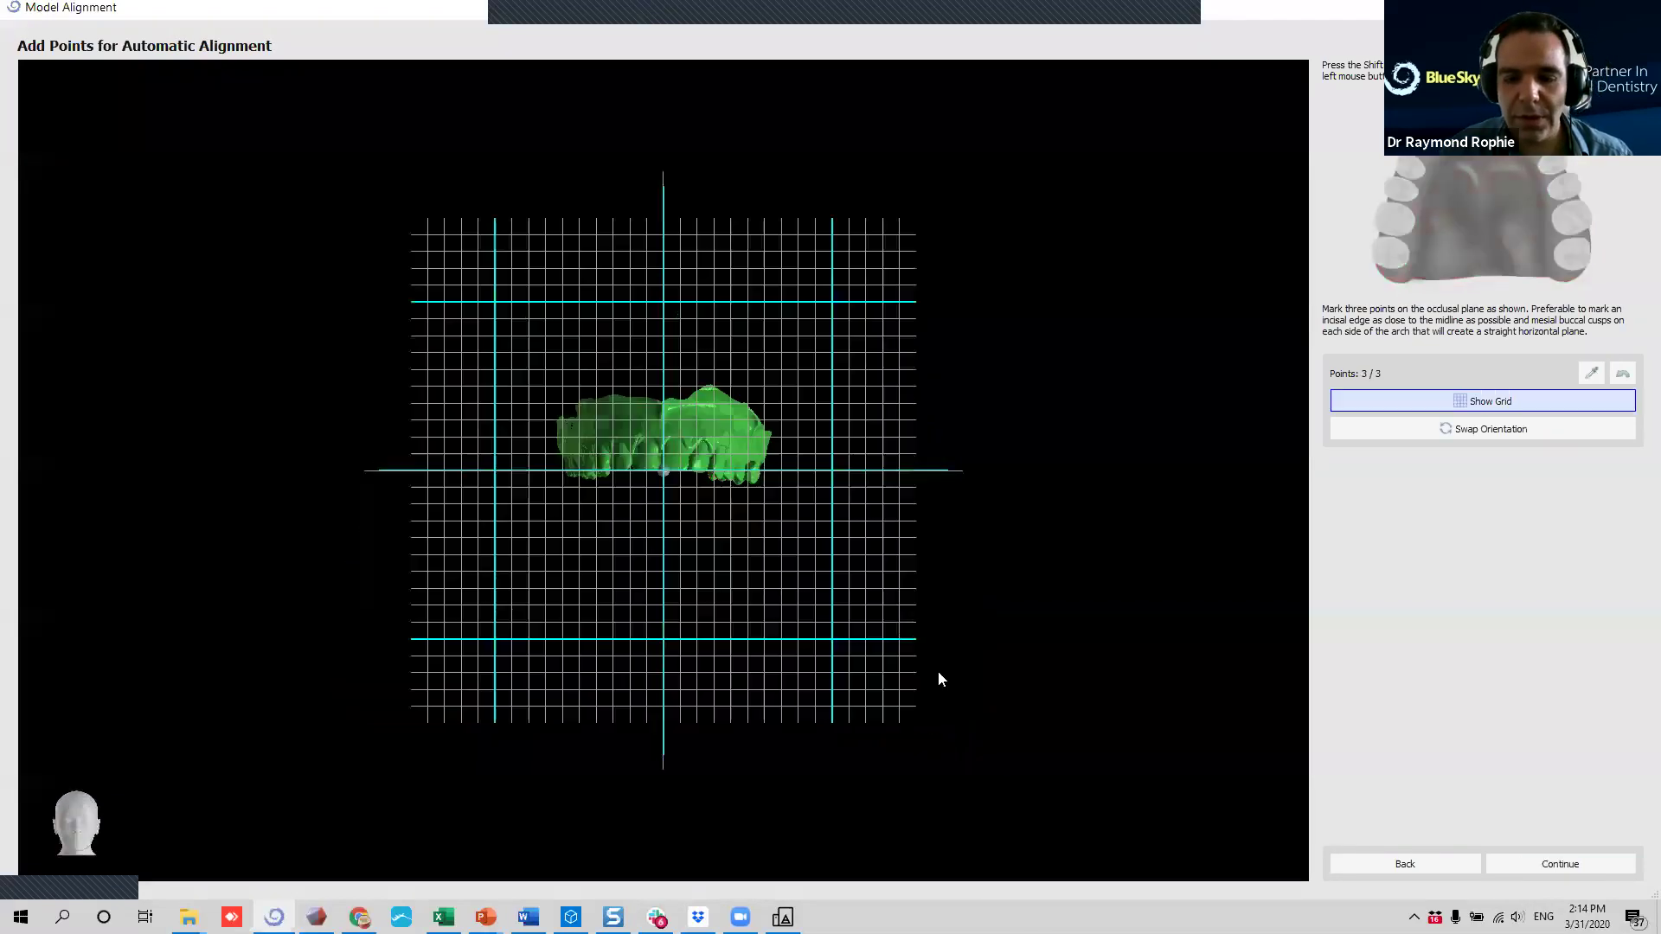
drag(641, 438, 1271, 437)
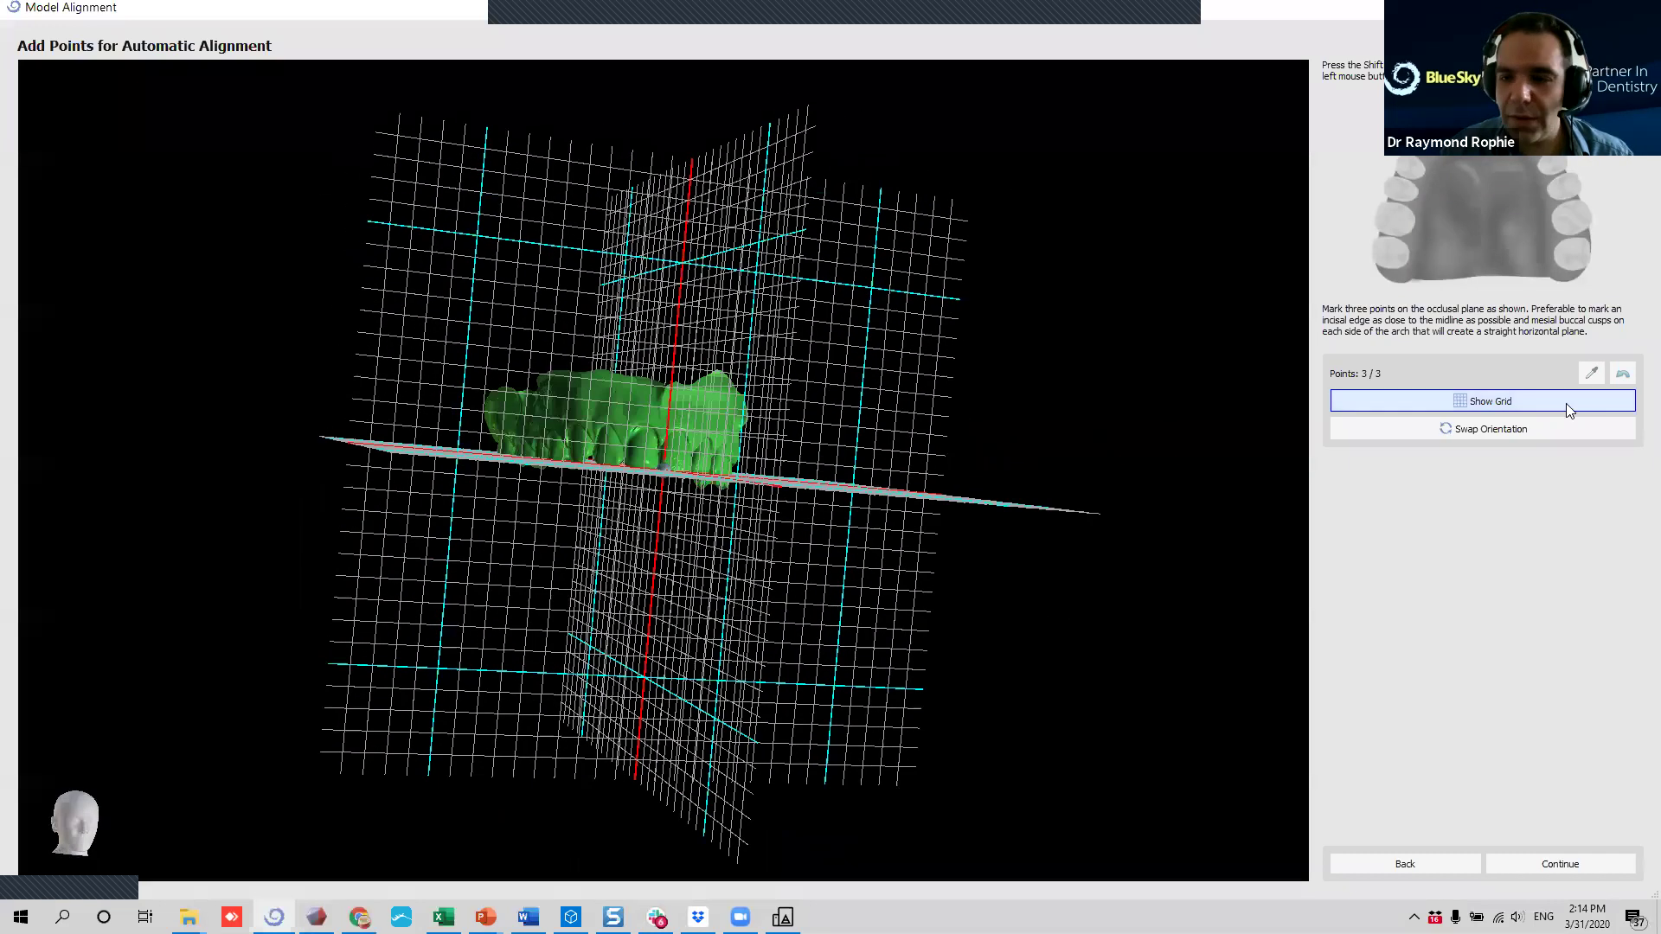
click(1561, 865)
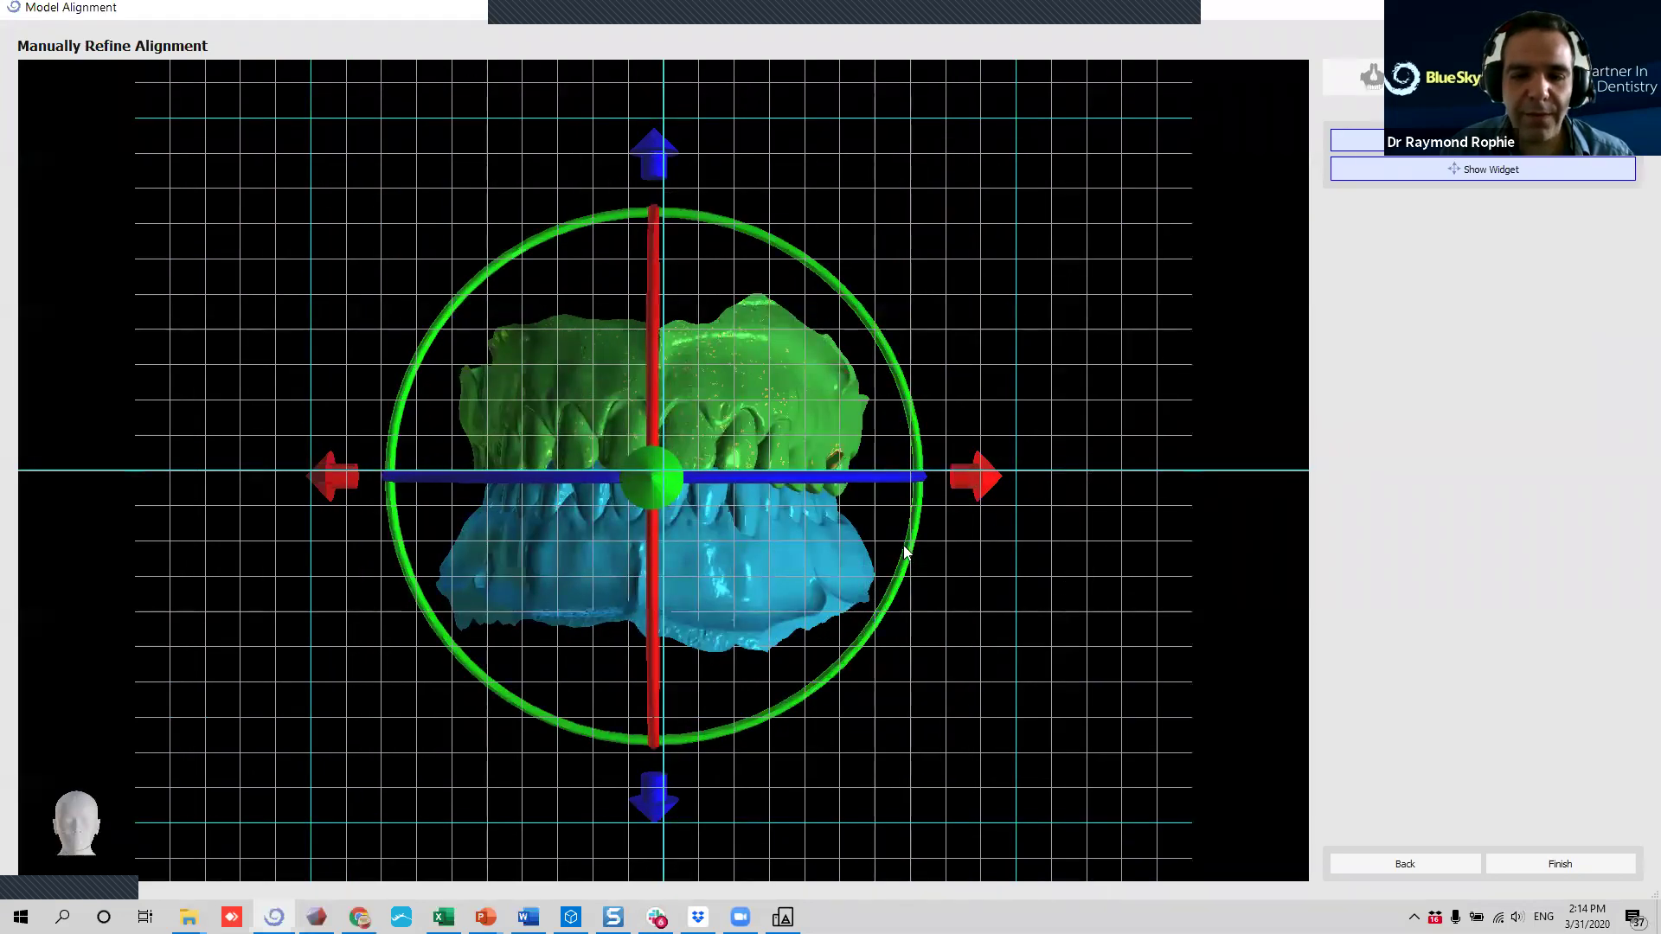
Check the alignment of the upper and lower models from the front and both sides, and finish the model alignment.
drag(1105, 441, 923, 398)
drag(791, 160, 983, 319)
drag(856, 154, 1102, 141)
drag(1065, 232, 1072, 267)
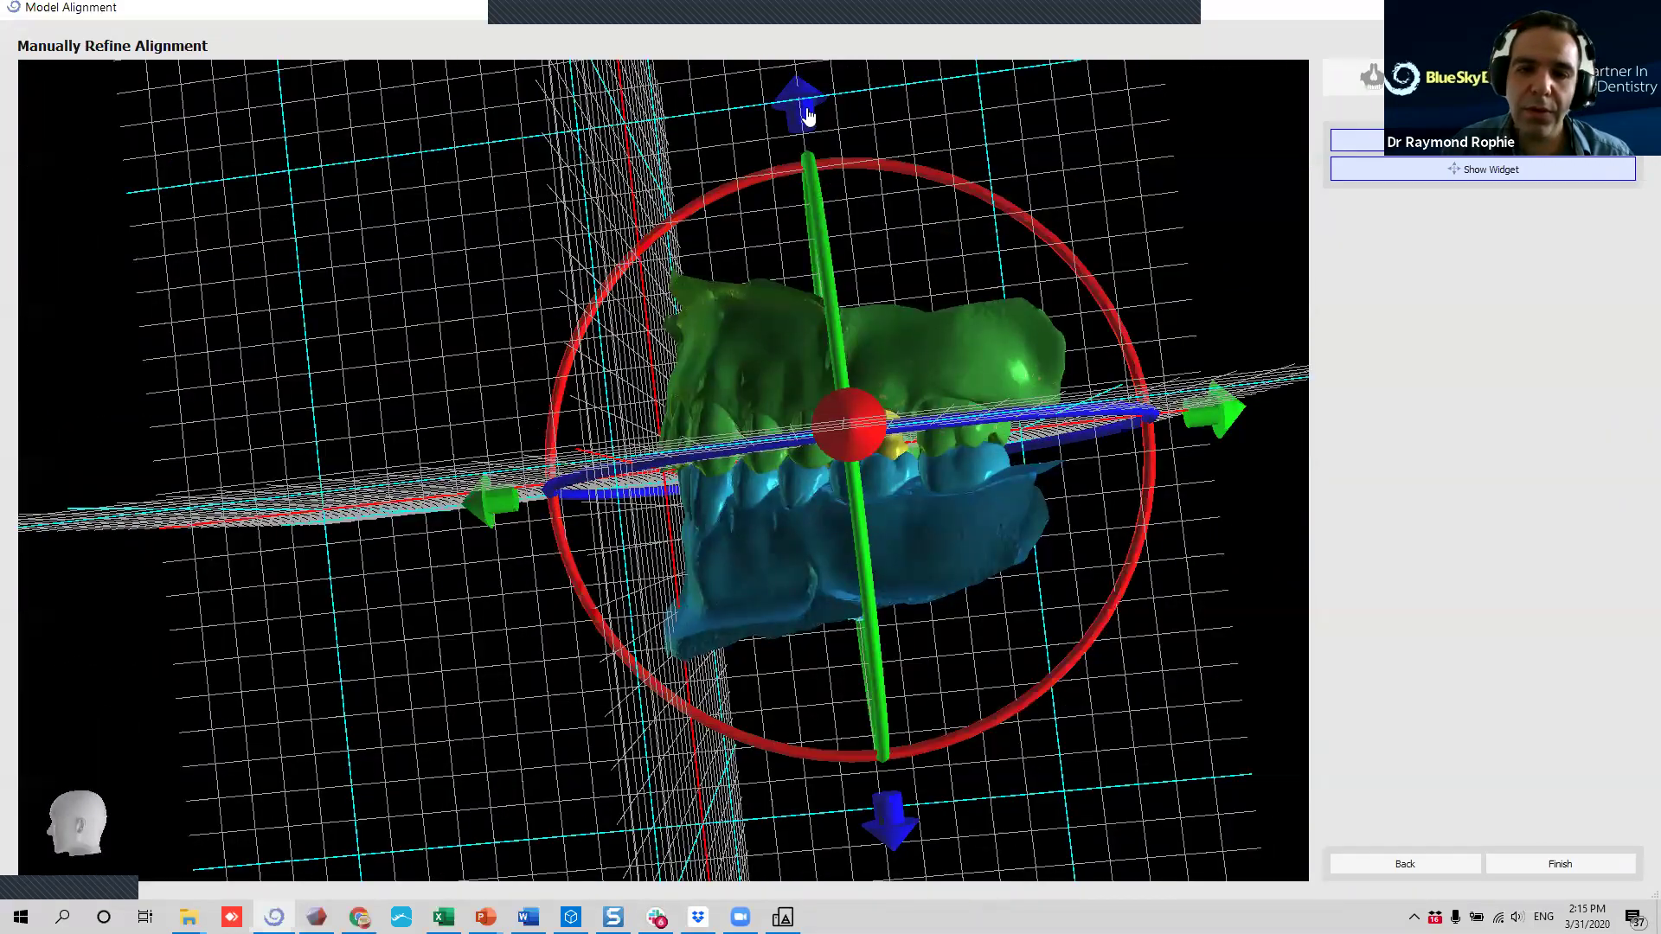
drag(349, 326, 1526, 825)
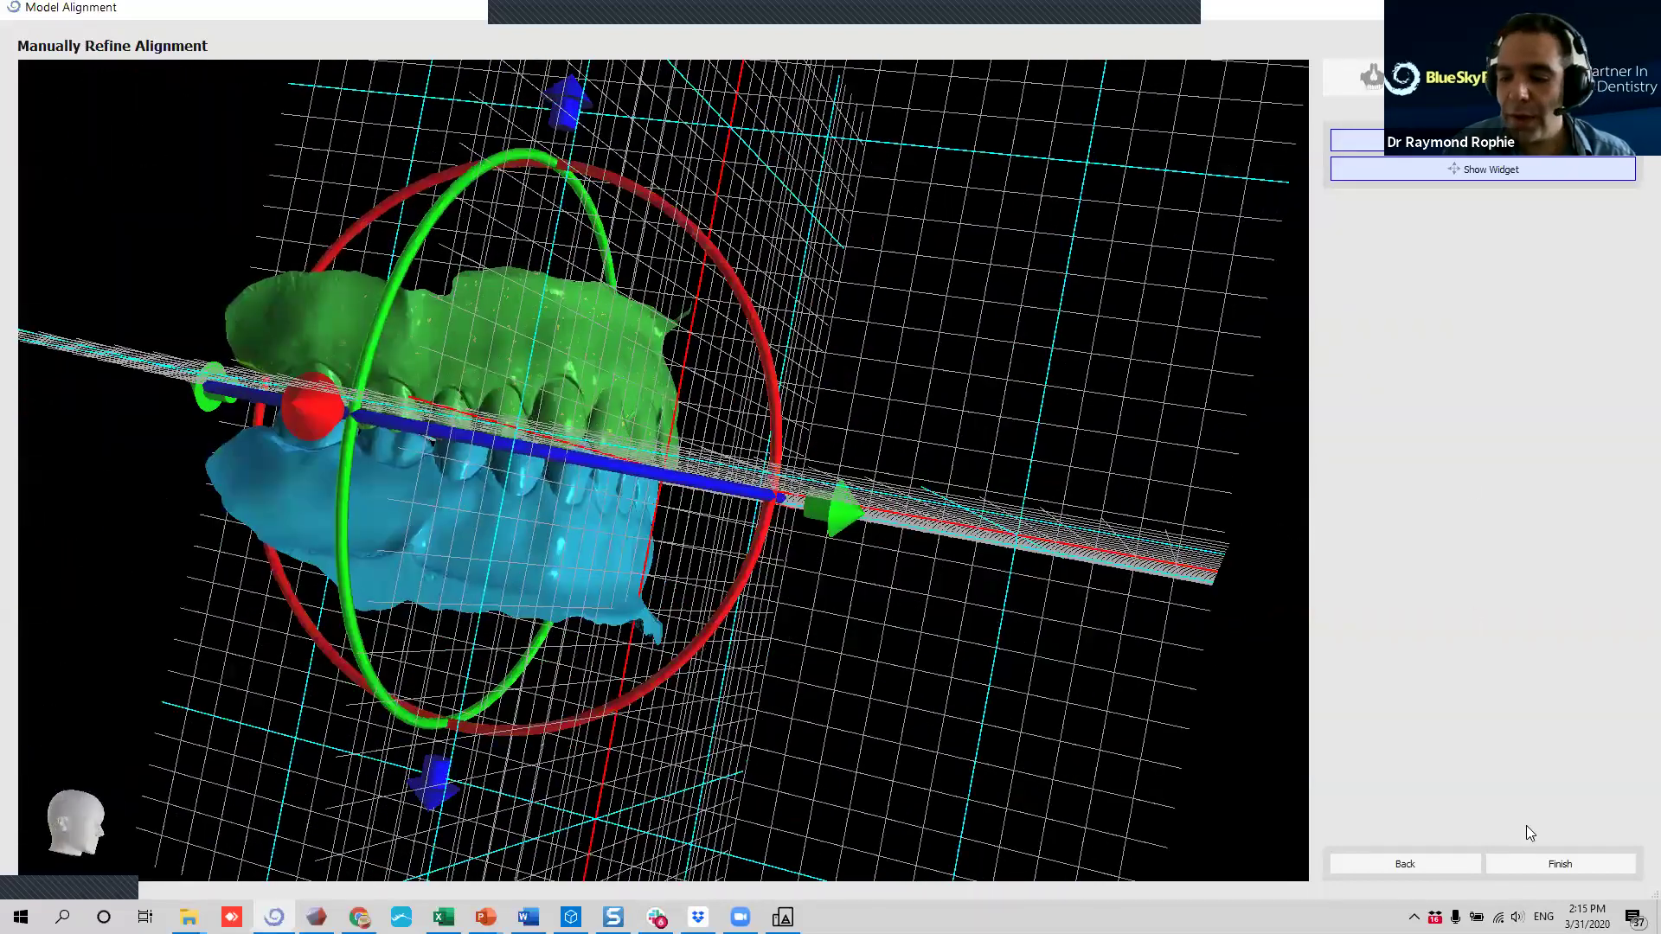
click(1558, 865)
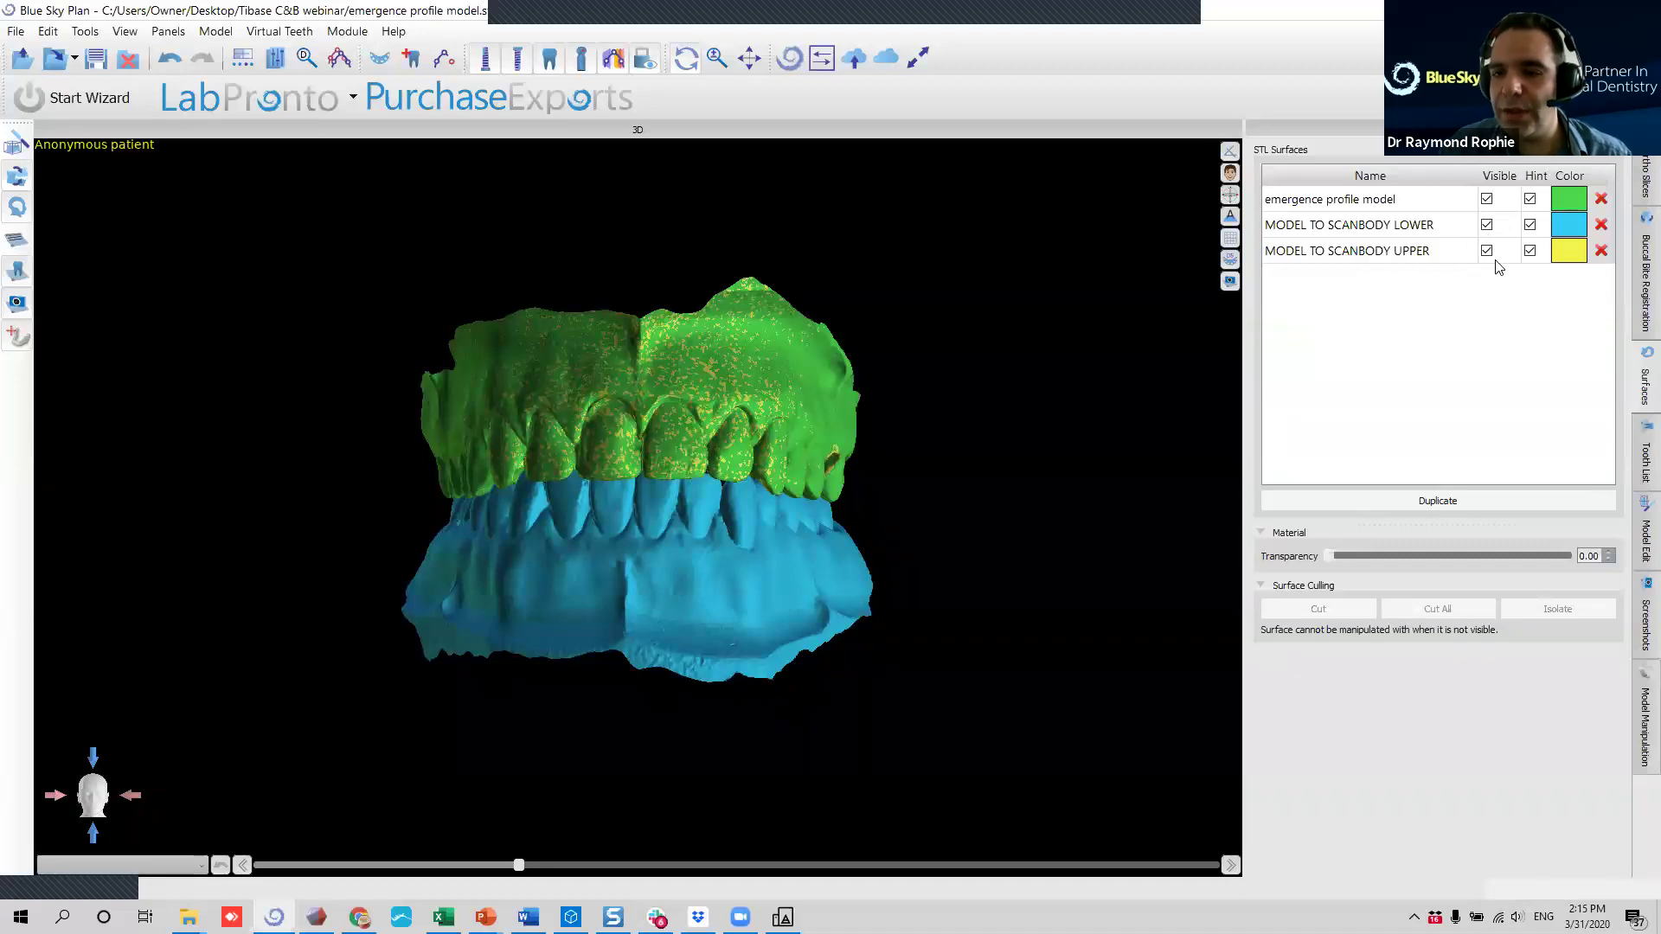
Delete the MODEL TO SCANBODY UPPER surface and check the remaining upper and lower models.
click(1601, 251)
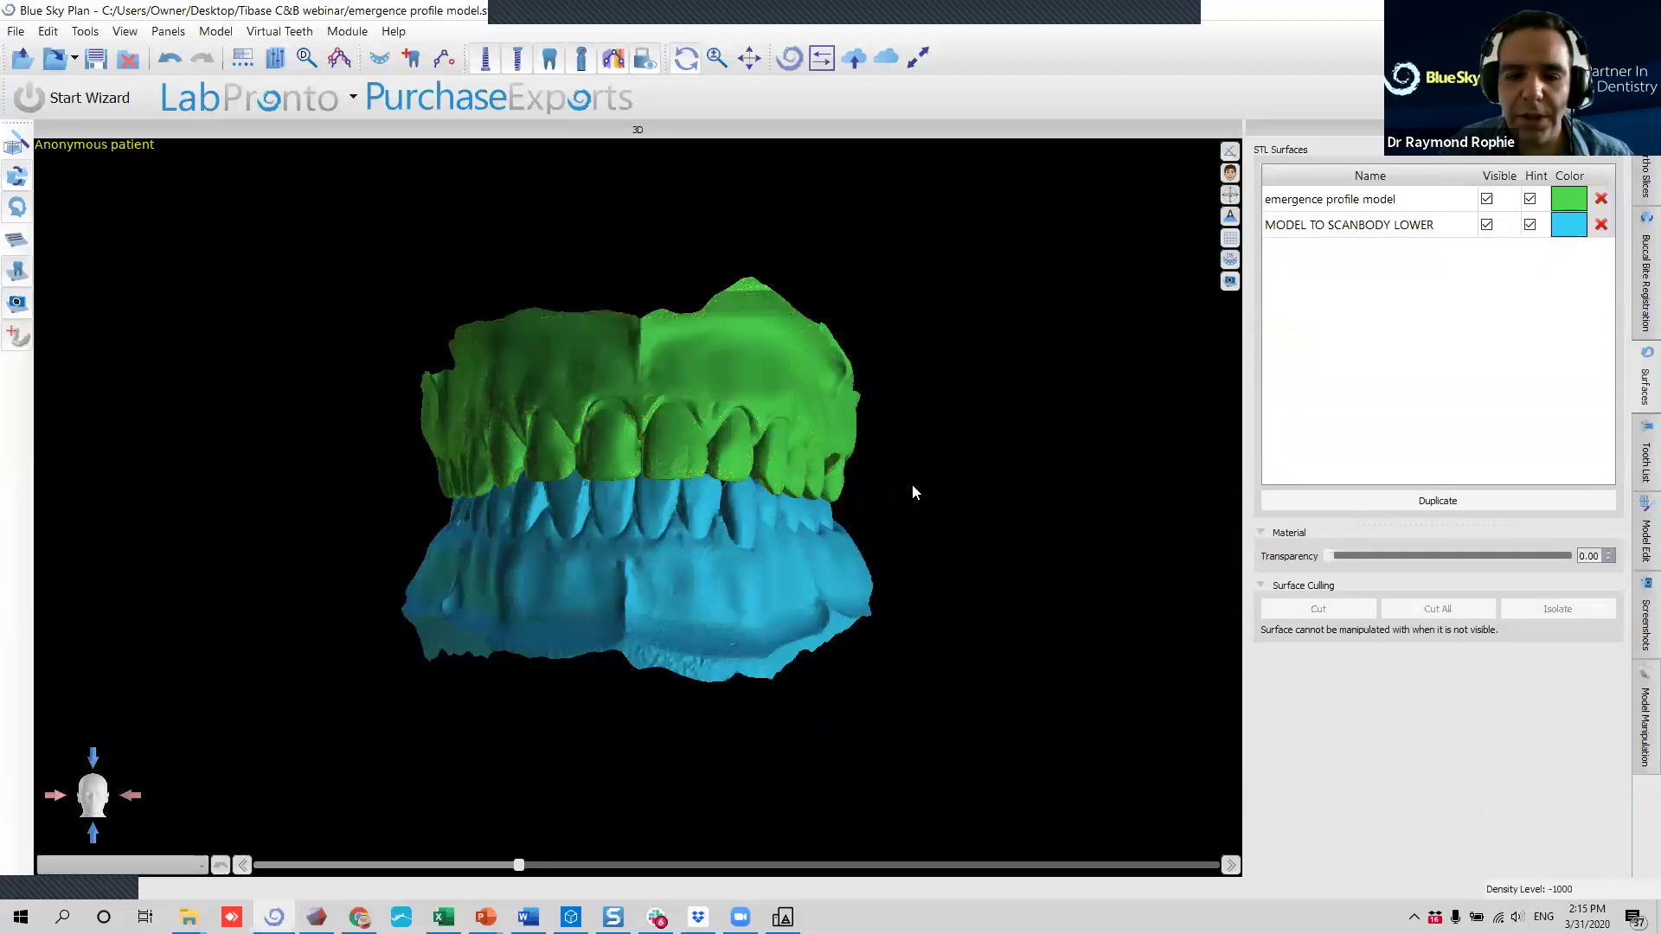
drag(904, 500, 645, 551)
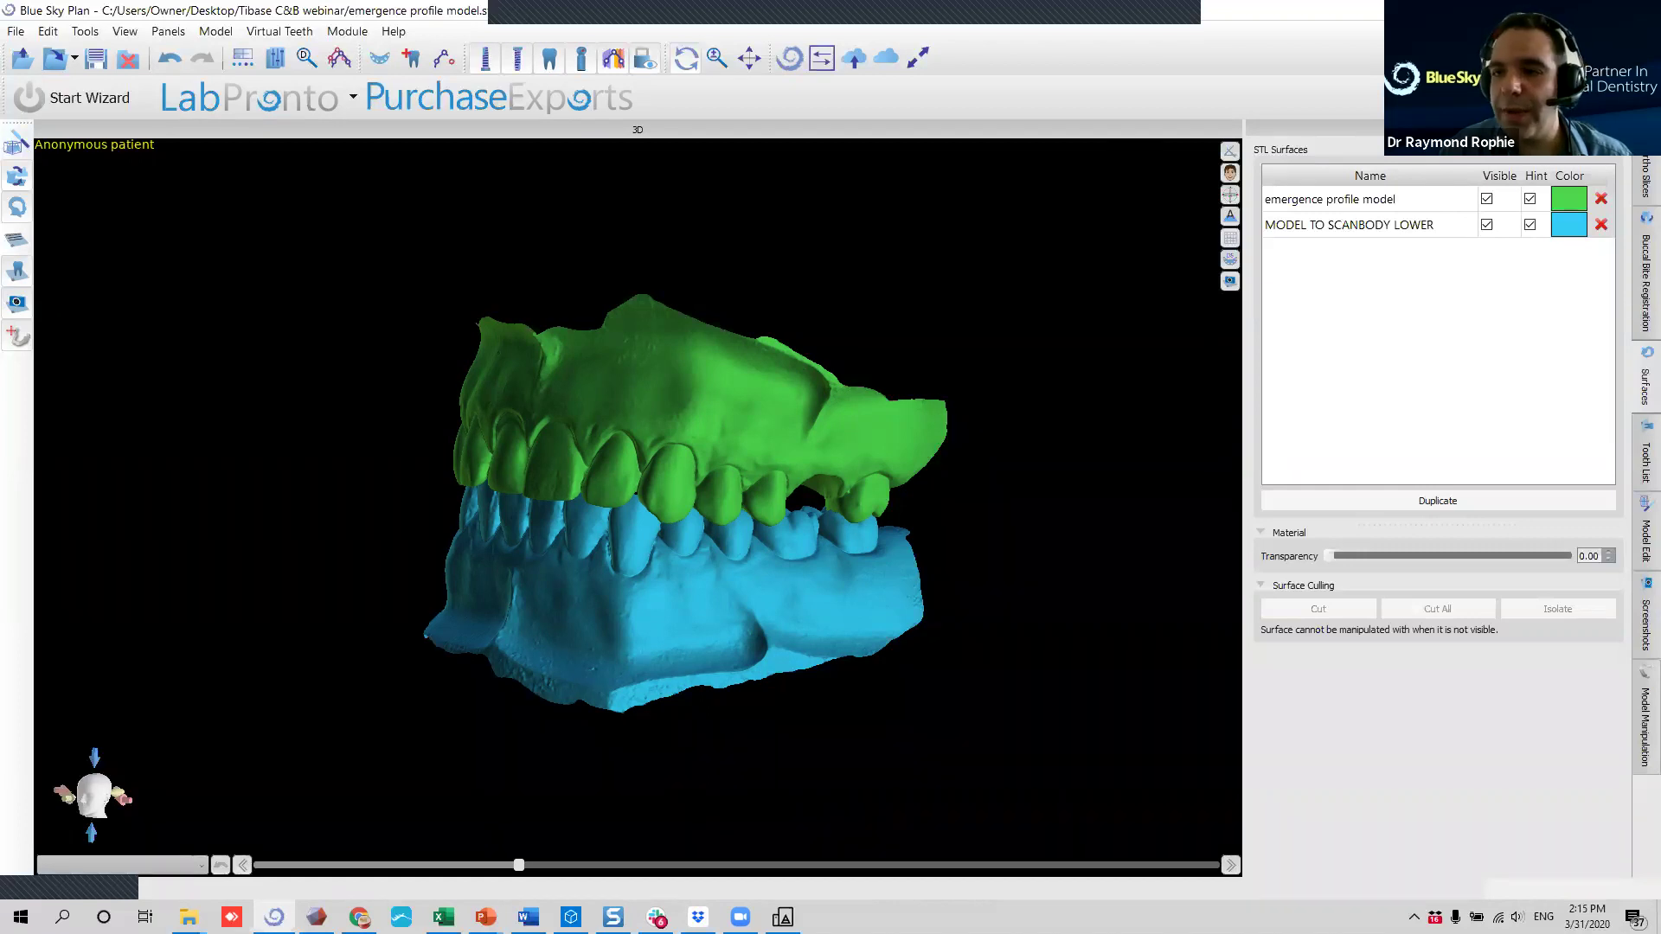
drag(664, 460, 658, 417)
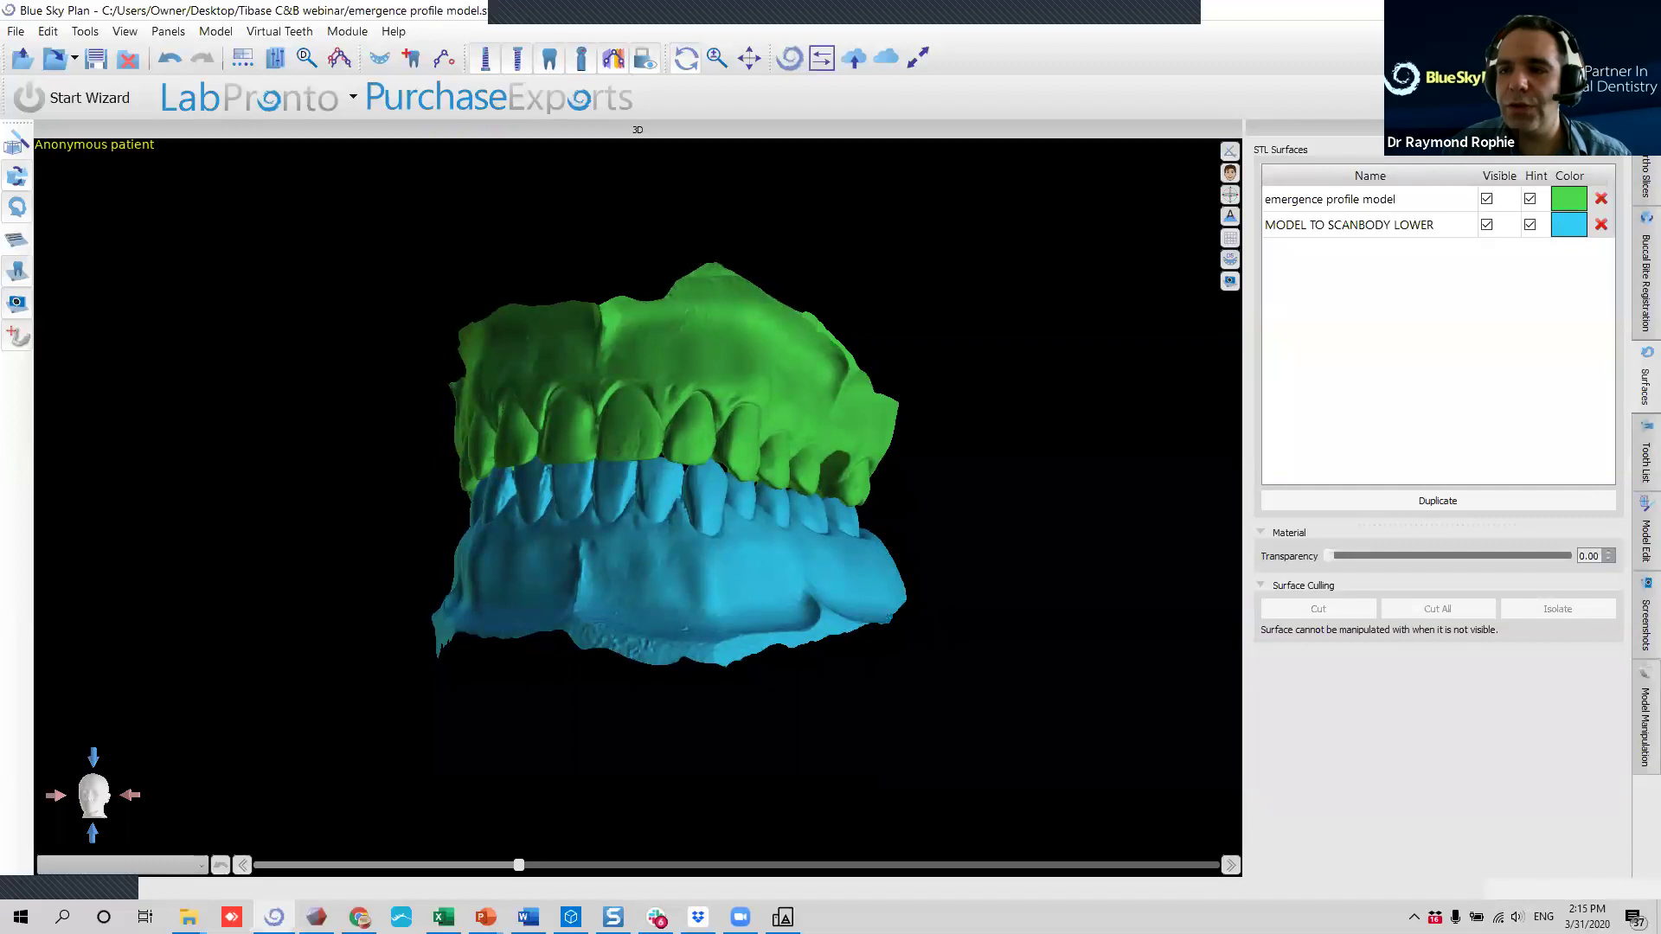
Switch the project to the Surgical Guide module.
click(1592, 32)
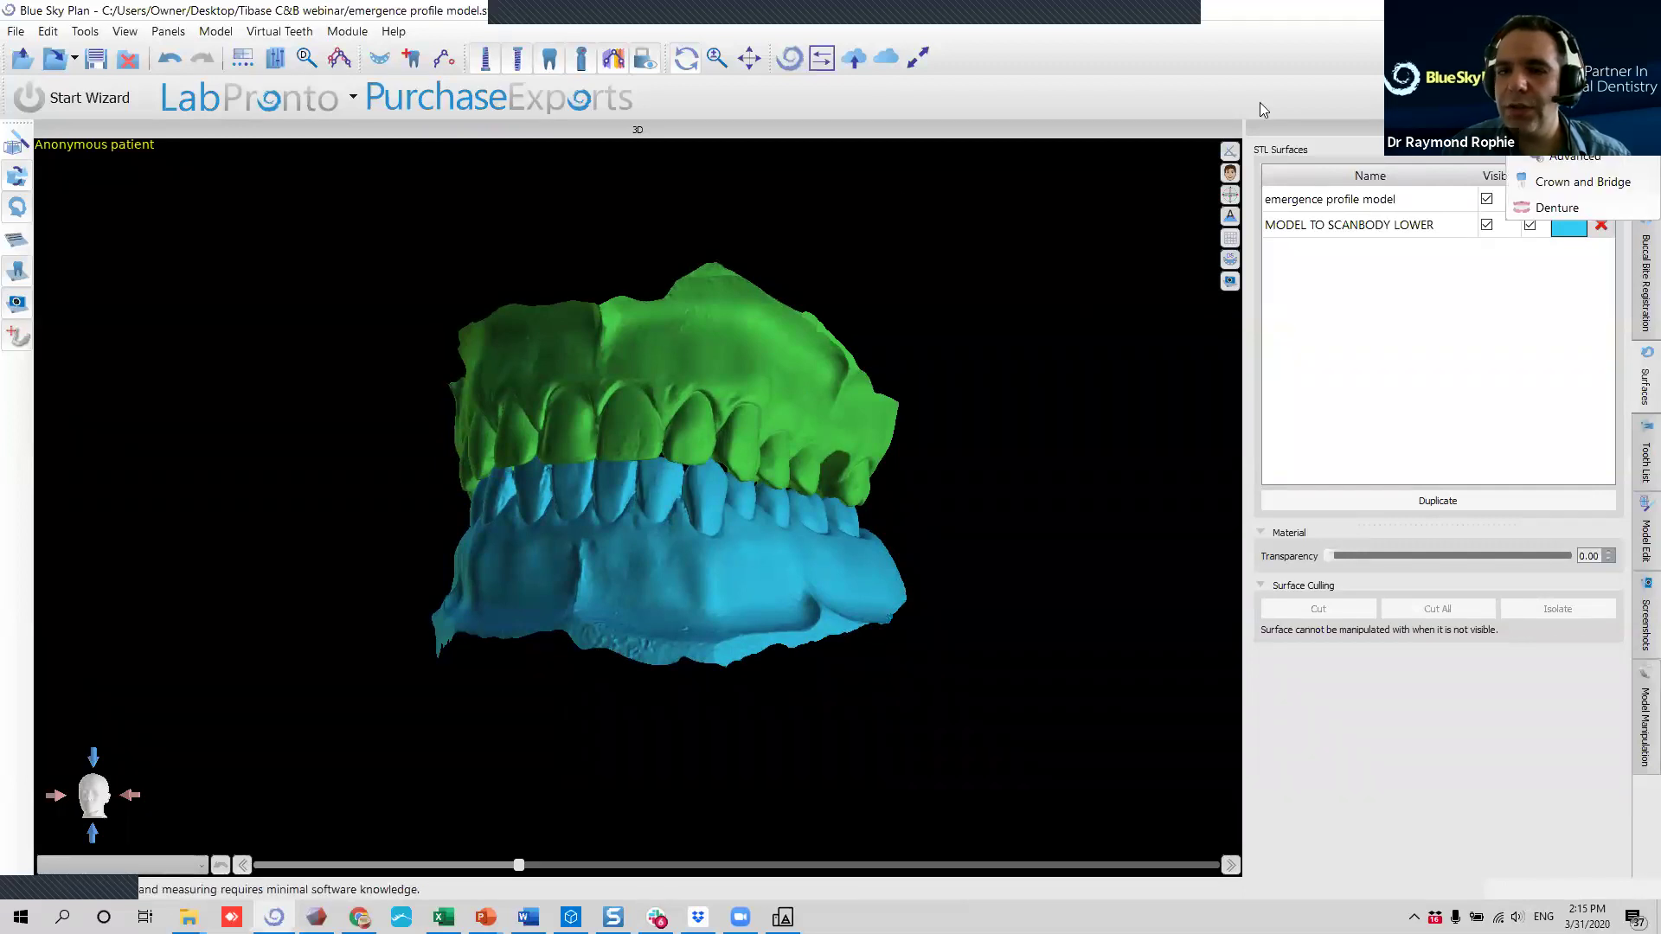
click(347, 33)
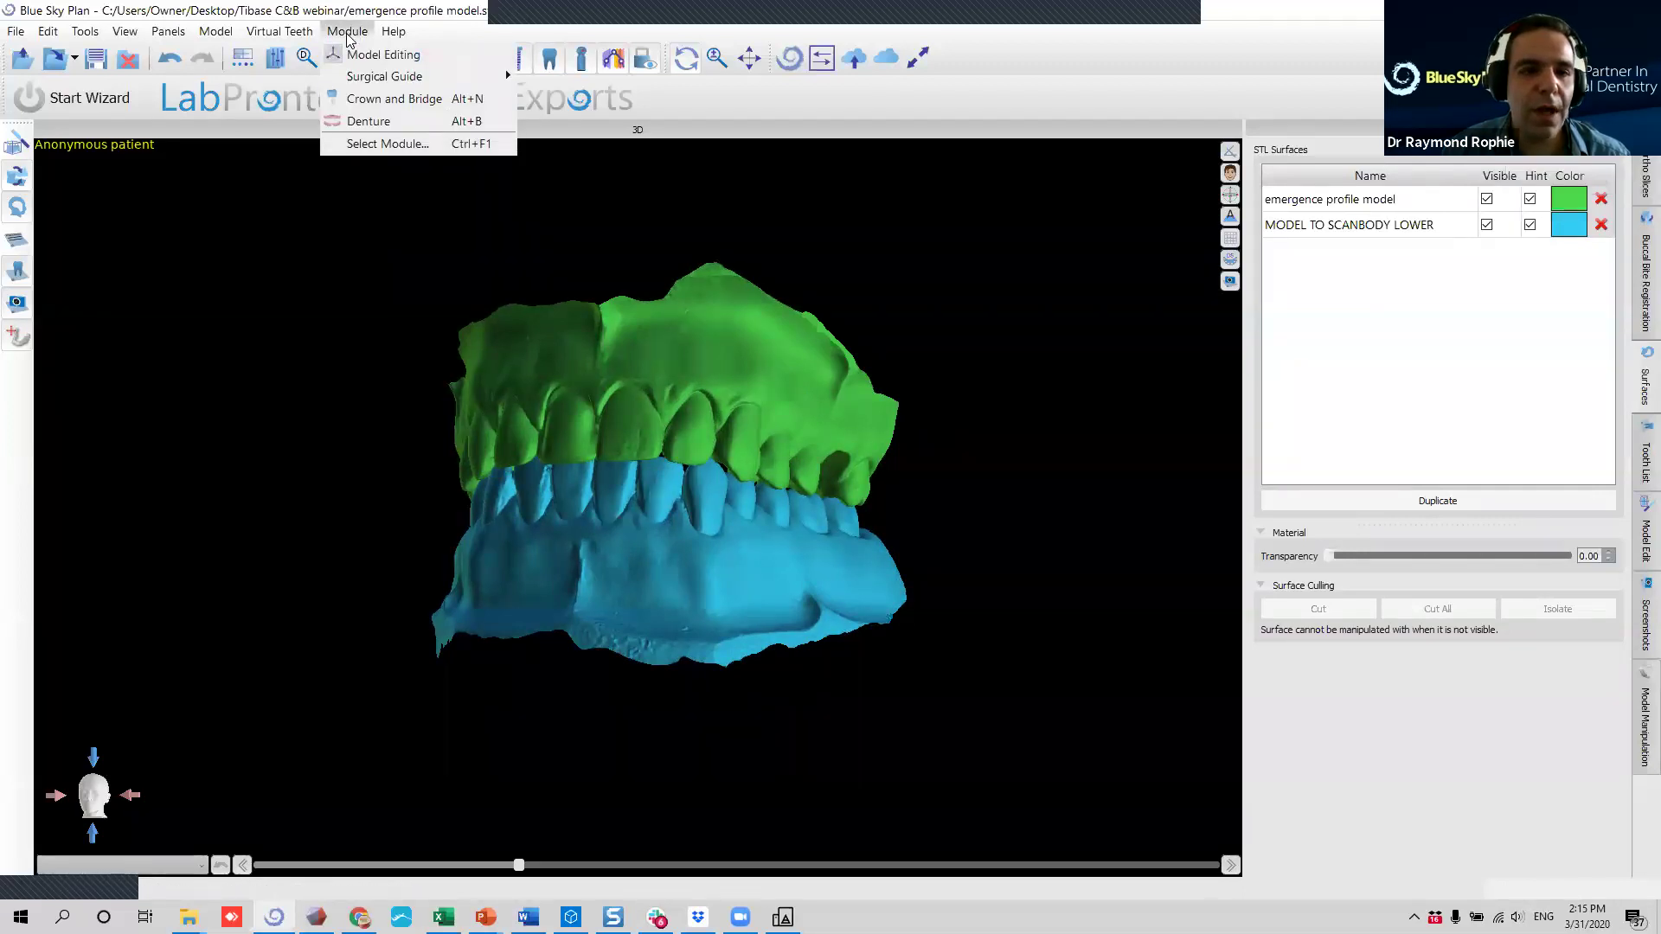
click(384, 76)
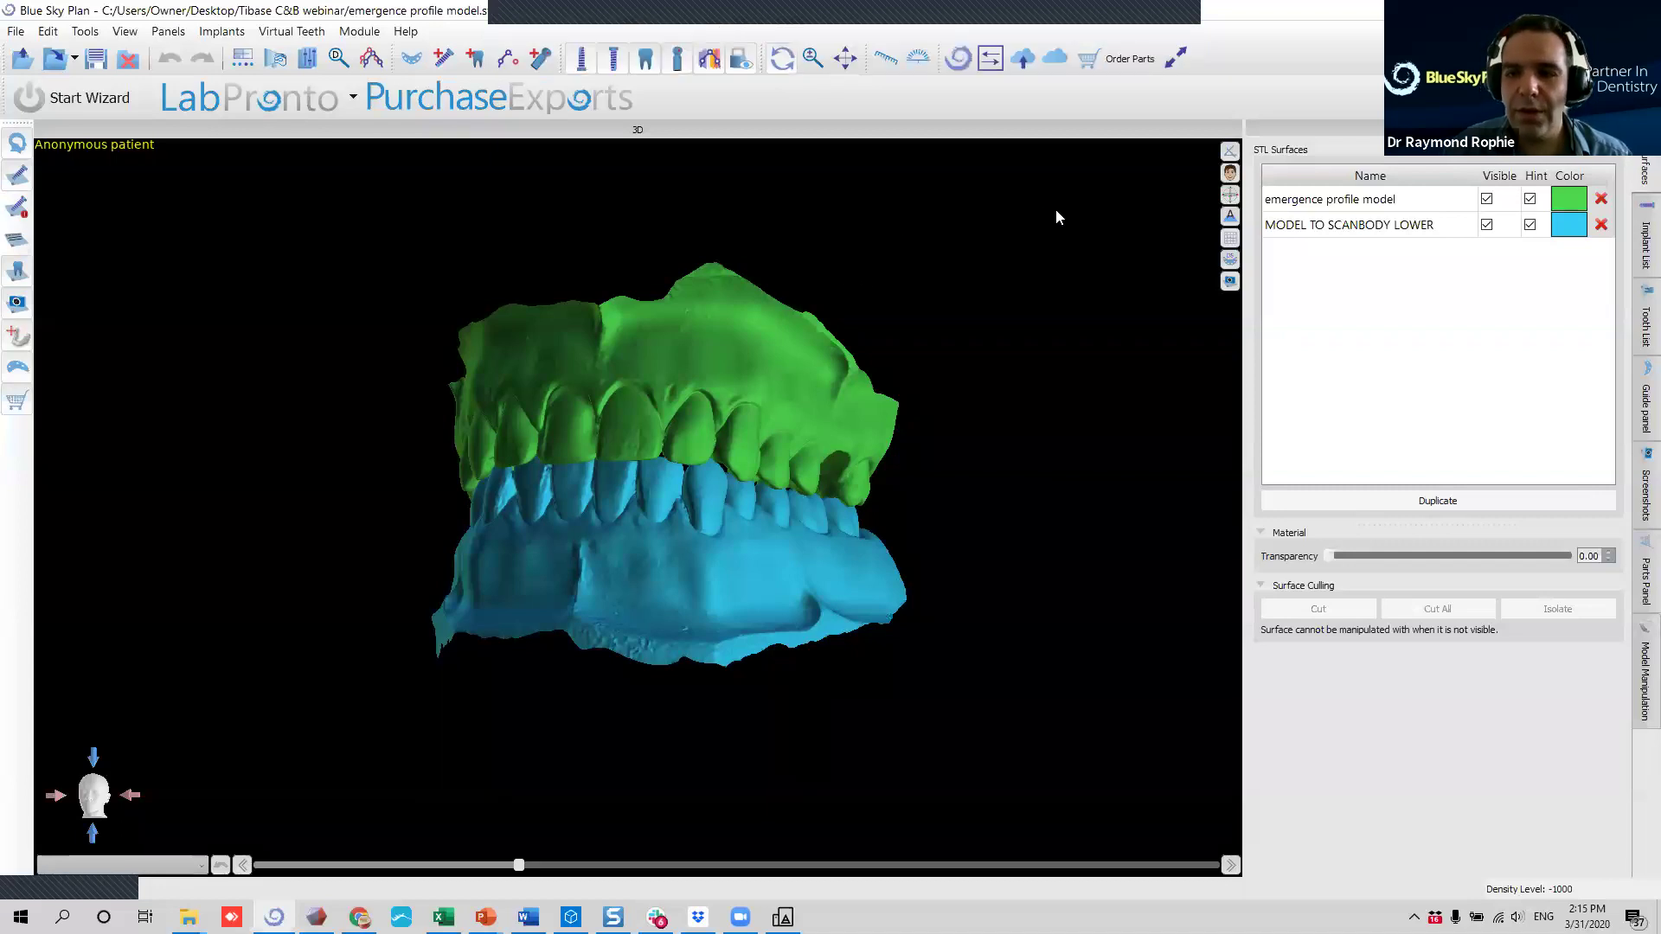
drag(481, 399, 635, 541)
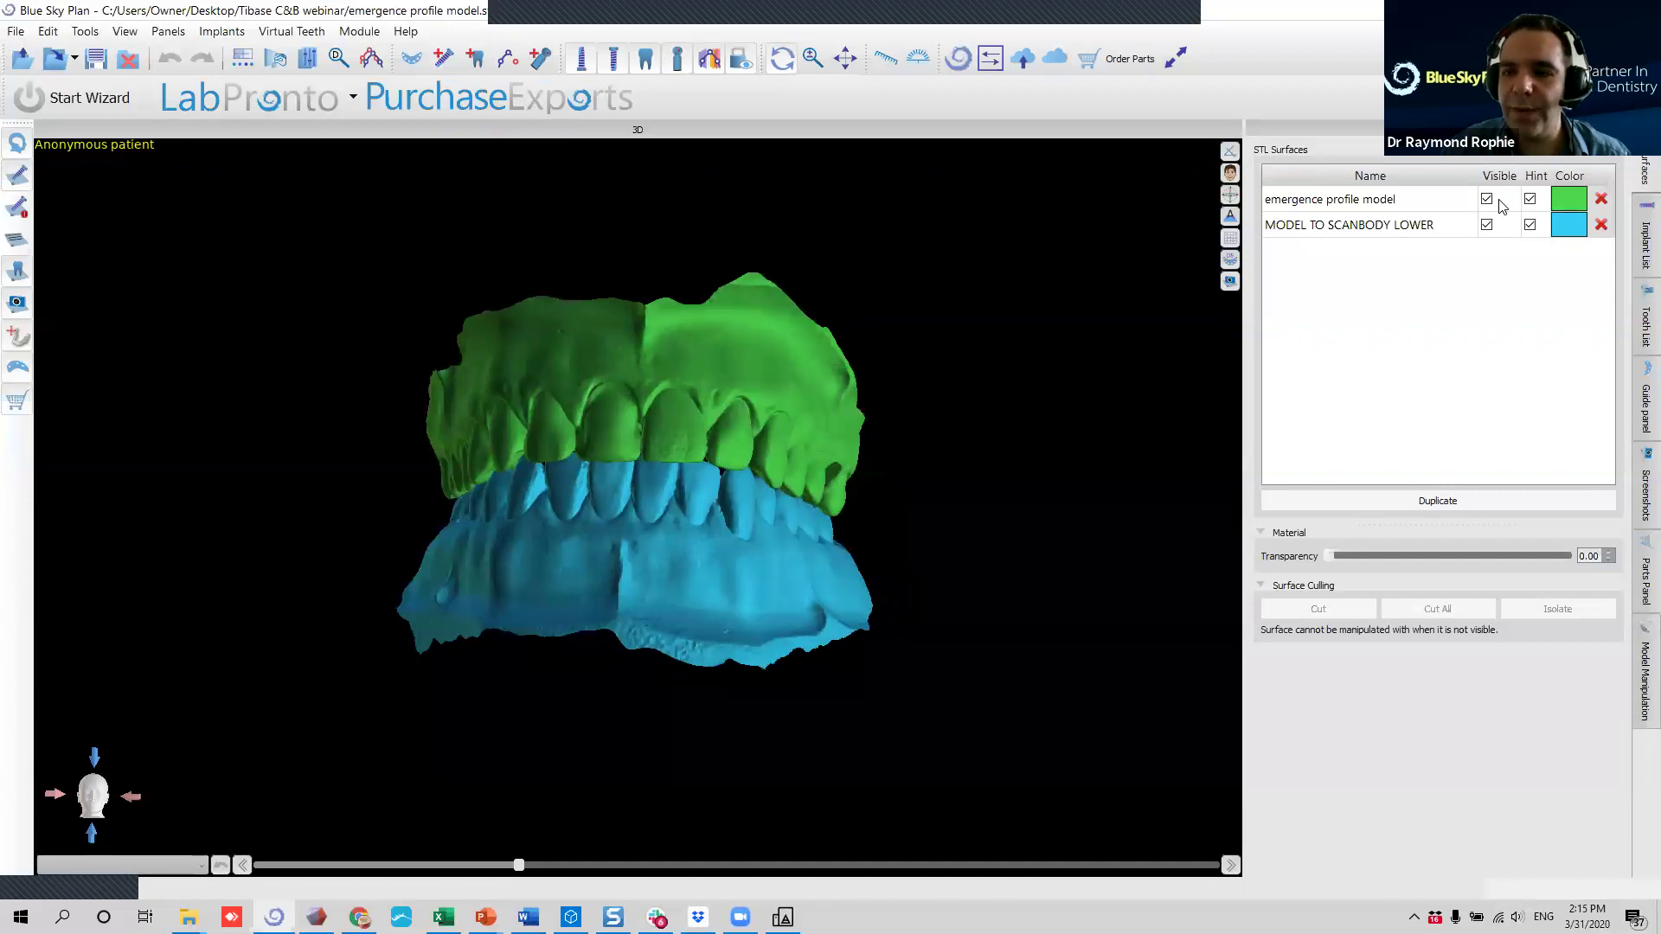
Hide the MODEL TO SCANBODY LOWER surface and bring the occlusal side of the emergence profile model into view.
click(1487, 225)
drag(692, 527, 899, 477)
scroll(763, 547, up, 2)
drag(818, 512, 707, 325)
drag(765, 672, 569, 421)
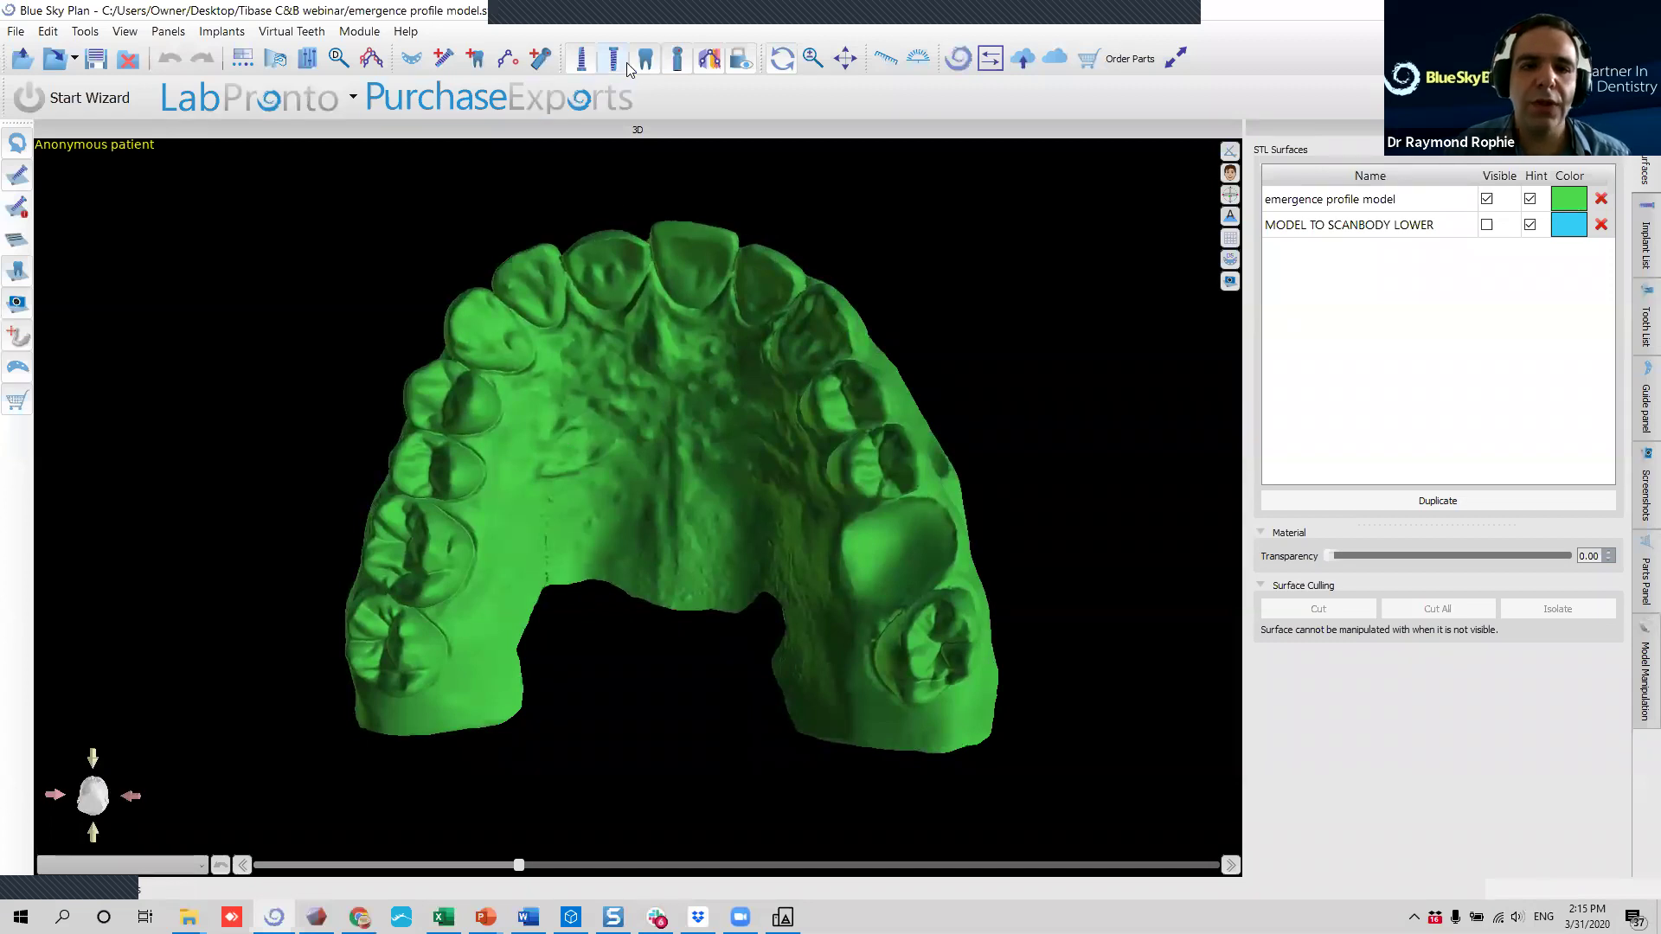
Start adding a tooth, choosing the Left Maxillary First Molar from the Brenes Tooth Library.
click(477, 63)
click(523, 216)
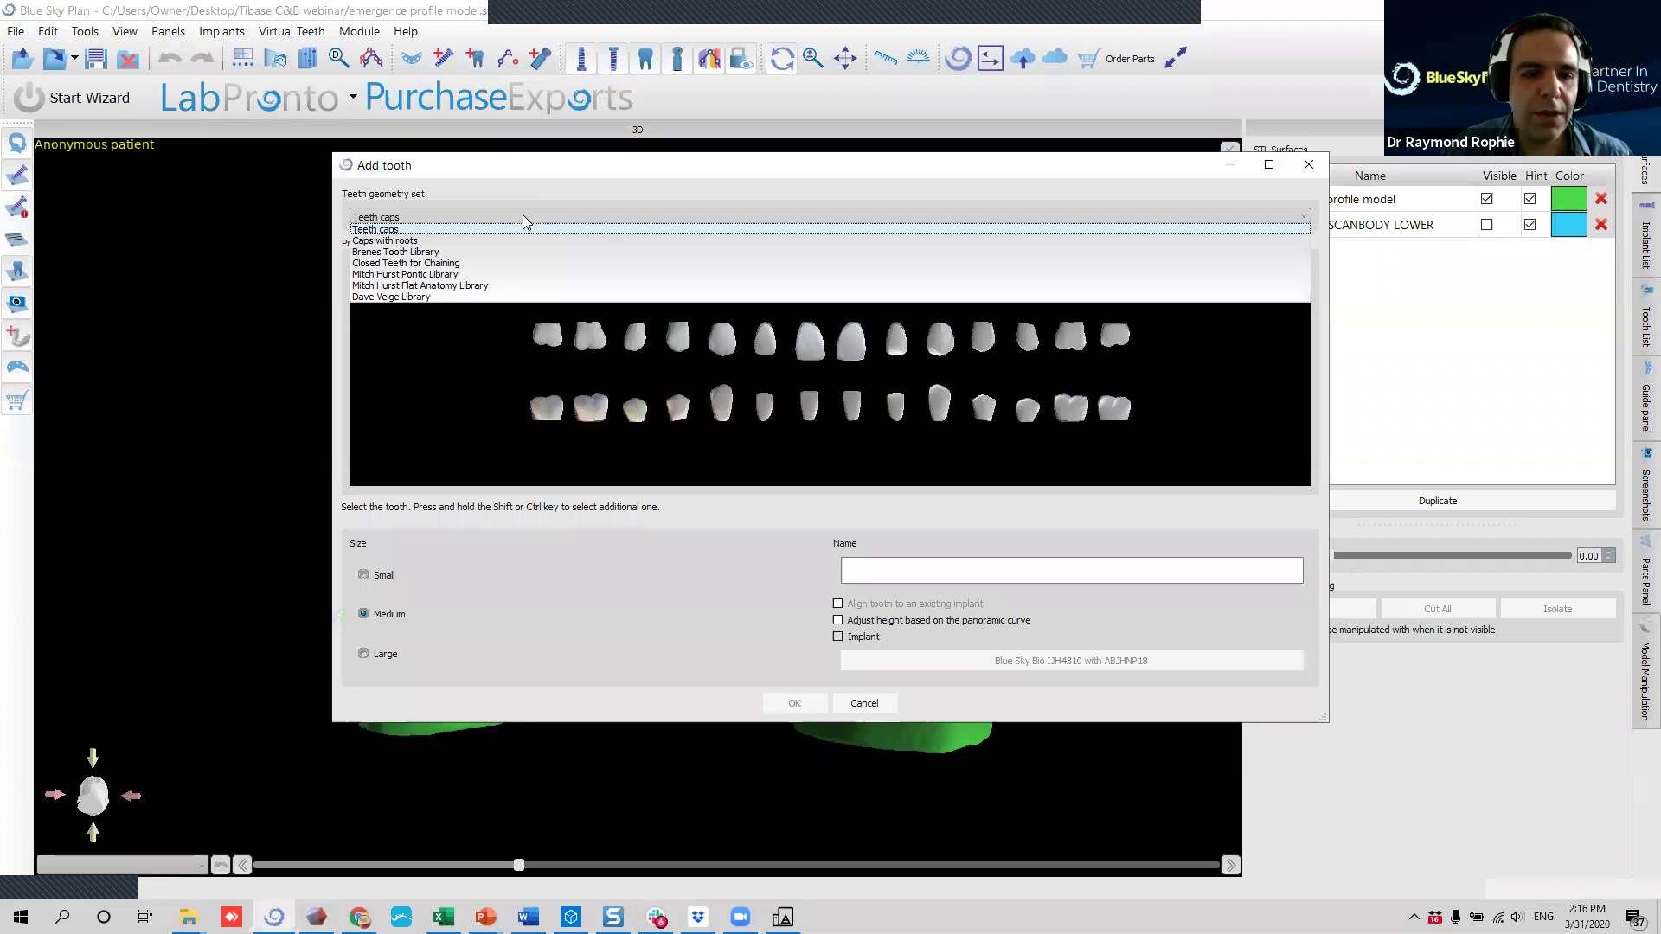
click(492, 252)
click(1073, 322)
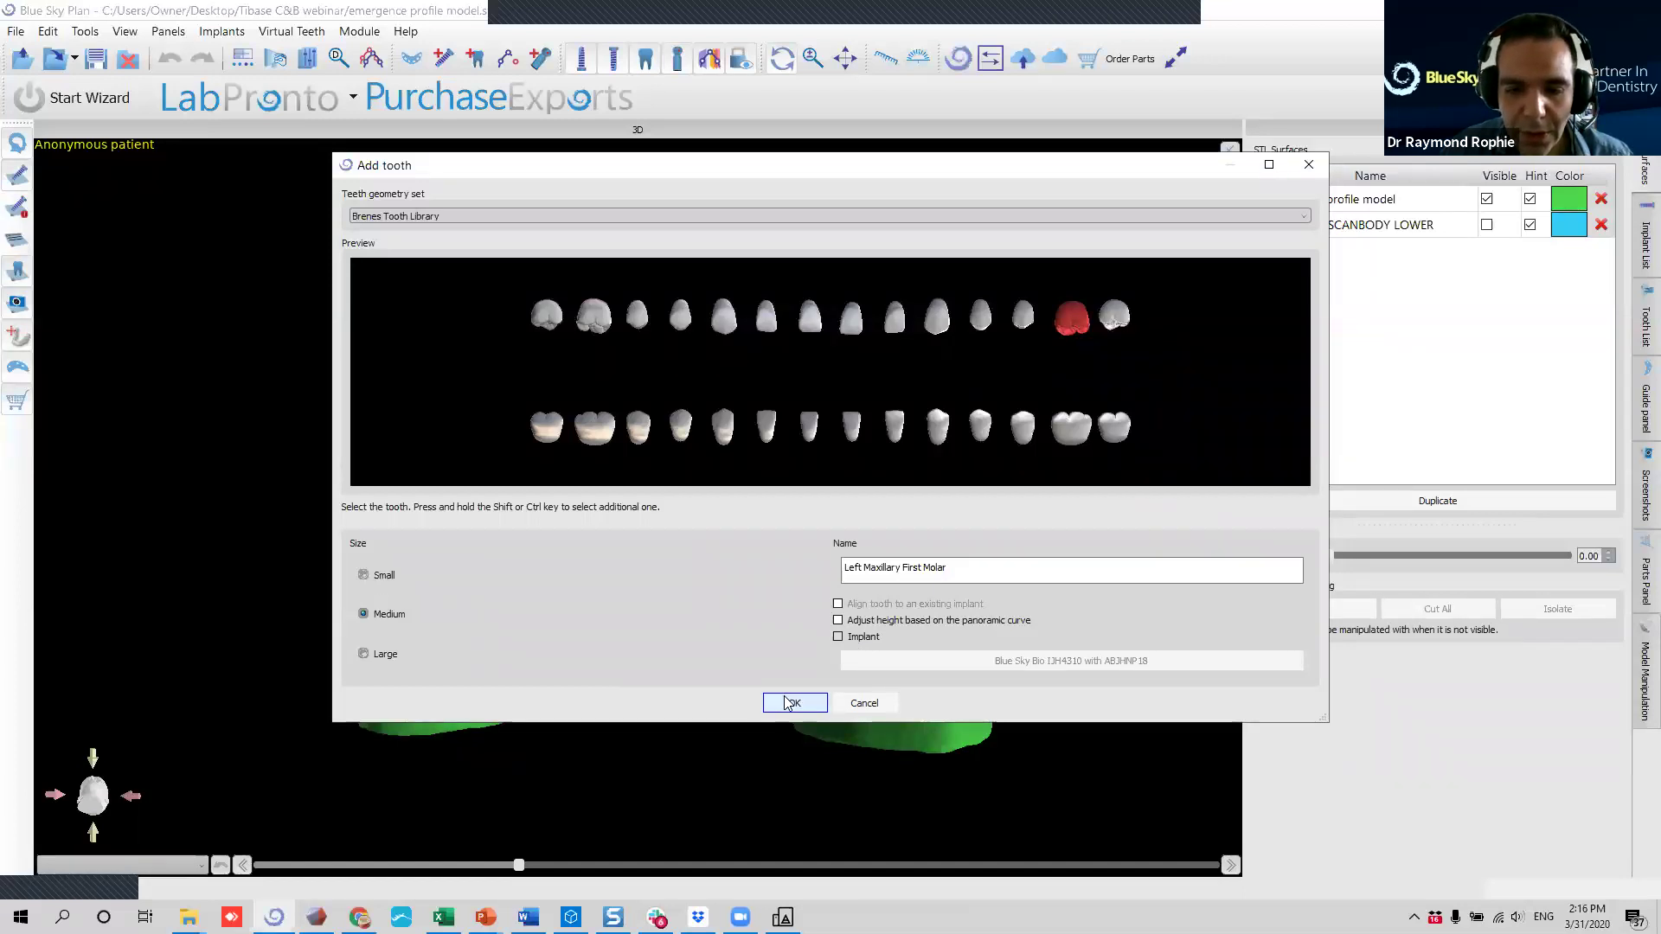
Include a Blue Sky Bio IJH4310 implant with the new tooth and choose ABJHNP as its abutment.
click(837, 638)
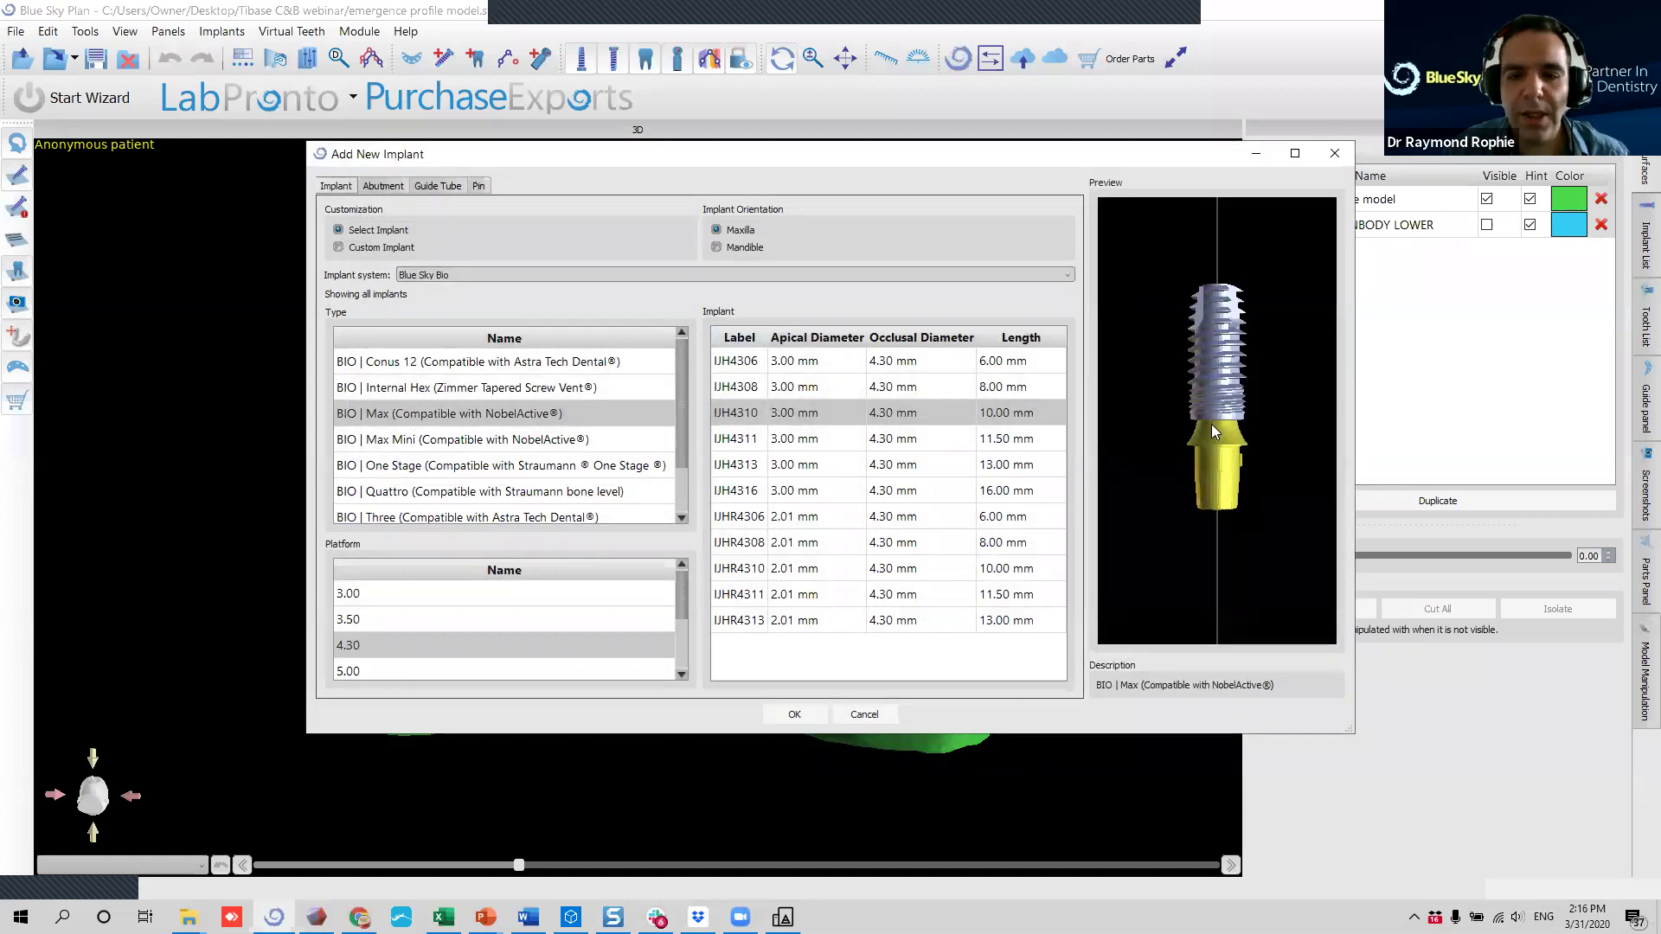
click(379, 186)
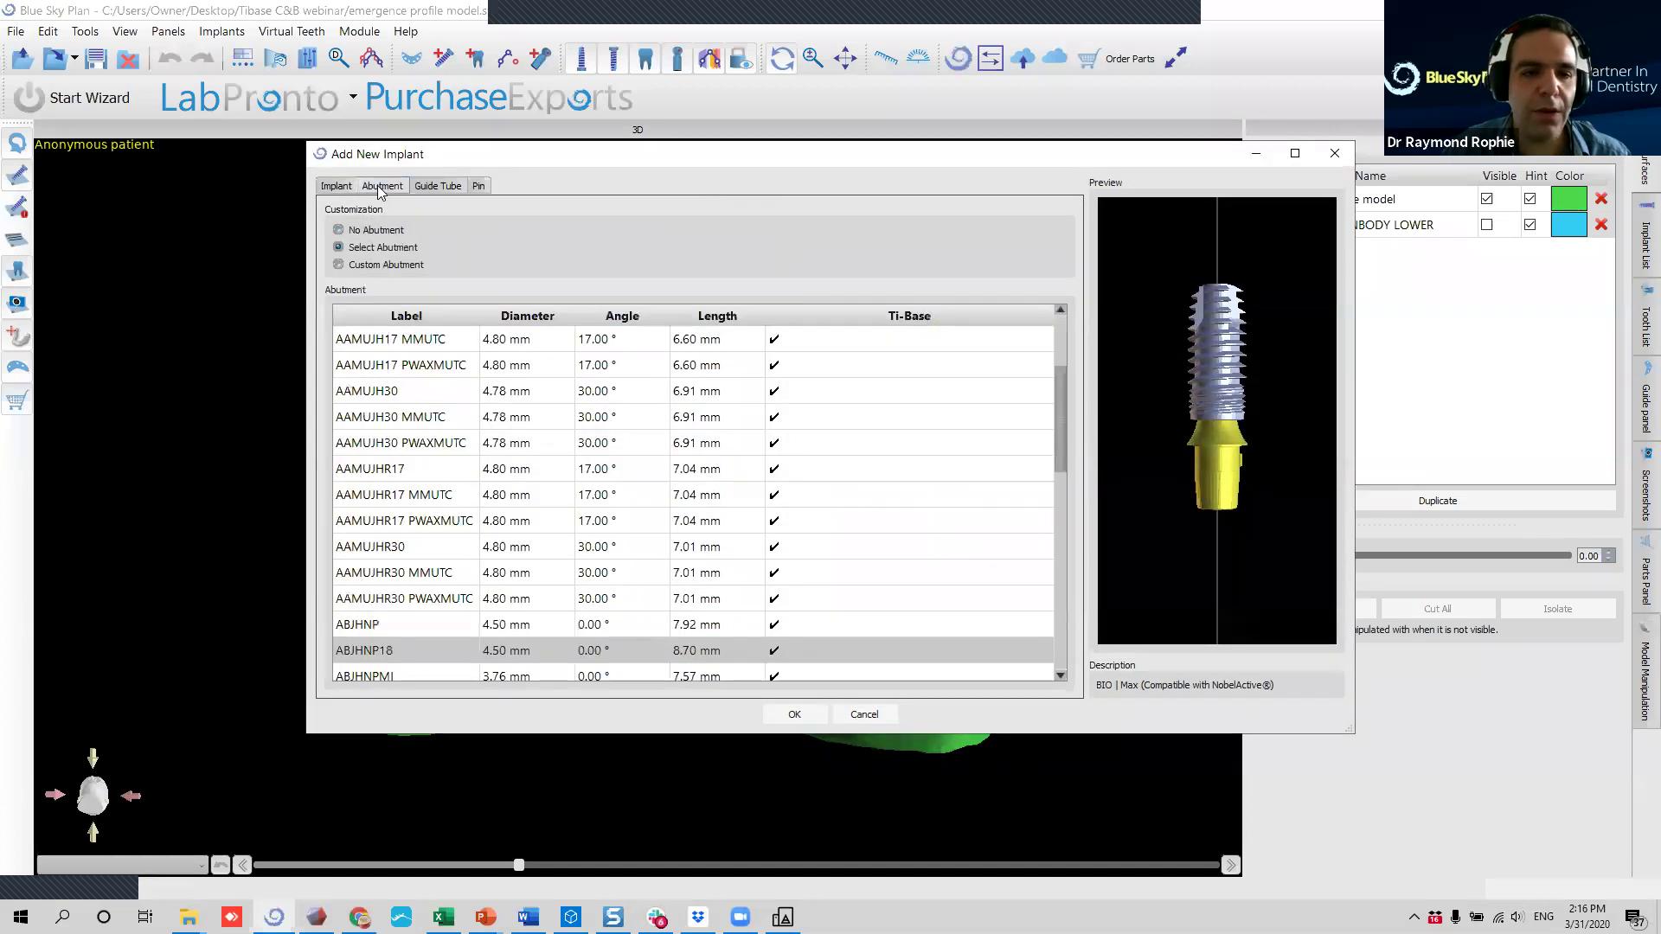
scroll(588, 555, down, 1)
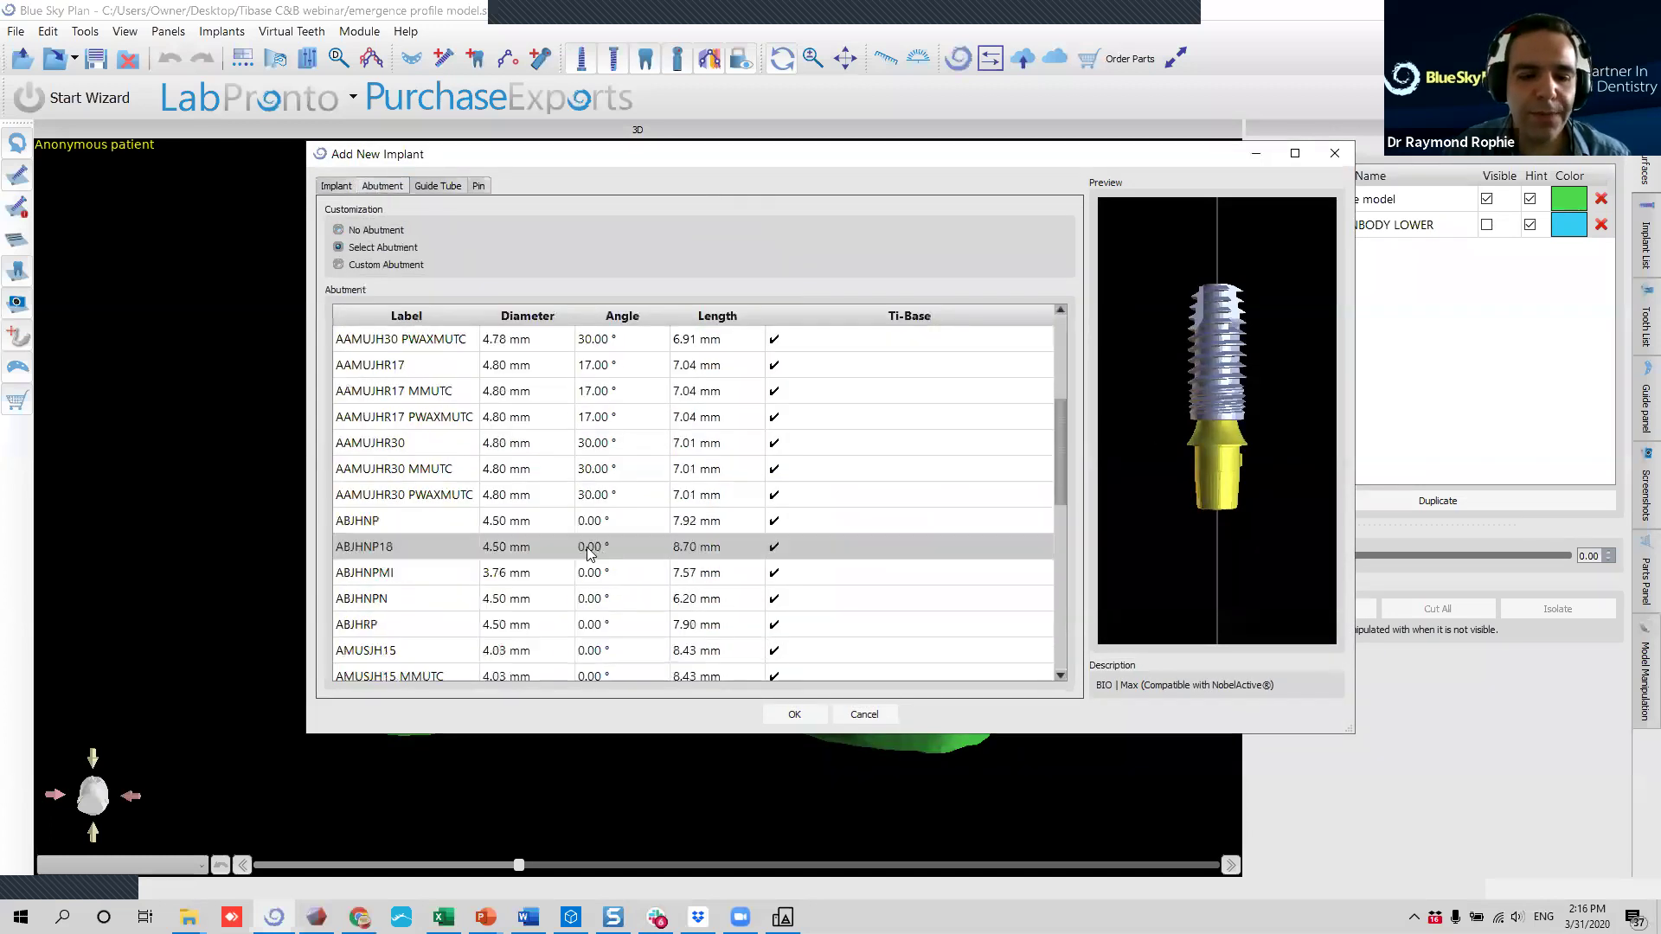
click(404, 543)
click(436, 529)
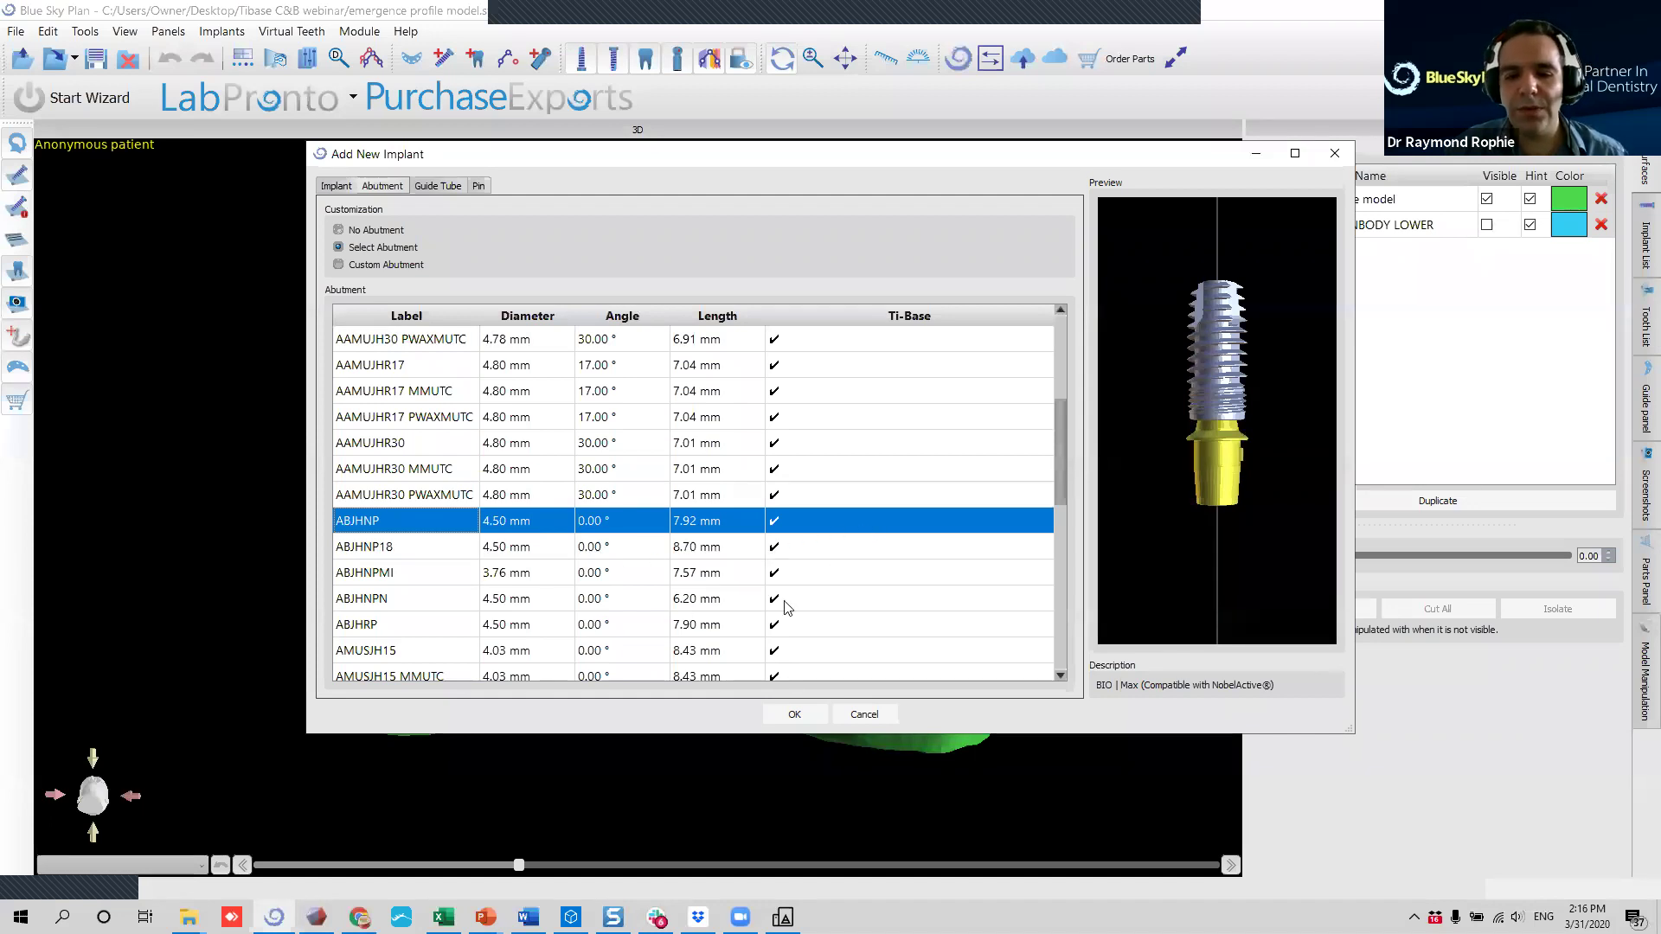
click(796, 715)
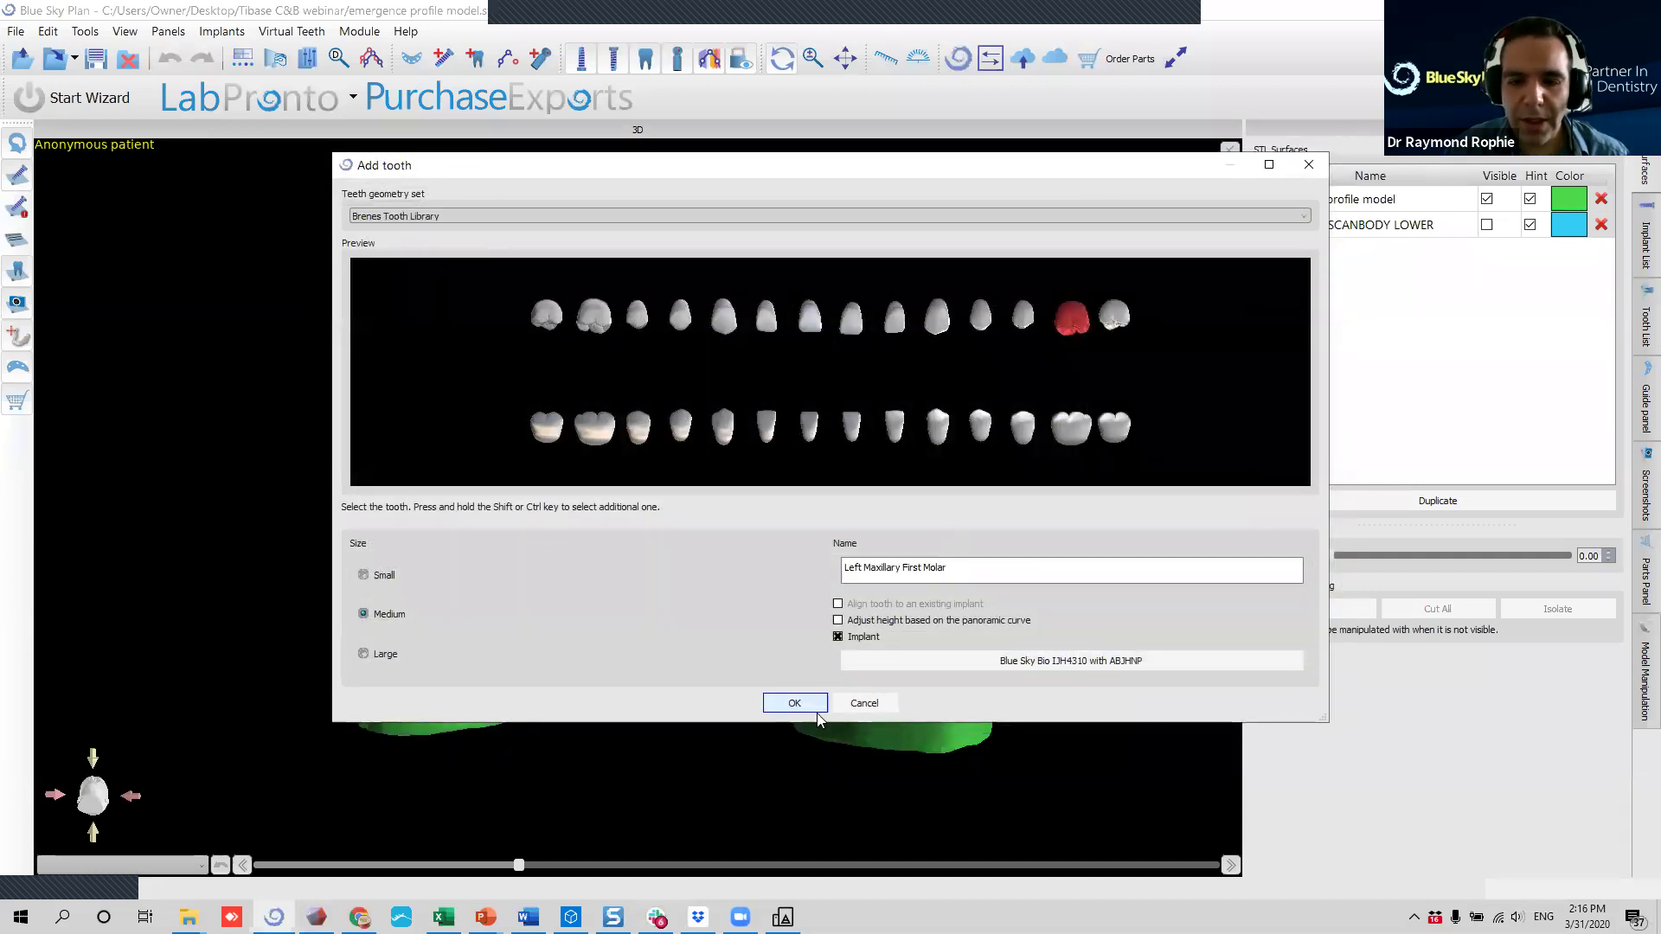
Place the molar with its implant in the empty upper left first-molar site and adjust the crown's height against the neighbouring teeth.
click(796, 703)
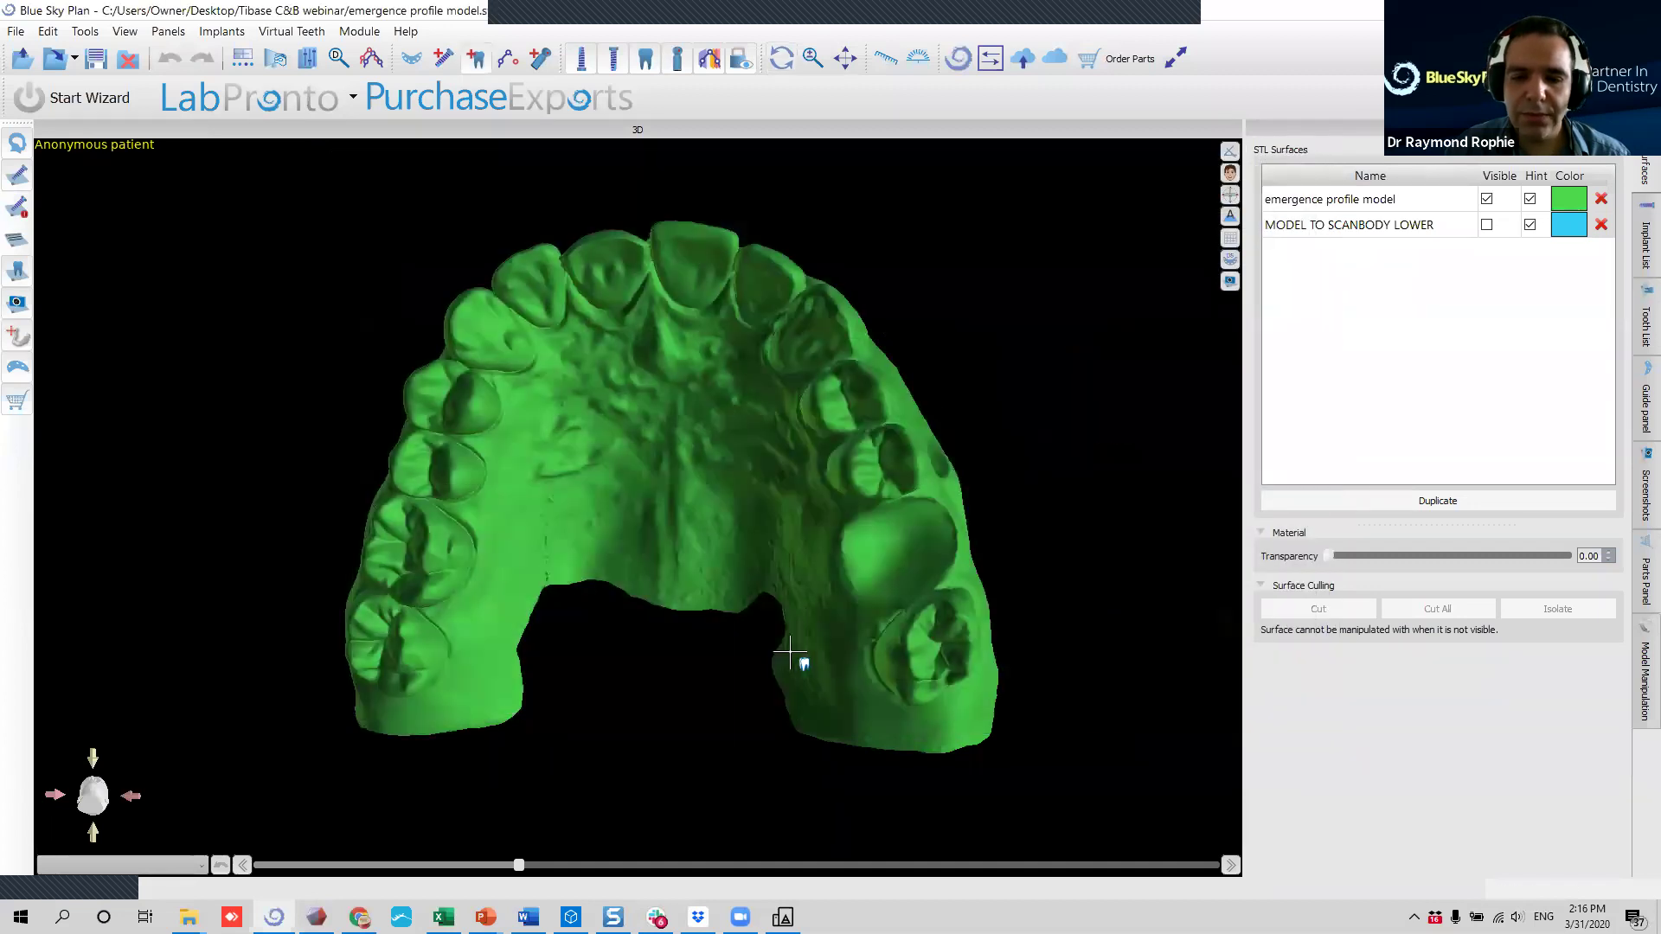
click(895, 541)
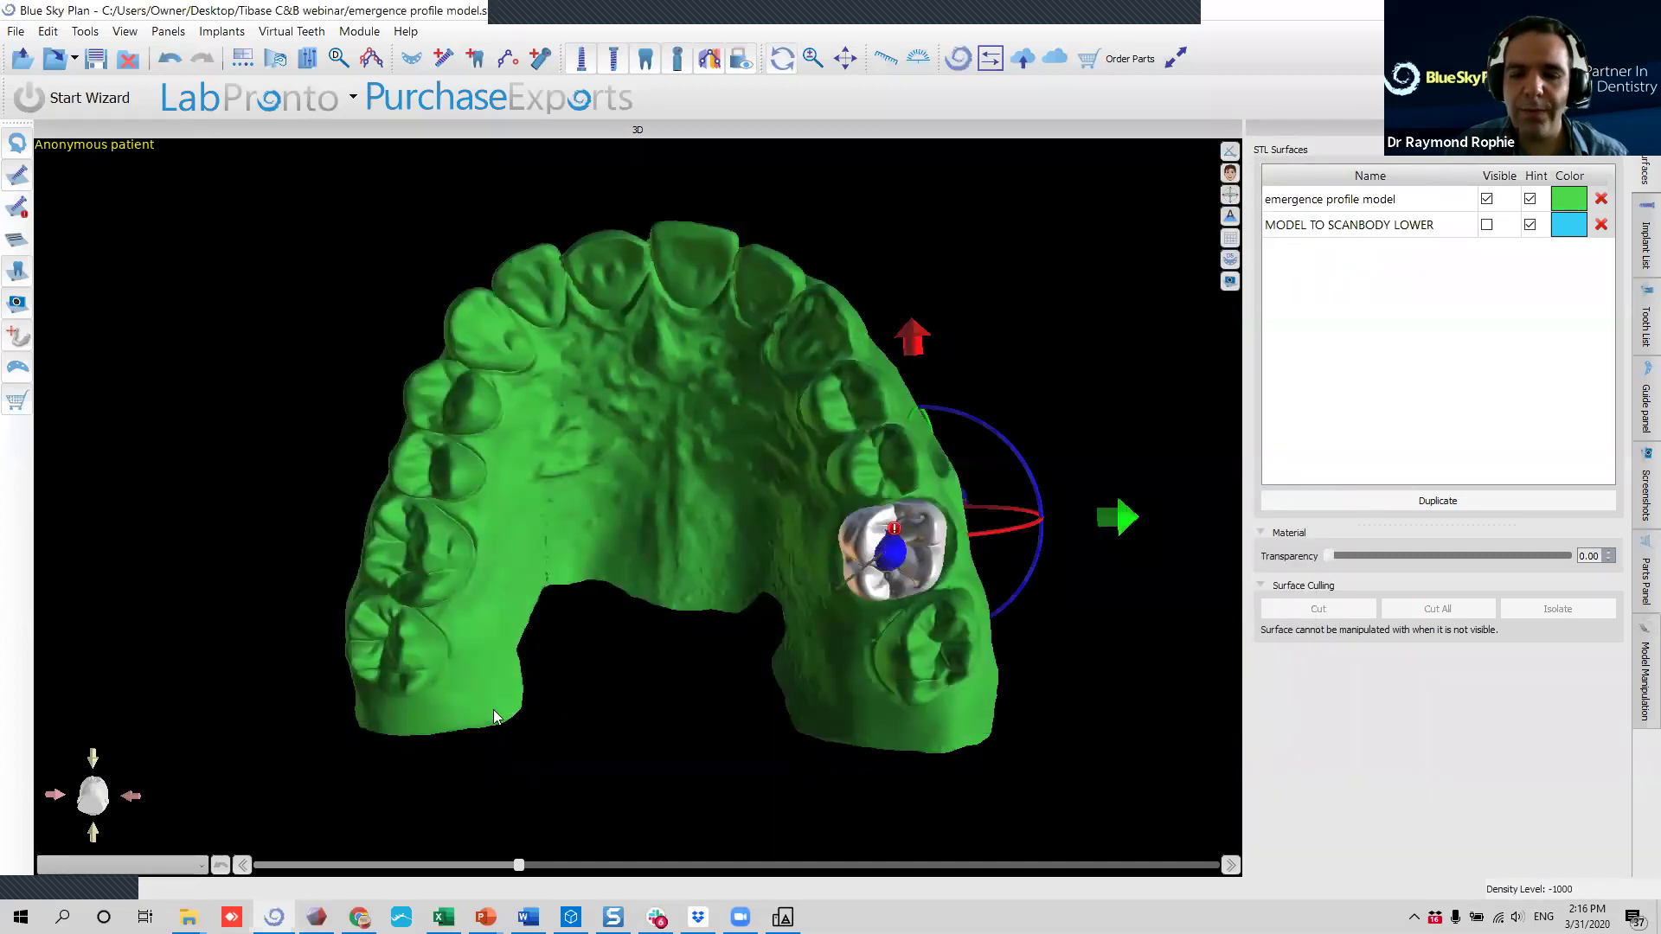
drag(493, 710, 477, 453)
right_drag(478, 454, 588, 579)
middle_drag(588, 579, 166, 333)
drag(915, 589, 342, 550)
middle_drag(774, 468, 776, 587)
drag(776, 588, 746, 398)
drag(658, 666, 713, 682)
drag(564, 330, 704, 407)
drag(725, 471, 728, 462)
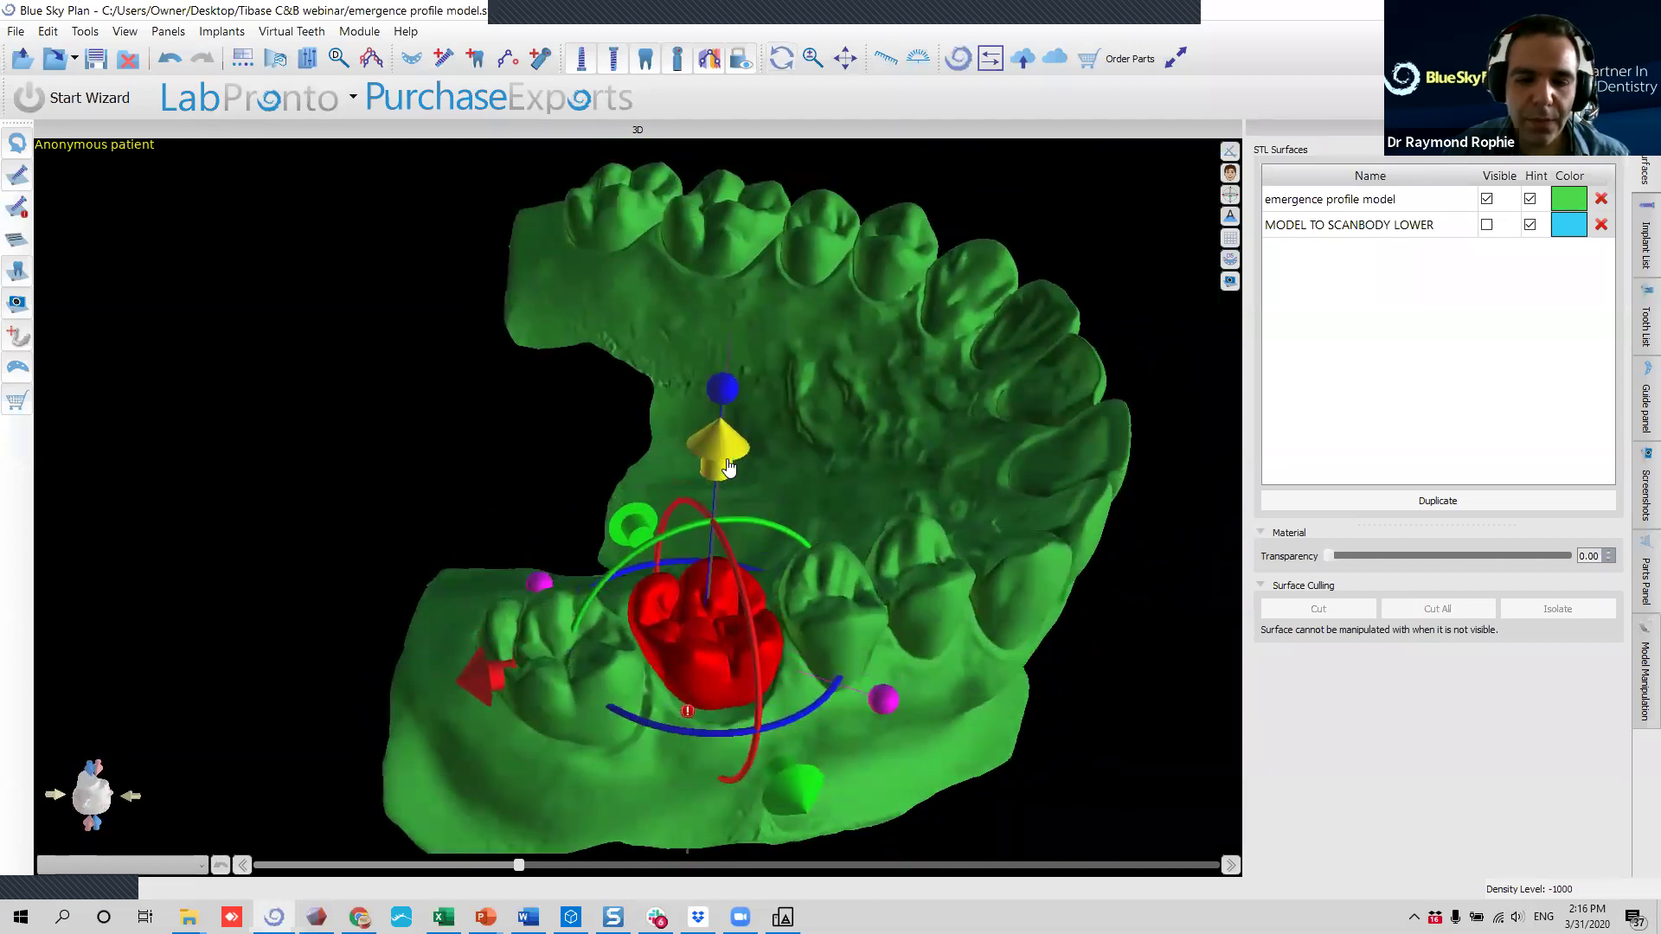
Shift the crown buccally and distally to line it up in the arch between the neighbouring teeth.
drag(605, 759, 717, 370)
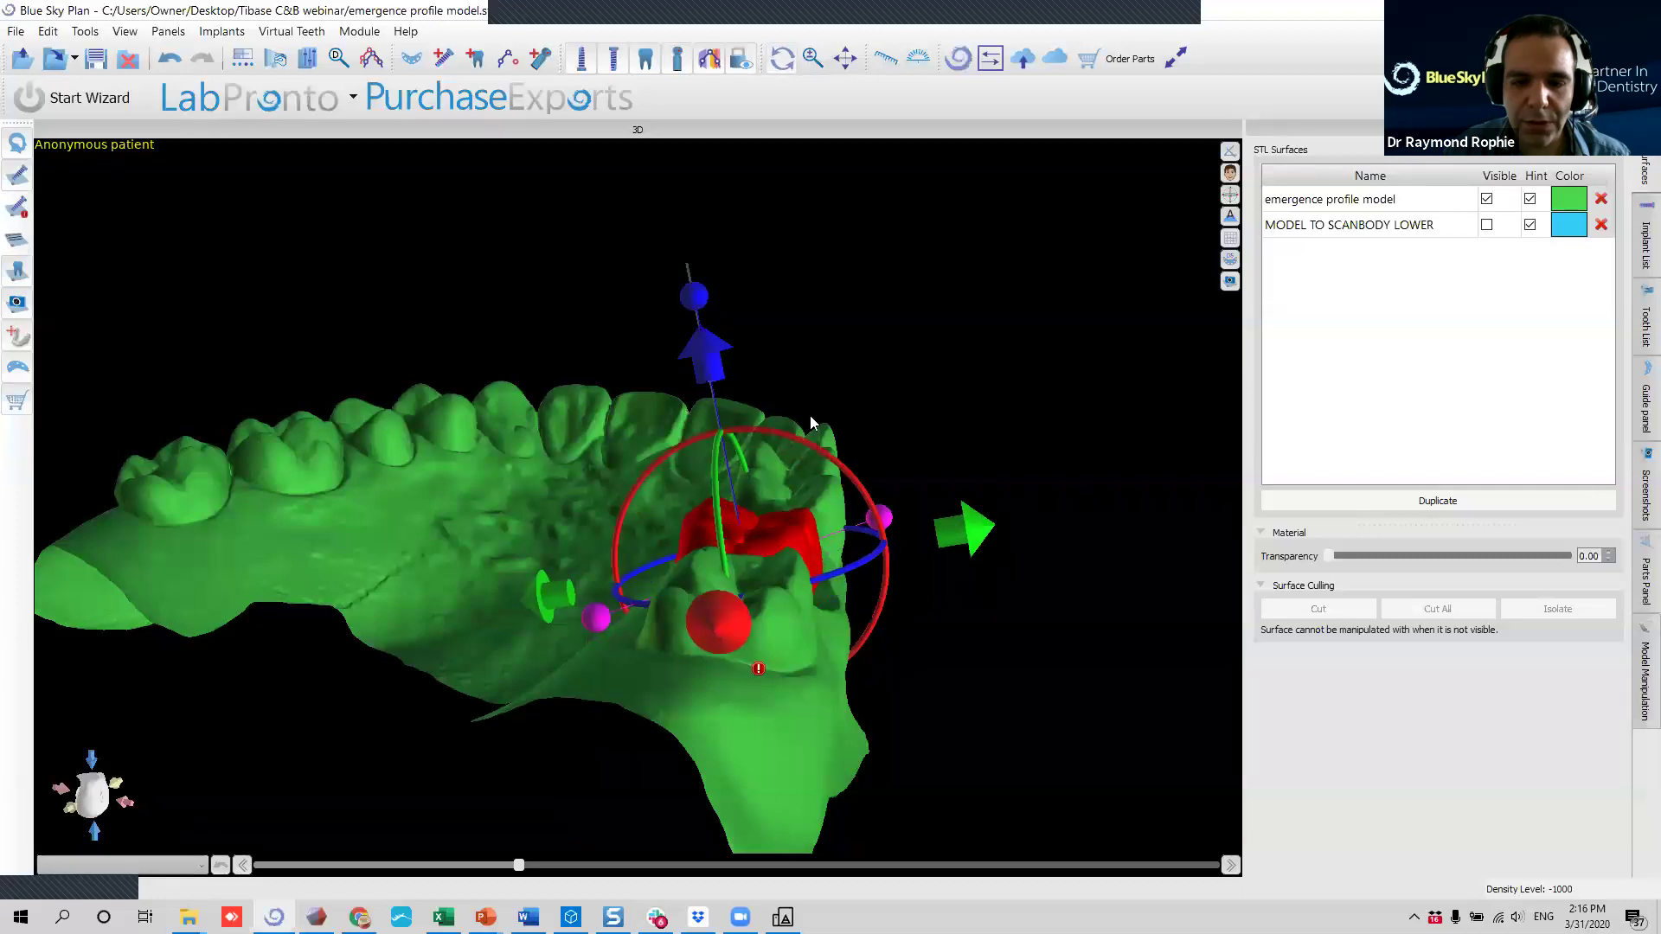
drag(968, 530, 987, 527)
drag(882, 632, 507, 802)
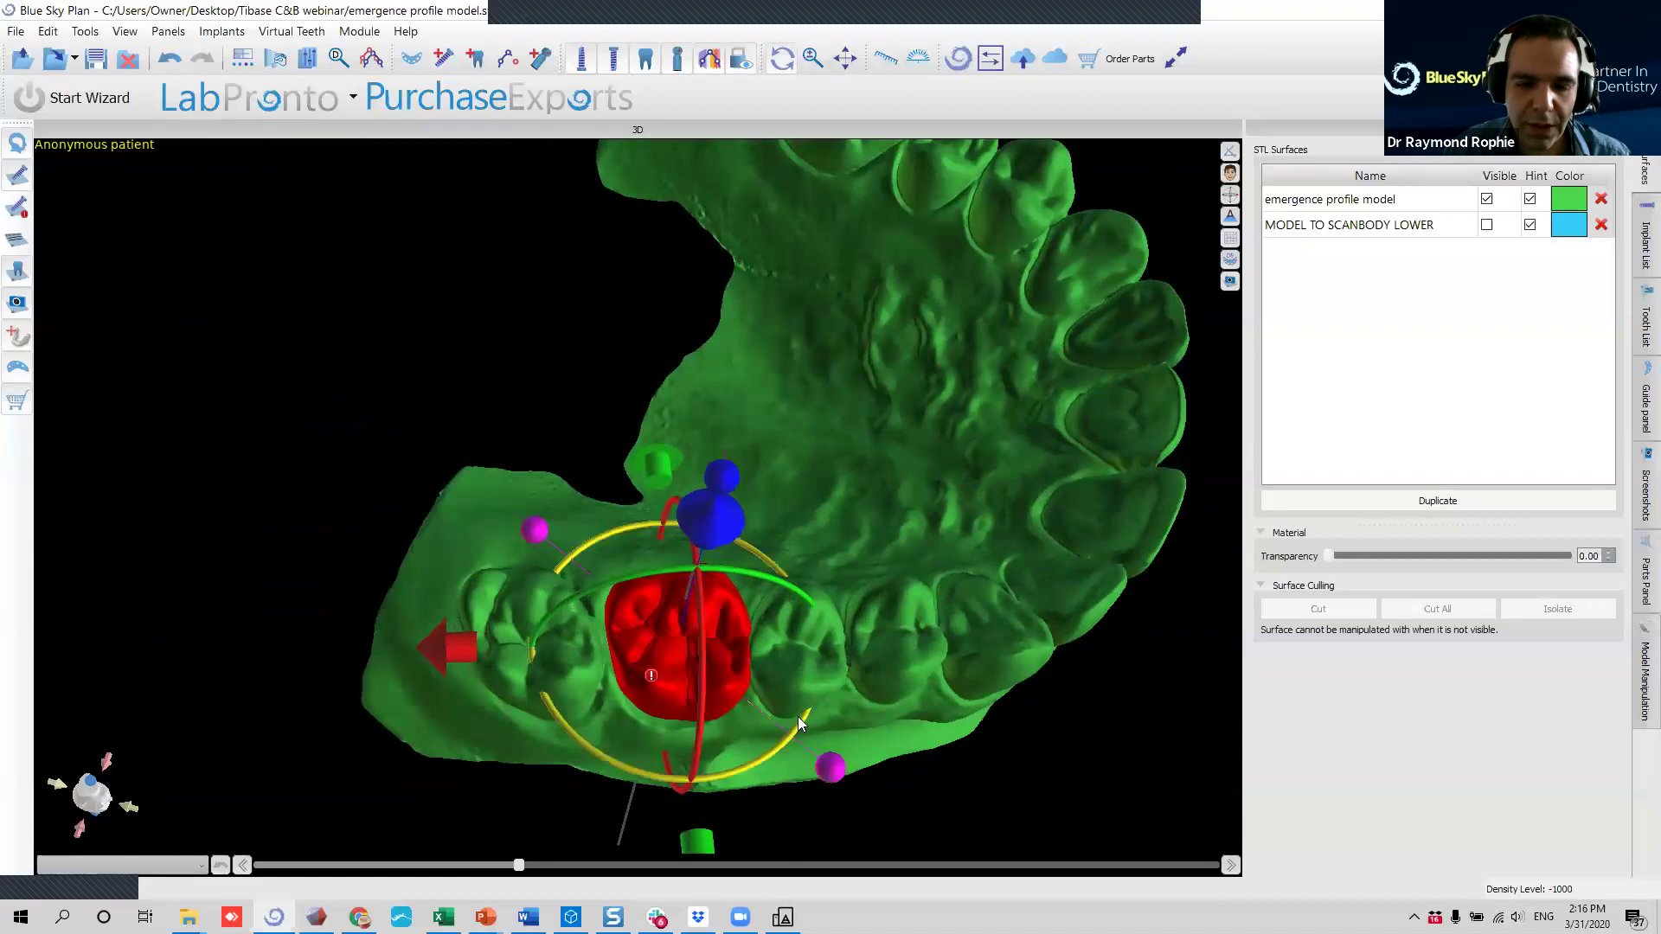
drag(435, 677, 424, 669)
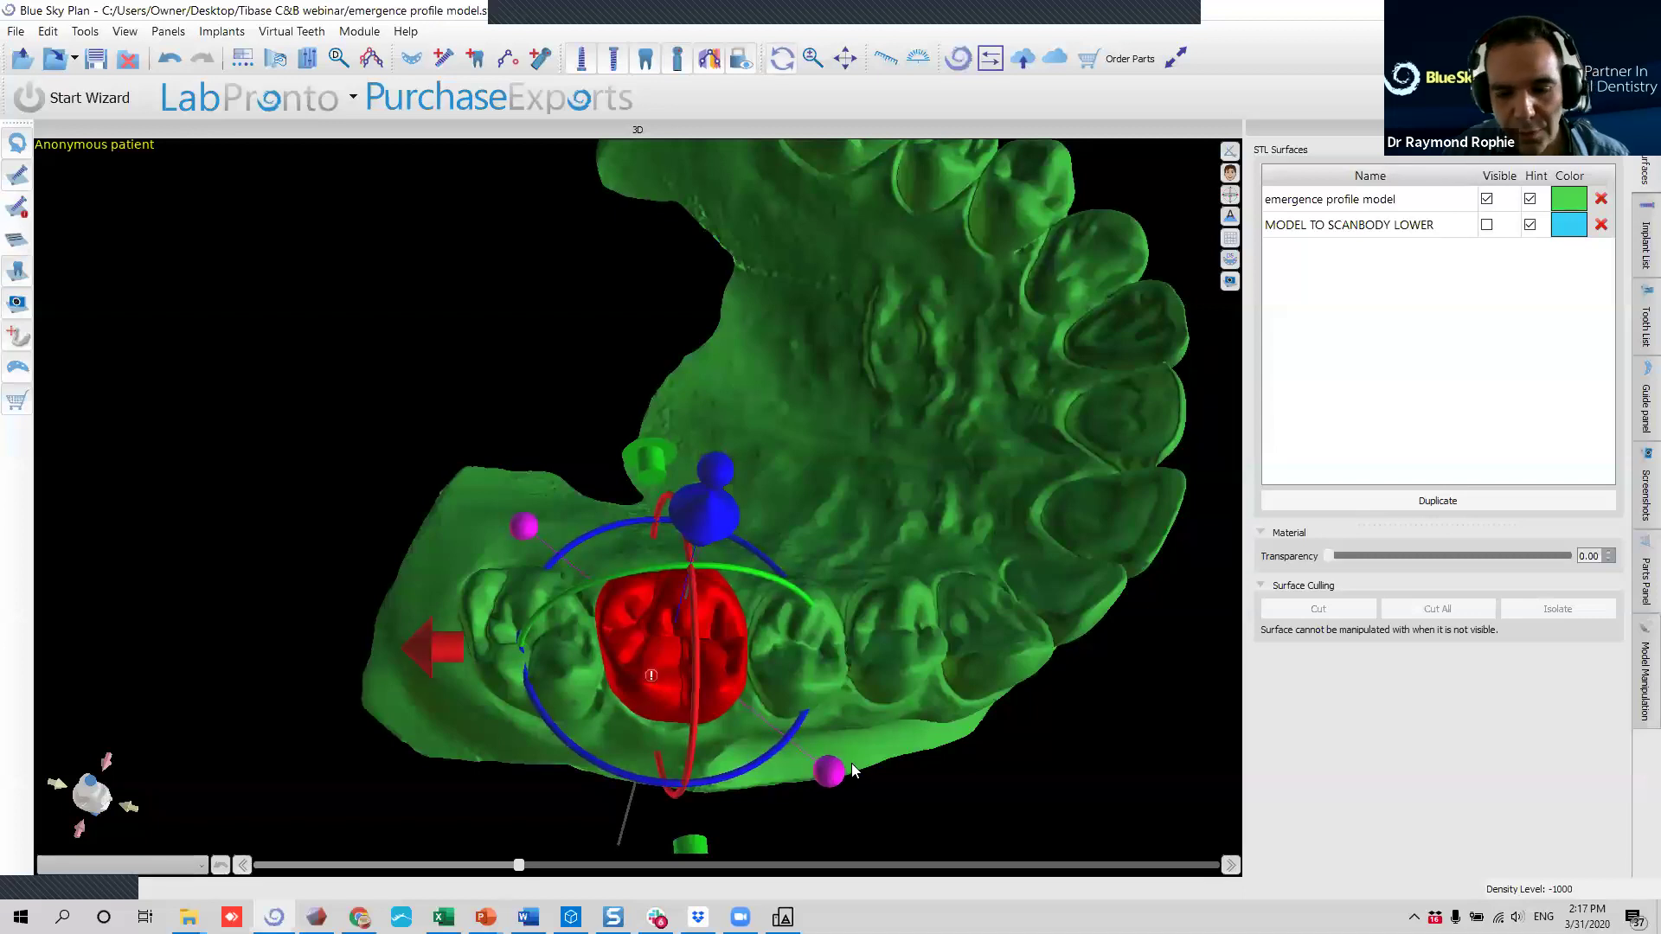
Fine-tune the crown's buccolingual position and check how the crown, abutment and implant sit relative to the arch.
drag(657, 775, 673, 333)
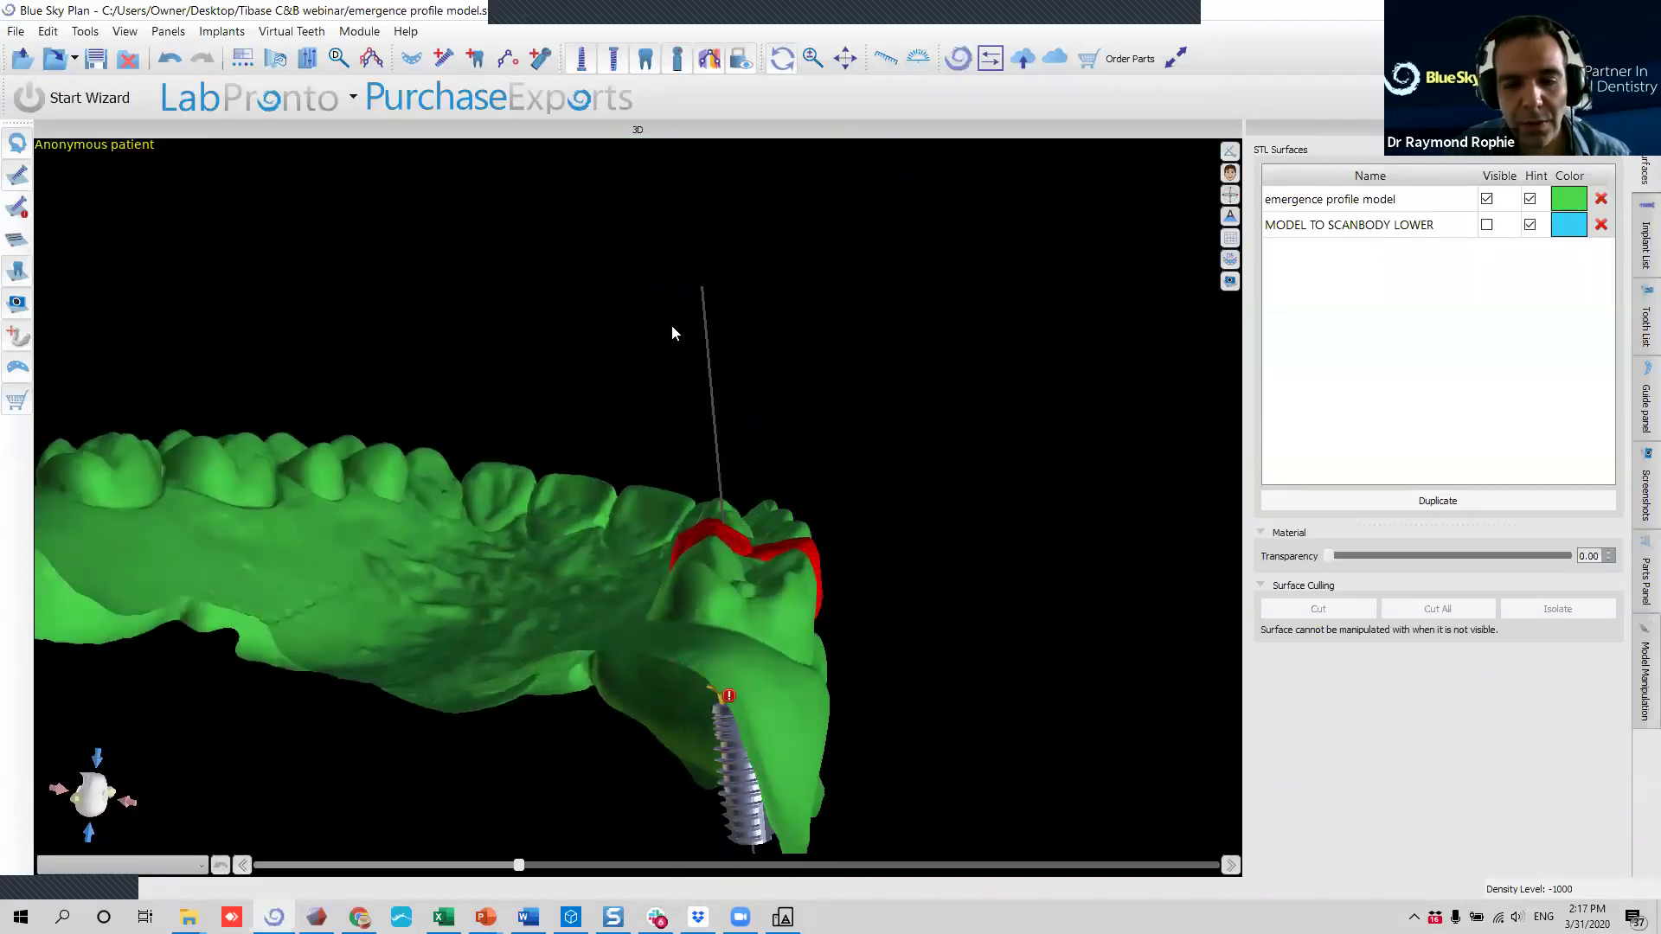
click(680, 547)
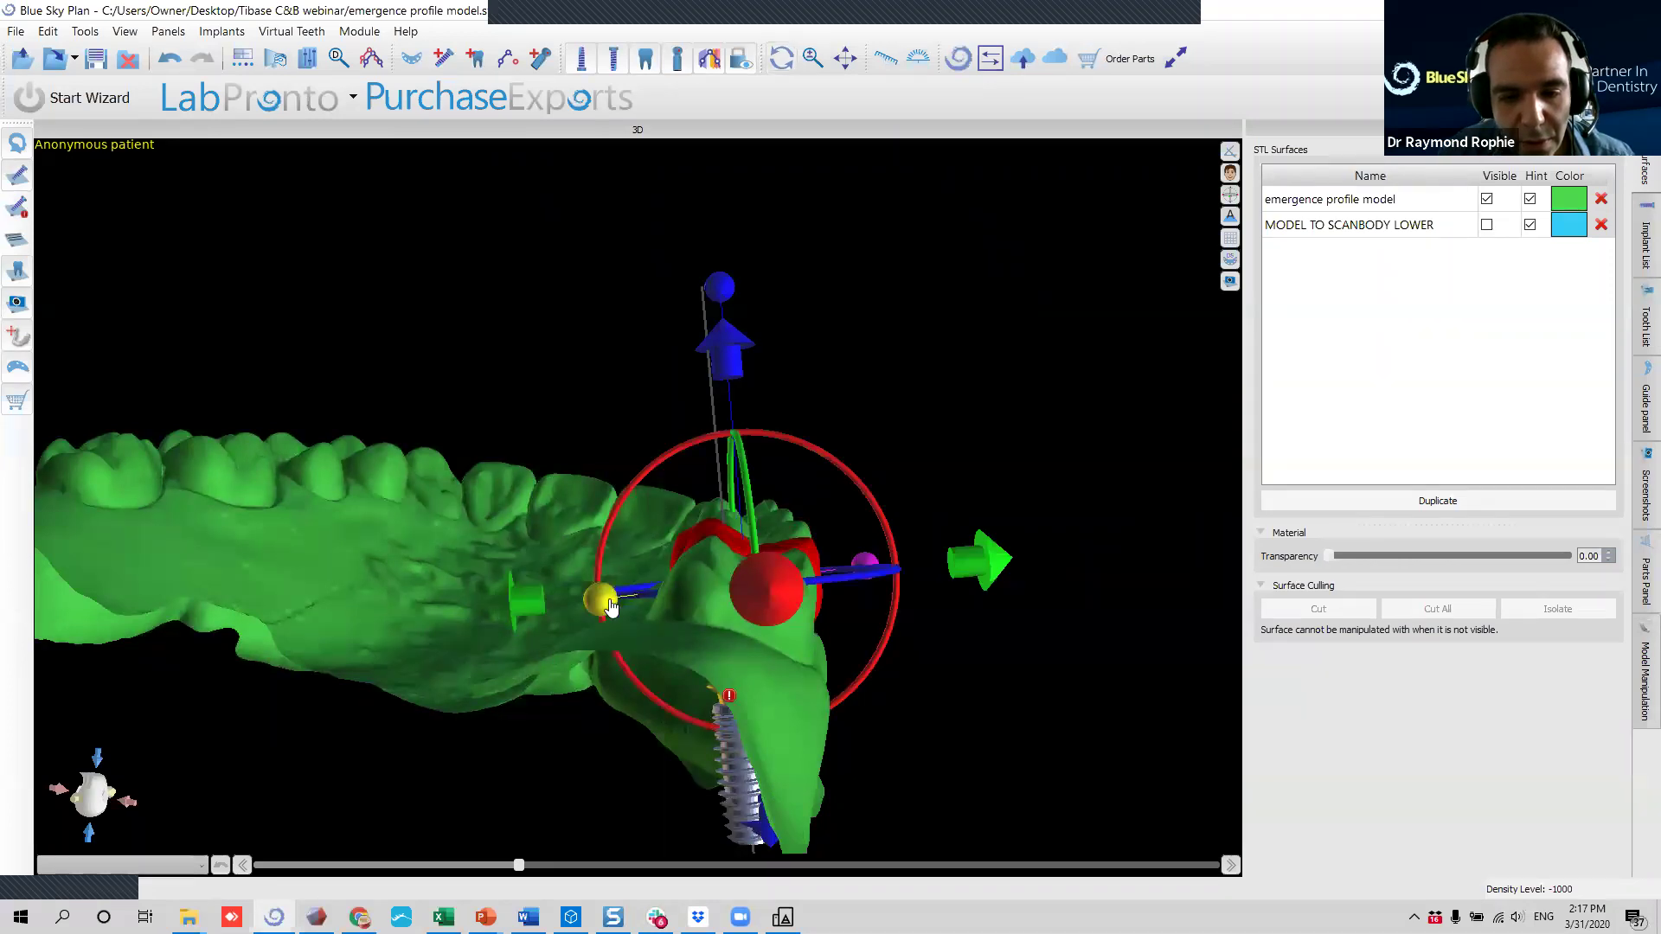
drag(1002, 565, 998, 566)
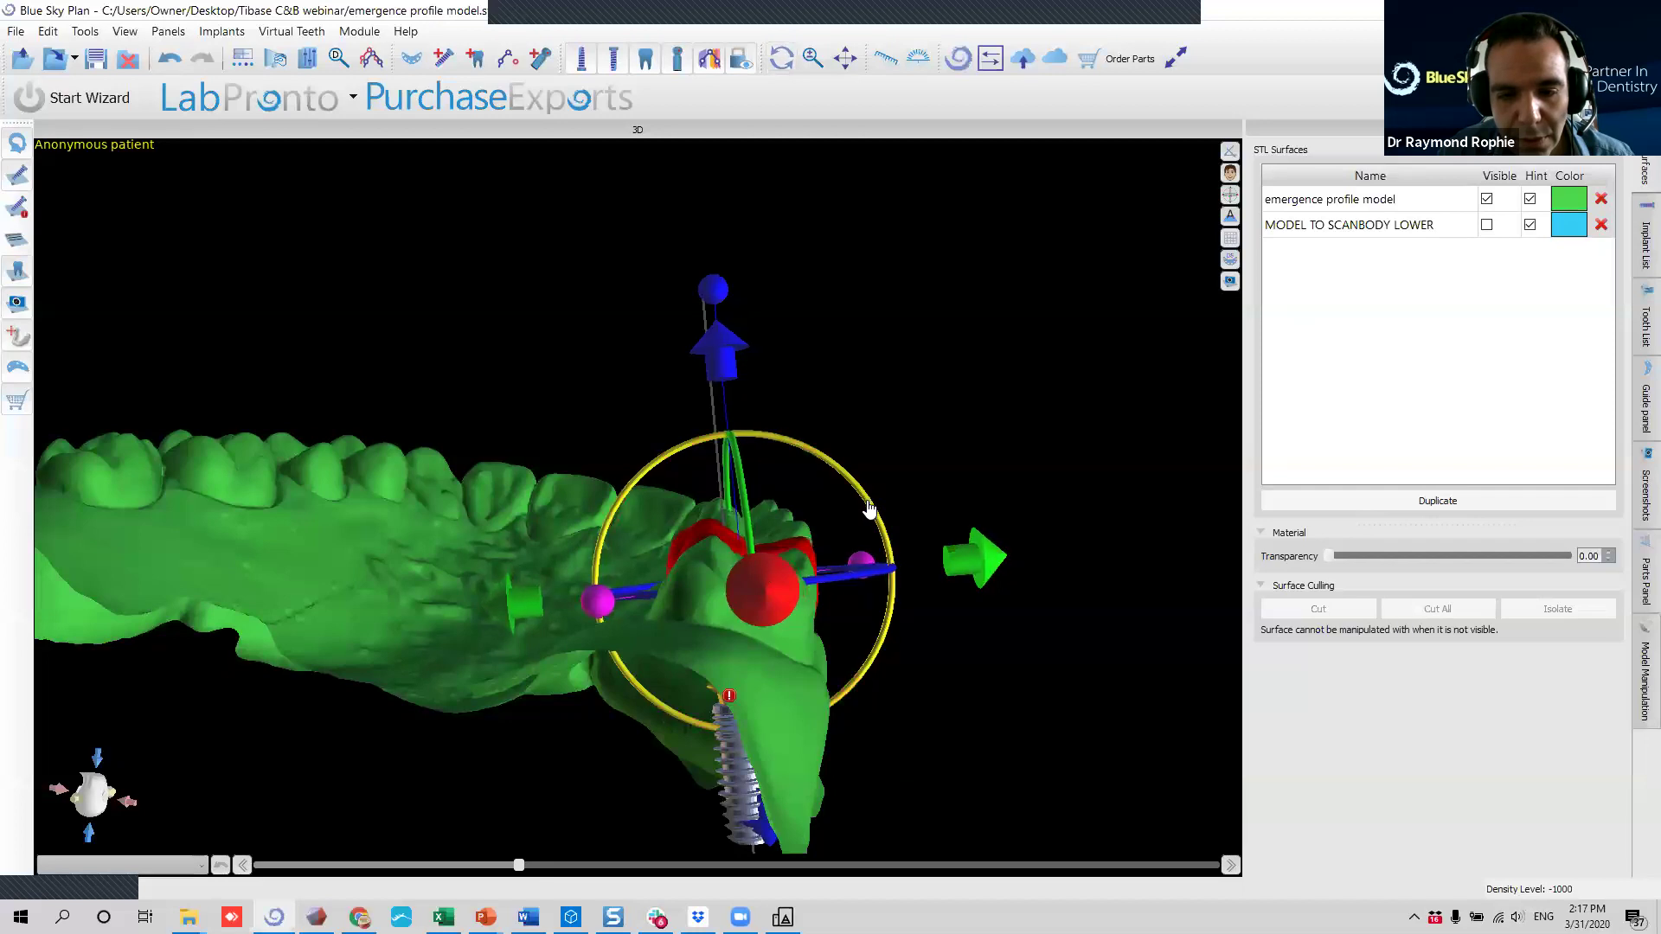
drag(964, 444, 768, 633)
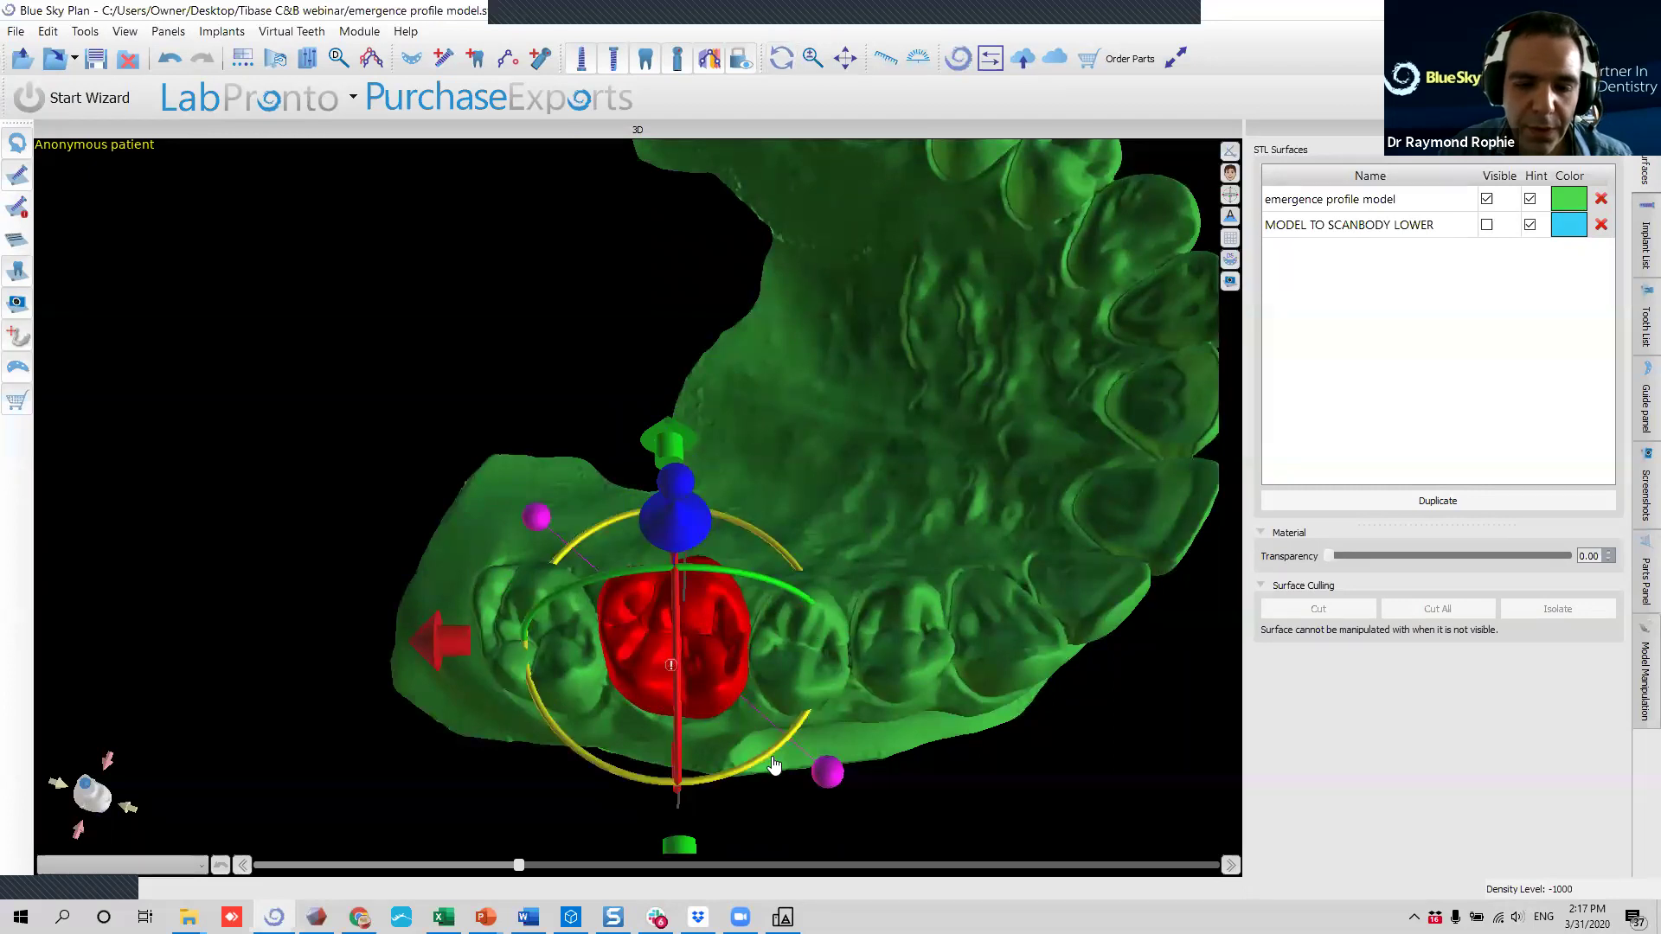
drag(749, 796, 452, 699)
drag(875, 375, 157, 417)
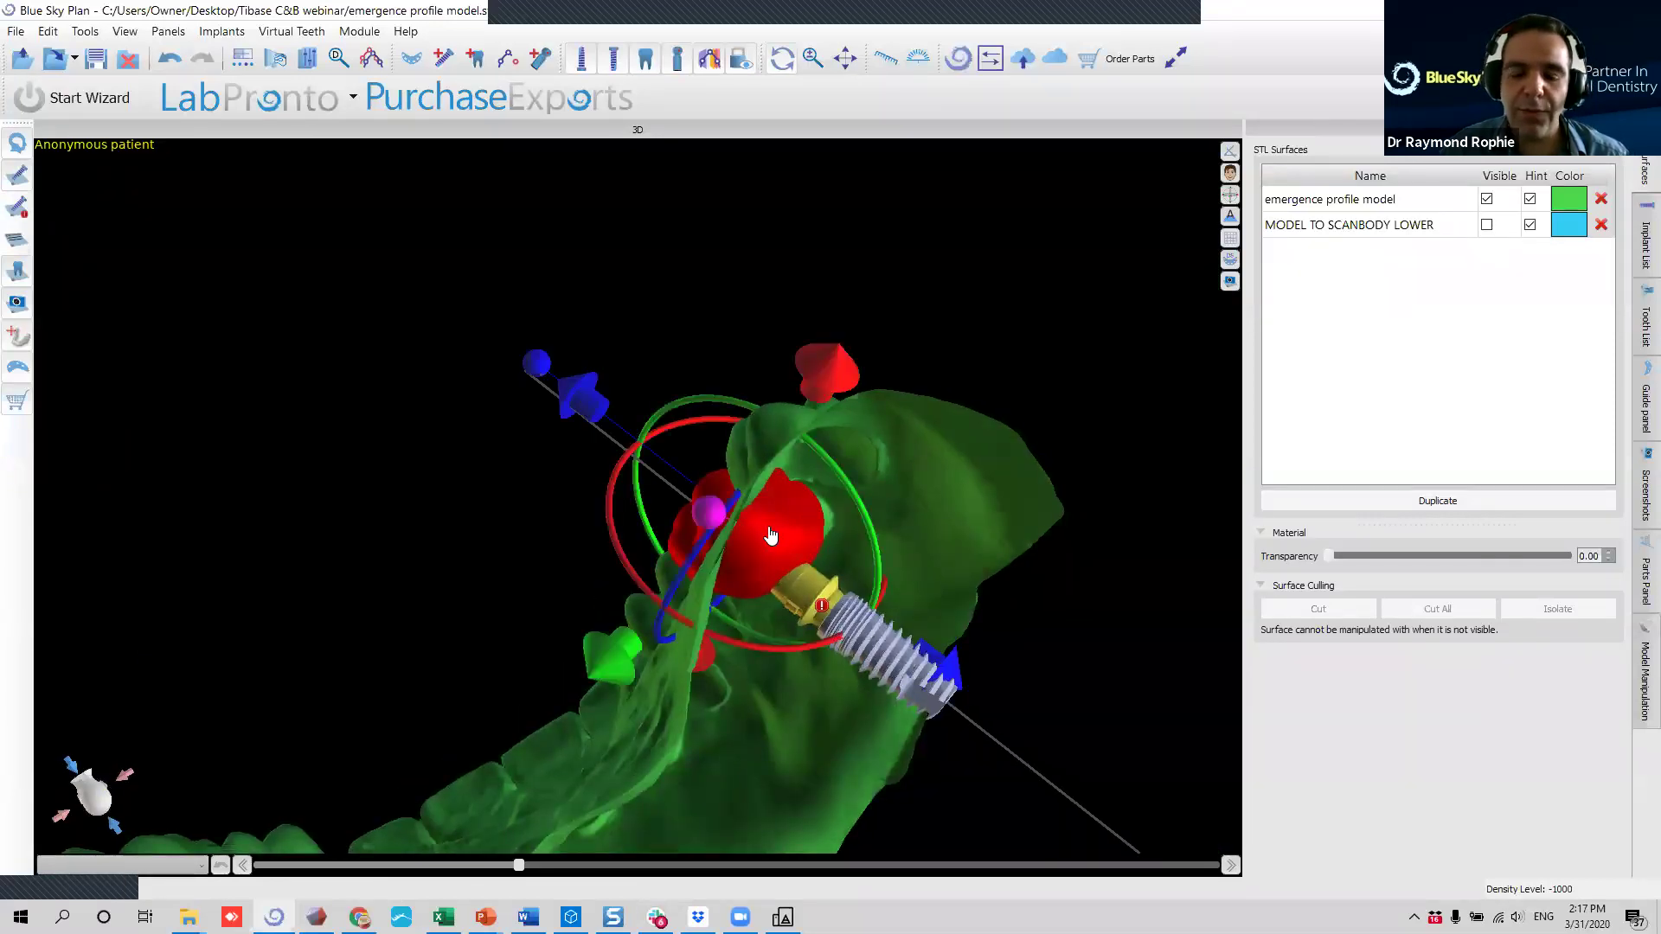
drag(308, 445, 1081, 450)
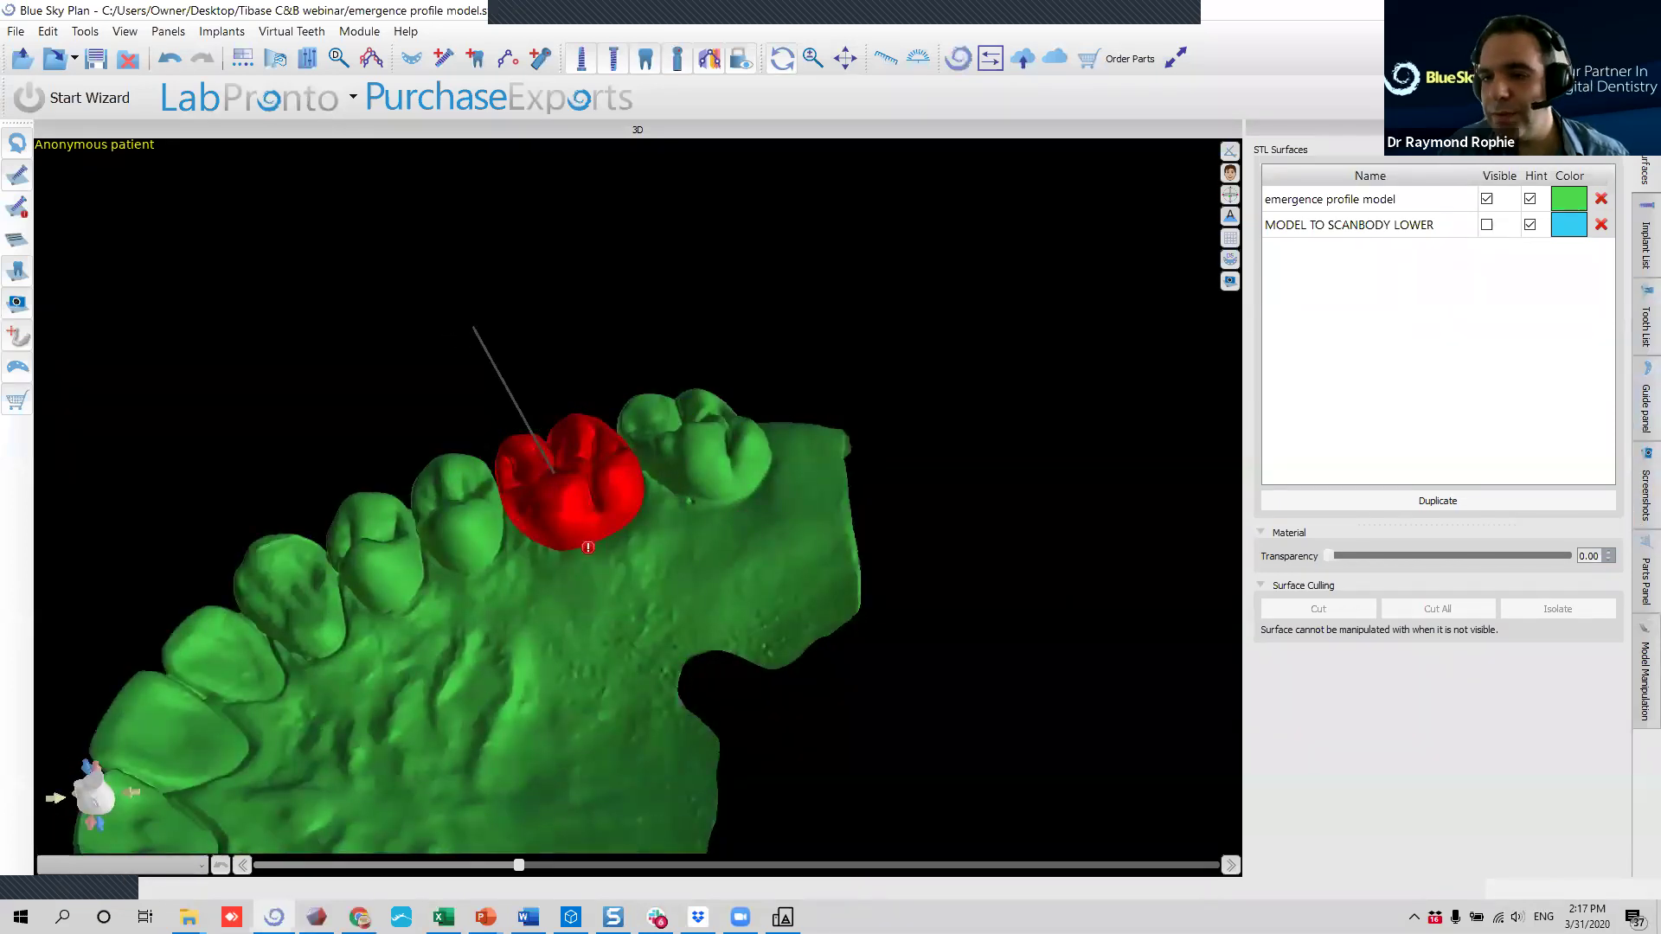
Set the drill kit in the implant list to Blue Sky Bio Fully Guided Surgical Kit.
click(1646, 245)
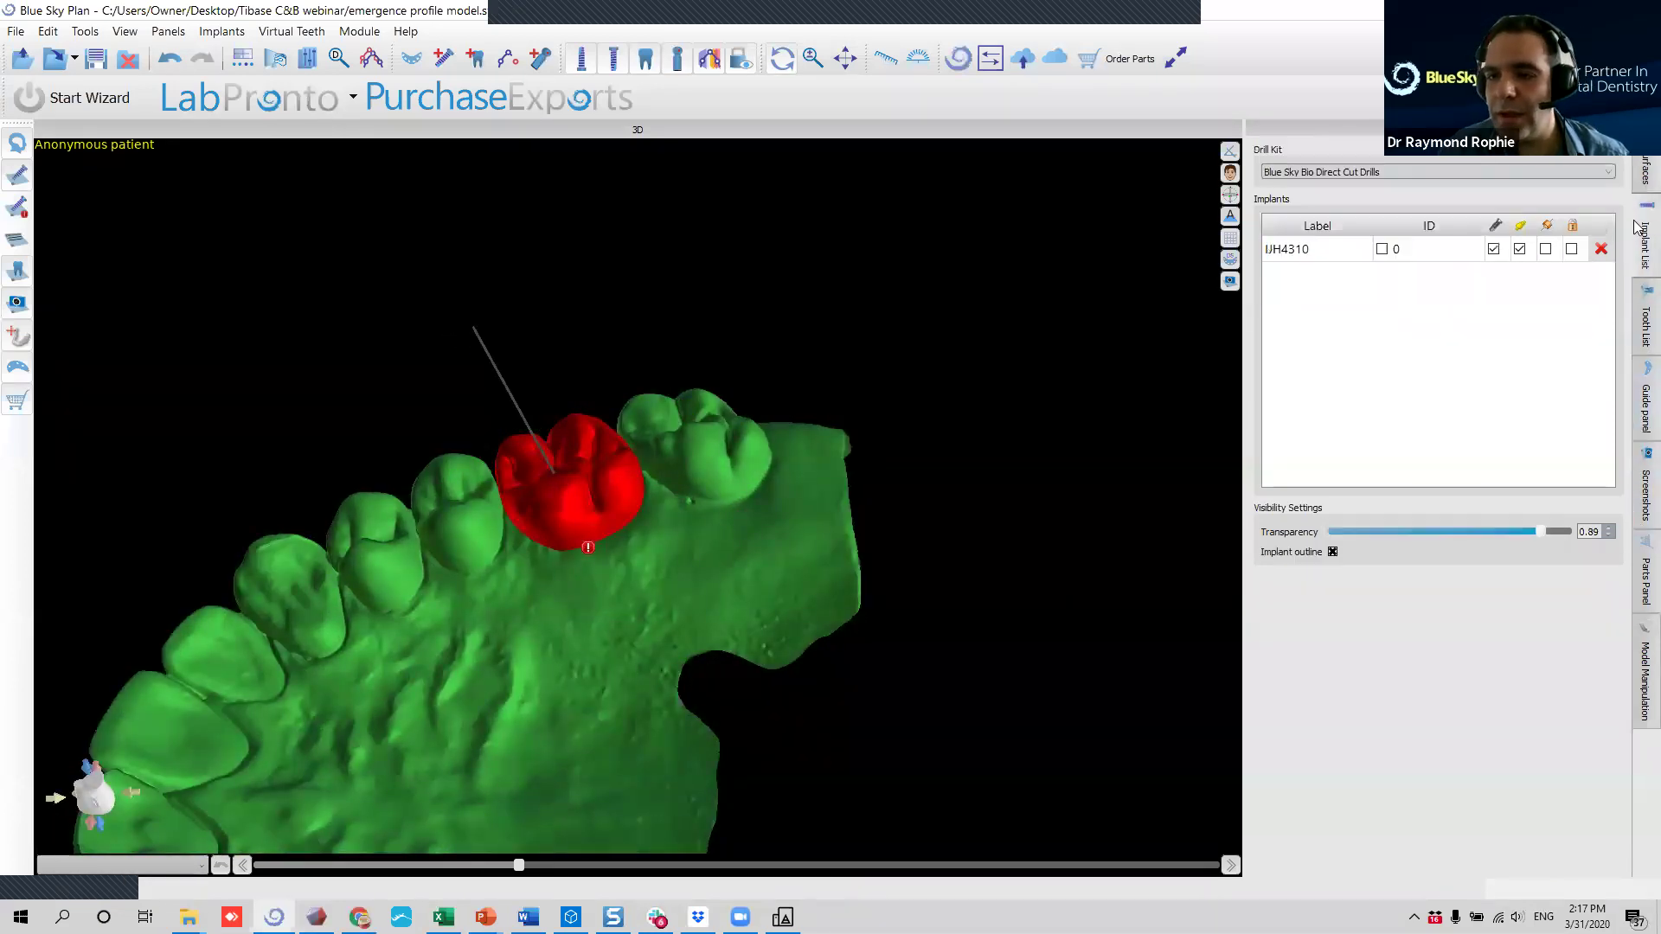
click(1442, 170)
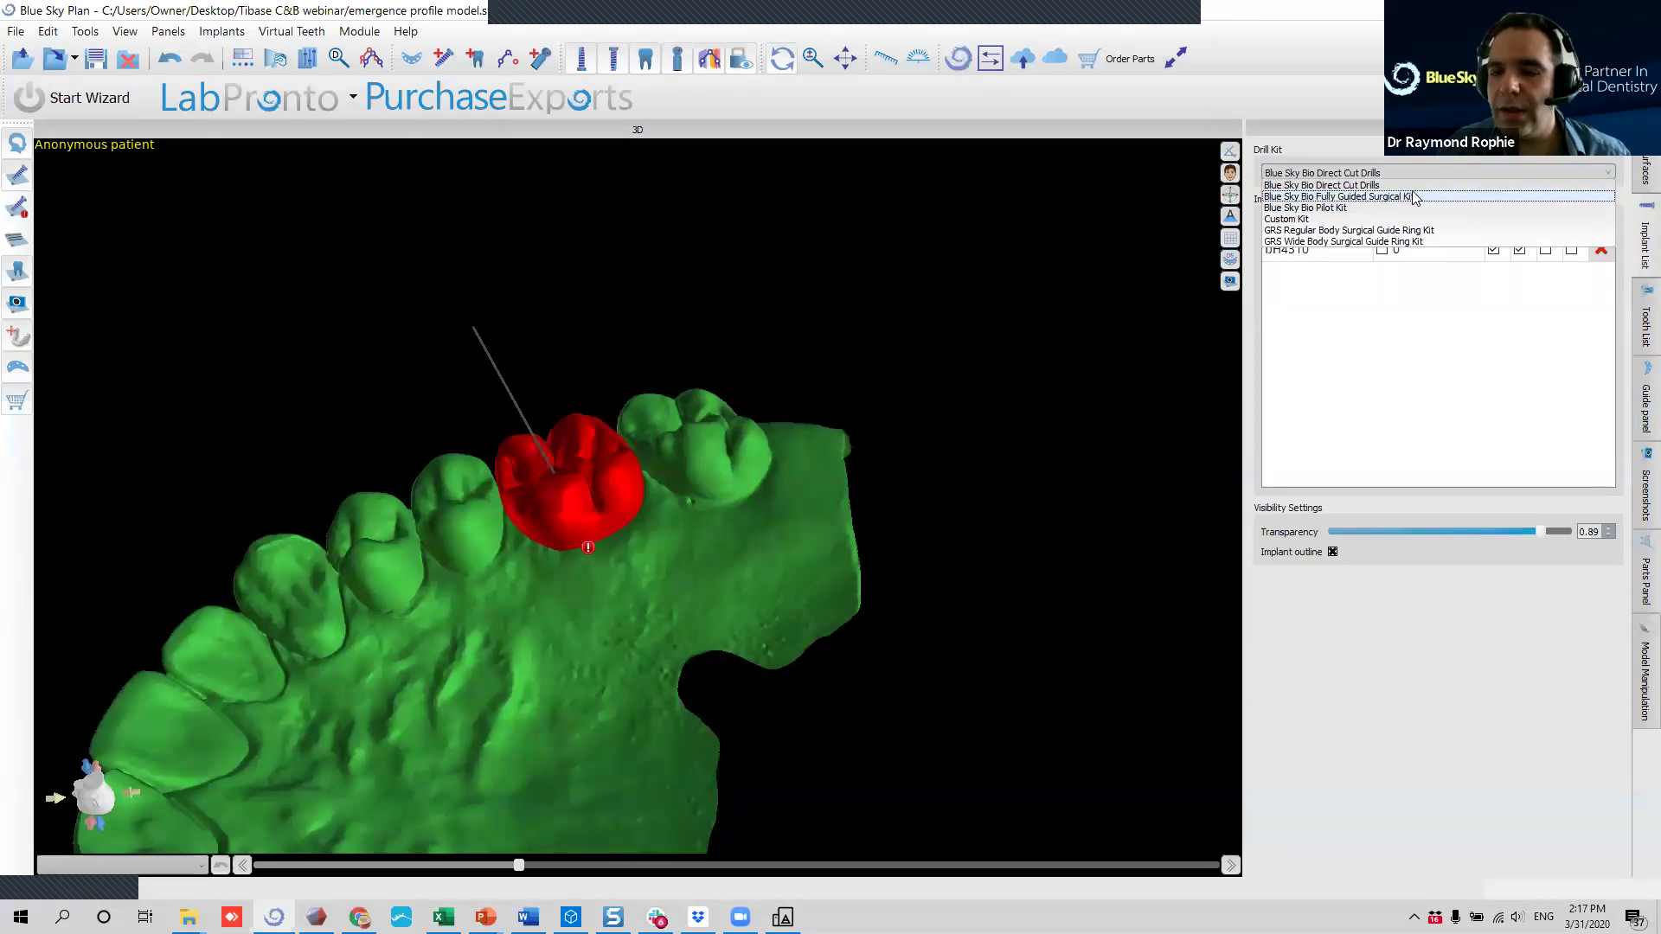
click(1461, 197)
Examine how the implant and Ti-base abutment sit beneath the crown and within the ridge from several sides.
click(548, 499)
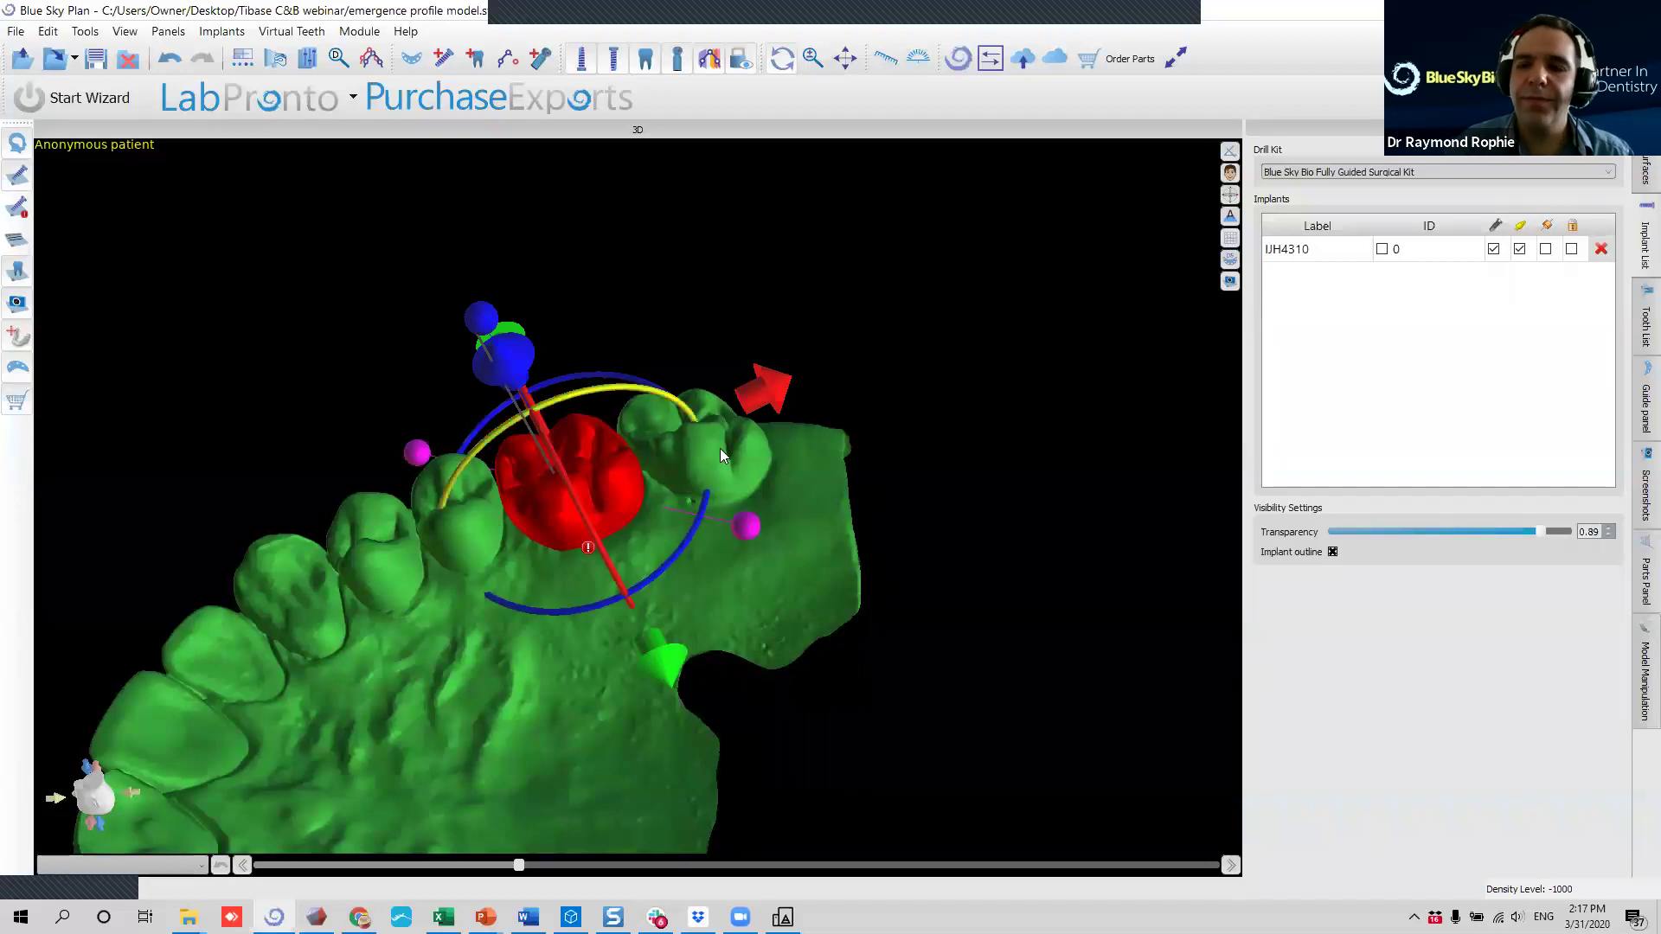
click(898, 381)
drag(898, 642, 307, 444)
mouse_move(783, 556)
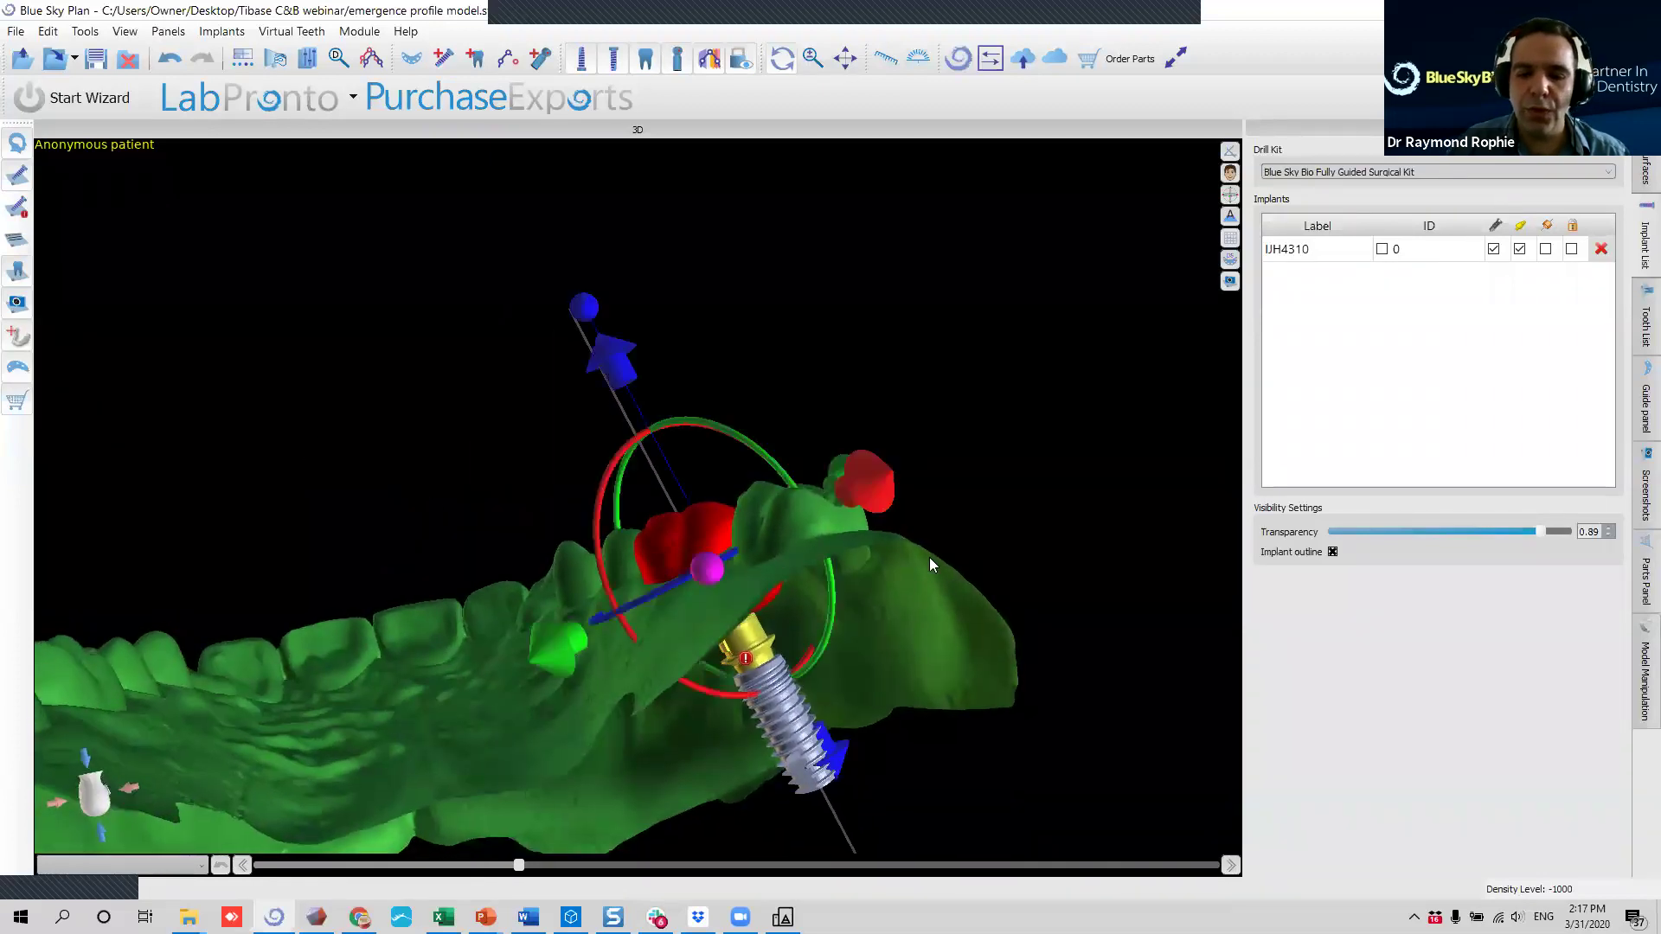
middle_drag(929, 557, 784, 385)
scroll(649, 531, up, 4)
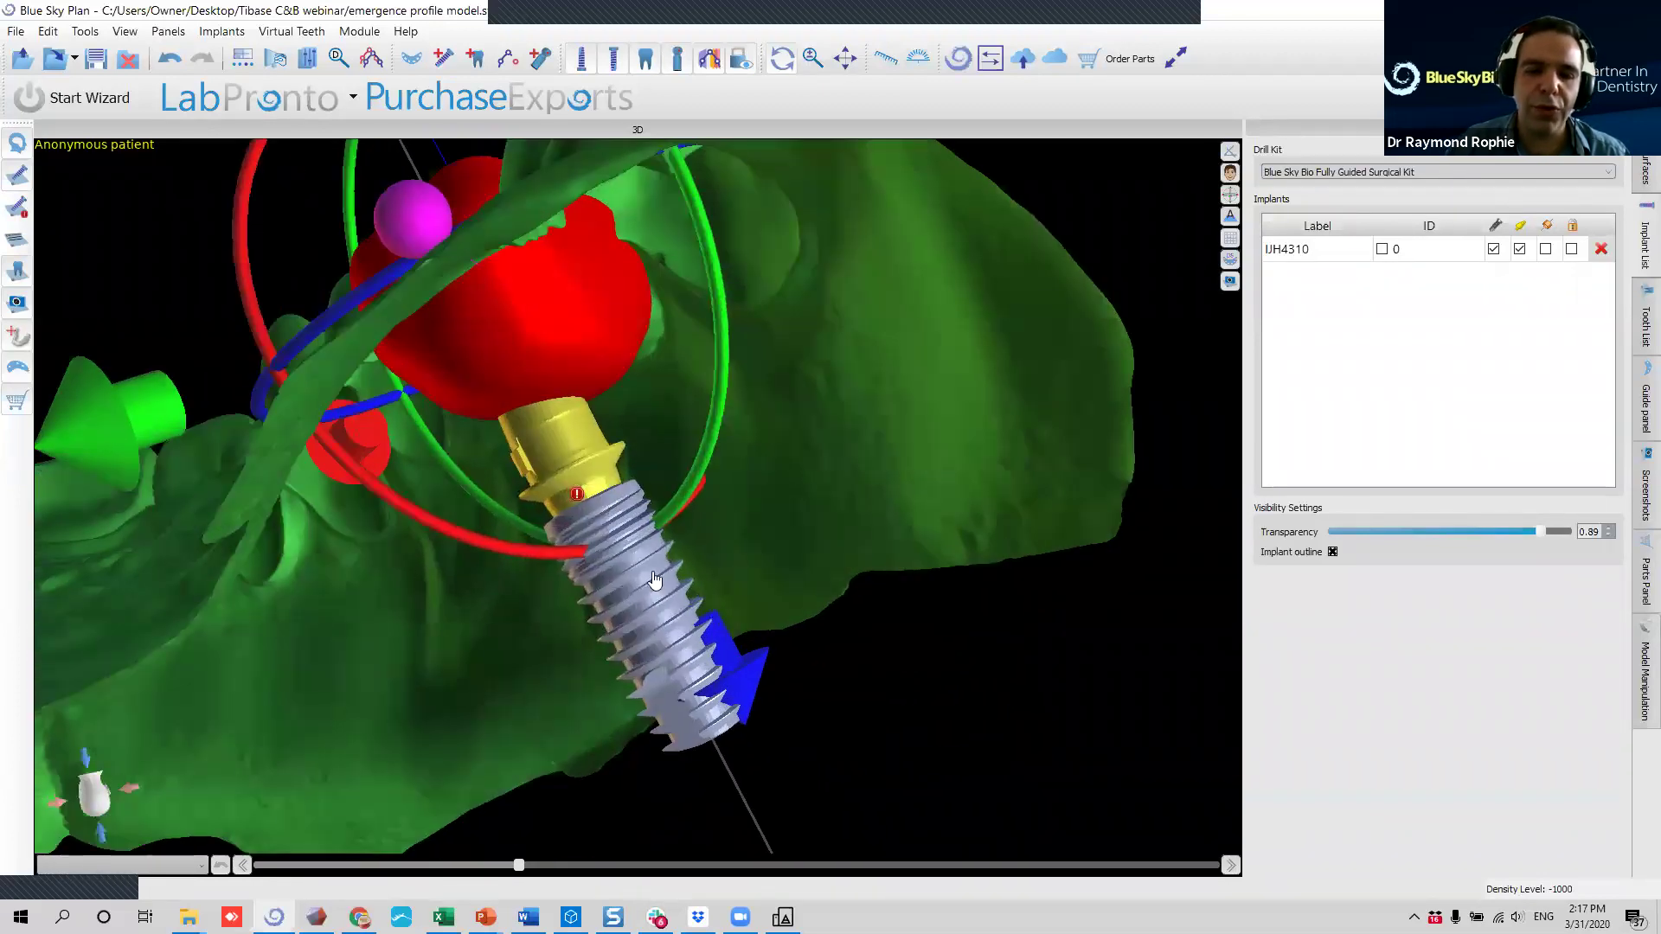
click(714, 673)
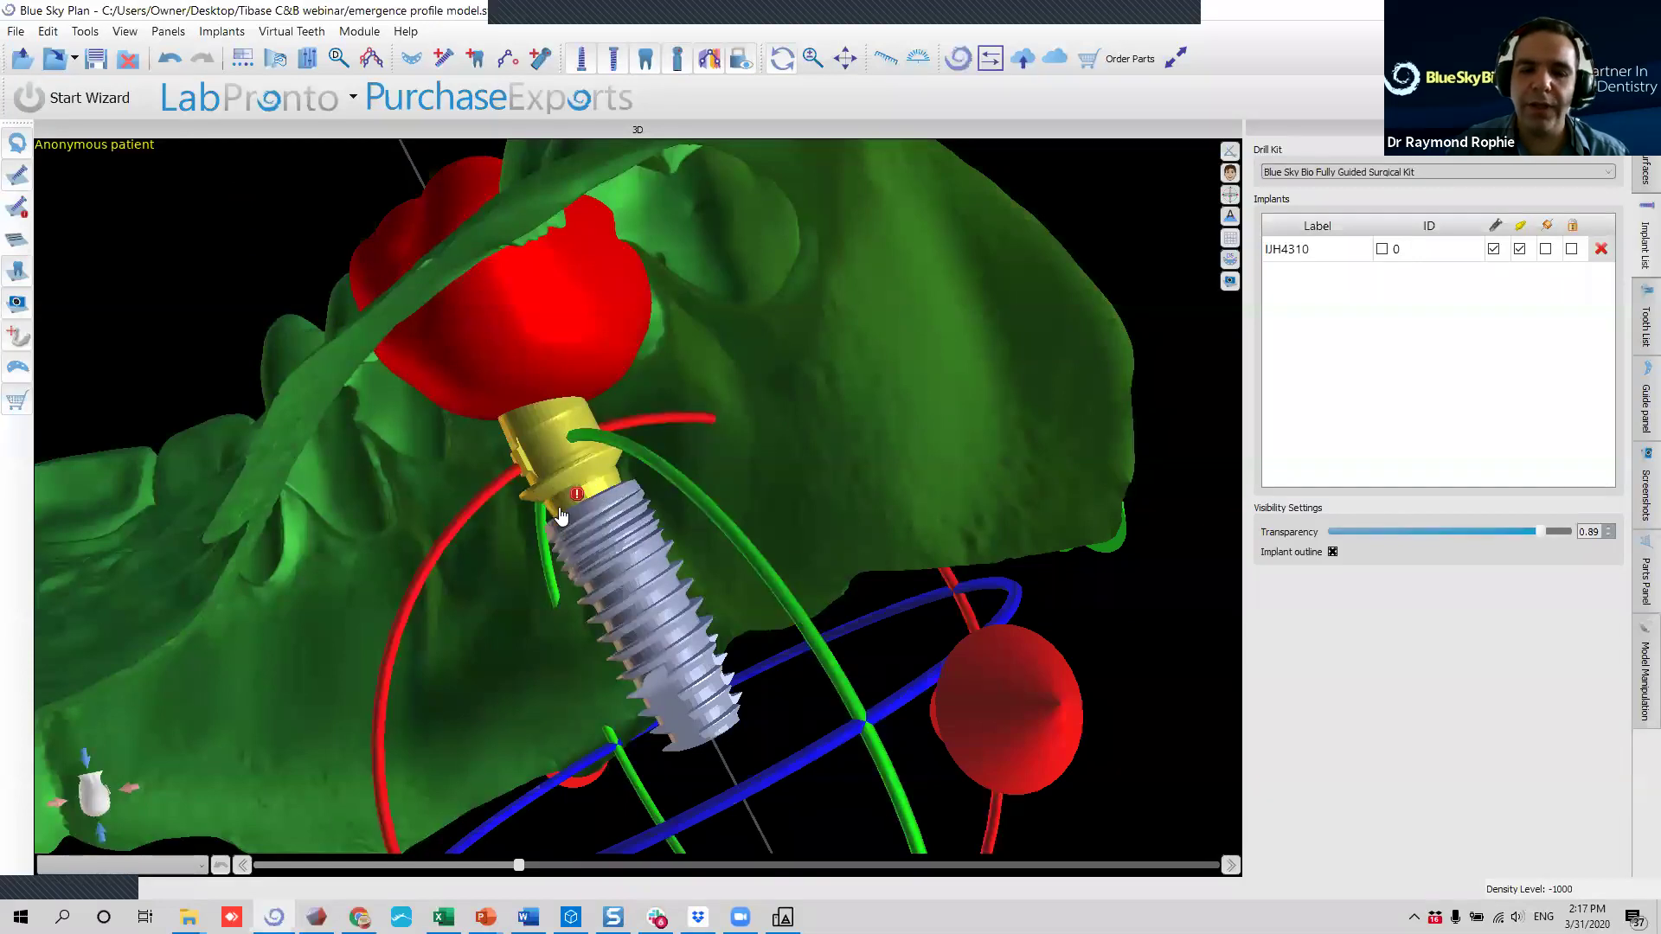
drag(294, 520, 435, 429)
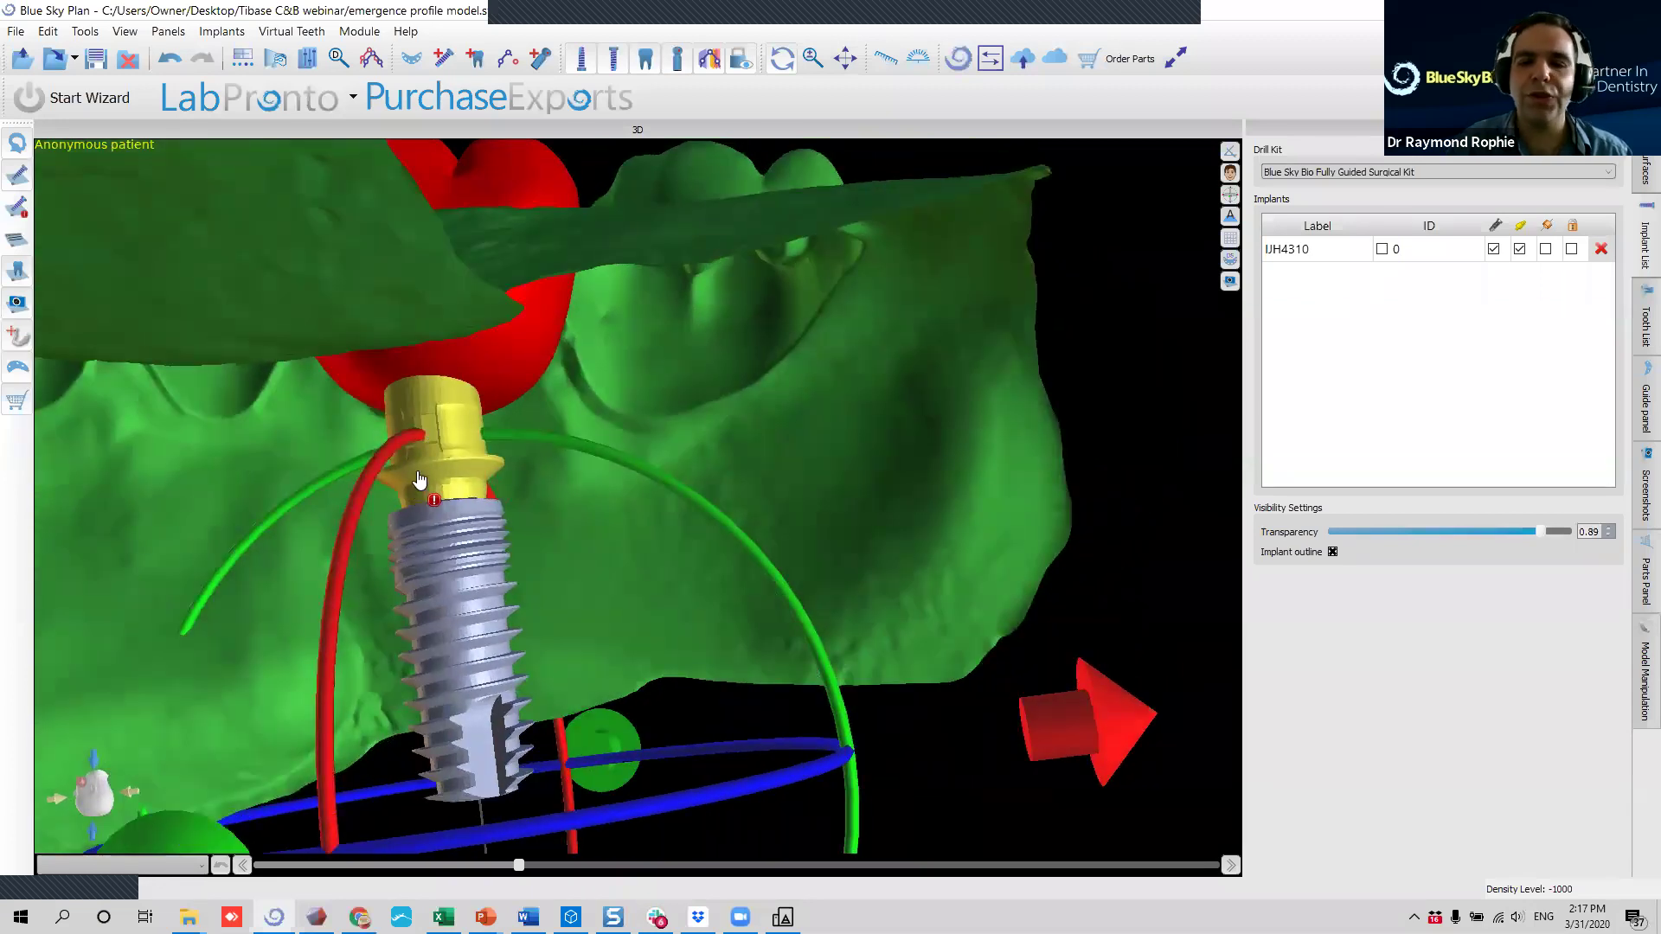
scroll(641, 375, down, 3)
drag(678, 323, 709, 711)
drag(872, 273, 877, 279)
drag(756, 378, 254, 351)
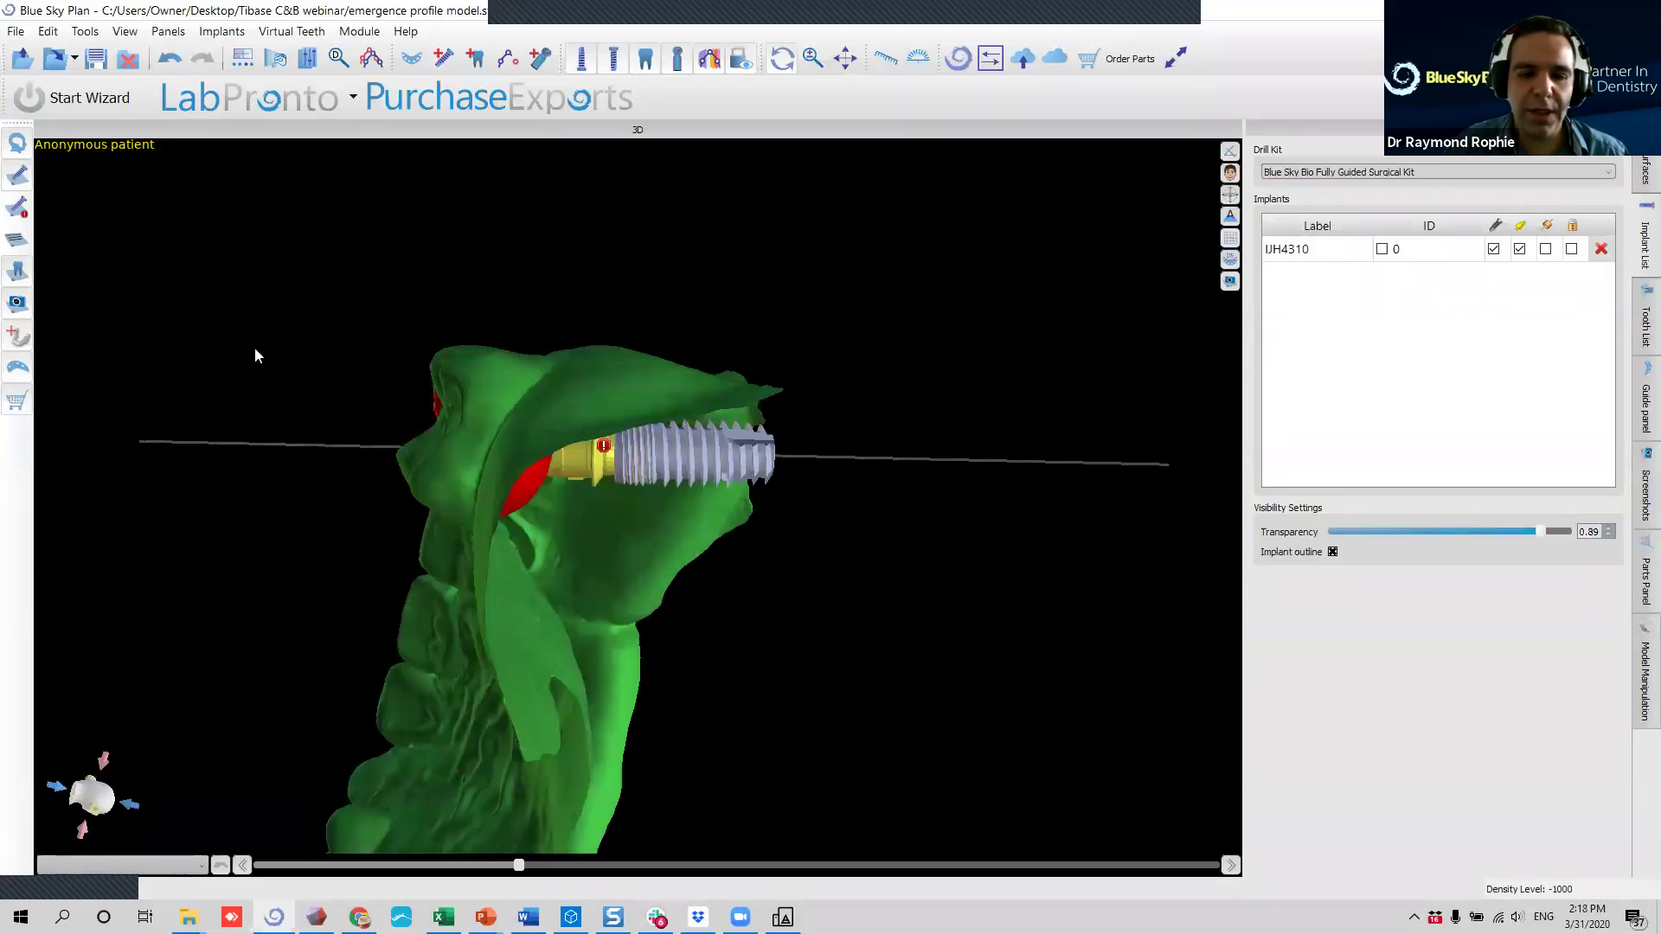
Tilt the implant slightly in the buccolingual direction and shift it to refine its position in the ridge.
mouse_move(694, 474)
drag(681, 295, 701, 292)
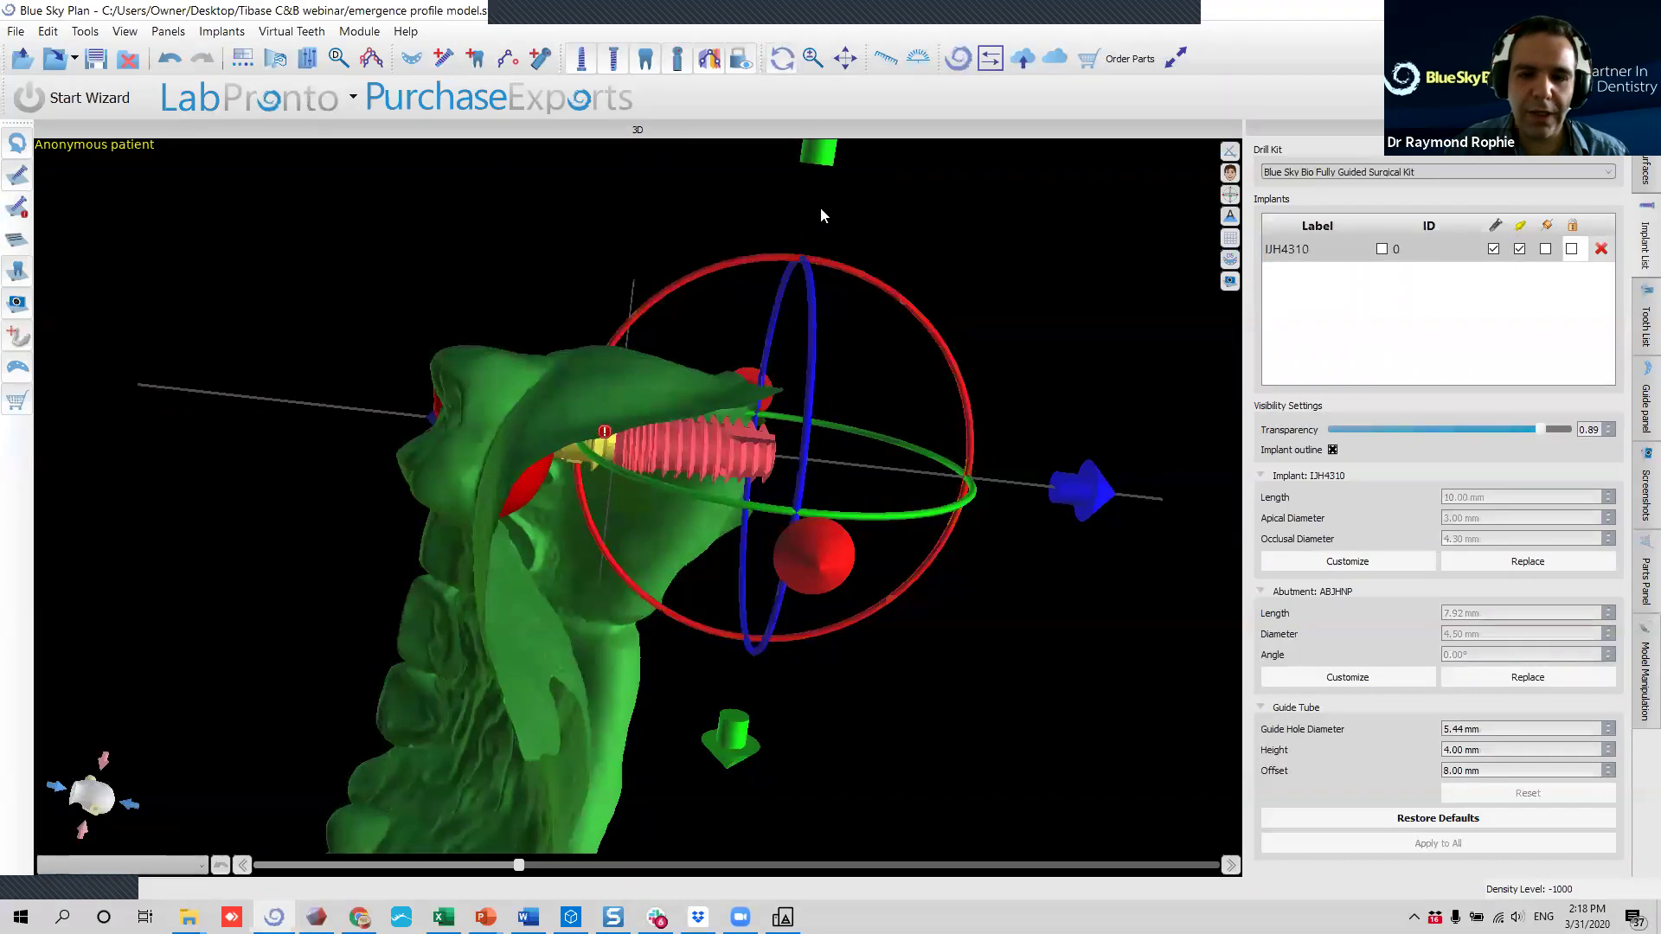
drag(818, 169, 818, 198)
drag(716, 301, 729, 297)
drag(57, 513, 267, 428)
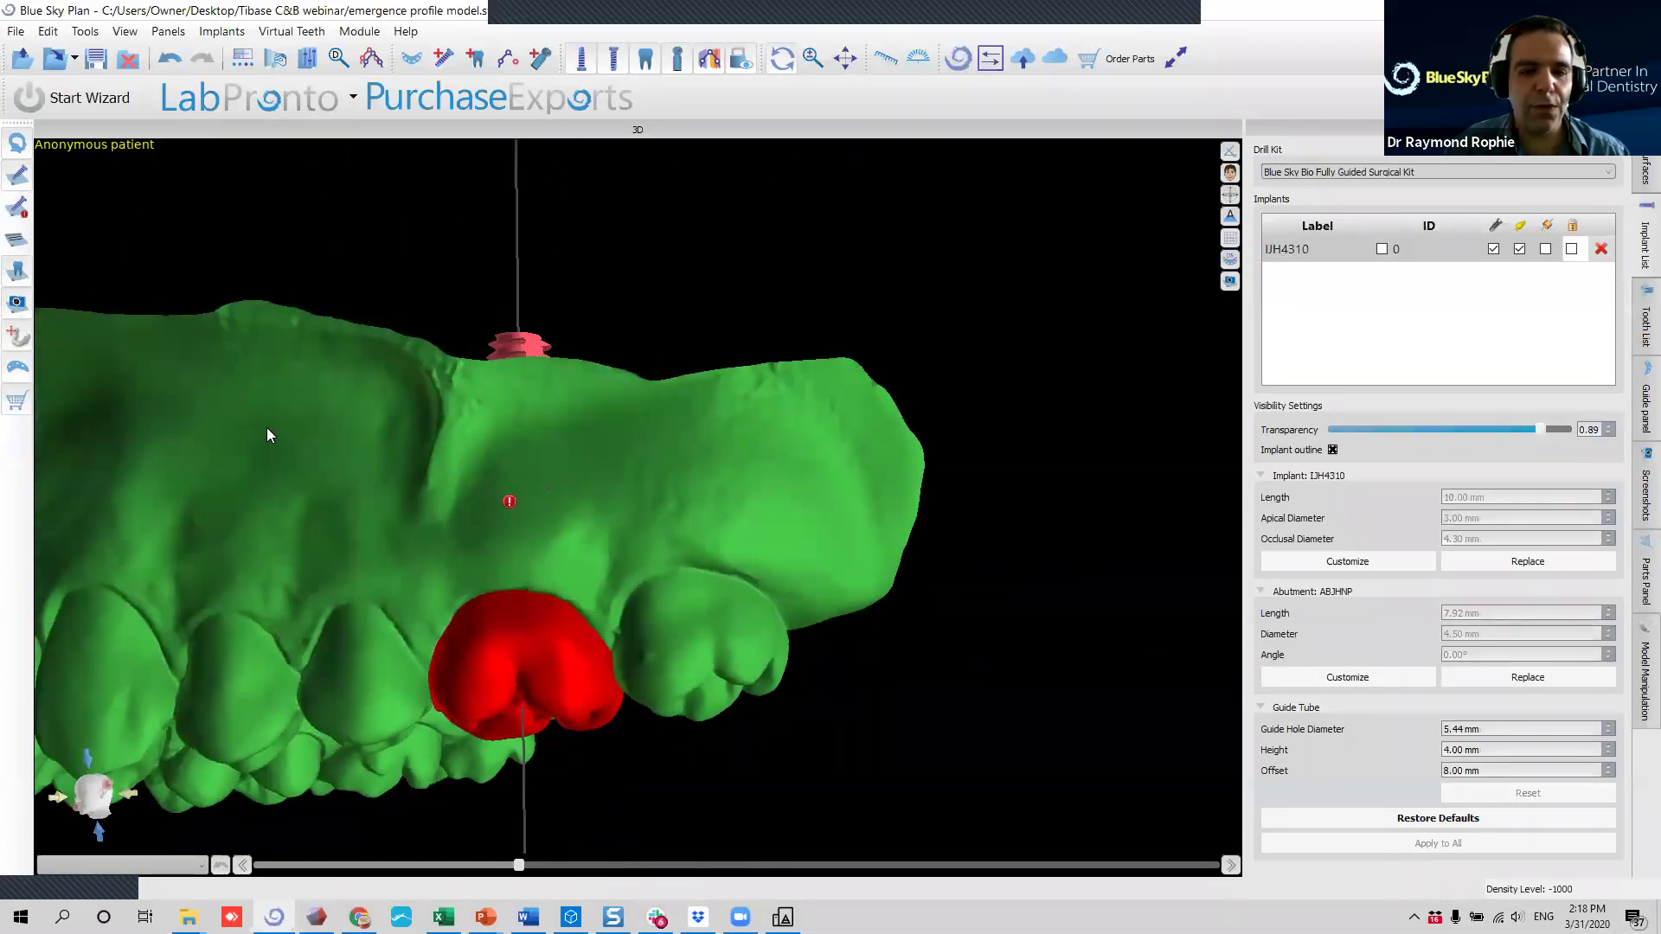
Adjust the implant's mesiodistal tilt and nudge it along its long axis.
drag(716, 320, 678, 308)
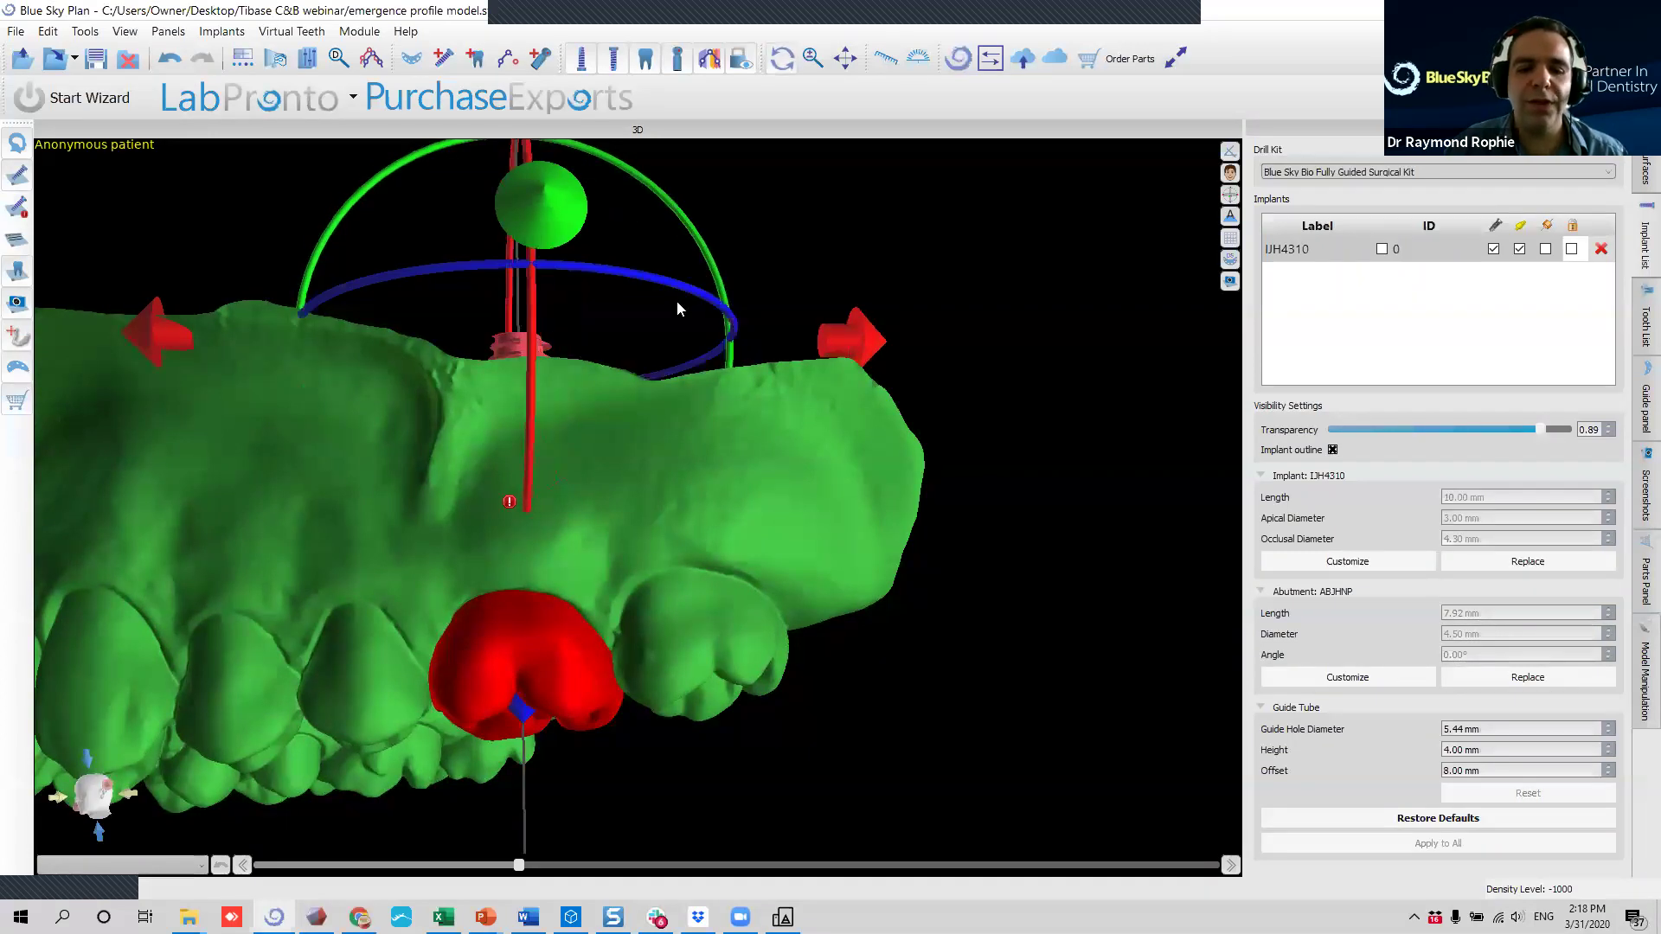
scroll(556, 188, down, 4)
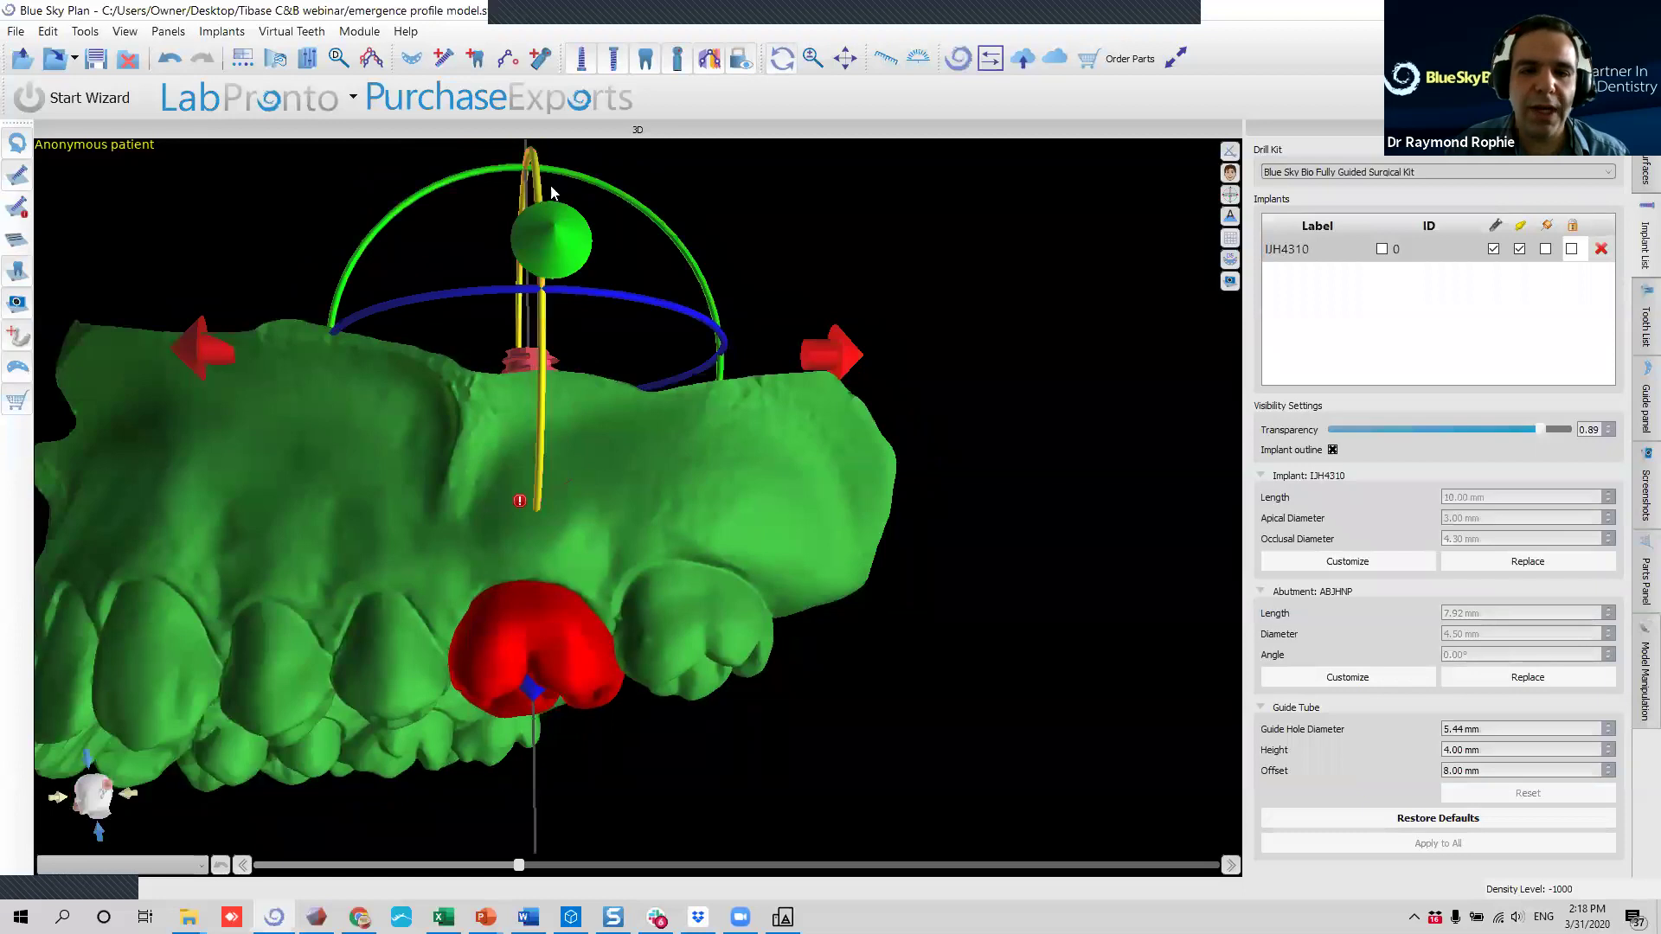
drag(541, 519, 559, 311)
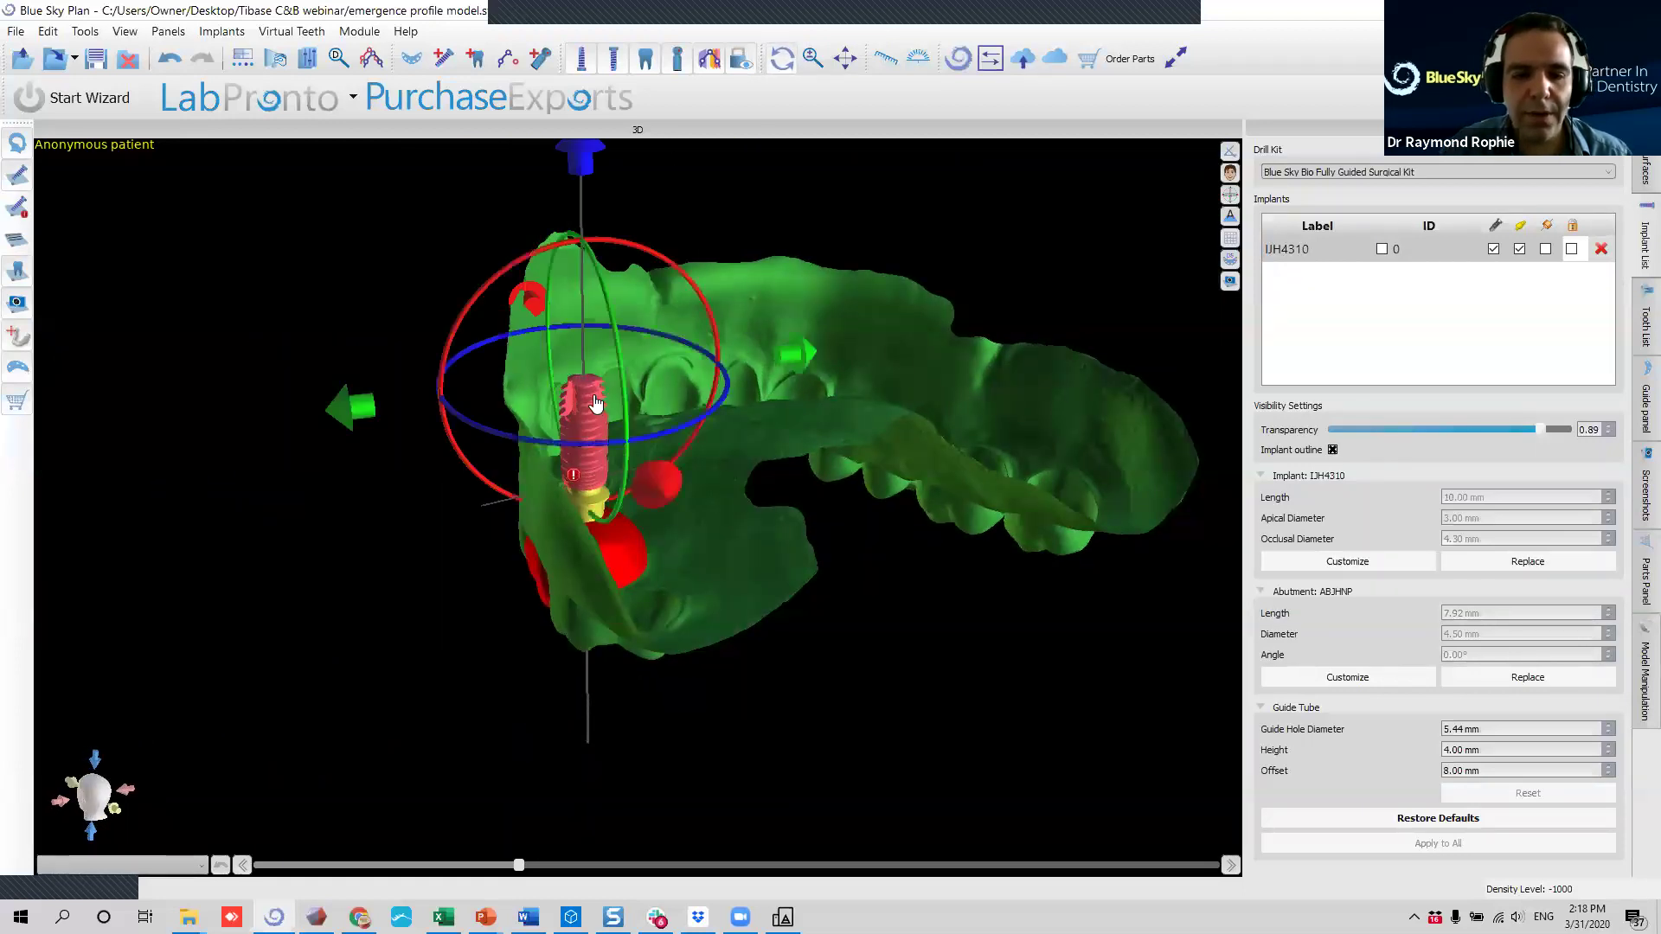
drag(581, 173, 581, 185)
drag(456, 295, 553, 207)
click(612, 432)
Turn on the implant's guide tube, hide the virtual crown, and check the tube over the molar site.
drag(258, 603, 1166, 435)
click(1185, 618)
click(1545, 250)
drag(929, 718, 785, 852)
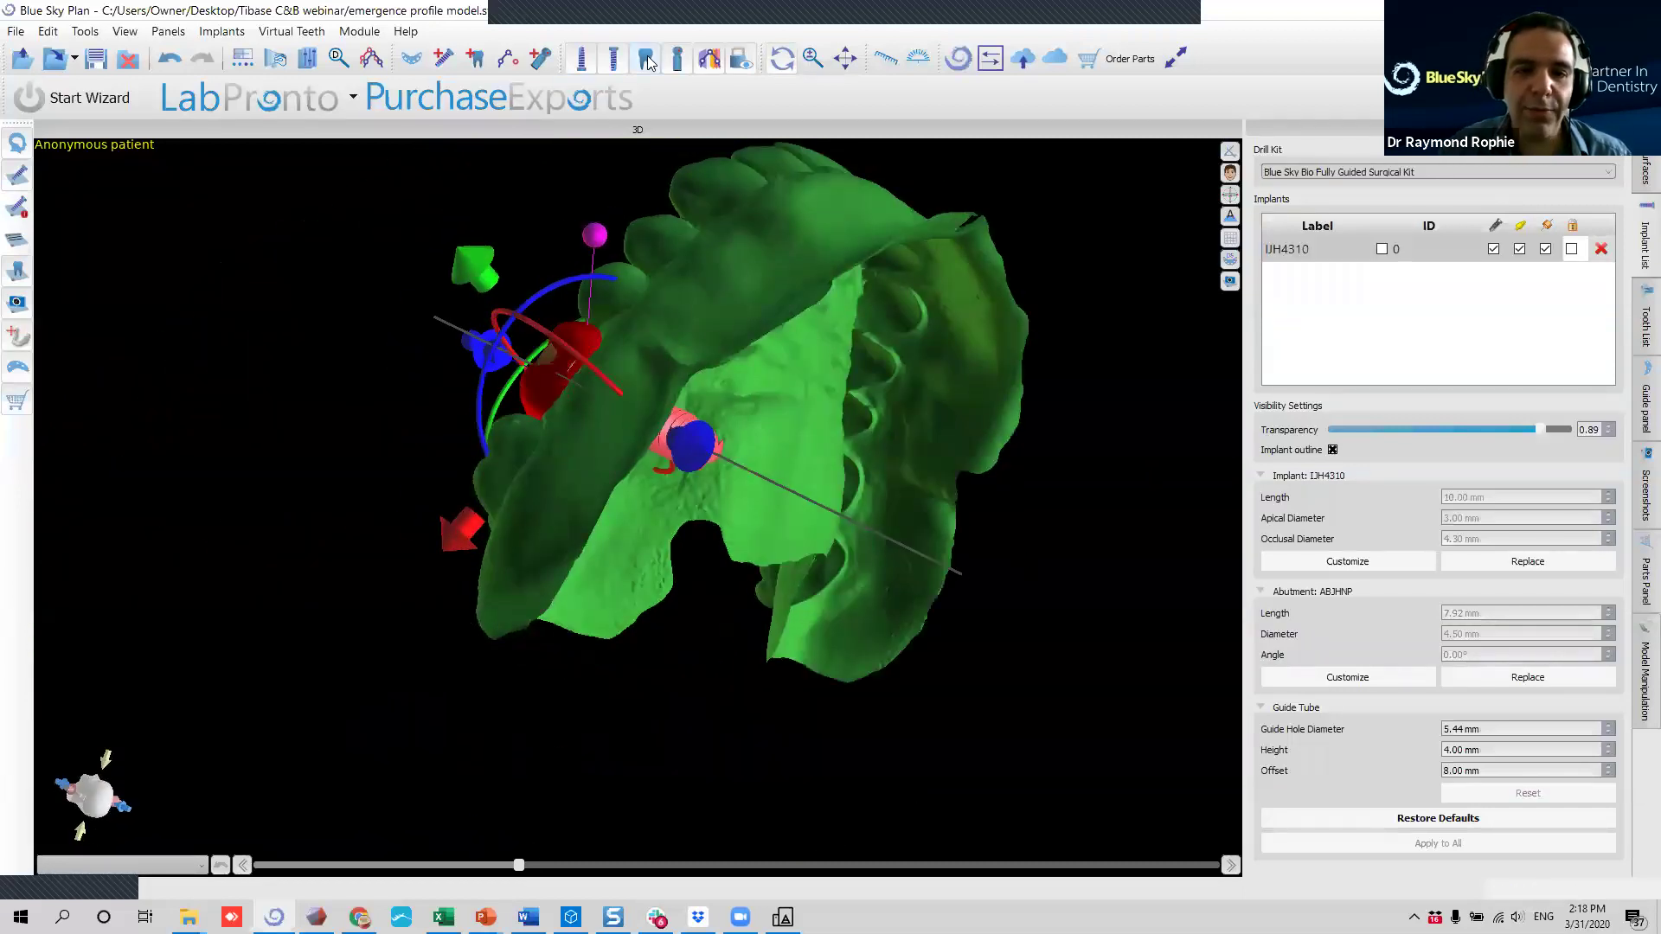
drag(817, 254, 970, 800)
scroll(910, 432, up, 4)
drag(910, 432, 584, 524)
click(584, 524)
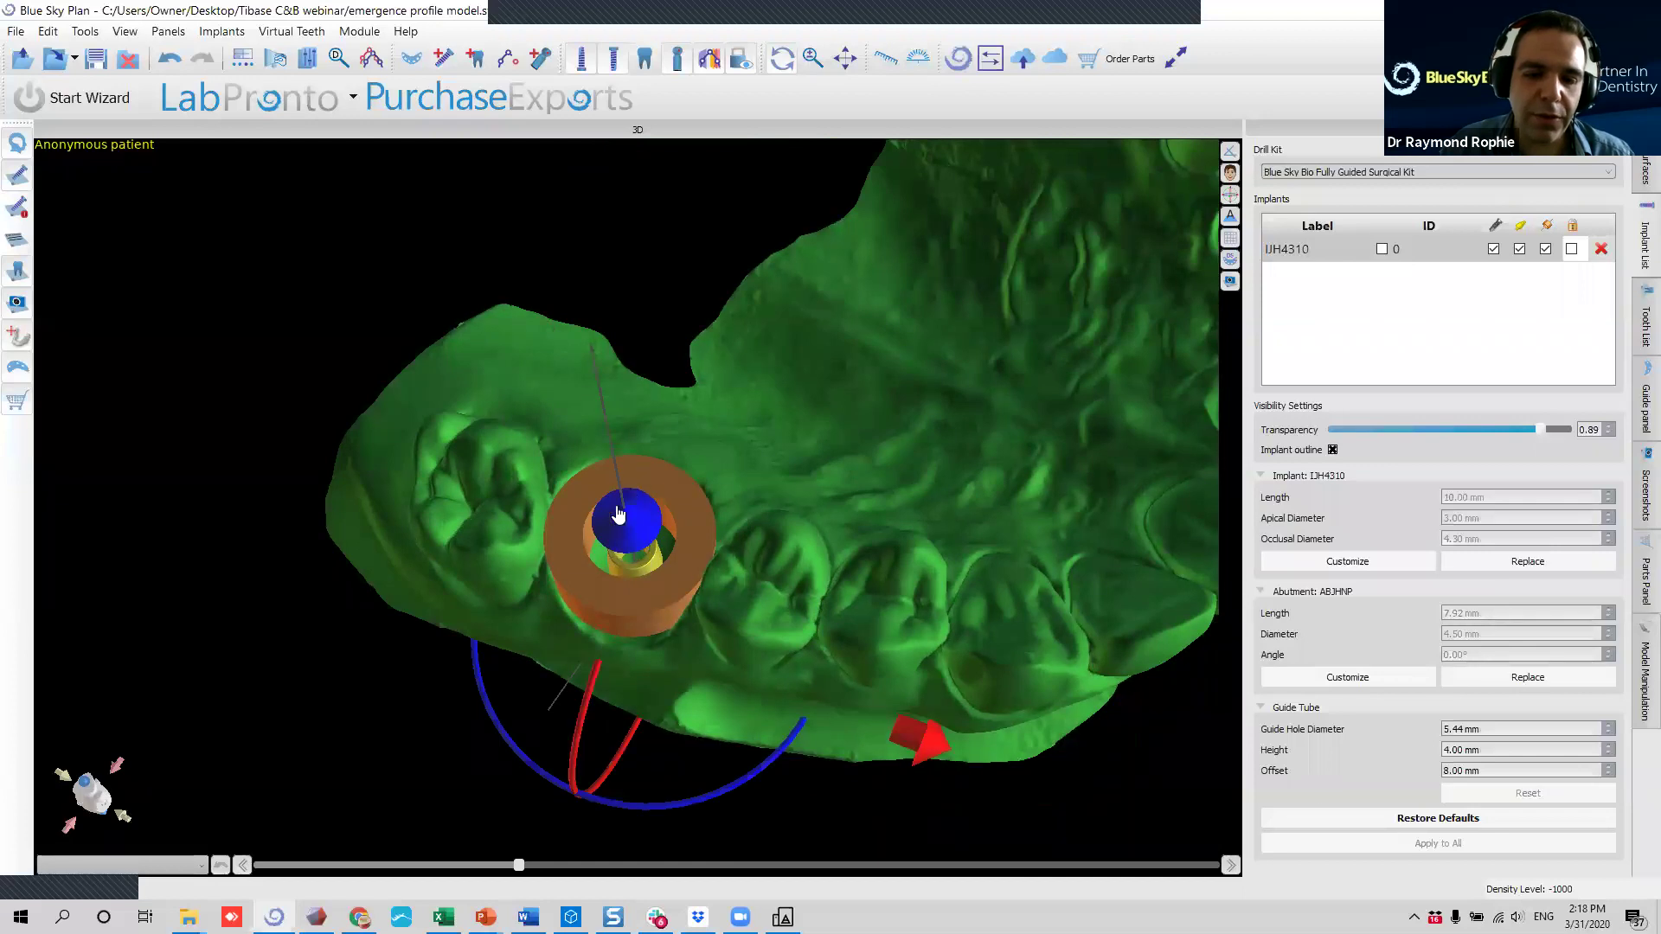
drag(821, 250, 877, 111)
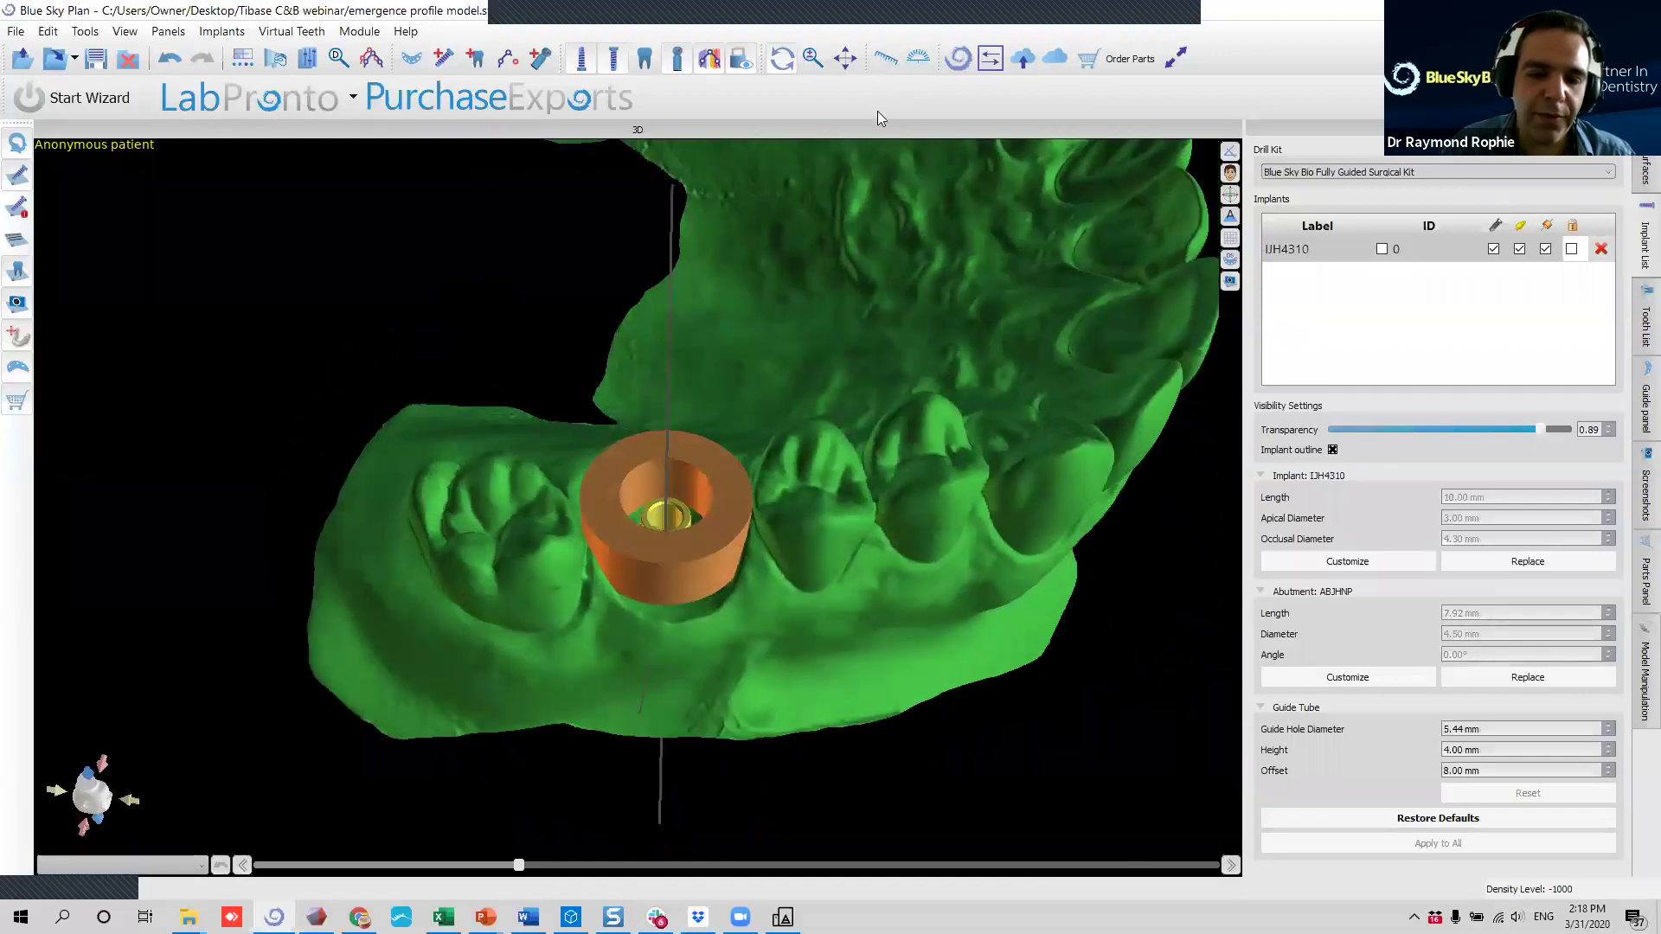
drag(908, 662, 917, 545)
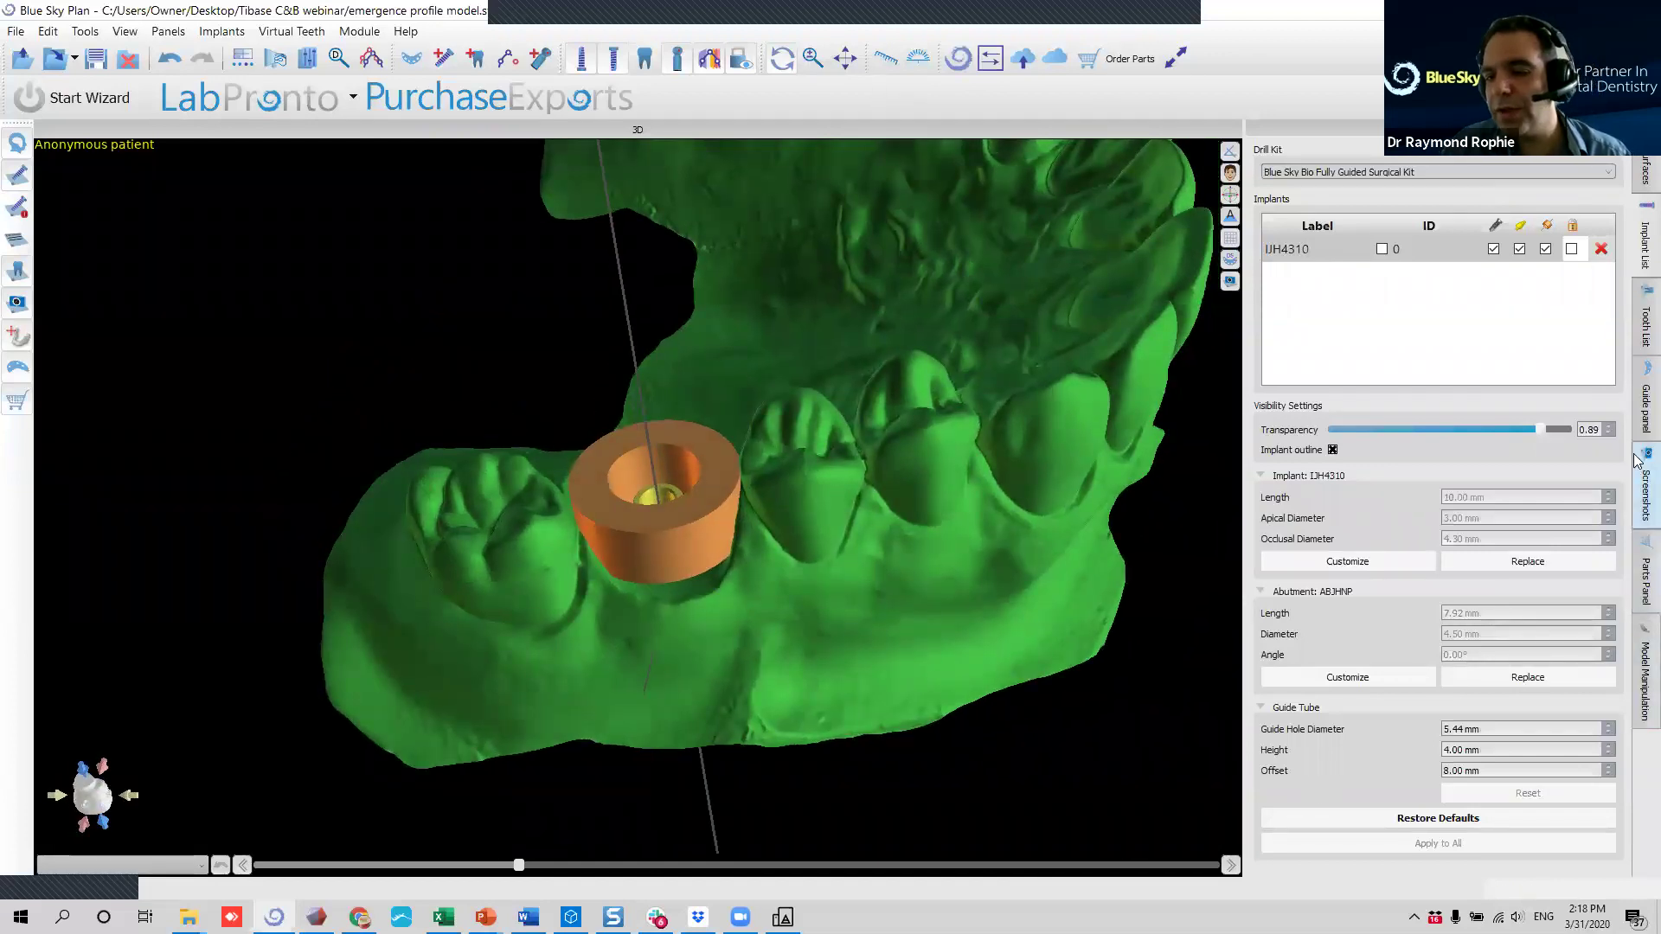
Draw the buccal part of the maxillary surgical guide curve on the emergence profile model, from the left molars around the front teeth.
click(1638, 400)
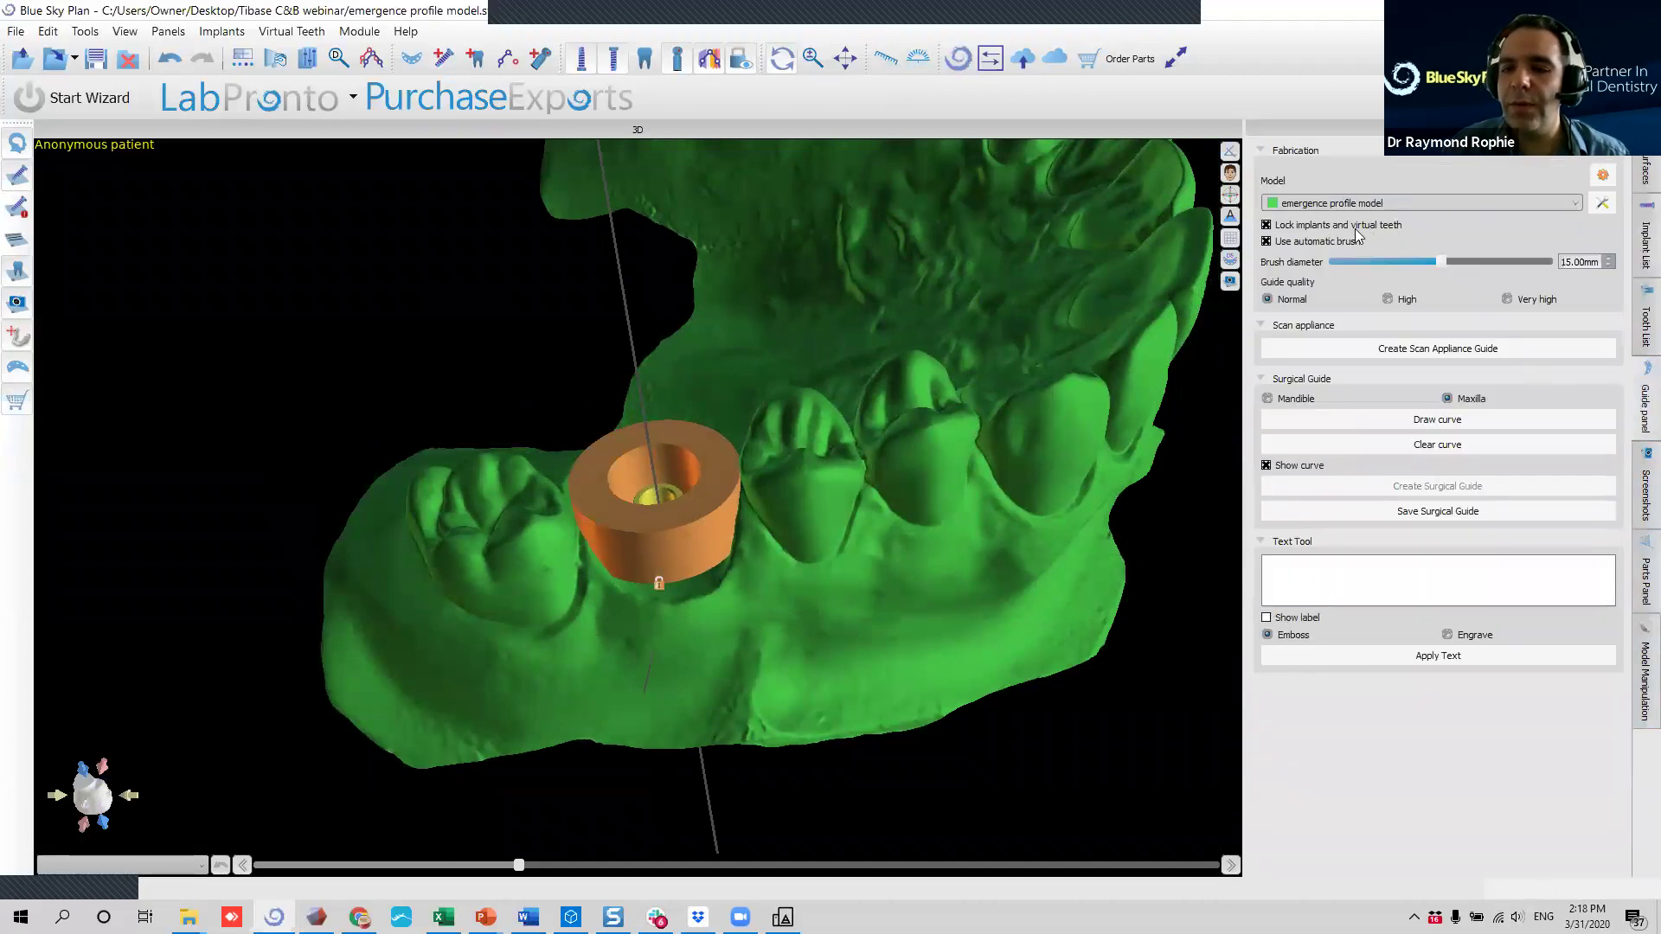
click(1362, 423)
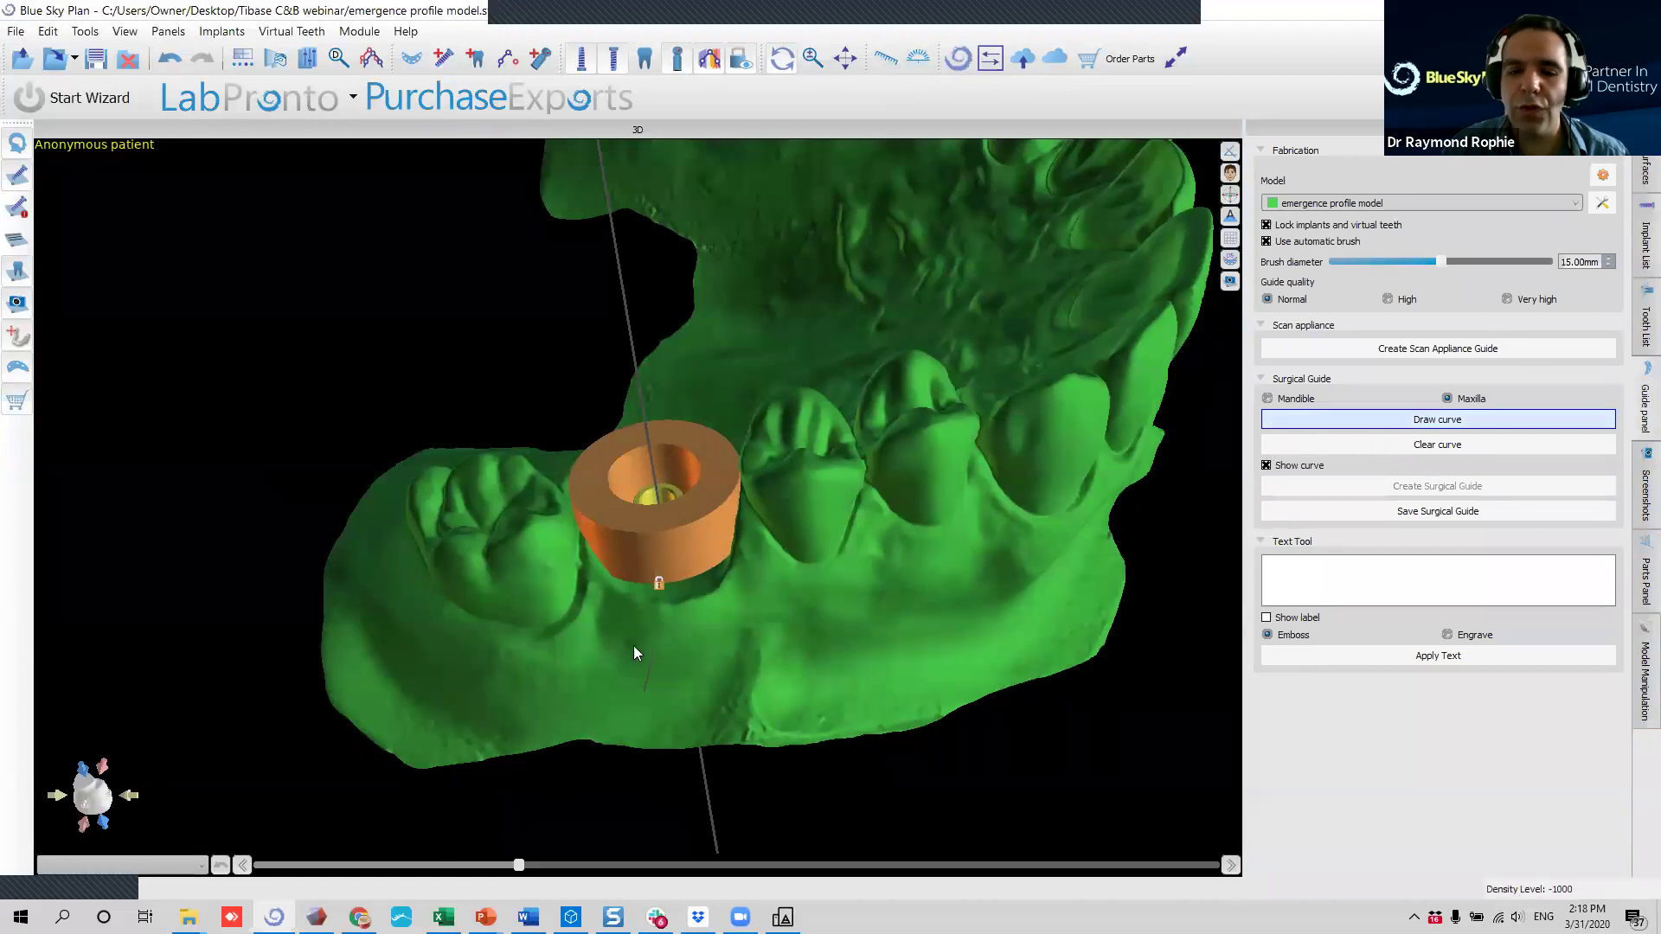
drag(702, 750, 685, 688)
mouse_move(485, 510)
mouse_down()
mouse_move(505, 608)
mouse_move(945, 485)
mouse_move(1047, 431)
mouse_up()
drag(1149, 535, 599, 668)
drag(925, 649, 874, 619)
scroll(1024, 588, down, 4)
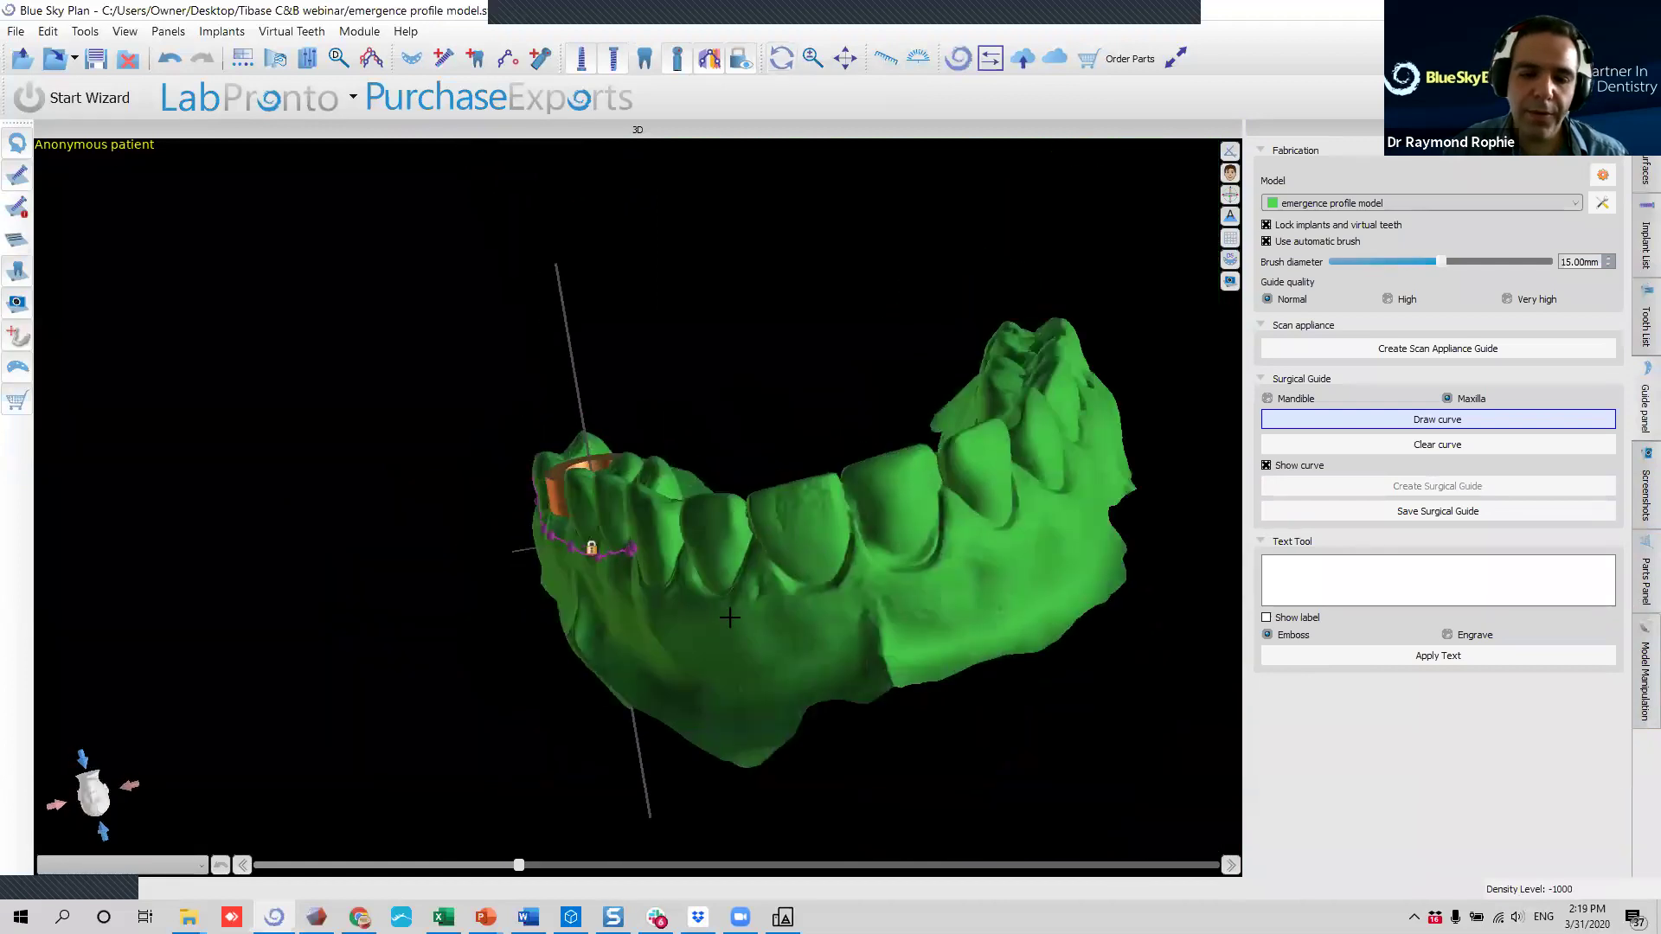
drag(1050, 582, 577, 713)
double_click(564, 630)
Close the guide curve by drawing it along the palatal side back to the upper left second molar.
drag(969, 575, 221, 567)
mouse_move(507, 303)
mouse_down()
mouse_move(561, 436)
mouse_move(649, 499)
mouse_move(730, 493)
mouse_up()
drag(846, 433, 416, 710)
Reshape the guide curve across the second molar and smooth its palatal stretch behind the anterior teeth.
scroll(692, 580, up, 3)
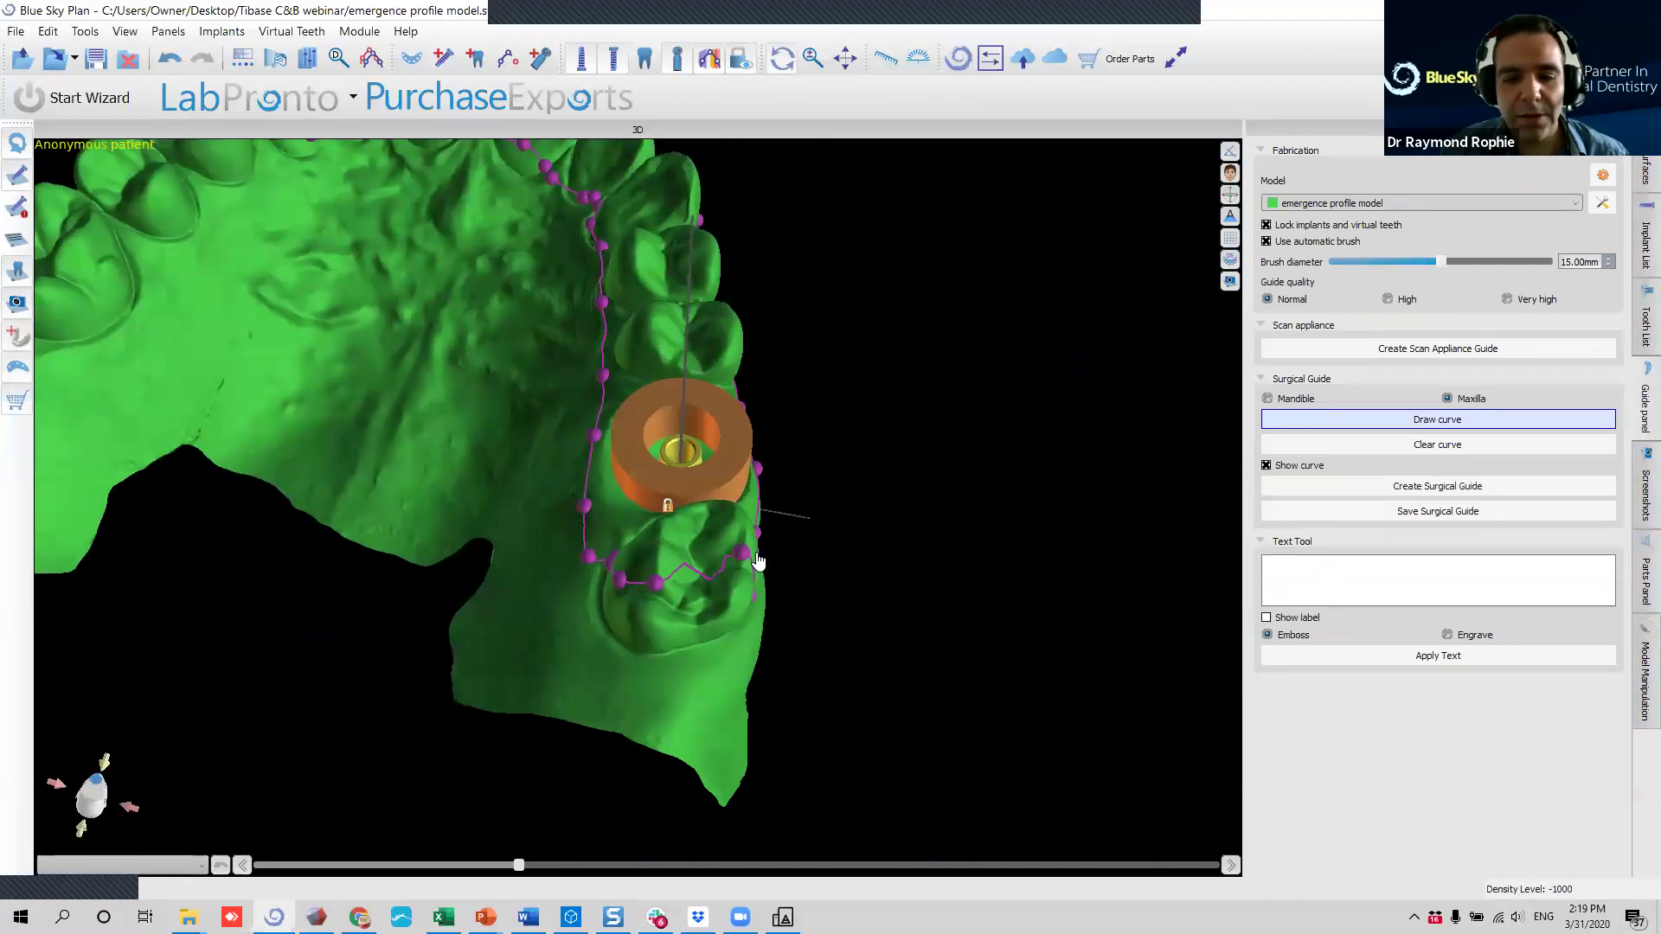
drag(740, 557, 731, 582)
drag(617, 563, 607, 576)
right_drag(566, 630, 667, 606)
drag(693, 571, 627, 562)
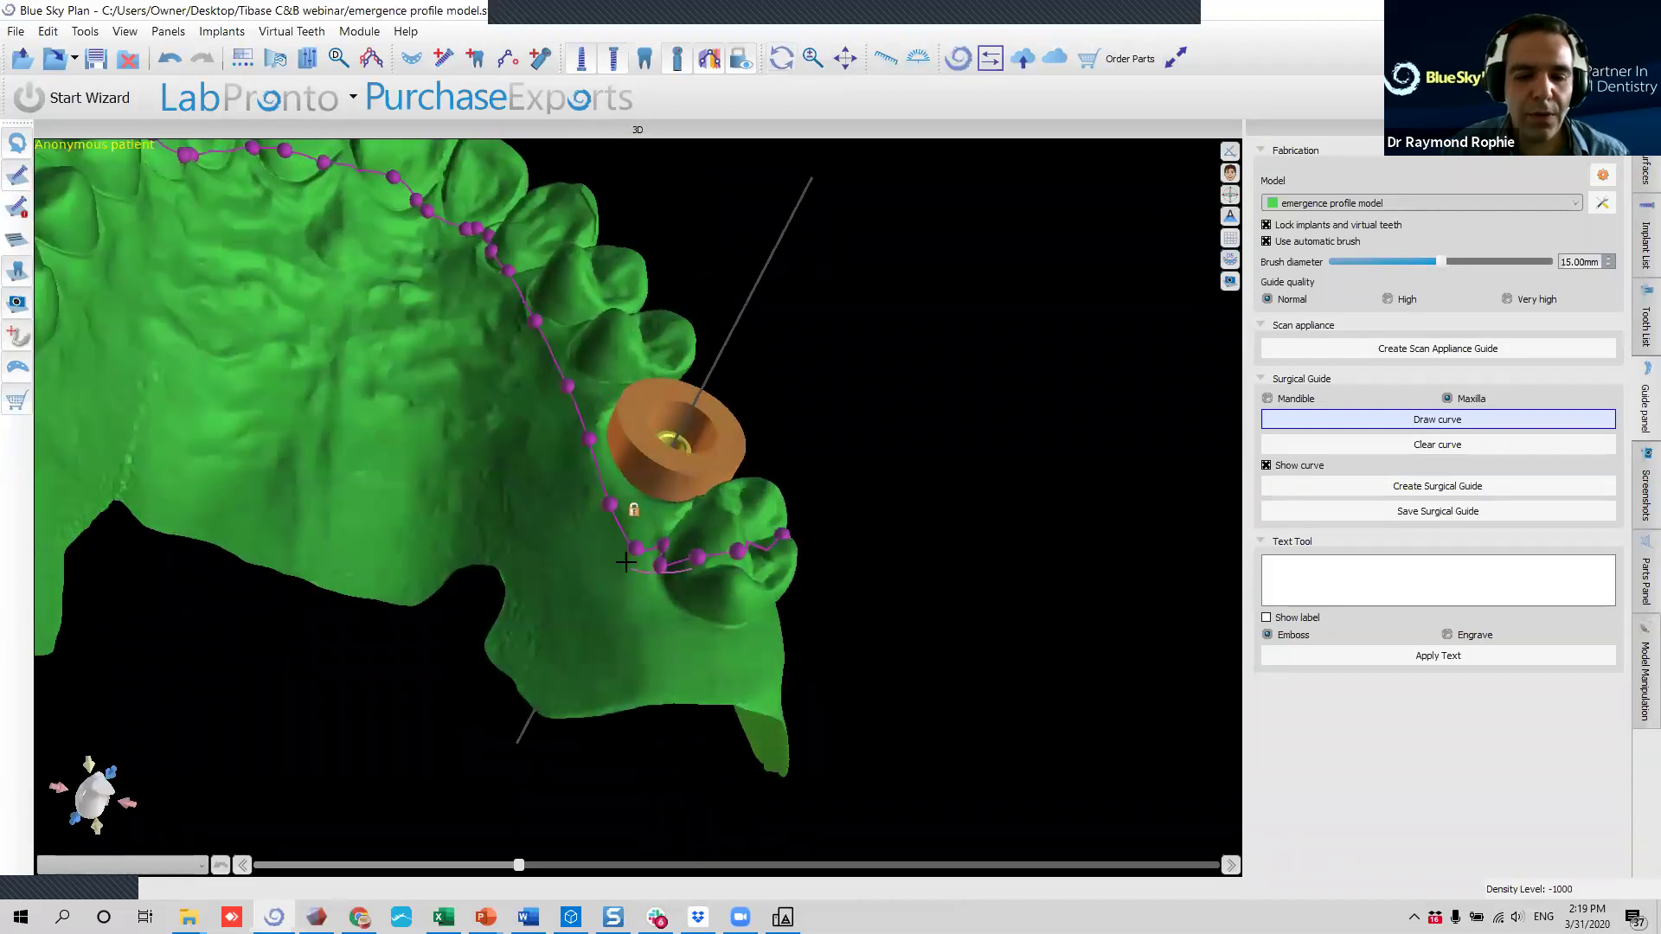
right_drag(721, 538, 546, 502)
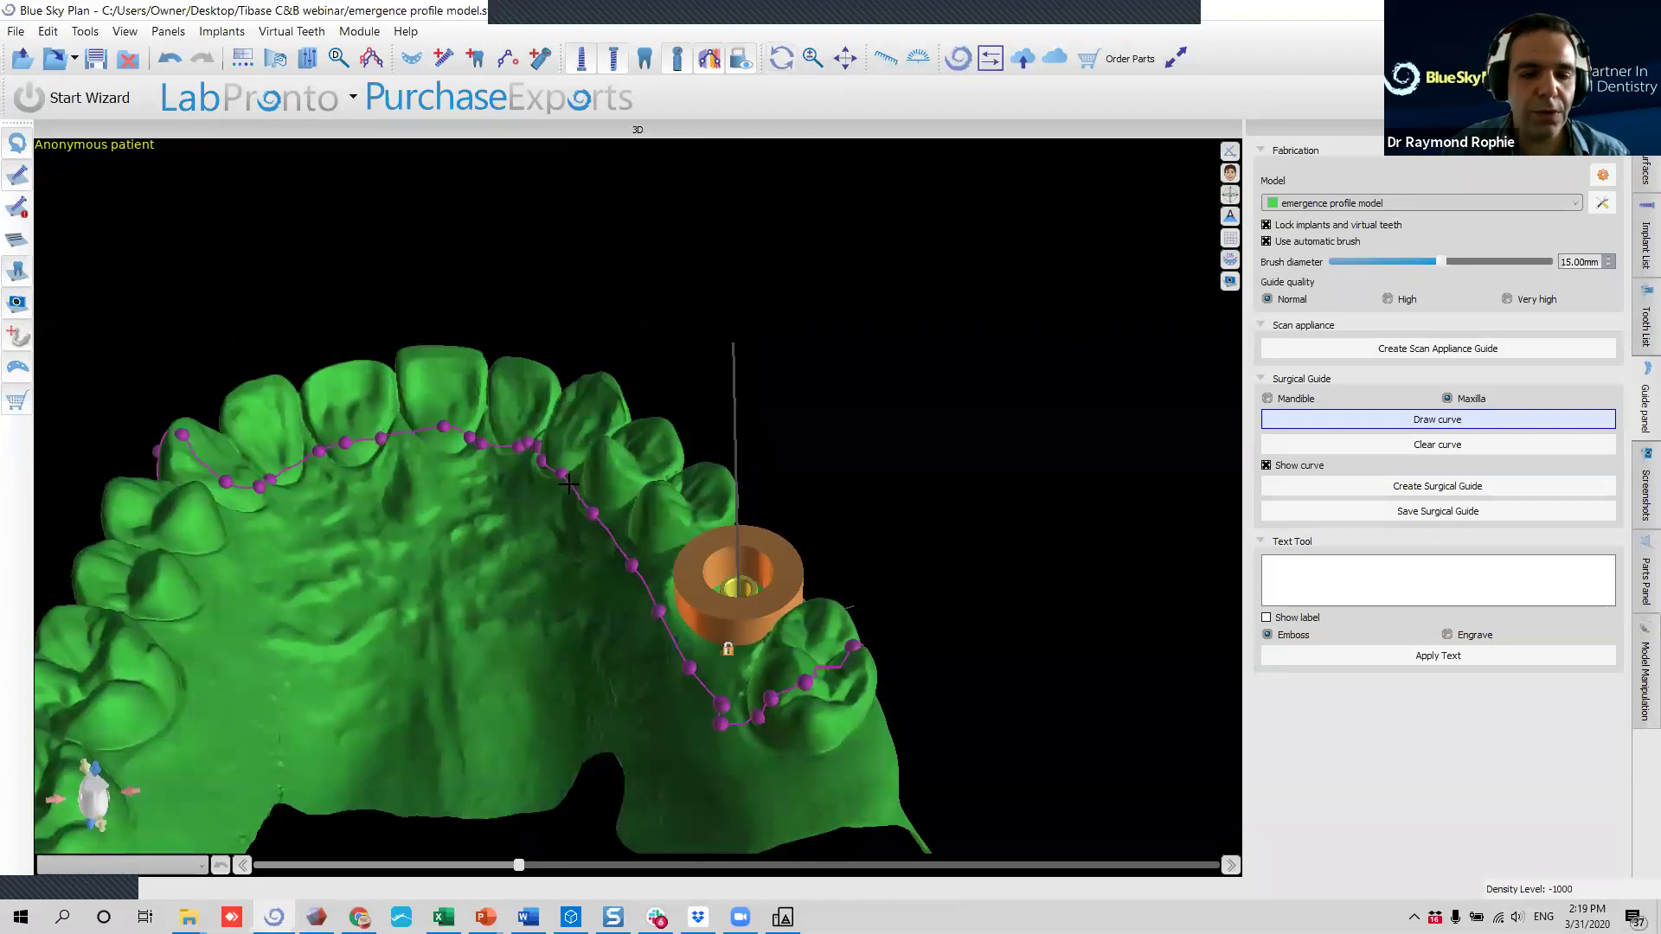
drag(432, 445, 312, 470)
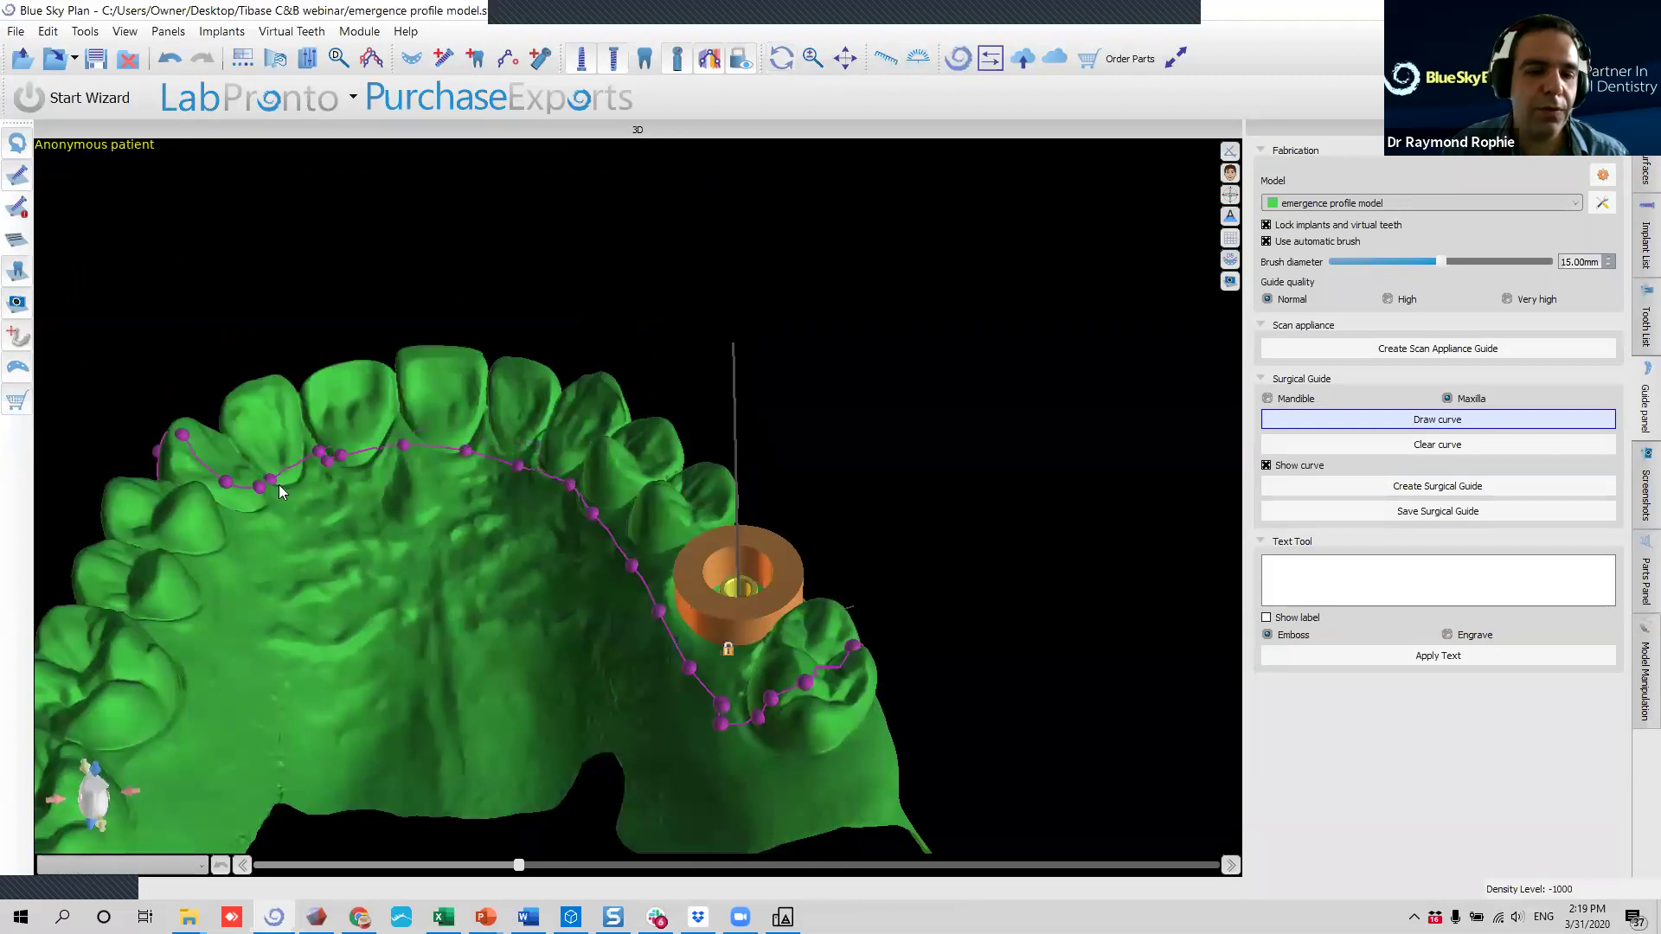
Add a guide window block over the central incisors and rotate it square to the arch.
right_click(435, 361)
click(440, 374)
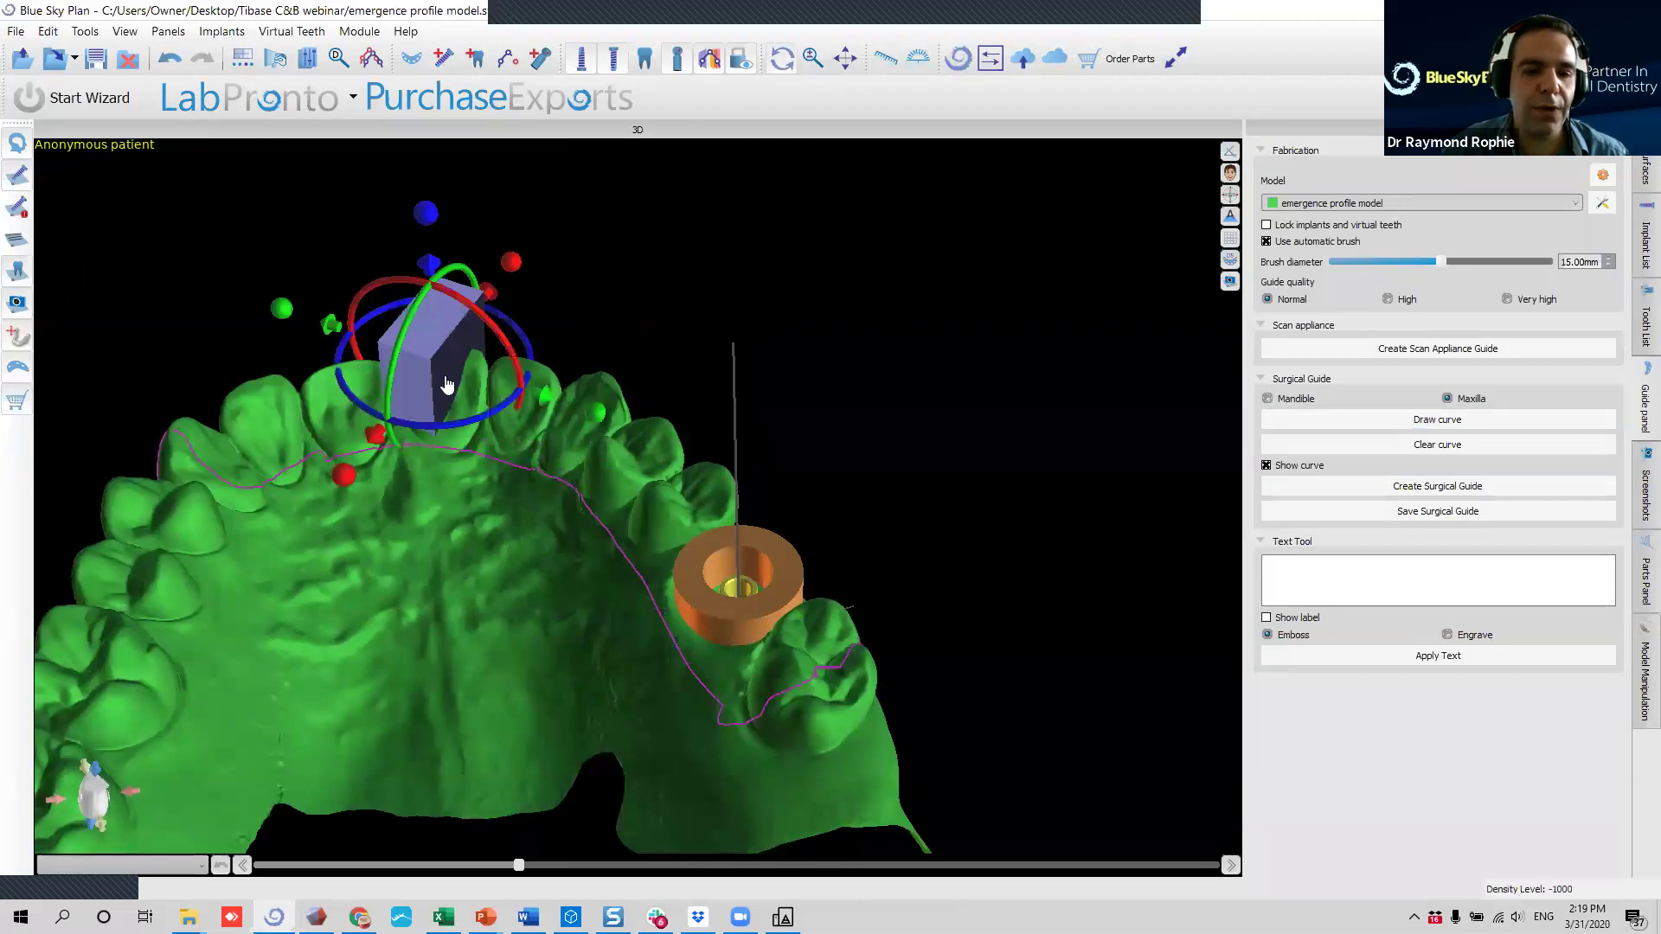
drag(481, 423, 378, 436)
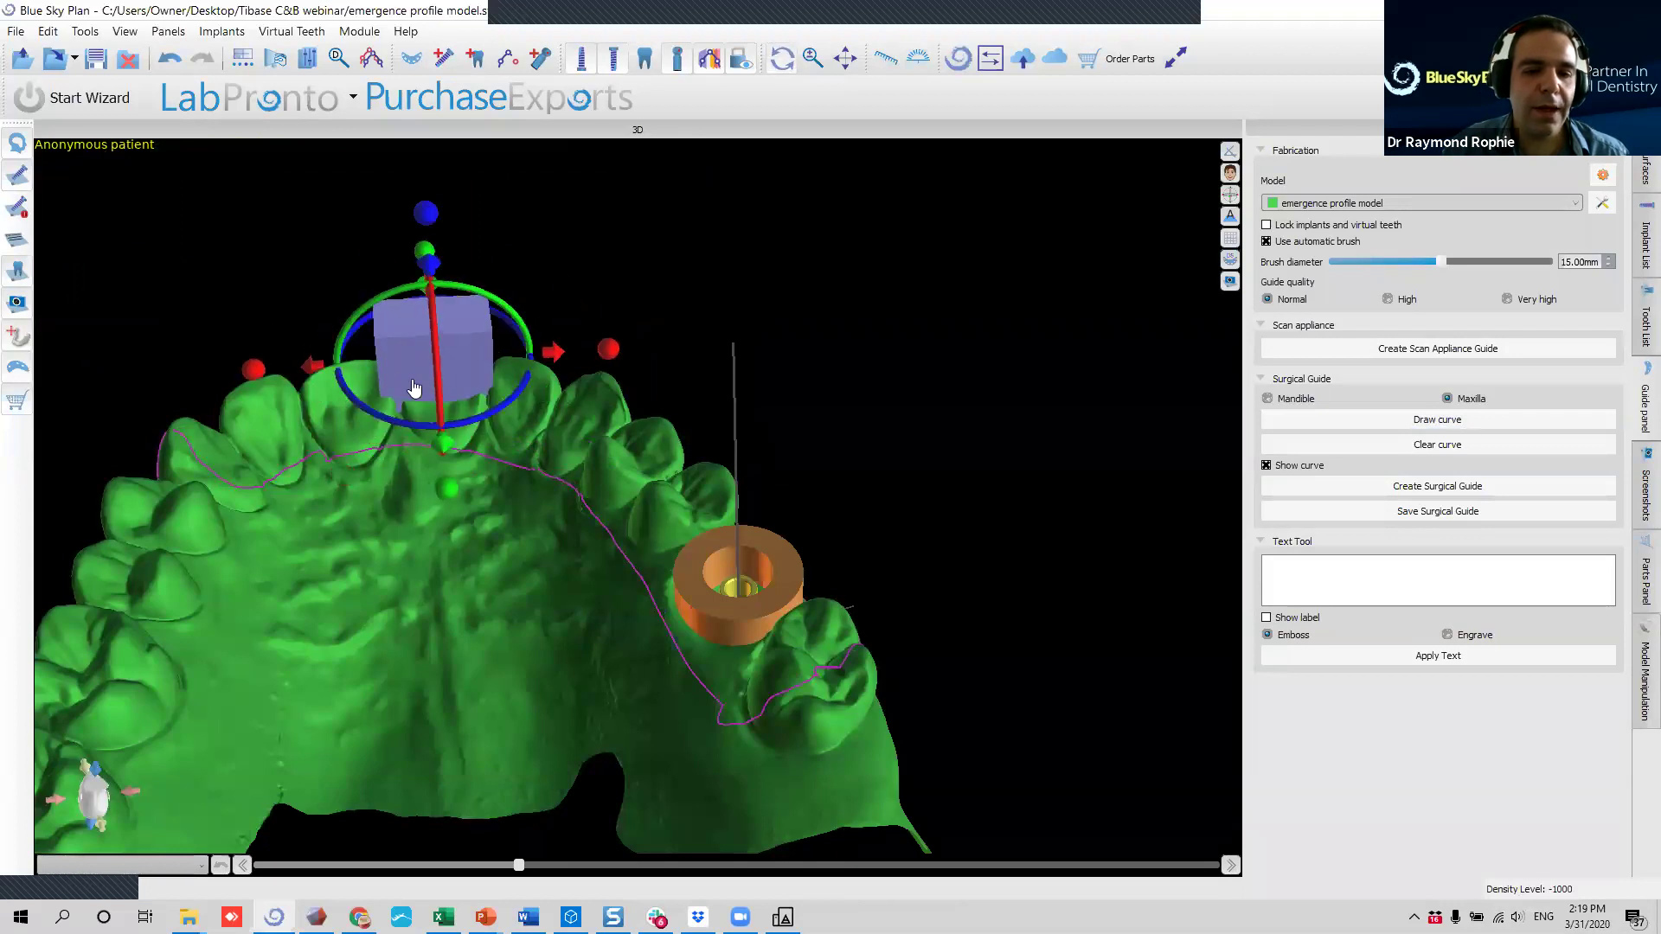
drag(427, 258, 427, 225)
Position the window block over the incisal edges so that it extends out past the labial side.
drag(943, 589, 884, 493)
scroll(519, 627, down, 3)
drag(943, 597, 708, 478)
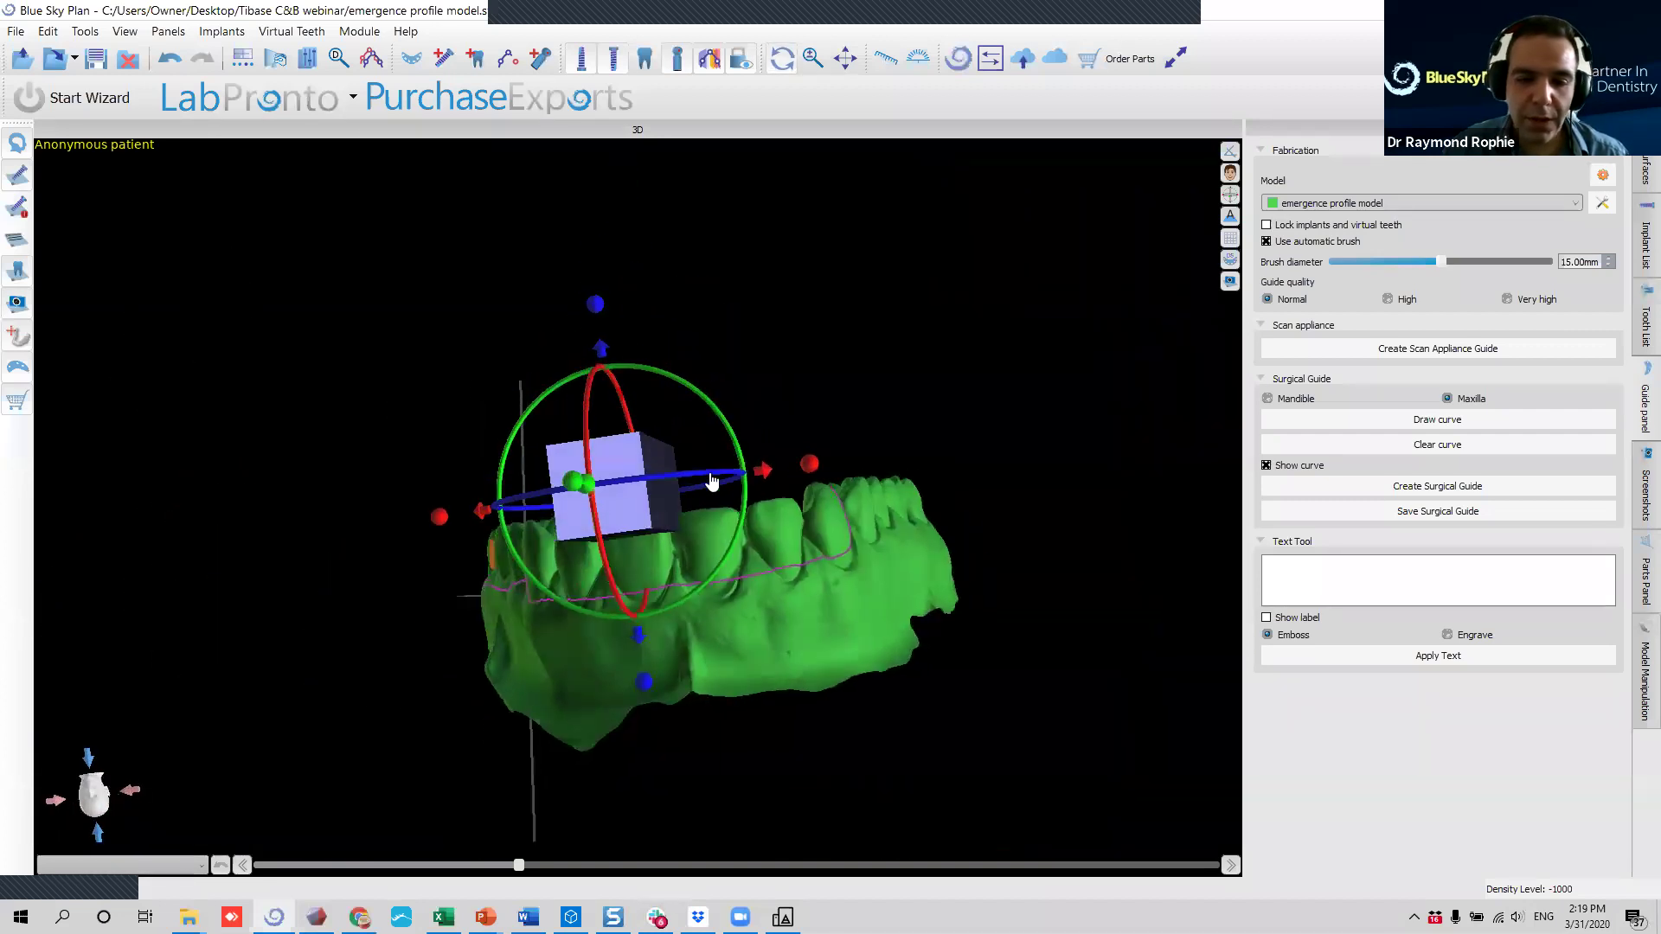
drag(926, 413, 562, 588)
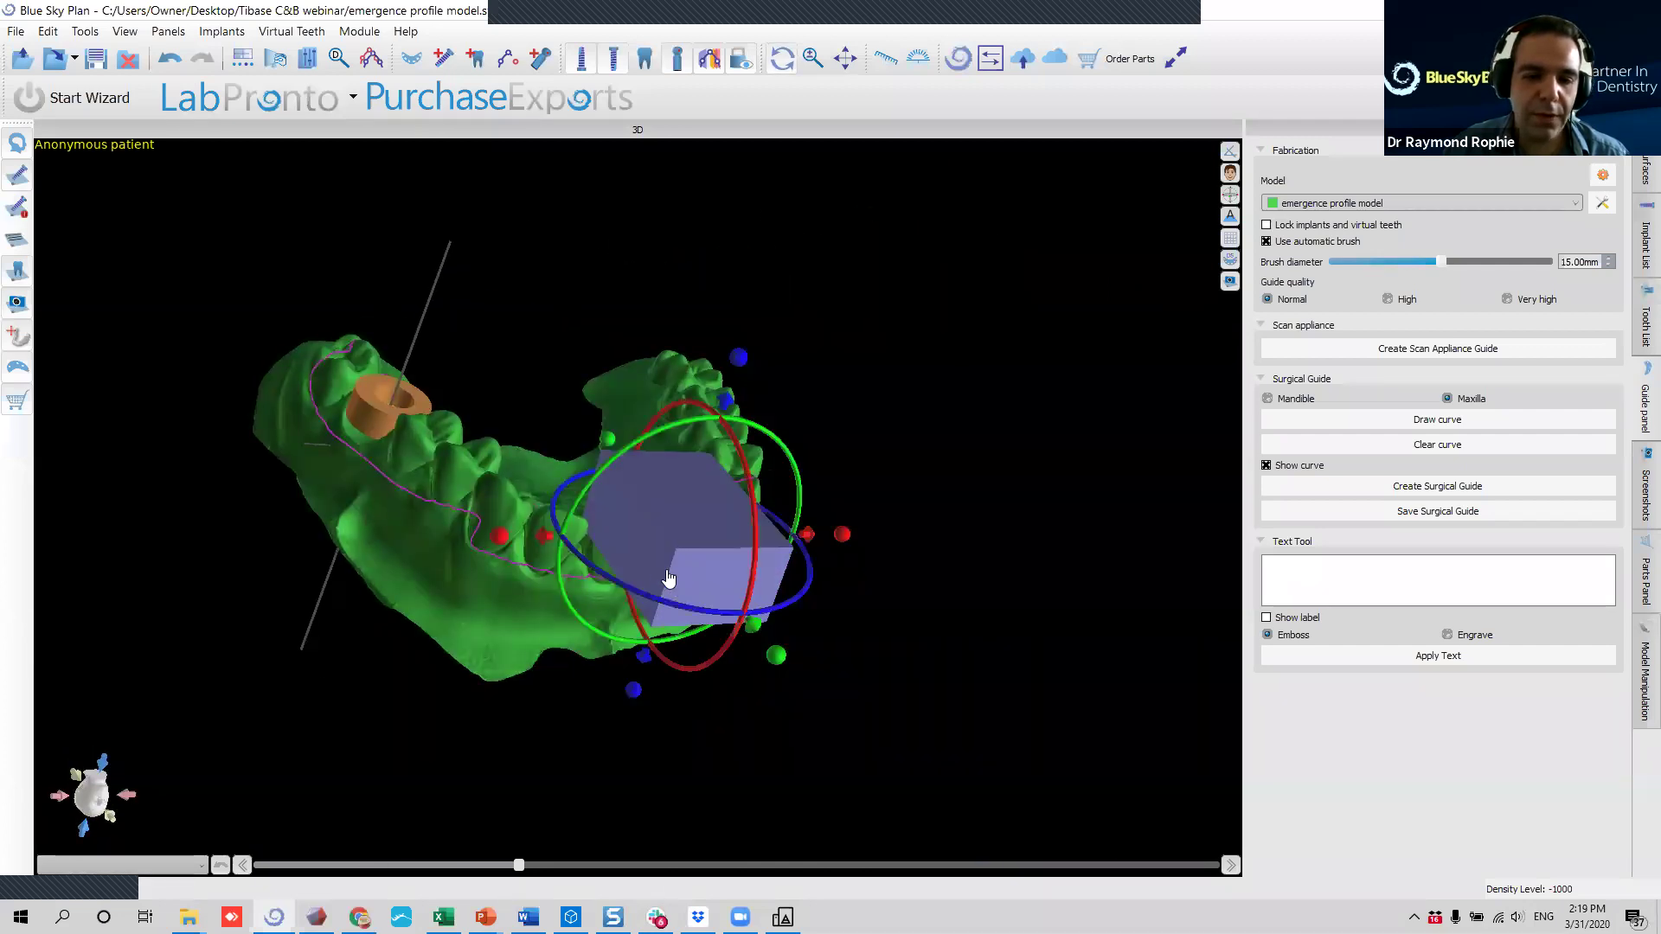
drag(365, 665, 568, 578)
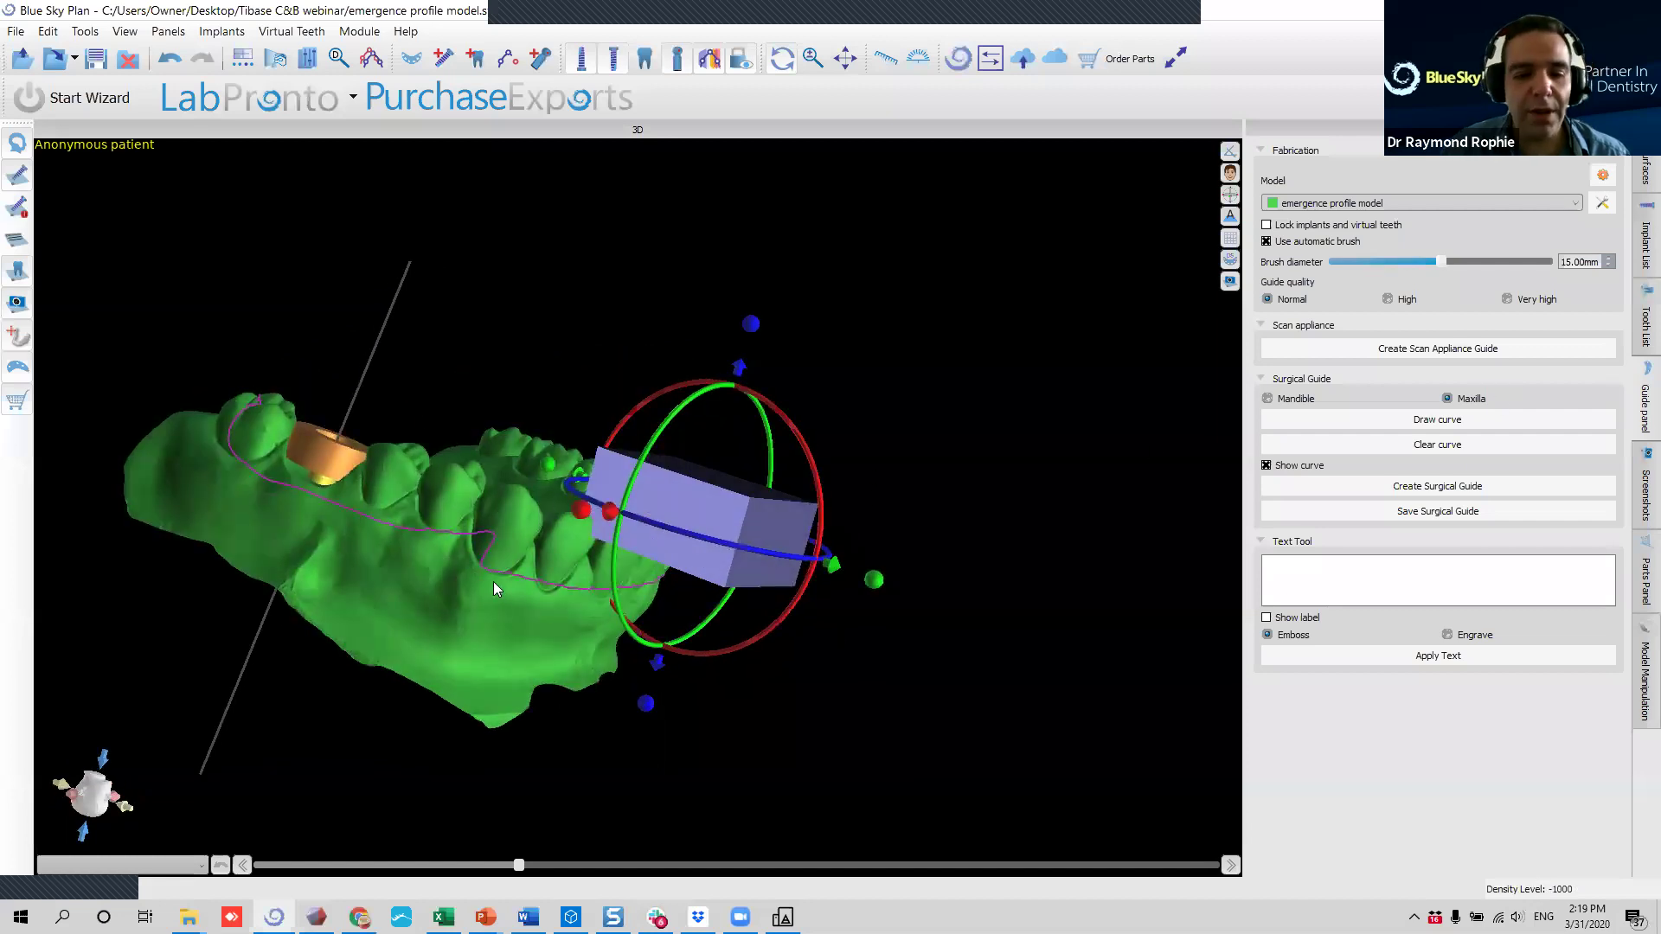
scroll(493, 582, up, 4)
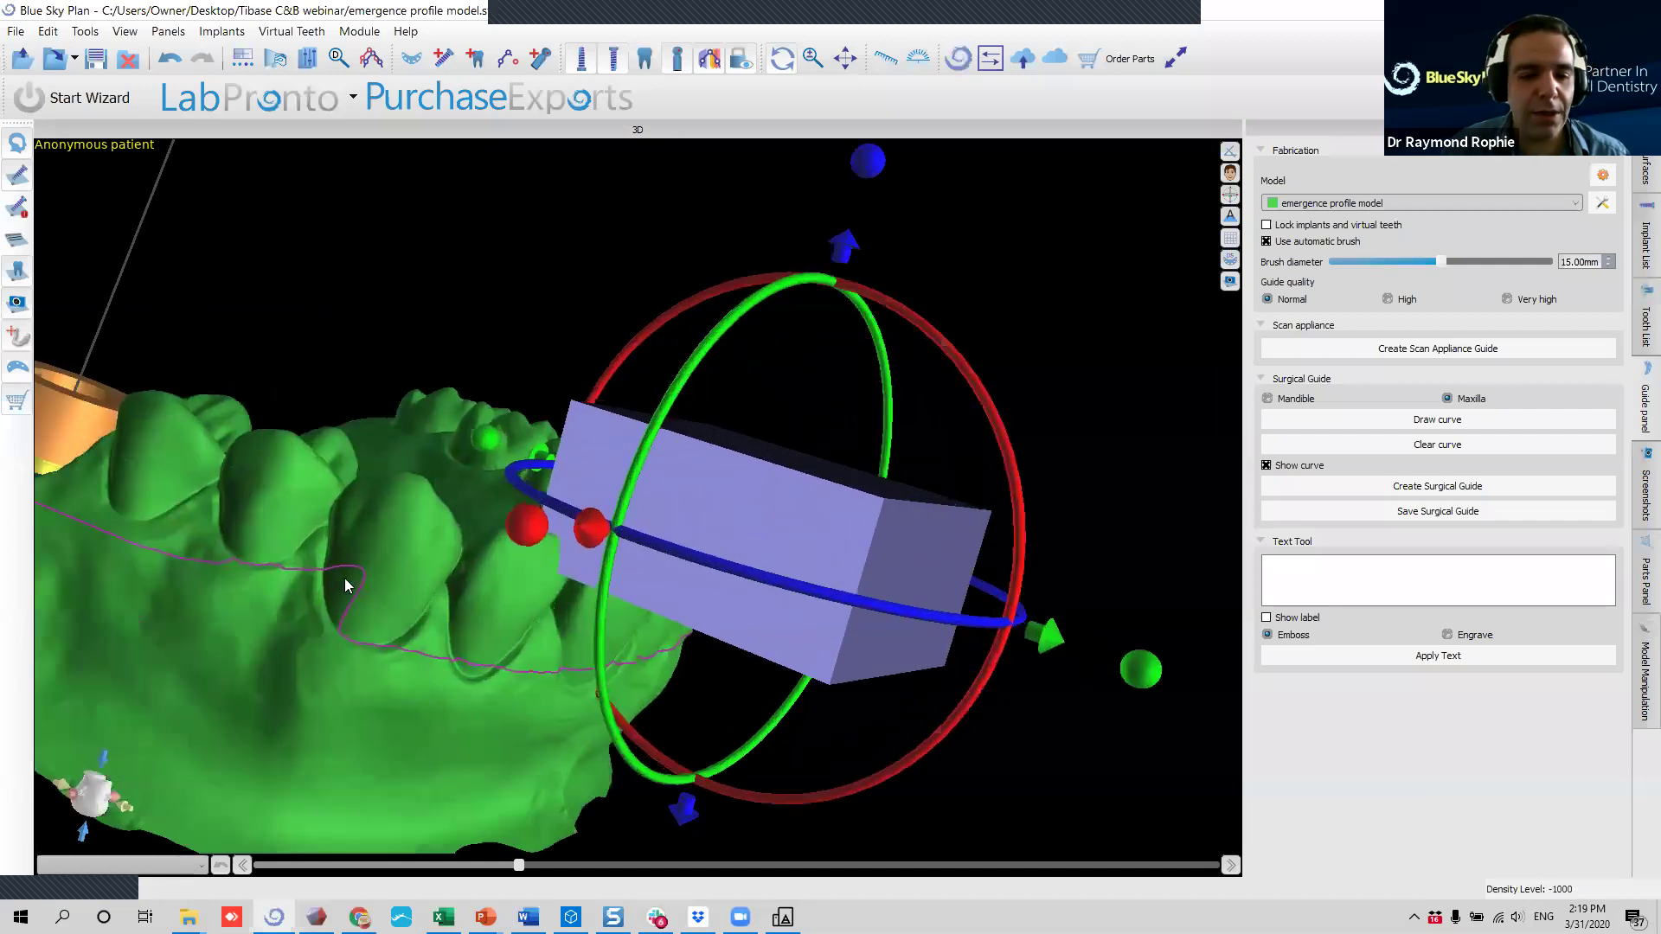
Redraw the buccal stretch of the guide curve to smooth out the notch near the left canine.
click(1424, 424)
middle_drag(384, 708, 881, 563)
drag(966, 561, 609, 422)
middle_drag(665, 565, 934, 614)
drag(1044, 590, 242, 615)
drag(937, 572, 1002, 467)
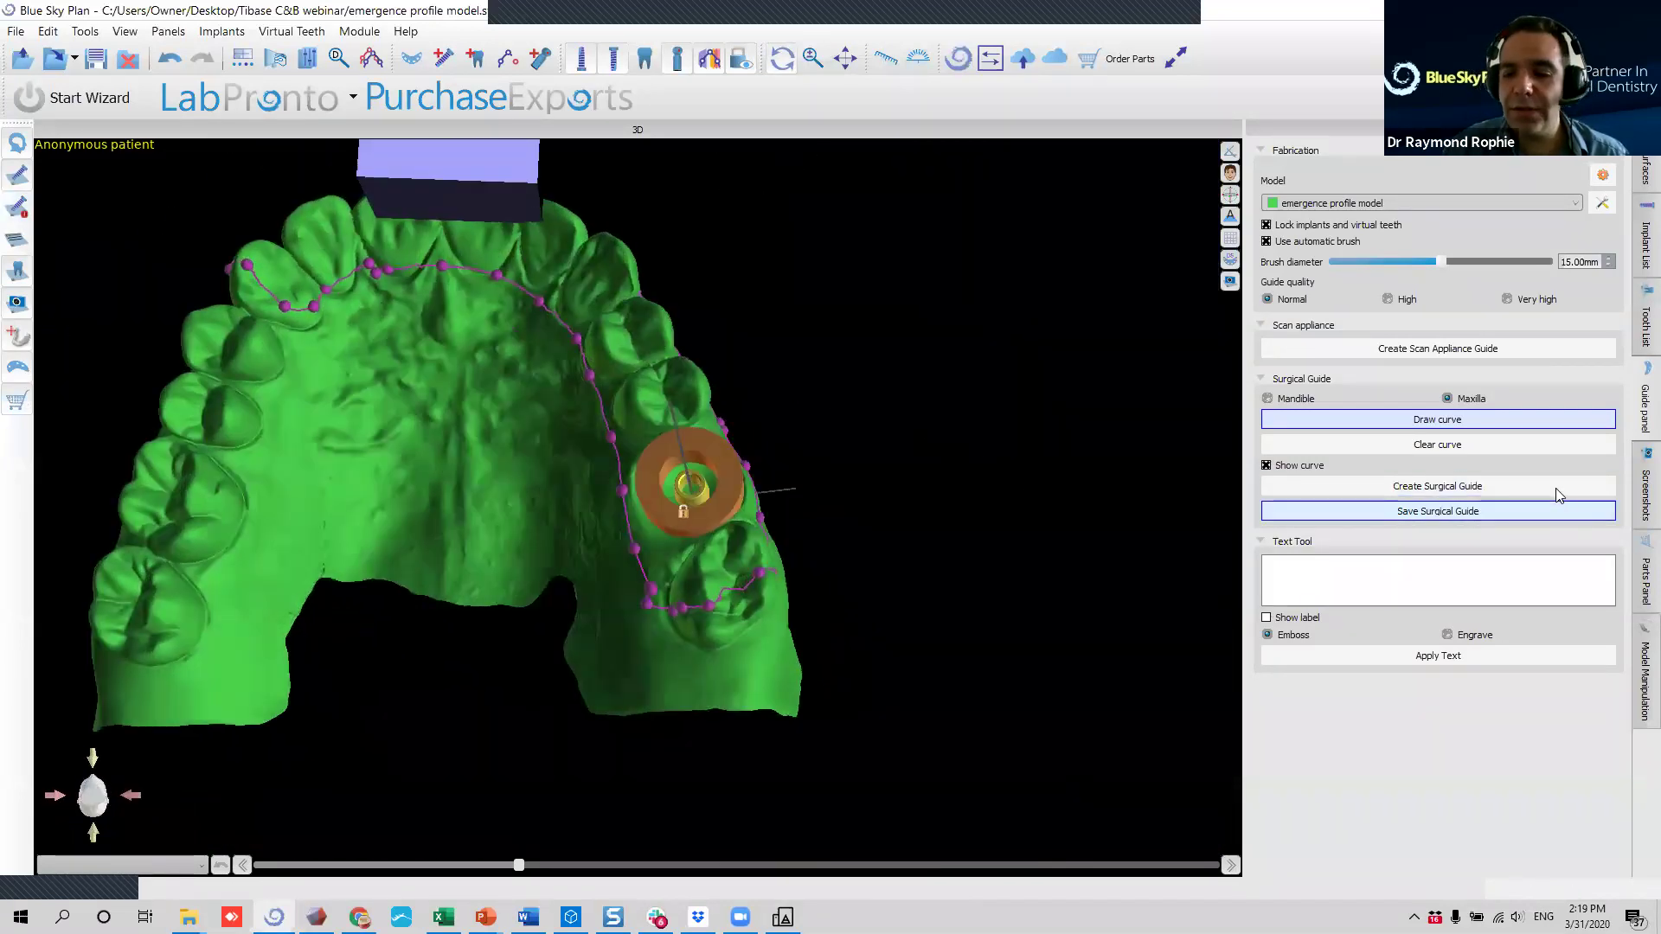
Create the surgical guide from the curve and inspect its windows and fit from the buccal side.
click(1552, 492)
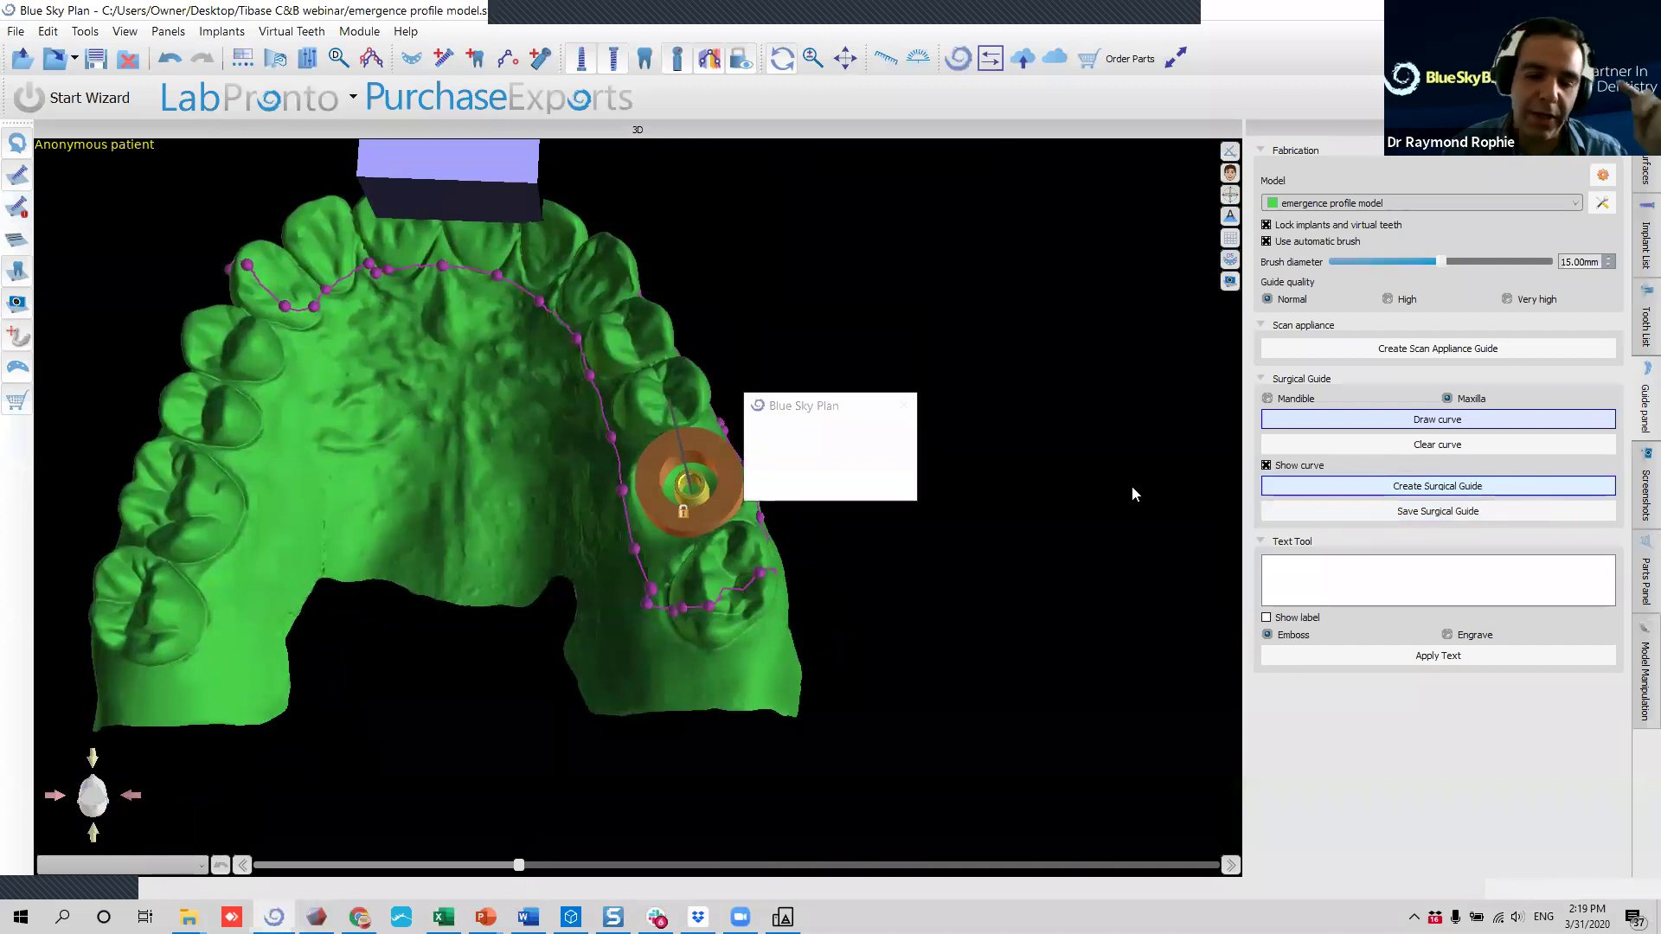
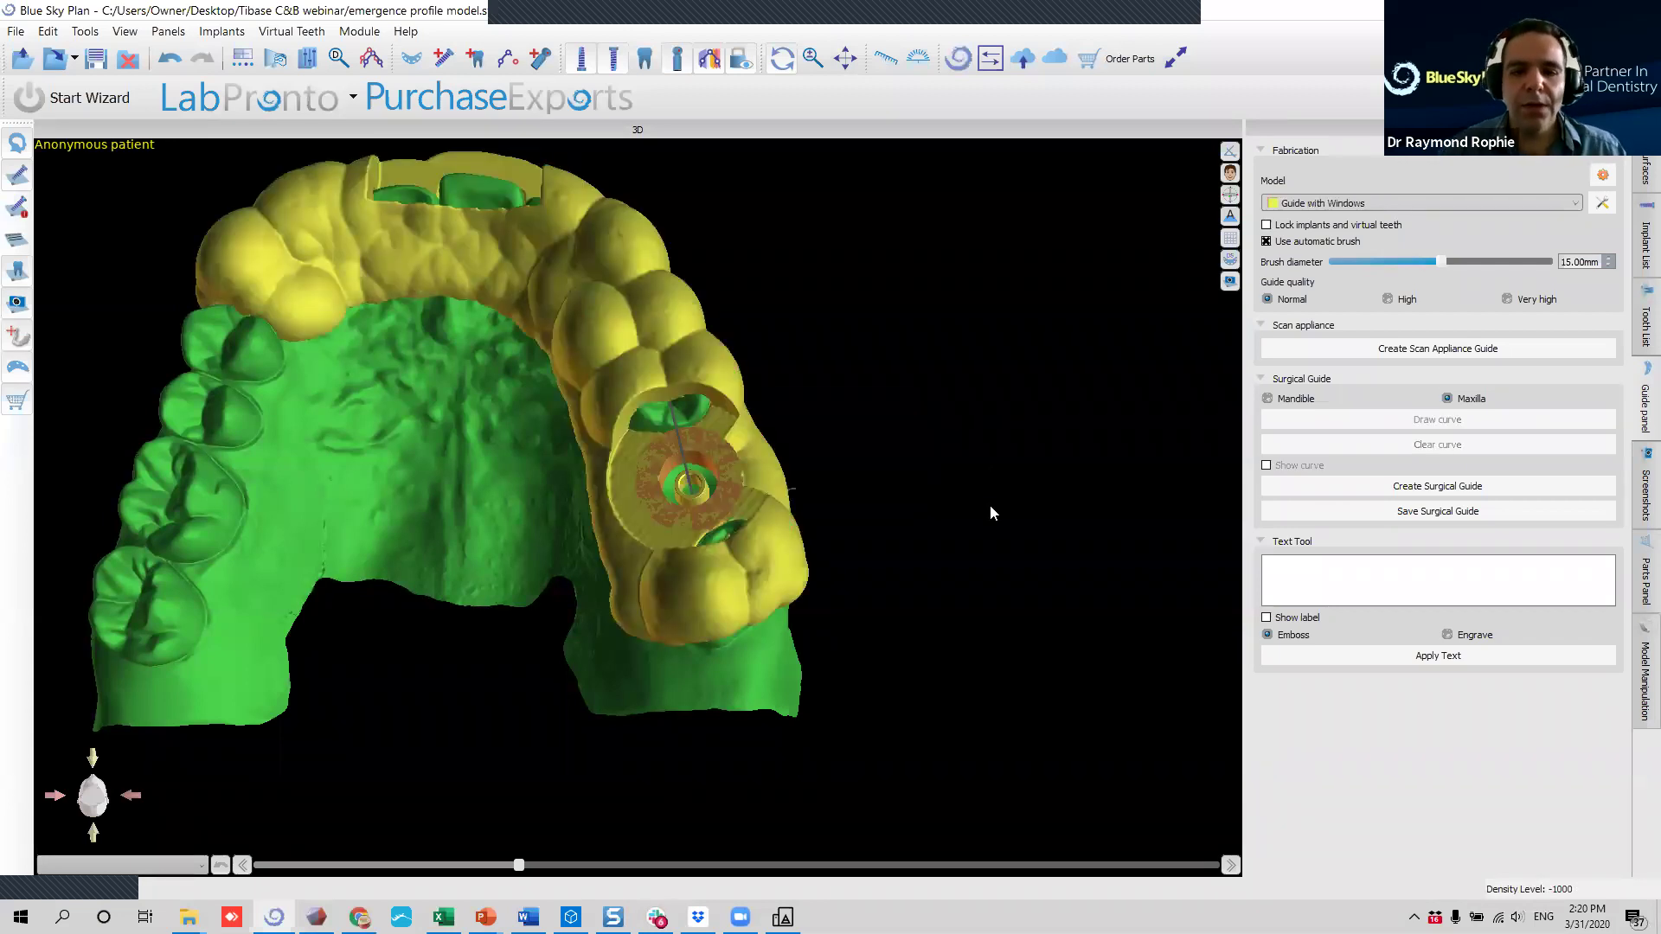
drag(756, 746, 301, 403)
drag(770, 347, 663, 526)
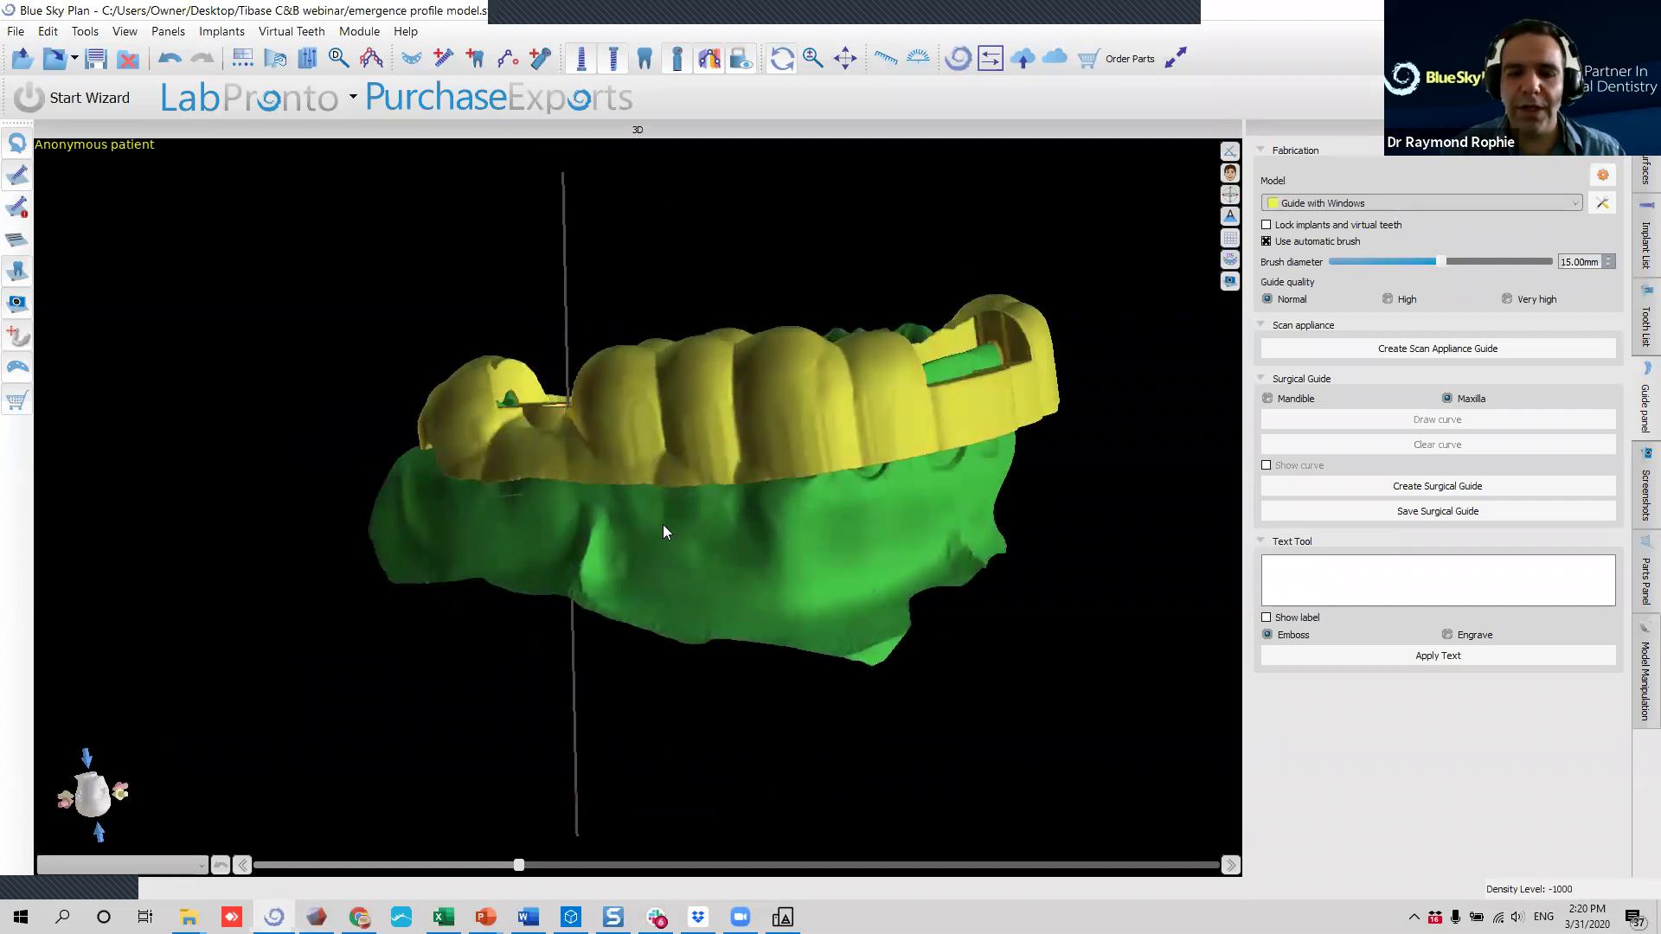
scroll(785, 428, up, 3)
middle_drag(835, 472, 698, 595)
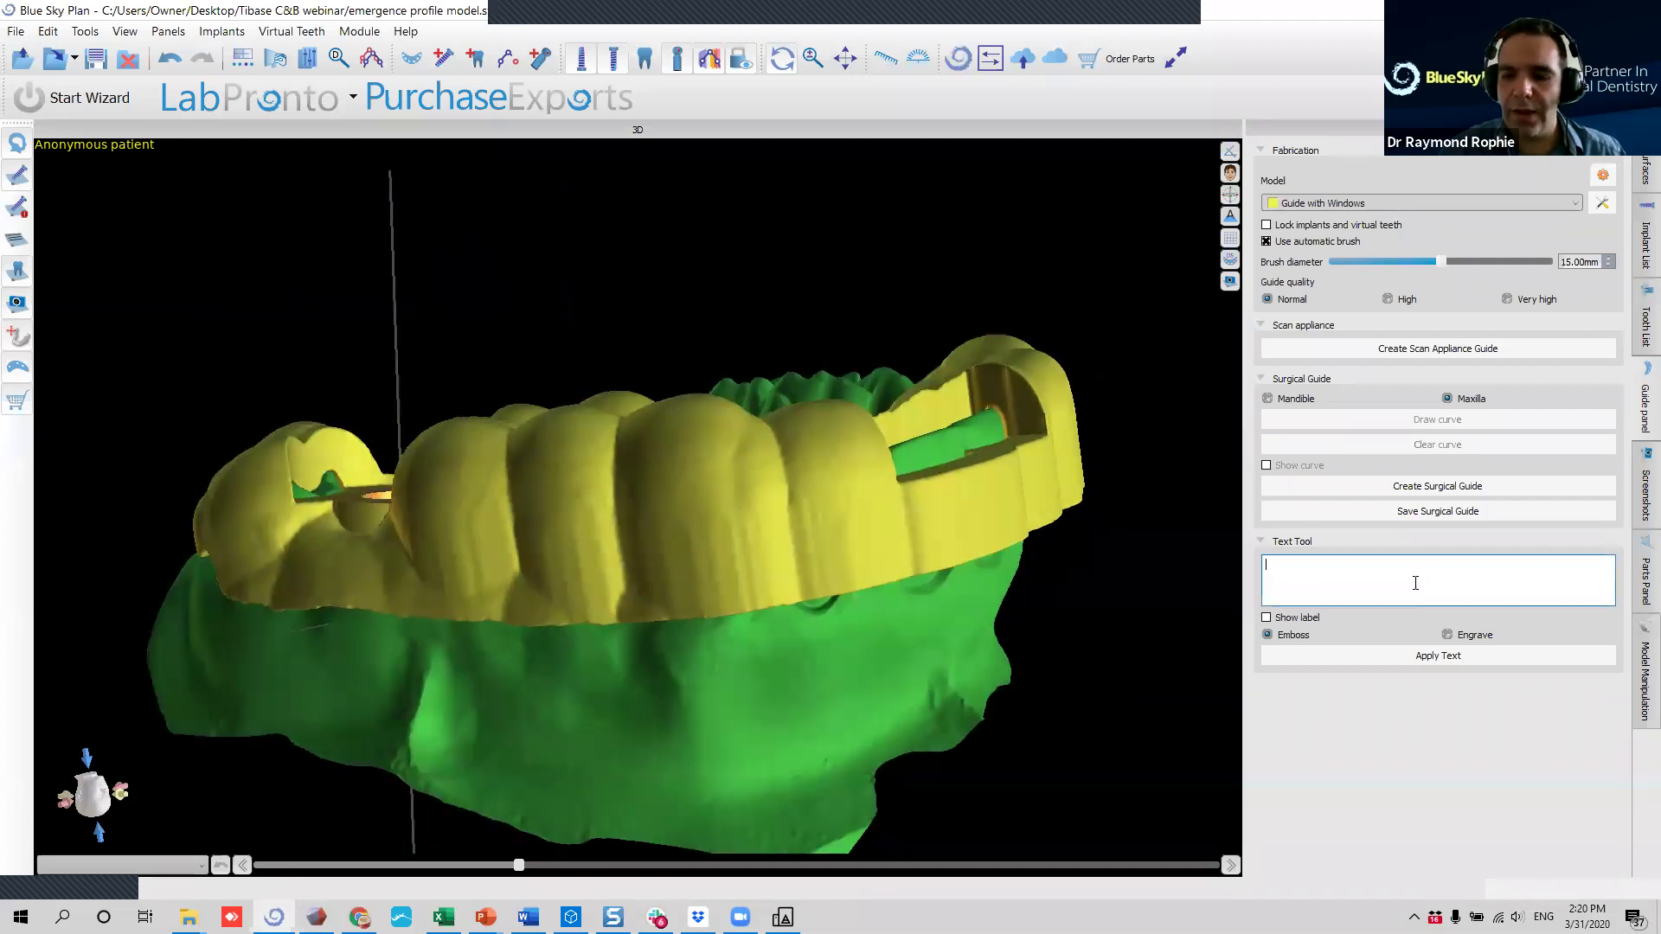
drag(240, 607, 298, 609)
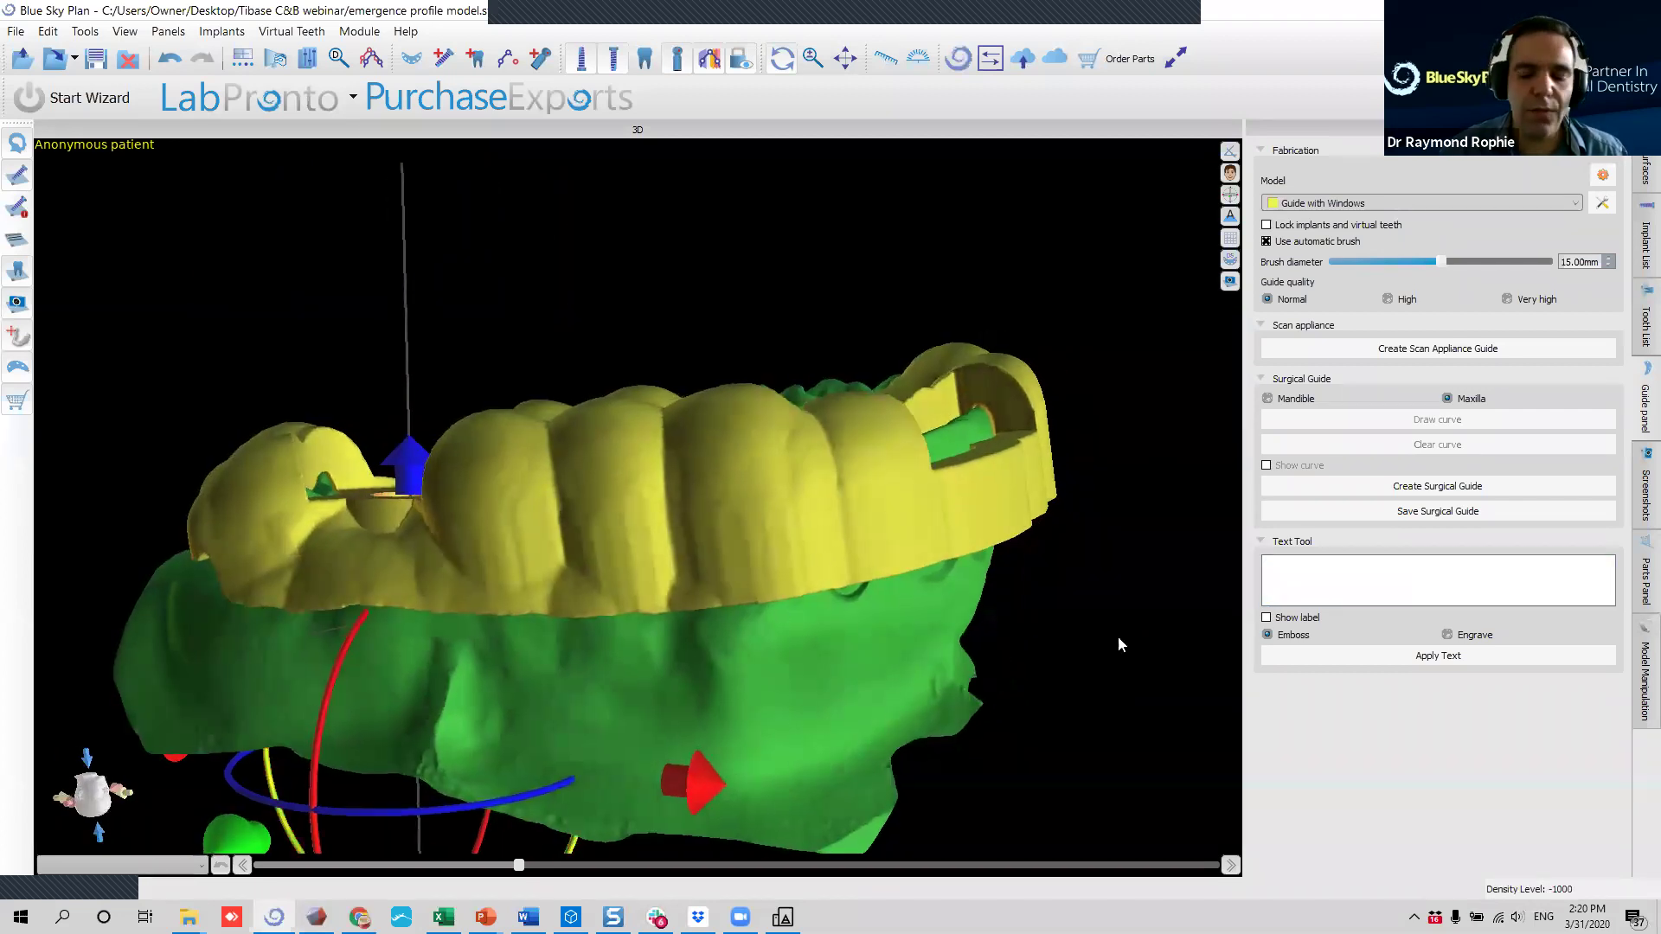
Create a hollow stone model from the emergence profile model.
click(1640, 662)
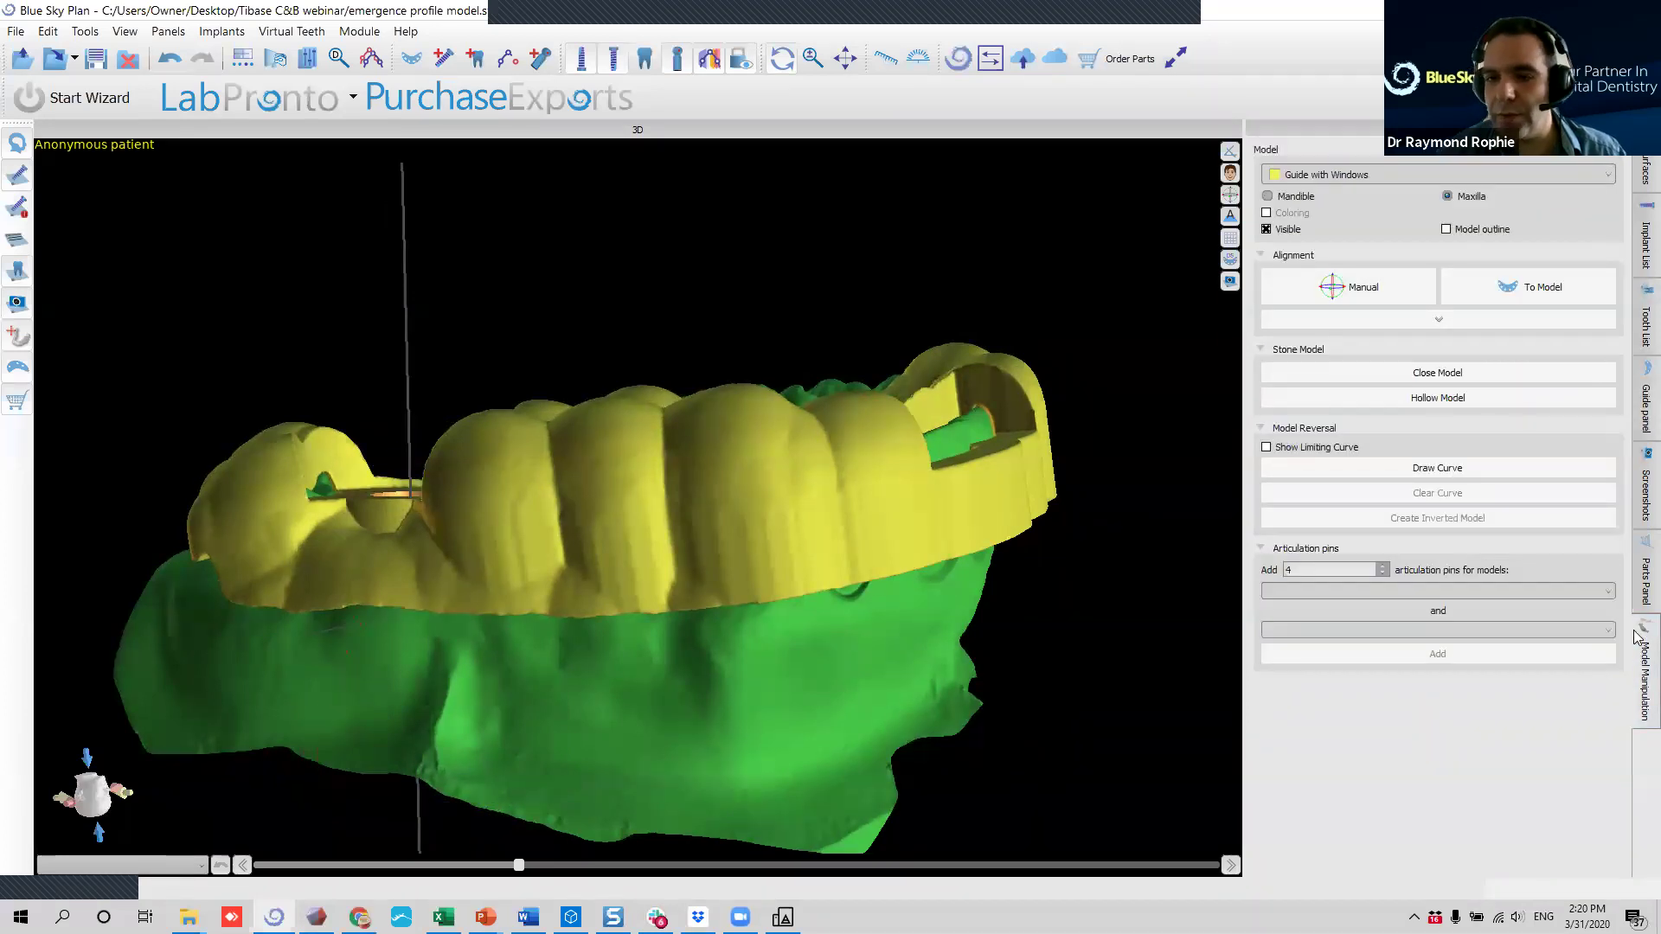
click(1338, 173)
click(1340, 192)
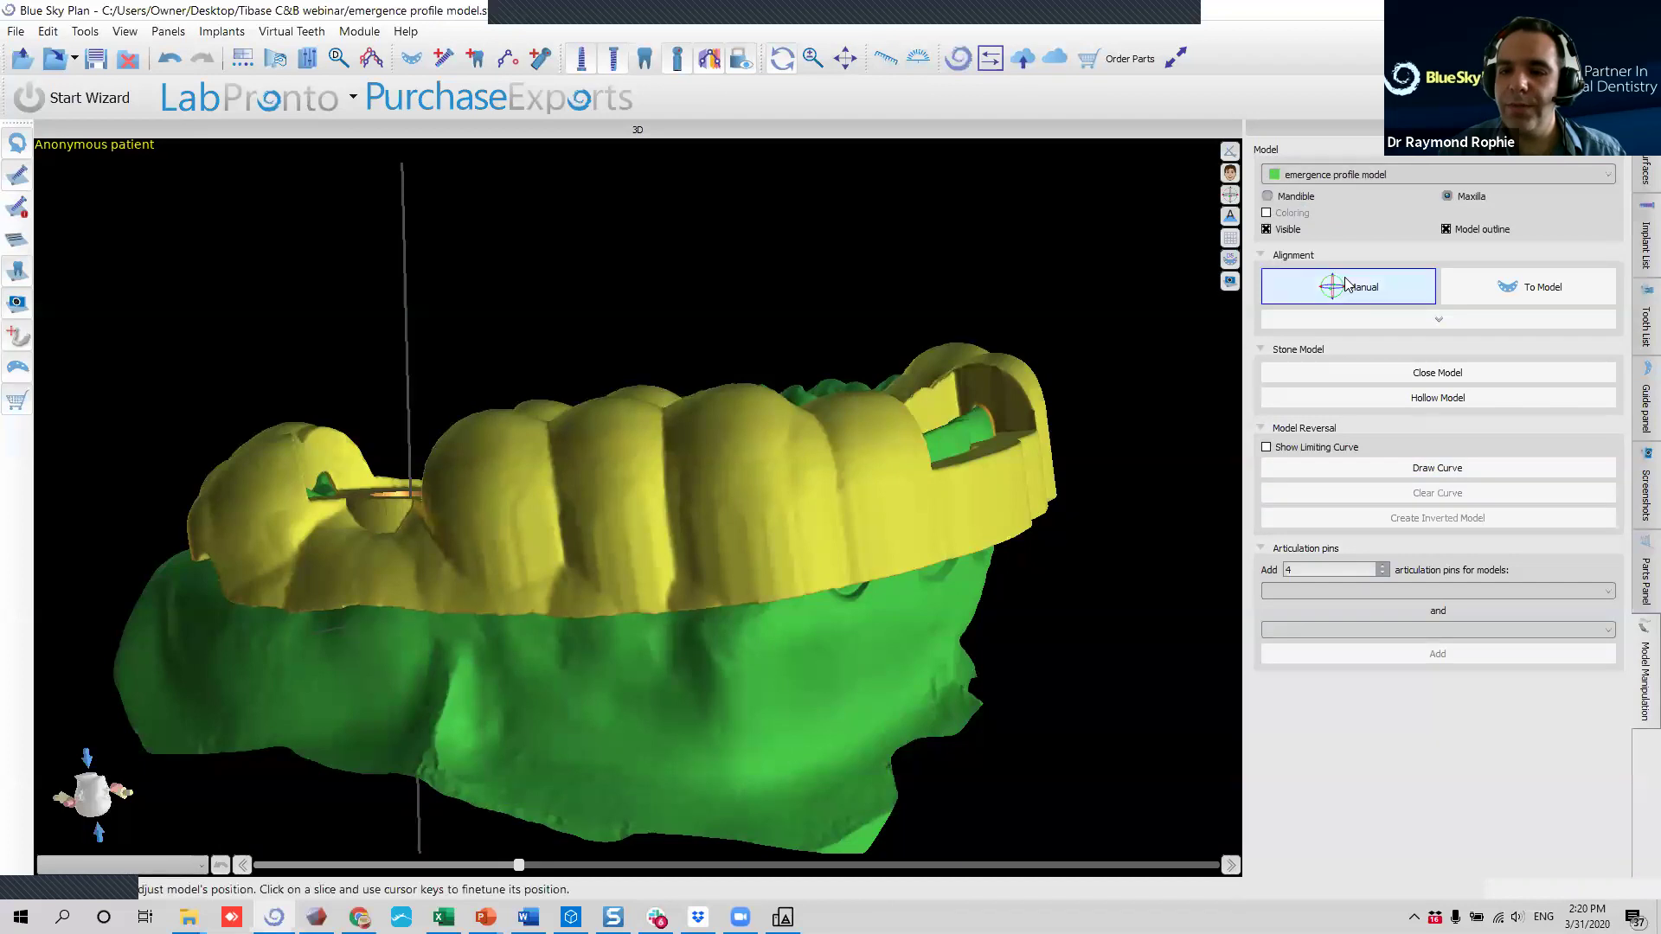
click(1428, 398)
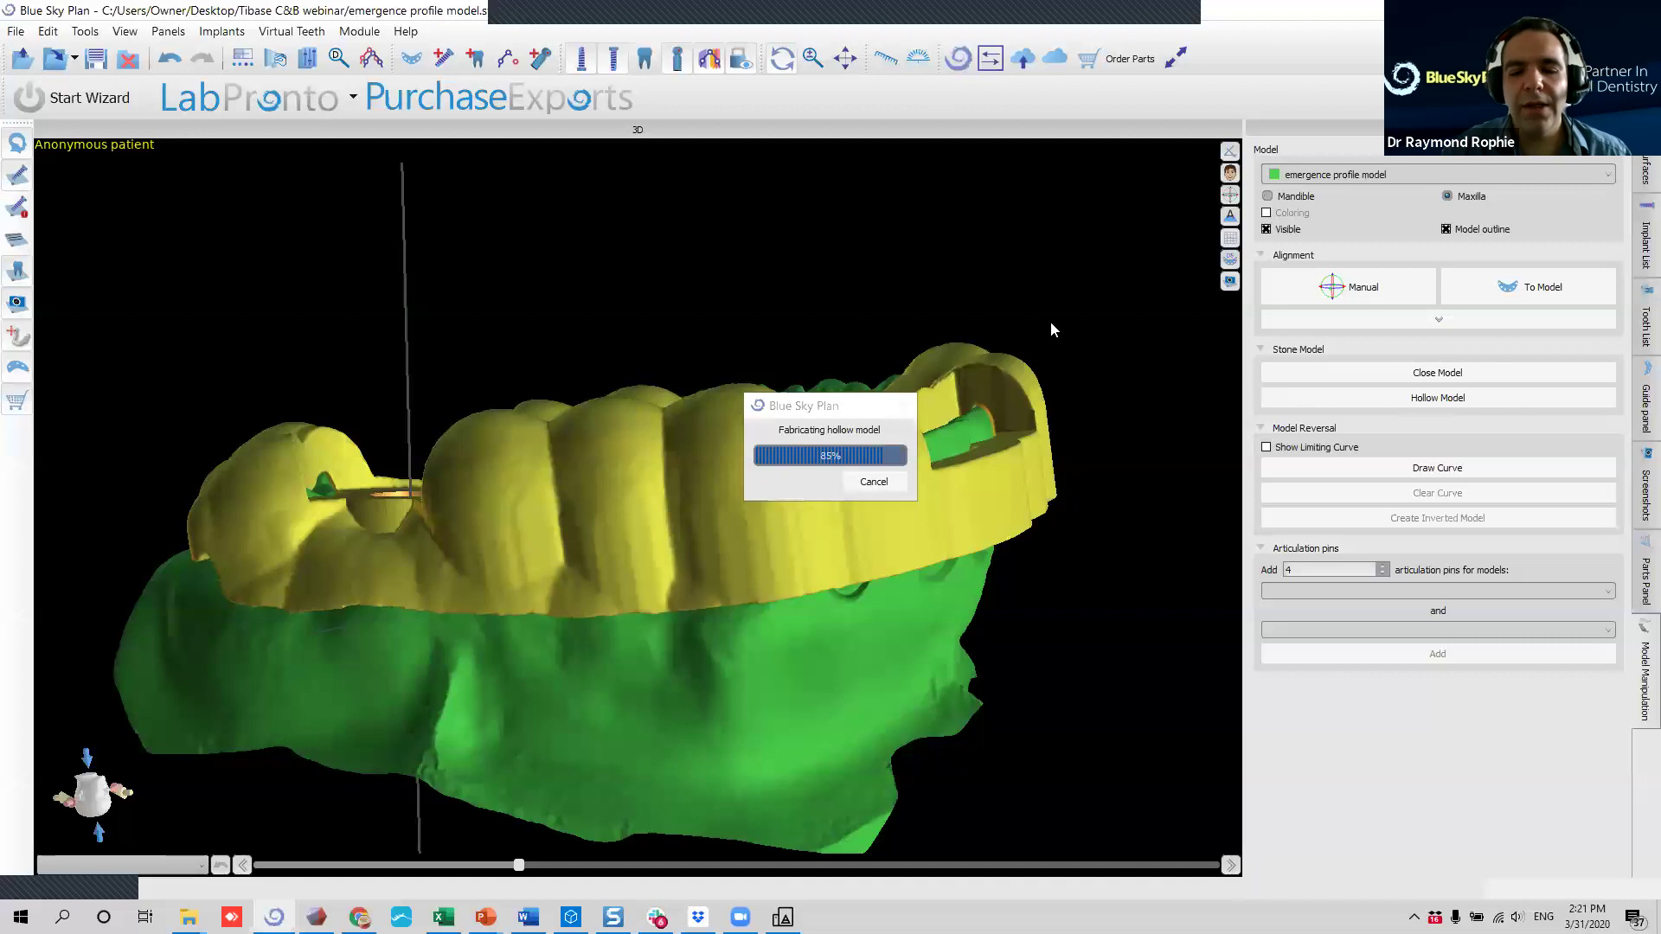
Show the virtual tooth and inspect the molar crown with the guide and hollow model from the occlusal and buccal sides.
drag(615, 316, 844, 333)
click(646, 60)
drag(625, 372, 485, 710)
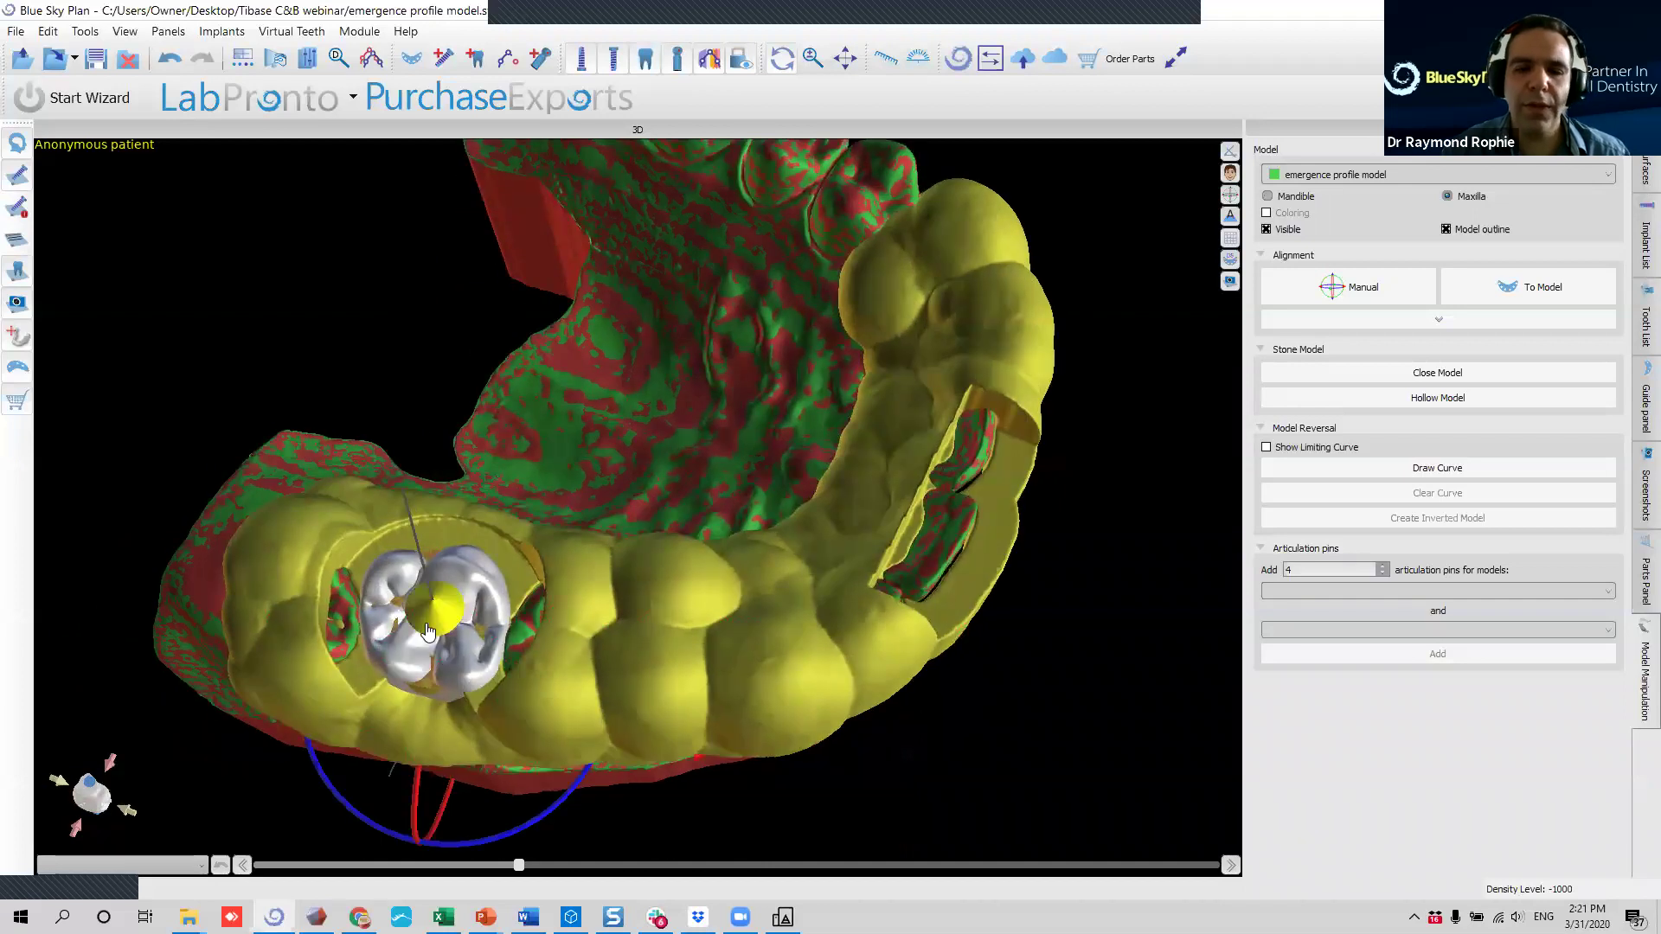
drag(666, 817, 594, 432)
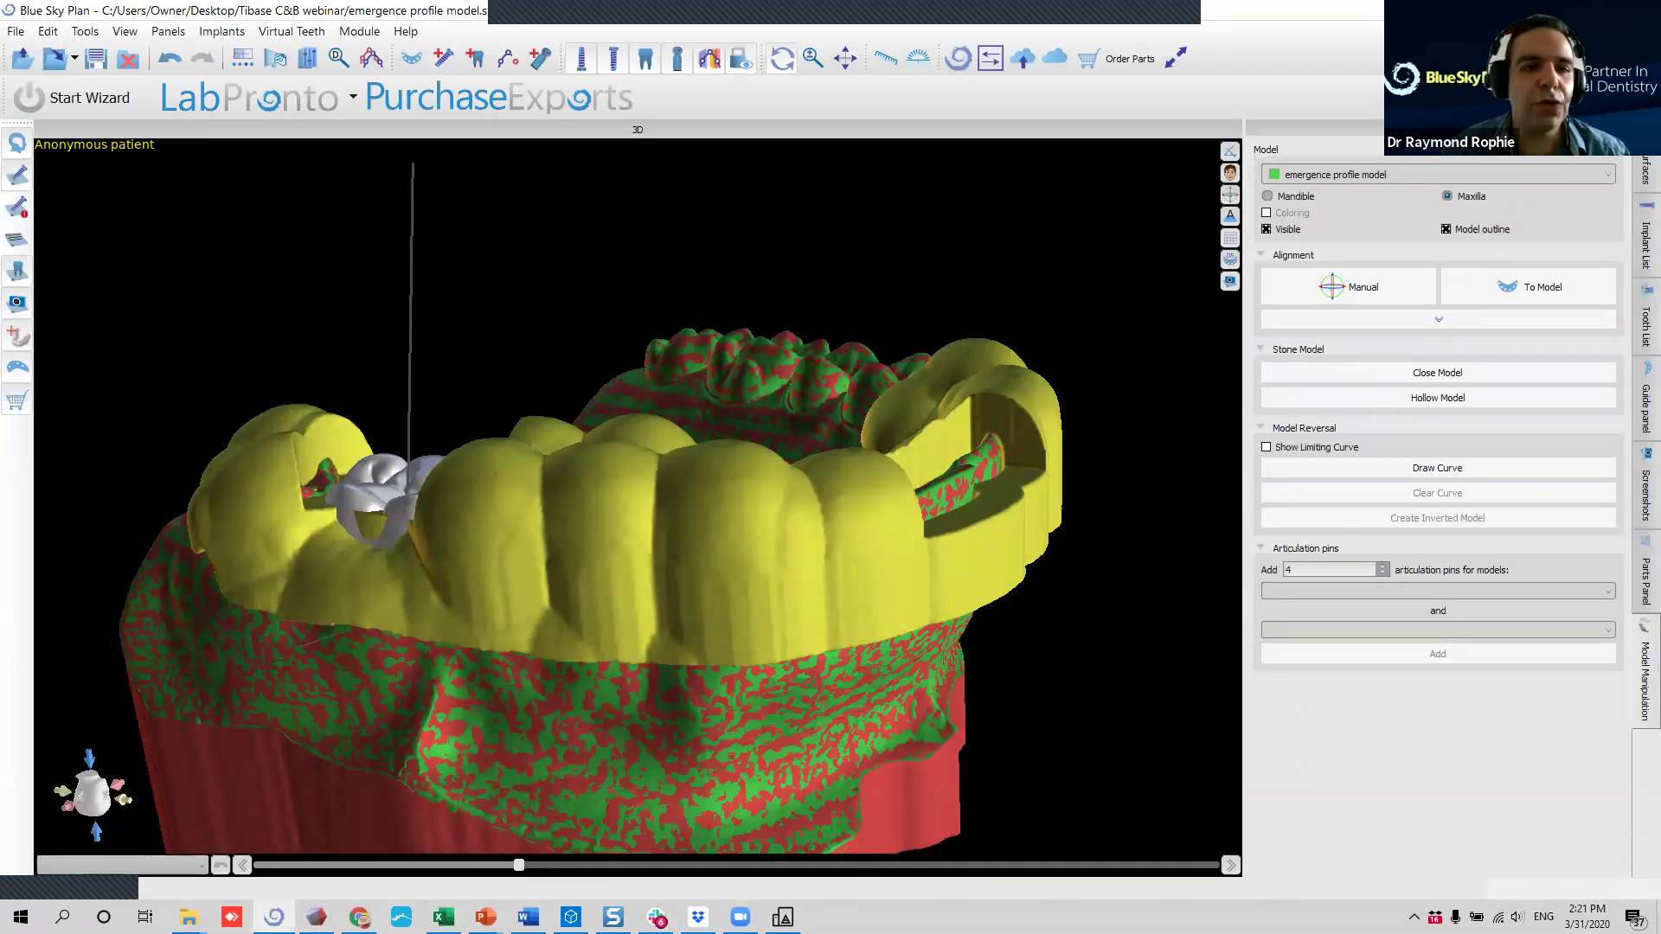
Switch to the Crown and Bridge module and hide the hollow emergence profile model and the Guide with Windows surface.
click(359, 31)
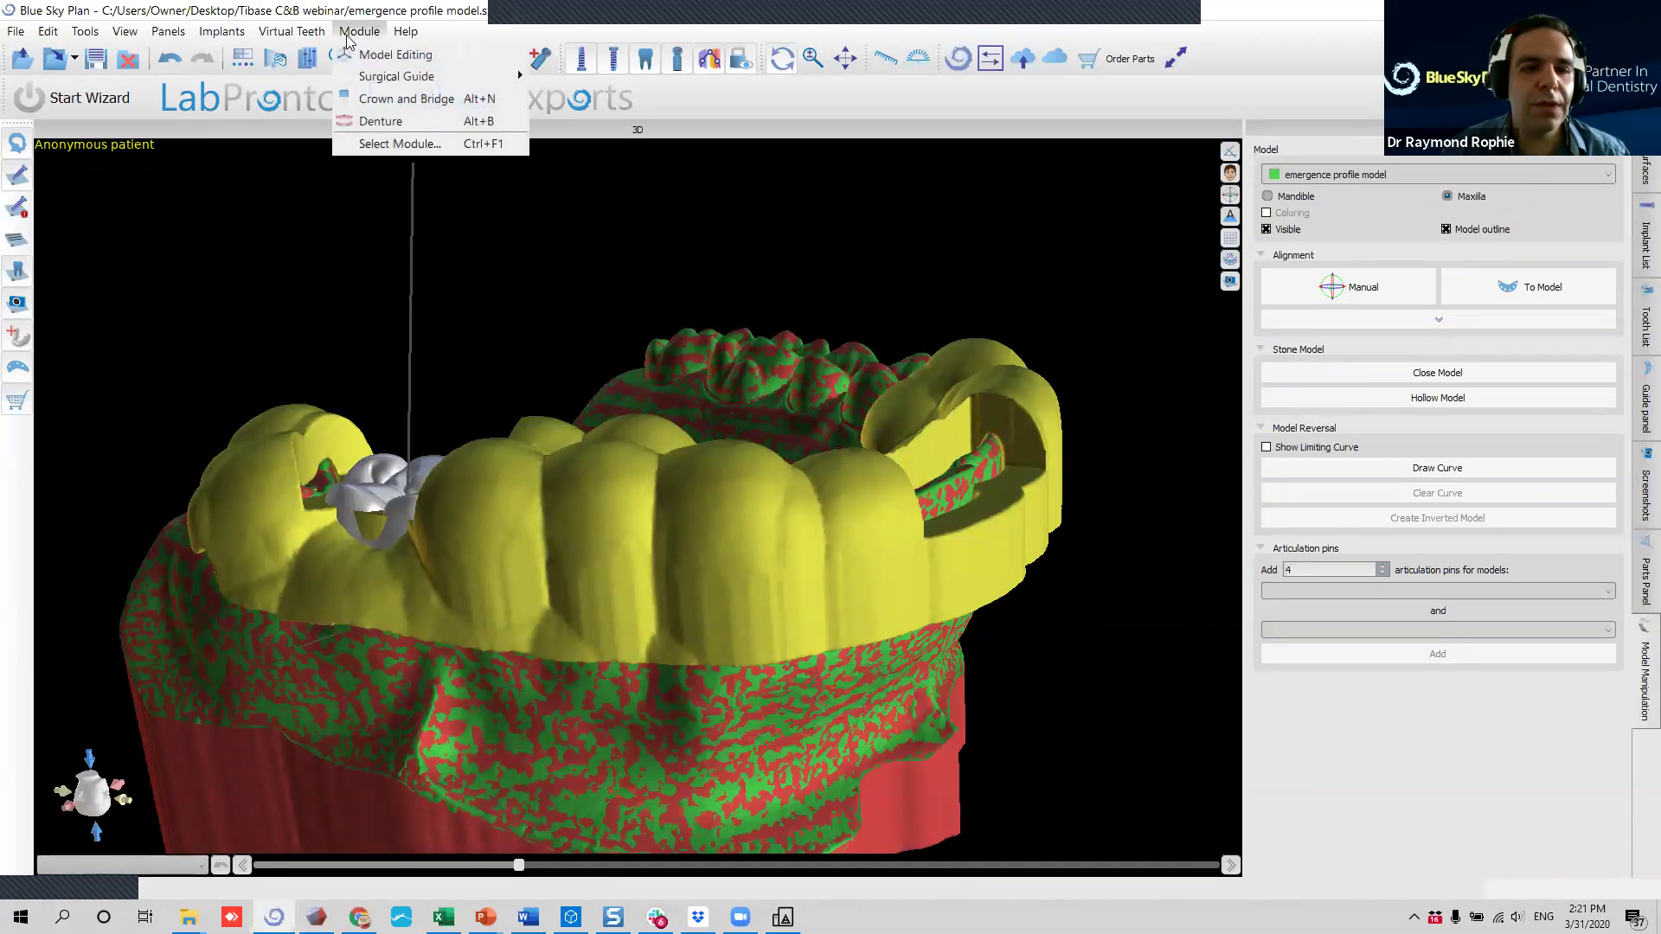
click(442, 100)
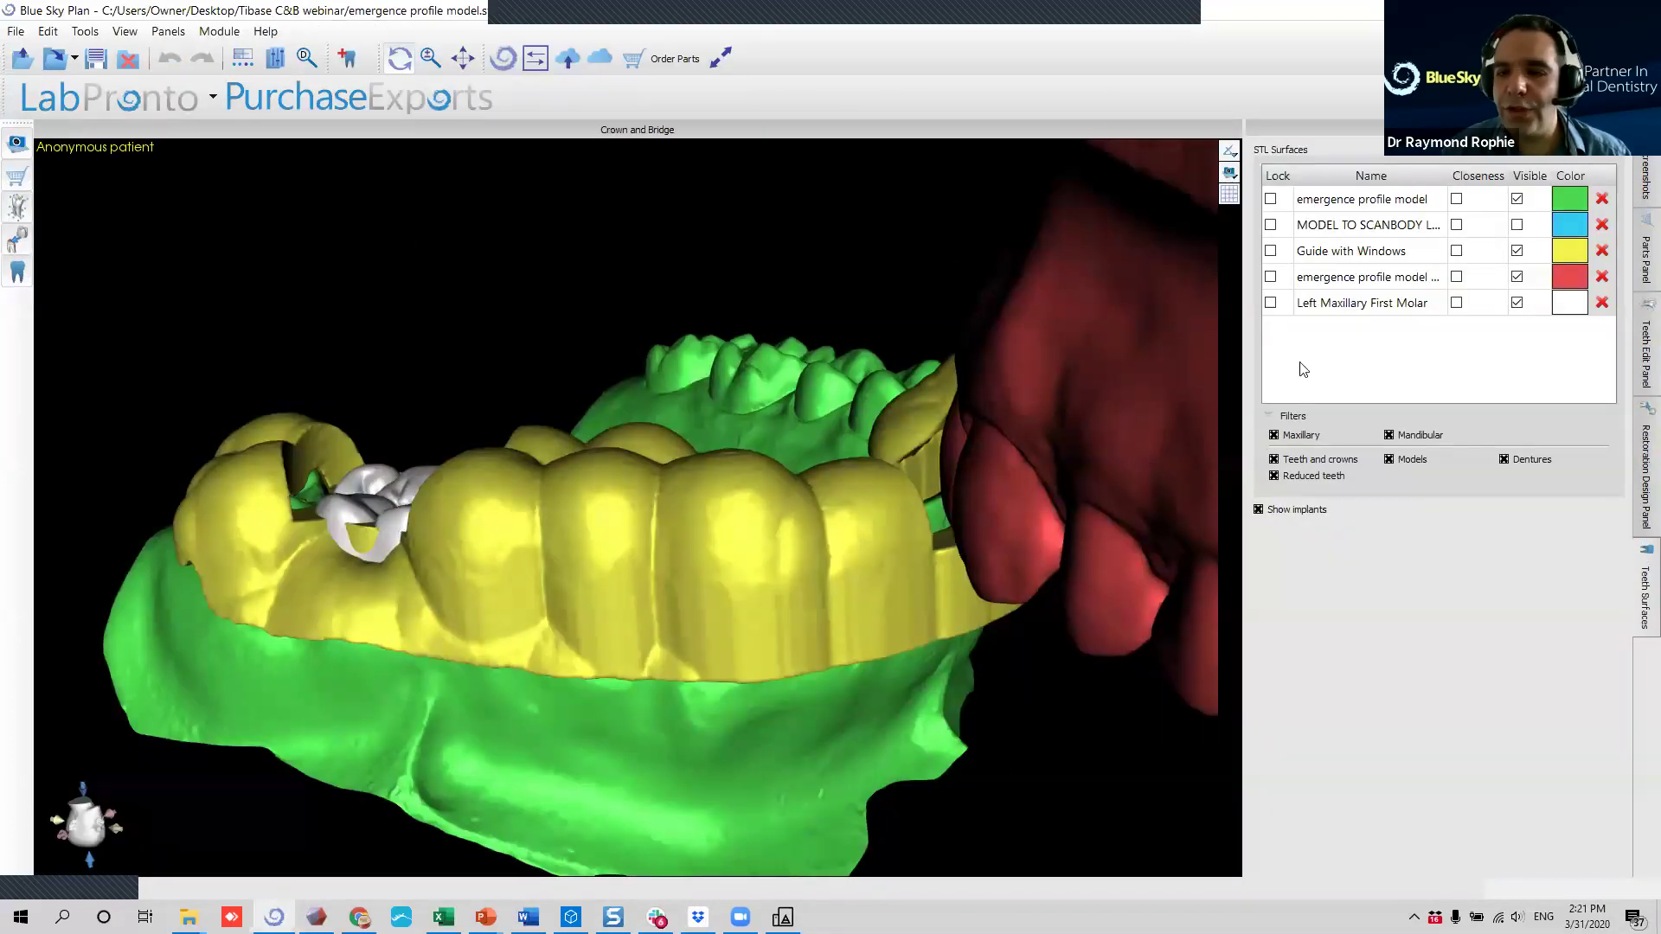
click(1517, 277)
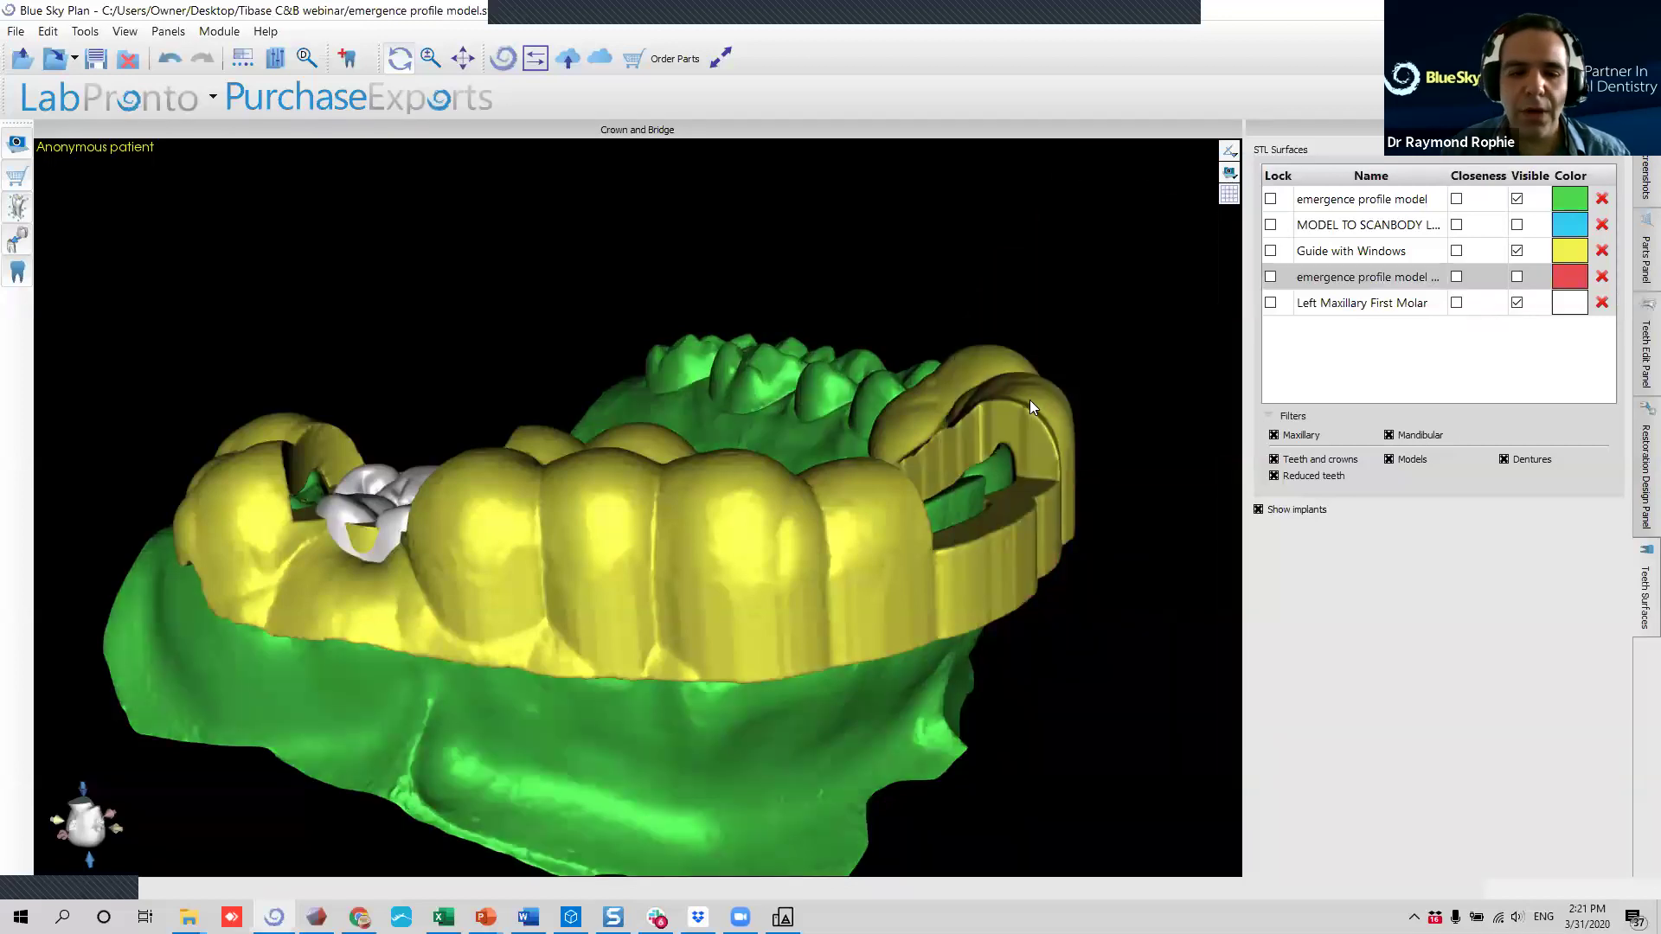
scroll(854, 395, down, 3)
click(1516, 251)
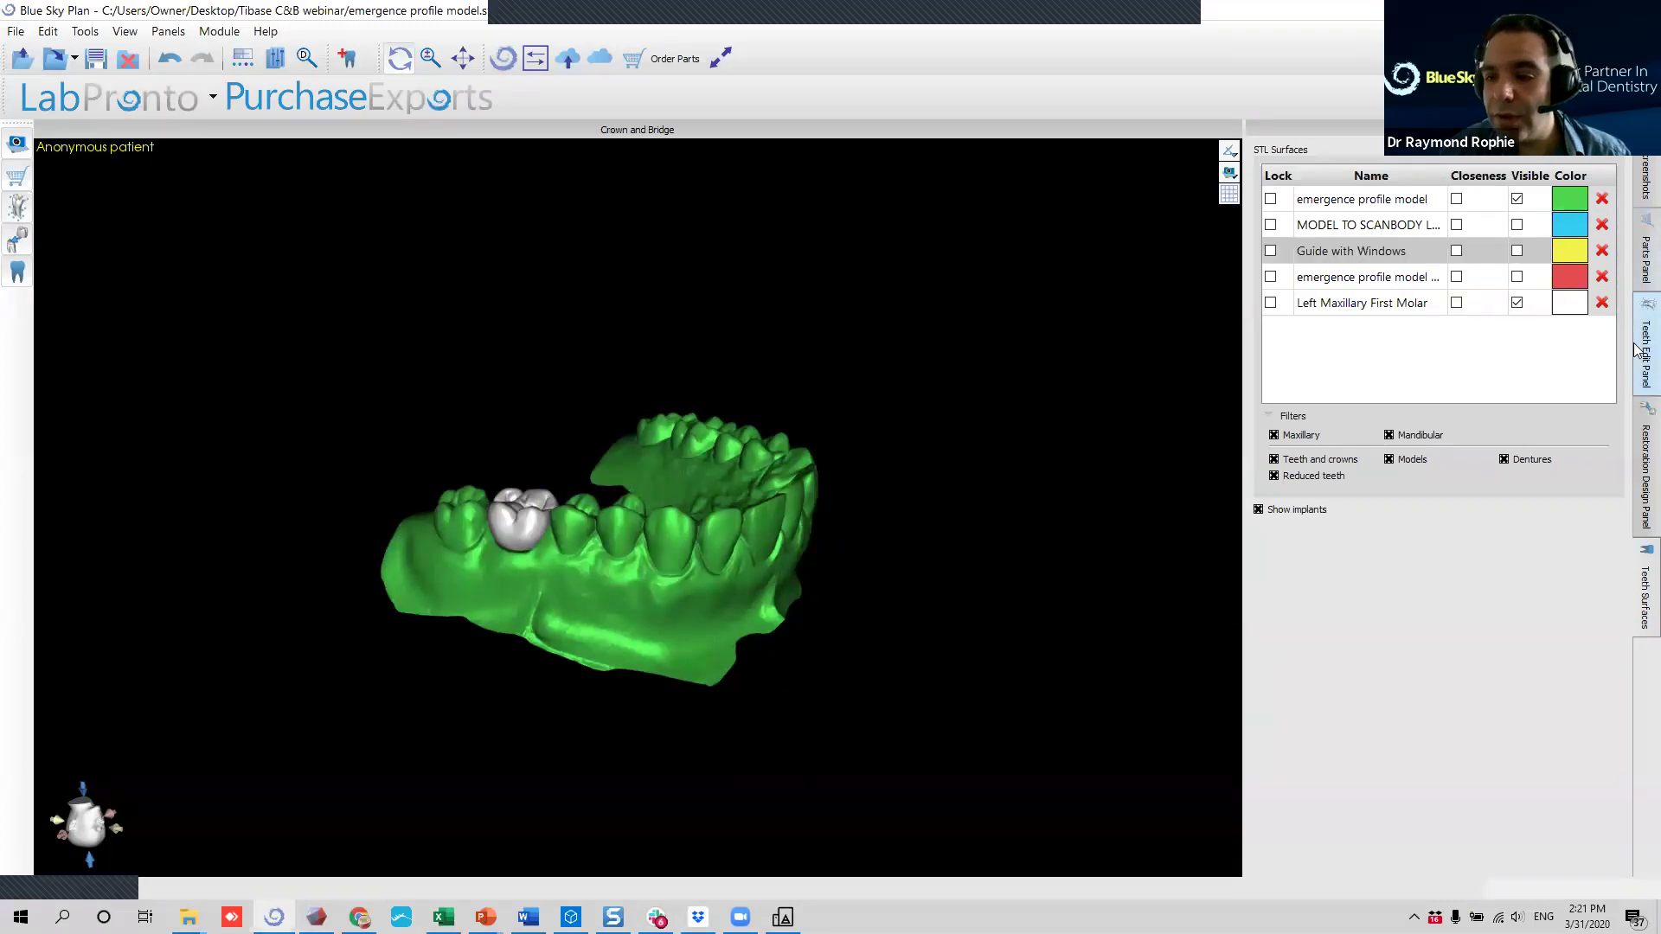
Start a maxillary Crown on a Tibase restoration using the emergence profile model, with MODEL TO SCANBODY LOWER as antagonist.
click(1640, 454)
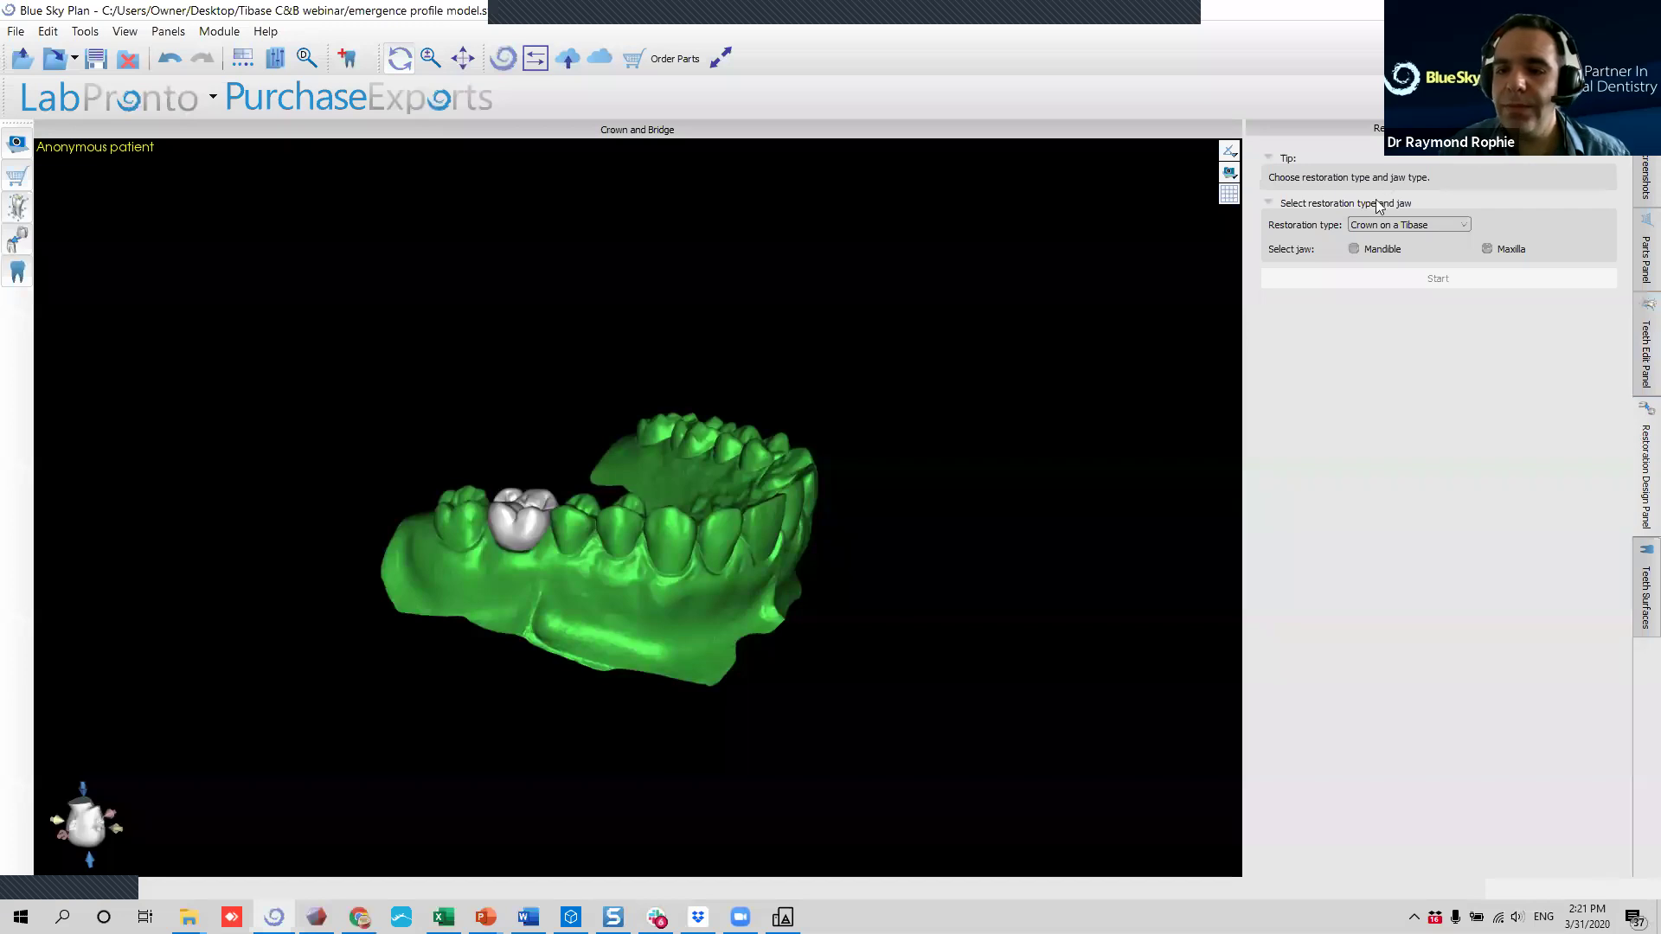
click(1499, 249)
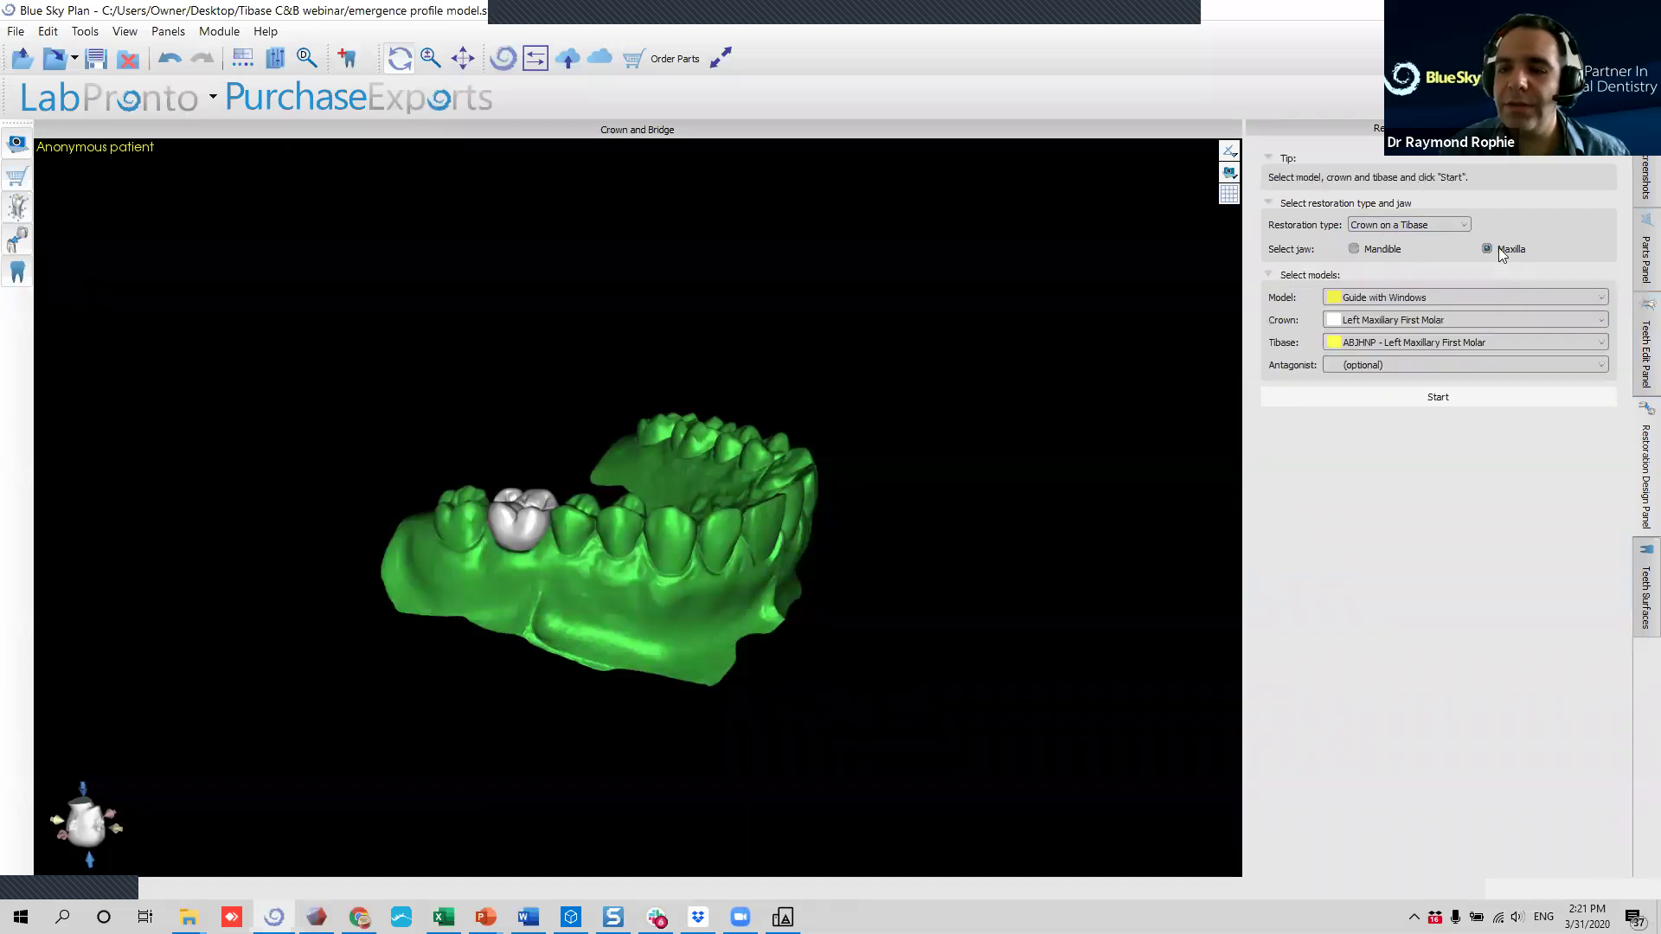
click(1388, 300)
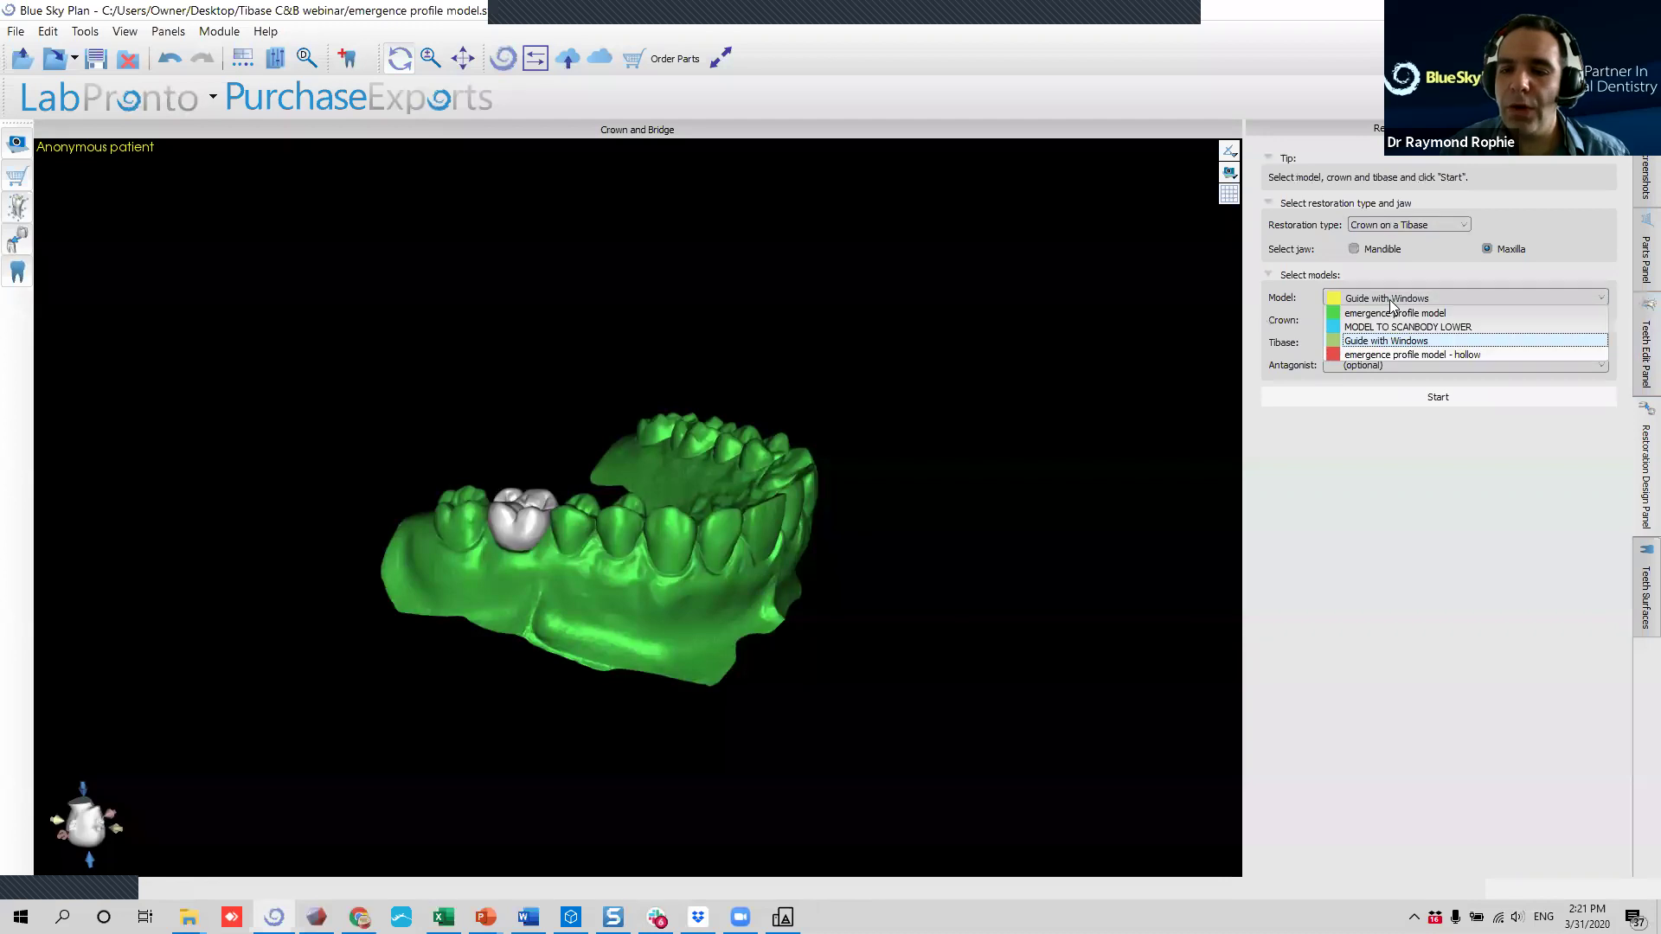
click(1474, 313)
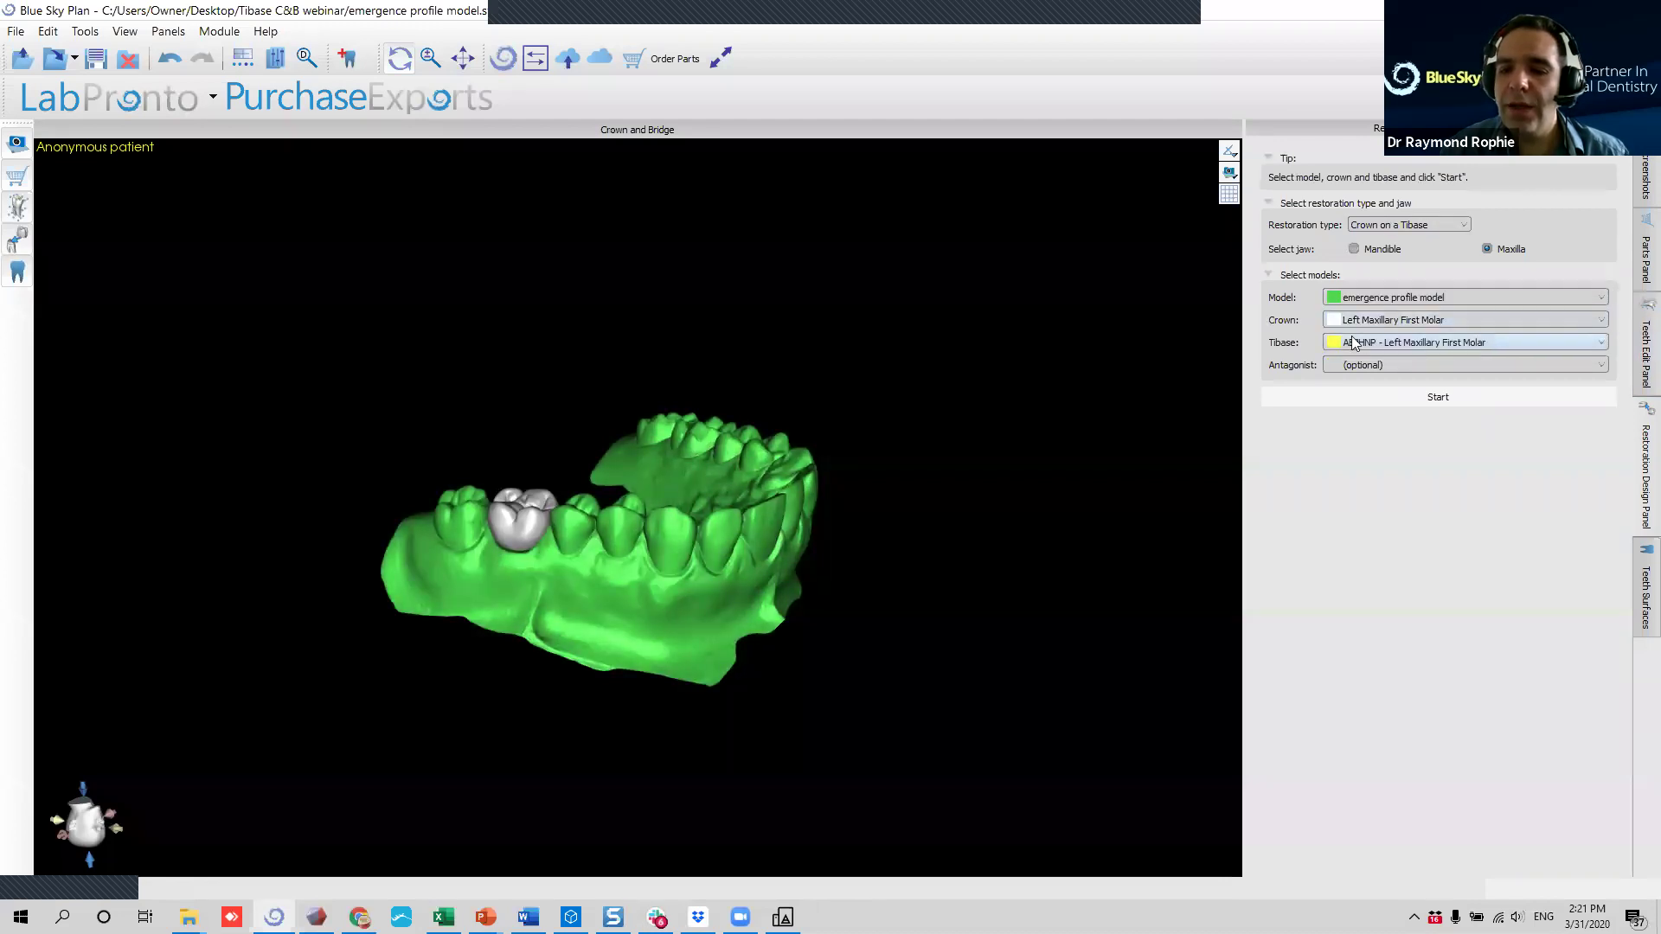
right_drag(482, 638, 504, 666)
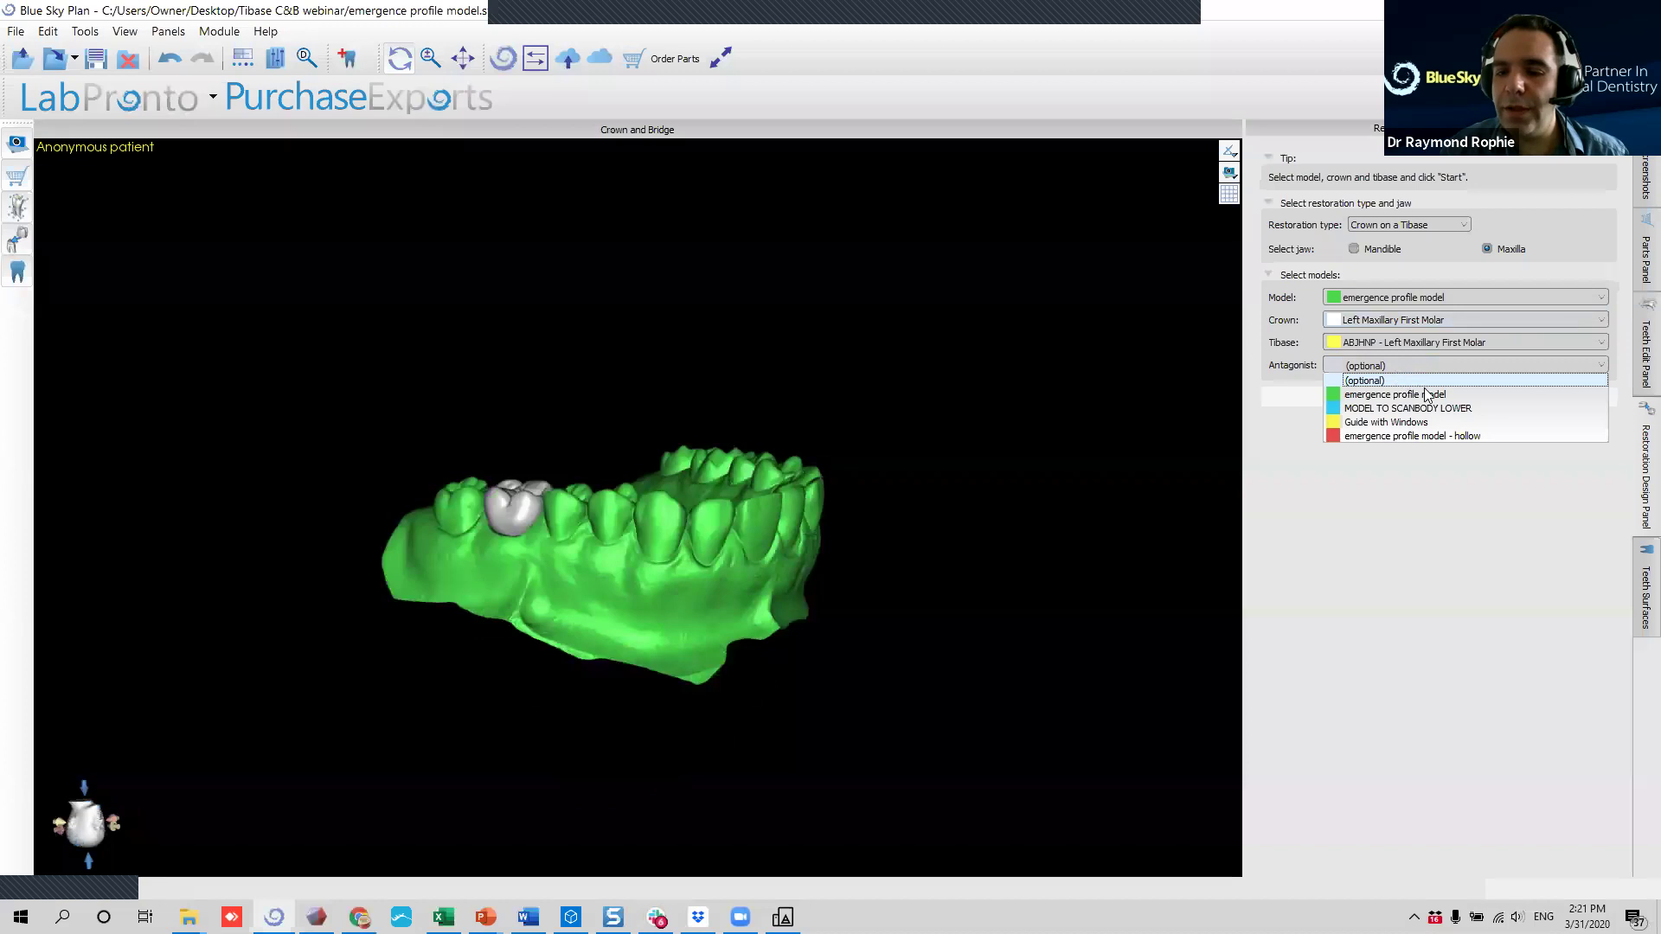
click(1492, 409)
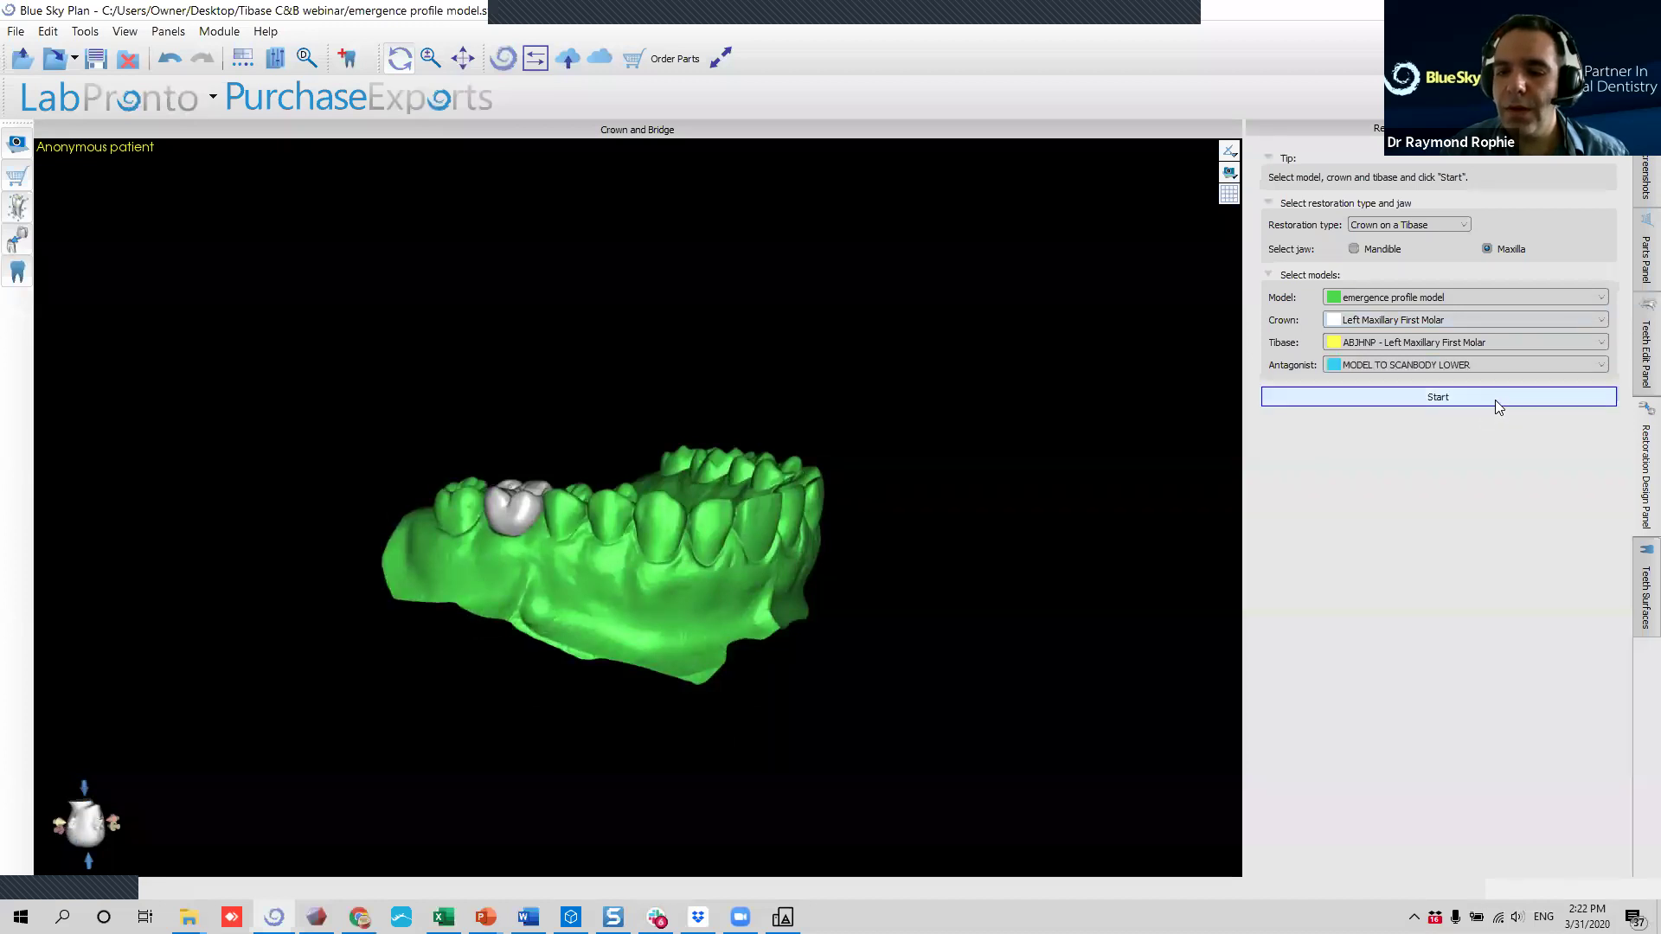
click(1494, 400)
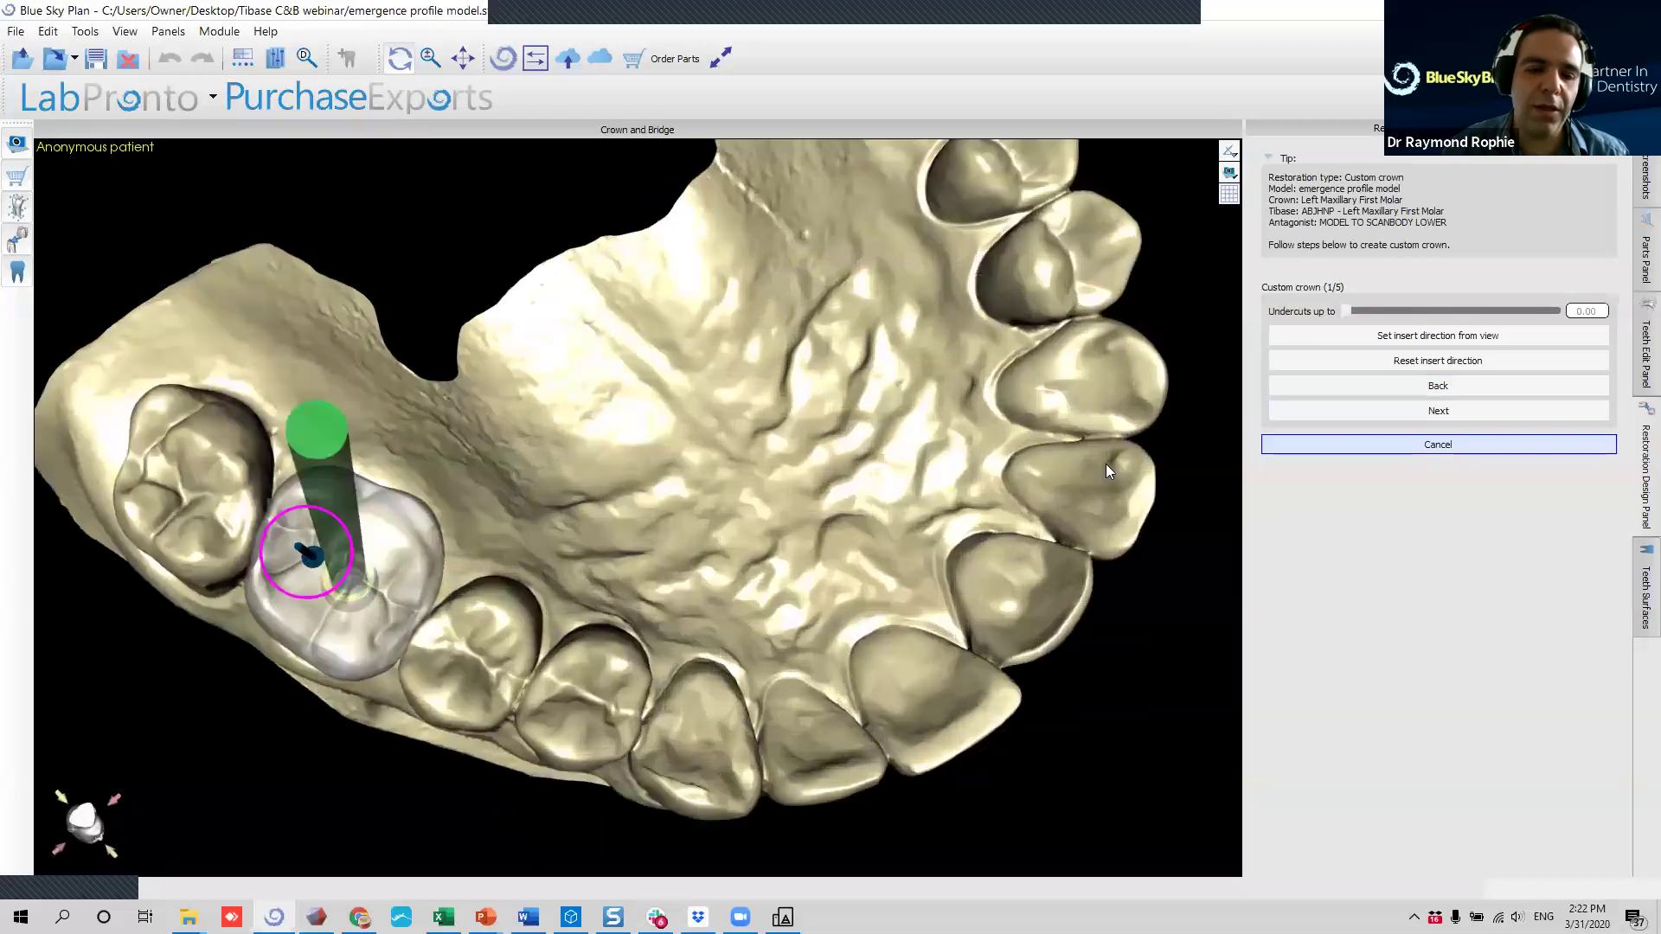
Set the crown's insert direction from an occlusal view with undercuts up to 0.31 and proceed to the approximal area definition.
drag(1106, 464, 772, 327)
drag(914, 325, 529, 473)
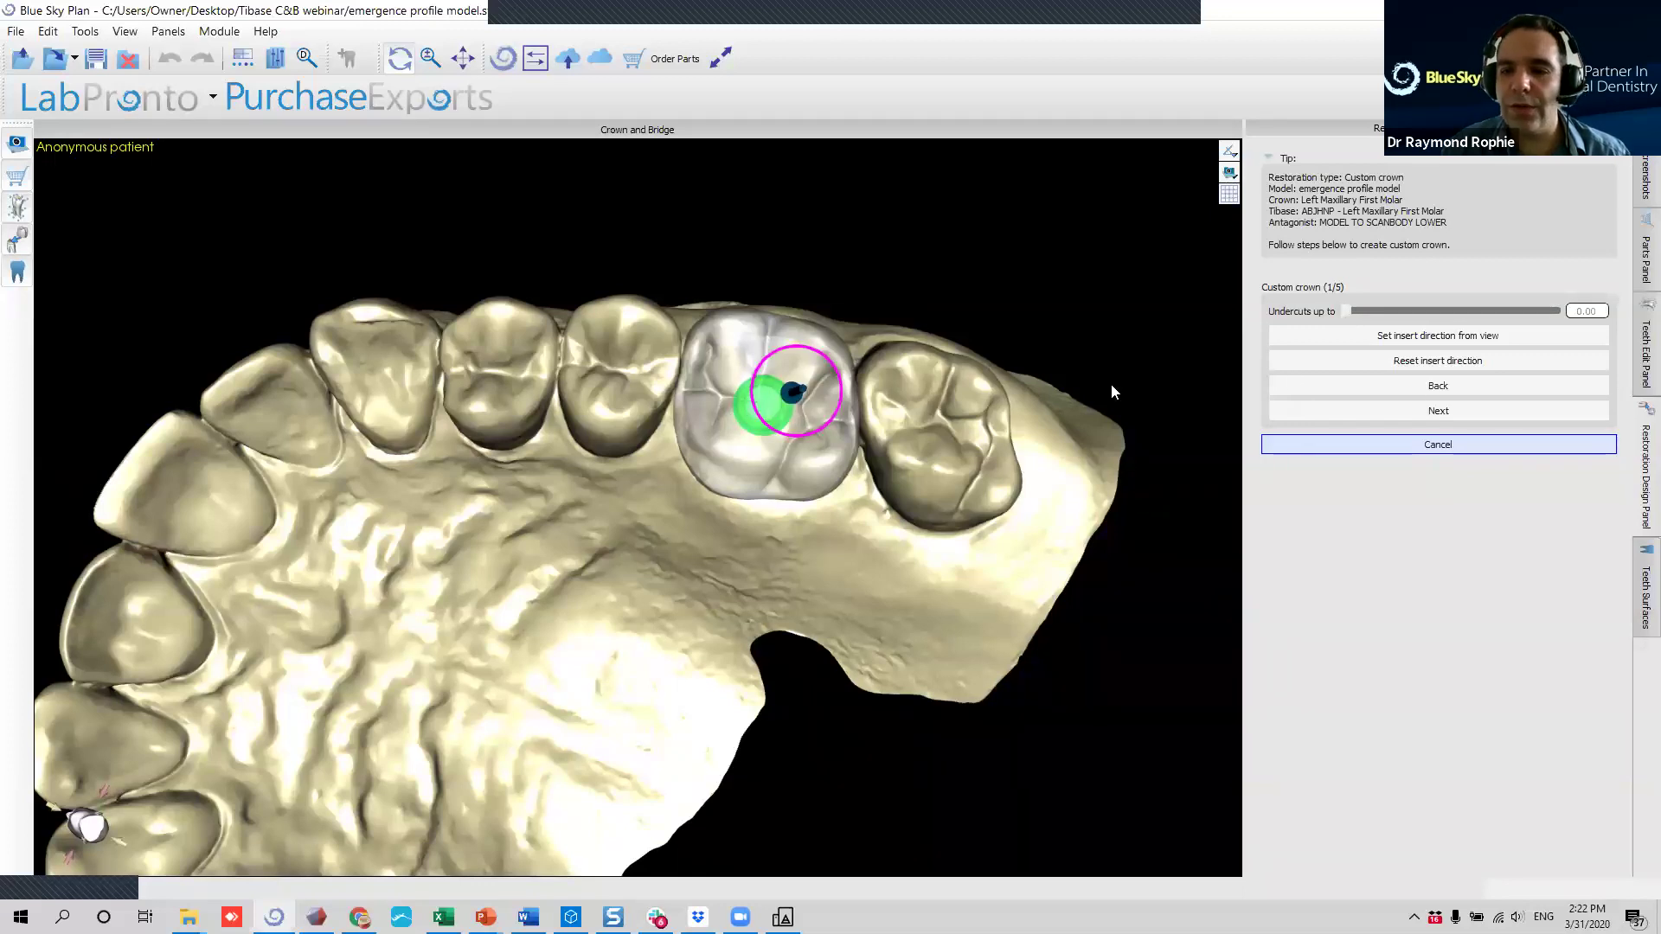
click(1403, 339)
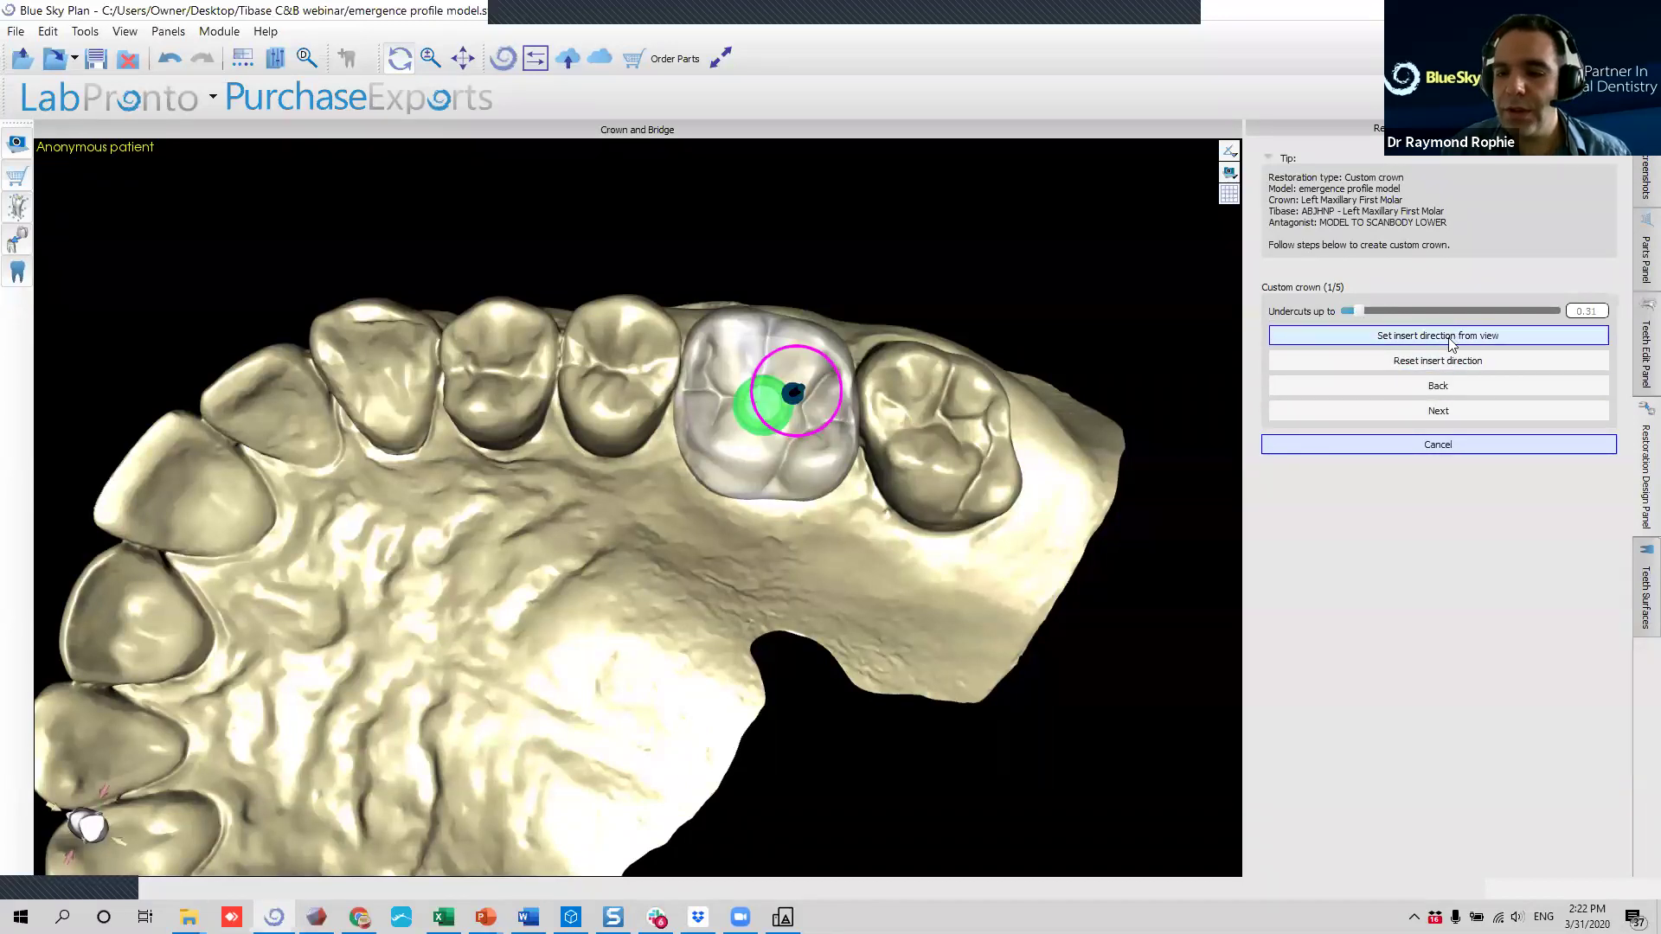
click(1408, 410)
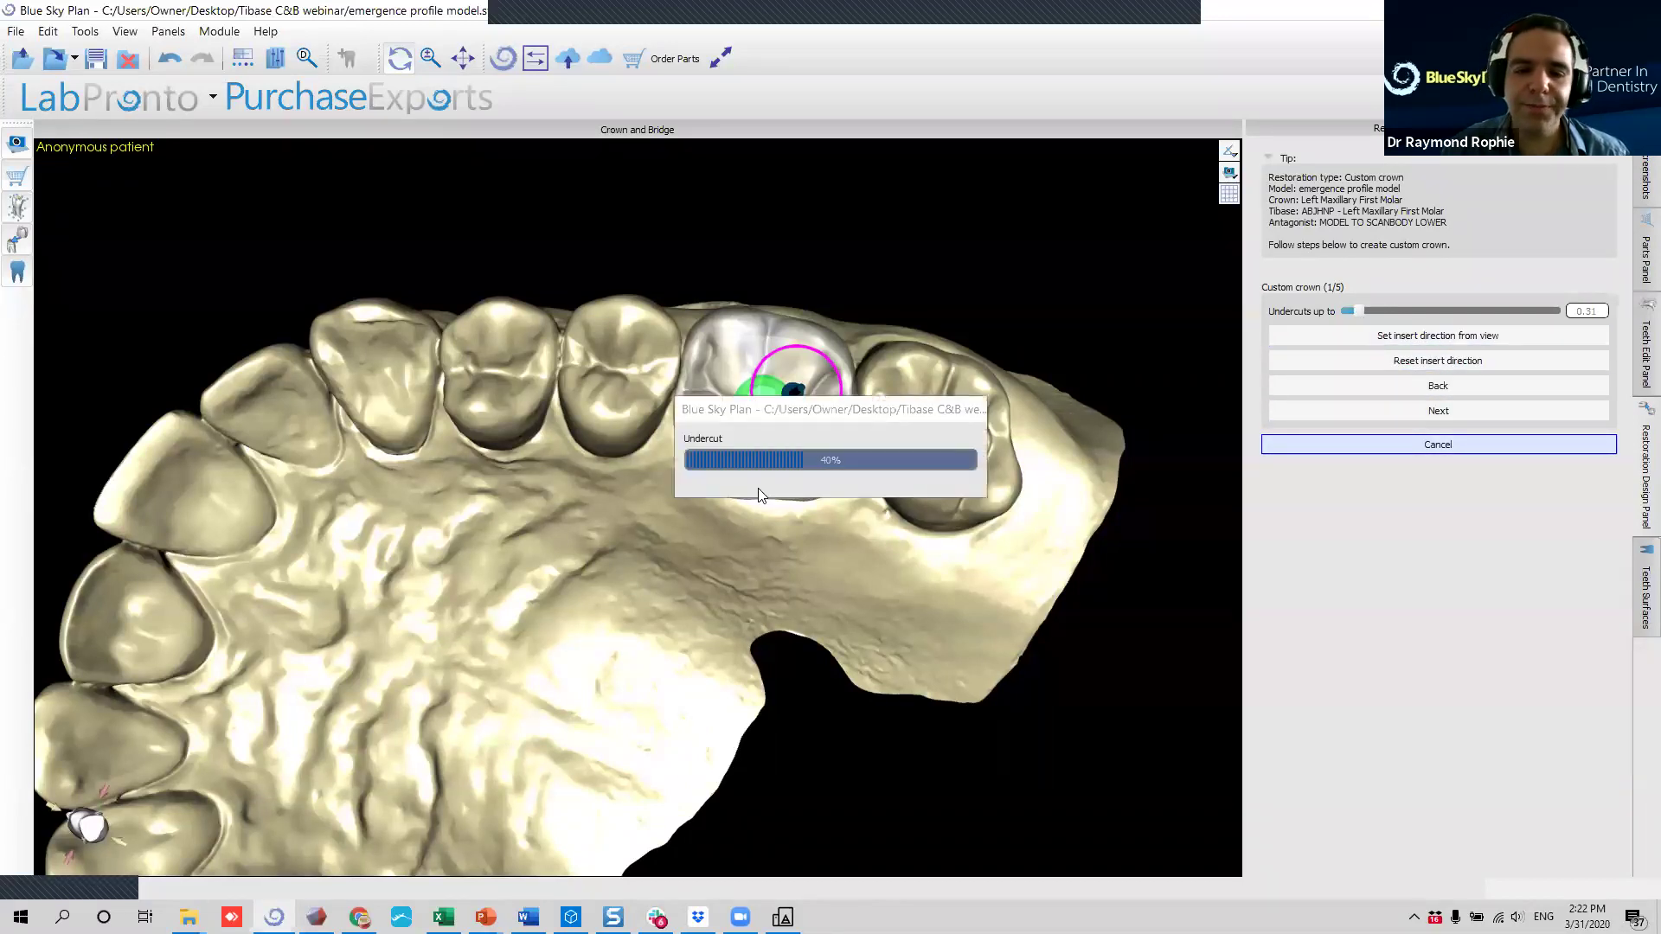
Mark the approximal contact spots on the second premolar and second molar with tool size 1.00 and proceed to the margin.
drag(481, 532, 338, 260)
scroll(702, 451, down, 1)
scroll(702, 451, up, 4)
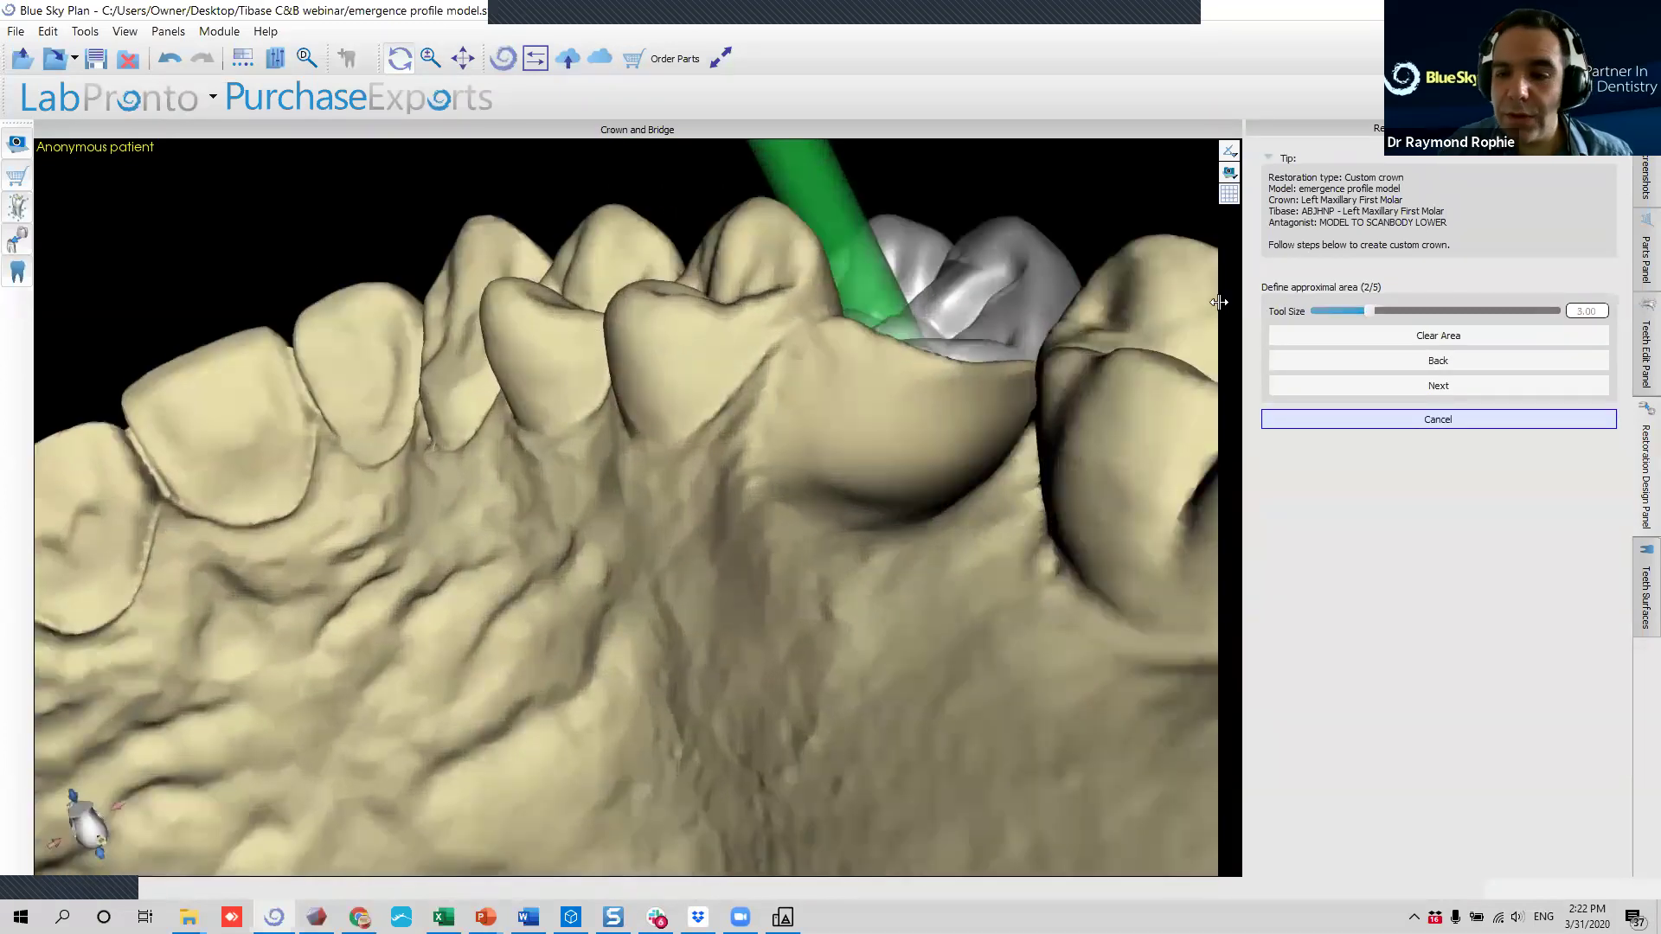
drag(1354, 318, 1310, 313)
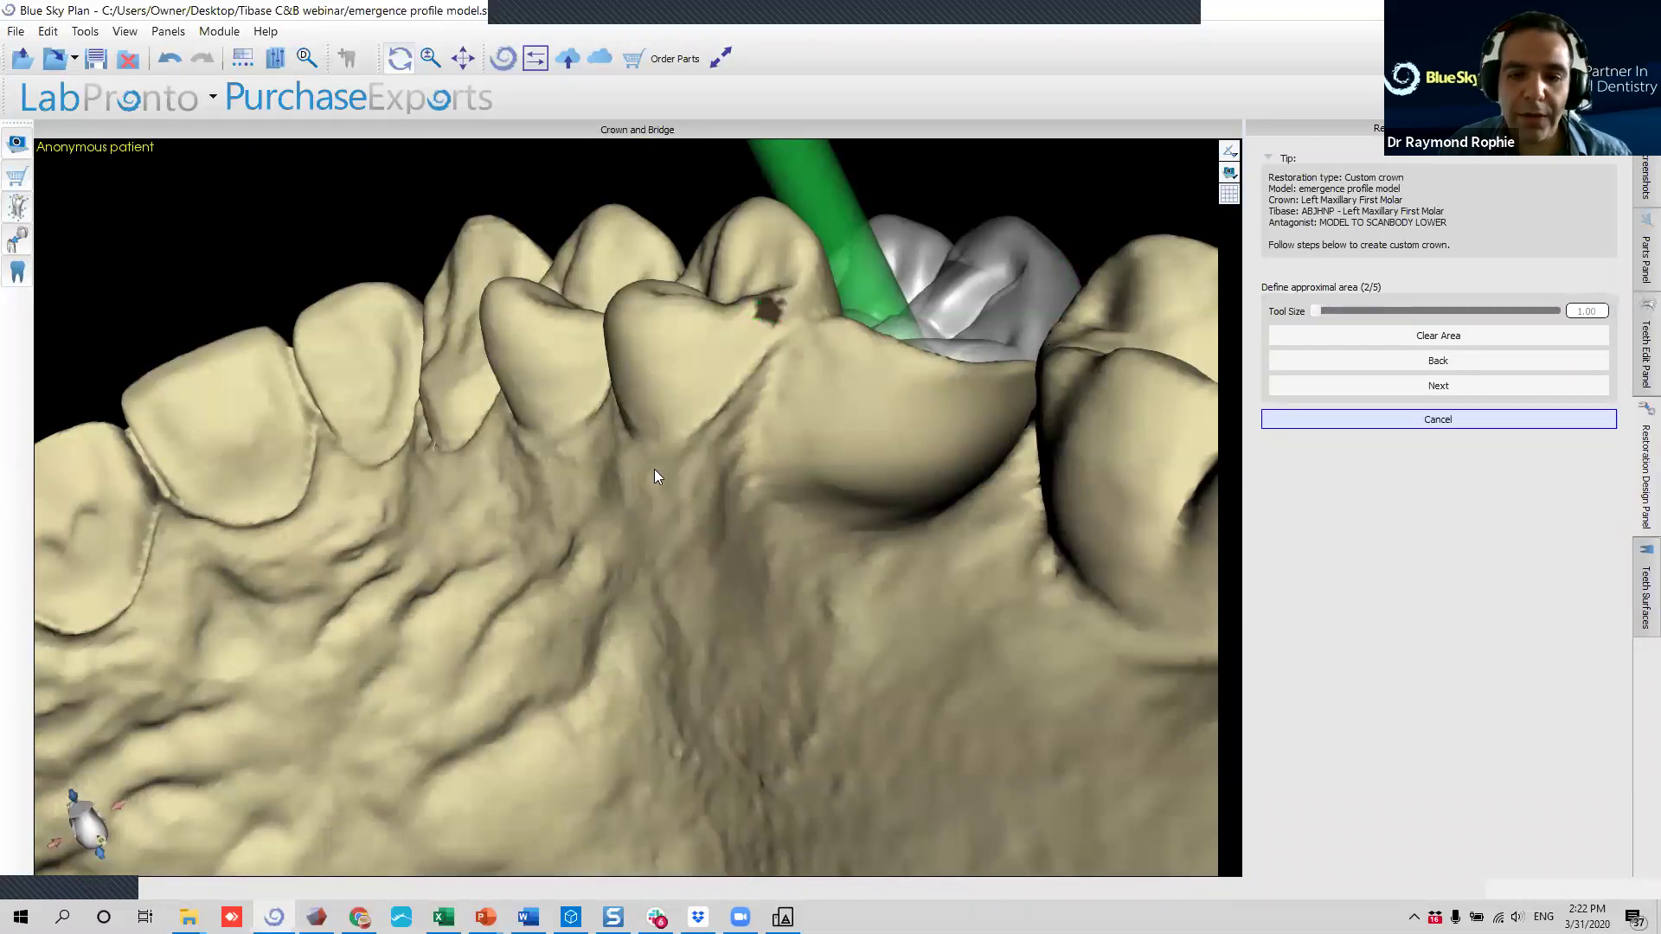
right_drag(655, 469, 1135, 433)
right_drag(814, 494, 822, 381)
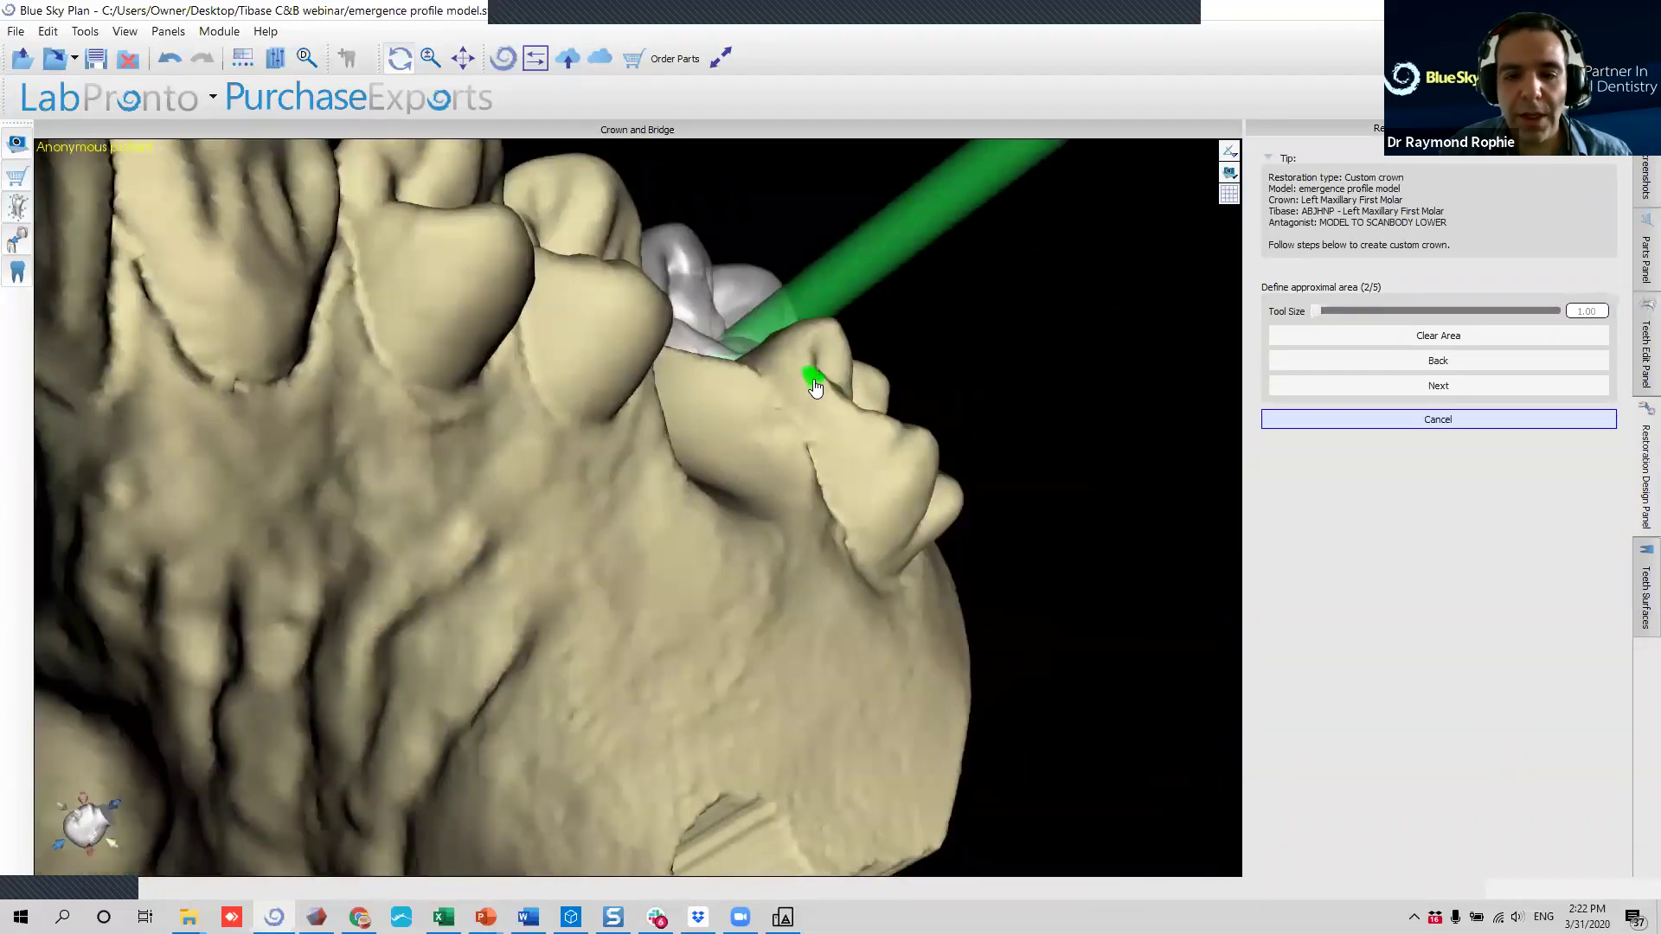
click(805, 384)
right_drag(983, 291, 667, 322)
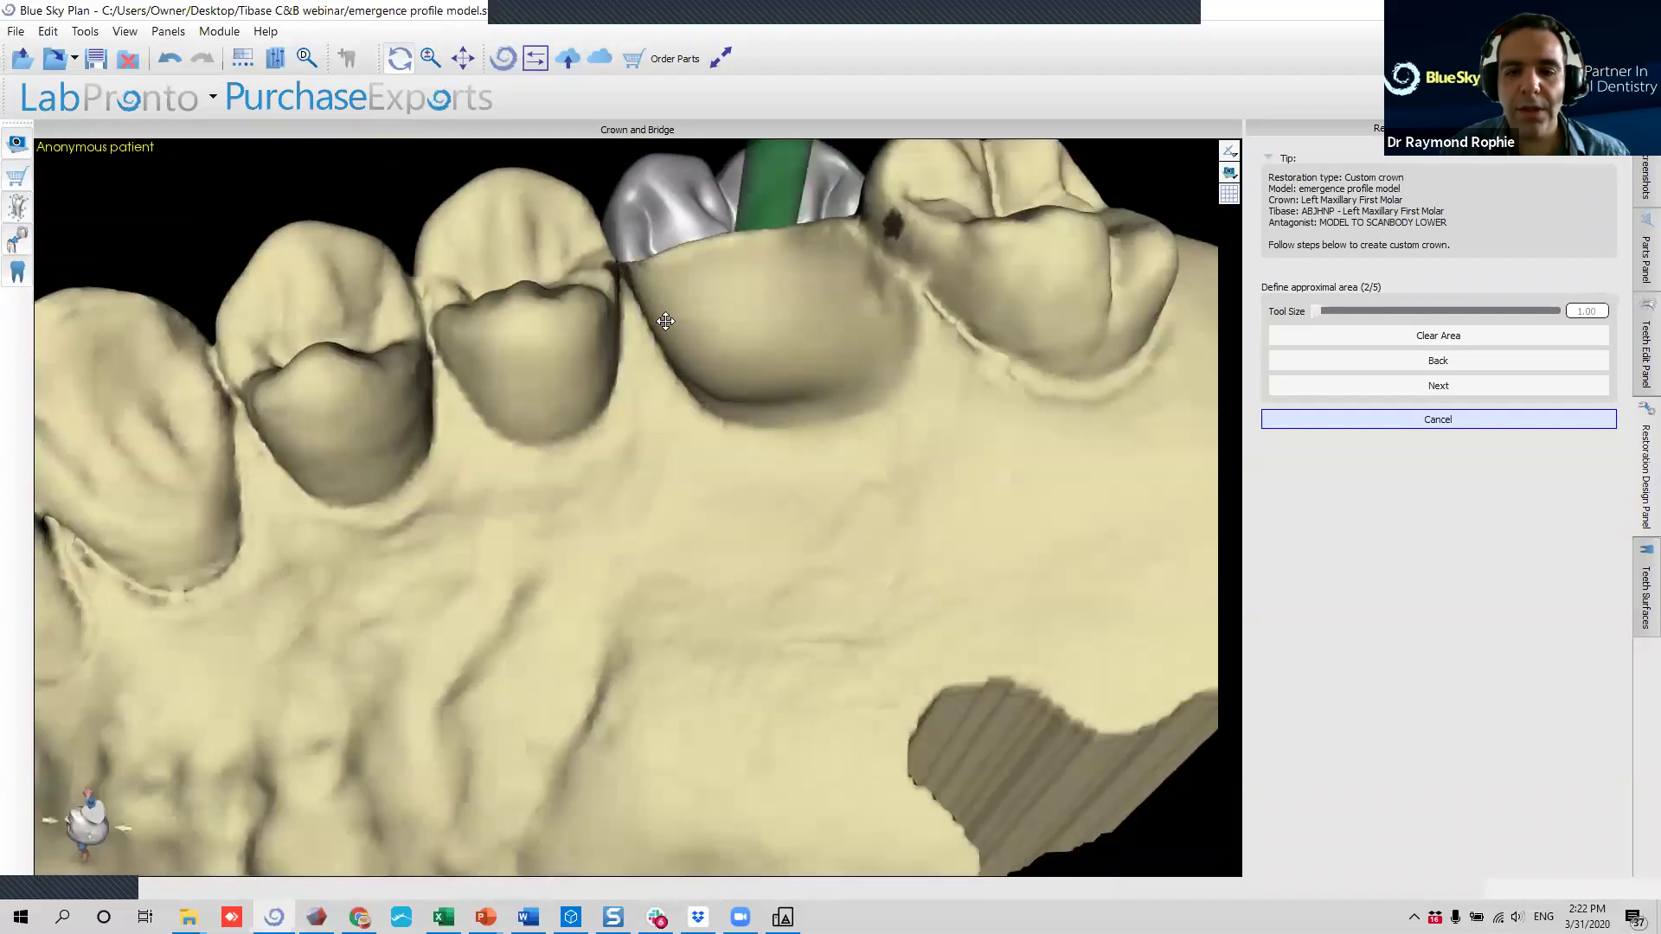
click(1431, 391)
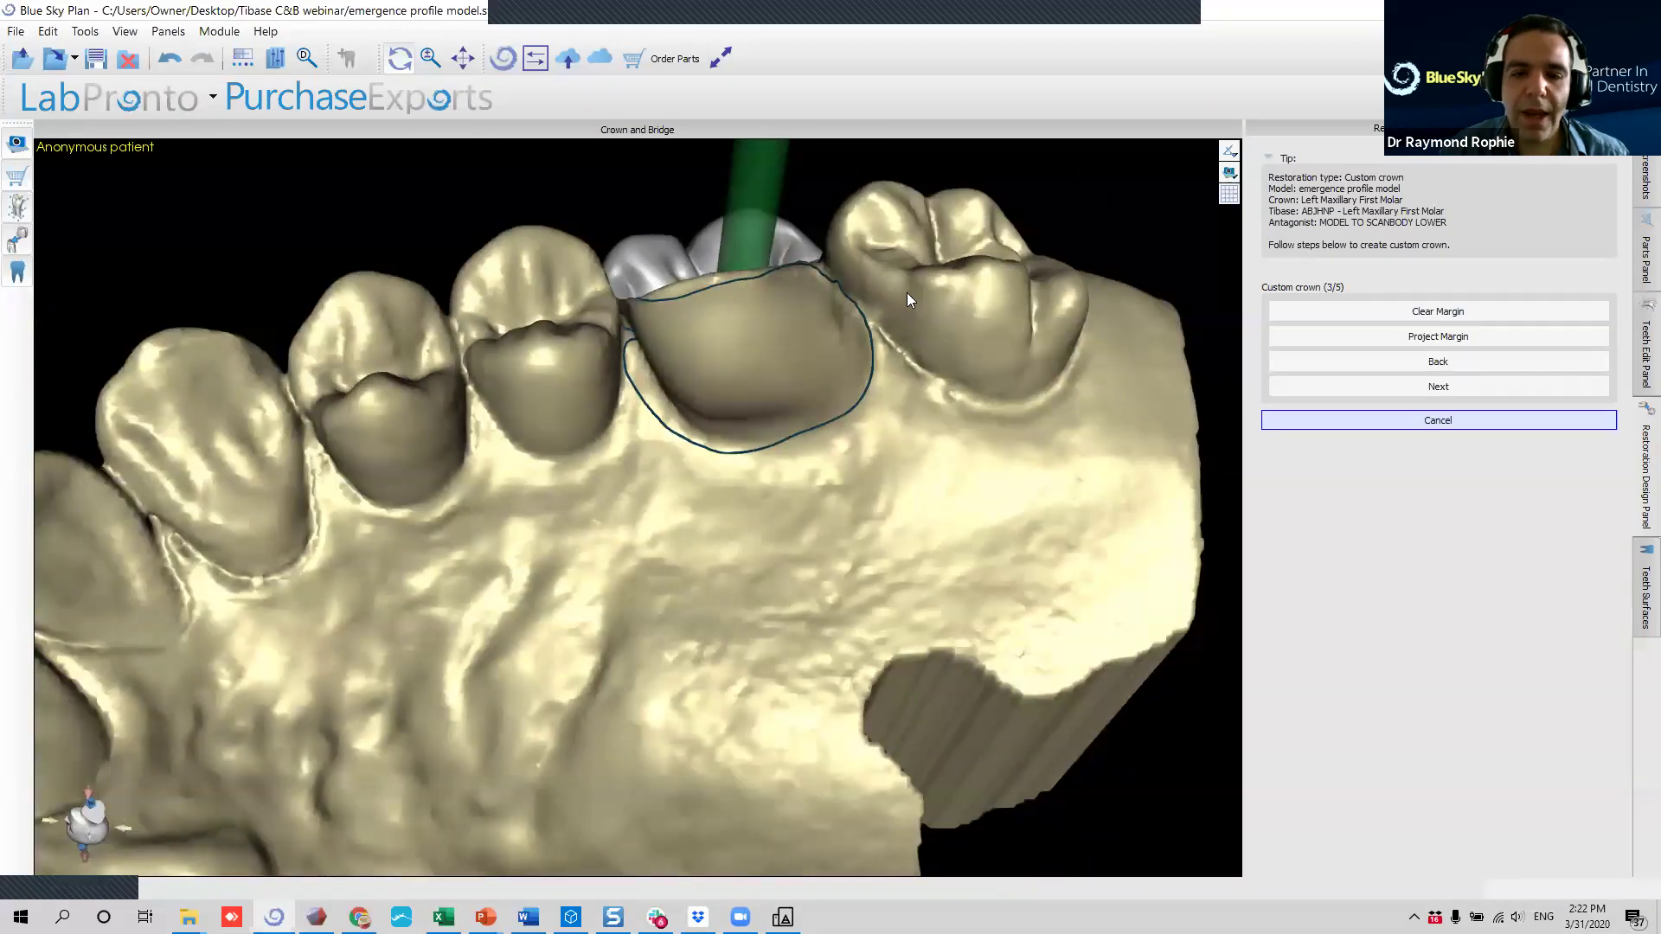
Redraw the mesial stretch of the crown margin to remove the bulge beside the second premolar.
right_drag(907, 293, 836, 547)
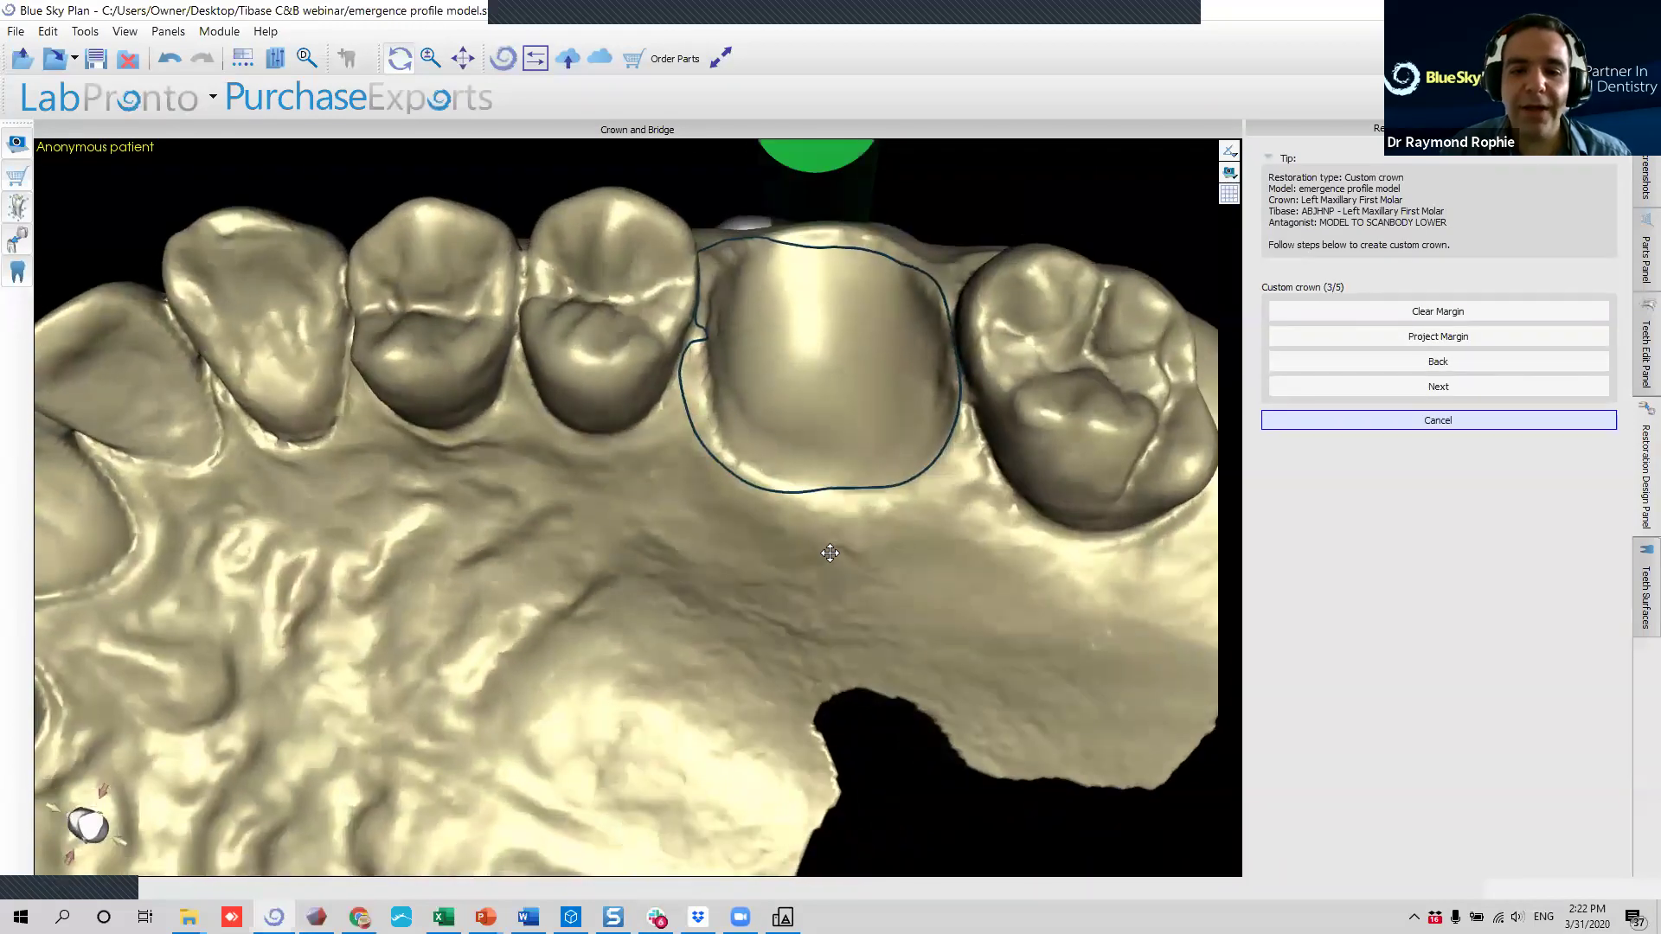
right_drag(888, 371, 732, 481)
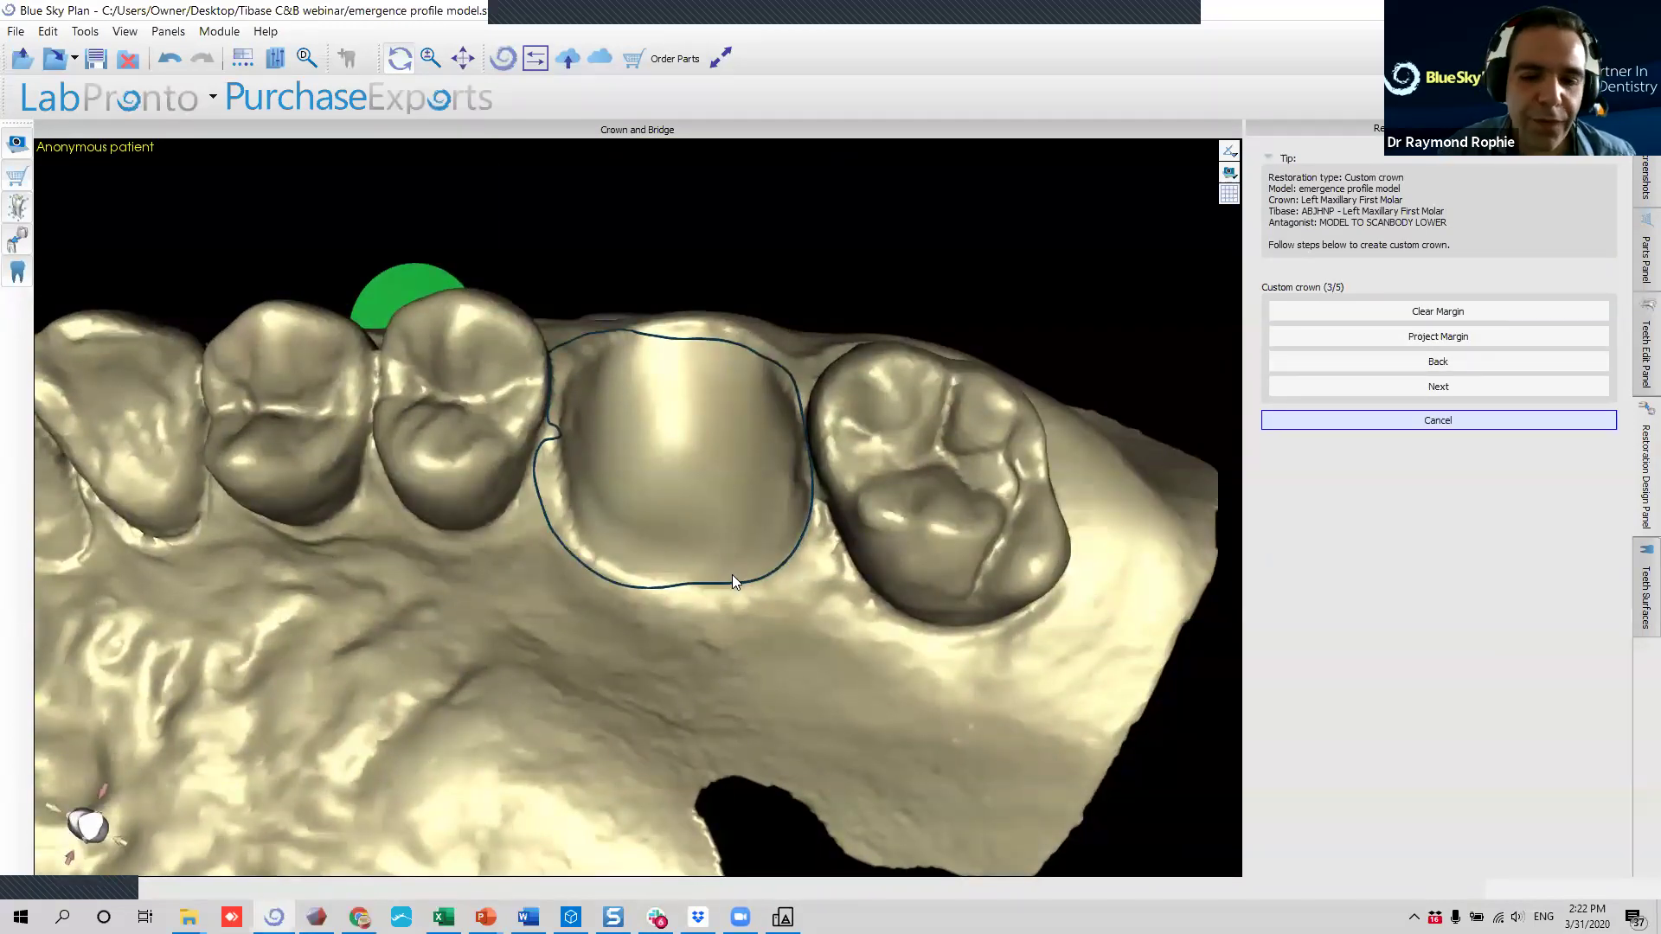
right_drag(732, 576, 712, 597)
mouse_move(687, 587)
mouse_down()
mouse_move(590, 529)
mouse_move(567, 453)
mouse_move(603, 369)
mouse_move(646, 334)
mouse_move(669, 346)
mouse_up()
right_drag(631, 471, 665, 408)
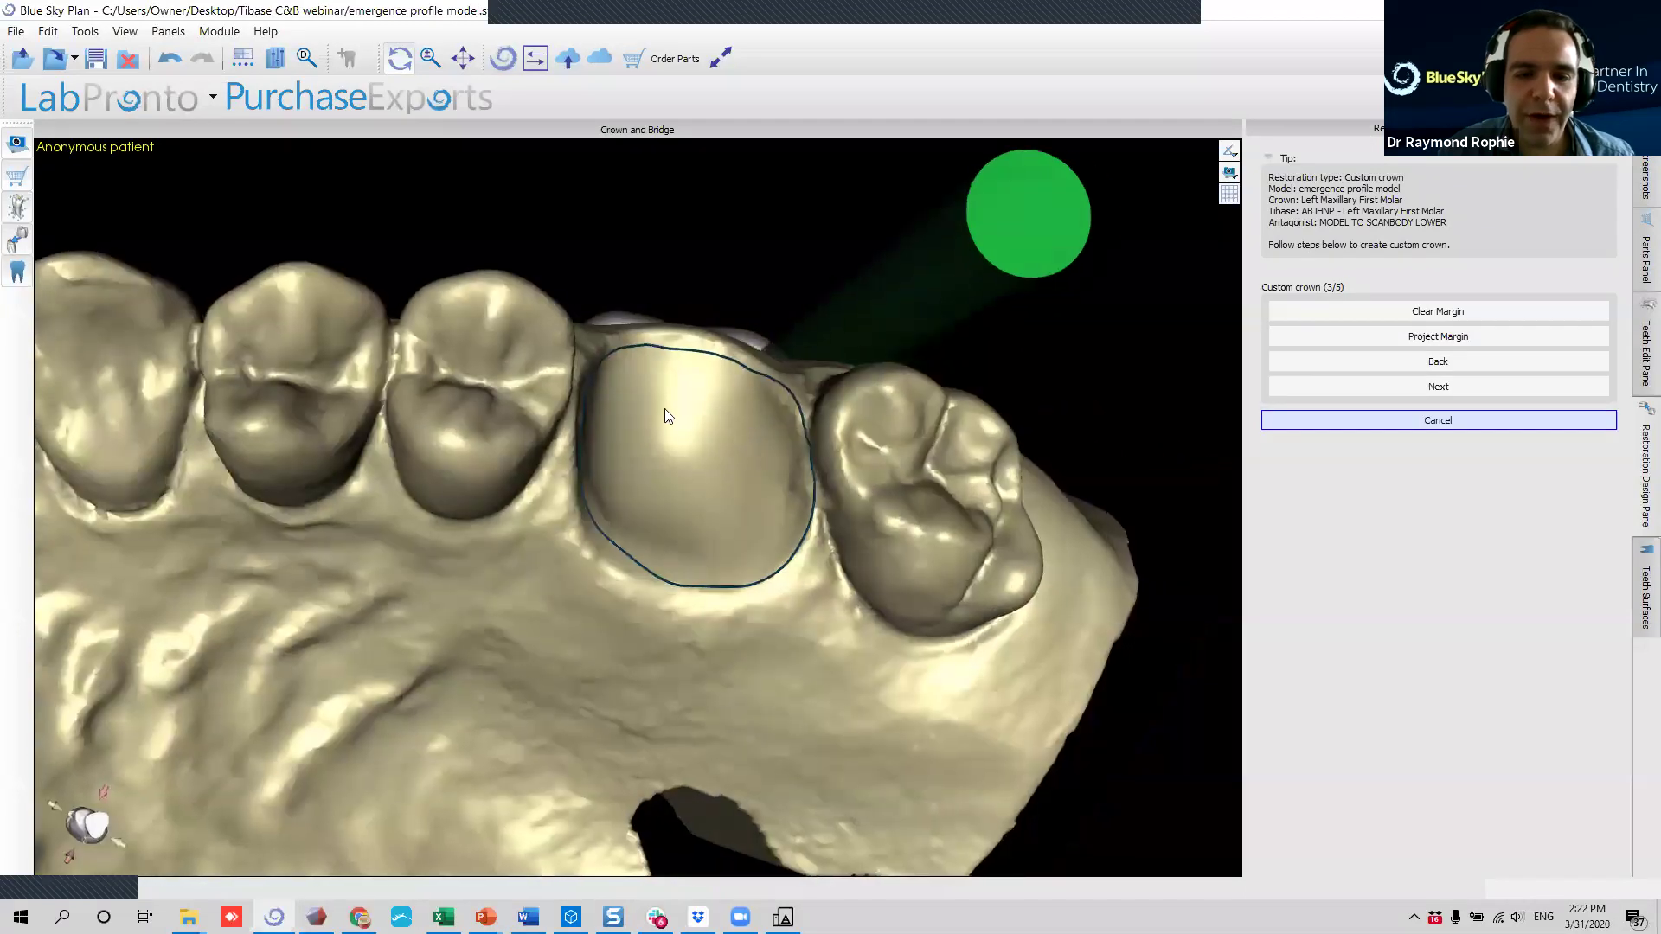
Redraw the distal and distopalatal stretch of the margin along the rim of the emergence profile.
mouse_move(724, 358)
mouse_down()
mouse_move(761, 385)
mouse_move(783, 443)
mouse_move(792, 554)
mouse_move(771, 571)
mouse_up()
mouse_move(489, 792)
right_down()
mouse_move(511, 757)
mouse_move(666, 736)
mouse_move(692, 876)
right_up()
mouse_move(502, 616)
mouse_down()
mouse_move(493, 573)
mouse_move(531, 523)
mouse_move(621, 479)
mouse_move(553, 512)
mouse_move(485, 605)
mouse_move(610, 482)
mouse_up()
mouse_move(648, 601)
mouse_down()
mouse_move(757, 592)
mouse_move(743, 589)
mouse_up()
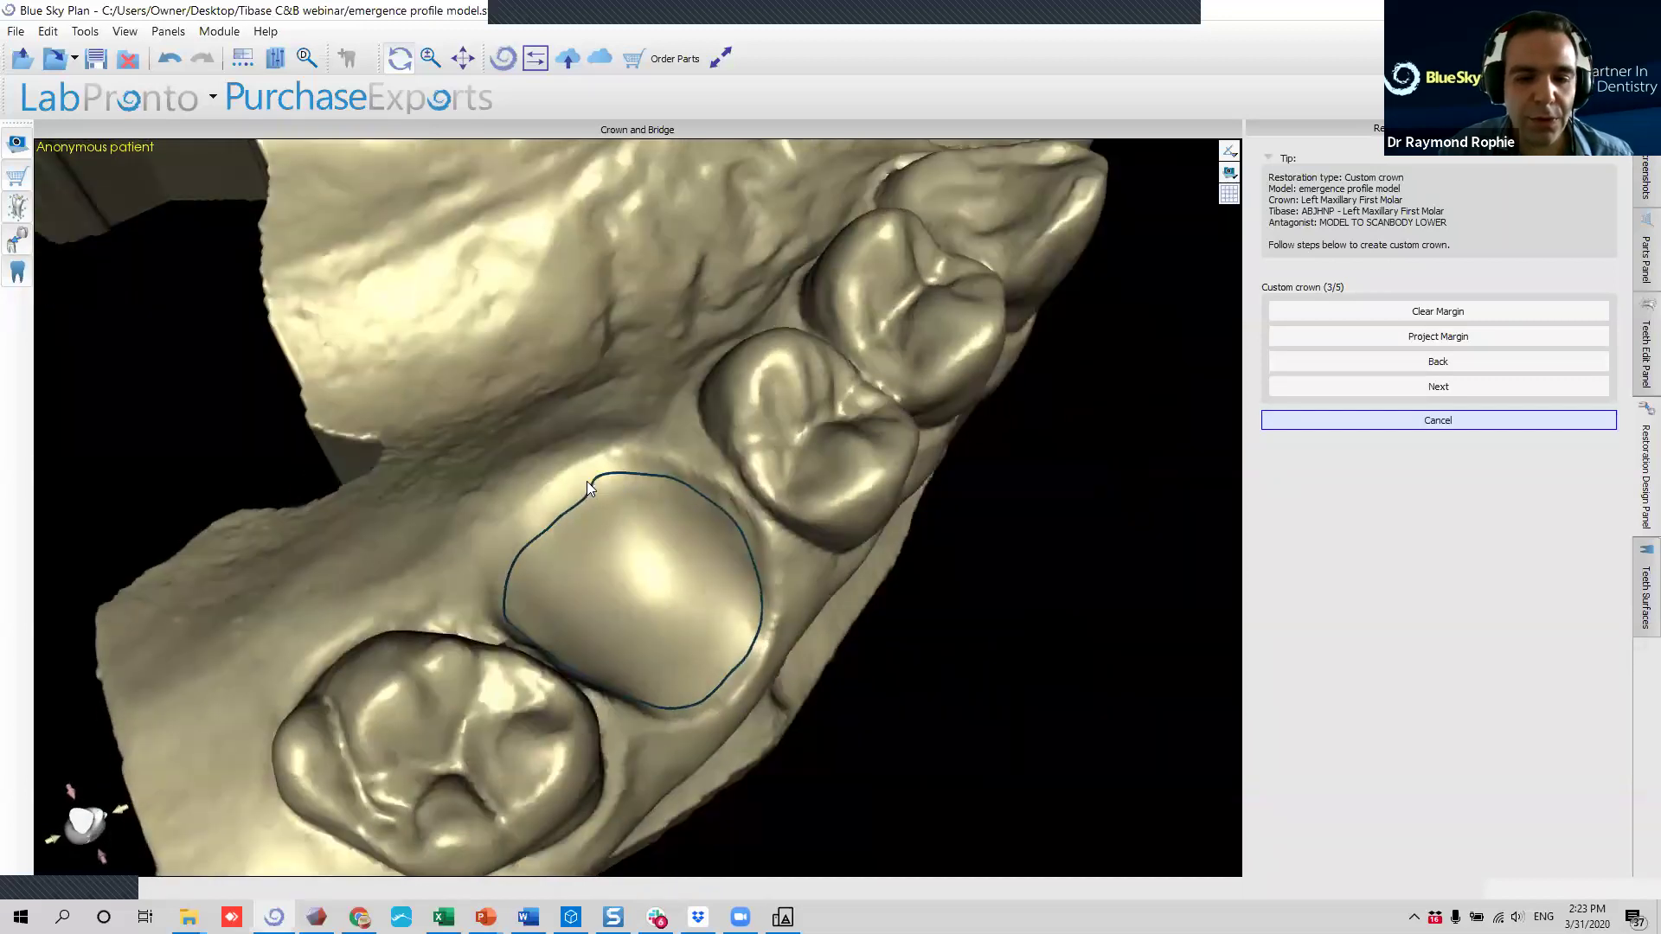
Smooth the remaining palatal corner and distal edge of the margin, check the outline, and generate the custom crown.
drag(590, 482, 499, 571)
mouse_move(675, 666)
mouse_down()
mouse_move(378, 683)
mouse_move(528, 500)
mouse_move(485, 541)
mouse_move(507, 643)
mouse_up()
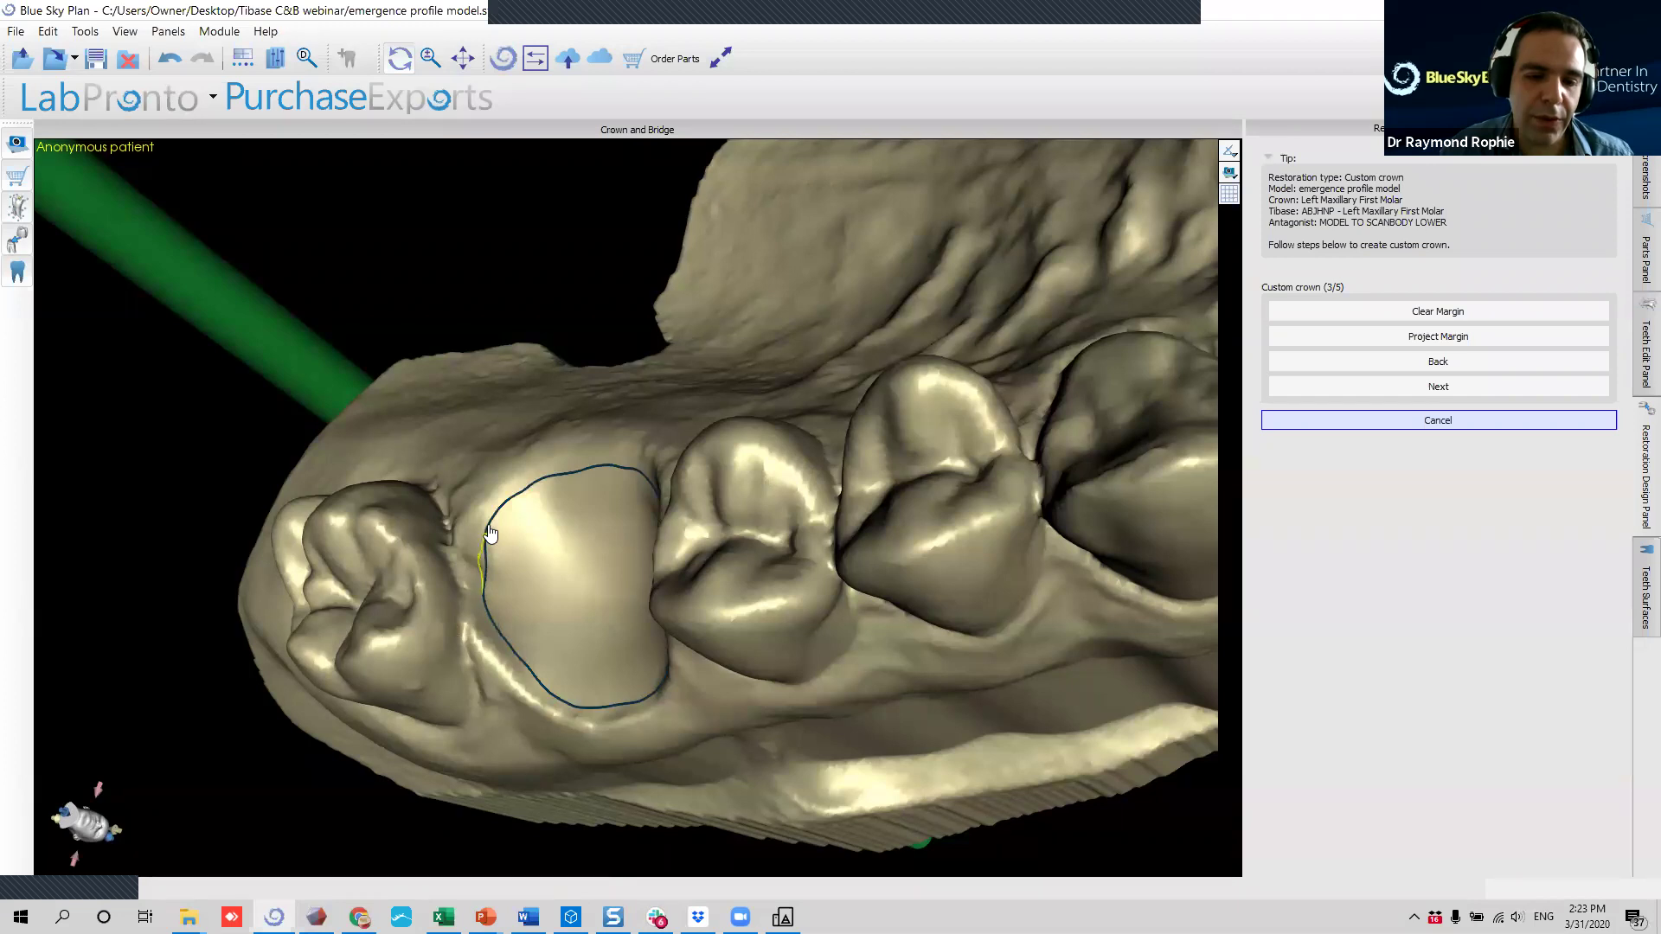
mouse_move(487, 531)
mouse_down()
mouse_move(489, 585)
mouse_move(813, 644)
mouse_move(815, 589)
mouse_up()
drag(392, 735, 1042, 735)
drag(597, 436, 610, 544)
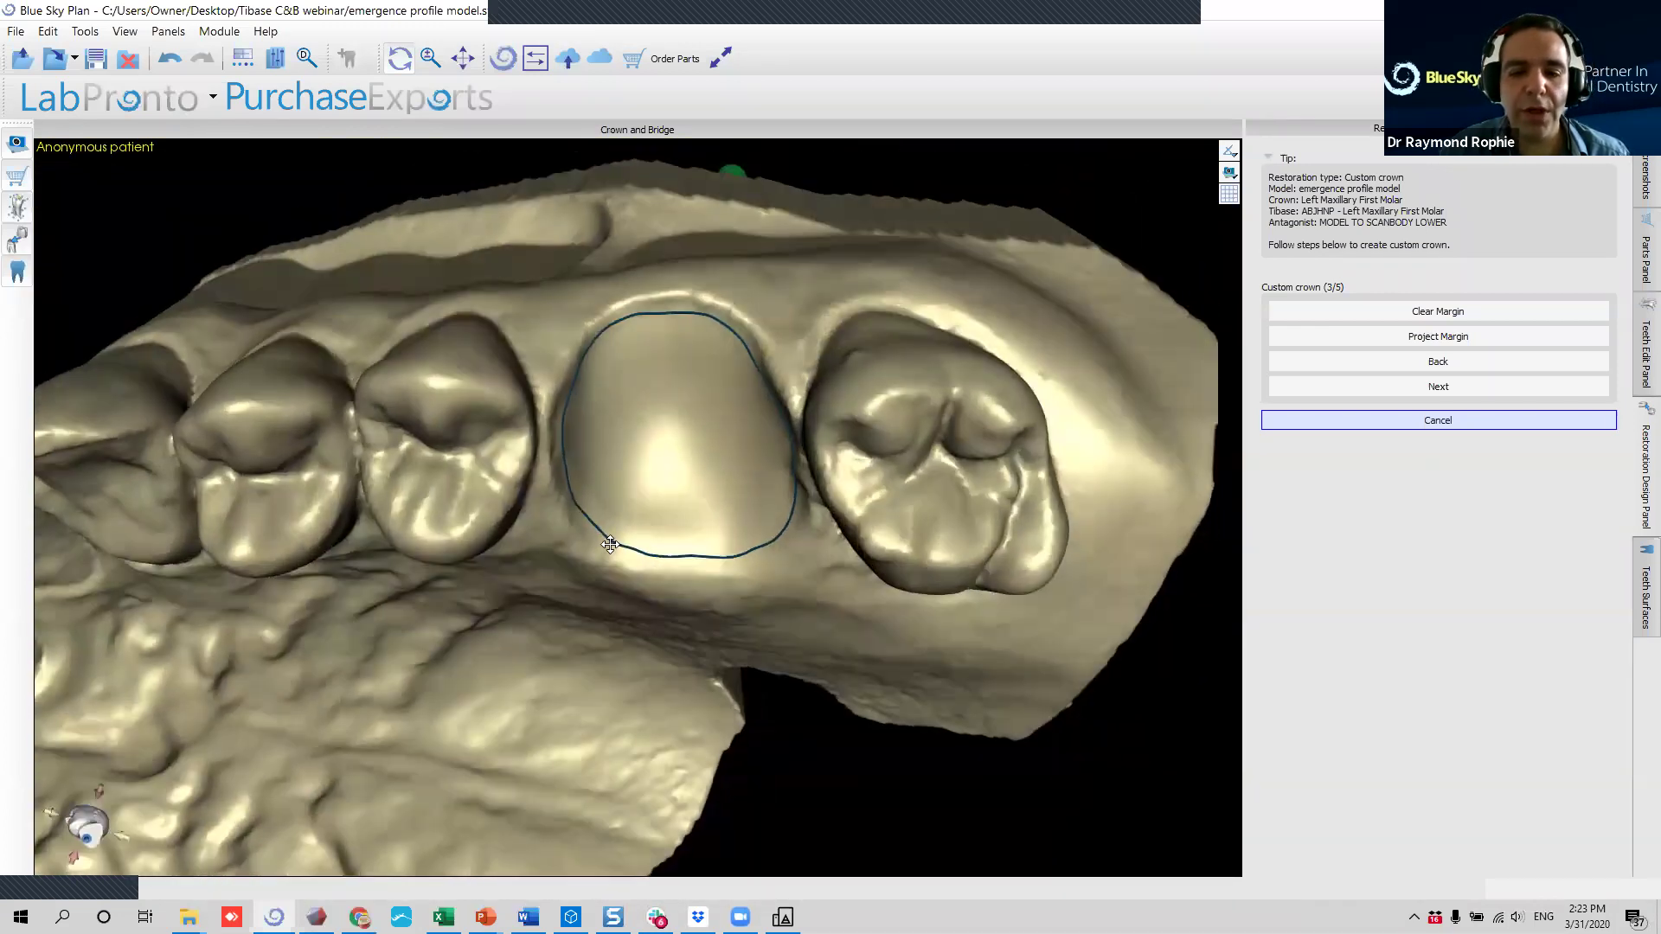
click(1481, 387)
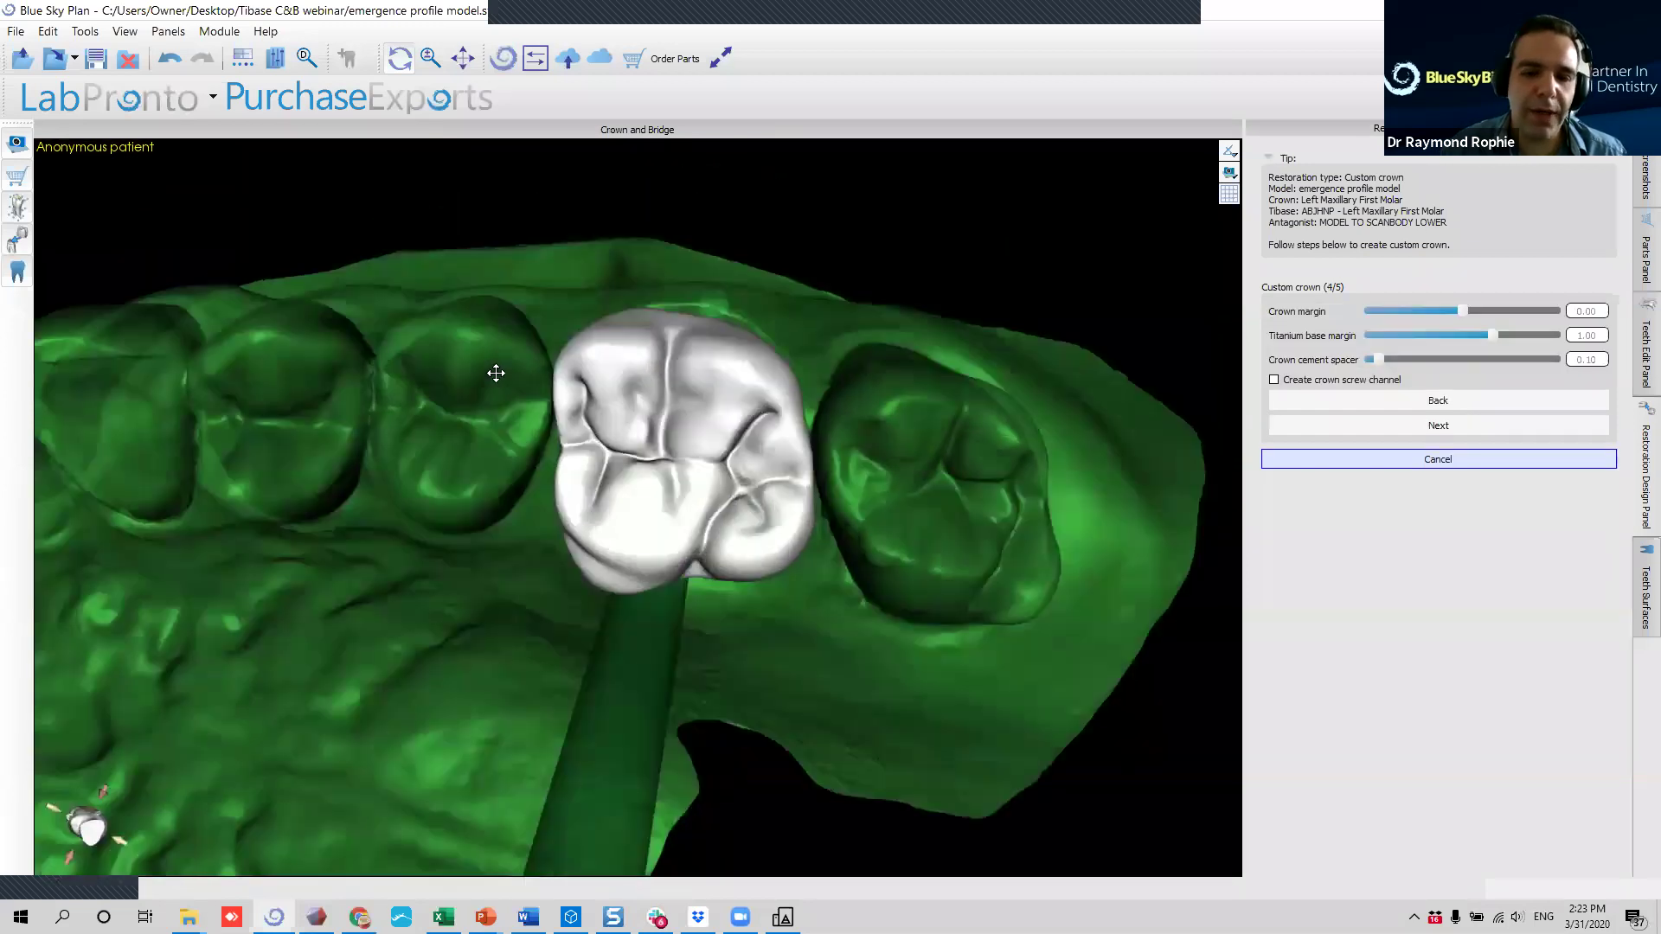
Nudge a buccal control point of the crown's emergence profile and check the contour on the mesial and palatal sides.
drag(495, 373, 498, 364)
drag(856, 515, 500, 333)
drag(1046, 595, 415, 333)
drag(1068, 648, 758, 362)
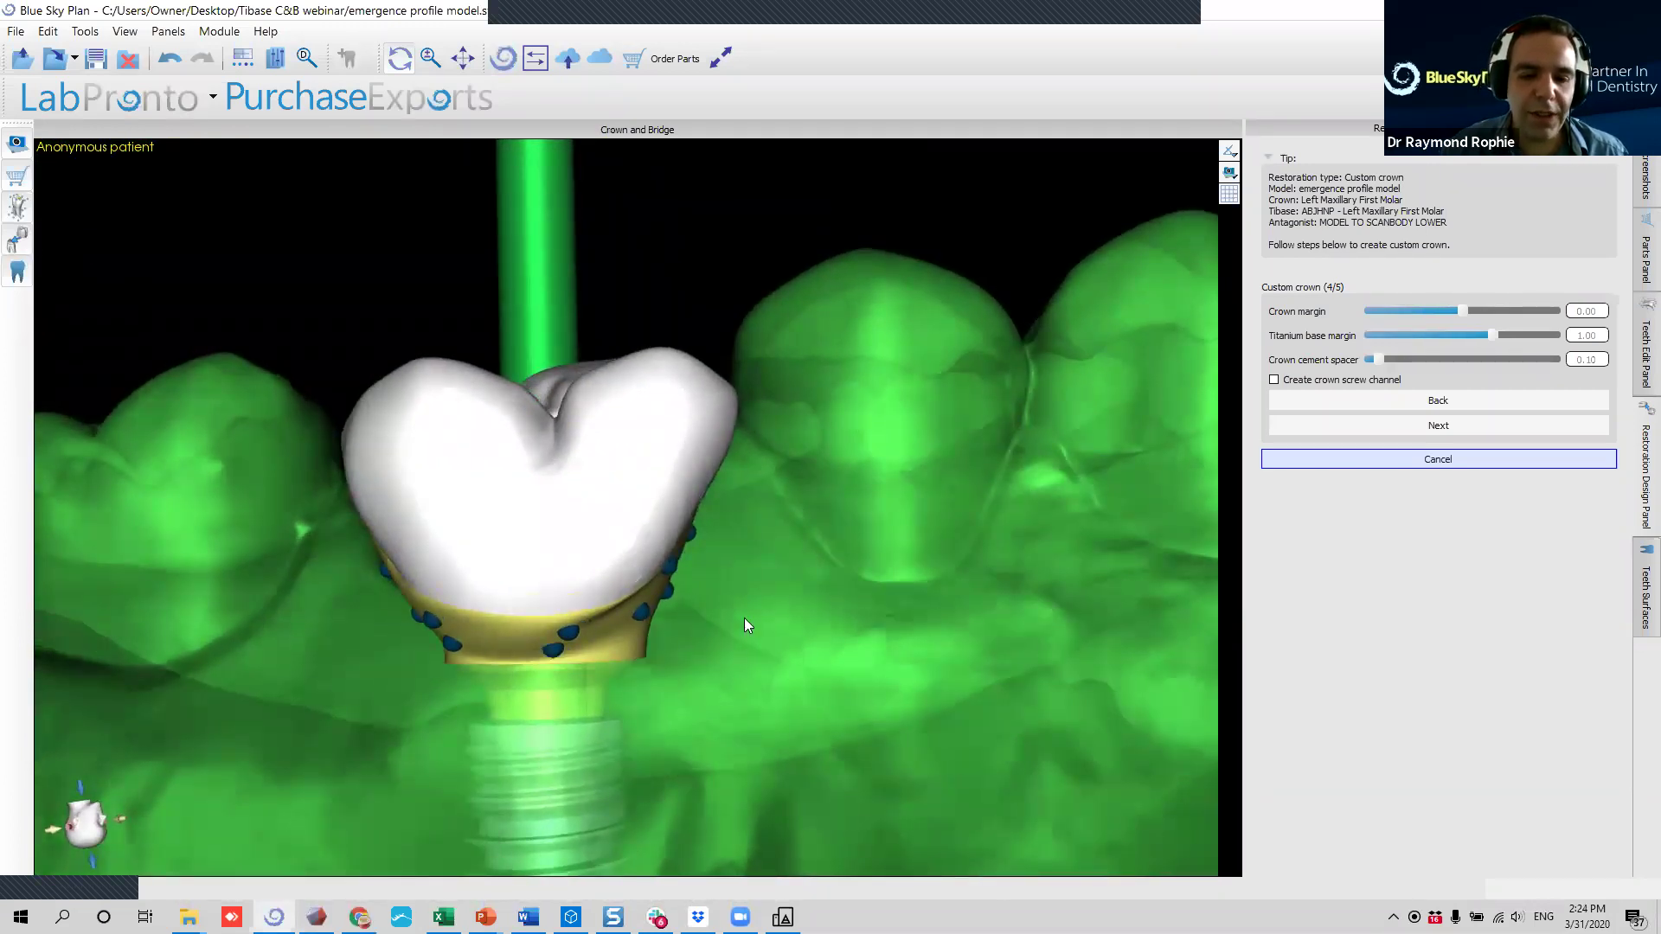
click(640, 612)
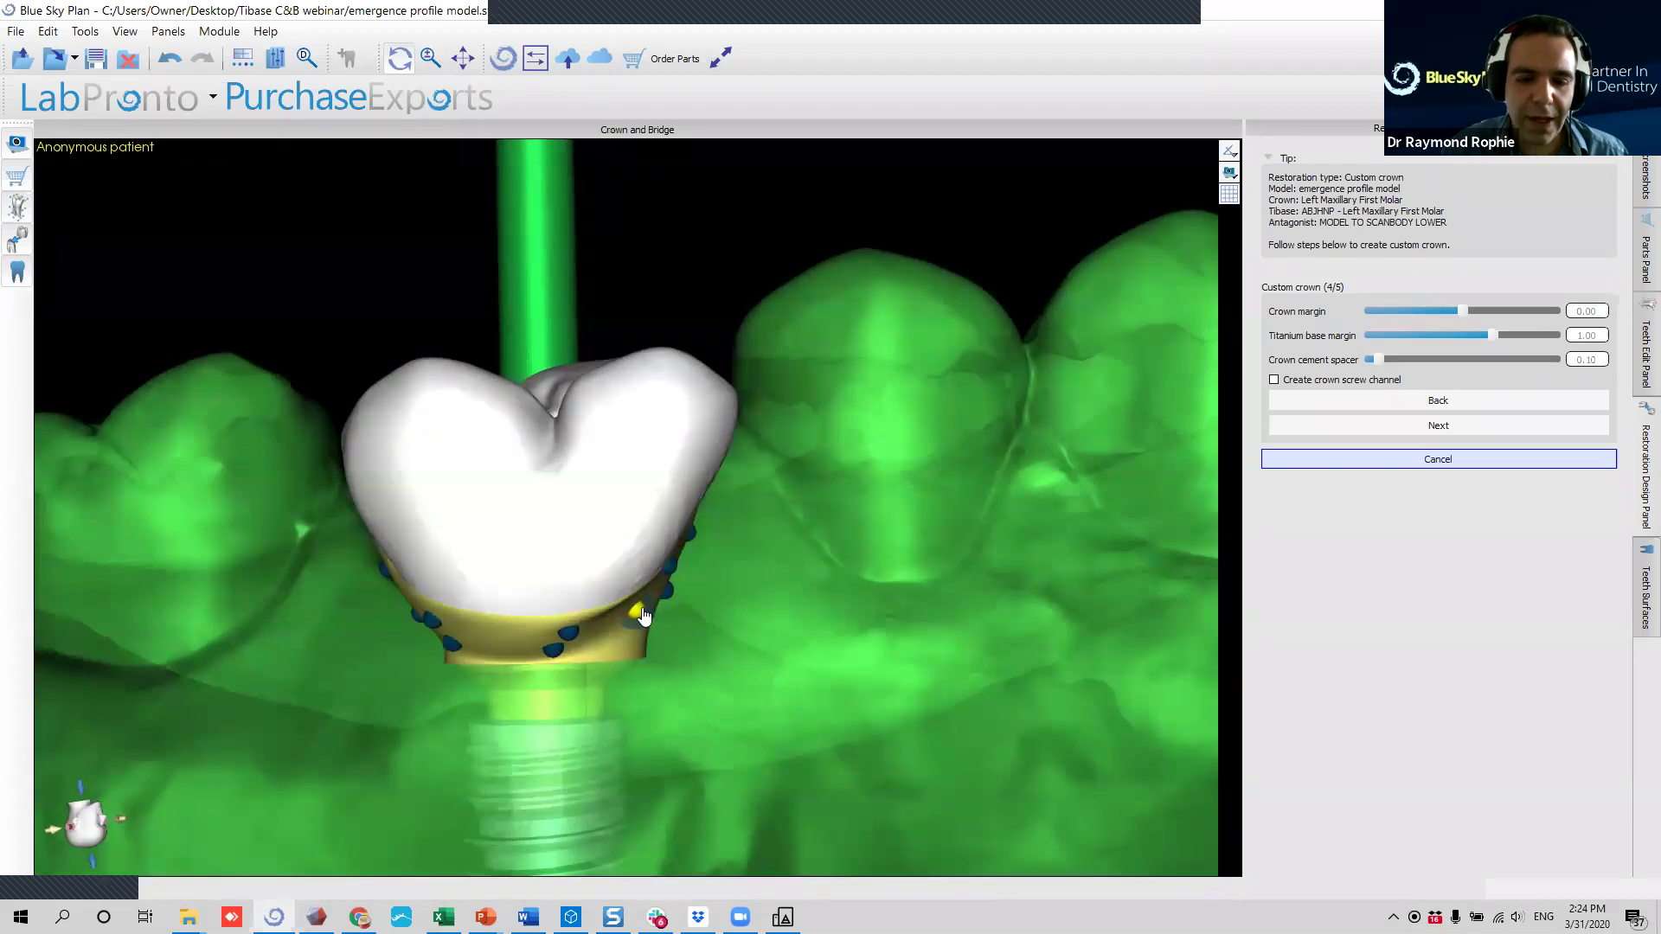
drag(753, 639, 609, 597)
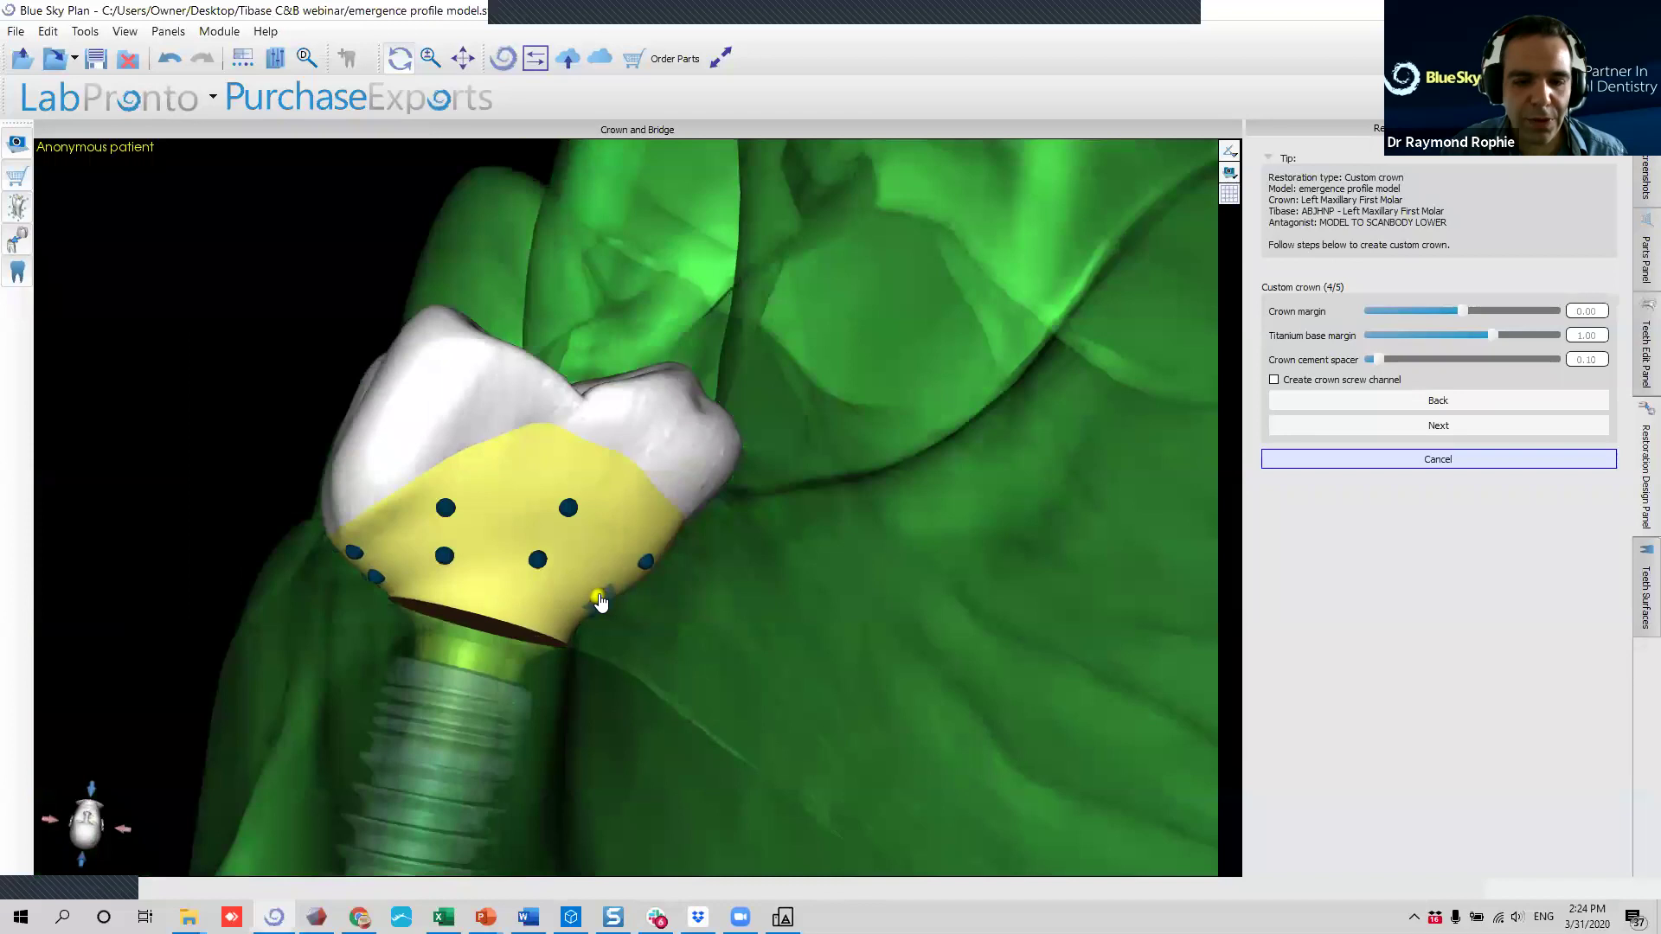
drag(801, 549, 611, 514)
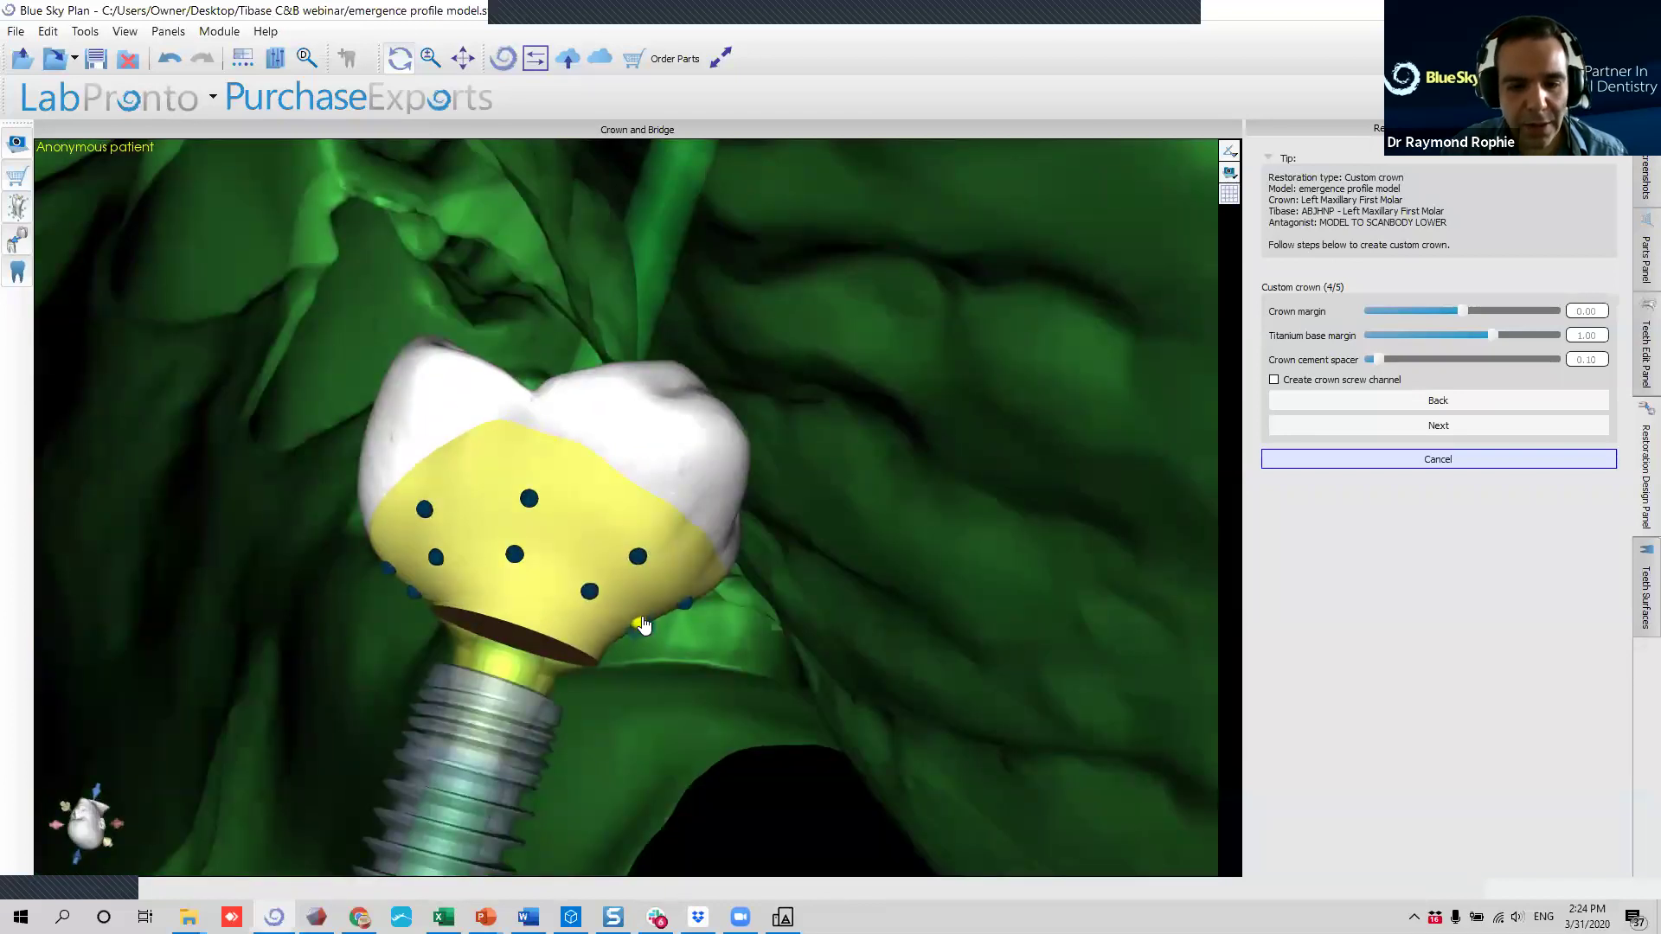
drag(779, 557, 727, 607)
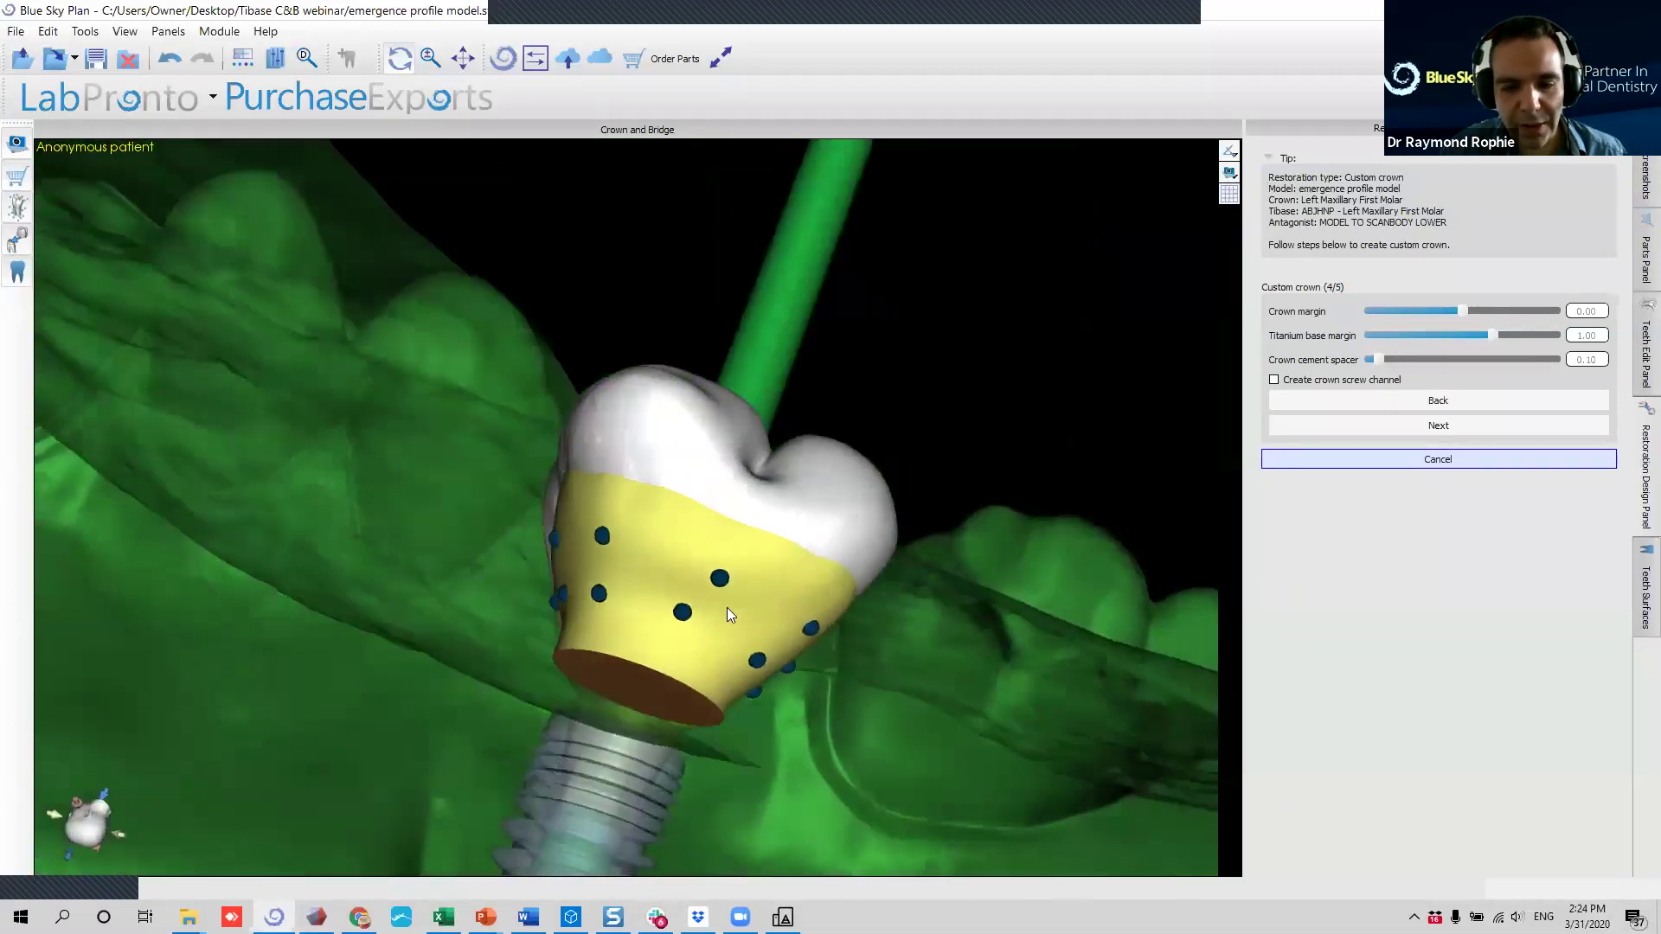
drag(920, 403, 651, 578)
drag(1028, 456, 898, 529)
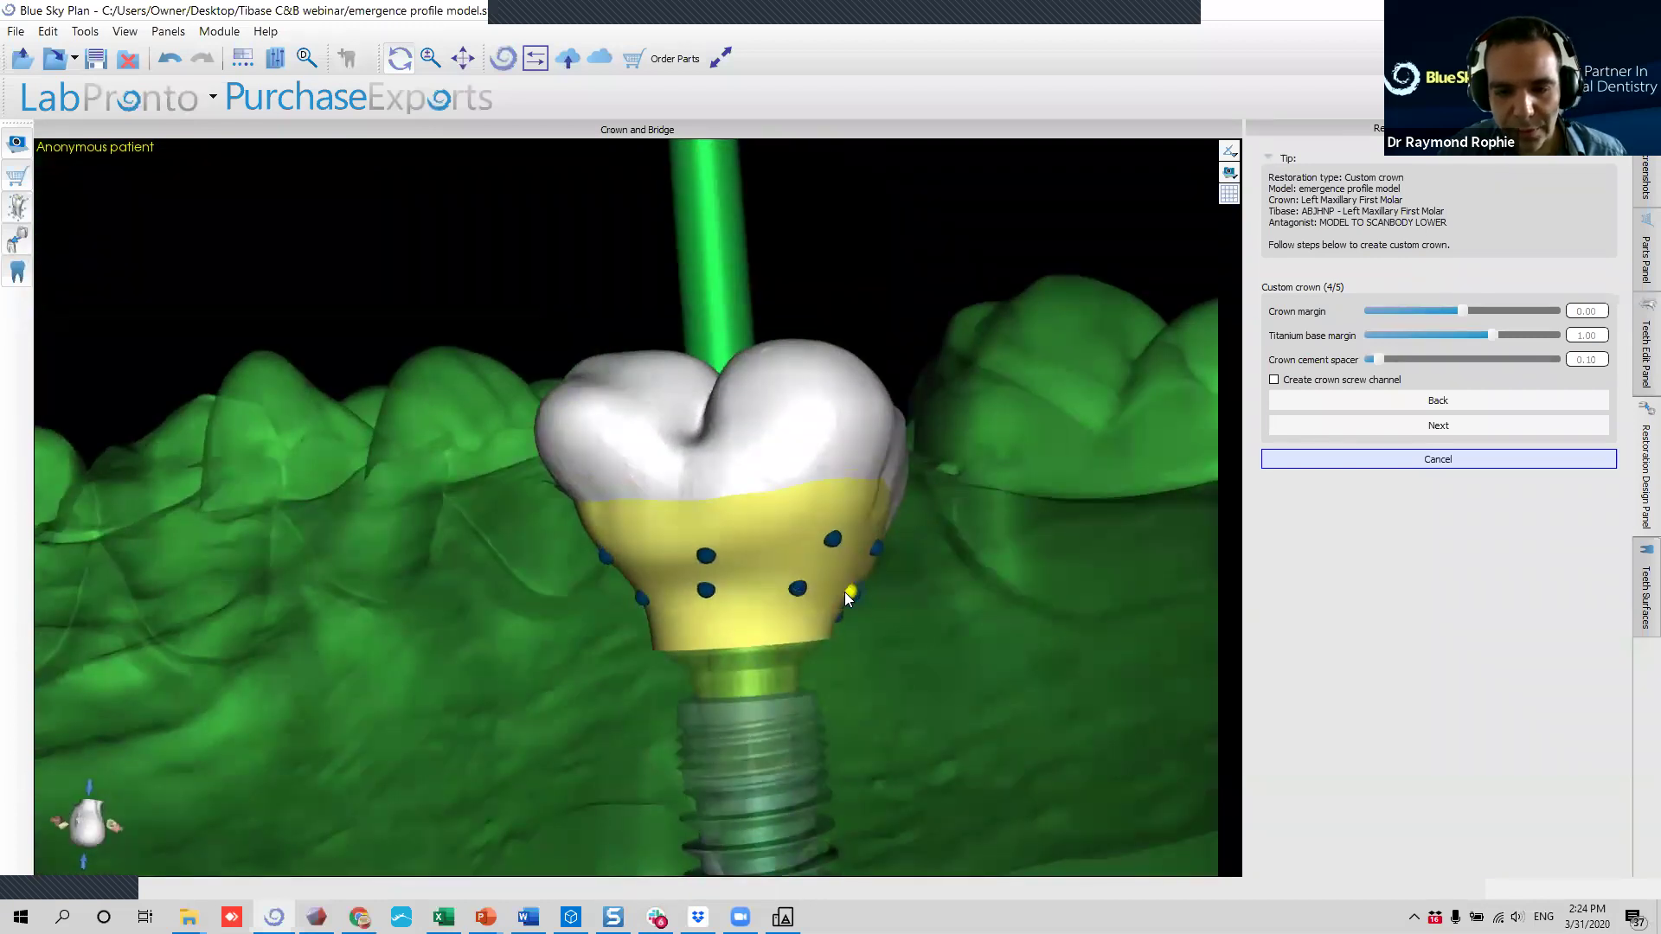
Nudge a lower distal control point of the emergence profile and check the contour all around the crown.
drag(845, 592, 797, 604)
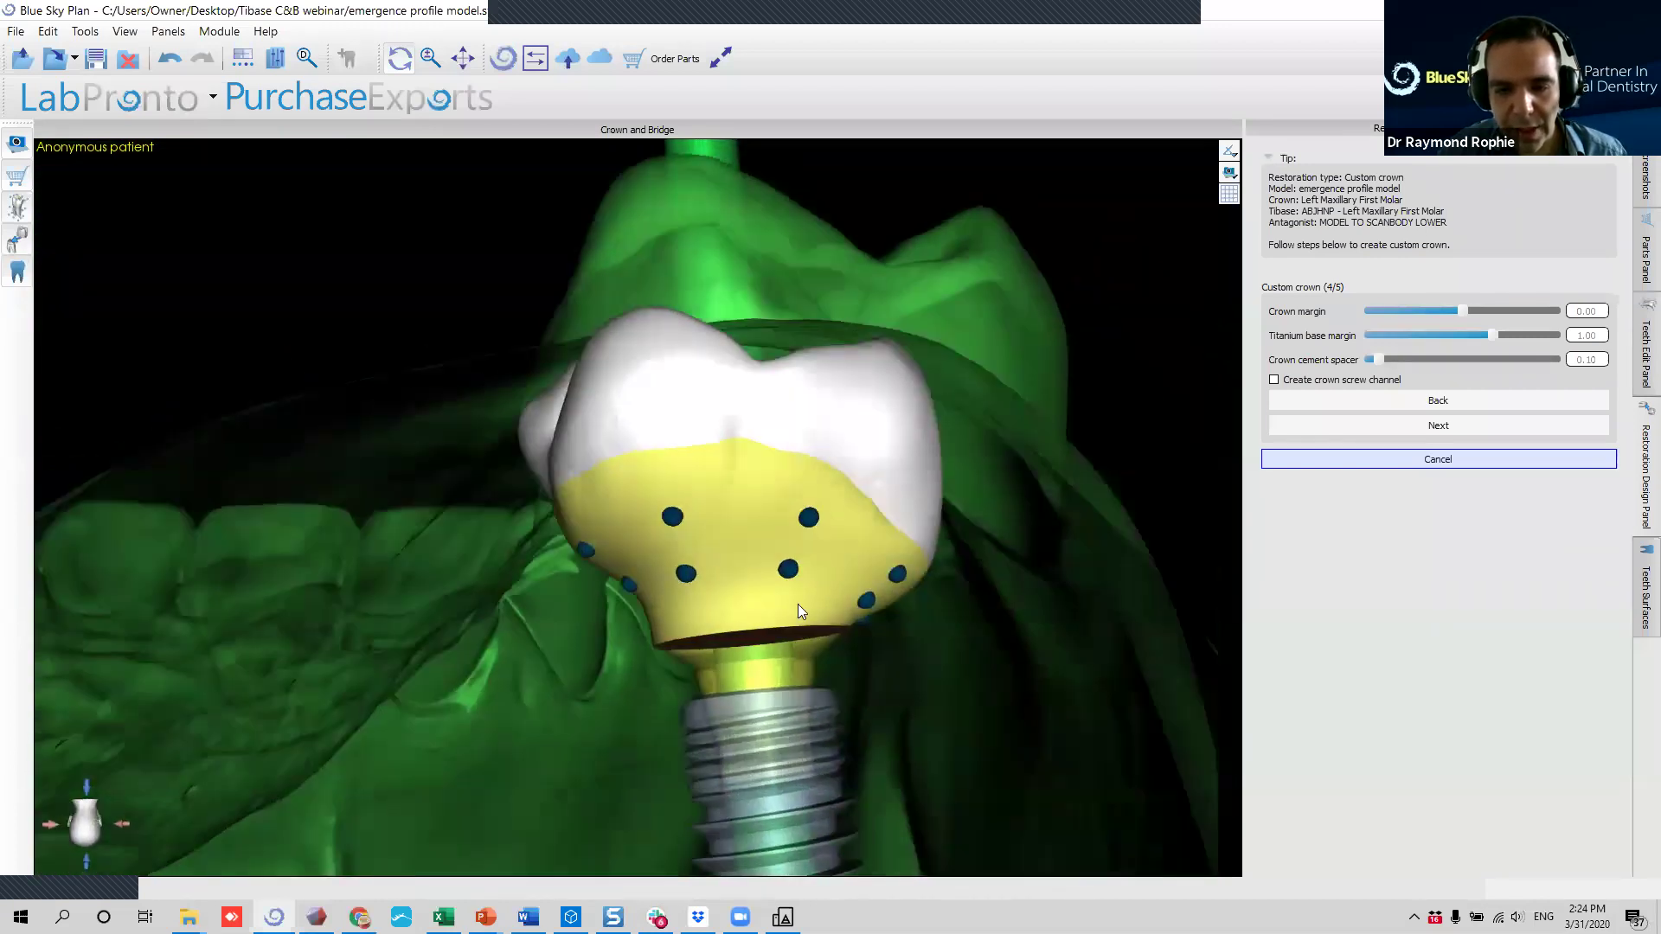
click(864, 599)
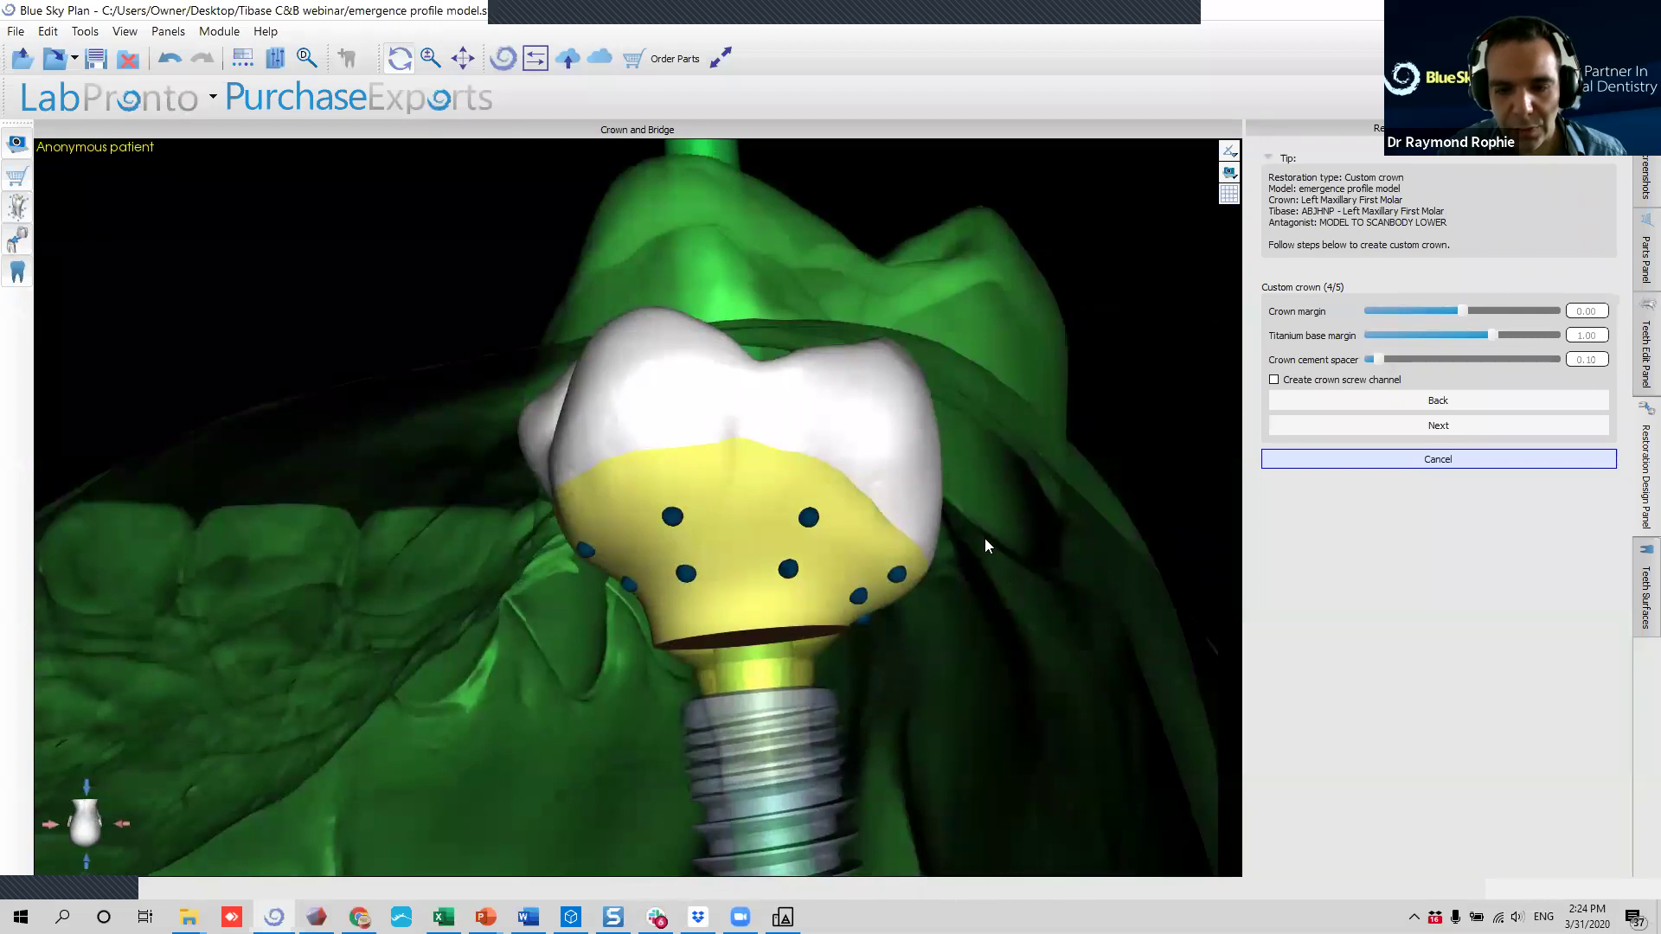
drag(984, 538, 874, 589)
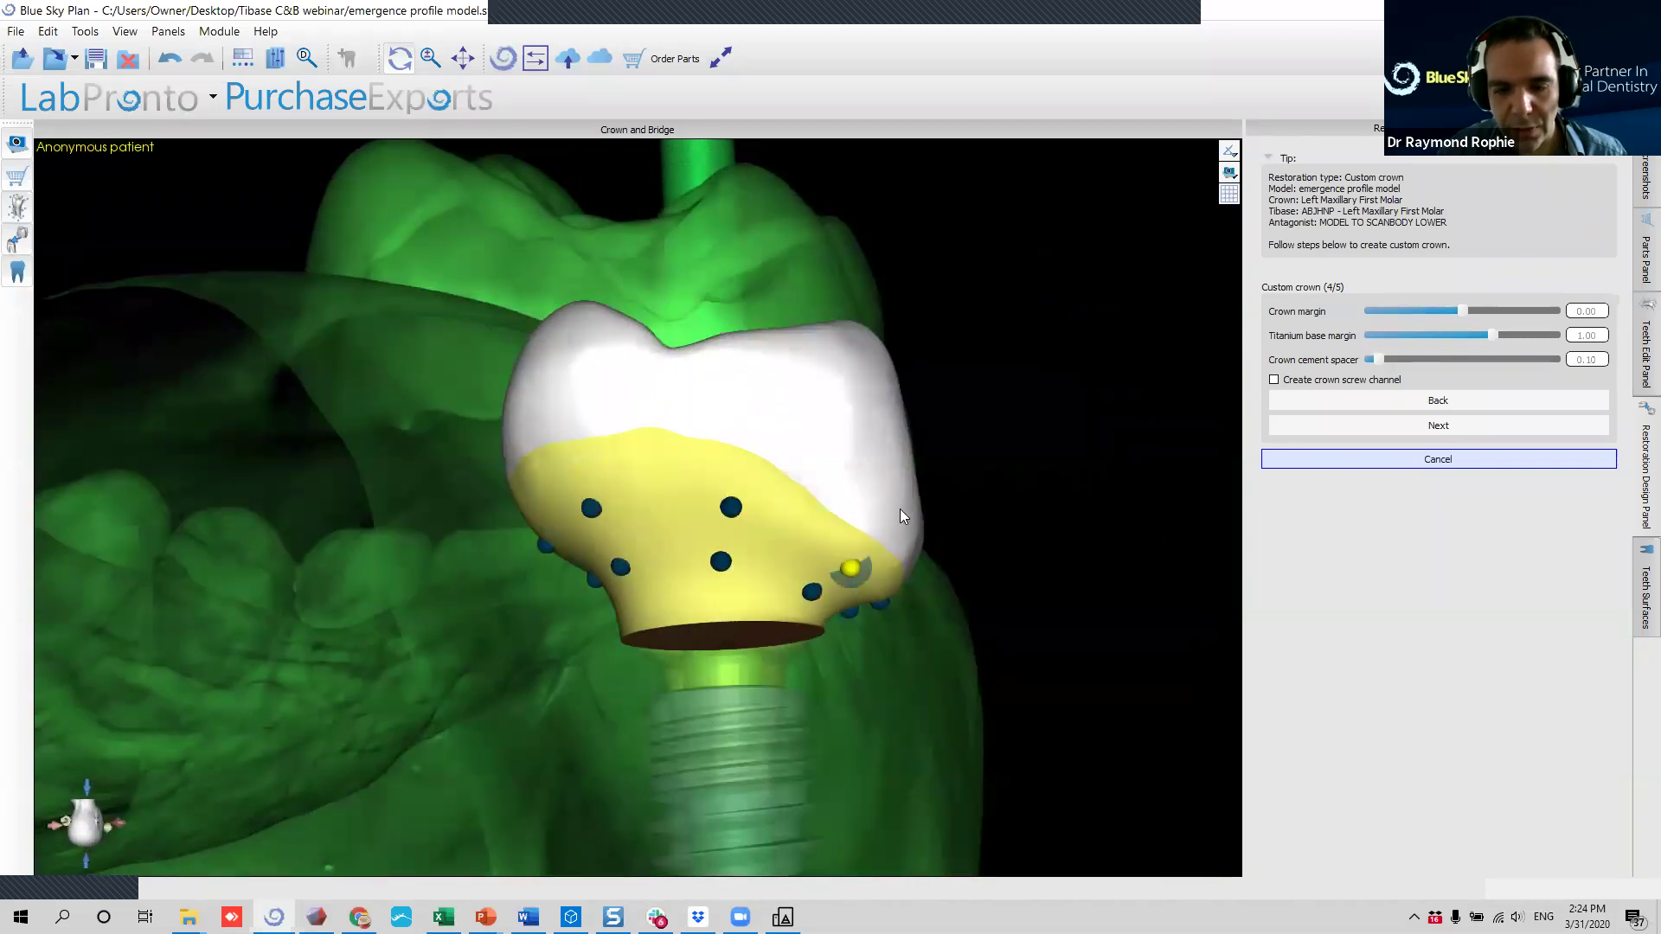
drag(693, 282, 779, 312)
drag(917, 475, 737, 583)
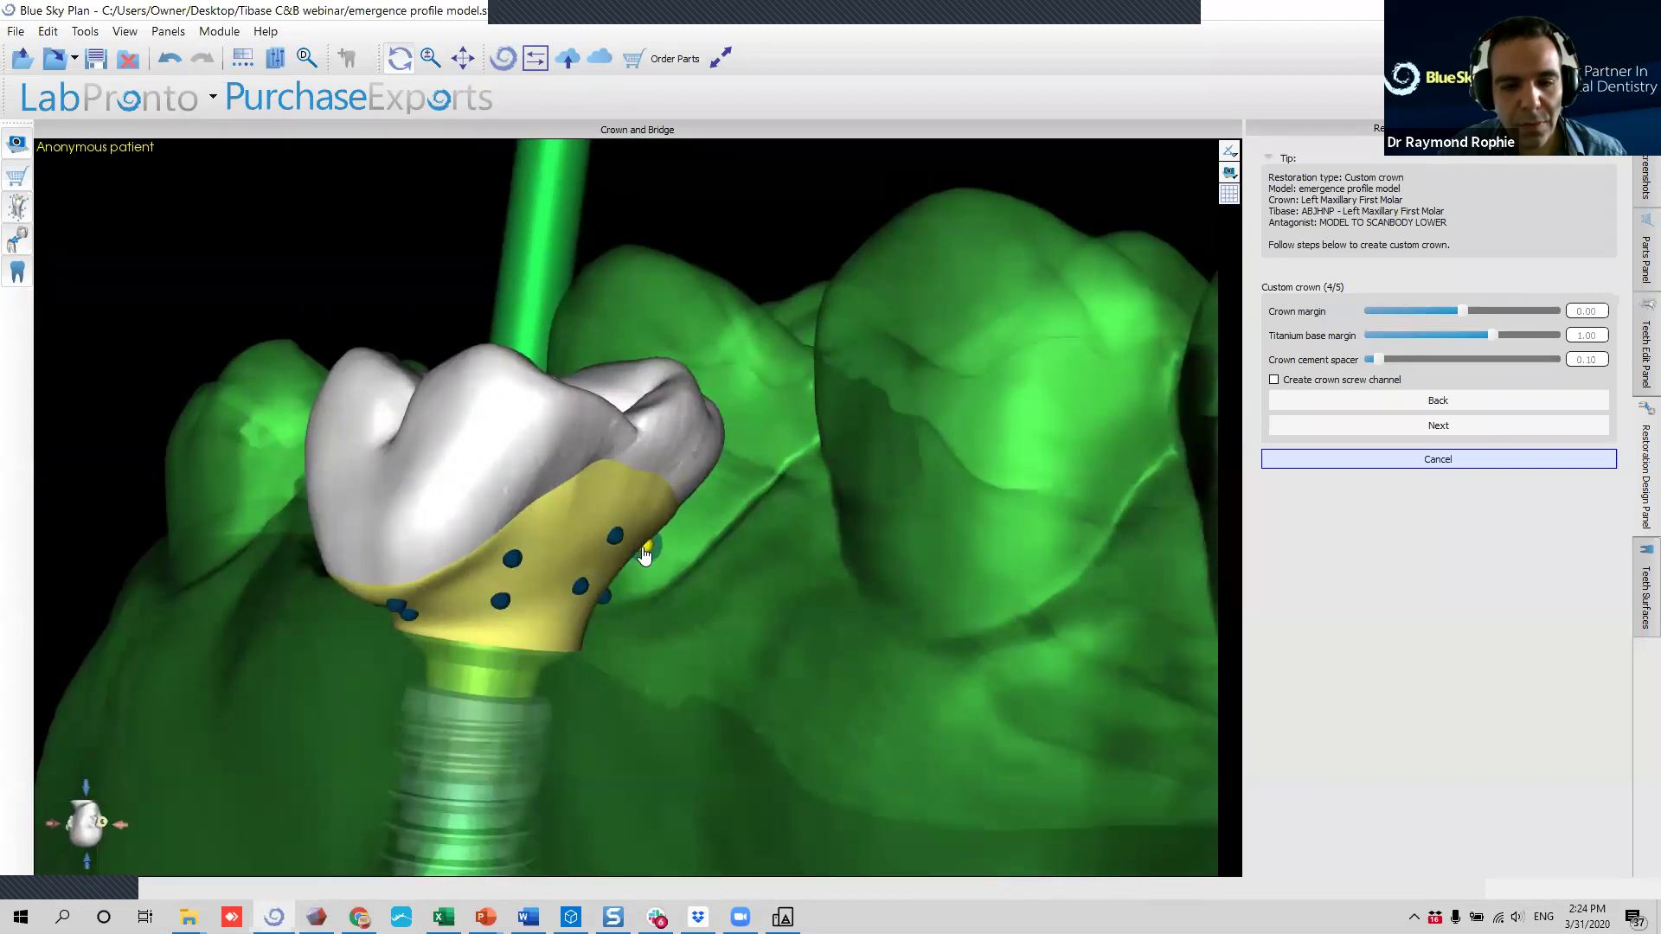
drag(798, 478, 823, 614)
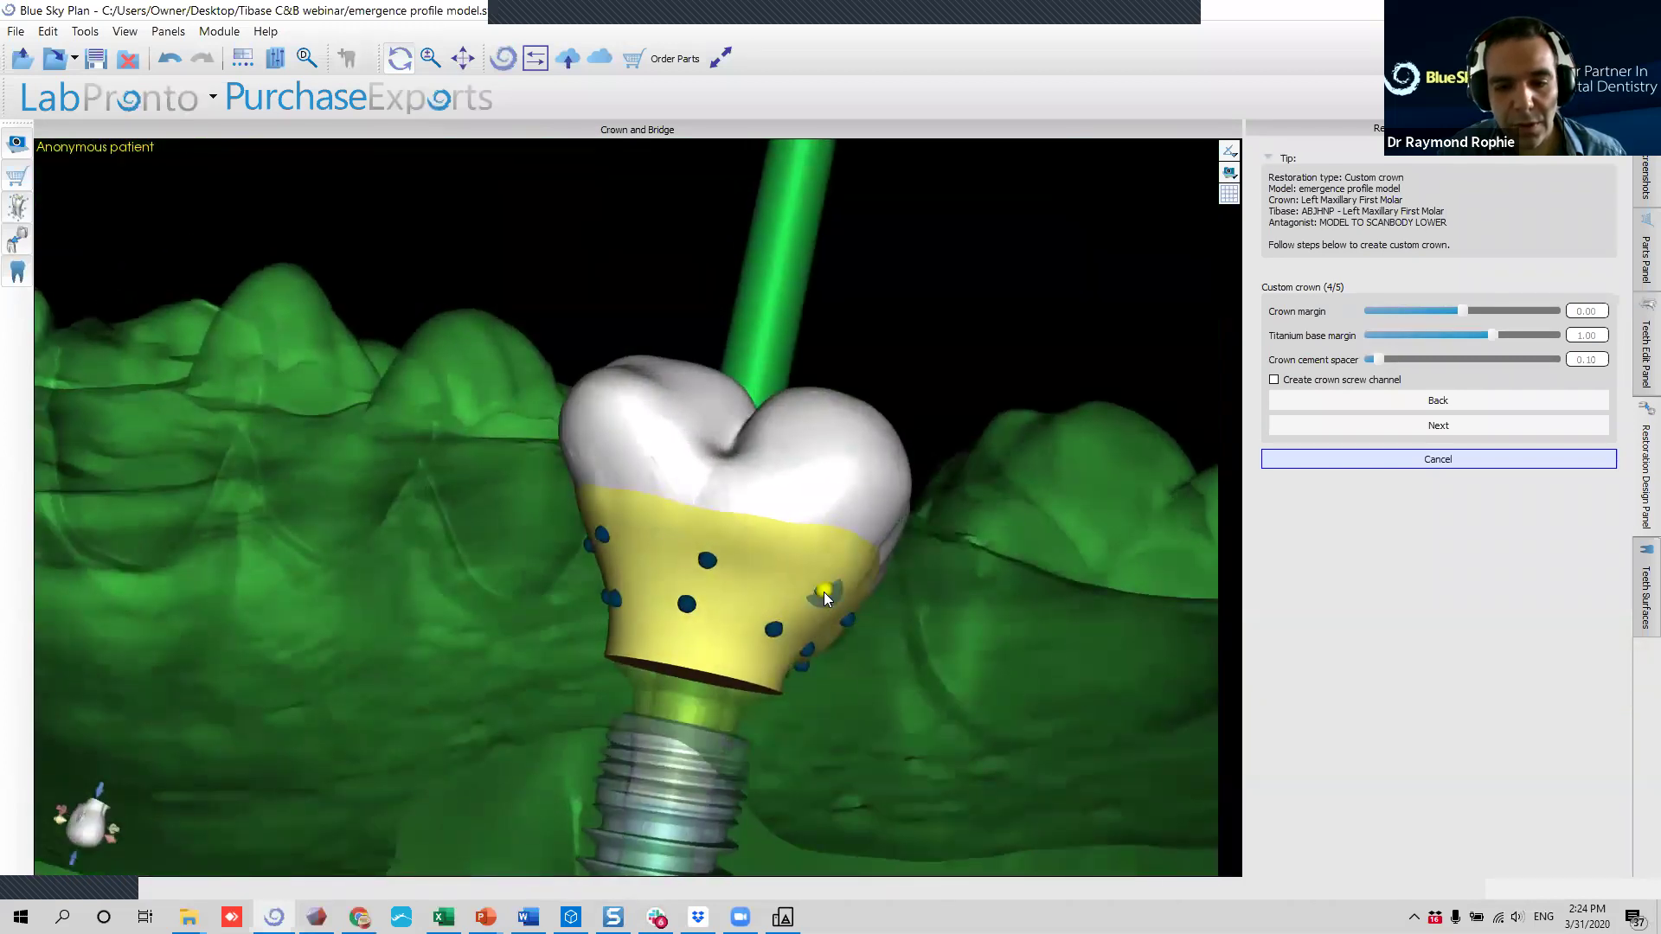
drag(953, 507, 464, 460)
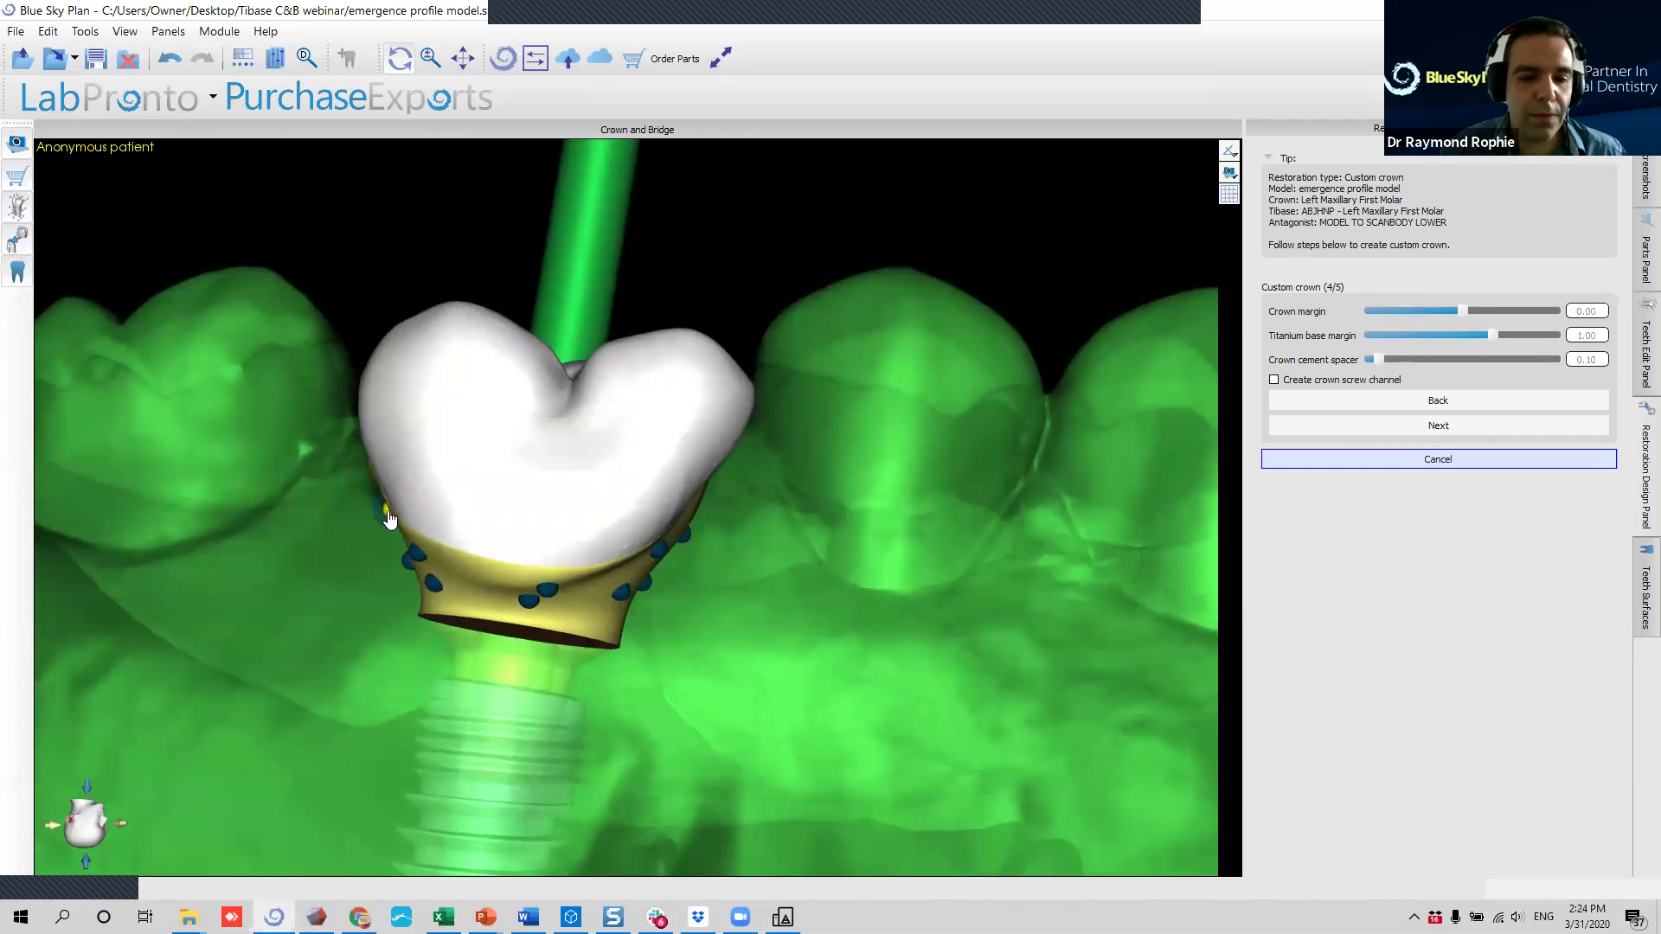
drag(282, 513, 455, 552)
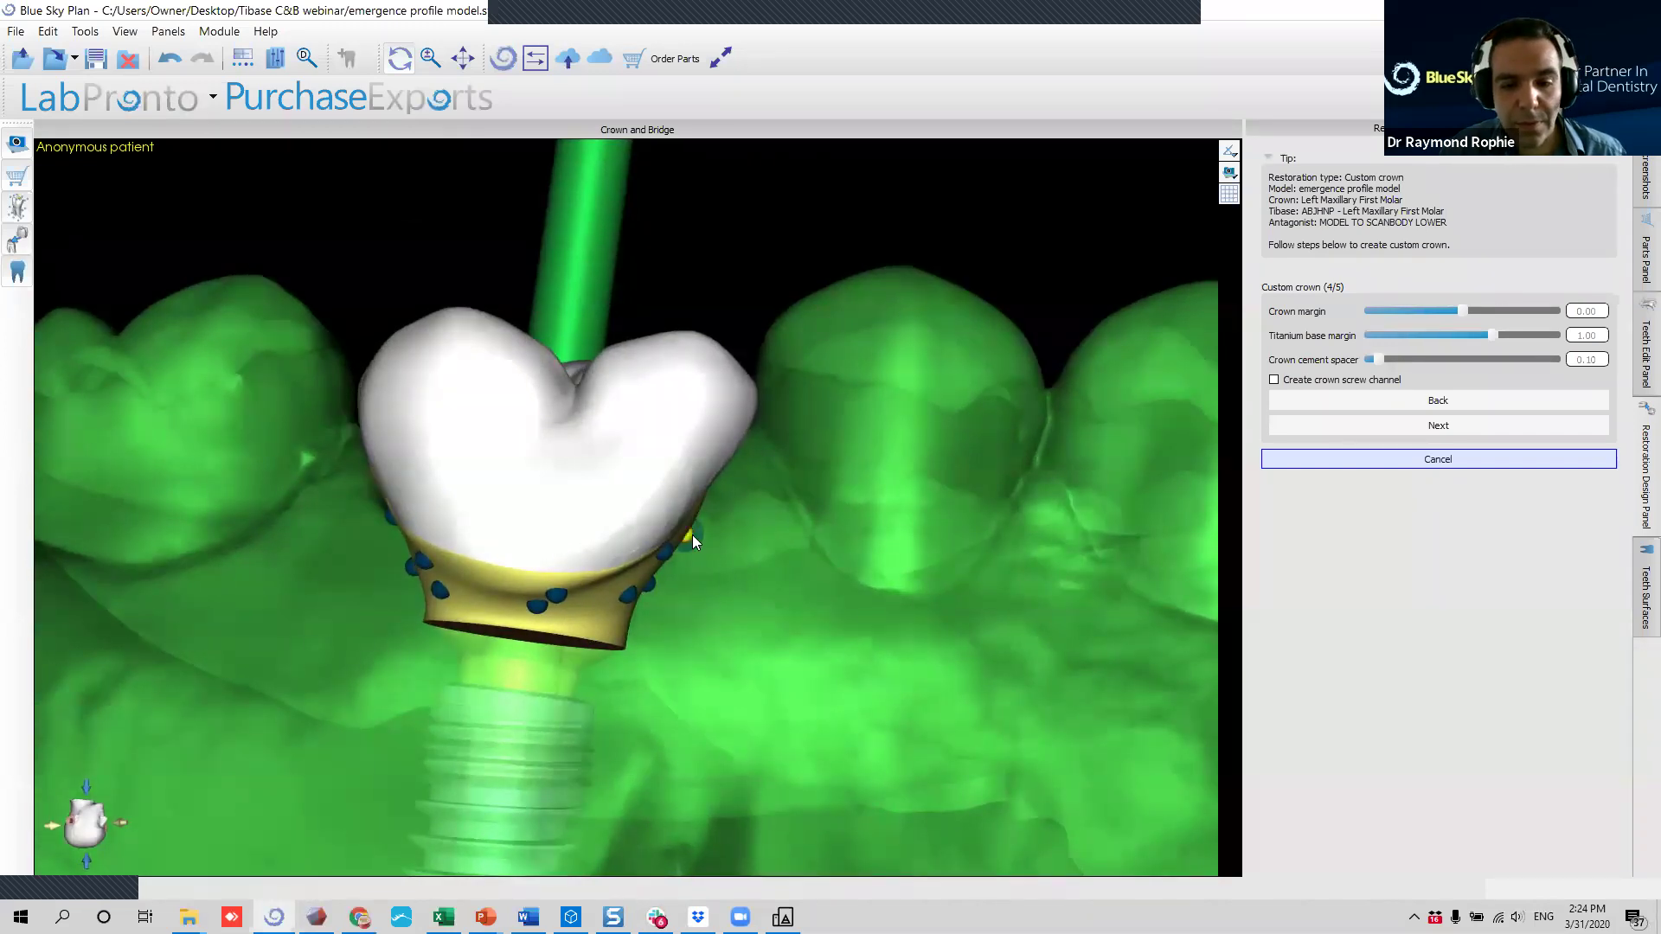
drag(692, 535, 603, 482)
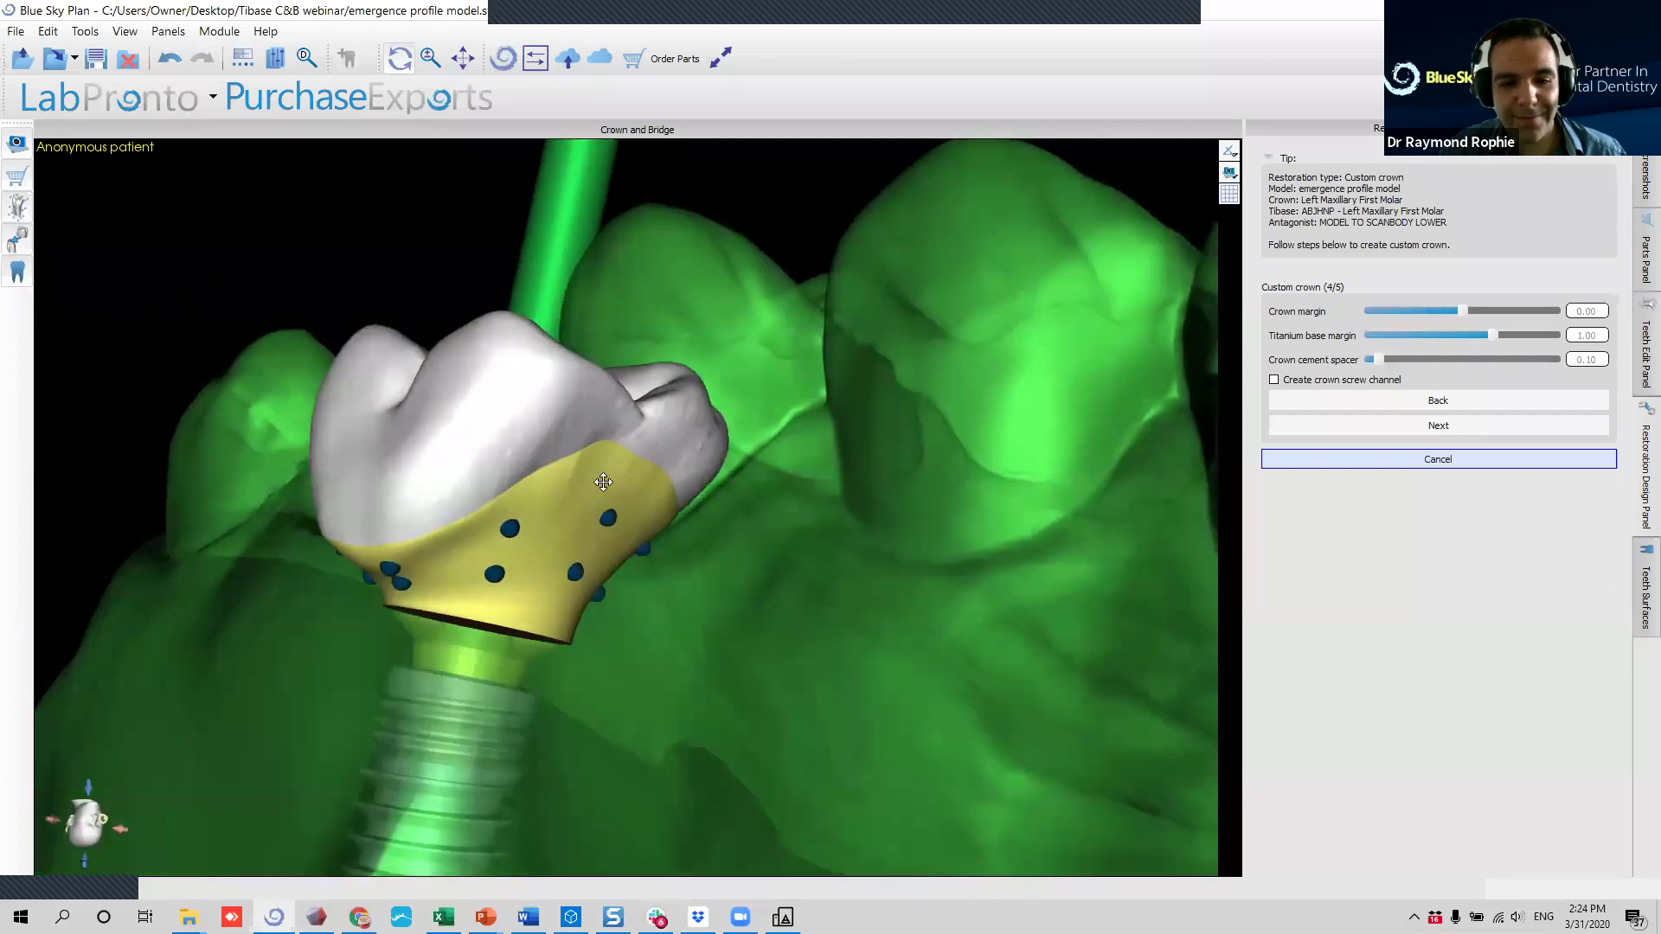
drag(641, 545, 833, 526)
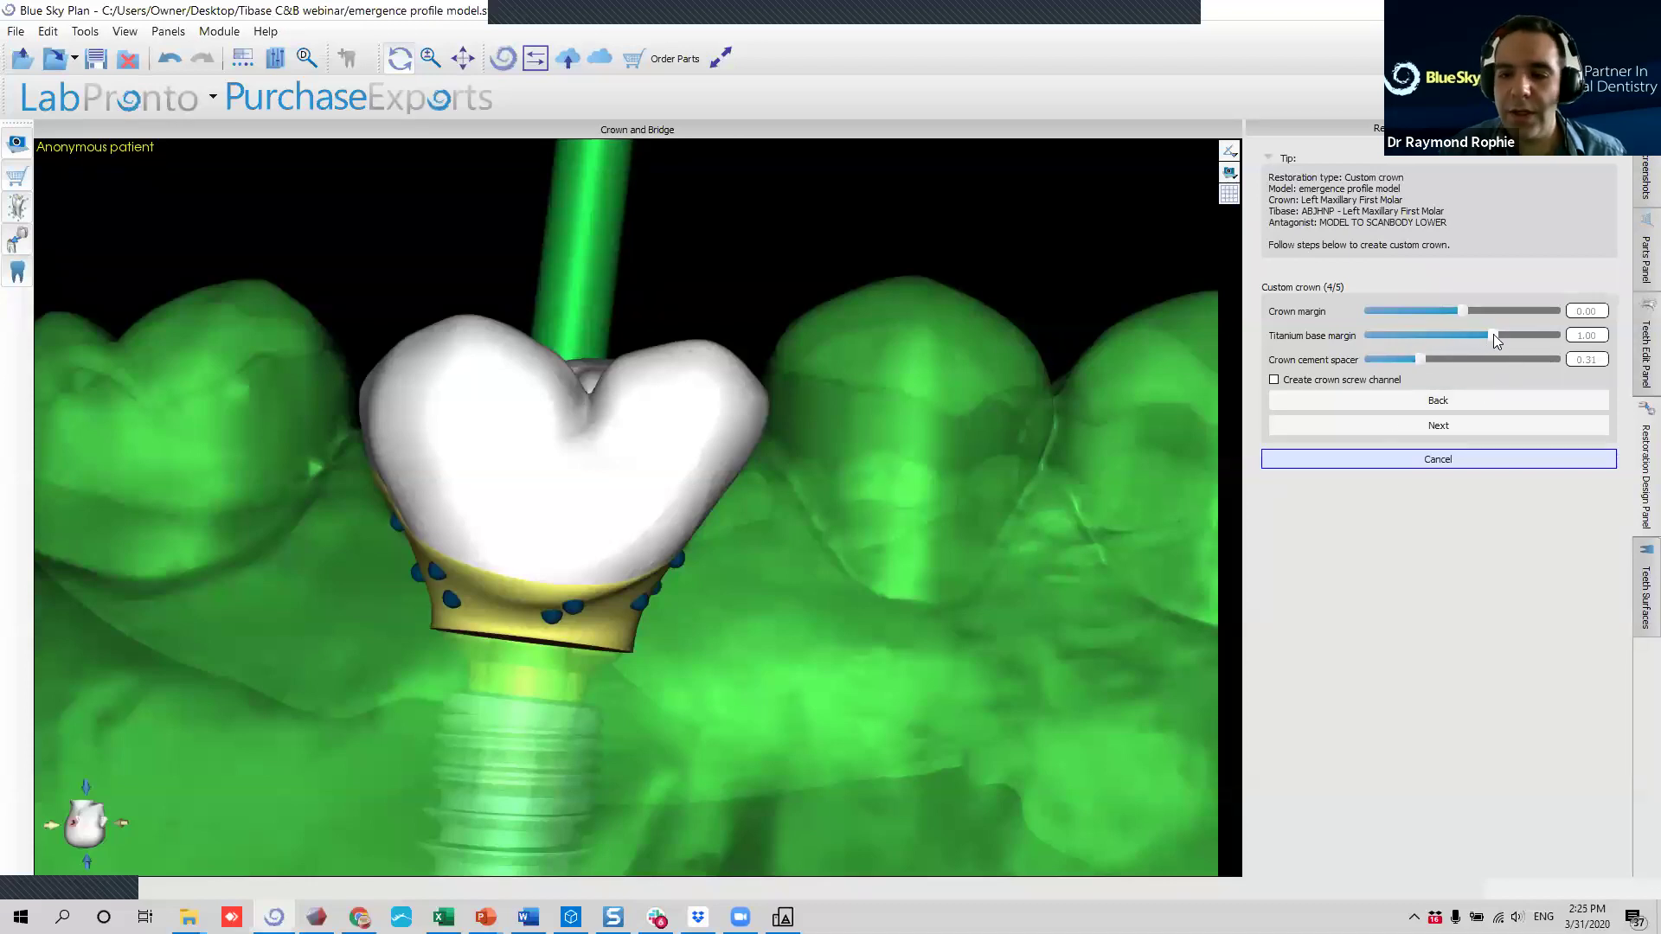
Set the titanium base margin to 1.25 and crown cement spacer to 0.31, enable the crown screw channel, and proceed to cutting intersections.
mouse_move(1511, 339)
mouse_down()
mouse_move(1532, 346)
mouse_move(1506, 332)
mouse_up()
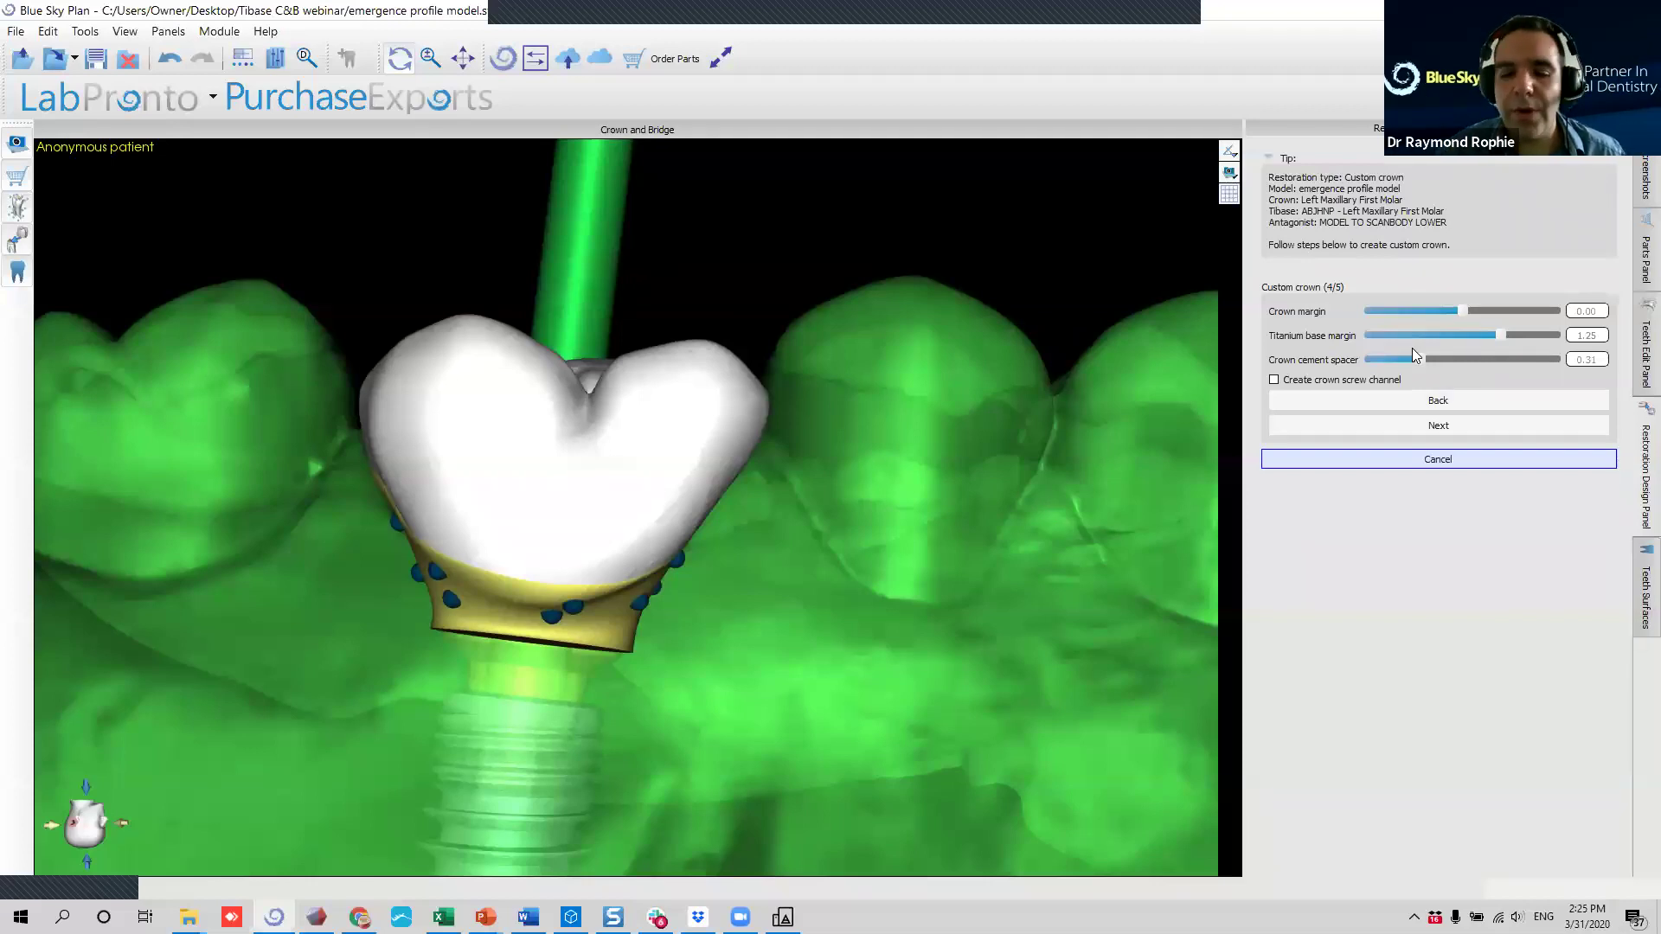
mouse_move(282, 564)
mouse_down()
mouse_move(340, 555)
mouse_move(270, 537)
mouse_up()
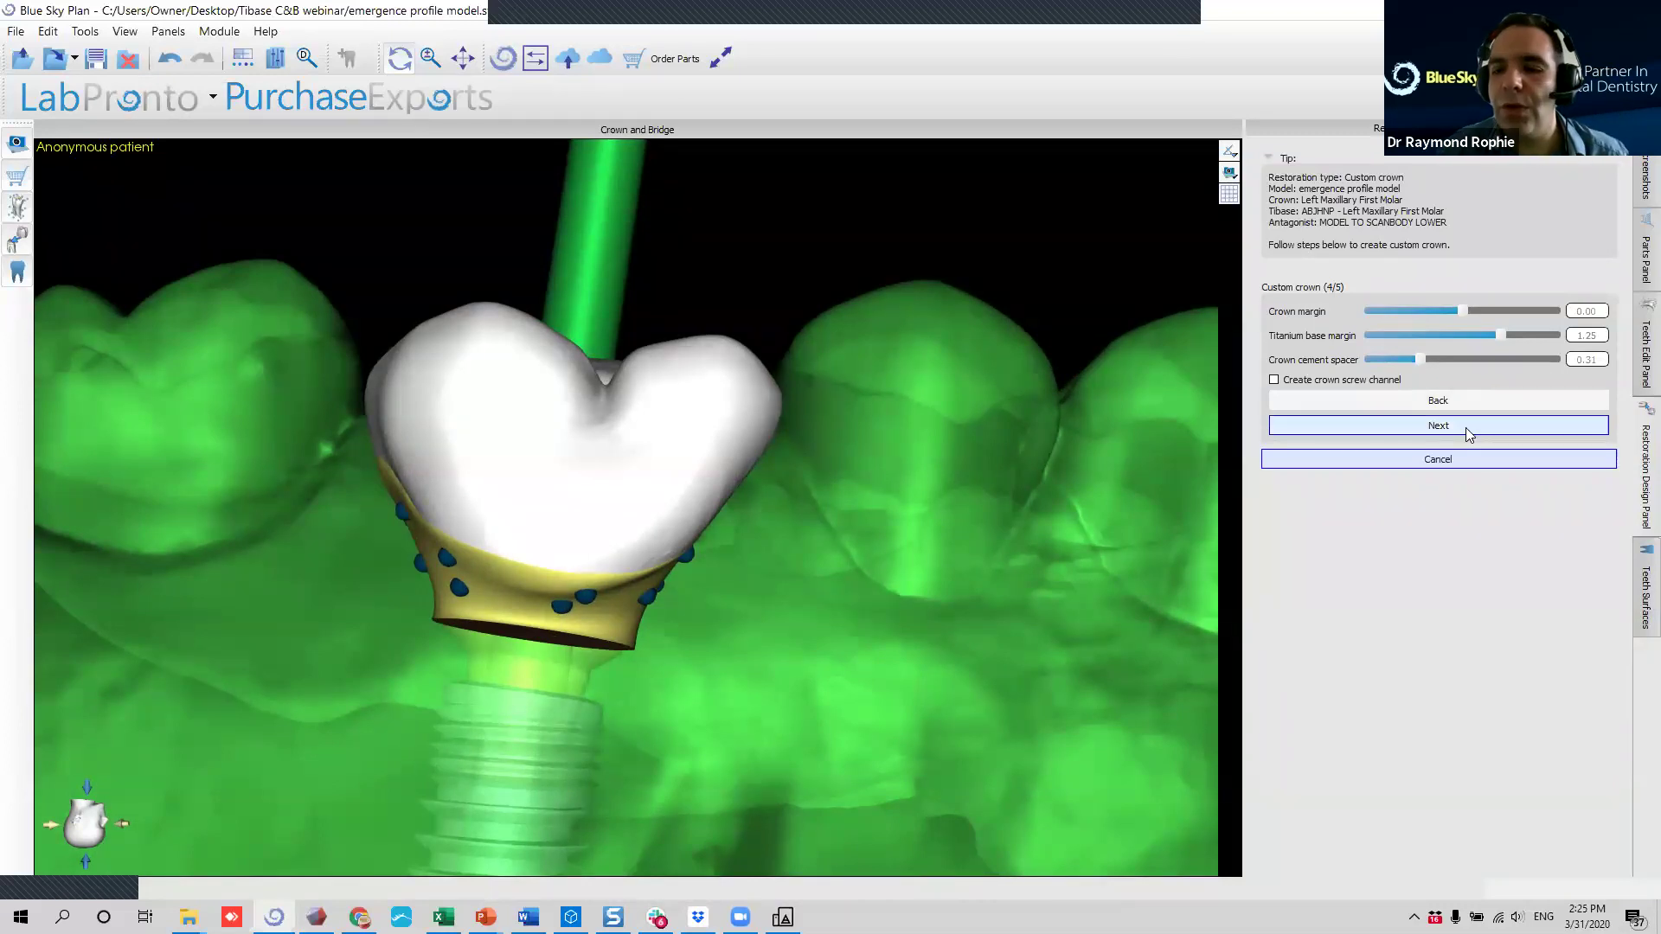
click(1278, 382)
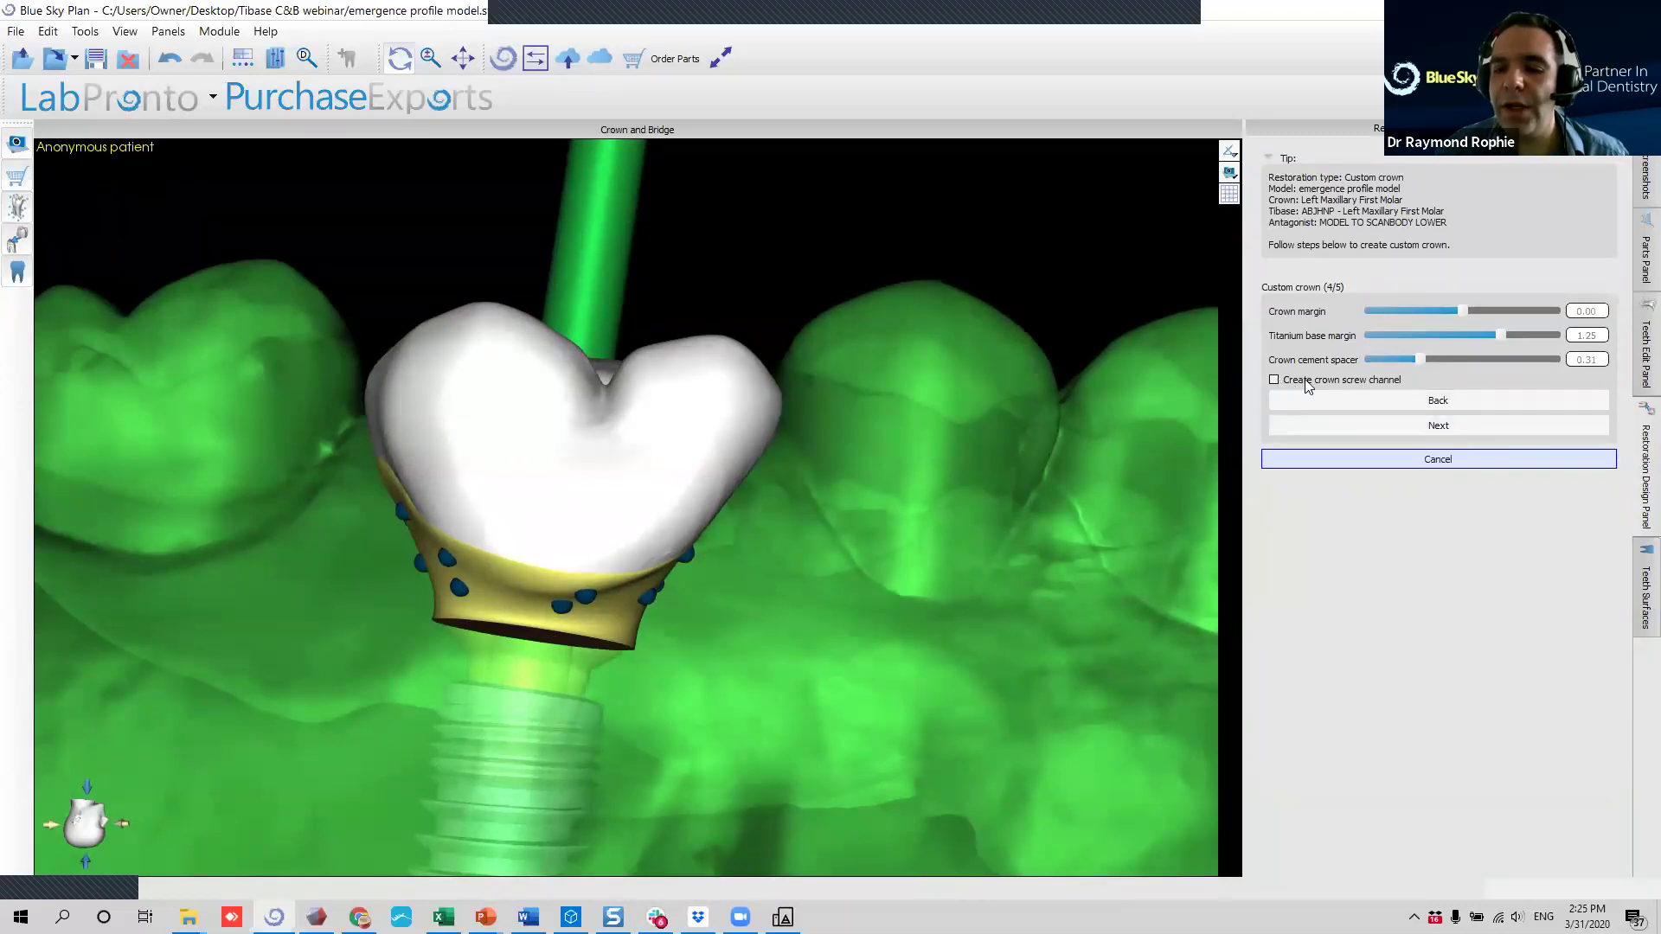
click(1375, 423)
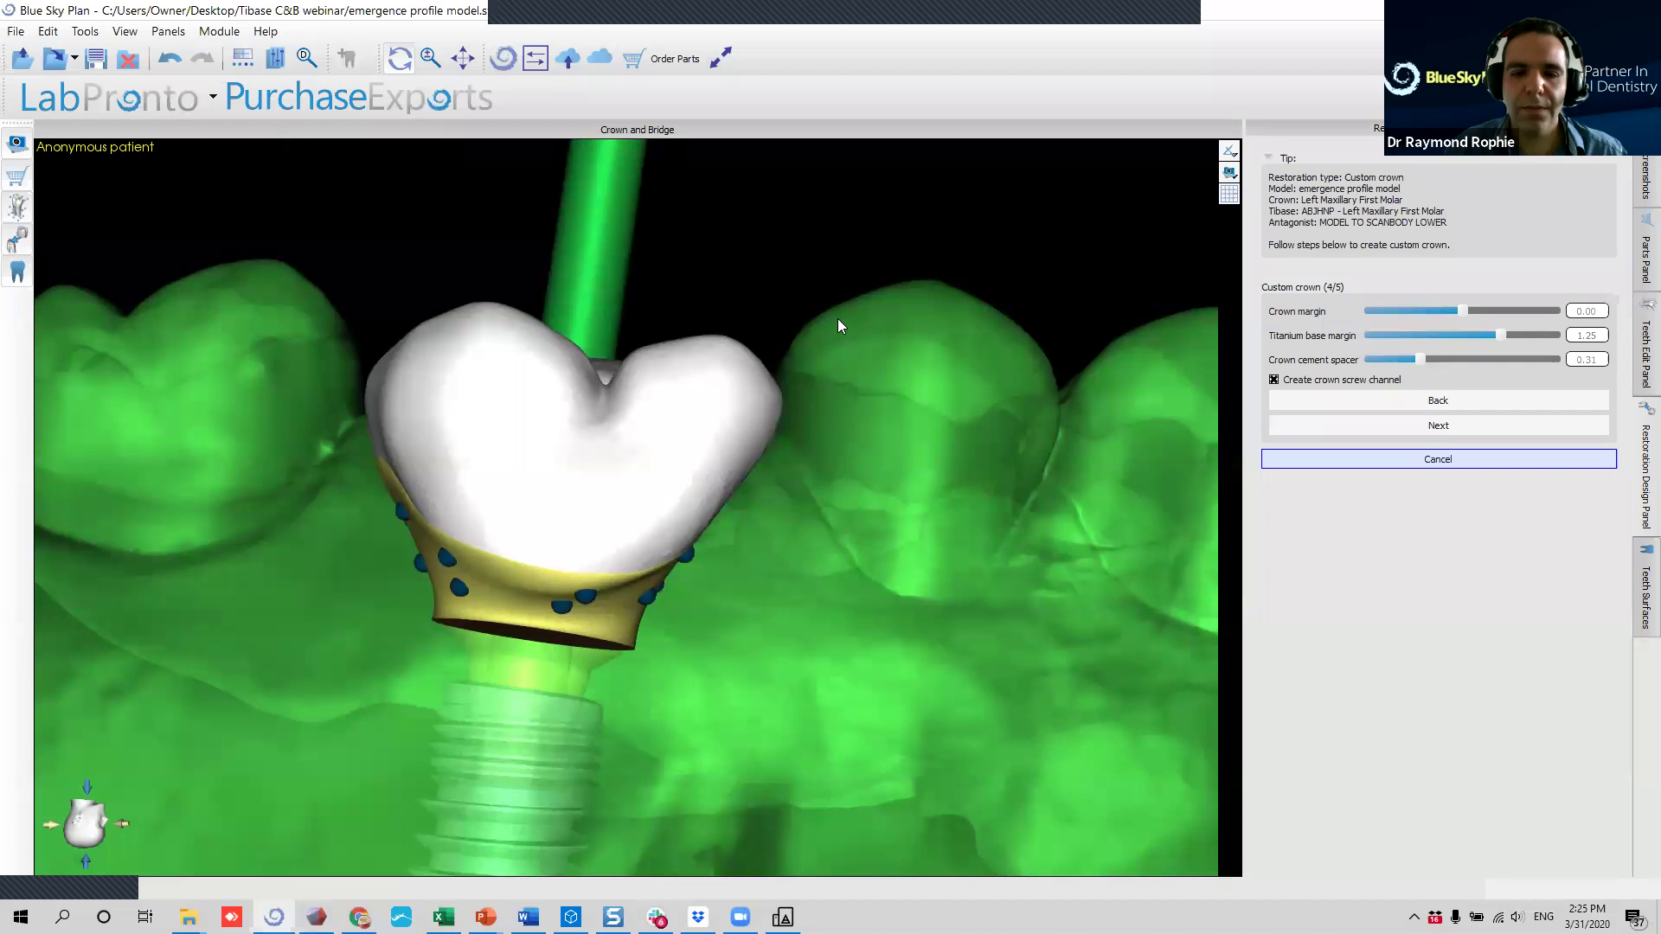
Smooth the ridge between the crown and its emergence profile on all sides with tool size 2.50 and strength 3.00.
drag(872, 360, 458, 349)
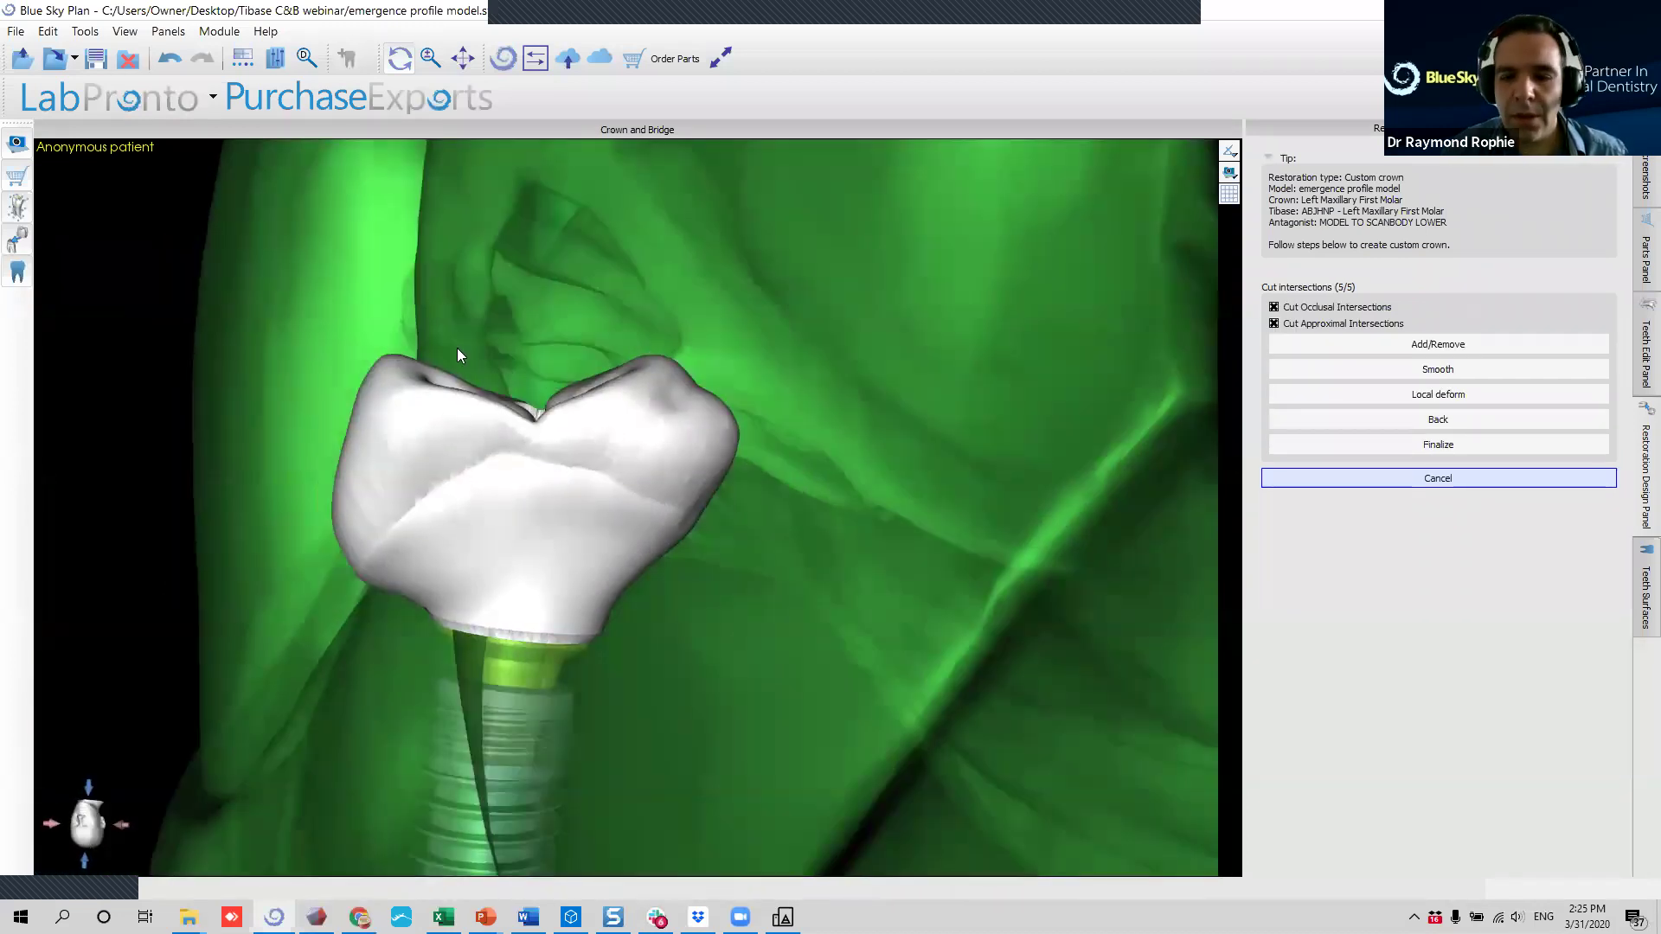
click(1352, 369)
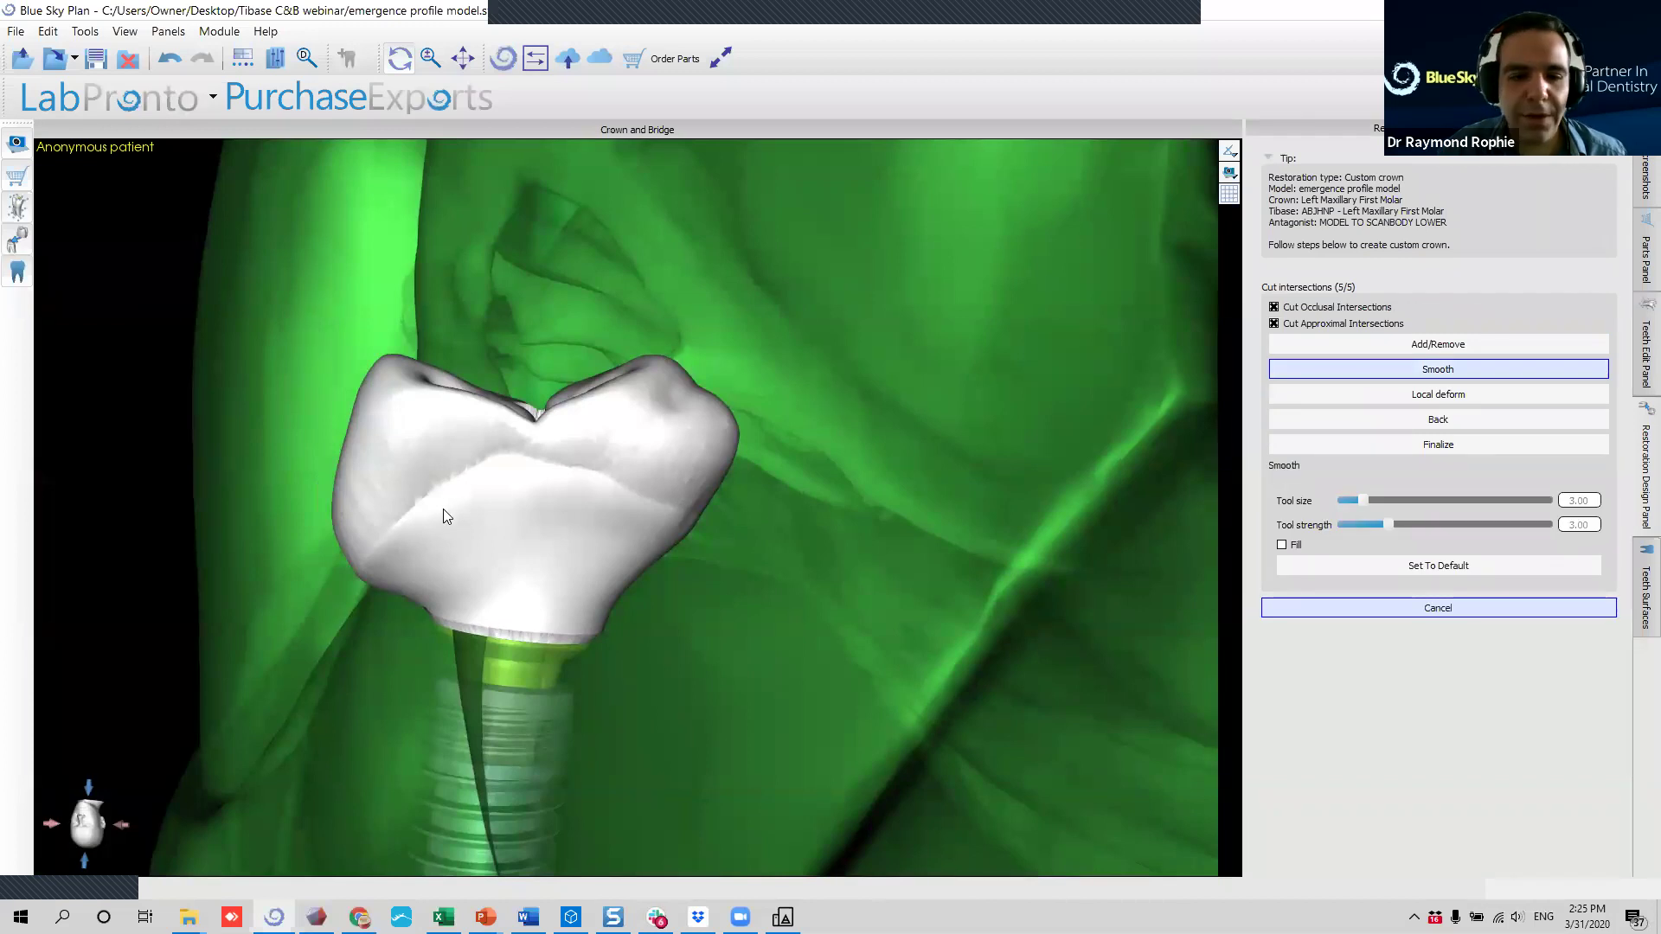
drag(475, 489, 345, 560)
mouse_move(245, 564)
mouse_down()
mouse_move(481, 531)
mouse_move(464, 517)
mouse_move(403, 555)
mouse_up()
scroll(464, 515, down, 5)
scroll(467, 507, up, 4)
drag(259, 593, 541, 536)
mouse_move(640, 554)
mouse_down()
mouse_move(491, 601)
mouse_move(426, 590)
mouse_up()
drag(237, 585, 556, 514)
drag(800, 547, 415, 534)
mouse_move(303, 538)
mouse_down()
mouse_move(430, 430)
mouse_move(610, 459)
mouse_up()
drag(740, 510, 415, 480)
mouse_move(349, 476)
mouse_down()
mouse_move(411, 408)
mouse_move(670, 454)
mouse_up()
mouse_move(800, 520)
mouse_down()
mouse_move(656, 522)
mouse_move(555, 478)
mouse_move(360, 466)
mouse_move(519, 460)
mouse_up()
drag(619, 456, 564, 423)
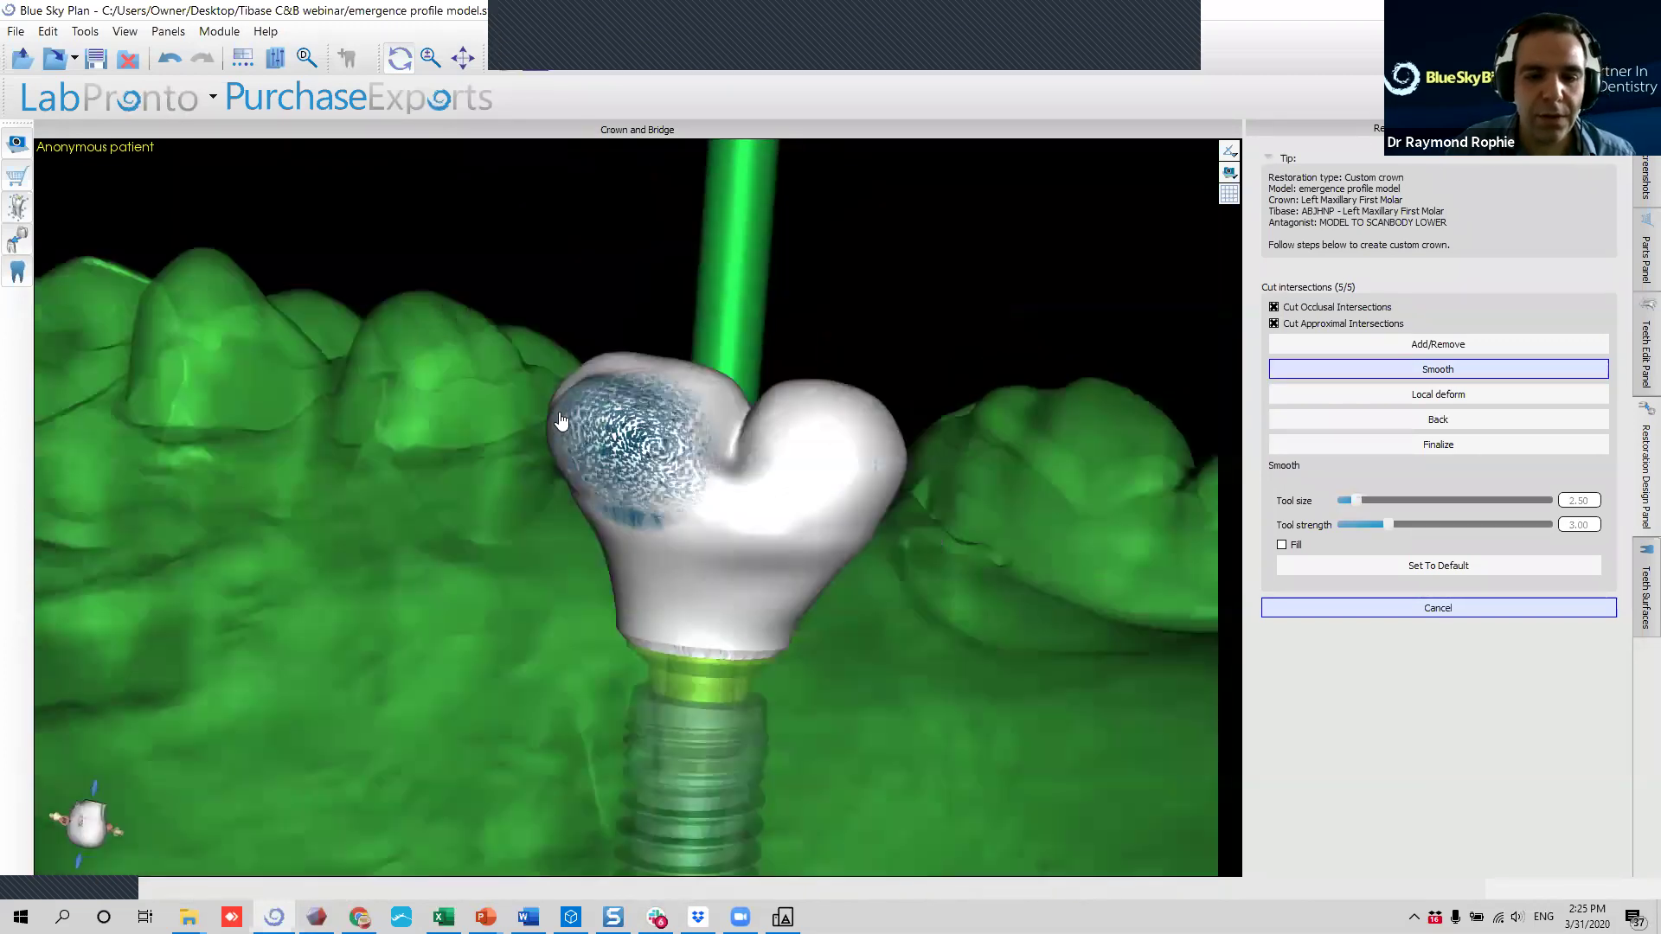
drag(1099, 204, 838, 294)
drag(914, 414, 674, 218)
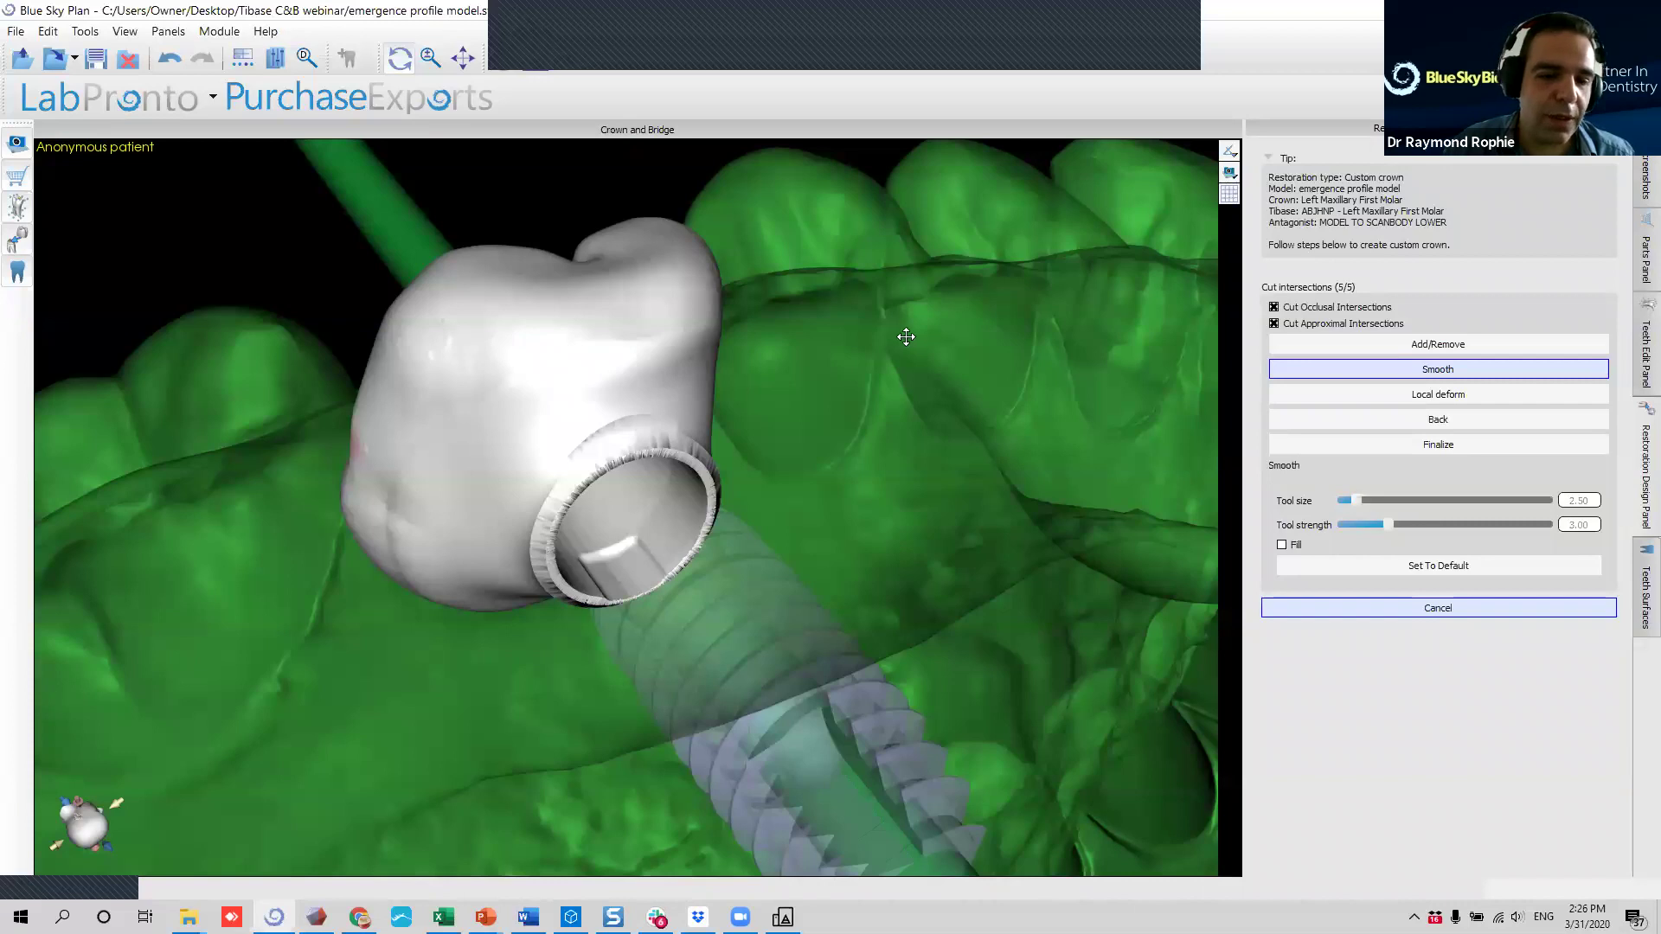
Locally deform the crown's distal surface outward toward the second molar with tool size 5.50.
drag(905, 337, 864, 367)
click(1429, 398)
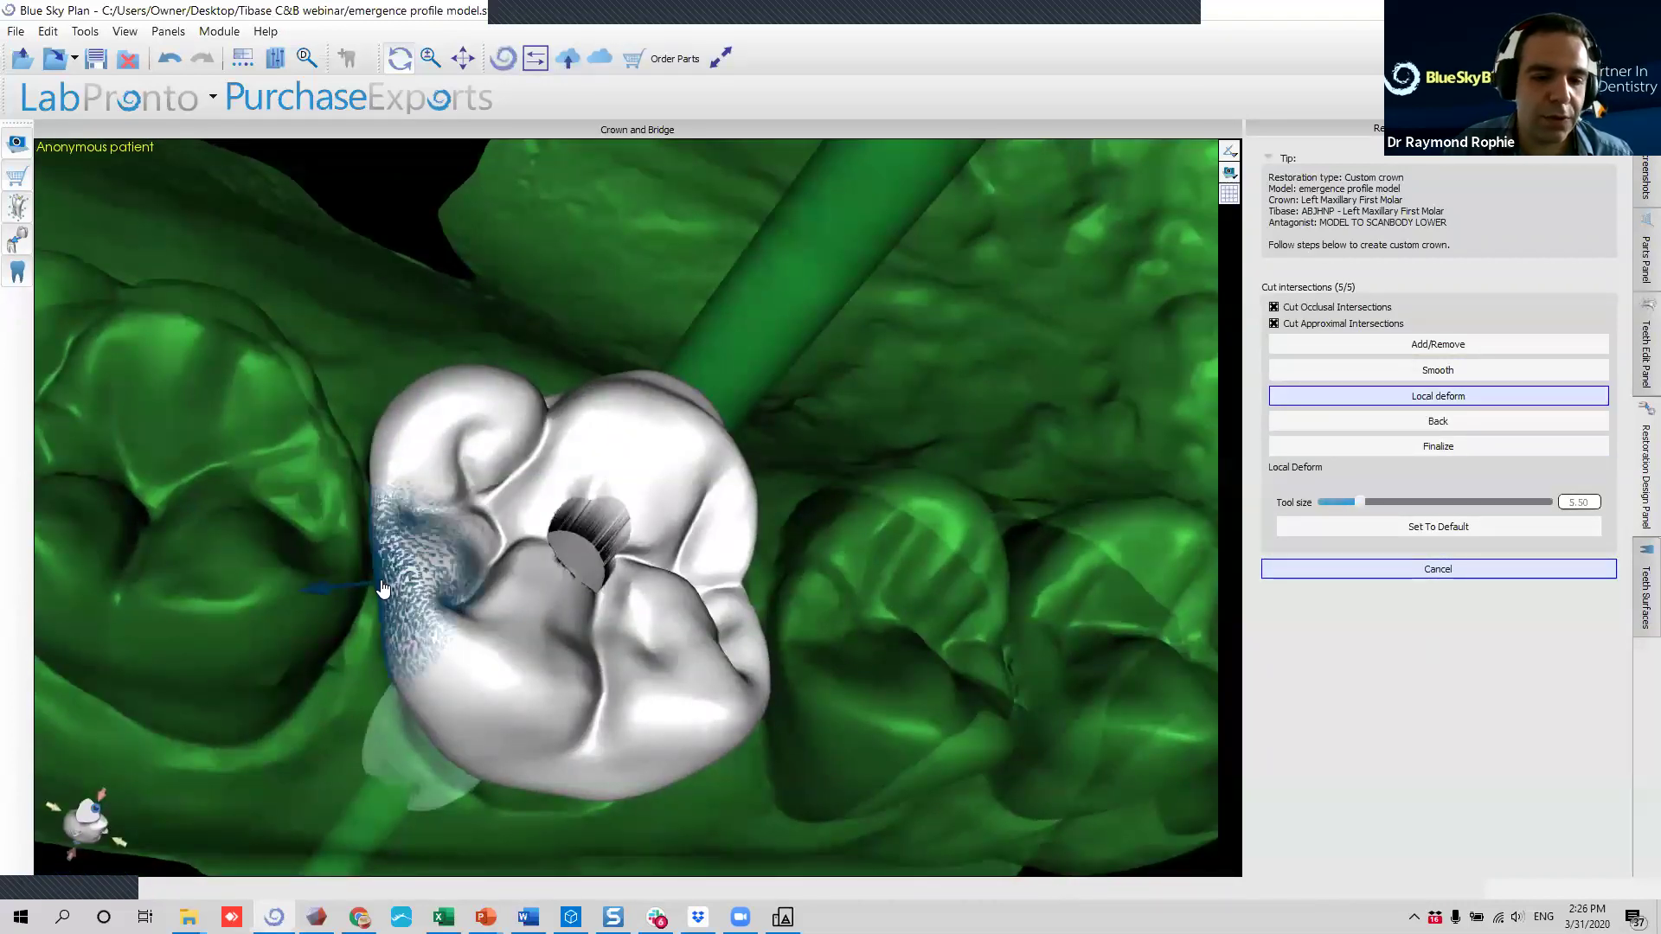
scroll(381, 583, up, 6)
drag(378, 558, 370, 592)
right_drag(420, 365, 371, 556)
drag(374, 584, 366, 588)
Locally deform the crown's mesial surface outward toward the second premolar with tool size 5.50.
right_drag(537, 630, 683, 616)
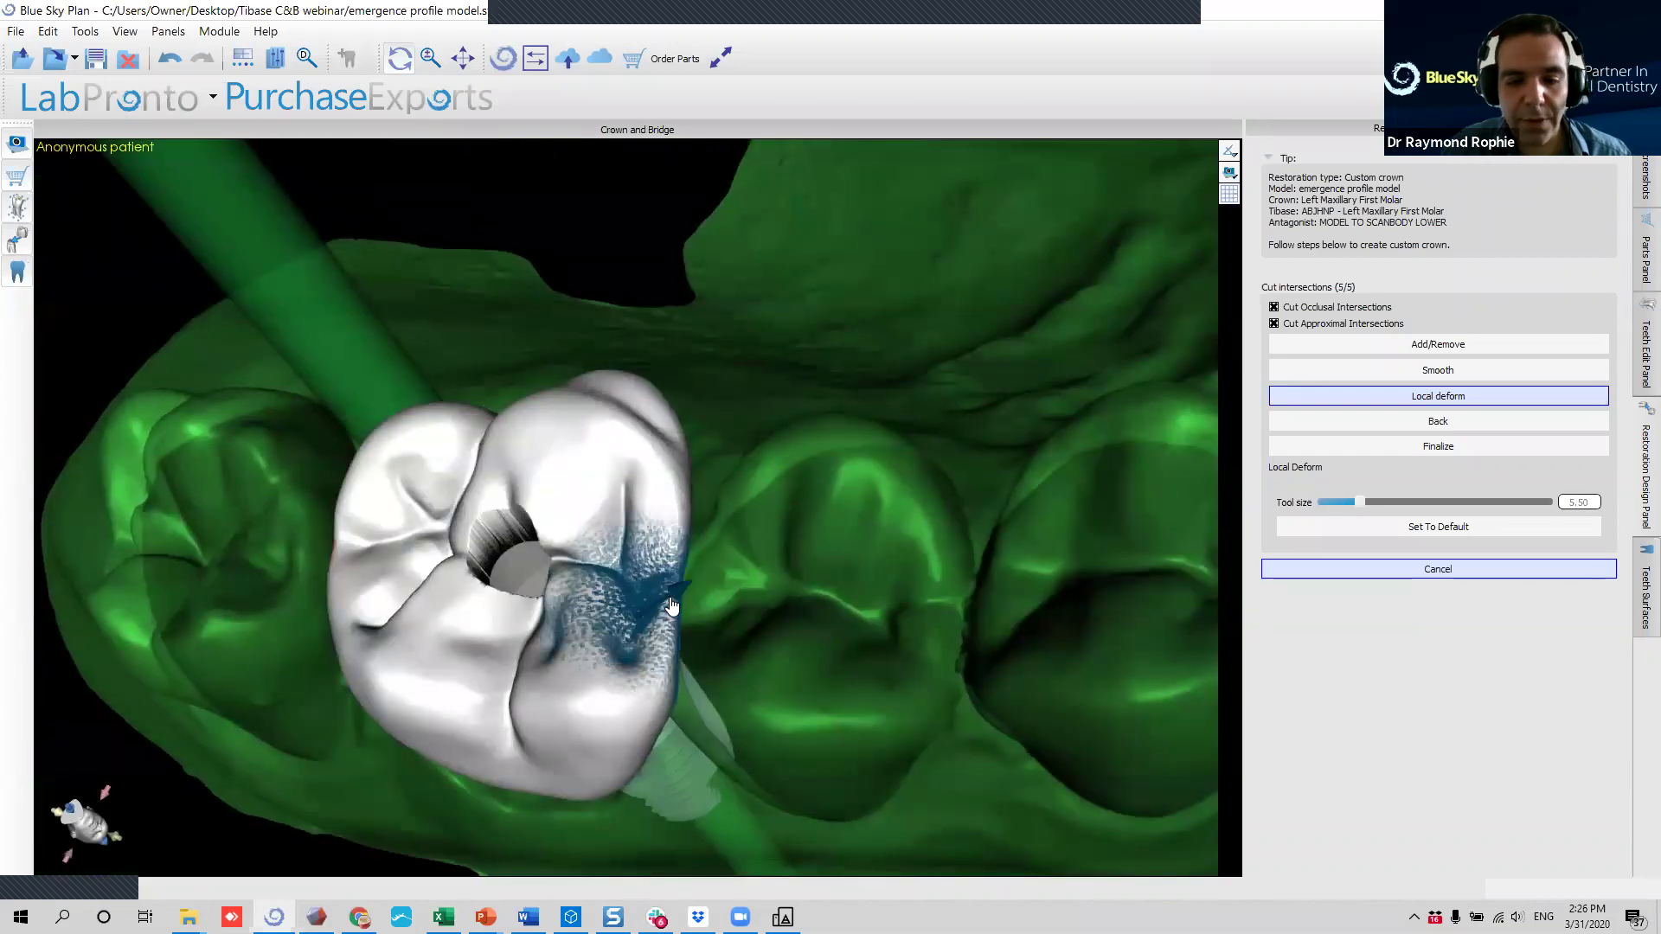
right_drag(688, 452, 748, 602)
drag(712, 598, 739, 600)
right_drag(739, 599, 709, 442)
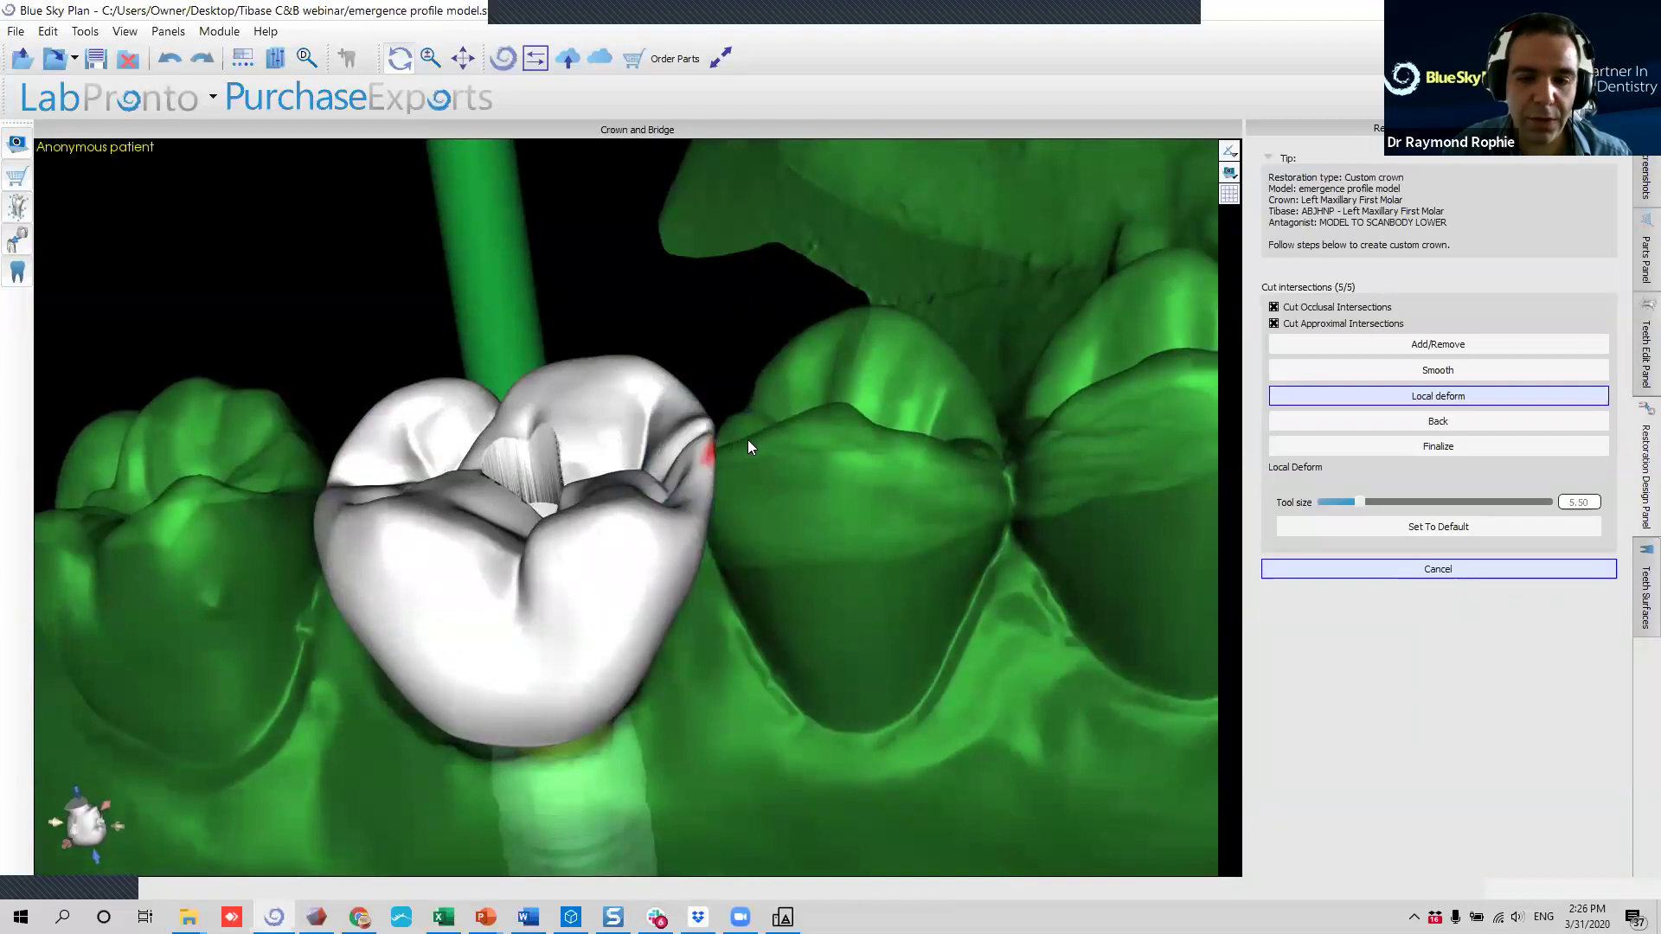
Undo the last deformation and reshape the crown's mesial marginal ridge beside the second premolar with Local deform.
click(166, 68)
right_drag(835, 496, 662, 490)
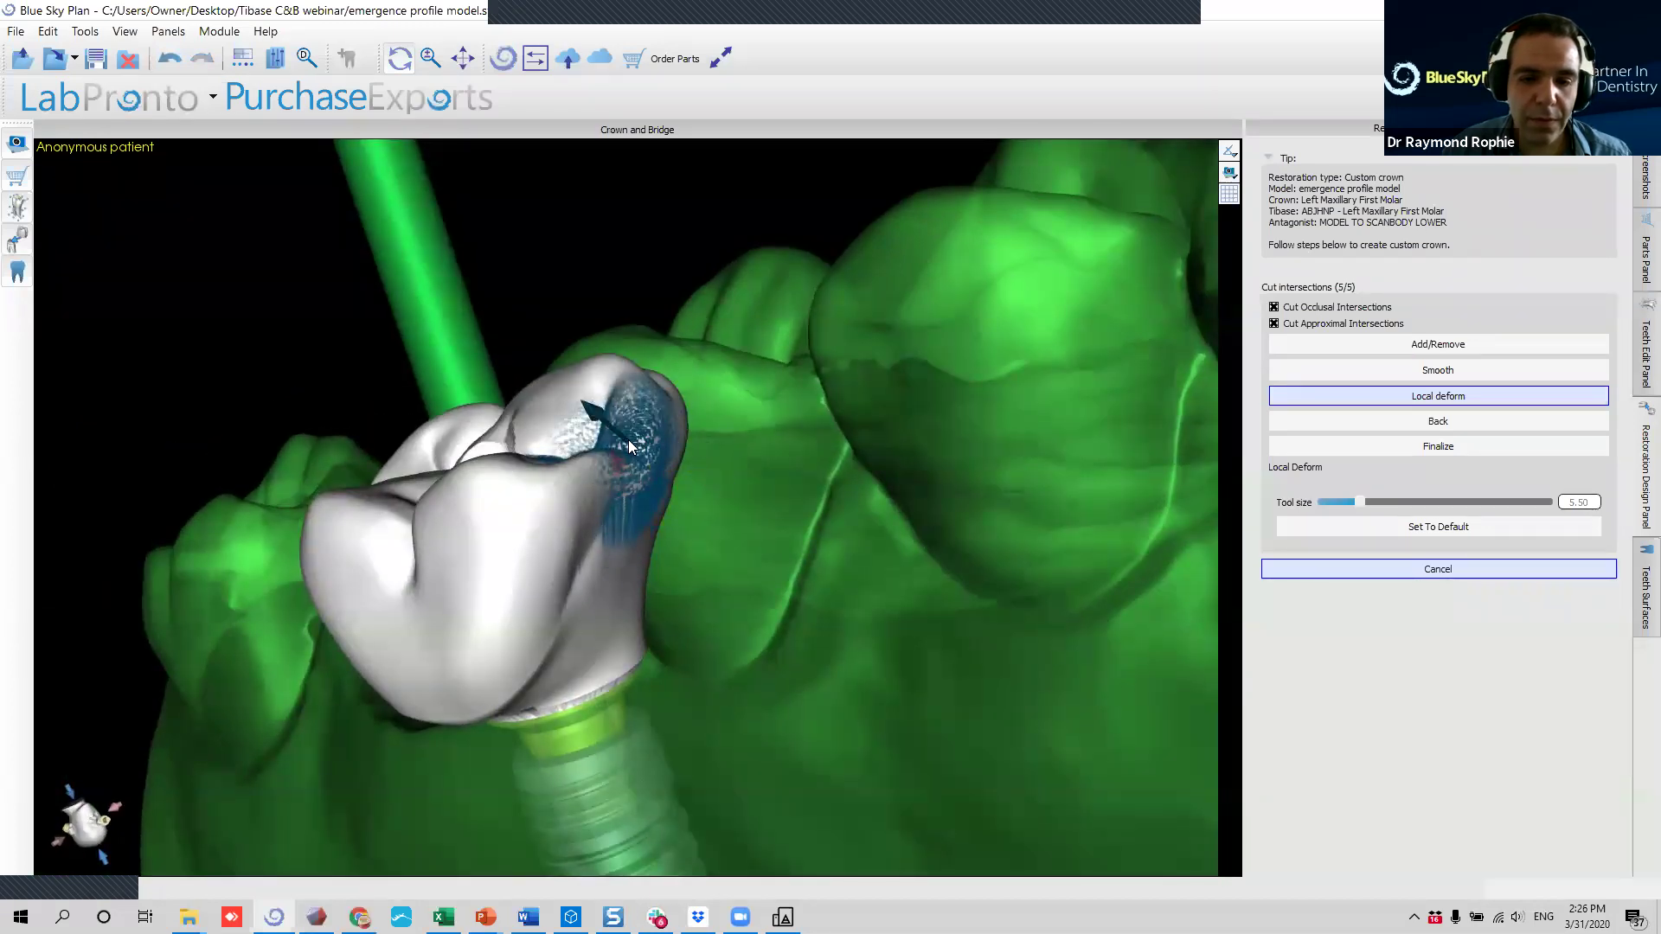
mouse_move(617, 433)
mouse_down()
mouse_move(606, 426)
mouse_move(616, 456)
mouse_move(595, 452)
mouse_up()
drag(468, 335, 748, 319)
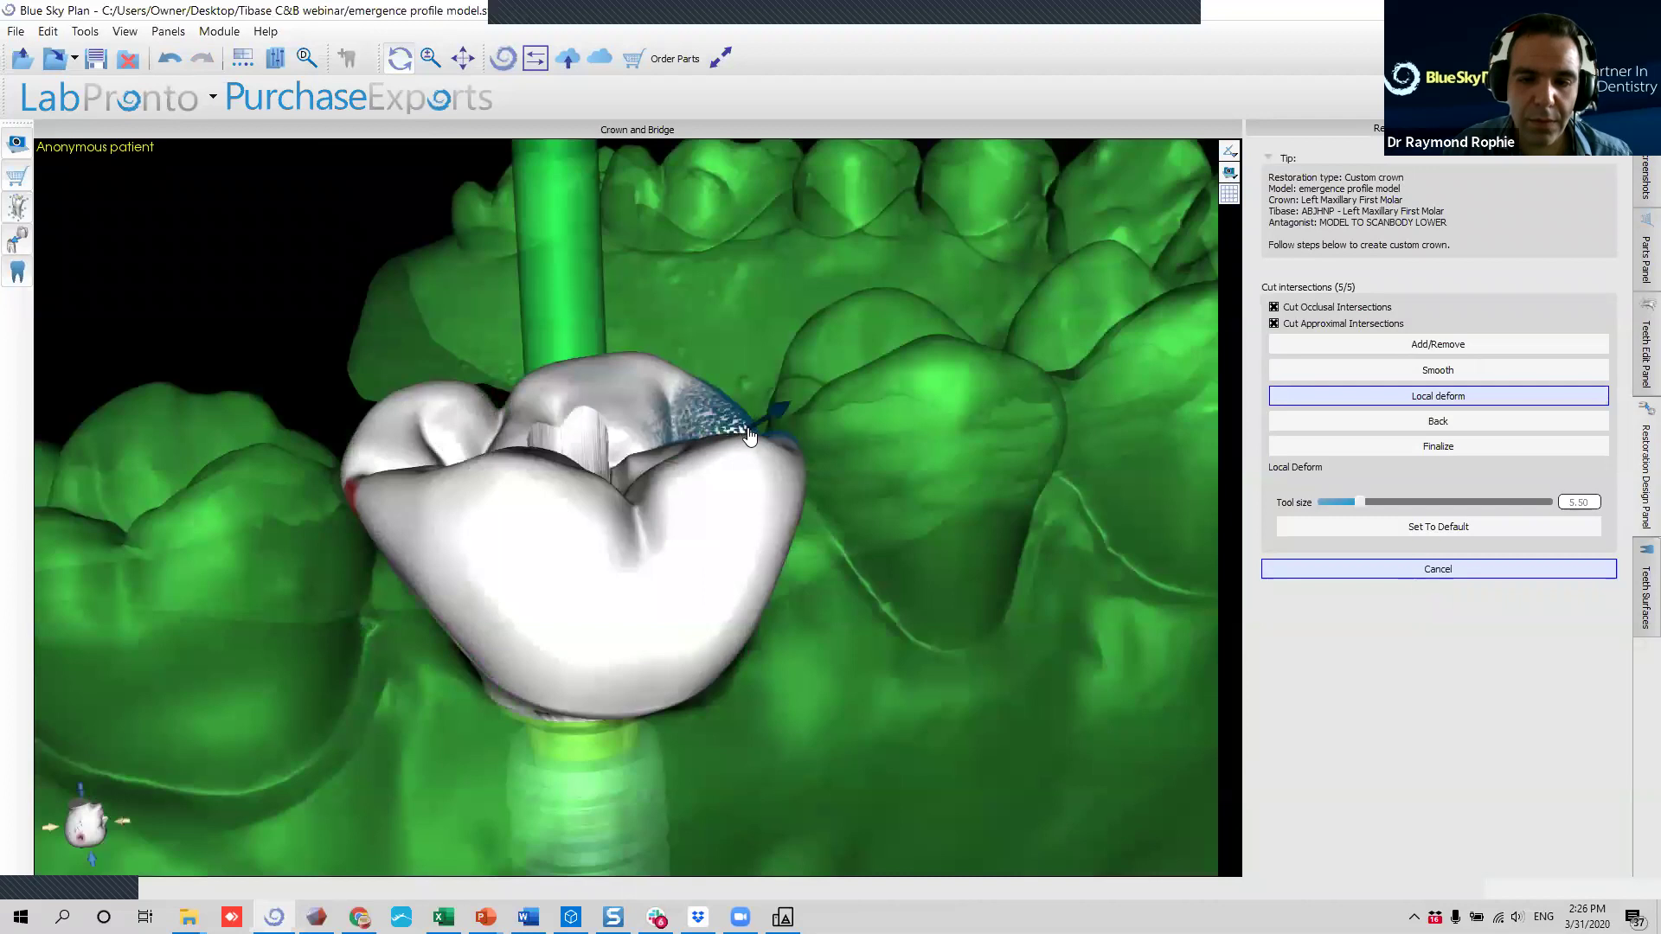
drag(750, 440, 700, 420)
drag(821, 453, 449, 538)
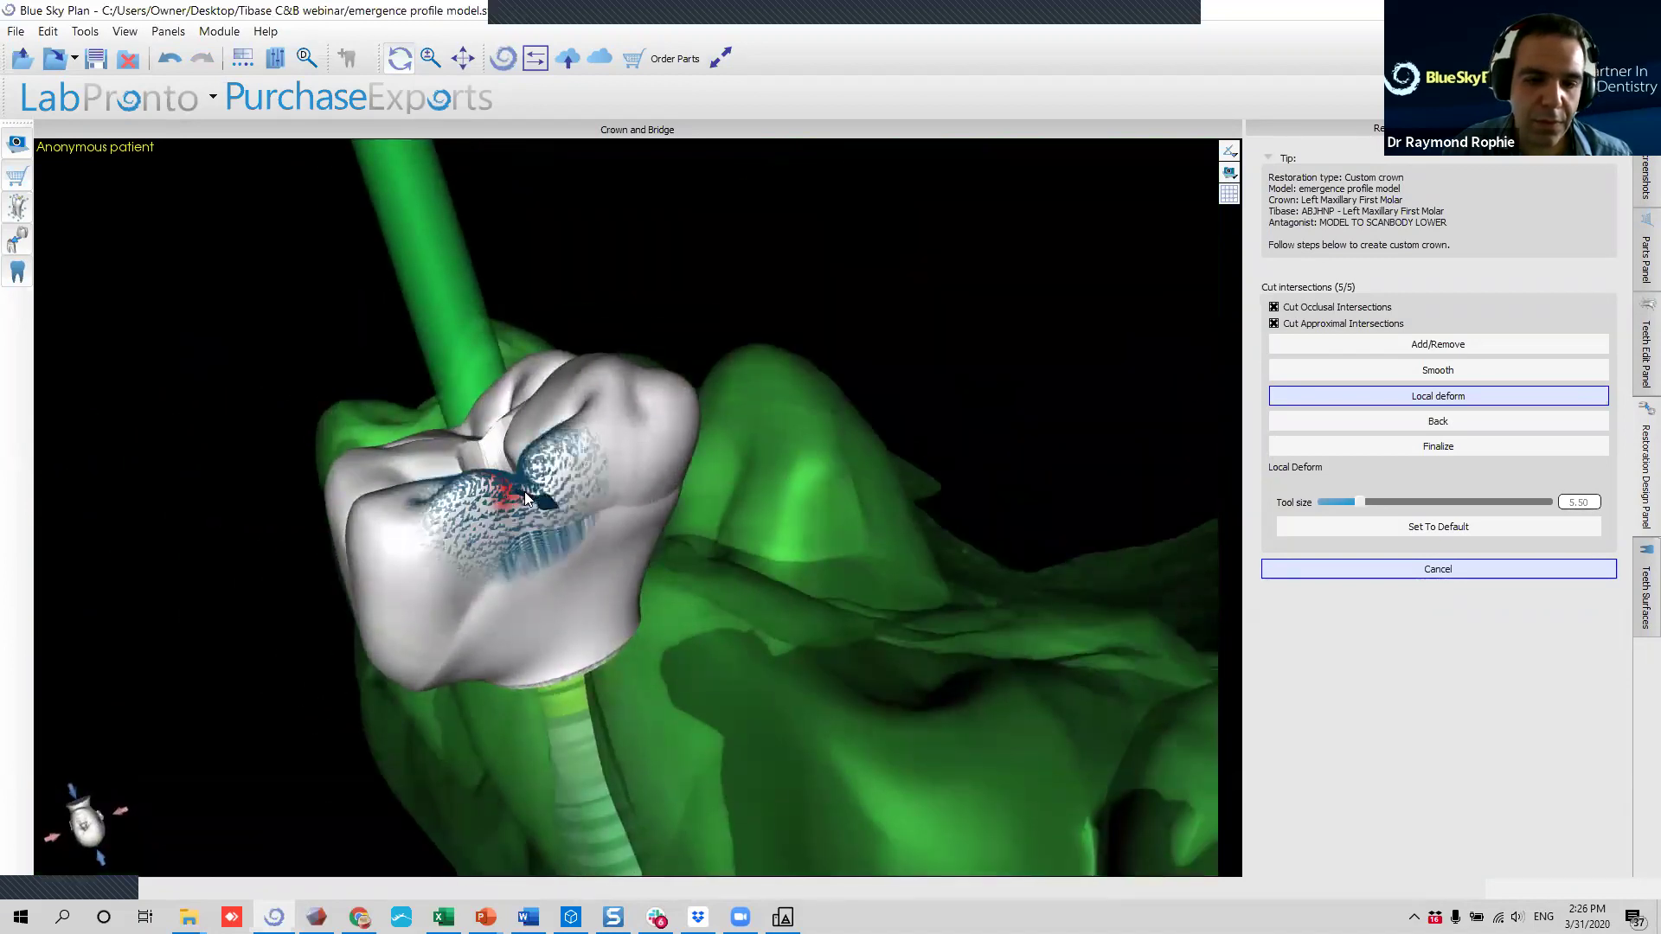
Smooth the mesial contact area and marginal ridge of the crown.
click(1429, 370)
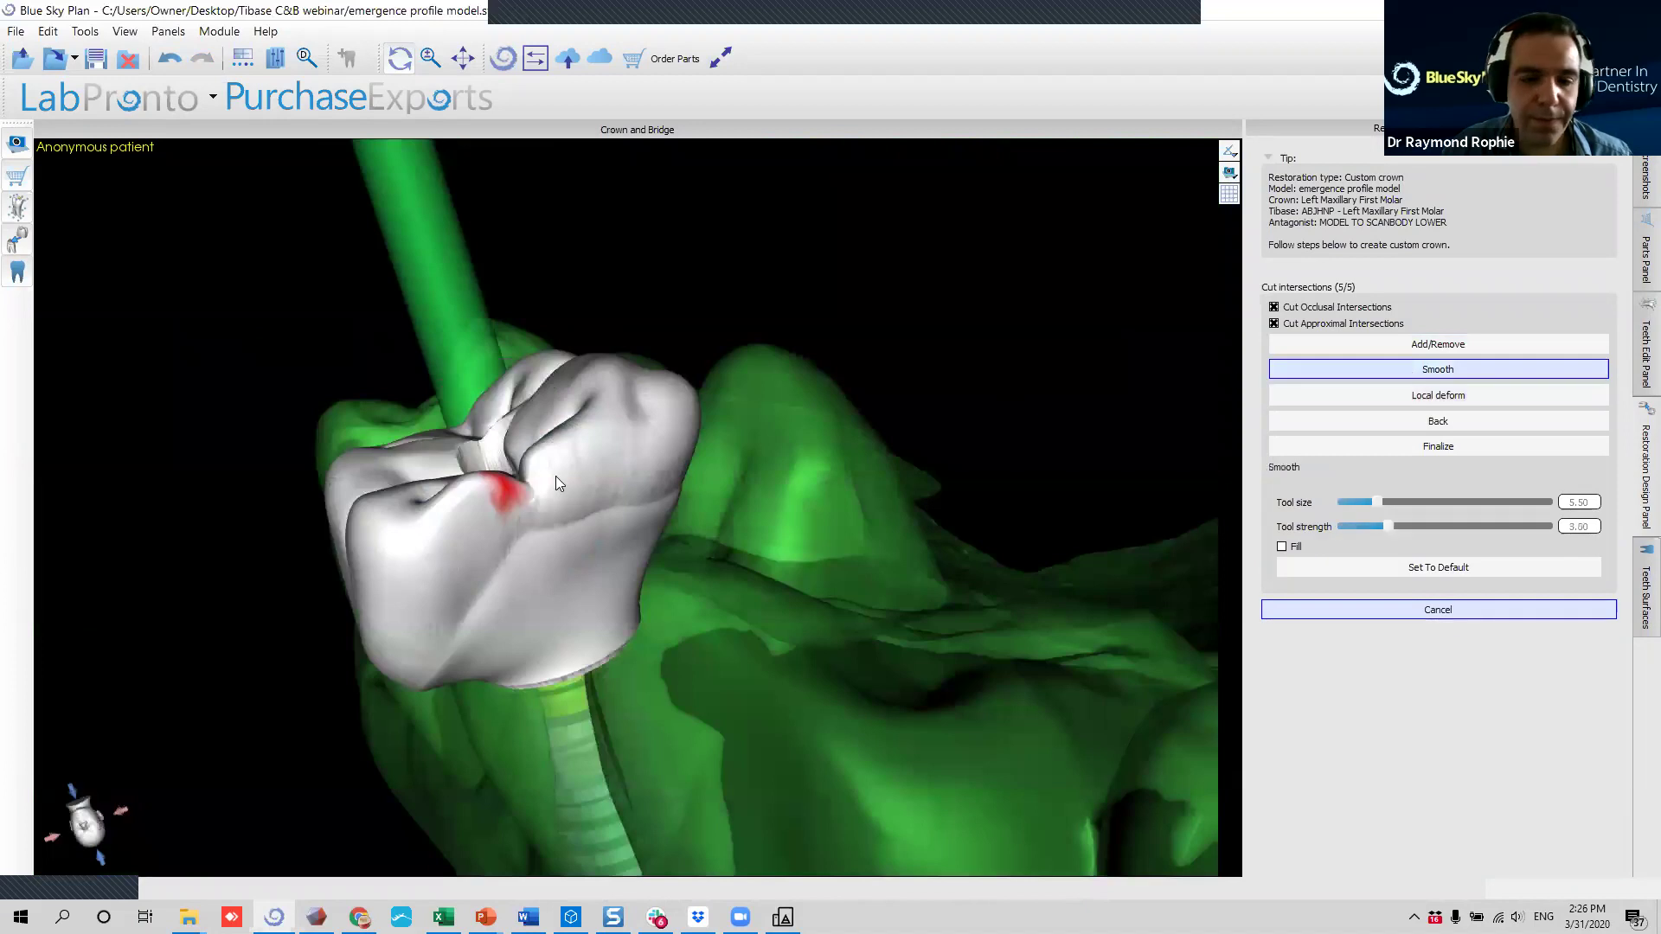
drag(508, 492, 542, 482)
mouse_move(679, 618)
mouse_down()
mouse_move(627, 444)
mouse_move(696, 364)
mouse_move(788, 340)
mouse_move(397, 801)
mouse_move(475, 519)
mouse_move(475, 712)
mouse_move(489, 696)
mouse_up()
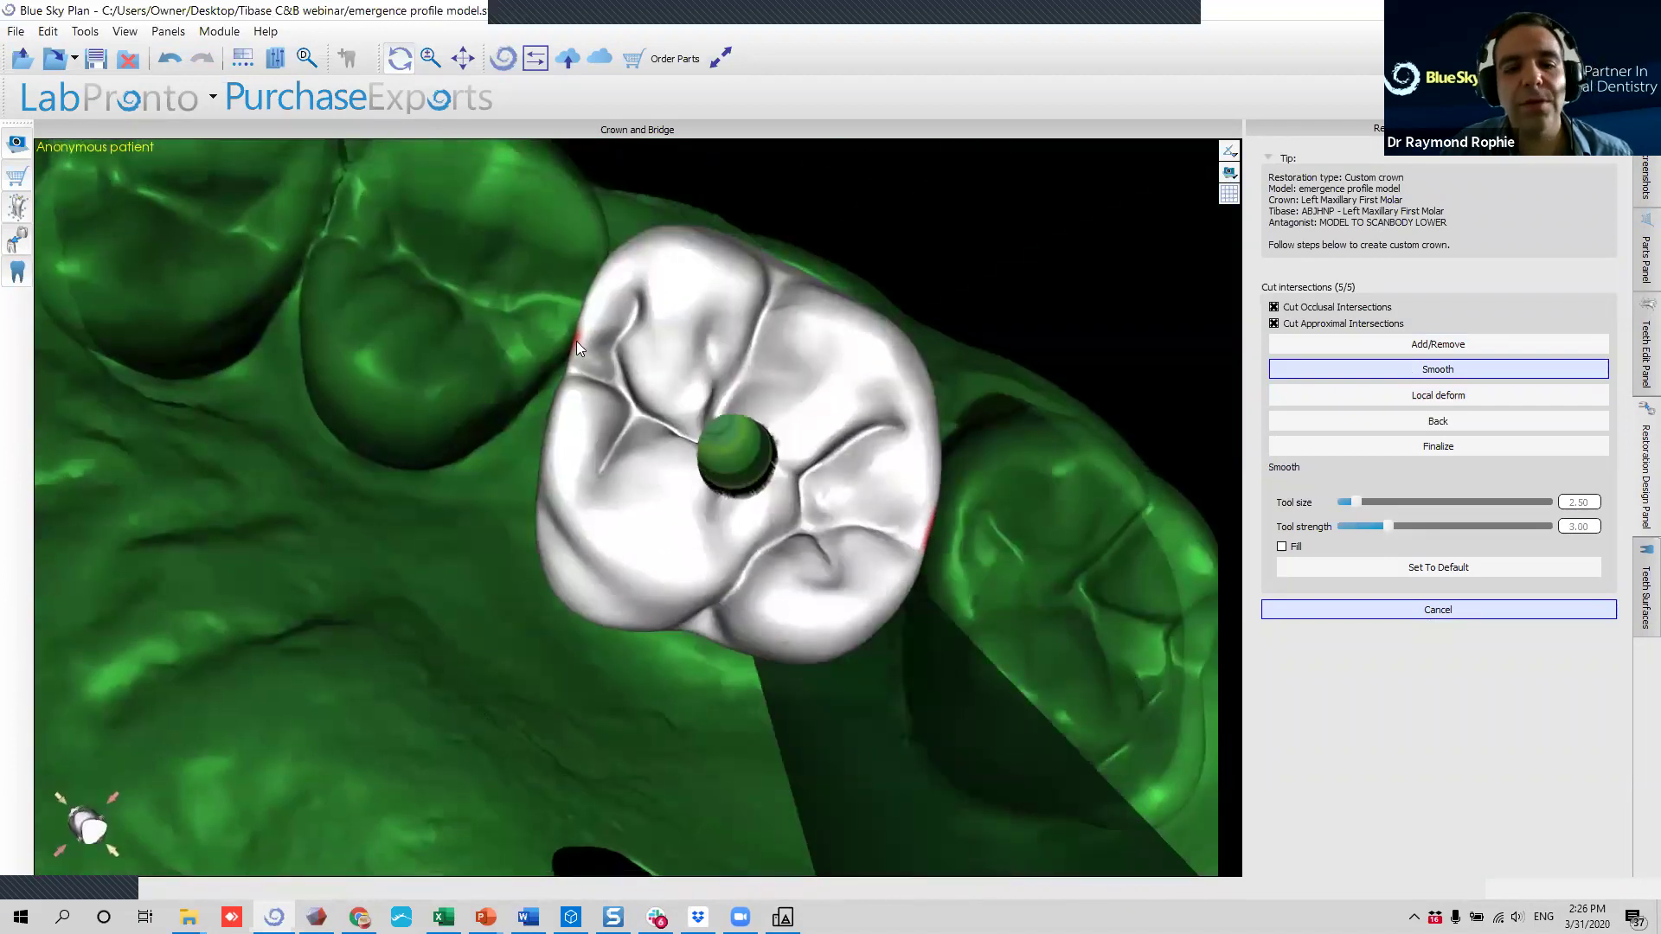
Check the crown's occlusal surface and contacts within the arch and finalize the custom crown.
drag(638, 680, 664, 636)
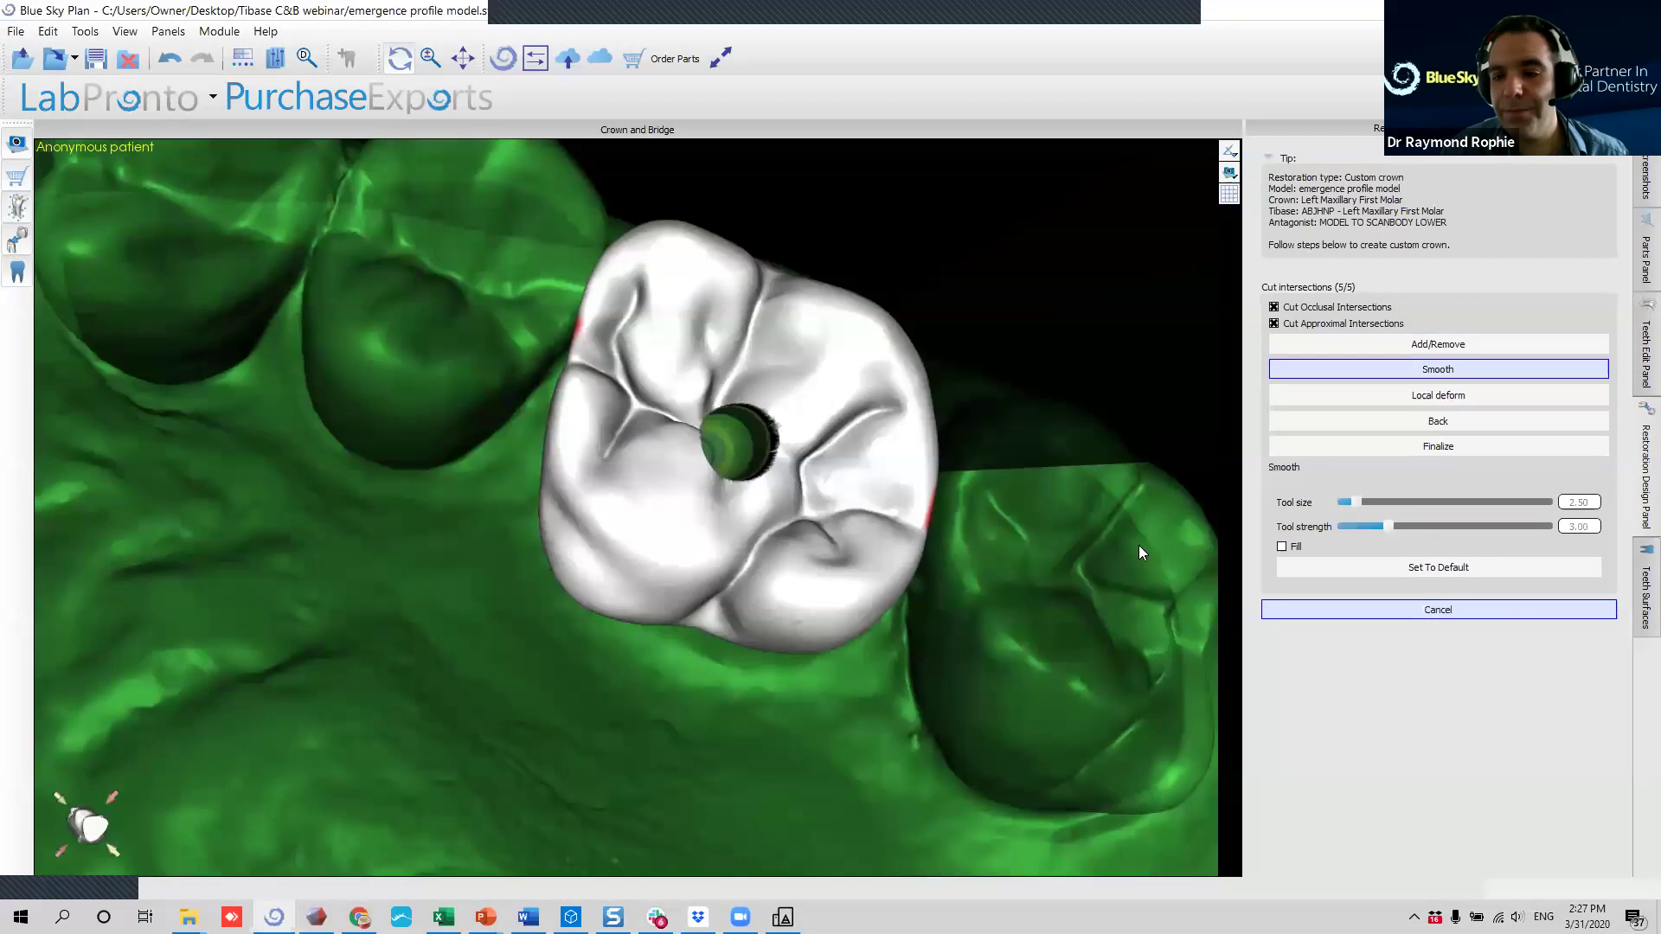
drag(976, 462, 677, 537)
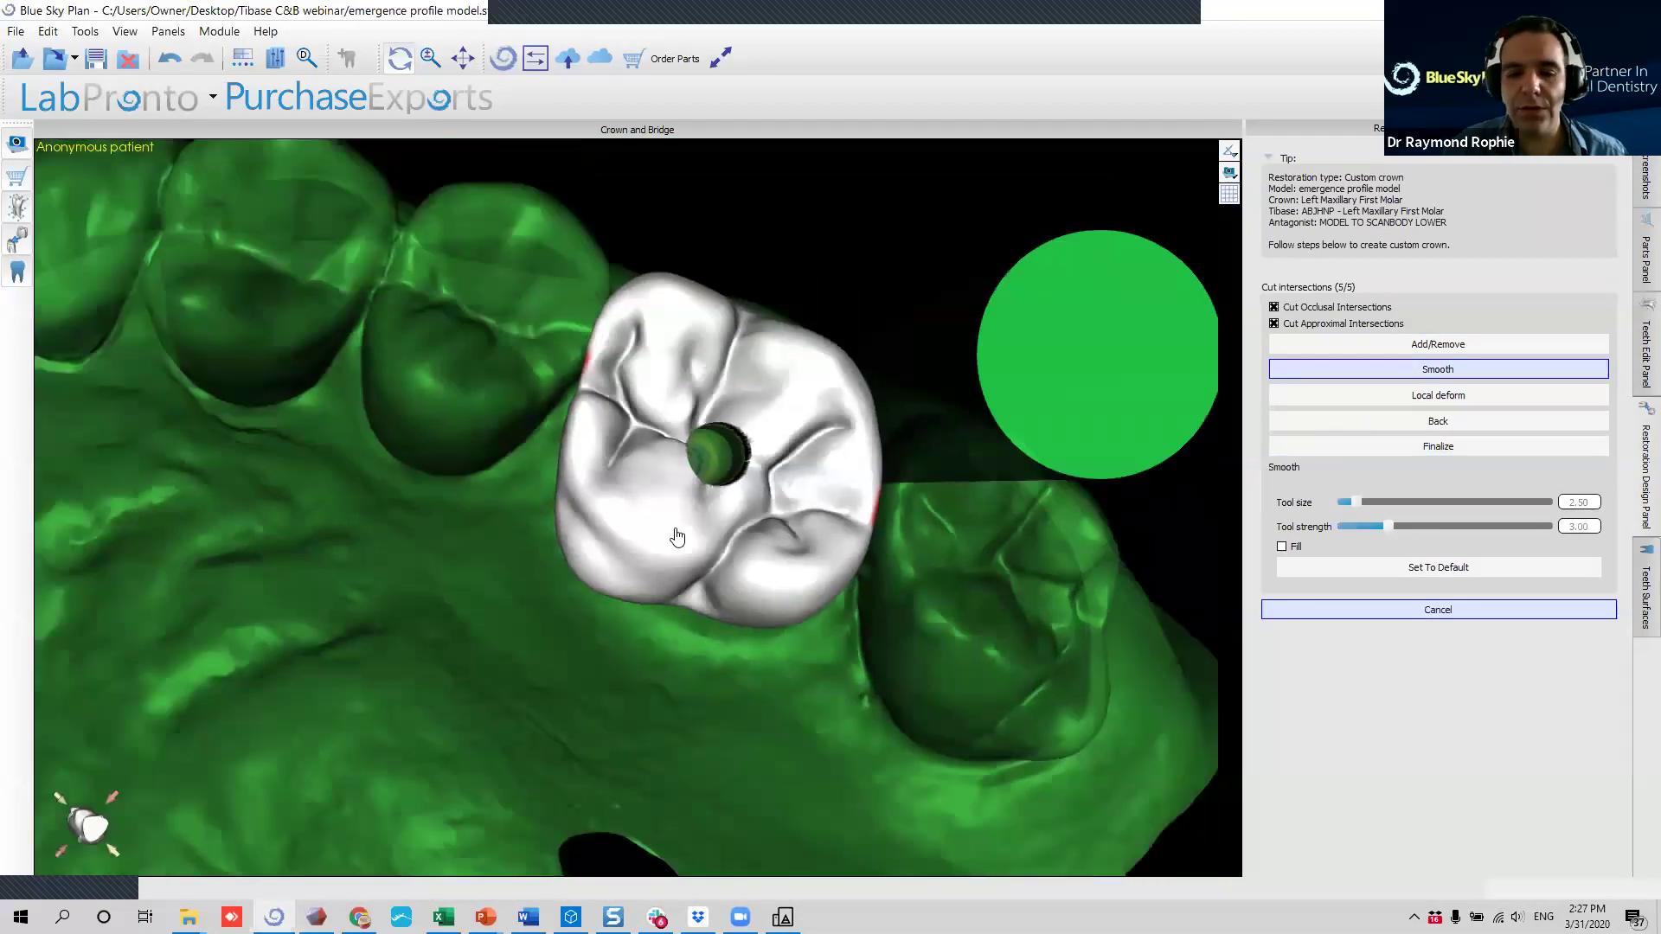
scroll(678, 536, down, 3)
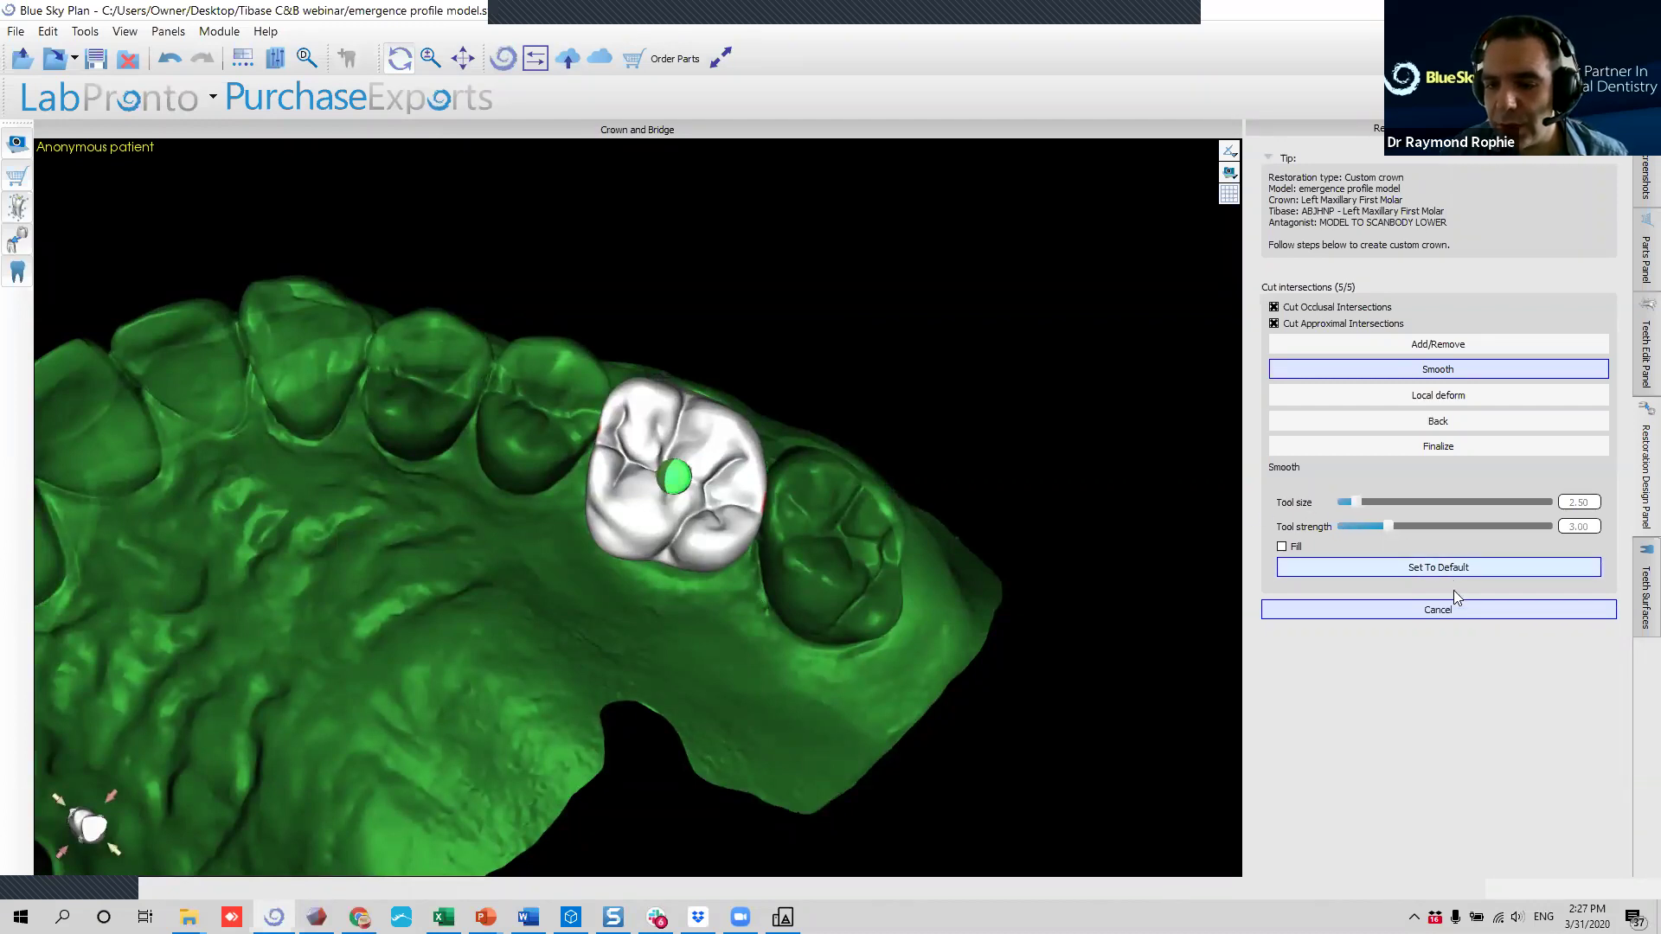
click(1466, 446)
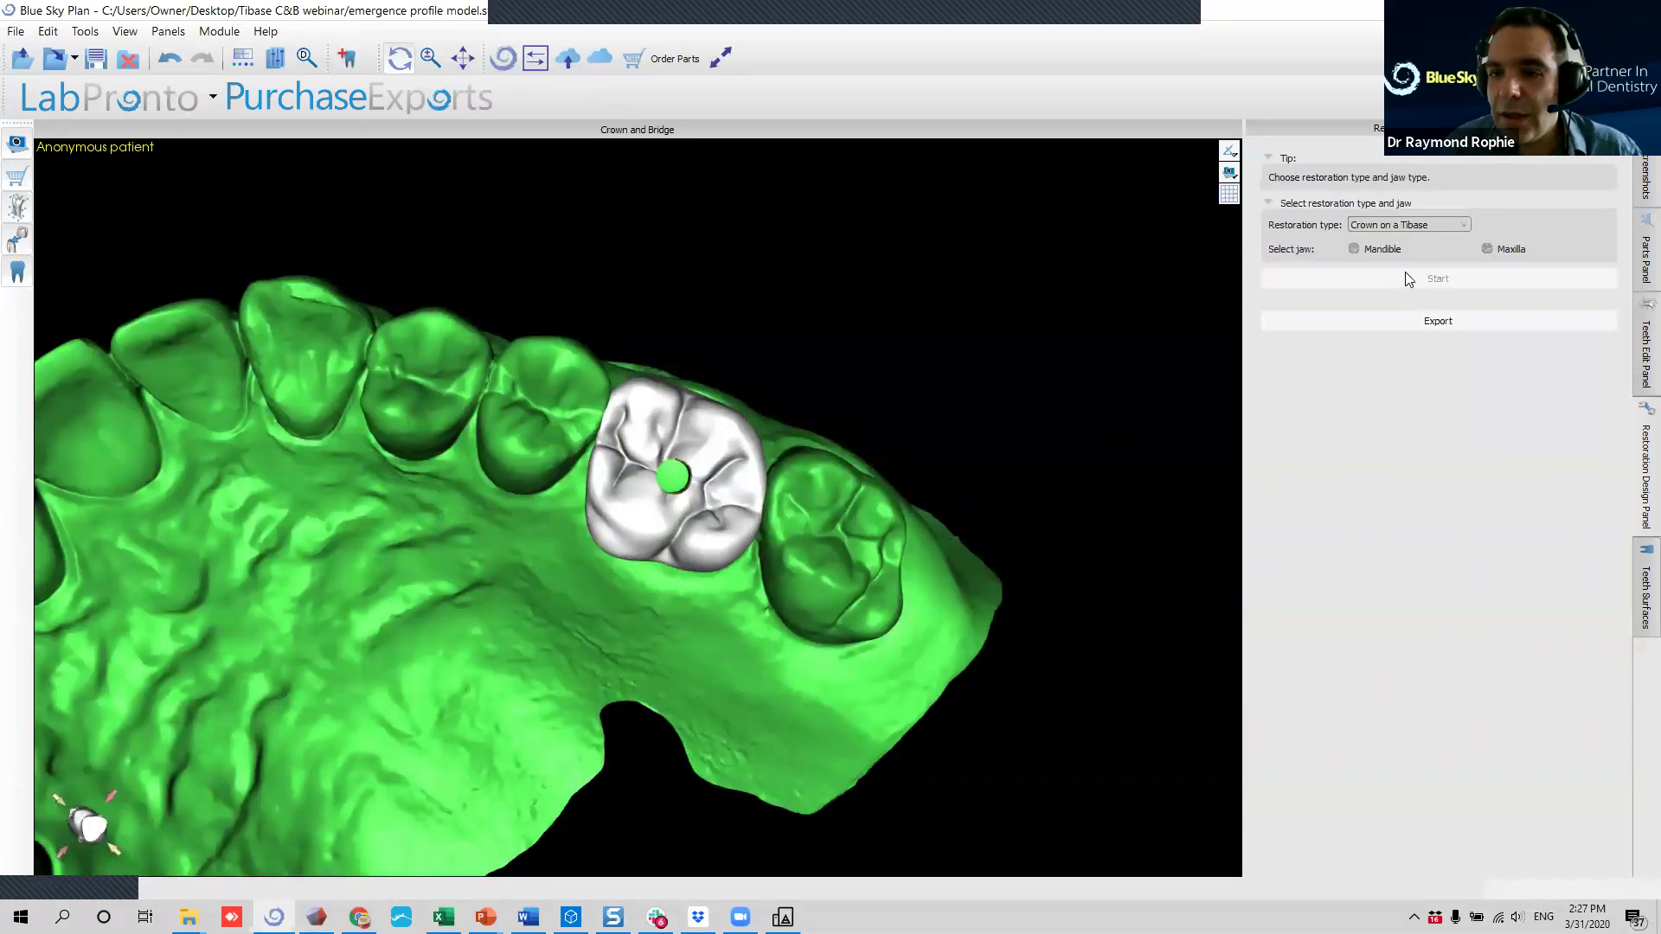
Hide the emergence profile model to inspect the finished custom crown on its implant, and show the model again.
click(1638, 610)
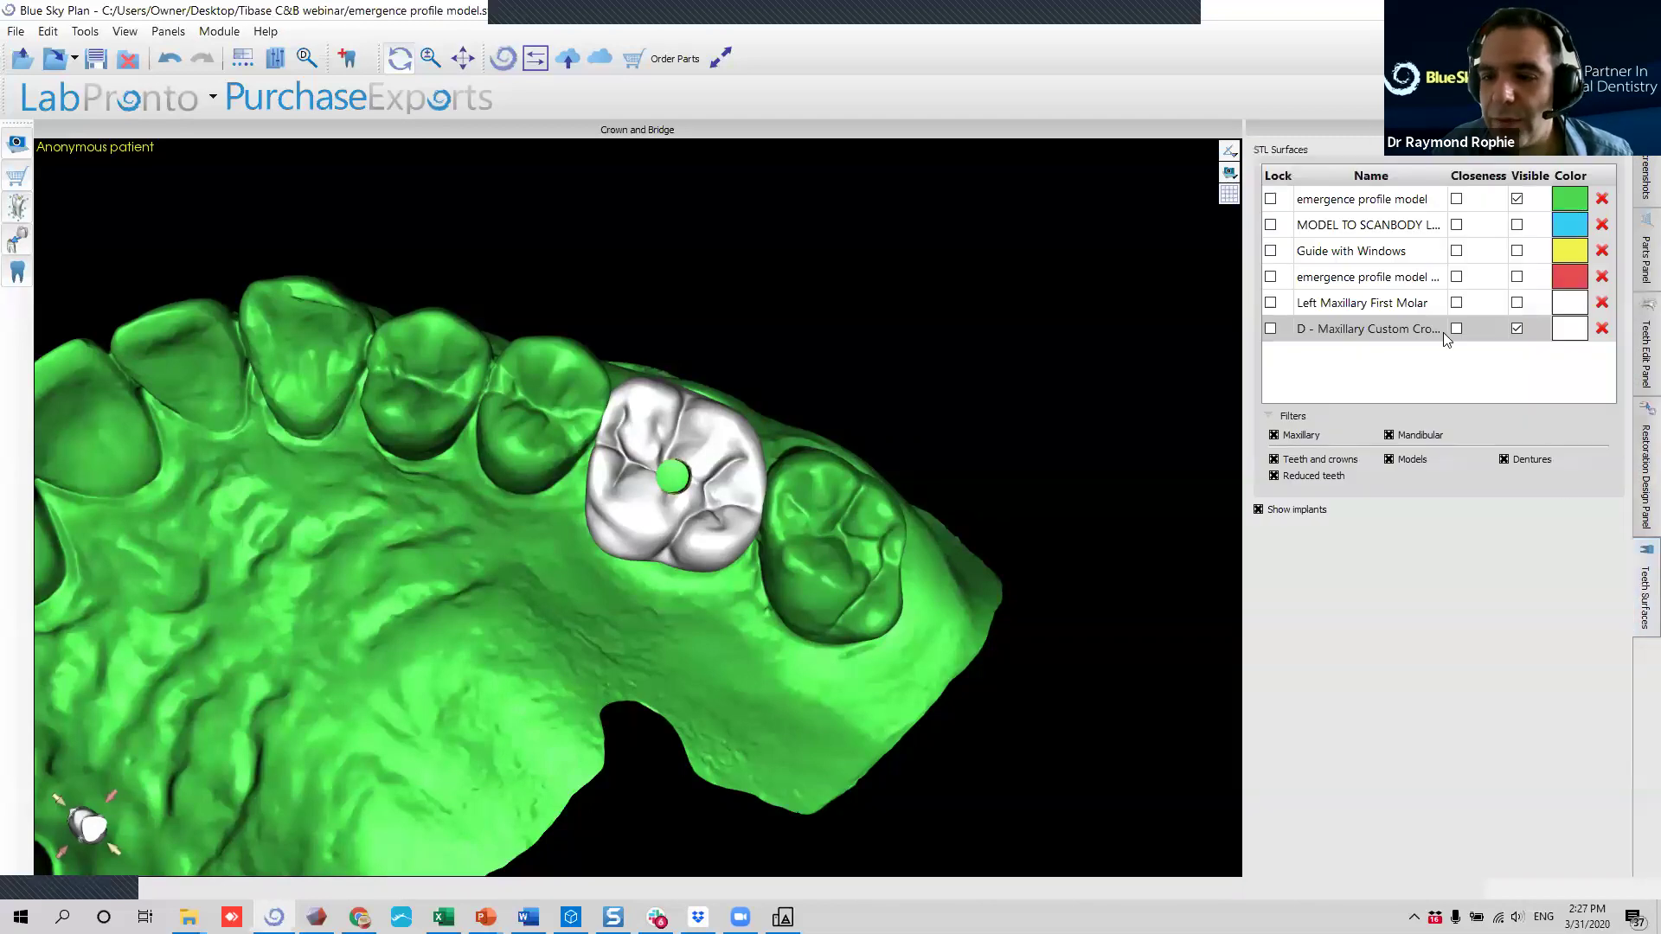
click(1517, 328)
click(1517, 327)
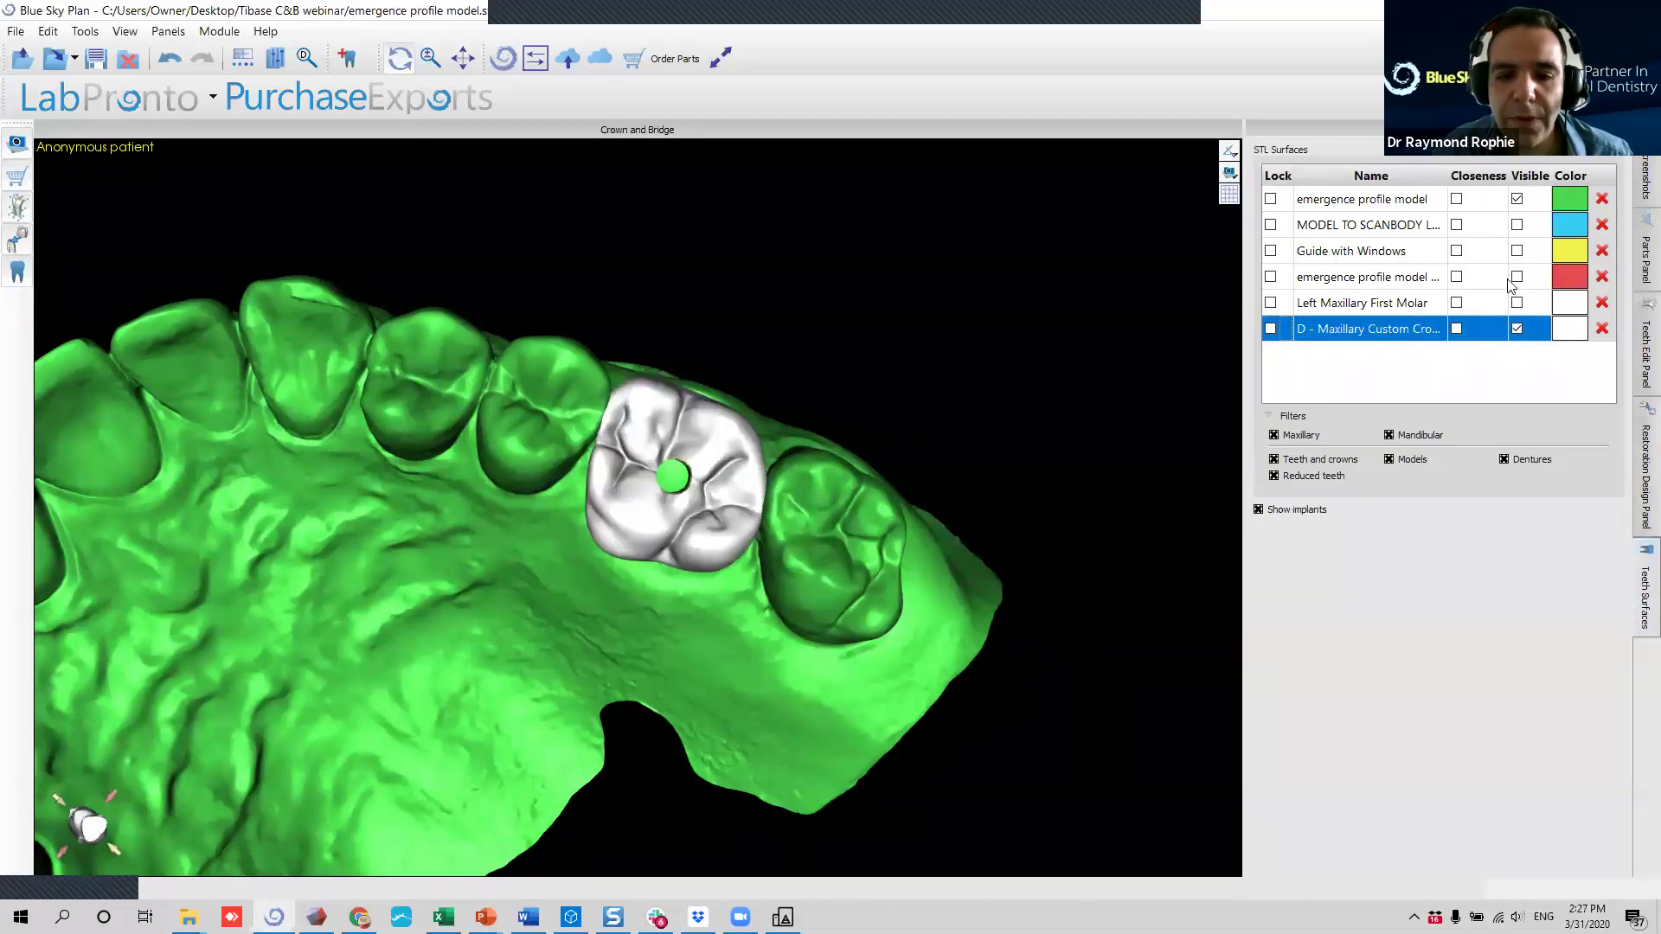
click(1517, 199)
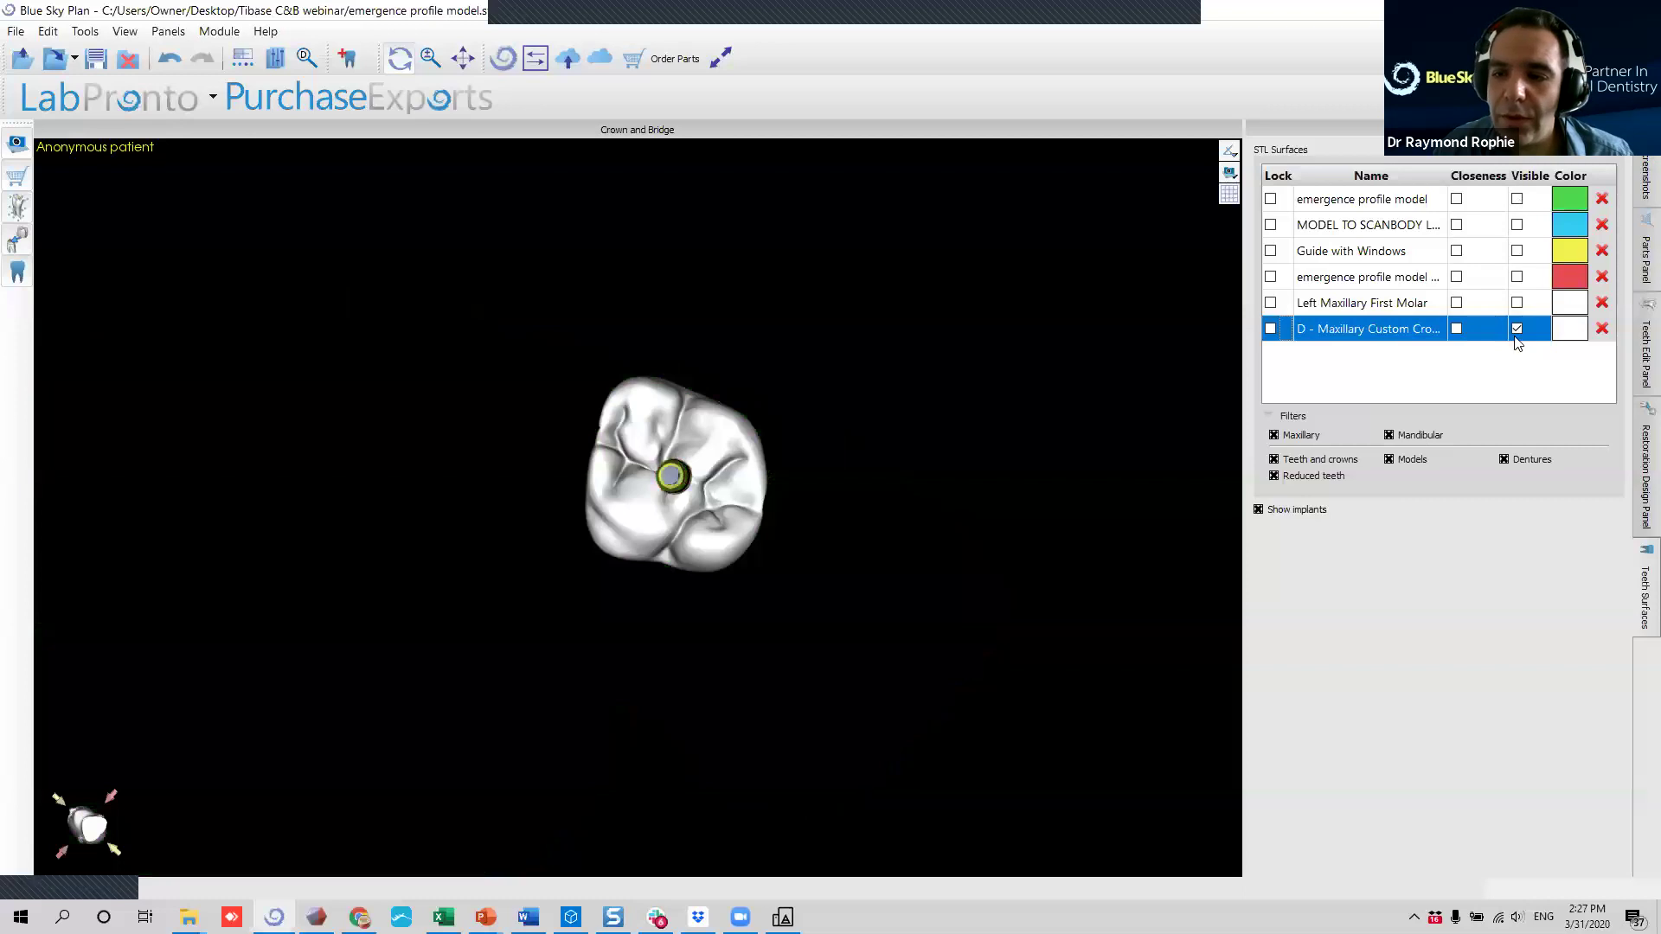
drag(744, 402, 519, 472)
click(1516, 199)
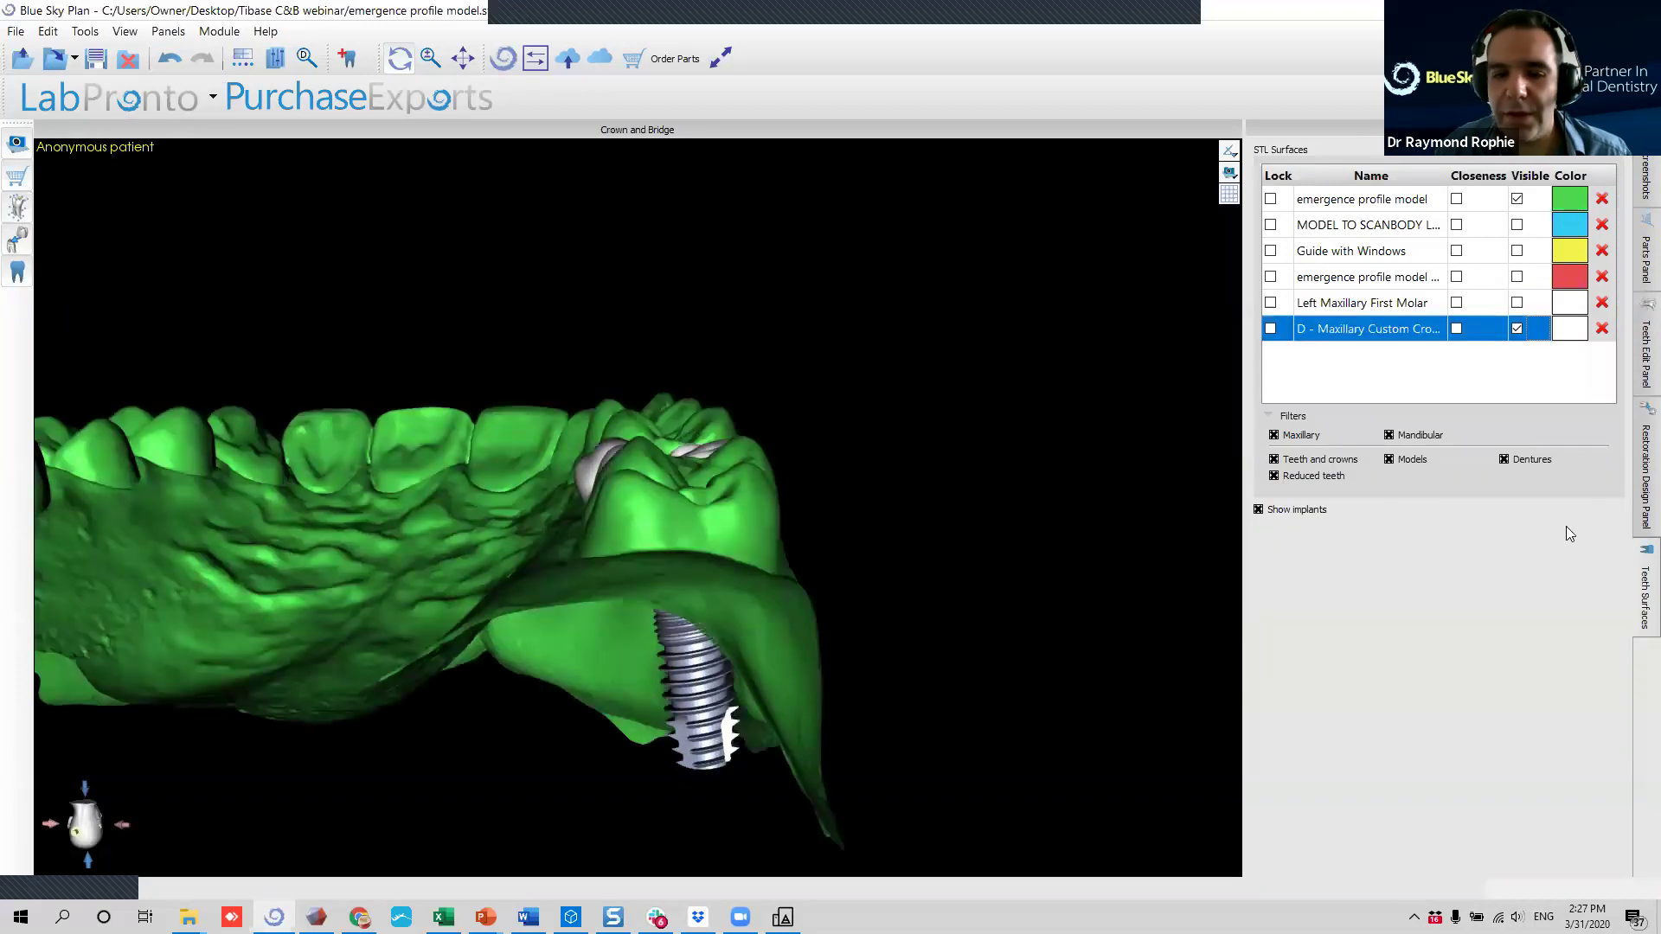
Create a Boolean intersection between the maxillary custom crown and the emergence profile model with a 0.00 mm offset.
click(1638, 446)
click(1638, 368)
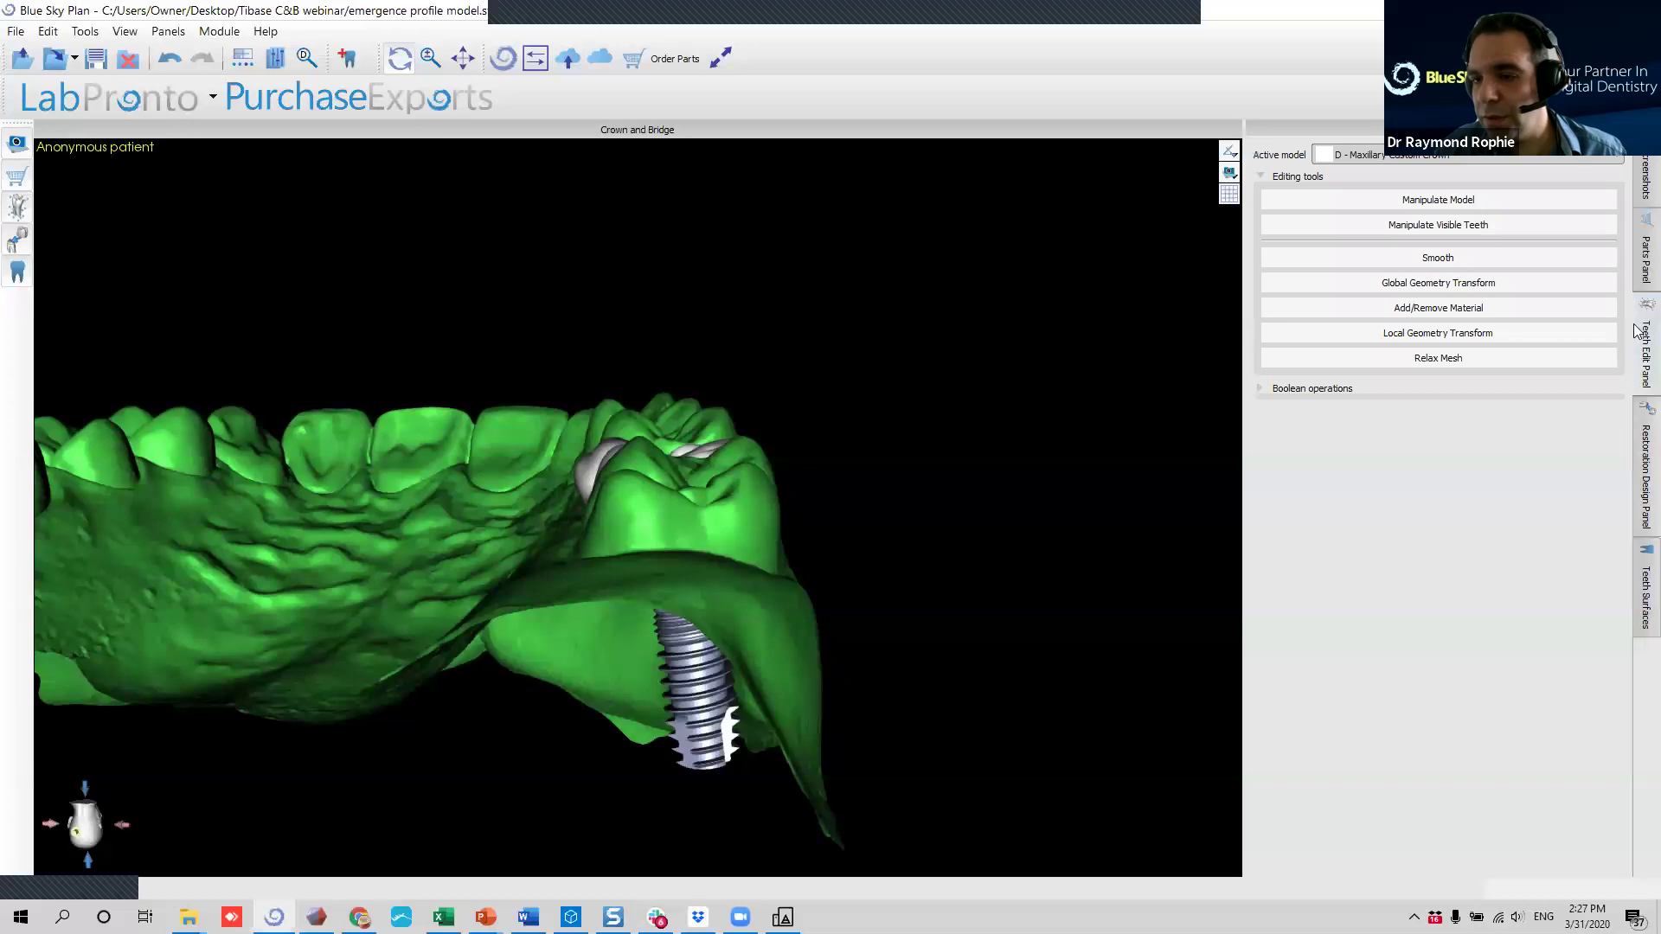
drag(554, 597, 581, 835)
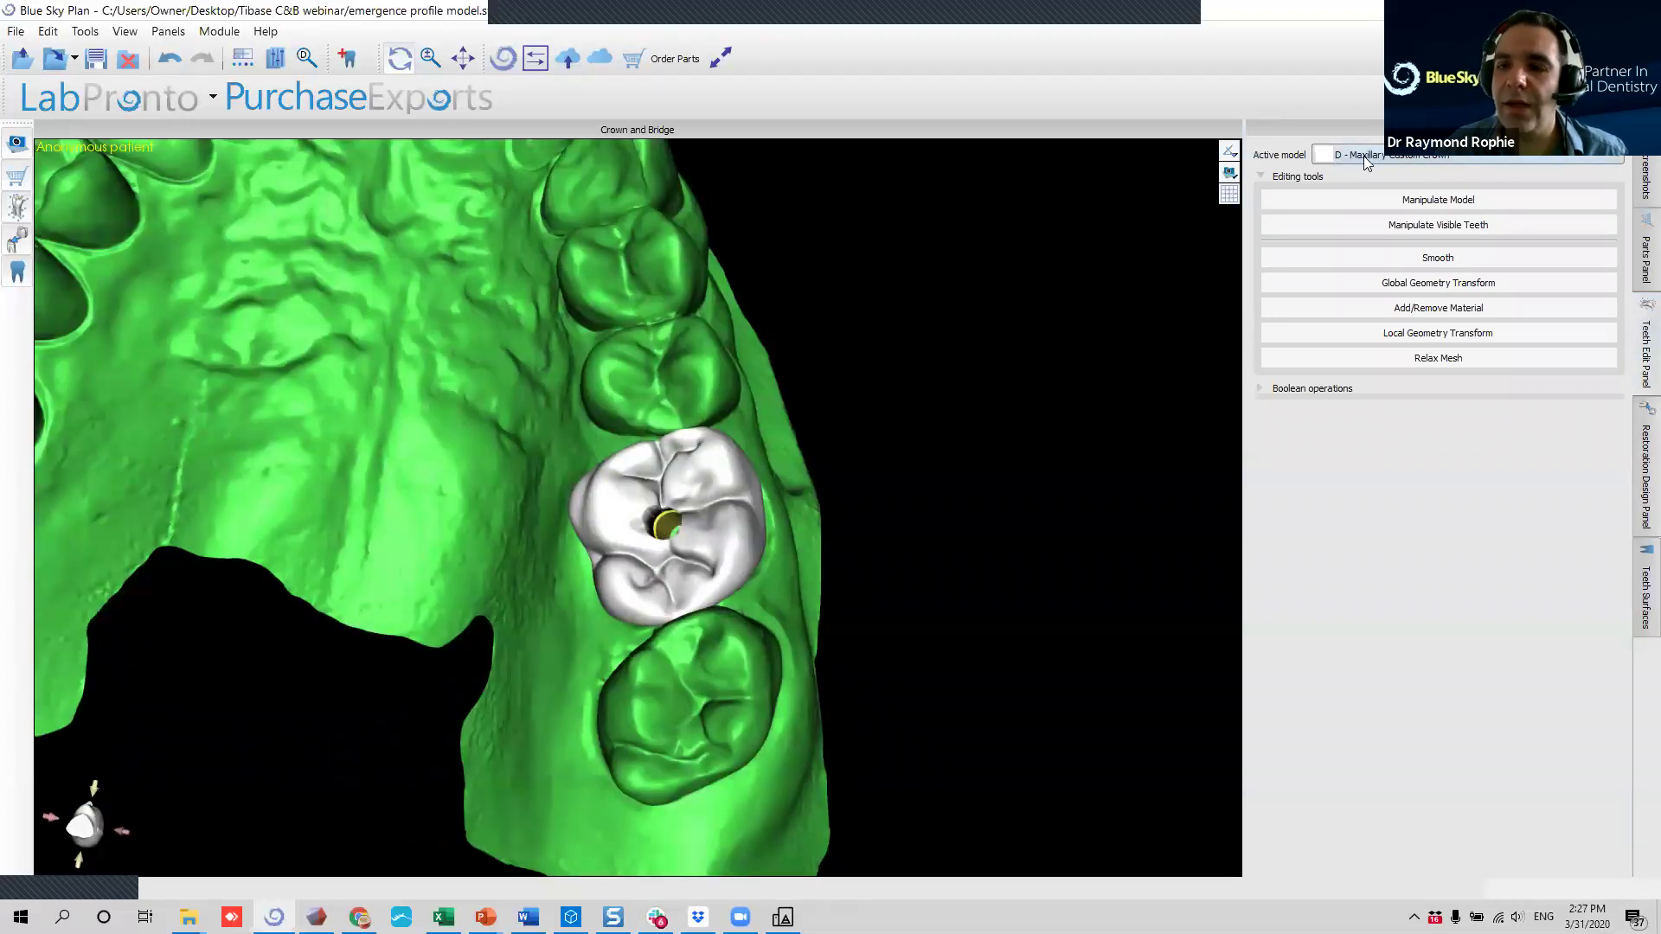
click(1337, 390)
click(1599, 419)
click(1573, 448)
click(1591, 465)
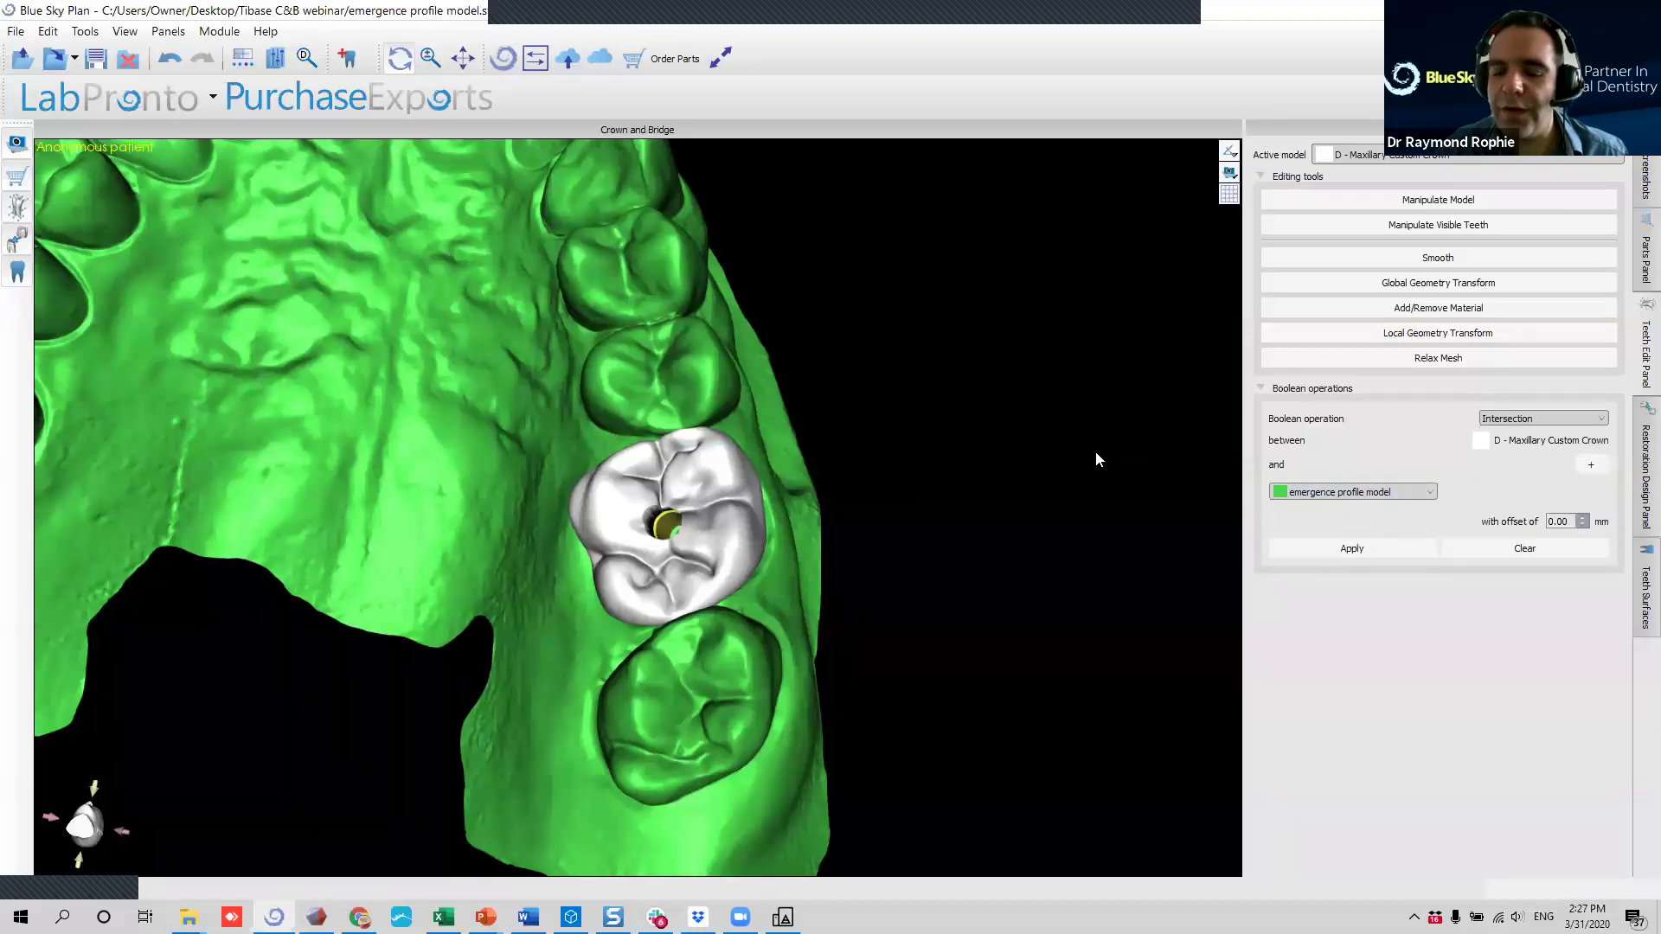
click(1394, 552)
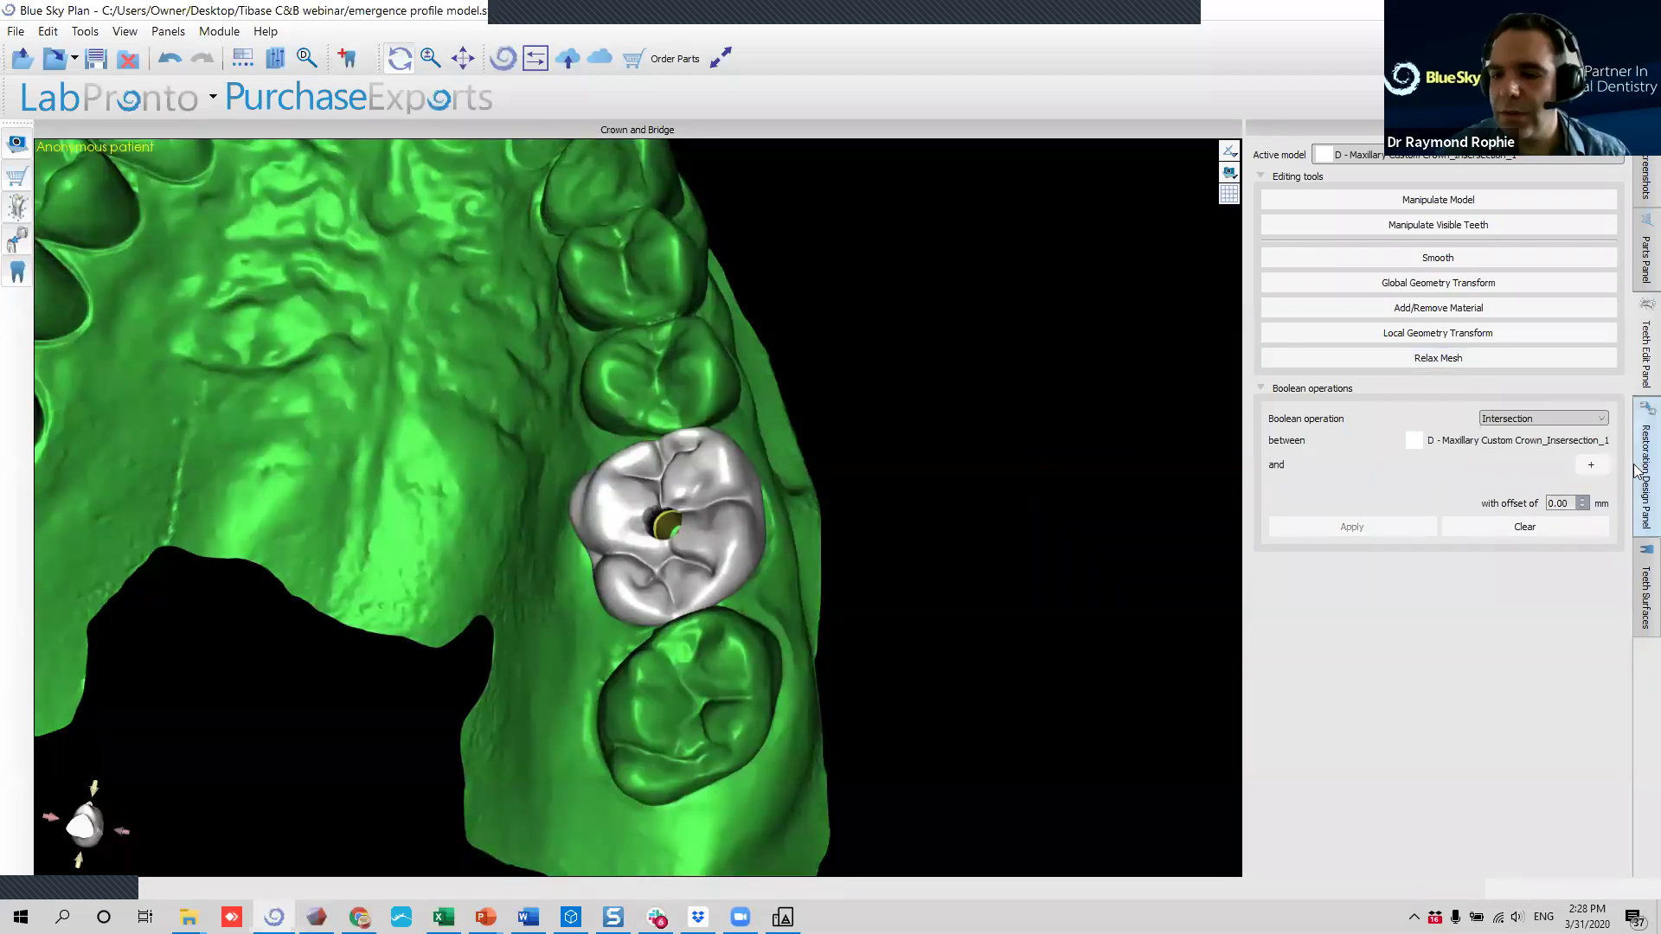
Hide the original custom crown and the emergence profile model to examine the intersection shell around the Ti-base.
click(1646, 597)
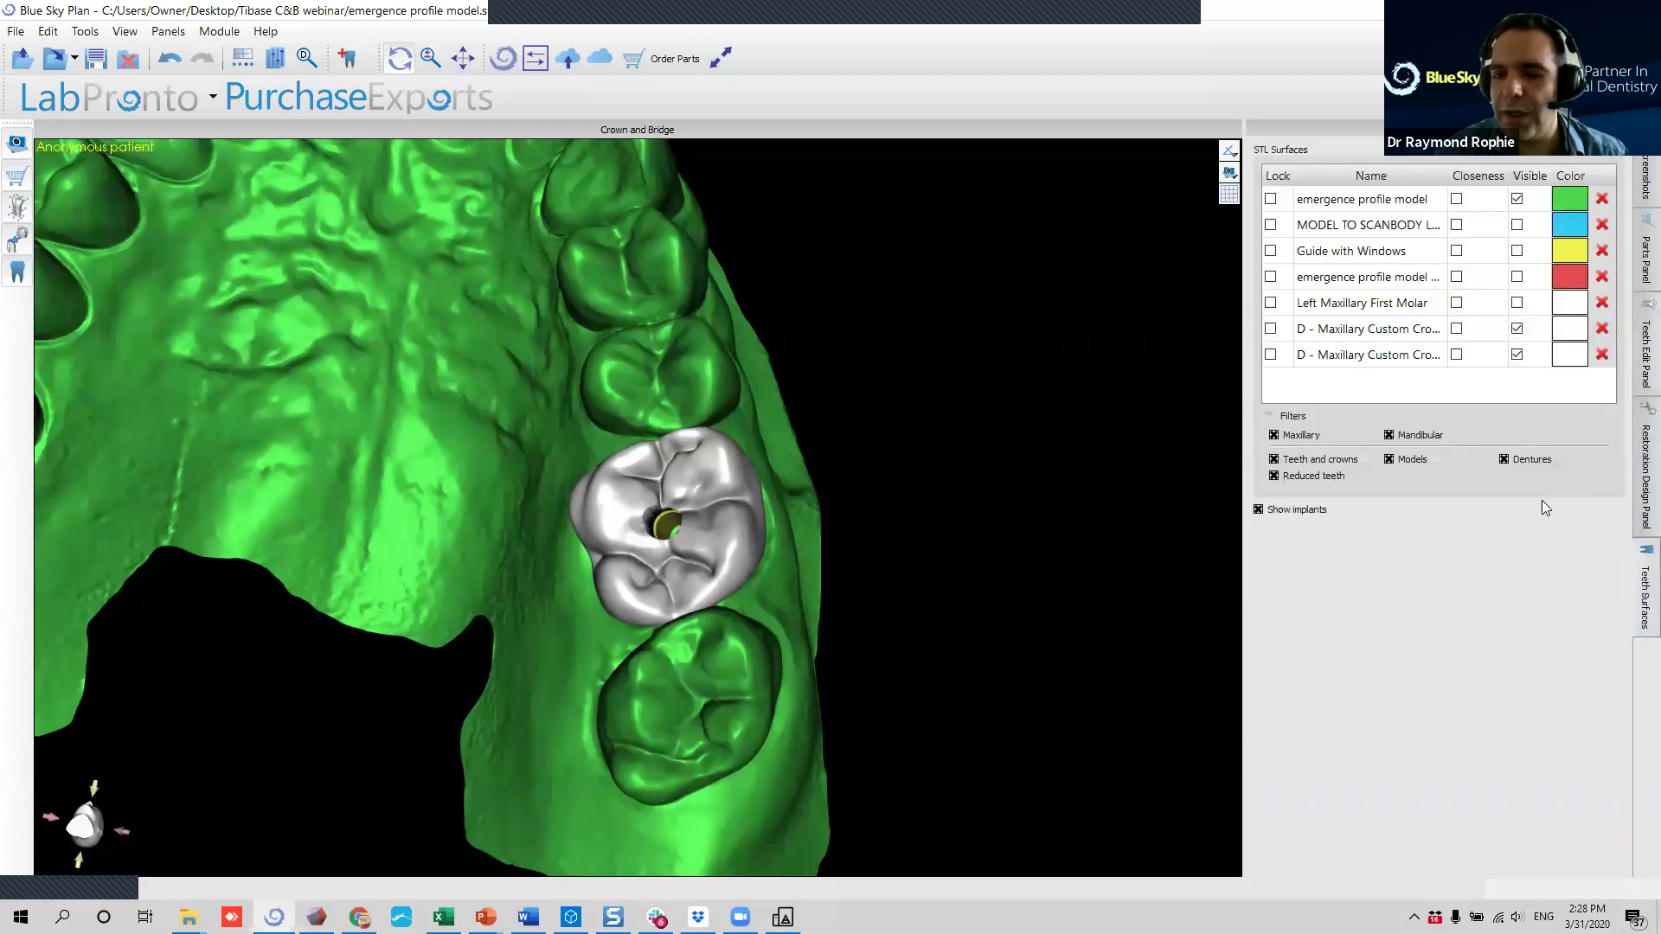
click(1517, 329)
drag(1103, 434, 718, 493)
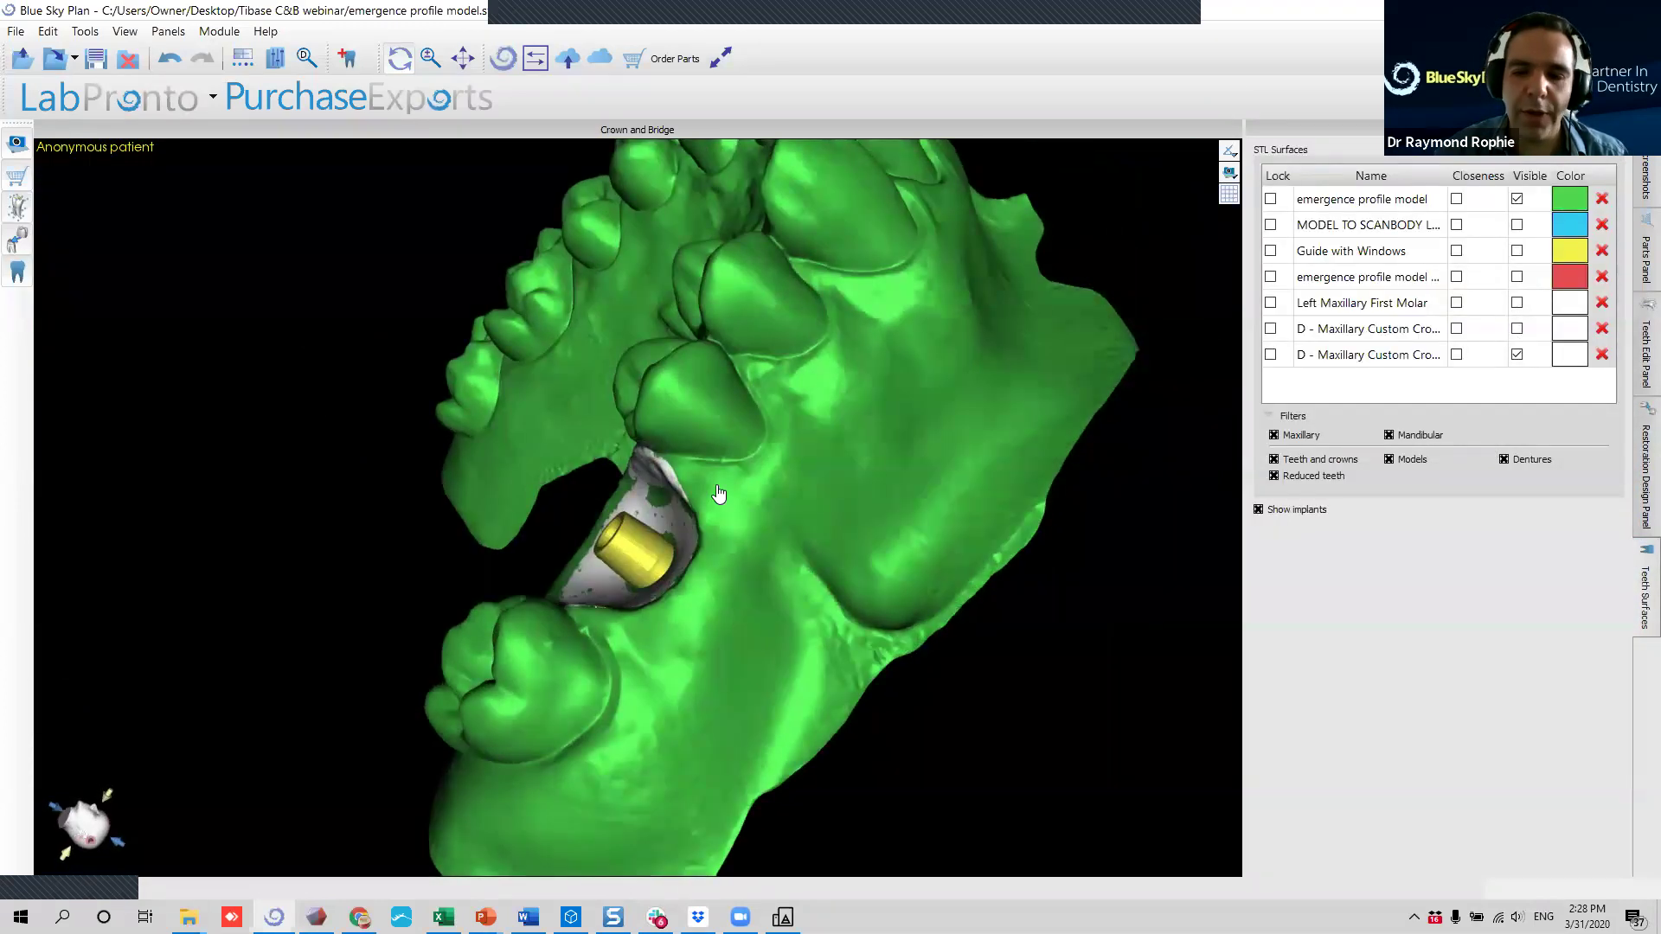
click(1518, 199)
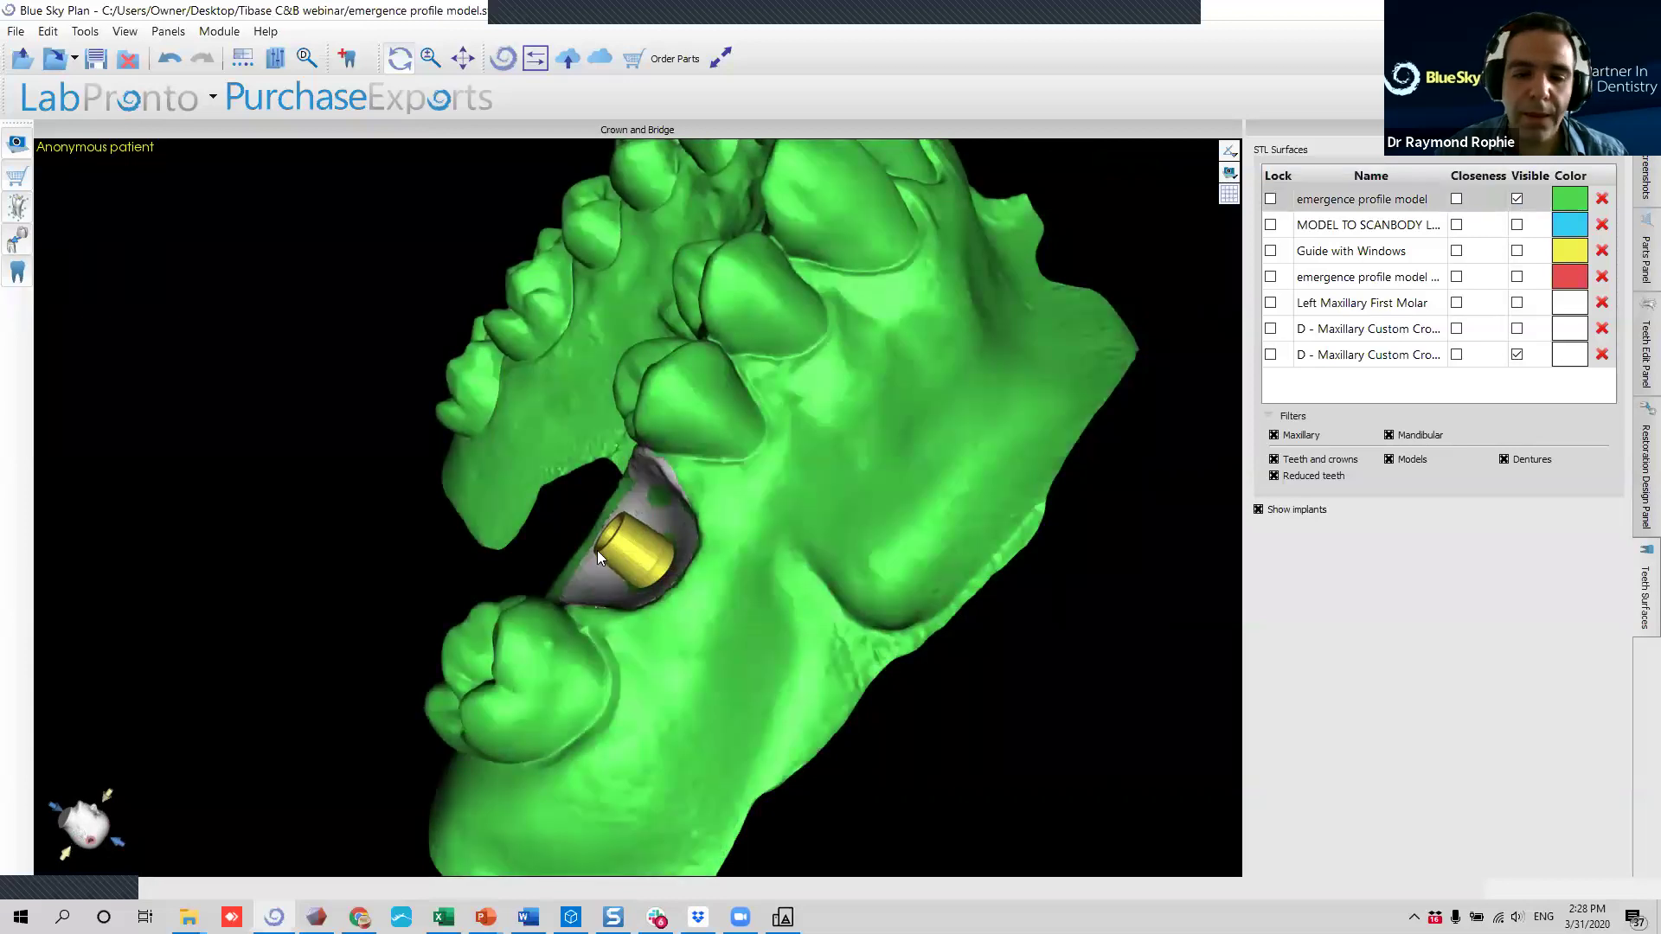
click(1518, 199)
drag(478, 485, 647, 514)
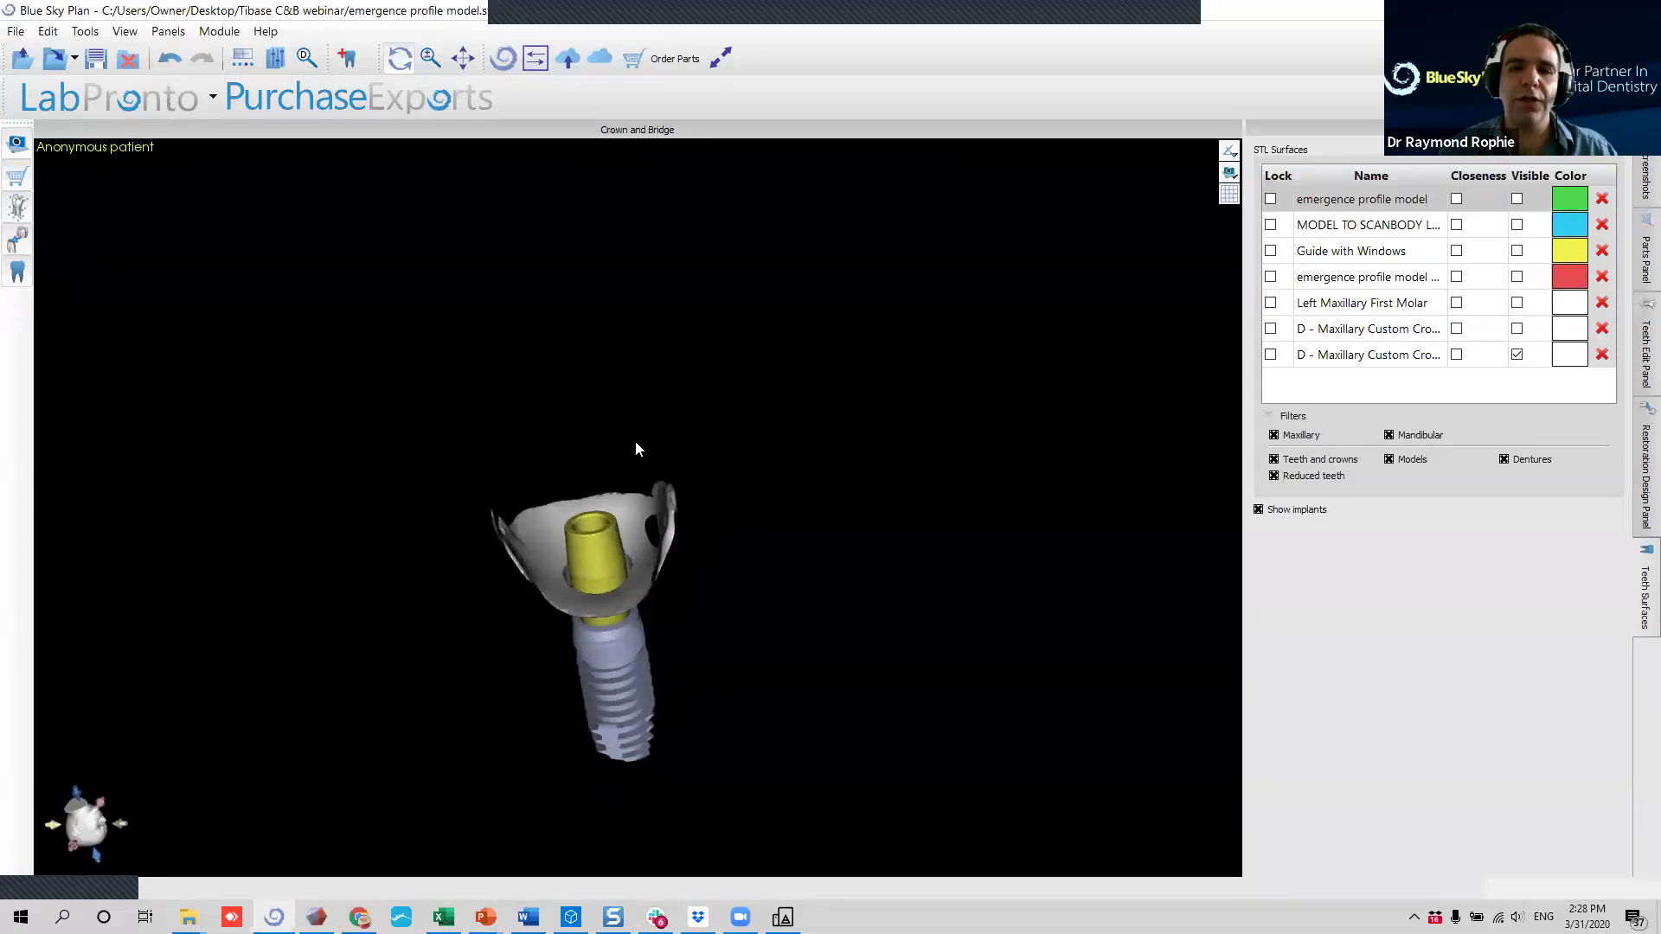
scroll(643, 496, up, 2)
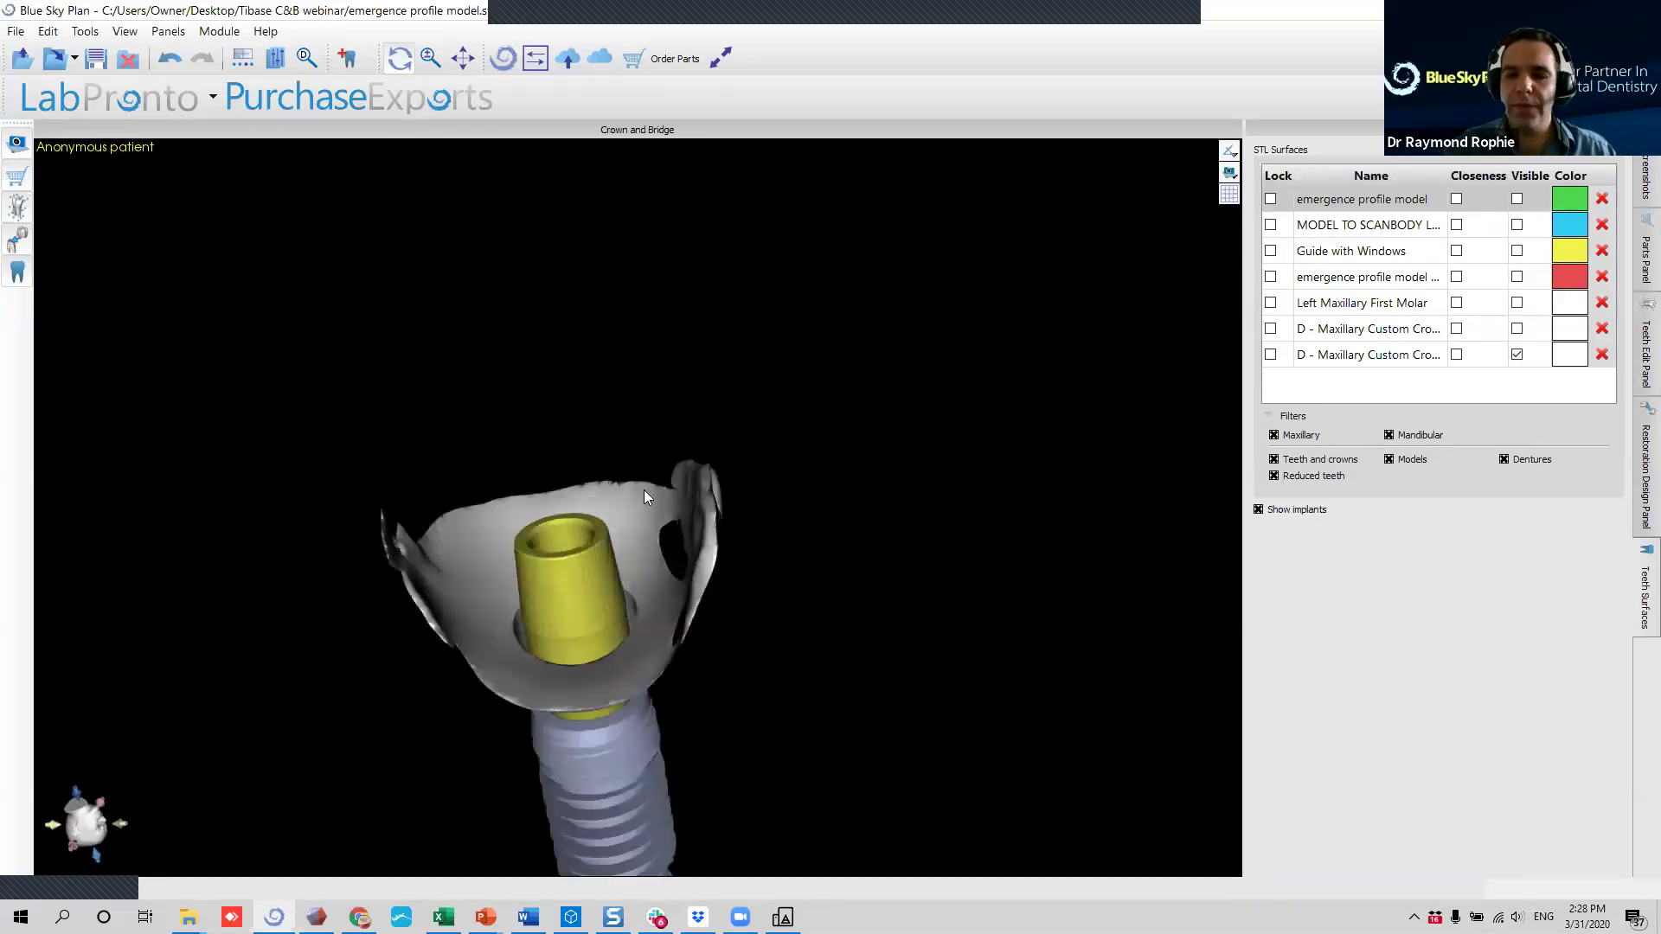
Set up an export of Guide with Windows, the hollow emergence profile model, the maxillary custom crown and its intersection surface.
click(1642, 519)
click(1446, 322)
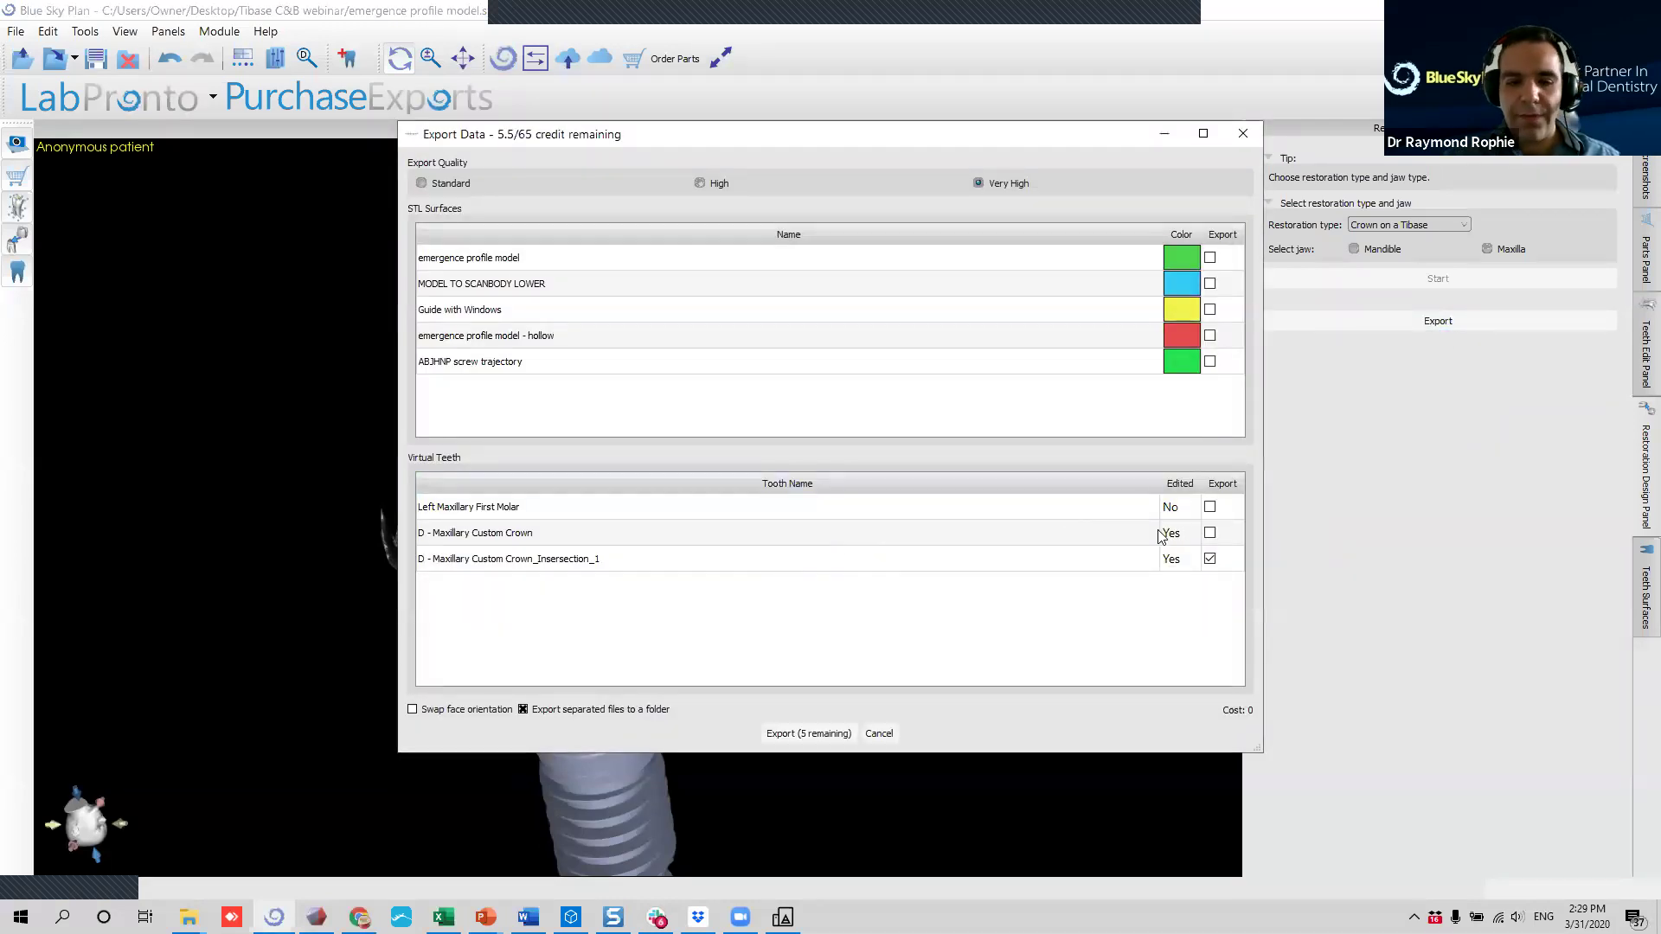
click(1210, 535)
click(1209, 534)
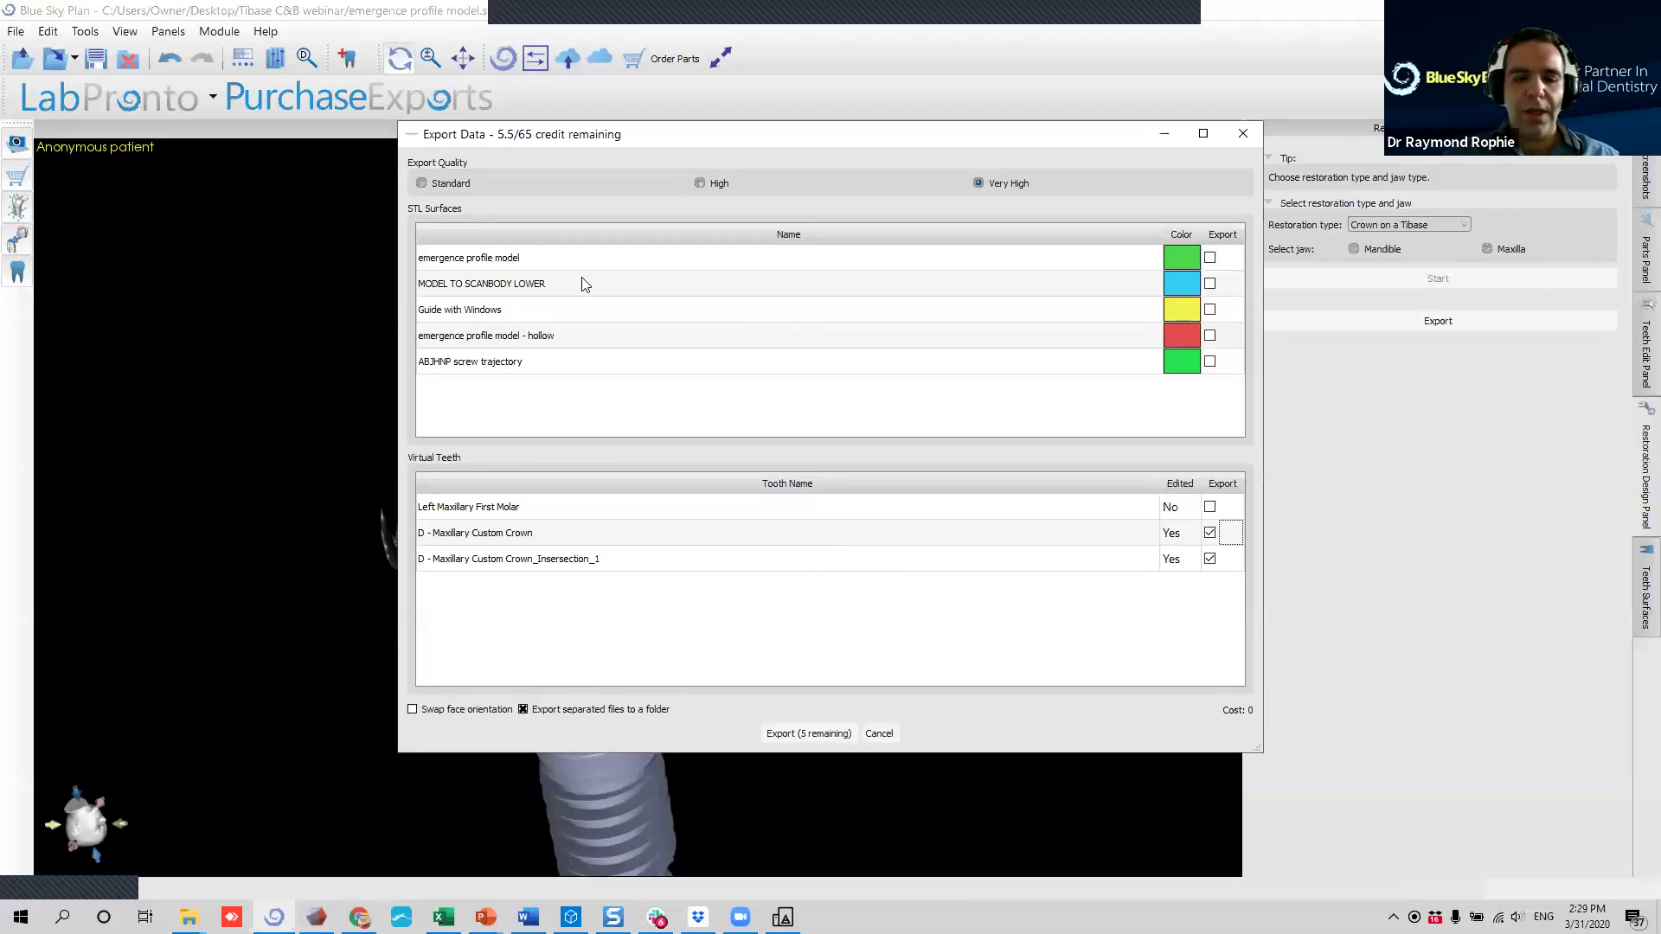
click(1211, 260)
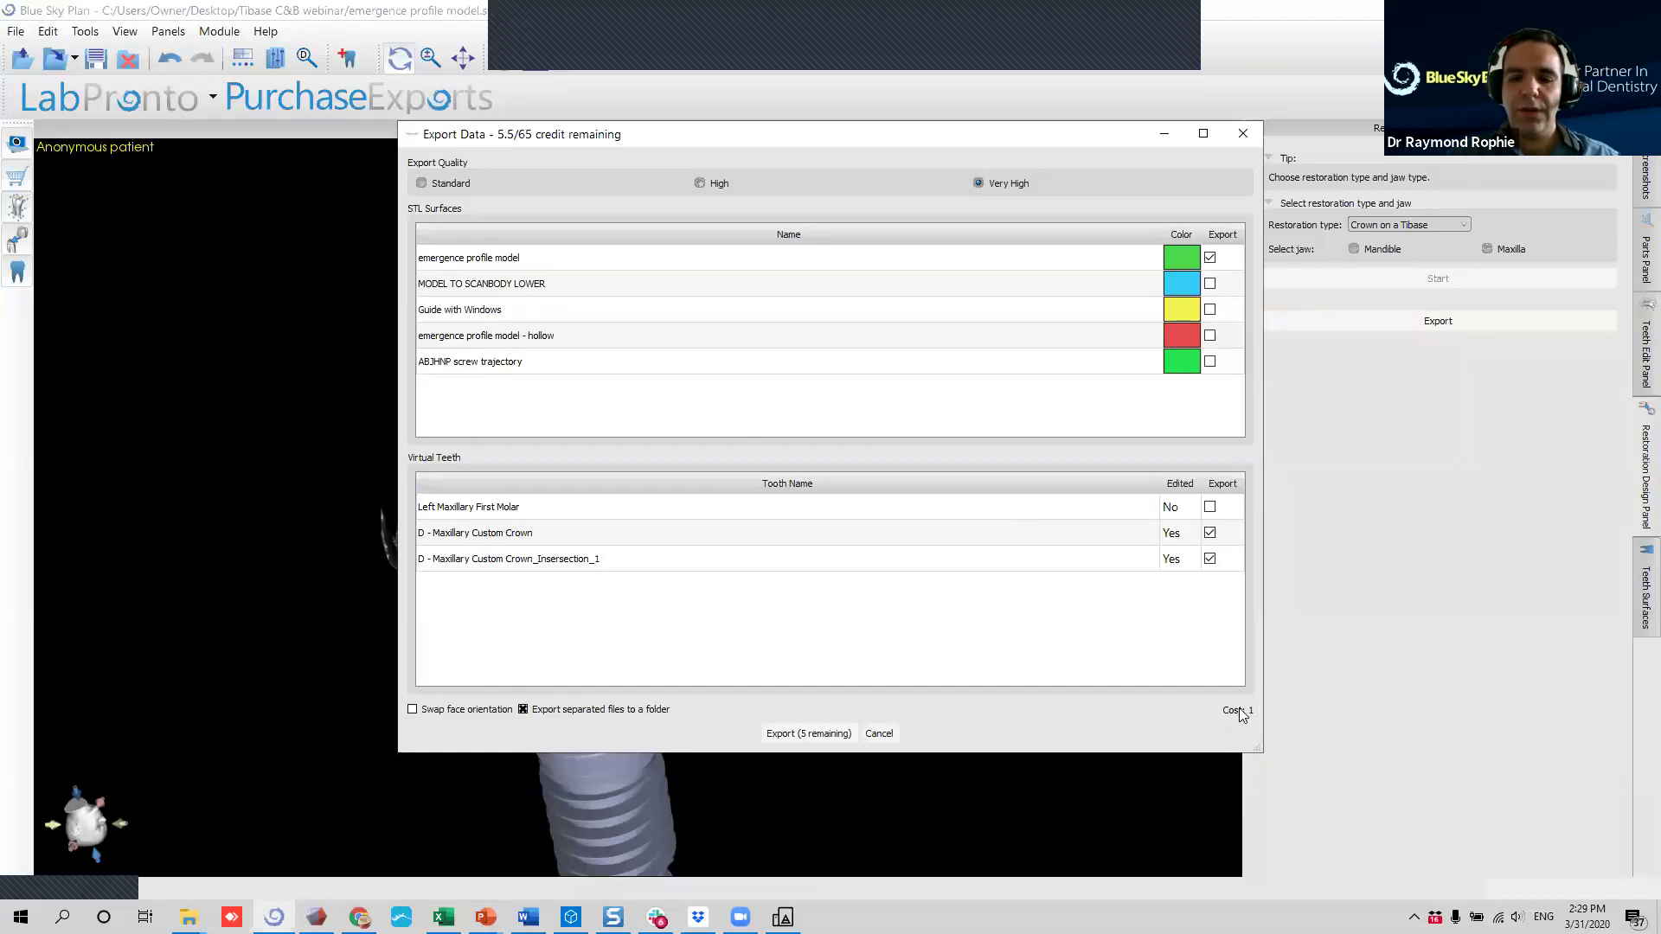
click(1211, 257)
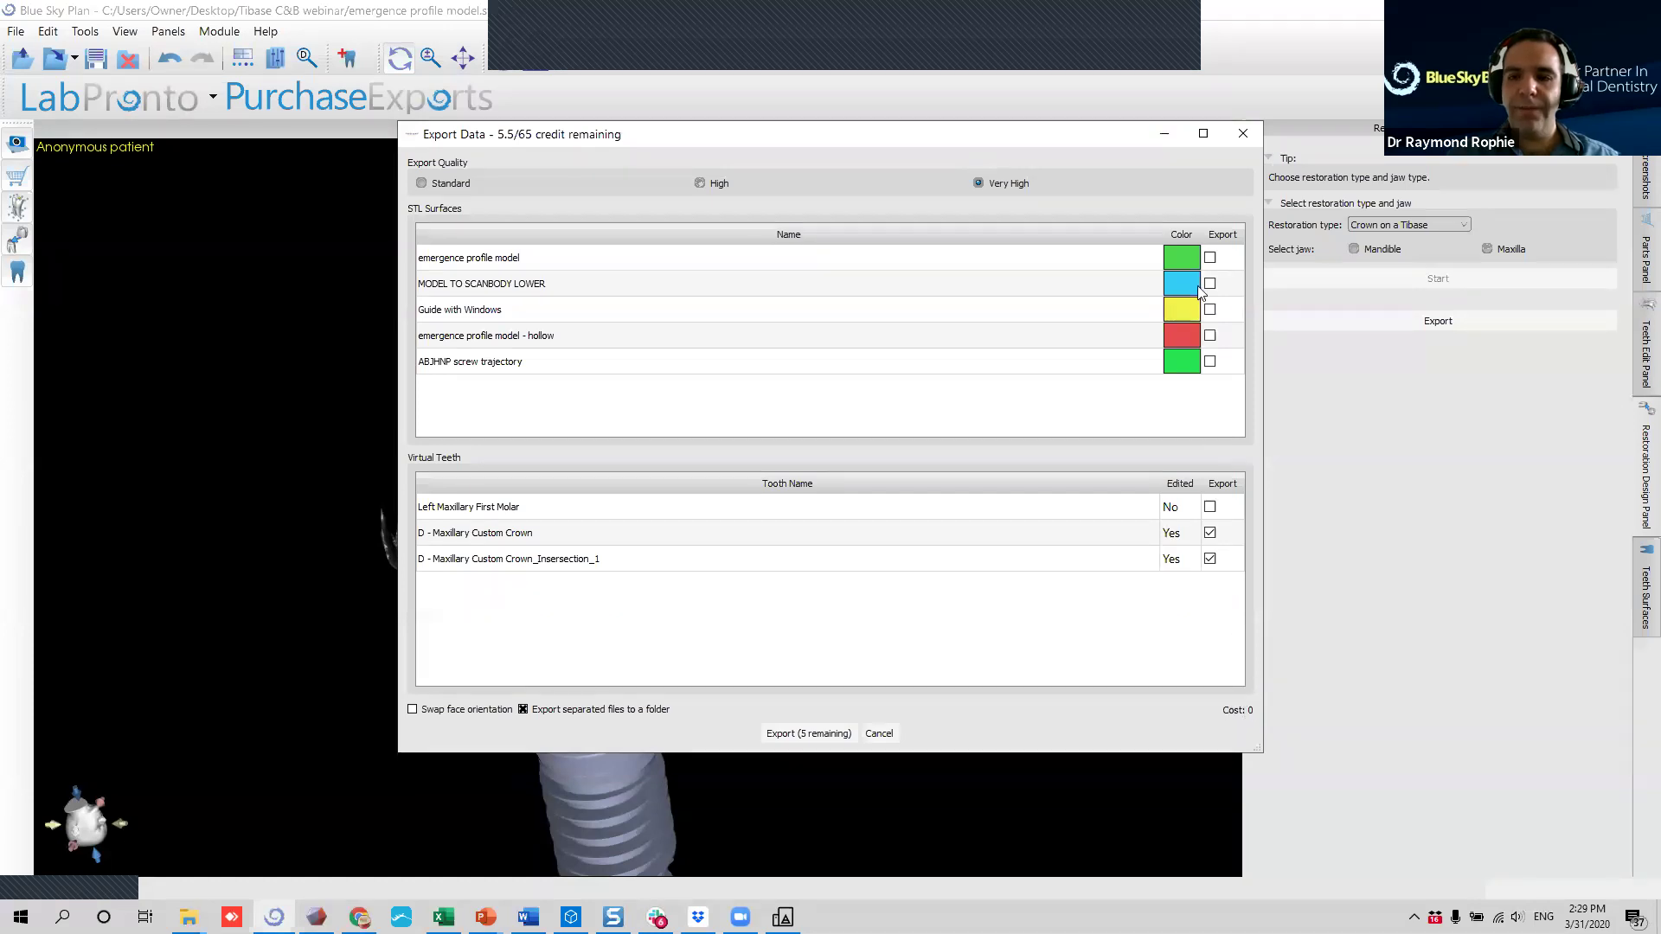
click(1211, 257)
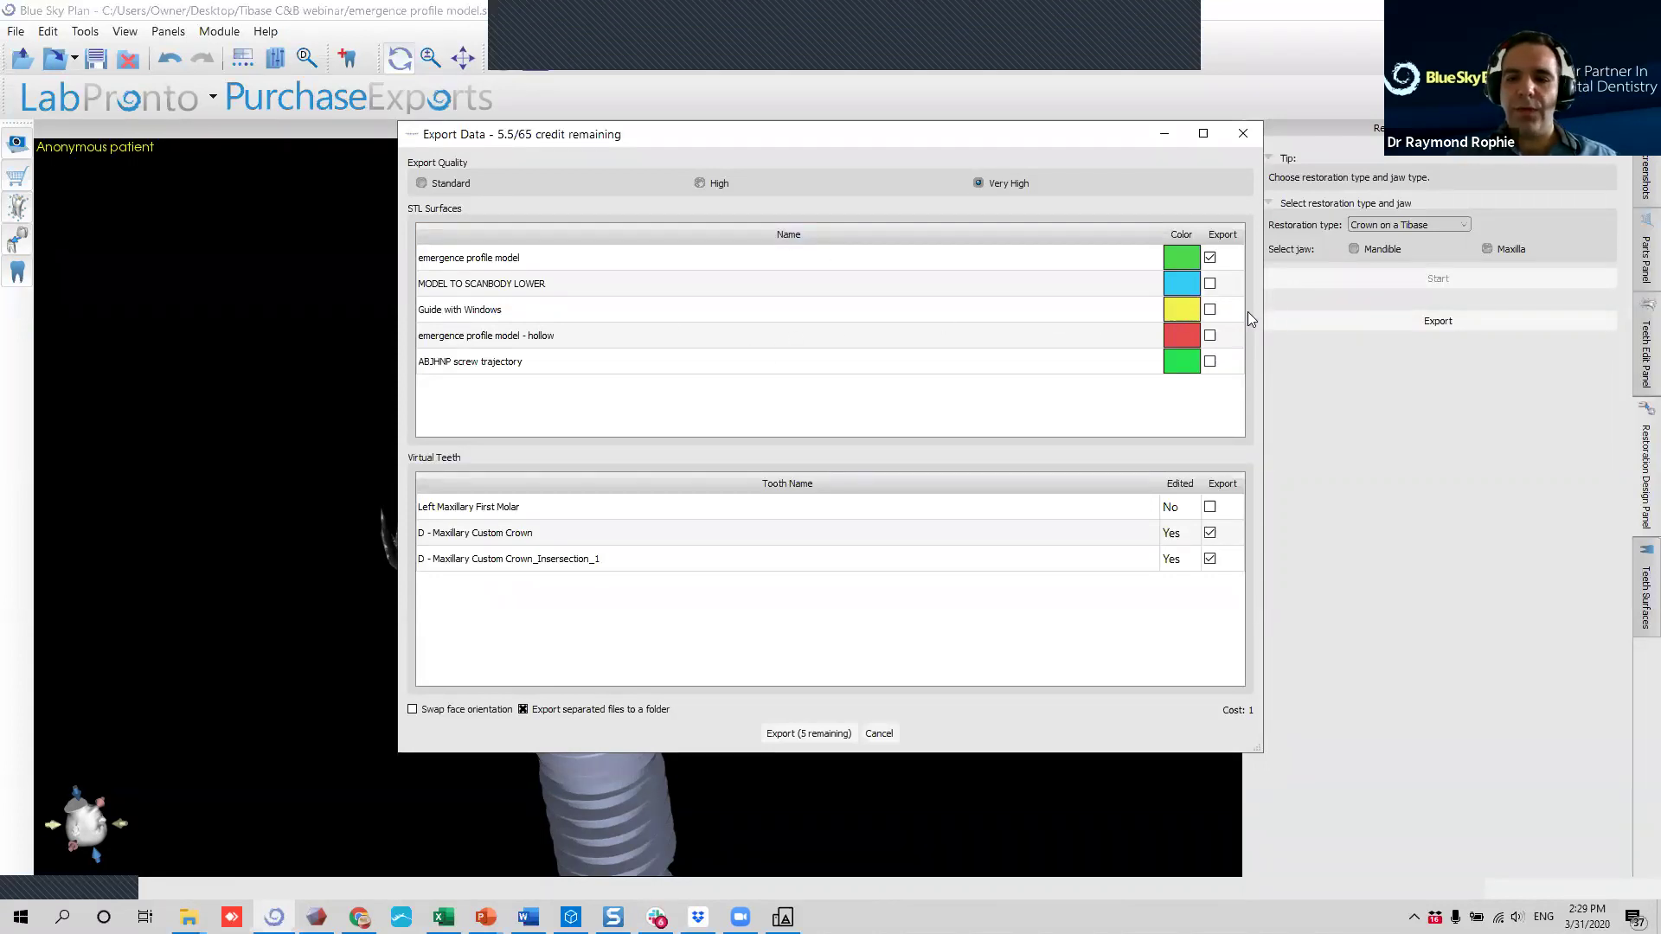
click(1210, 309)
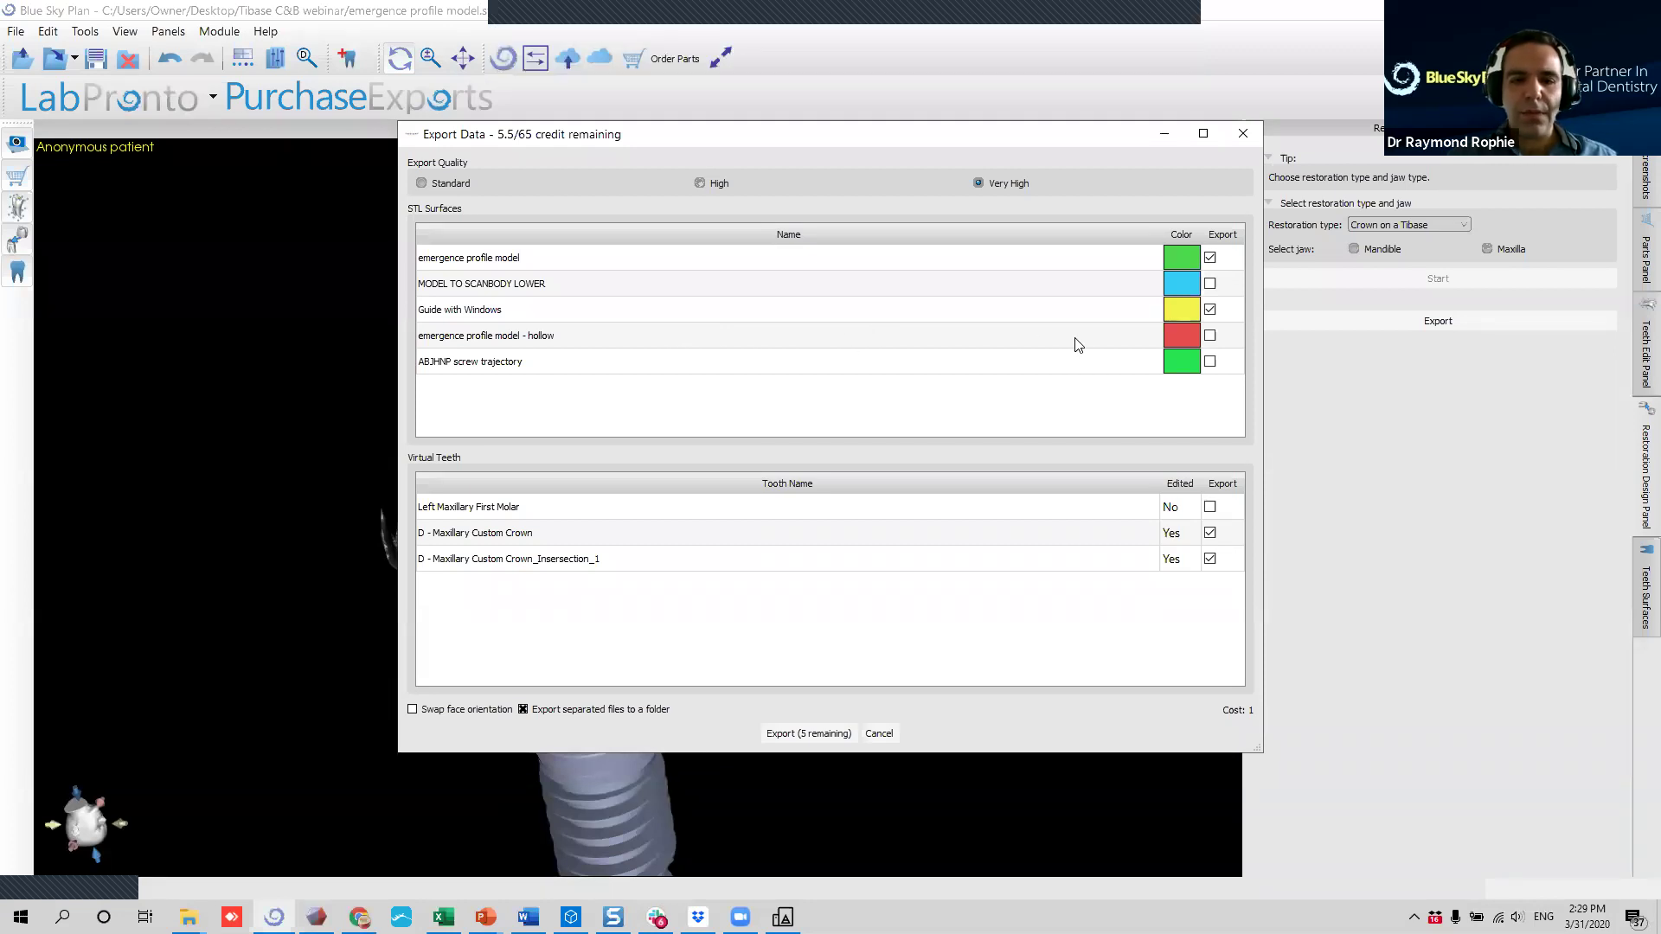
click(1209, 336)
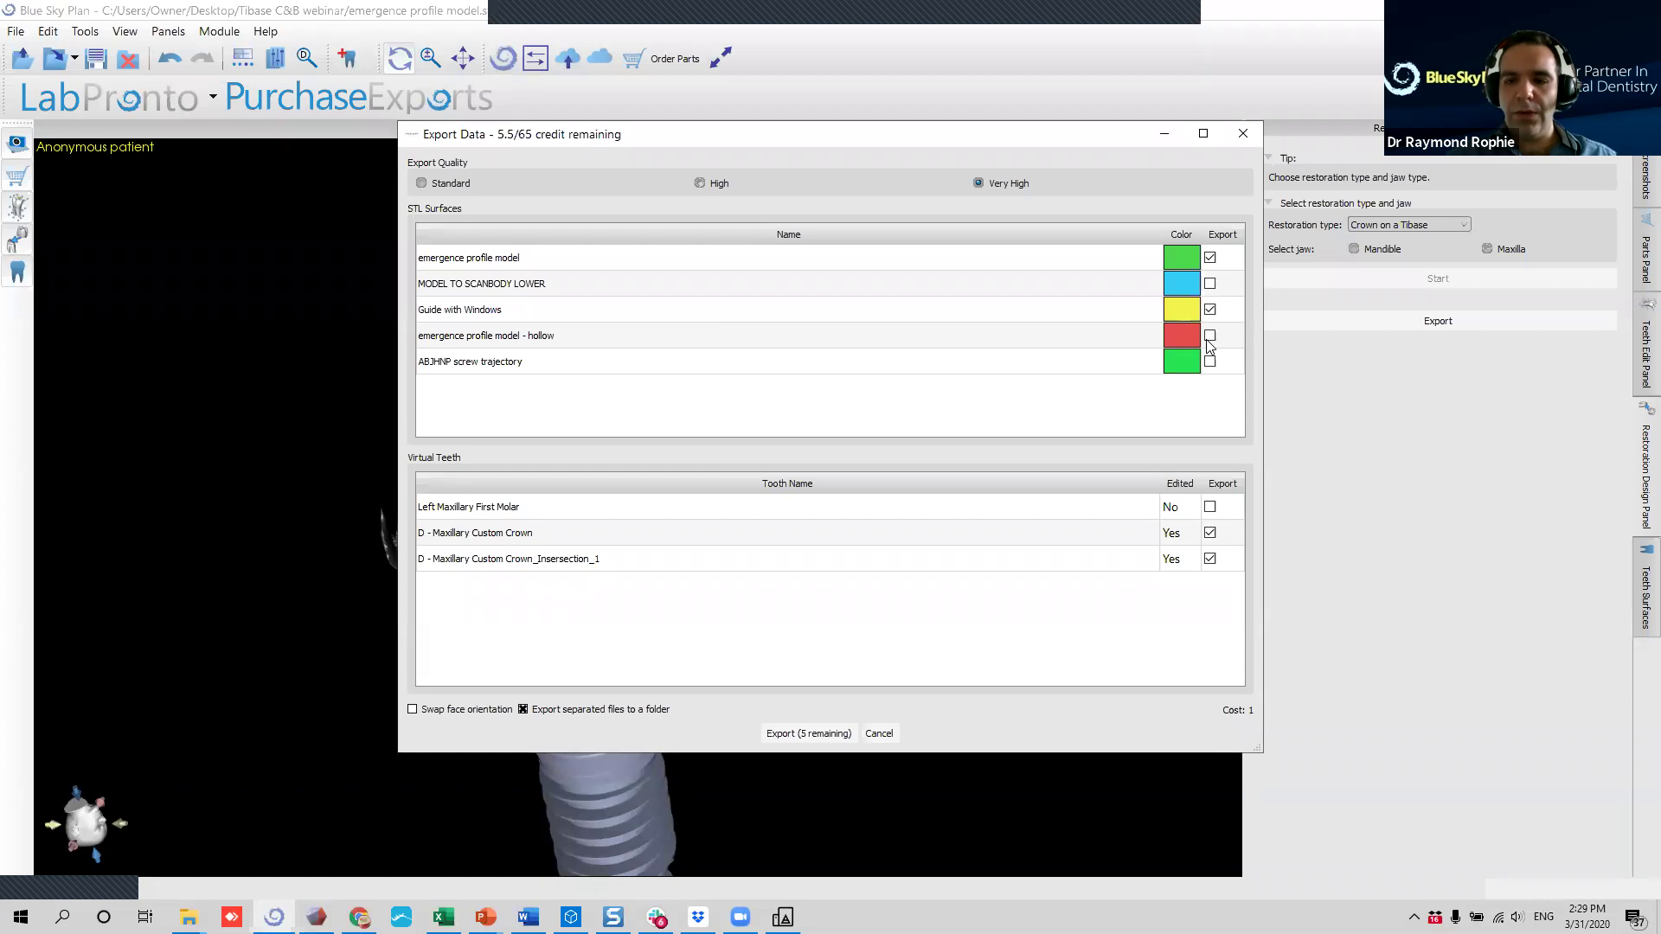
click(1209, 258)
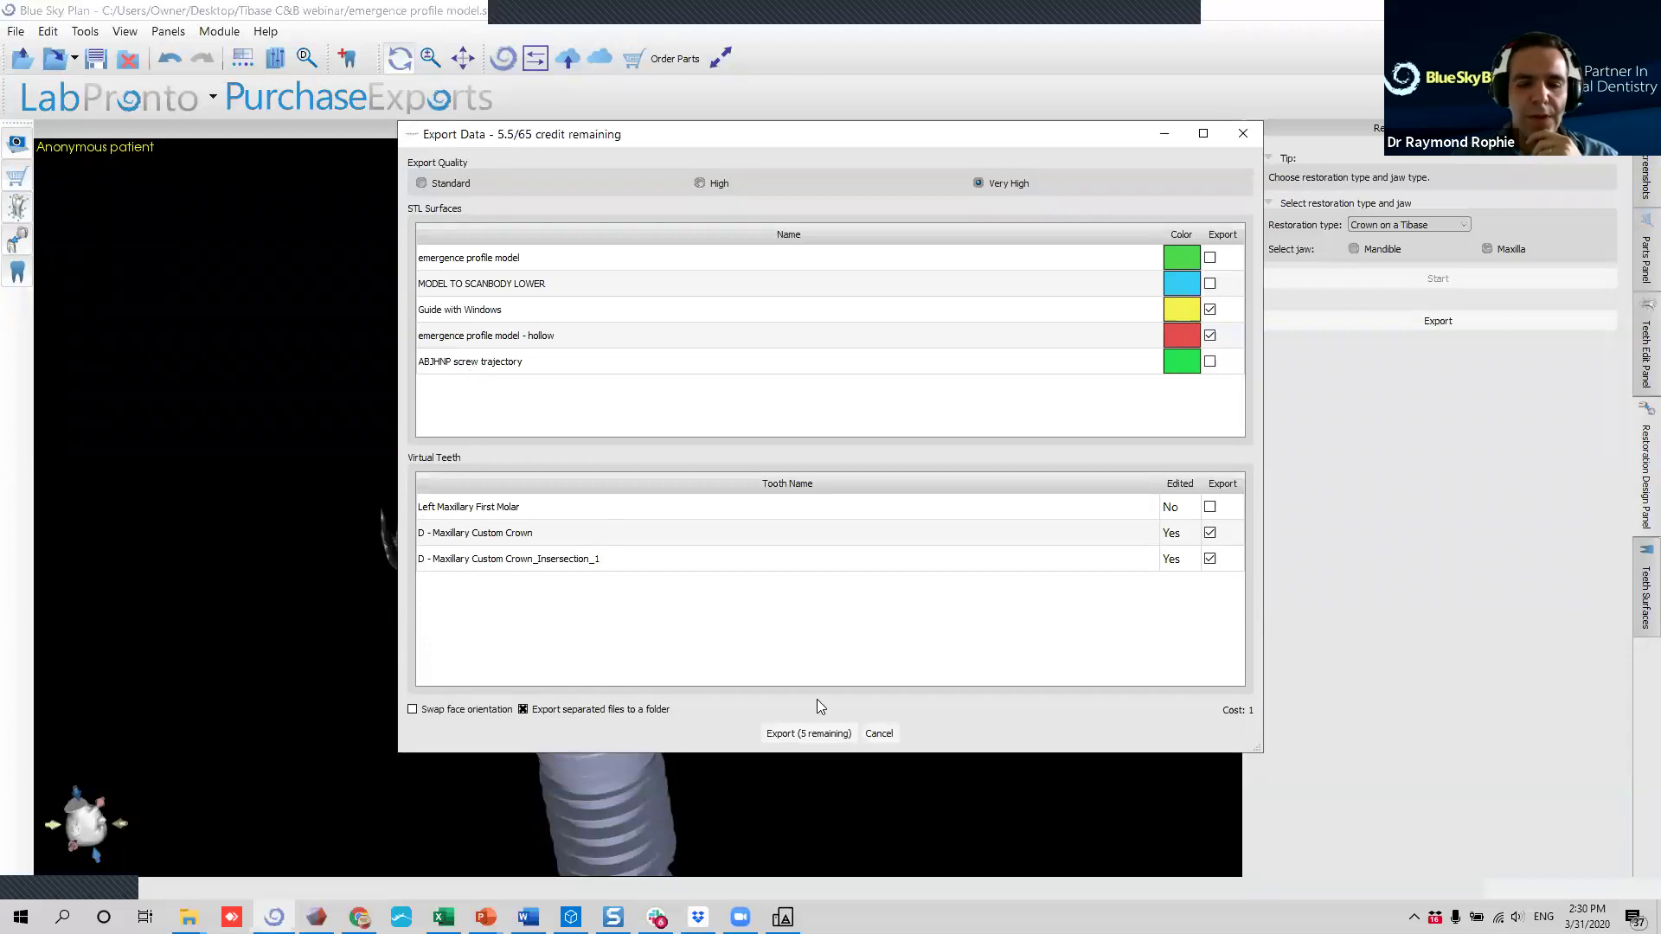
Export the selected surfaces into a new folder named Crown down guide case inside Tibase C&B webinar, accepting the credit deduction.
click(820, 734)
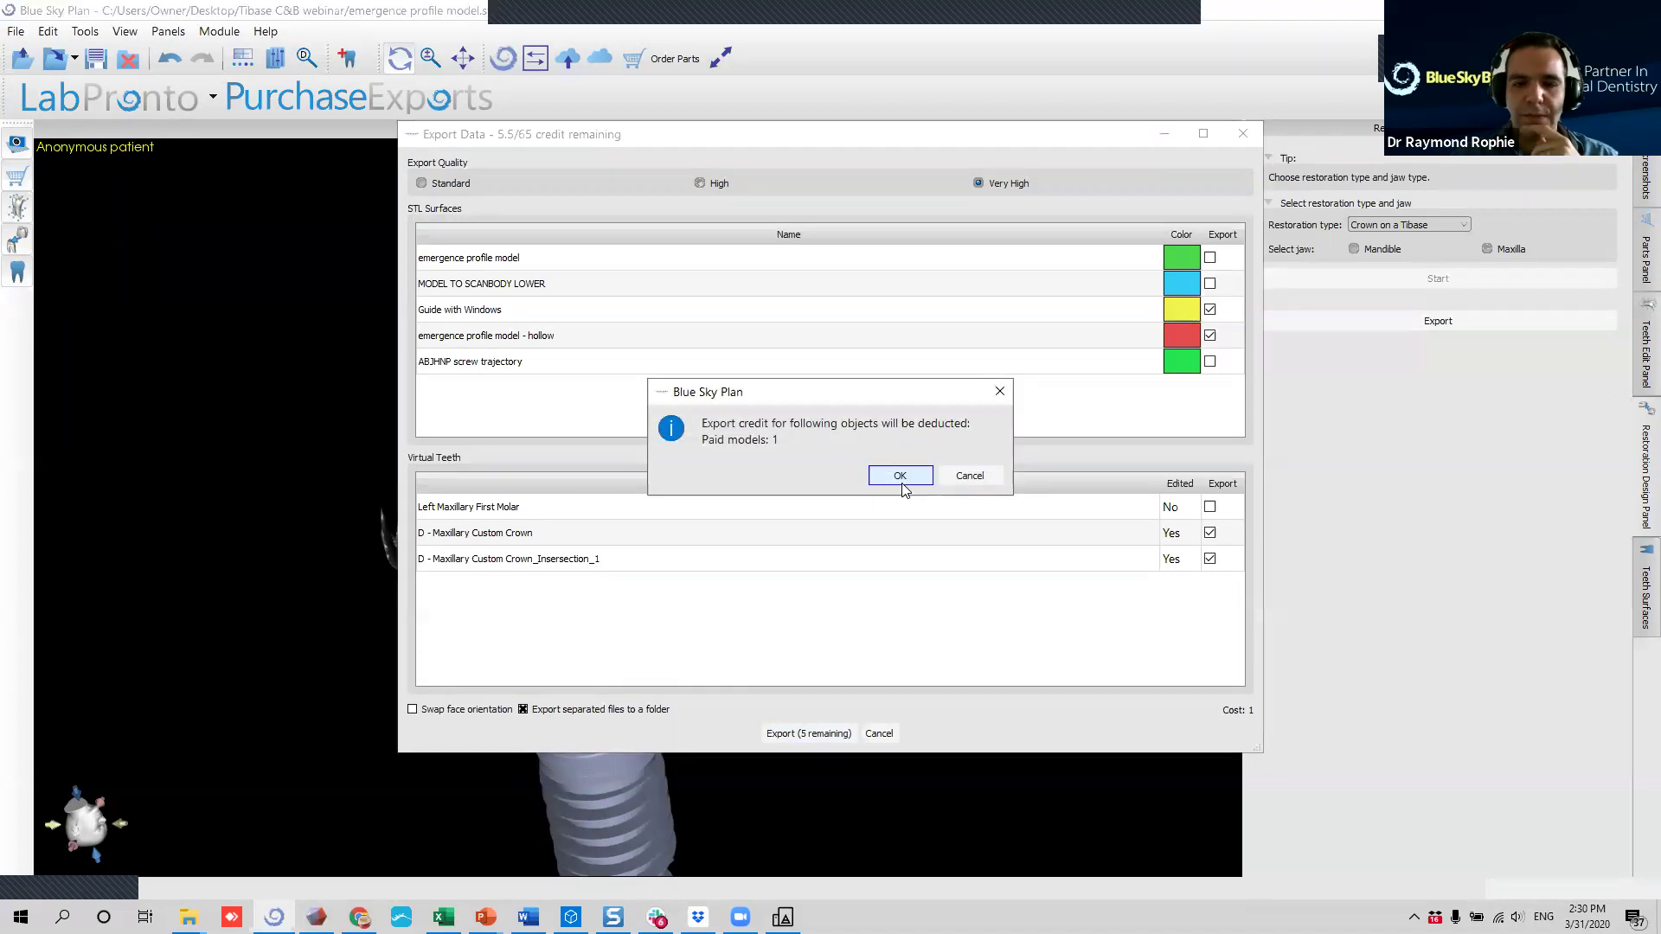
click(903, 477)
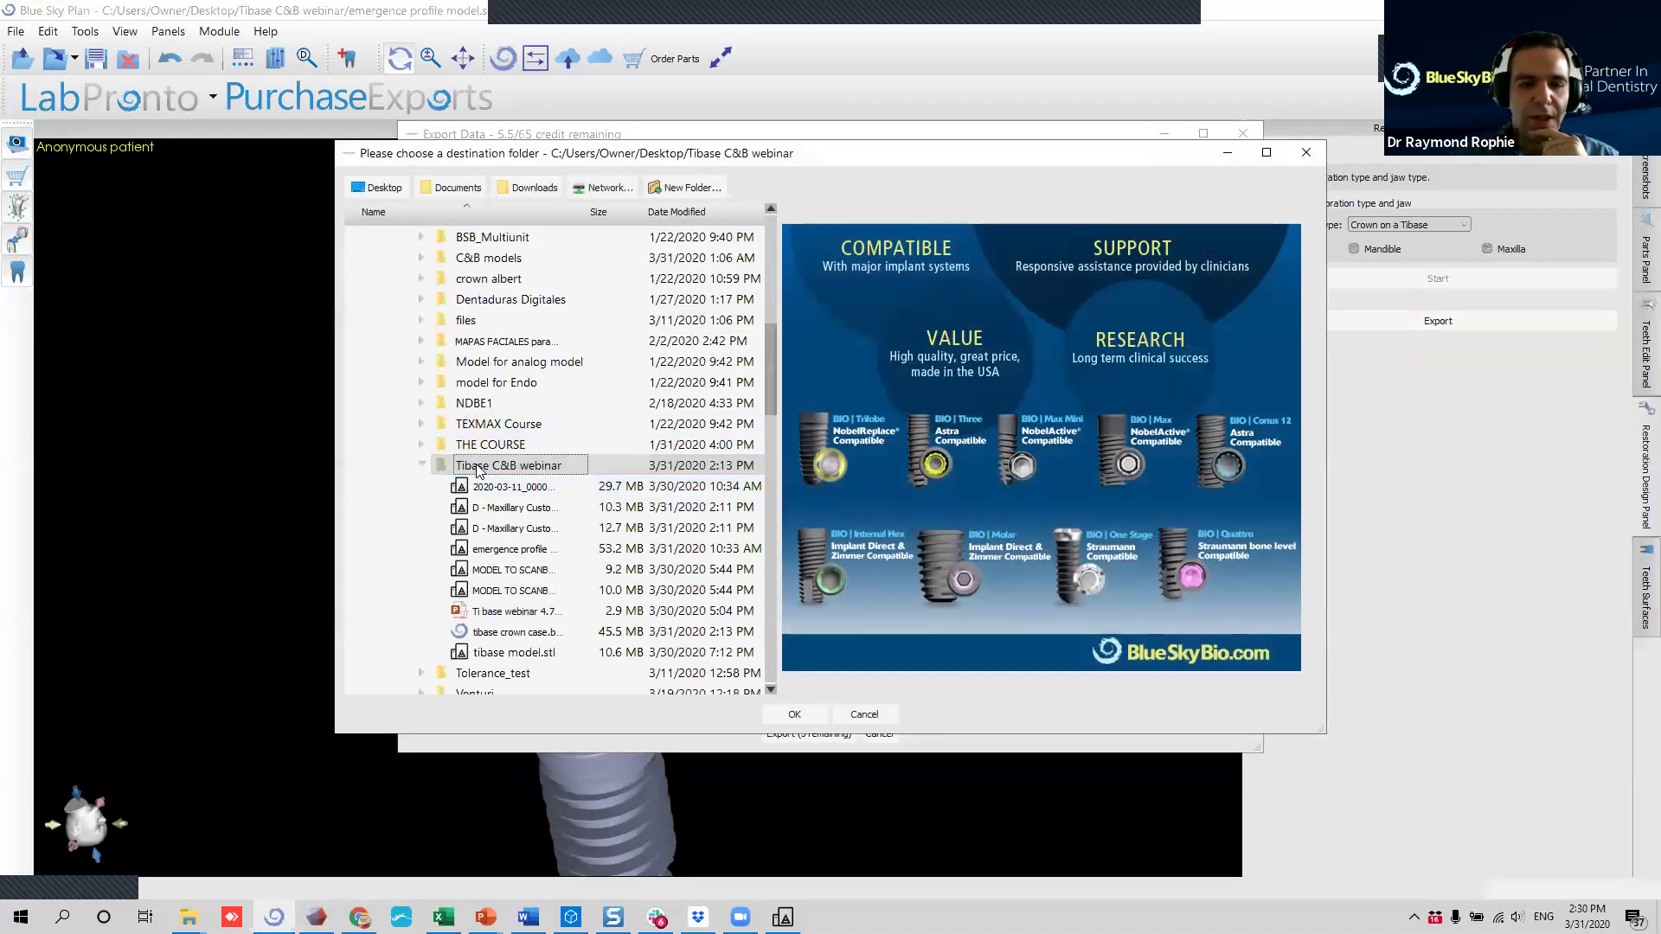
right_click(477, 465)
click(690, 187)
text(Crown down)
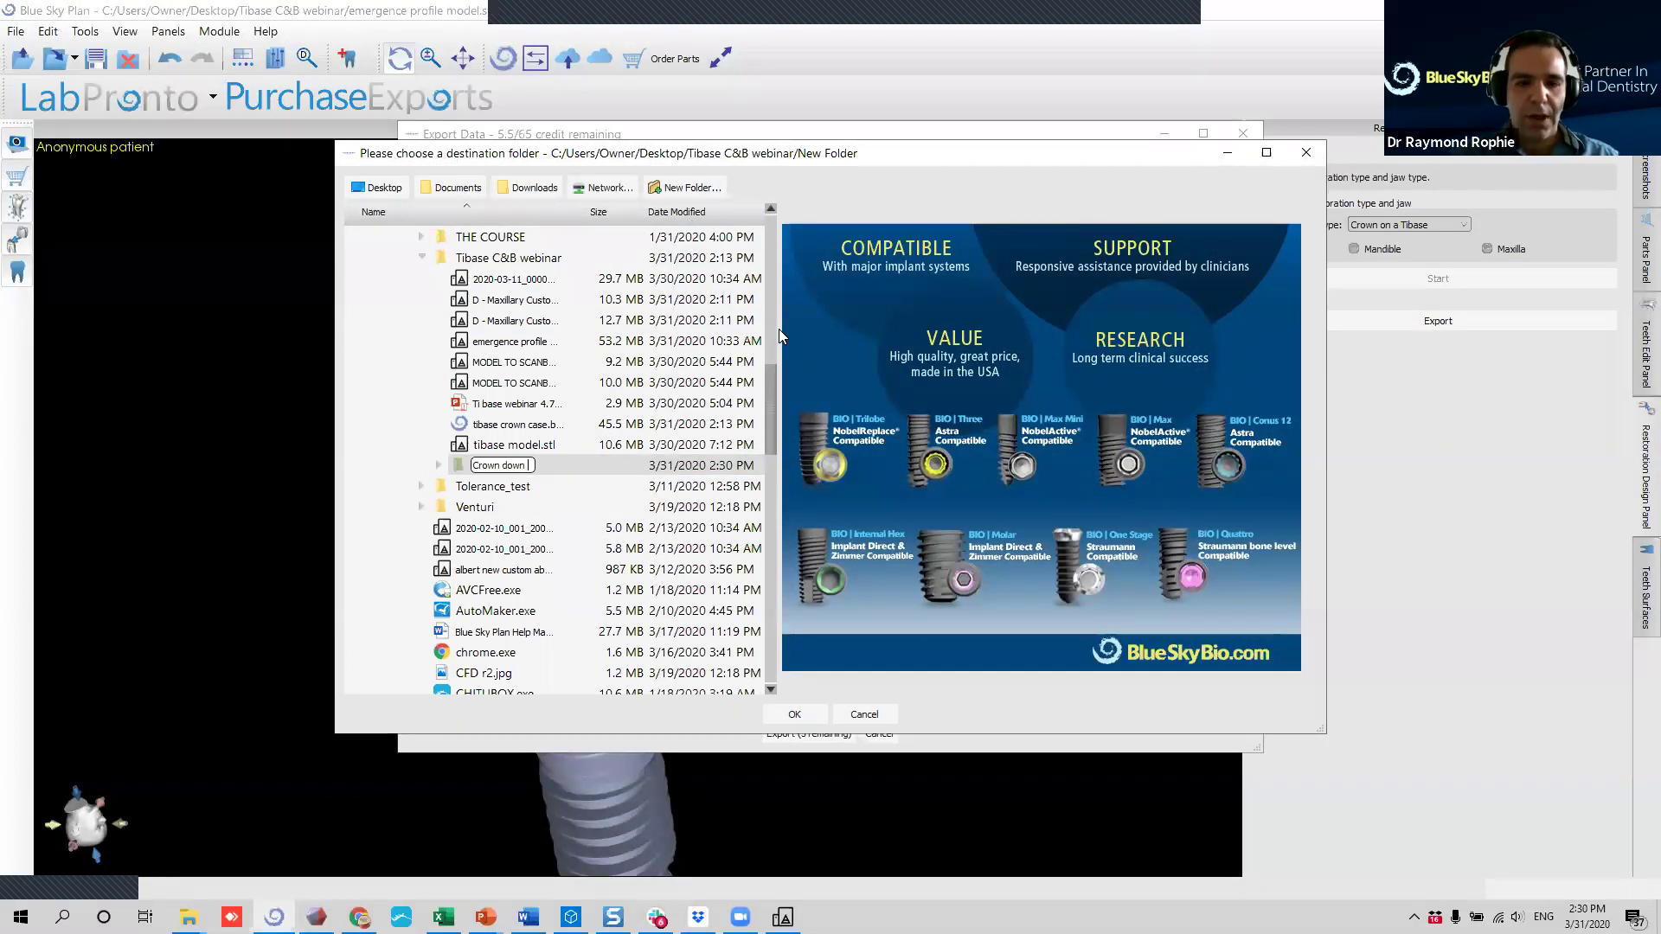
text( guide m)
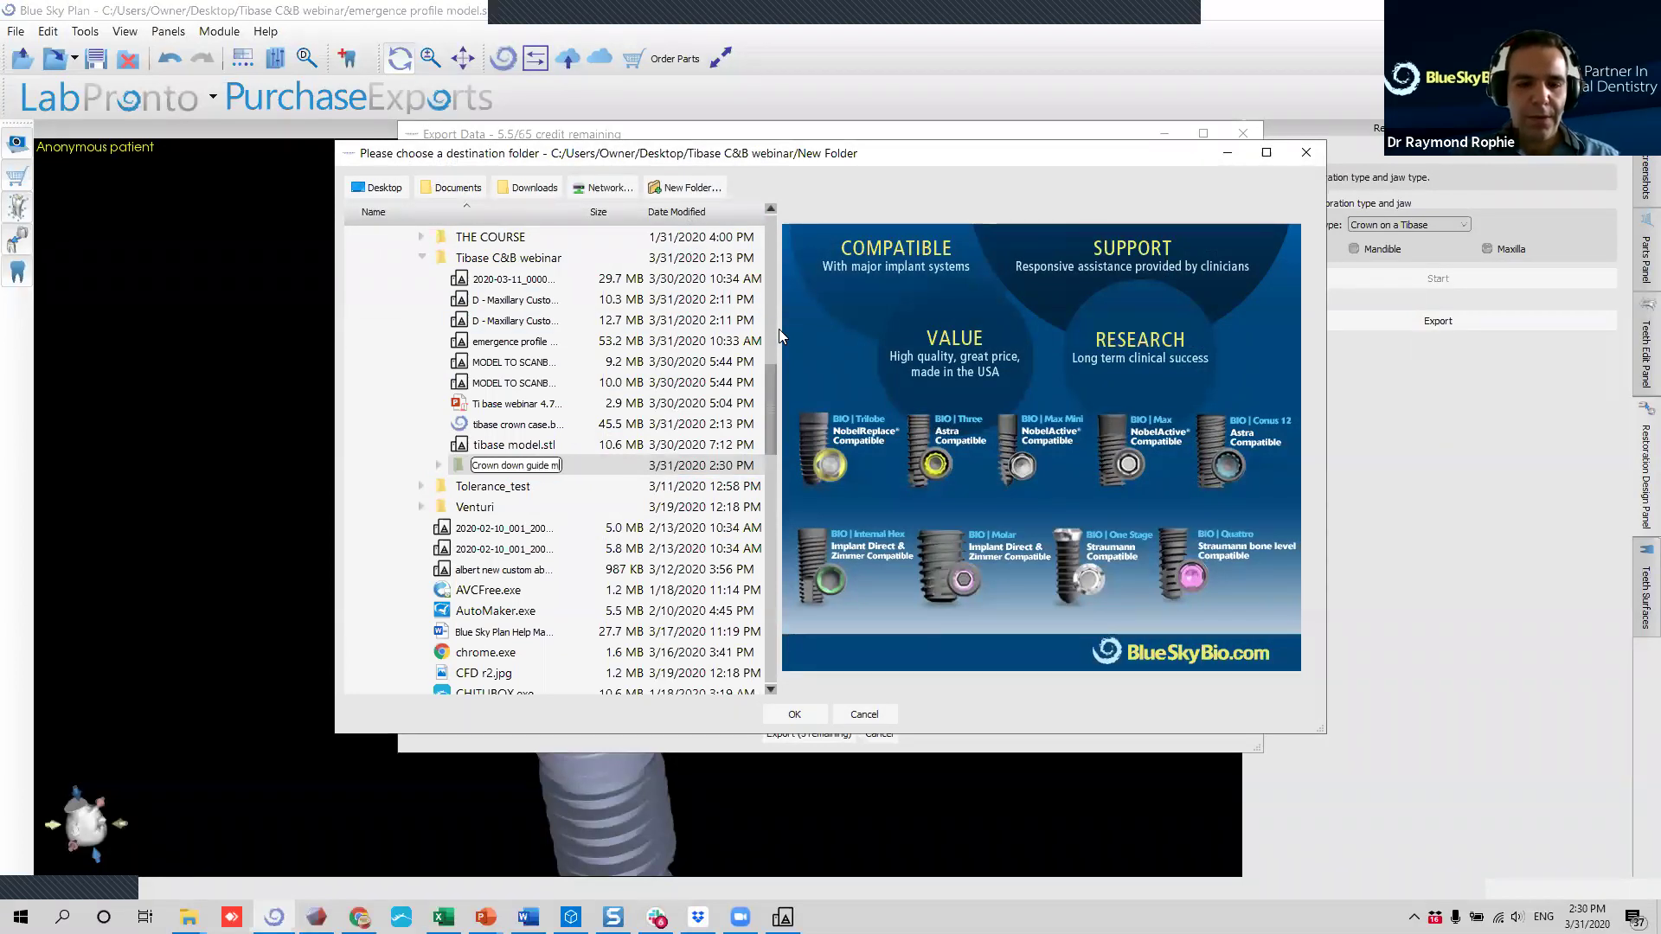
key(BackSpace)
text(case)
key(Return)
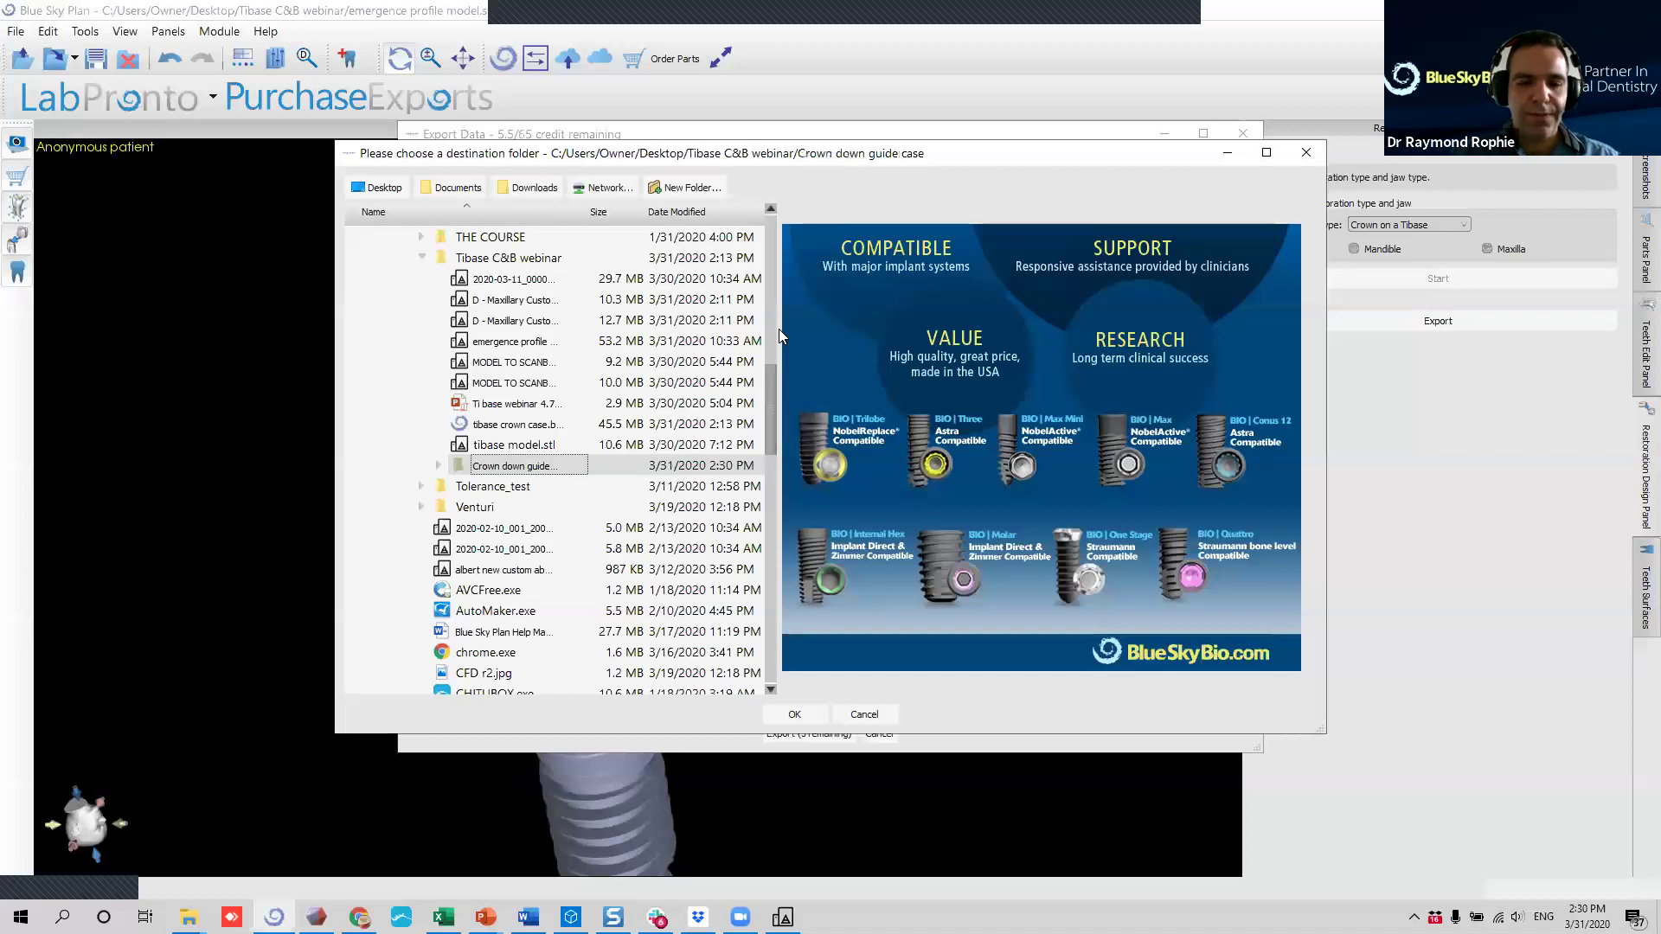
click(794, 715)
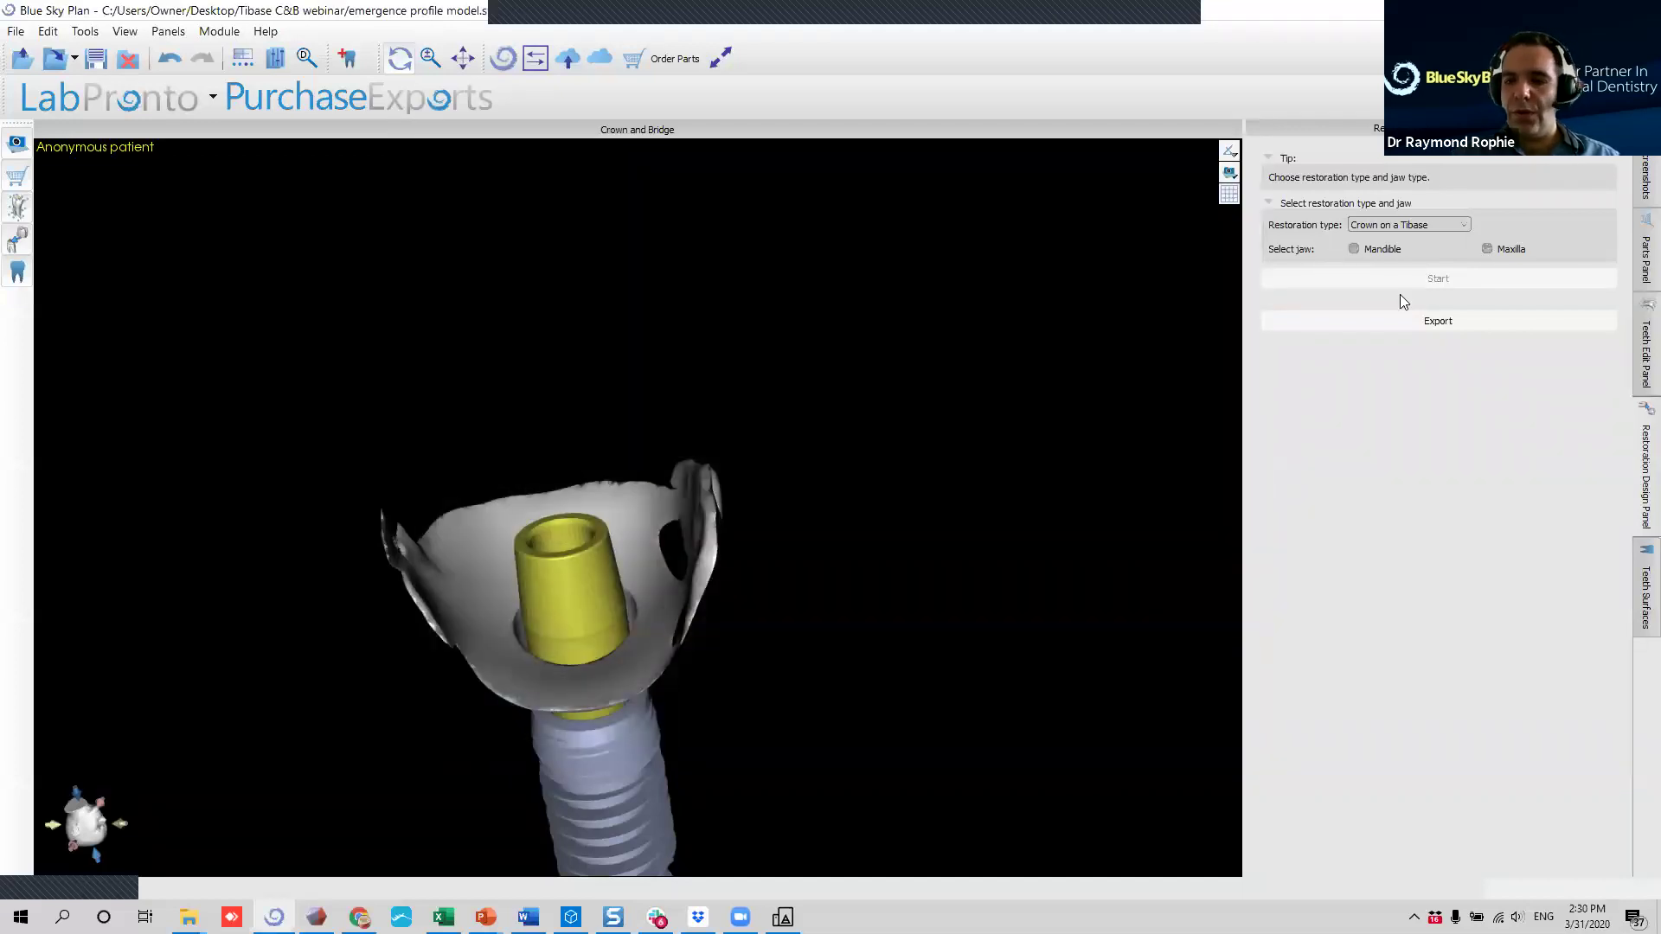
Set up another export containing only the hollow emergence profile model and the Left Maxillary First Molar.
click(1405, 316)
click(1211, 337)
click(1210, 559)
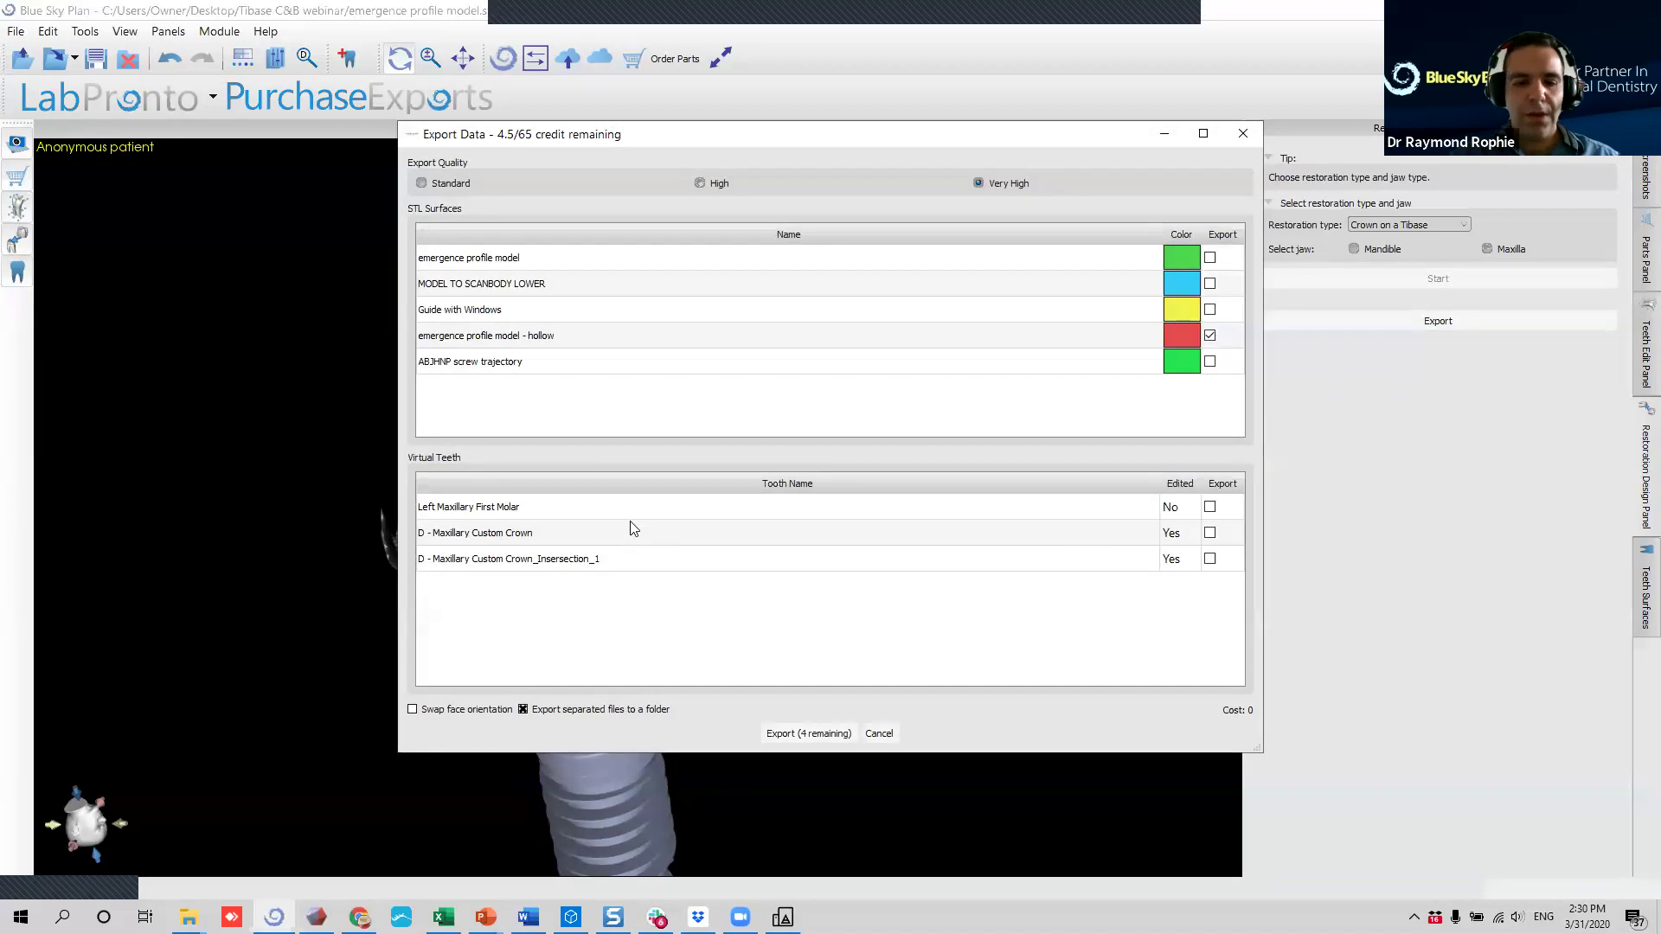
click(1210, 508)
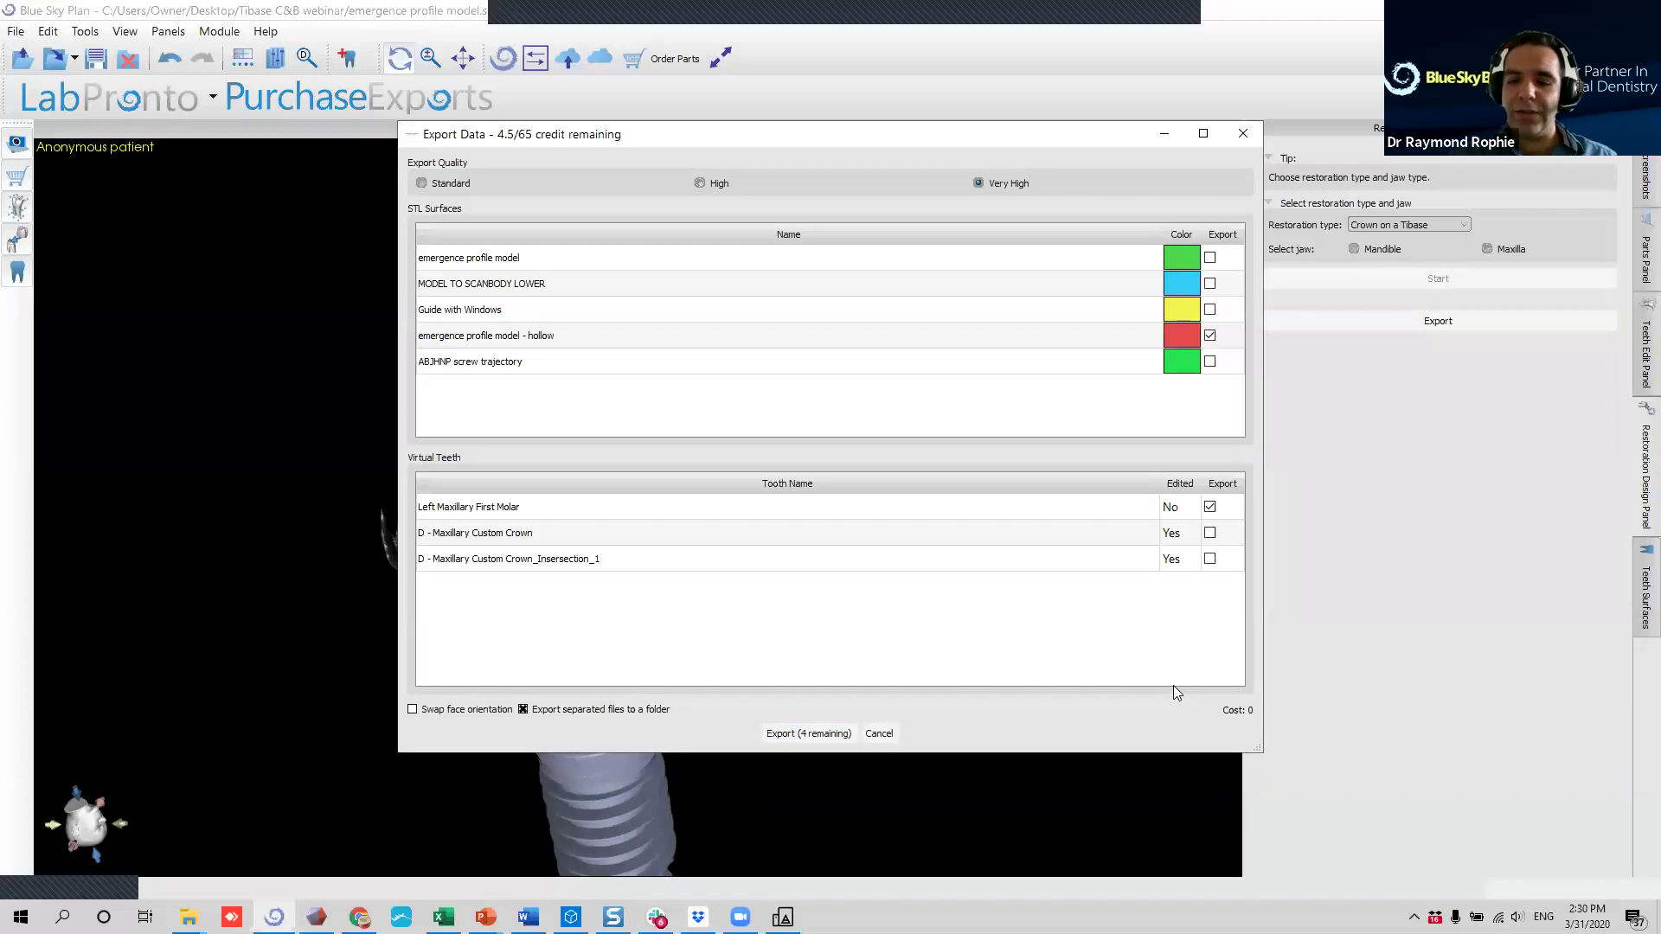
Try to export the hollow model and the molar as separate files into the Crown down guide case folder.
click(826, 733)
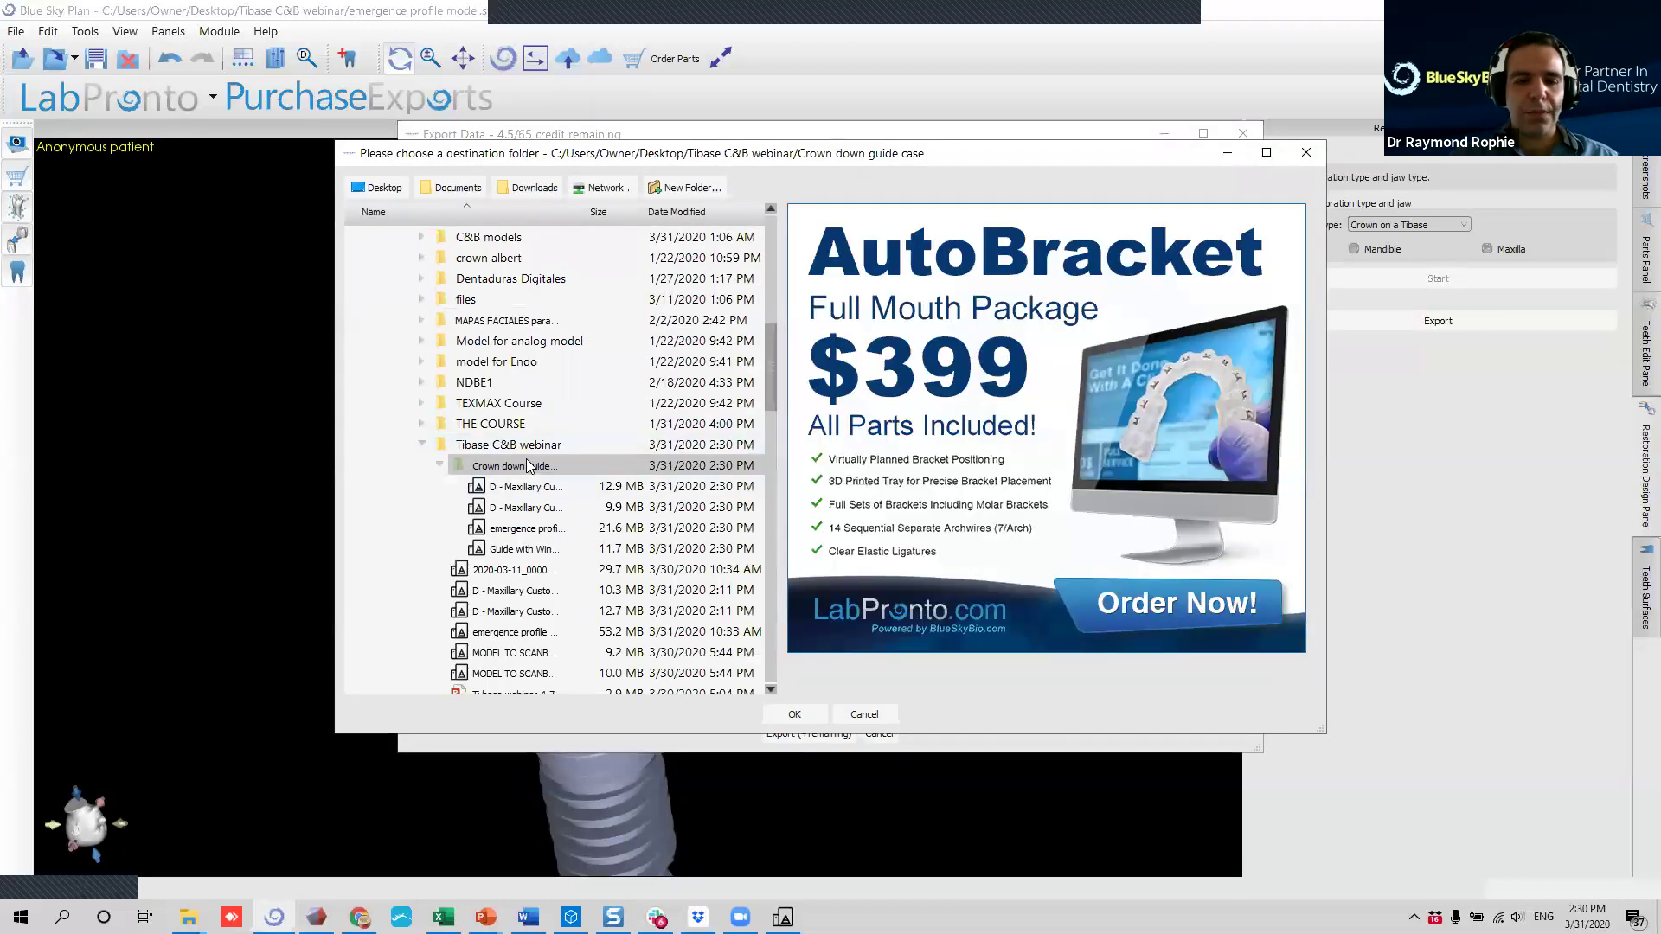
click(474, 468)
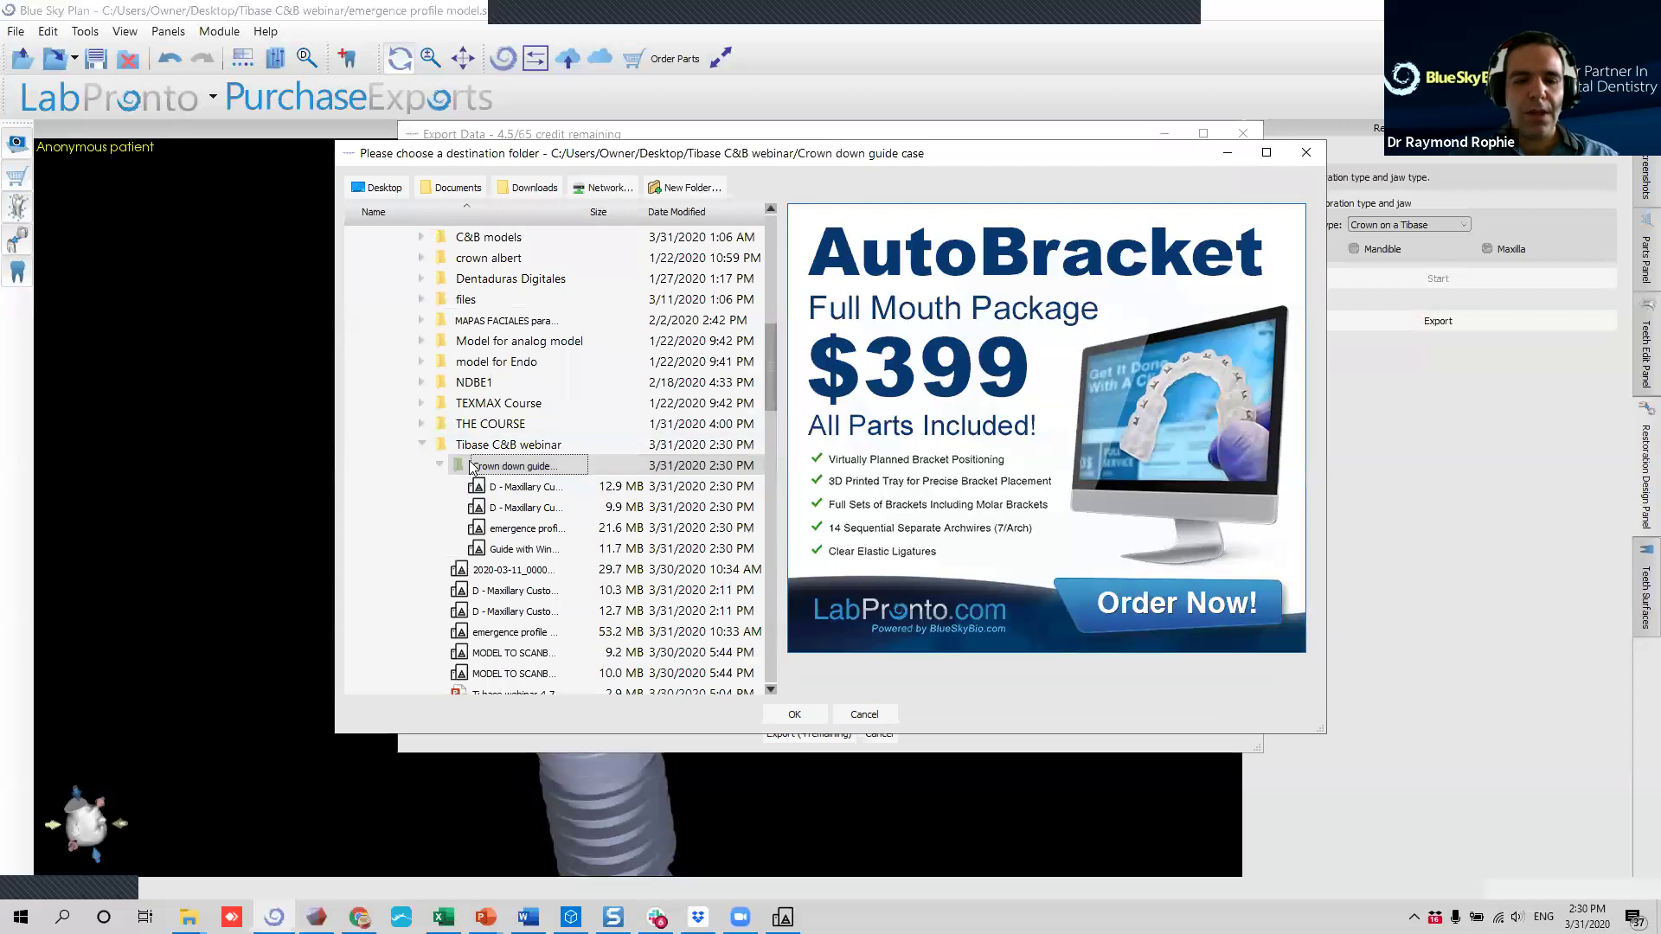
click(795, 715)
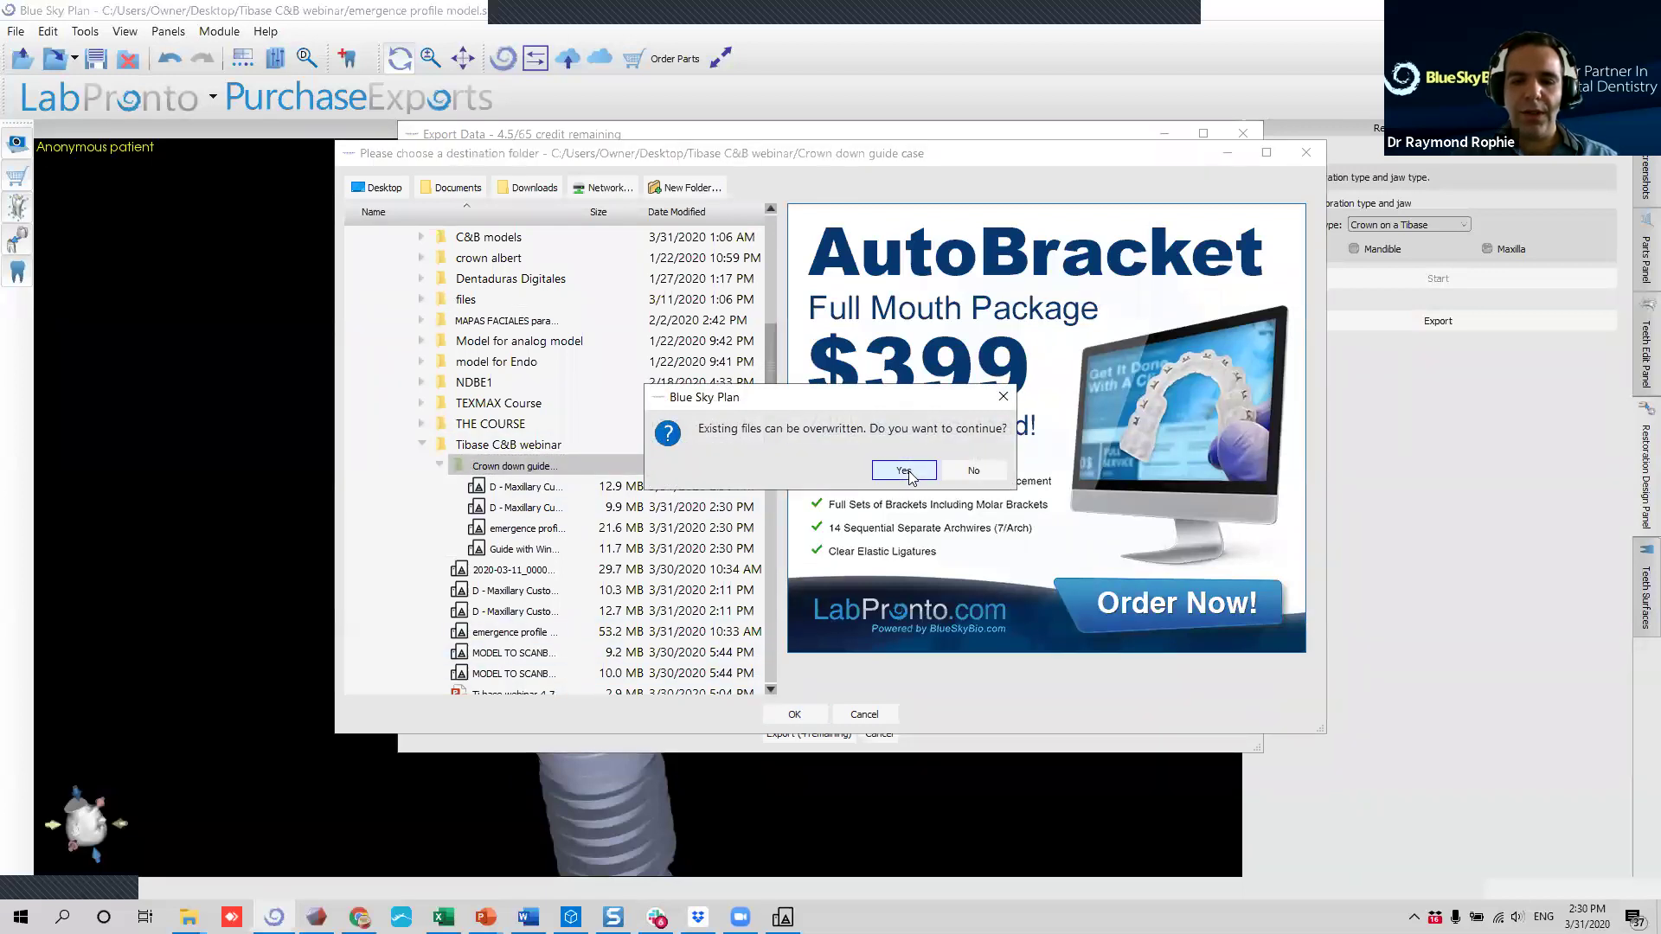
click(904, 471)
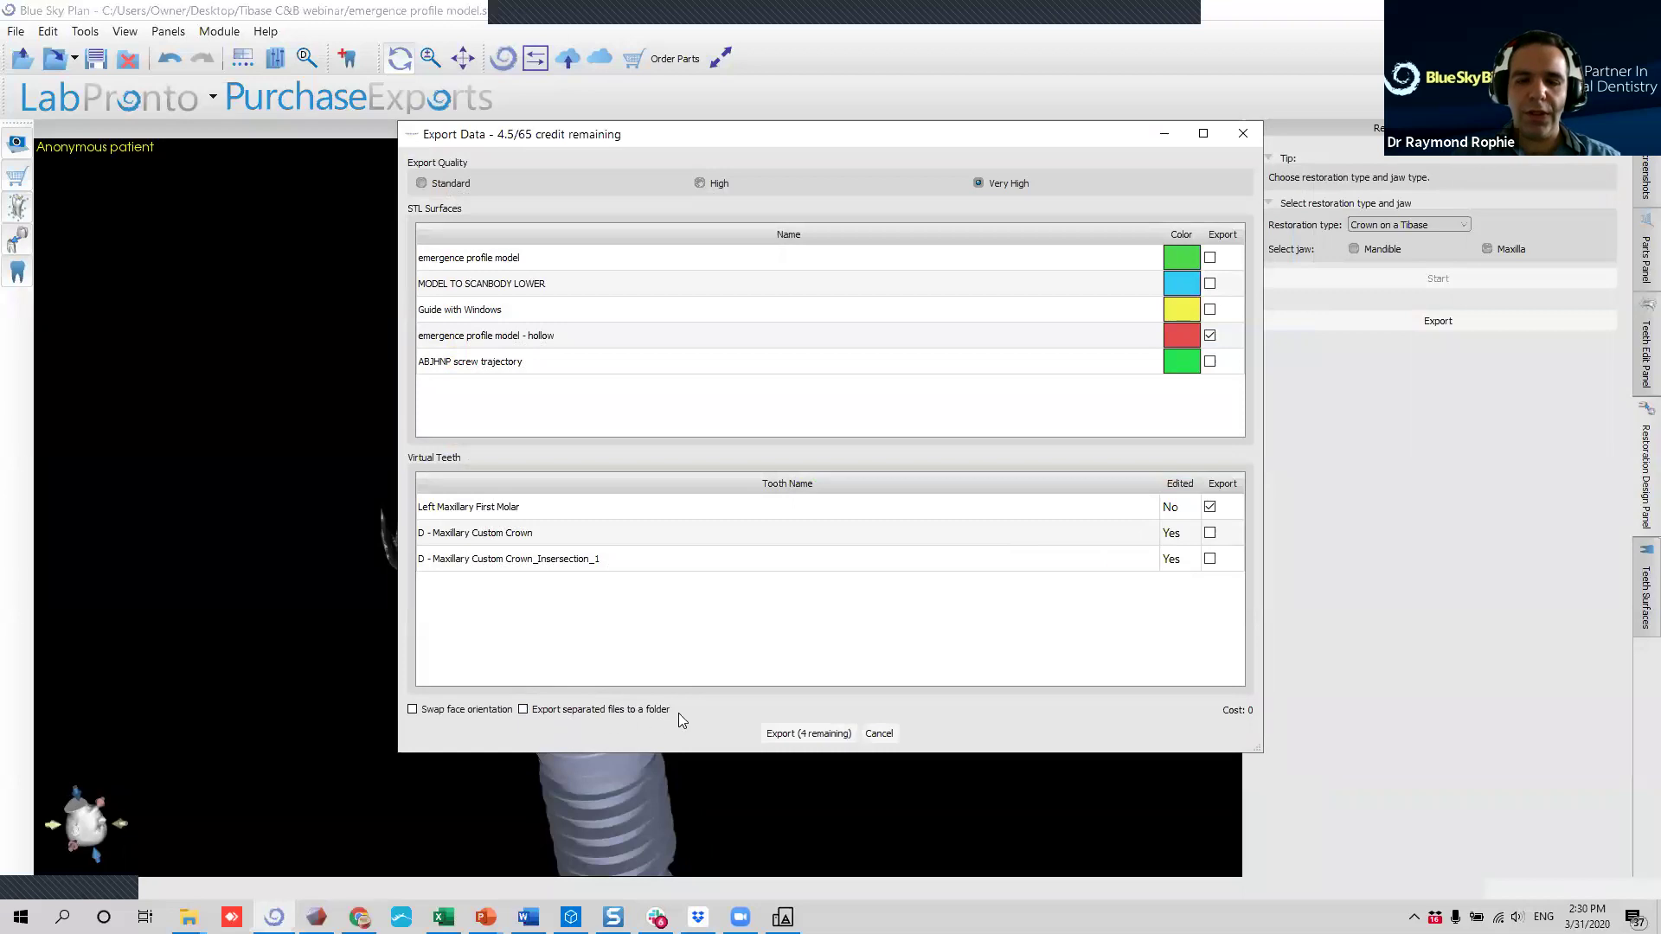
Export the hollow emergence profile model and the molar together as a single STL file named waxup model.
click(814, 734)
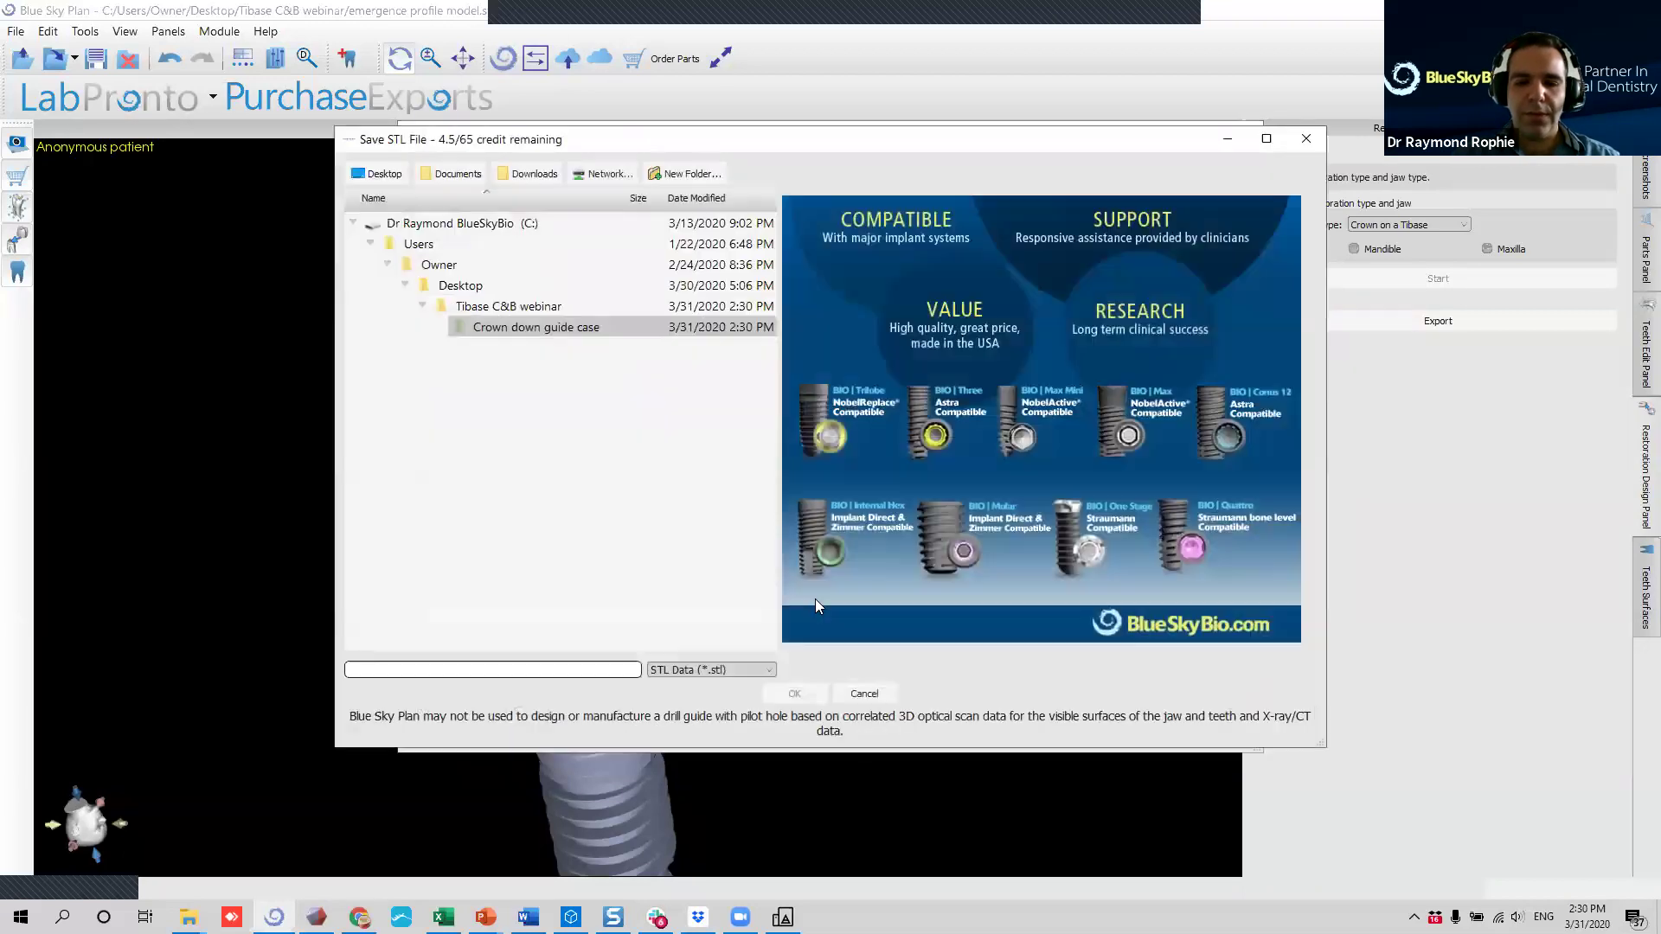
text(waxup model)
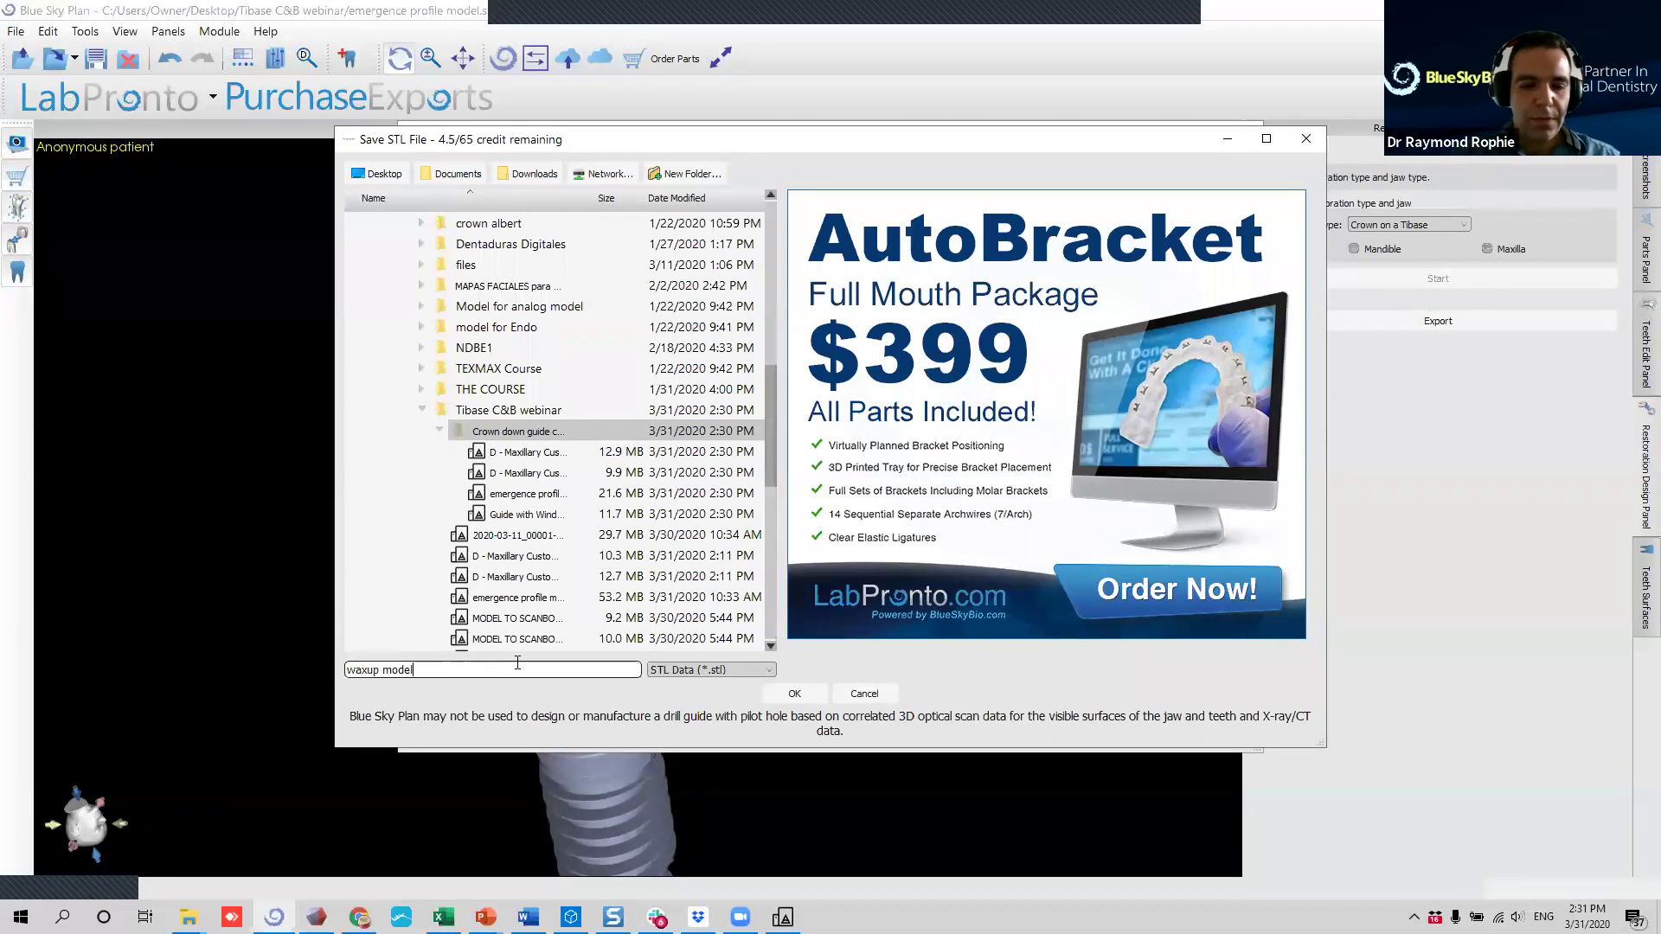
click(794, 694)
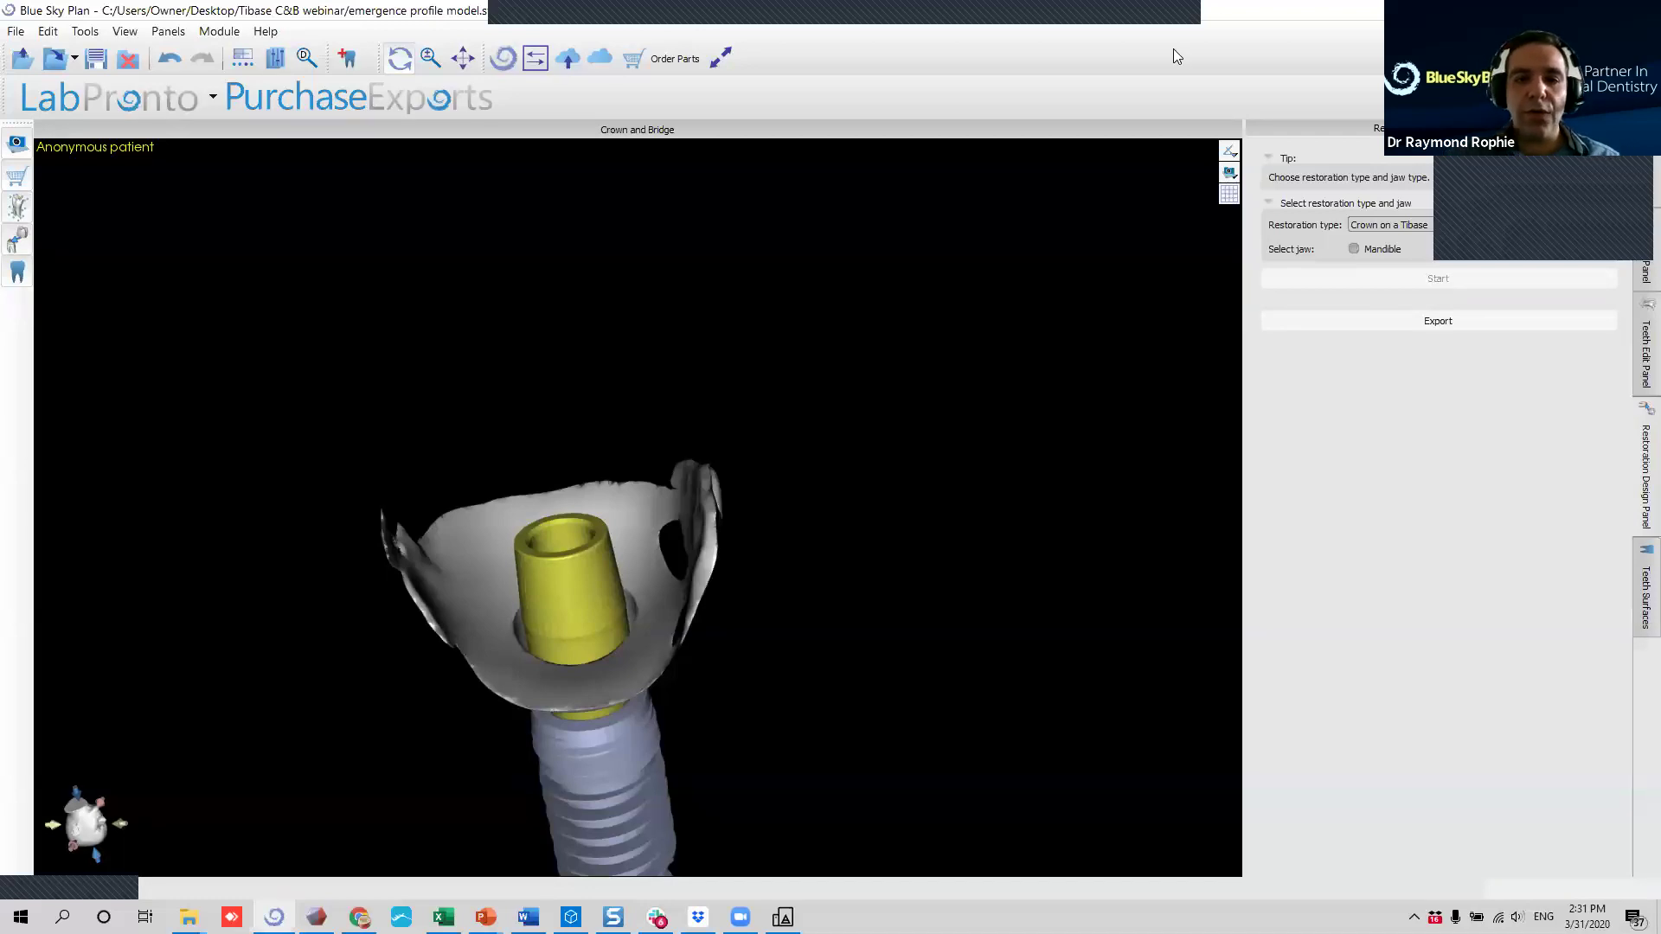
Switch to Chrome and view the BIO | Max healing abutments store page from its beginning.
click(813, 33)
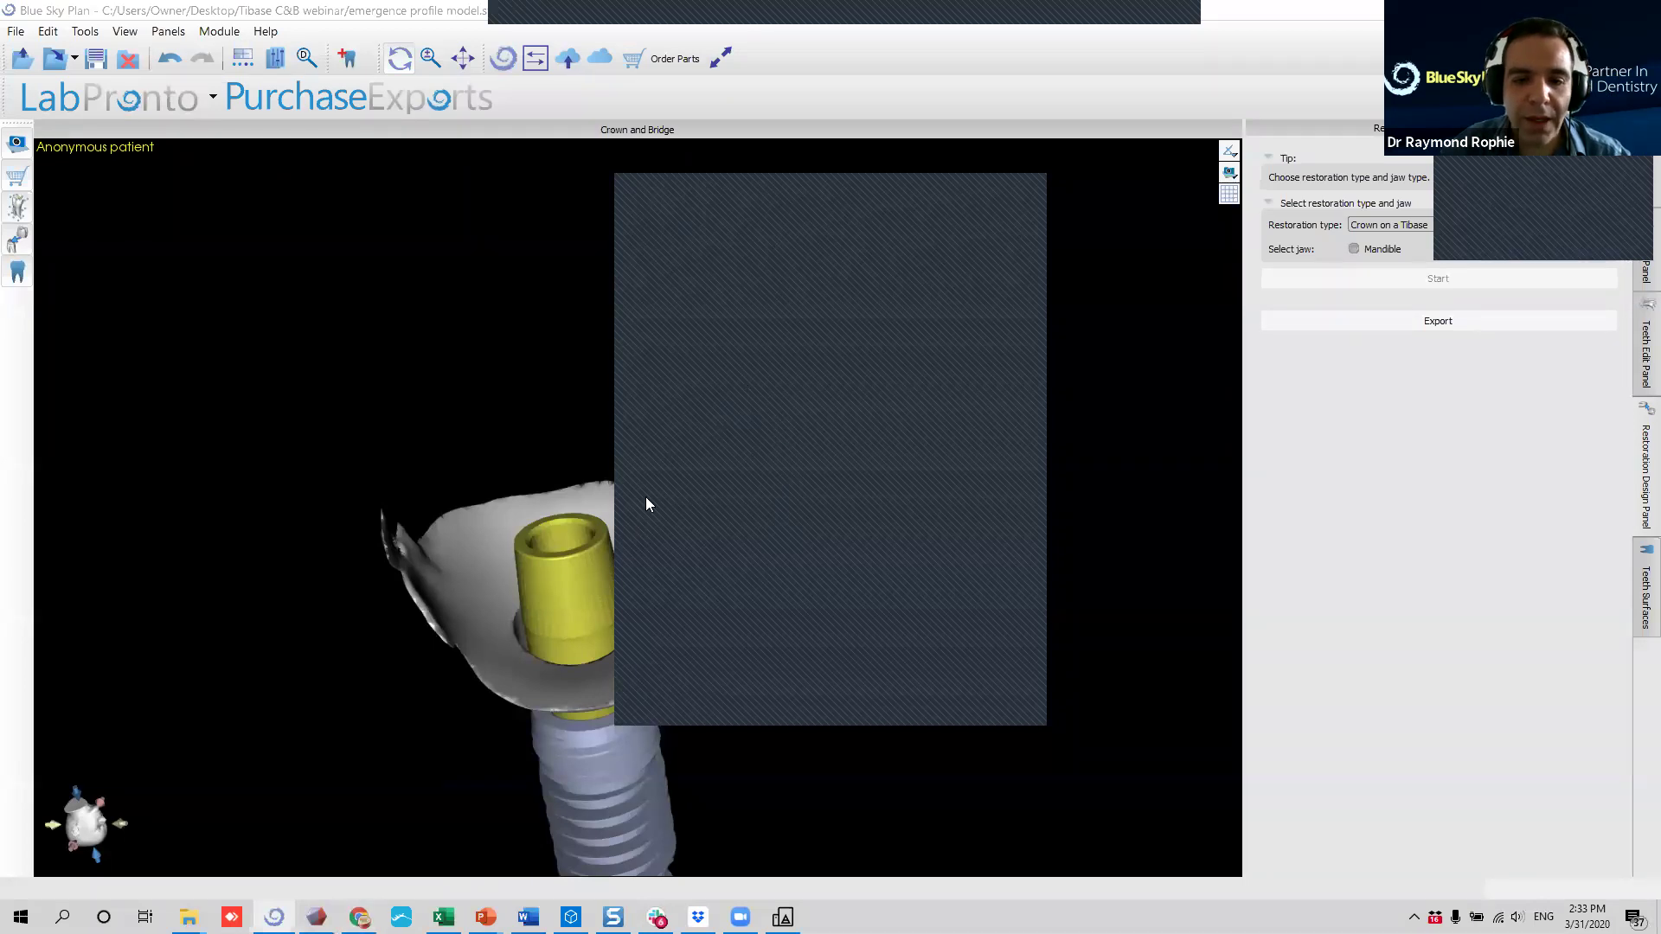
click(359, 918)
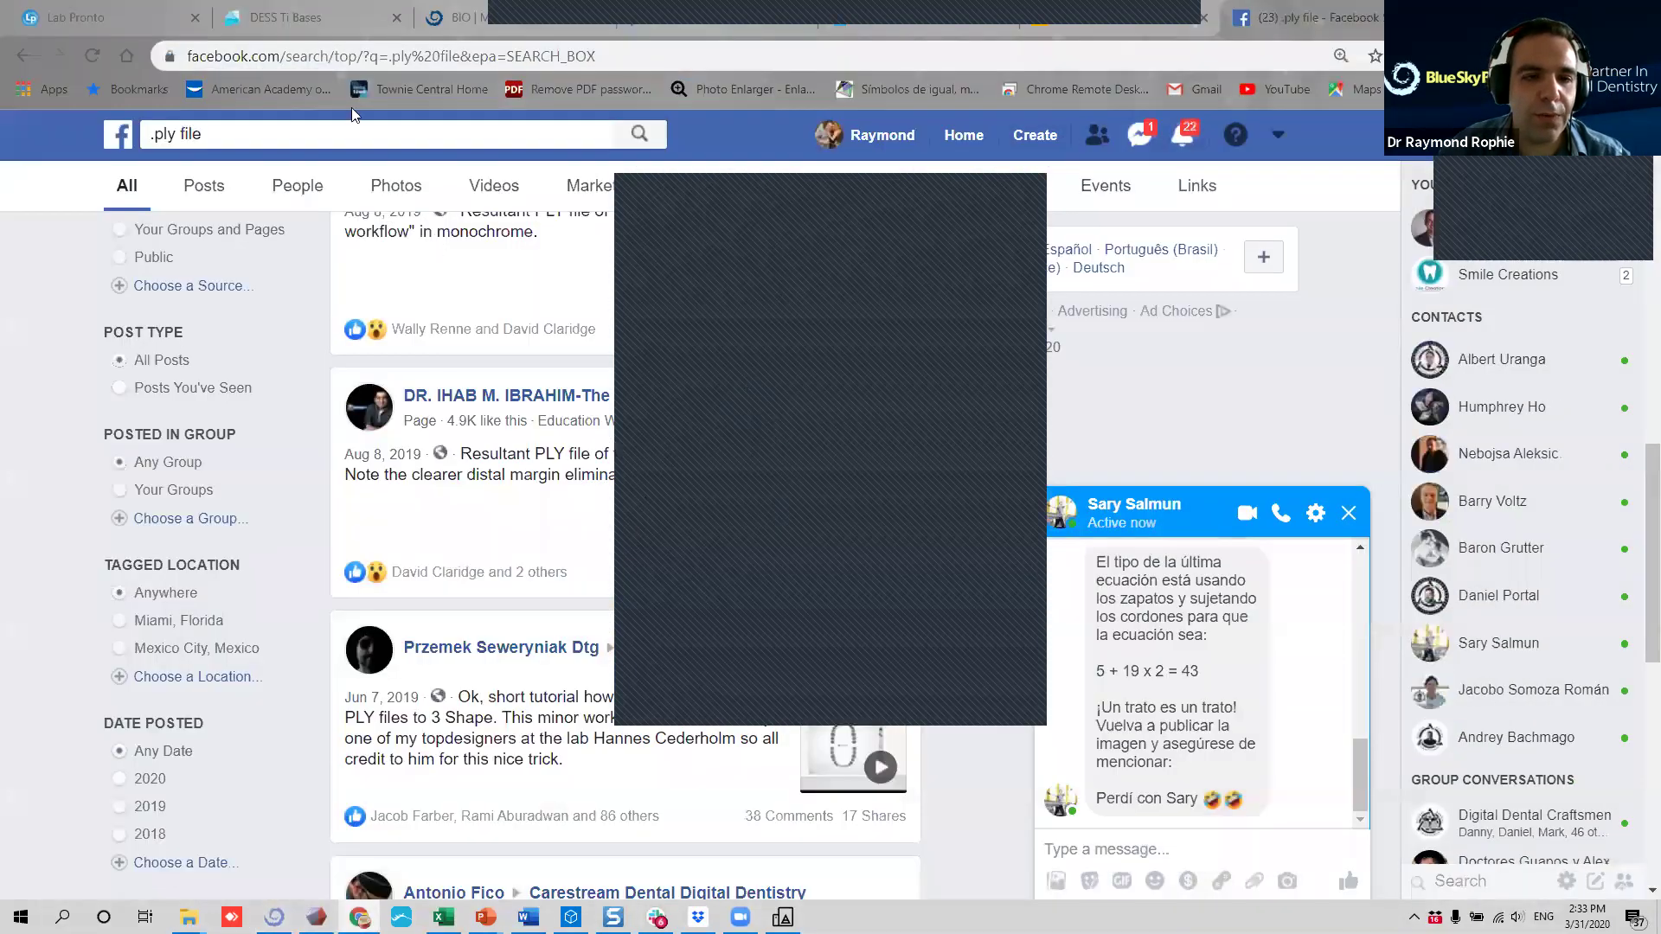
click(463, 18)
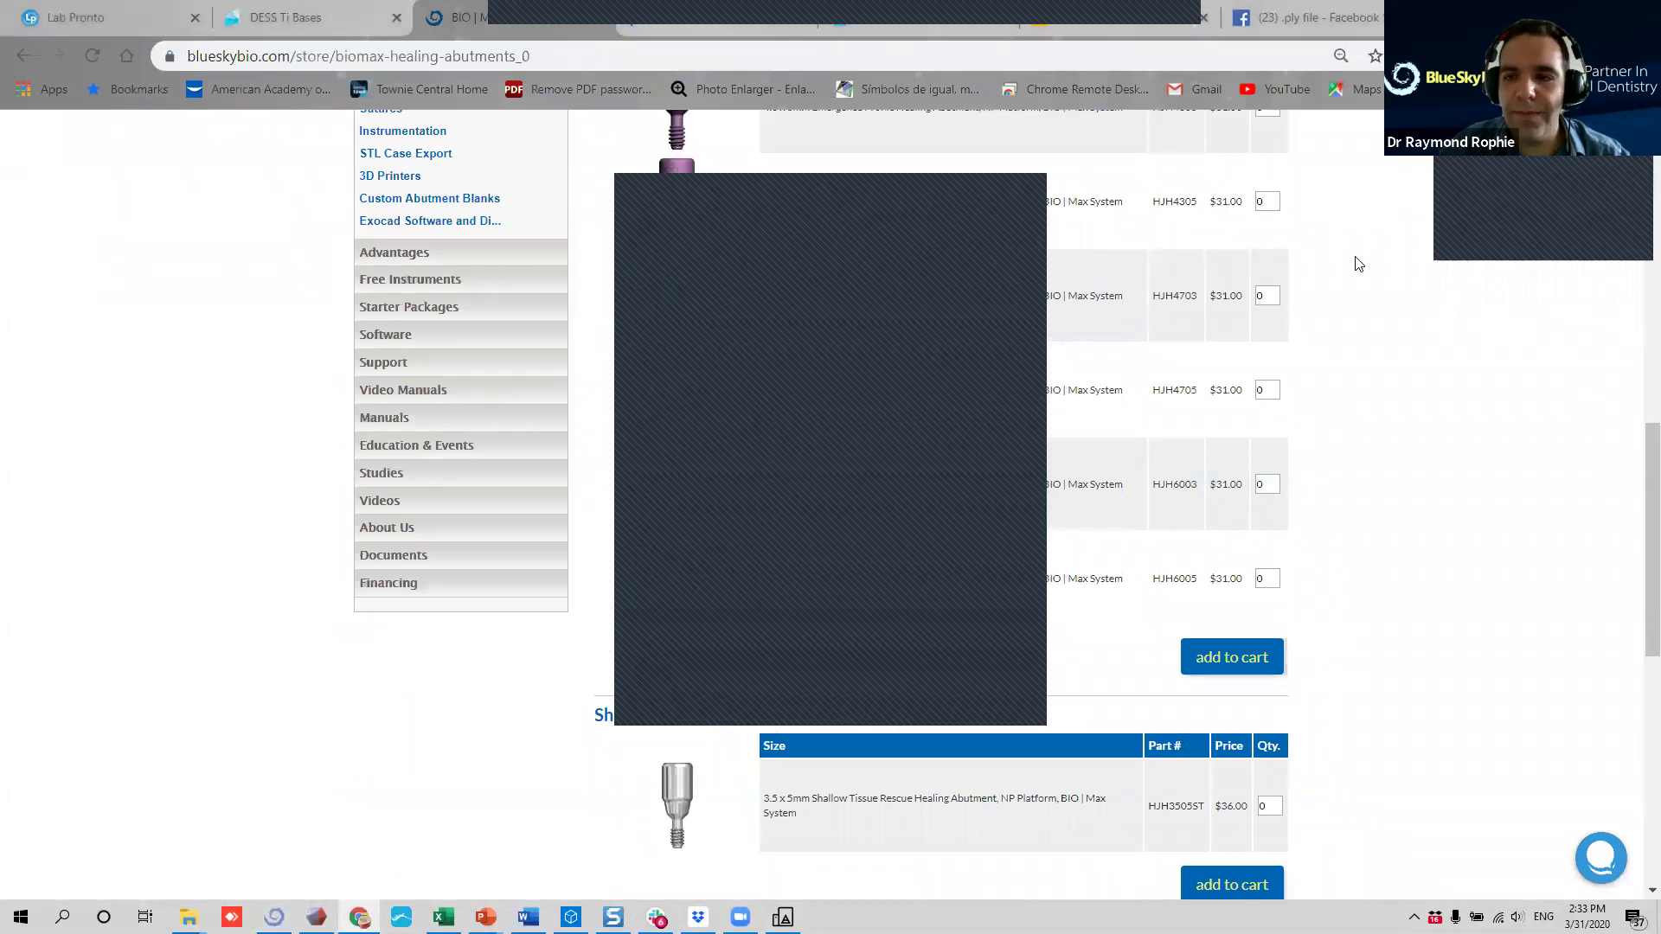
scroll(1312, 240, up, 10)
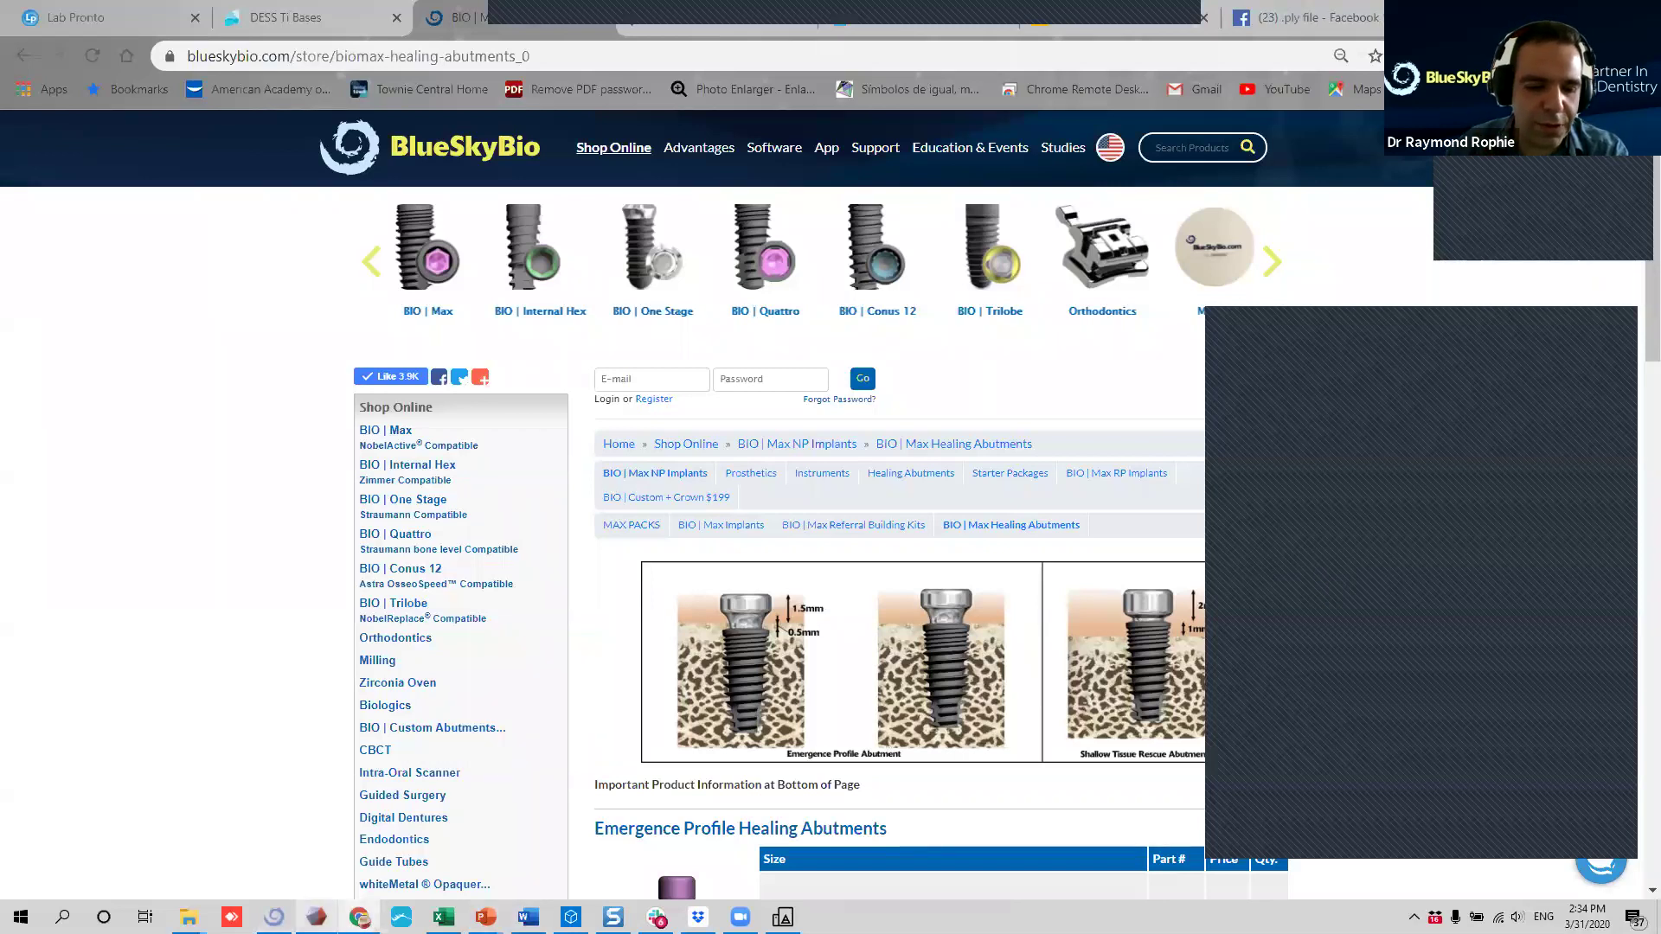
Switch to the Ti base webinar presentation in PowerPoint and show slide 15, Intraoral Scanpost.
mouse_move(486, 917)
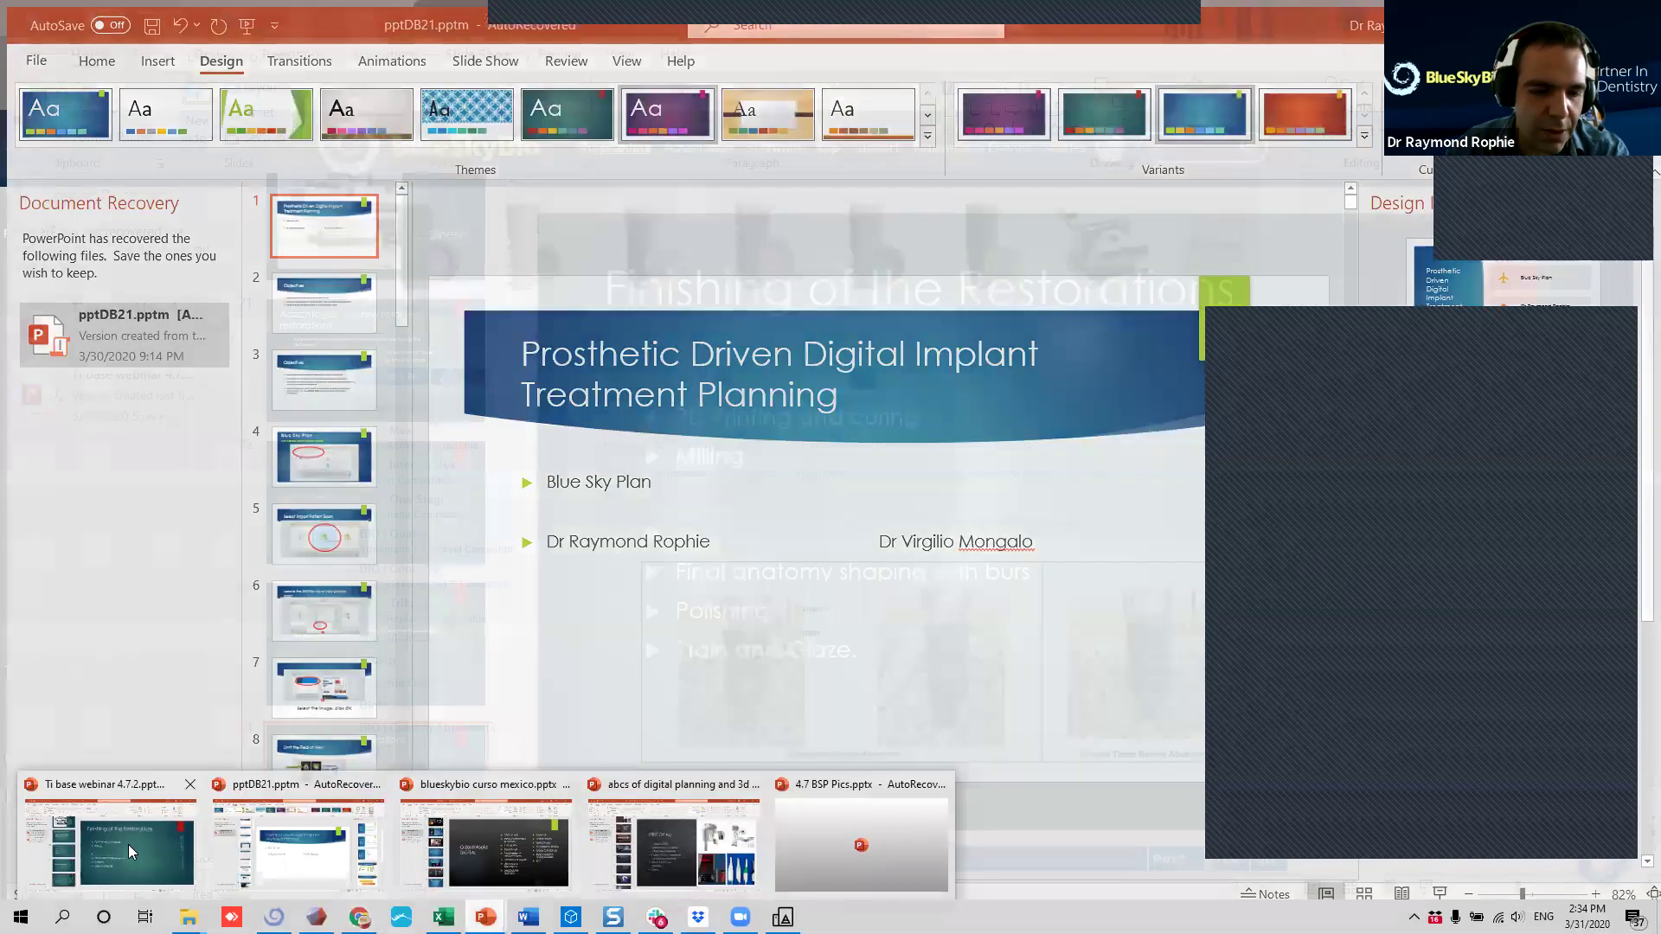
click(128, 845)
scroll(381, 588, up, 5)
scroll(381, 597, up, 1)
scroll(372, 630, down, 3)
scroll(373, 614, up, 4)
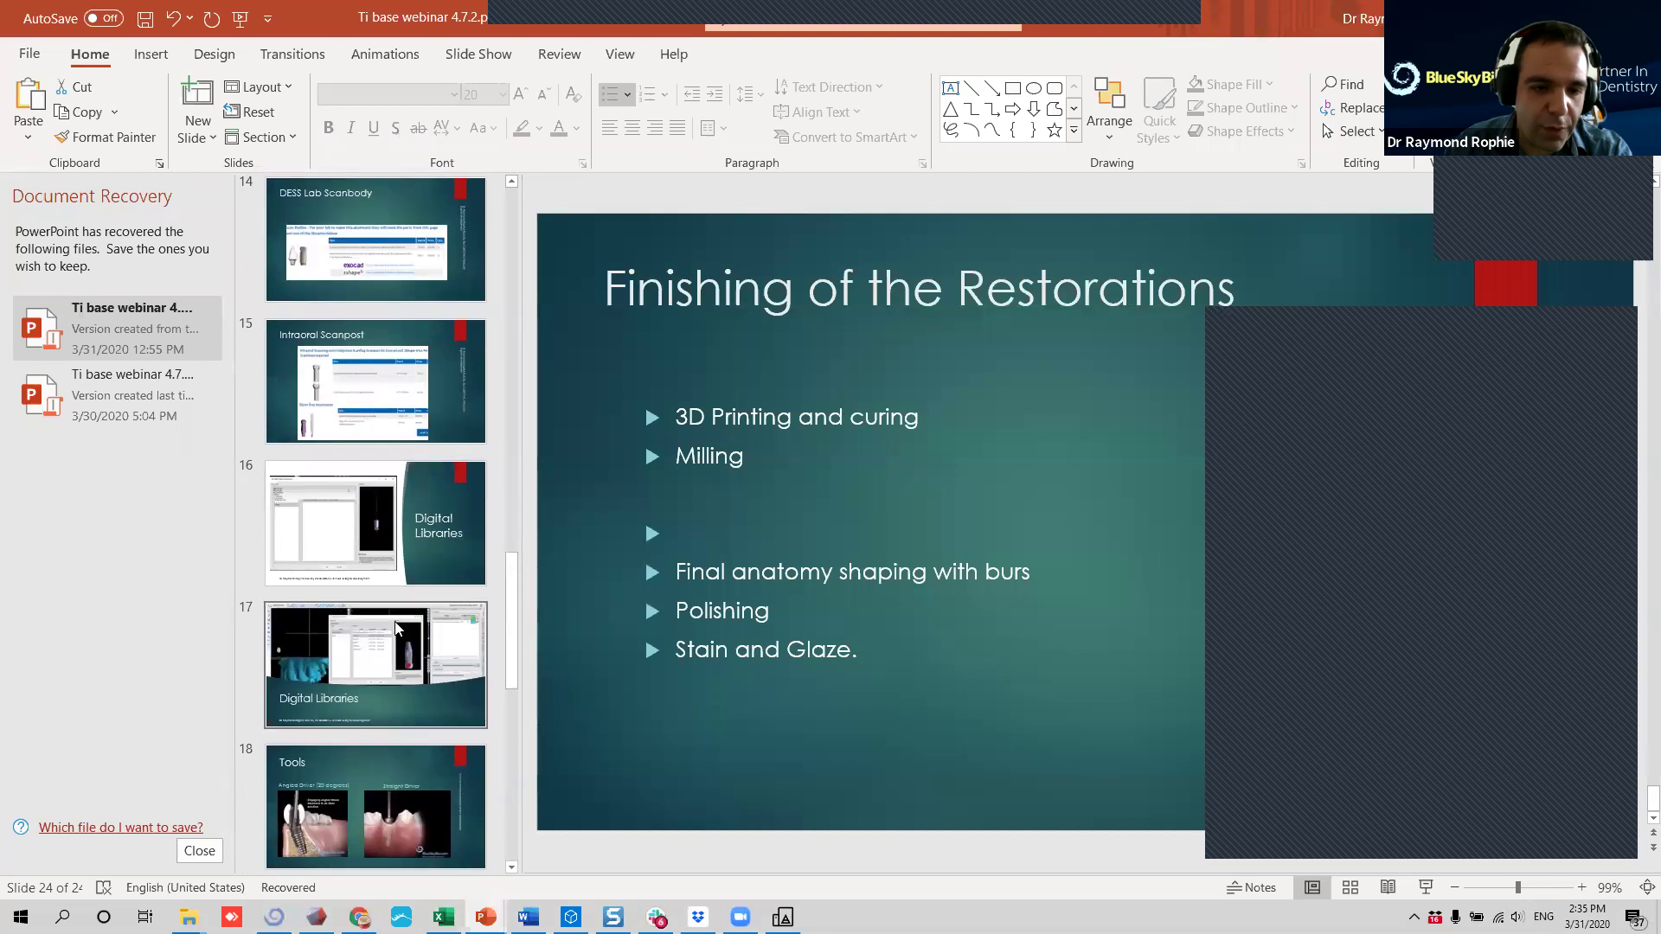
click(363, 409)
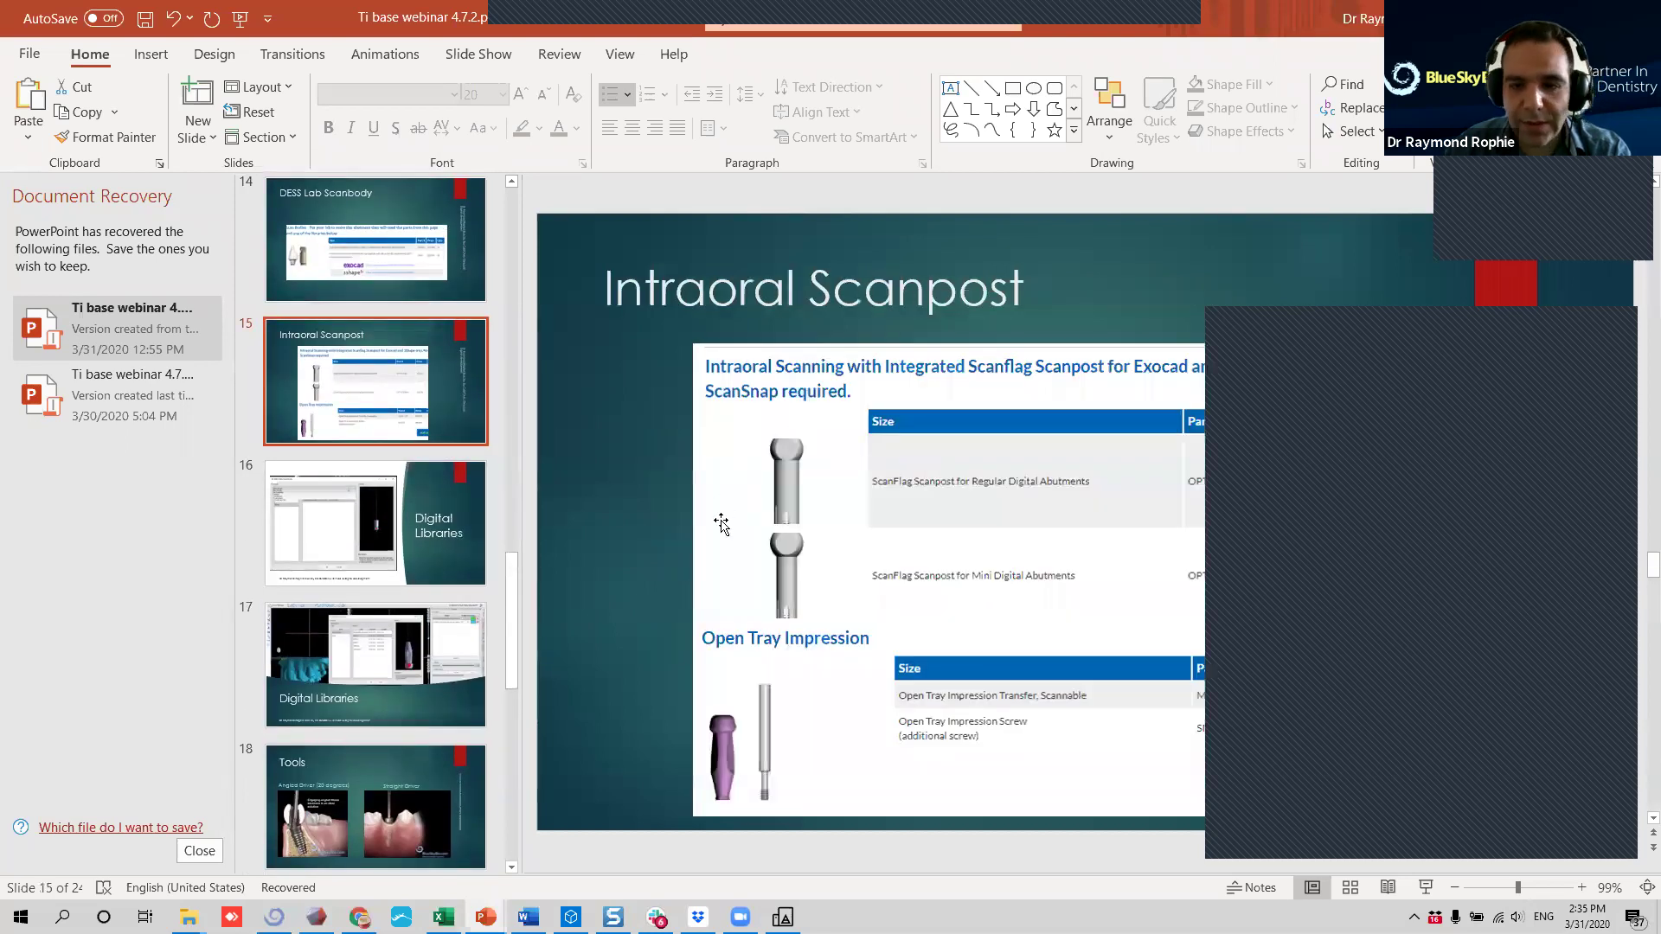
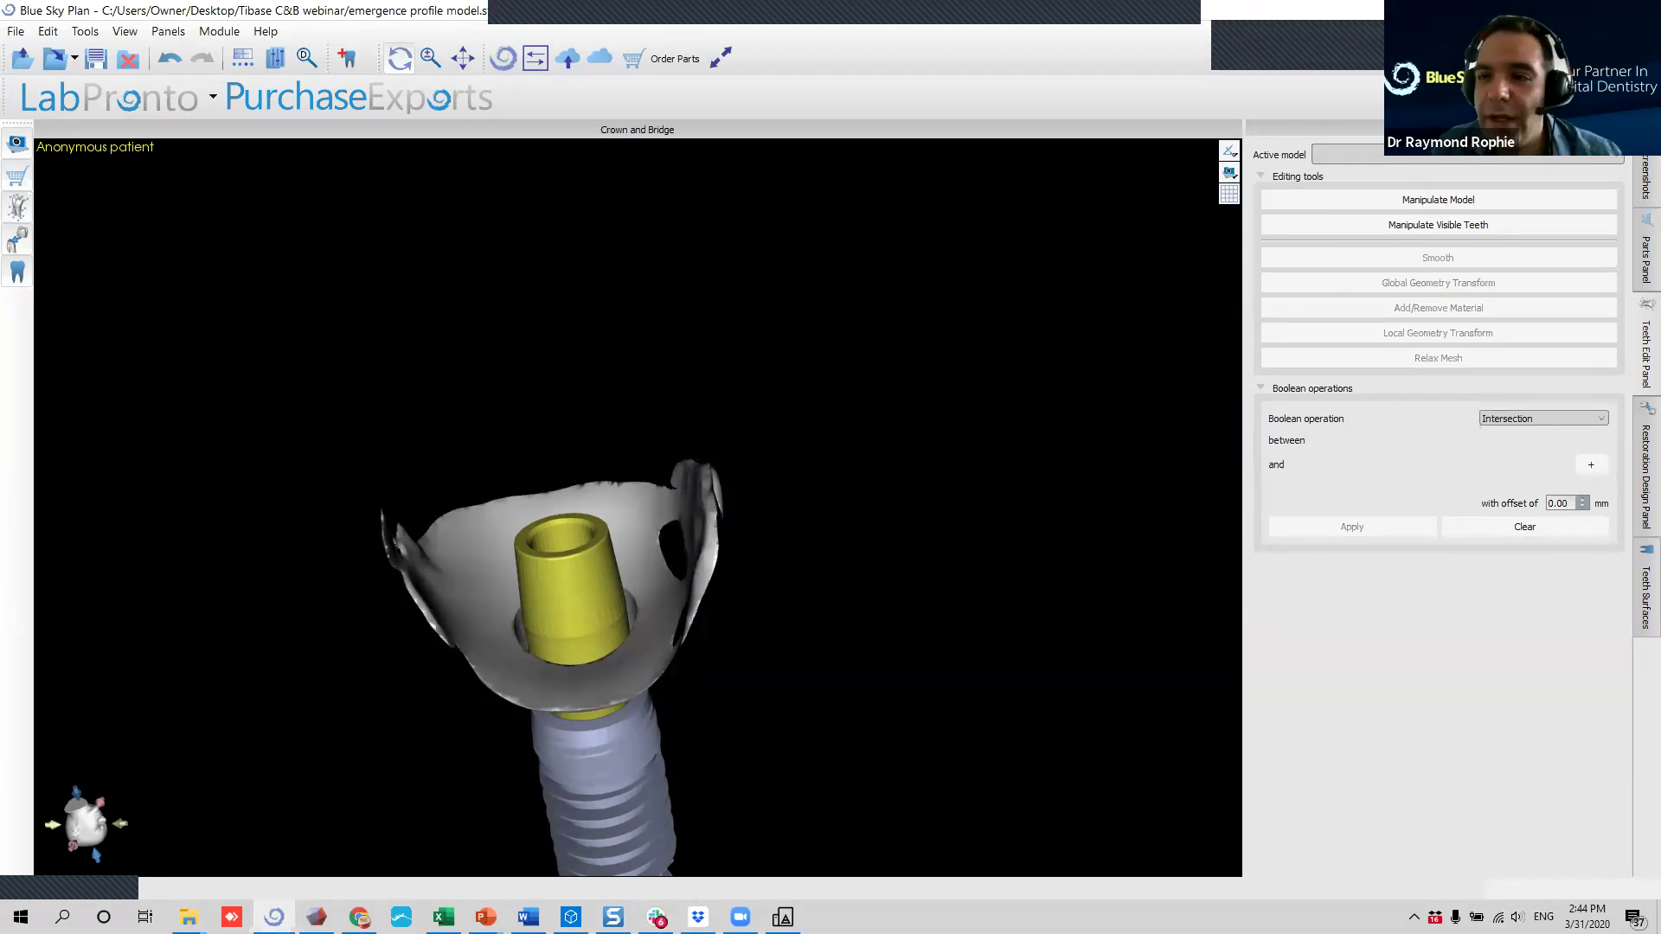
Switch back to Blue Sky Plan, enter the Model Editing module and make the emergence profile model visible.
click(203, 33)
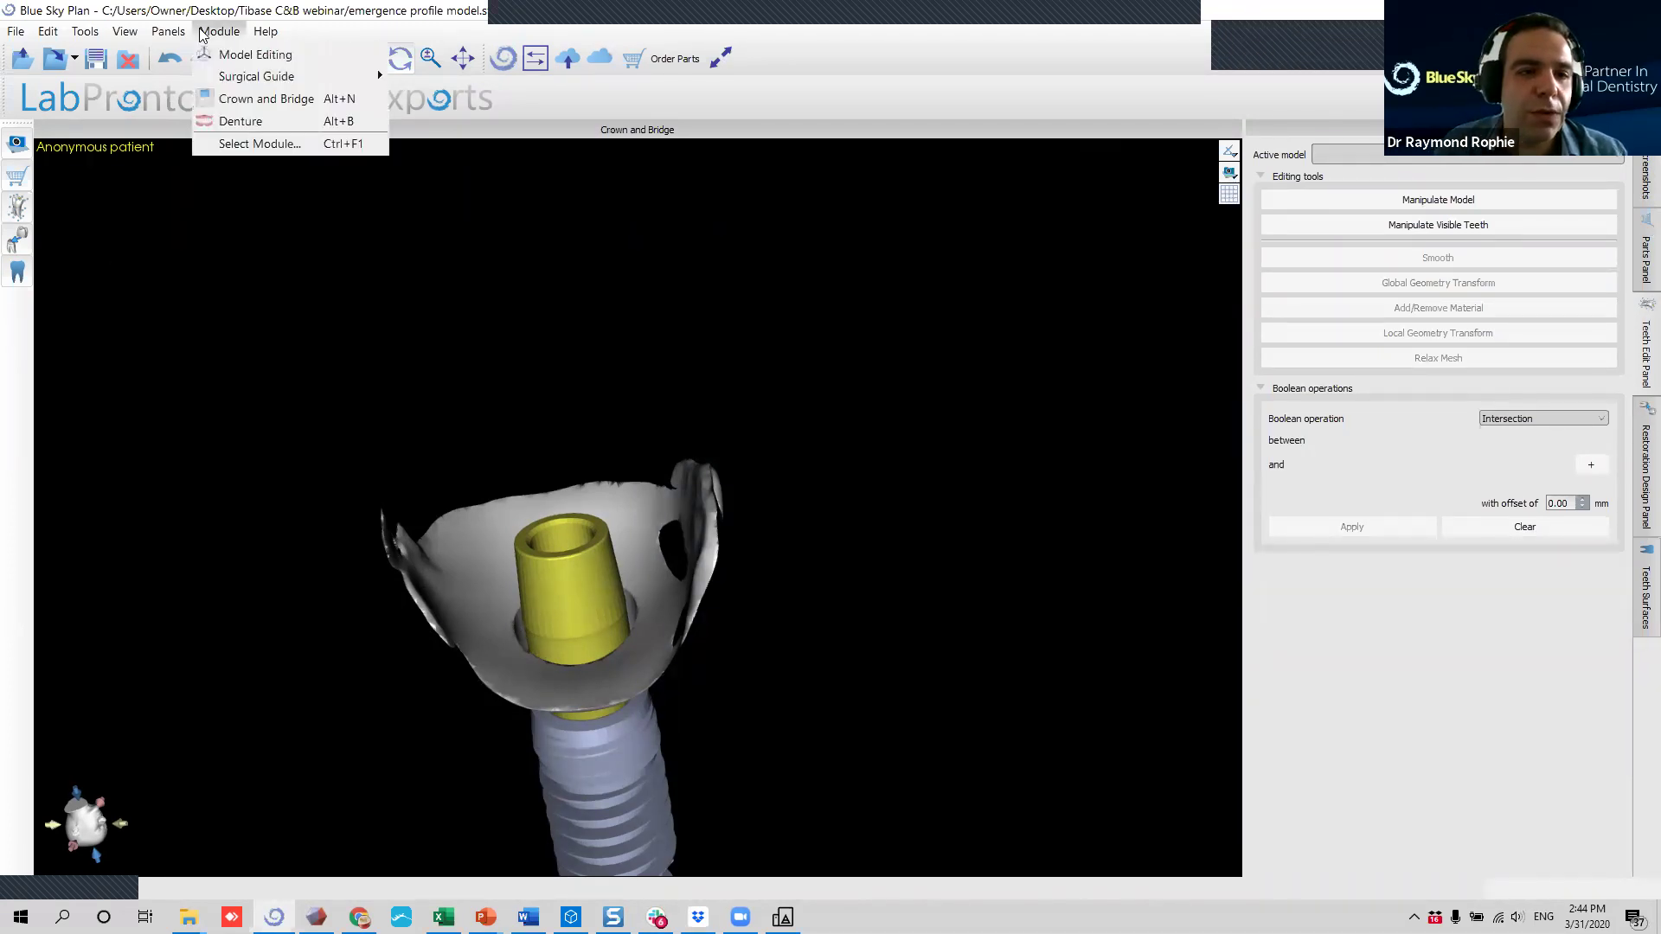
click(255, 54)
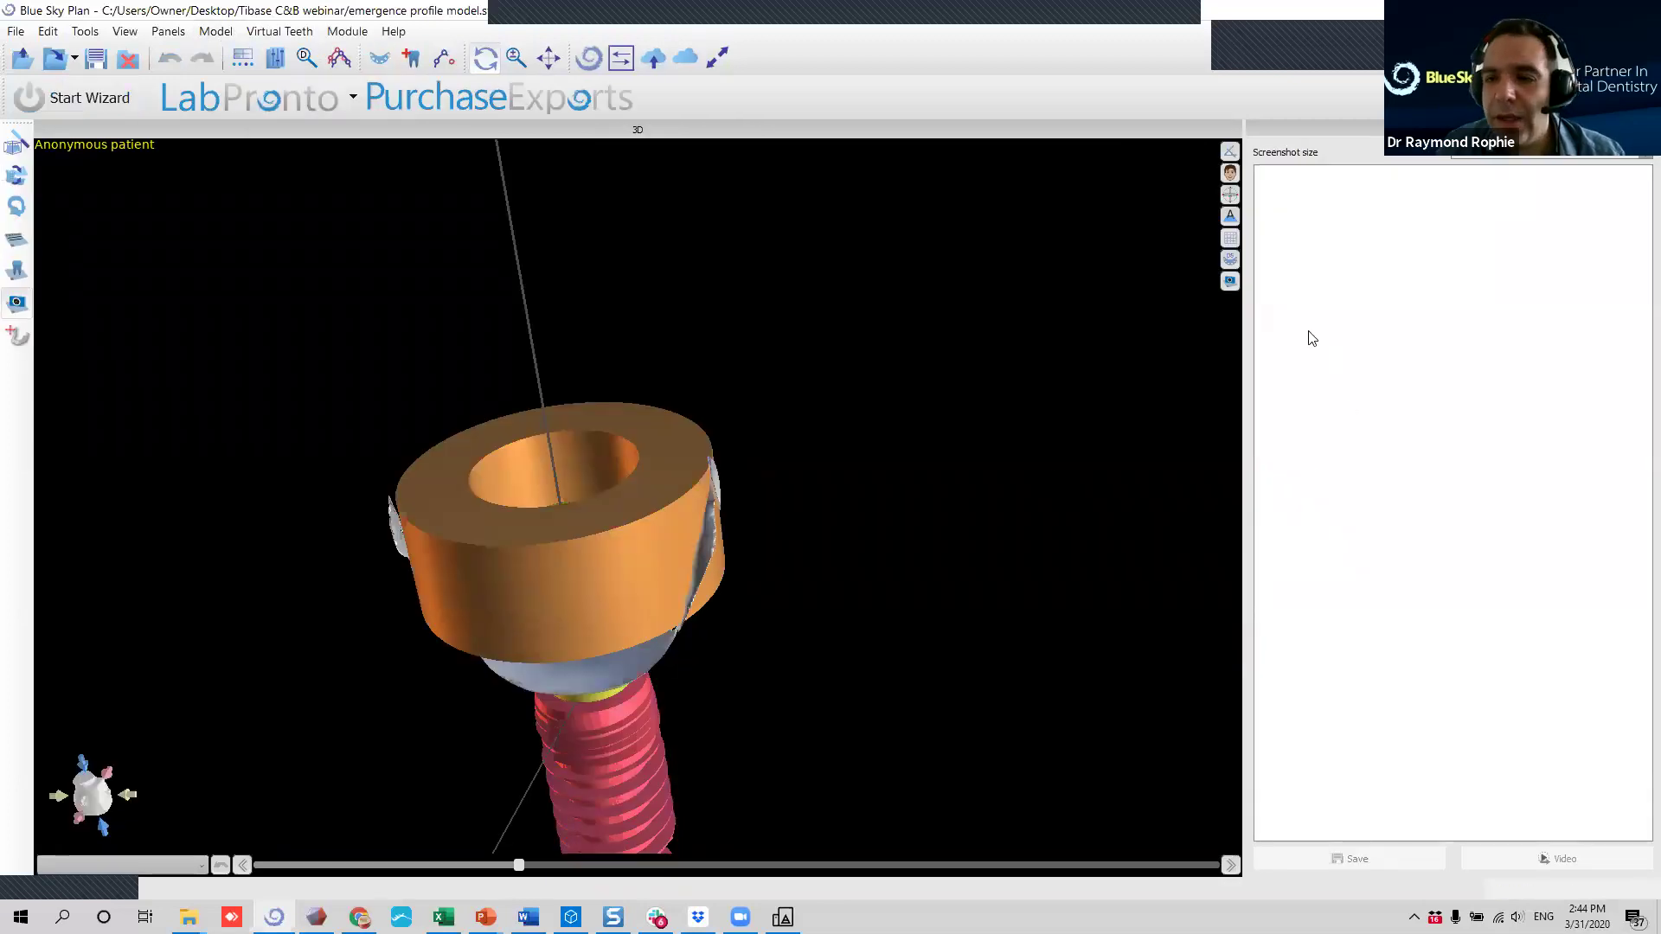
drag(255, 403, 779, 345)
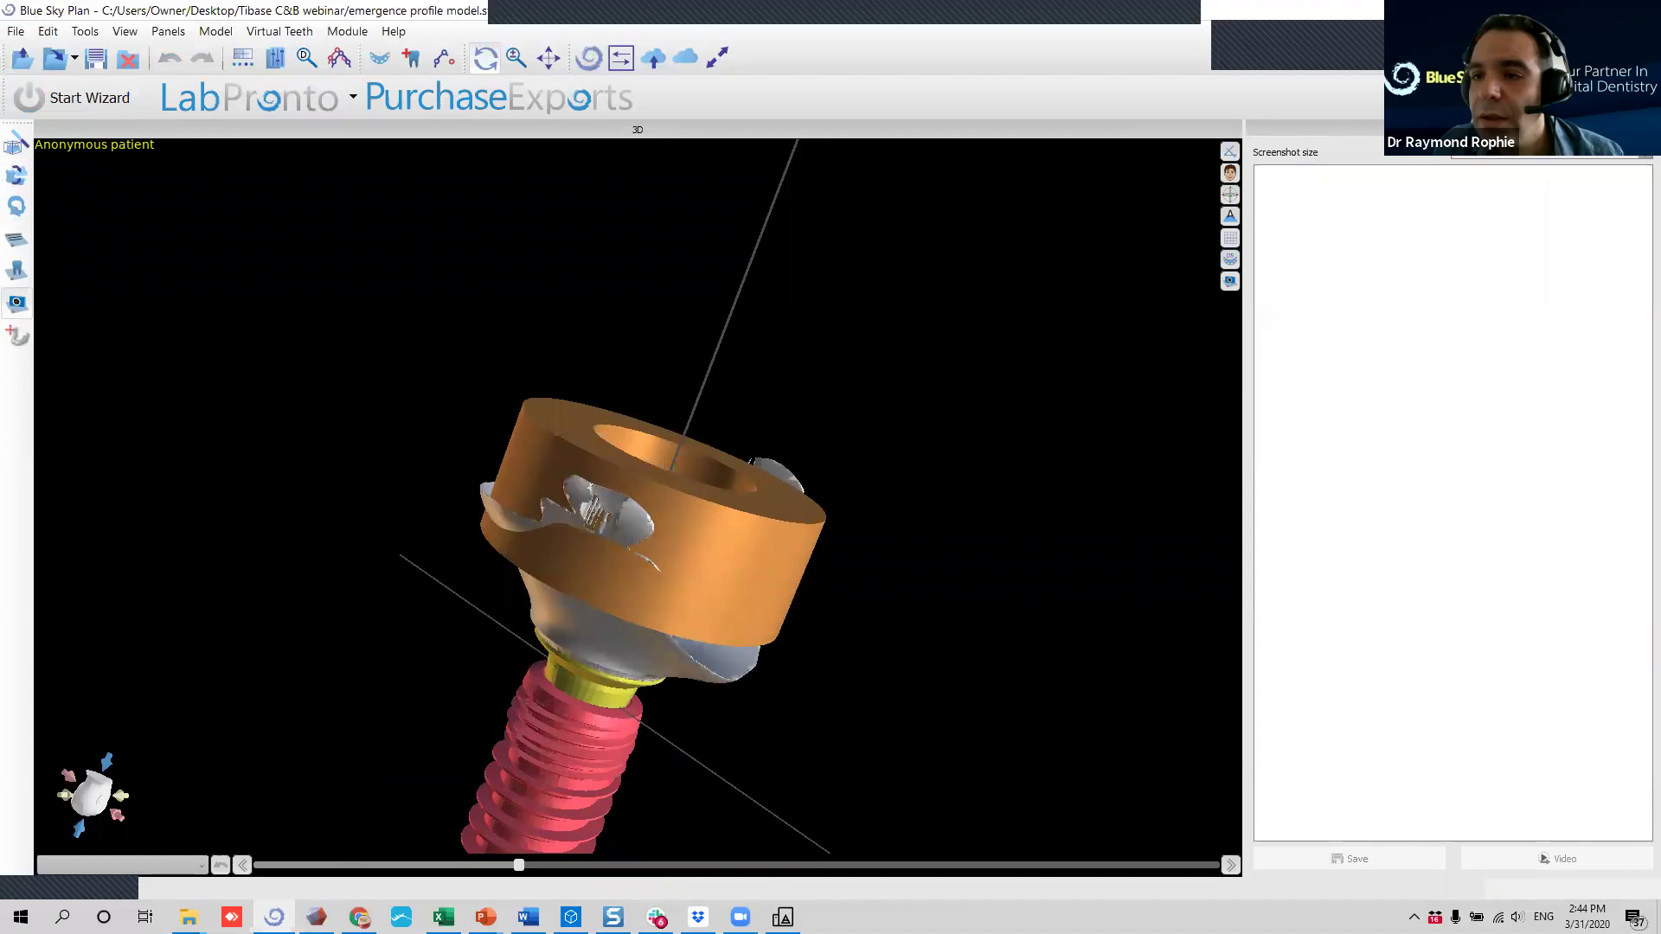
click(19, 146)
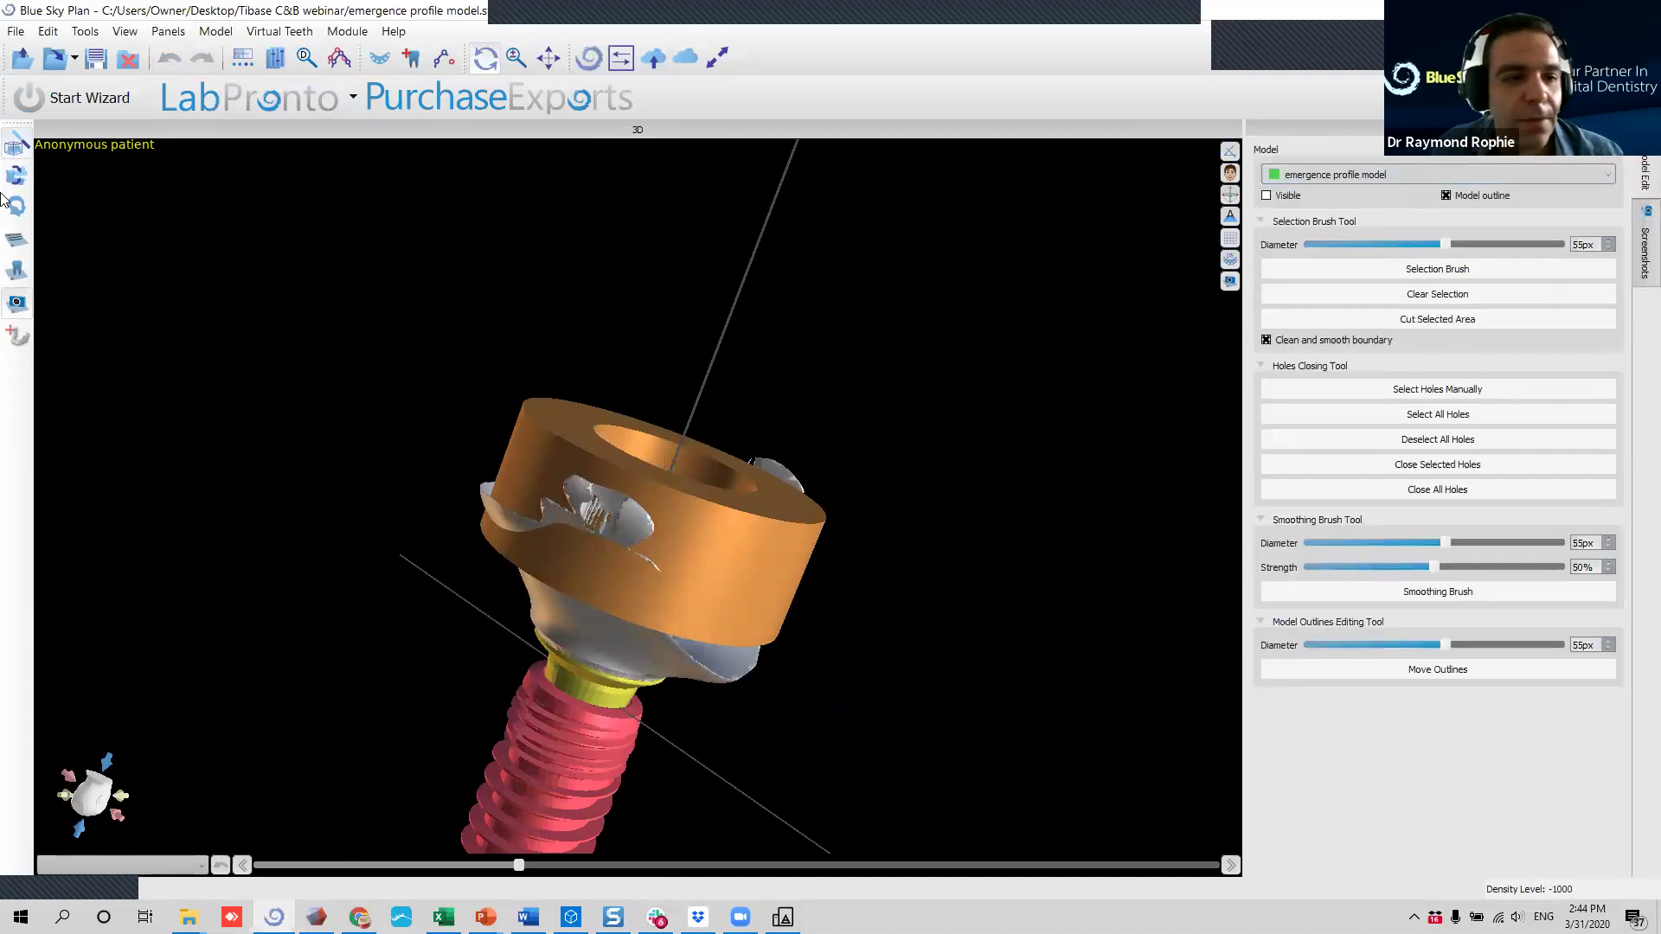
click(17, 207)
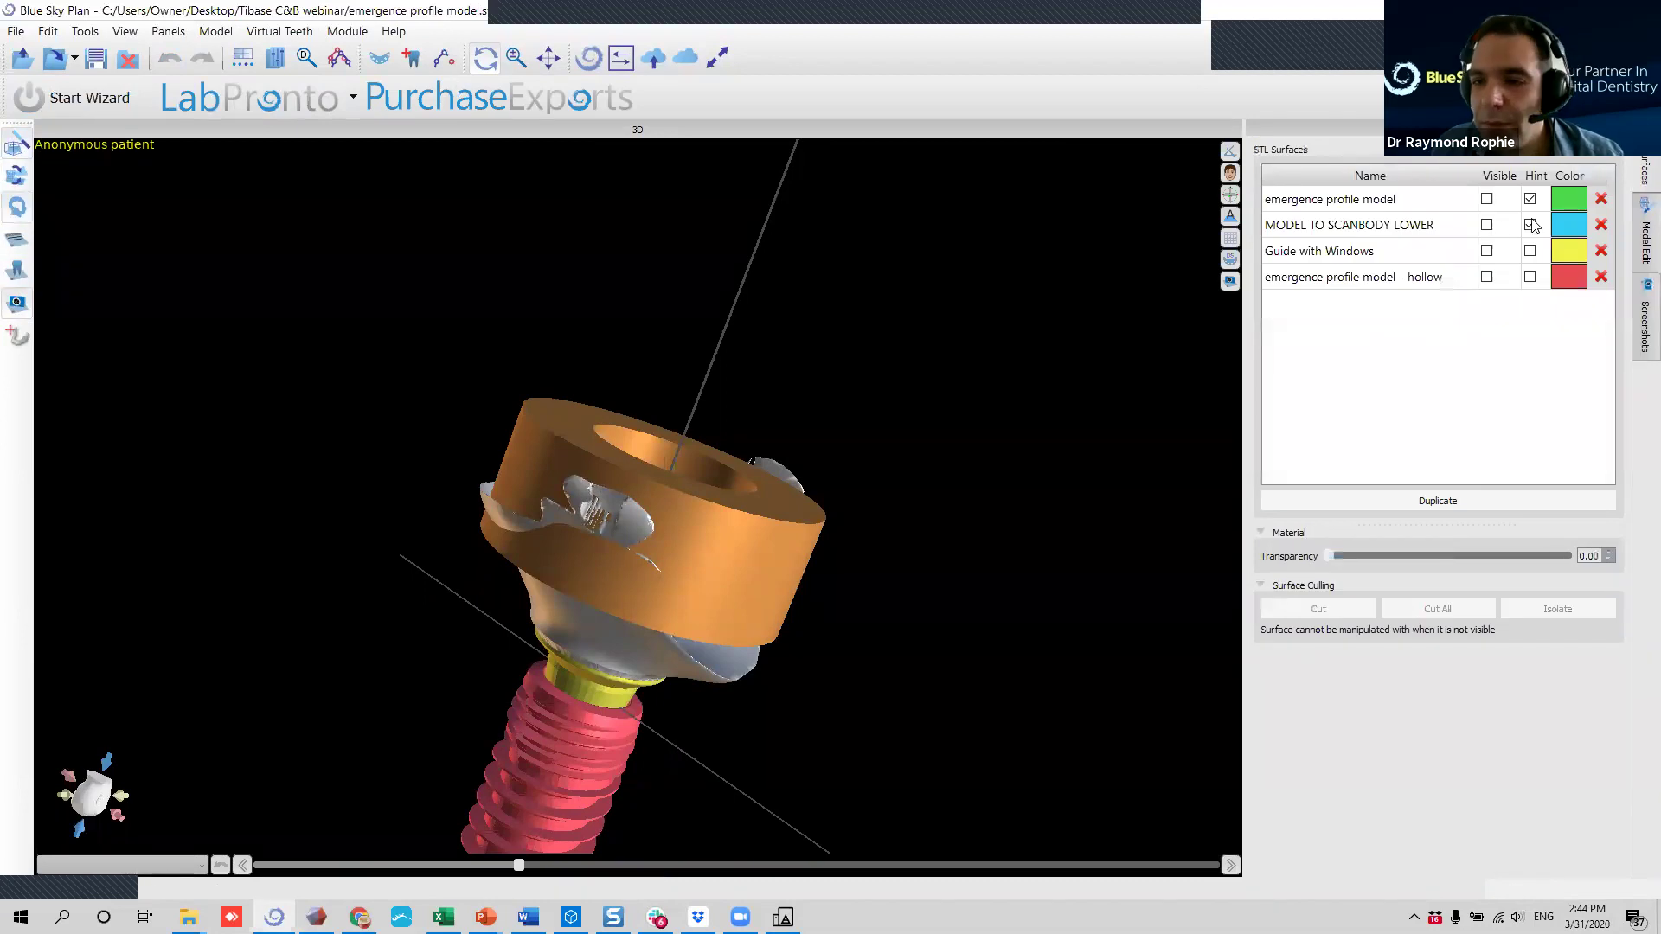
click(1486, 199)
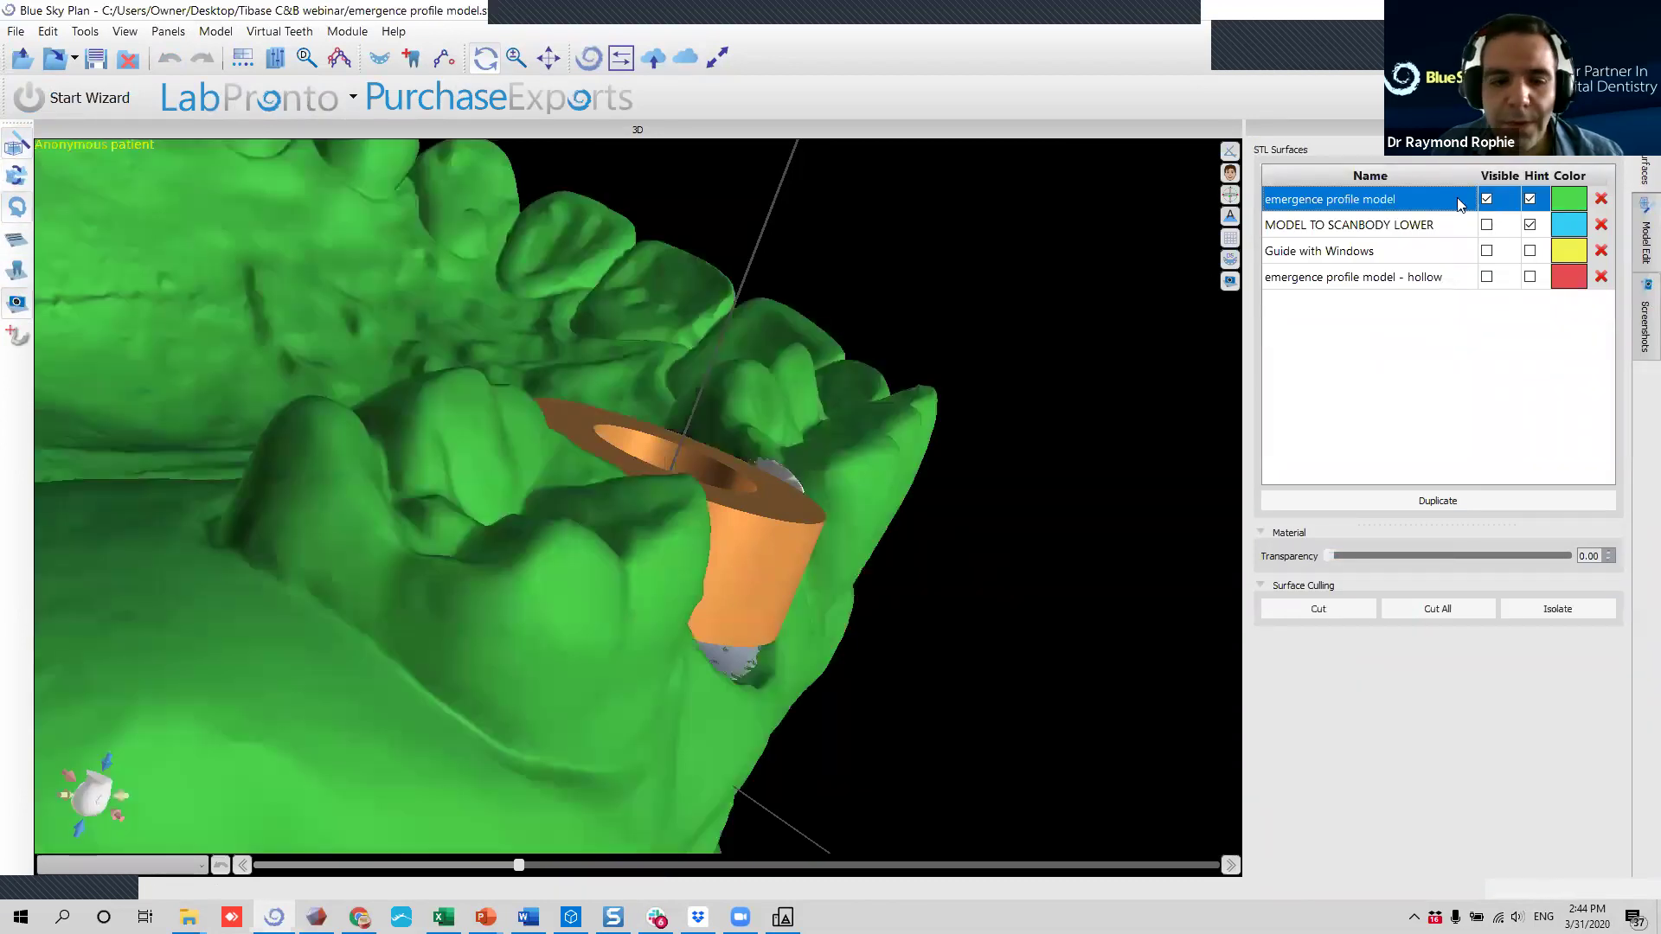
scroll(1073, 402, down, 1)
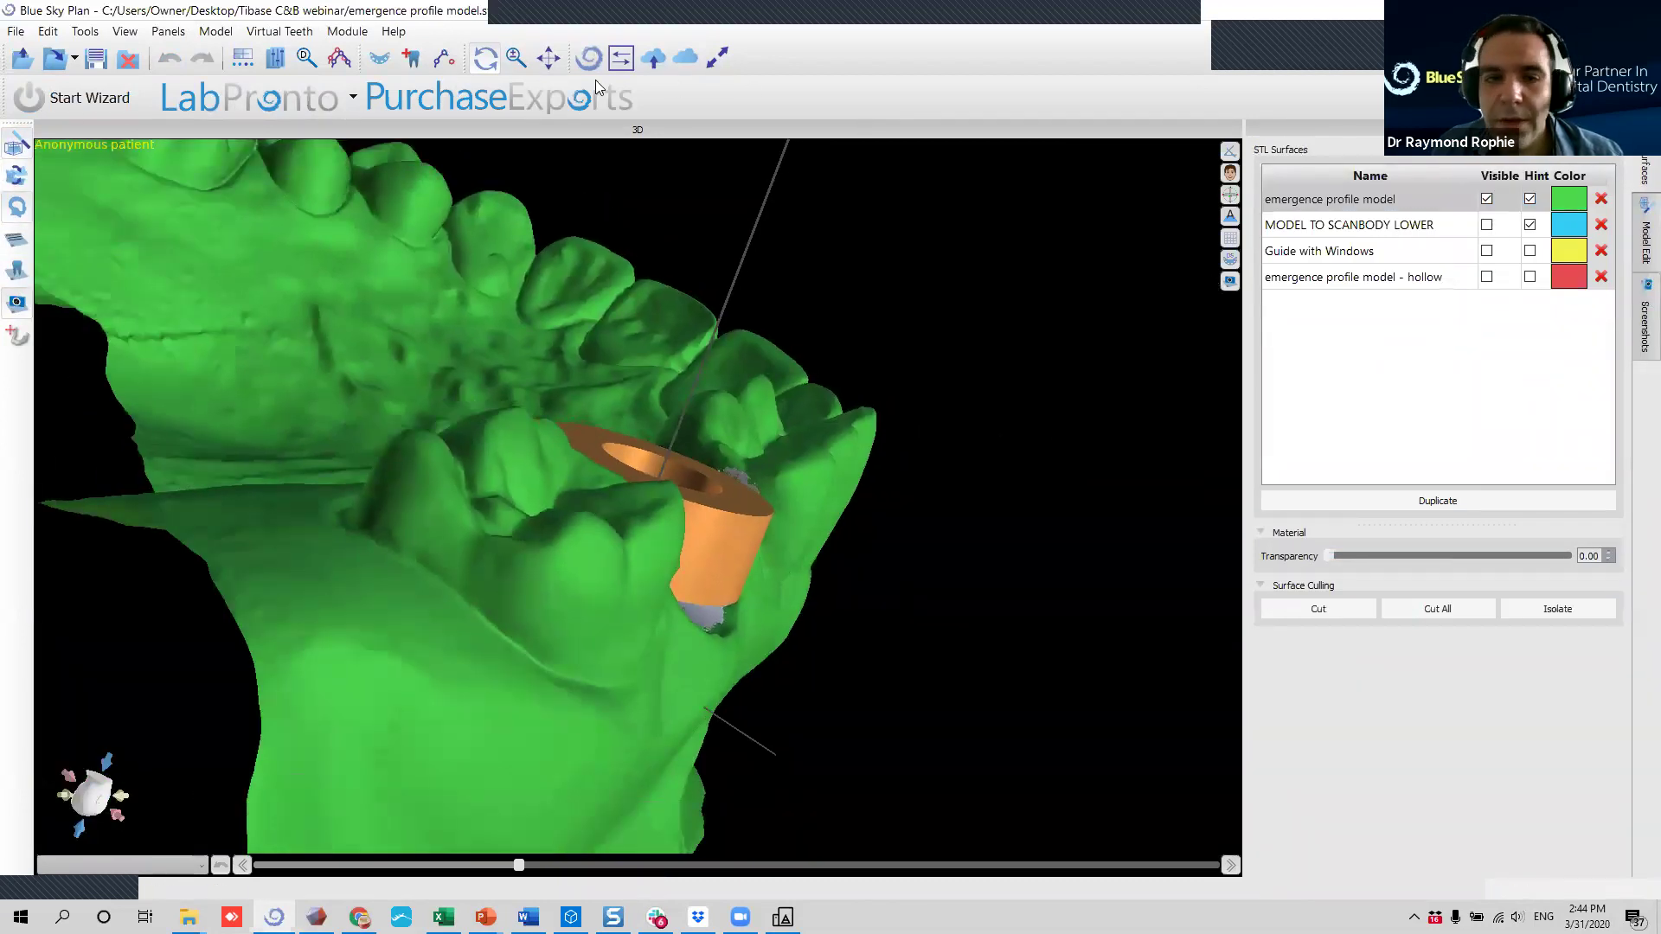
Hide the implant's abutment and guide tube in the 3D view.
right_click(718, 543)
mouse_move(778, 810)
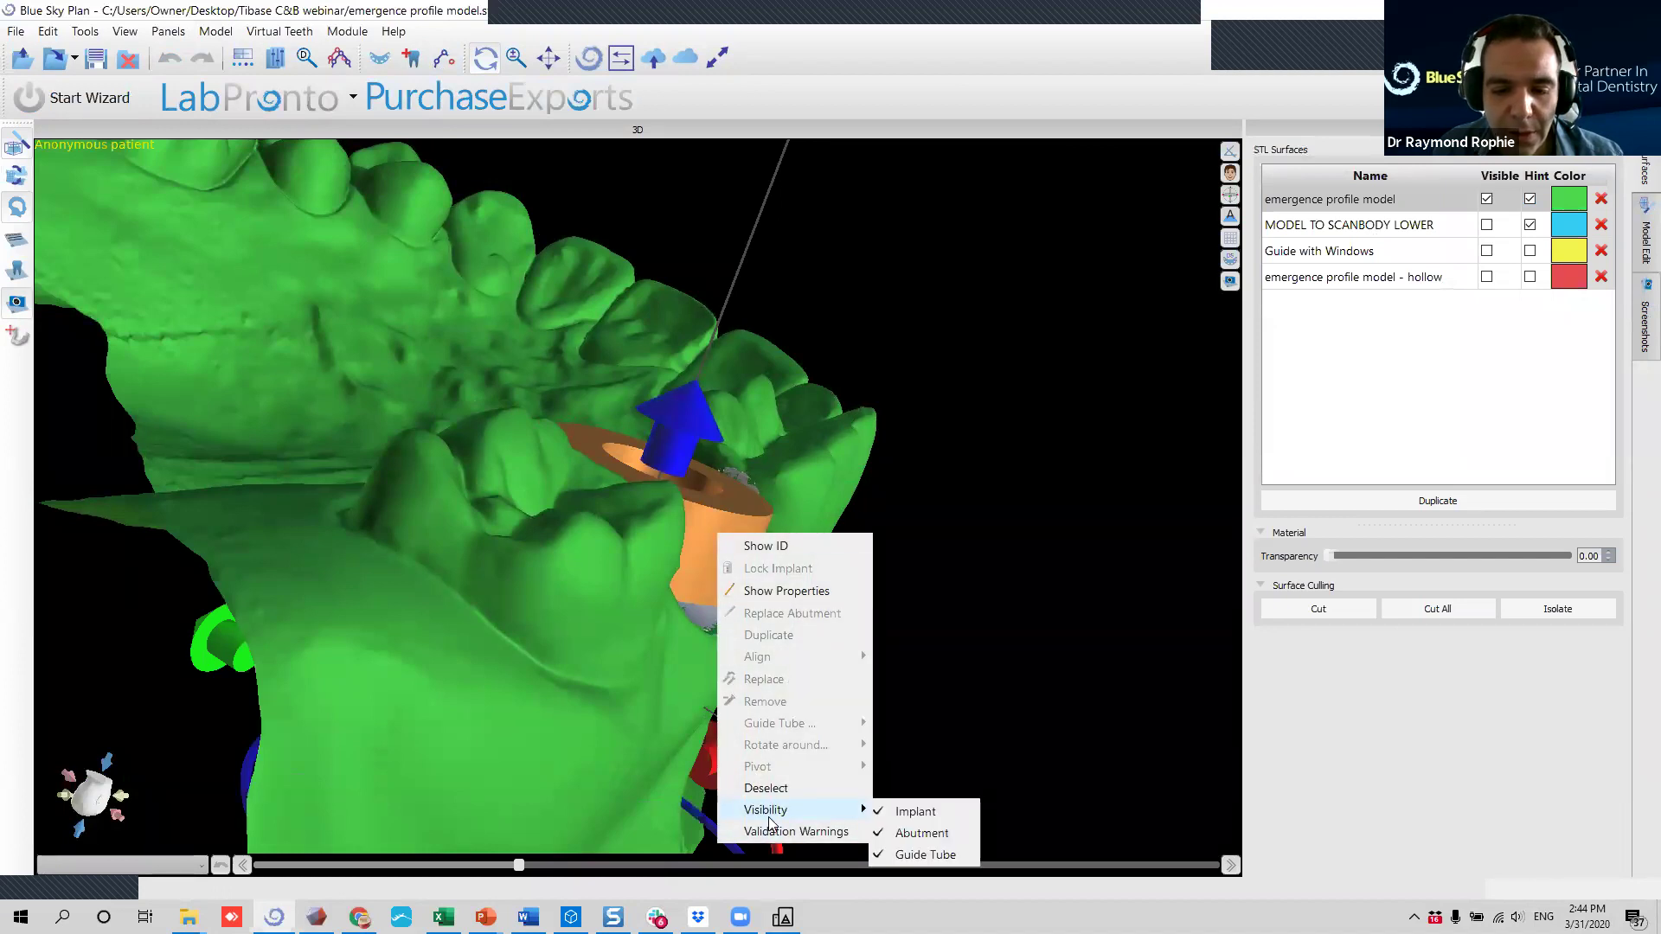
click(937, 833)
right_click(702, 593)
mouse_move(828, 869)
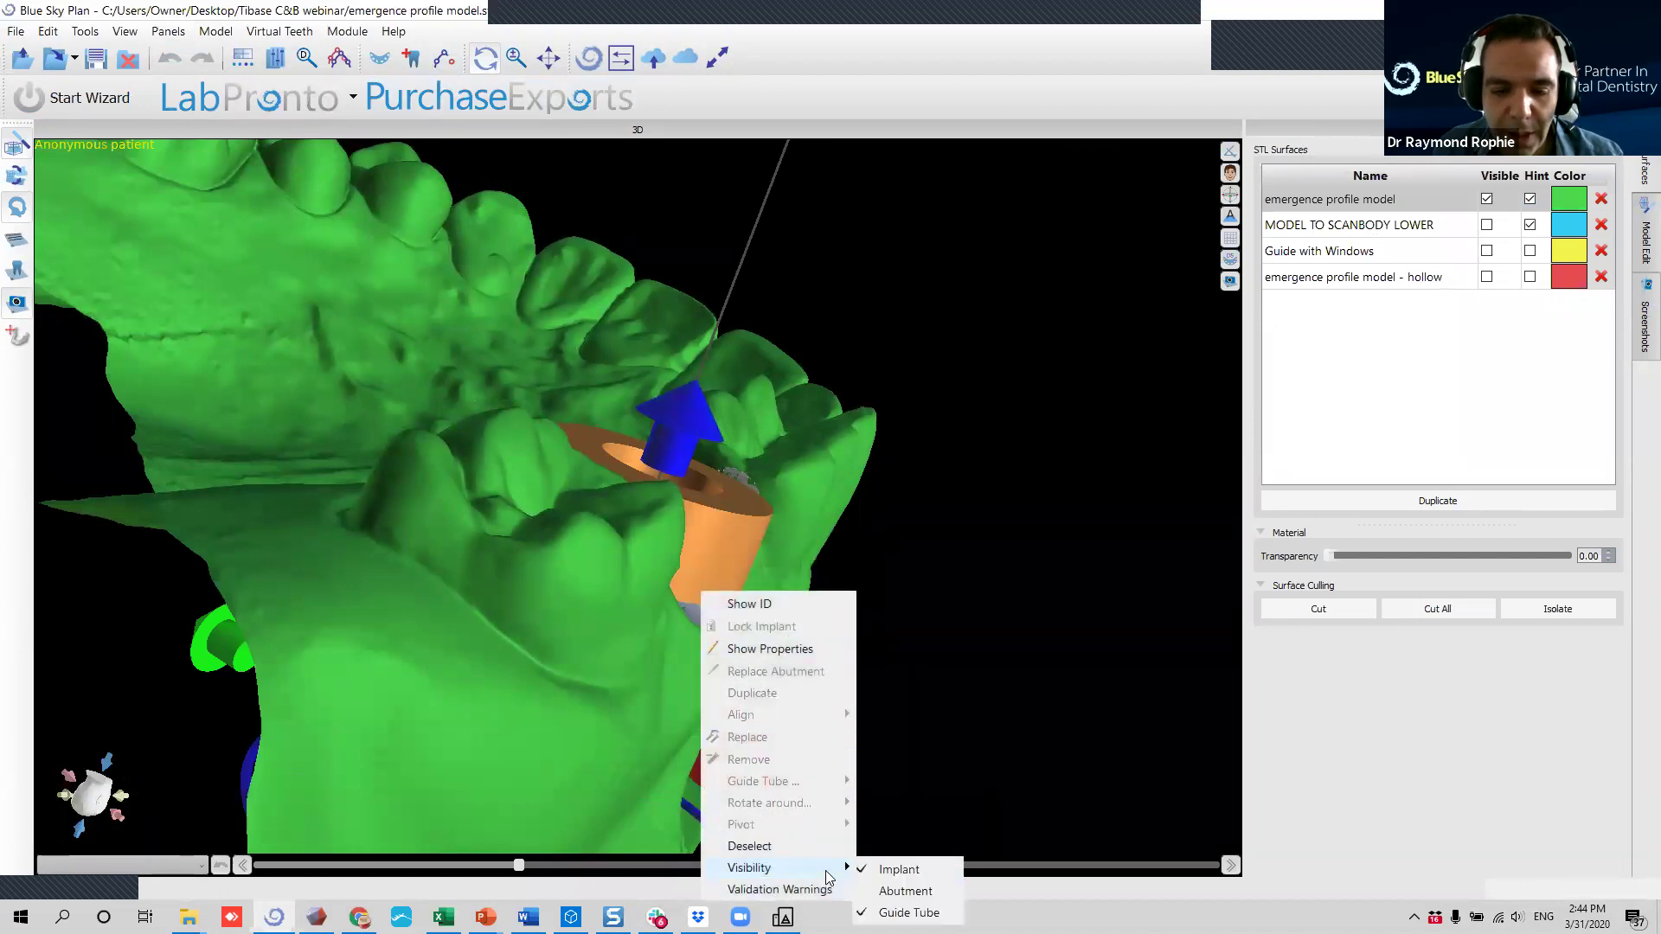
click(909, 912)
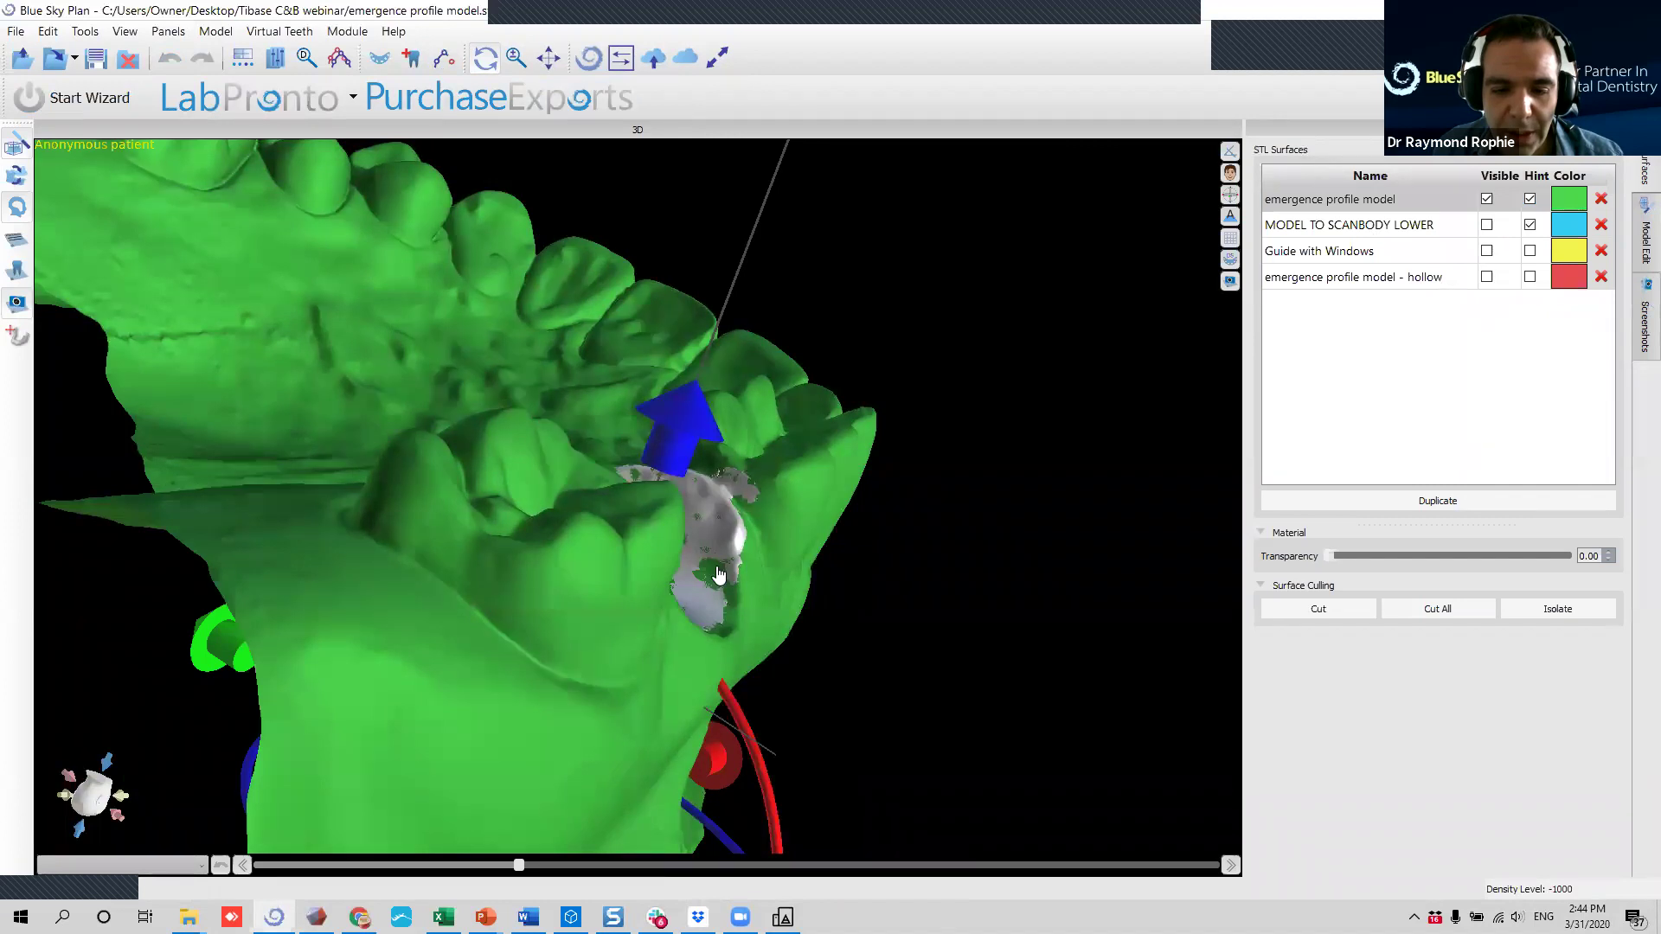
right_click(710, 464)
mouse_move(749, 743)
click(922, 741)
drag(1013, 550, 800, 543)
click(869, 266)
drag(869, 265, 713, 366)
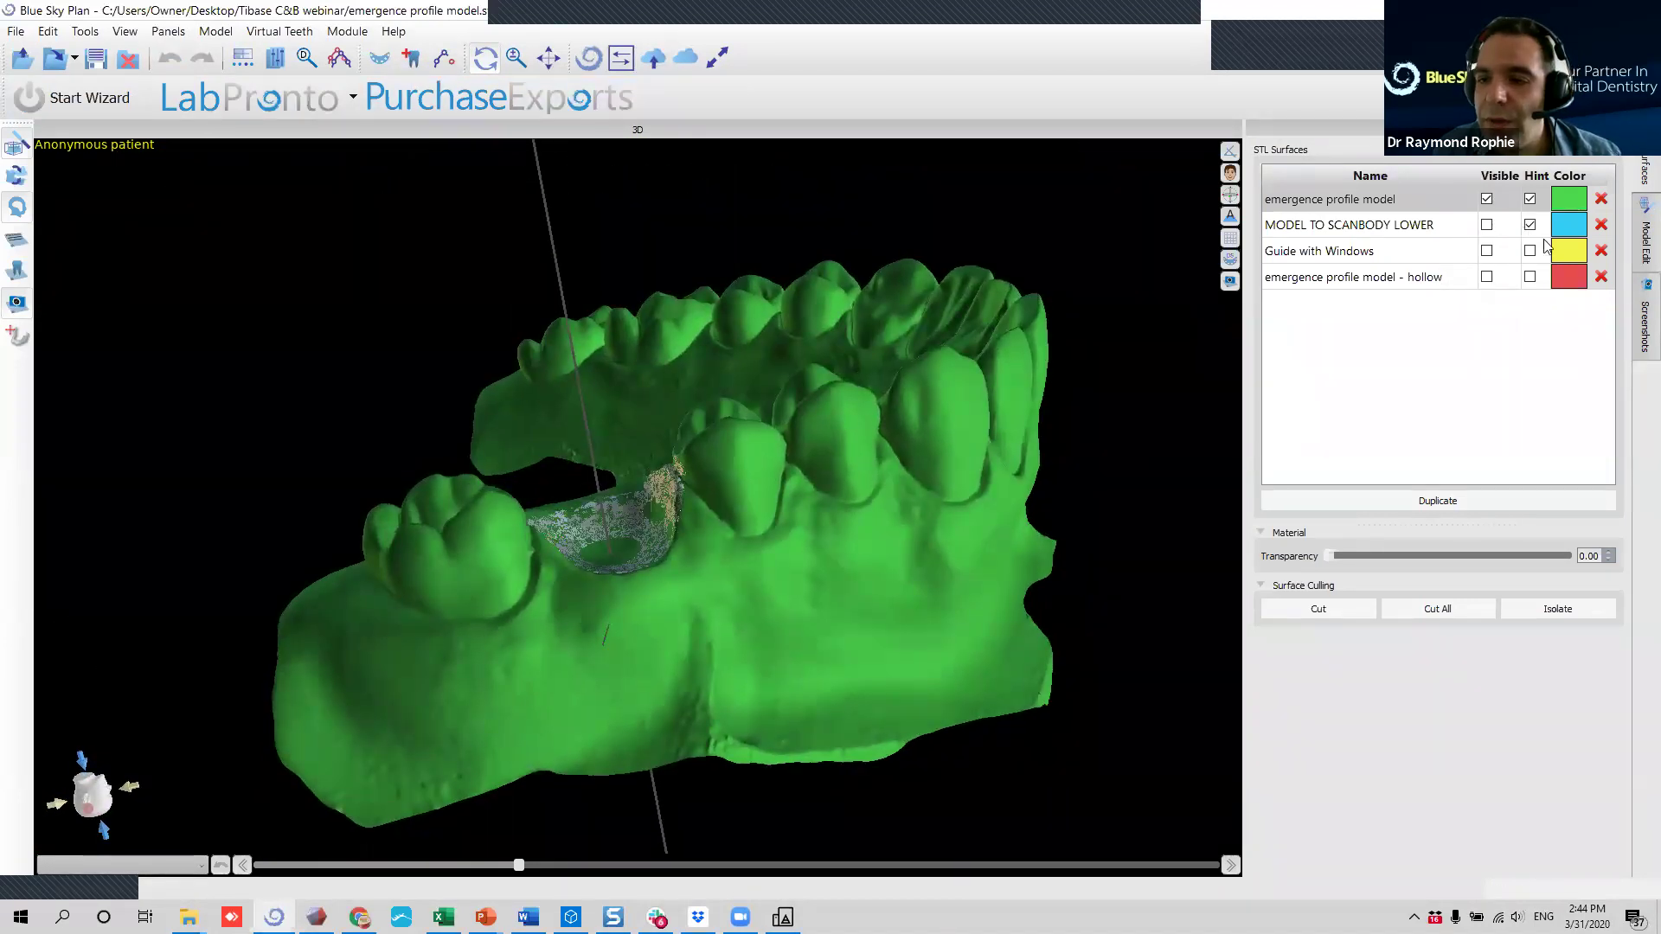
Try to hide the D - Maxillary Custom Crown_Insersection_1 tooth lying in the socket of the model.
click(16, 270)
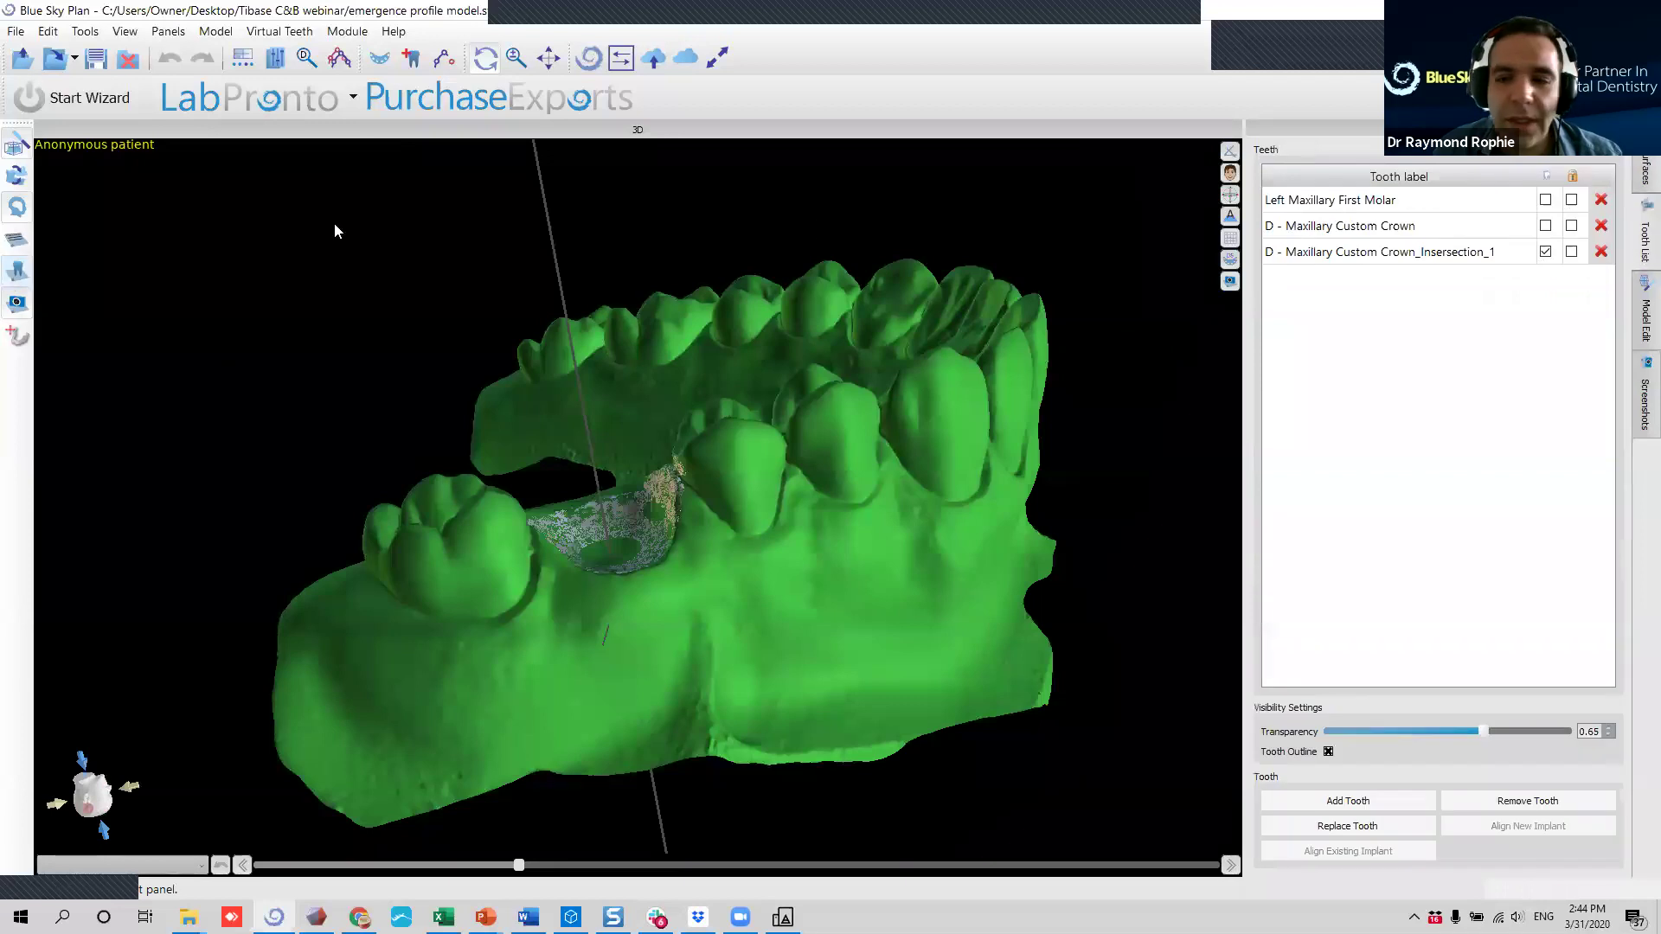
click(1547, 253)
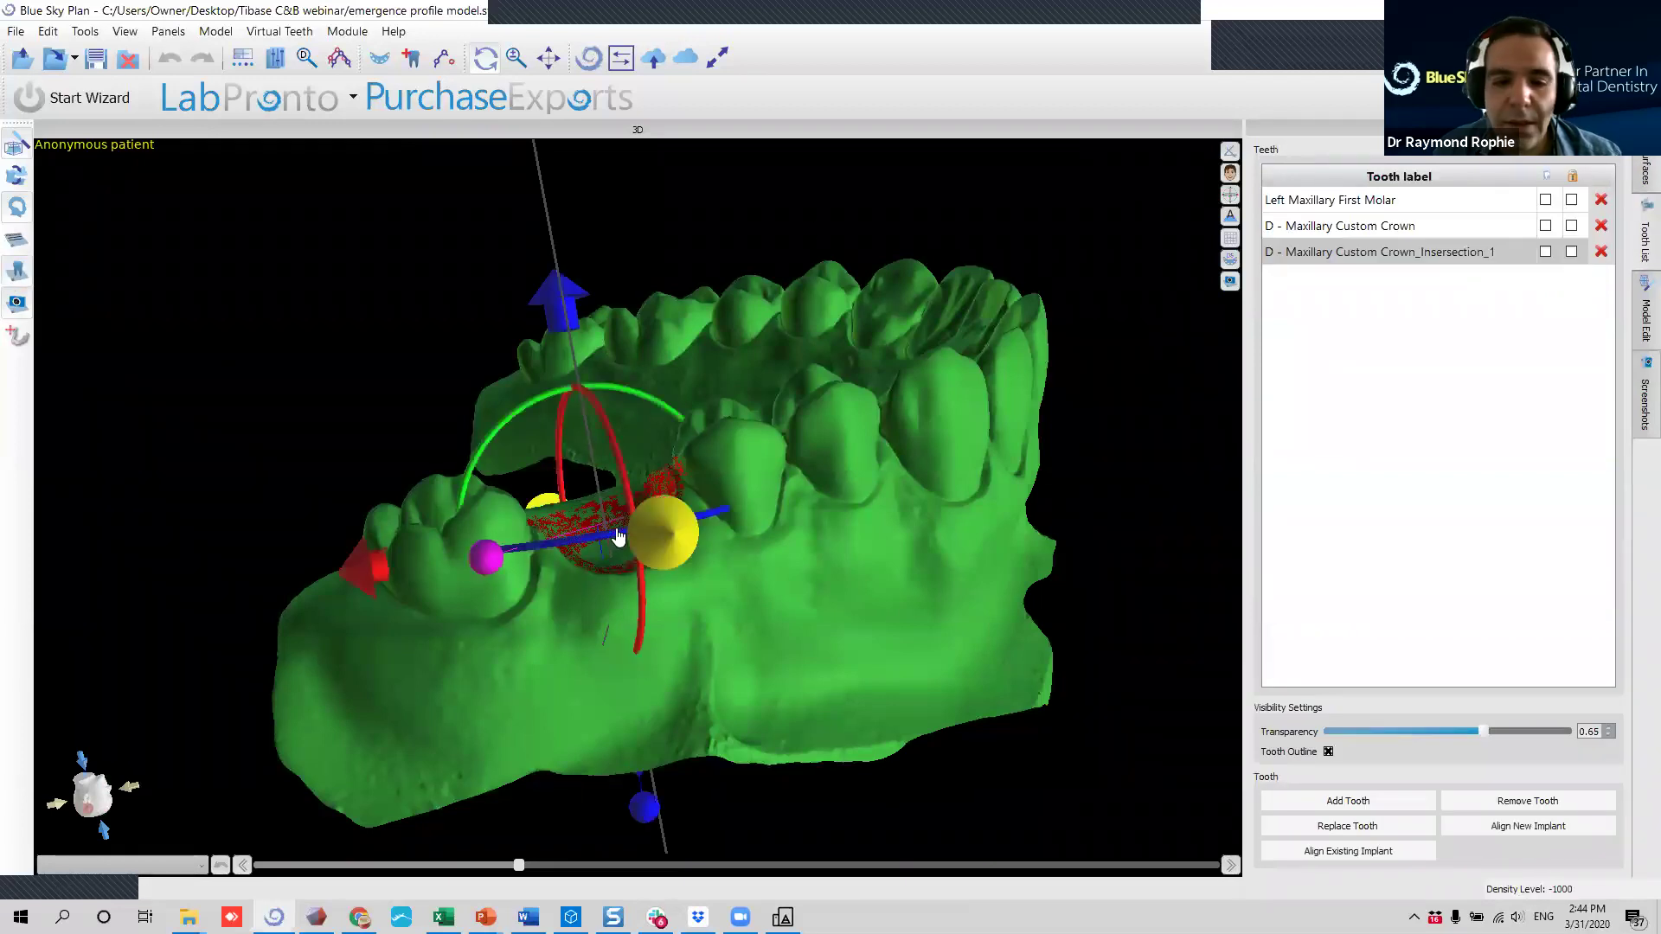
key(ctrl+z)
drag(922, 329, 845, 517)
scroll(845, 517, up, 2)
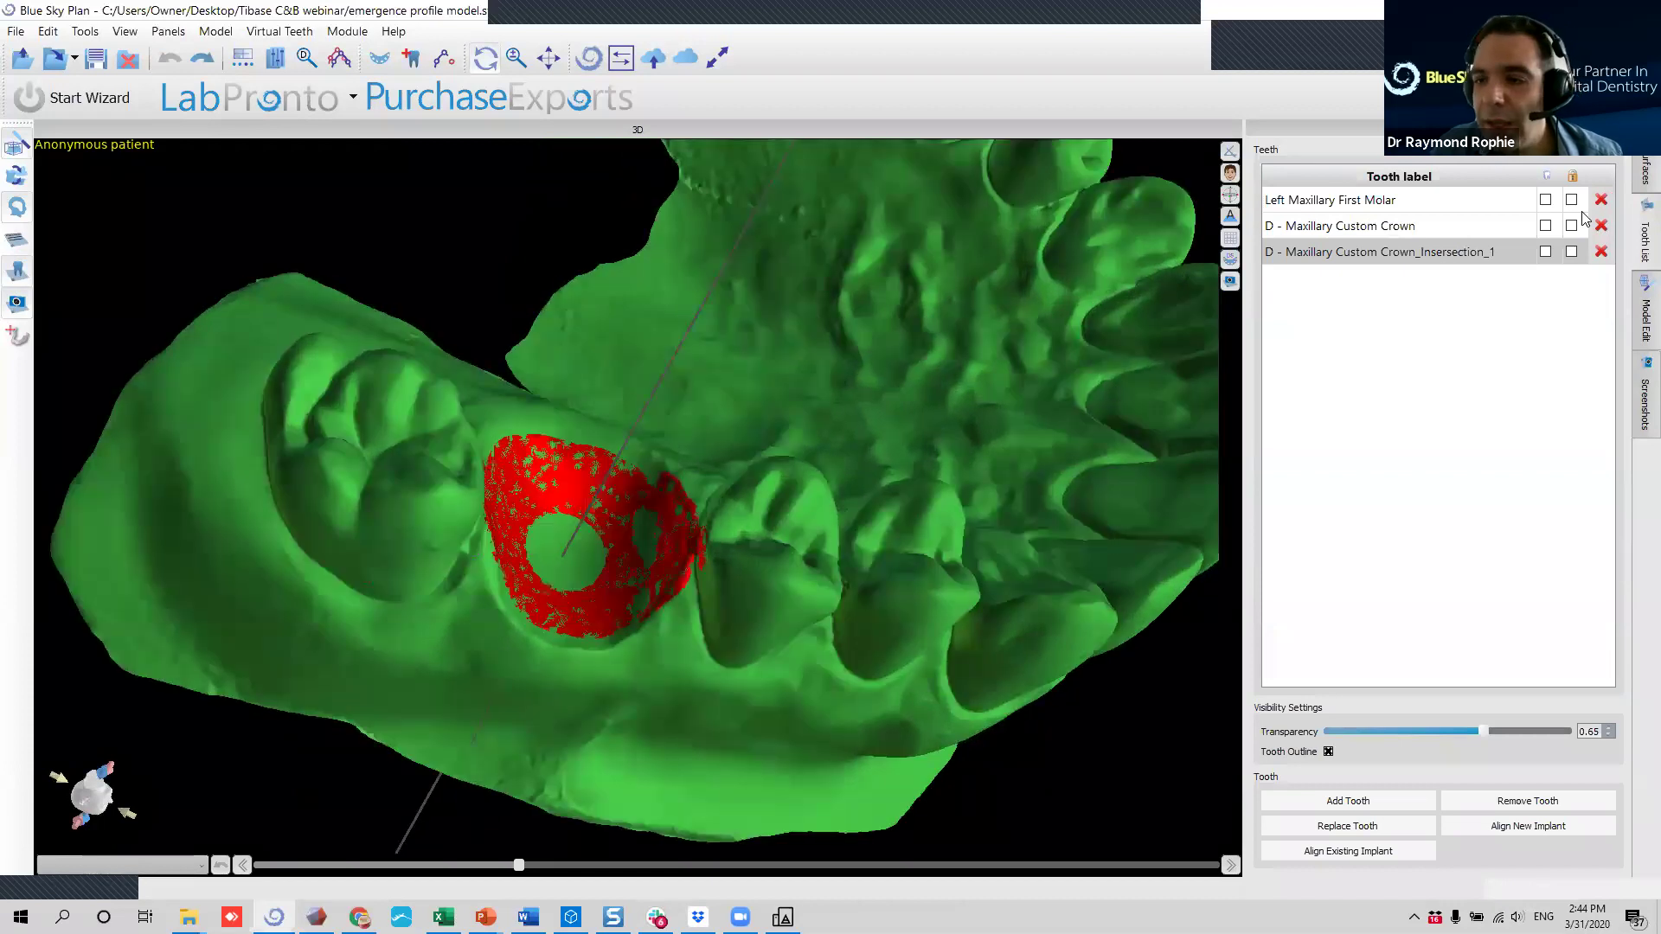
Mark the socket area around the implant site on the emergence profile model with the 55 px Selection Brush.
click(14, 149)
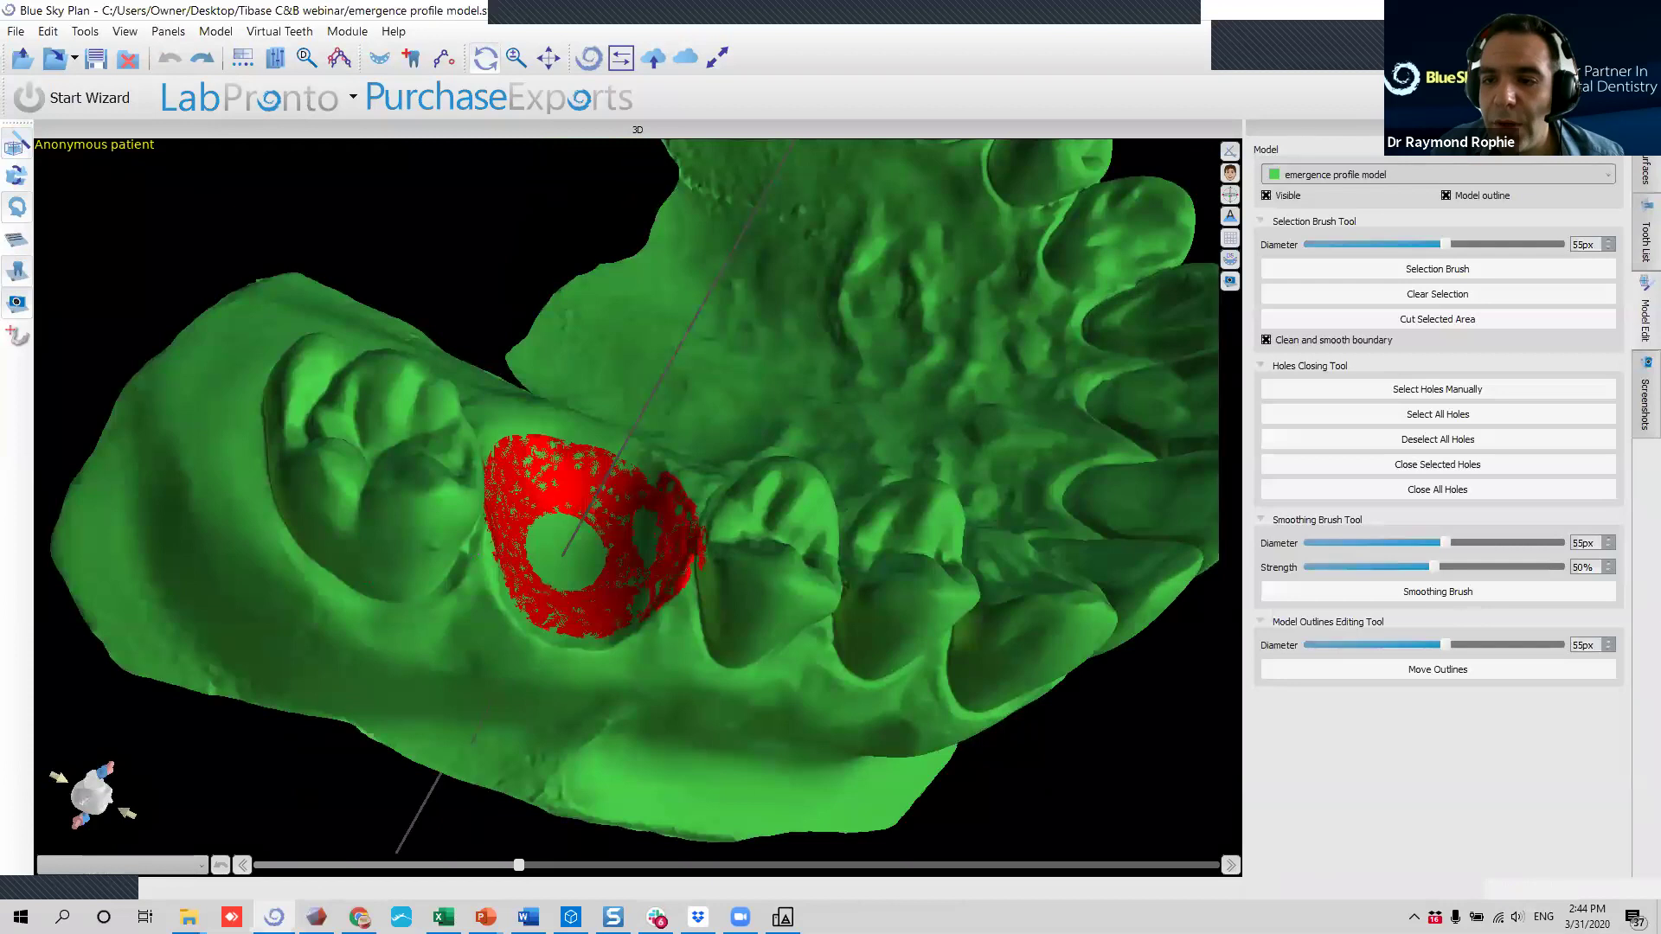
scroll(834, 538, up, 3)
mouse_move(835, 538)
mouse_down()
mouse_move(775, 481)
mouse_move(685, 474)
mouse_move(692, 498)
mouse_up()
click(1480, 273)
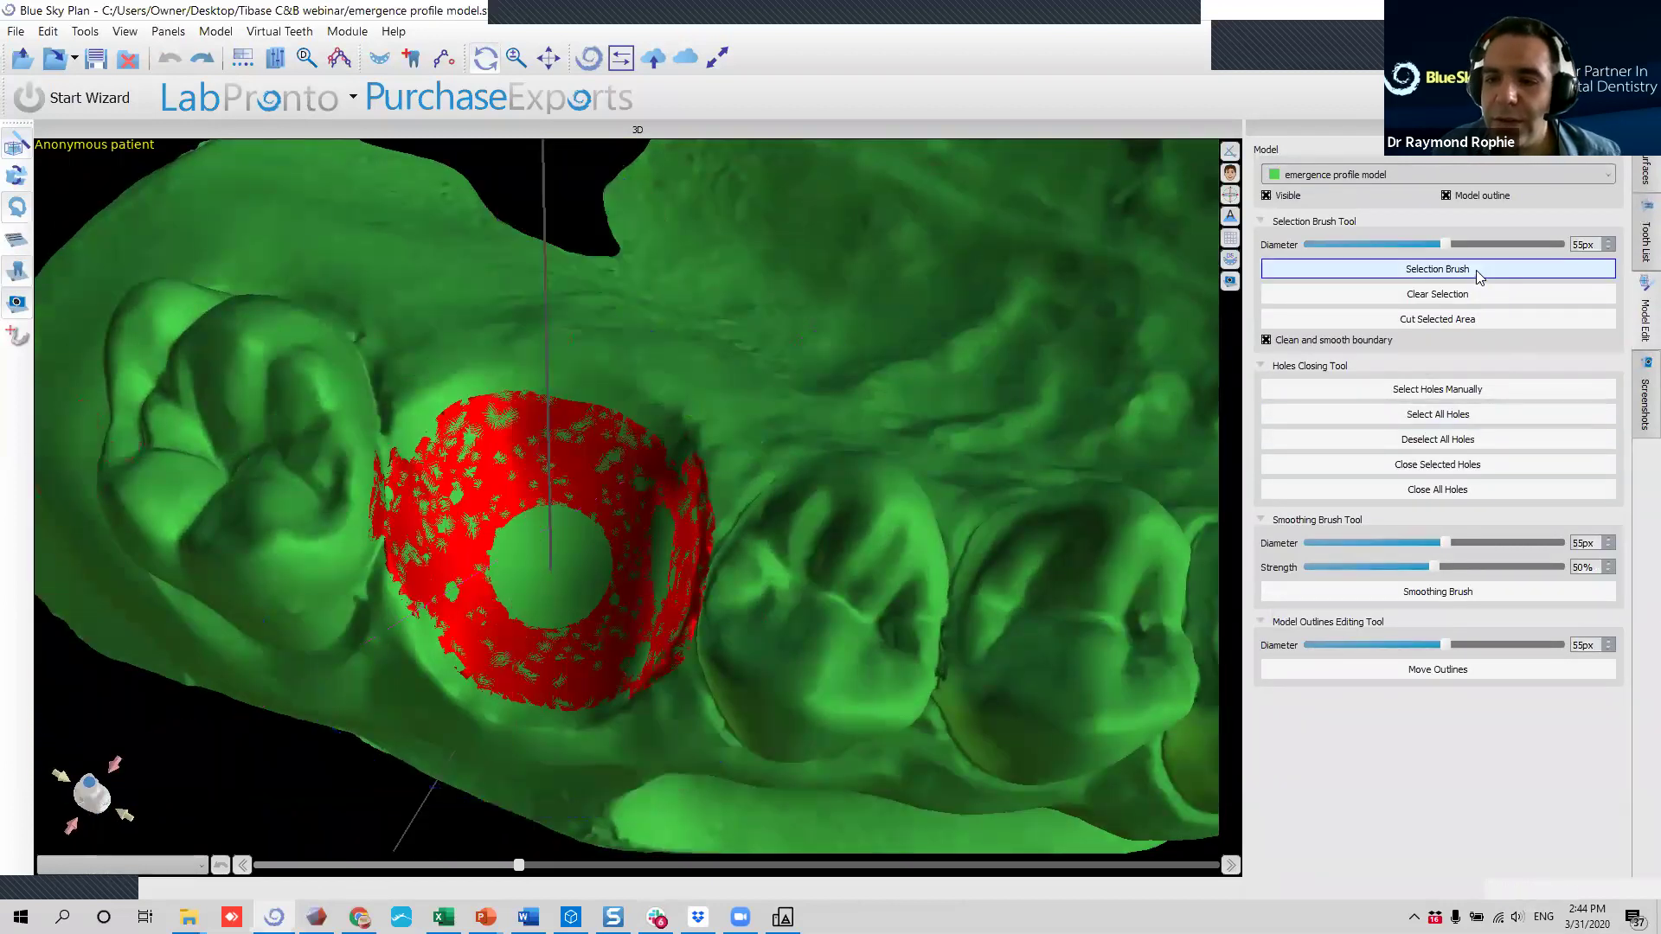
right_drag(929, 666, 734, 614)
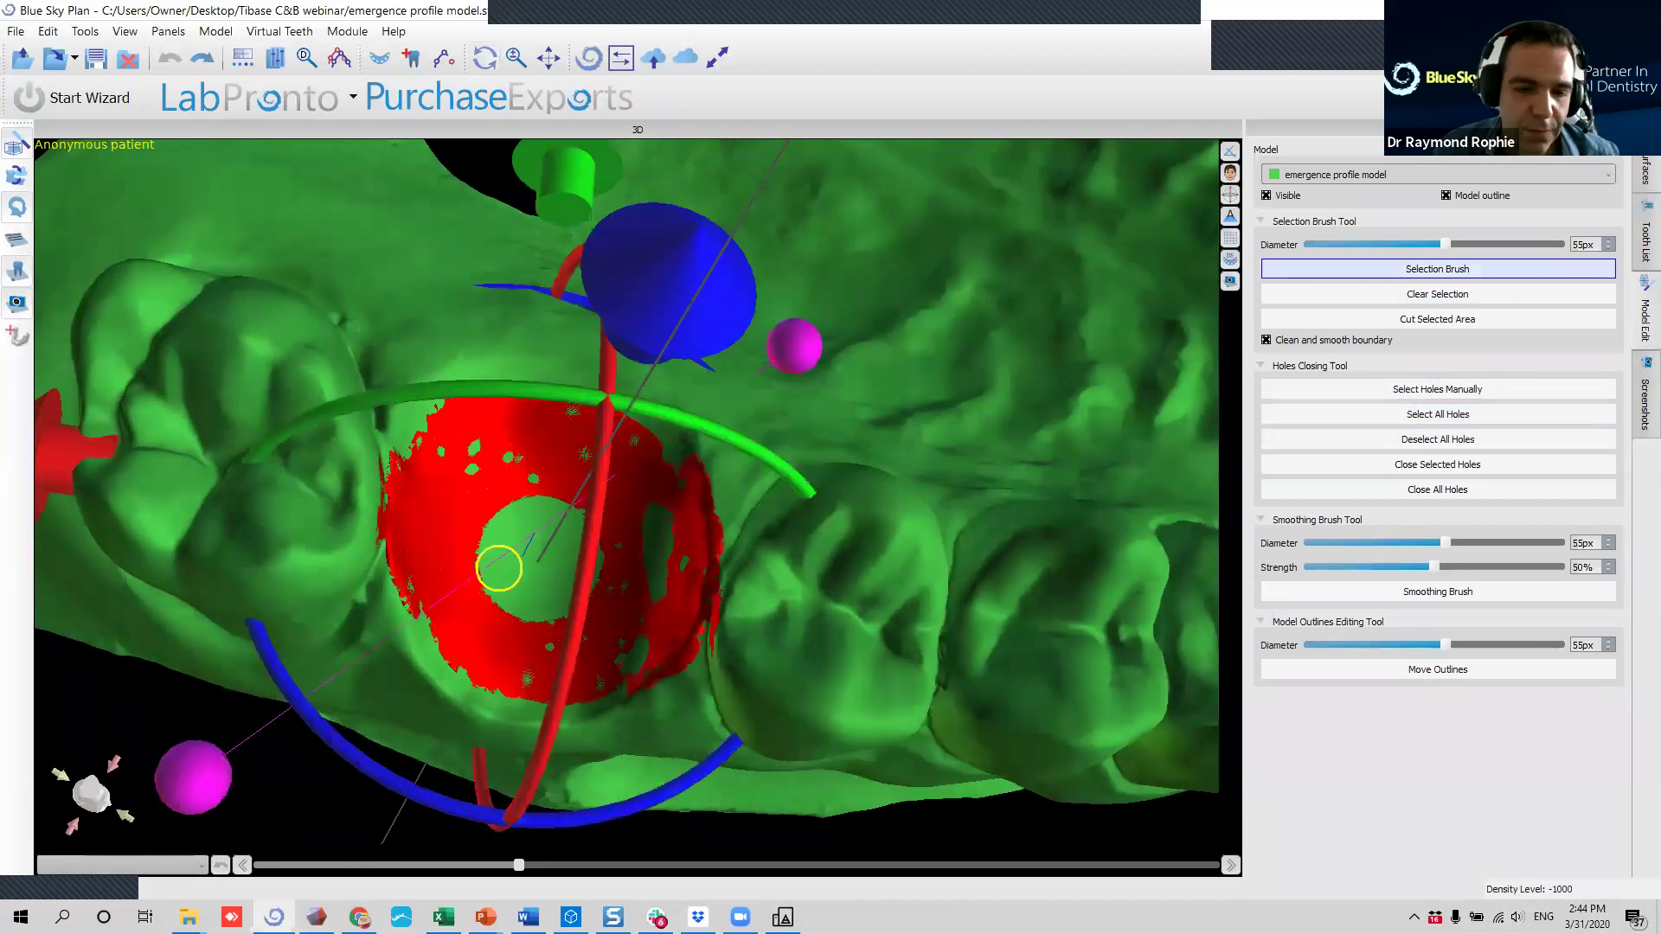
right_drag(453, 503, 445, 553)
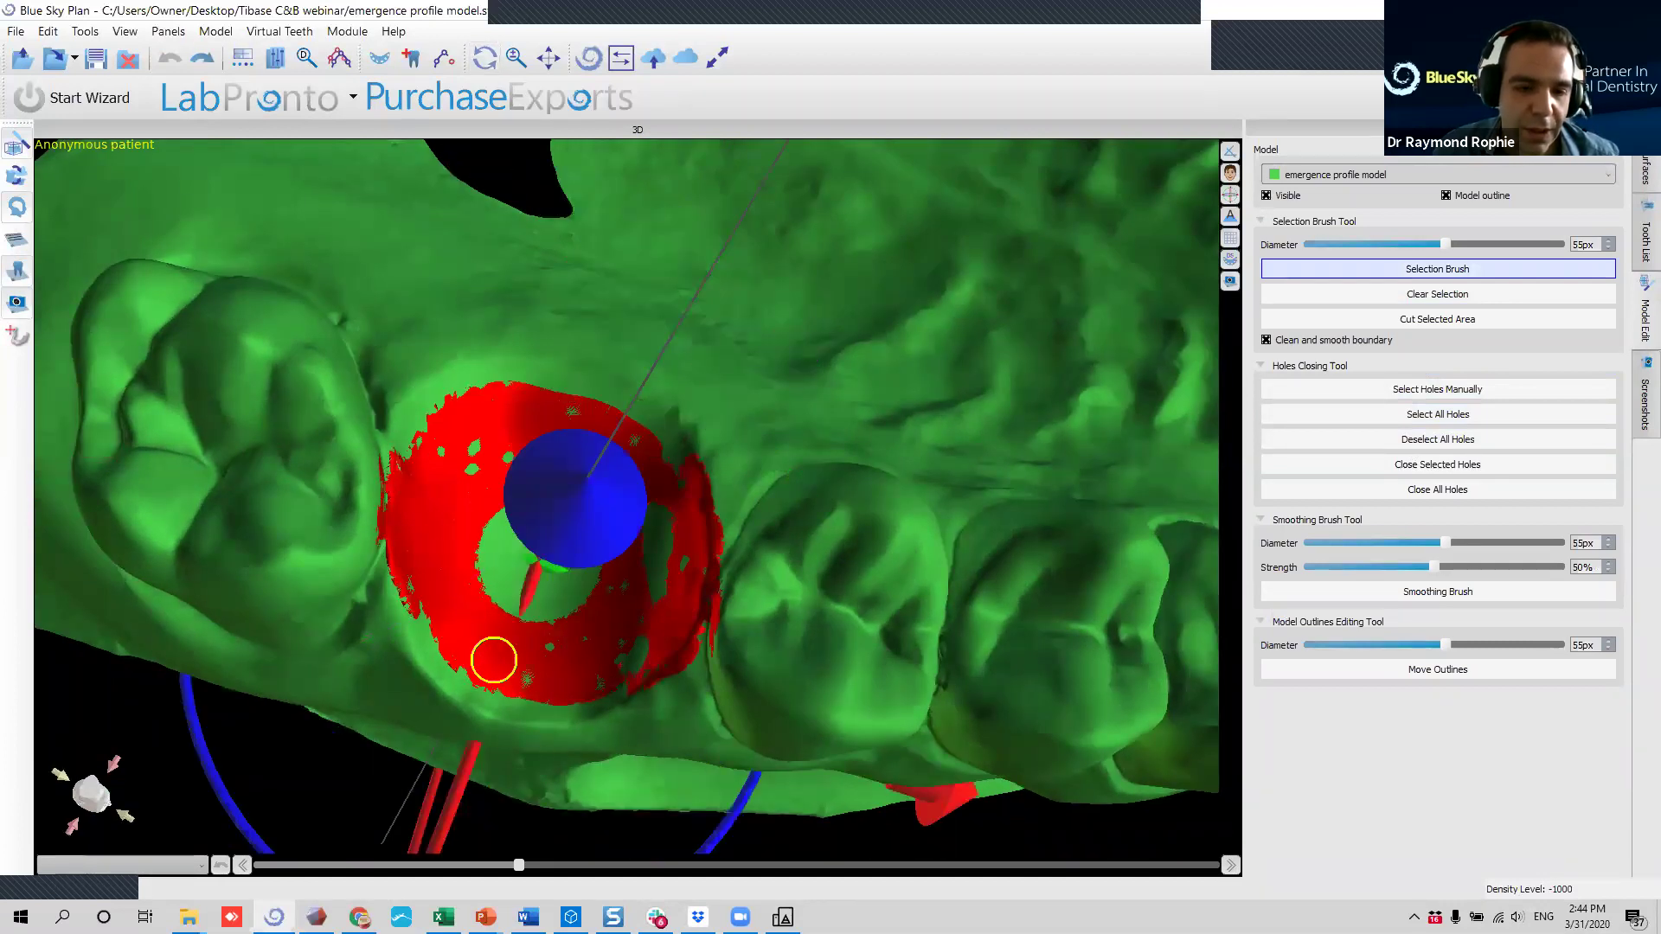
mouse_move(647, 617)
mouse_down()
mouse_move(667, 571)
mouse_move(636, 440)
mouse_move(538, 409)
mouse_move(465, 467)
mouse_up()
right_drag(467, 532, 466, 515)
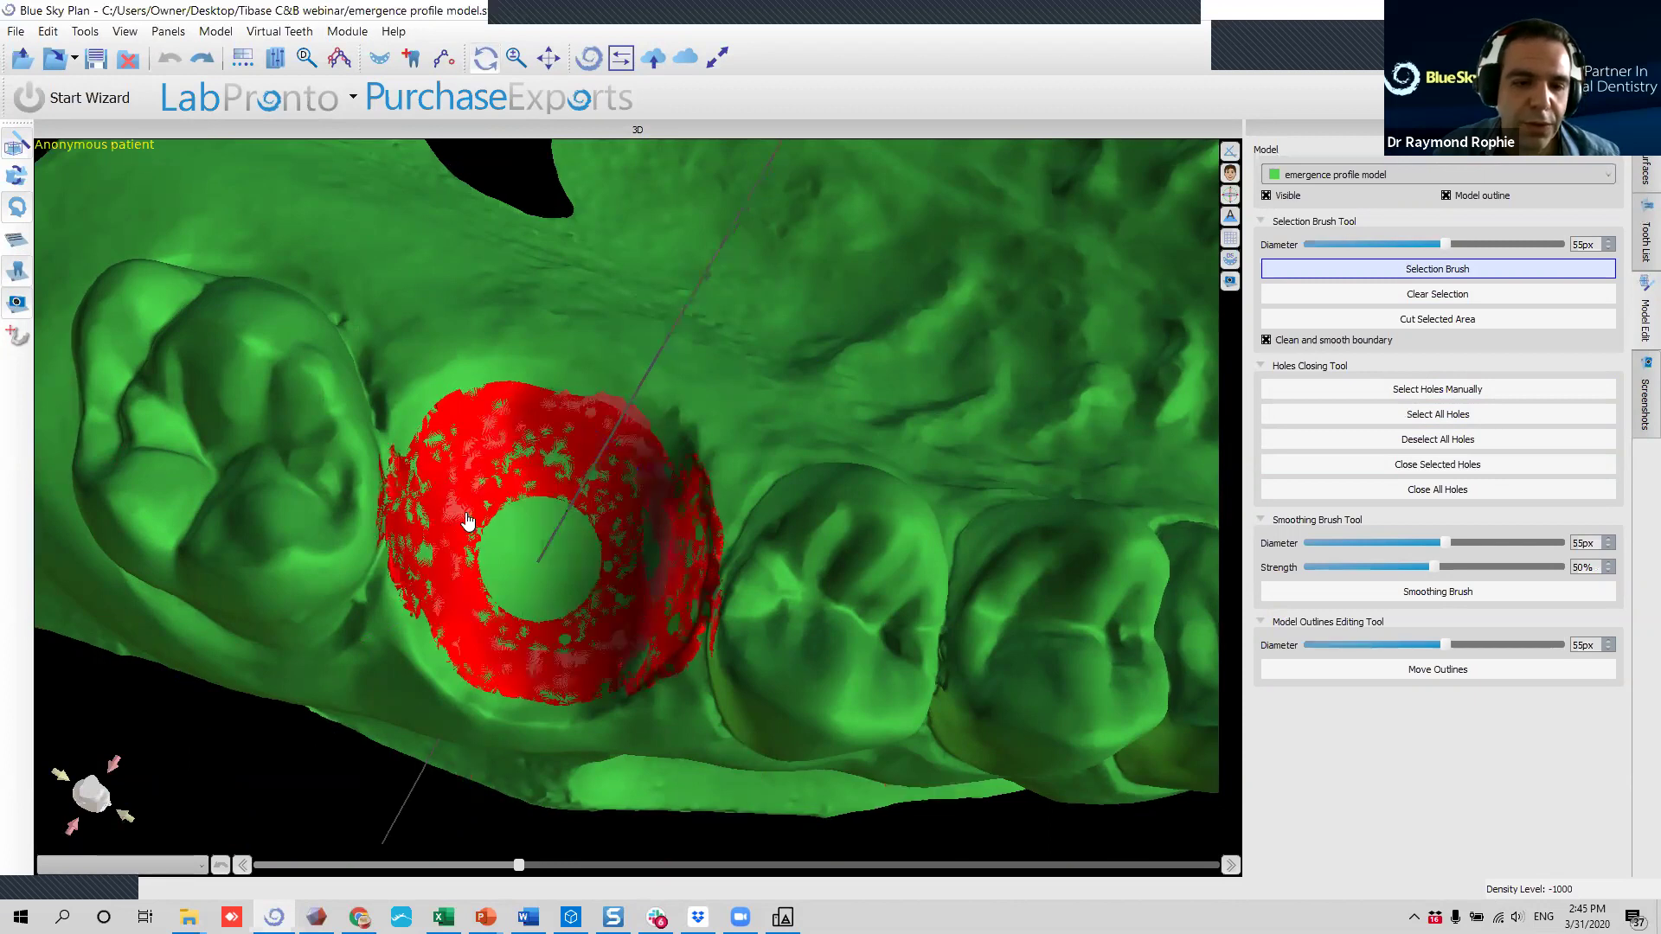
Remove the crown intersection surface from the socket of the emergence profile model and leave the implant deselected.
drag(153, 689, 893, 245)
right_click(766, 365)
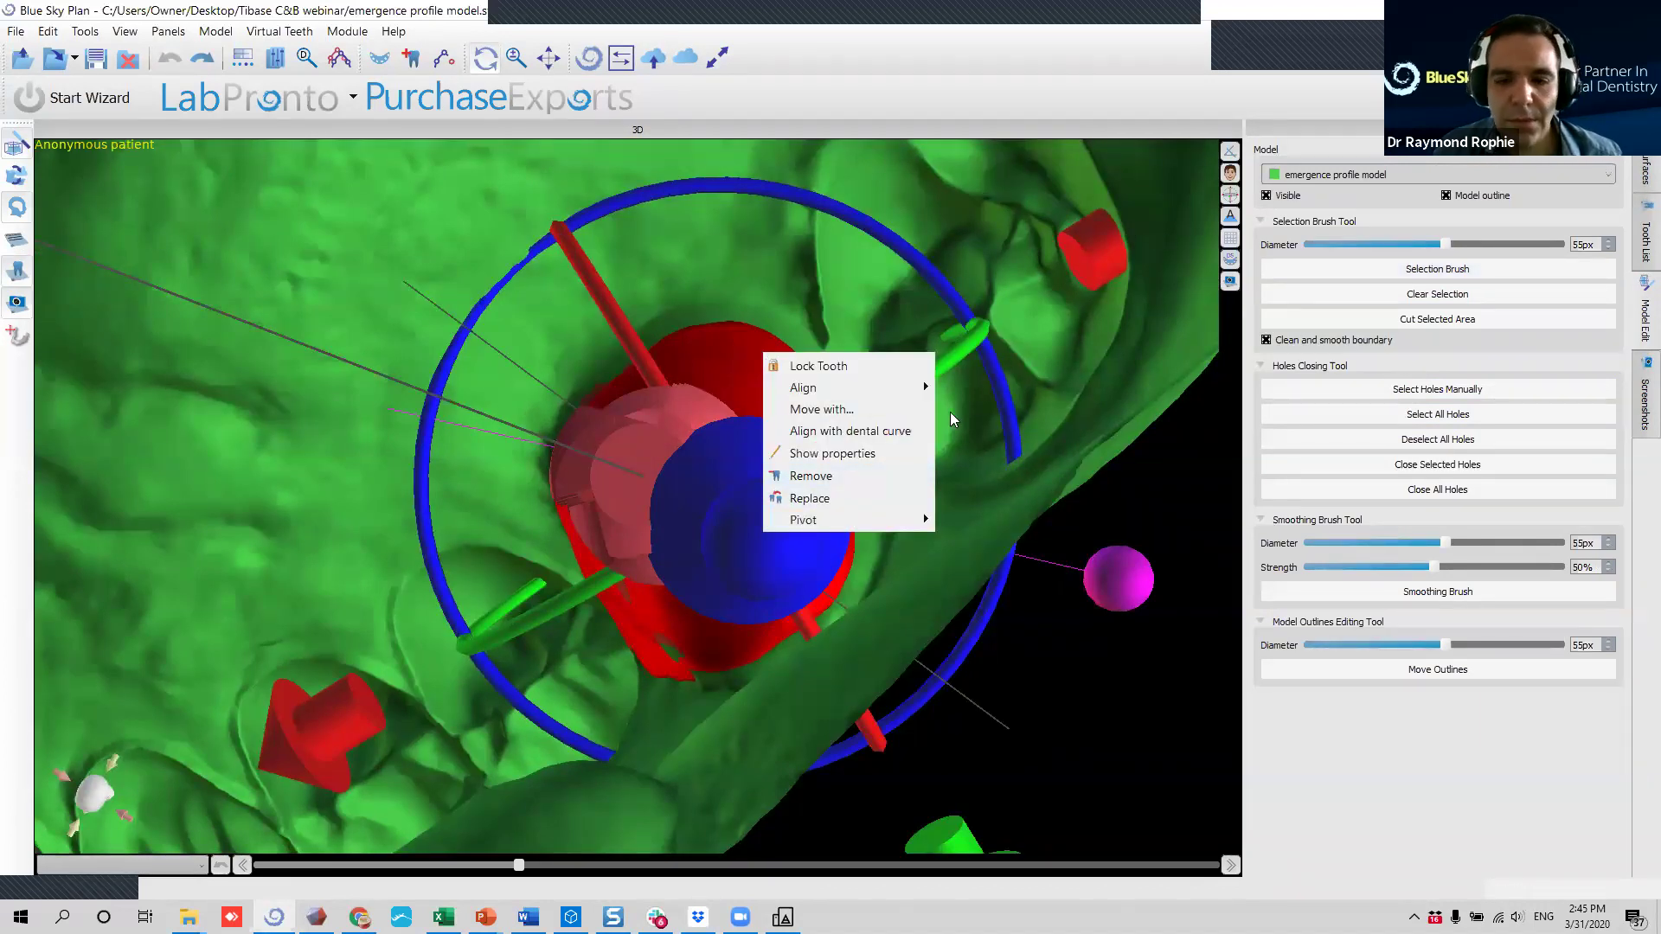
click(872, 477)
click(638, 459)
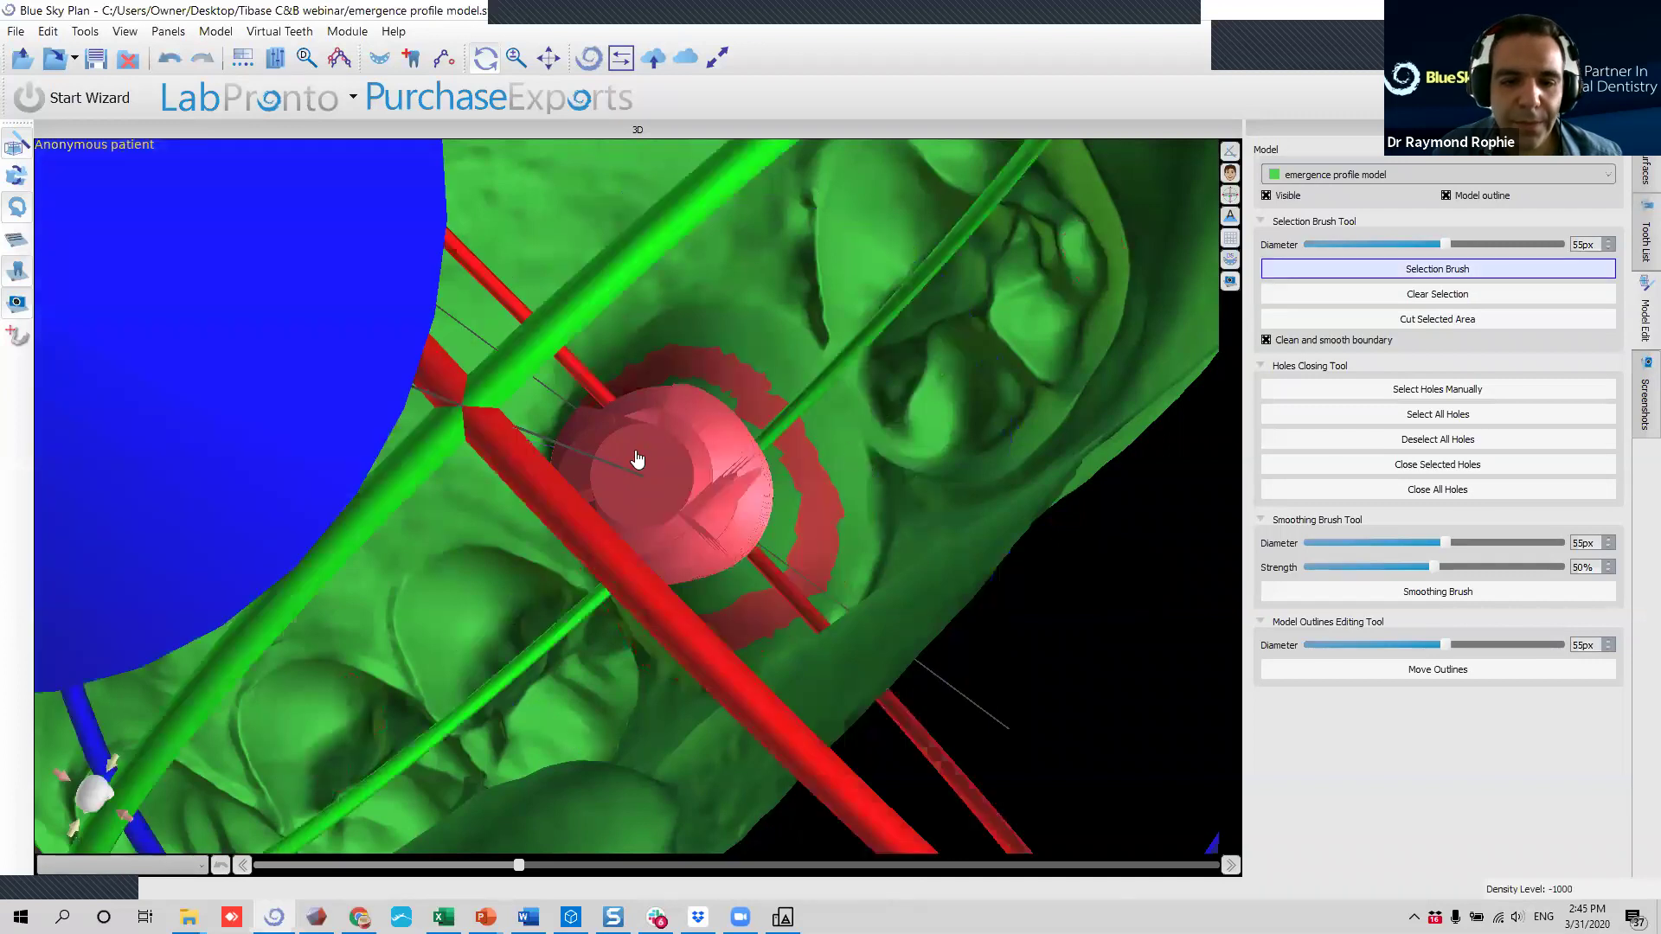
right_click(637, 452)
click(1080, 282)
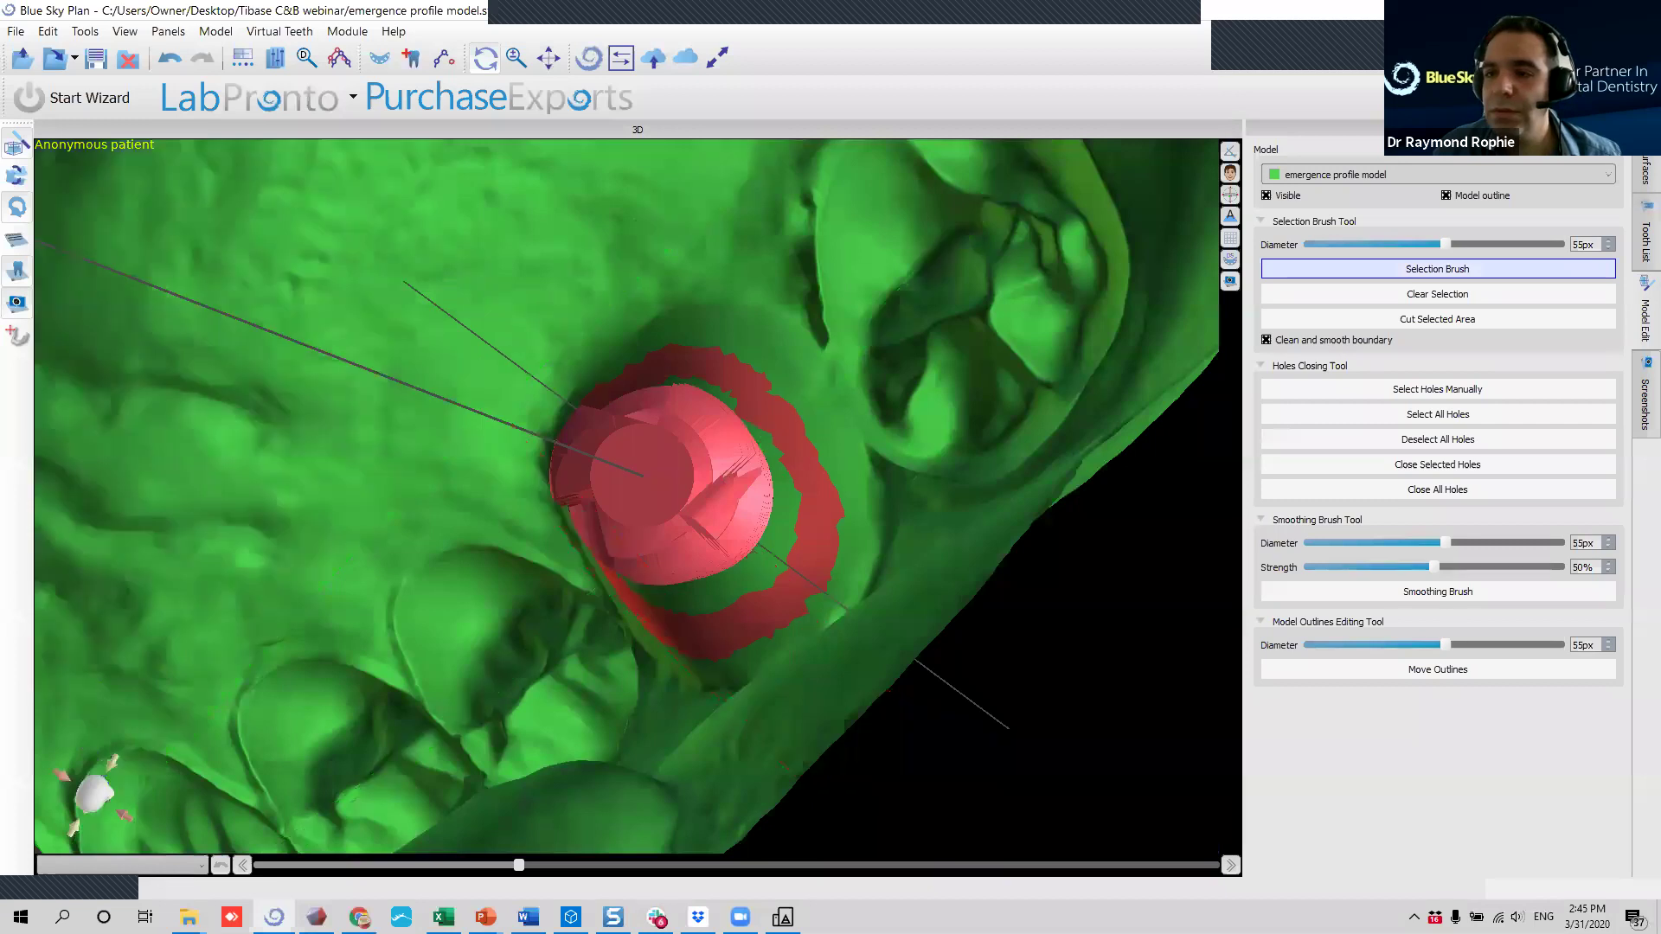
Switch to the Advanced surgical guide module.
click(1586, 59)
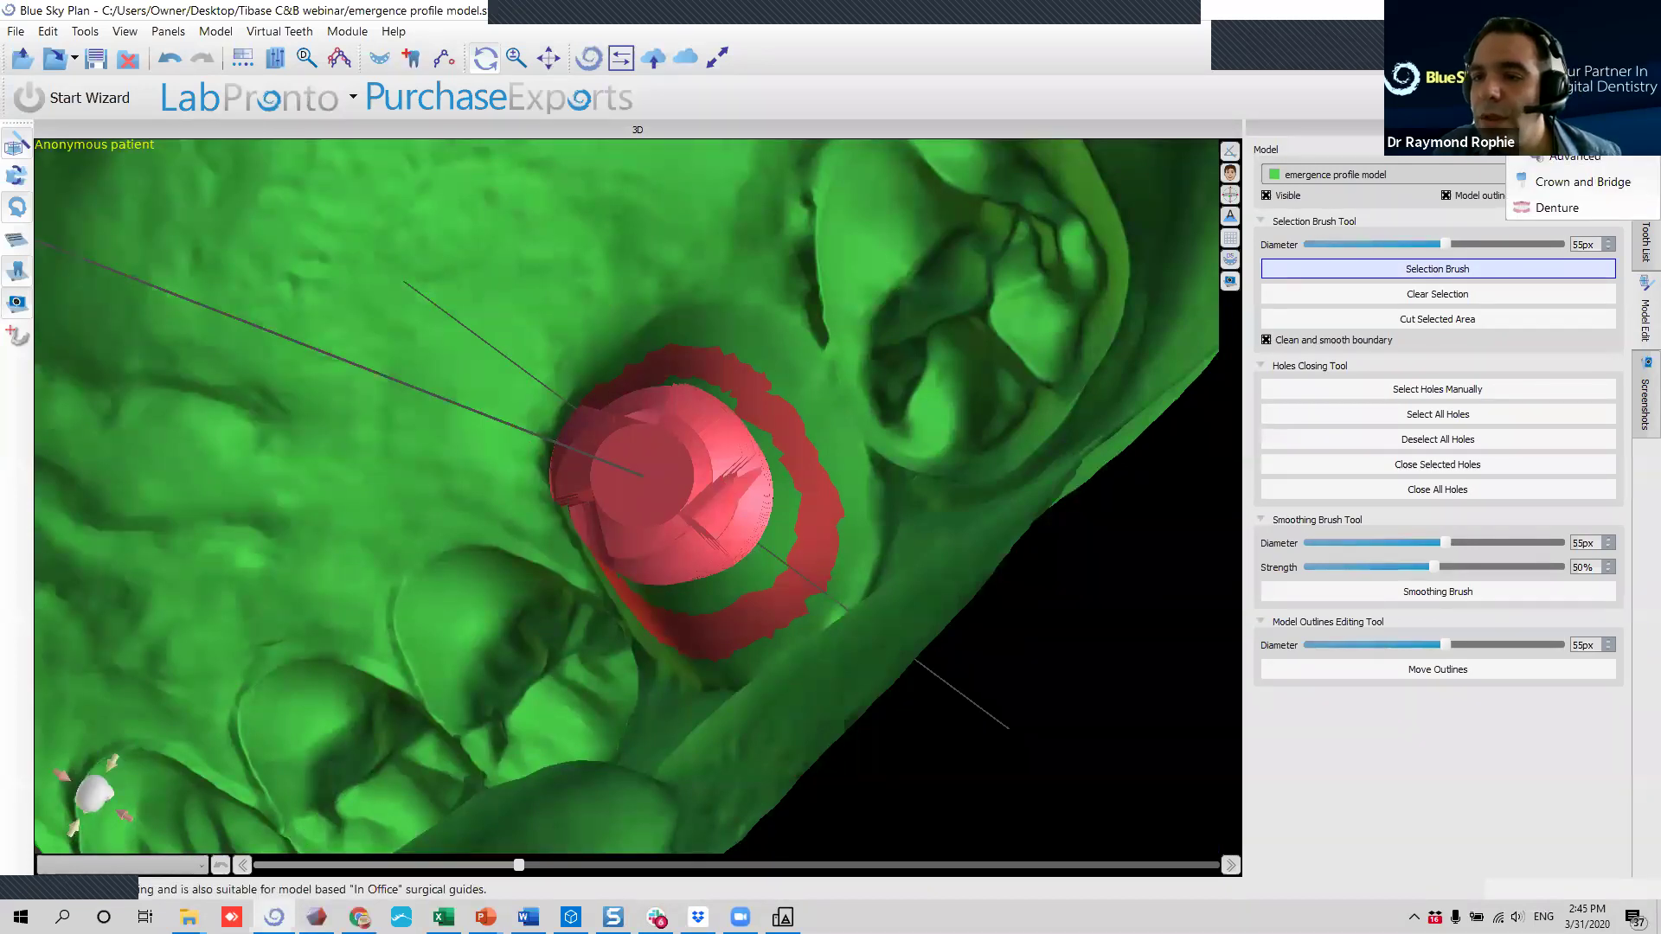
click(1575, 155)
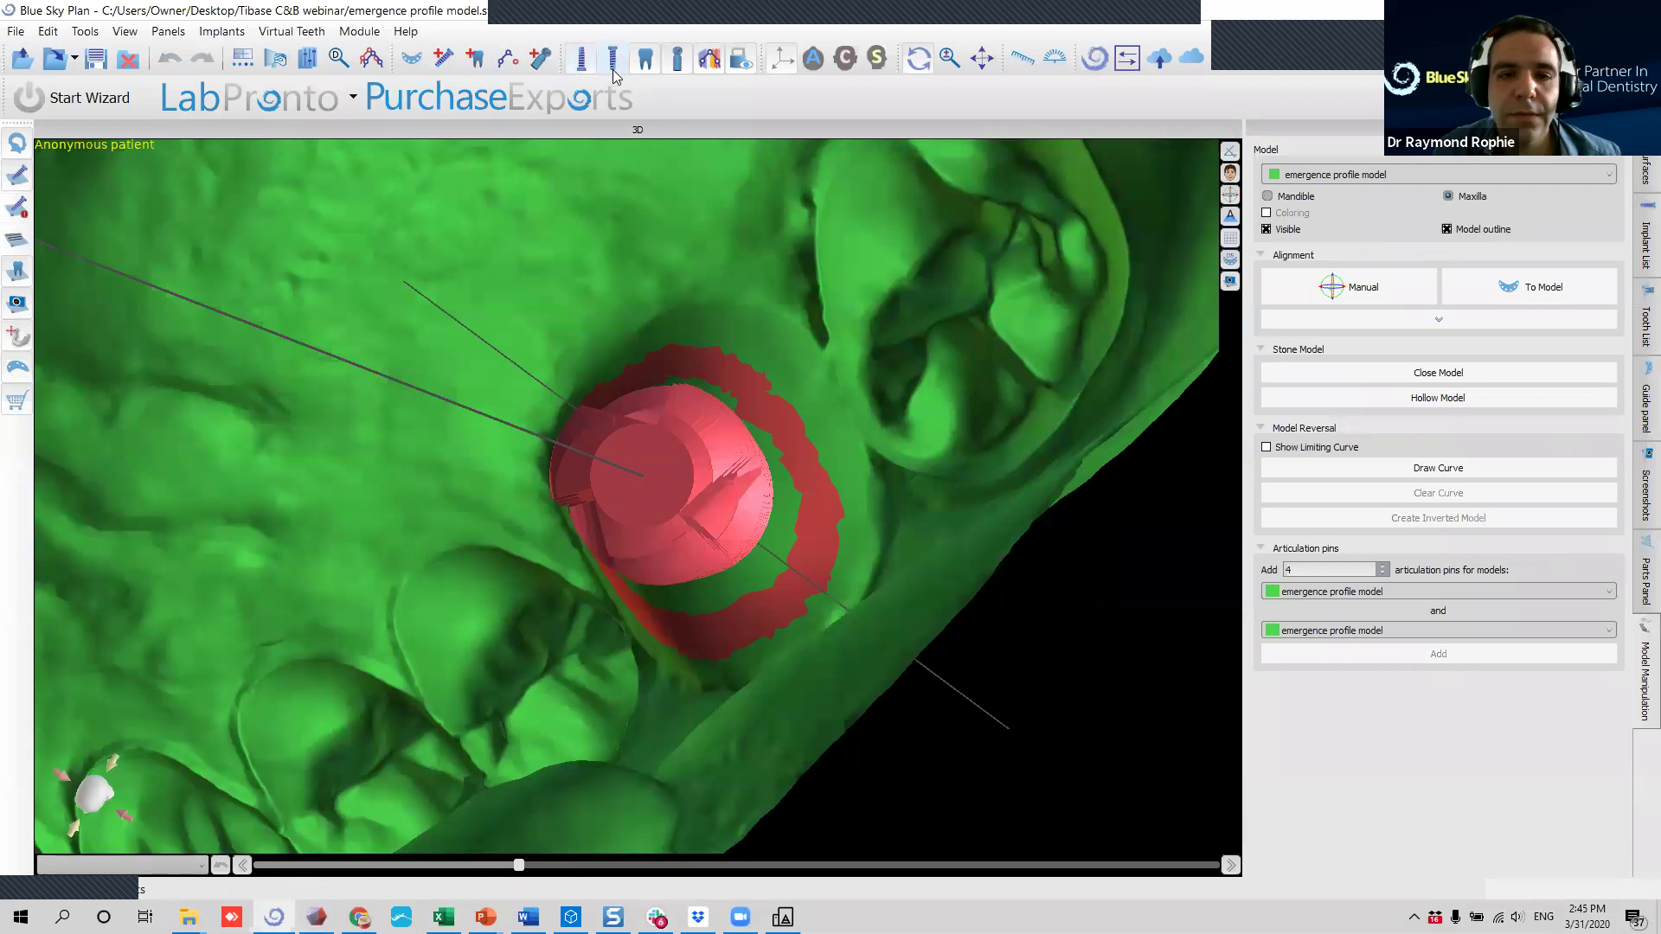
Hide the implant on the emergence profile model and switch to the Crown and Bridge module.
click(577, 66)
drag(1018, 325, 1365, 194)
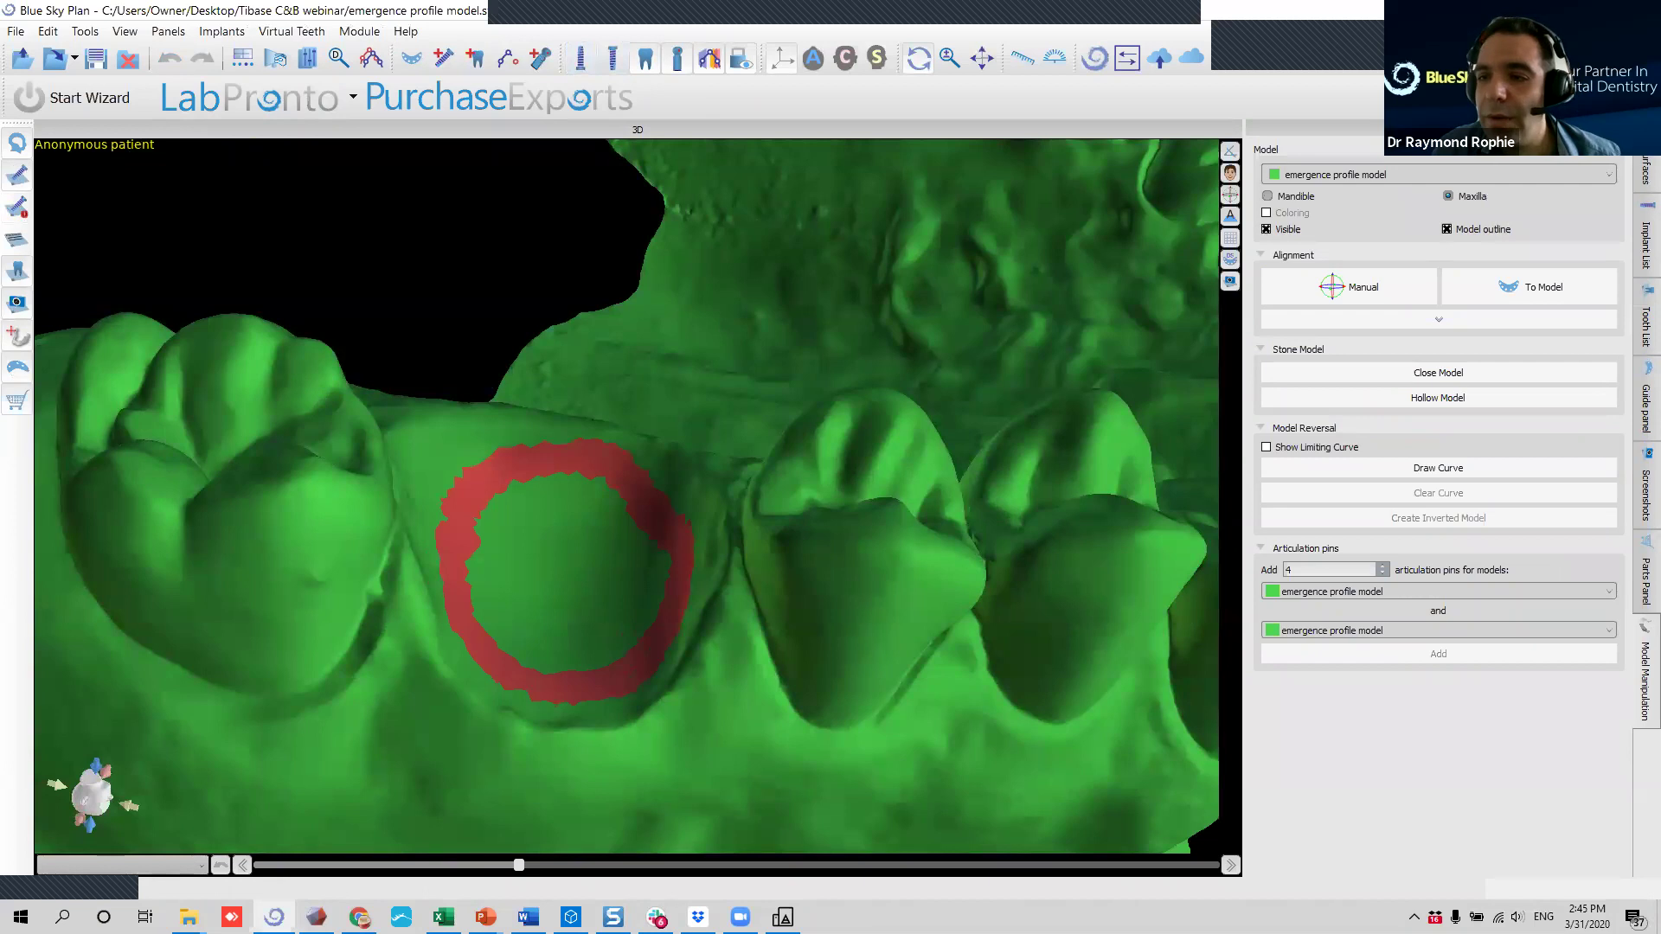
click(1589, 62)
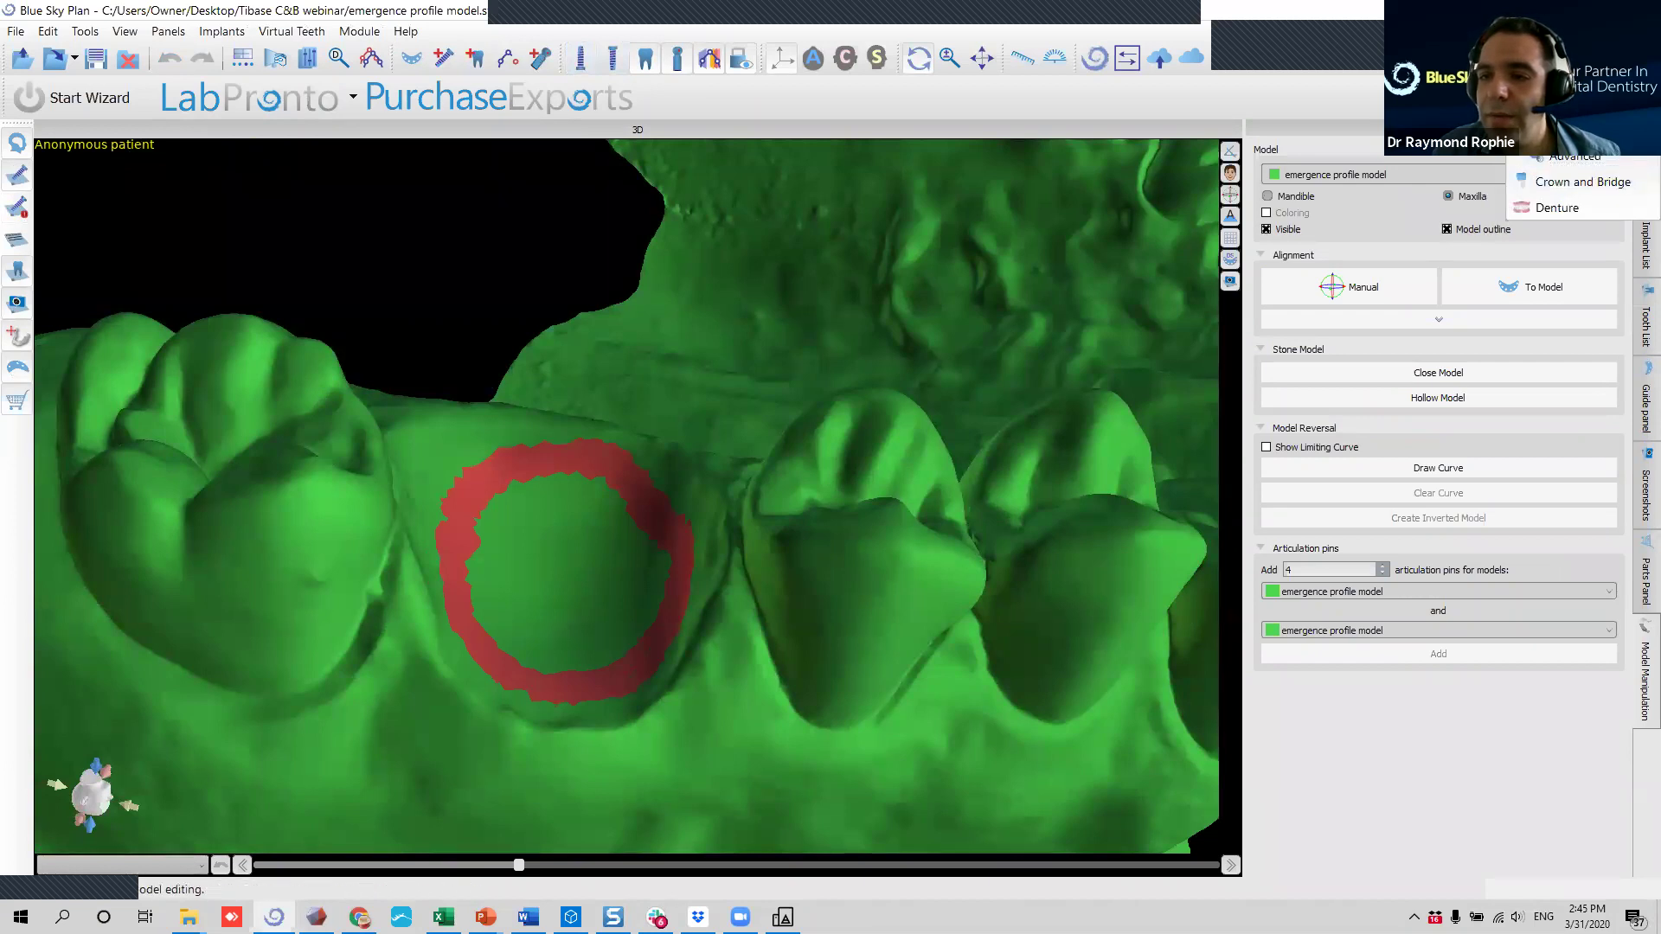
click(1582, 181)
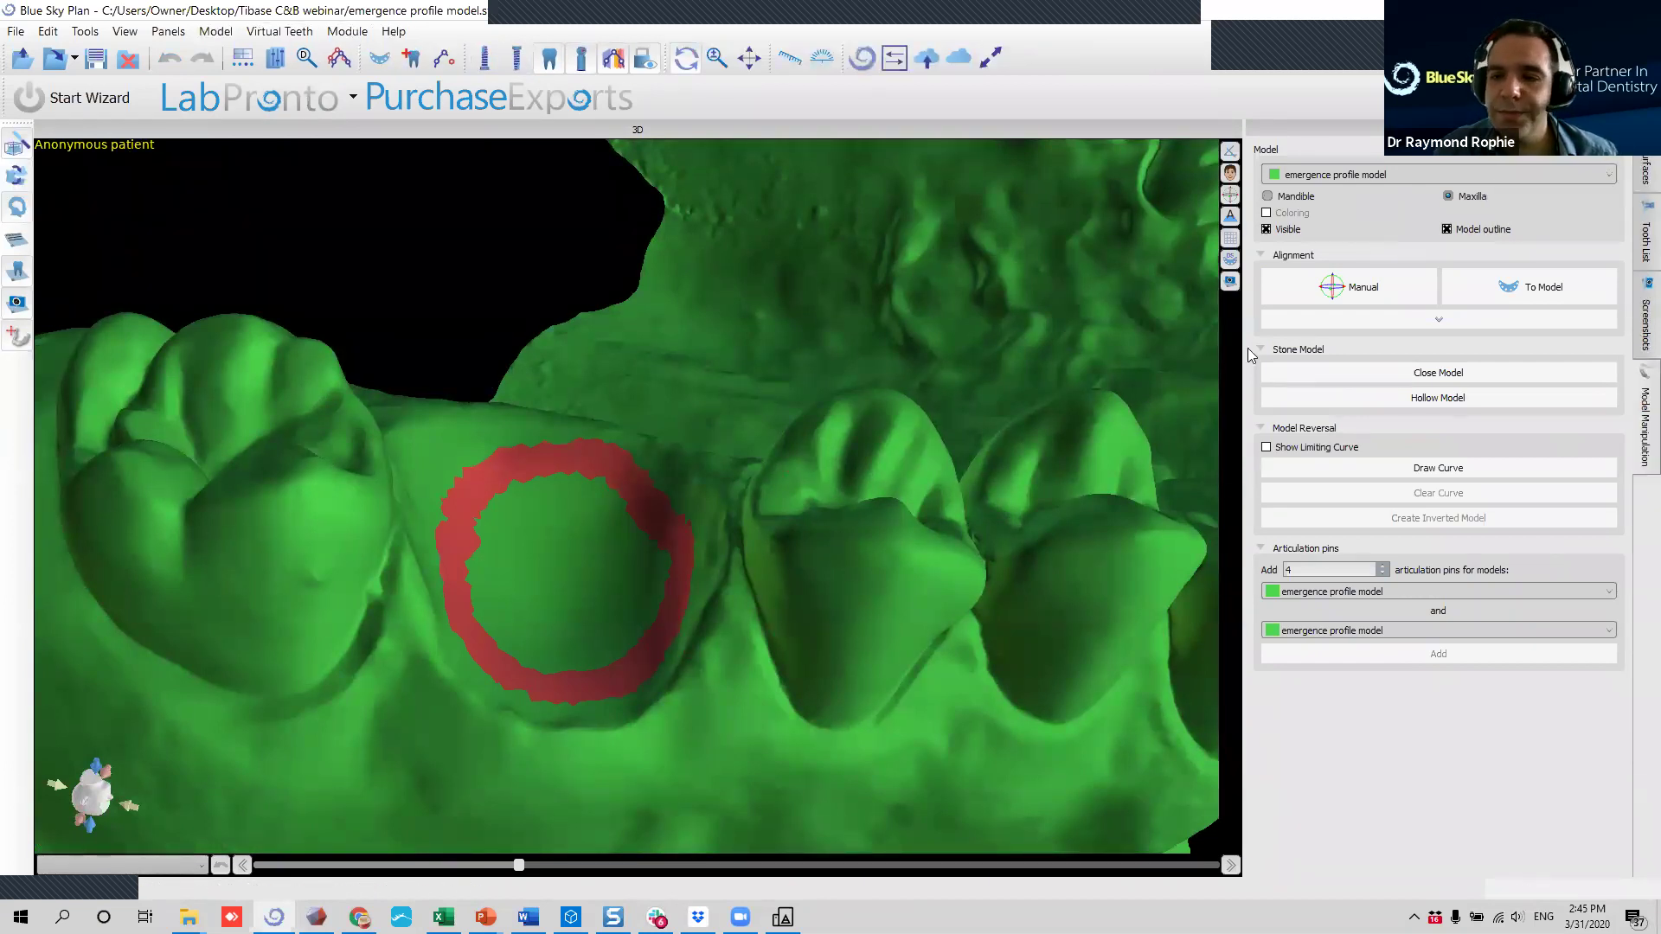
Cut the brush-selected ring around the implant site out of the emergence profile model, with clean and smooth boundary enabled.
drag(737, 373, 803, 394)
scroll(649, 492, up, 3)
drag(632, 493, 687, 468)
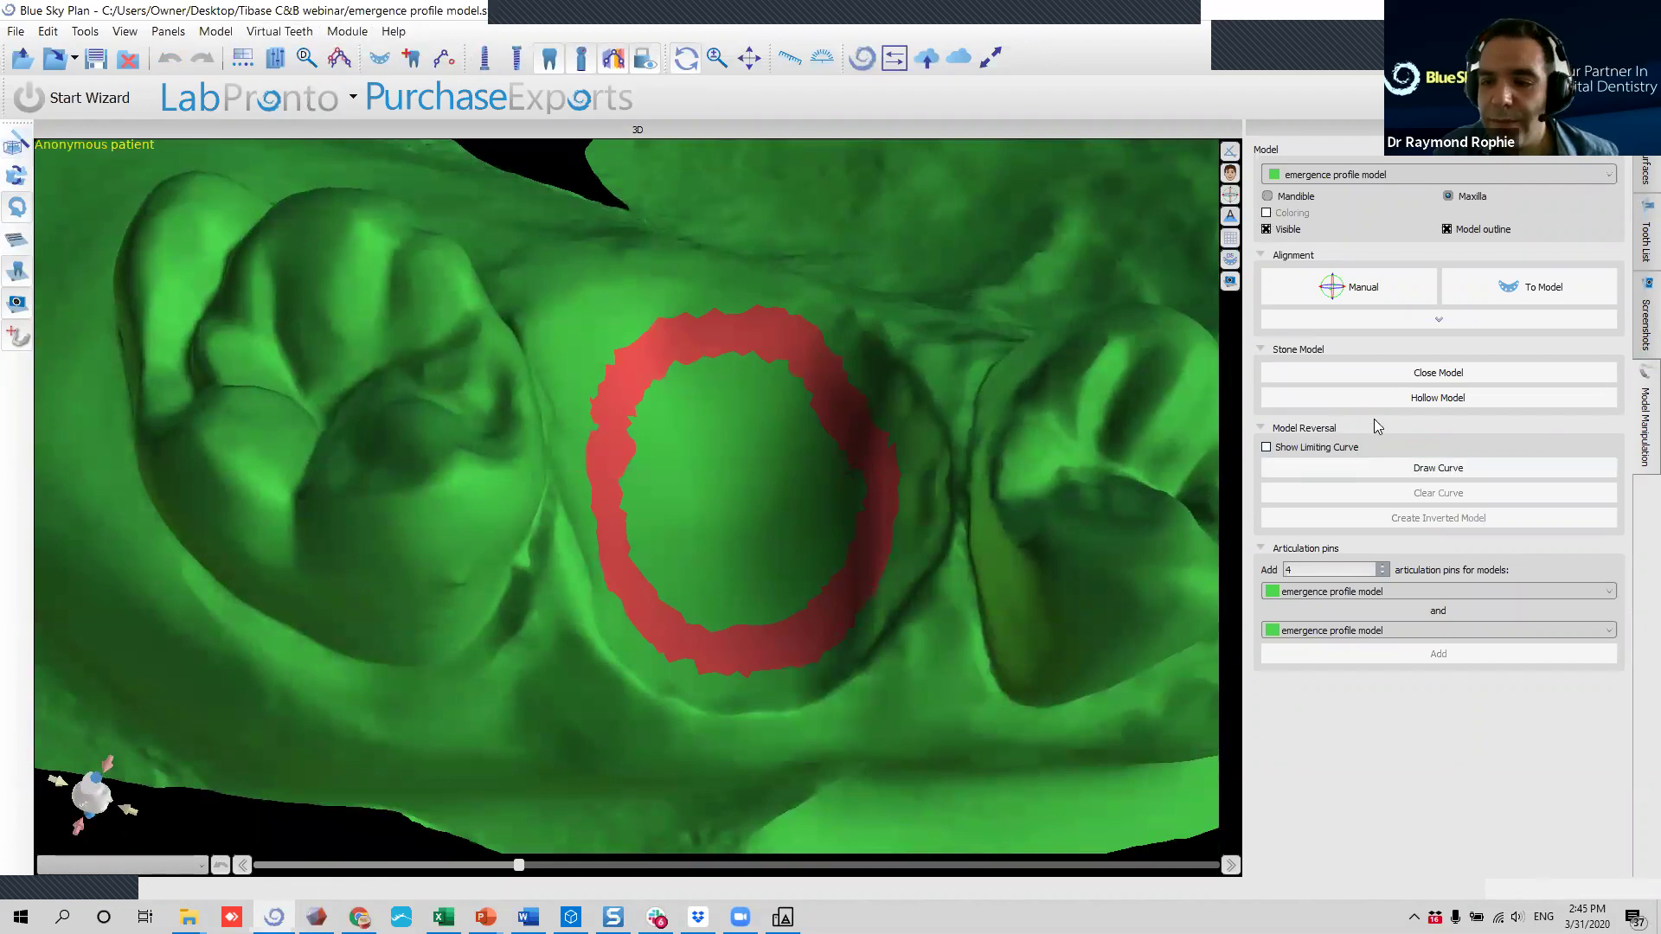
click(1549, 398)
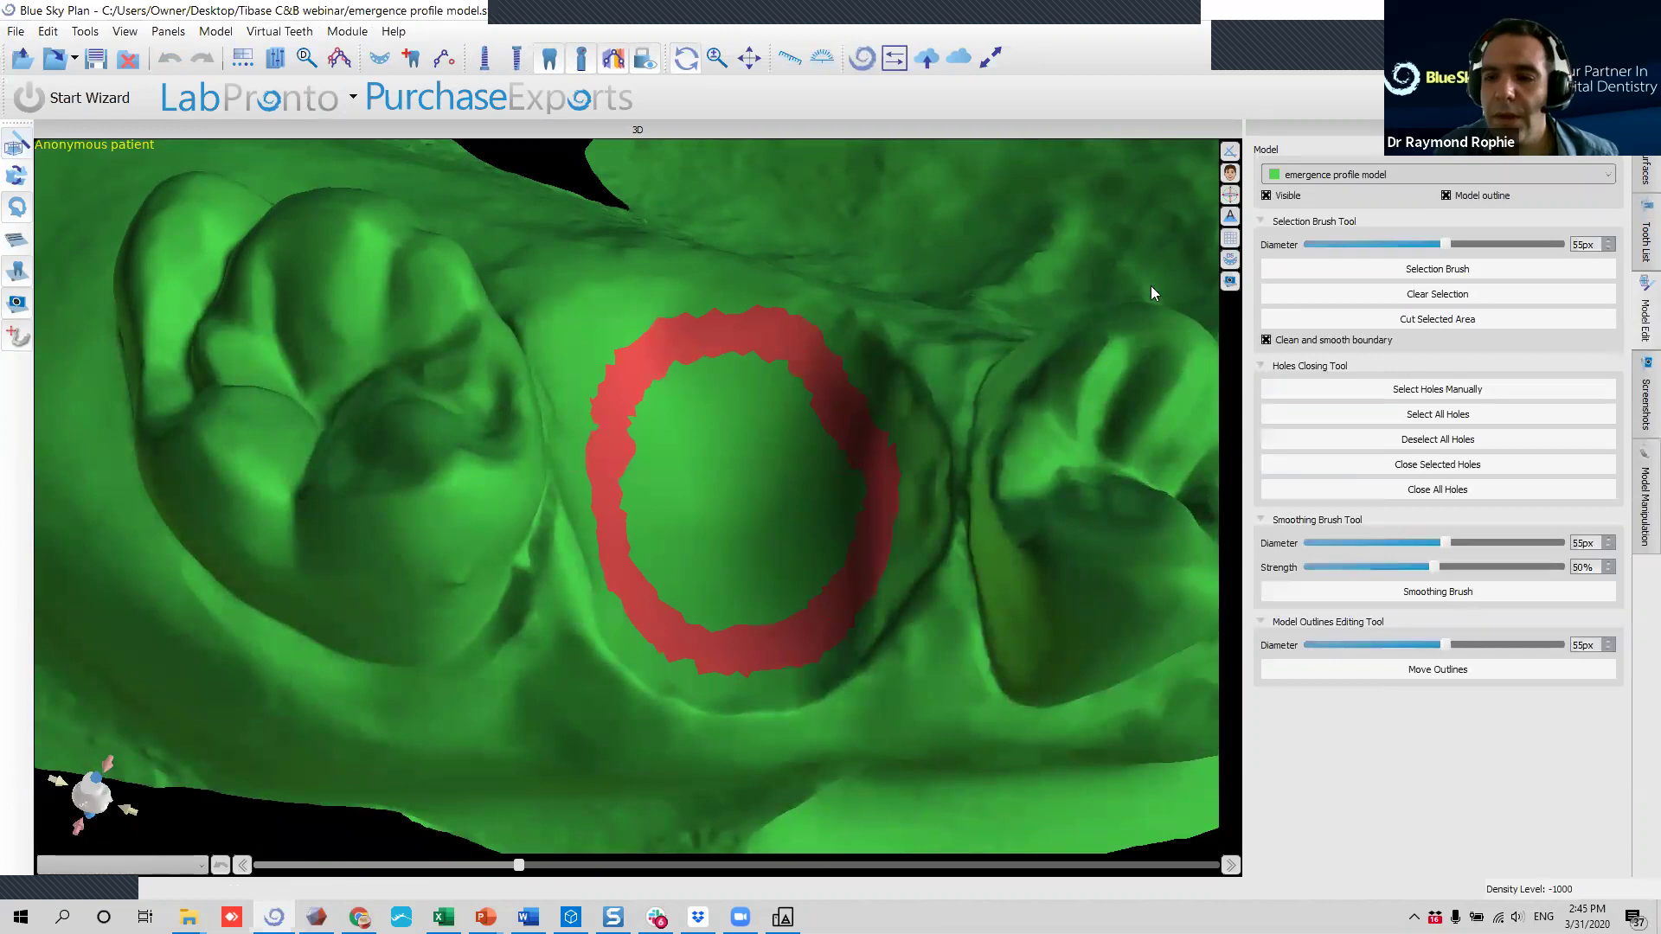
click(1438, 319)
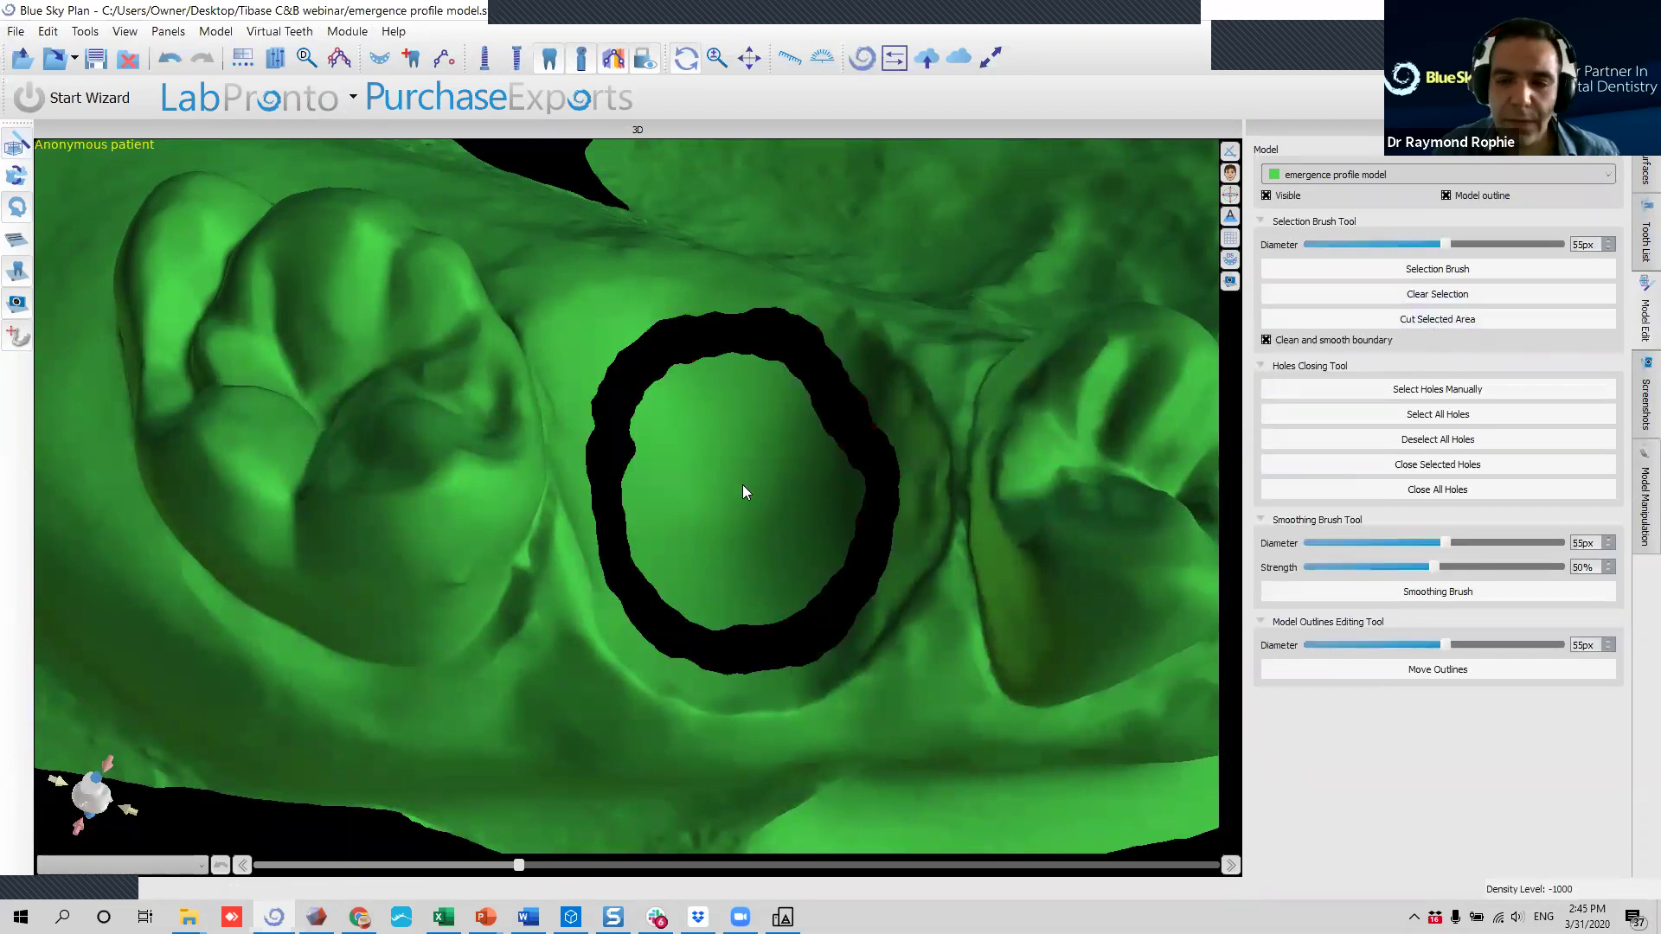
Select the leftover island inside the ring cutout with the 55 px Selection Brush and cut it away.
click(1475, 269)
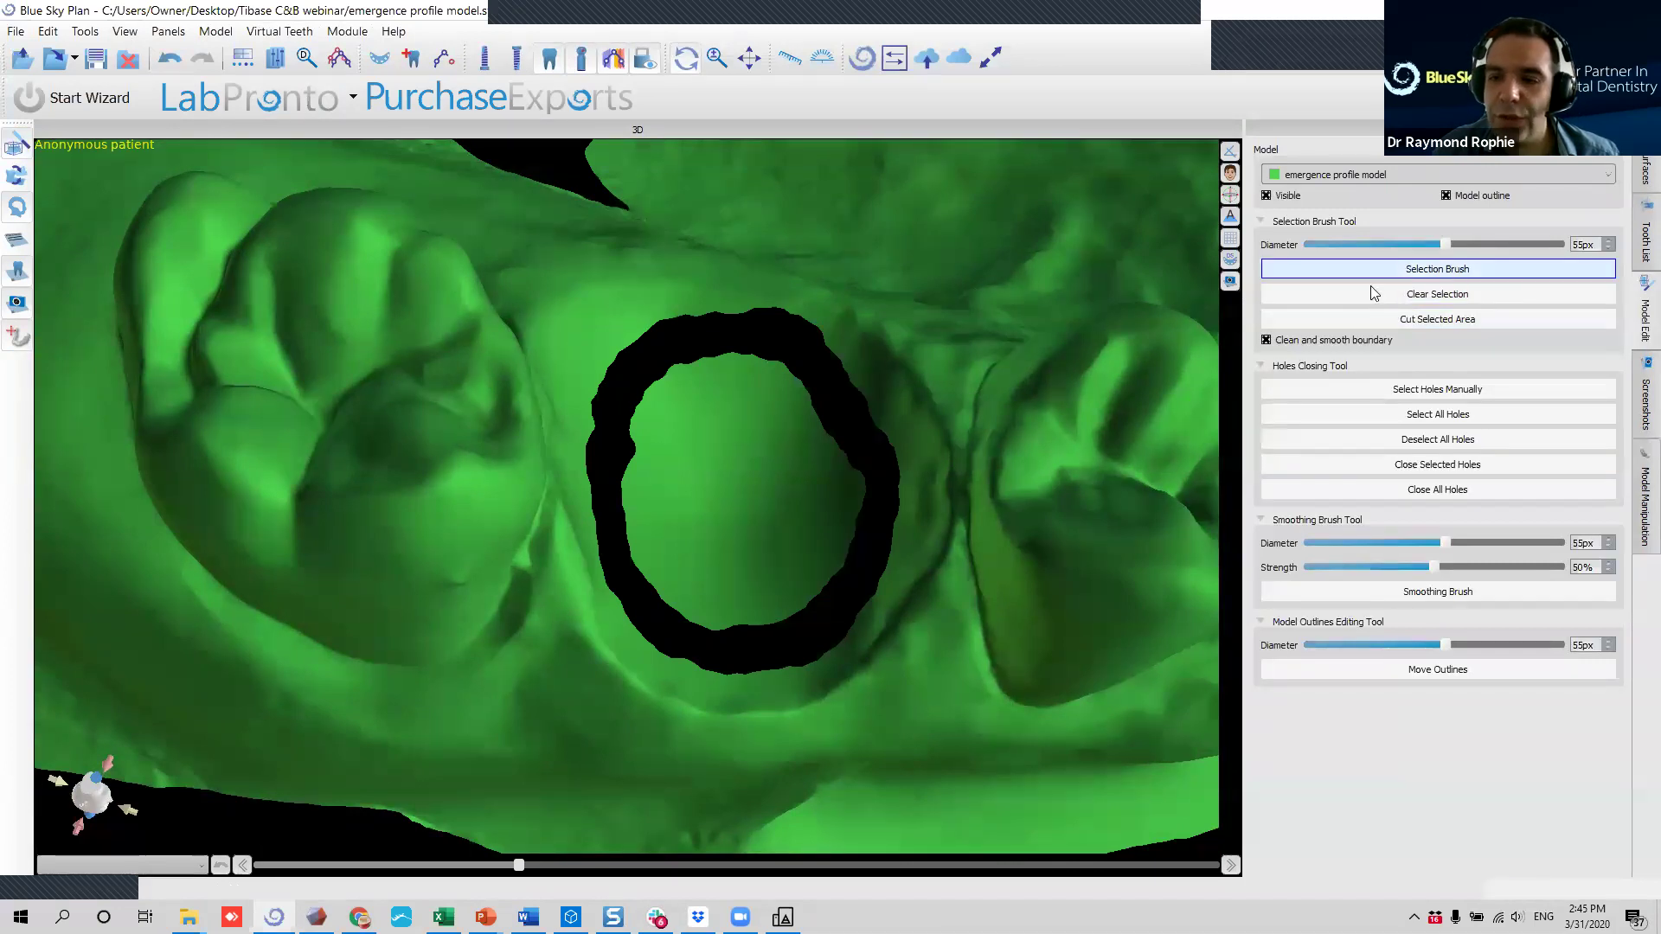
click(735, 458)
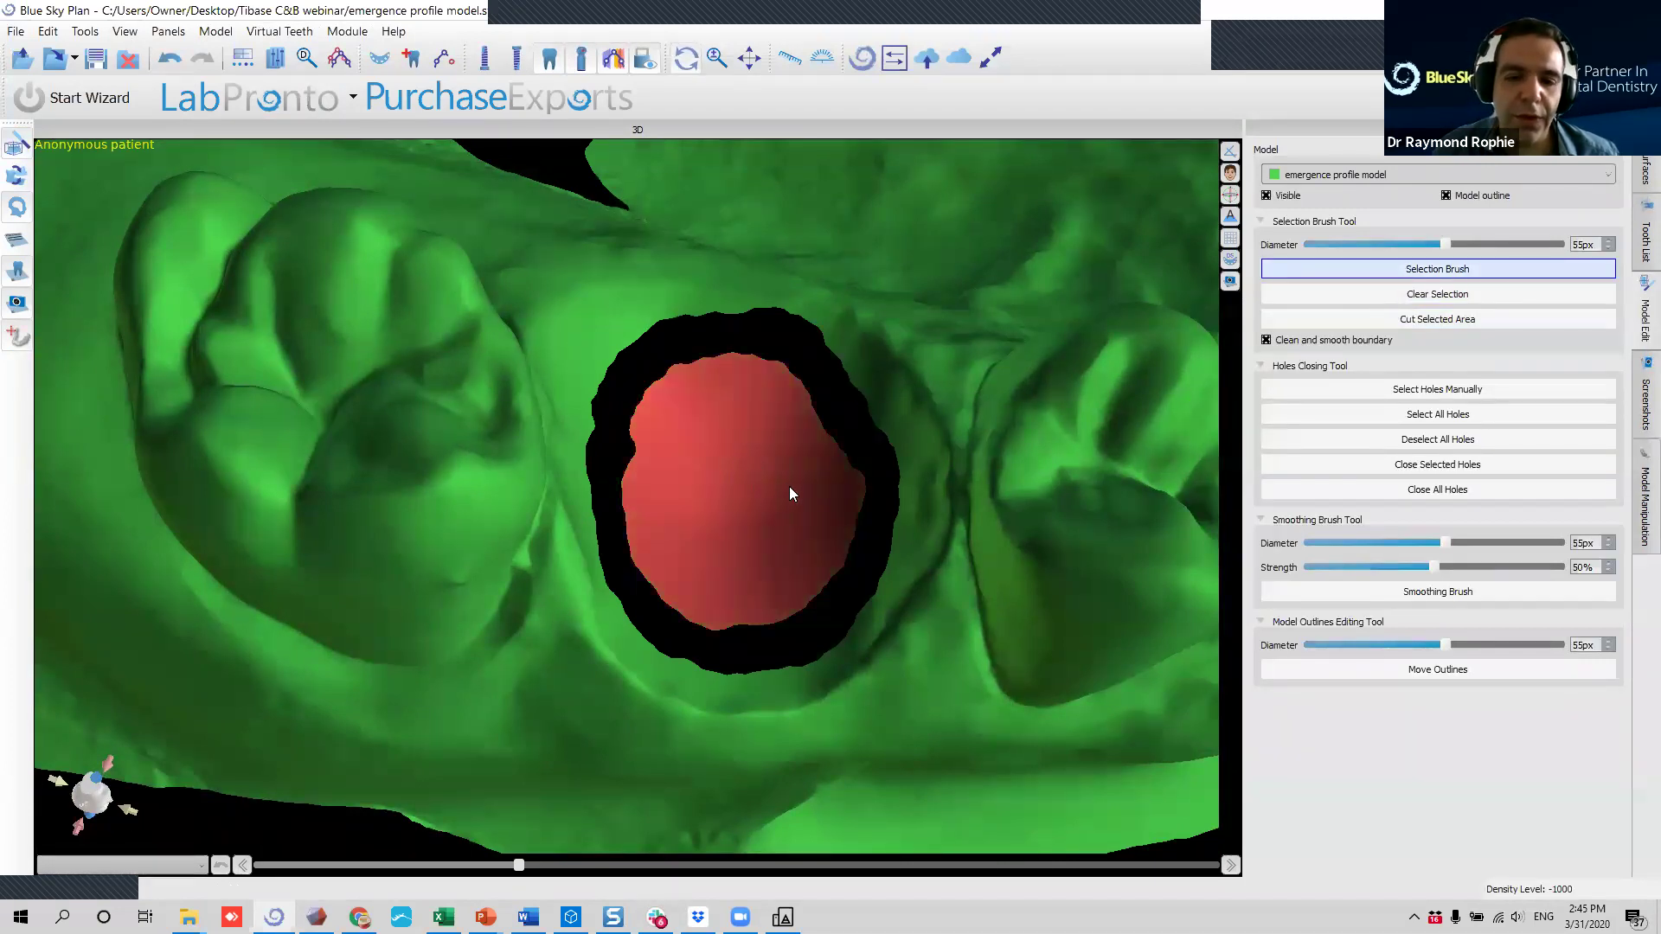
click(1396, 319)
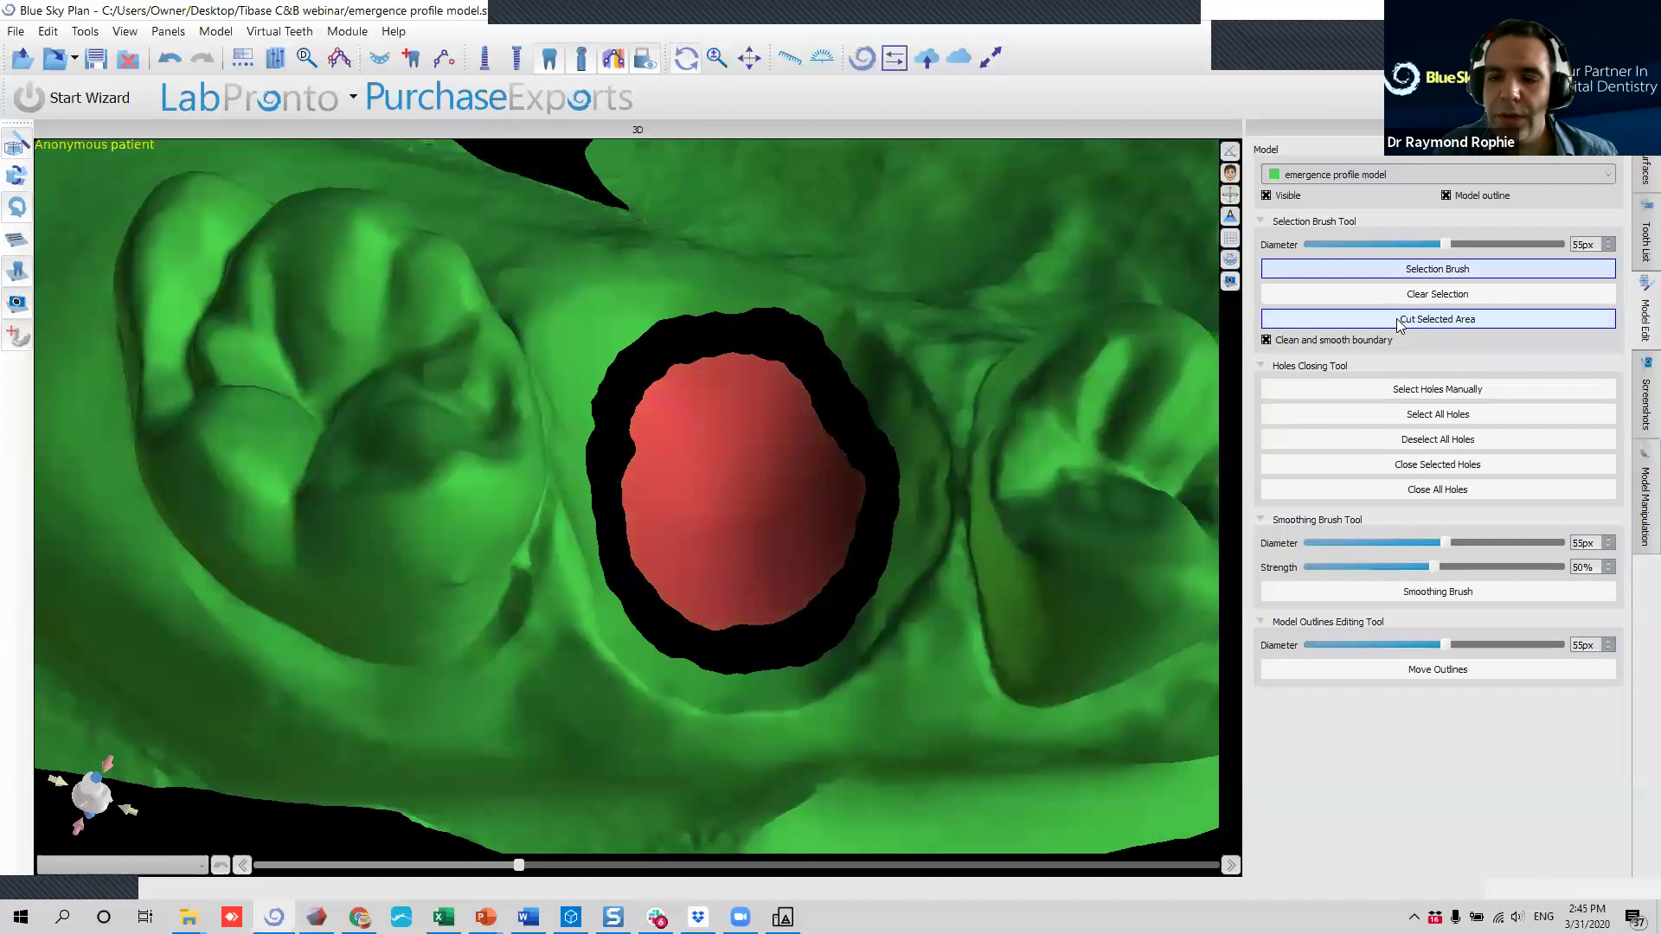
Manually select the open hole at the implant site and close it.
right_drag(1020, 519, 1004, 381)
click(1481, 391)
click(868, 396)
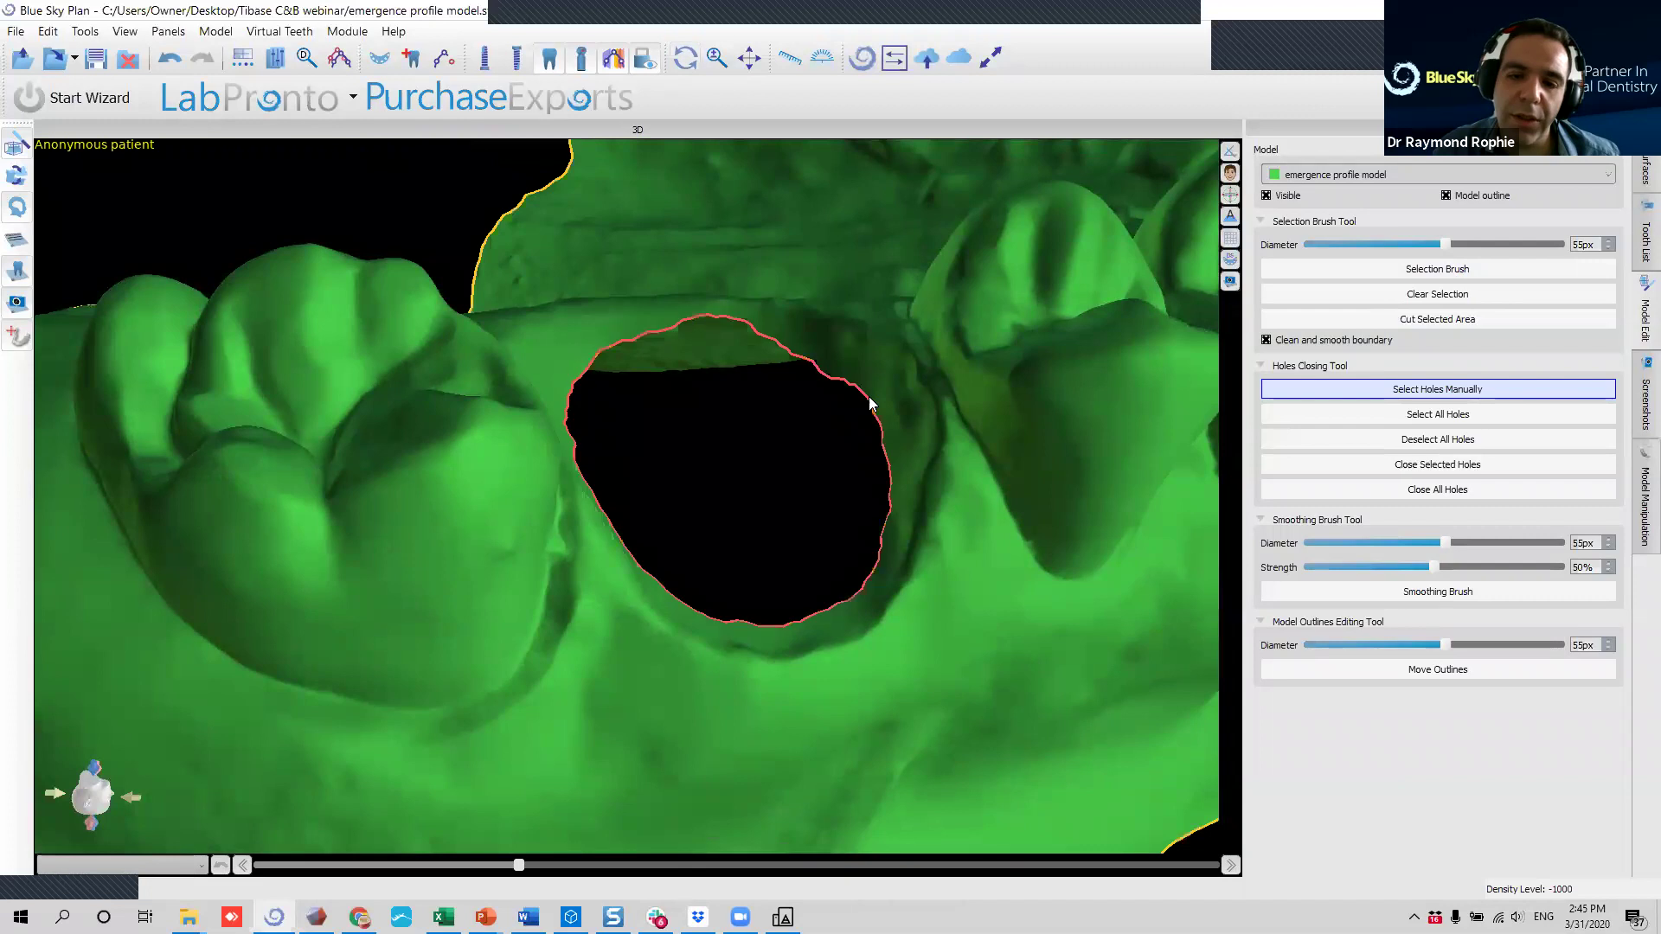
click(1498, 471)
right_drag(833, 424, 523, 494)
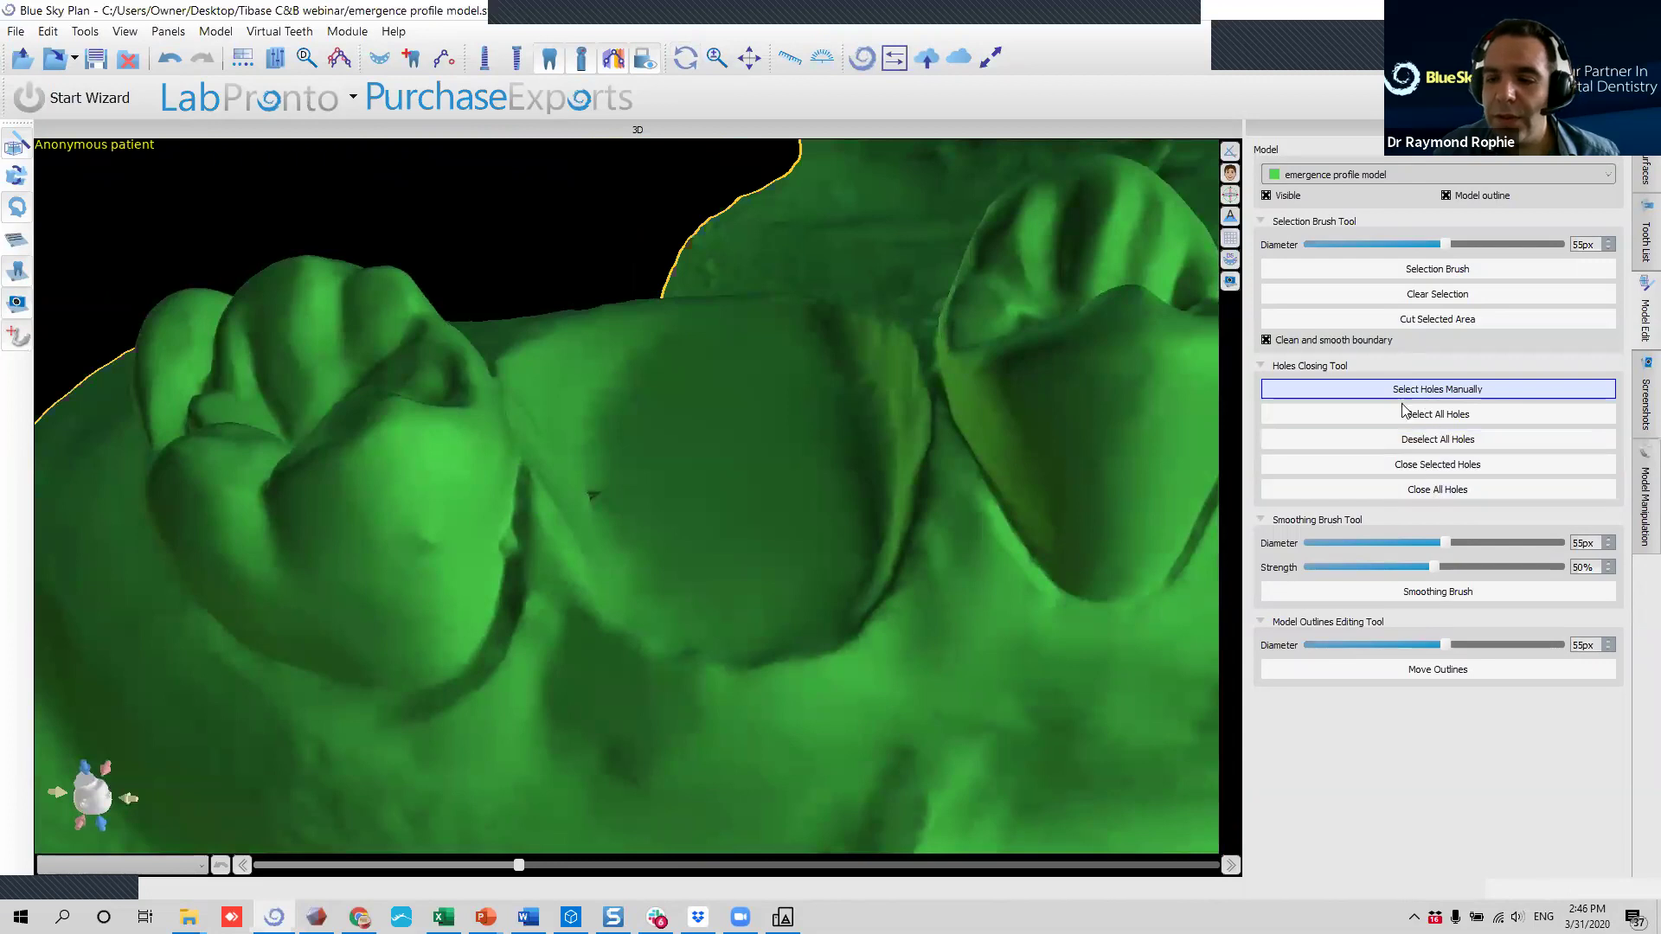
Smooth the closed socket surface with the Smoothing Brush at 100 px diameter and 50% strength, and inspect it from the side.
click(1396, 593)
ctrl+scroll(753, 481, up, 1)
ctrl+scroll(753, 481, up, 4)
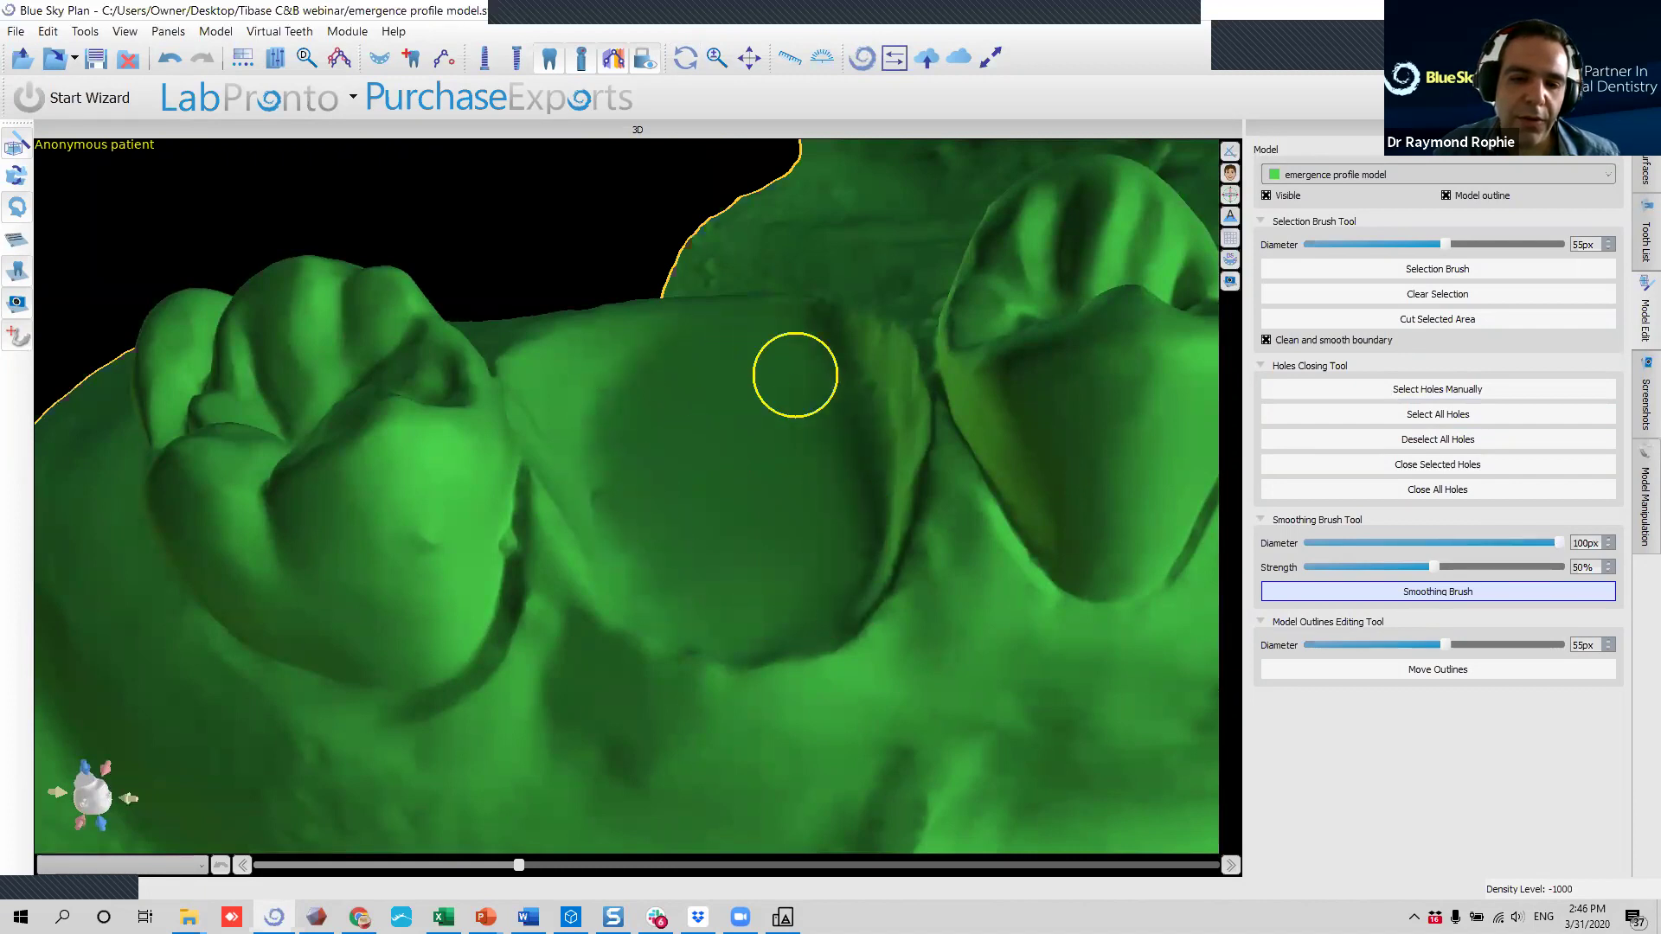
right_drag(1002, 689, 1034, 677)
right_drag(829, 578, 634, 395)
right_drag(1004, 471, 717, 471)
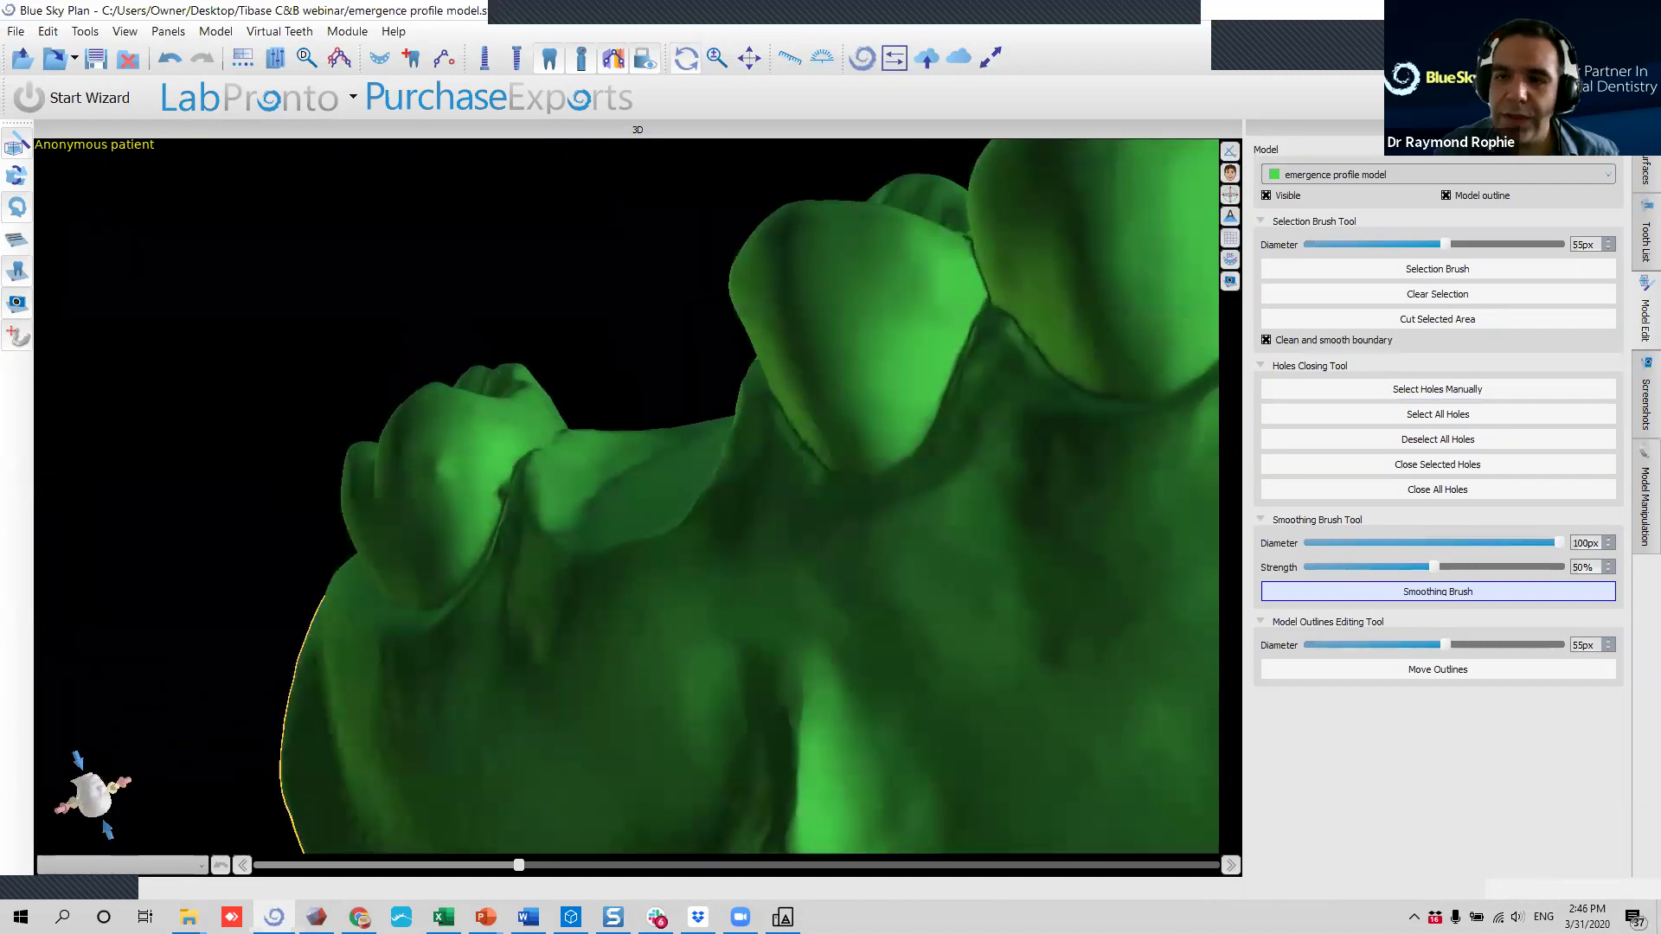
right_drag(993, 341, 933, 350)
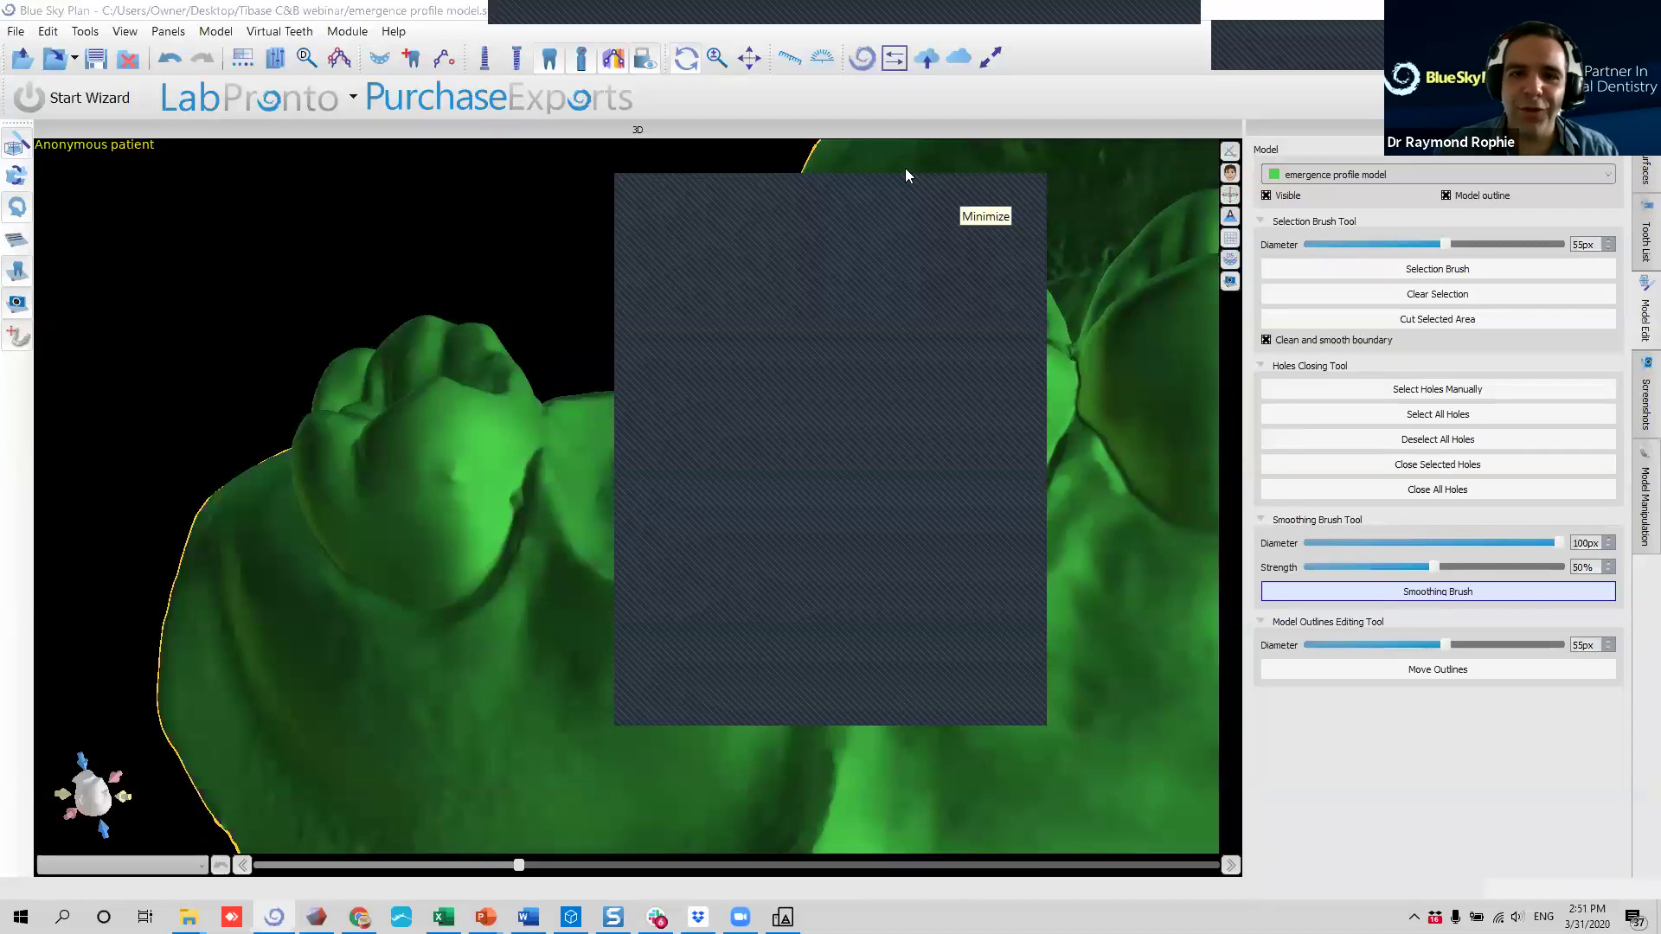
Switch to the Chrome browser and open the biobigbox.com file transfer site in place of the healing abutments page.
click(1009, 203)
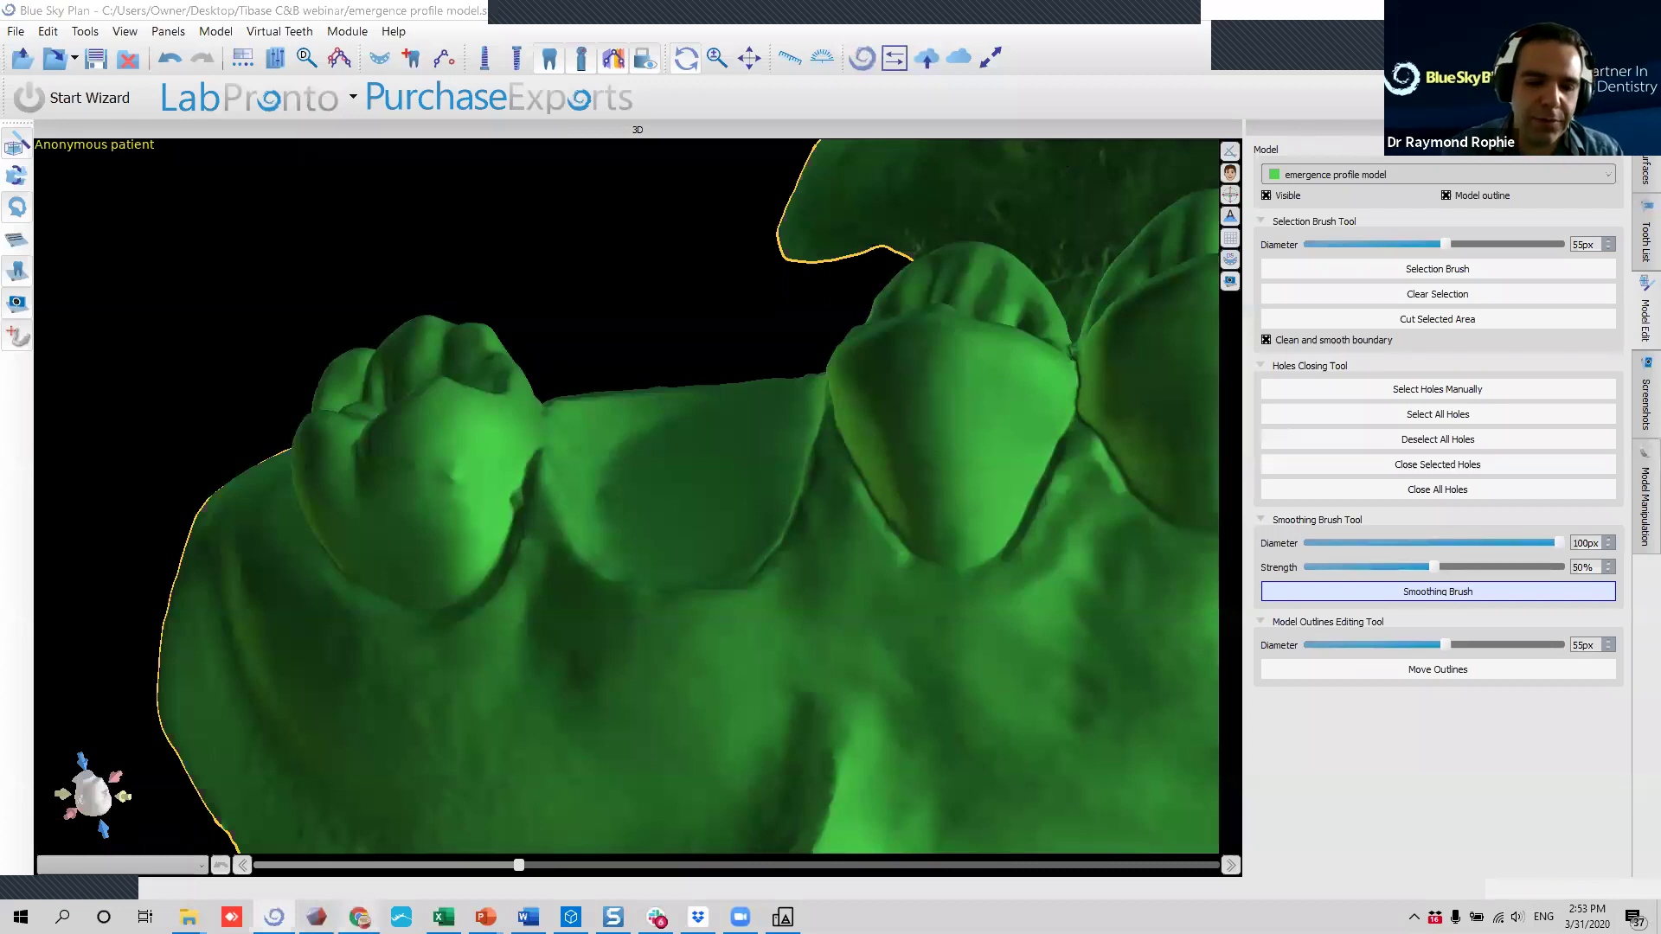
click(359, 917)
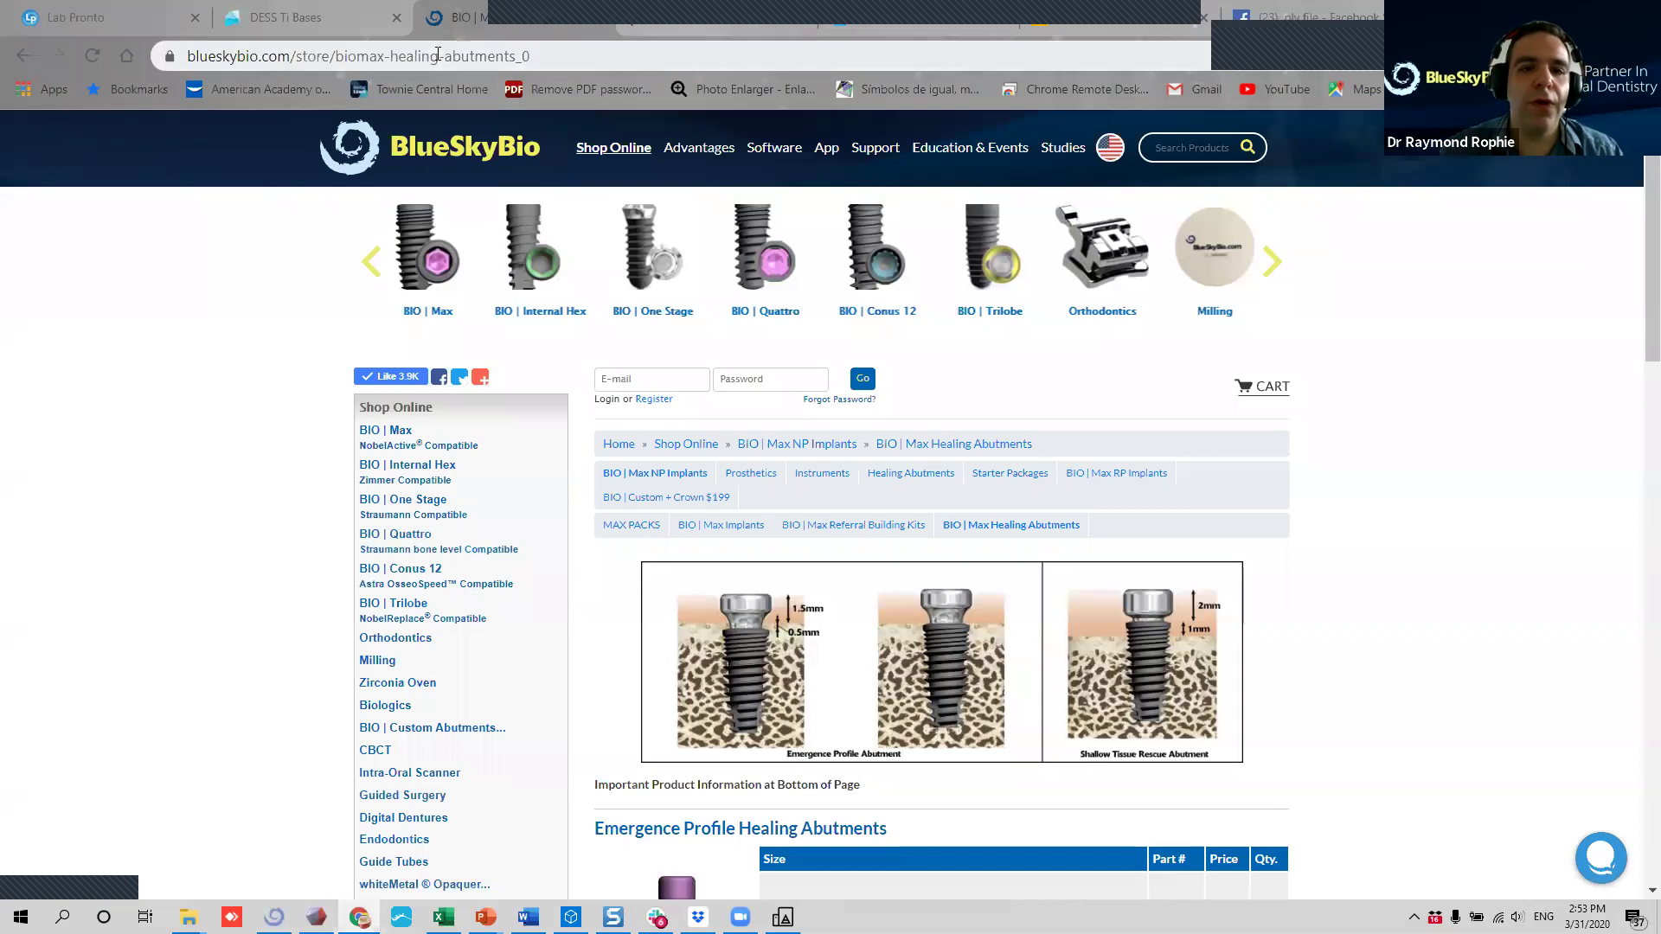
click(467, 57)
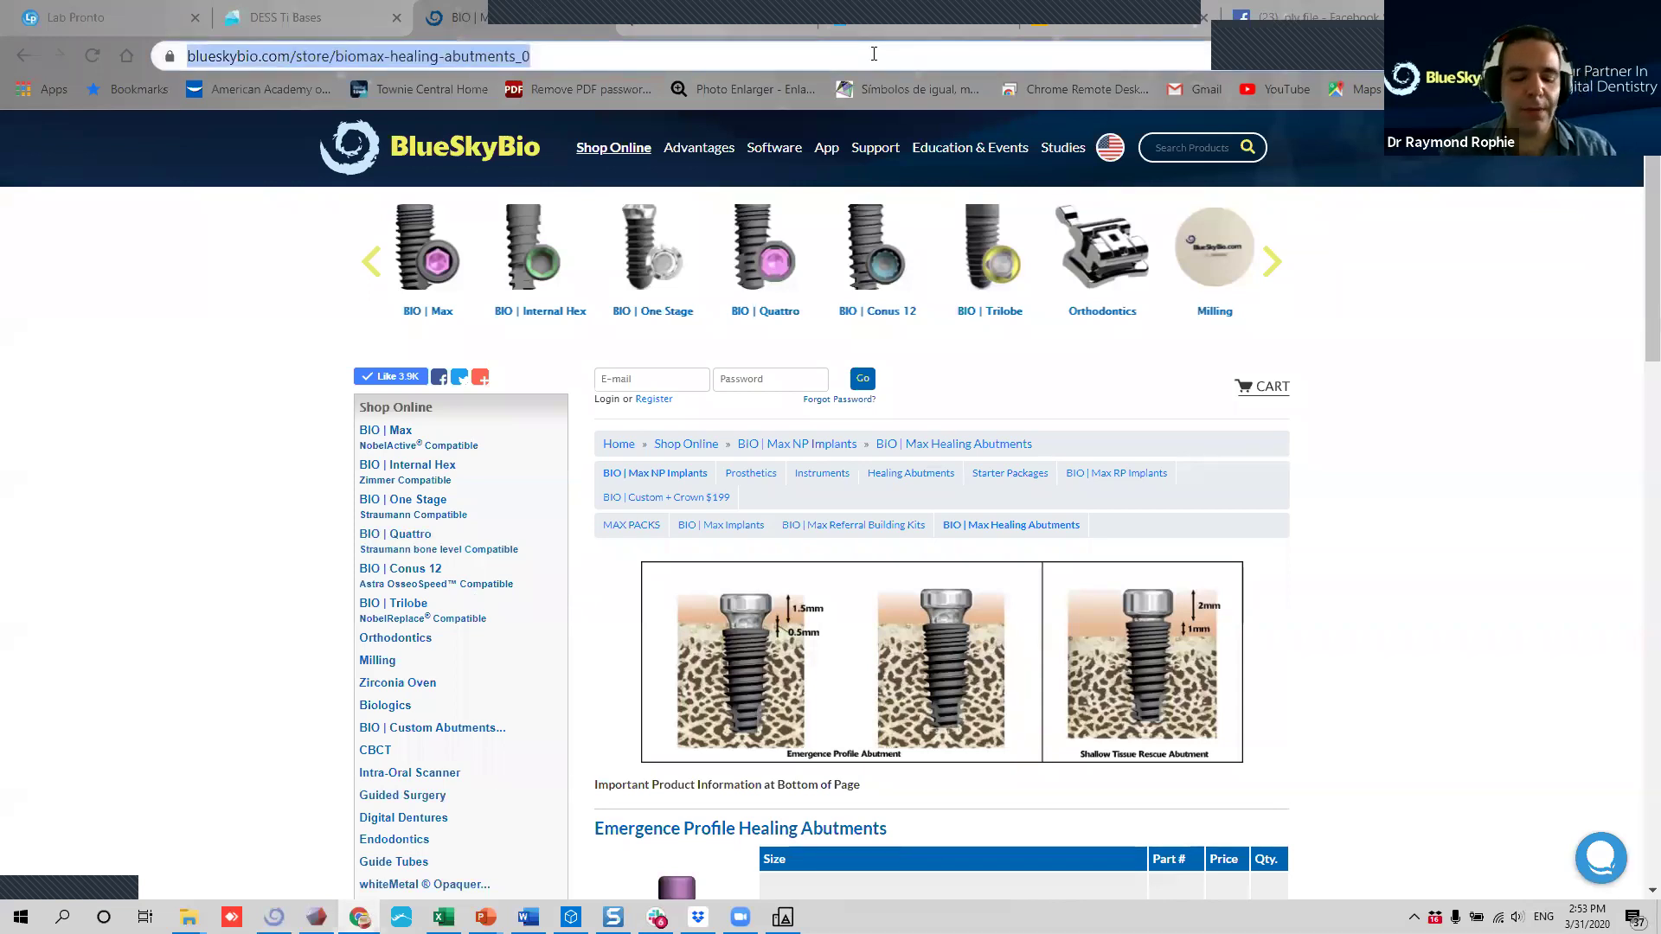
text(biobigbox)
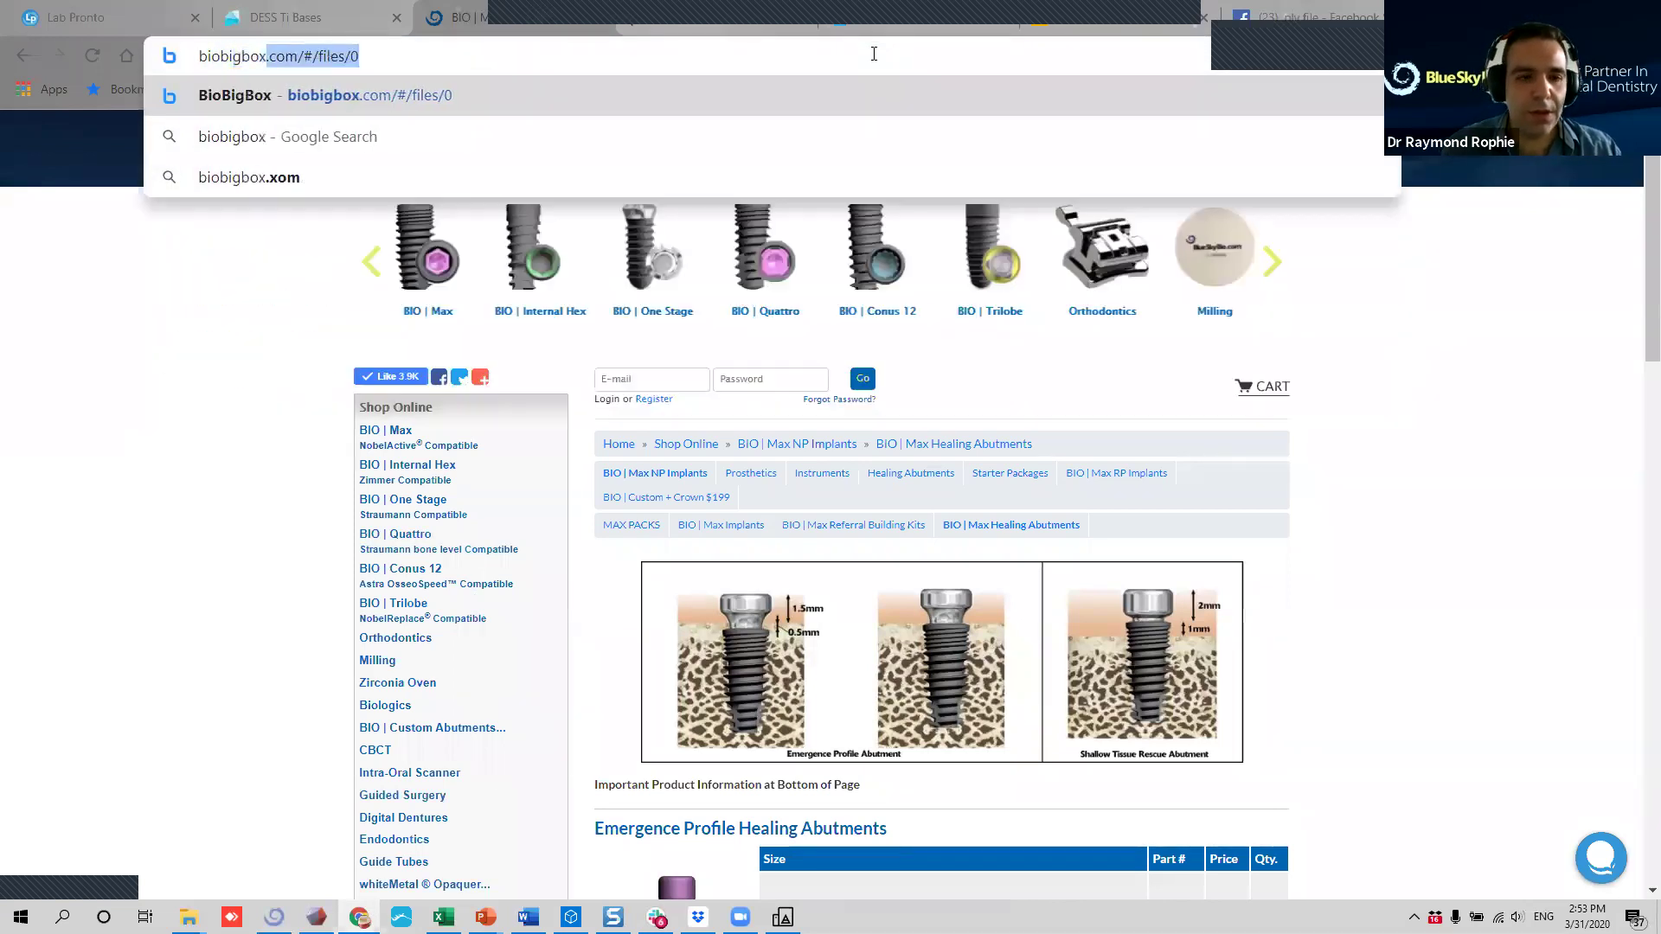
key(Return)
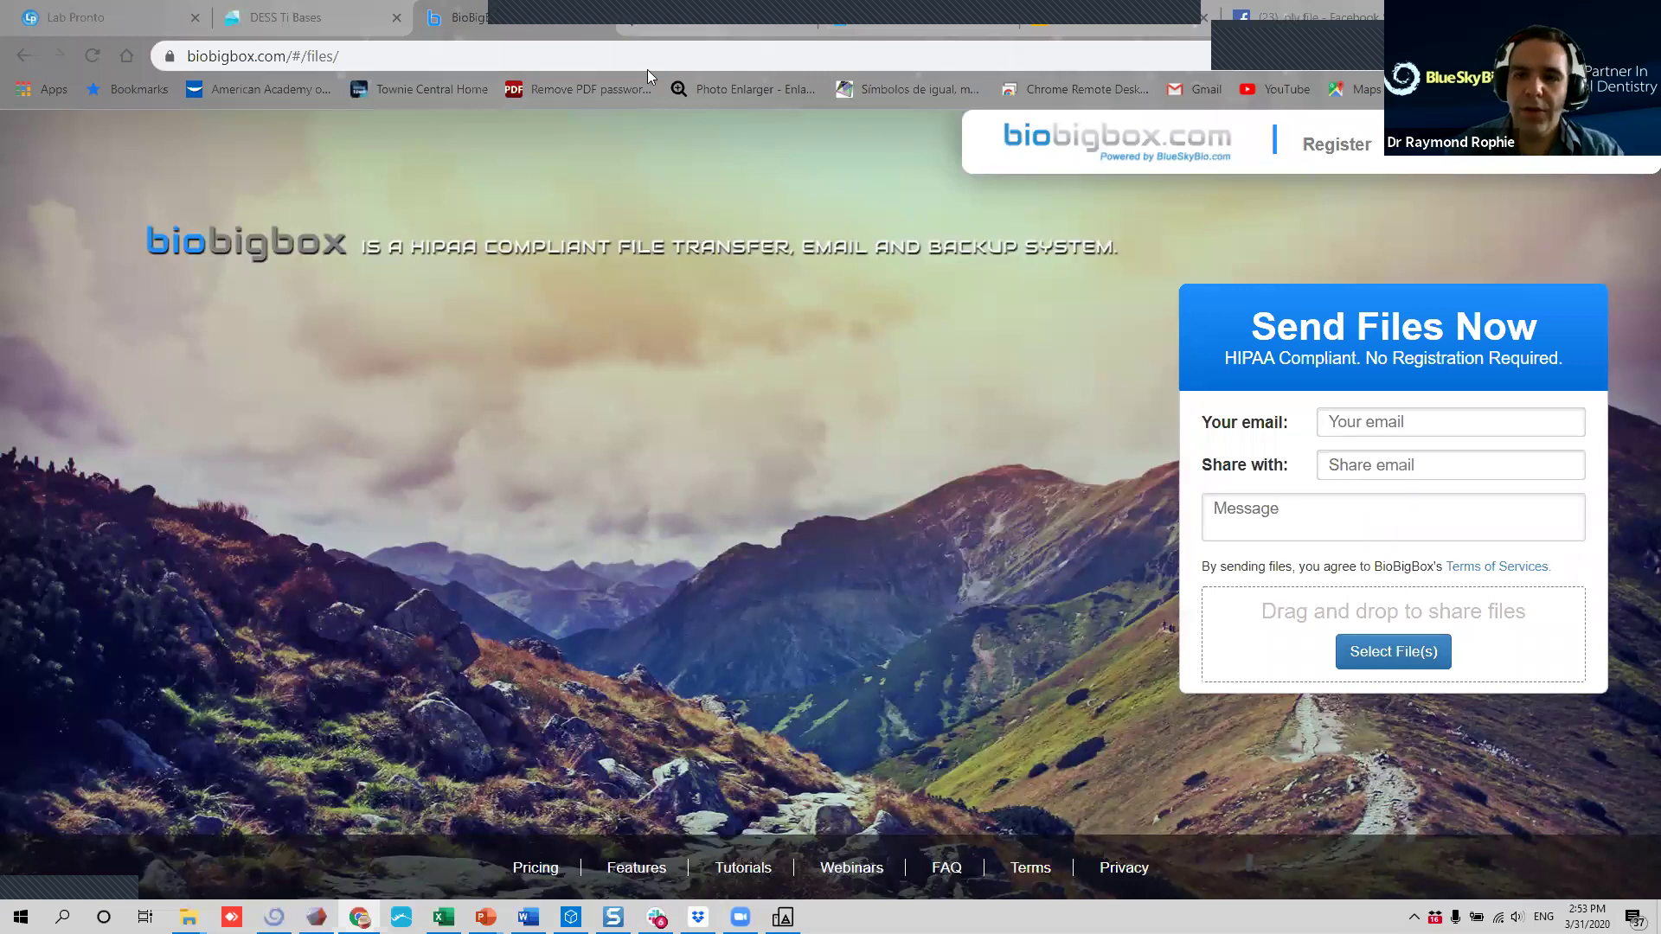
click(1189, 63)
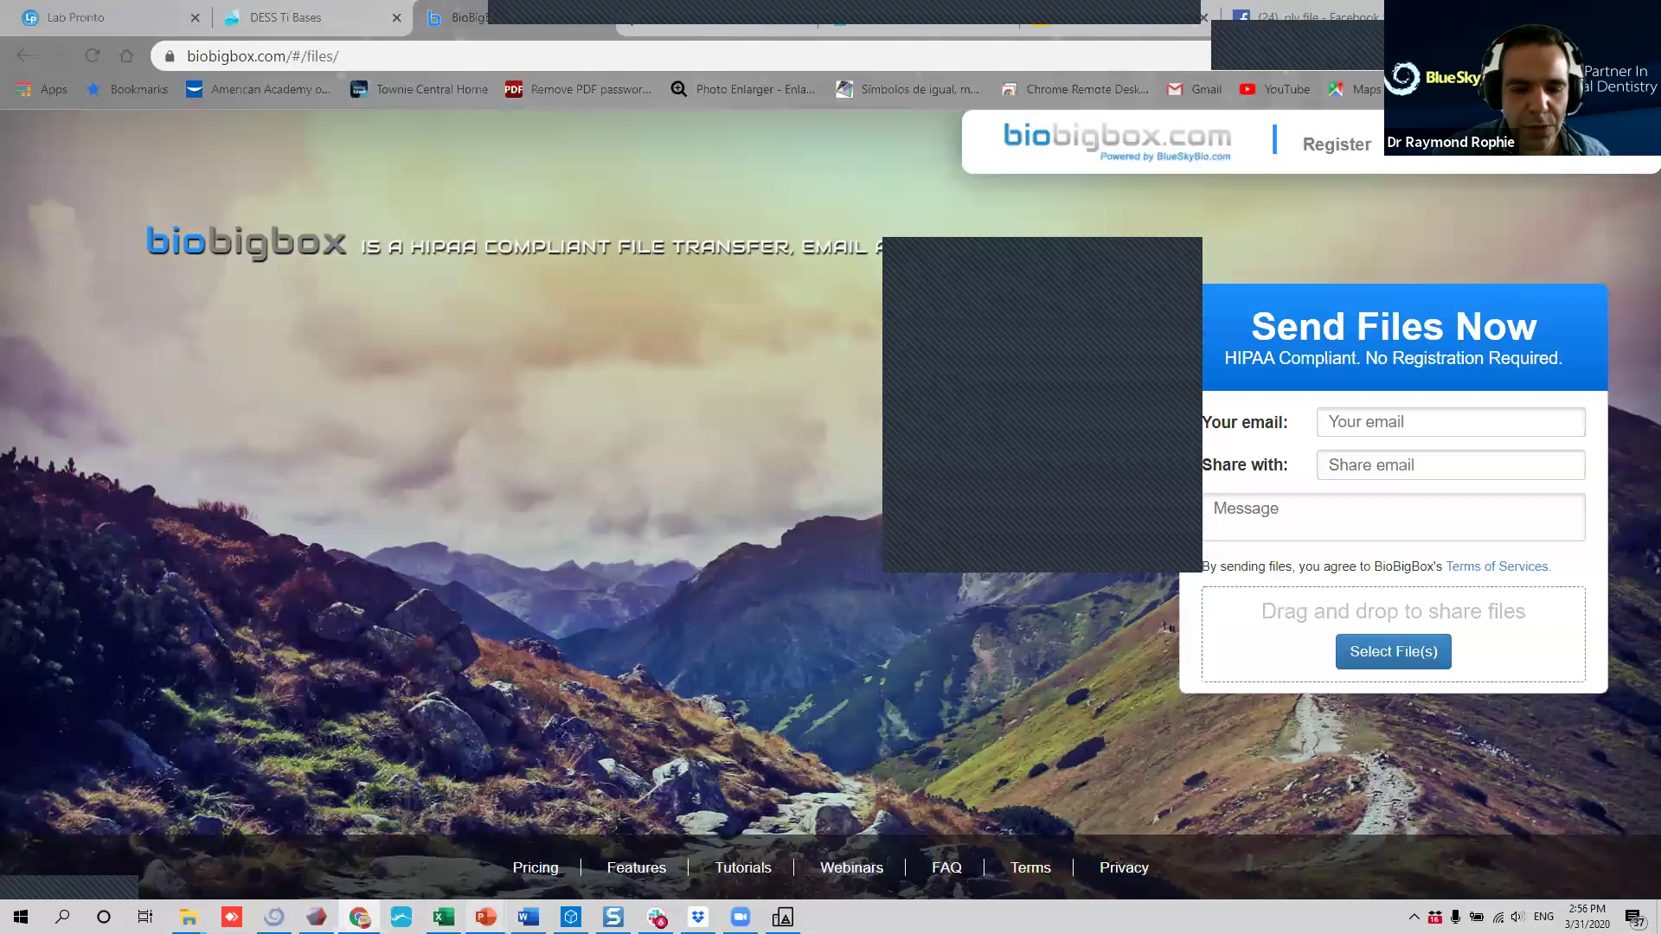
Switch to the Ti base webinar presentation in PowerPoint and display slide 18, Tools, with the angled driver.
mouse_move(485, 917)
click(130, 831)
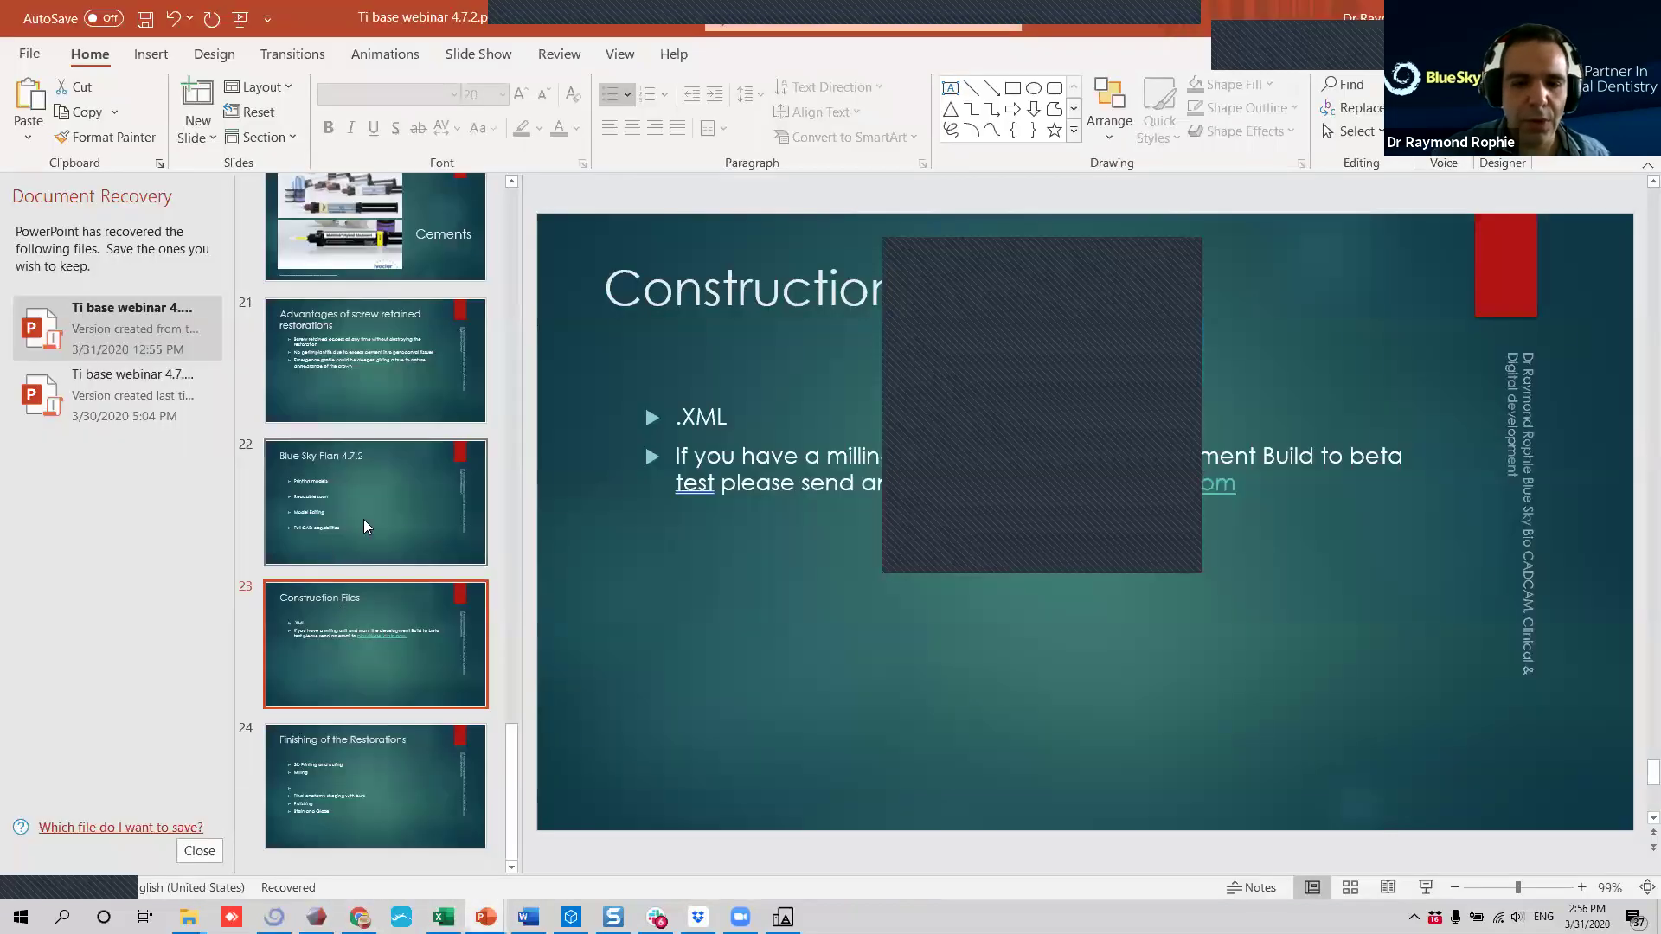
scroll(372, 510, up, 8)
click(334, 617)
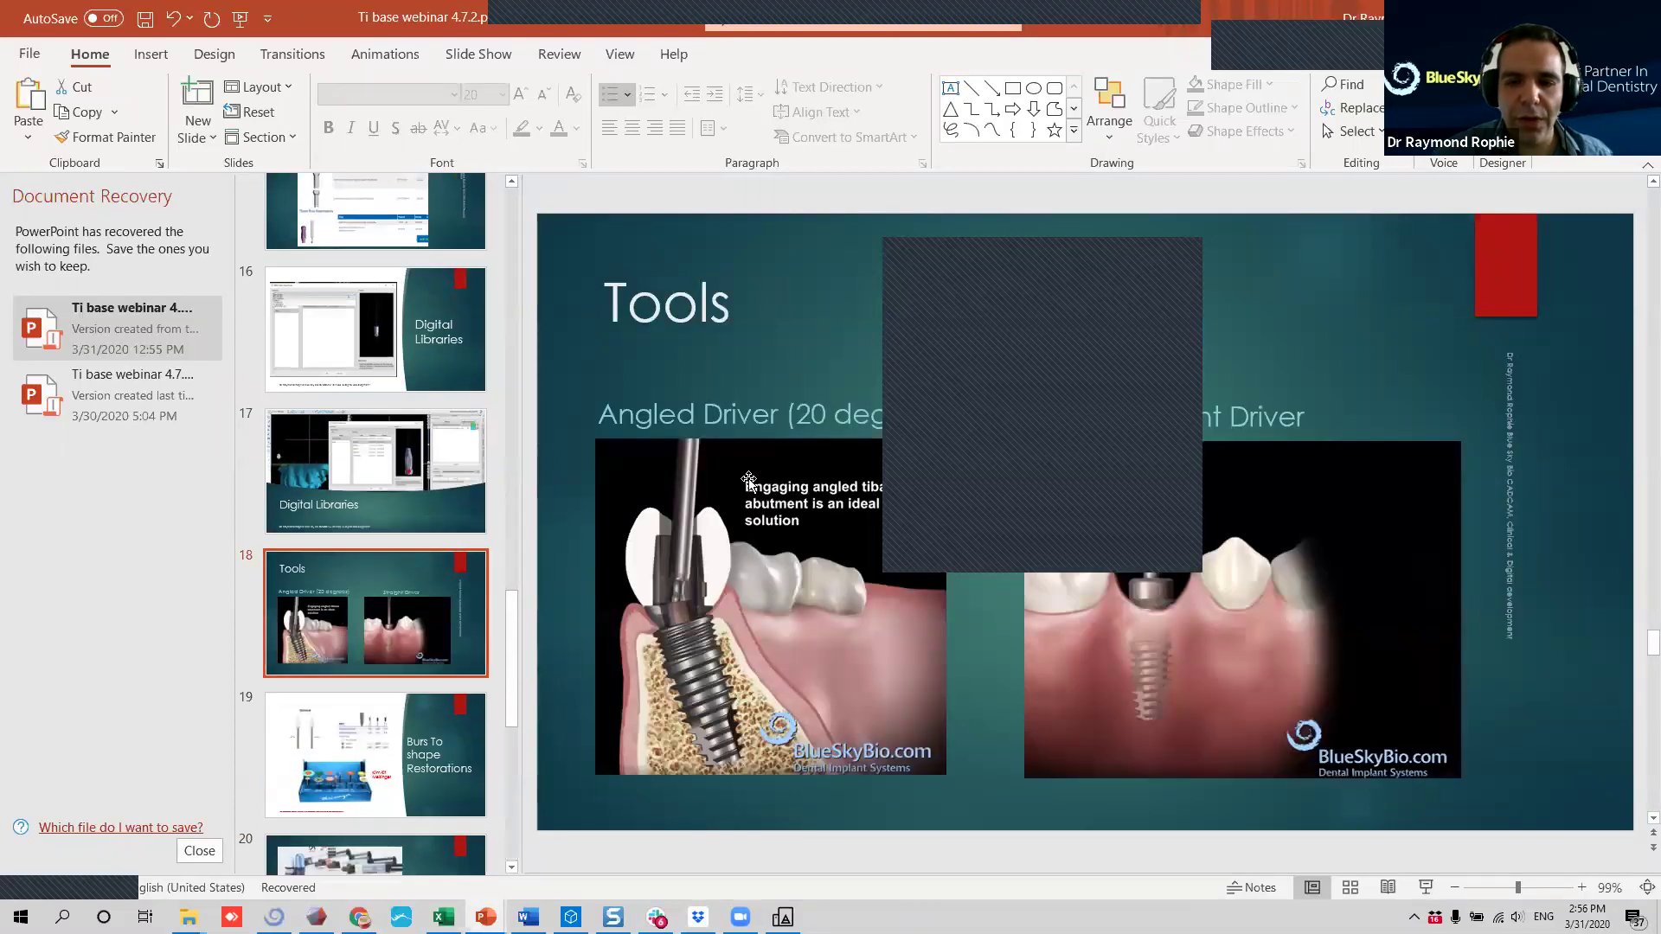